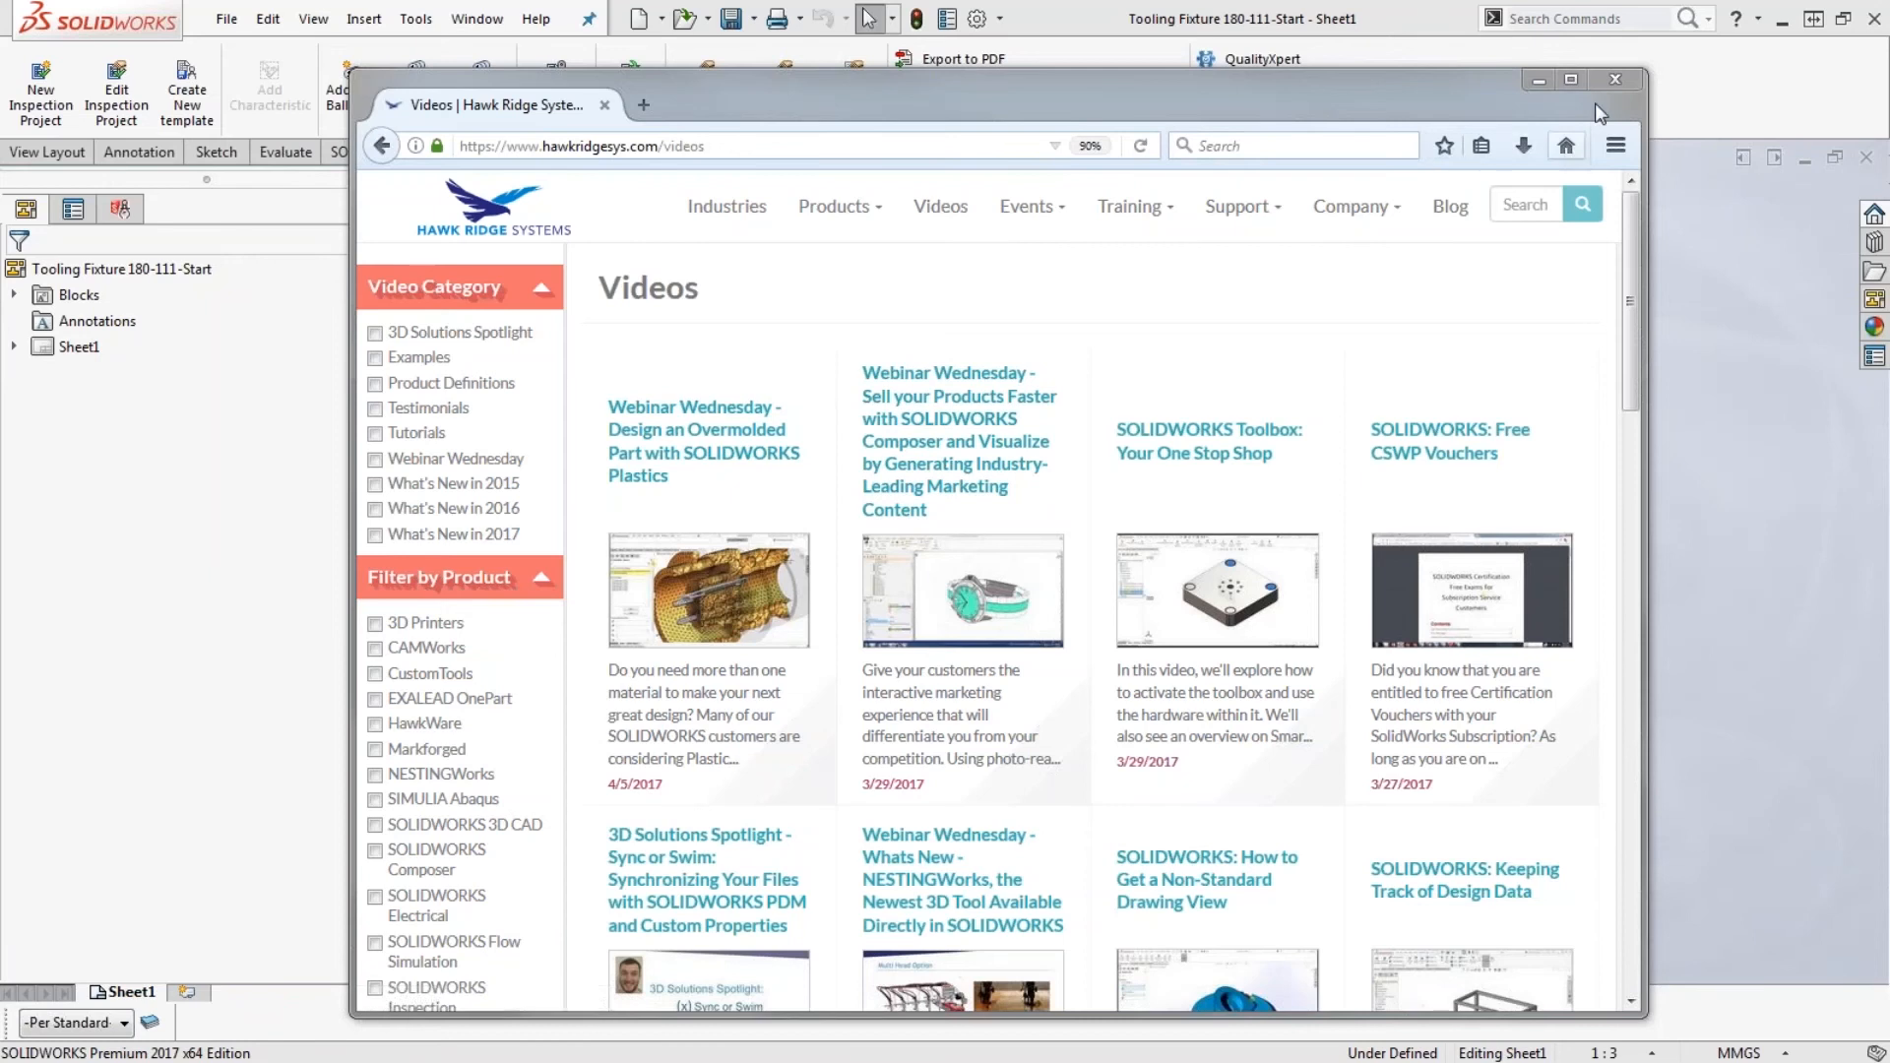
- Close the browser window and make sure the SOLIDWORKS Inspection add-in is loaded for the tooling fixture drawing
click(1615, 78)
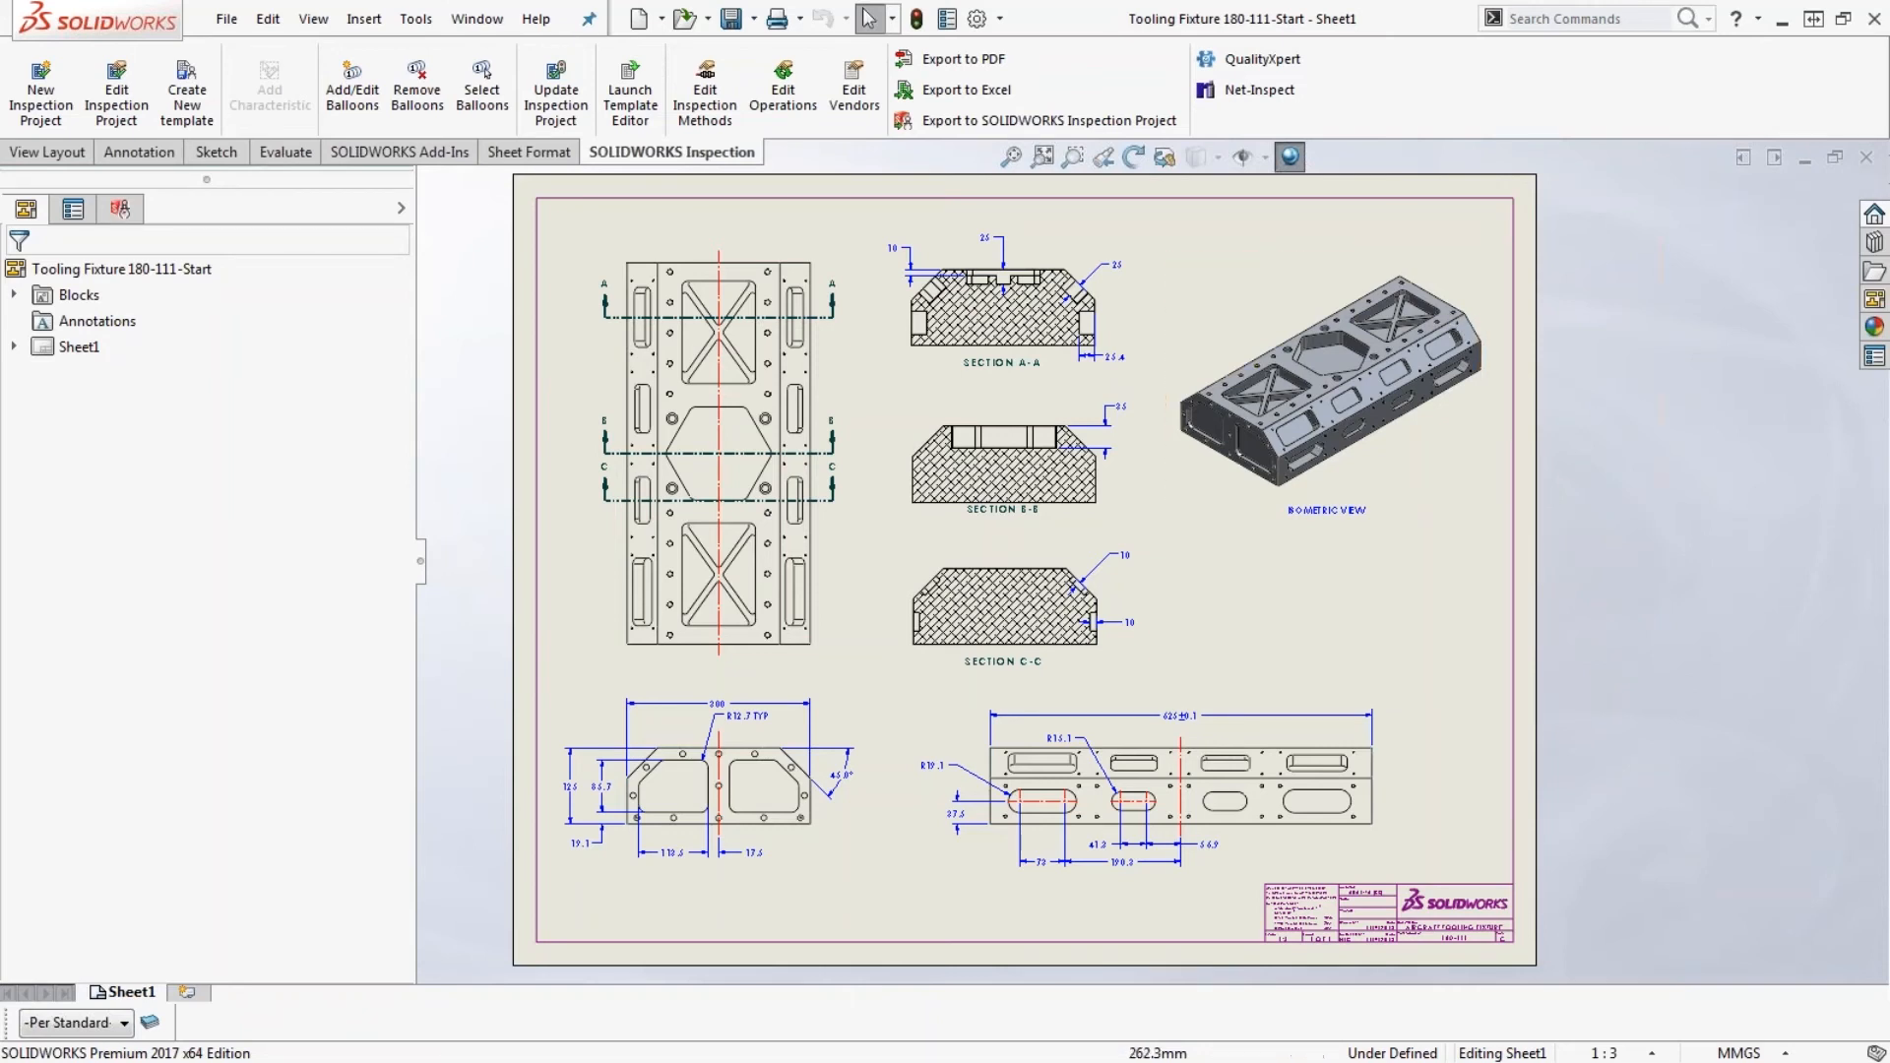
click(403, 151)
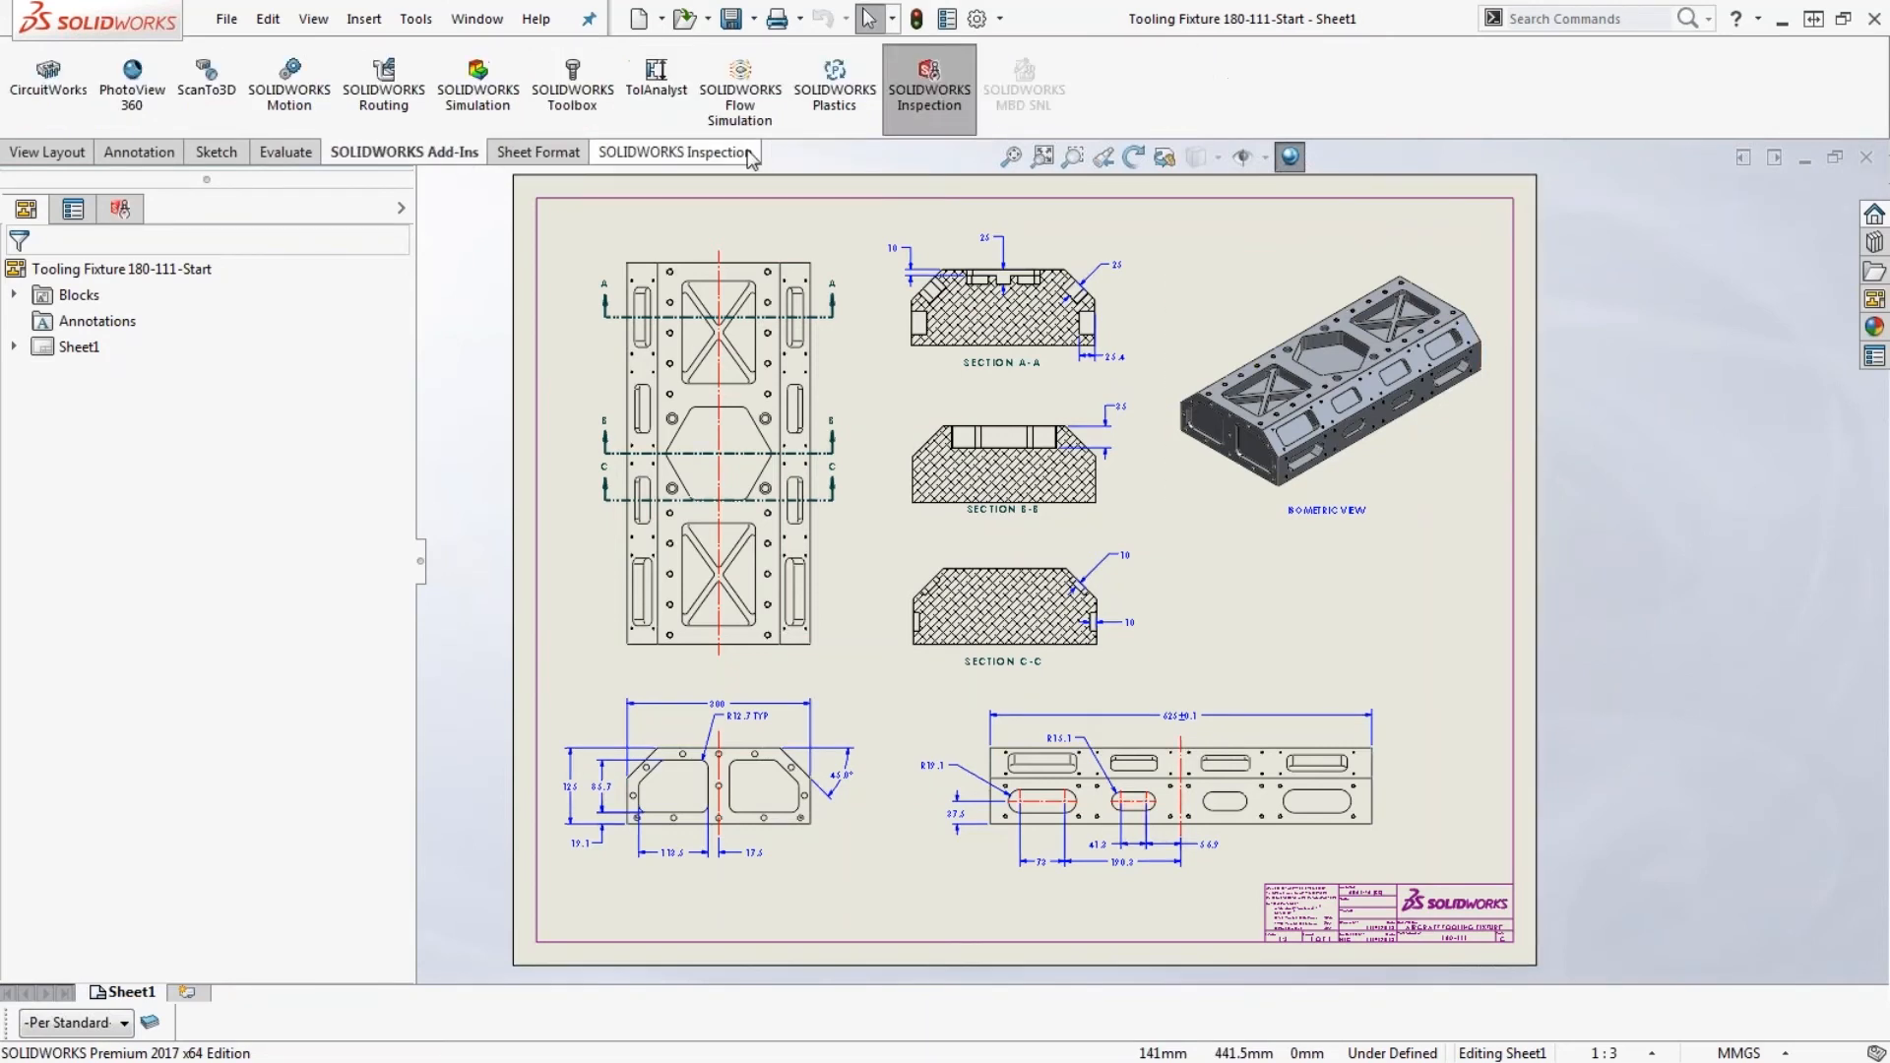
click(925, 103)
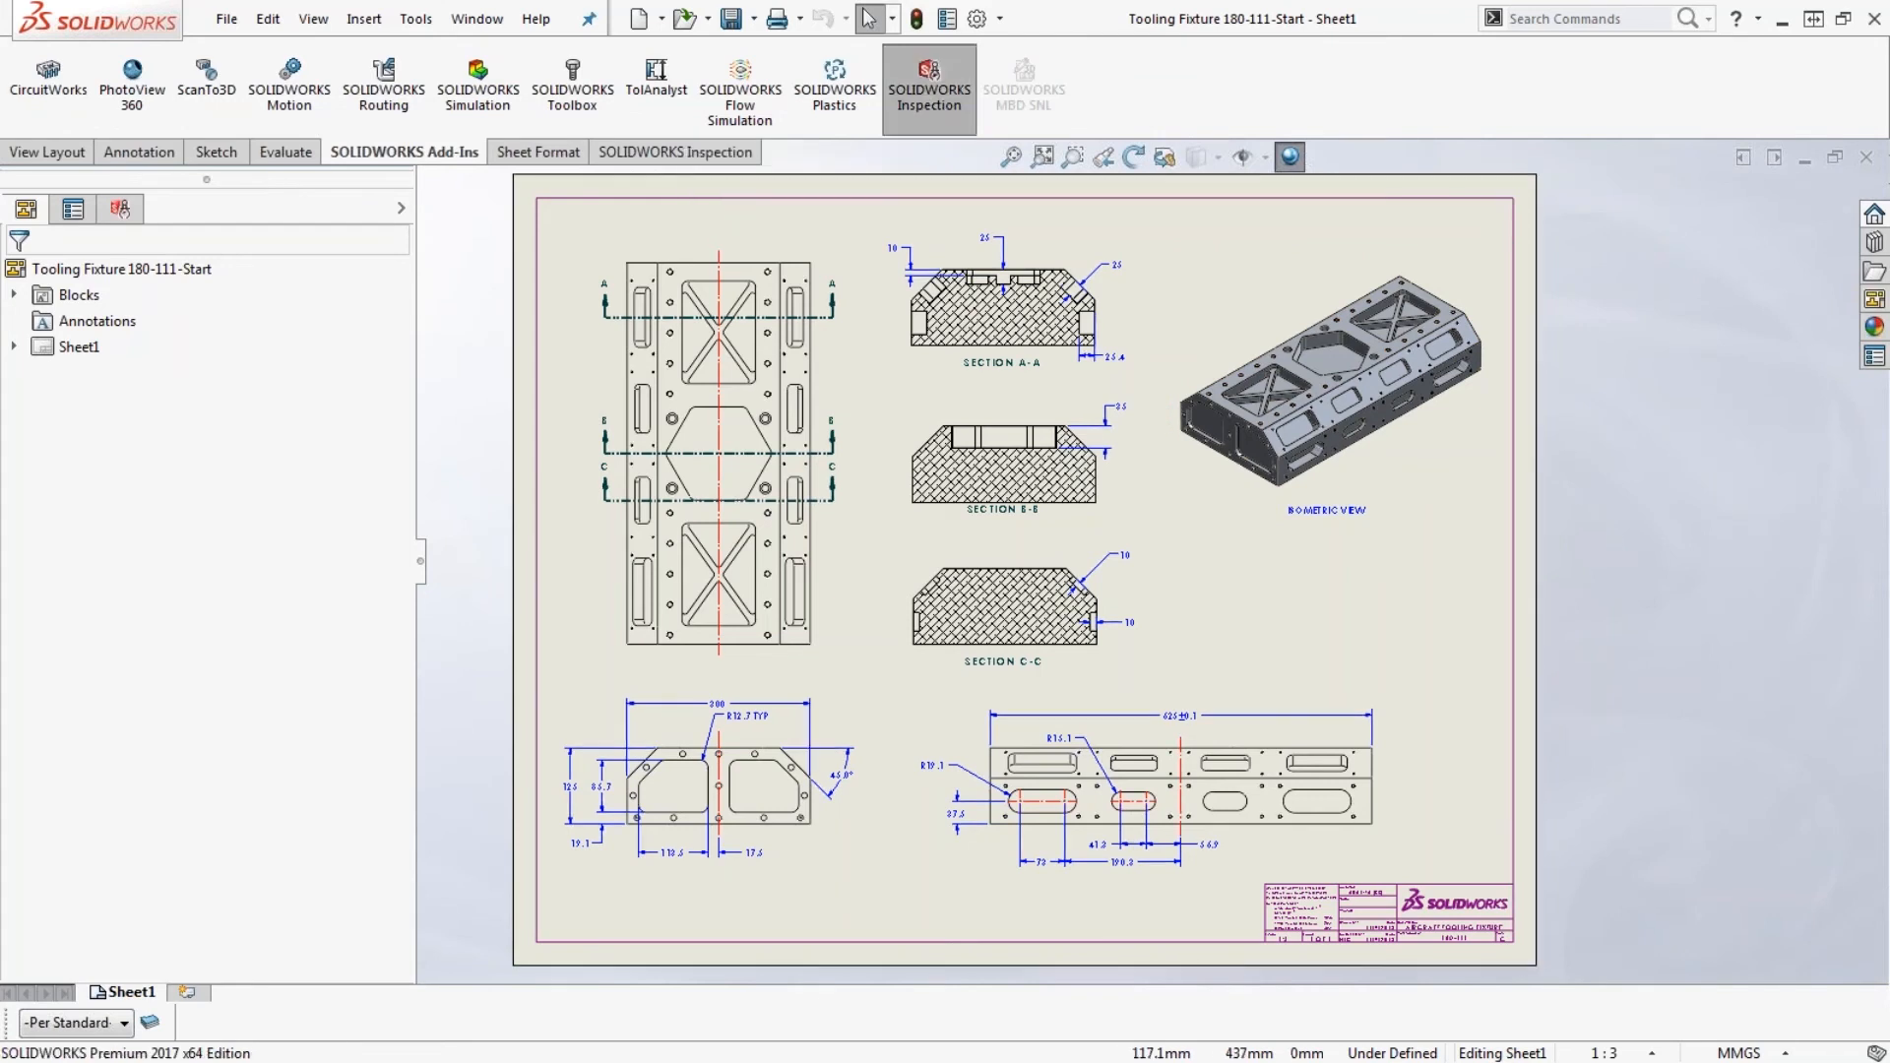
click(725, 155)
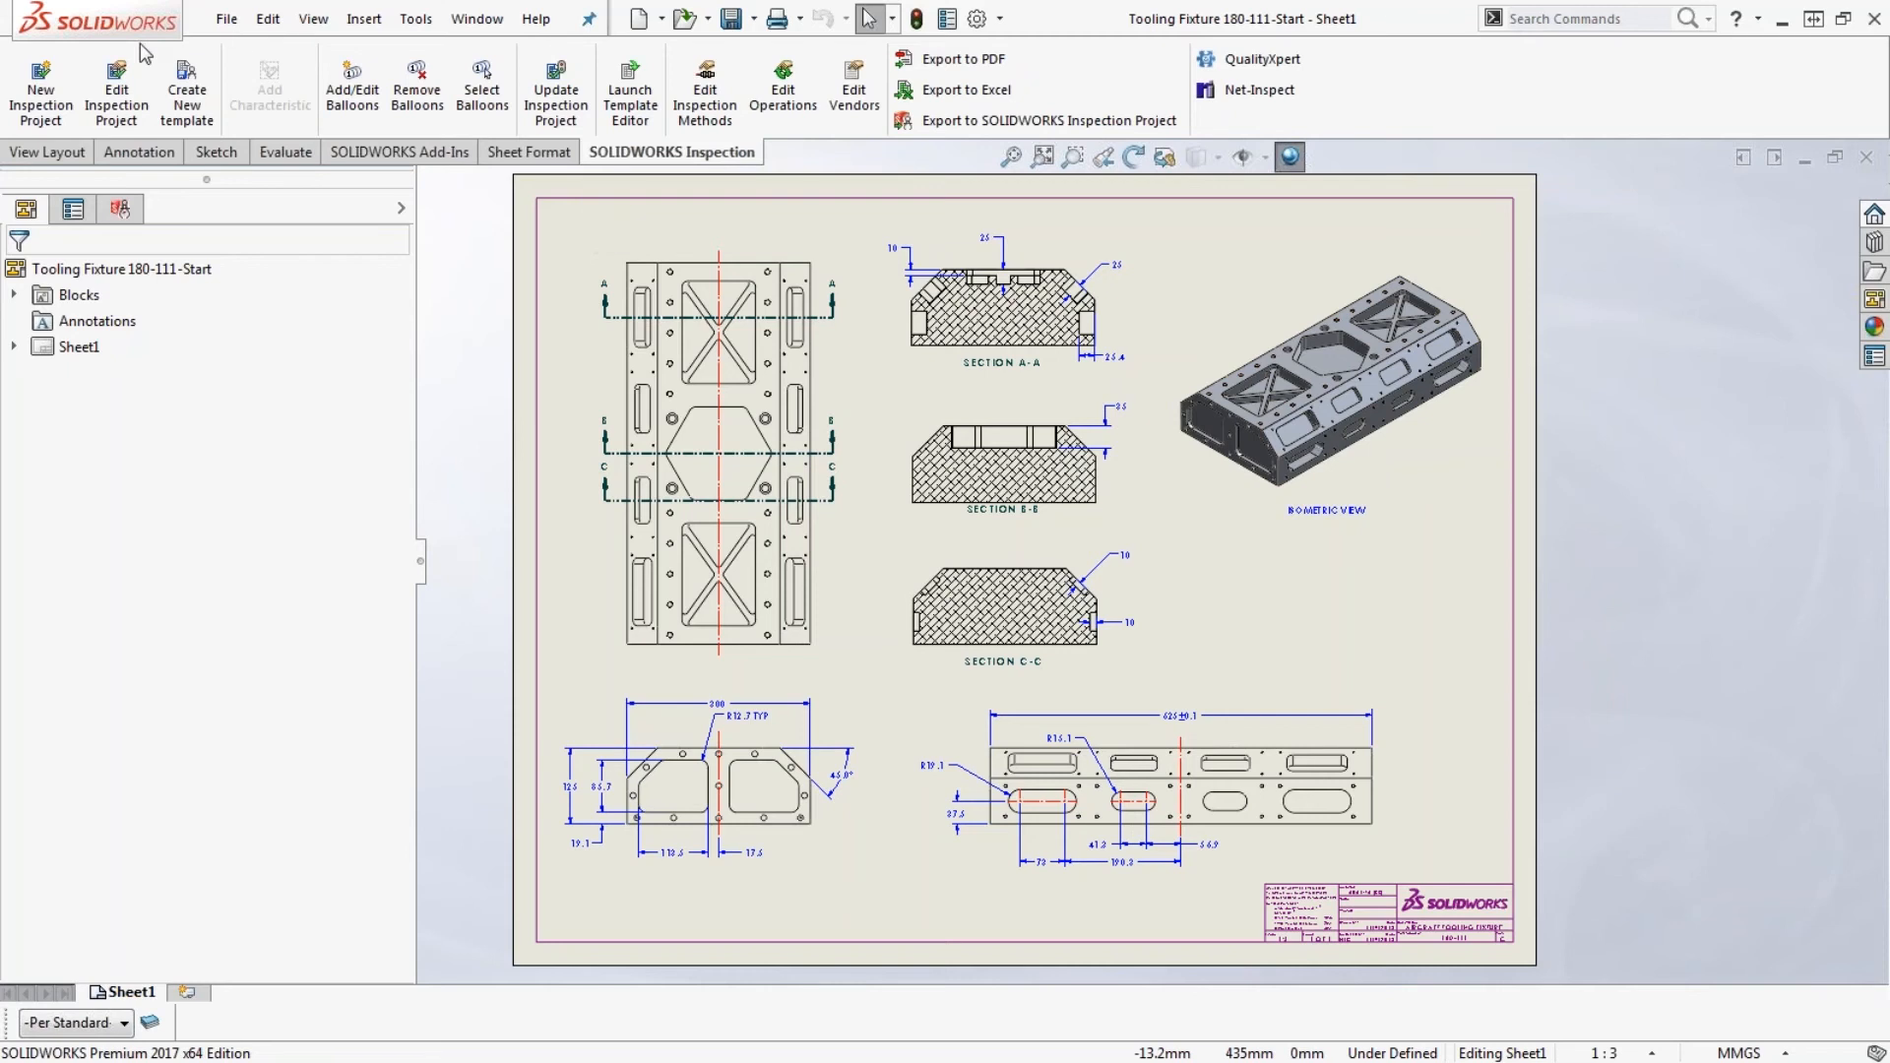
- Start a new inspection project from scratch with the Default.swidot template, removing the existing project
click(59, 87)
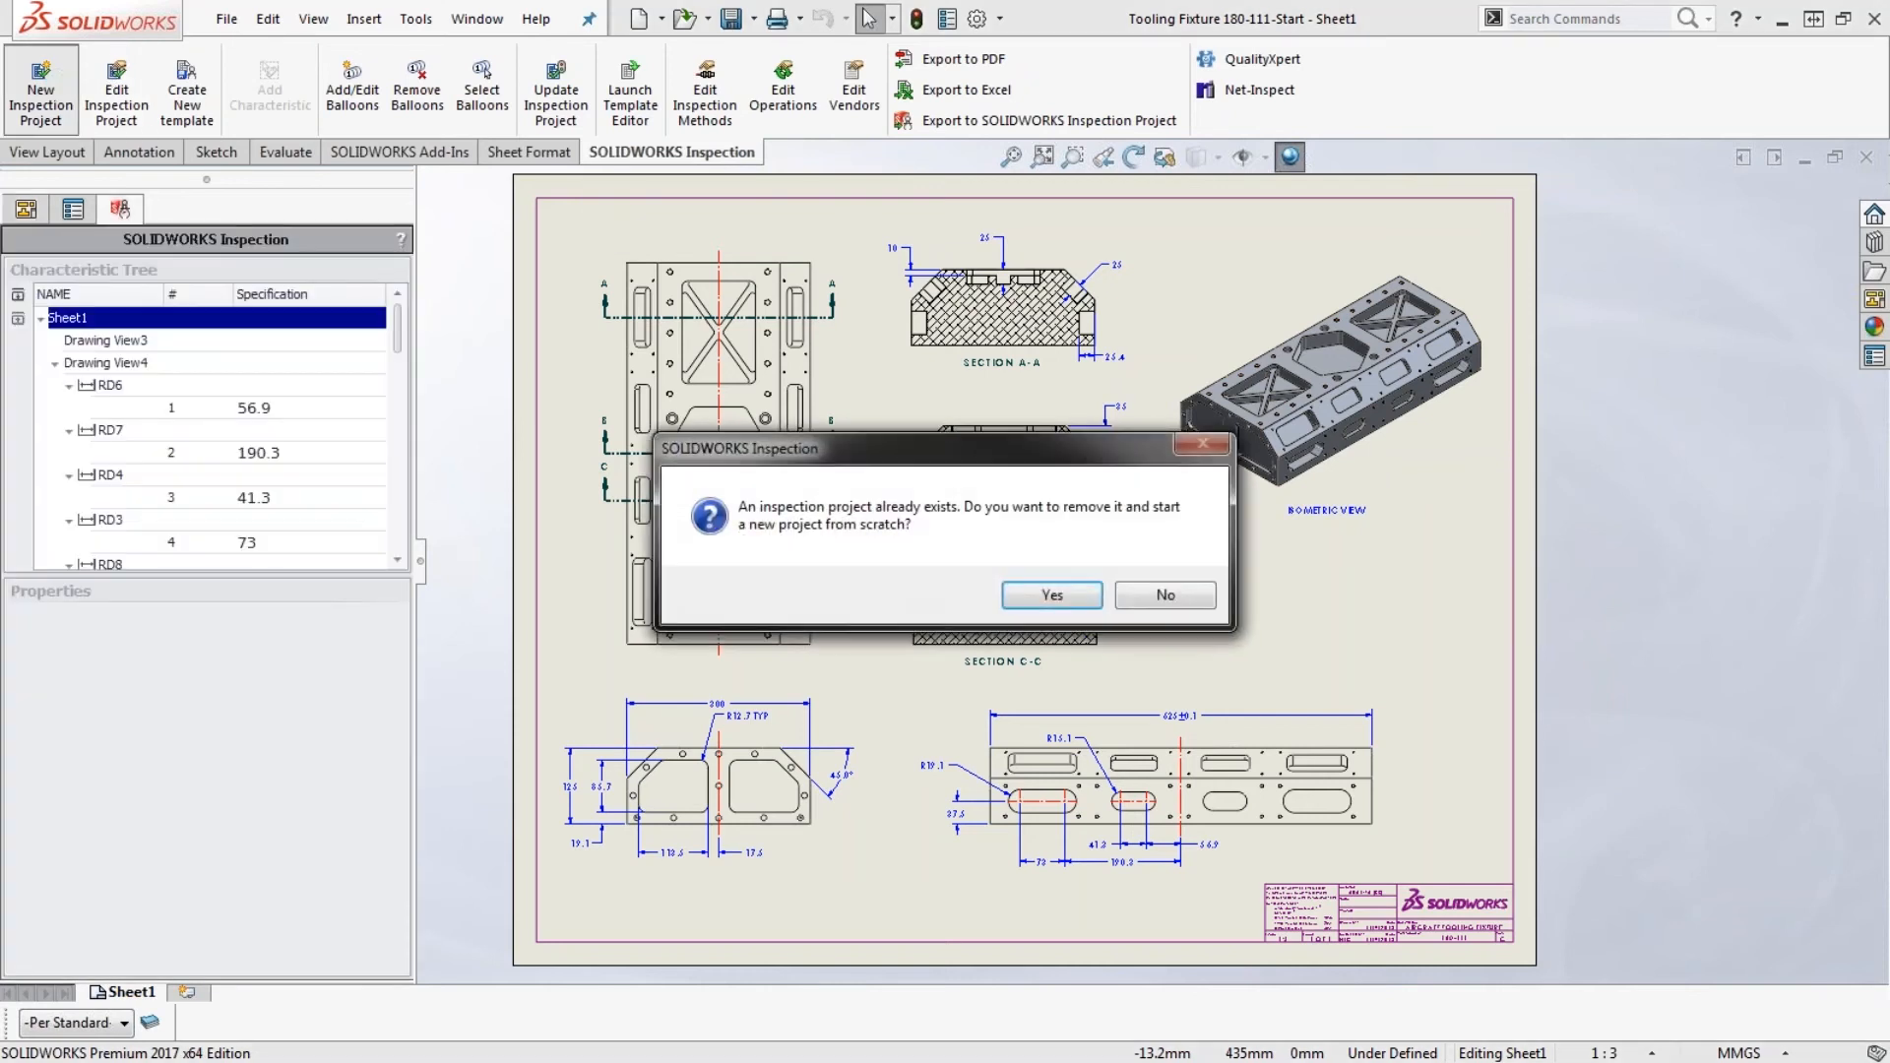
click(1053, 595)
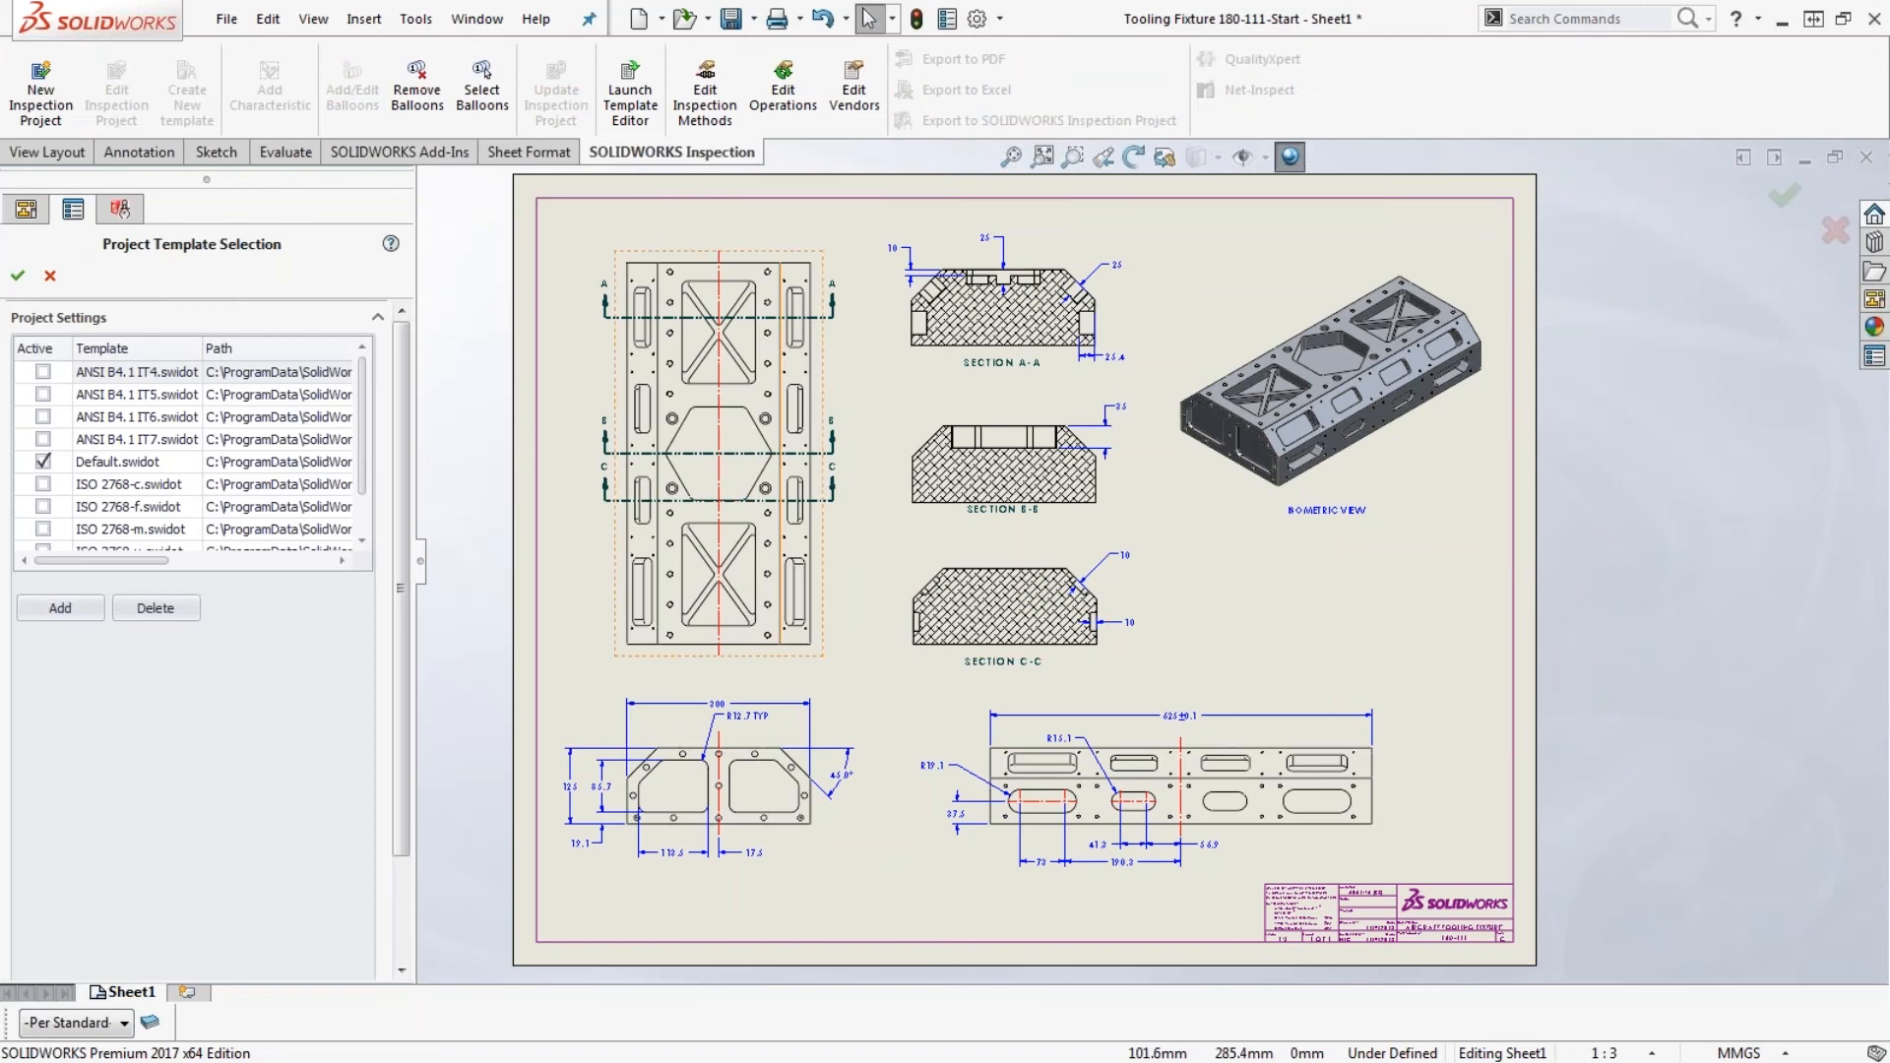
click(17, 274)
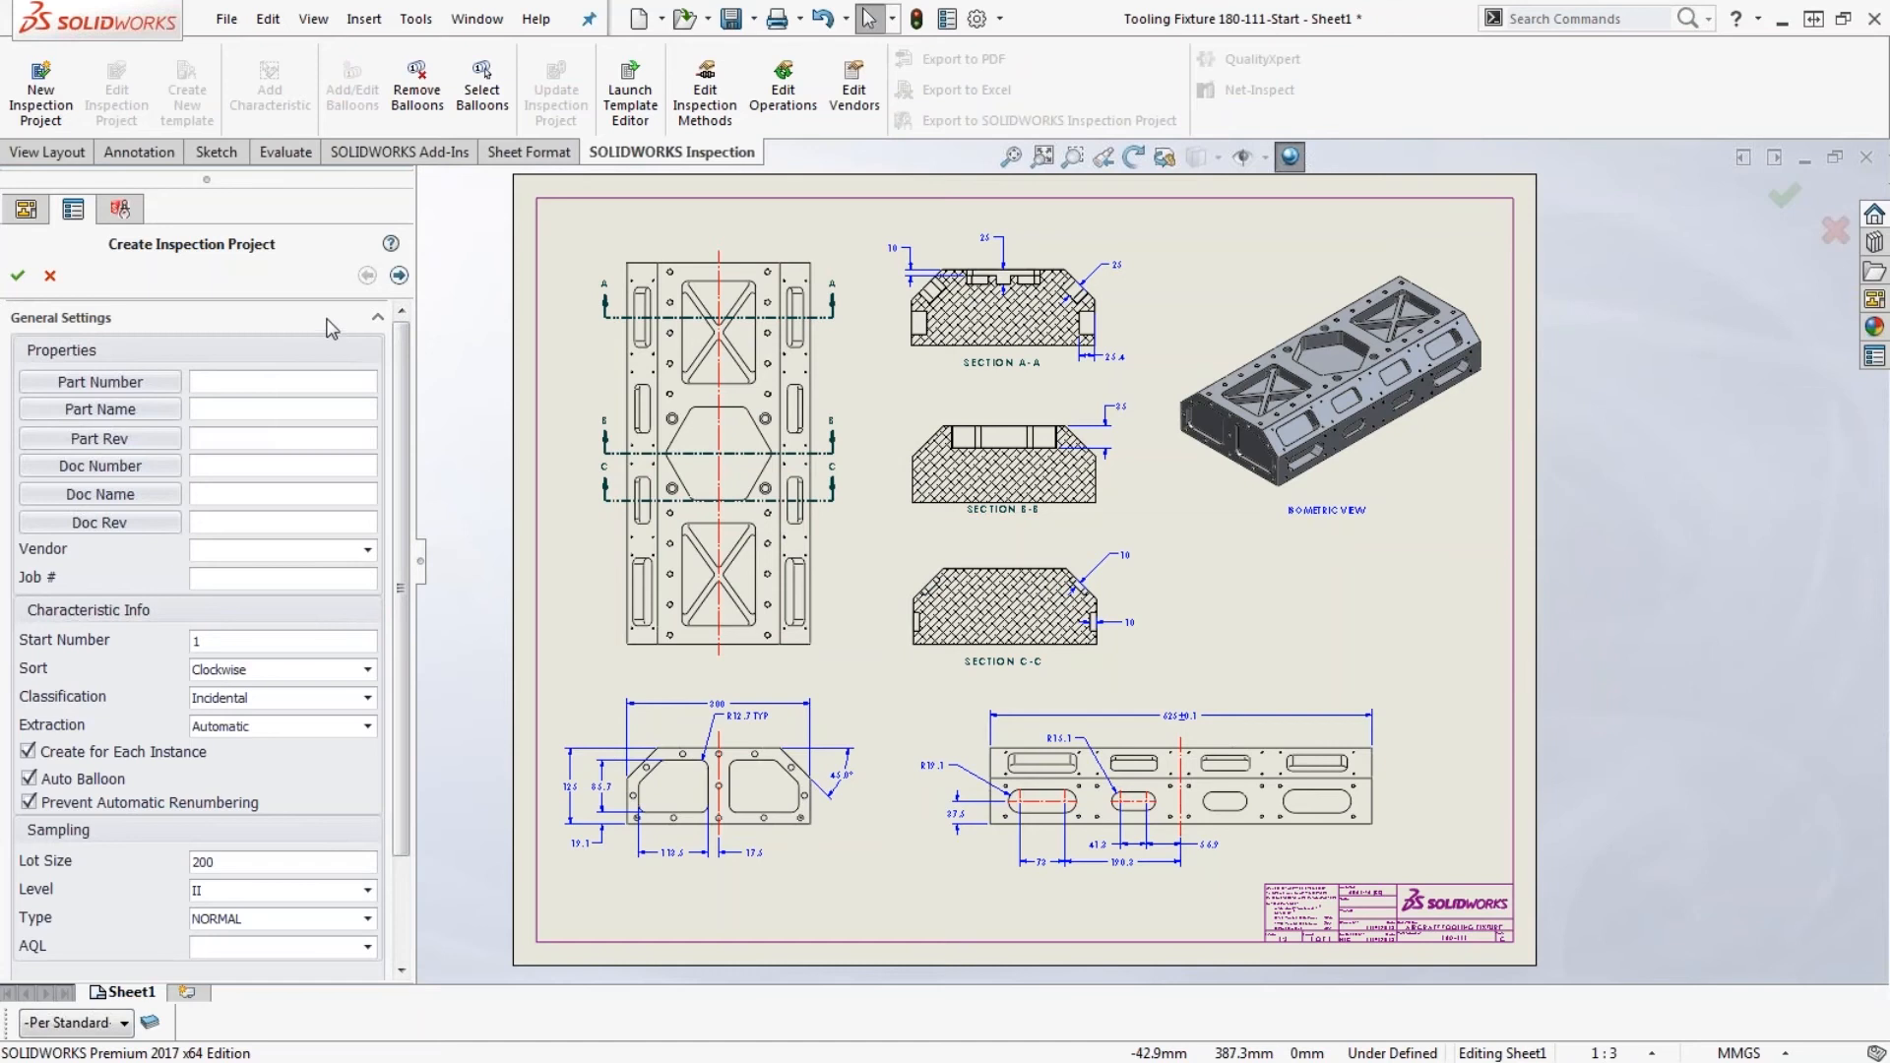
- Link the inspection project's Part Number to the model's Description custom property
click(121, 386)
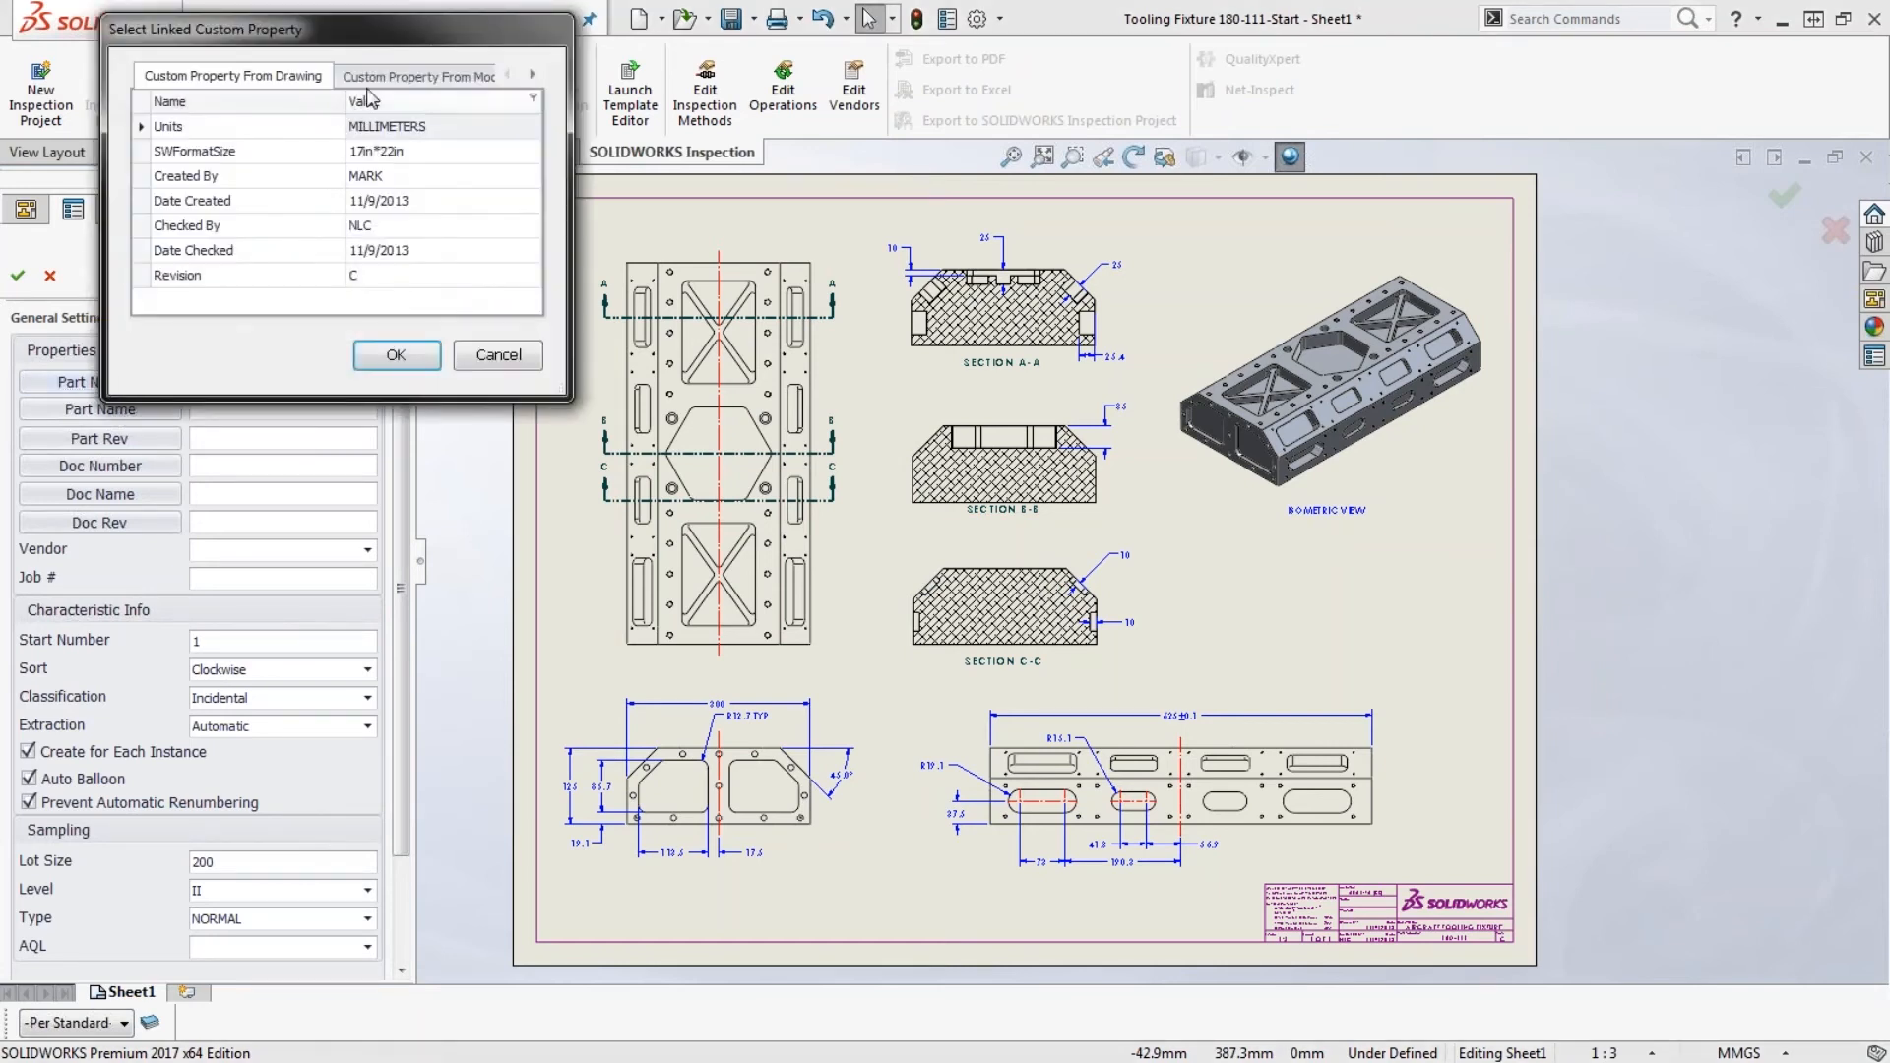
click(374, 76)
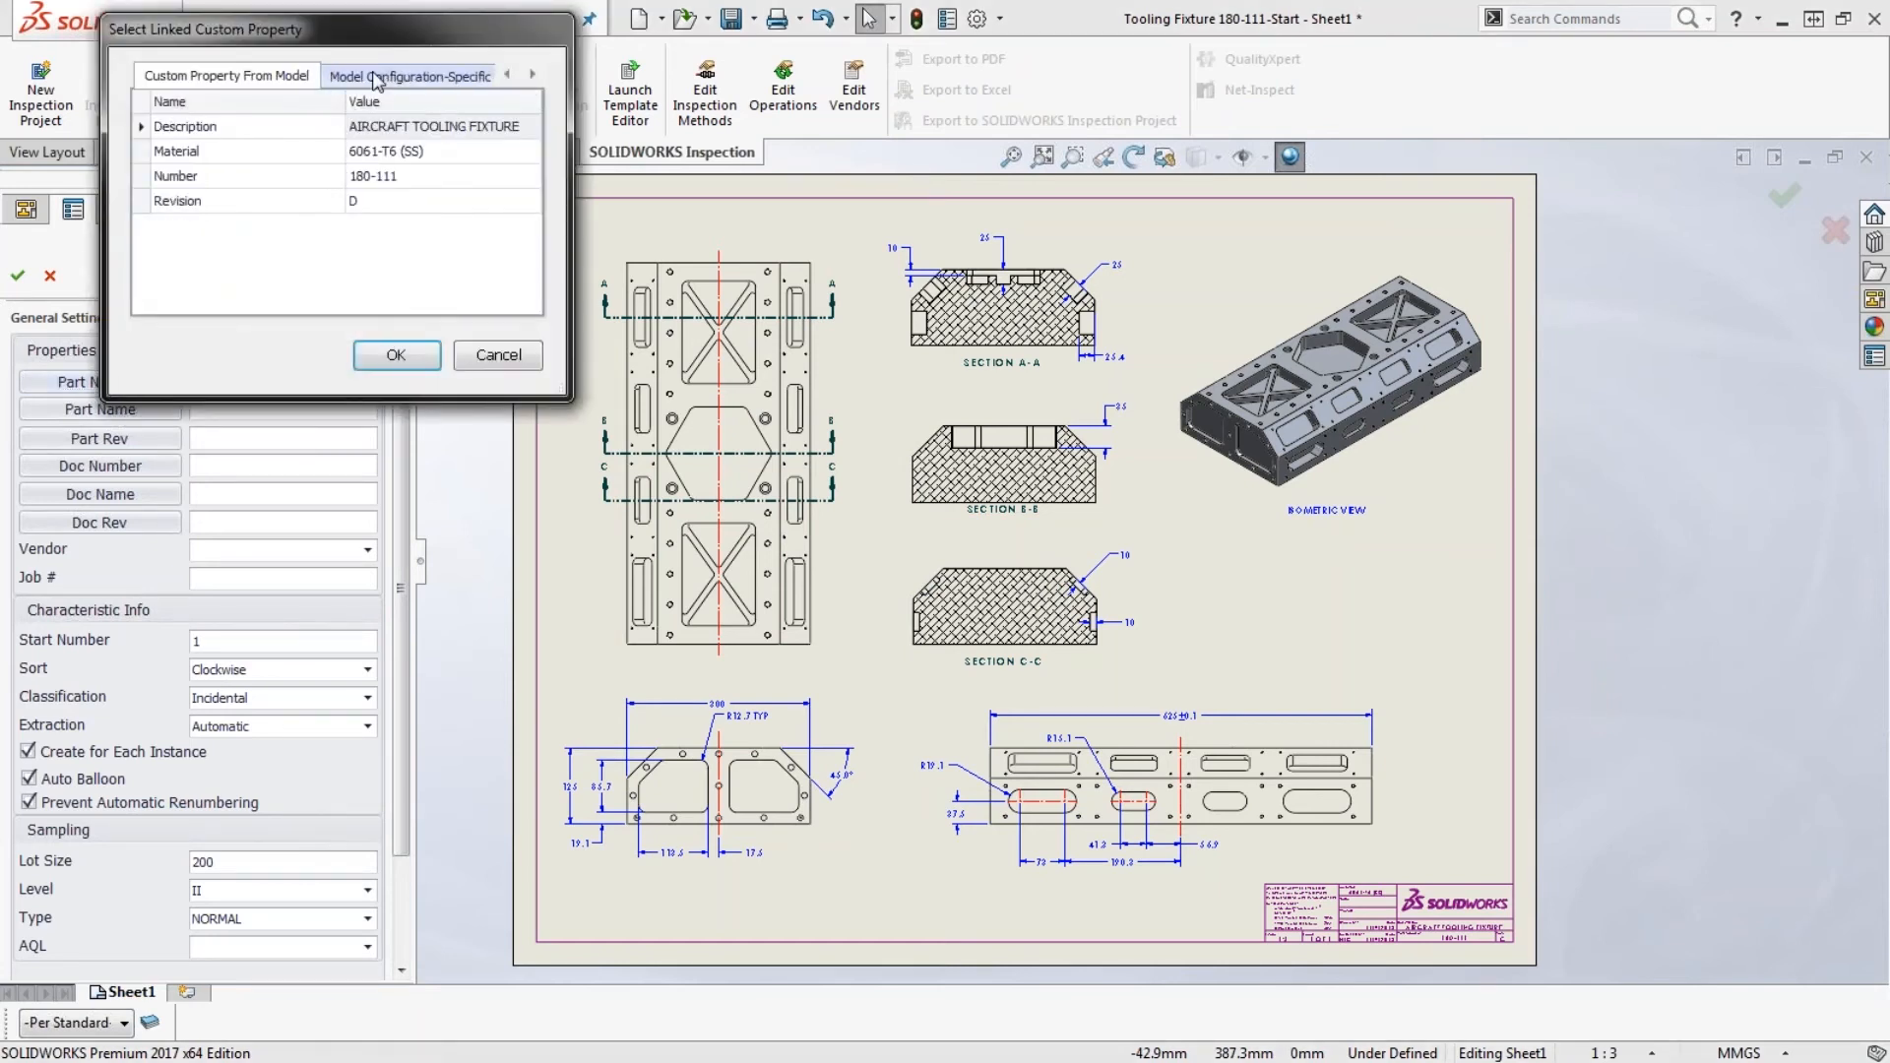
double_click(426, 128)
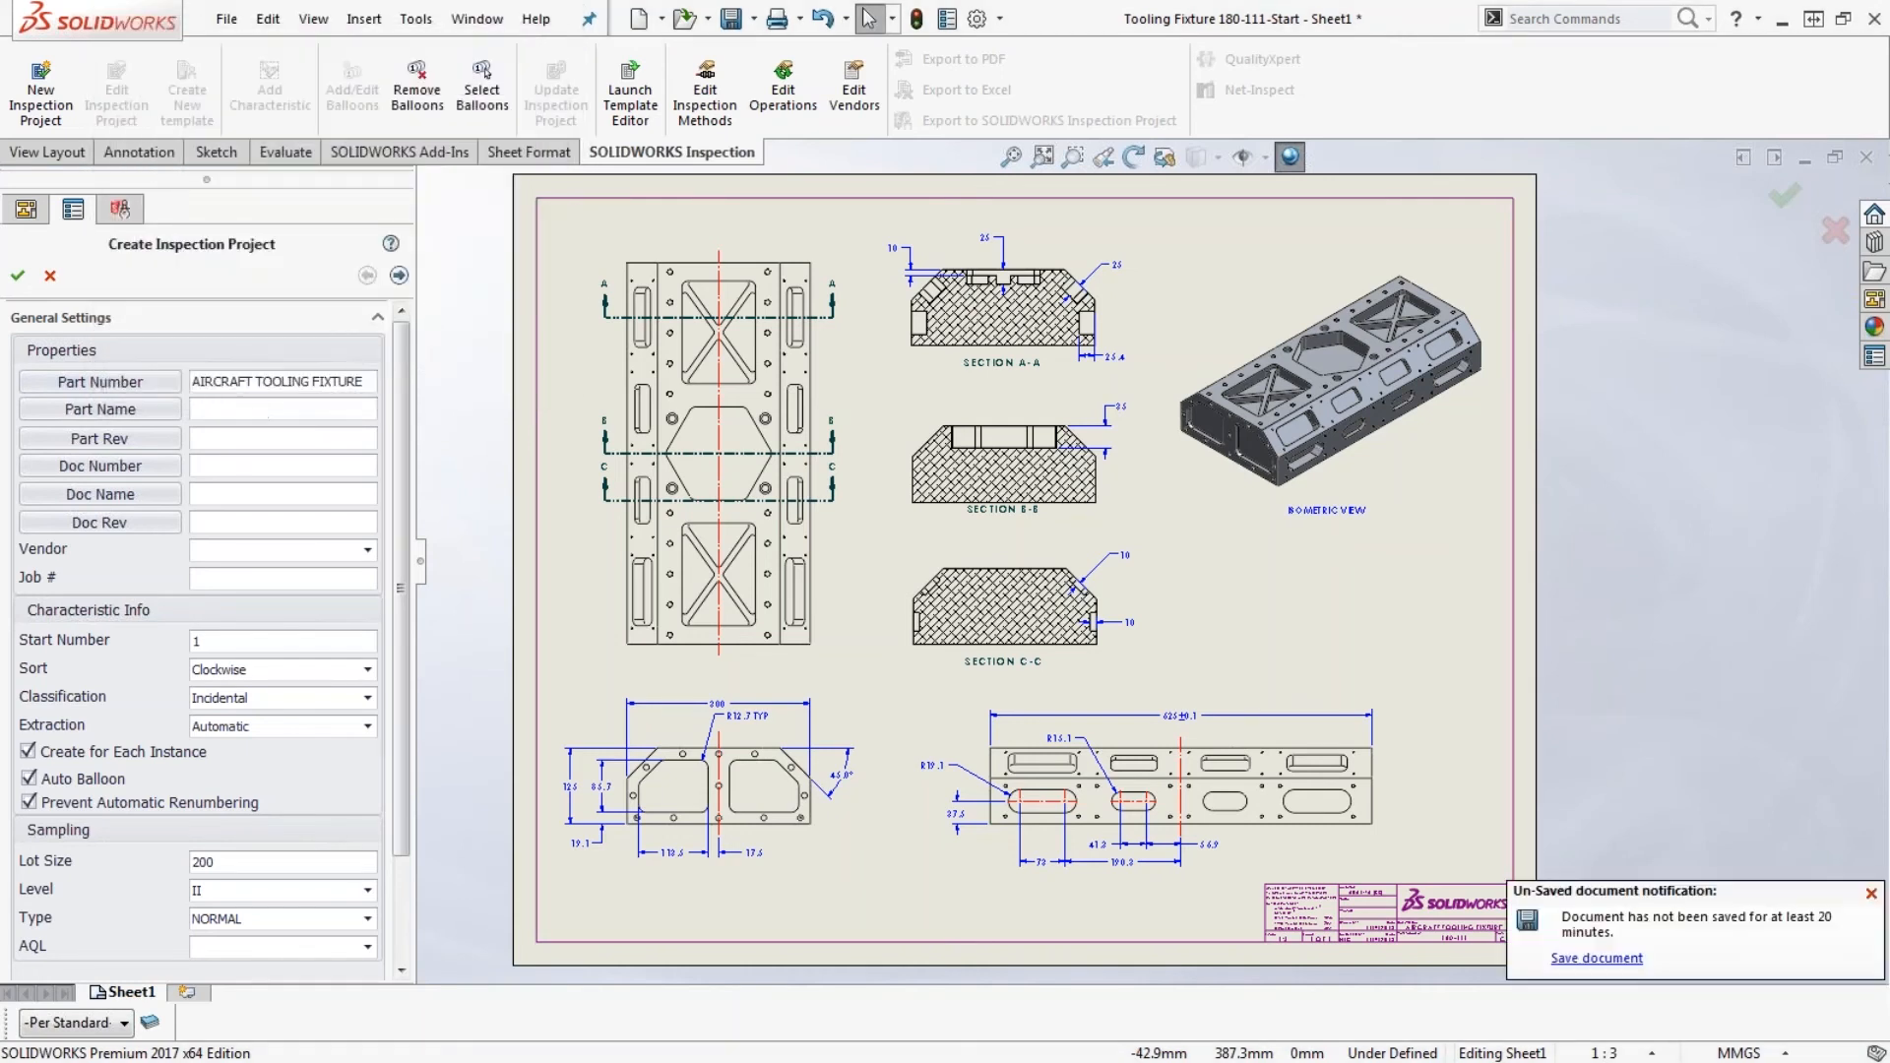
- Link the Part Name to the model's Number custom property and create the project with the default extraction settings
click(147, 409)
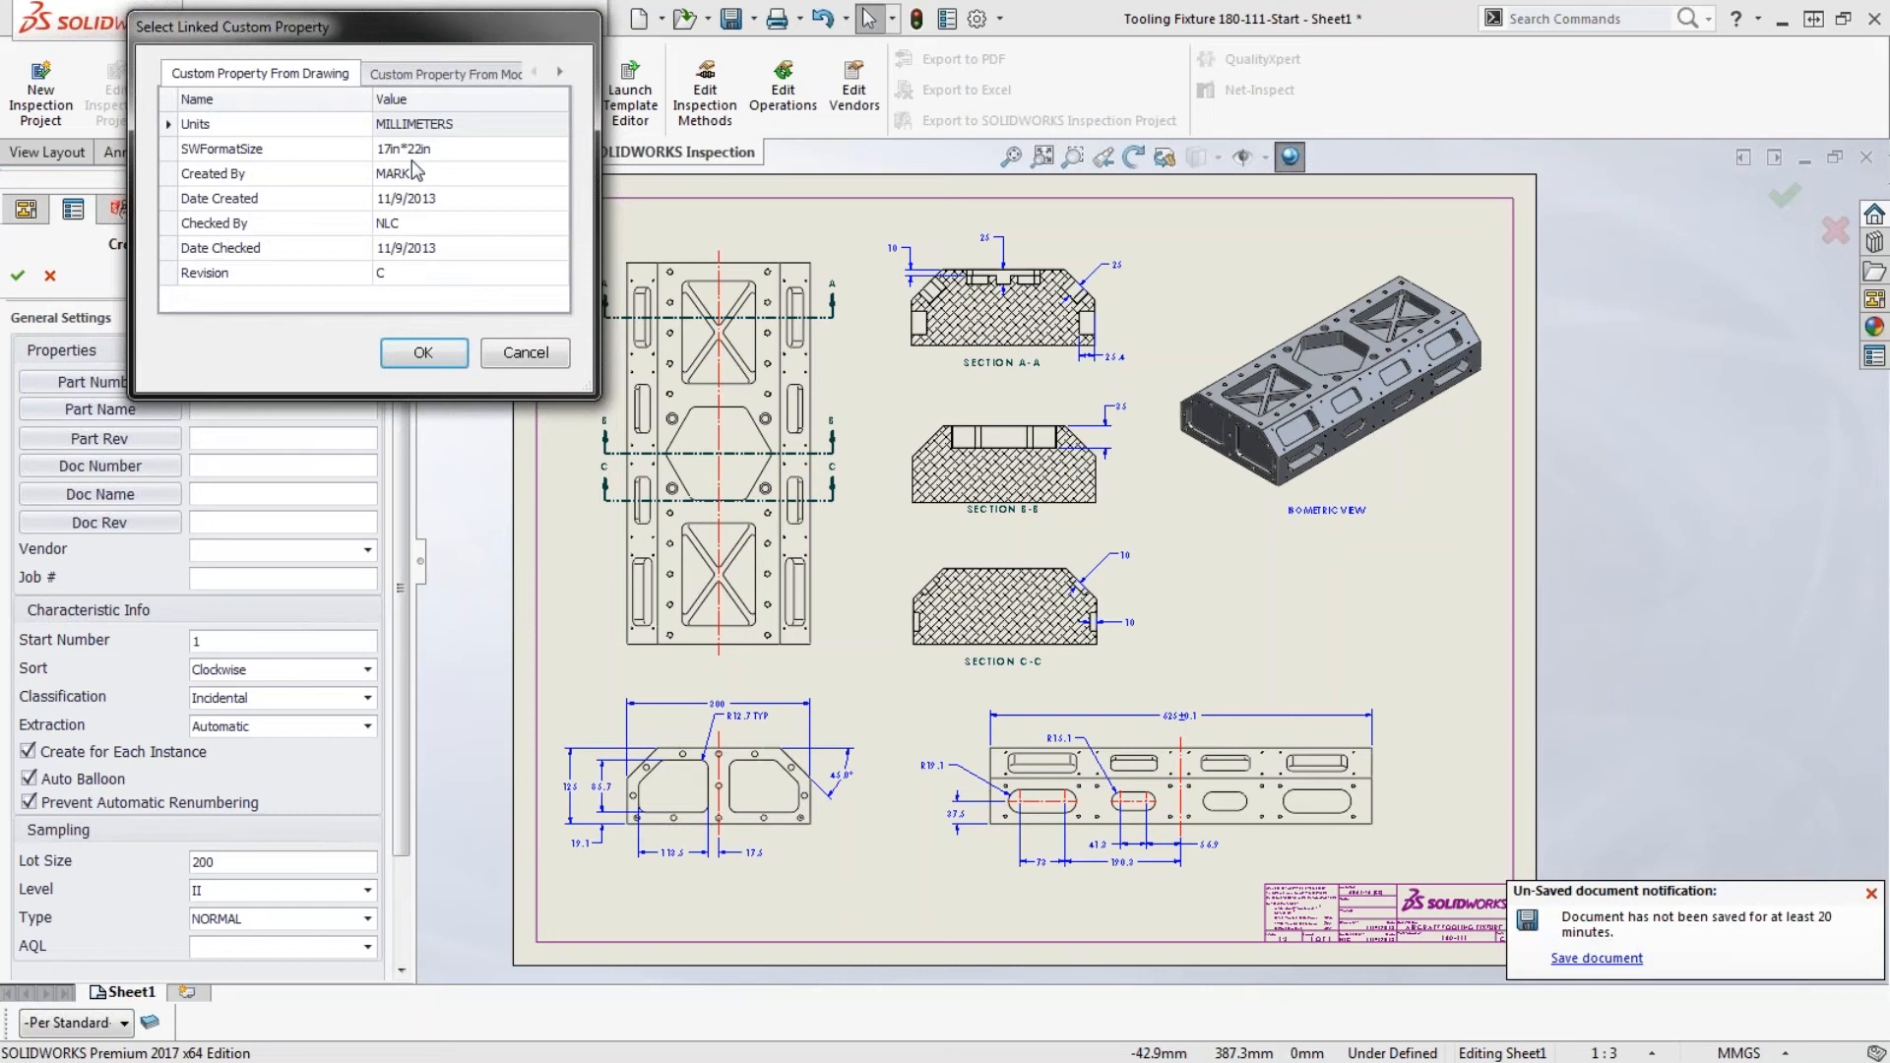
click(445, 74)
click(414, 175)
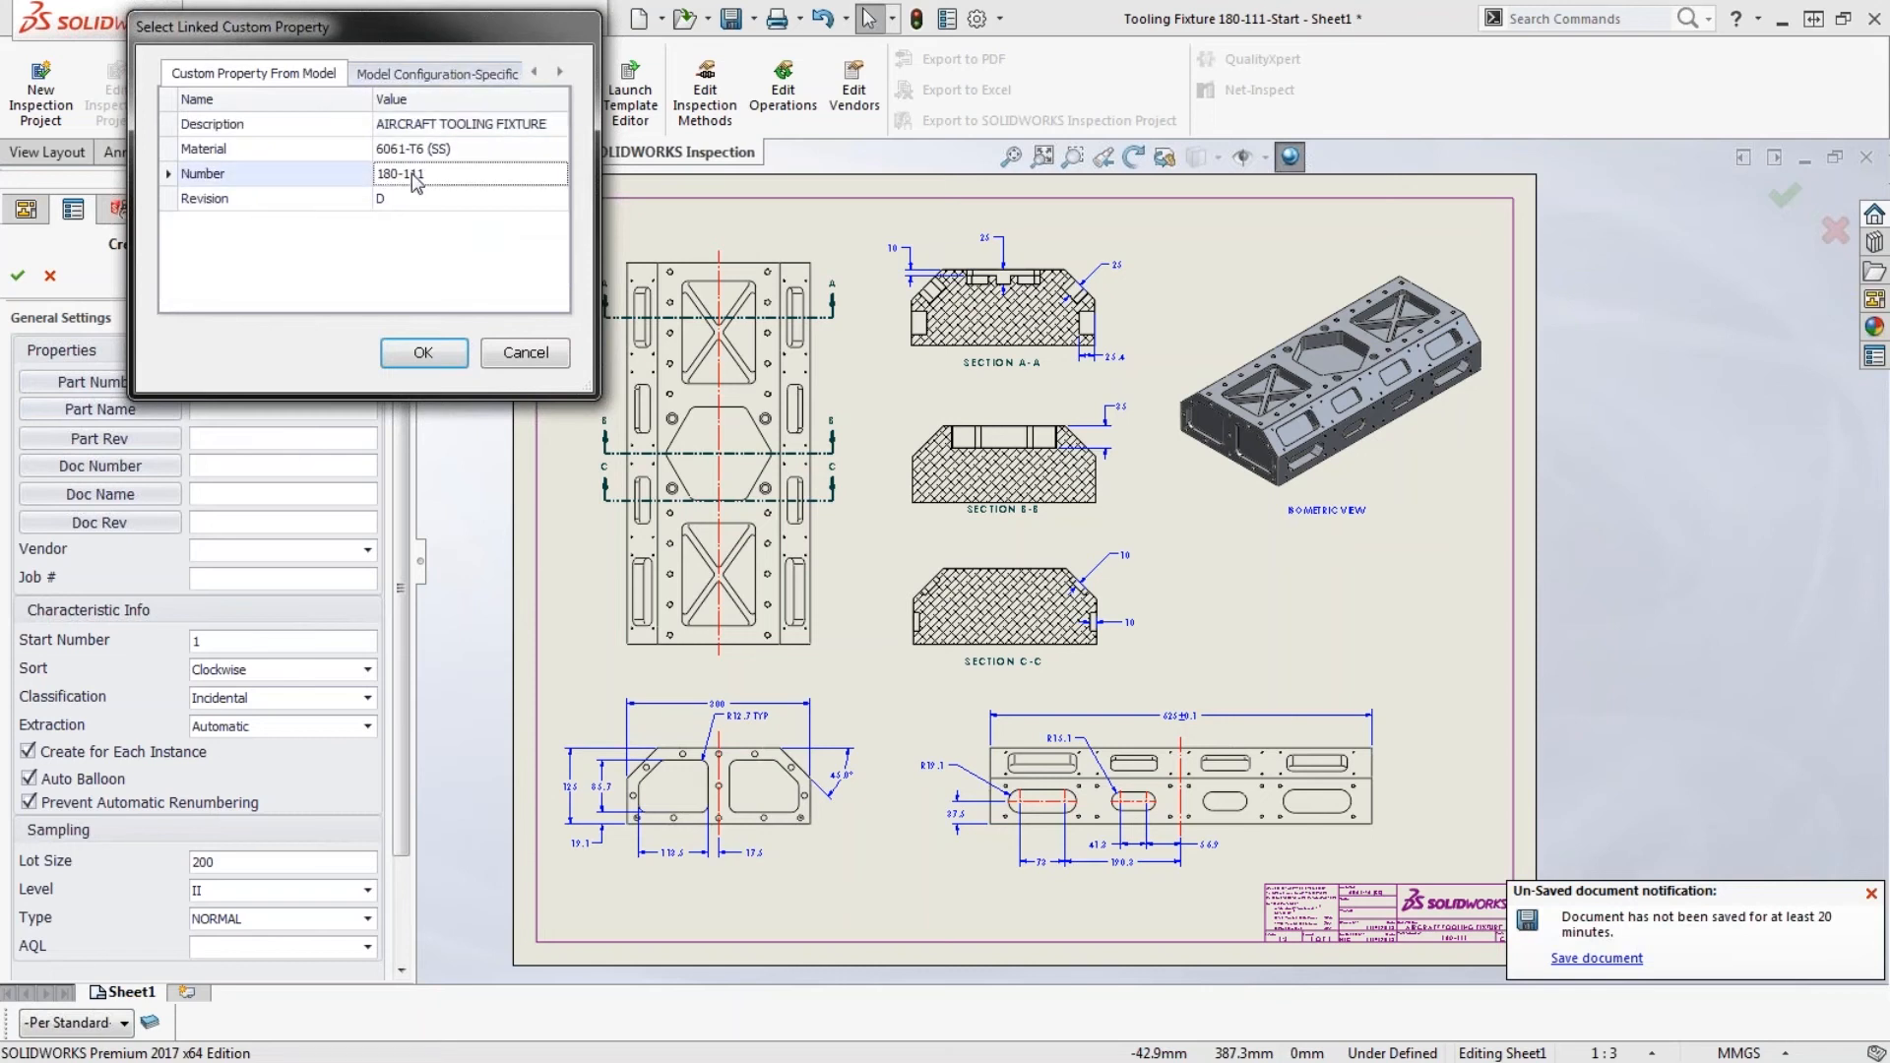
double_click(415, 174)
click(399, 276)
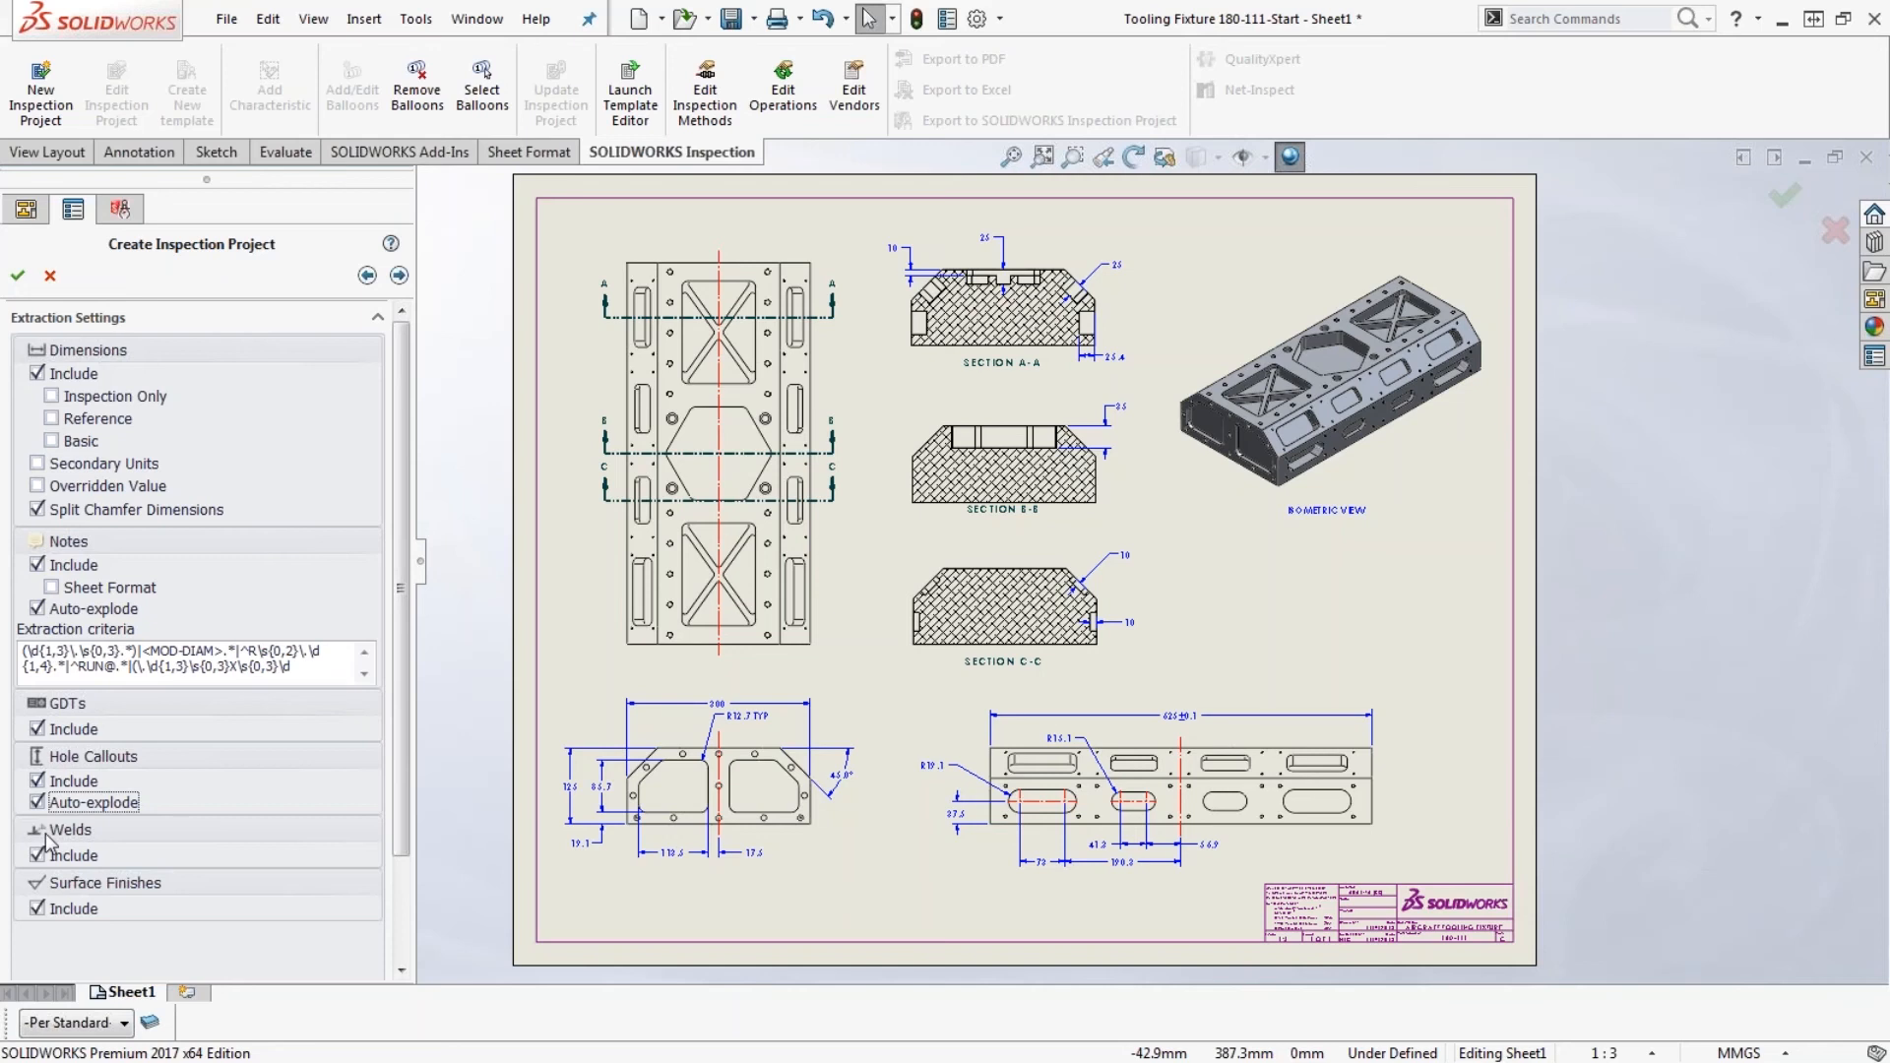
click(20, 277)
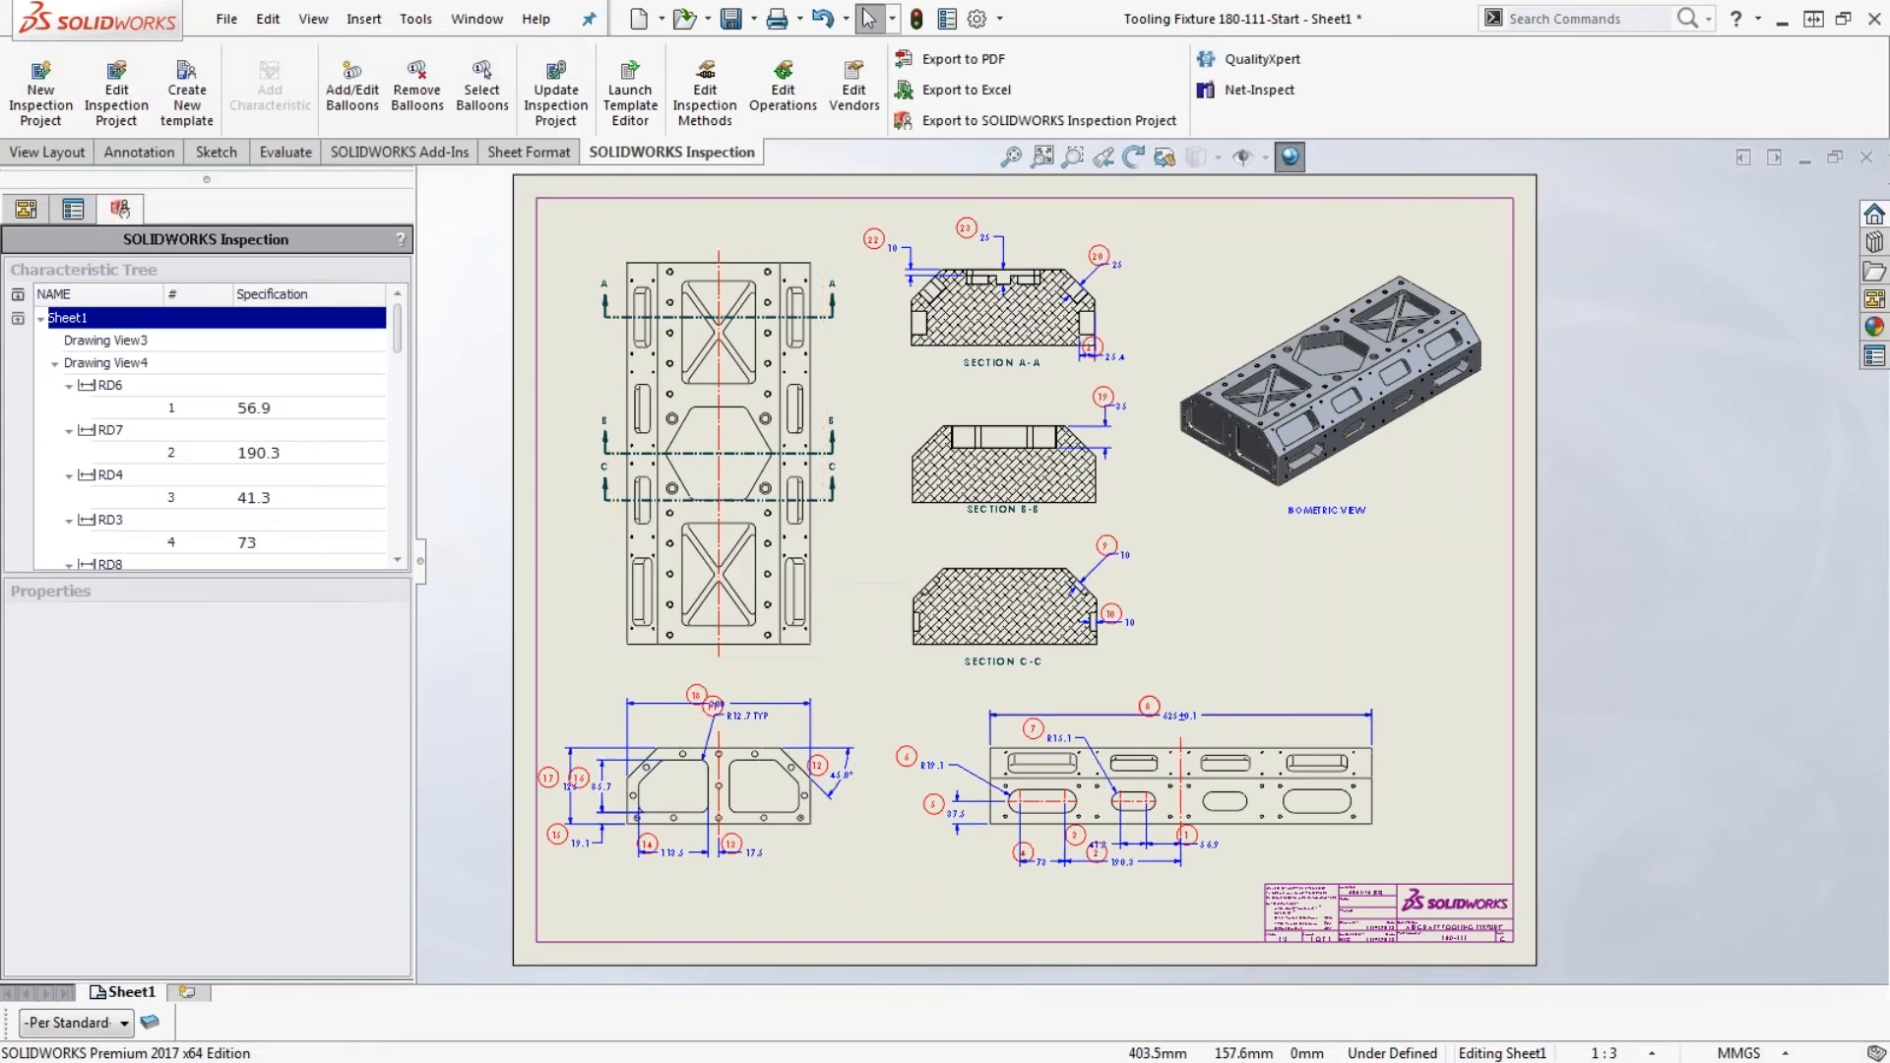
- Move balloons 18, 11 and 16 around the end view clear of the dimensions they overlap
scroll(751, 795, up, 3)
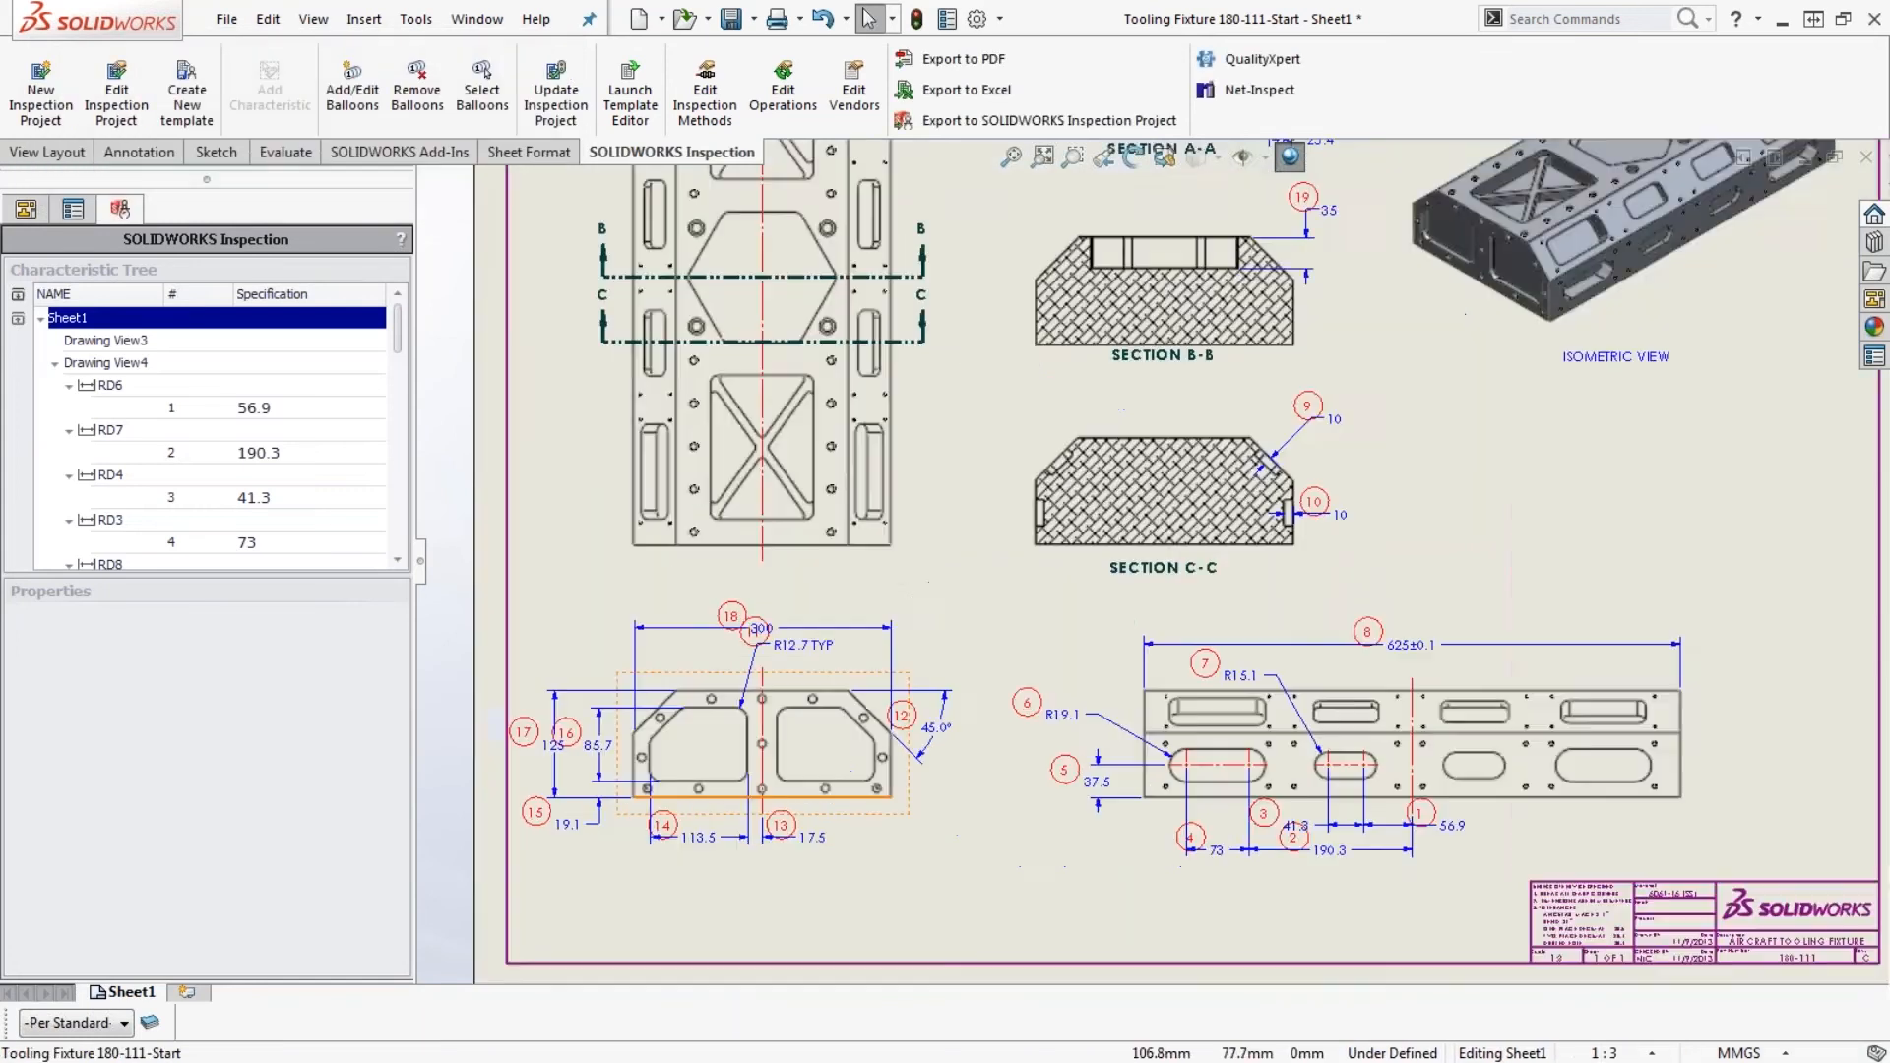
scroll(615, 620, up, 2)
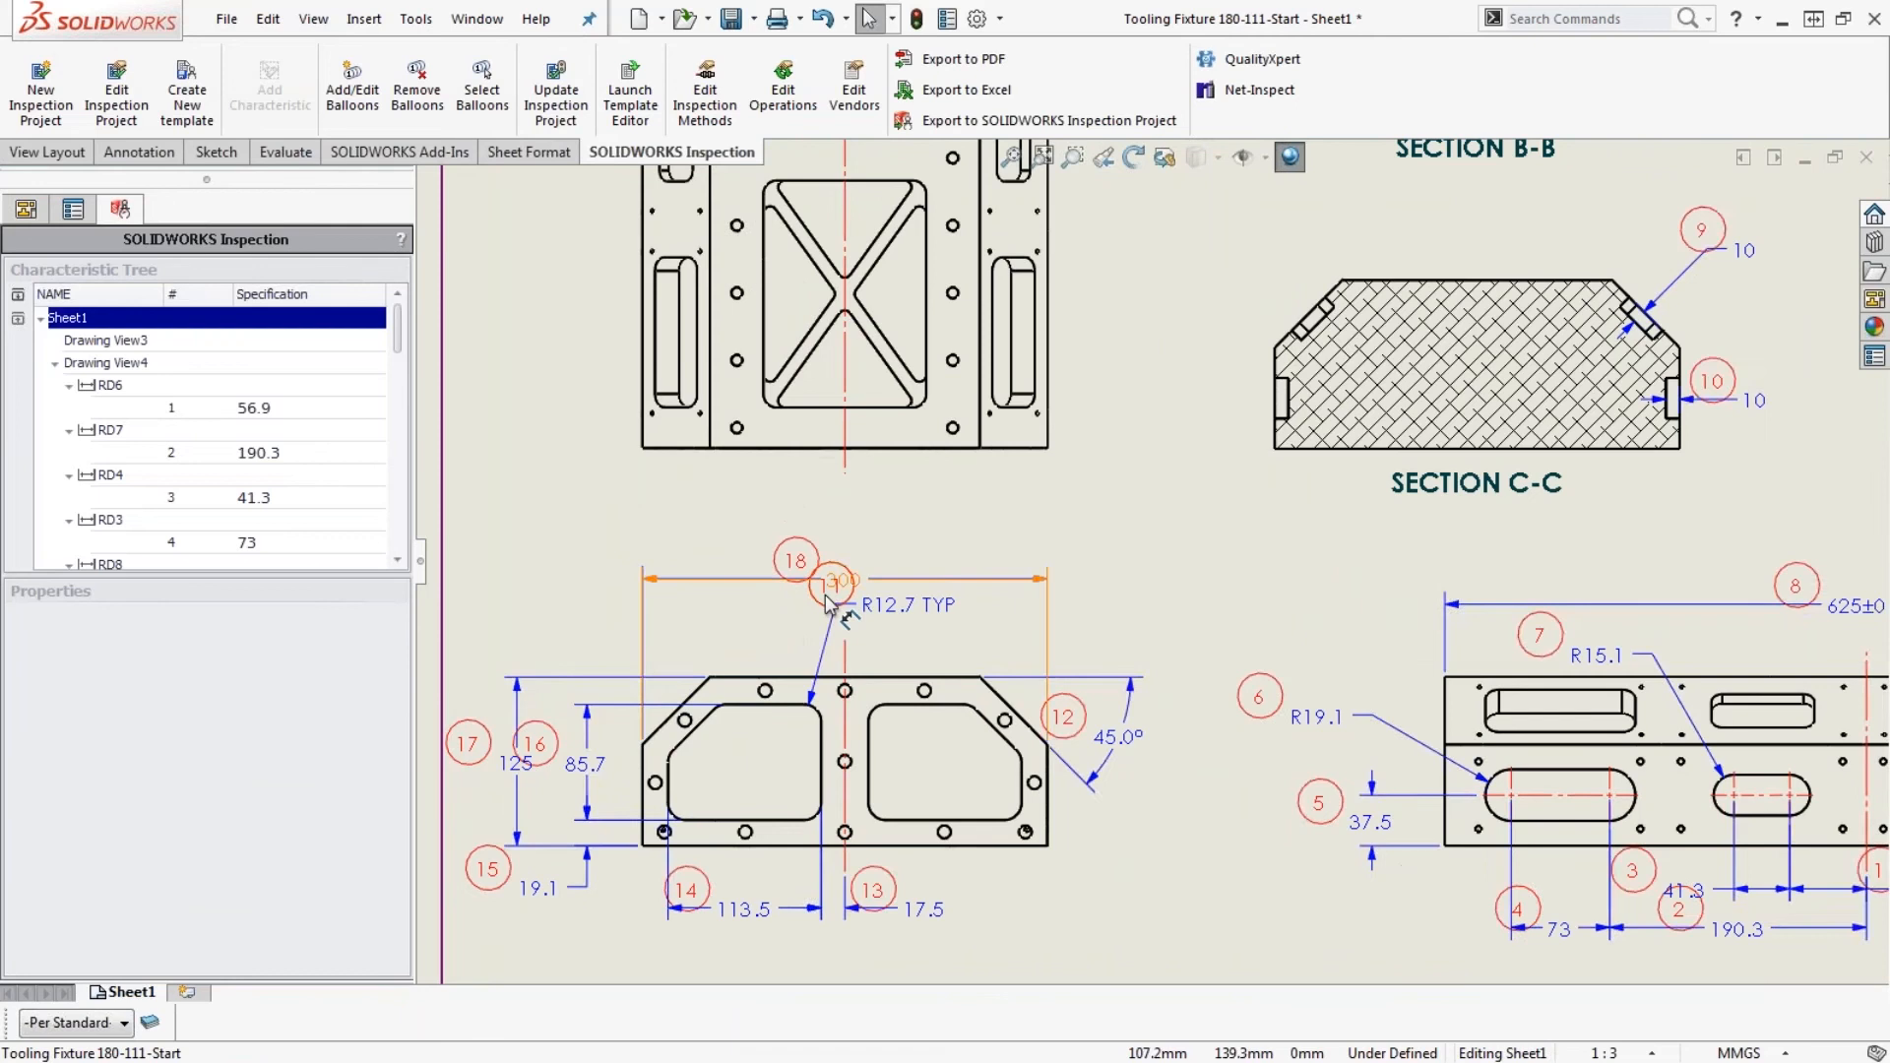
click(827, 585)
drag(796, 552, 786, 520)
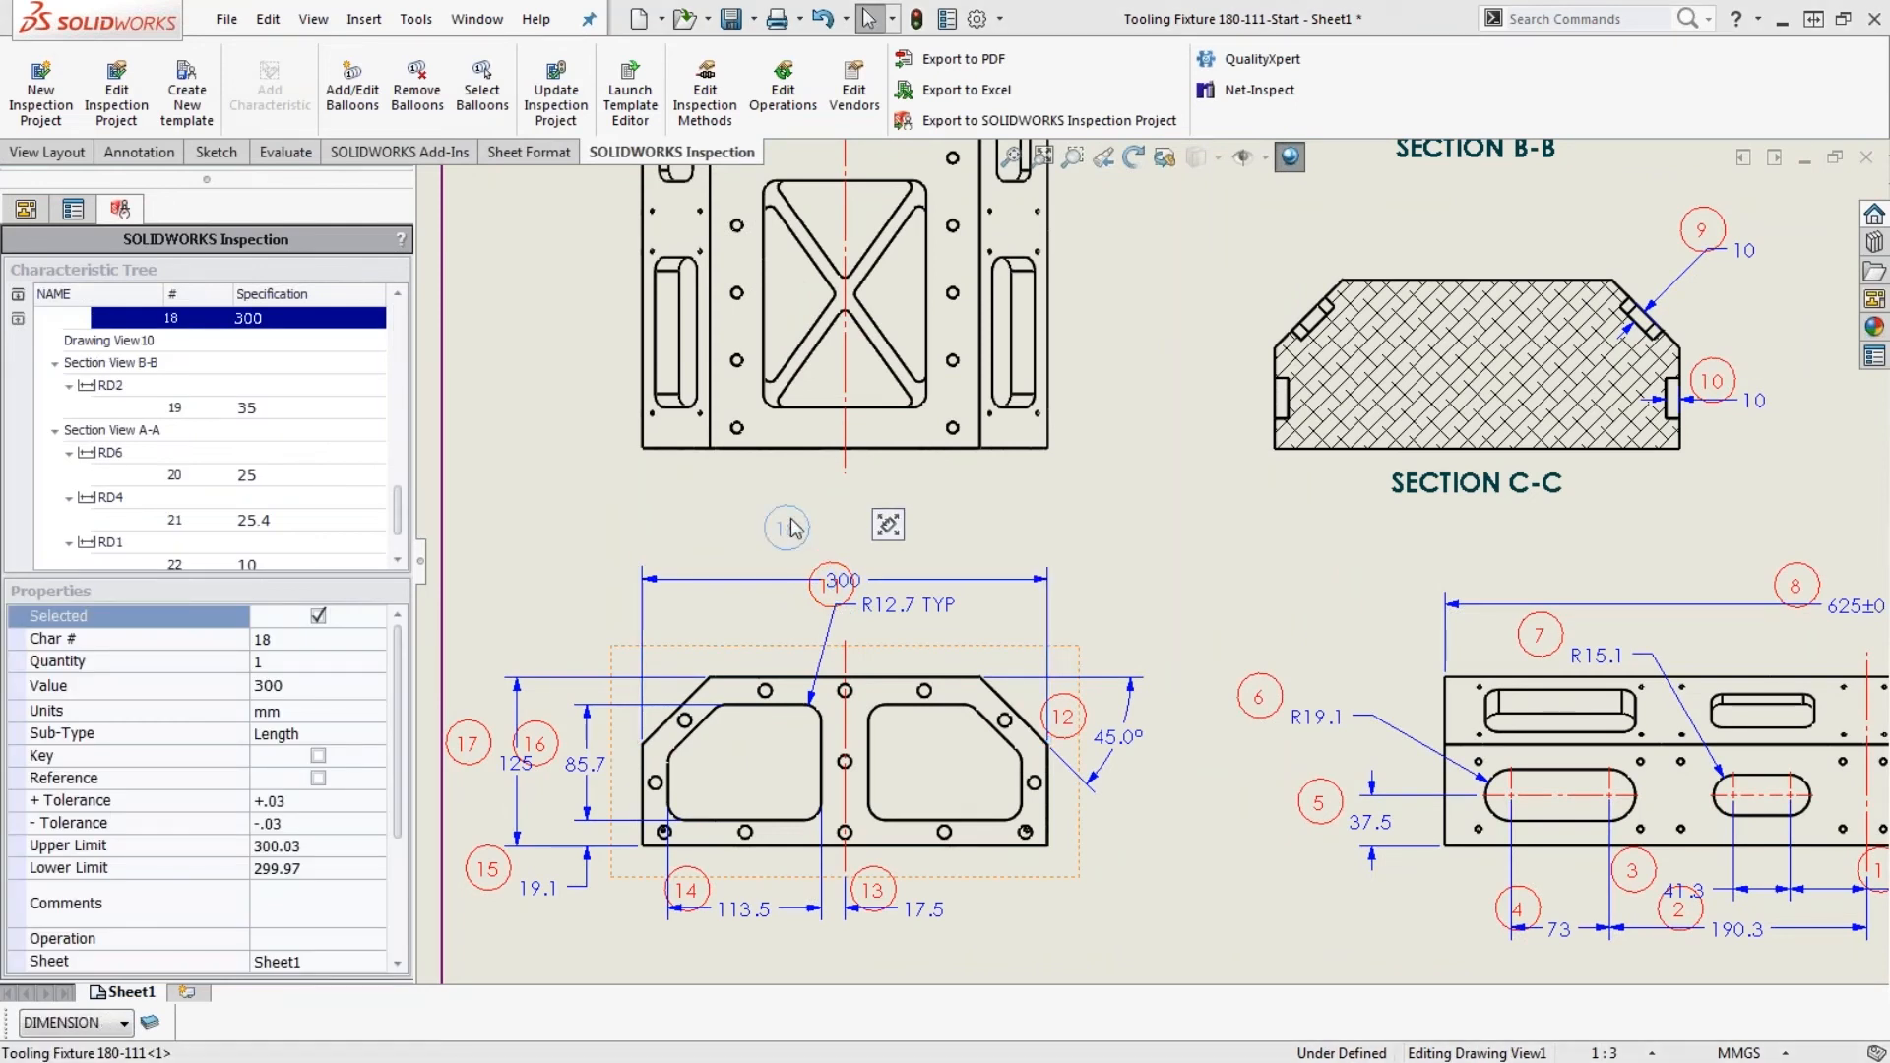
drag(816, 604, 974, 660)
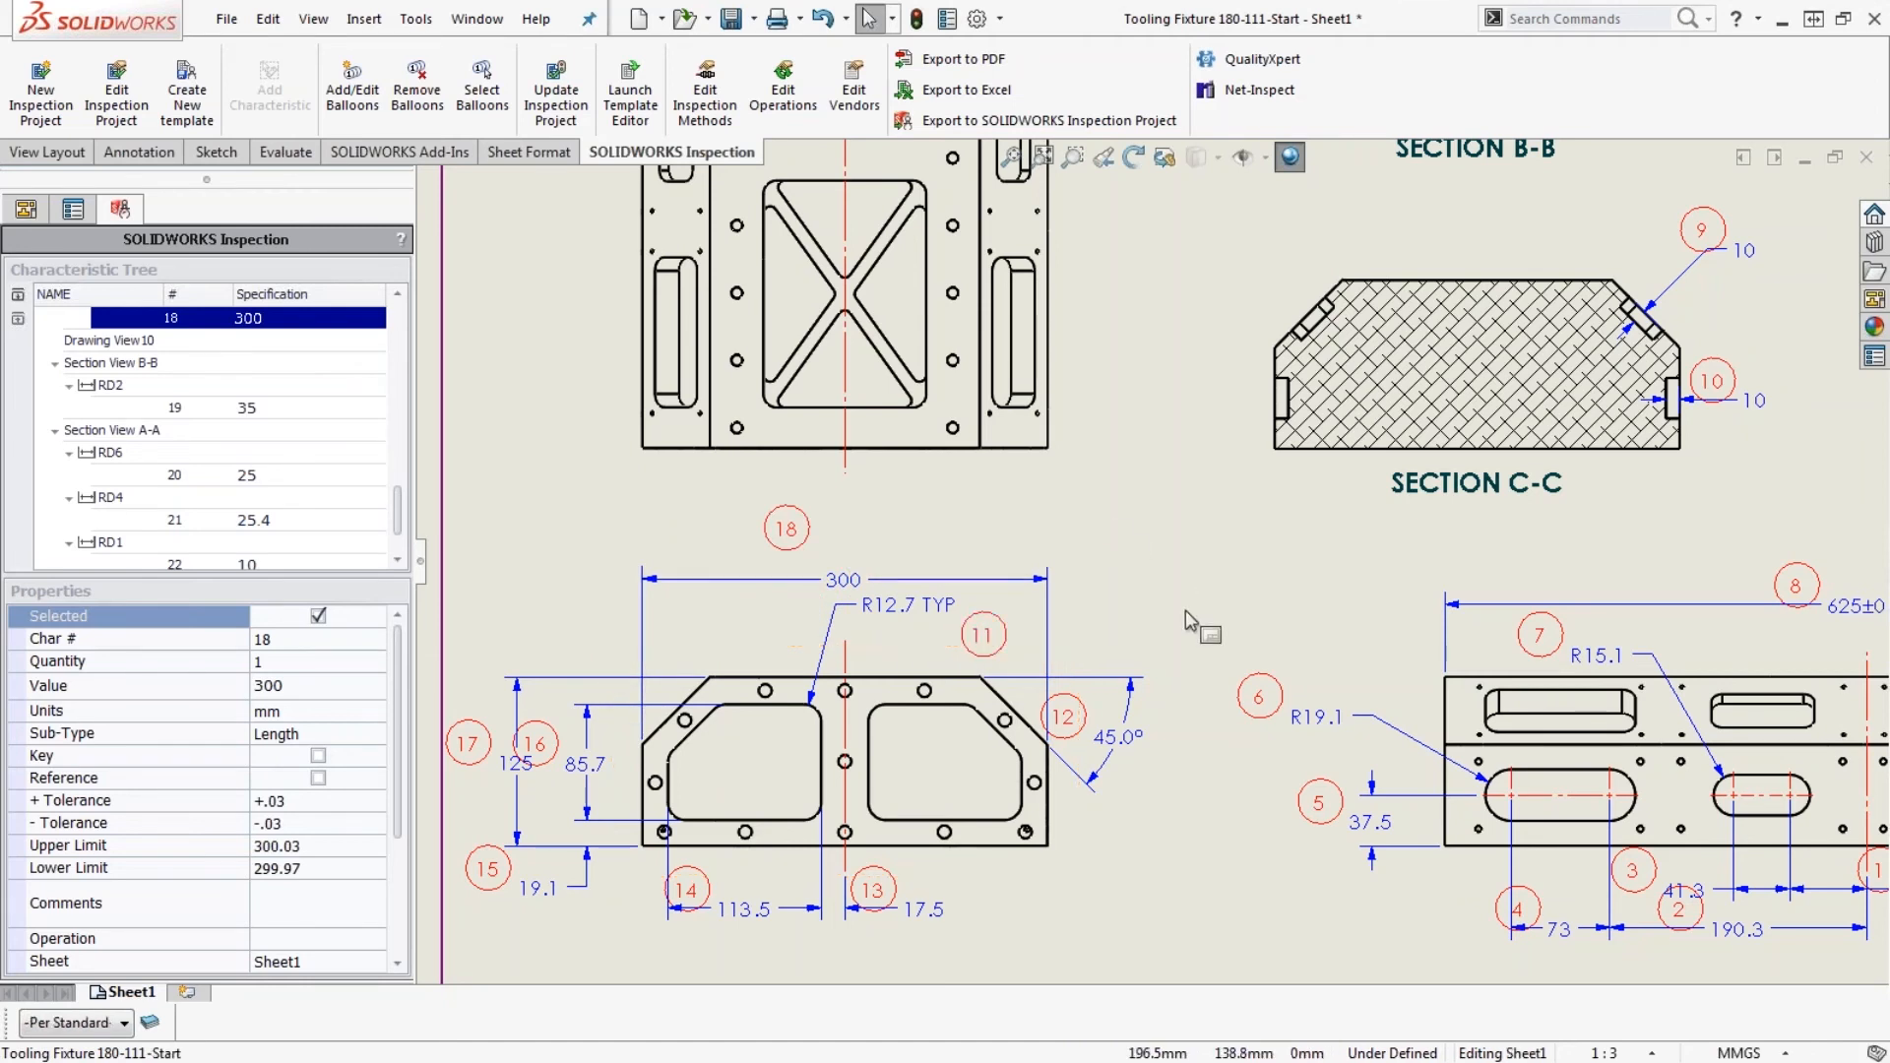
drag(543, 745, 547, 729)
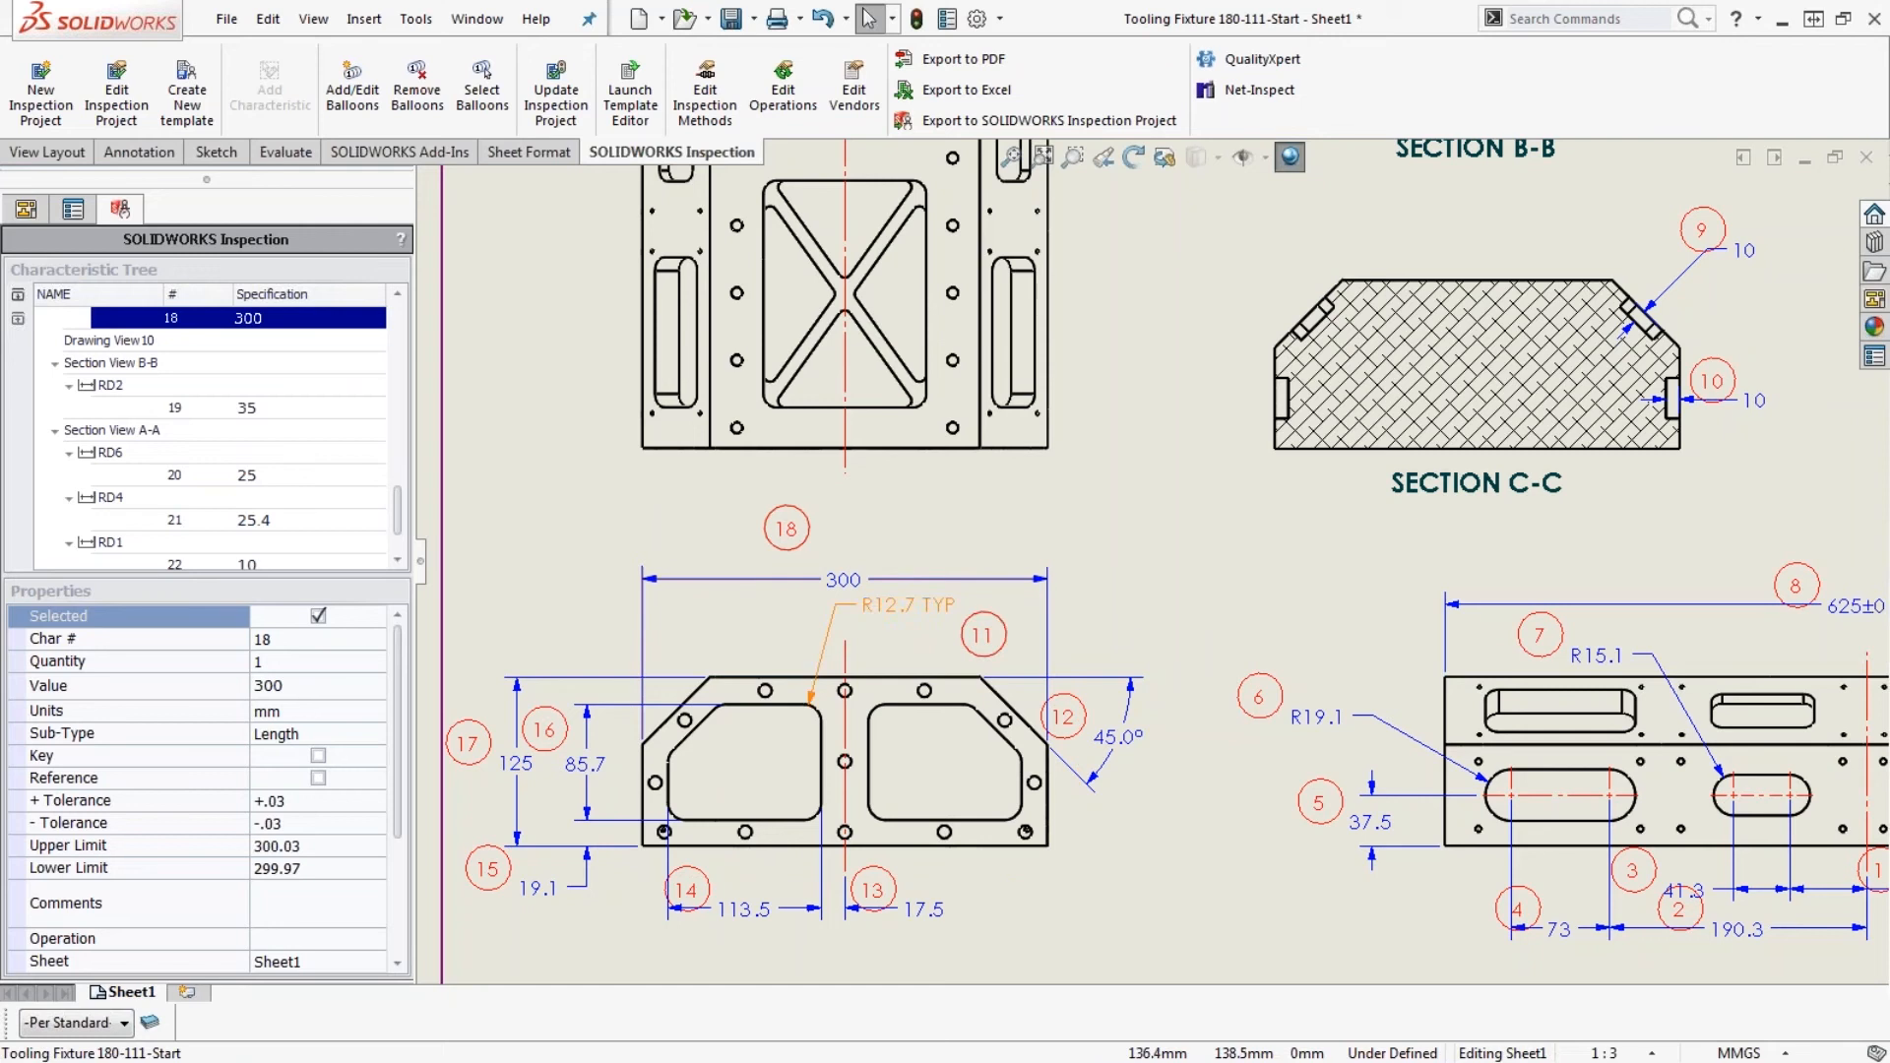
- Show the characteristic properties of the R12.7 TYP dimension in the end view
click(935, 610)
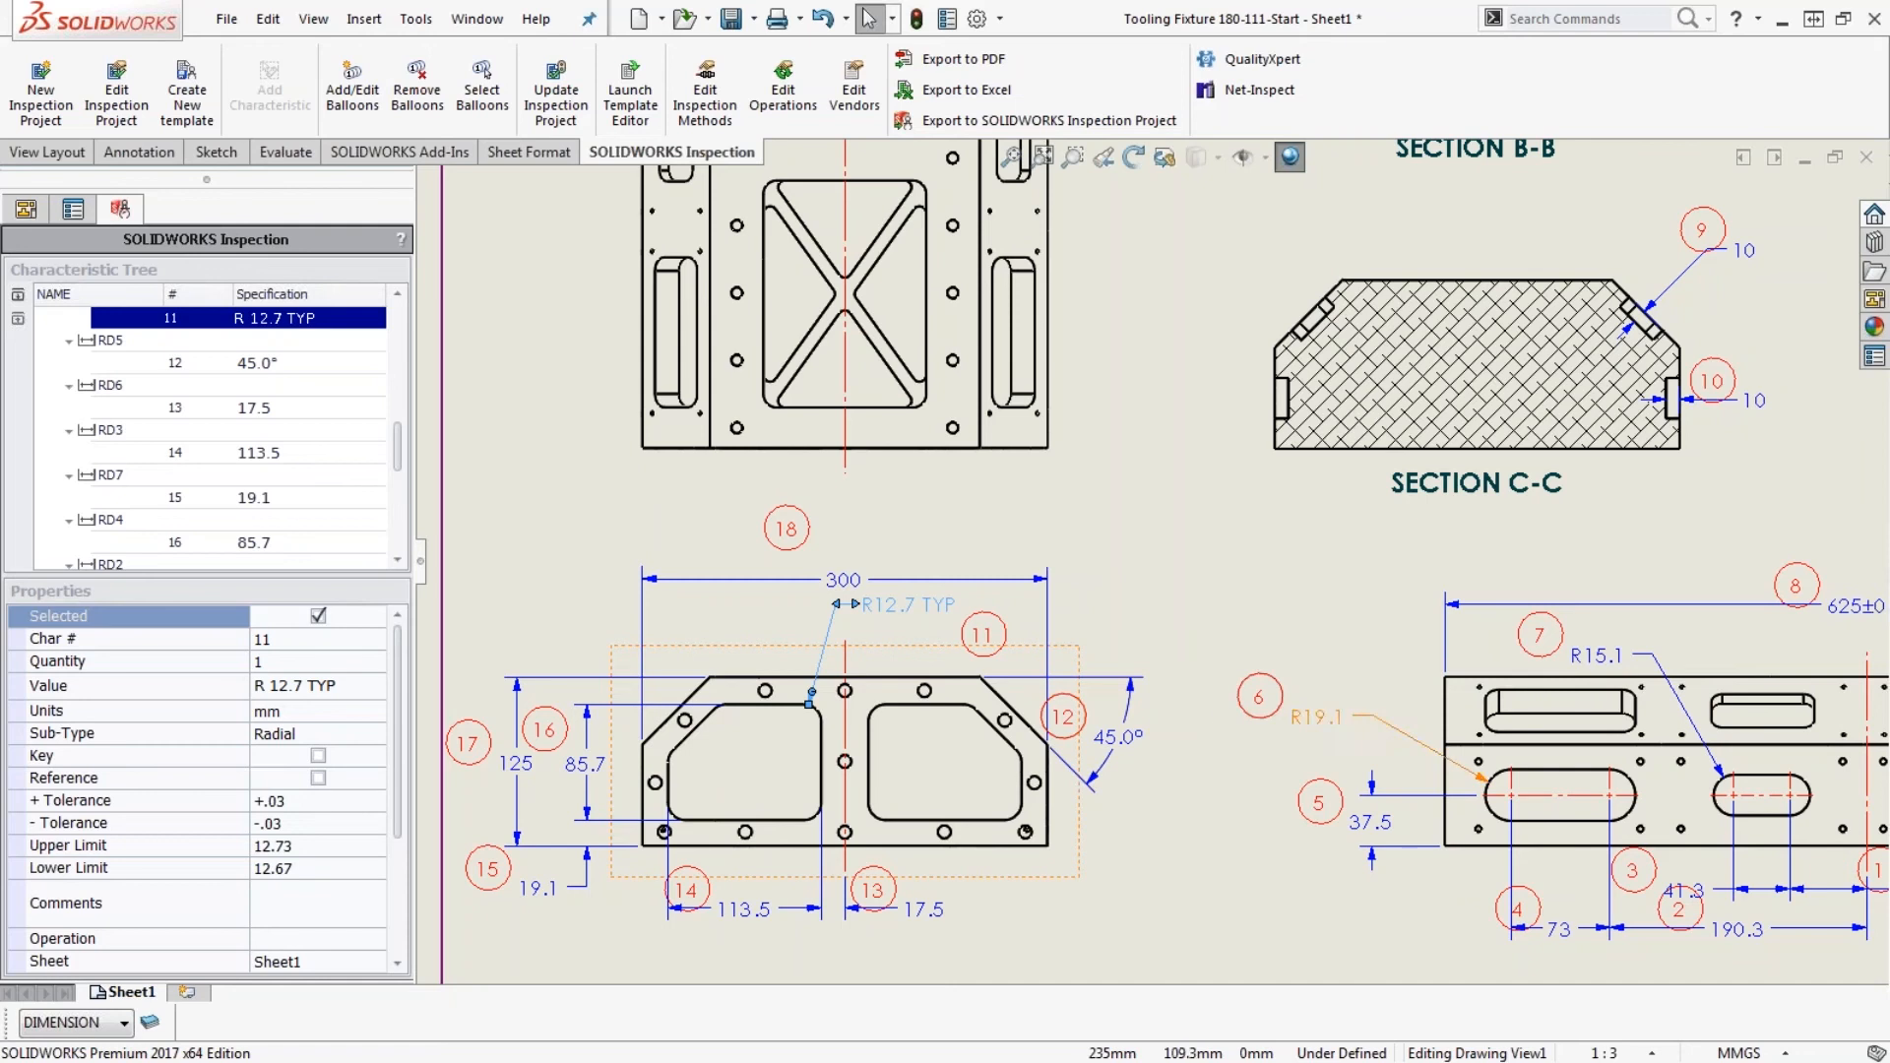
scroll(1158, 568, up, 1)
scroll(1287, 551, up, 4)
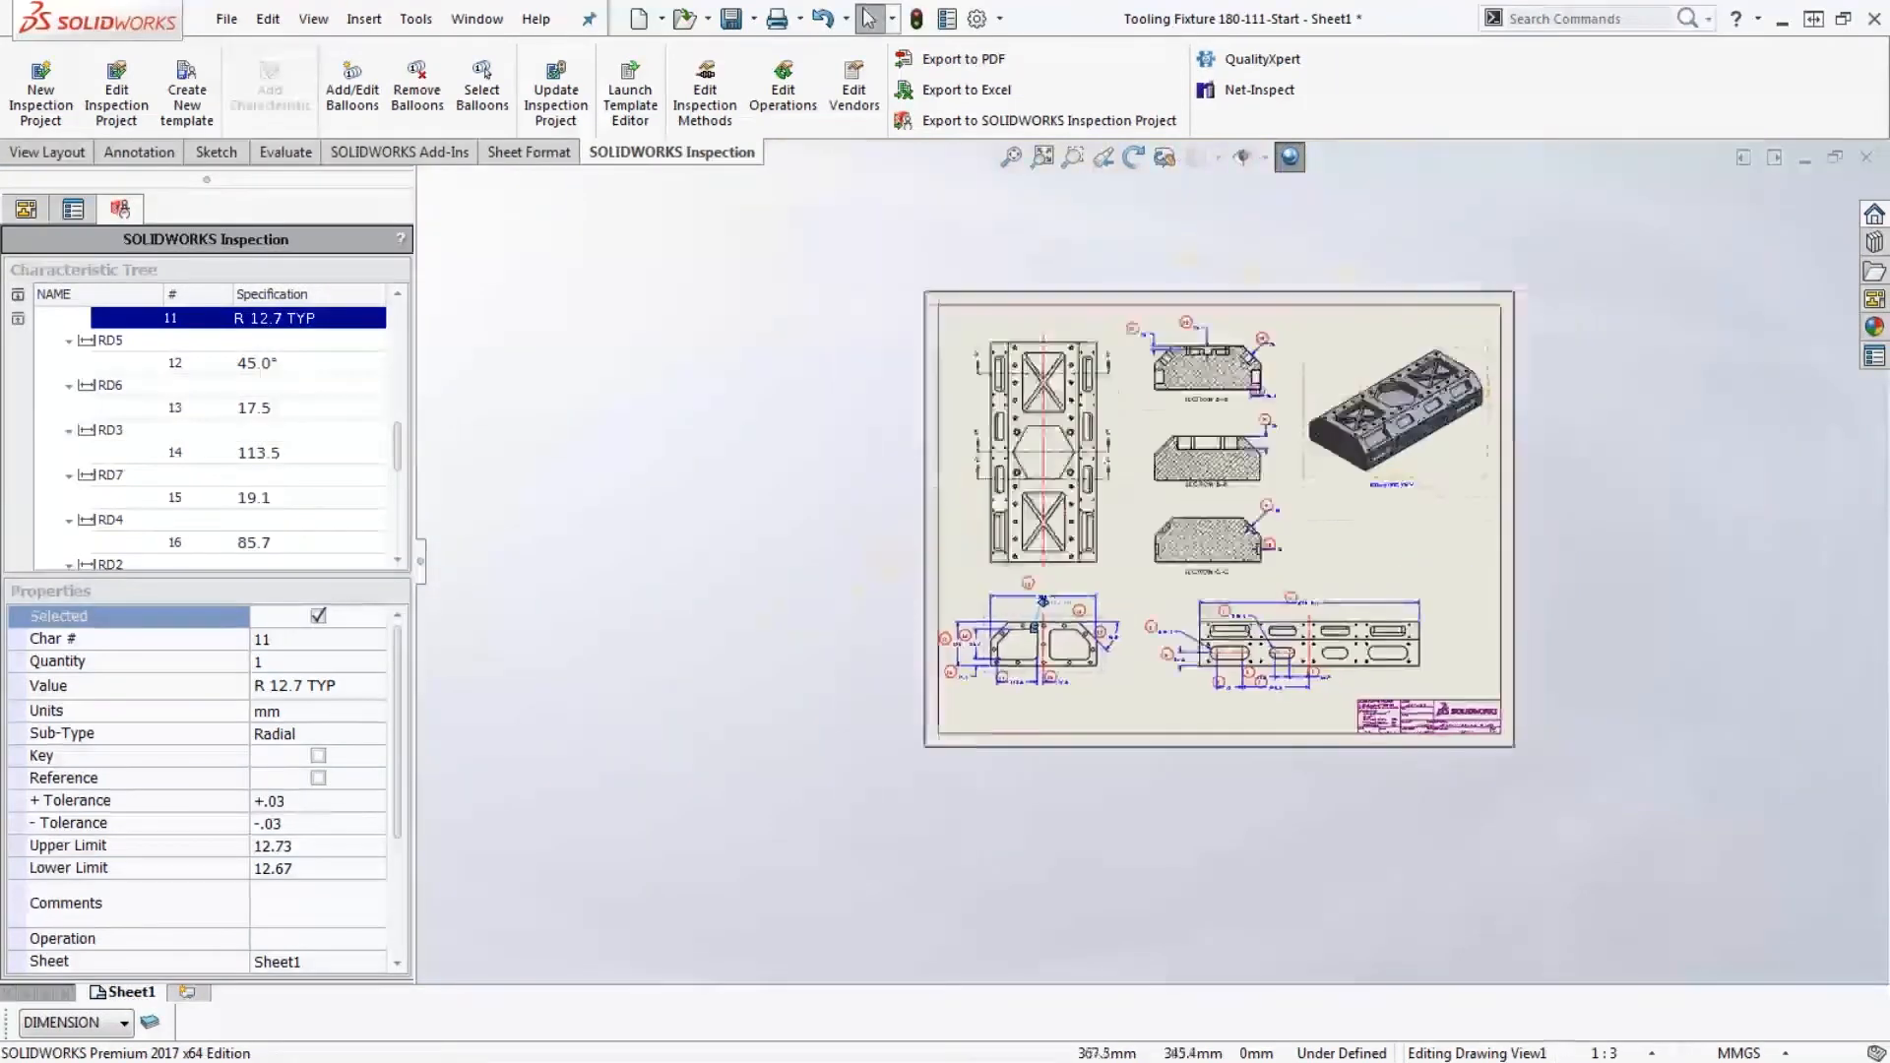
scroll(1287, 551, down, 2)
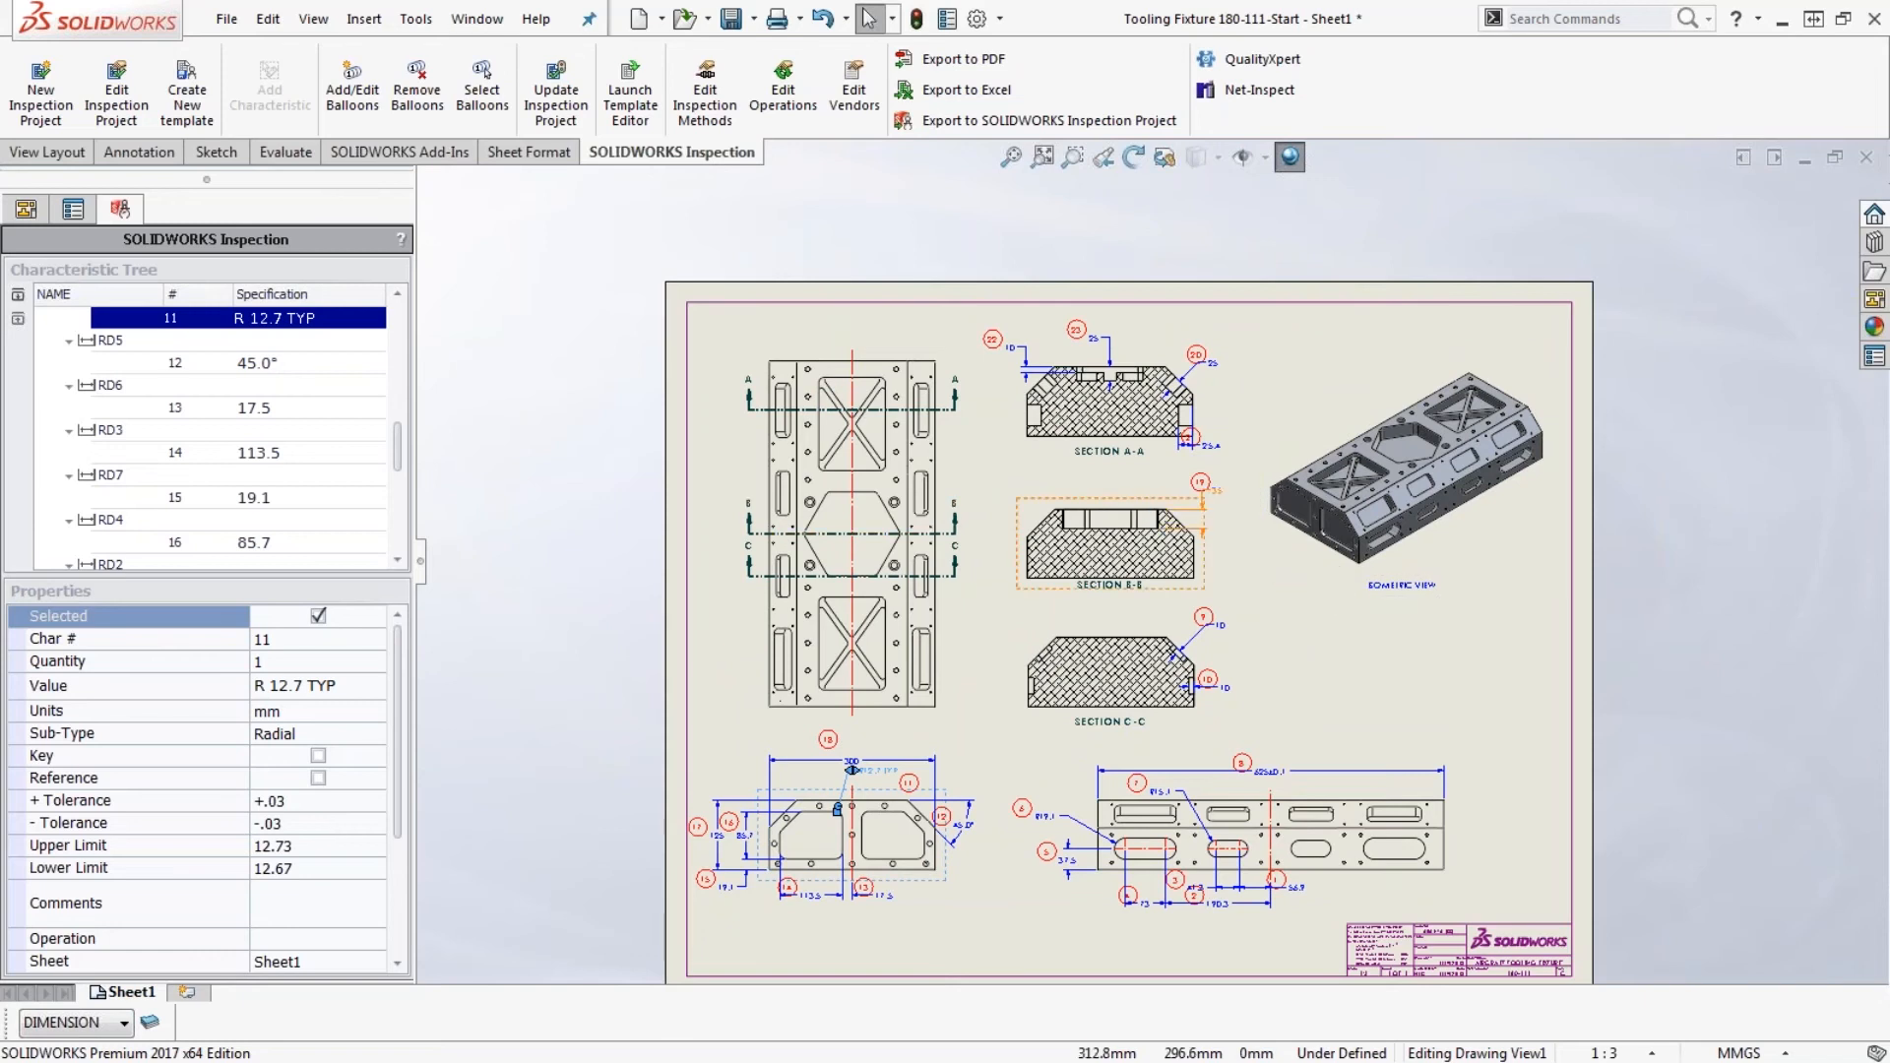
- Export the inspection project to Excel using the AS9102 template
click(934, 98)
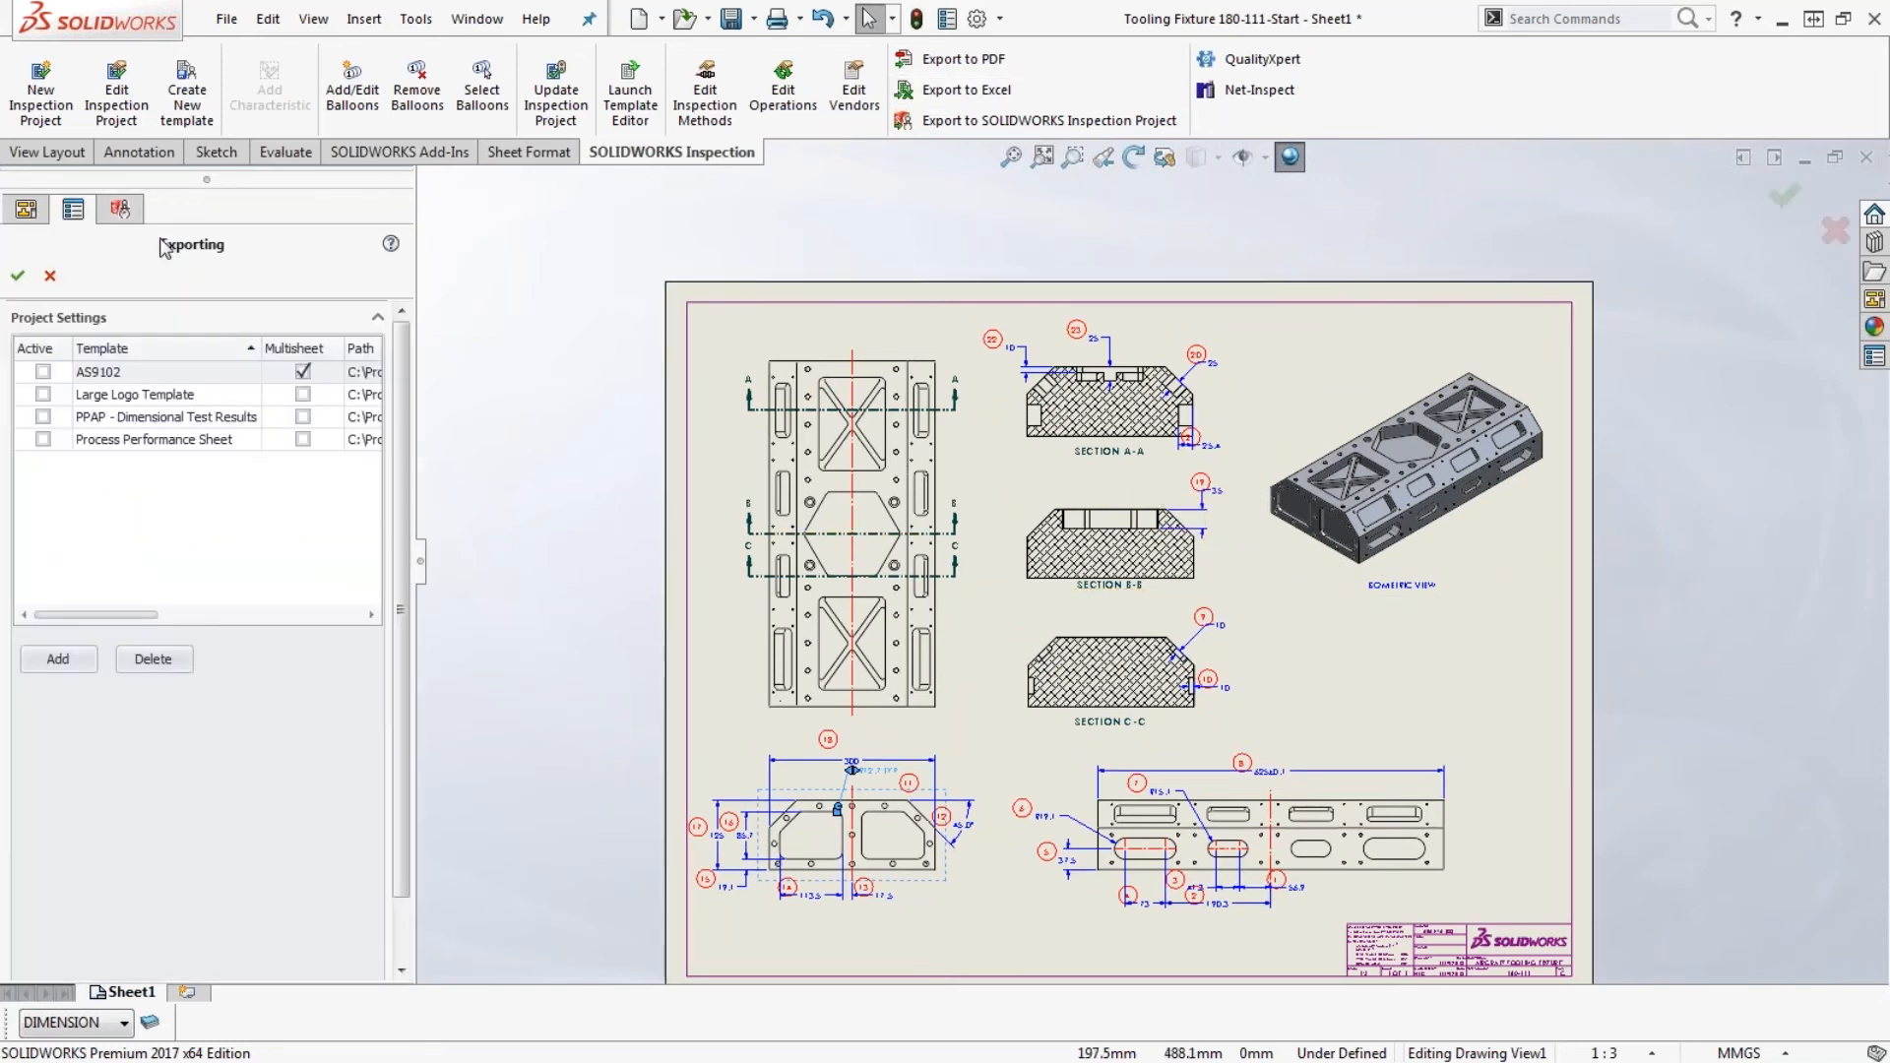
click(43, 372)
click(17, 275)
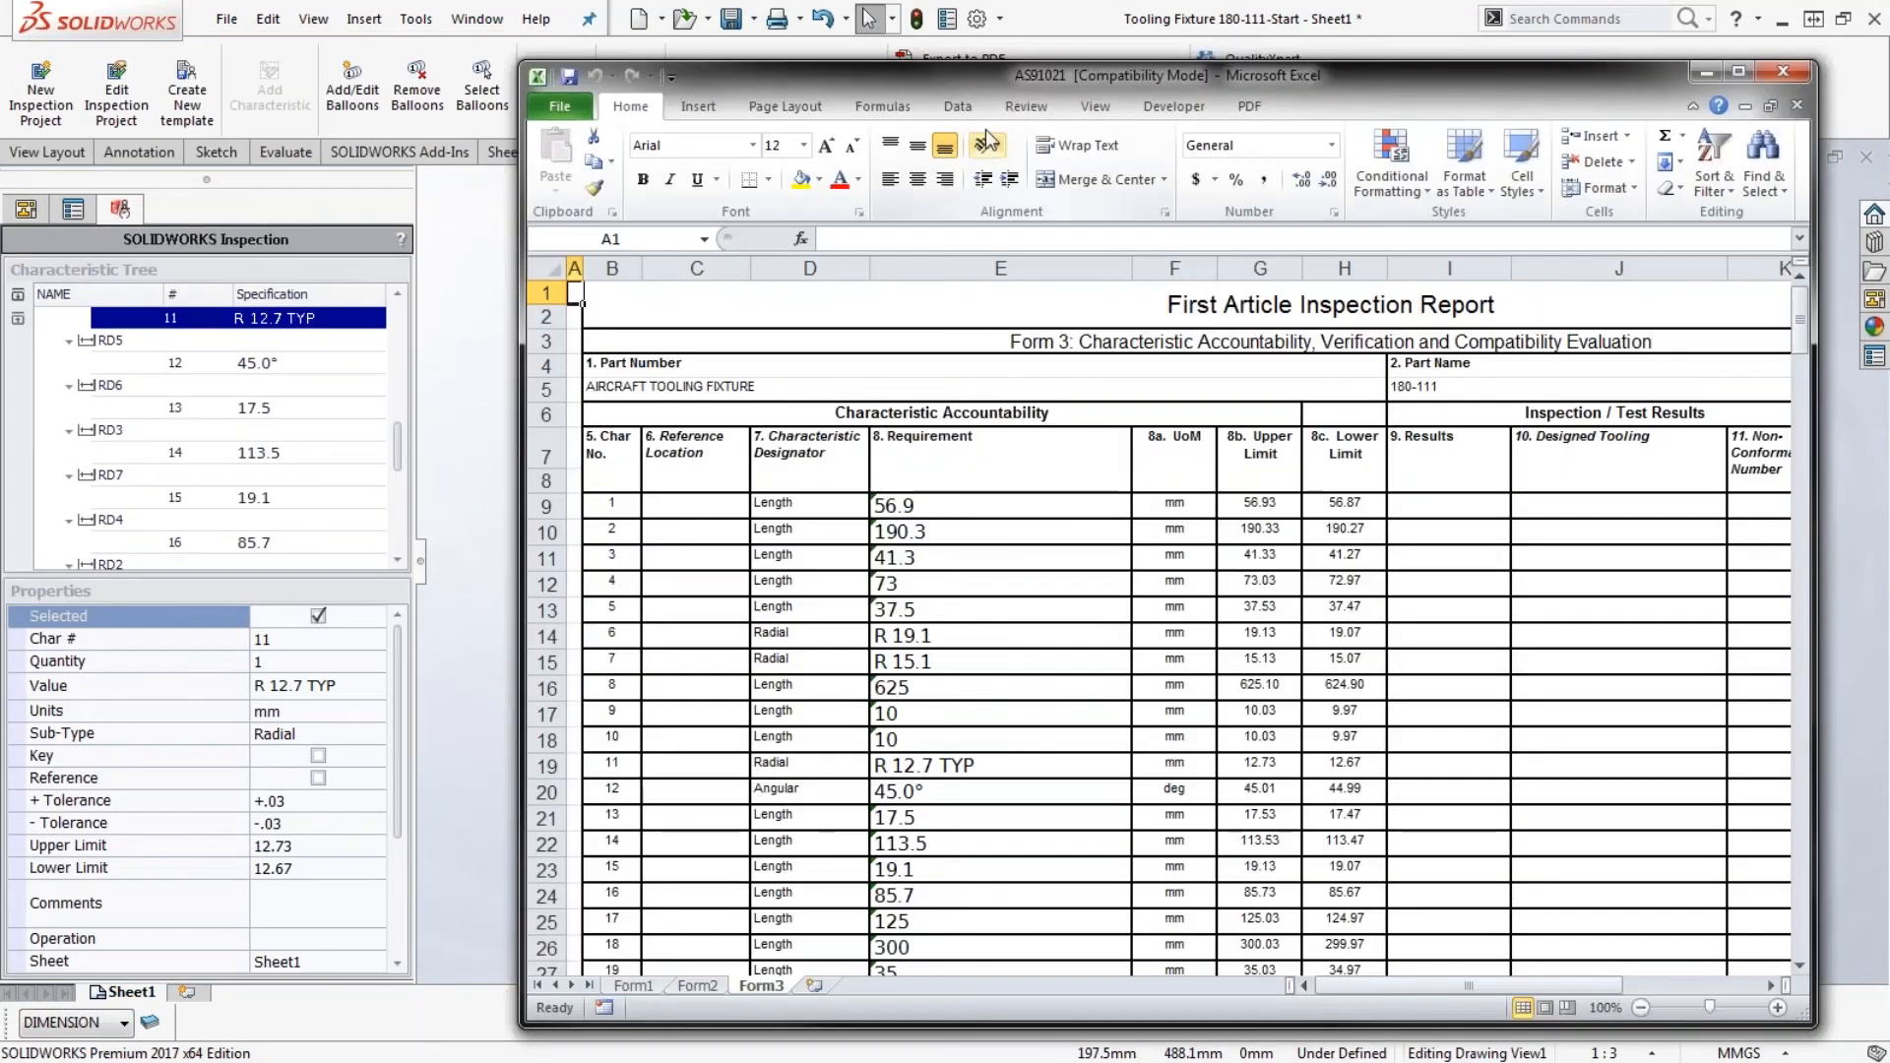
drag(1030, 83, 838, 28)
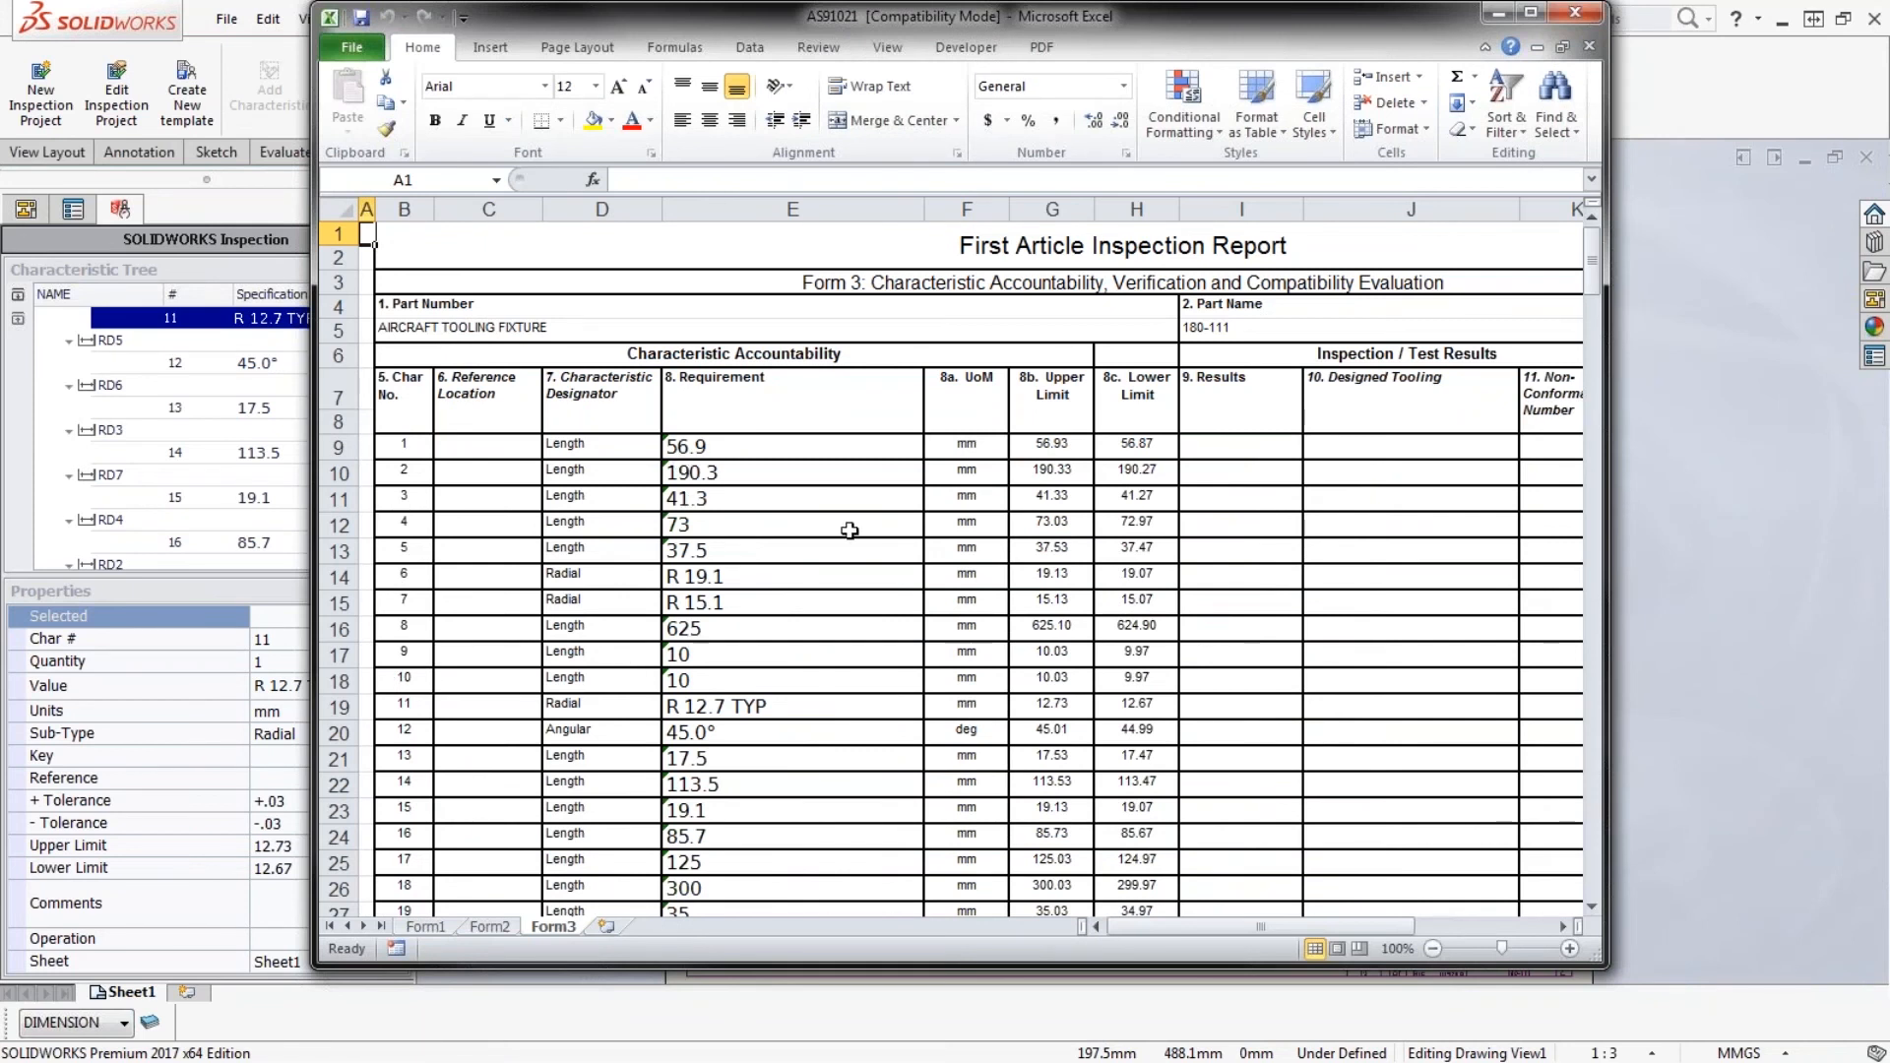
- Enter inspection results of 56.9 for characteristic 1 and 190.3 for characteristic 2 in the Form3 sheet
click(1210, 444)
text(56.)
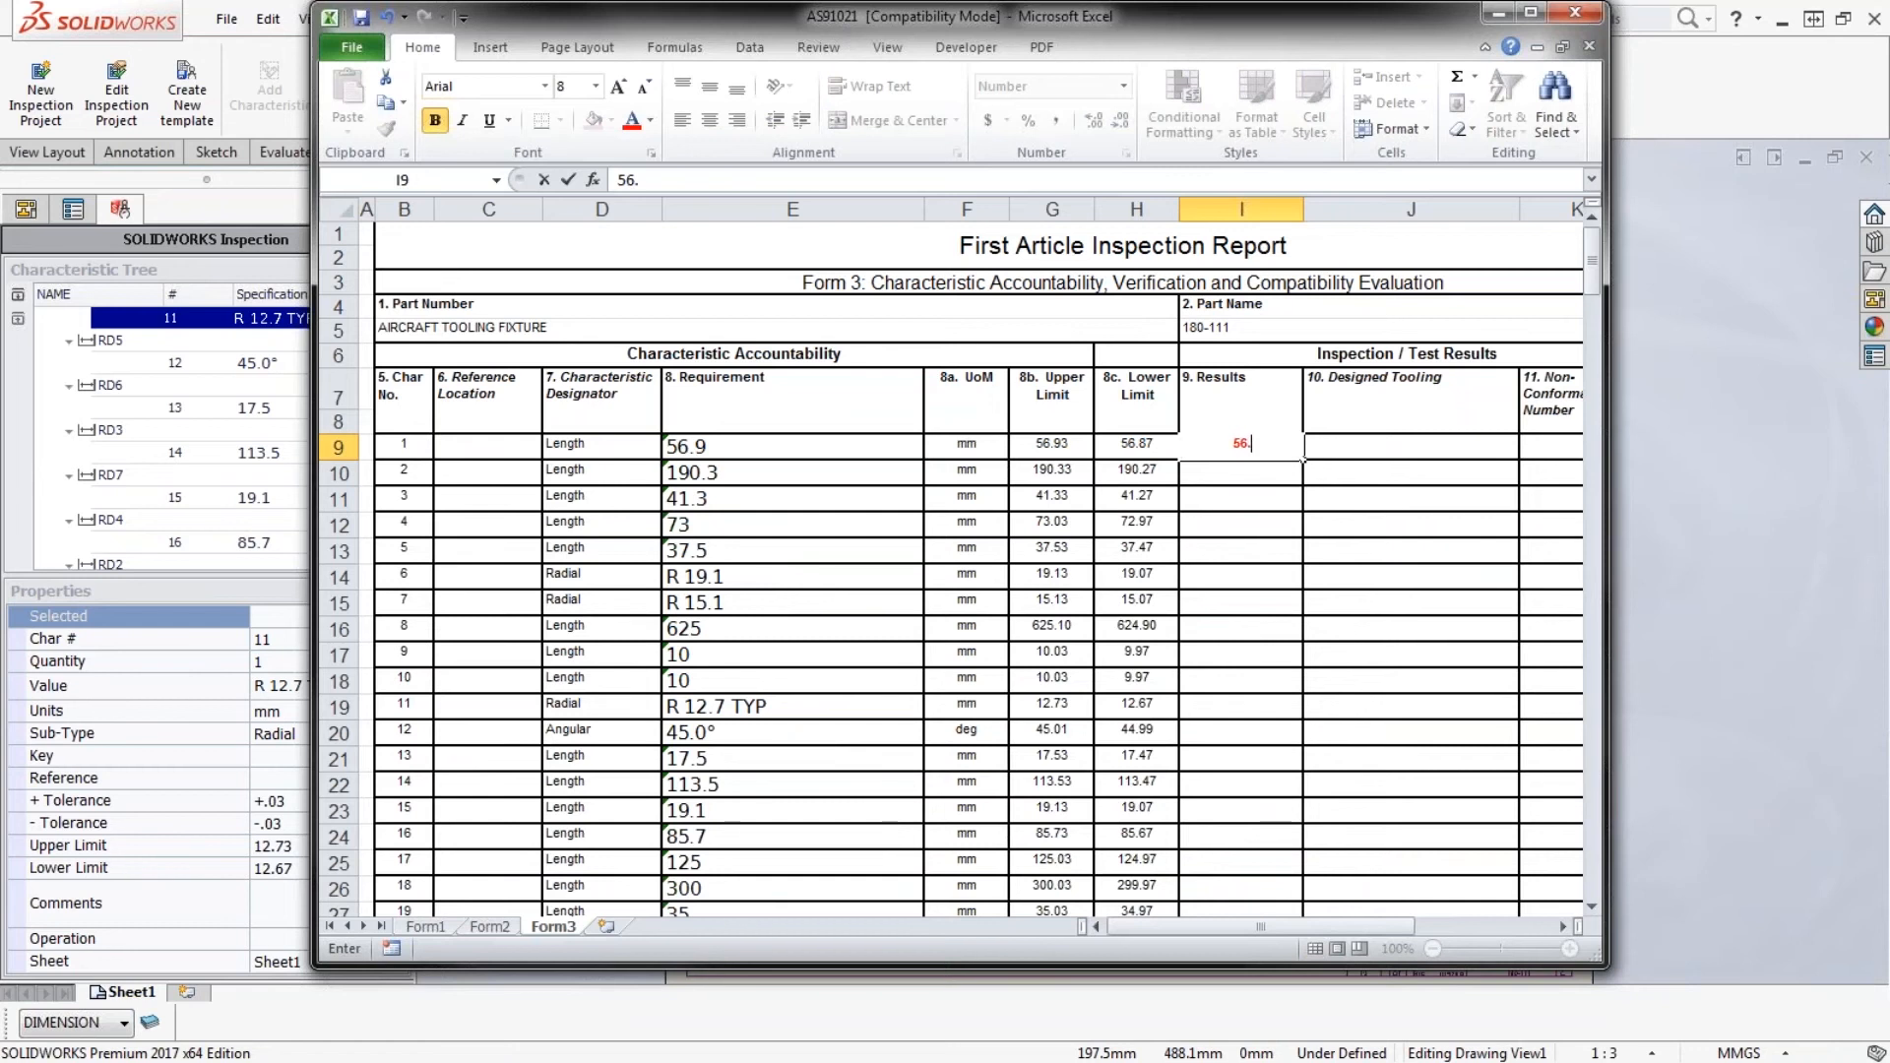
text(9)
key(Return)
text(1)
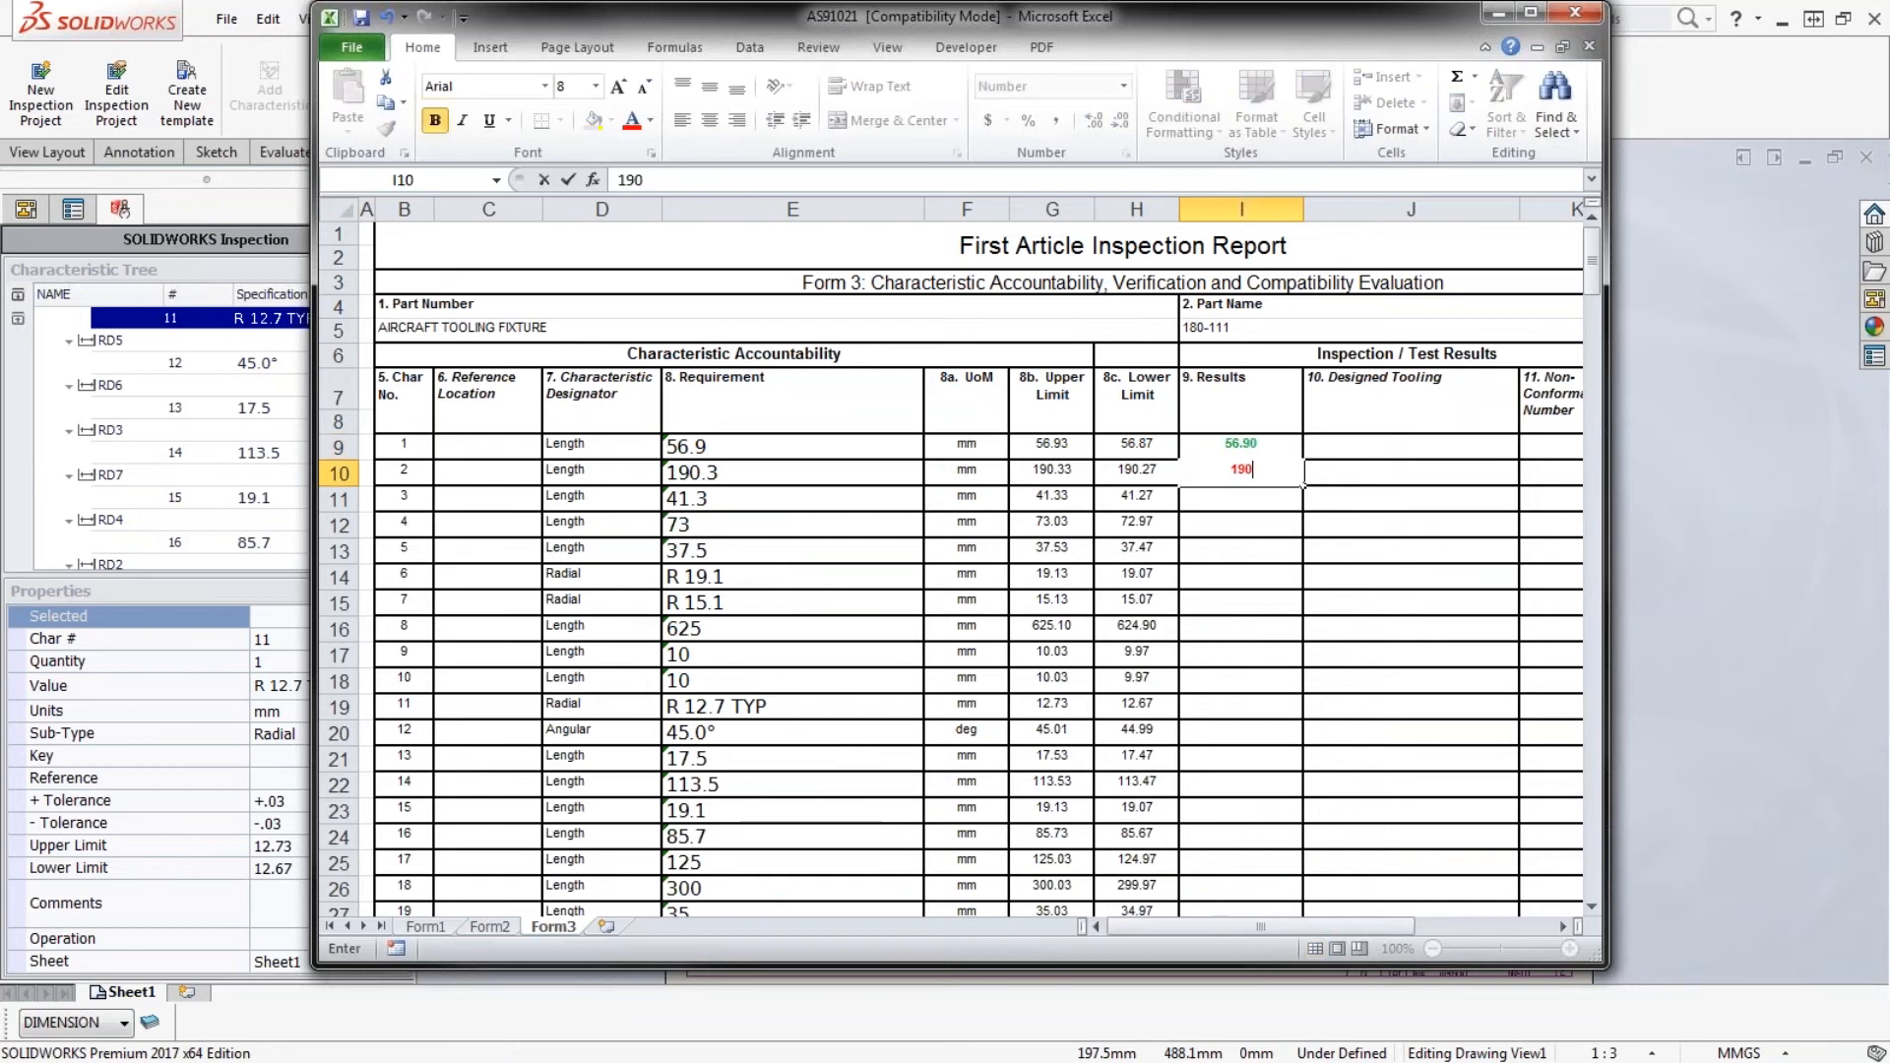
key(Return)
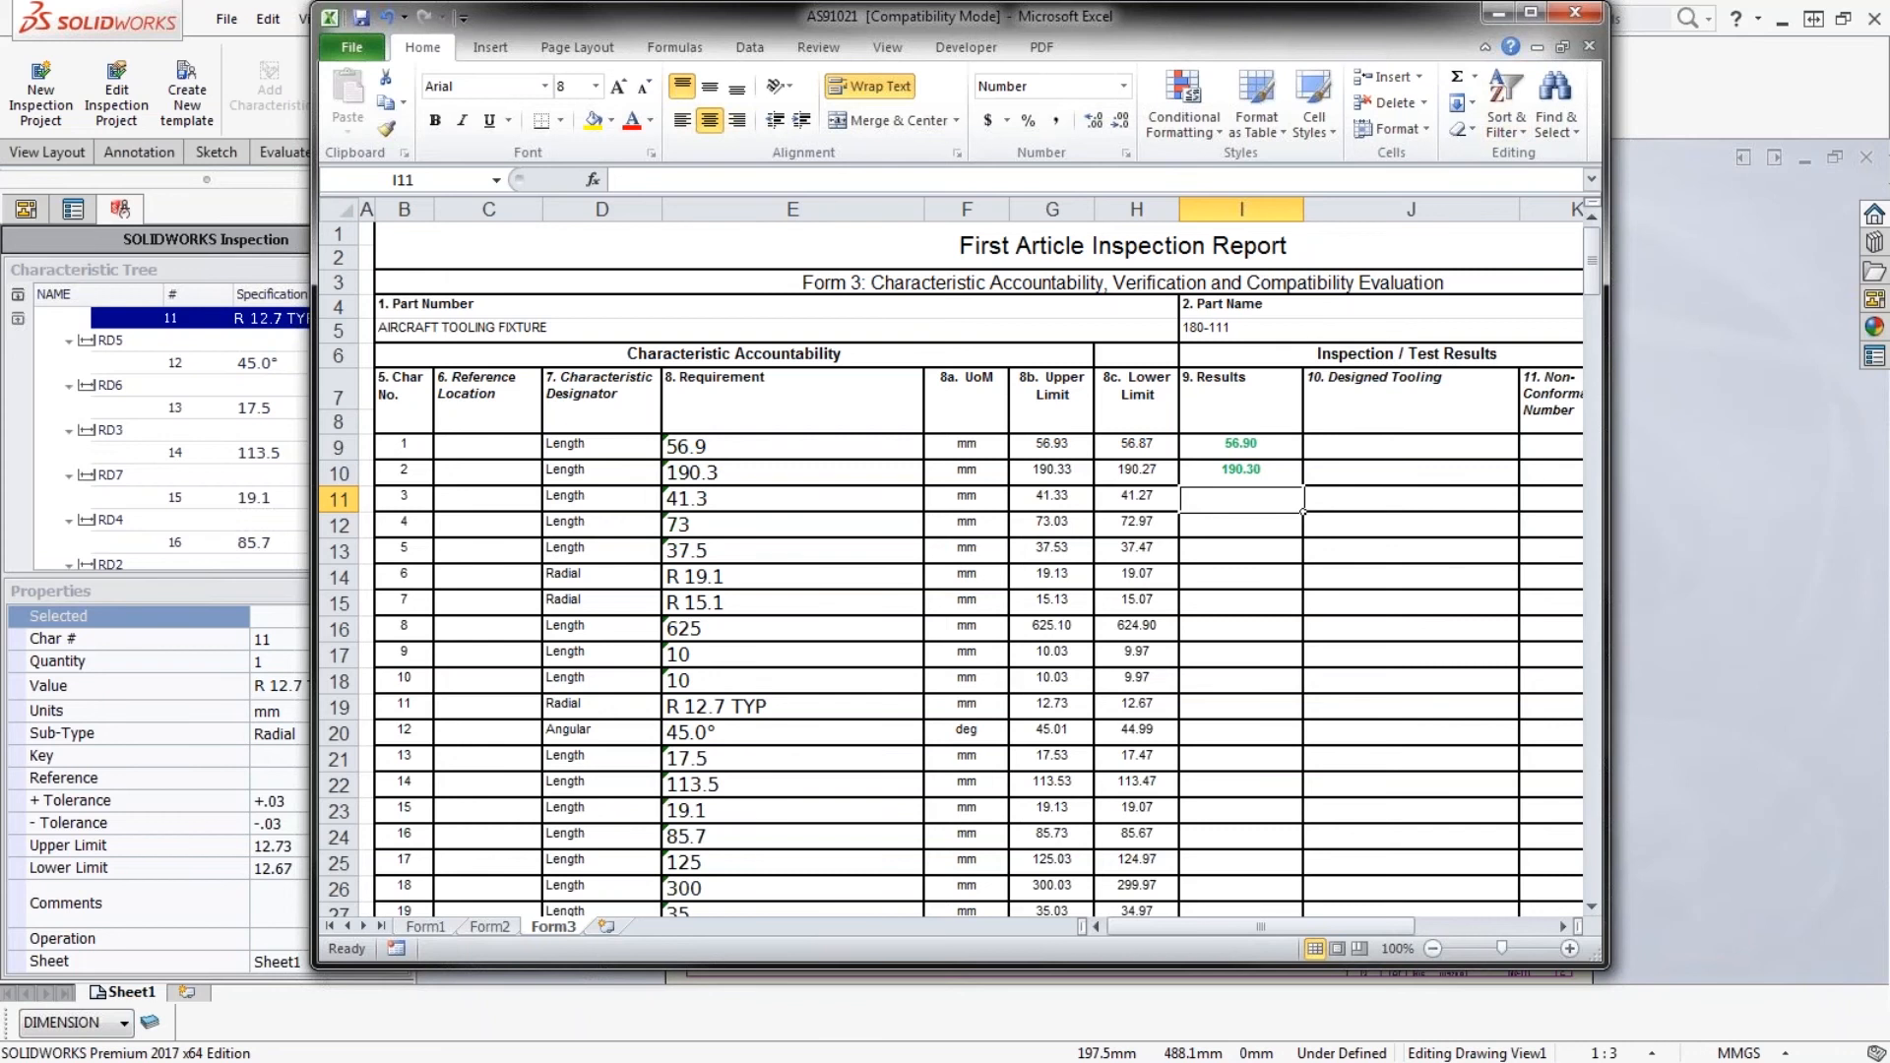
- Close the report workbook without saving and clear the dimension selection in the drawing
click(1576, 14)
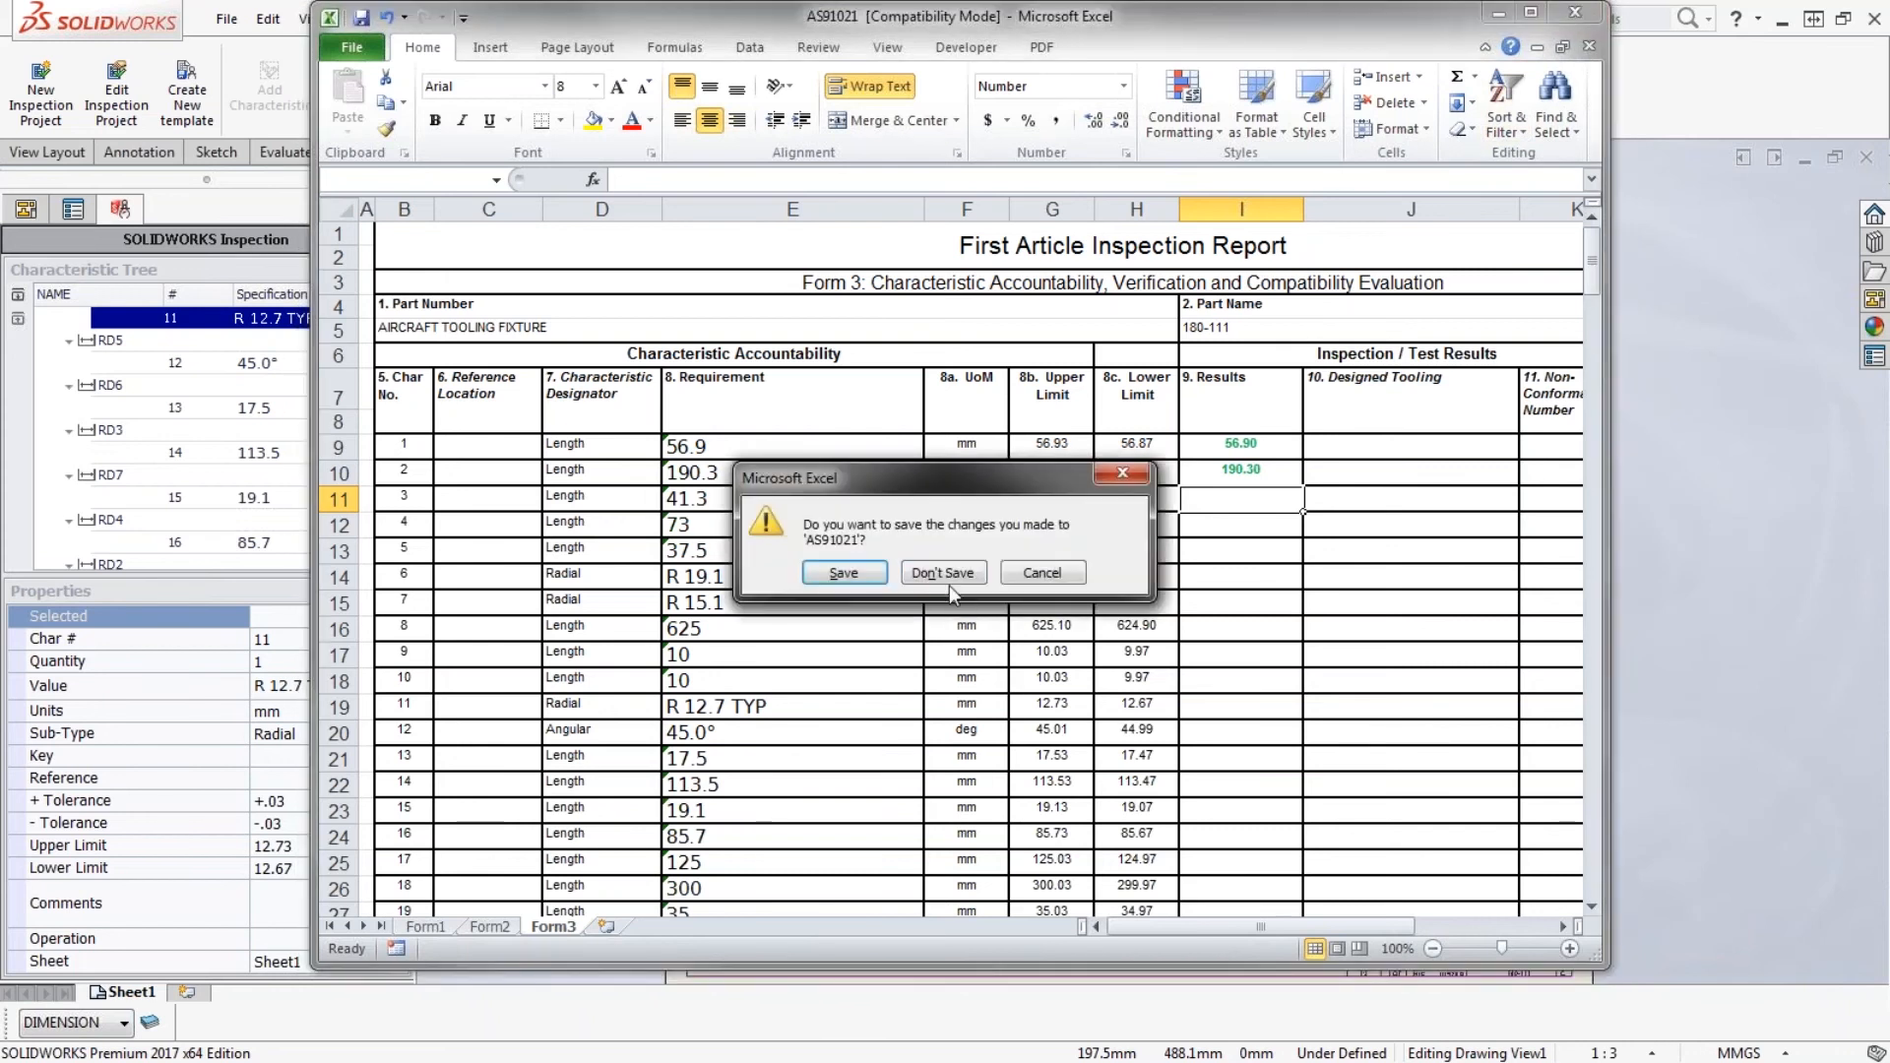
click(942, 573)
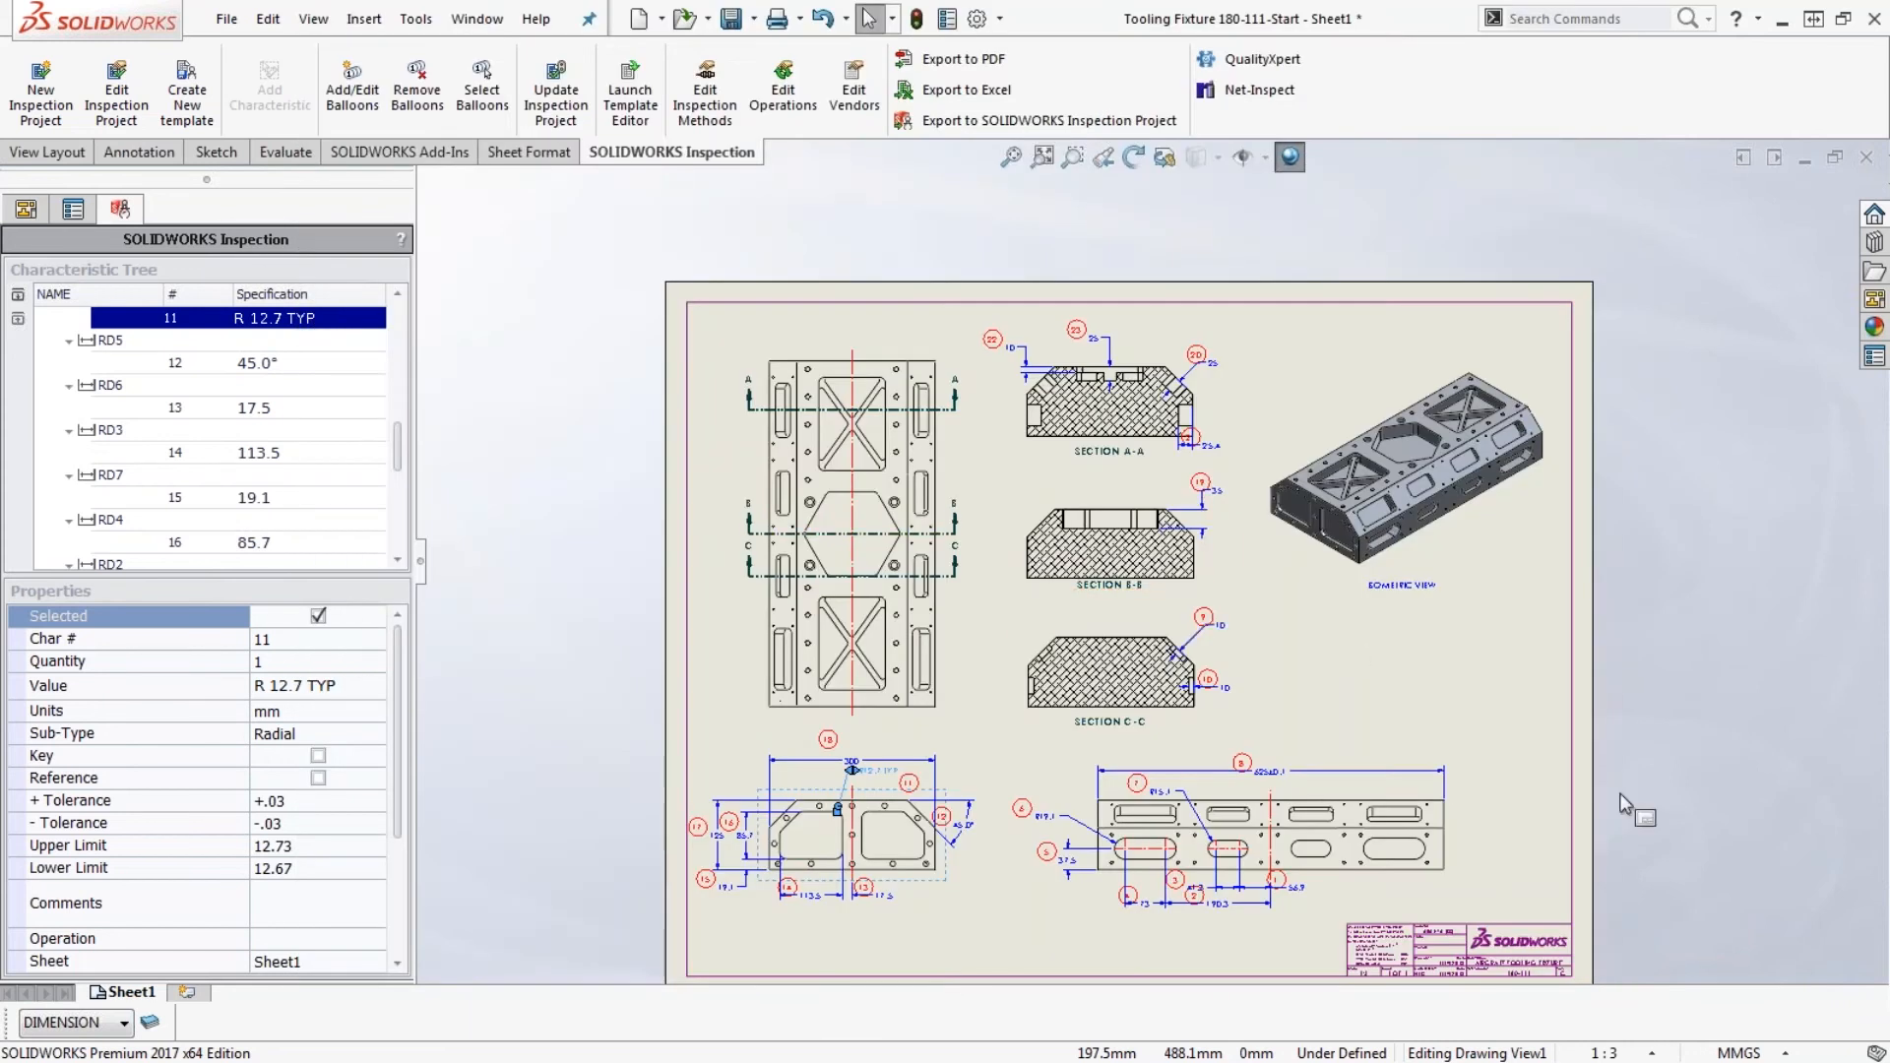
click(1673, 791)
scroll(1681, 791, up, 1)
scroll(1681, 795, down, 1)
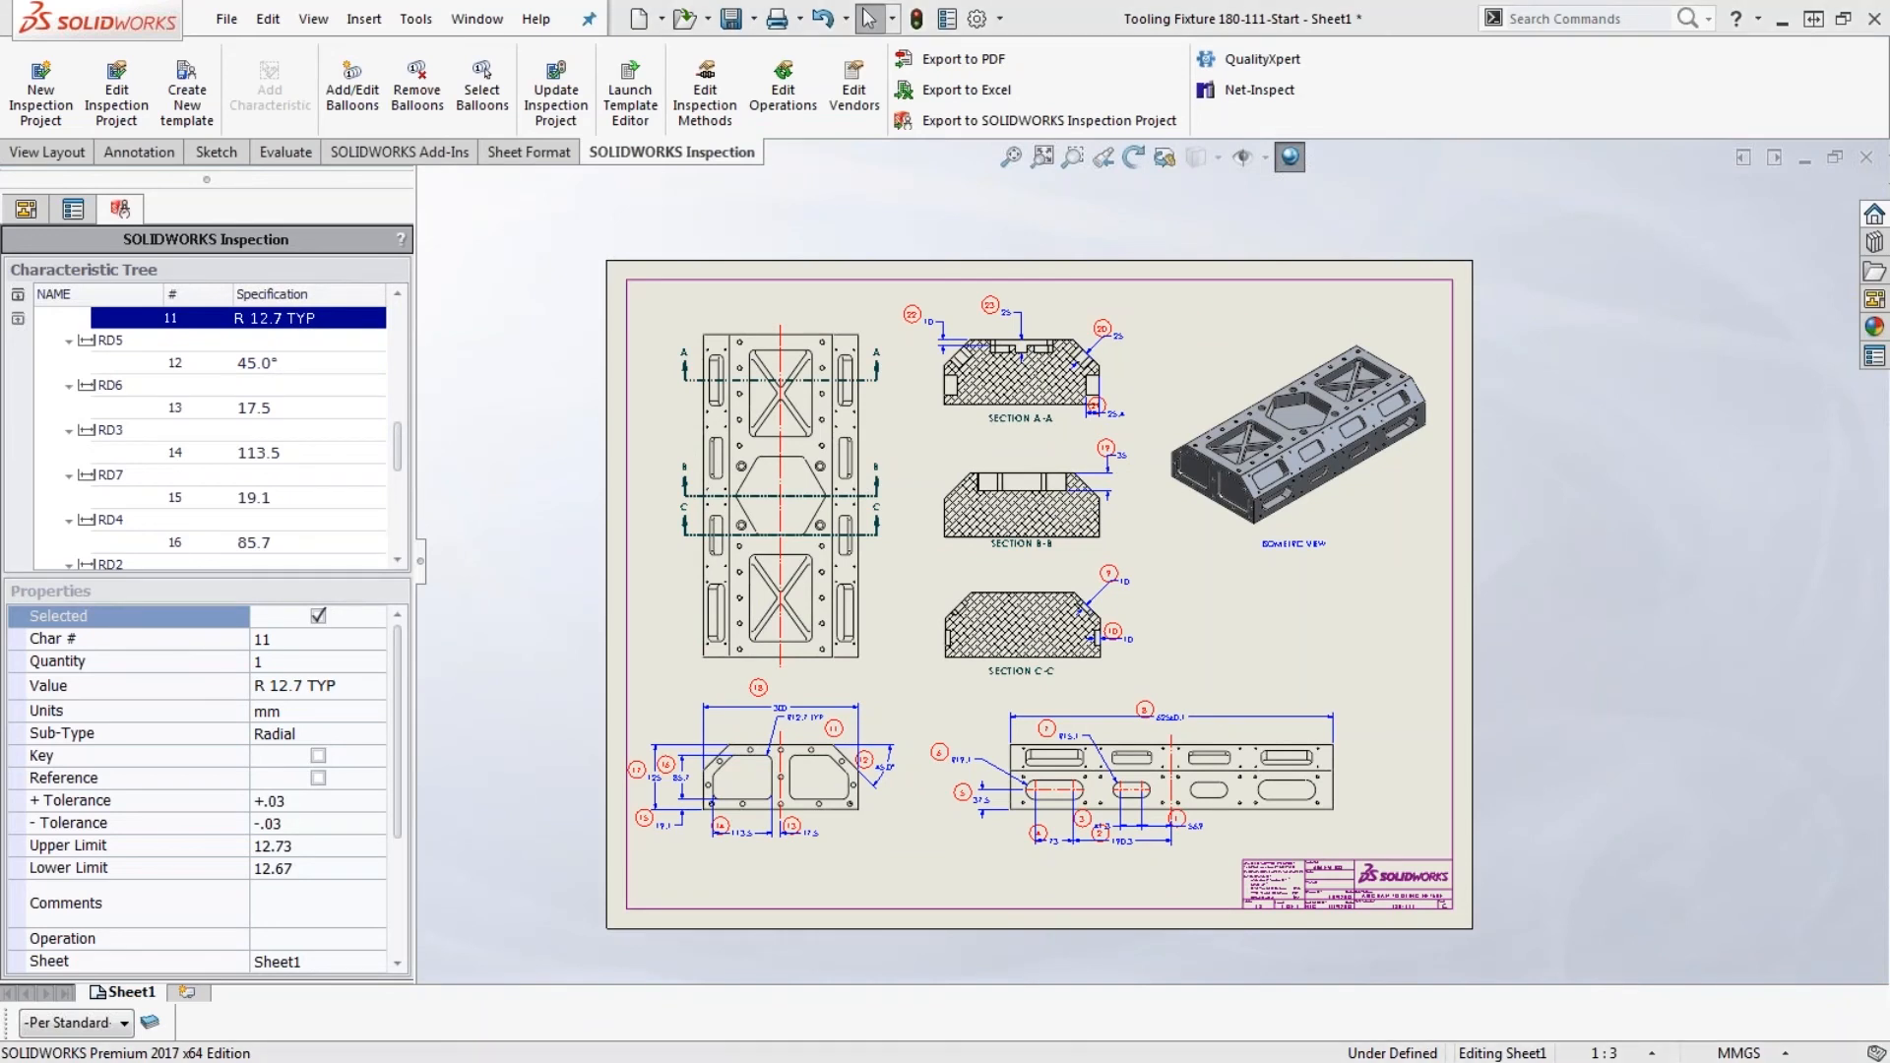
- Switch to the standalone SOLIDWORKS Inspection application, maximize its window and zoom the chassis side plate PDF to 80%
key(alt+Tab)
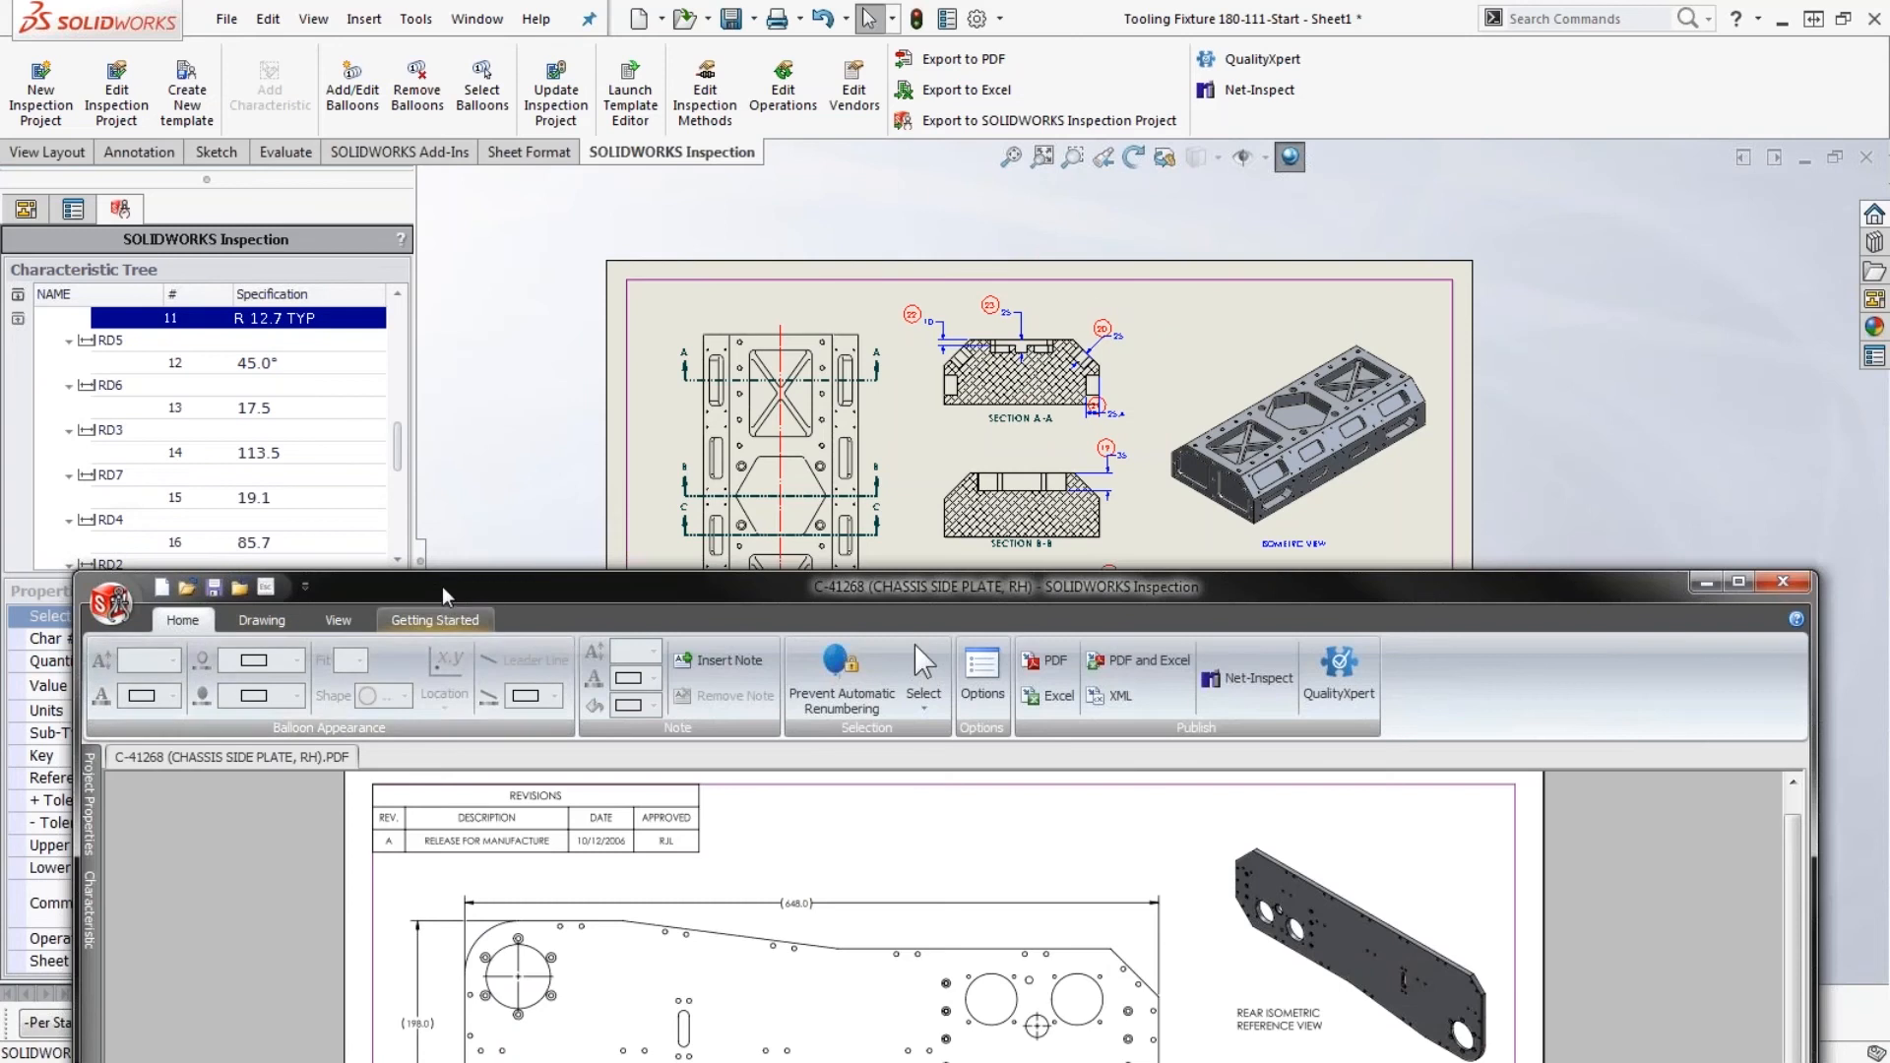
drag(446, 596, 424, 3)
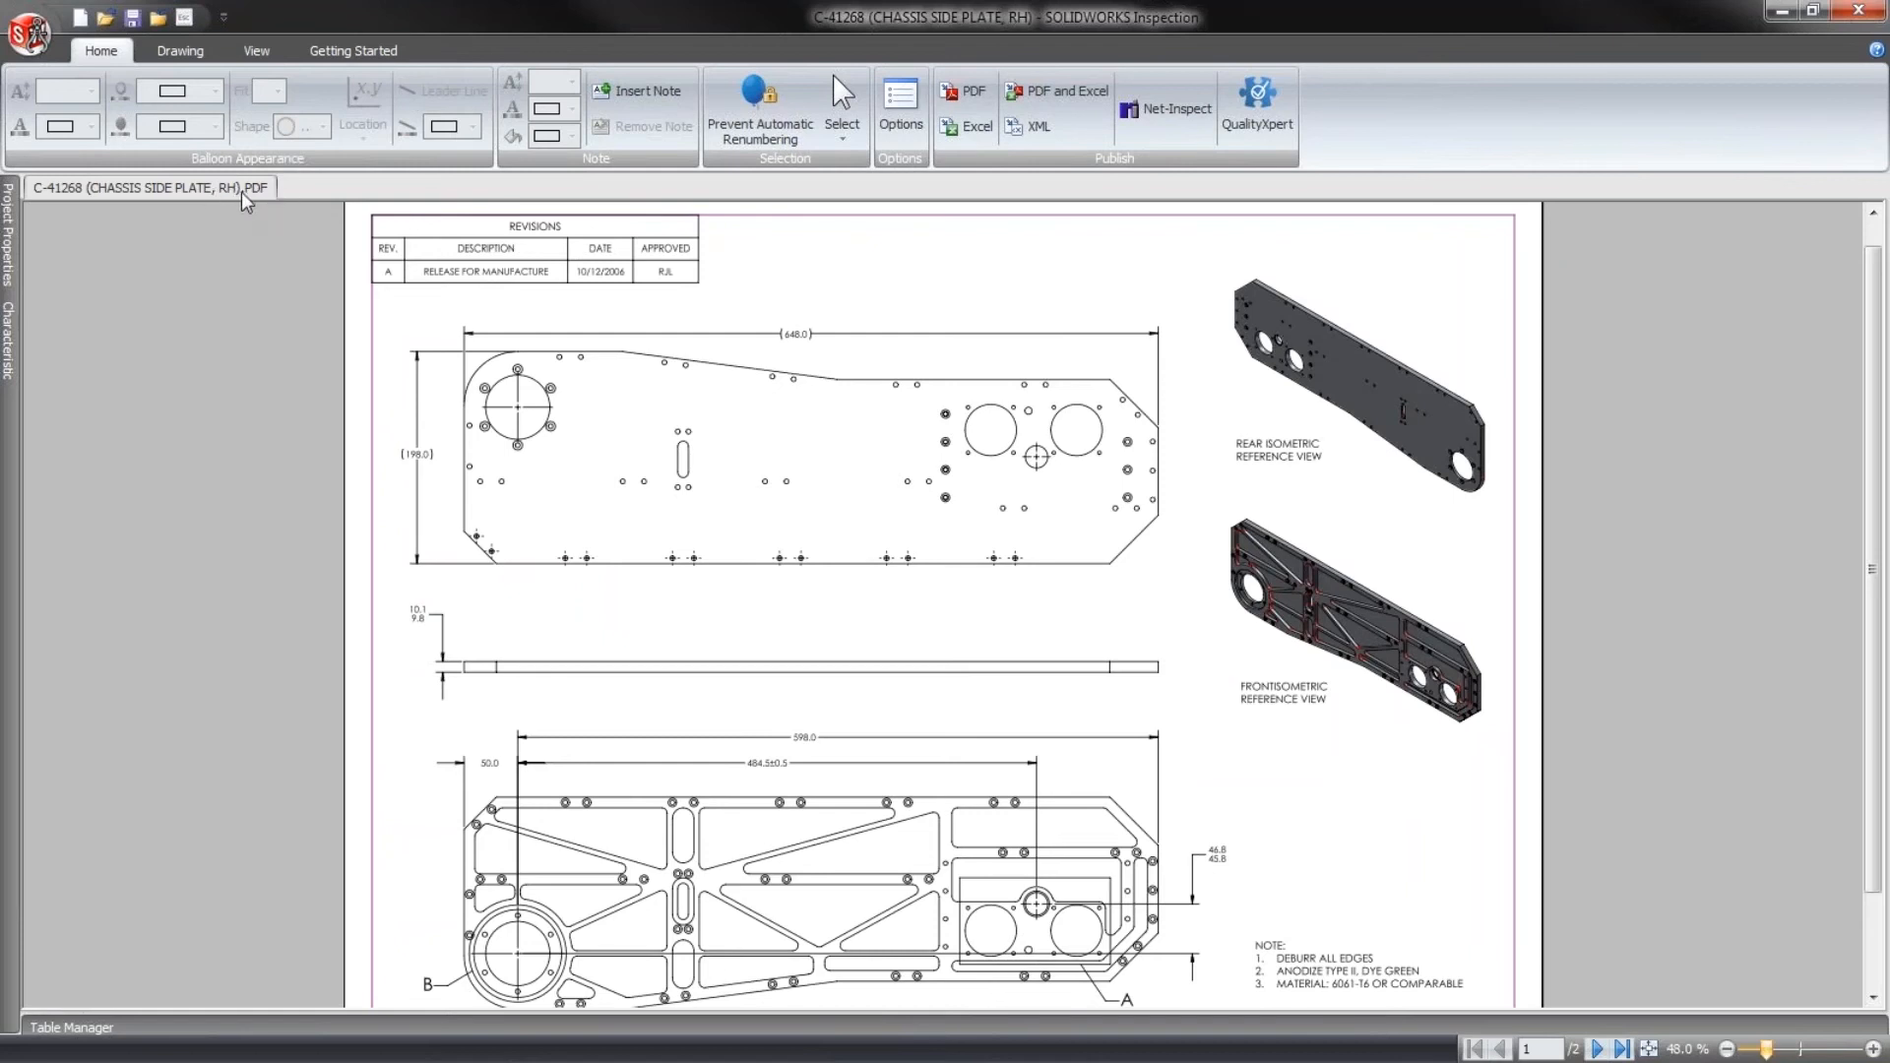
scroll(612, 630, down, 2)
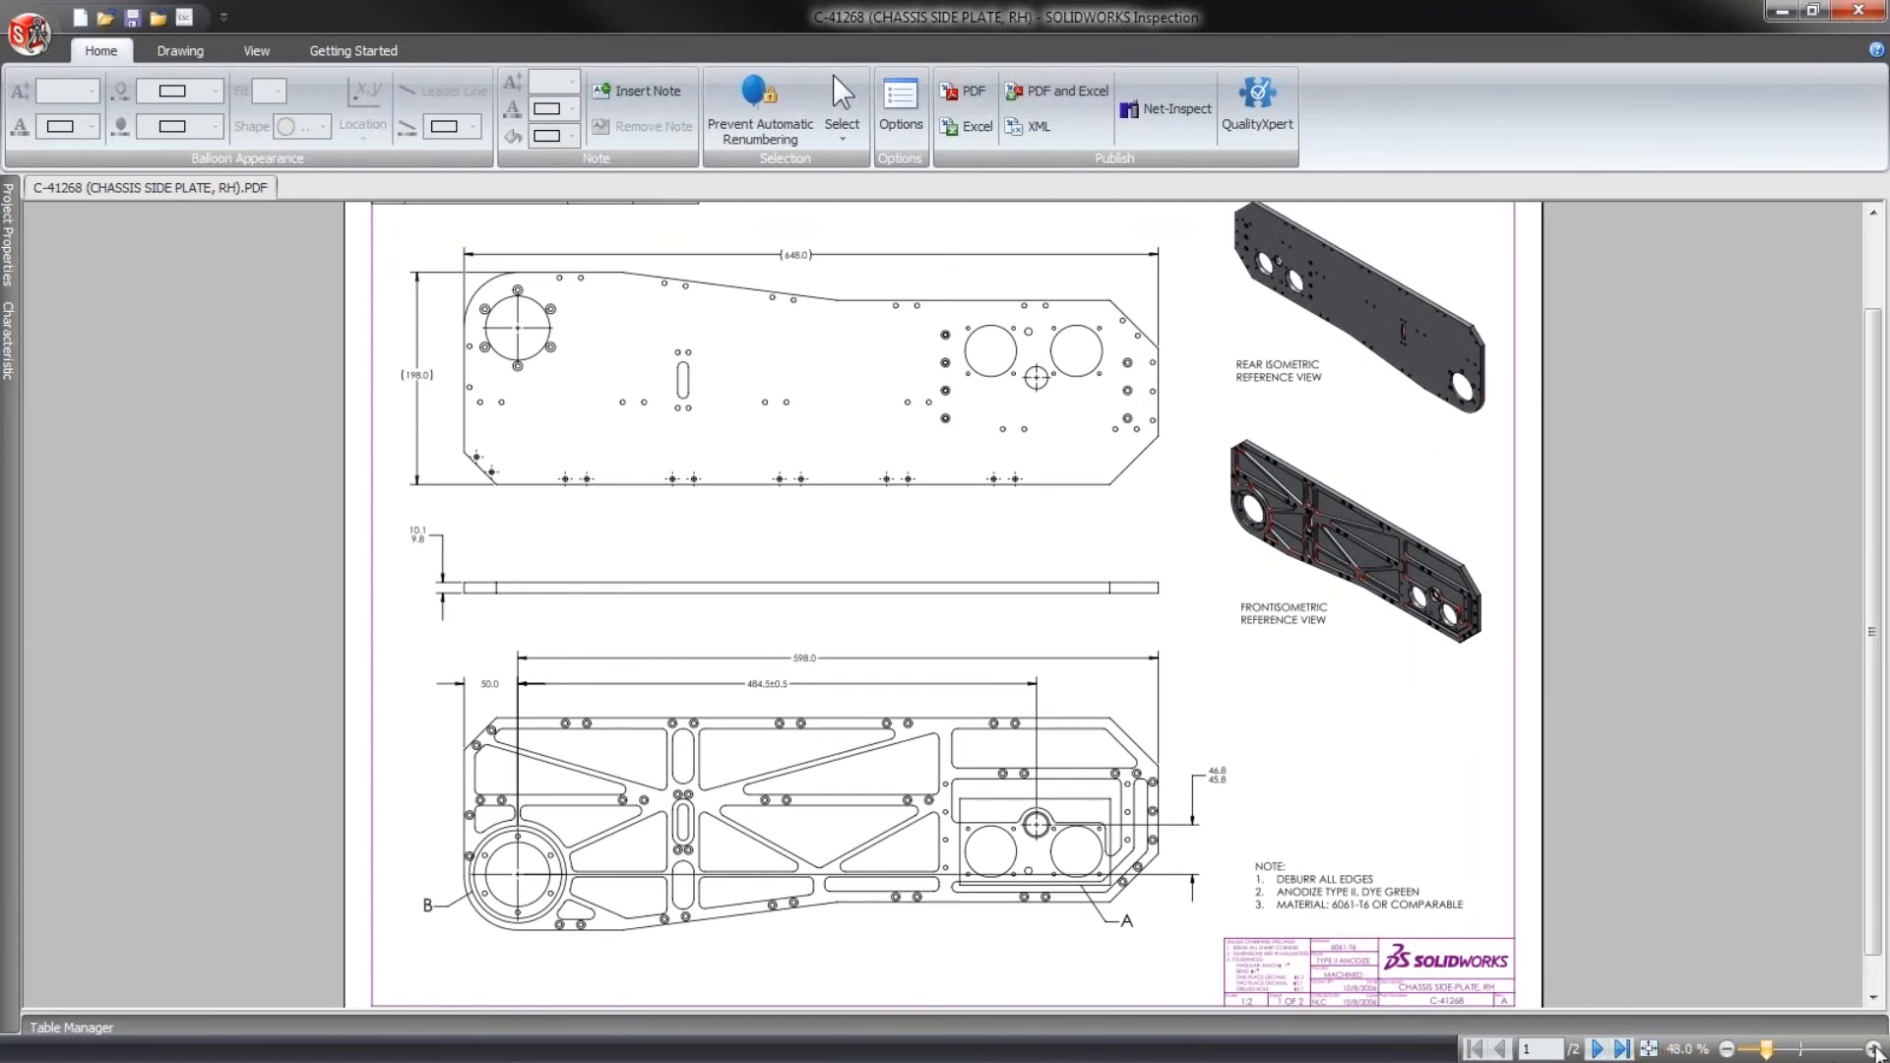
click(1874, 1049)
click(1874, 1049)
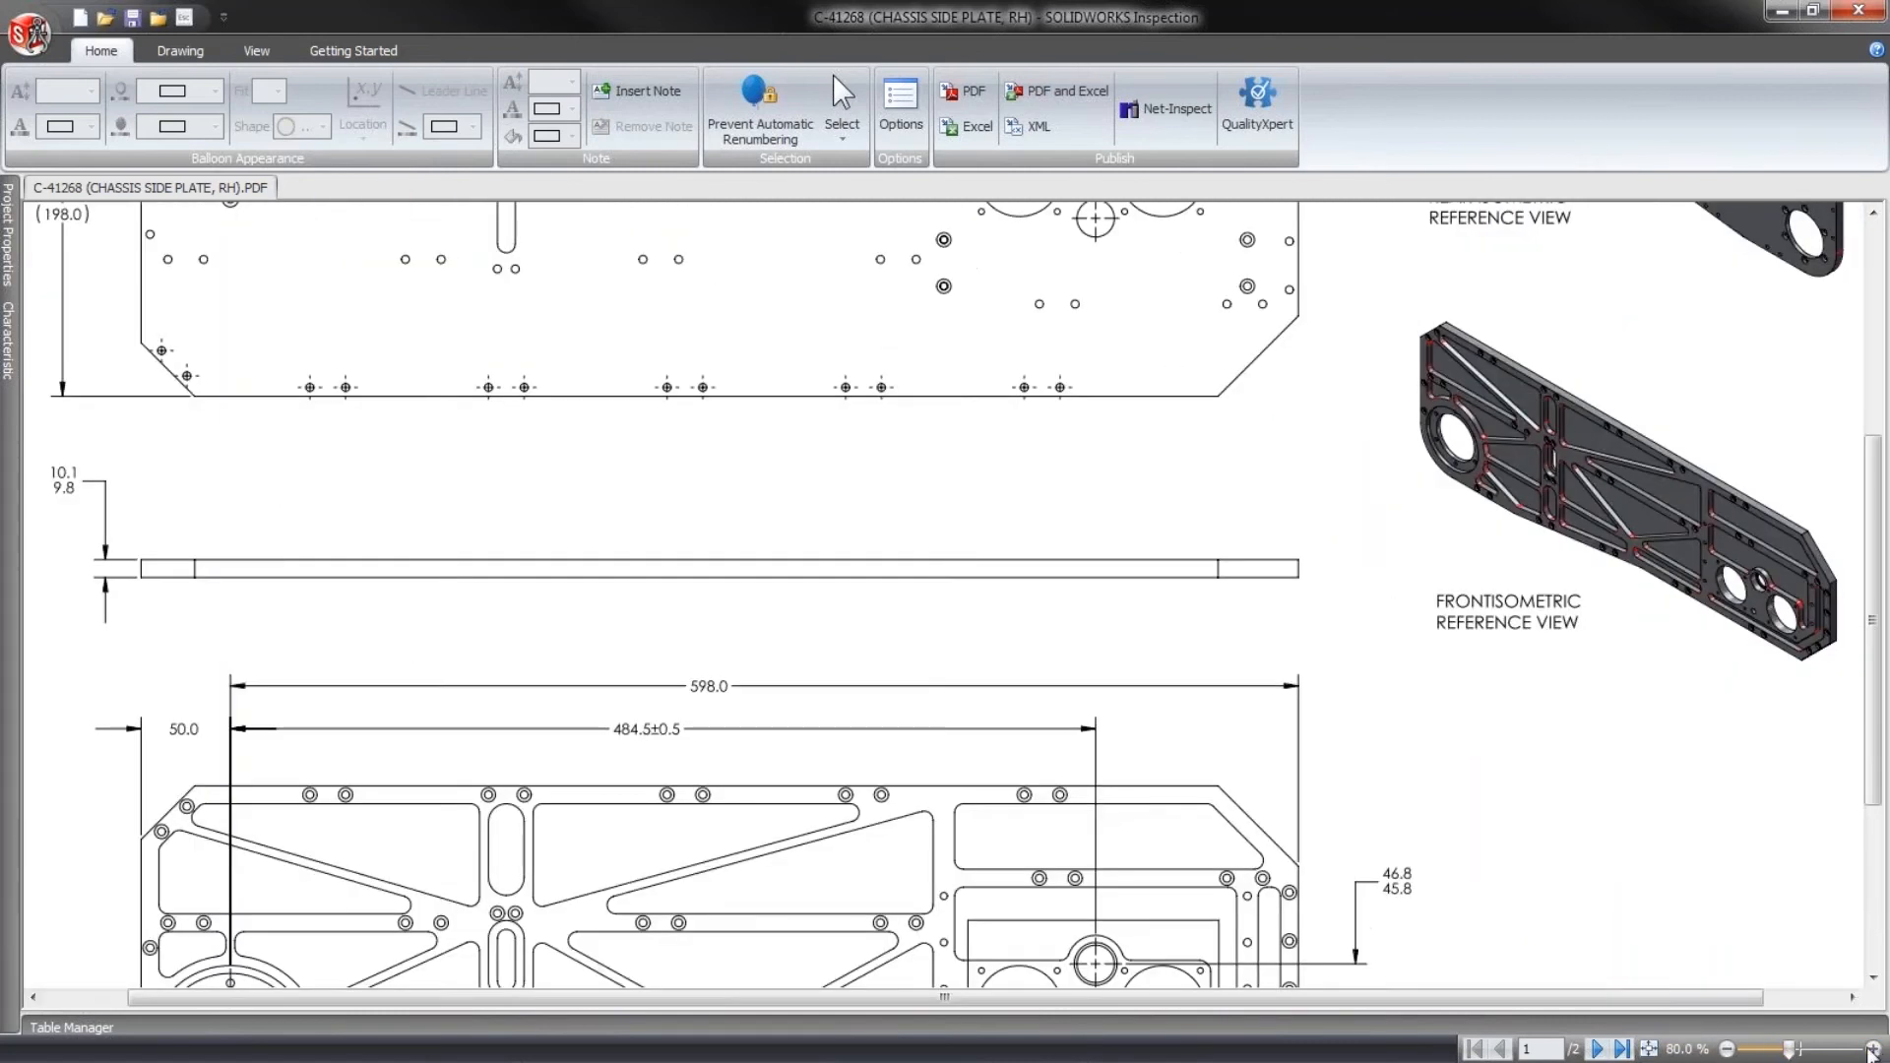
- Extract the 10.1/9.8 thickness dimension and the 50.0 horizontal dimension from the PDF drawing as ballooned dimension characteristics
drag(984, 998, 902, 998)
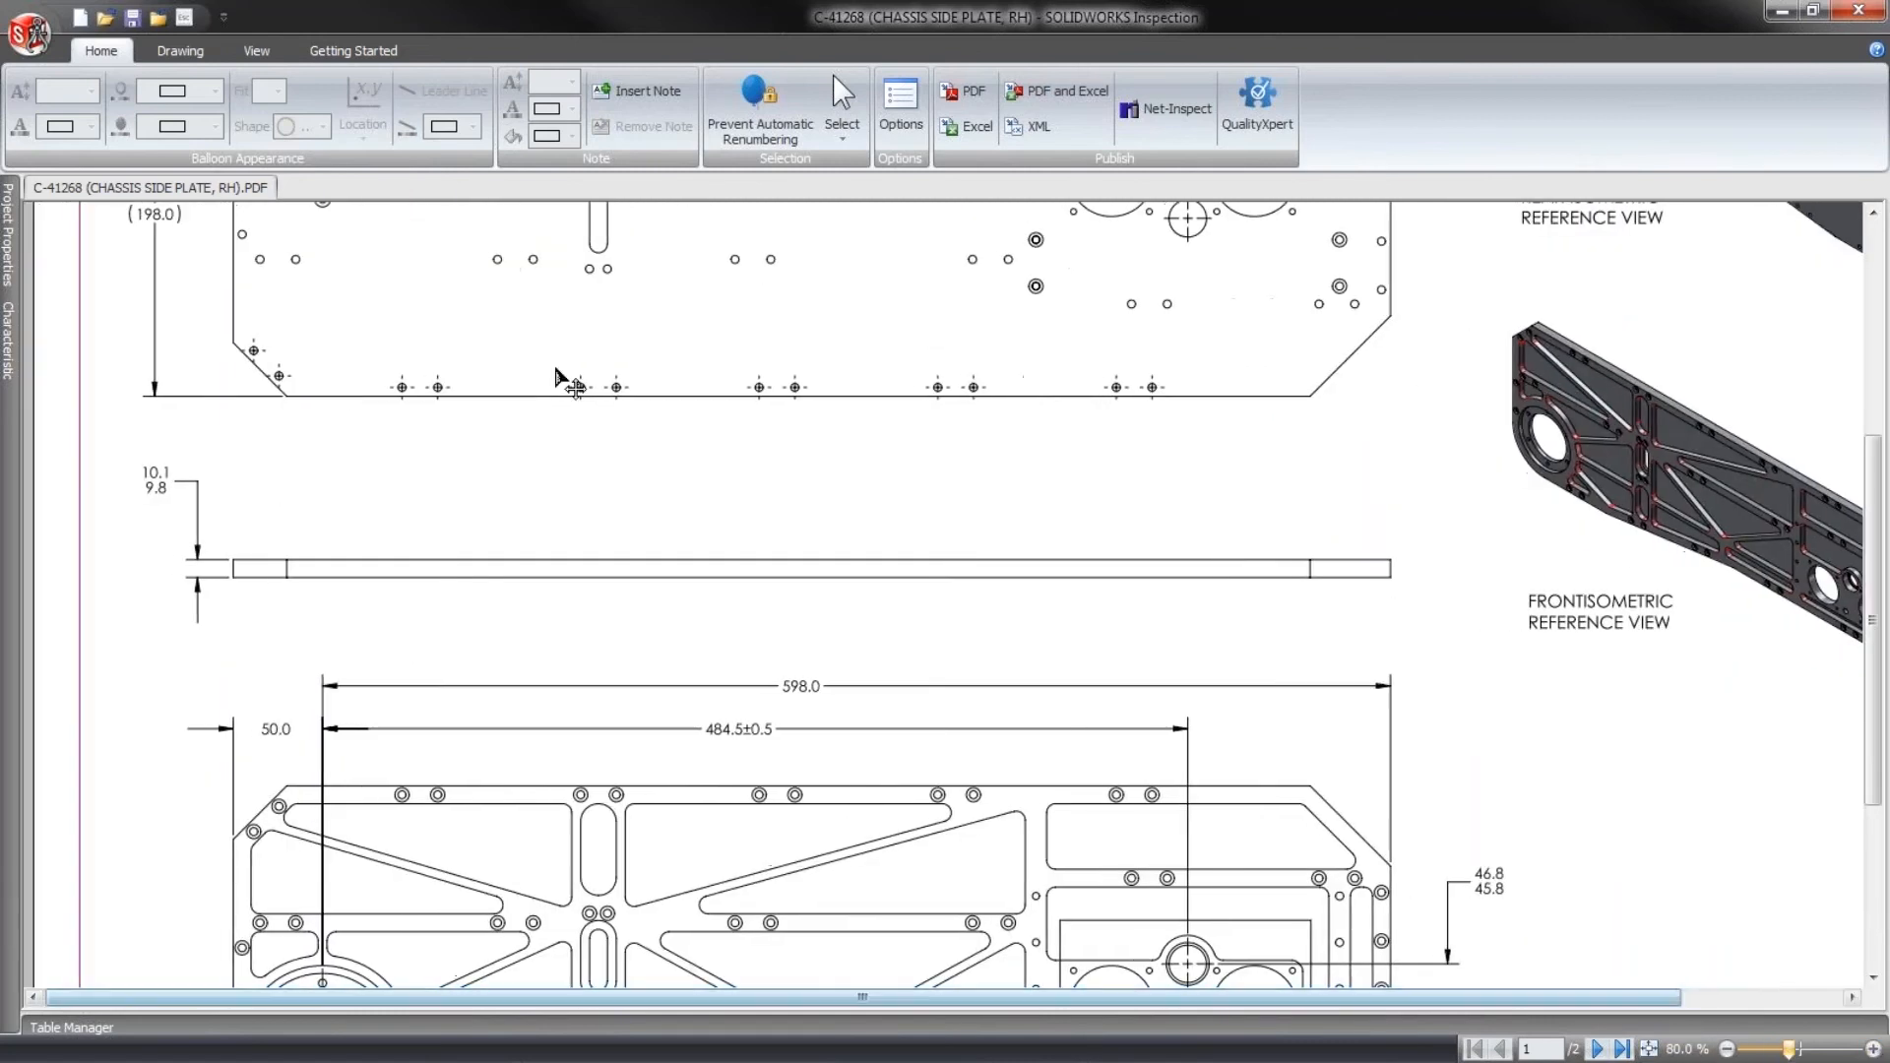
click(167, 54)
click(187, 82)
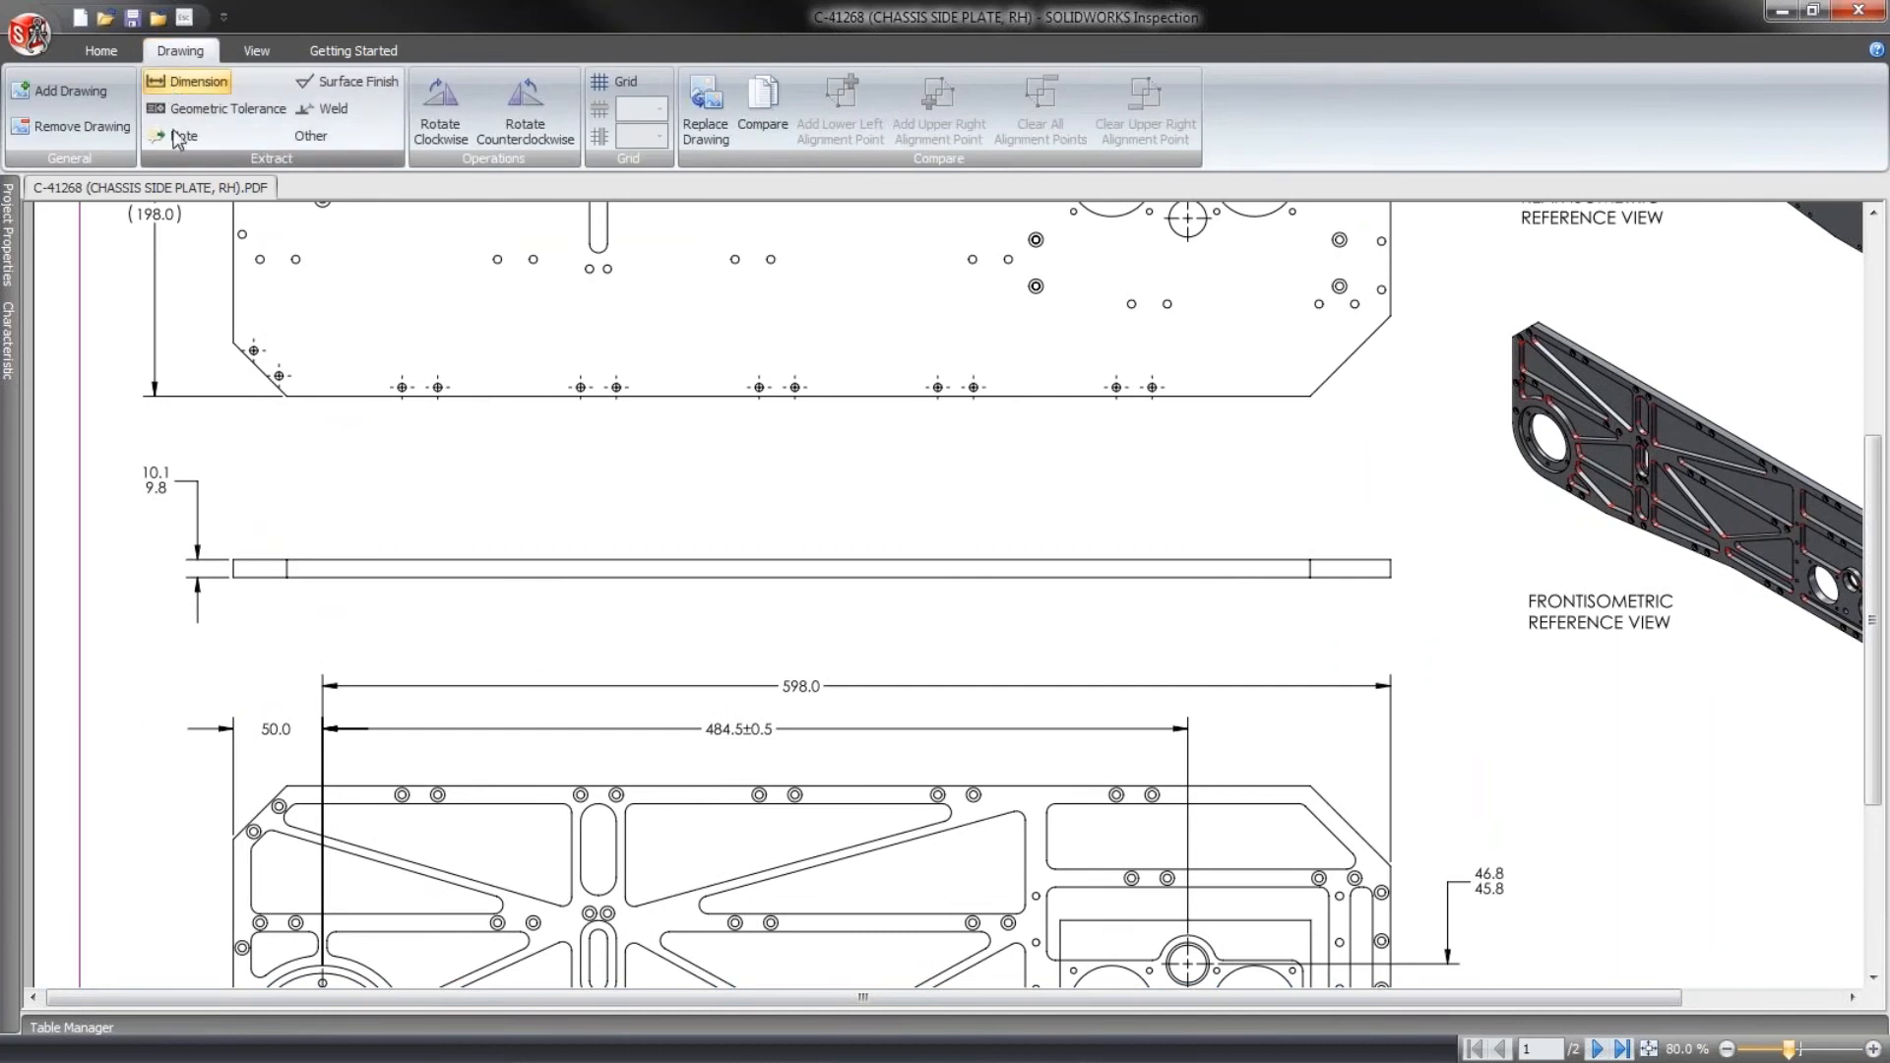
drag(139, 460, 175, 507)
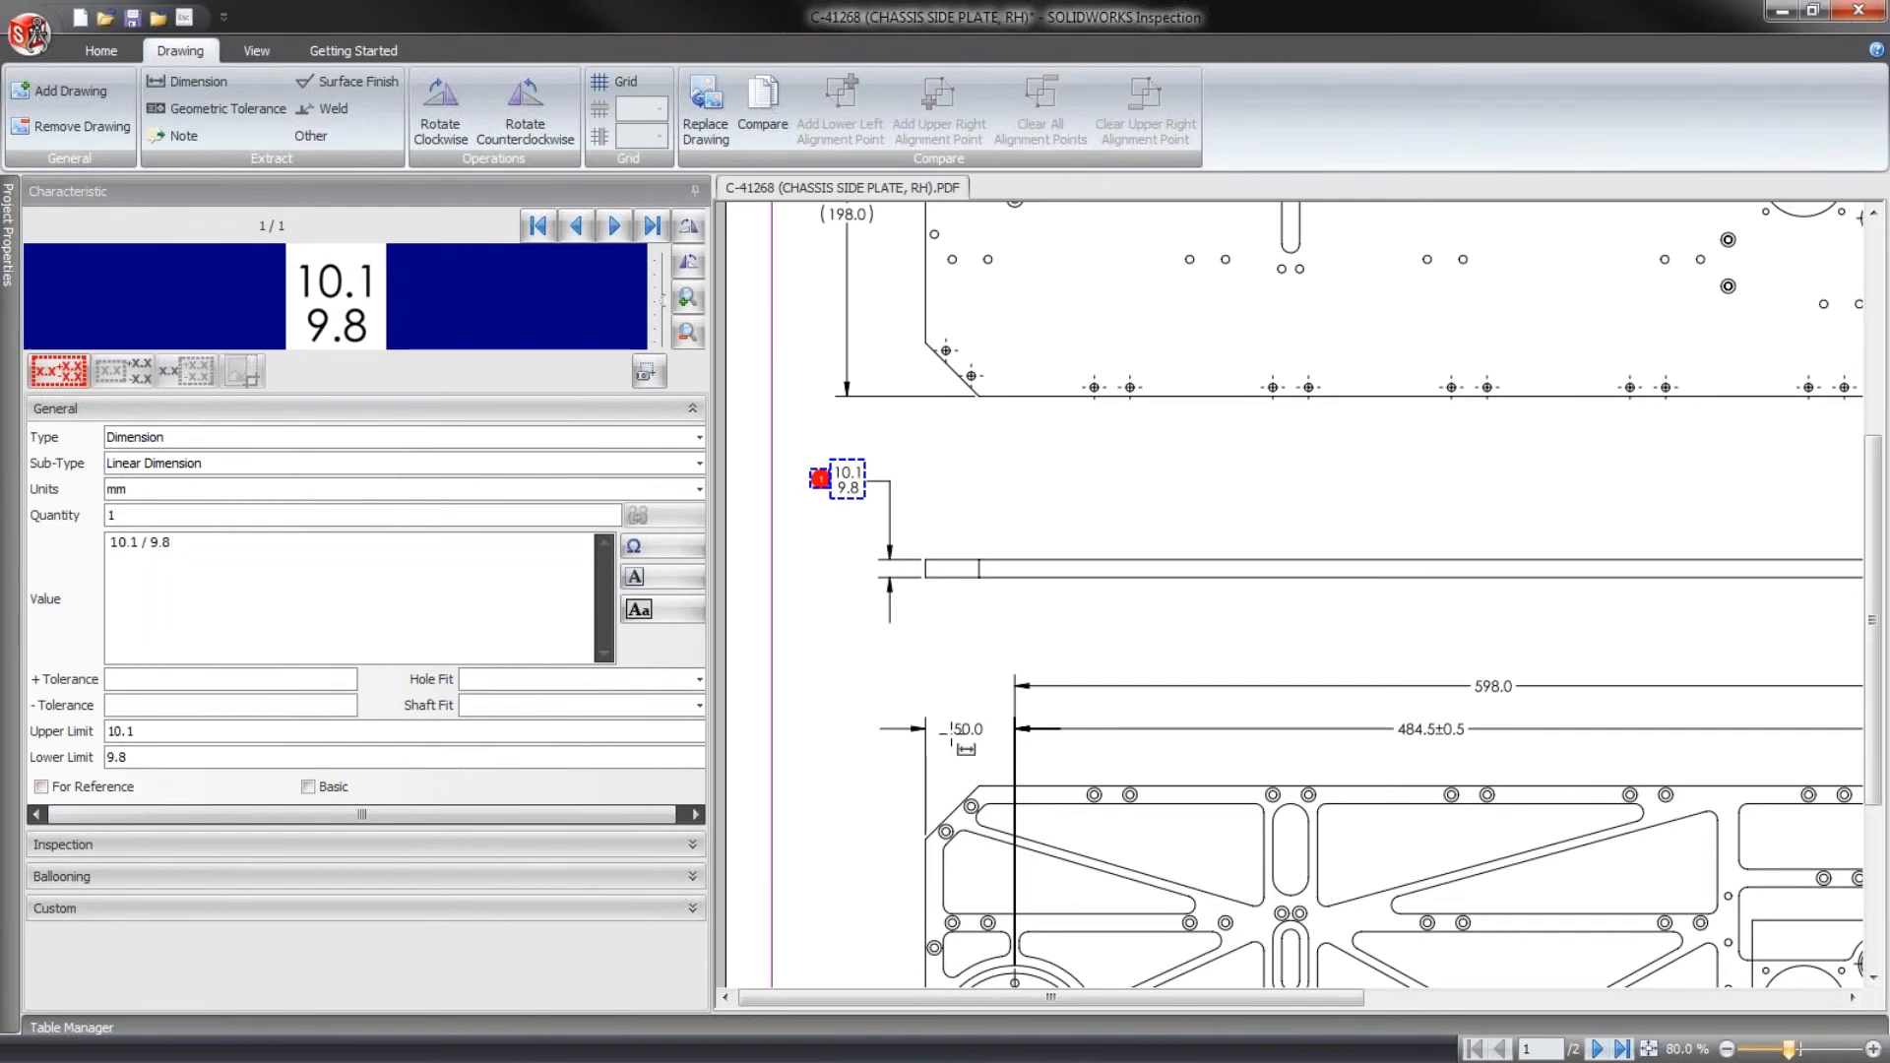
drag(945, 711, 994, 747)
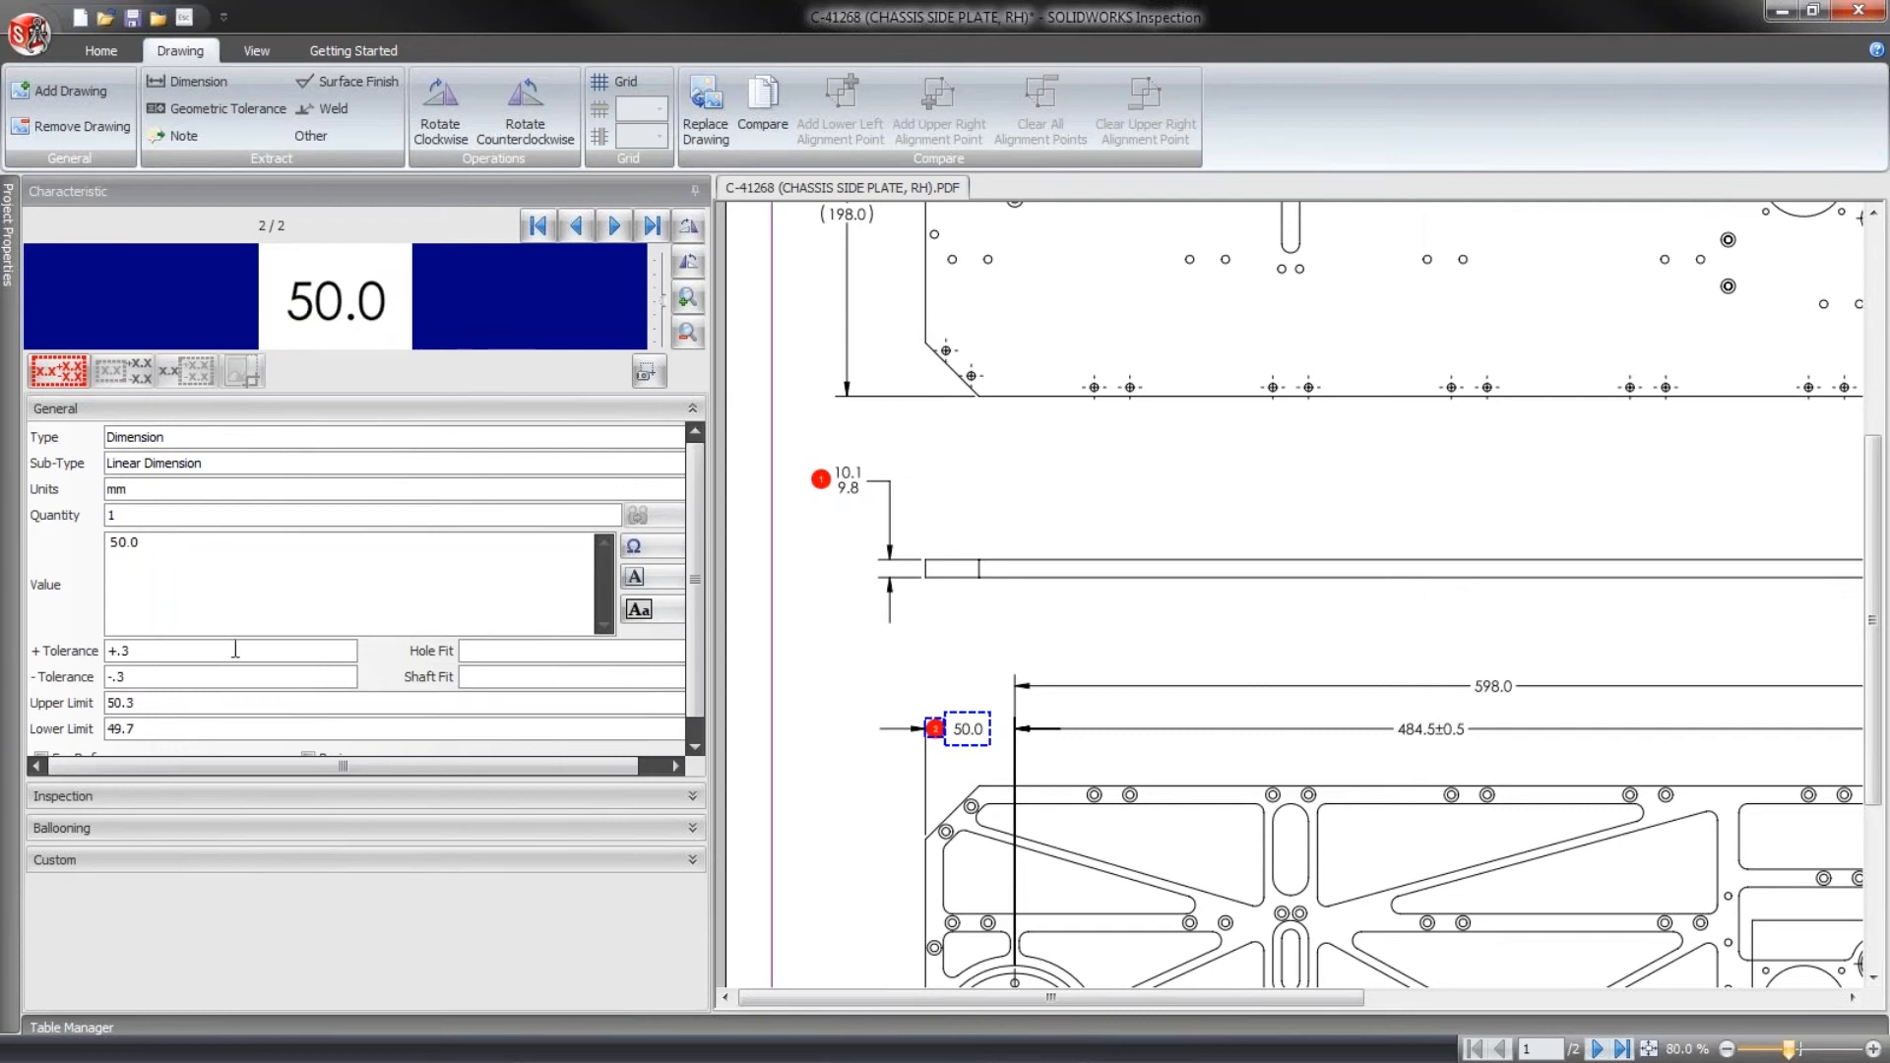
- Extract the 484.5±0.5 and 598.0 horizontal dimensions above the lower plate view as ballooned dimension characteristics
drag(1394, 717, 1470, 748)
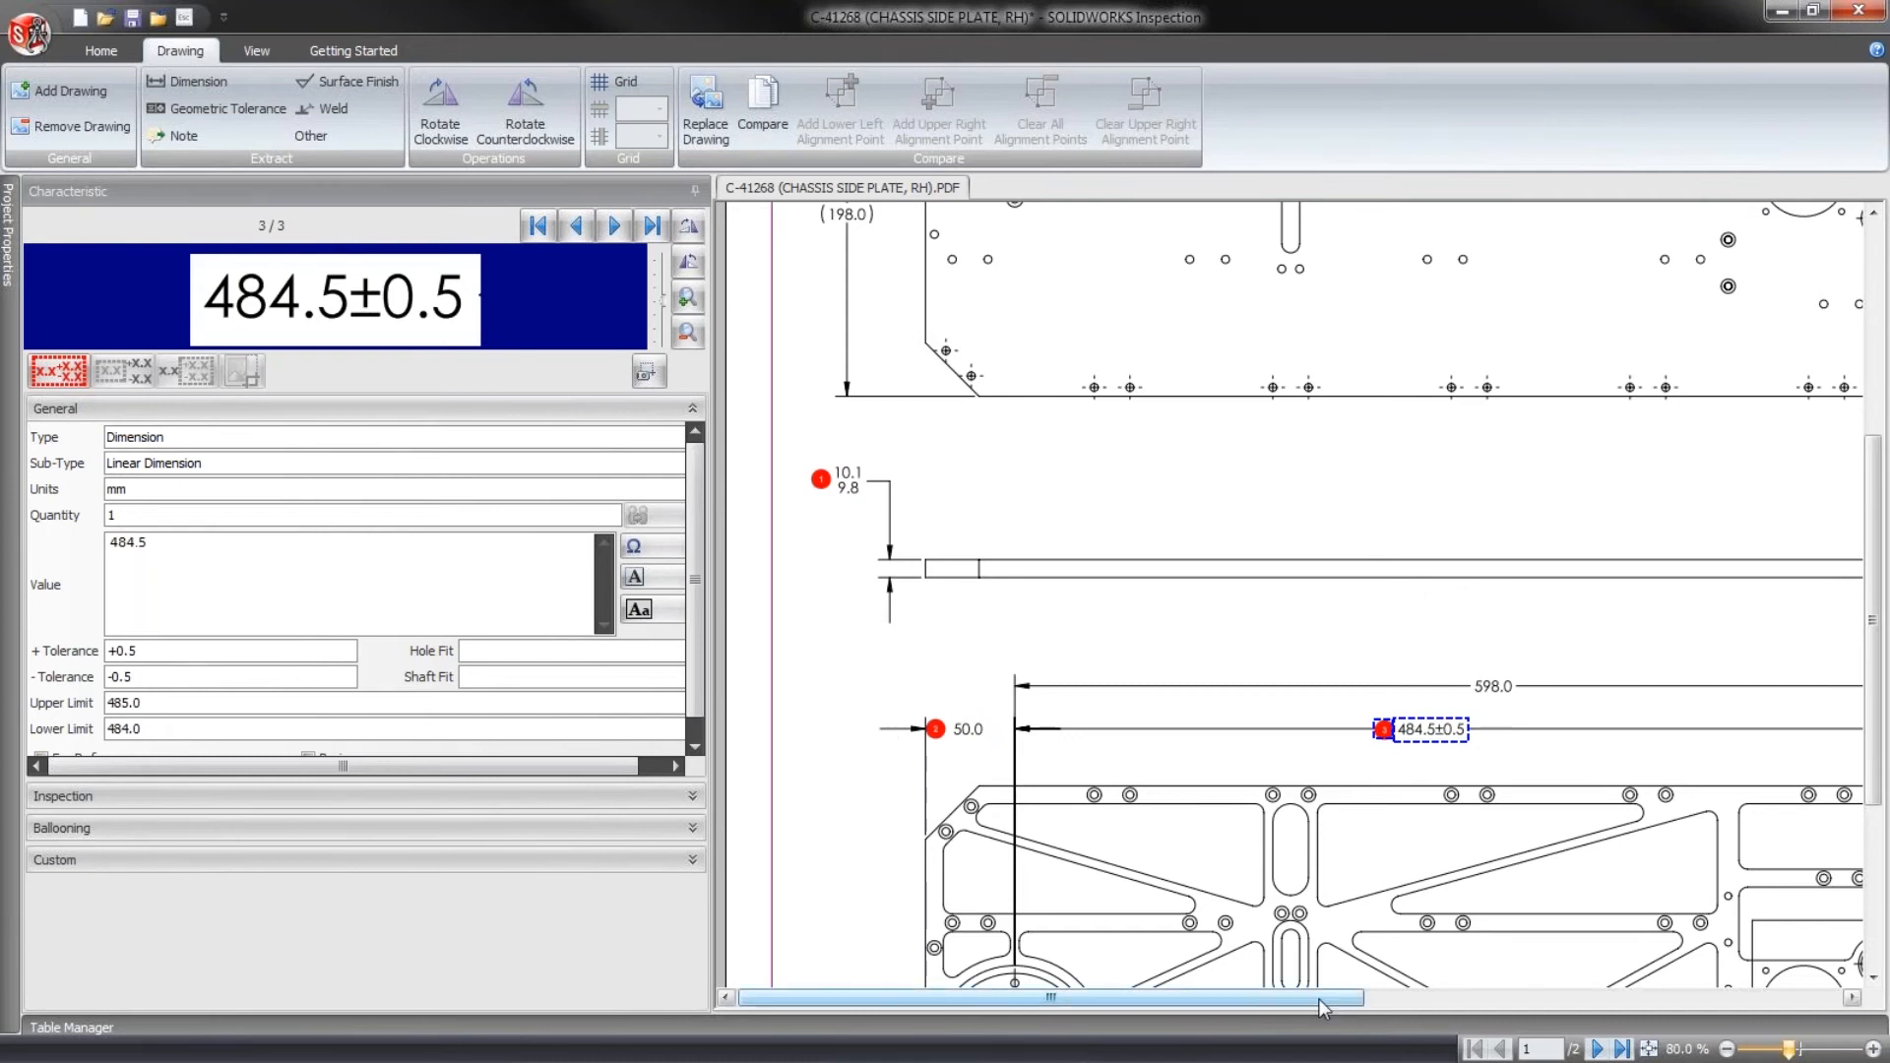
drag(1319, 998, 1476, 998)
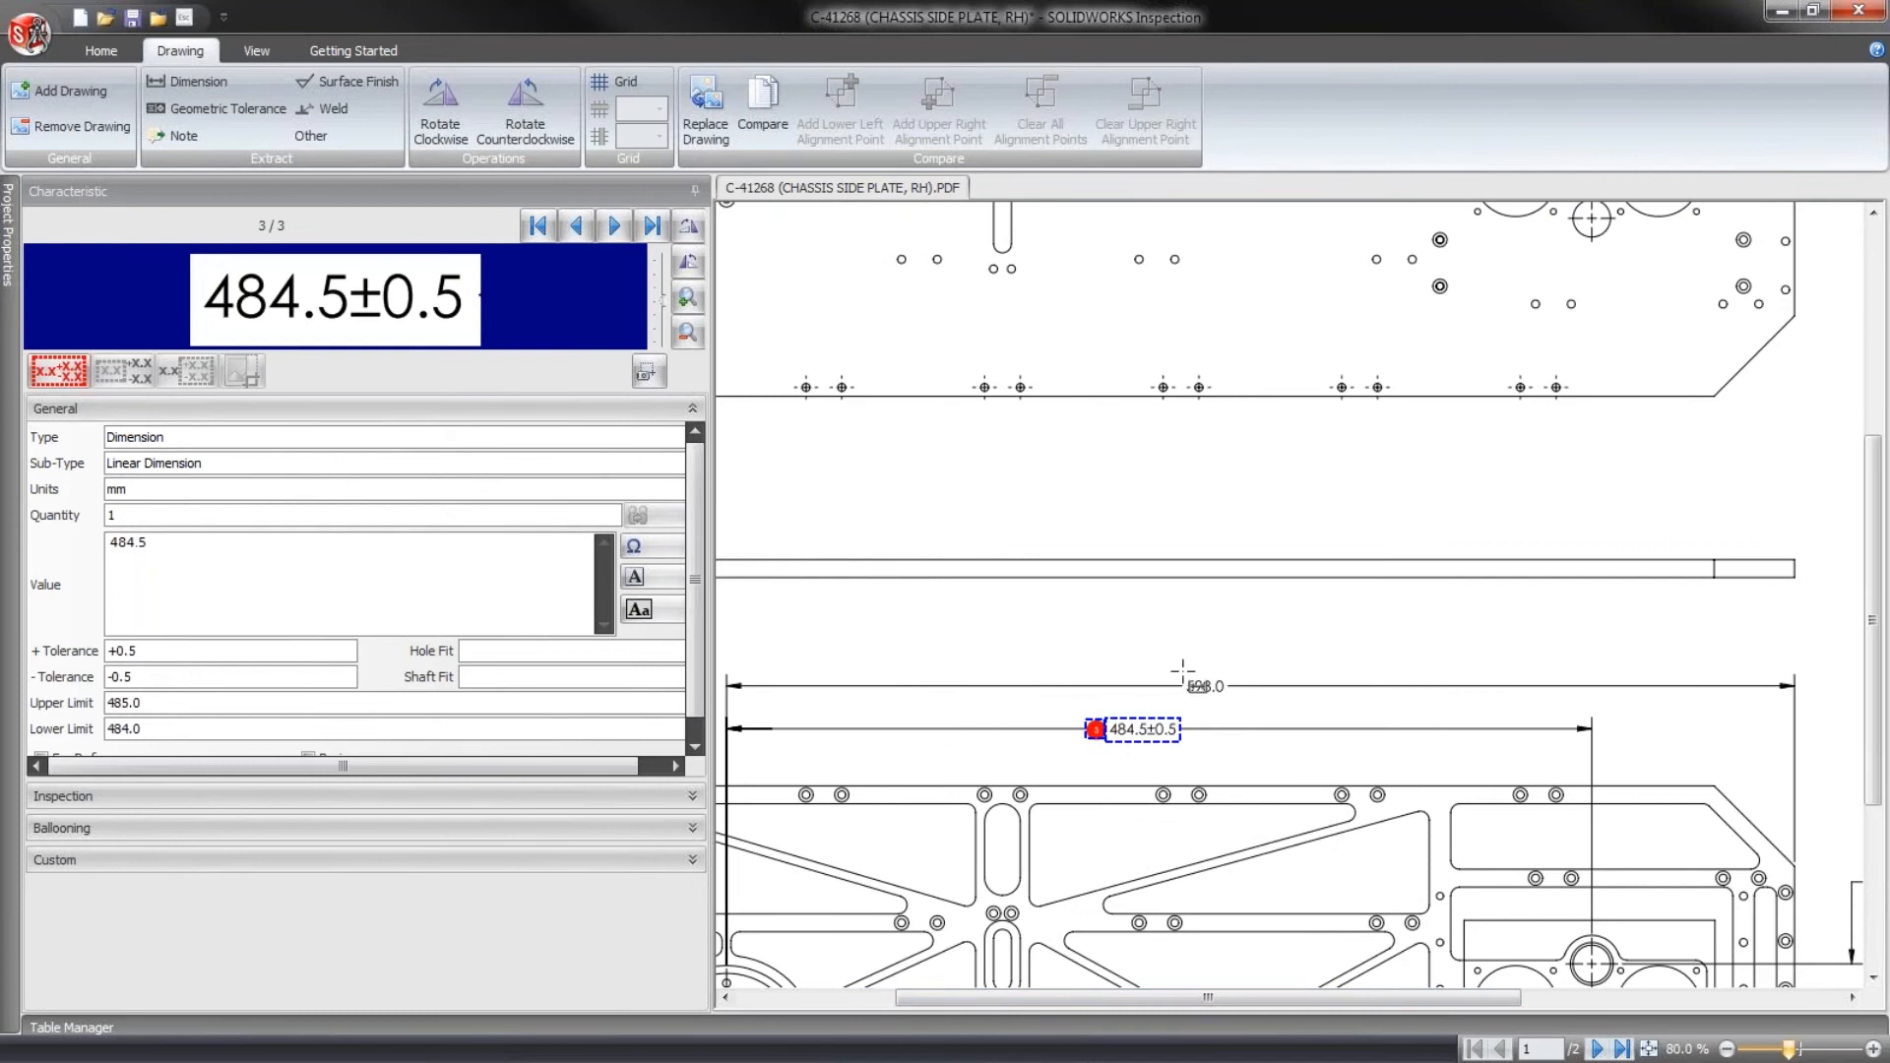
drag(1182, 671, 1230, 702)
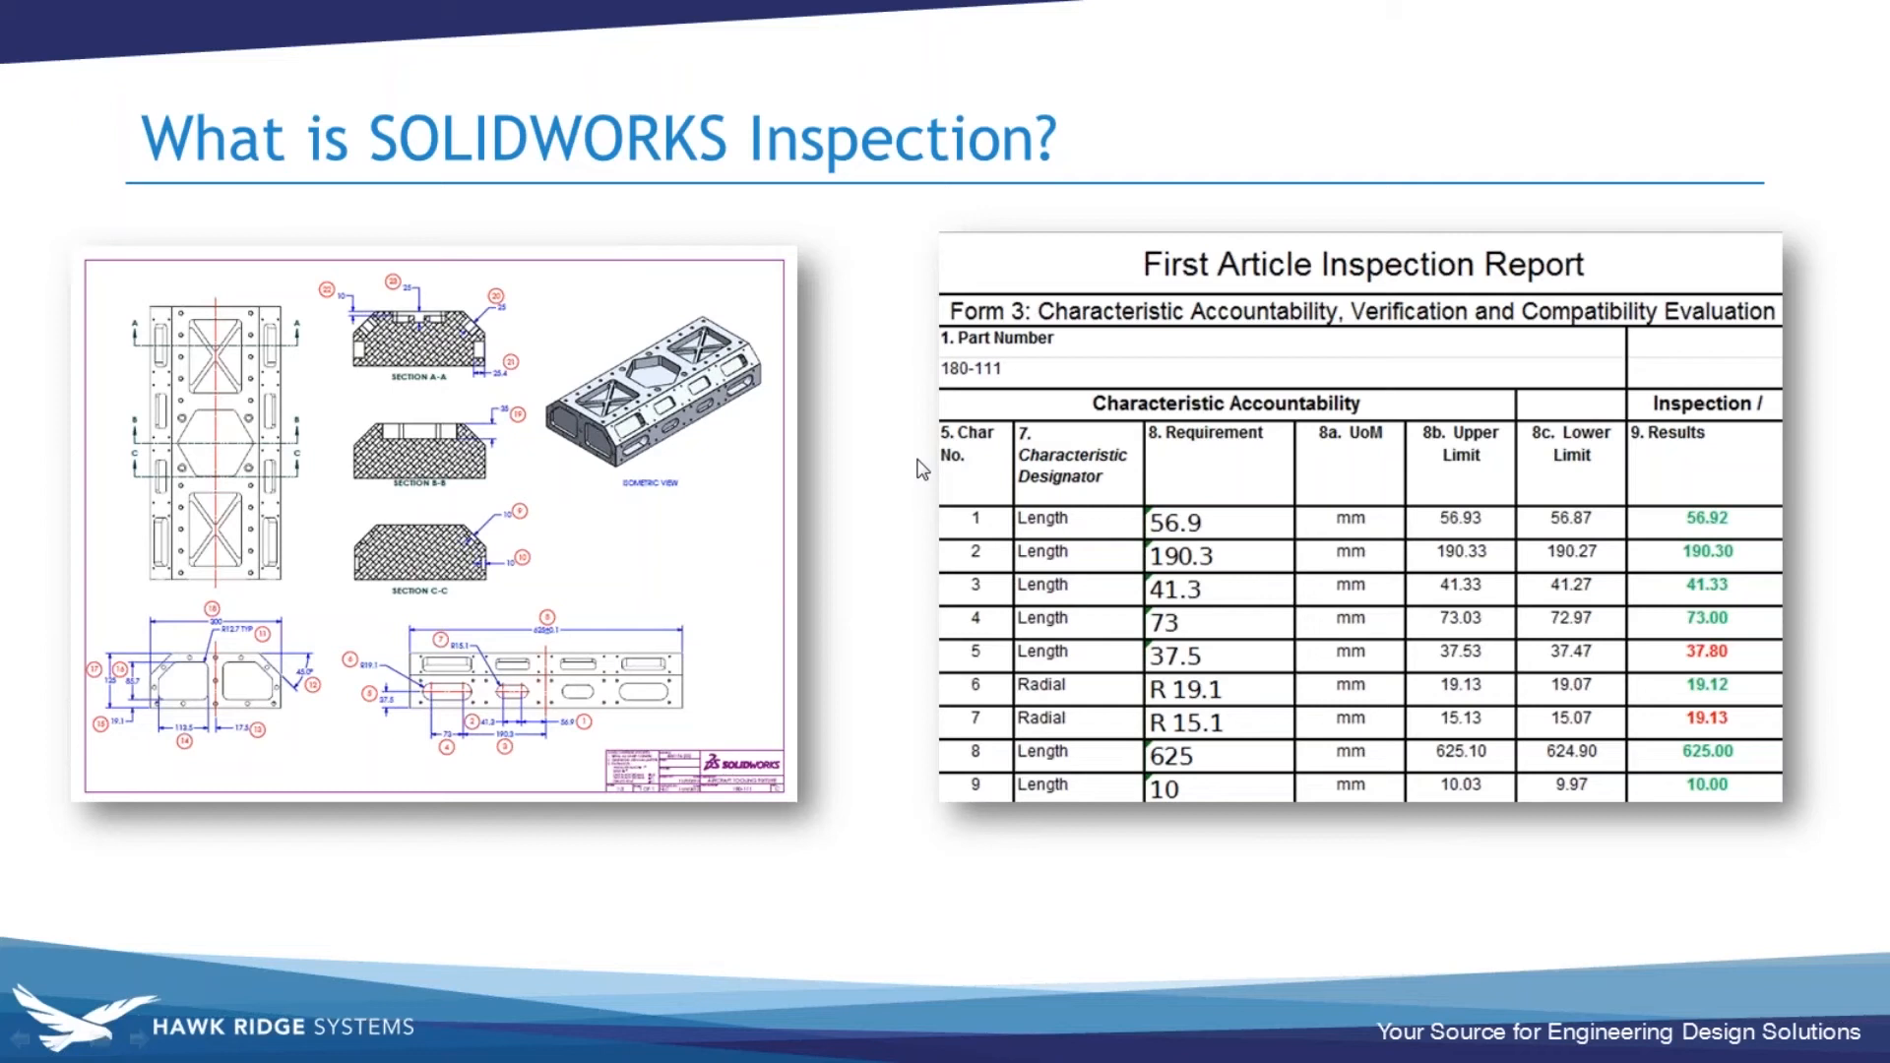
click(917, 461)
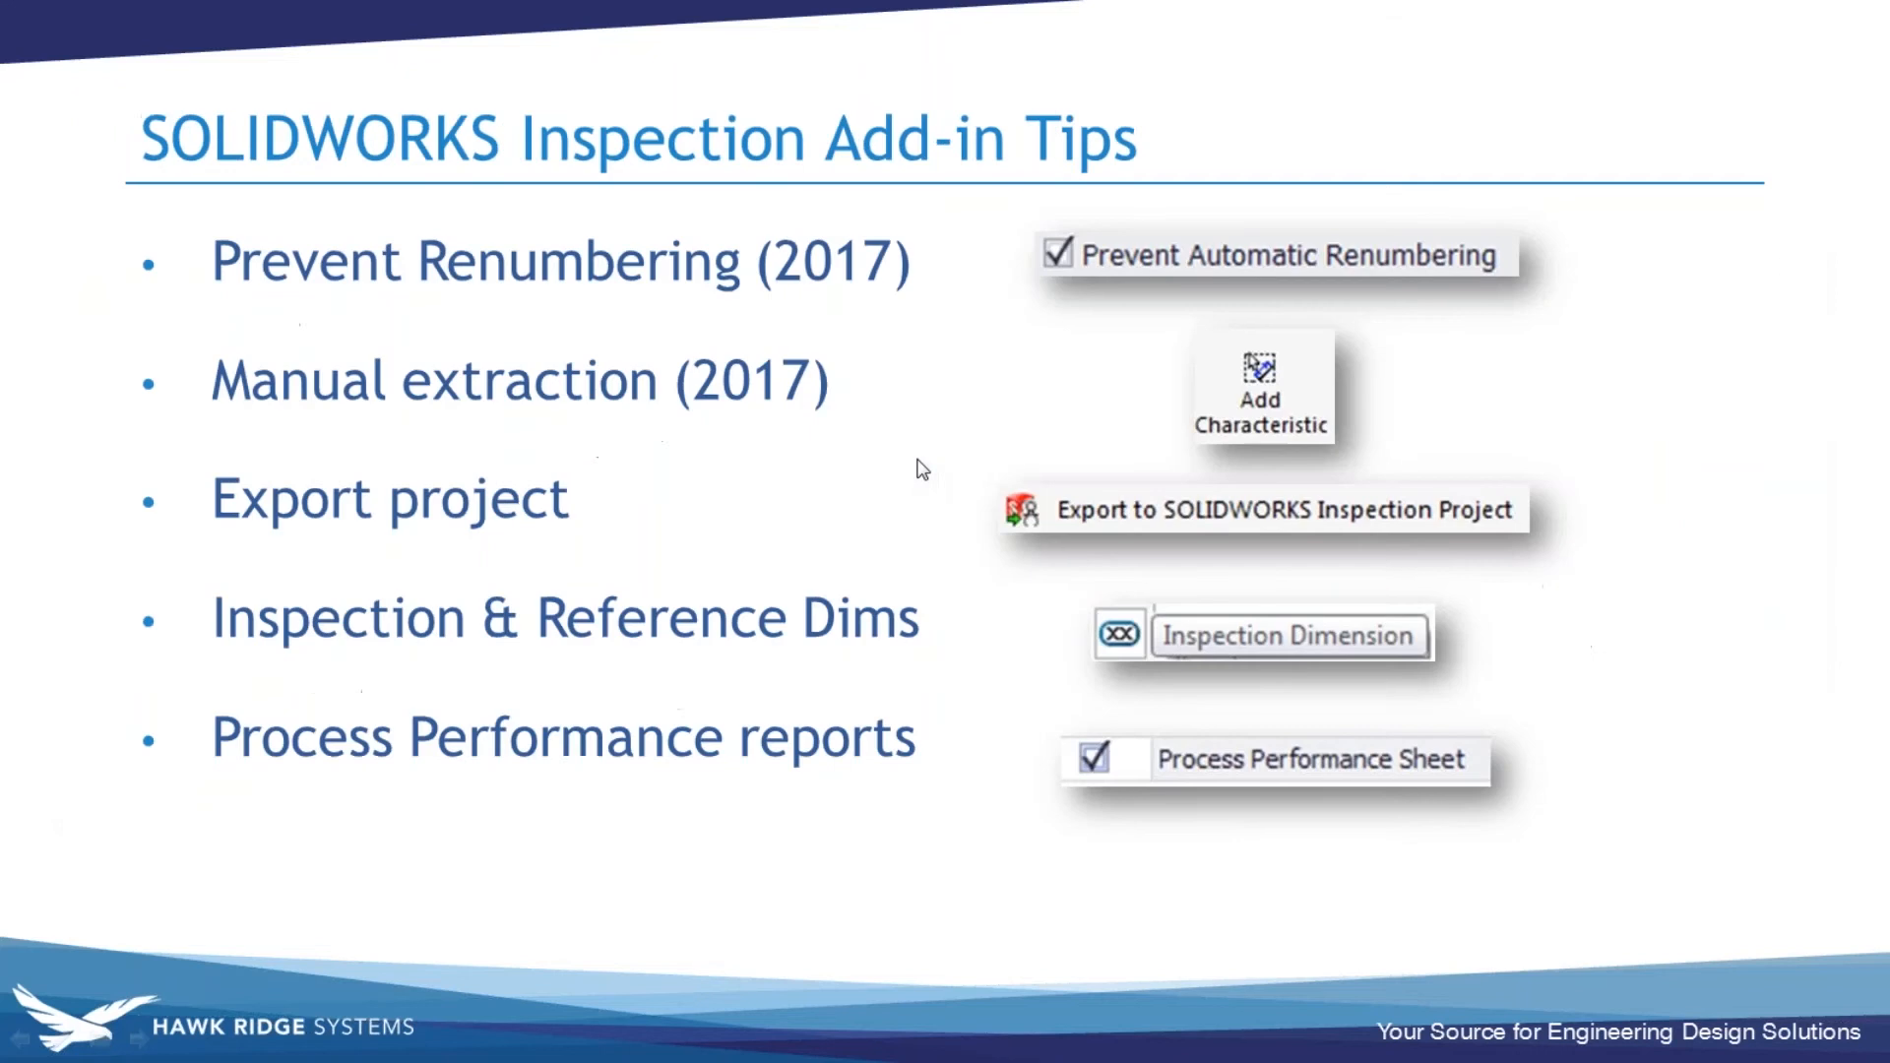
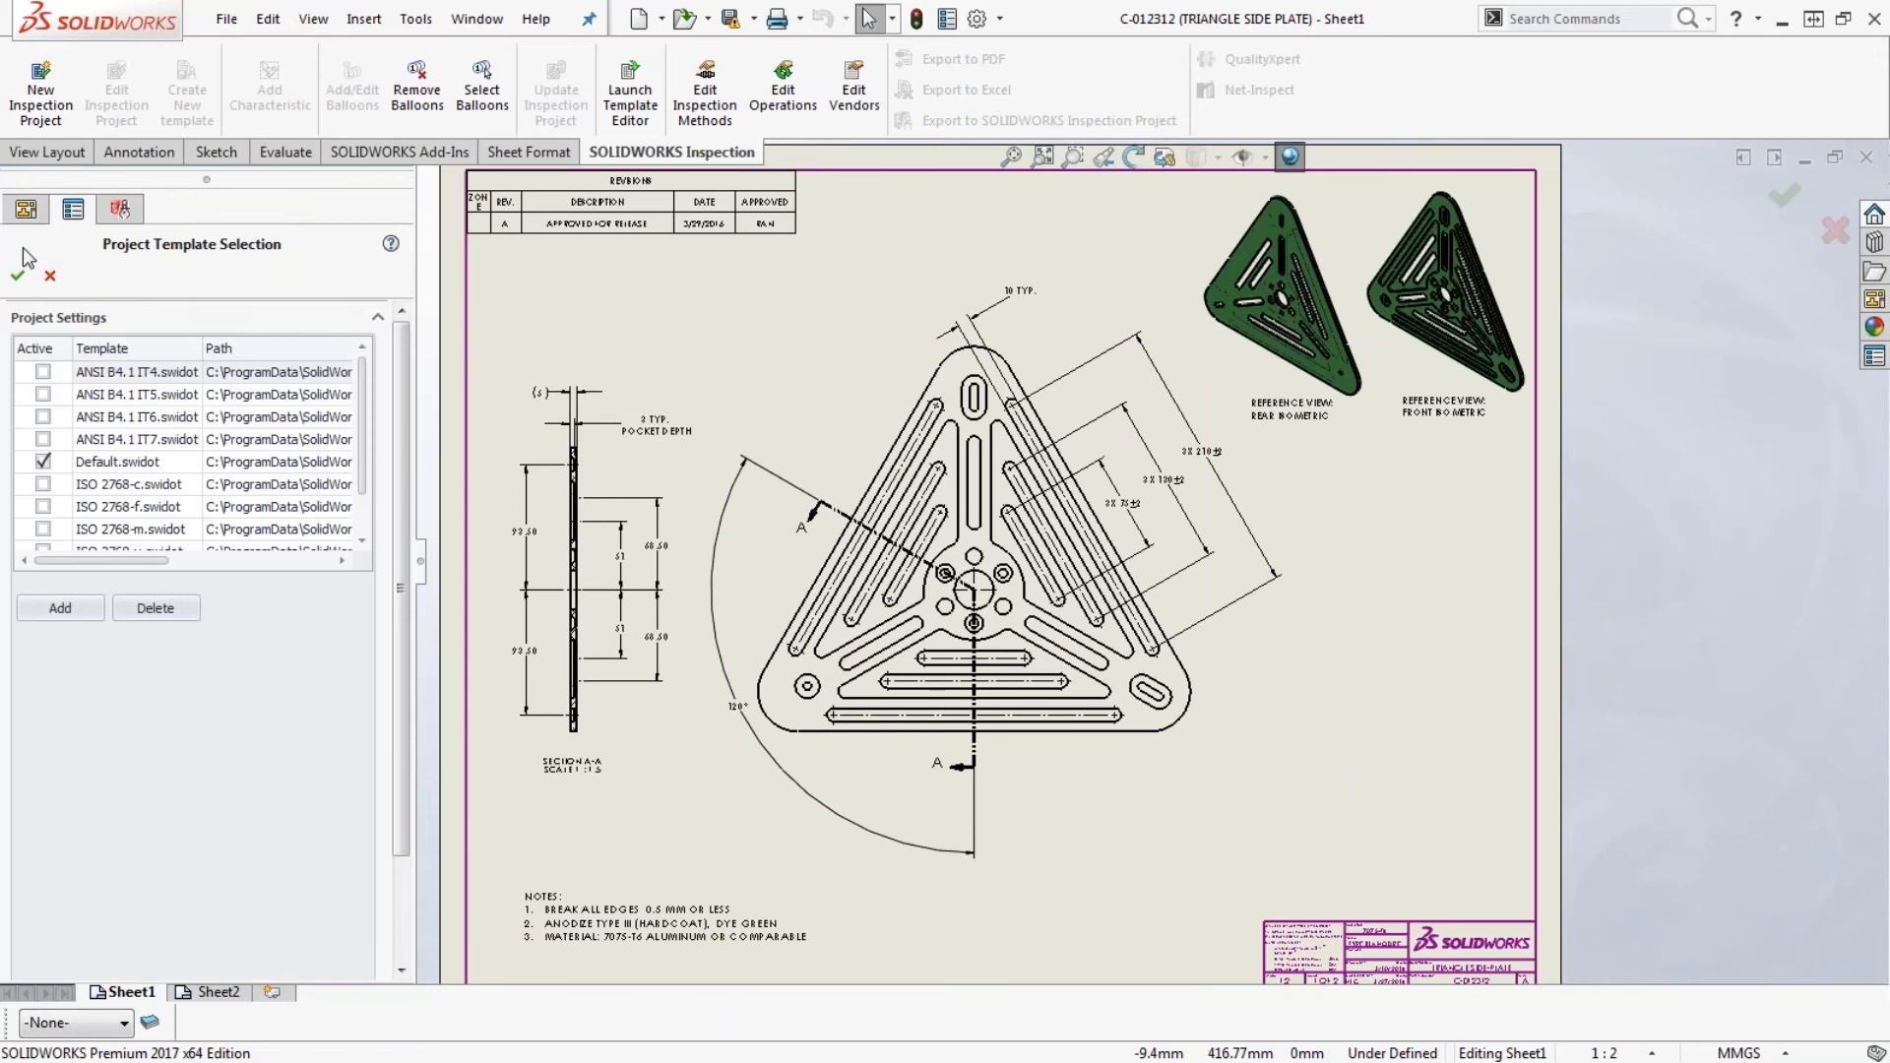
- Create an inspection project for the triangle side plate drawing from the Default.swidot template, keeping the default general and extraction settings
click(20, 280)
click(18, 279)
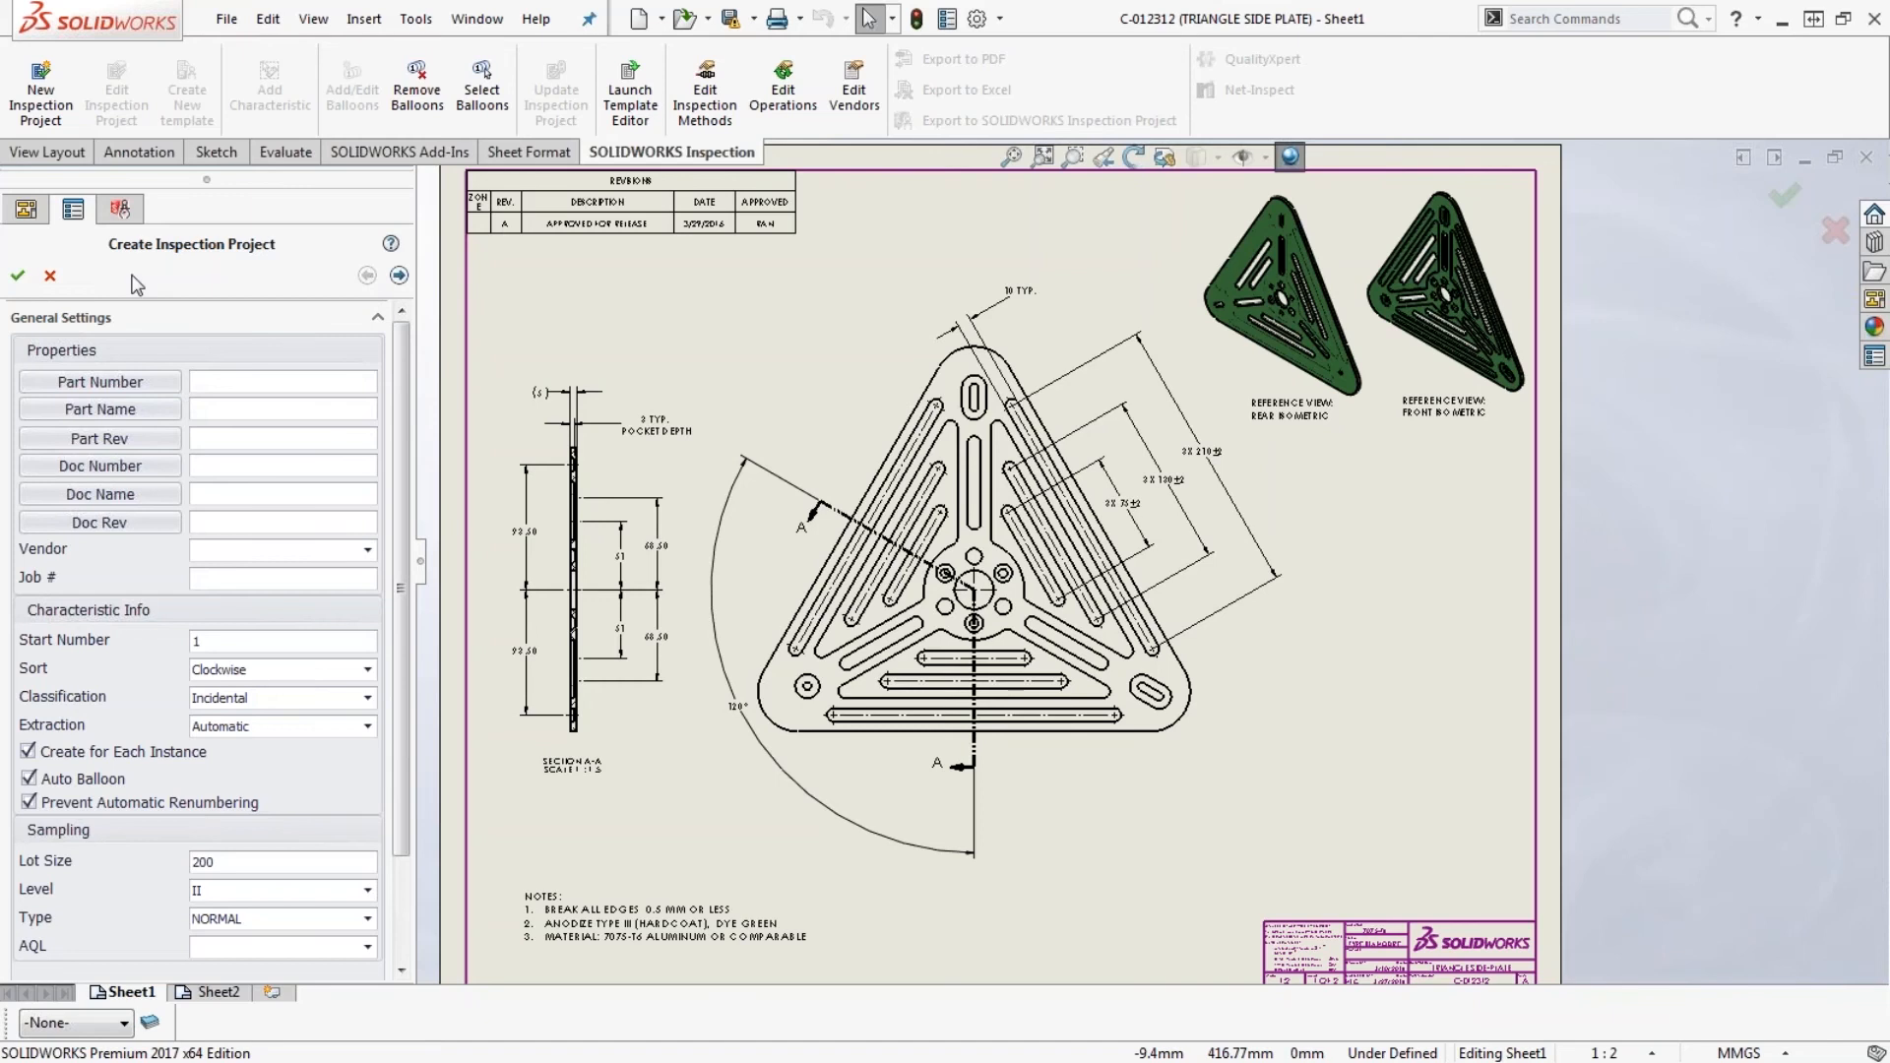
click(20, 277)
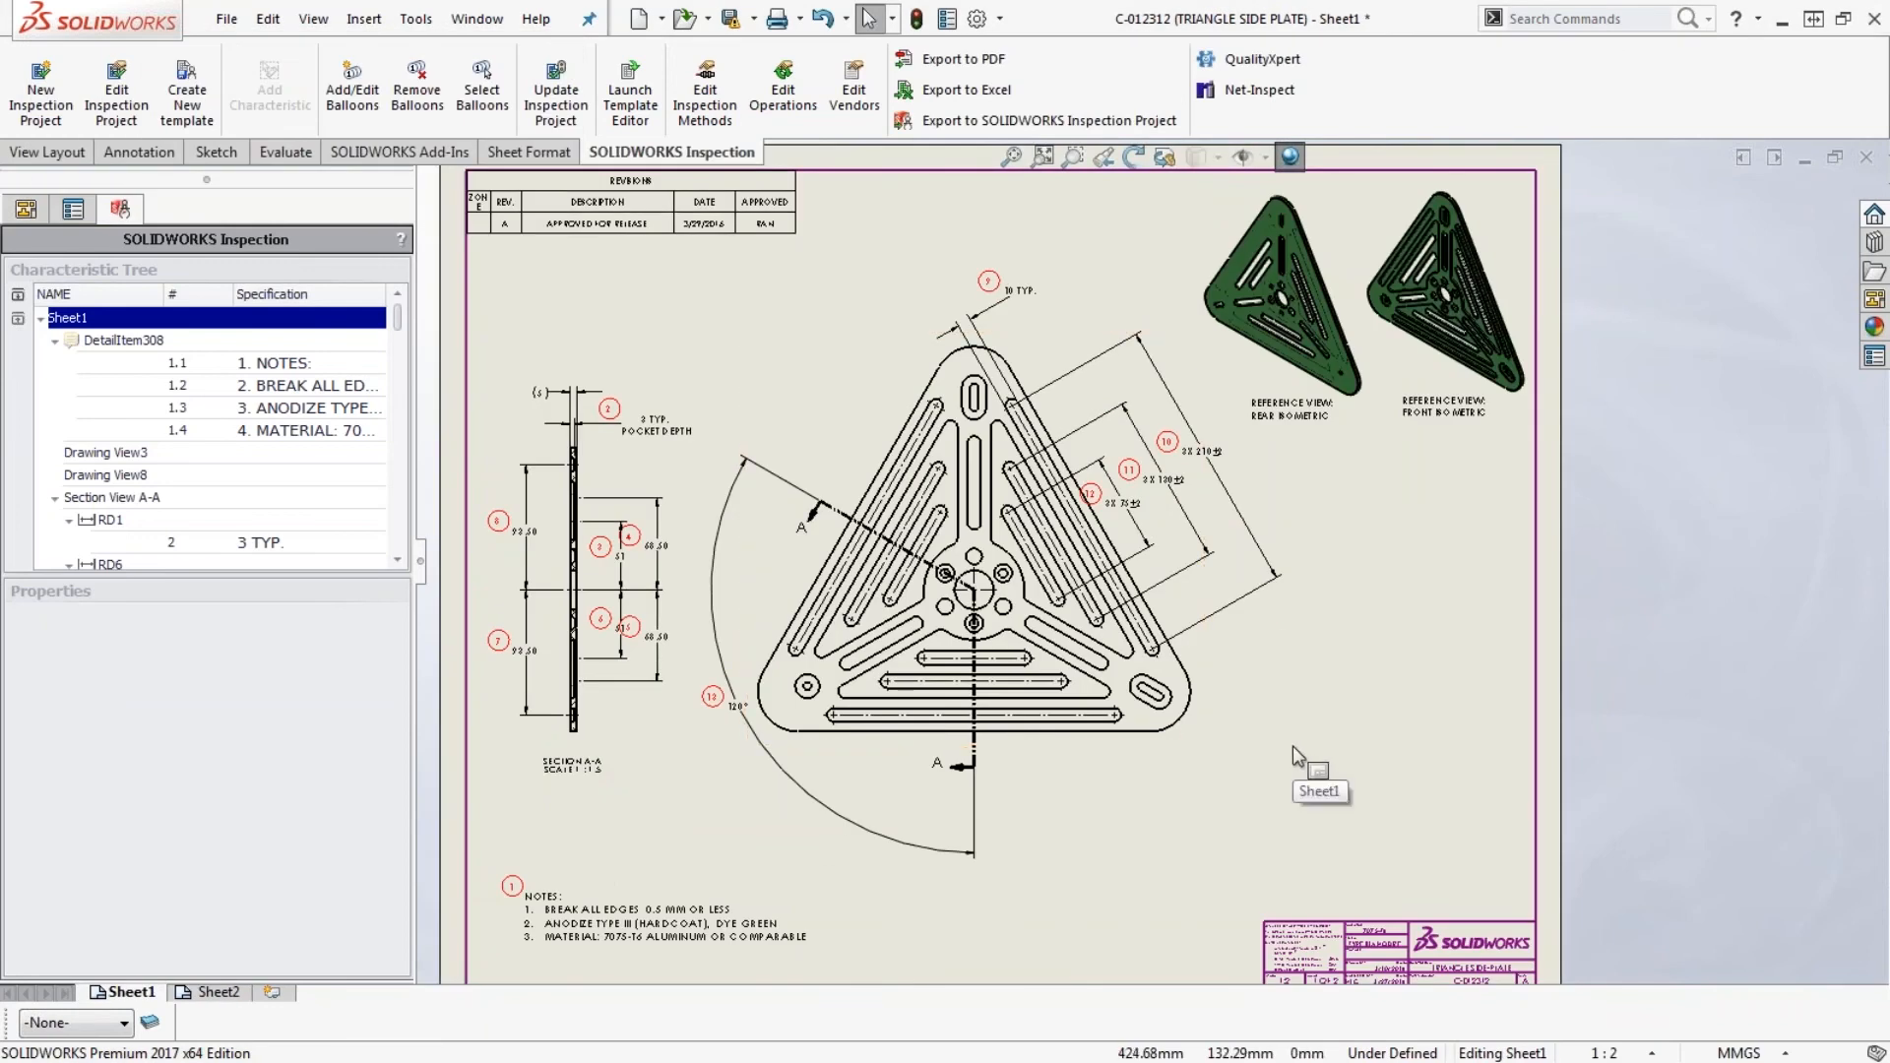
- Remove the parentheses from the 5 mm thickness reference dimension above section view A-A
scroll(641, 505, down, 3)
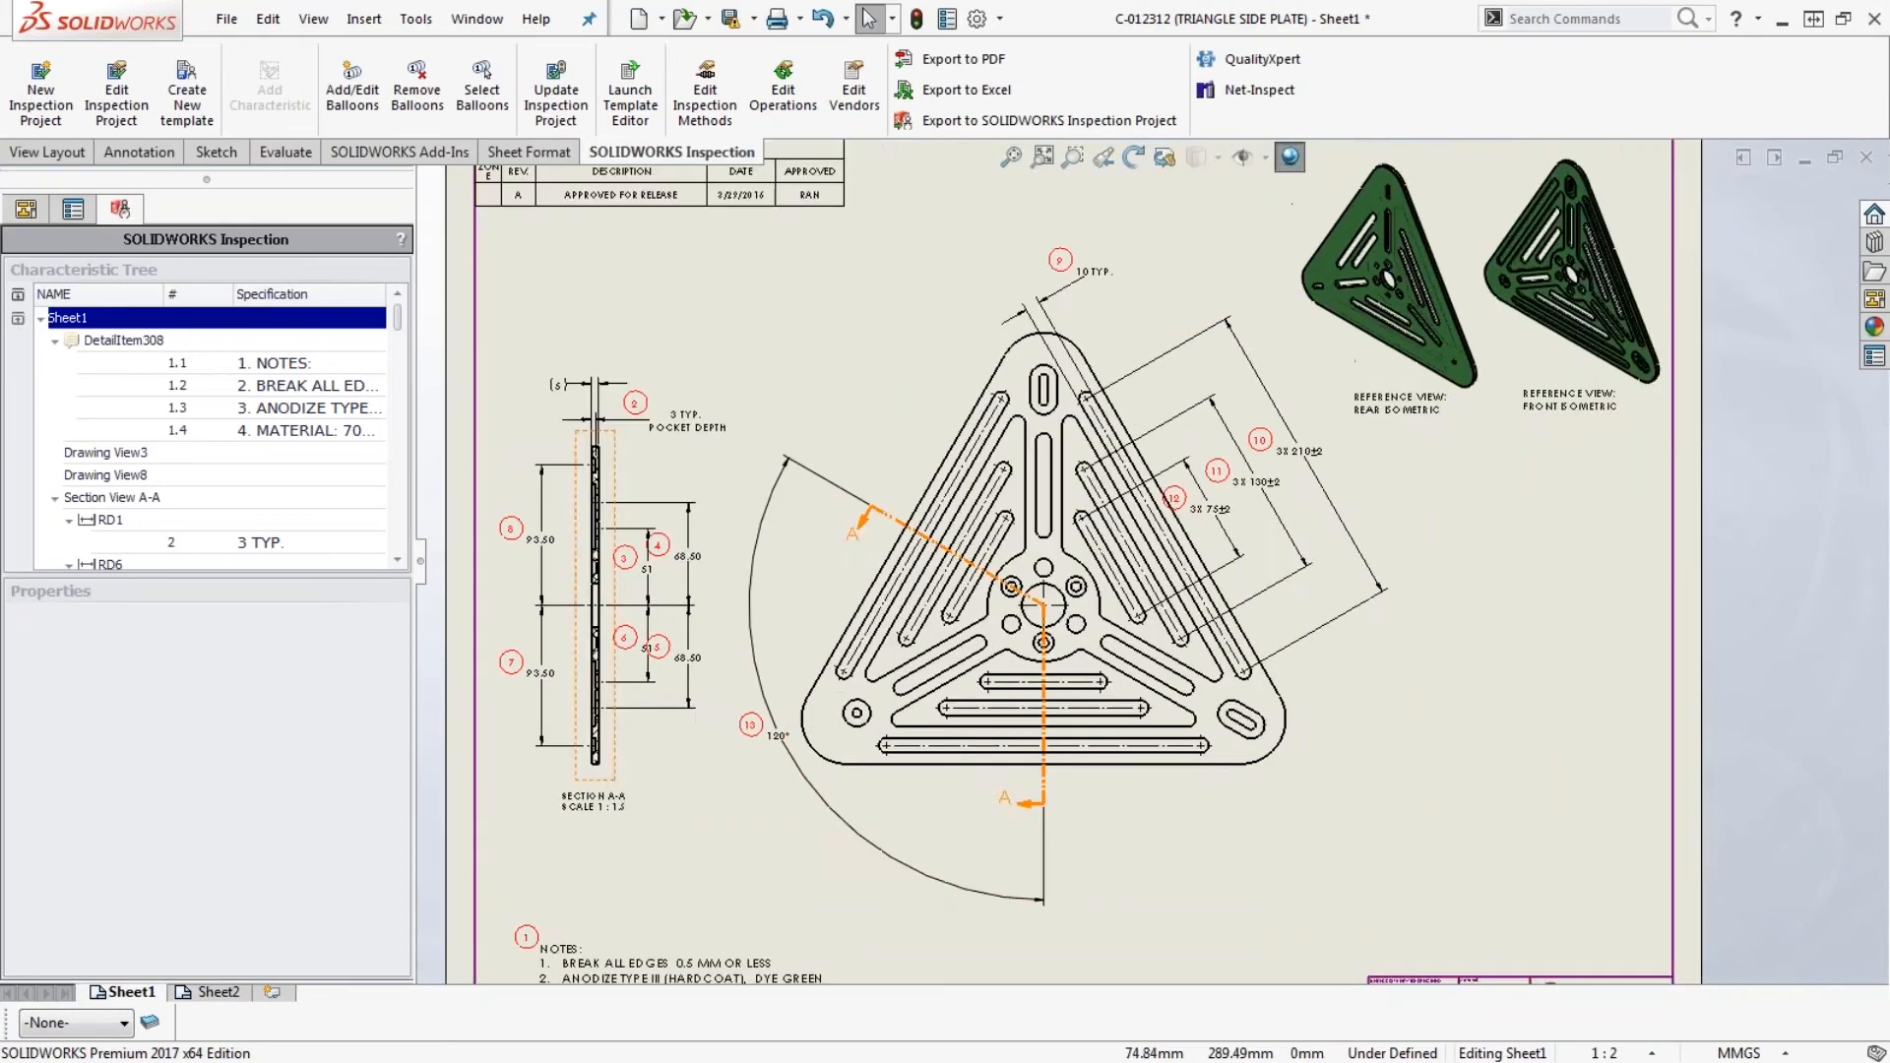
scroll(672, 445, down, 1)
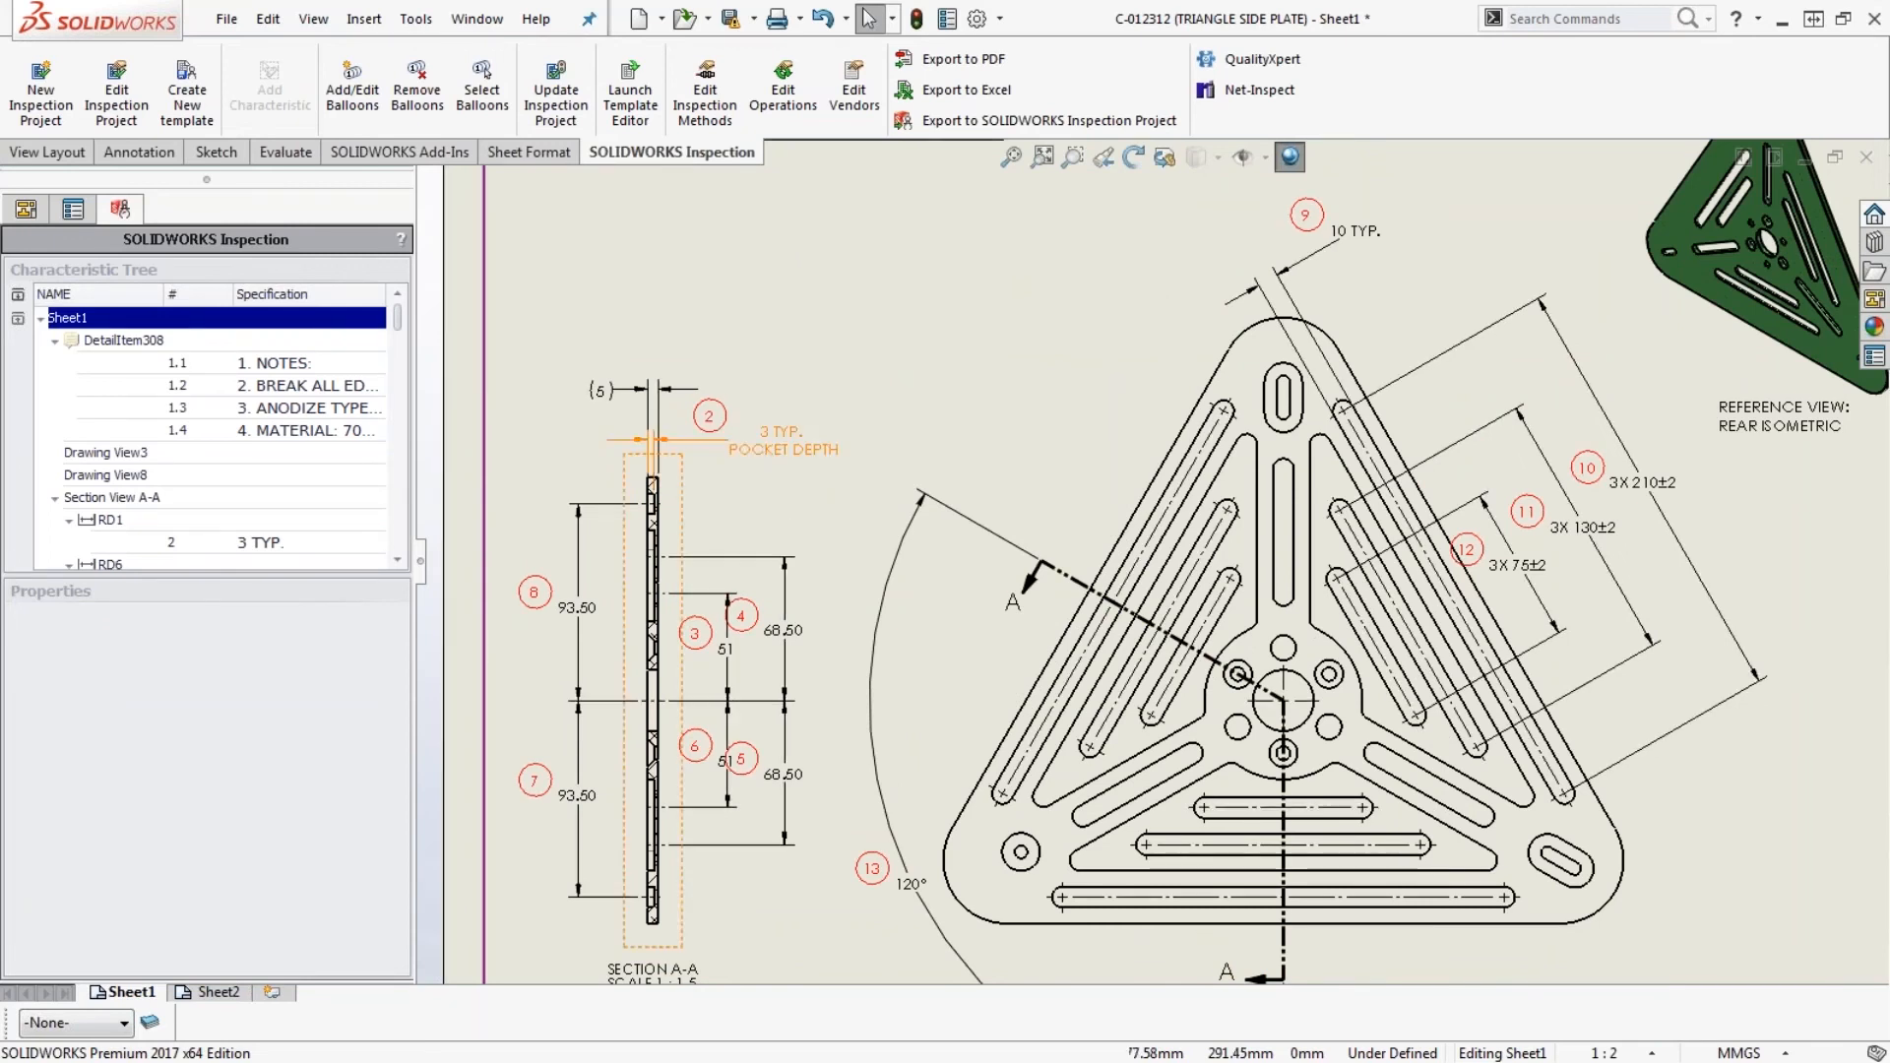
scroll(689, 424, down, 3)
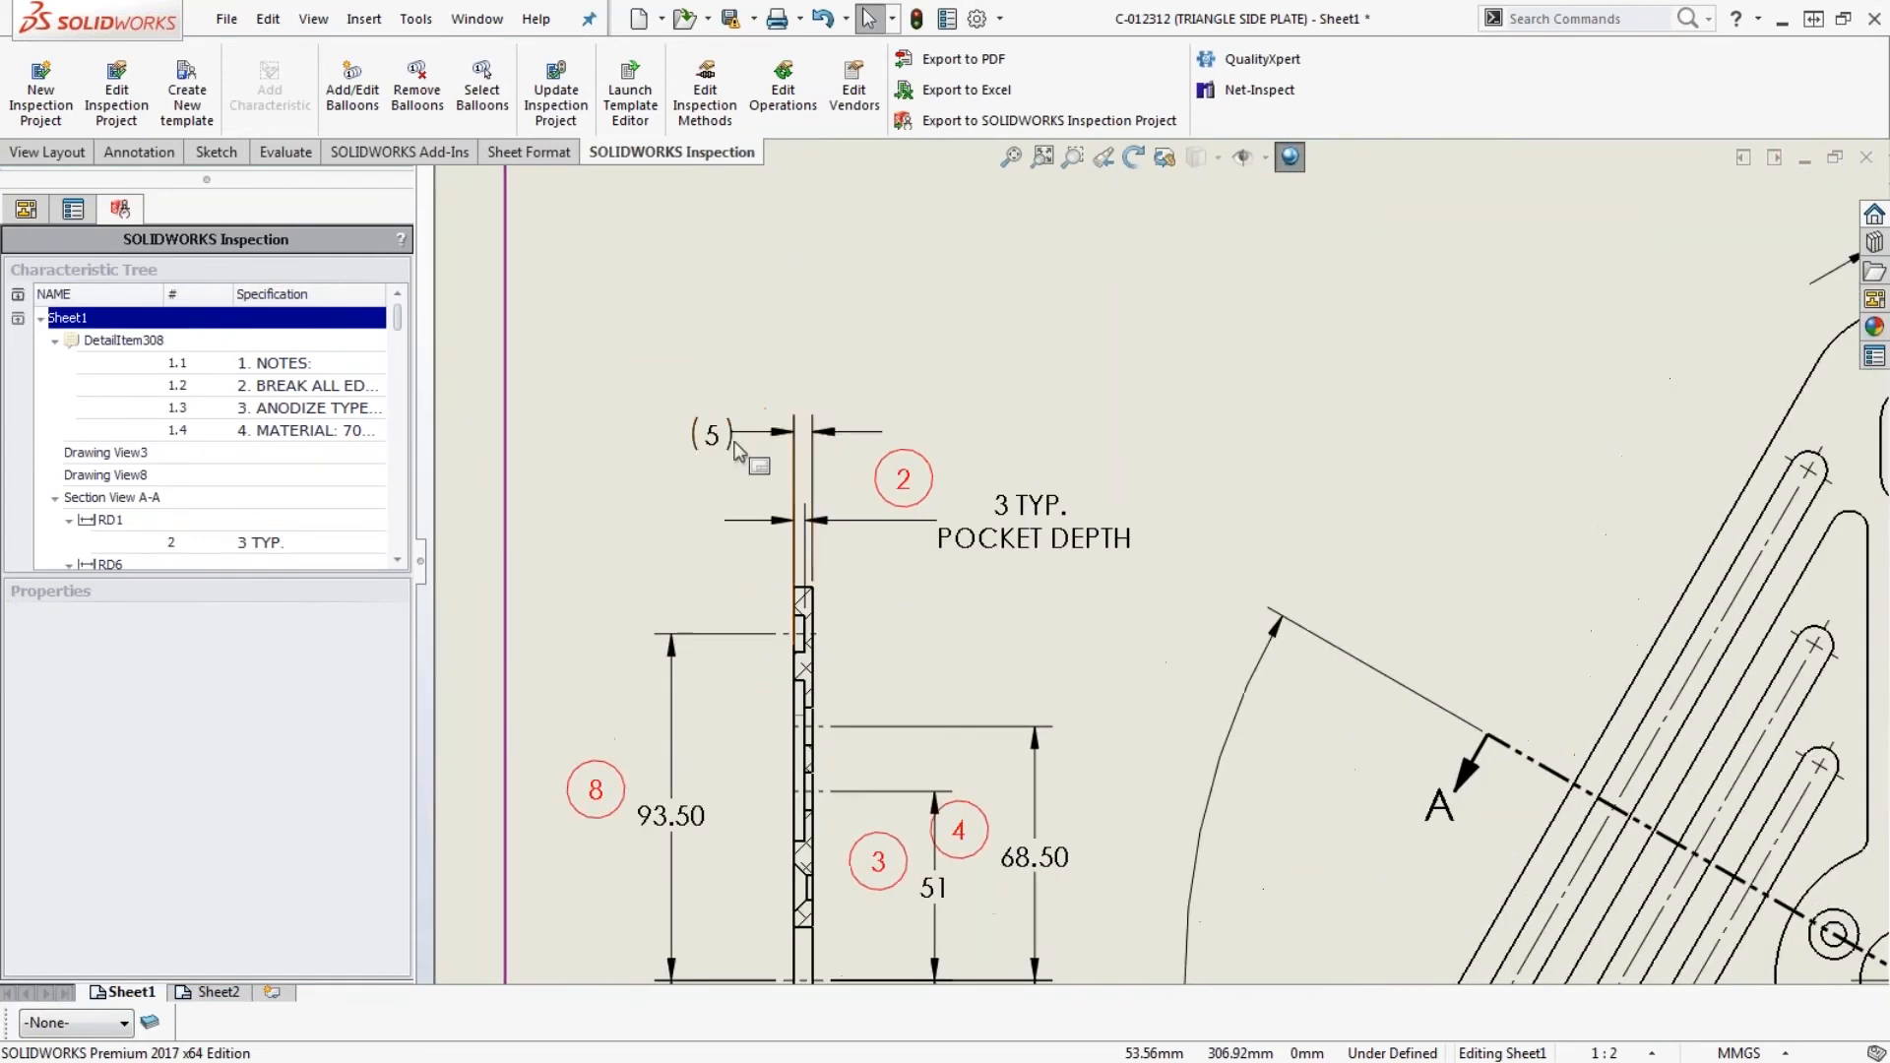
click(726, 440)
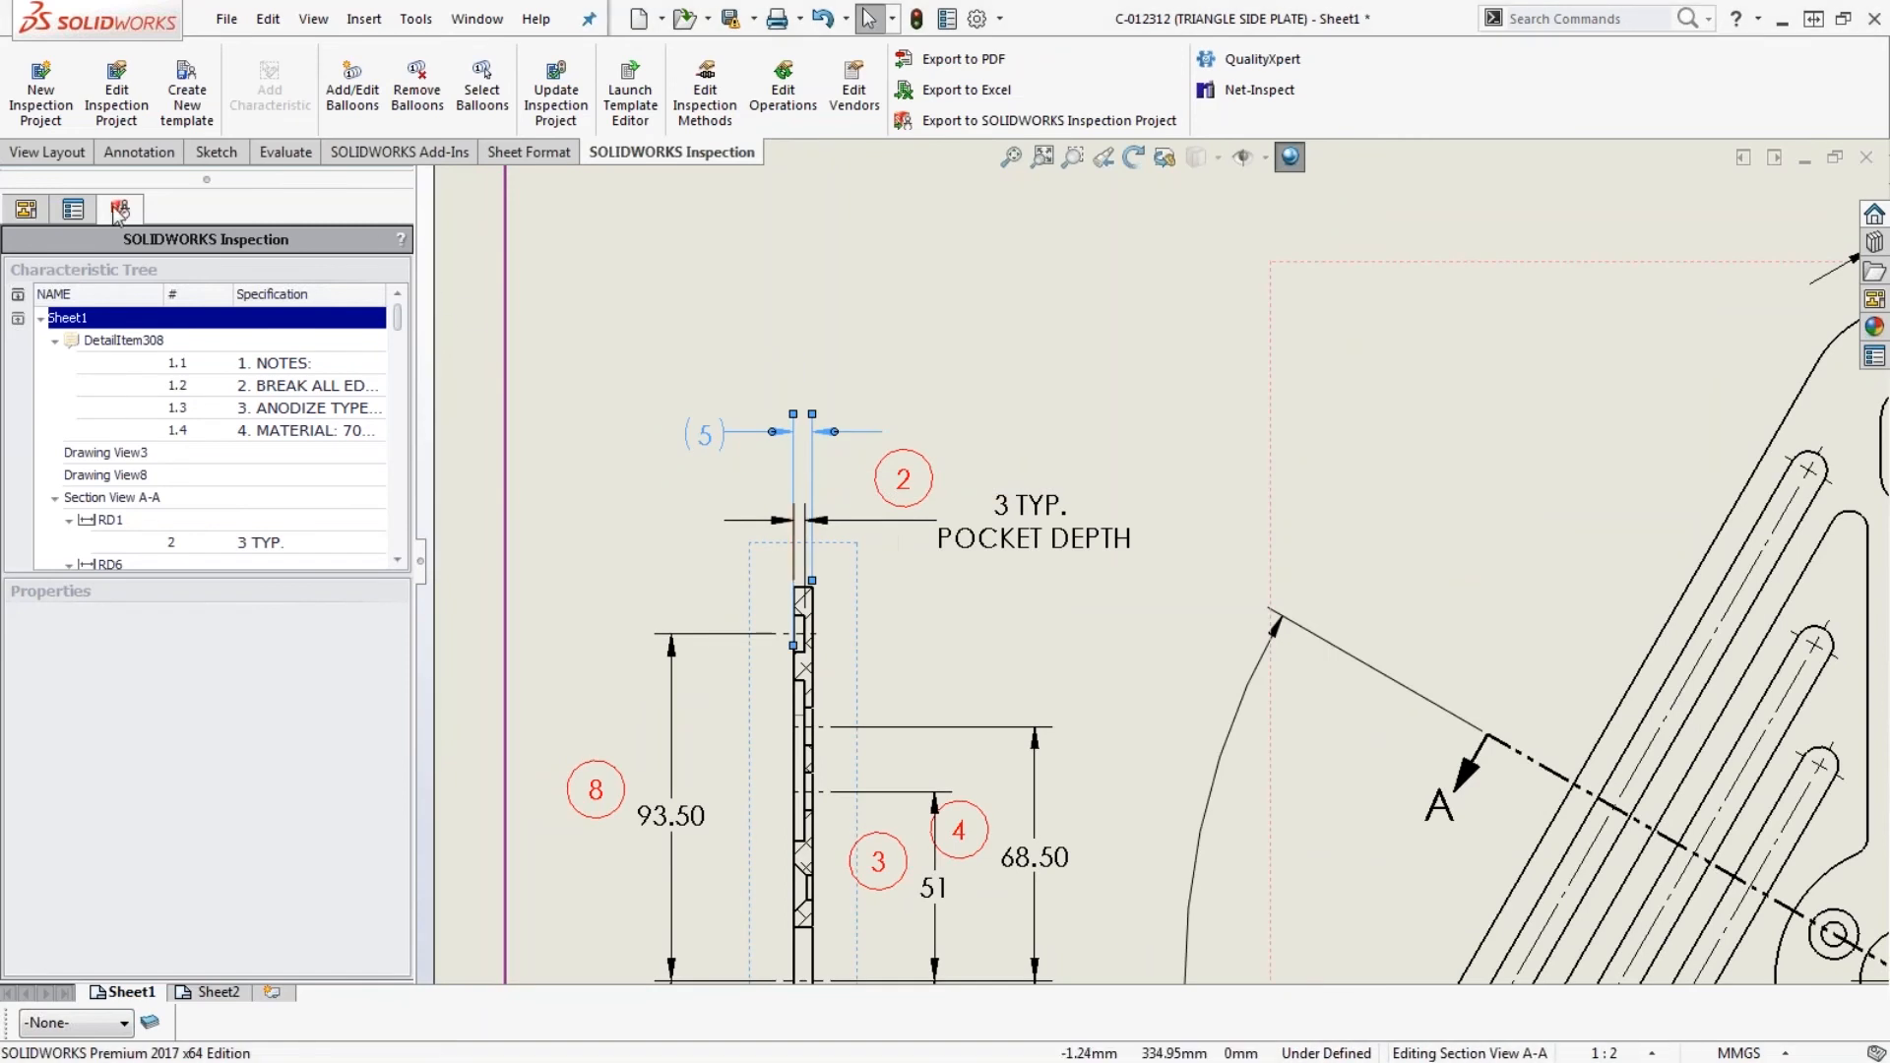
click(73, 209)
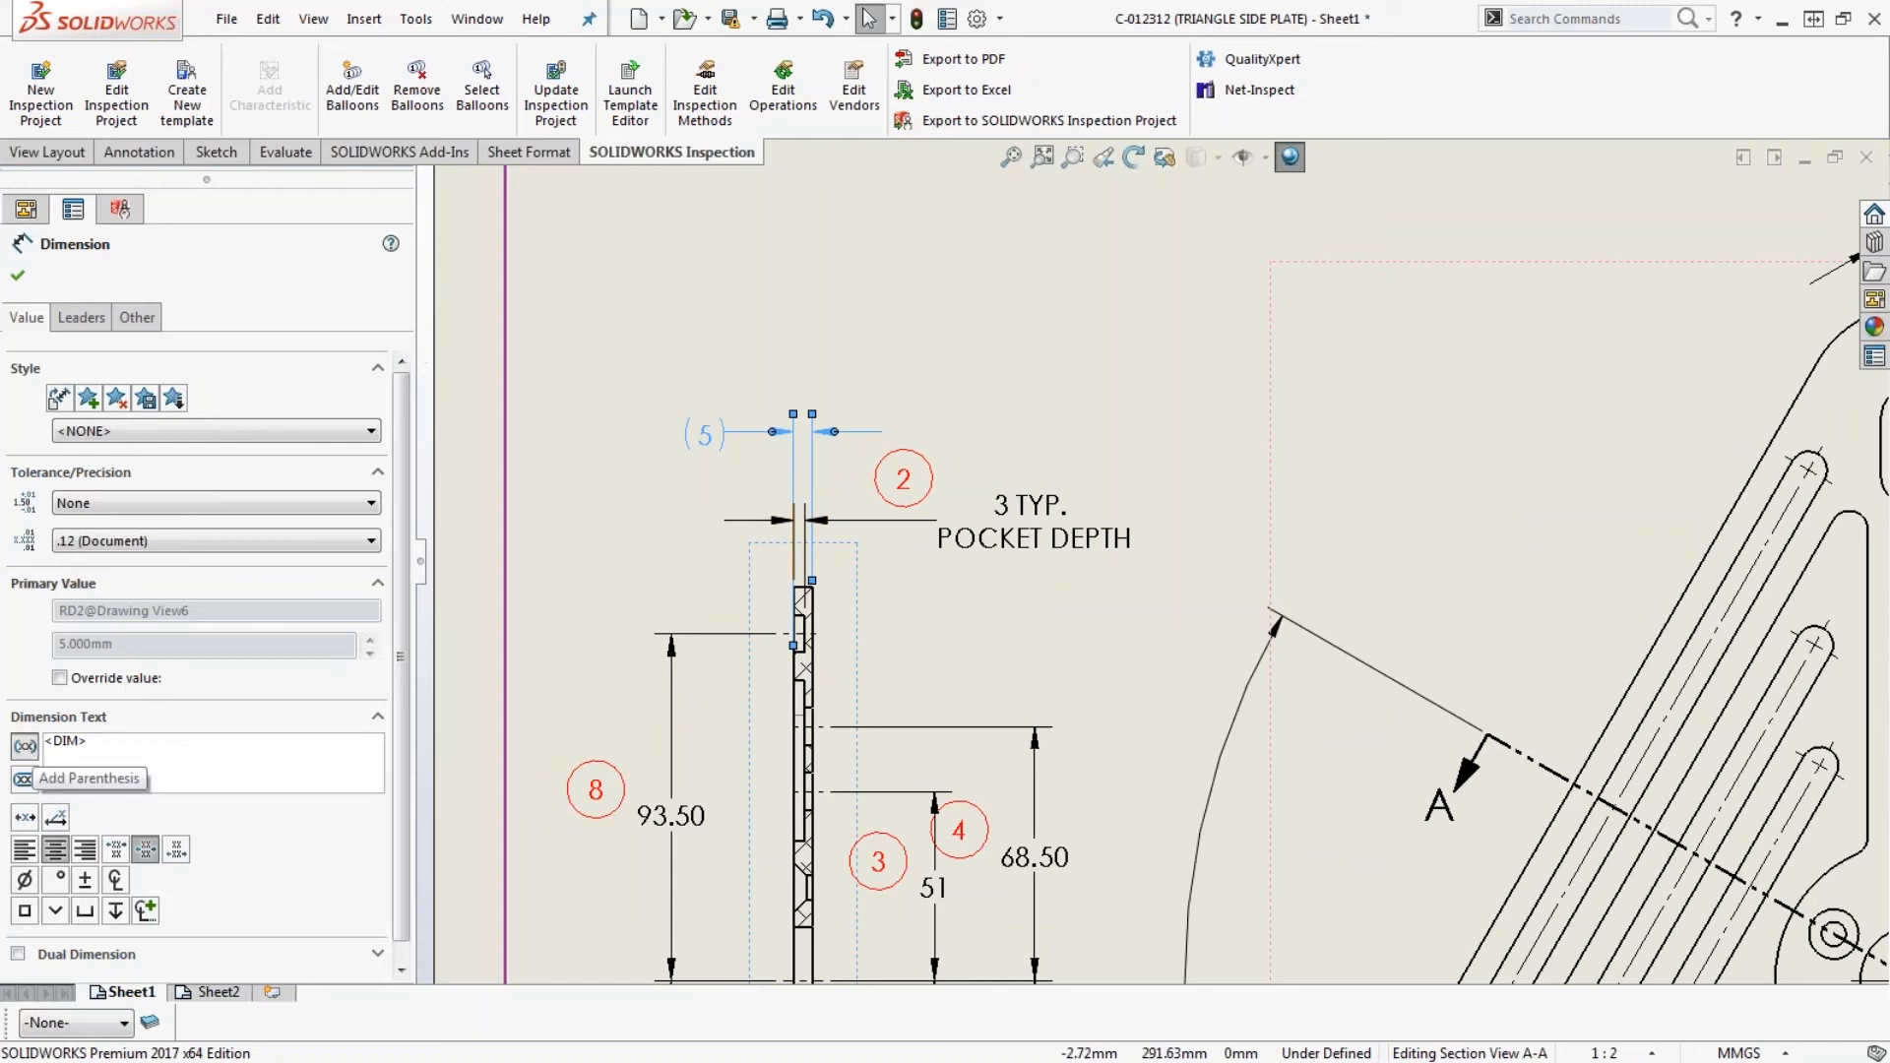
click(25, 748)
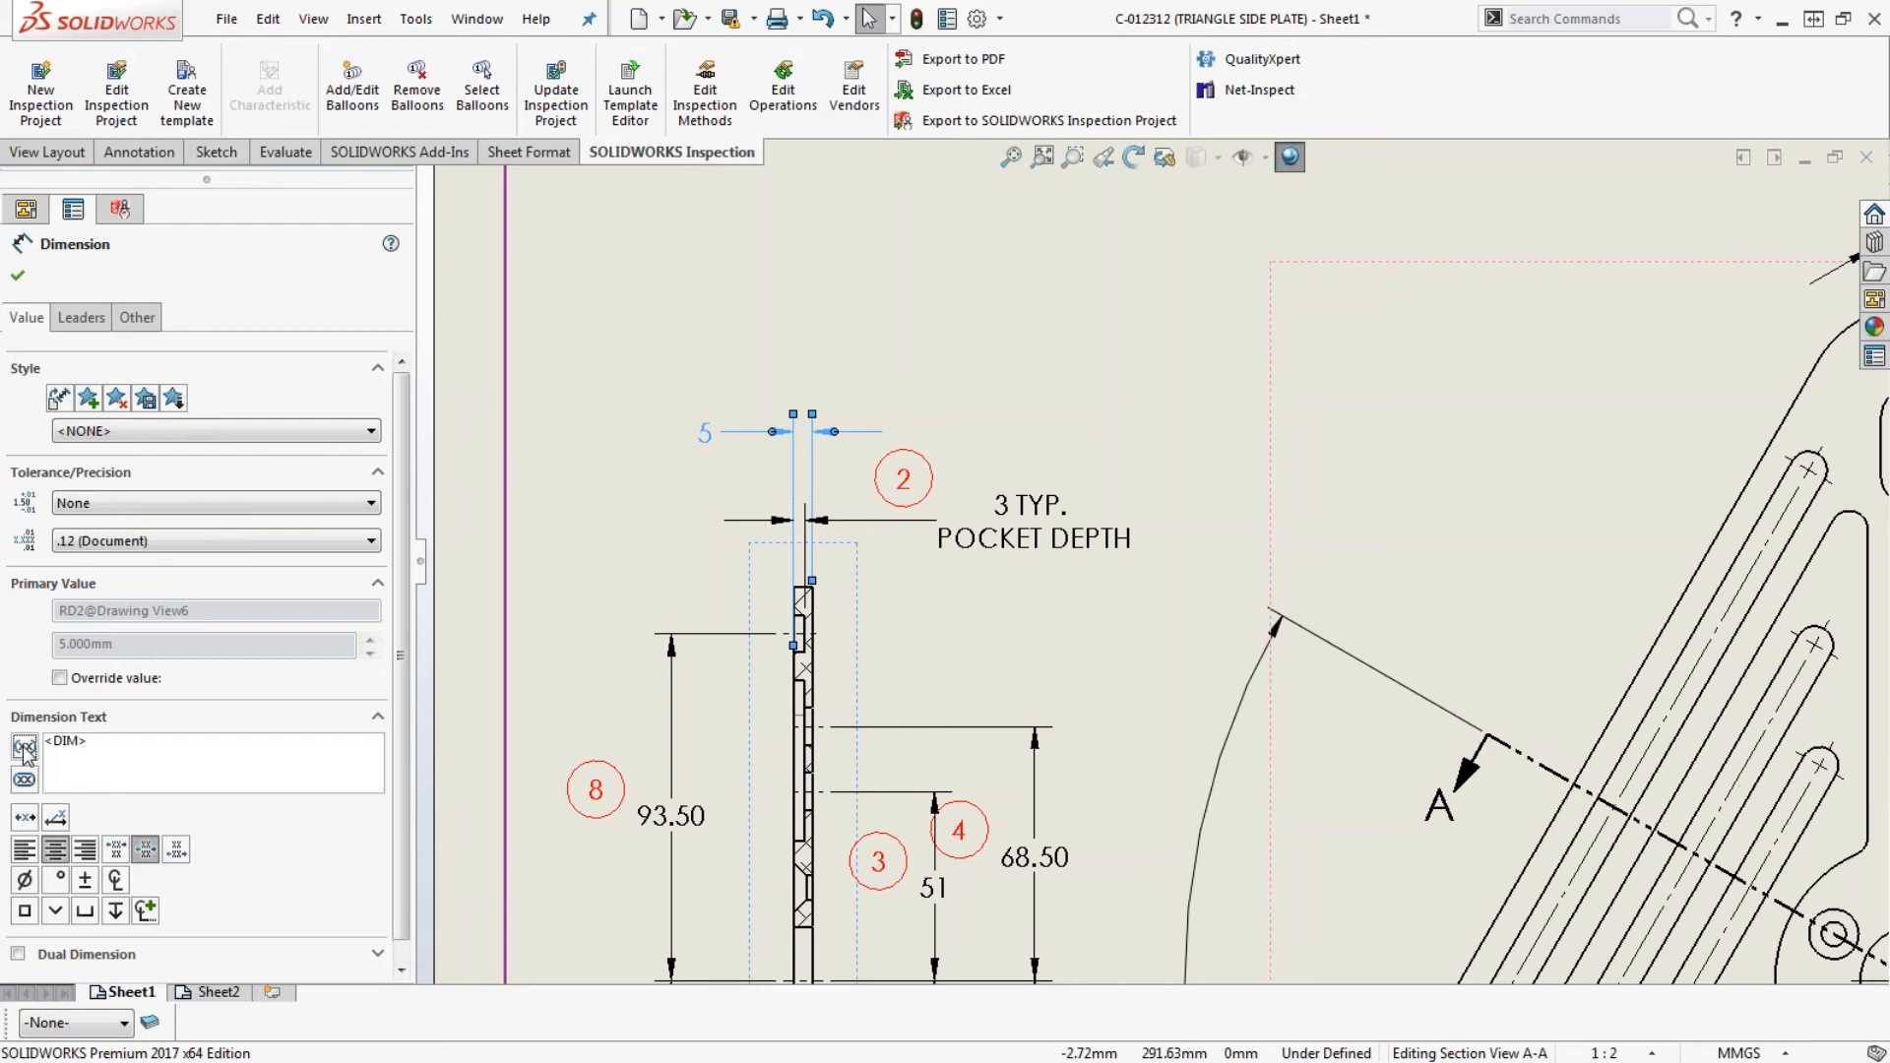
click(606, 533)
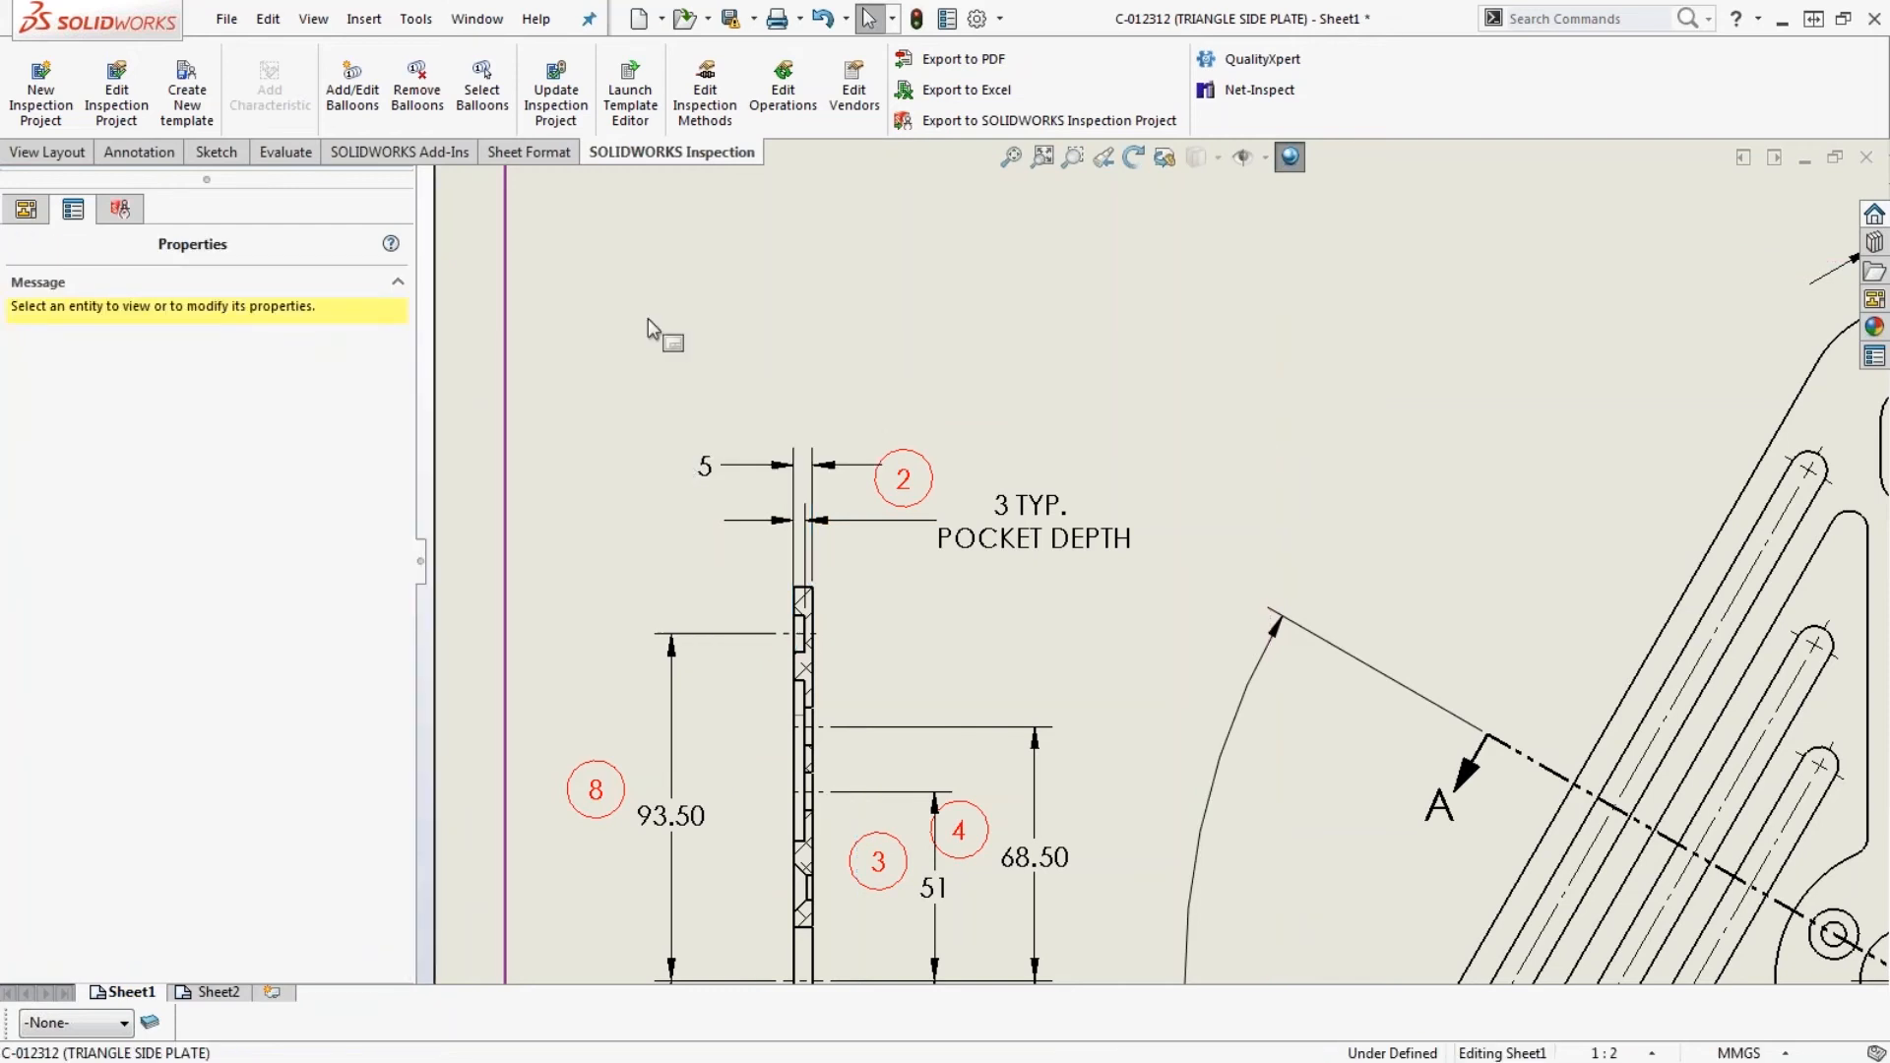
- Accept the existing ballooning settings and reapply the inspection project settings to extract the changed 5 mm thickness dimension
key(f)
middle_drag(1433, 852, 1336, 752)
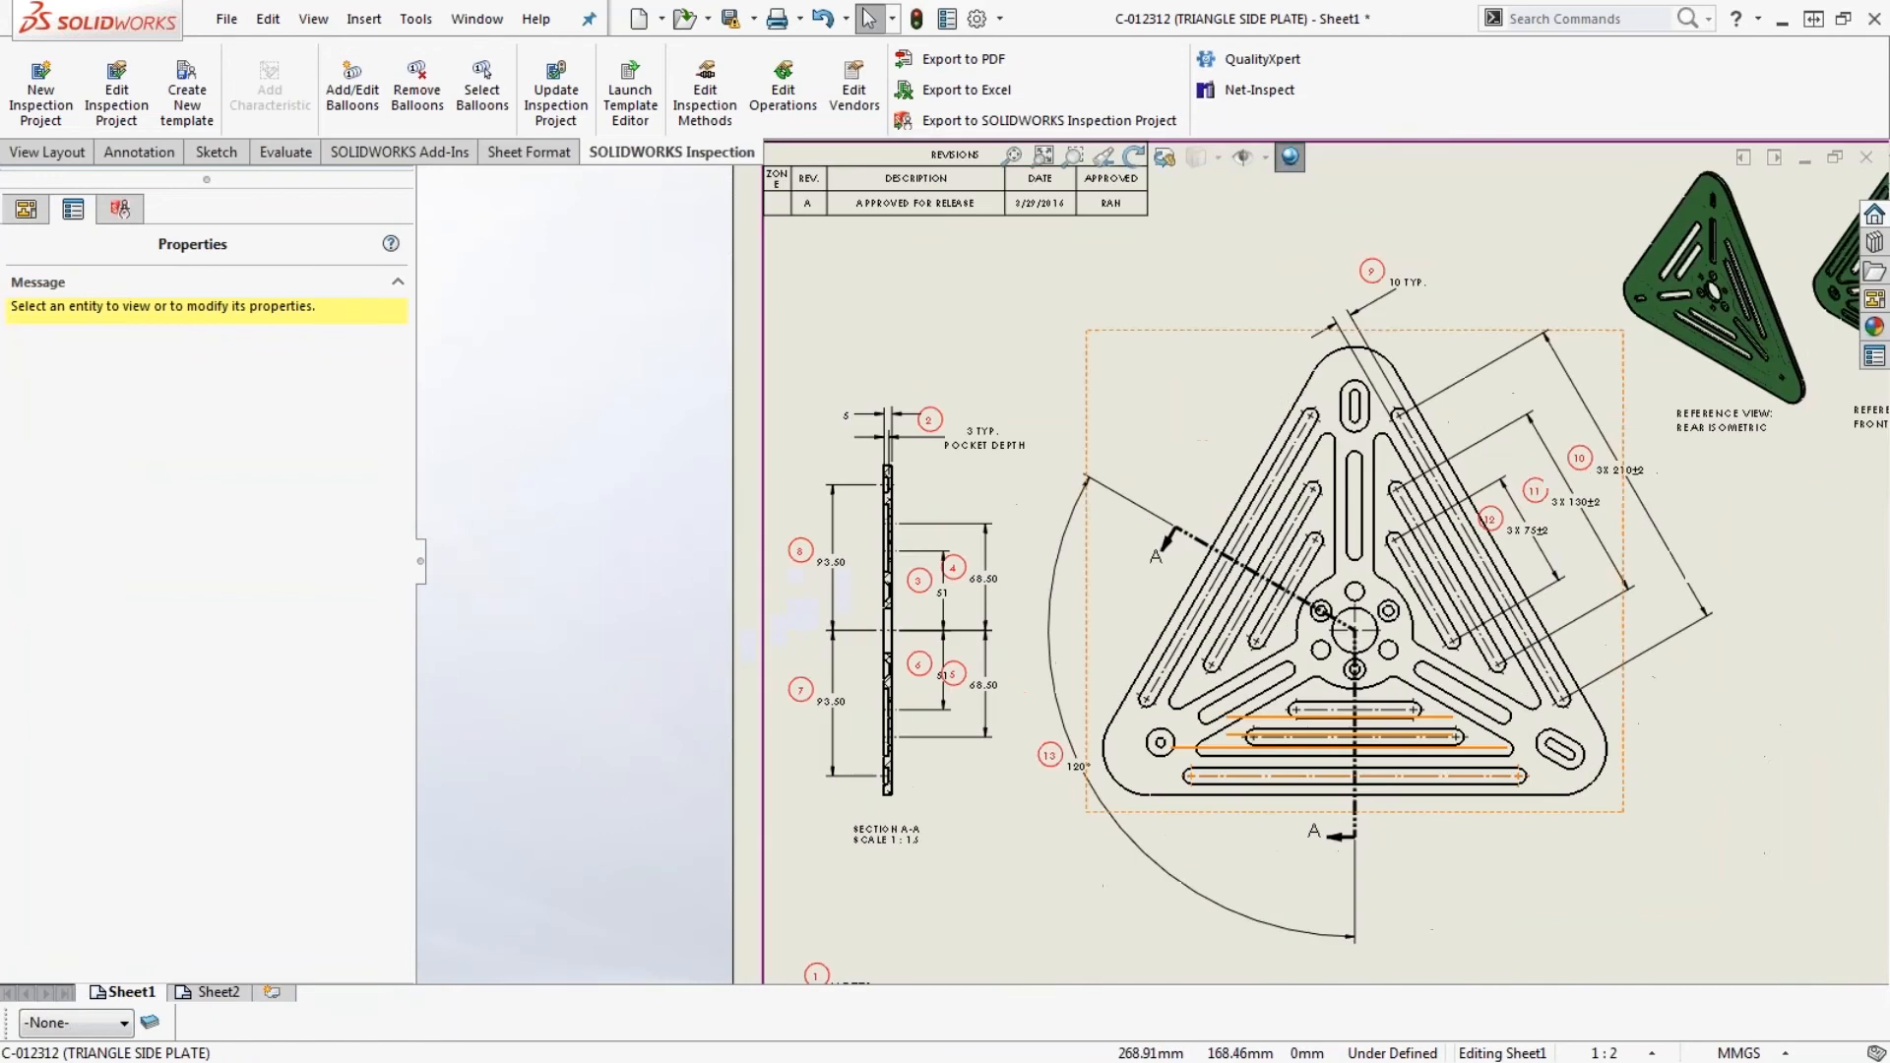
scroll(1363, 743, down, 2)
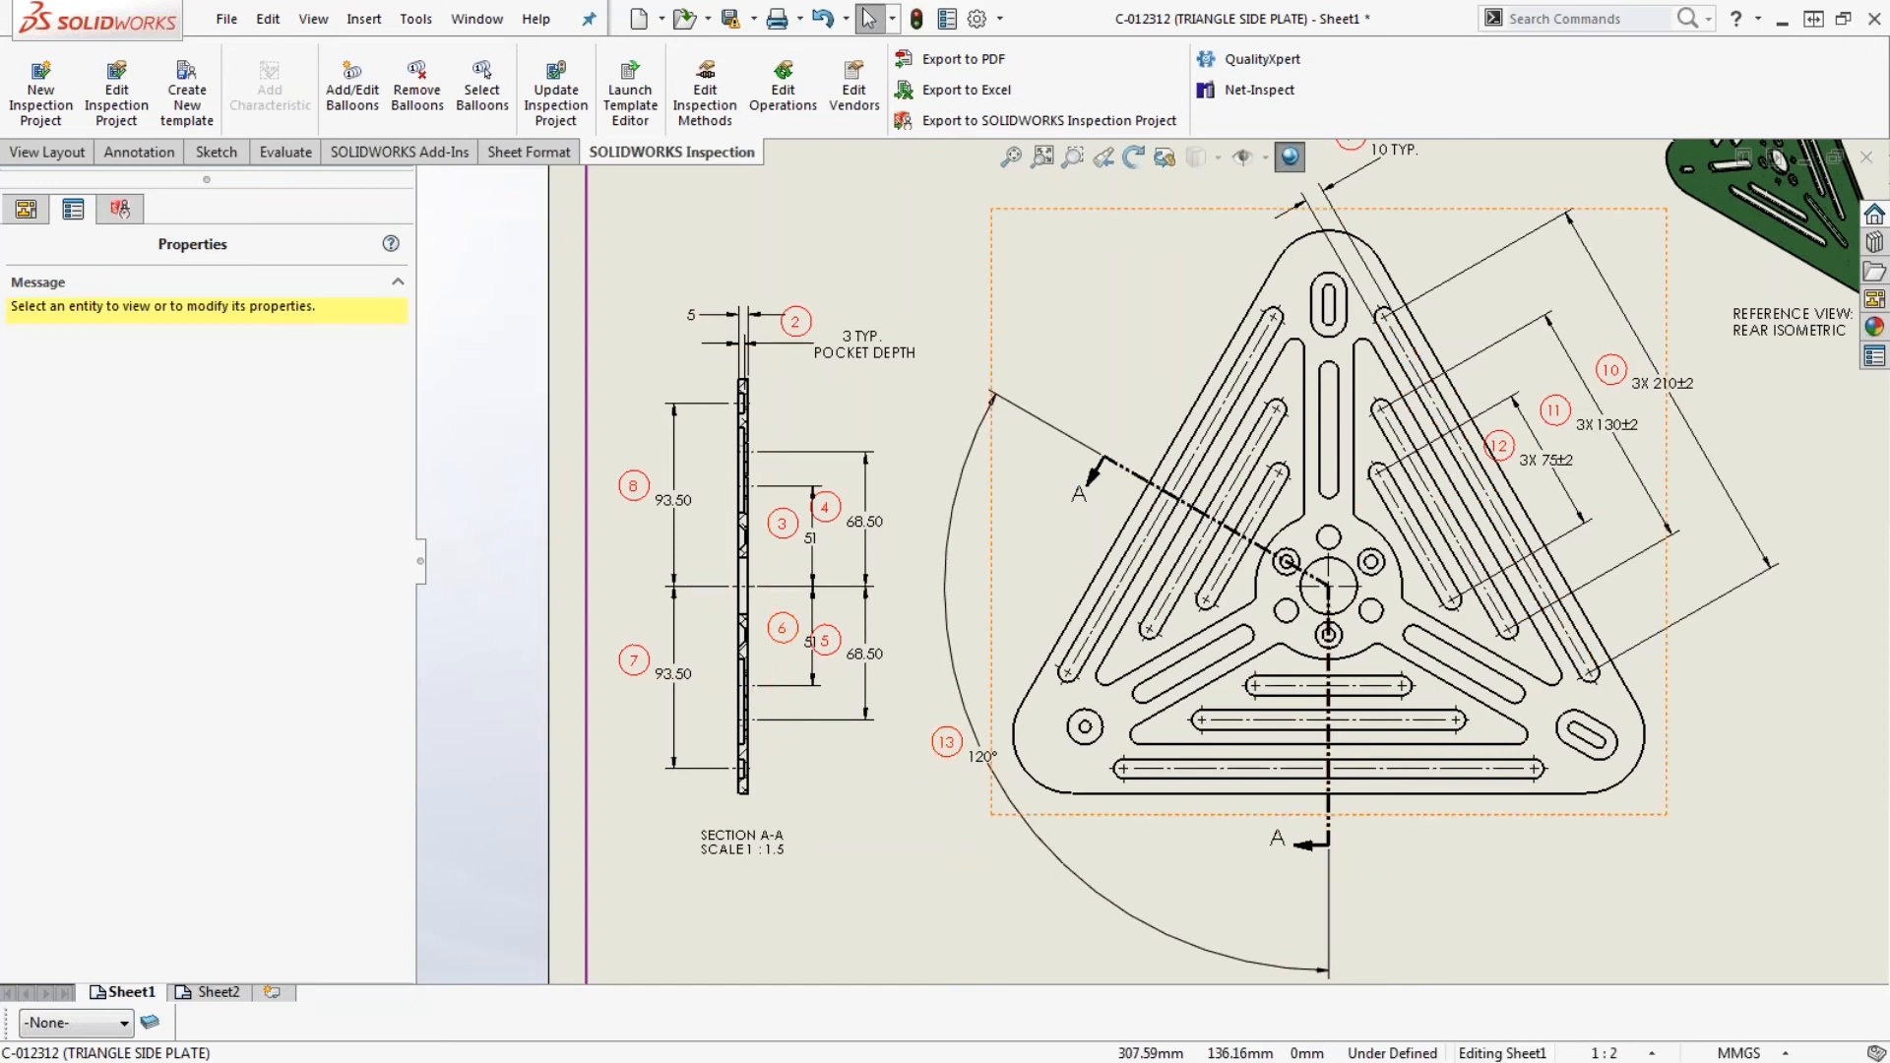
scroll(1156, 563, up, 1)
scroll(1151, 579, up, 1)
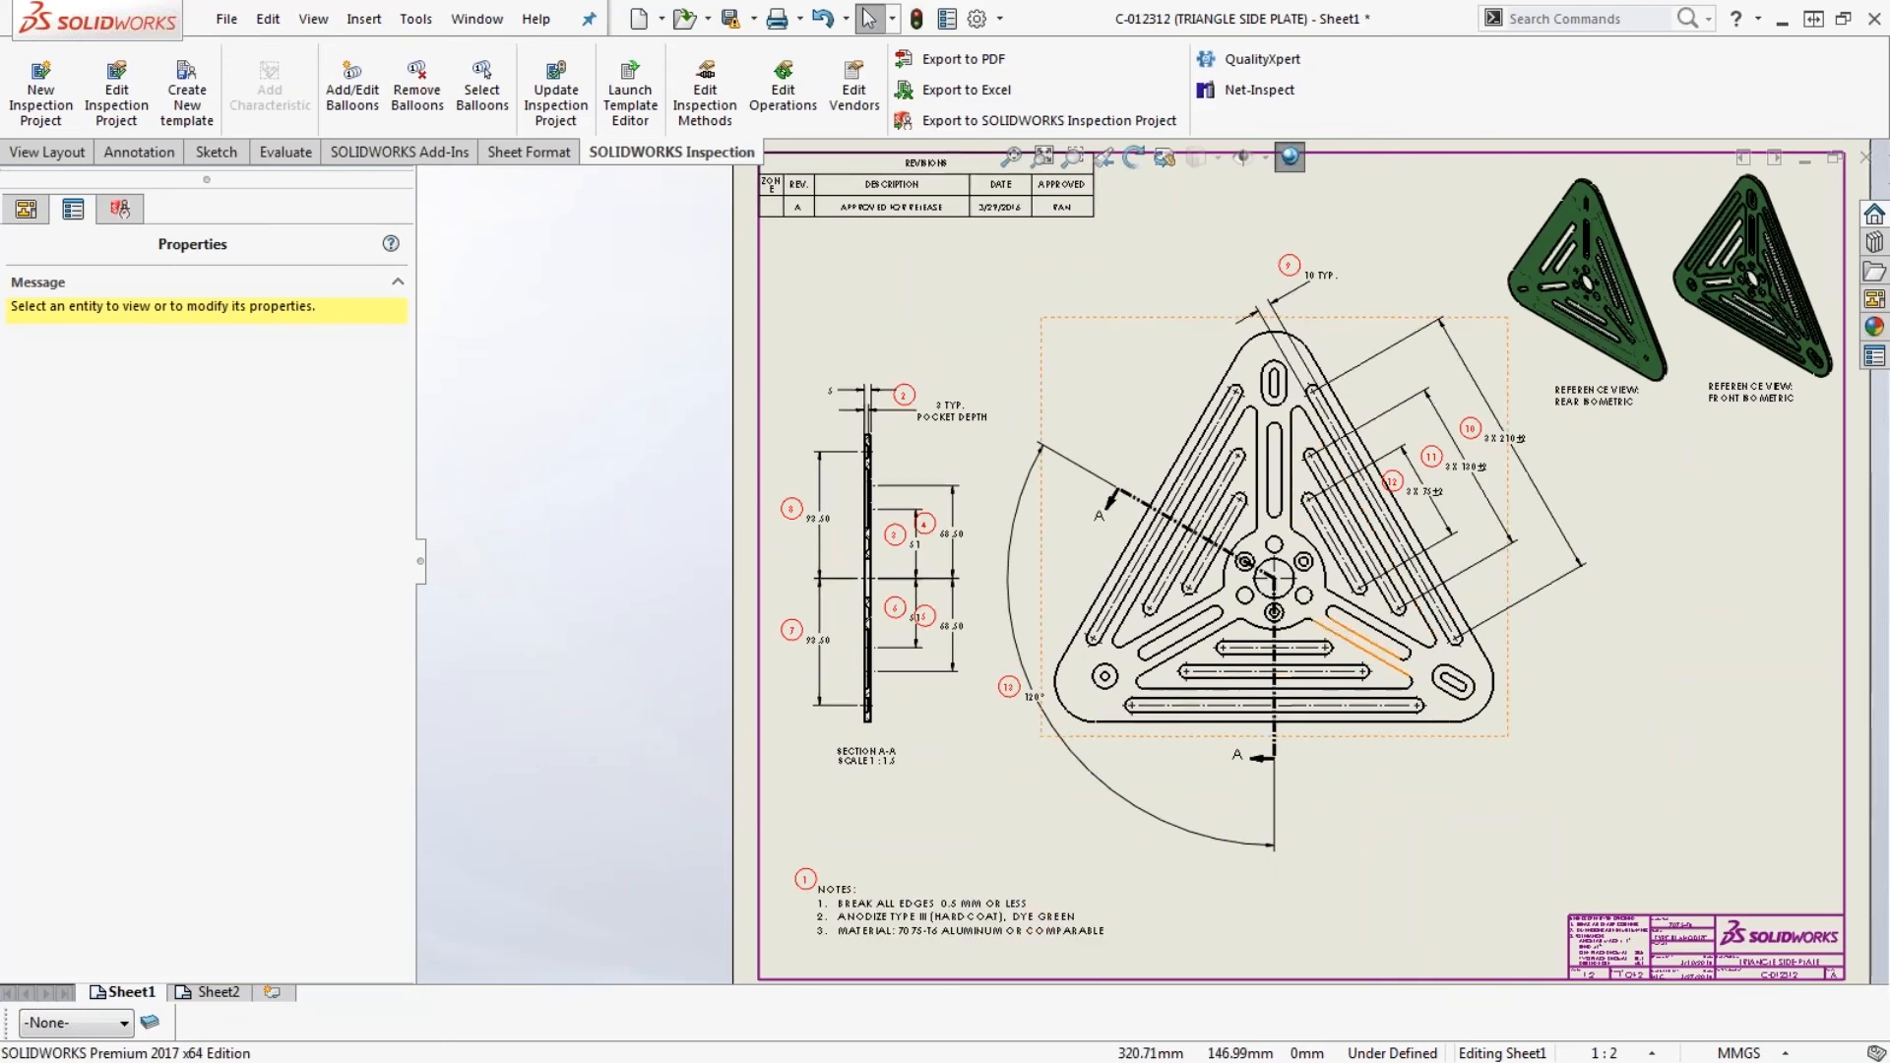
scroll(1225, 473, down, 2)
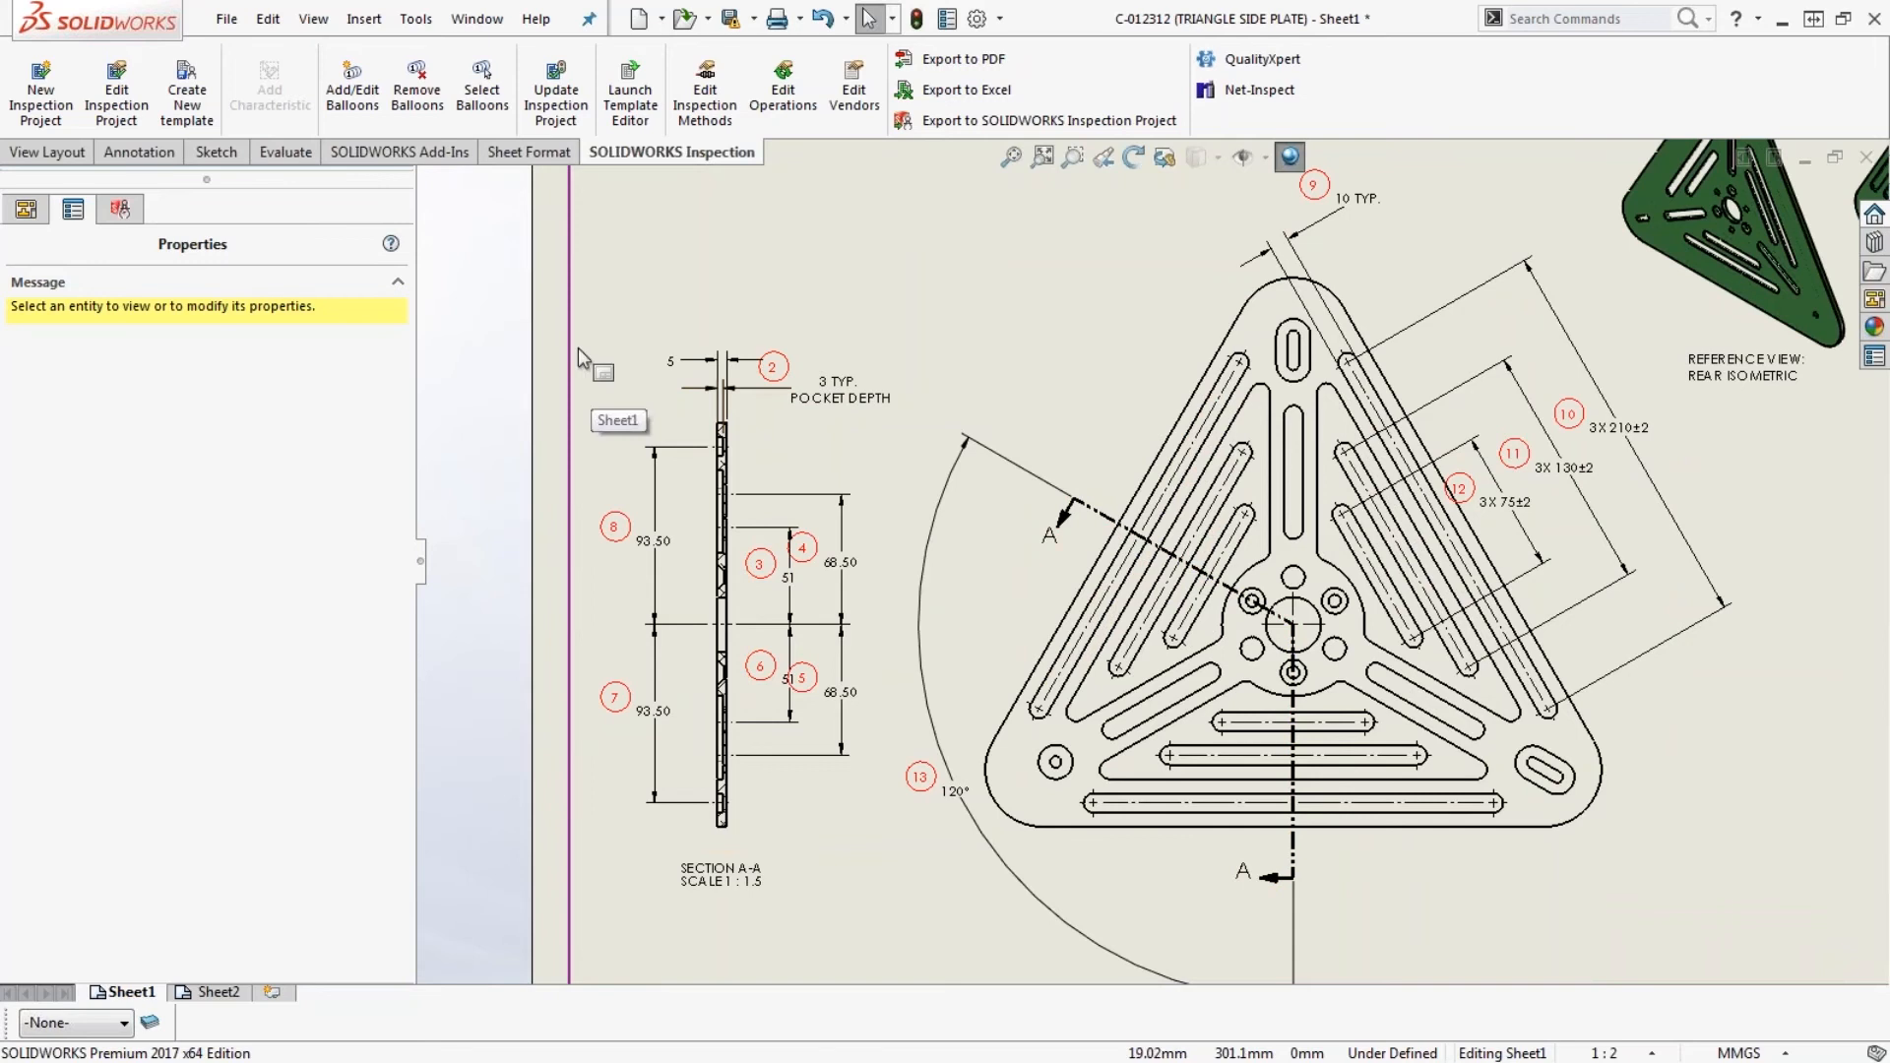
click(352, 90)
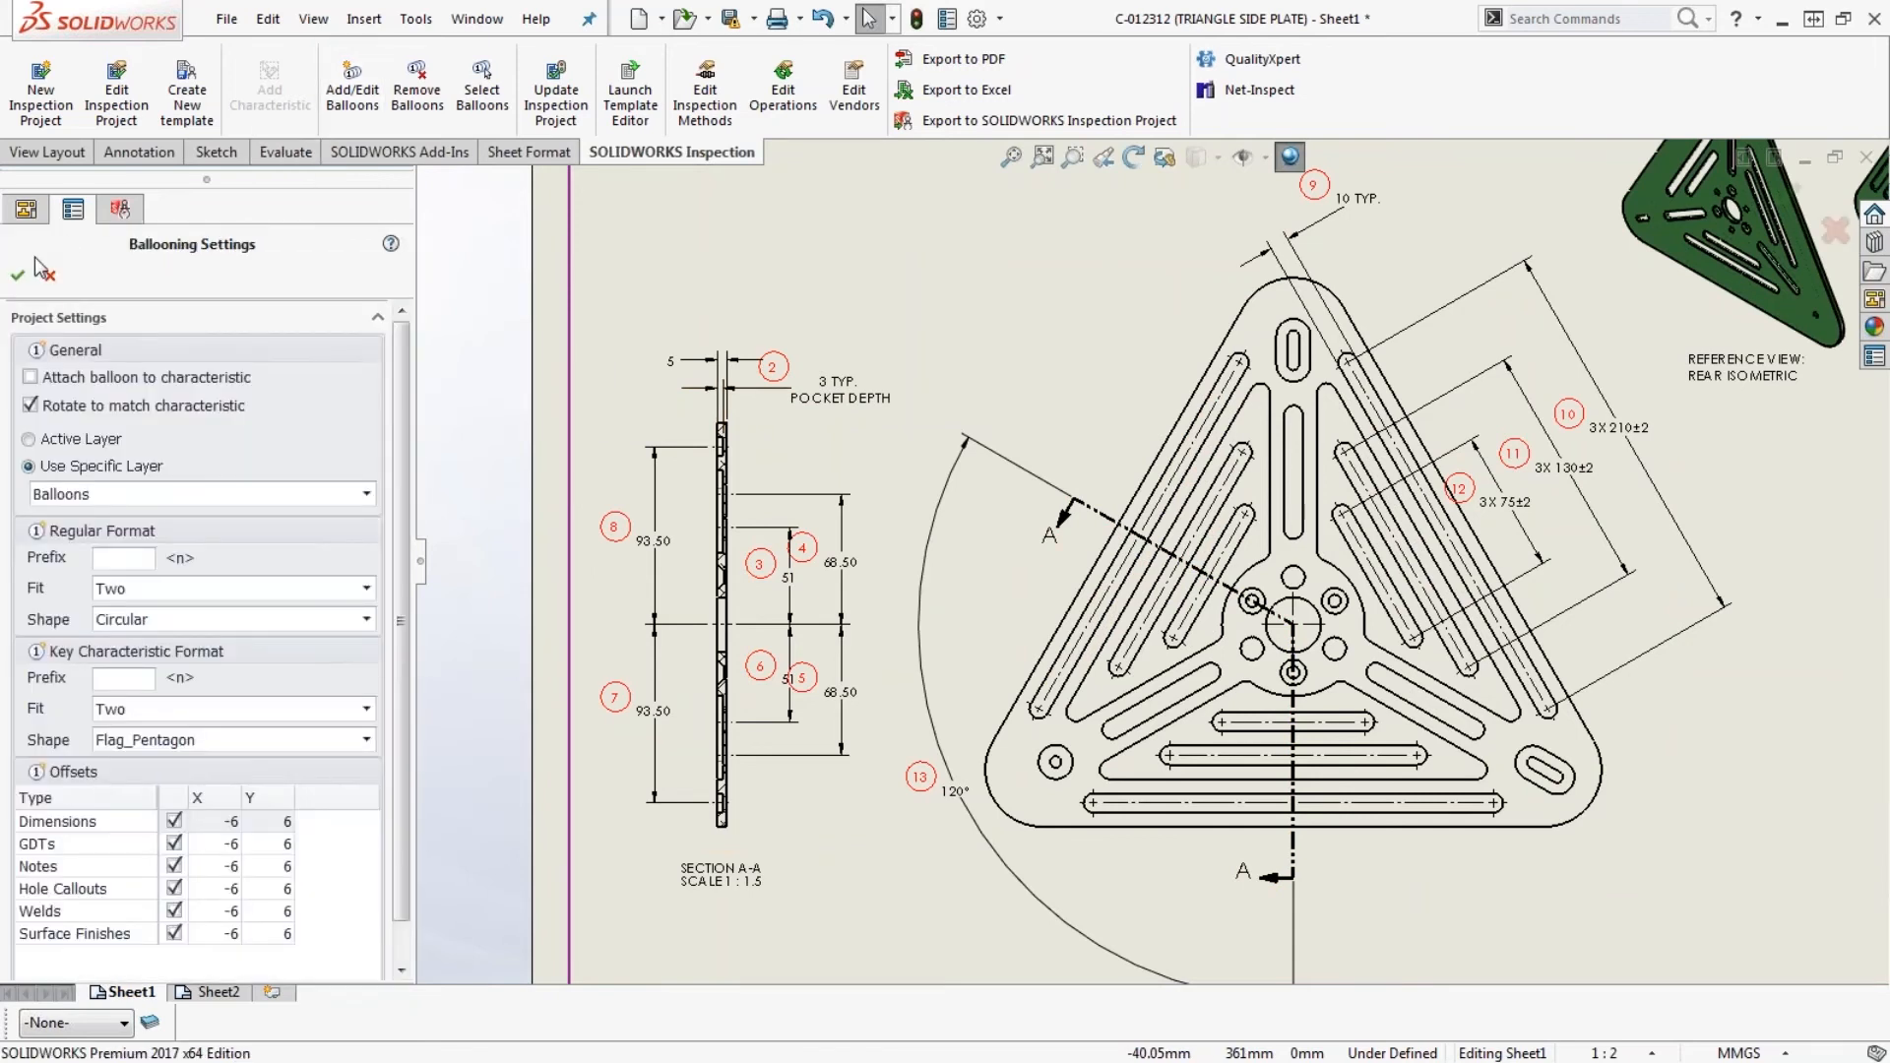
click(18, 277)
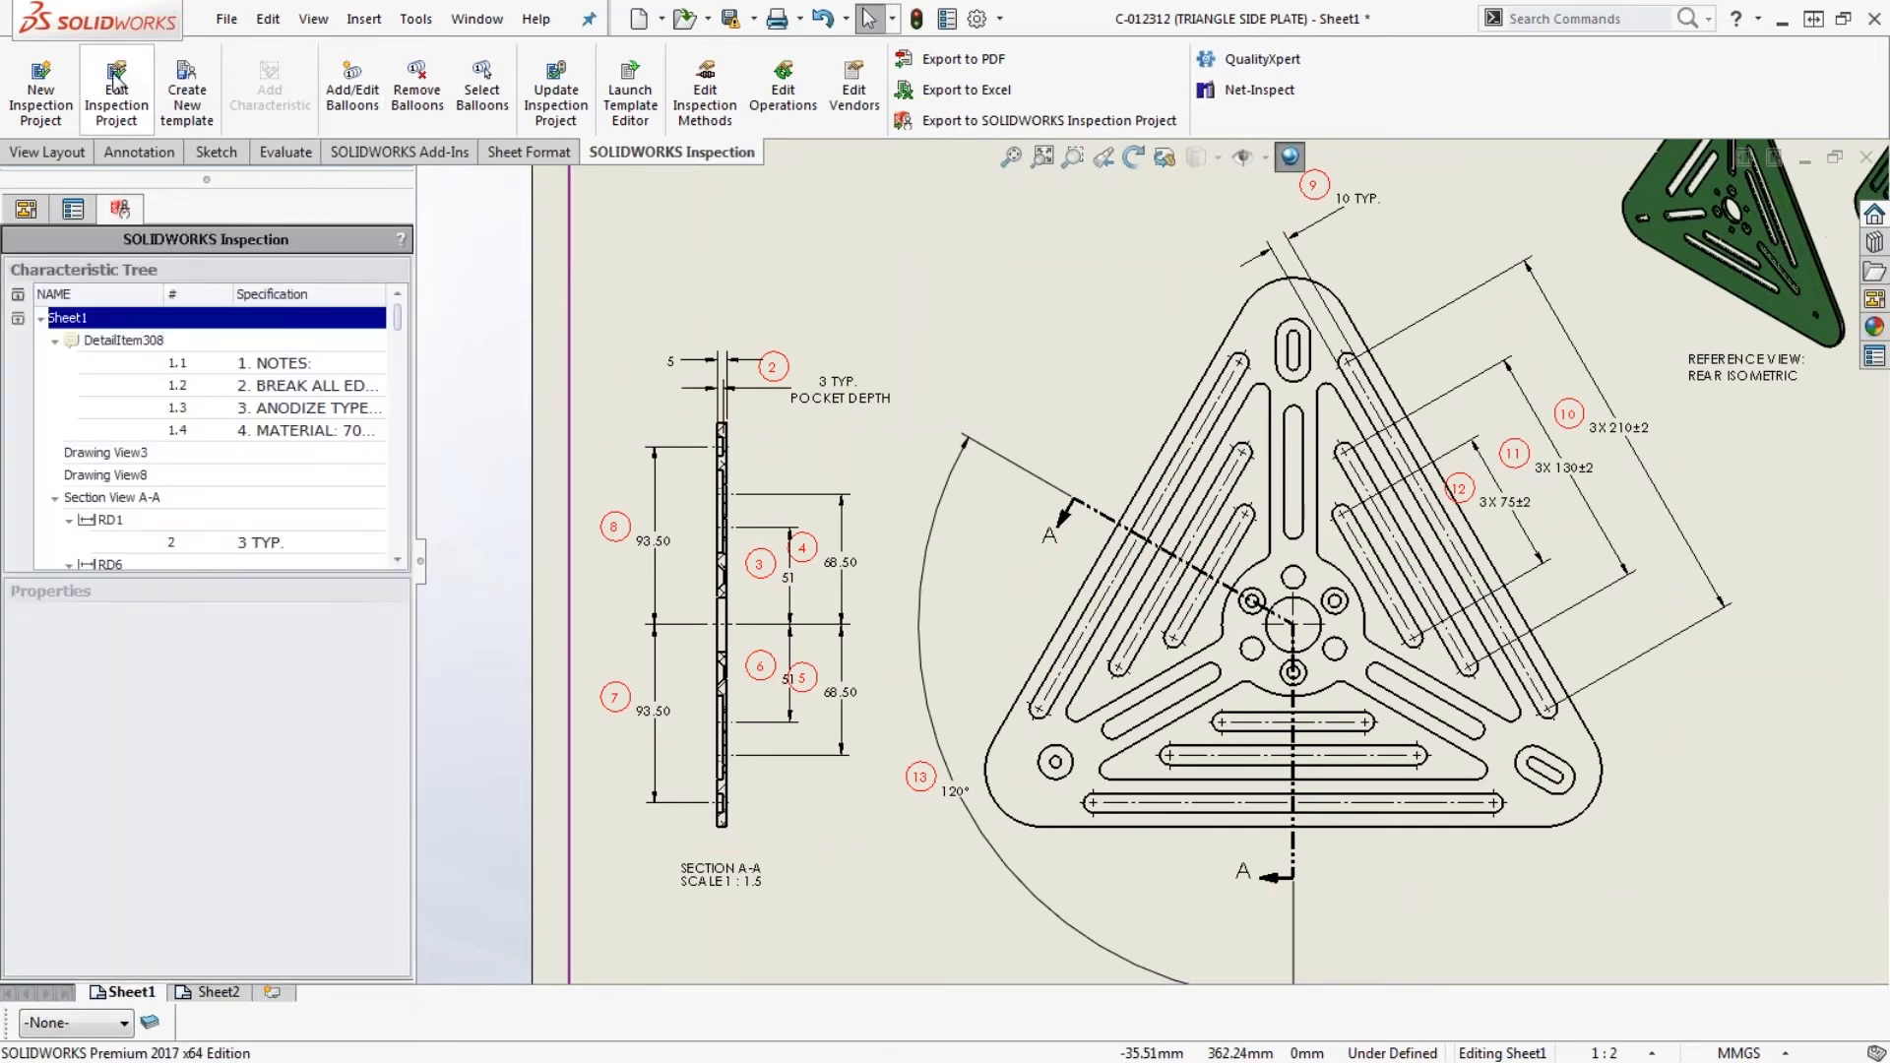
click(128, 97)
click(18, 275)
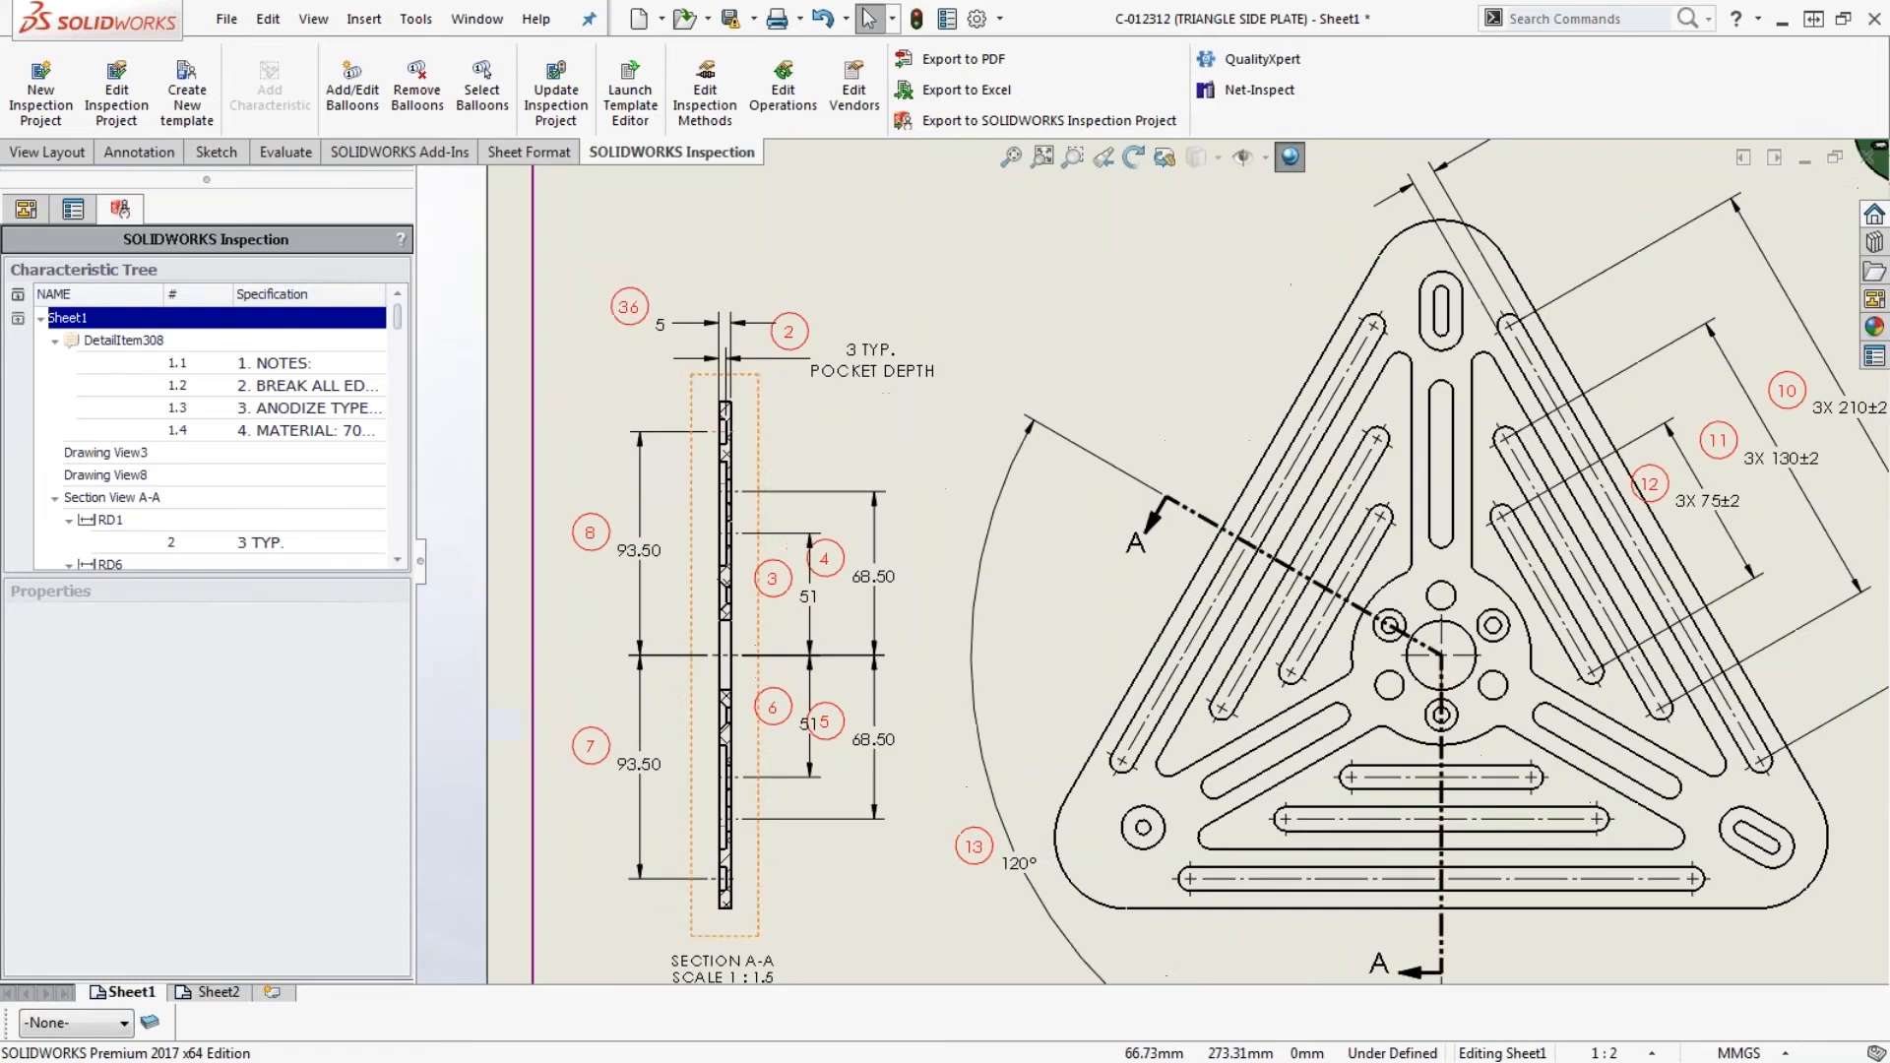
- Review the balloons on Sheet2 and, back on Sheet1, turn off Prevent Automatic Renumbering in the inspection project settings
scroll(712, 502, down, 2)
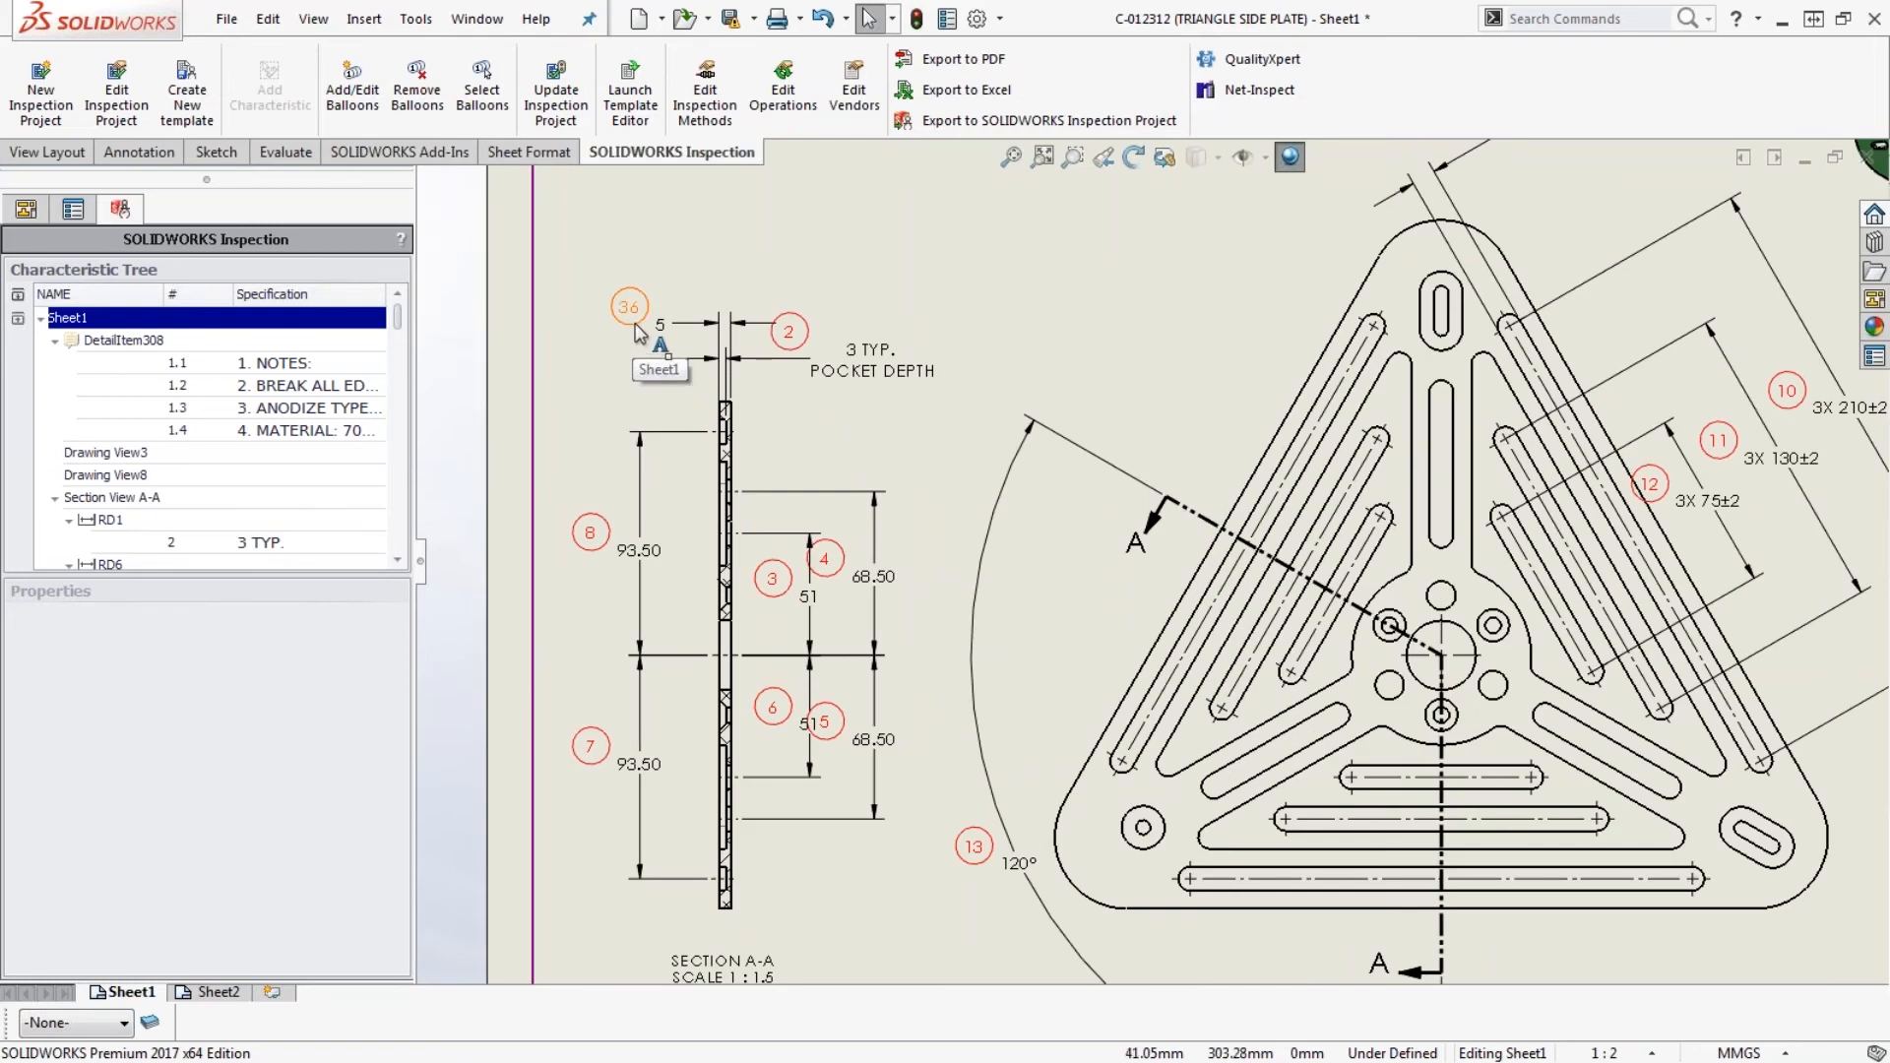
click(217, 992)
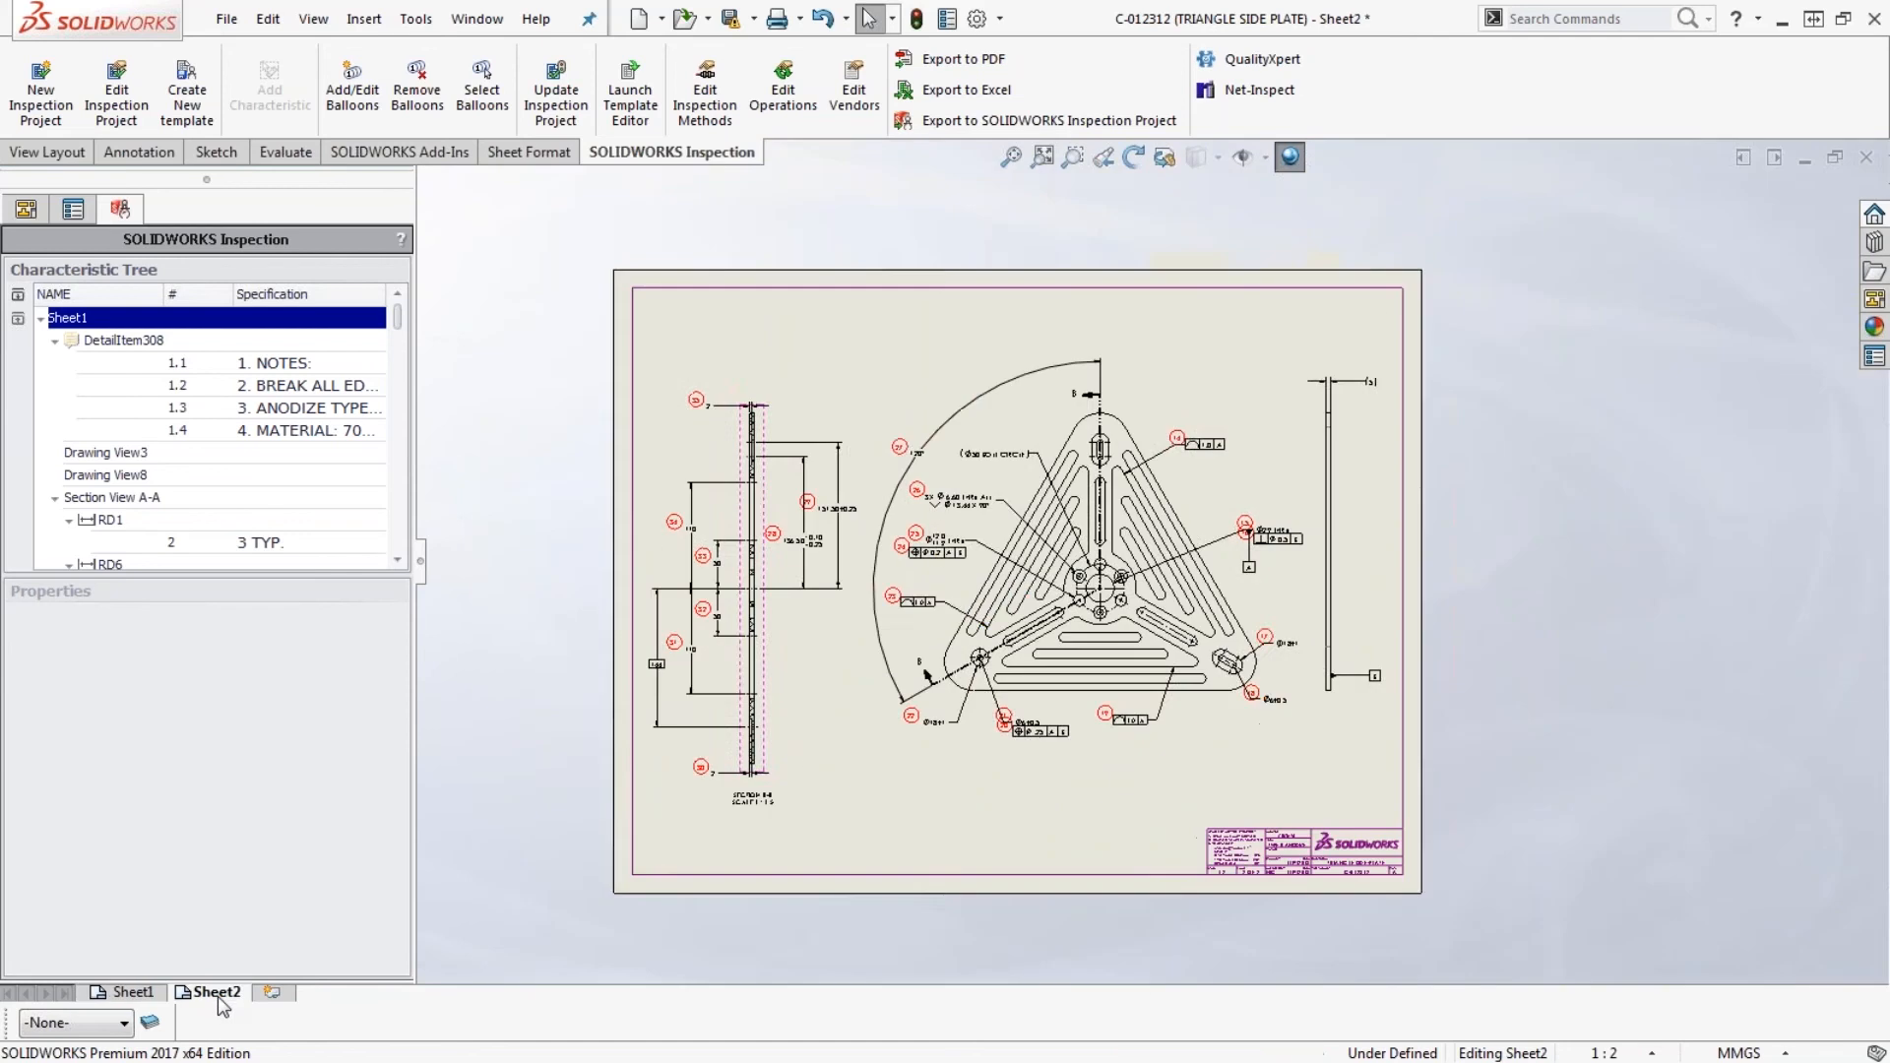
scroll(973, 618, down, 4)
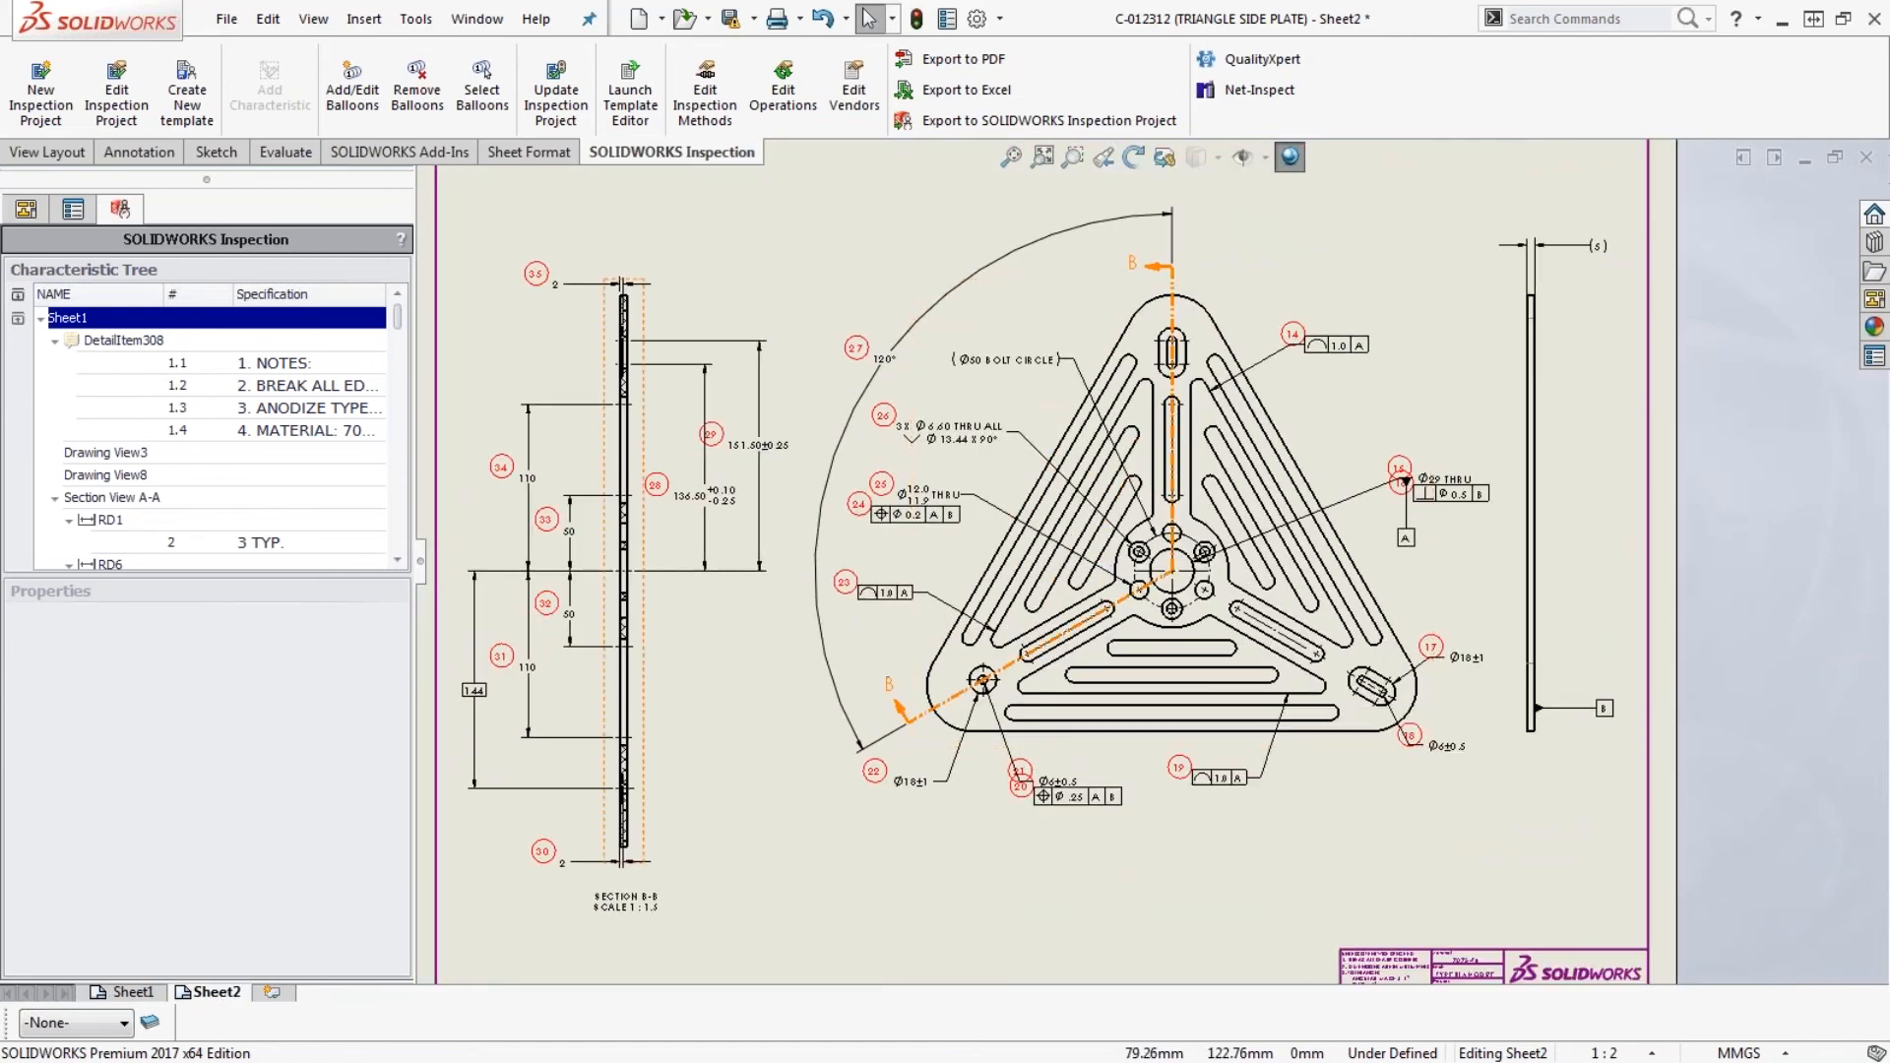
click(138, 992)
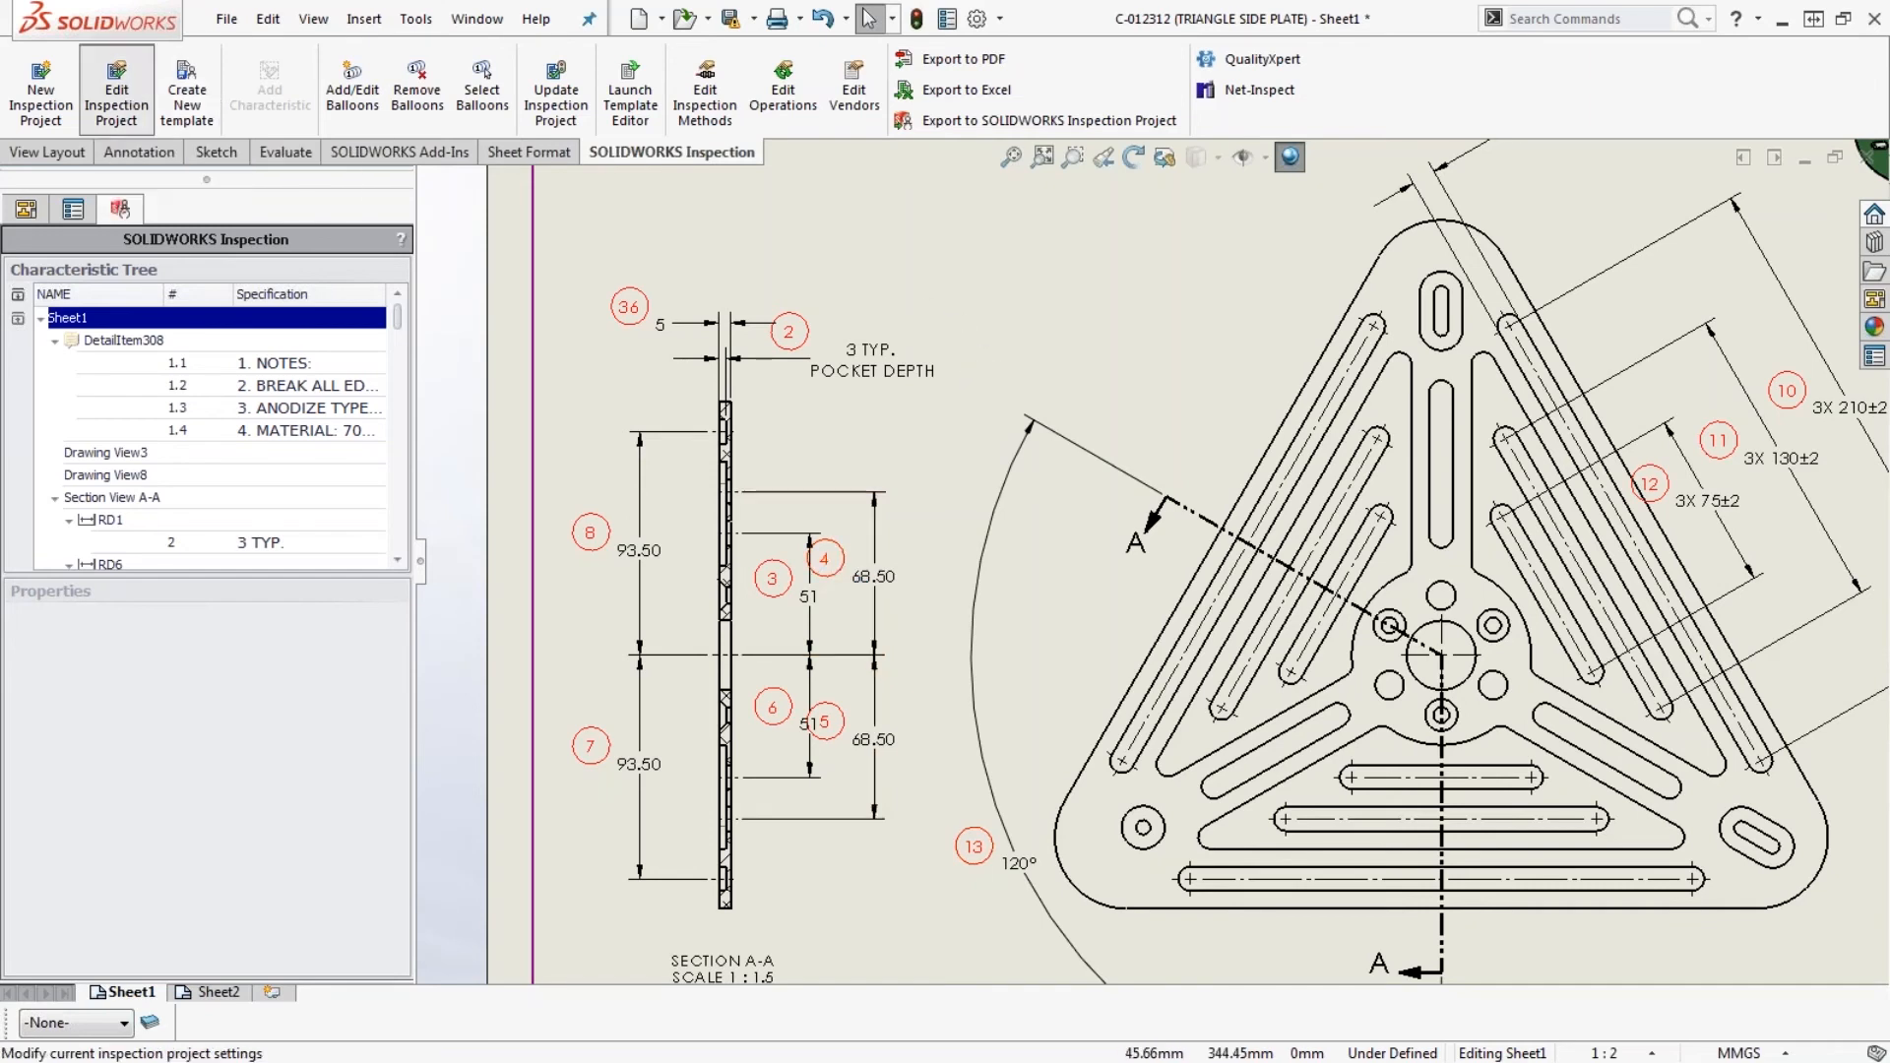
click(116, 93)
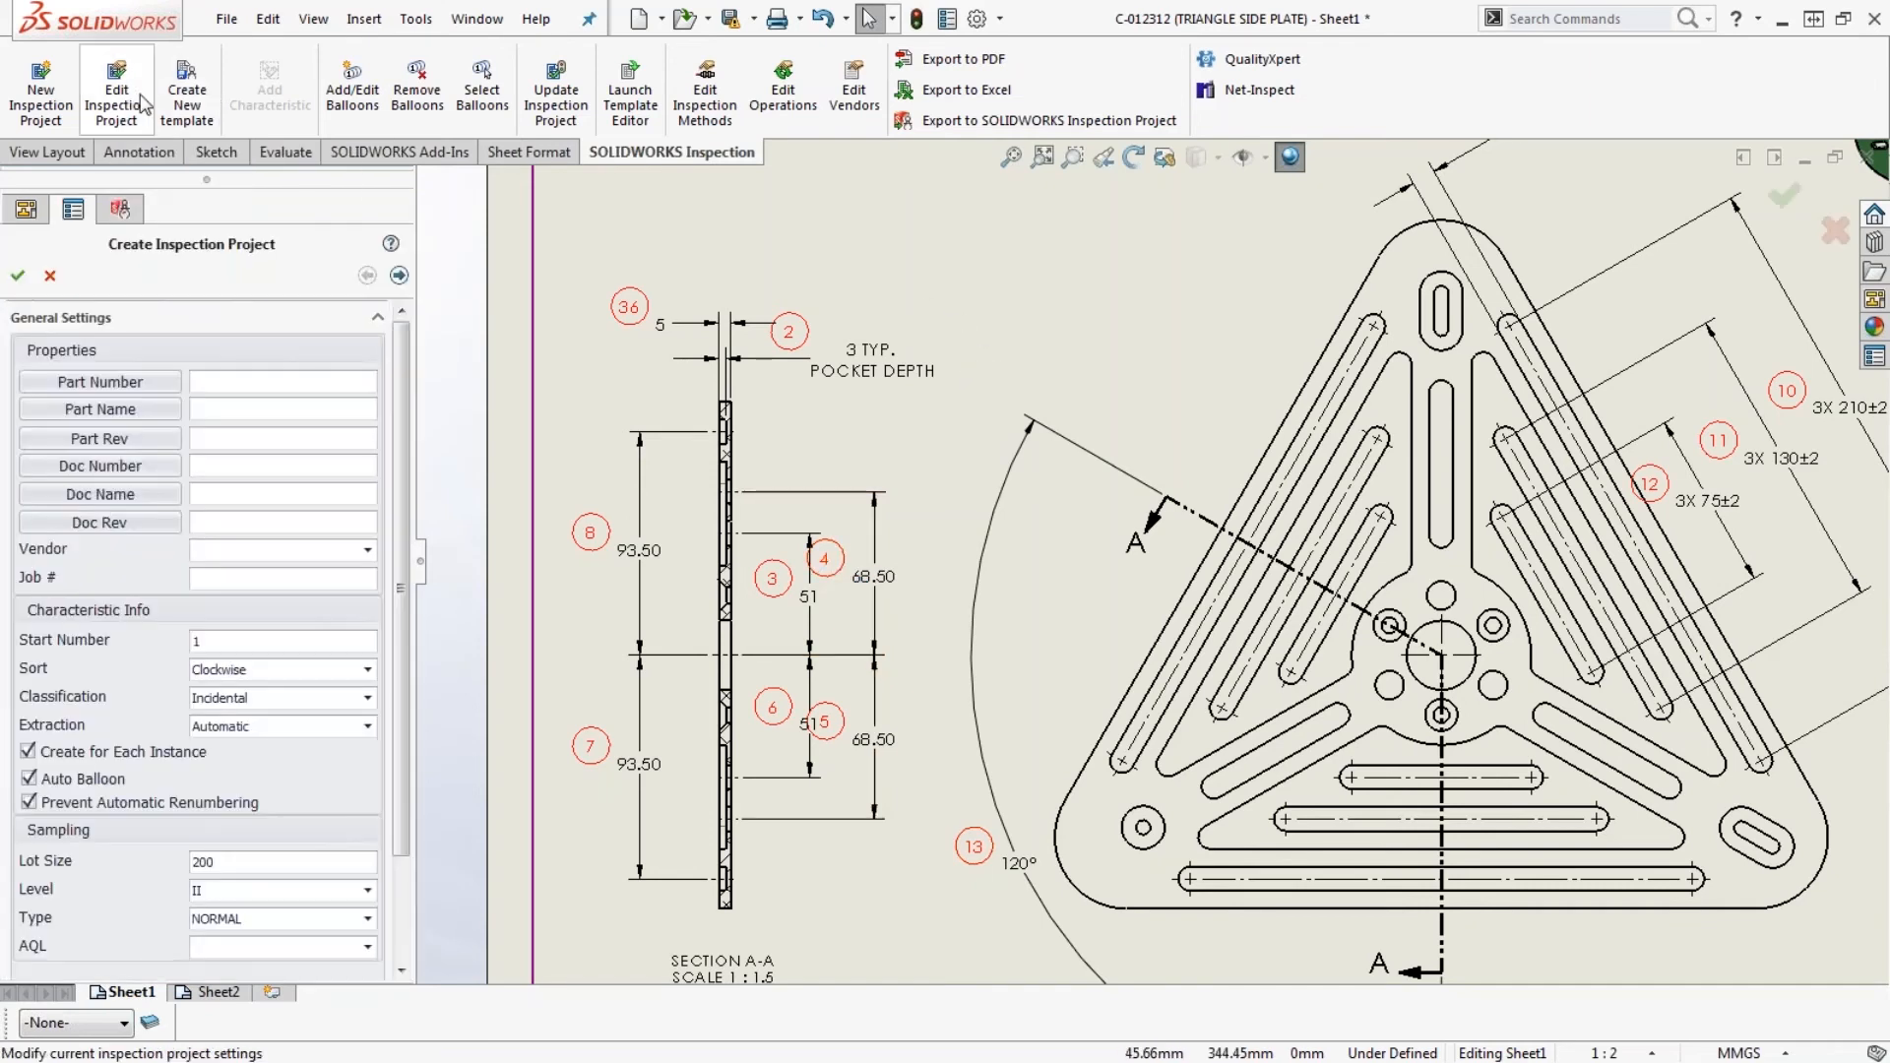
click(31, 804)
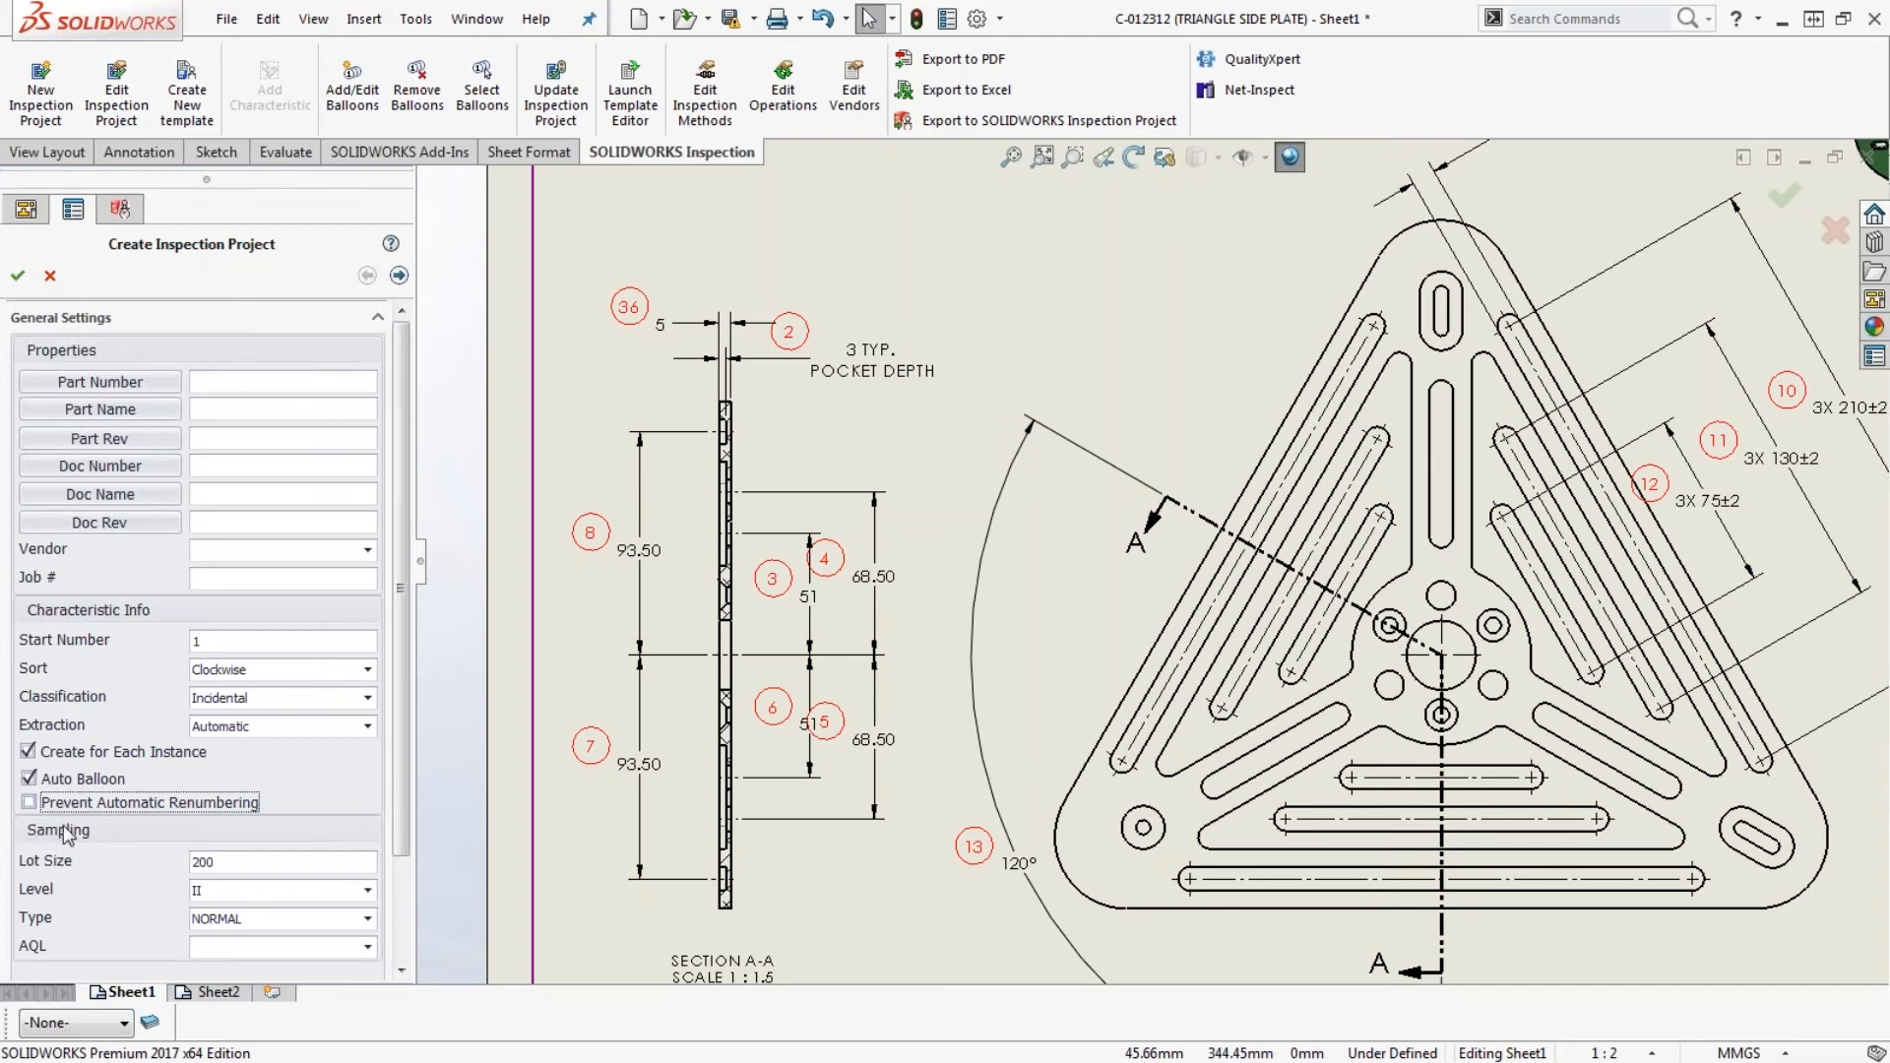
click(17, 276)
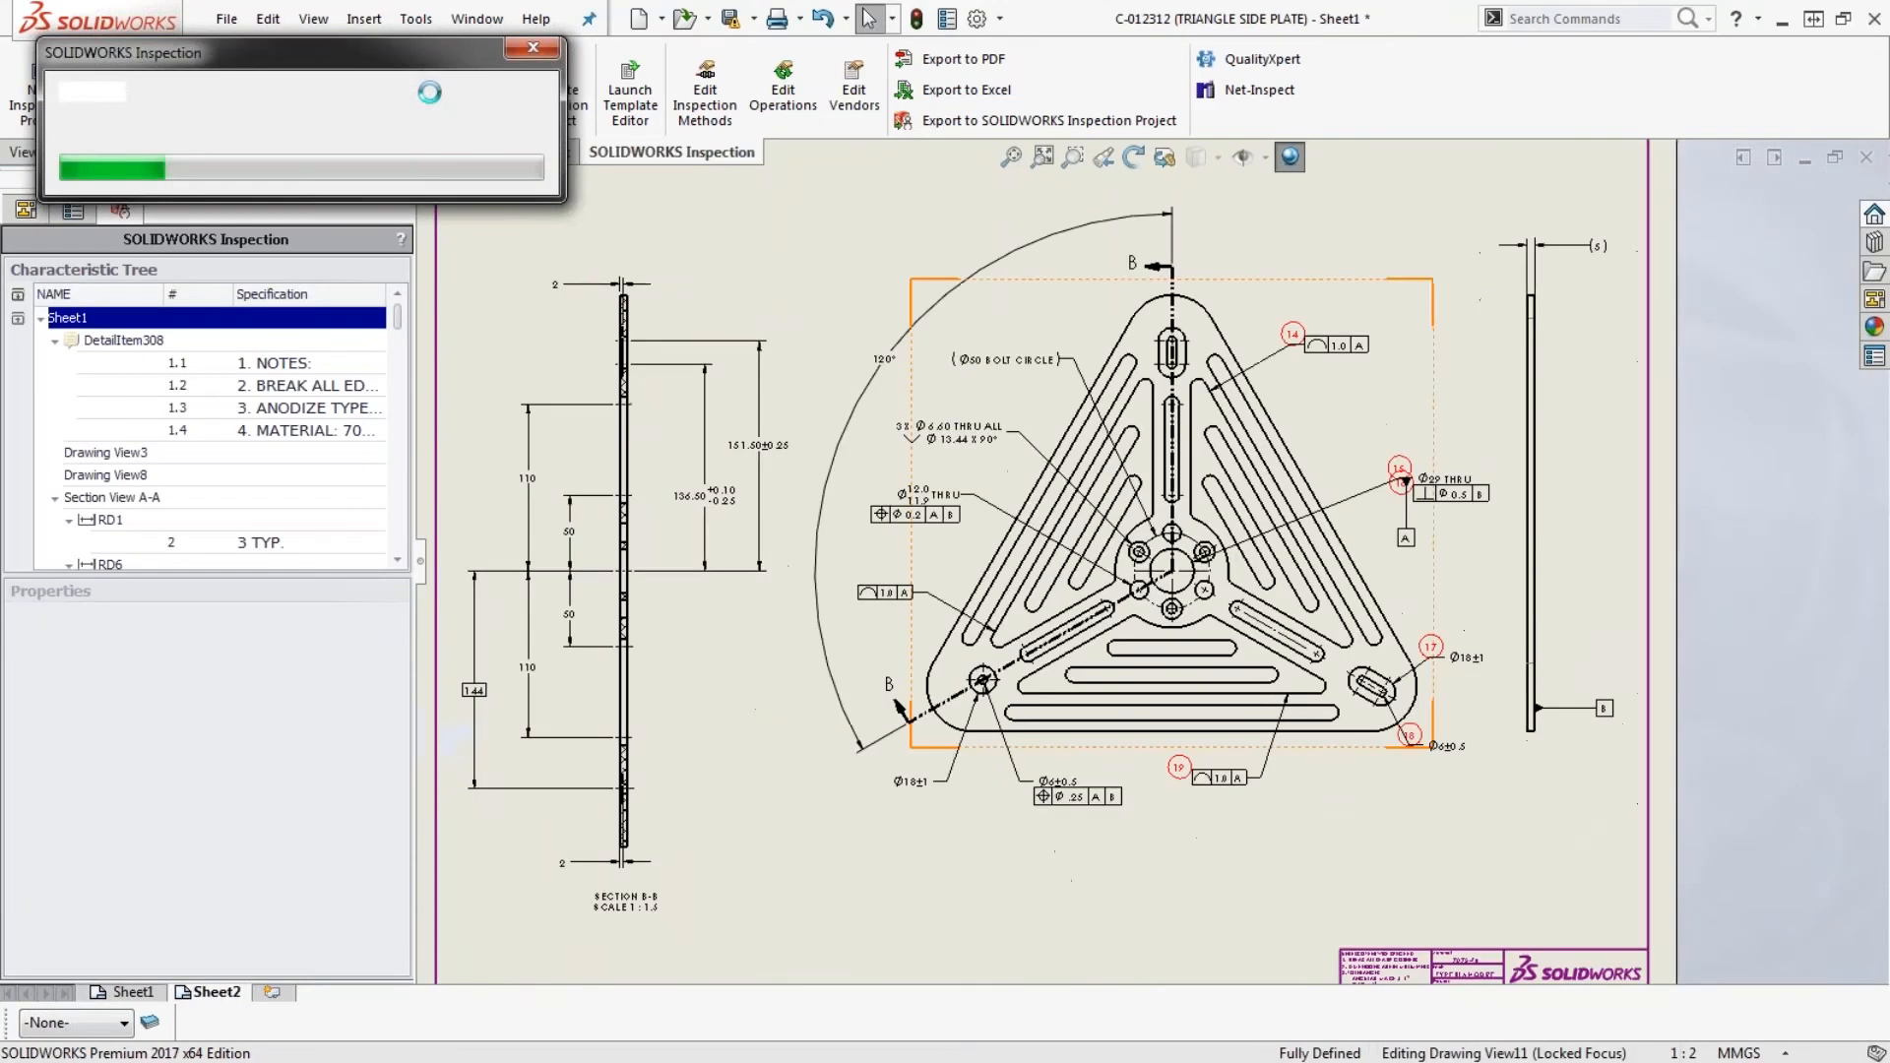
- Delete all inspection balloons and regenerate them by reapplying the inspection project settings
click(416, 90)
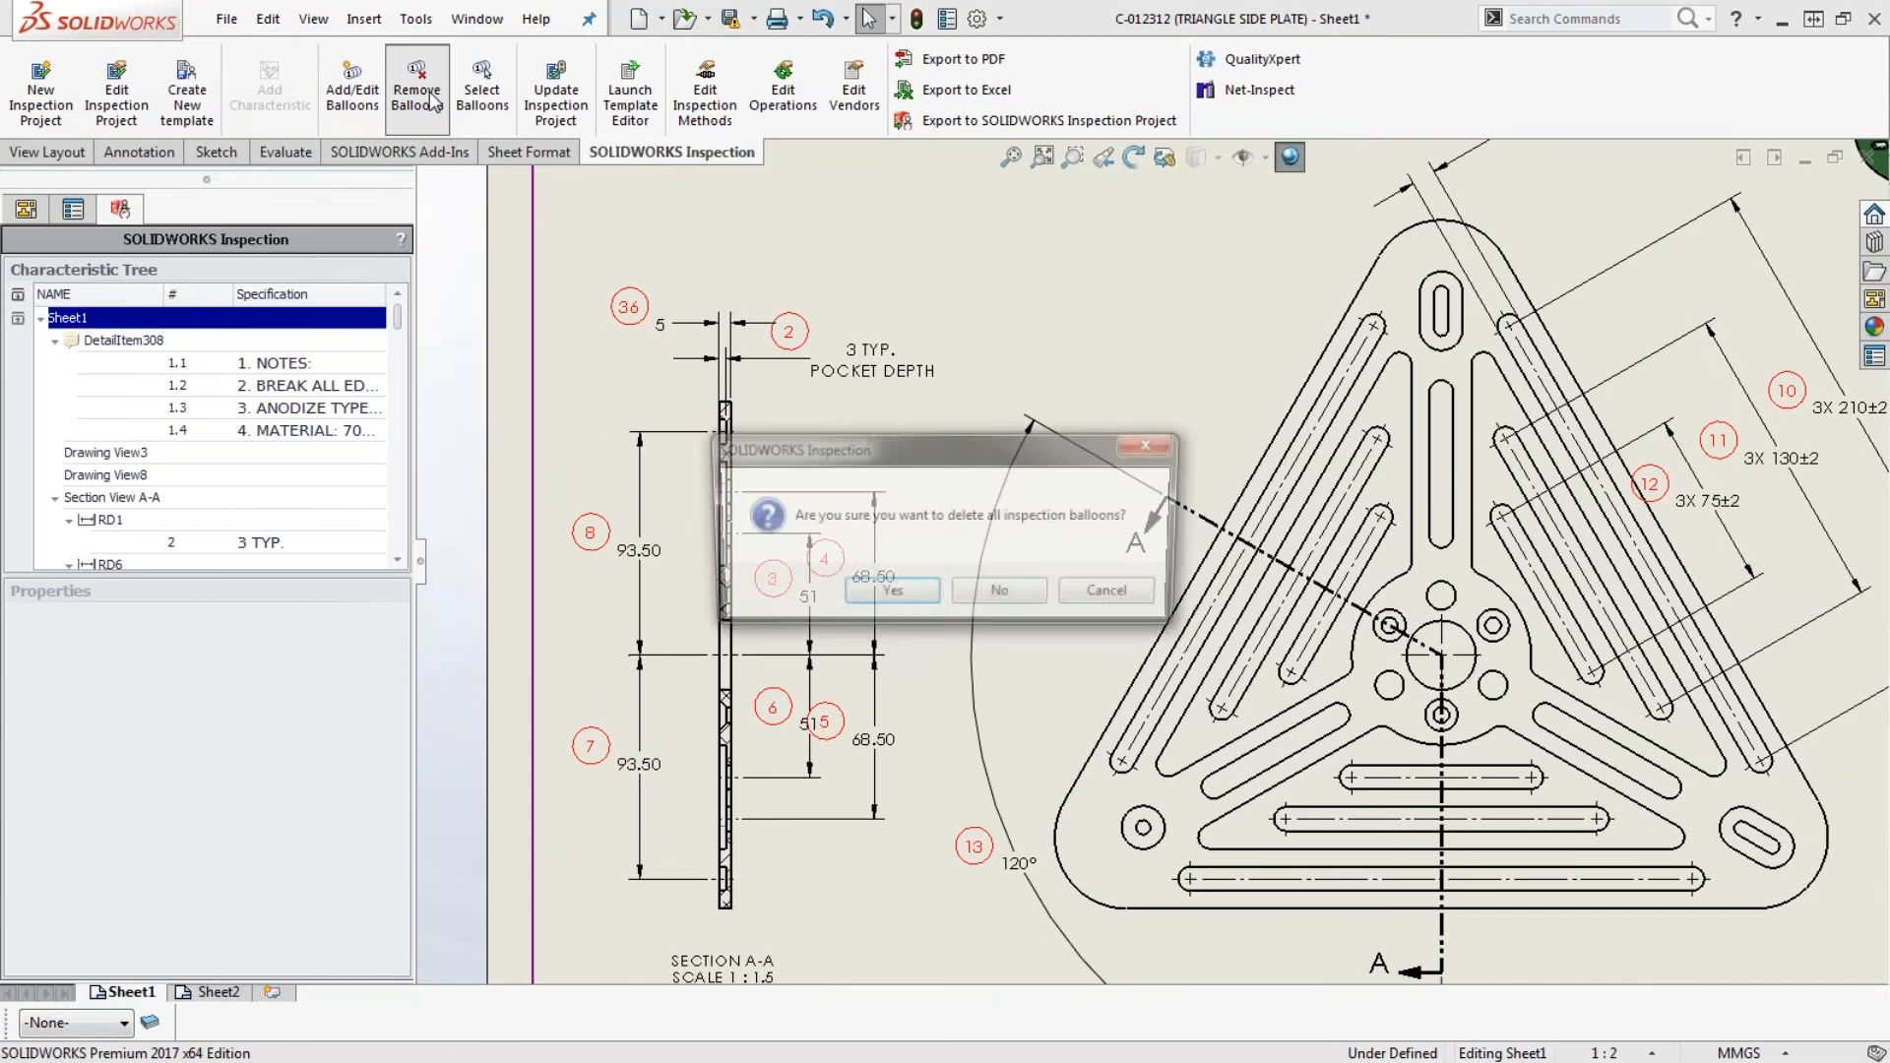
click(885, 596)
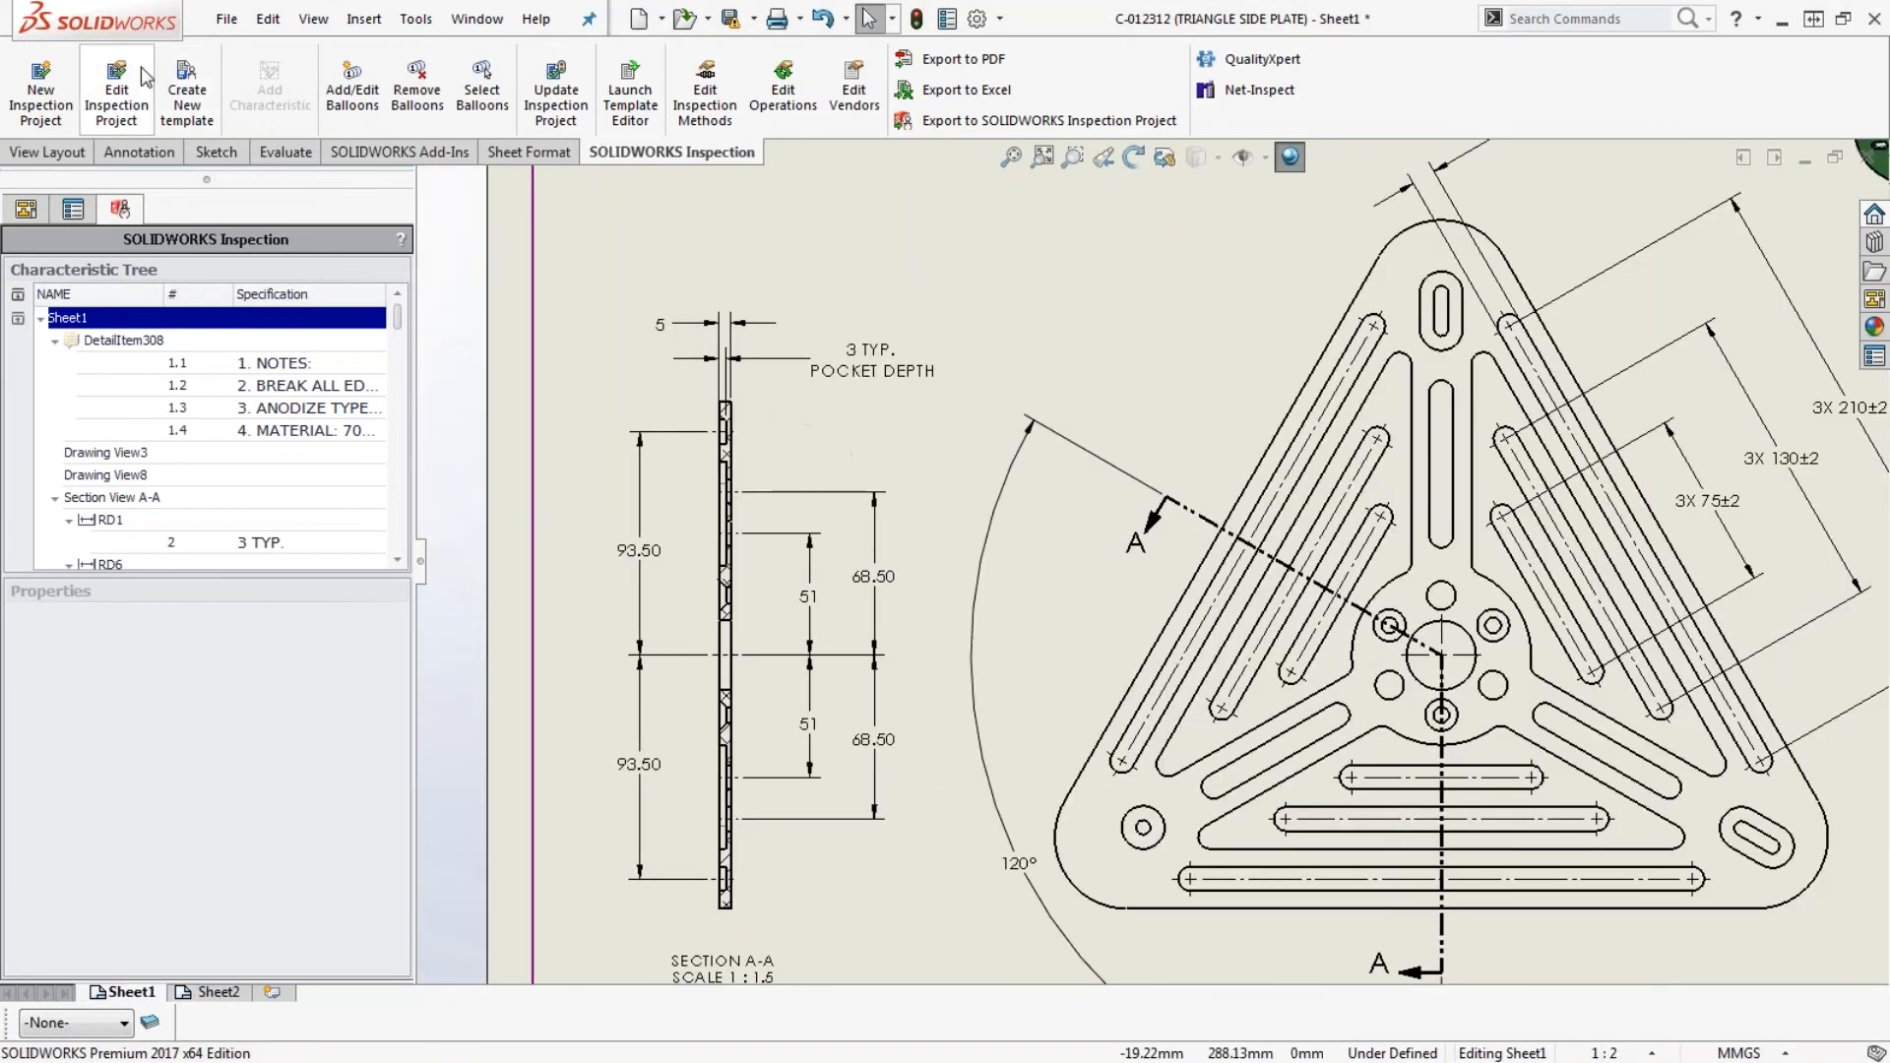
click(116, 96)
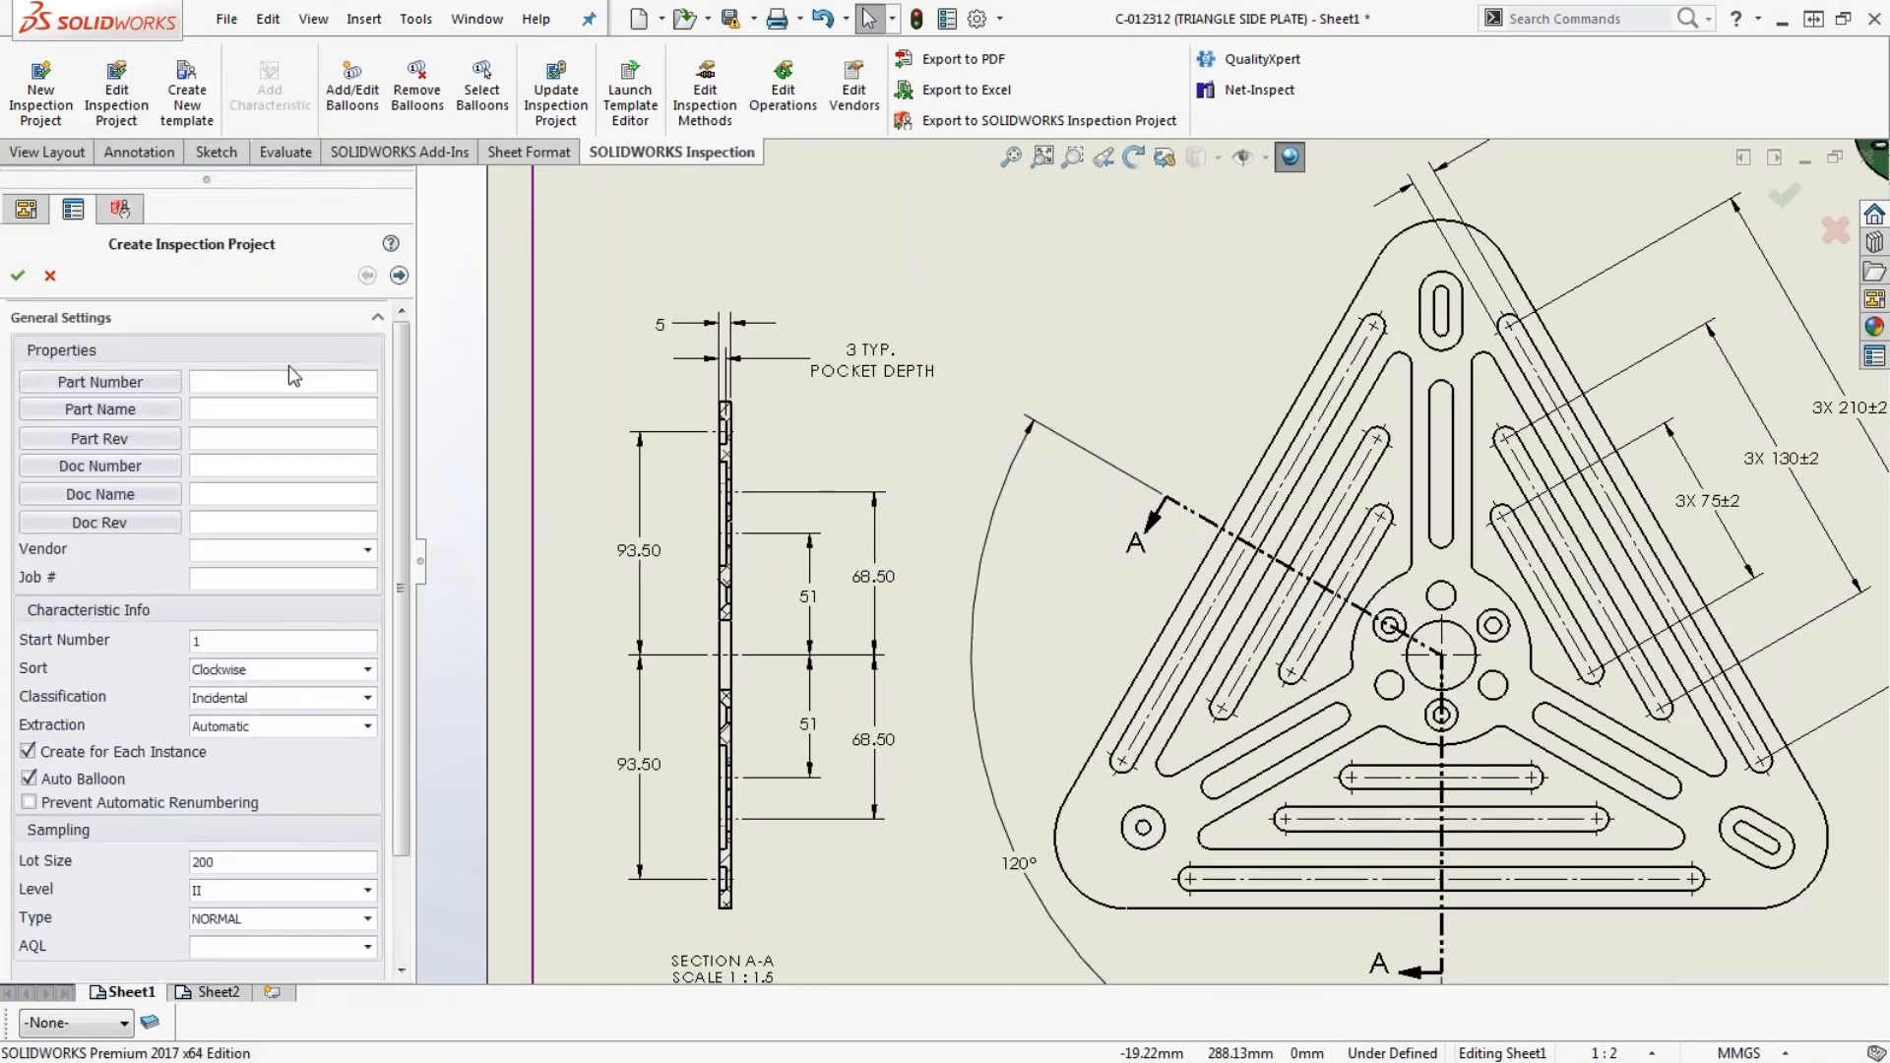
click(18, 276)
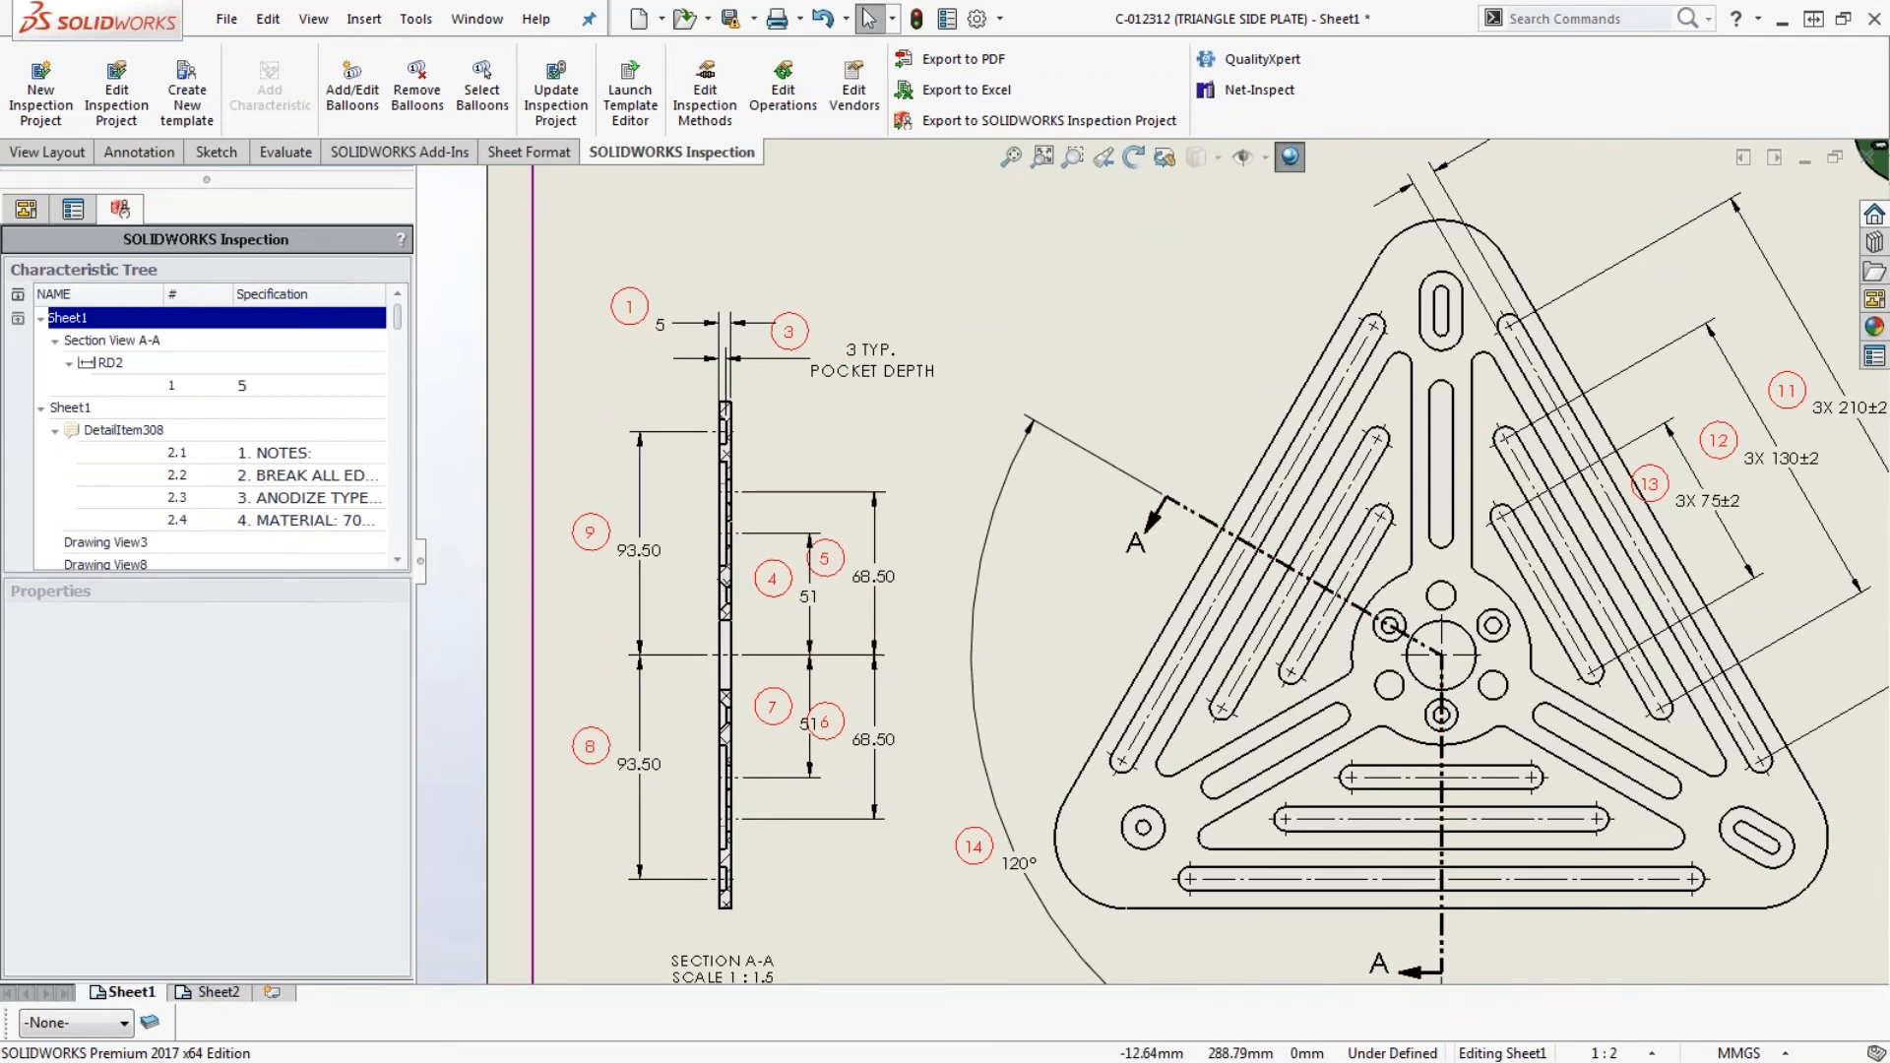
- Reapply the inspection project settings once more to renumber the balloons across the drawing
click(117, 90)
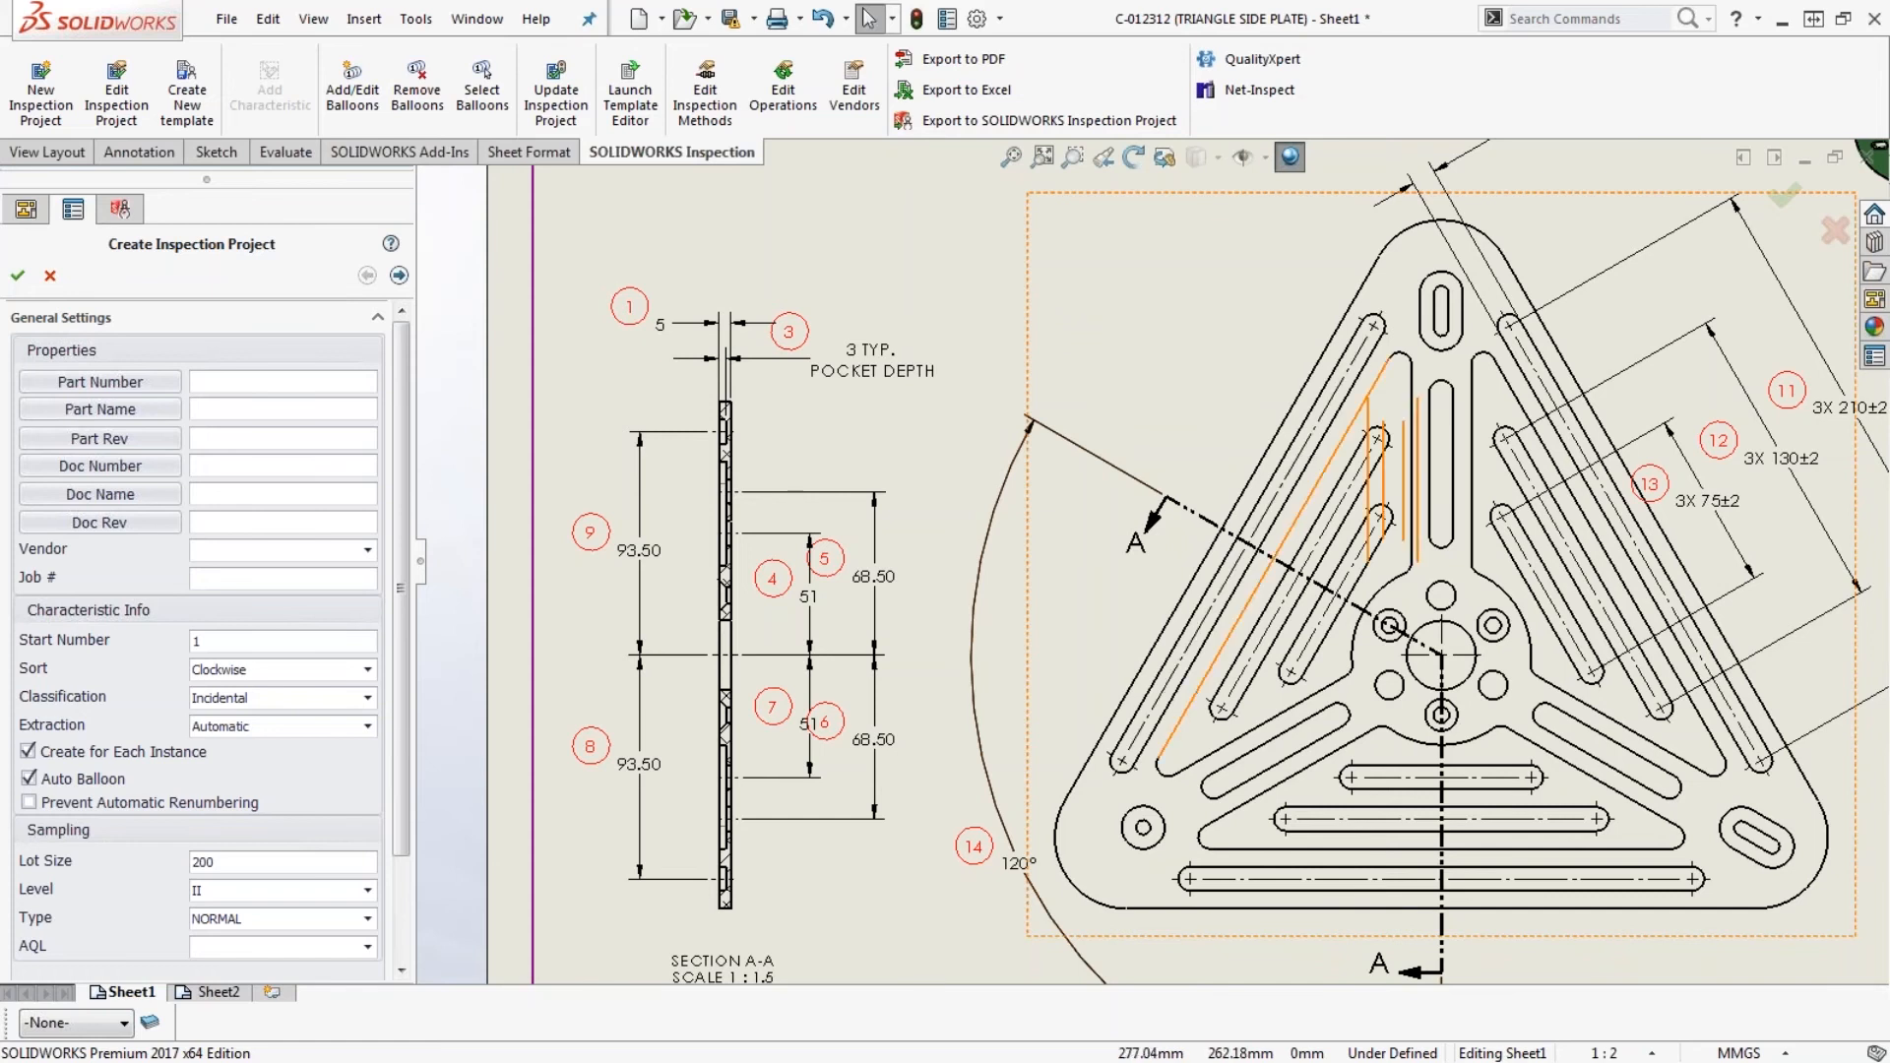
scroll(1537, 680, up, 5)
scroll(1537, 679, down, 1)
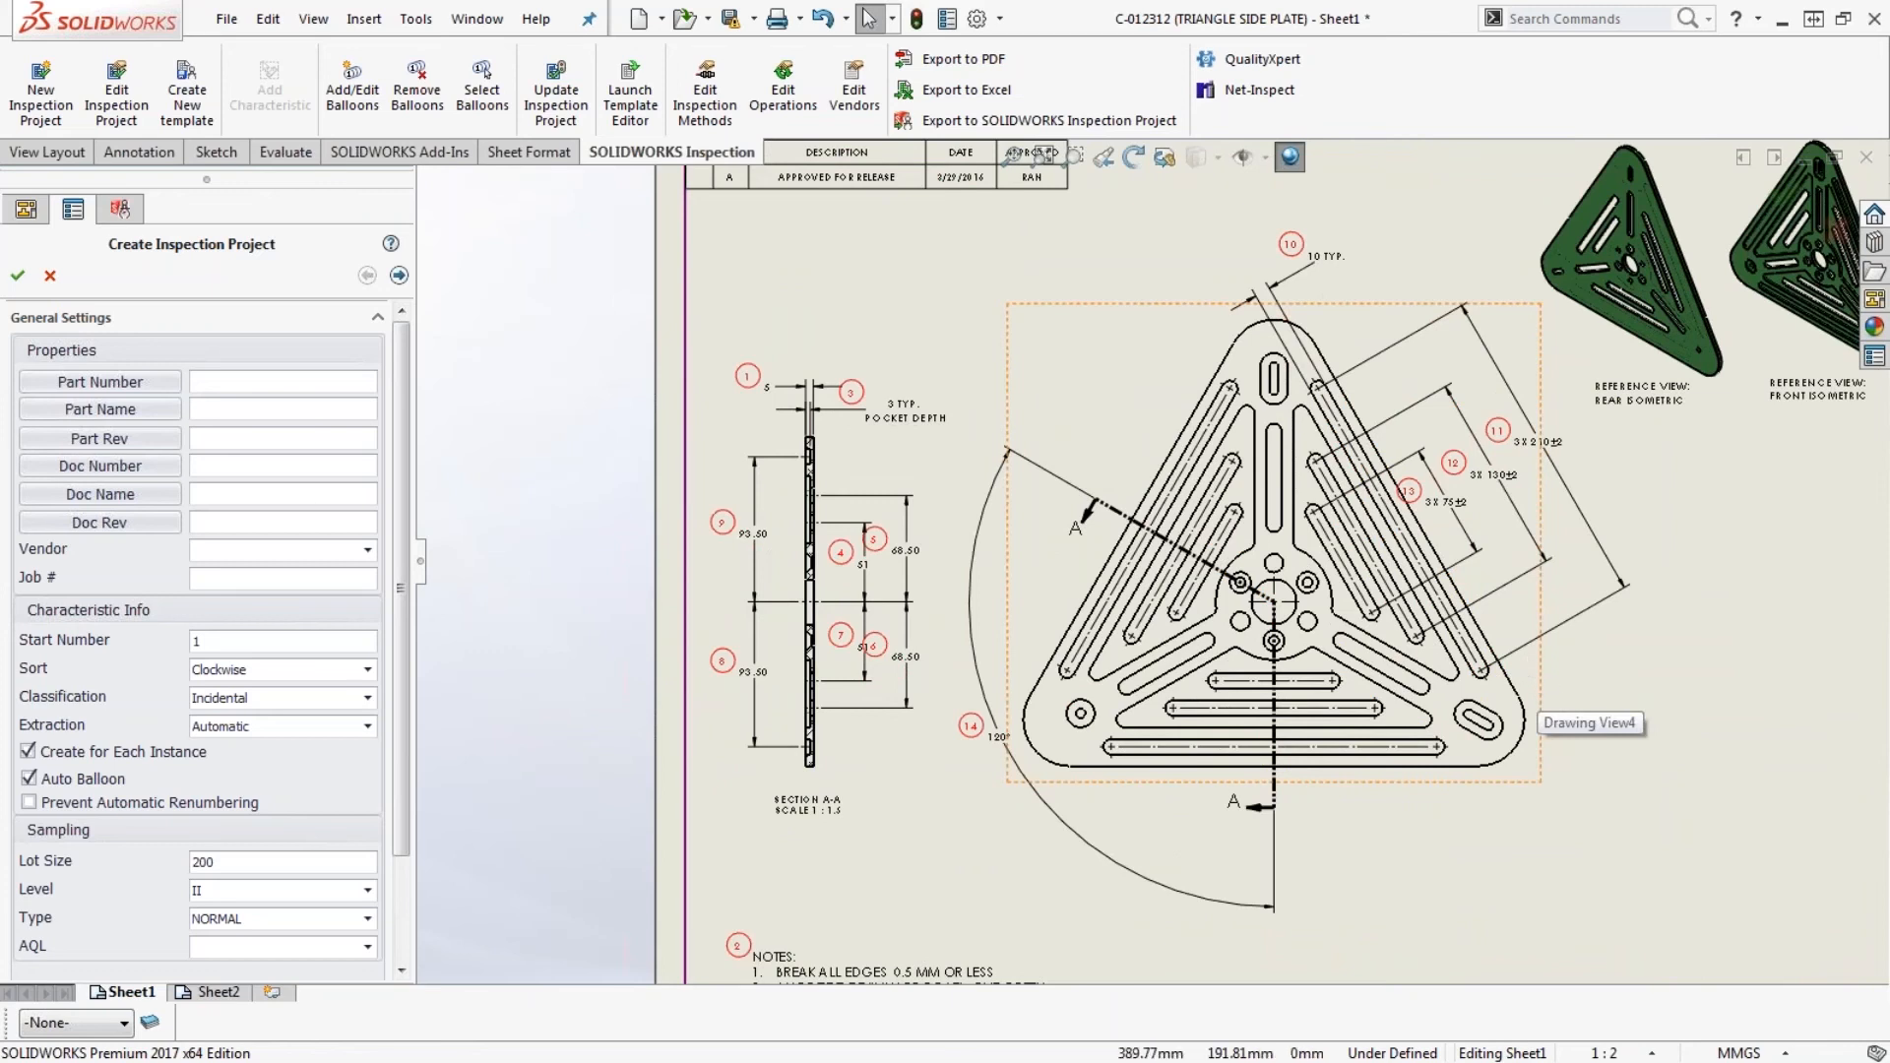
key(f)
scroll(1599, 640, down, 1)
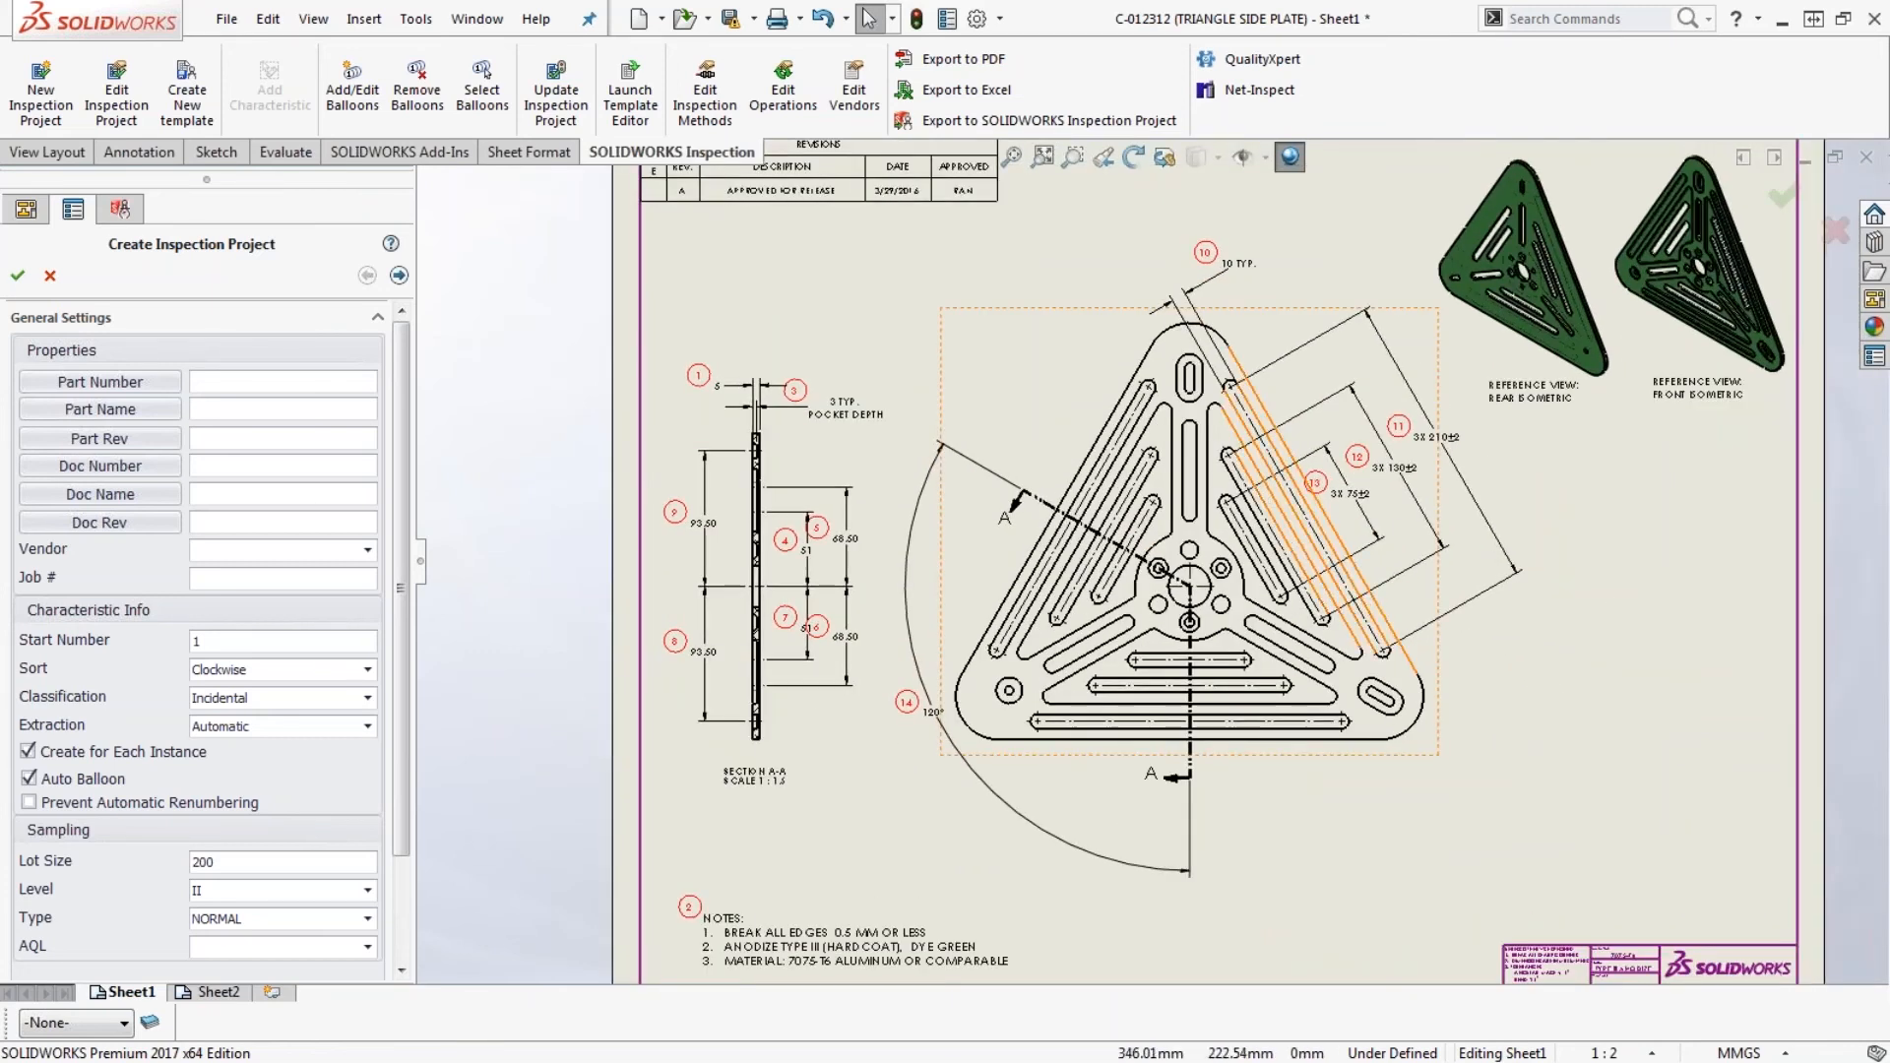
scroll(1398, 515, down, 1)
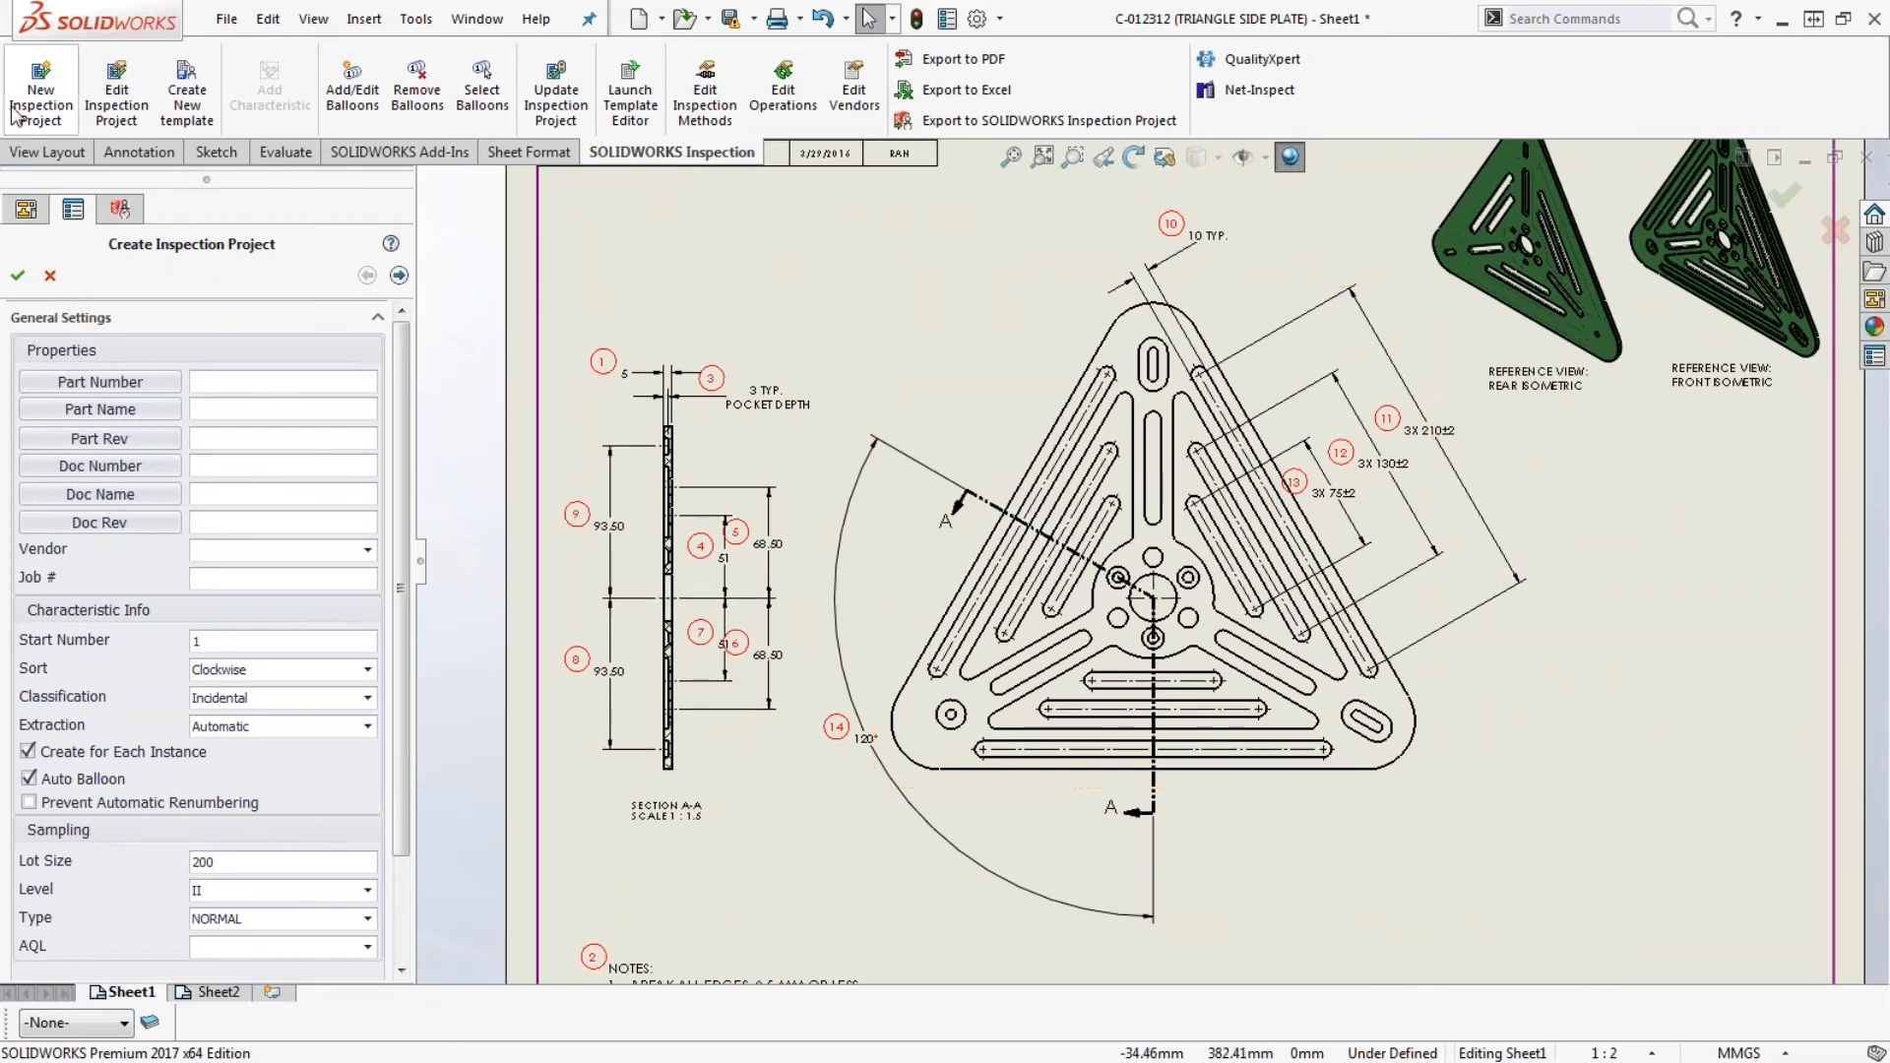
click(17, 277)
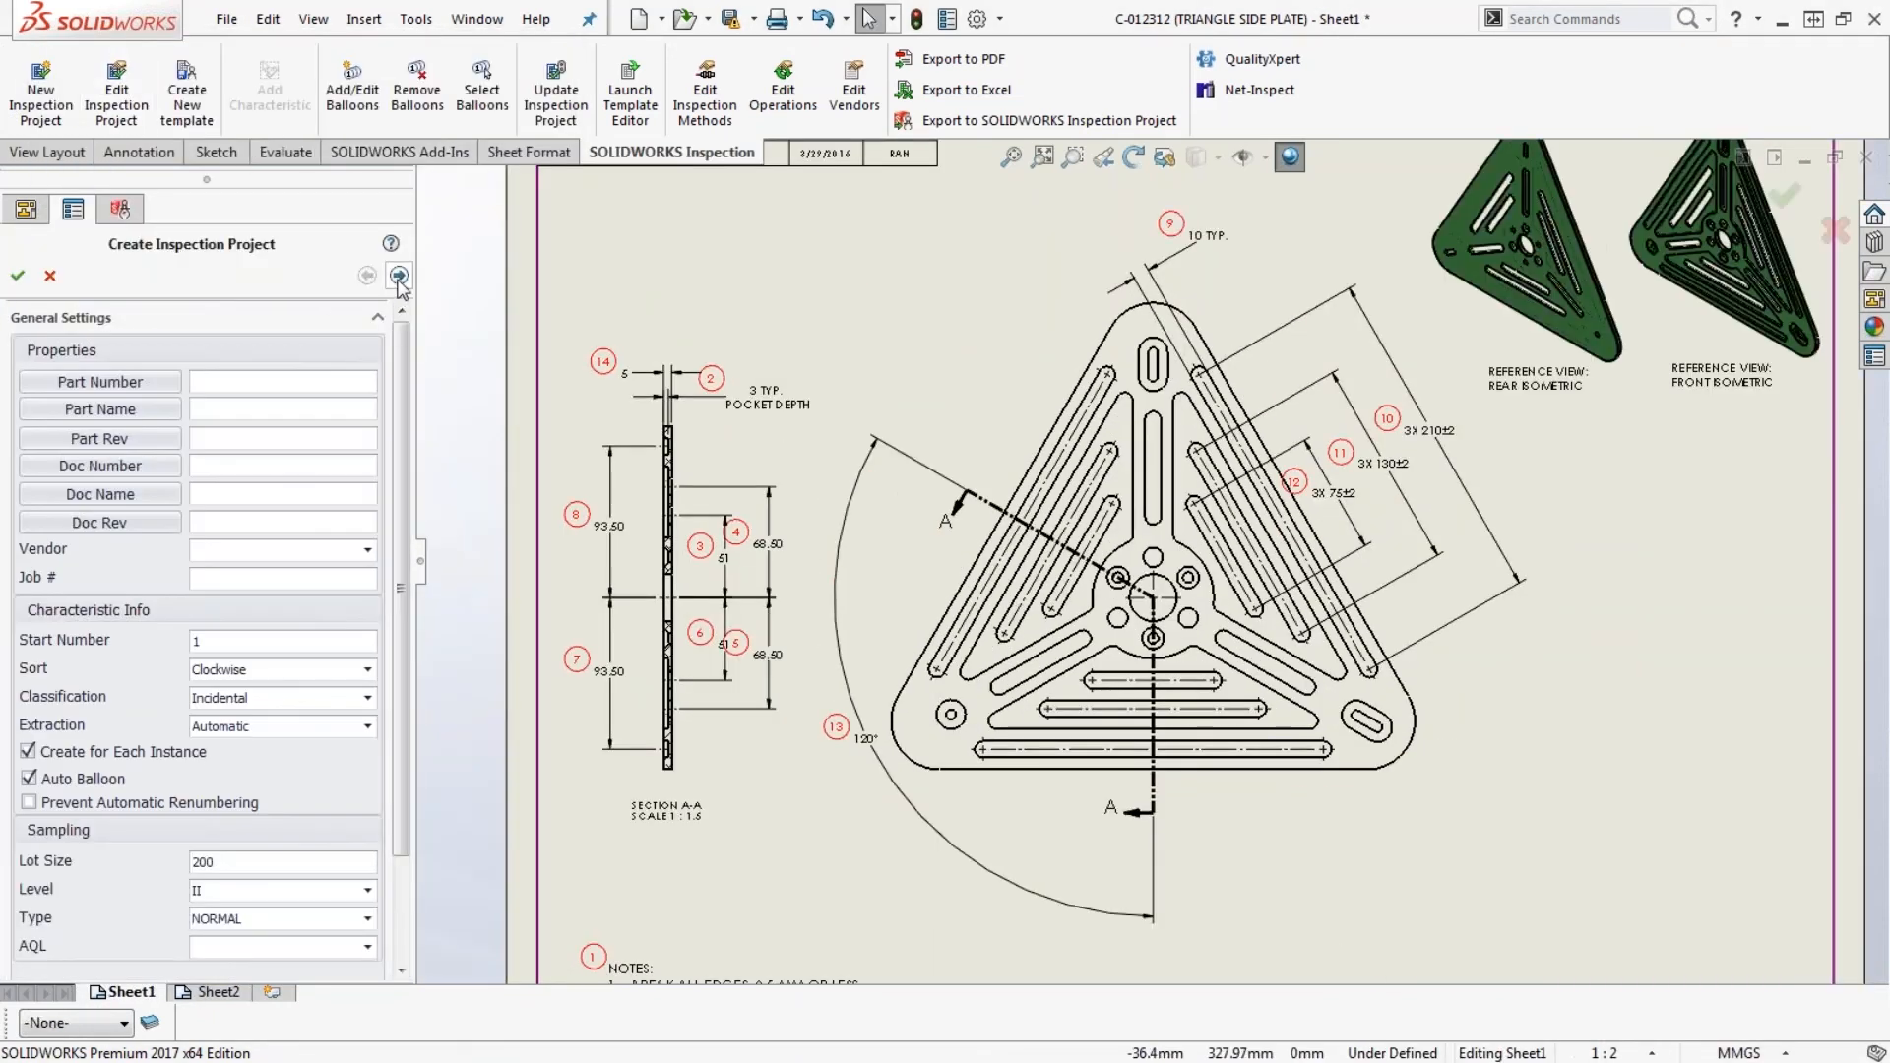
- Check the extraction settings of the inspection project, leave them without applying, and close the triangle side plate drawing without saving
click(399, 276)
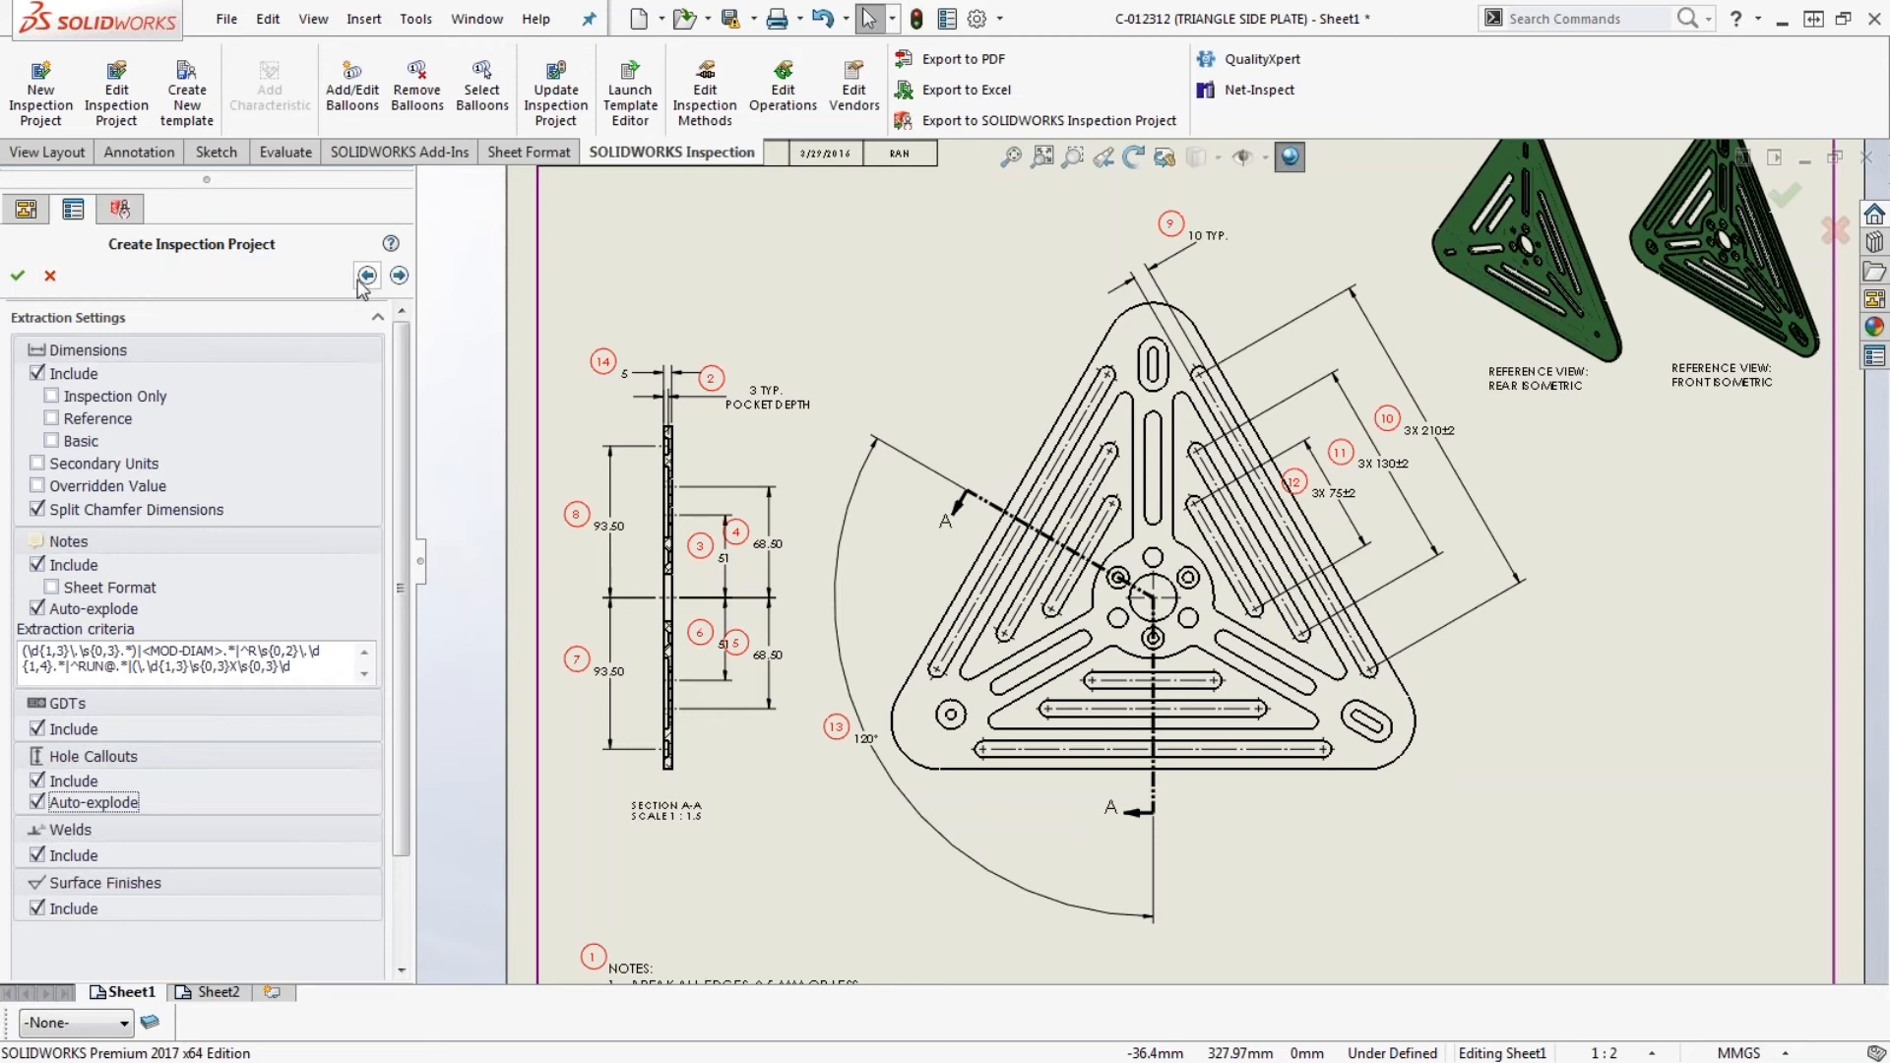
click(52, 277)
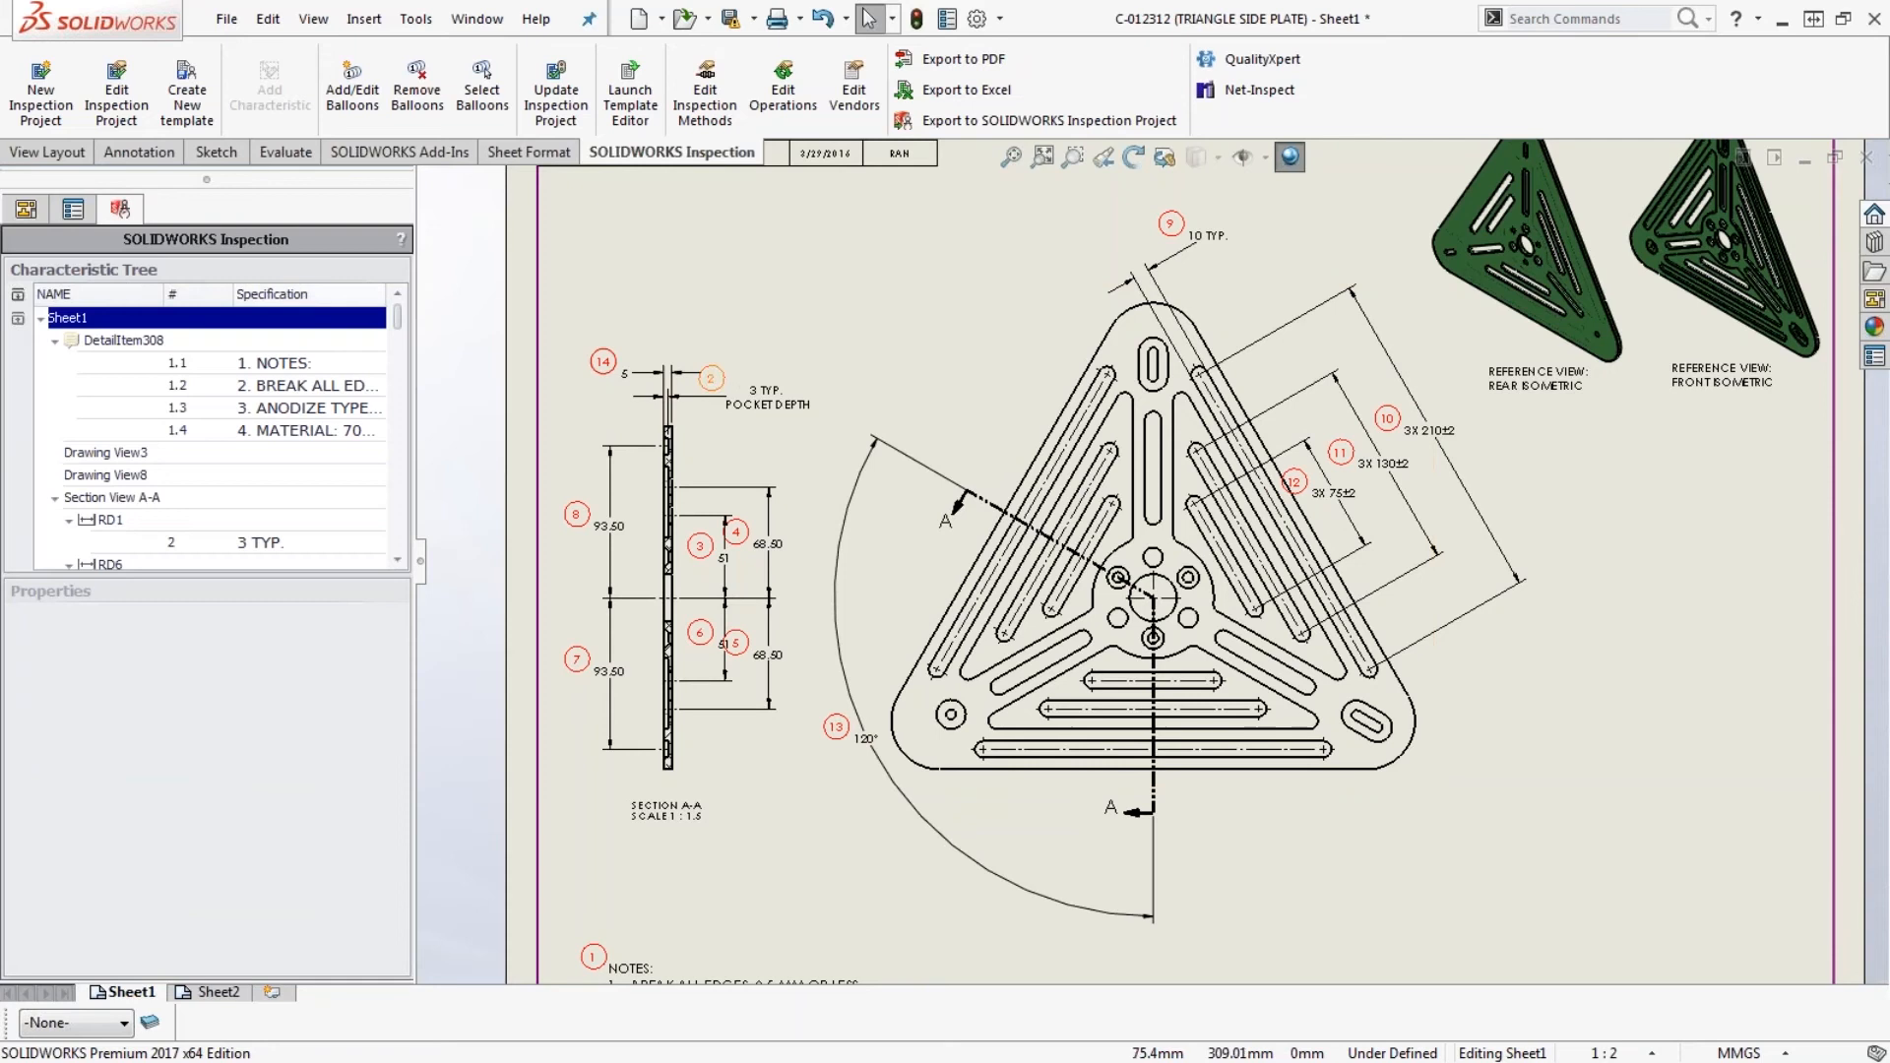
click(1865, 157)
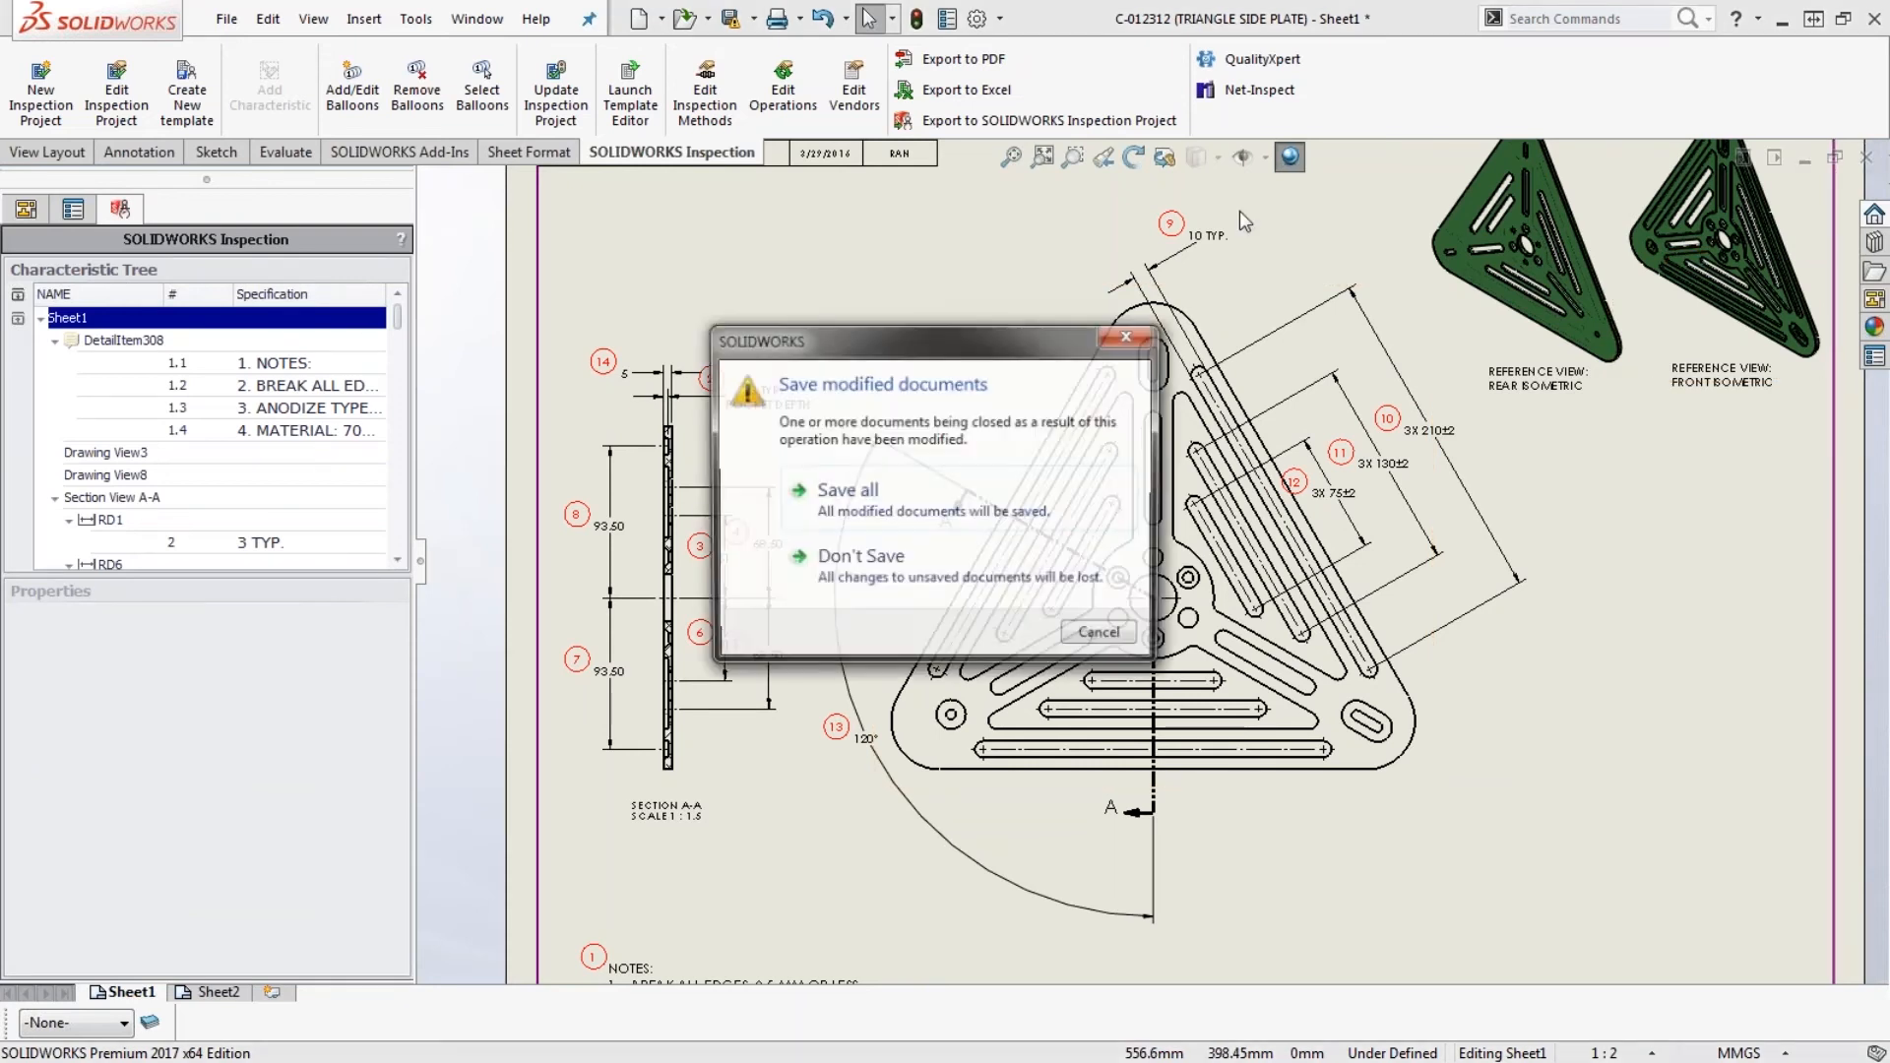
click(861, 559)
key(r)
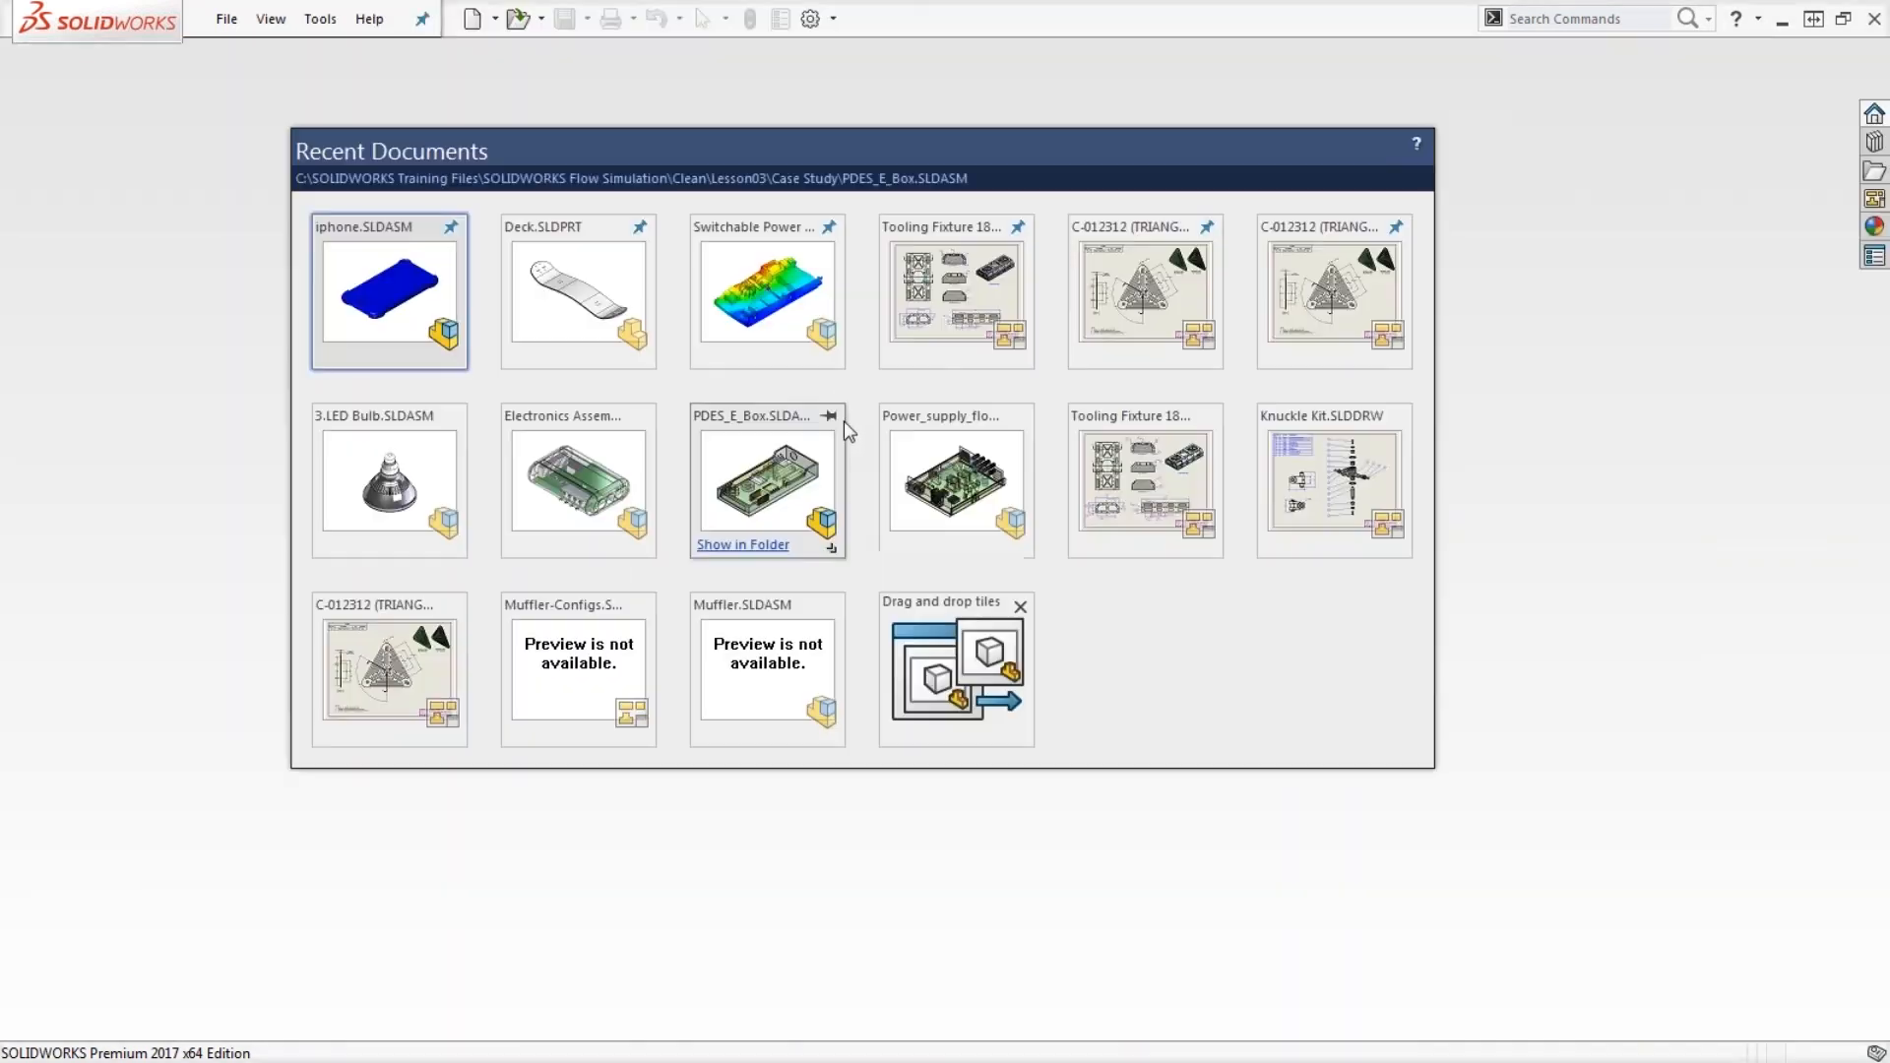
- Open the C-012312 (TRIANGLE SIDE PLATE) drawing again and create a new inspection project with Extraction set to Manual
click(1321, 293)
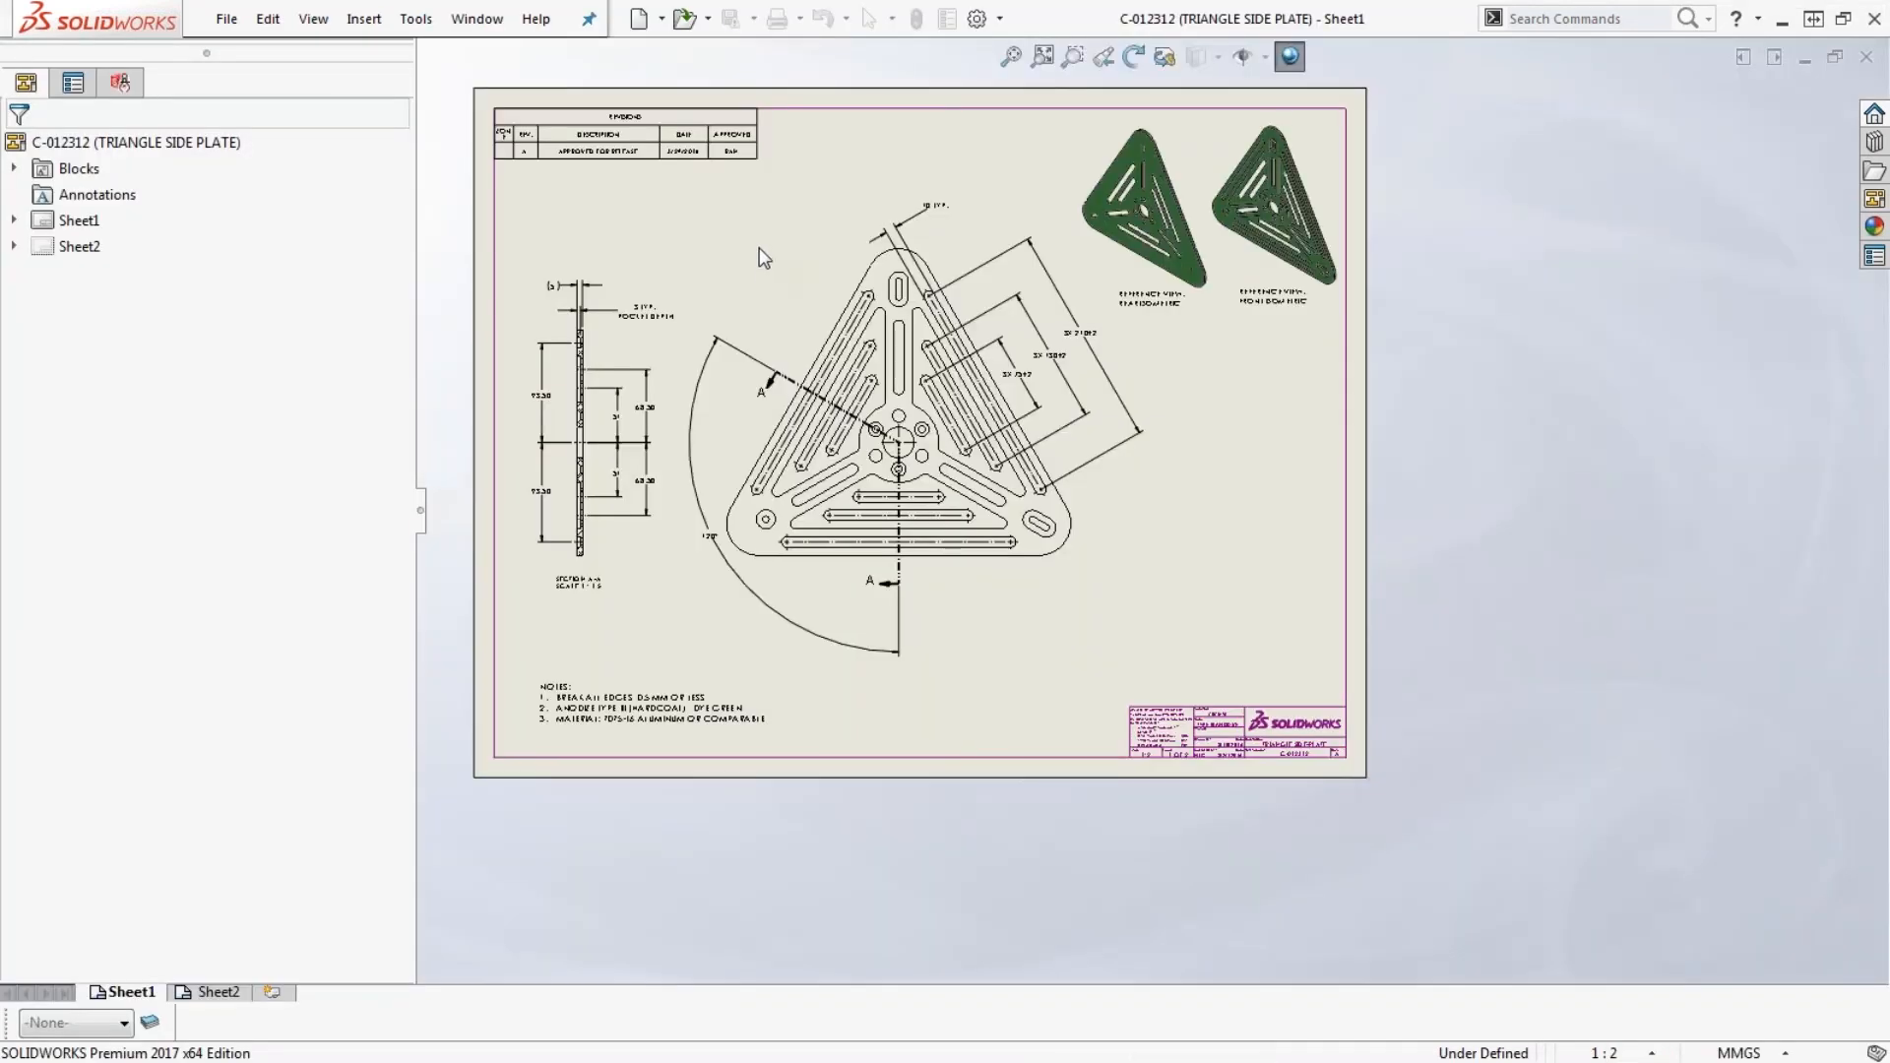
click(40, 97)
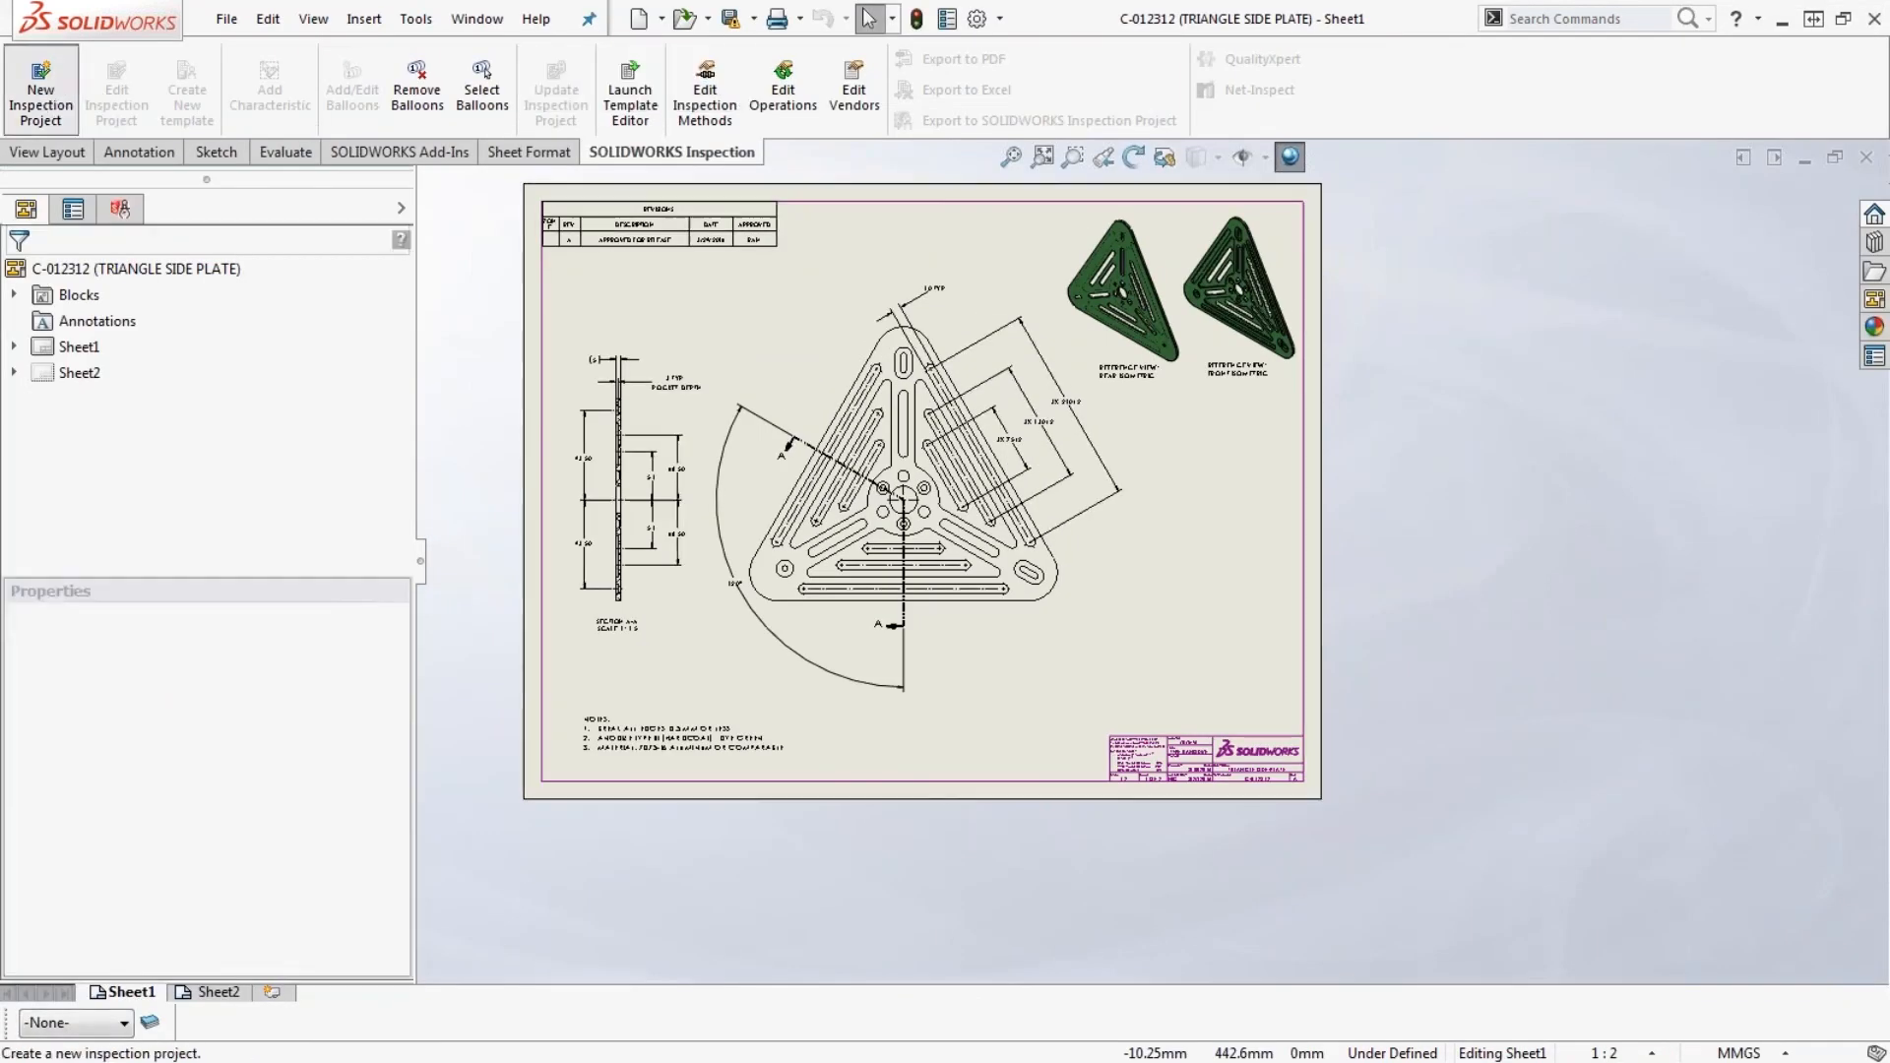
click(18, 276)
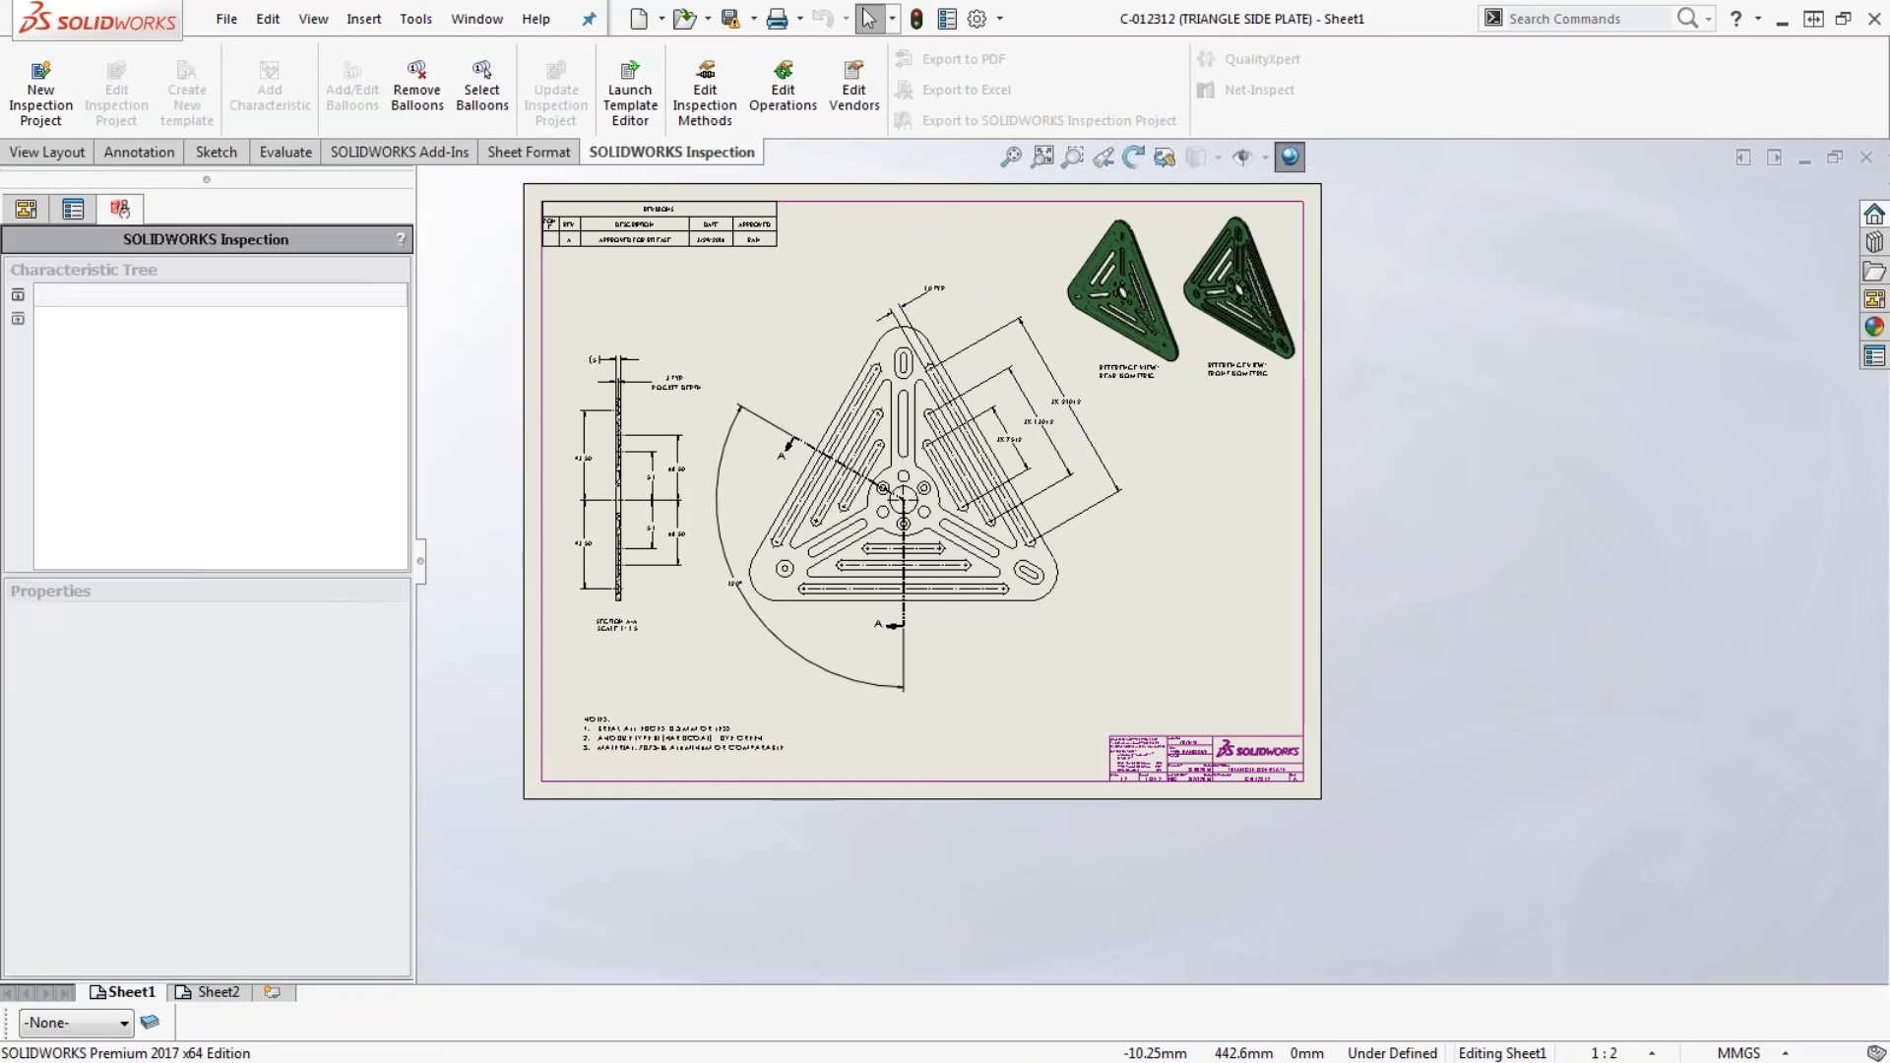
scroll(399, 612, down, 3)
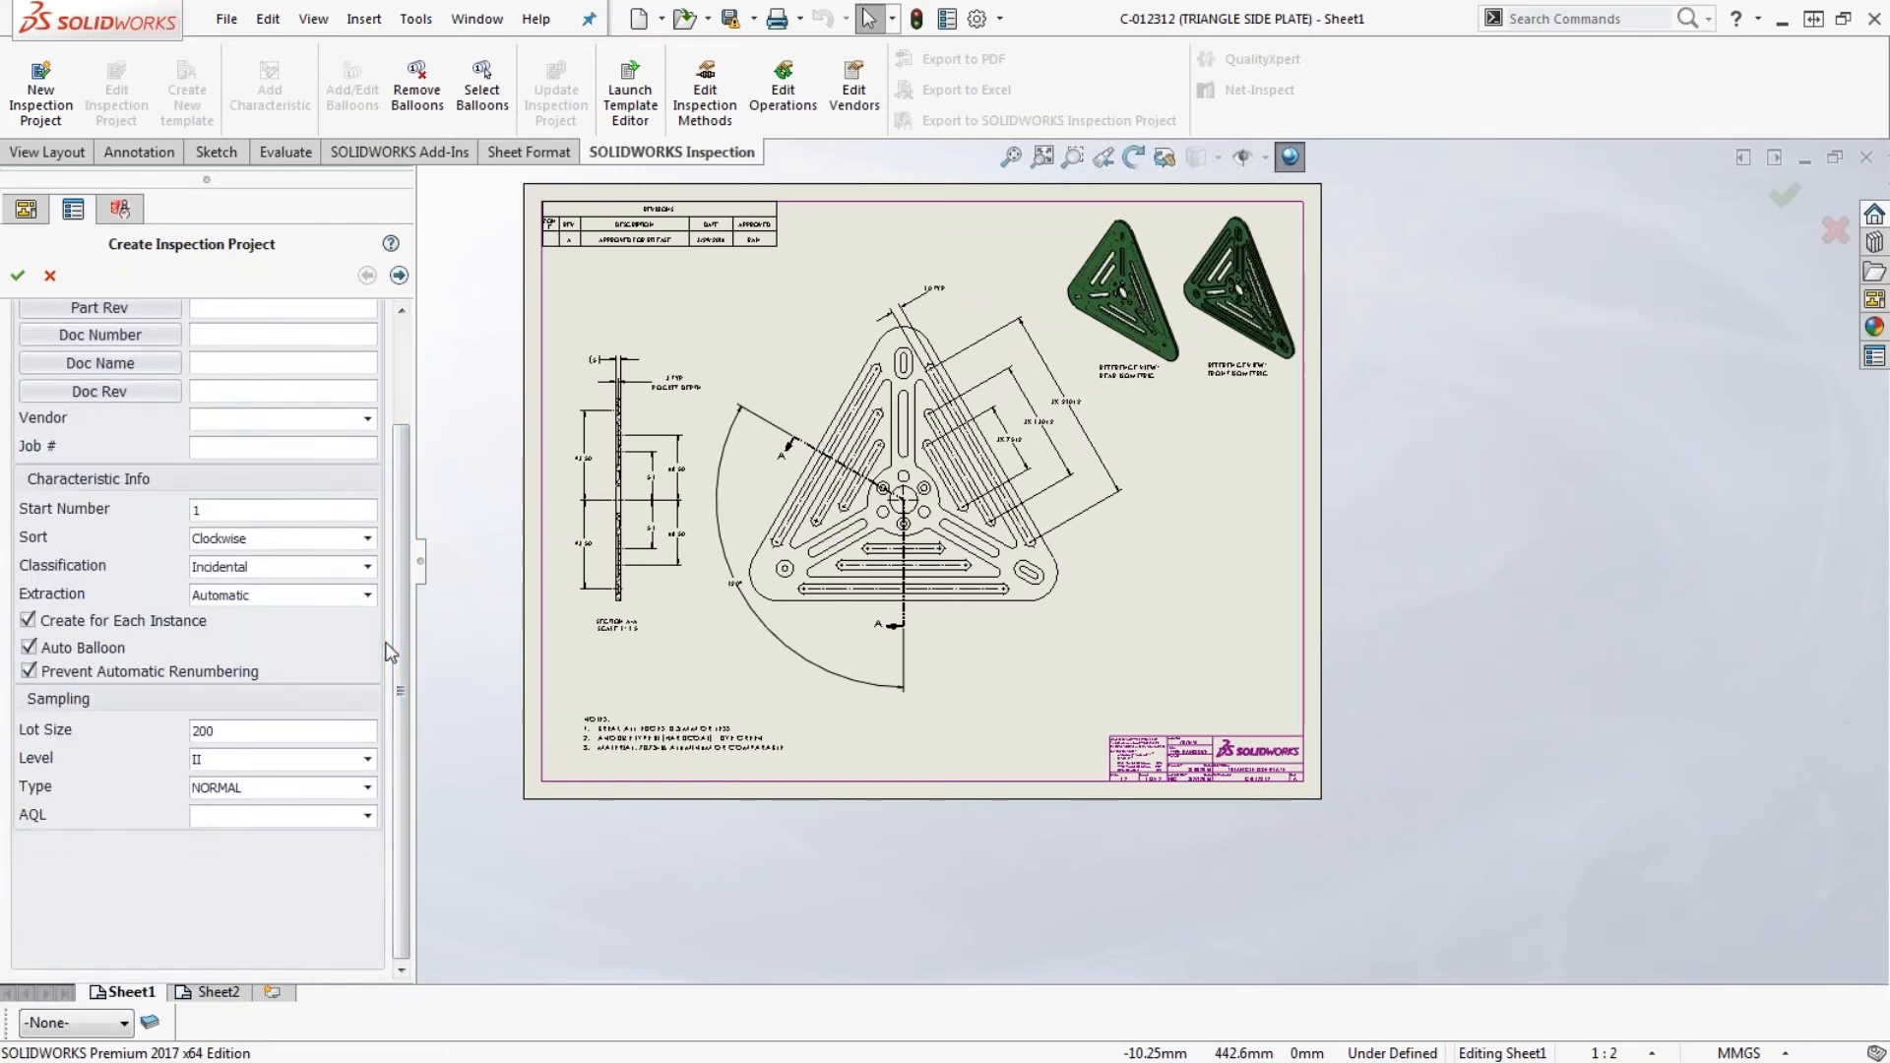
click(366, 596)
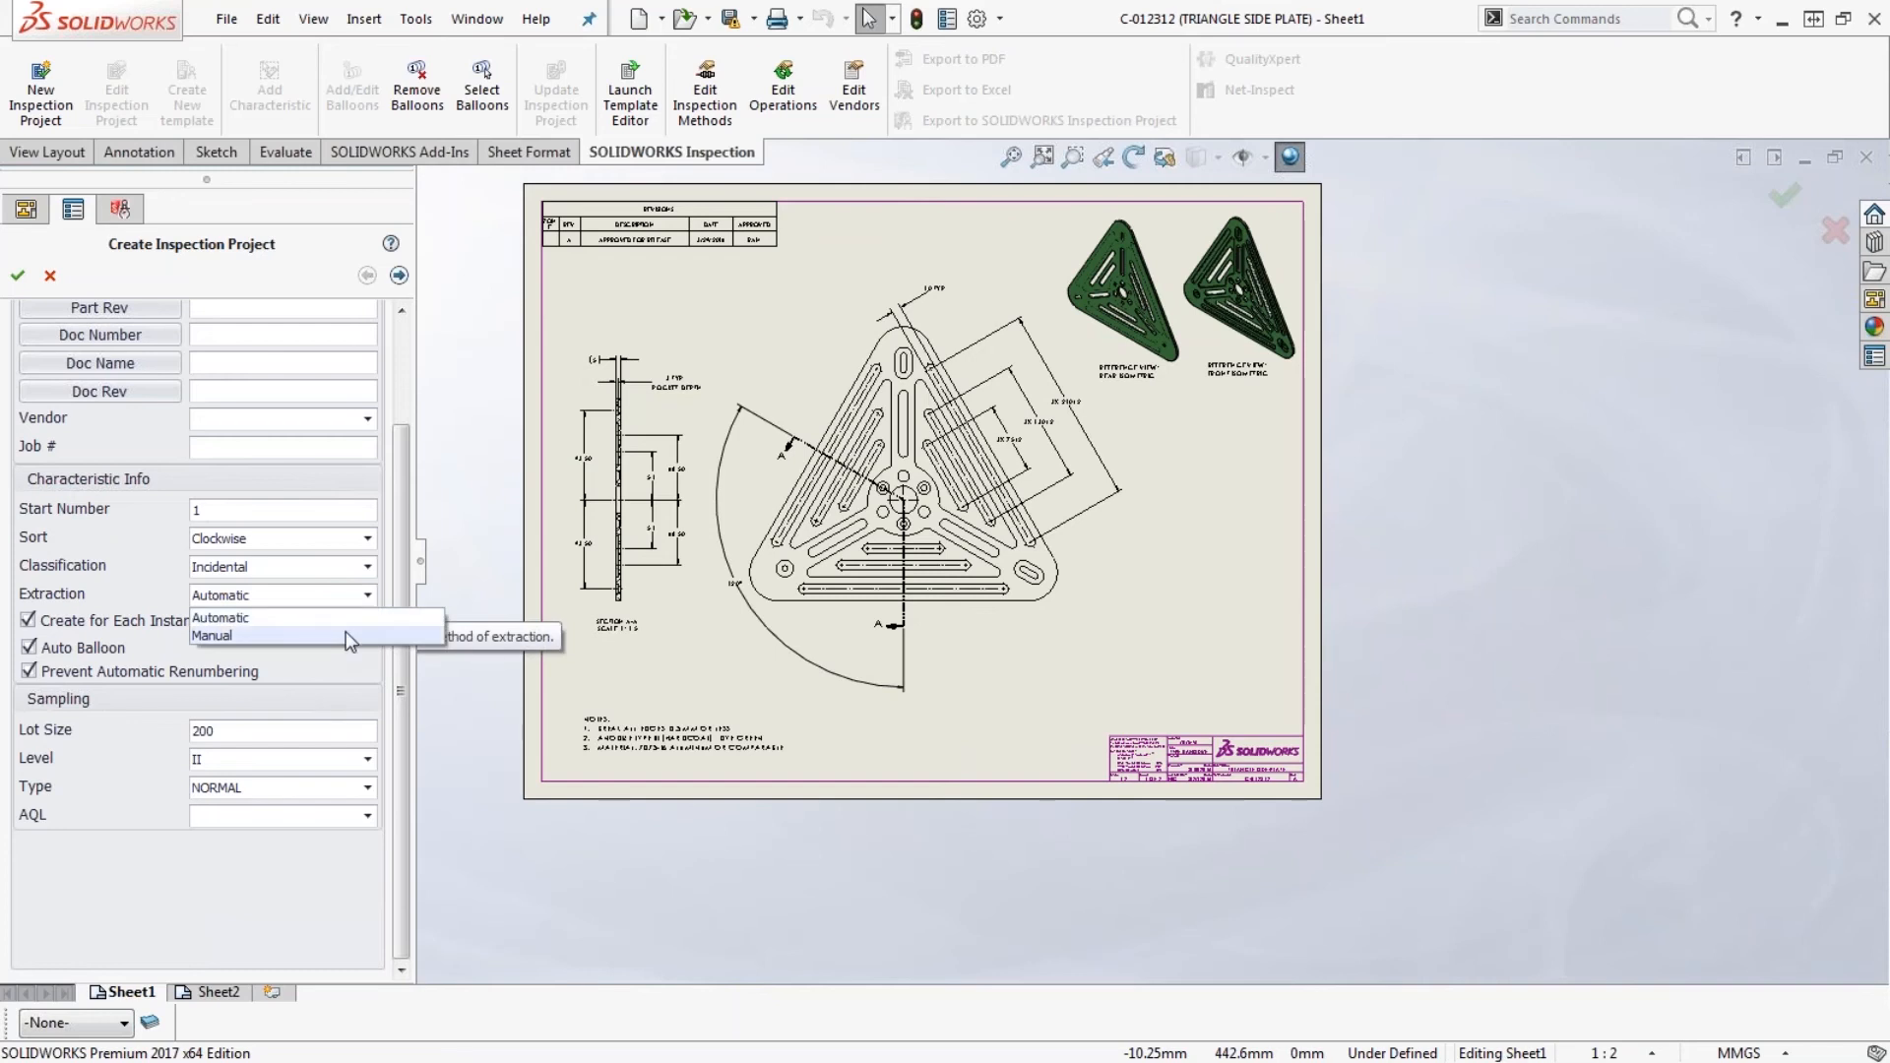
click(346, 635)
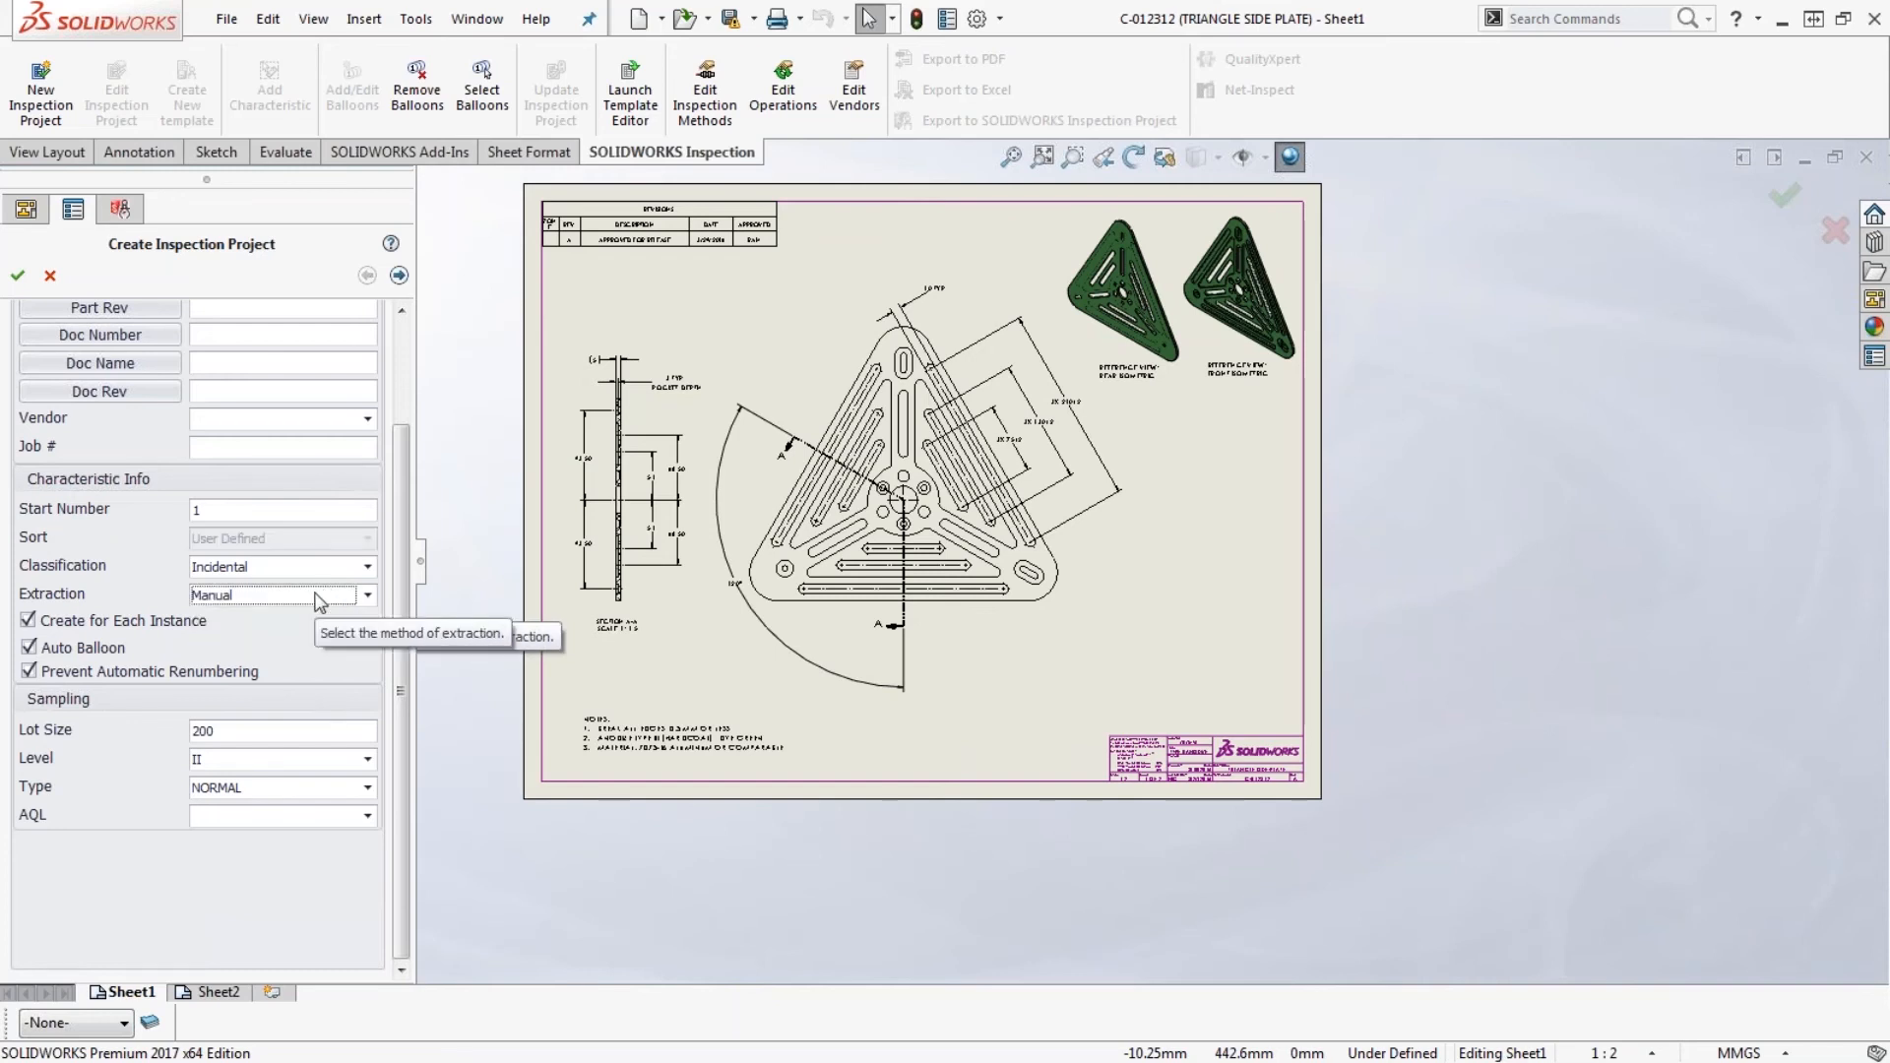
click(18, 278)
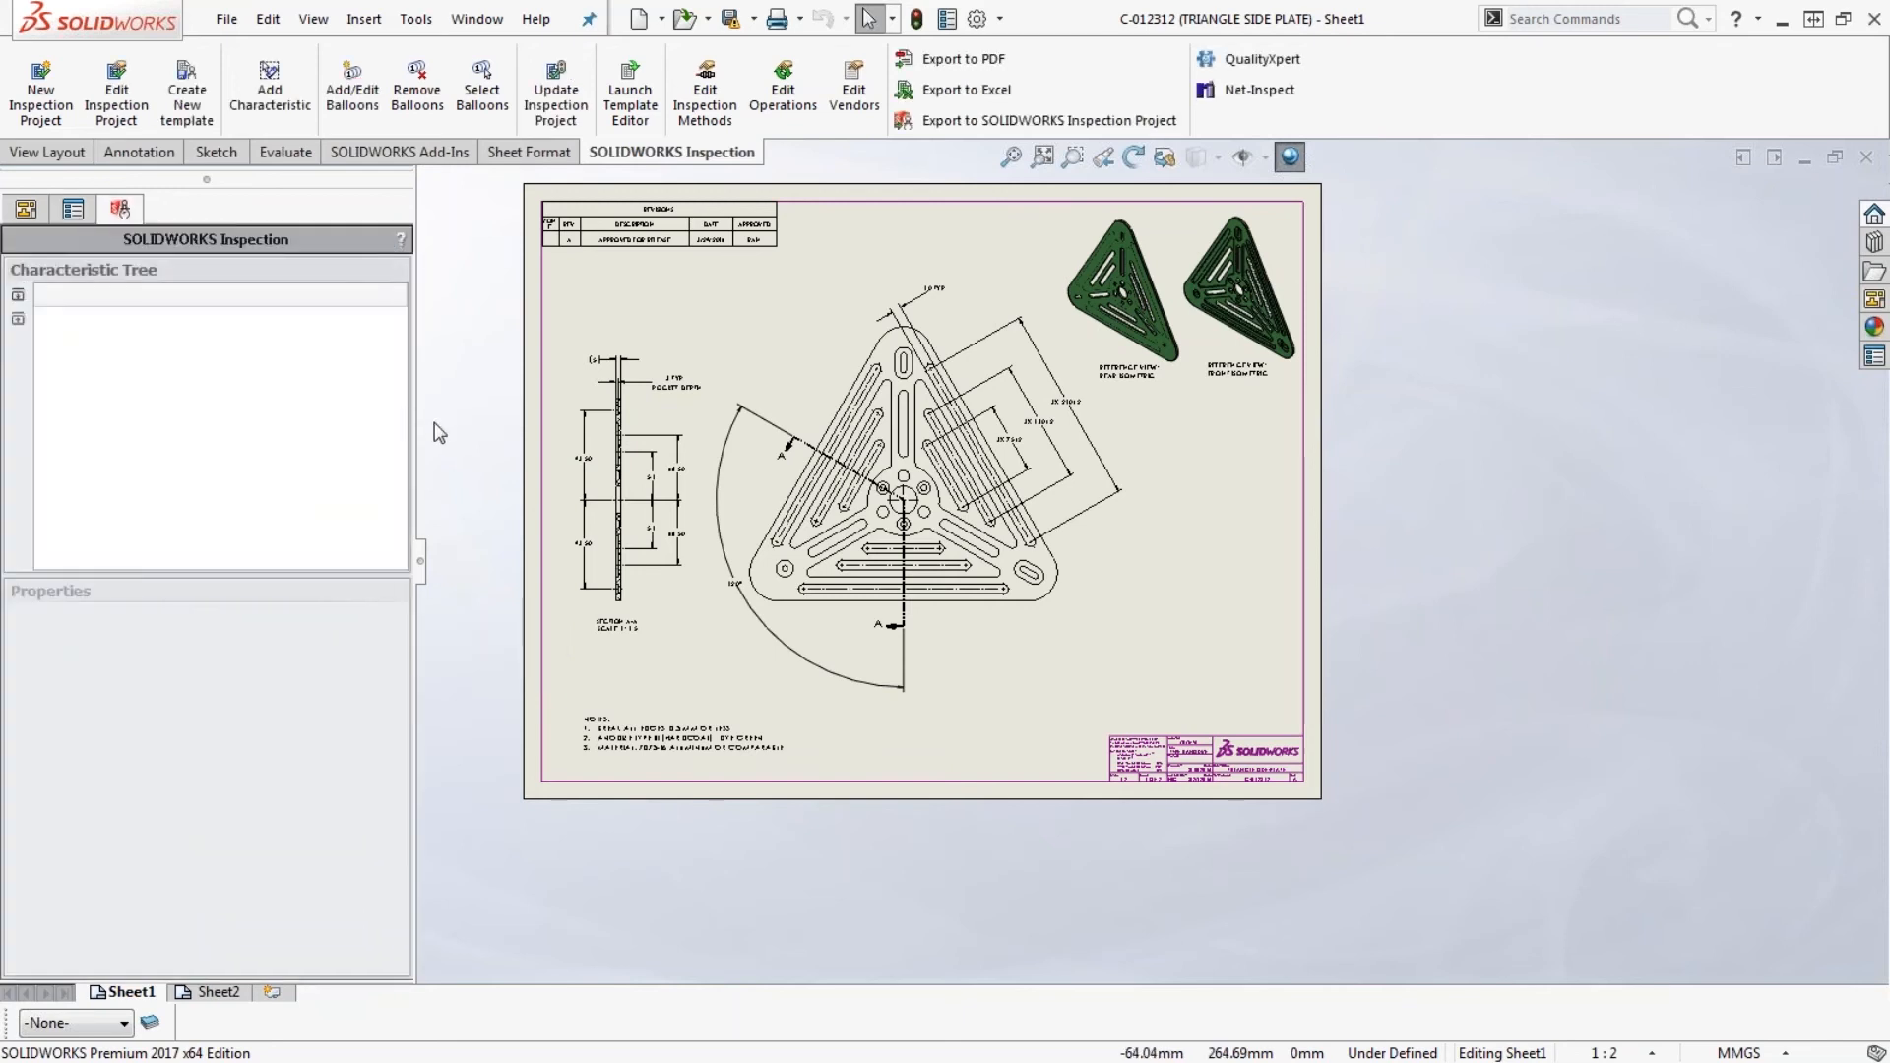
- Manually add the upper 93.50 dimension of Section A-A and the 3X 210±2 slot dimension as inspection characteristics
click(764, 334)
scroll(589, 442, down, 1)
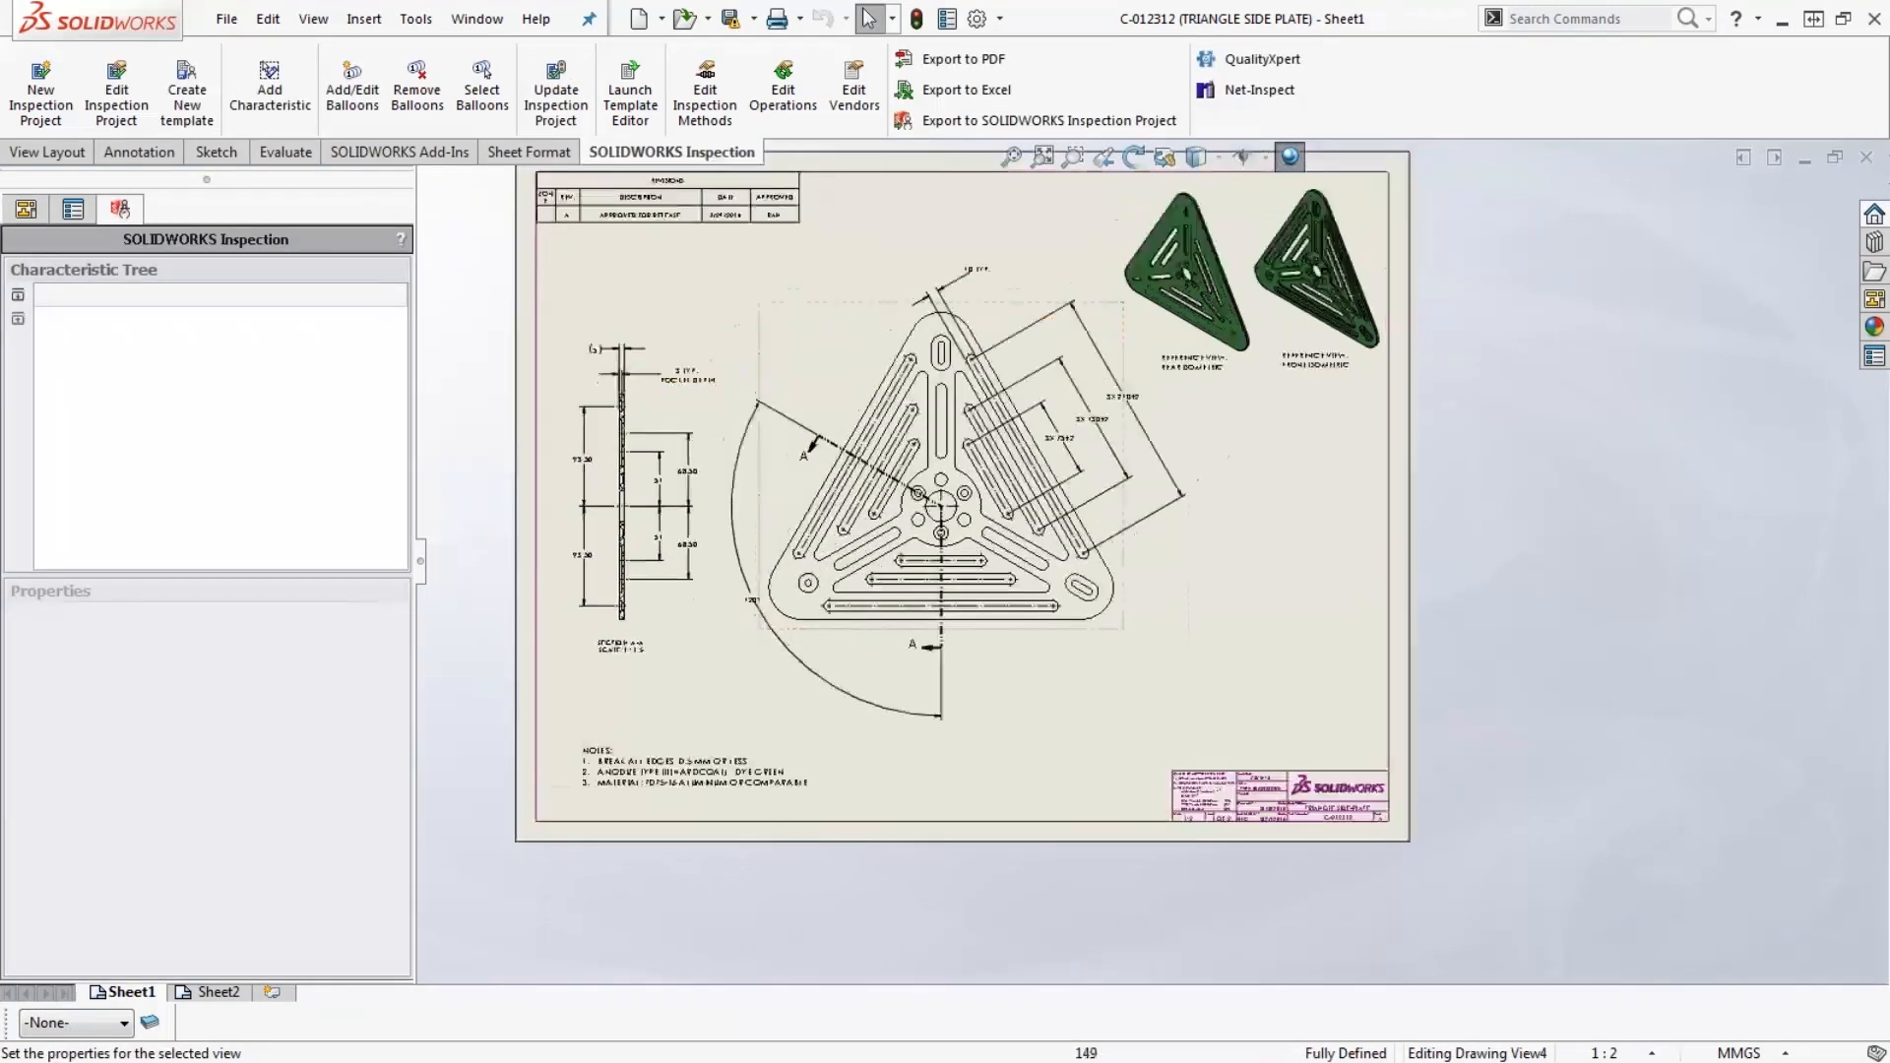
scroll(762, 340, down, 5)
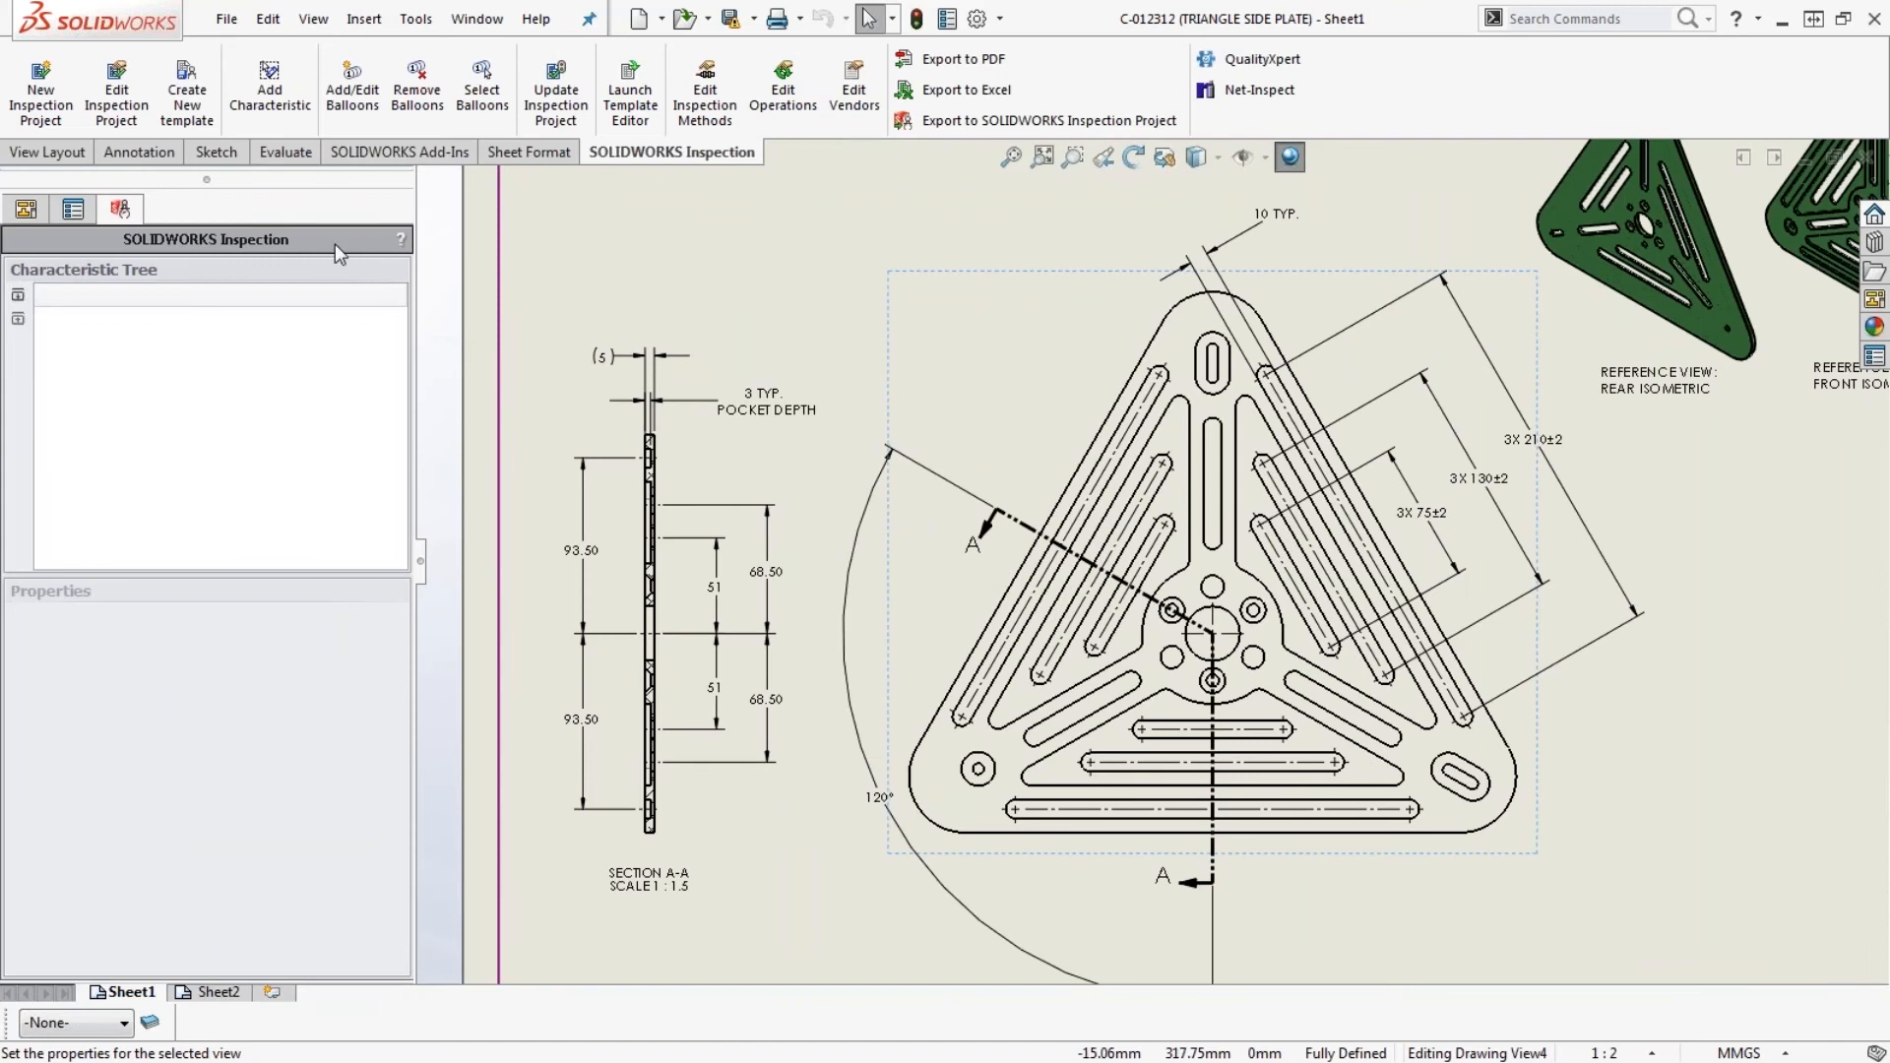
click(272, 98)
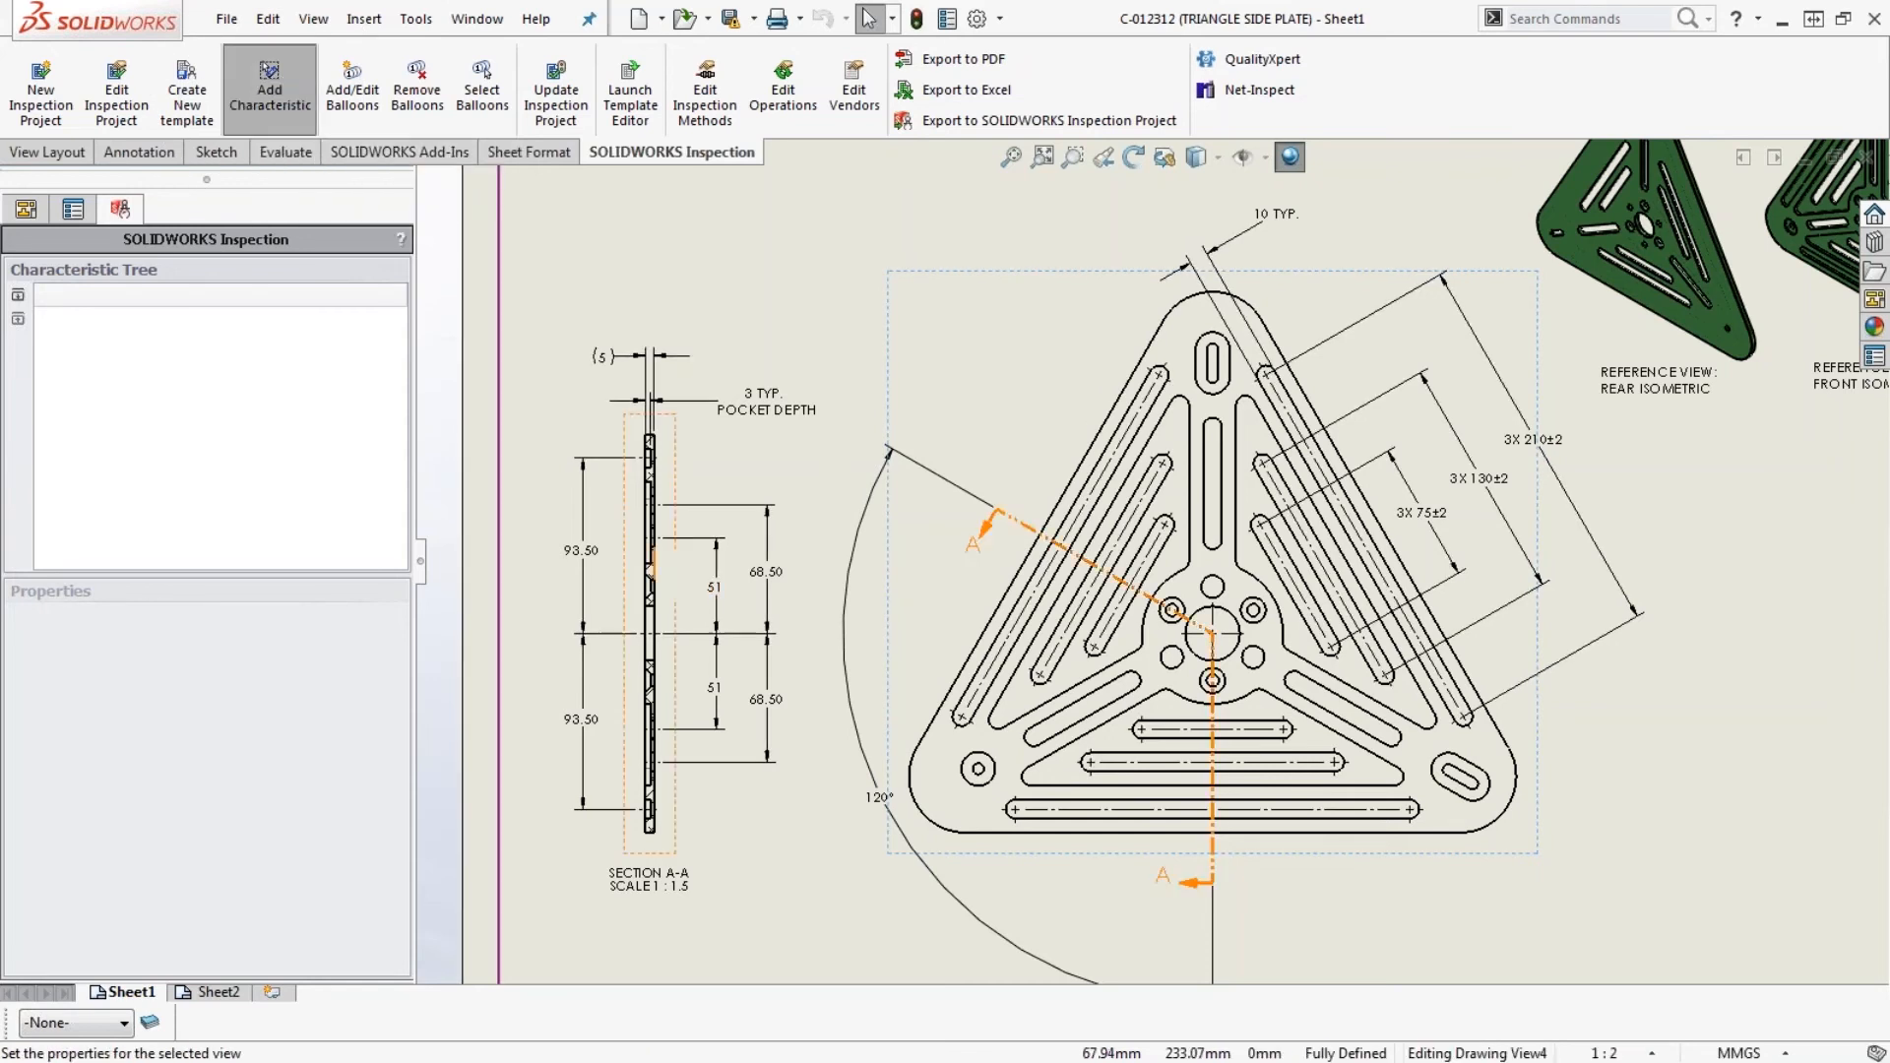
click(581, 551)
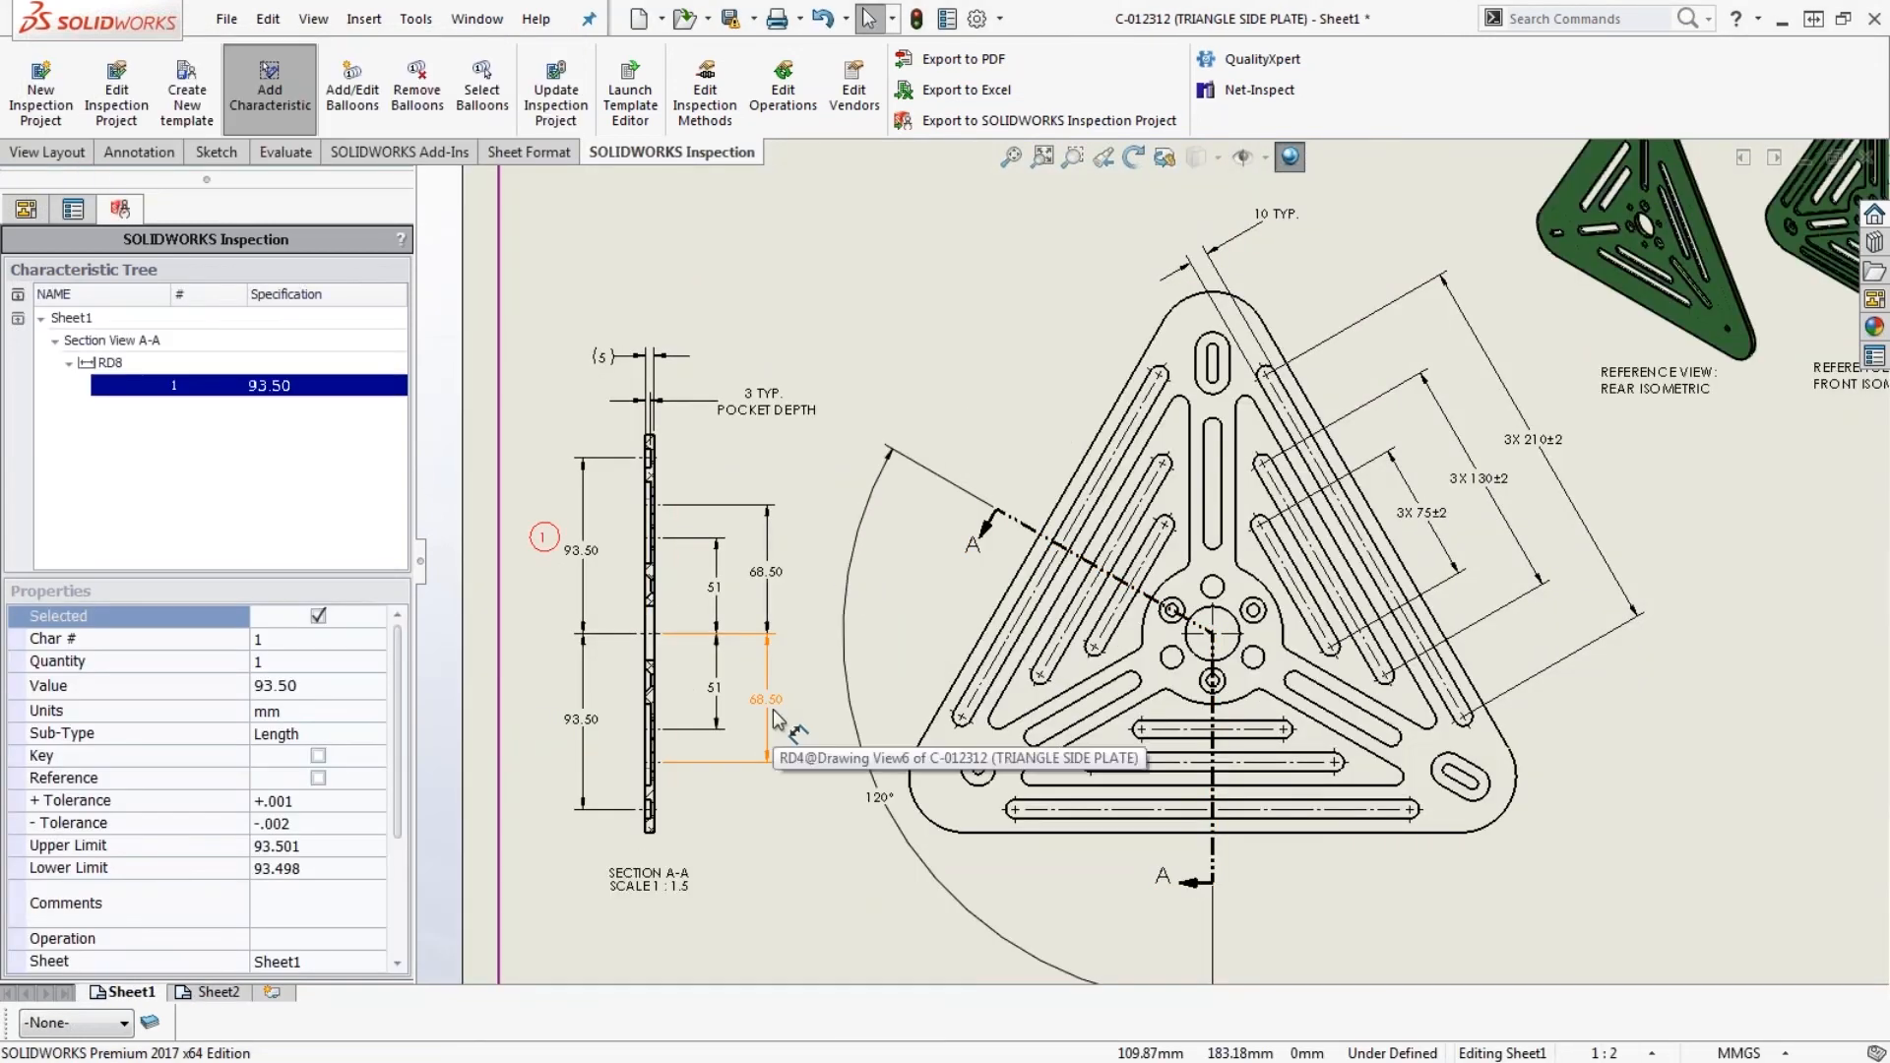
click(1539, 443)
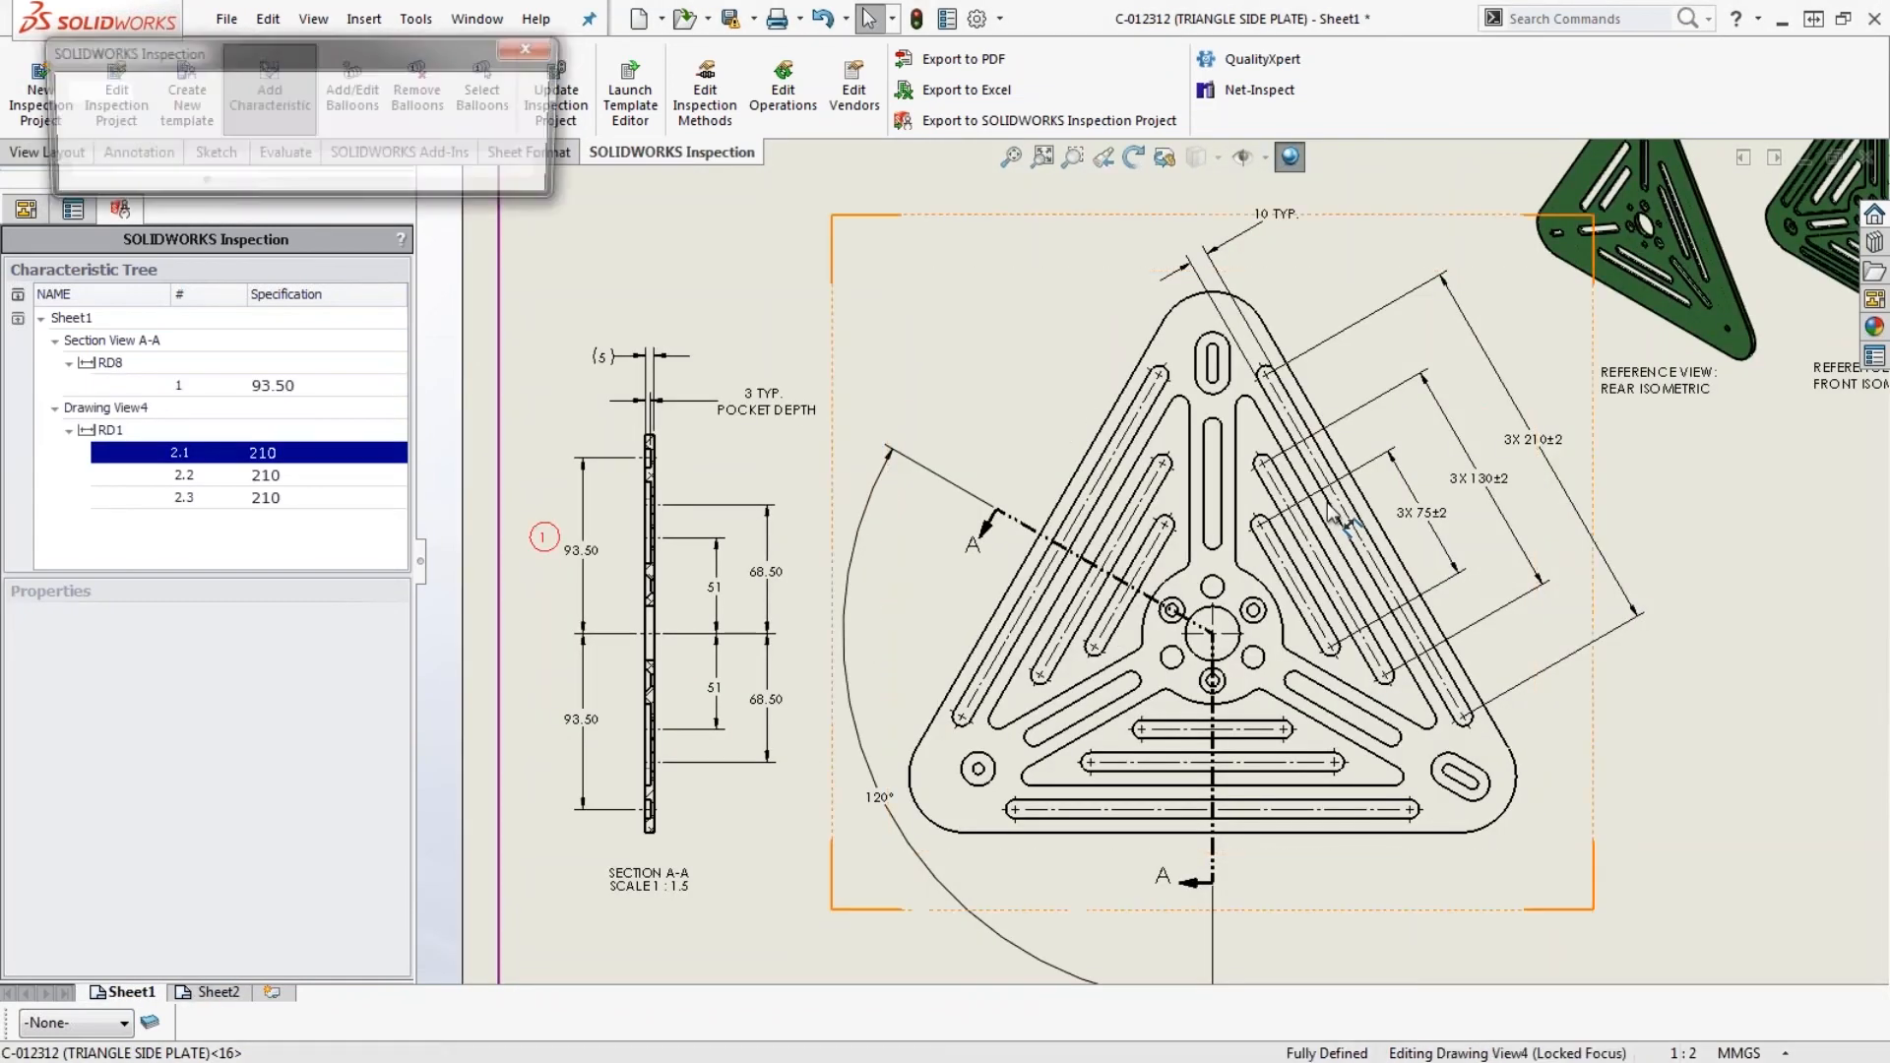
- Add the lower and then the upper 68.50 dimension of Section A-A as further inspection characteristics
scroll(1635, 683, up, 1)
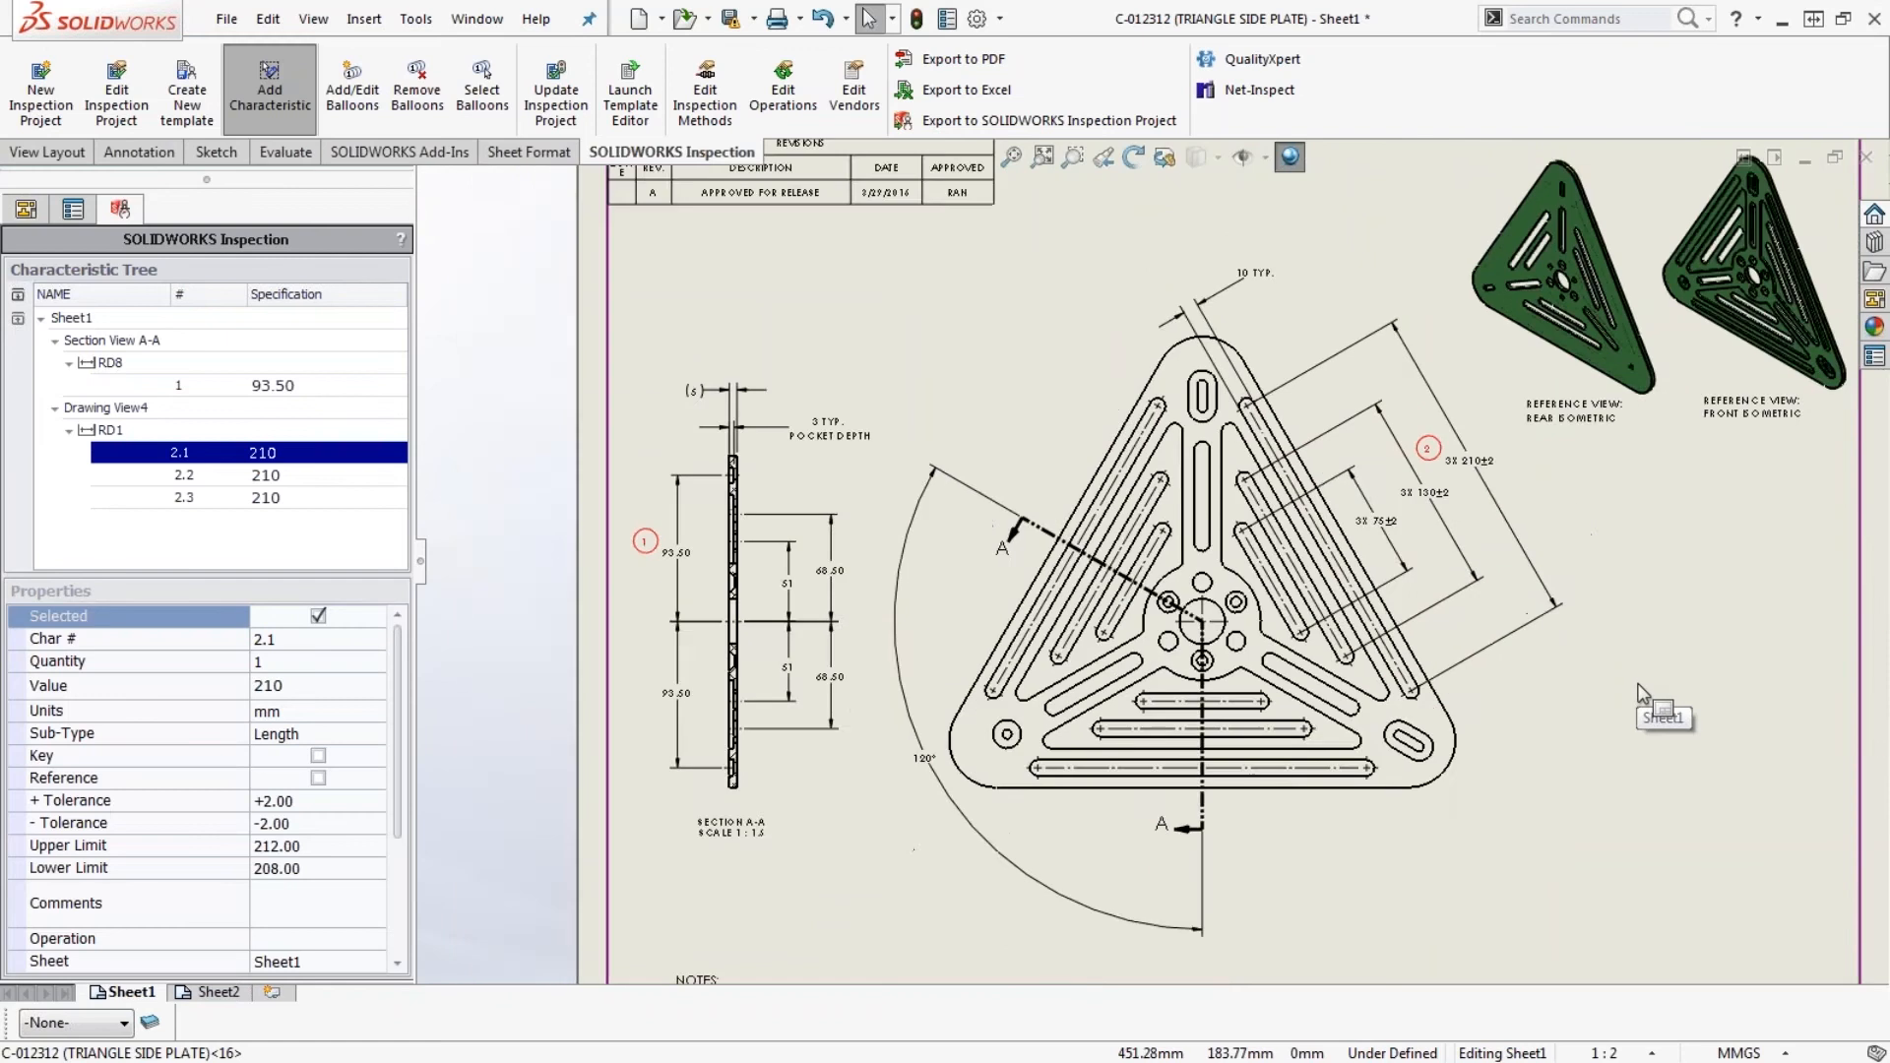
scroll(1635, 683, down, 1)
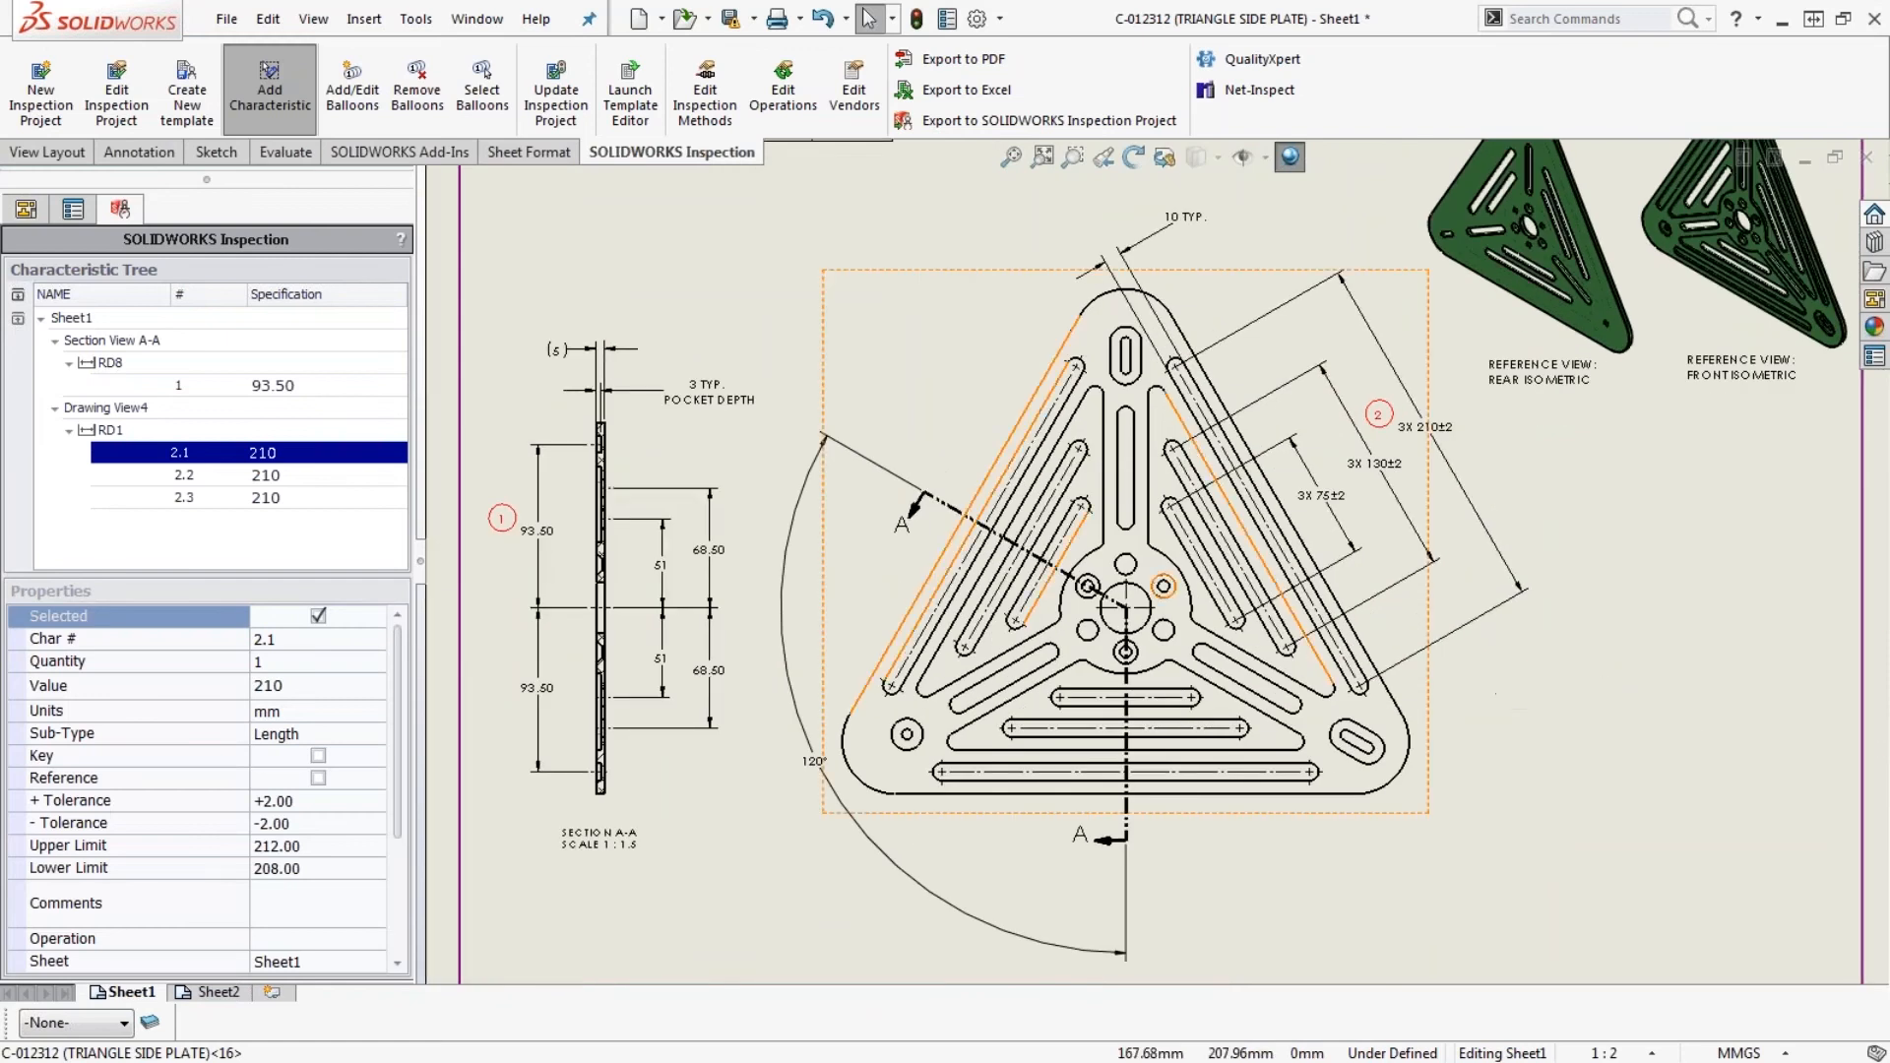
click(1141, 722)
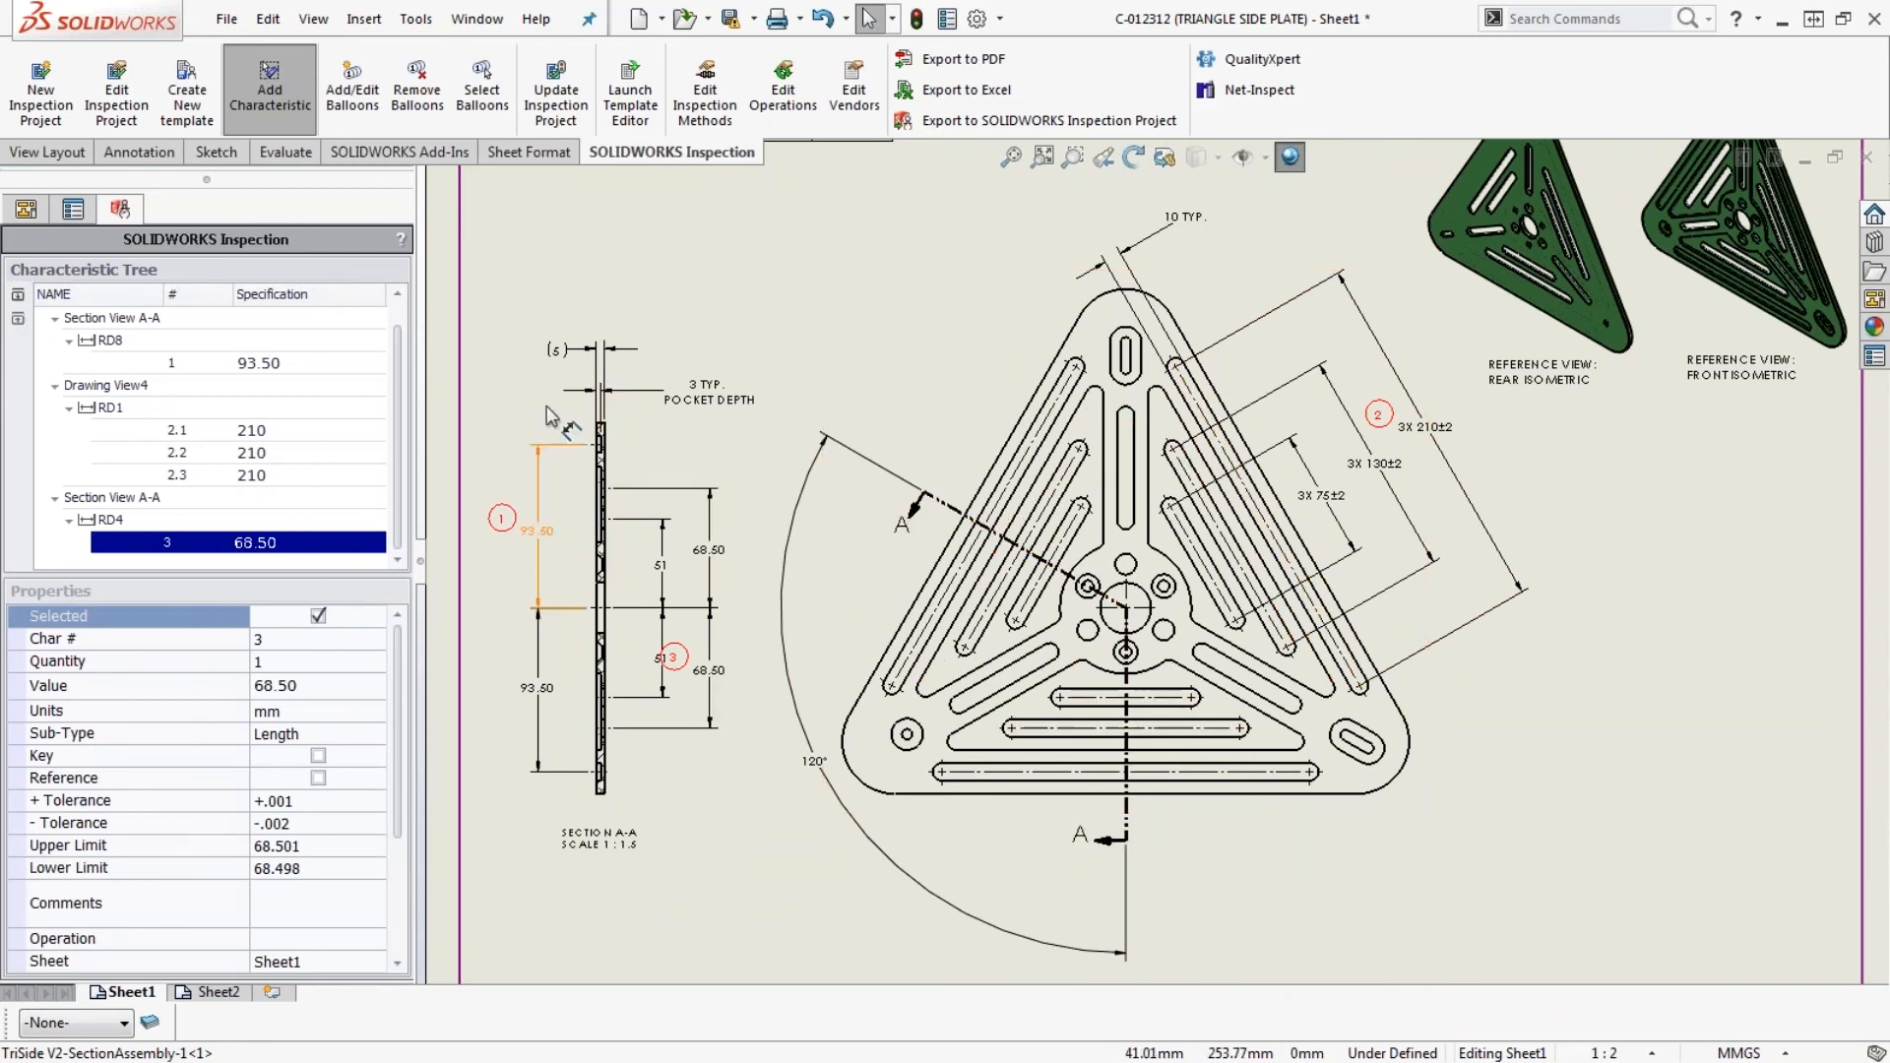
click(708, 551)
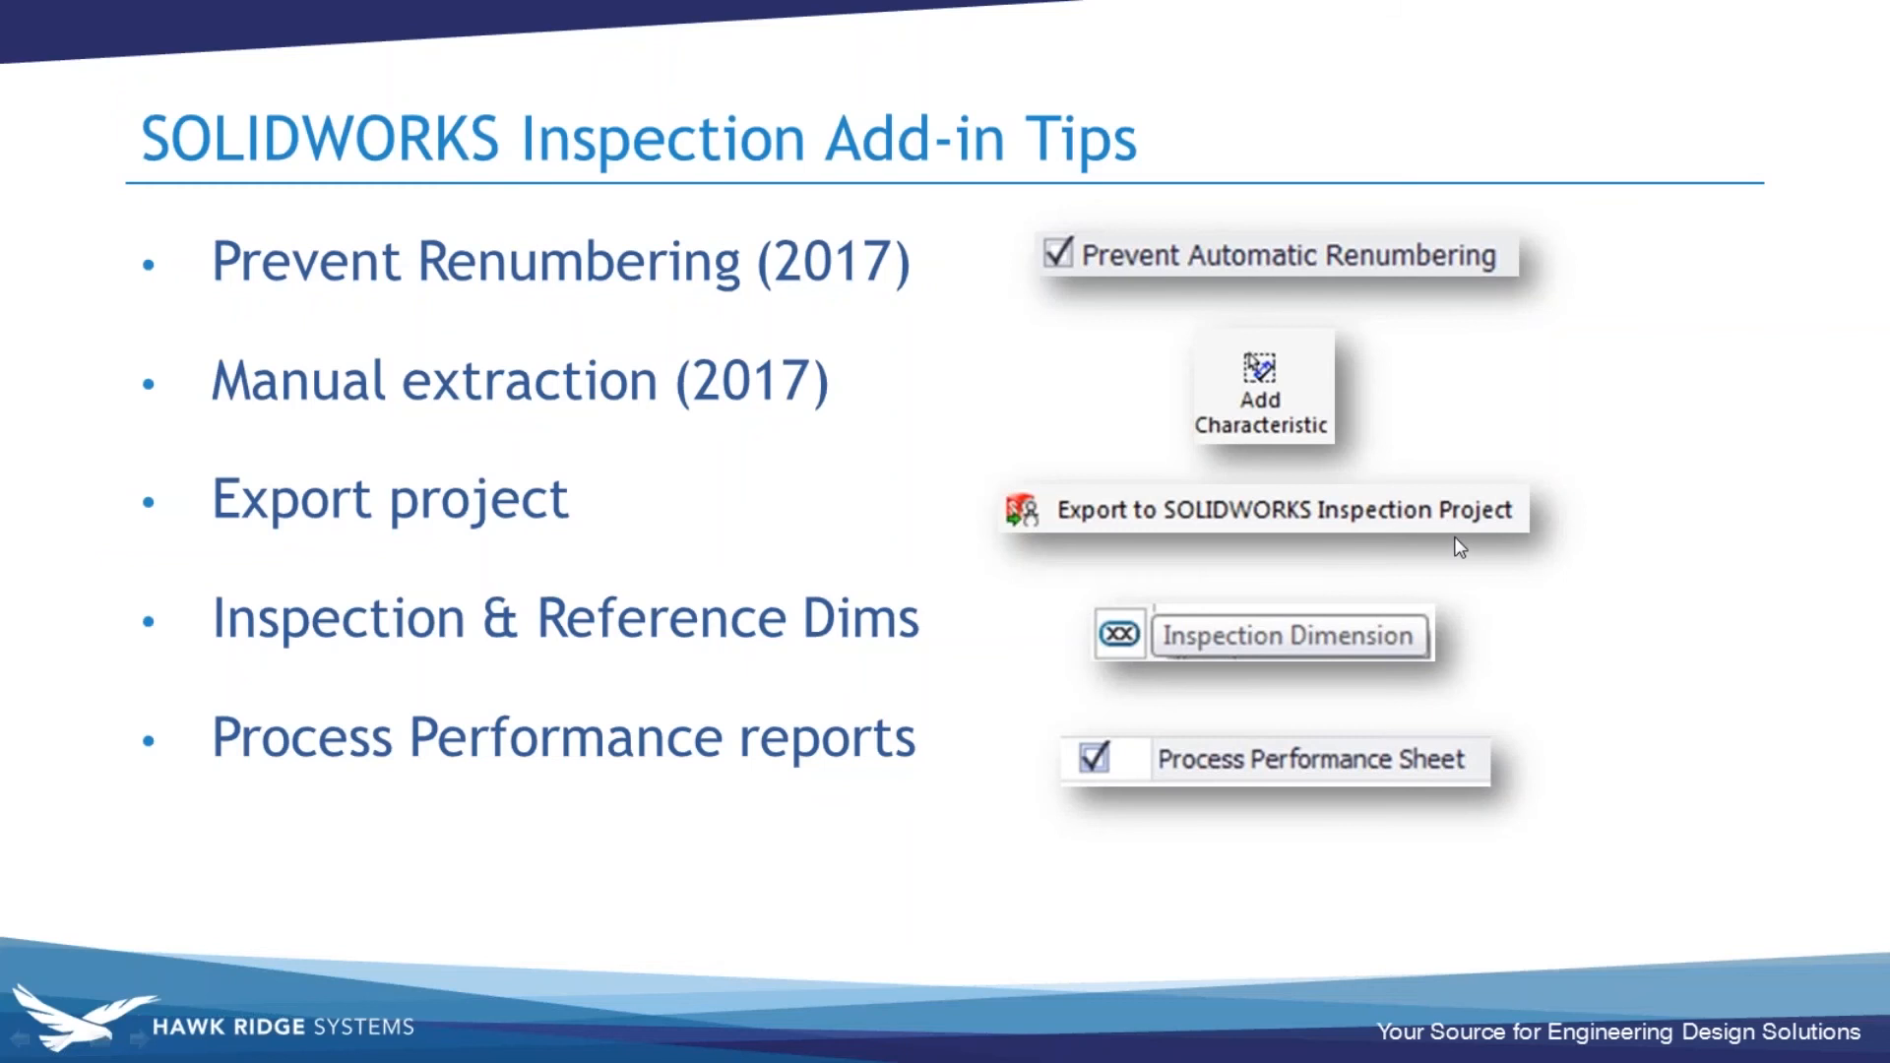
- Return from the slides to SOLIDWORKS, stop adding characteristics, and close the triangle side plate drawing without saving
key(alt+Tab)
click(1356, 502)
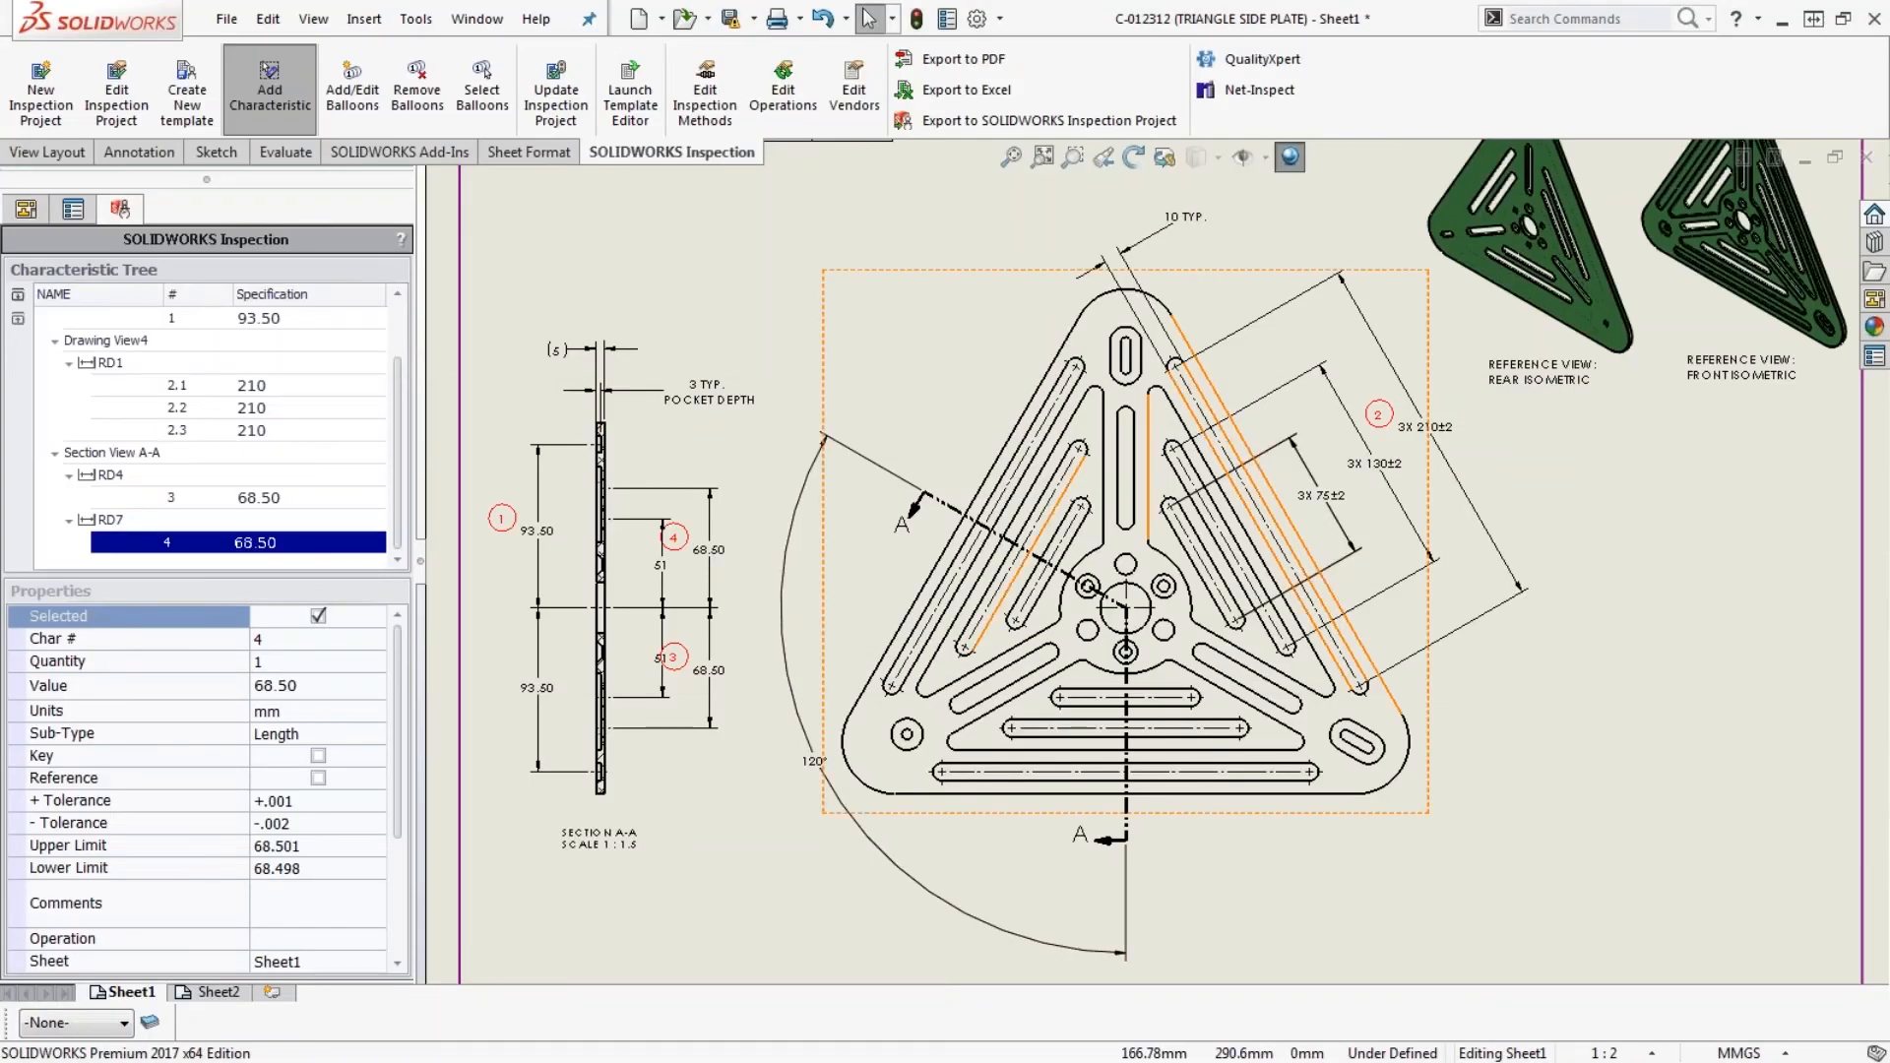
key(Escape)
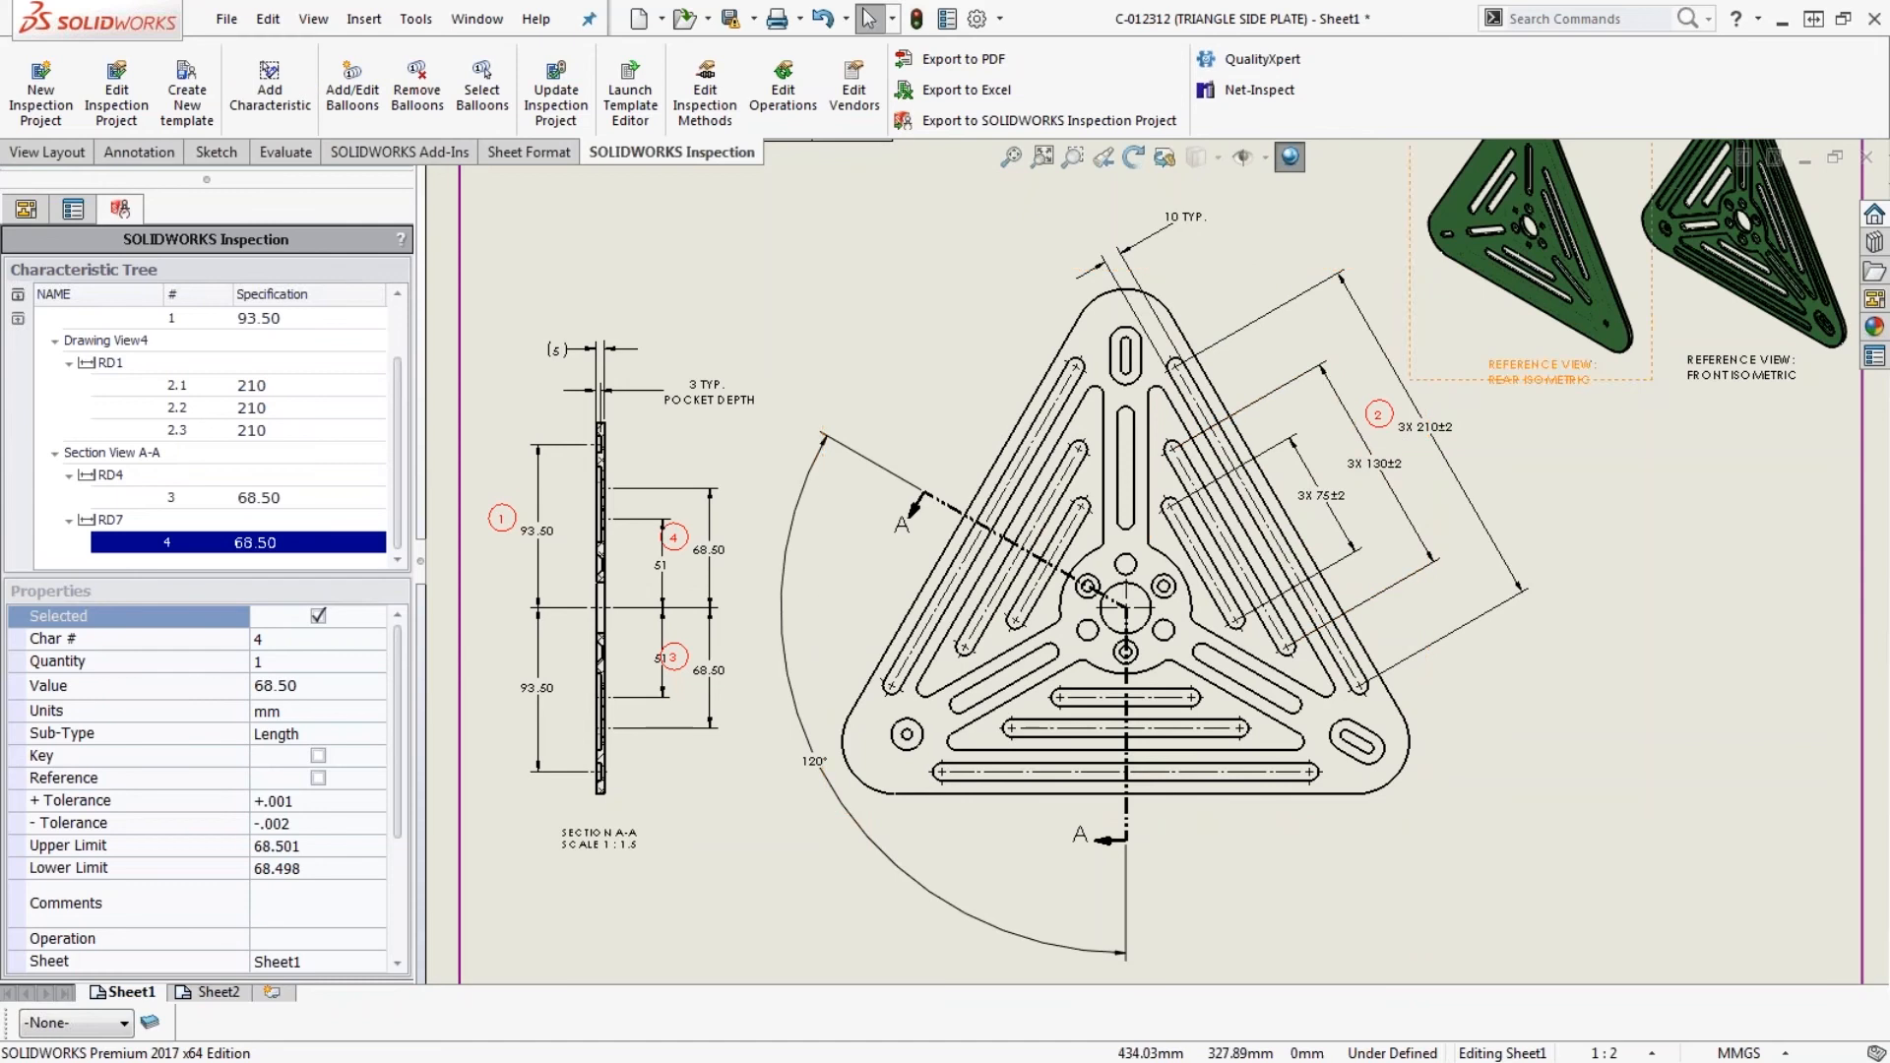
click(1868, 158)
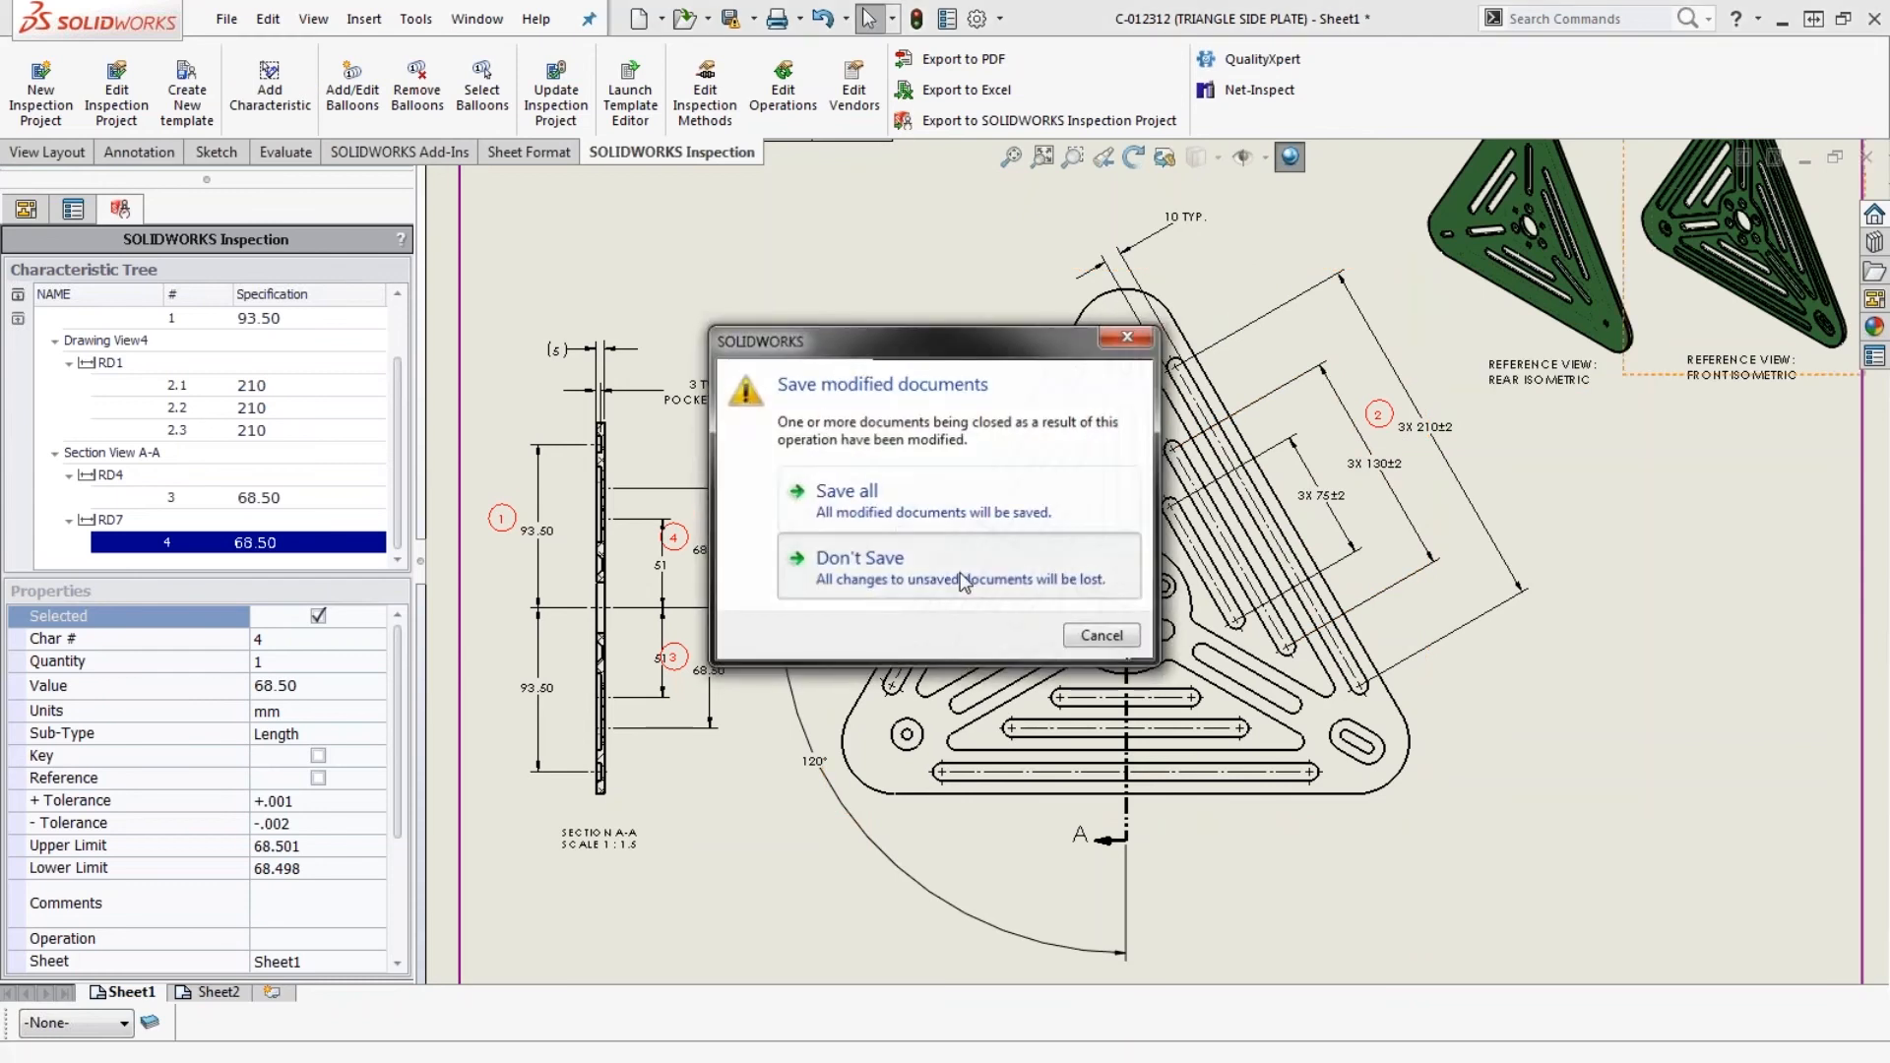
click(964, 582)
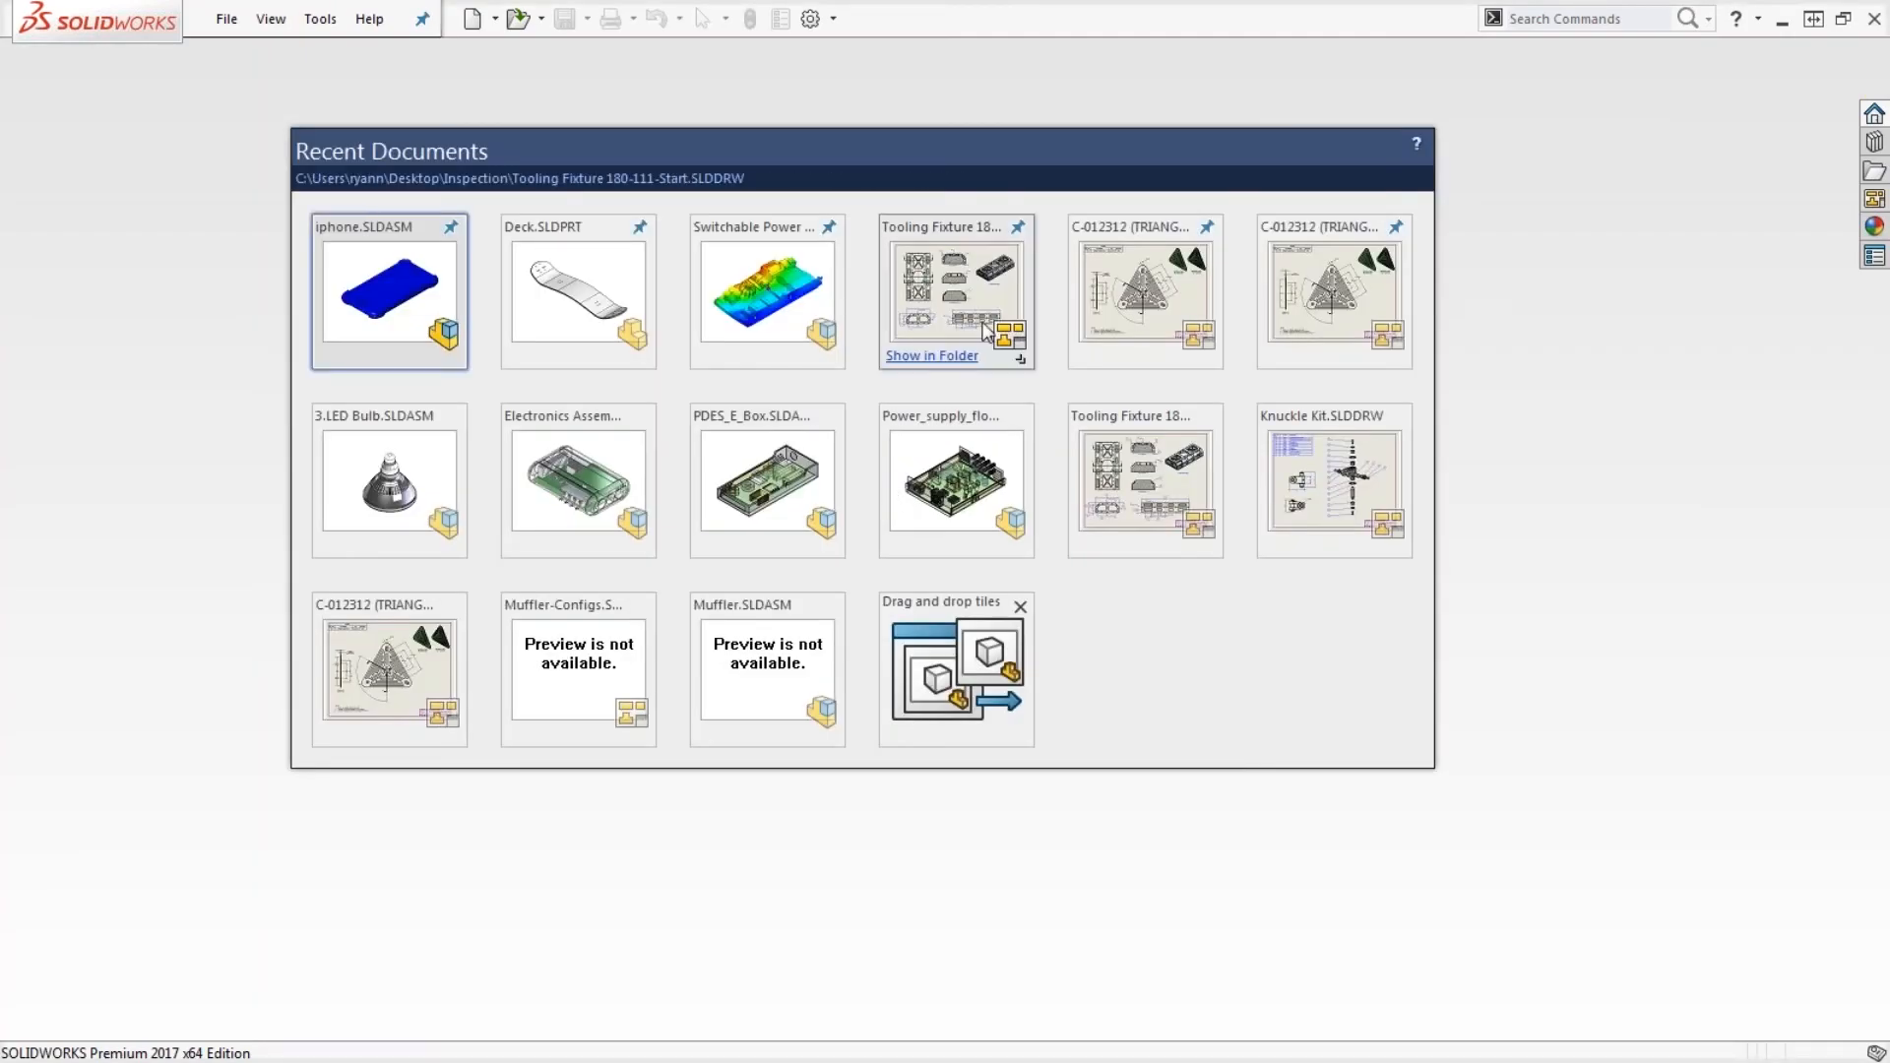
- Open the Key Dims version of the triangle side plate drawing and create a new inspection project from Default.swidot with existing extraction settings
click(1141, 290)
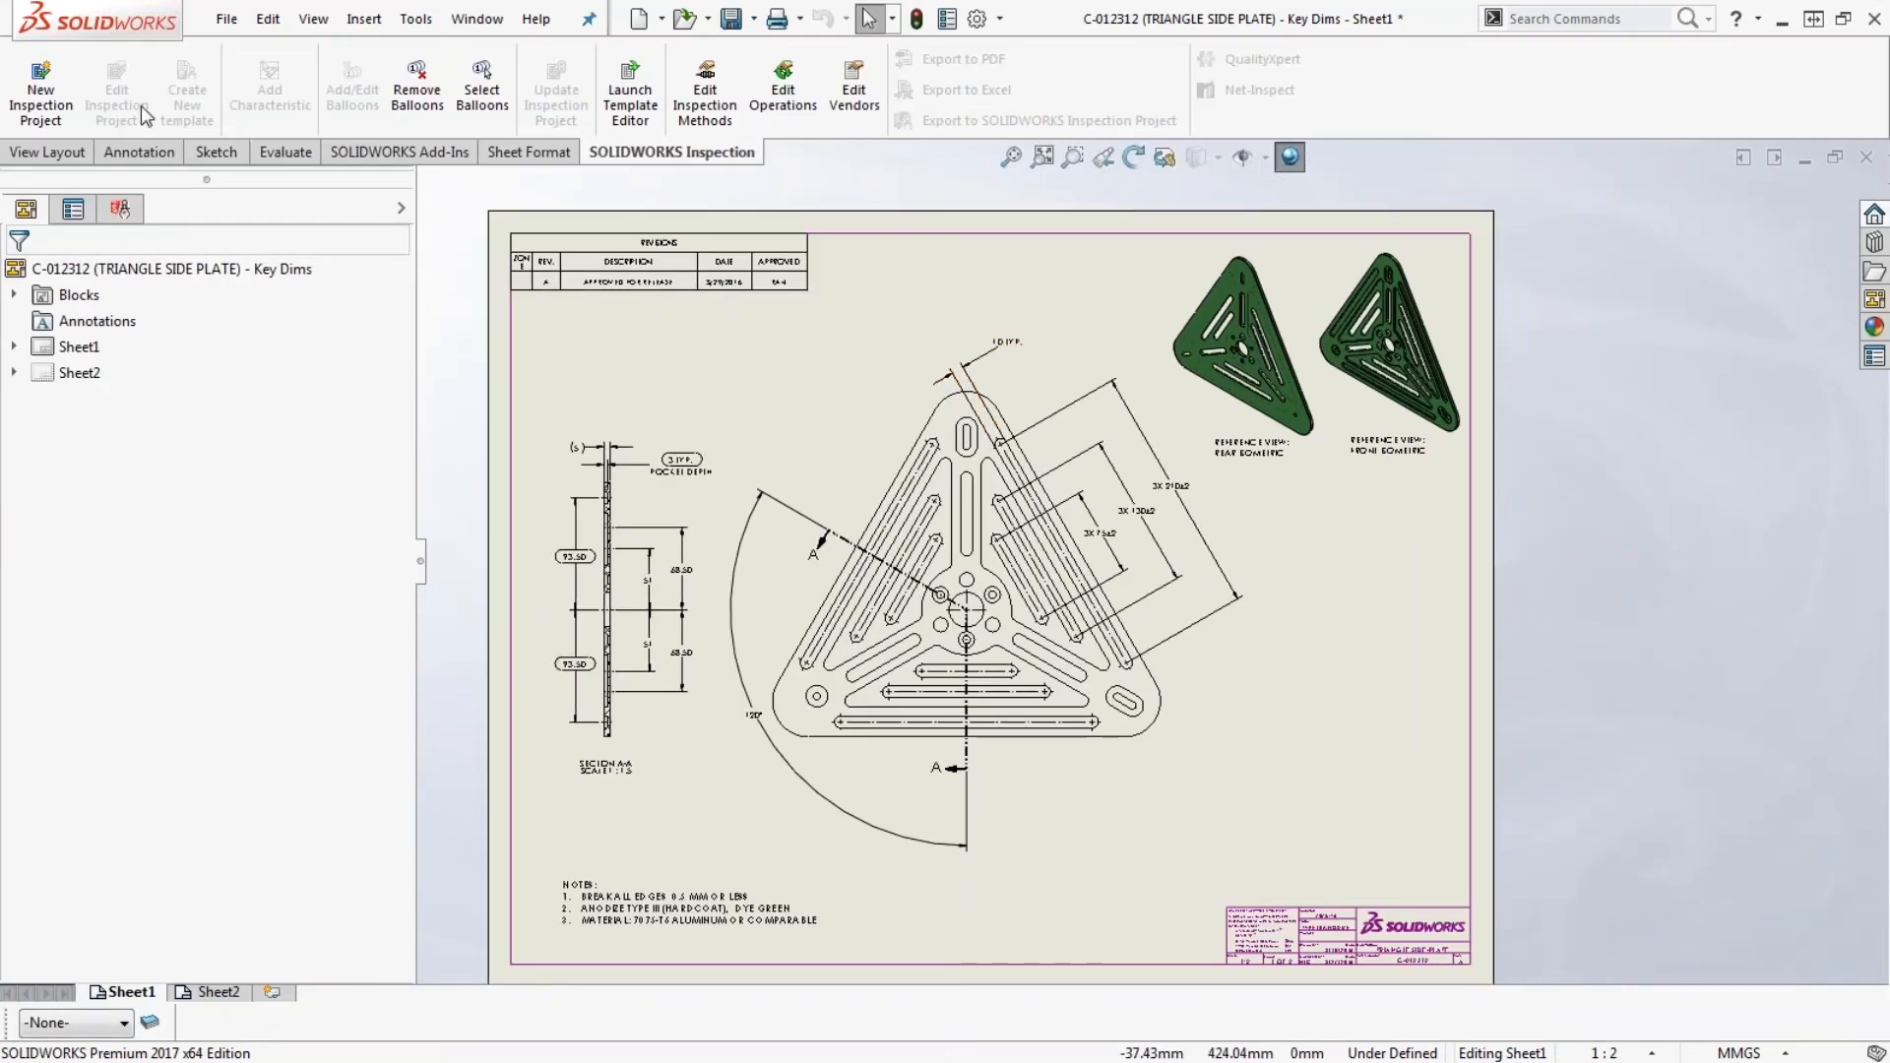
click(76, 103)
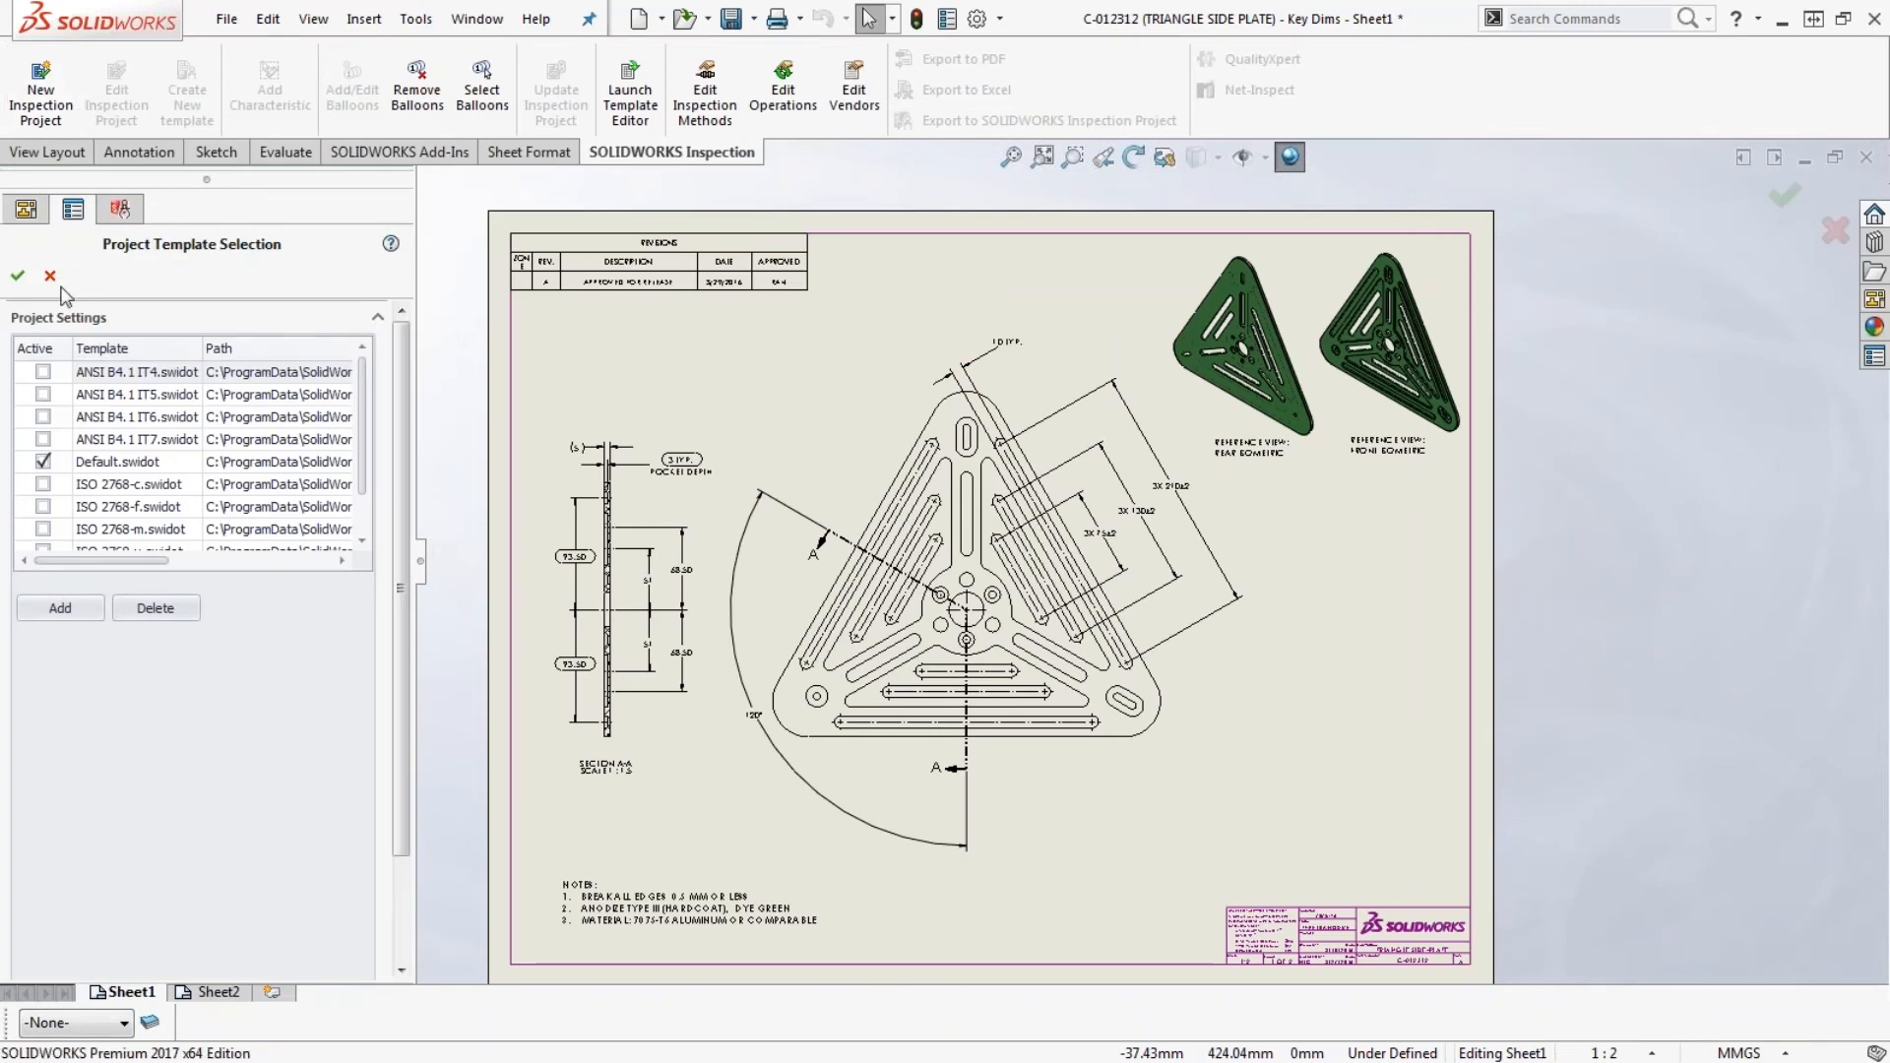
click(16, 277)
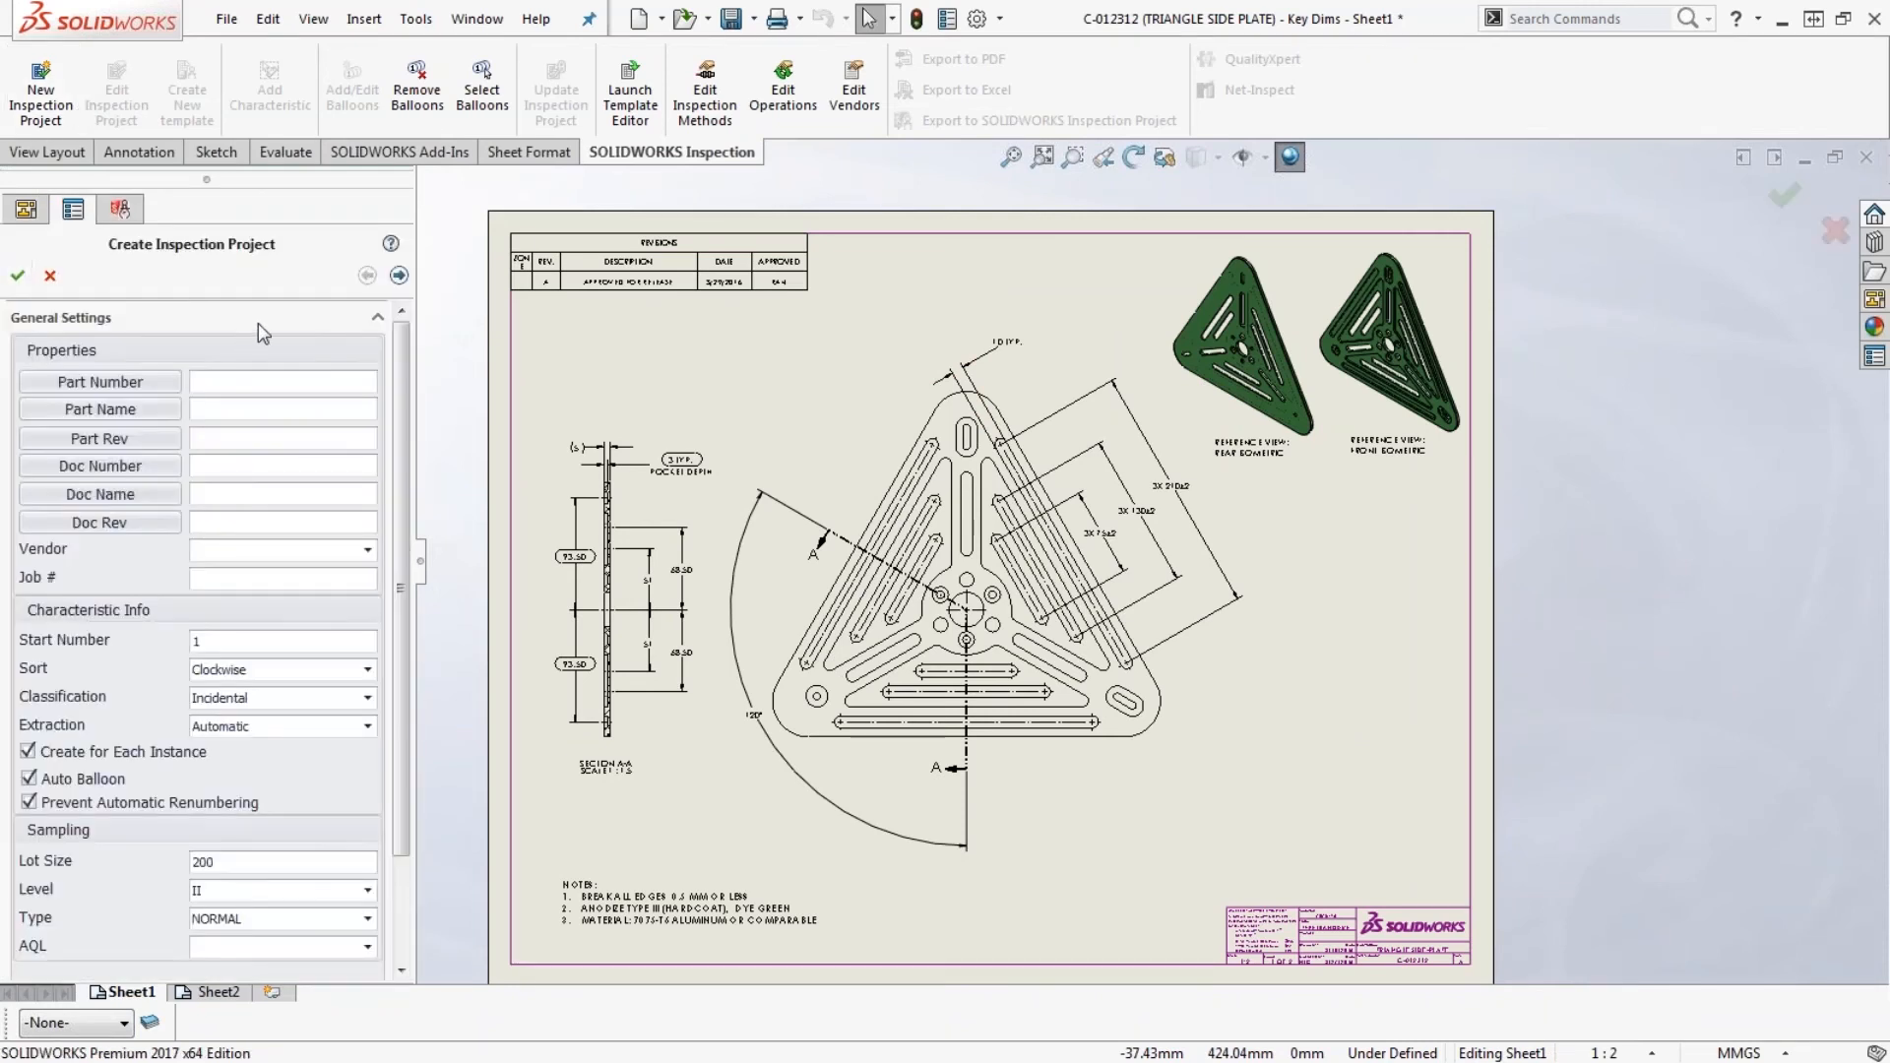
click(398, 277)
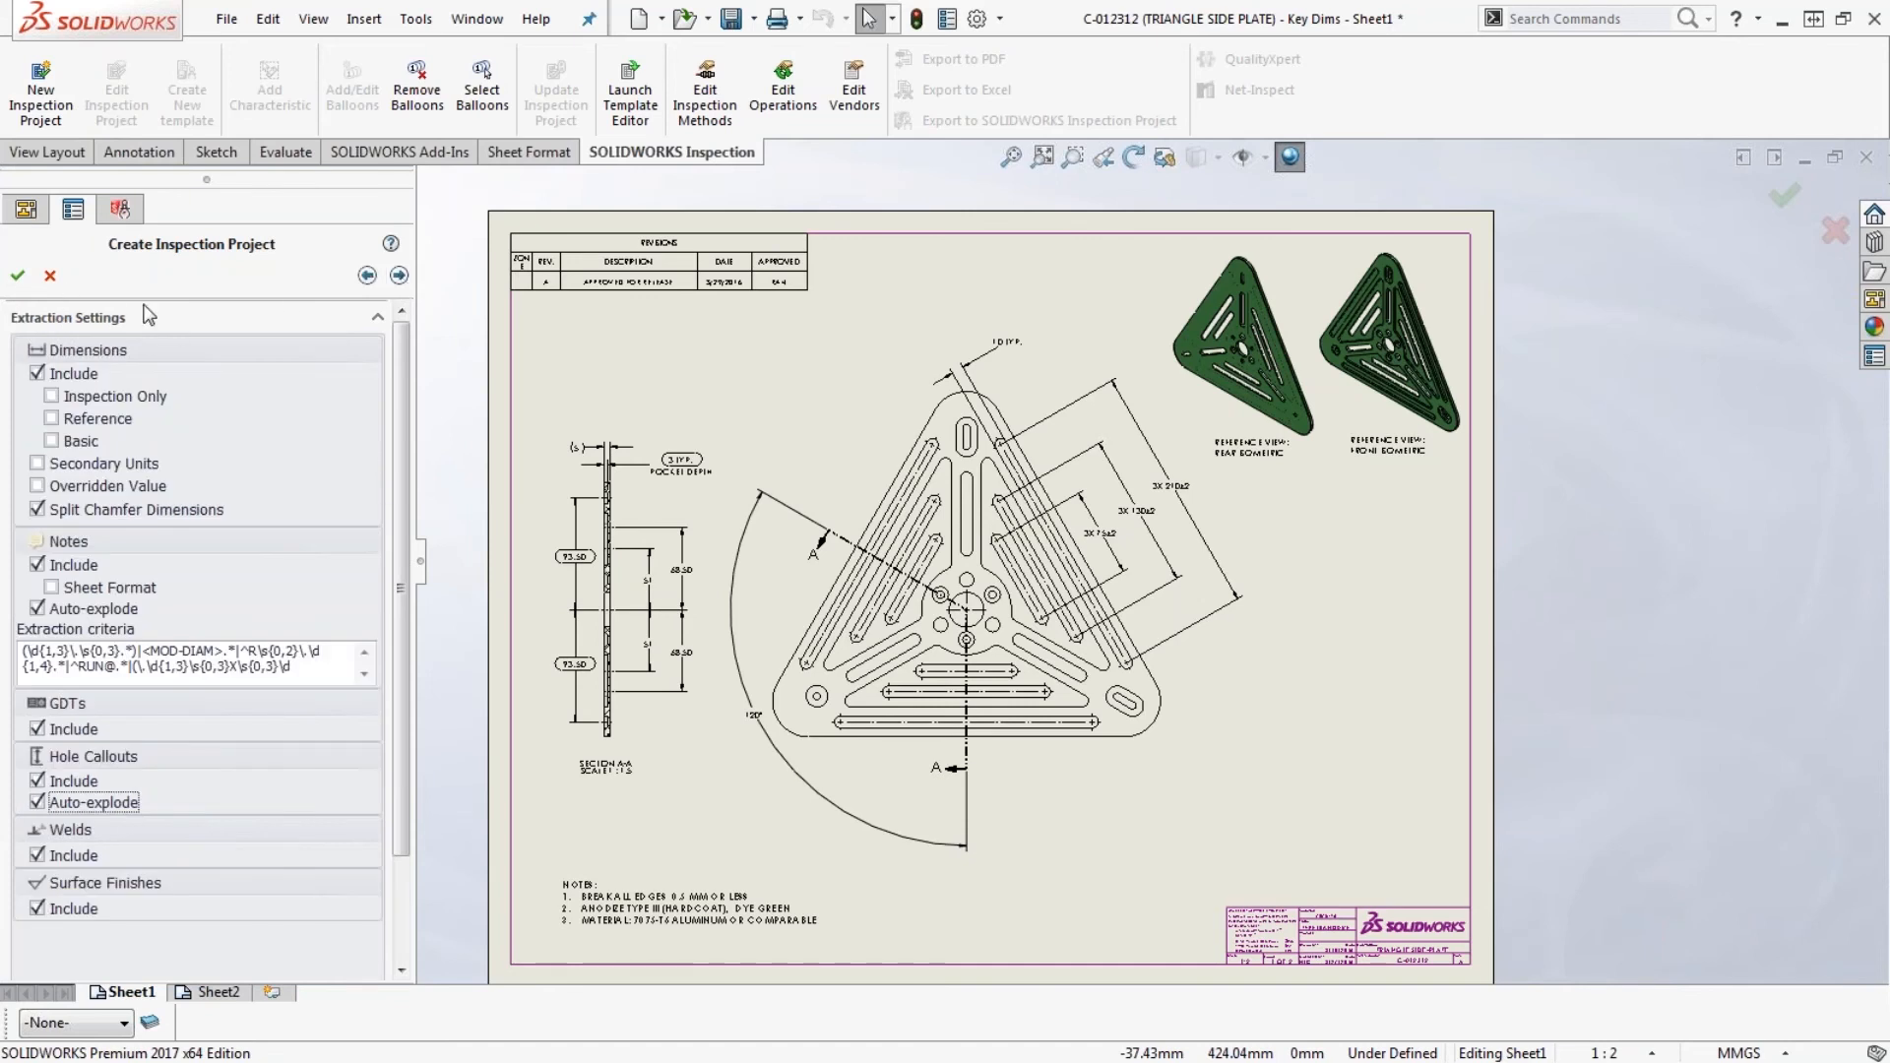
click(18, 276)
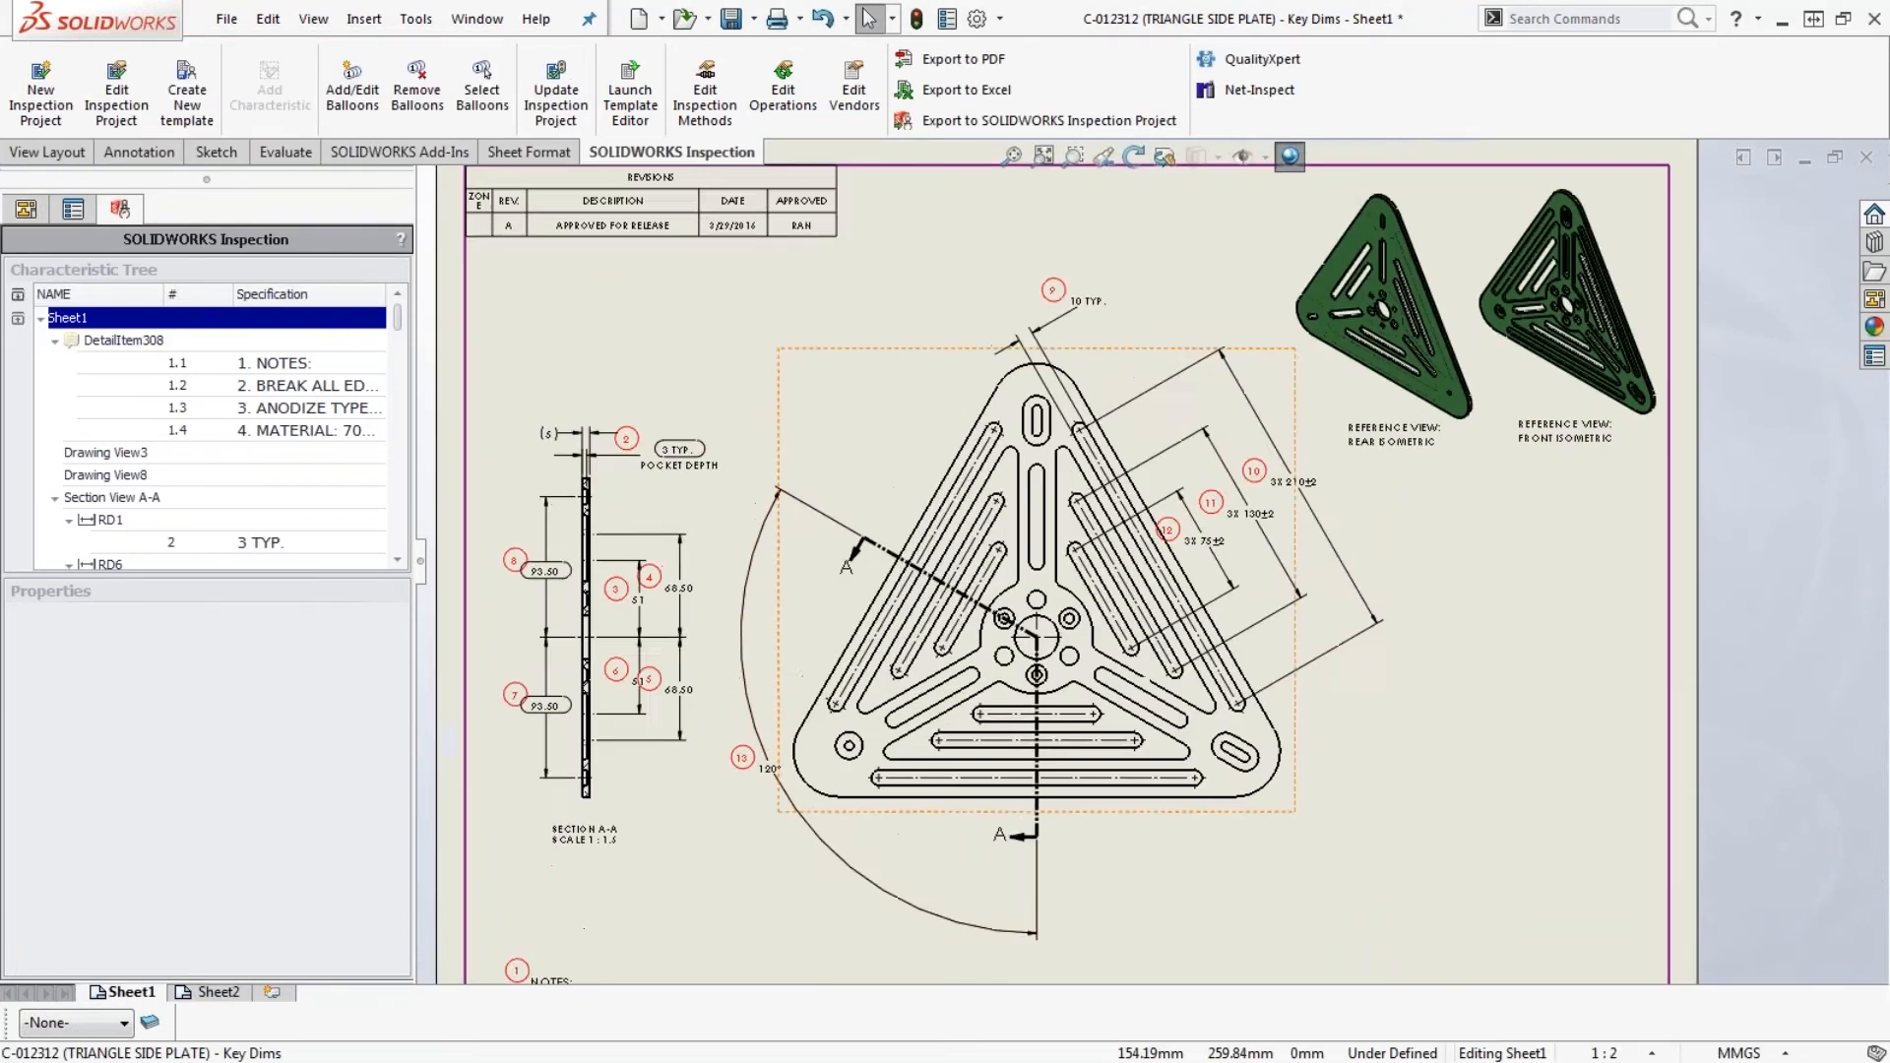
- Export the ballooned drawing as the SOLIDWORKS Inspection project file C-012312 (TRIANGLE SIDE PLATE) - Key Dims.ixprj in the Inspection folder
scroll(697, 505, up, 2)
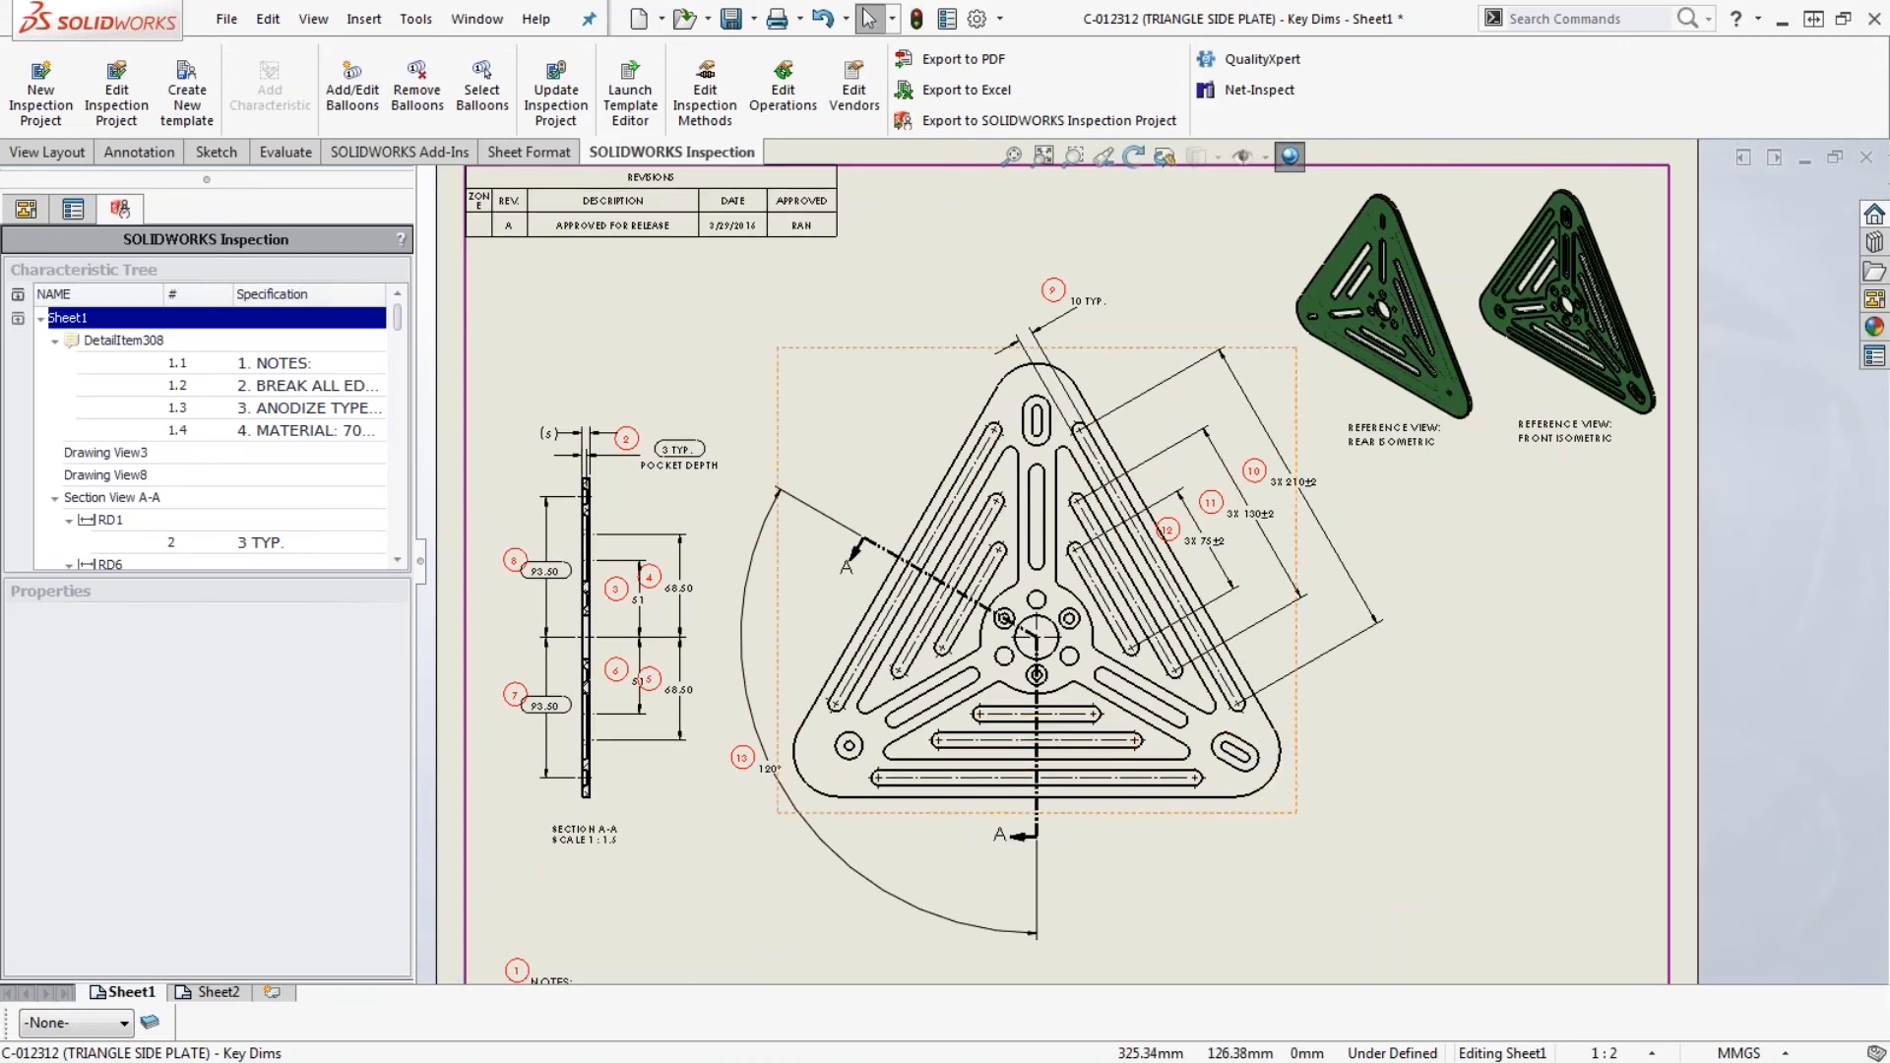
click(987, 130)
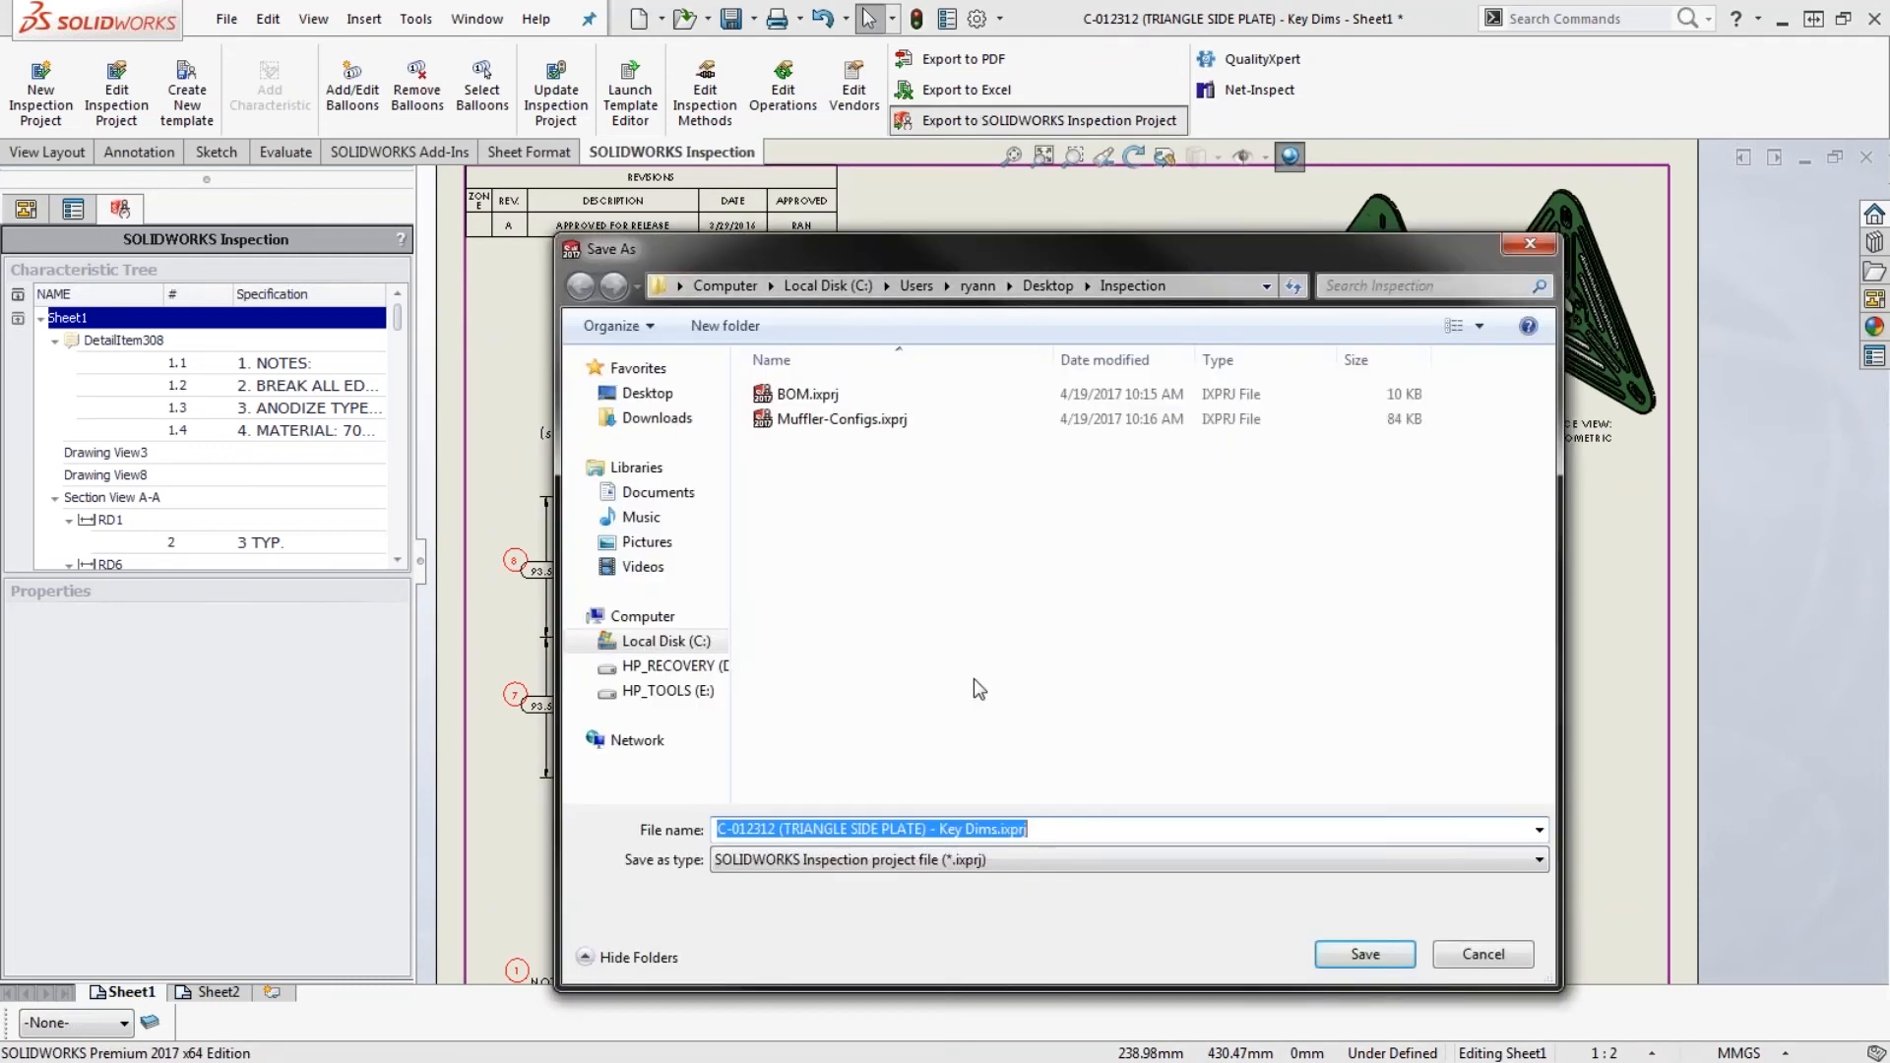
click(1345, 963)
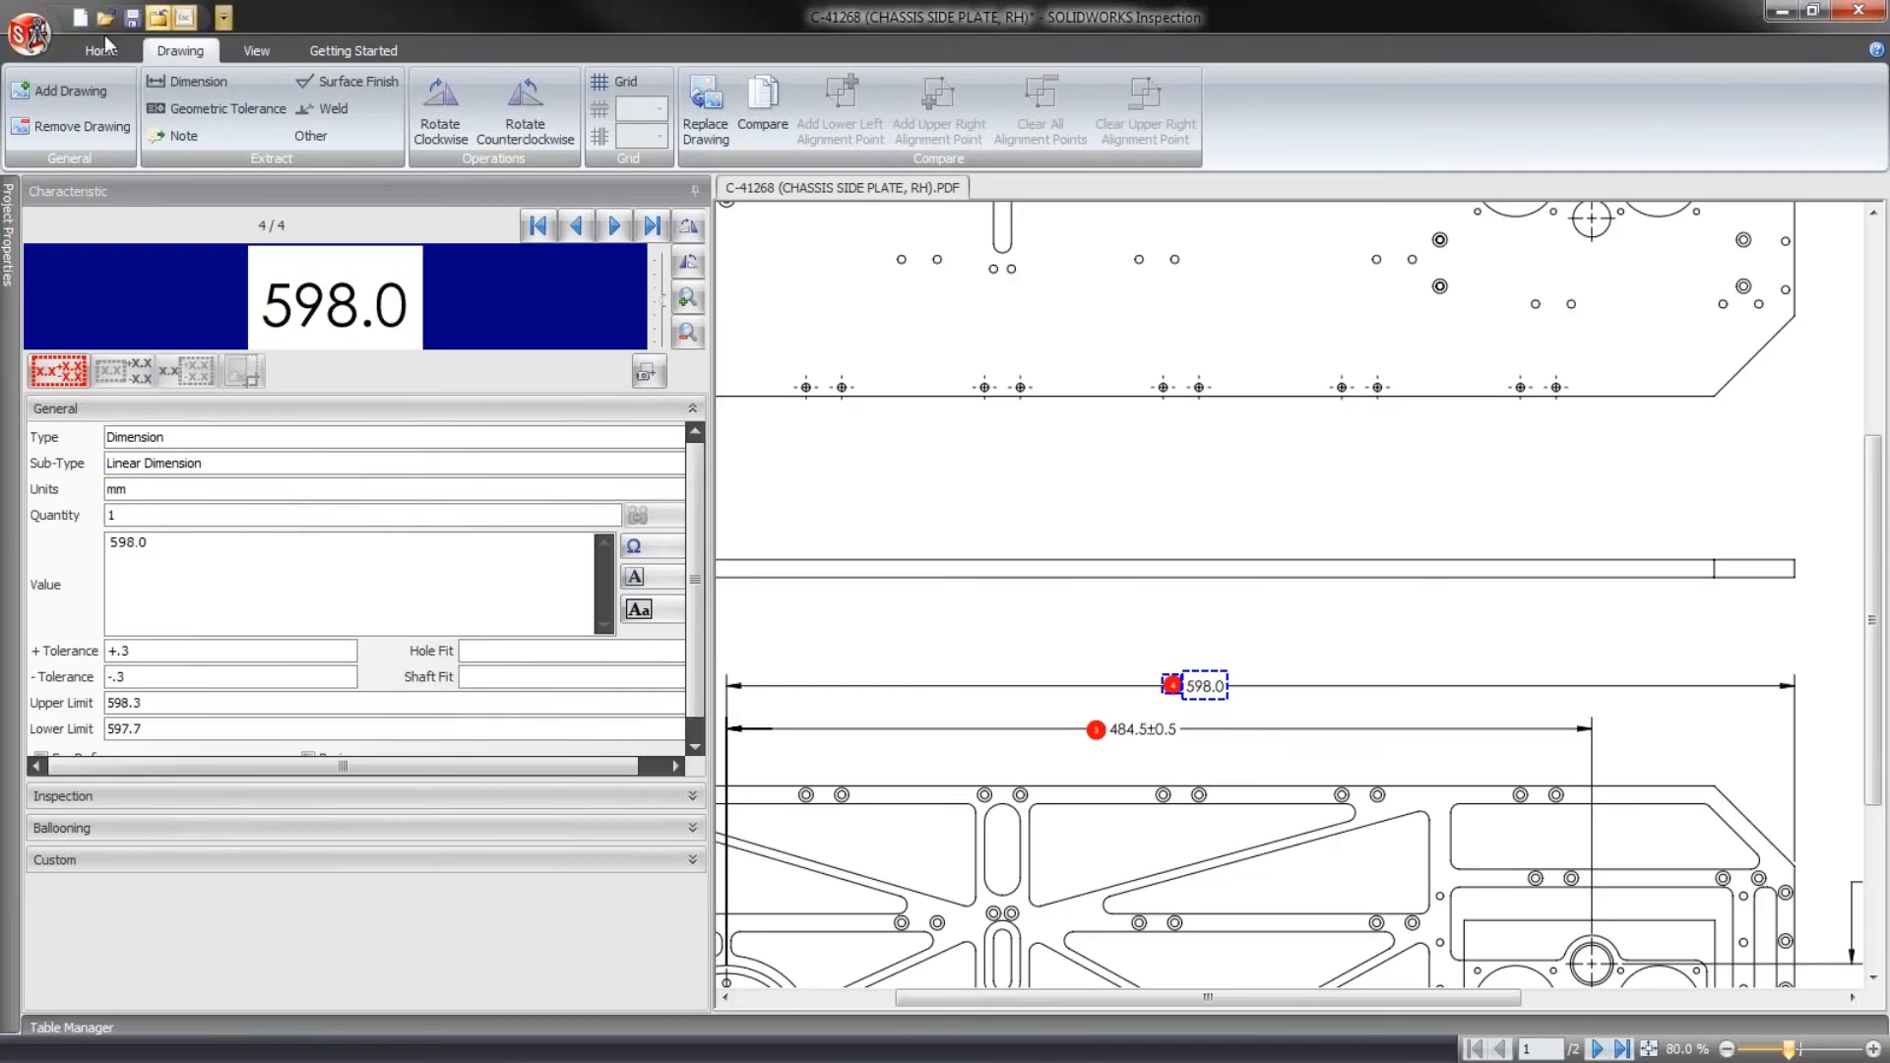
- In standalone SOLIDWORKS Inspection, open the C-012312 (TRIANGLE SIDE PLATE) - Key Dims project from the Inspection folder, discarding the unsaved chassis side plate project
click(37, 43)
click(81, 136)
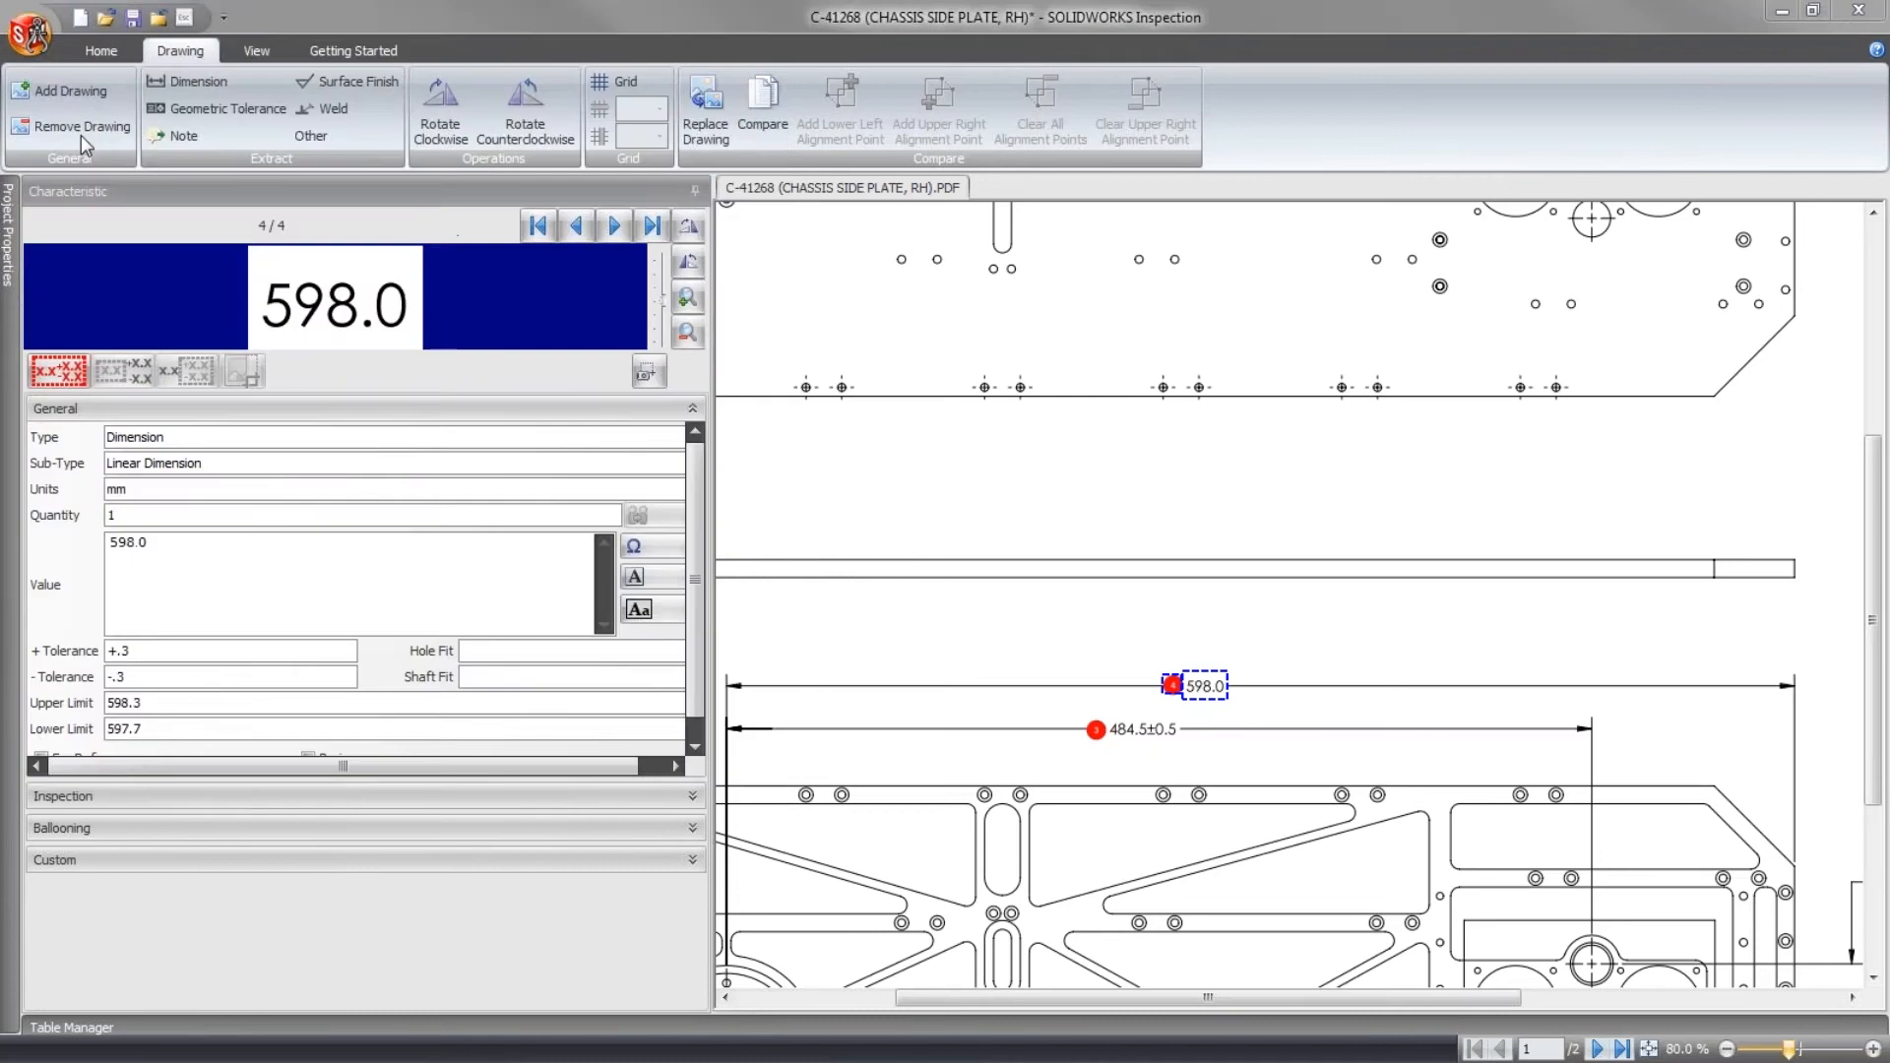
click(108, 163)
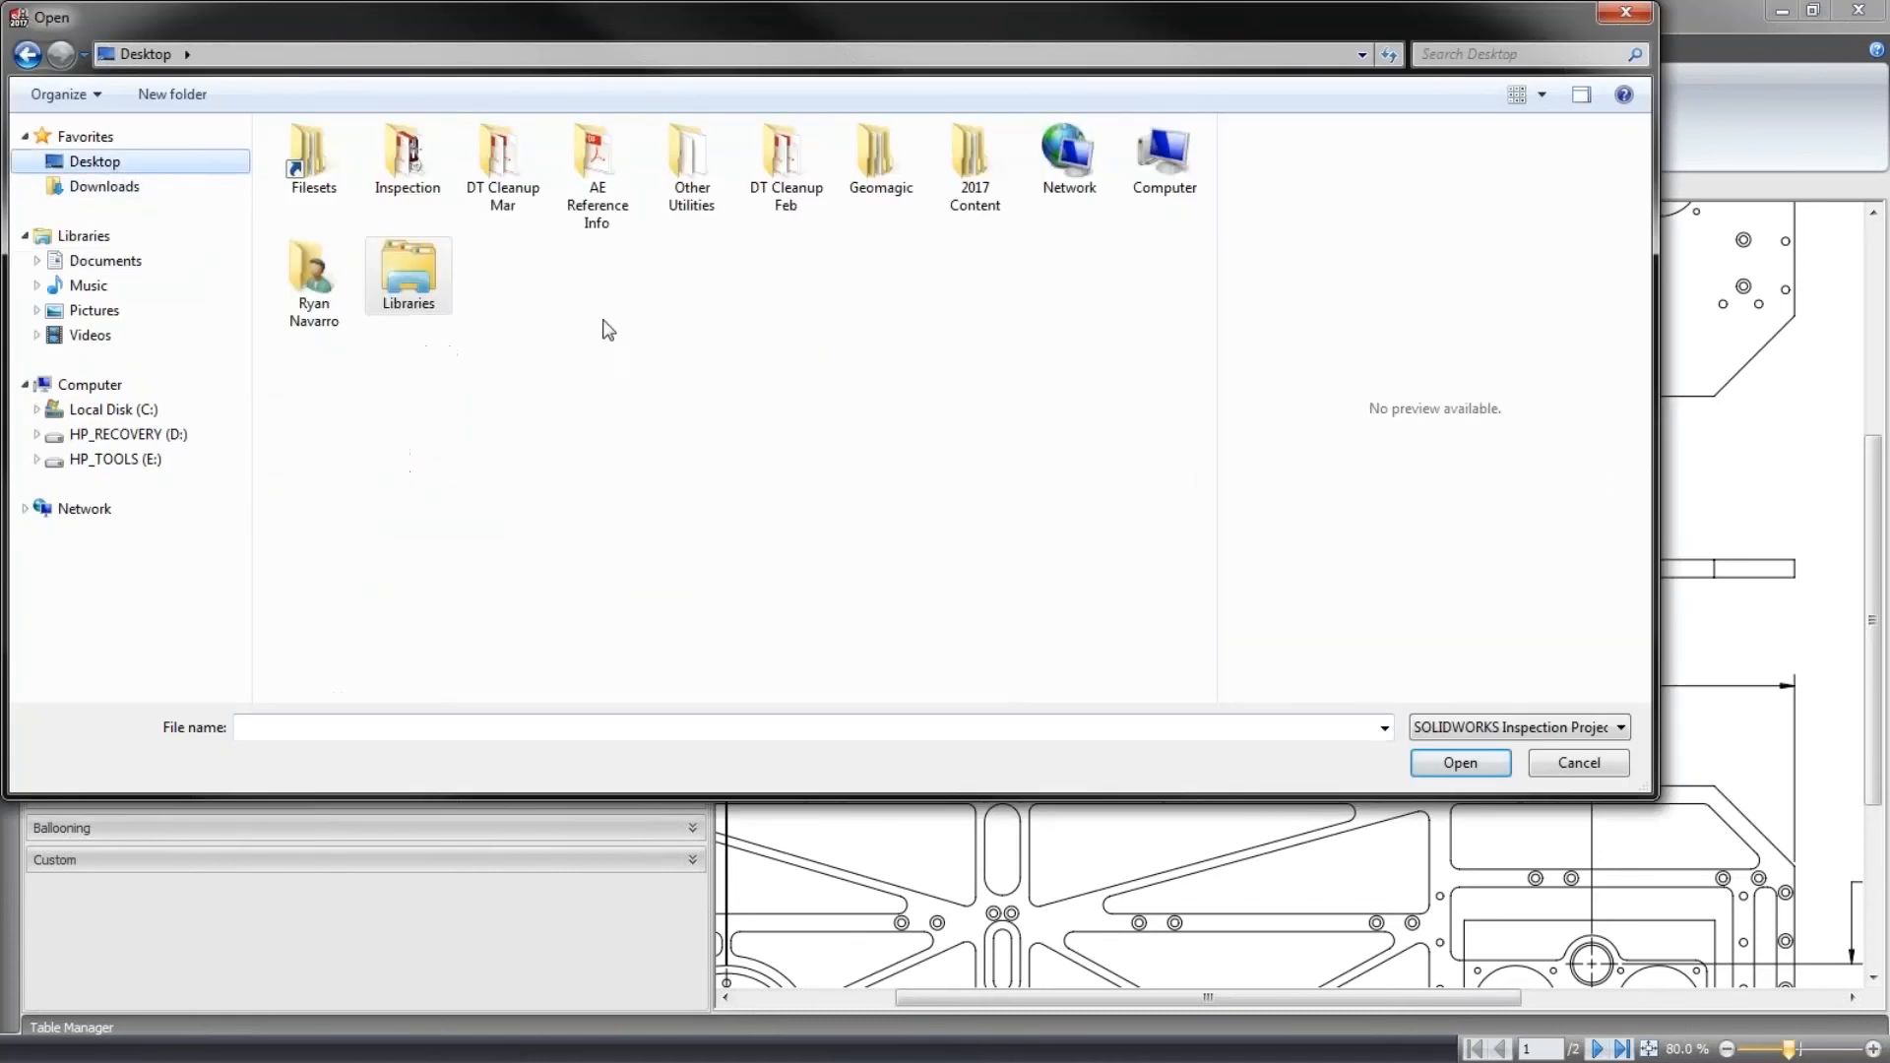
double_click(418, 153)
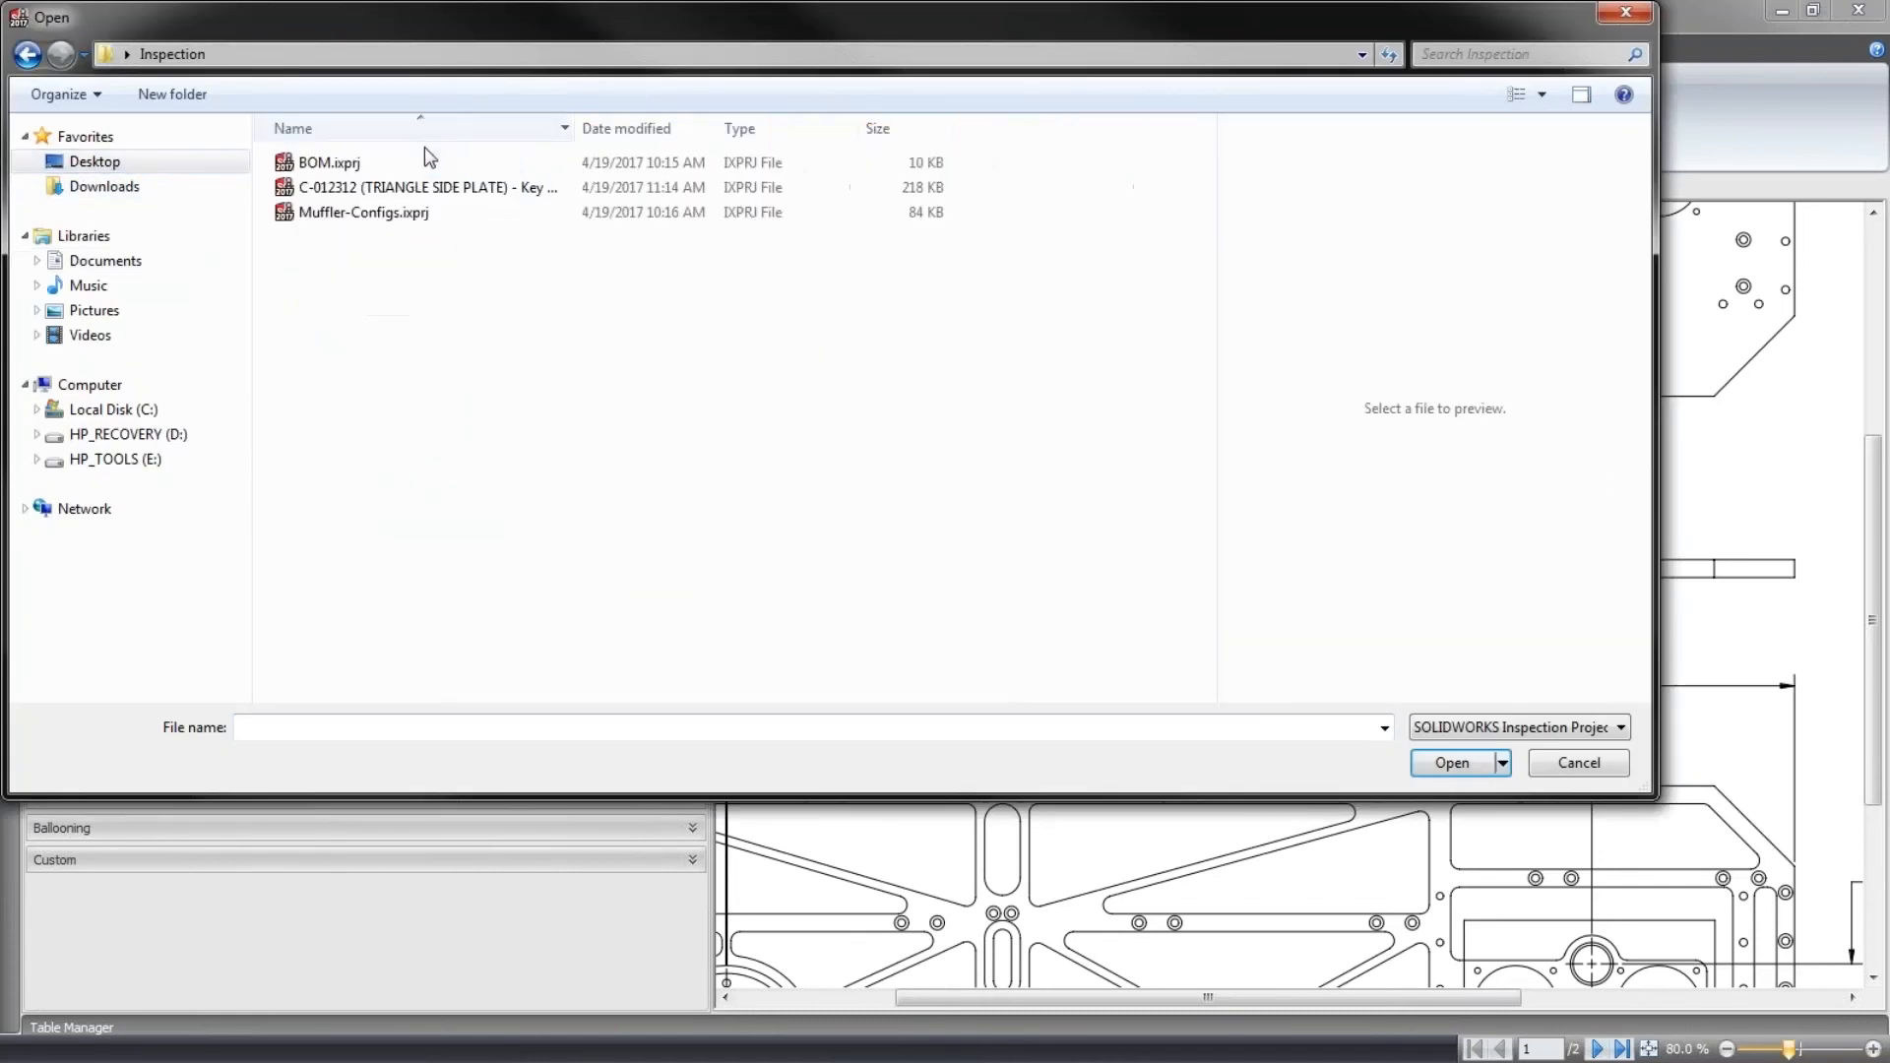
click(453, 194)
click(1452, 763)
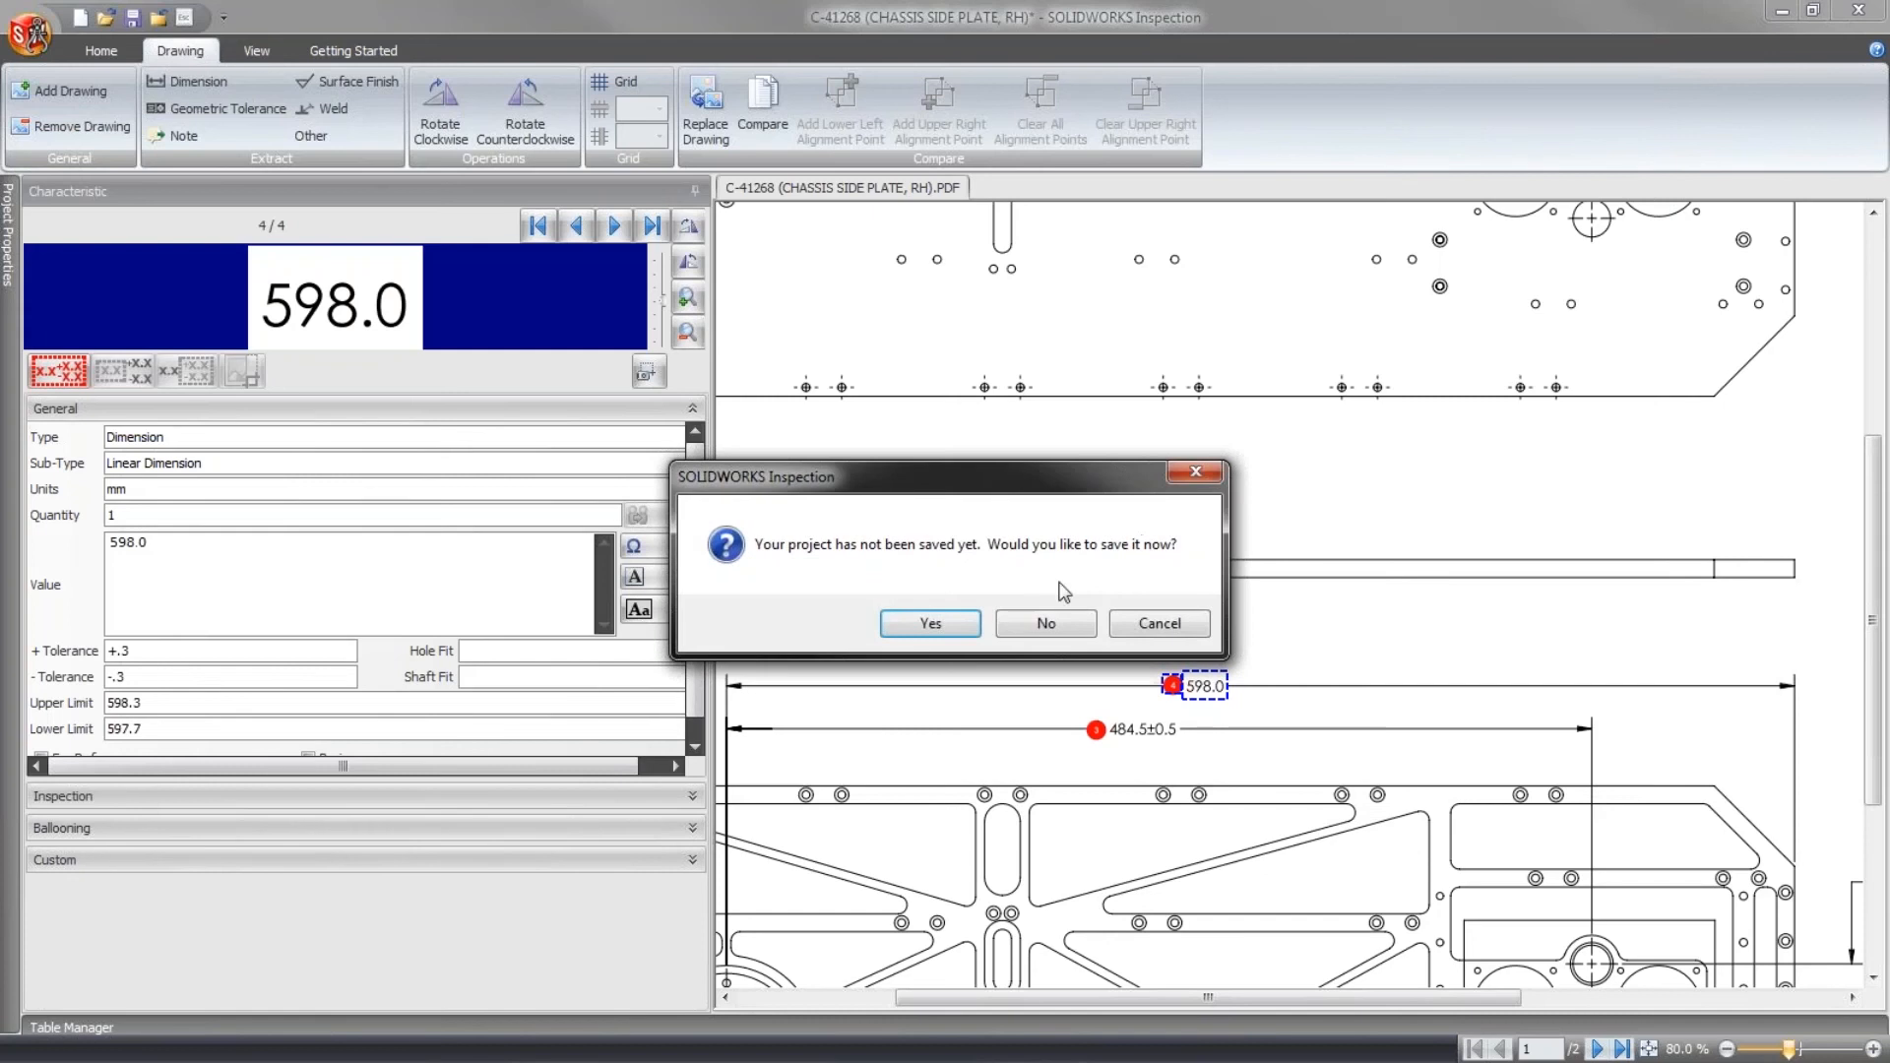
click(1041, 624)
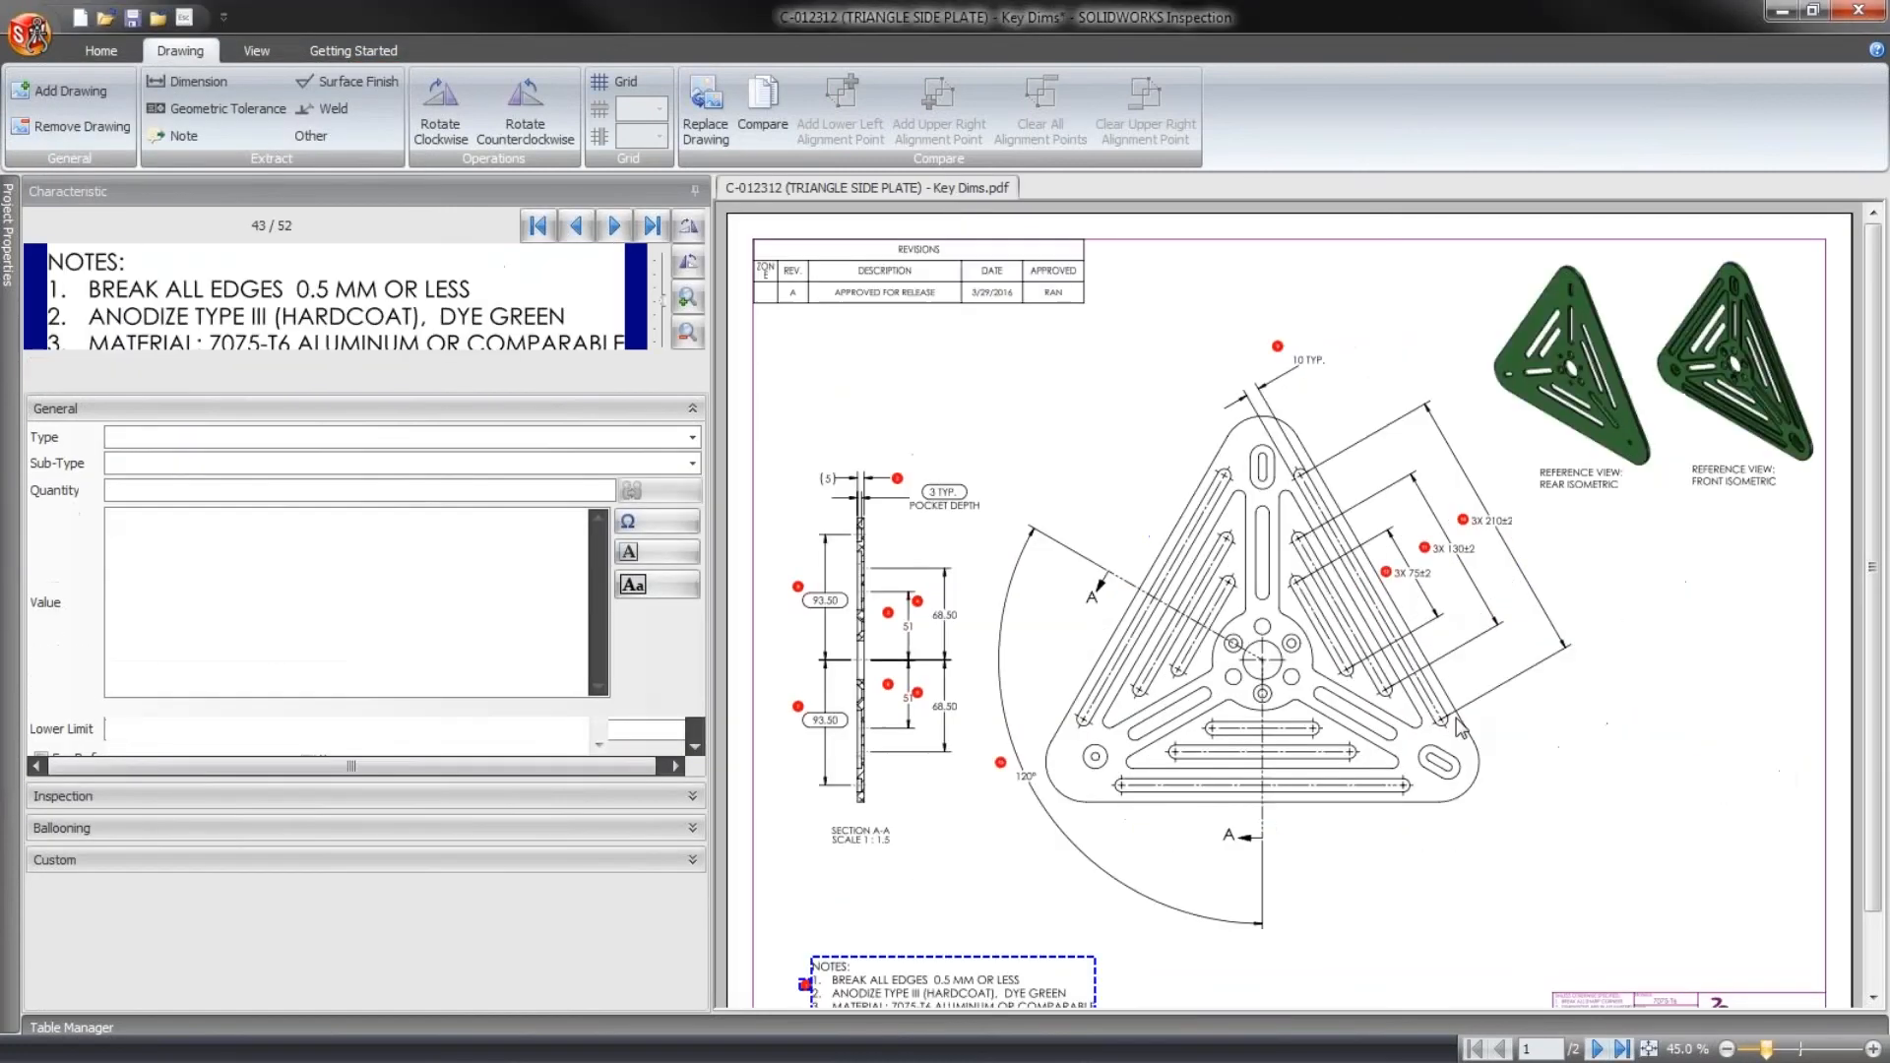
click(1546, 837)
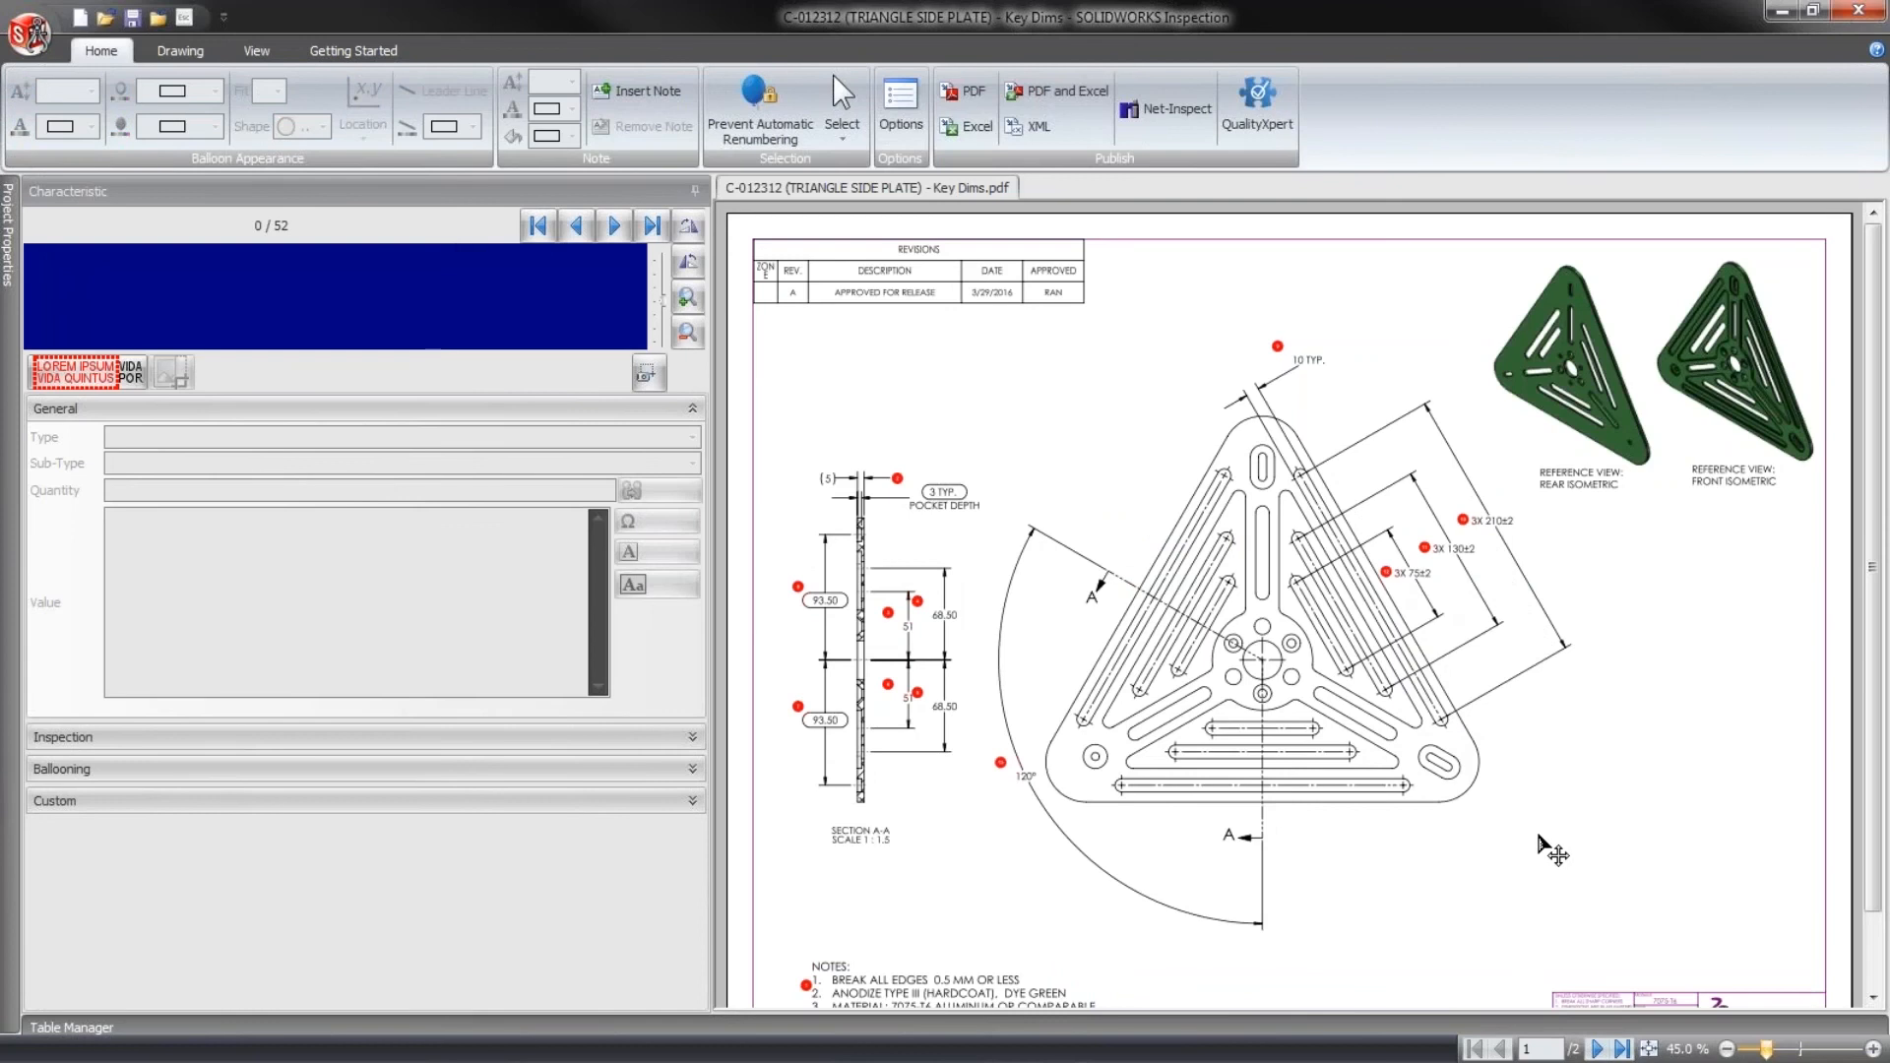
middle_drag(1539, 836, 1538, 752)
scroll(1305, 605, up, 2)
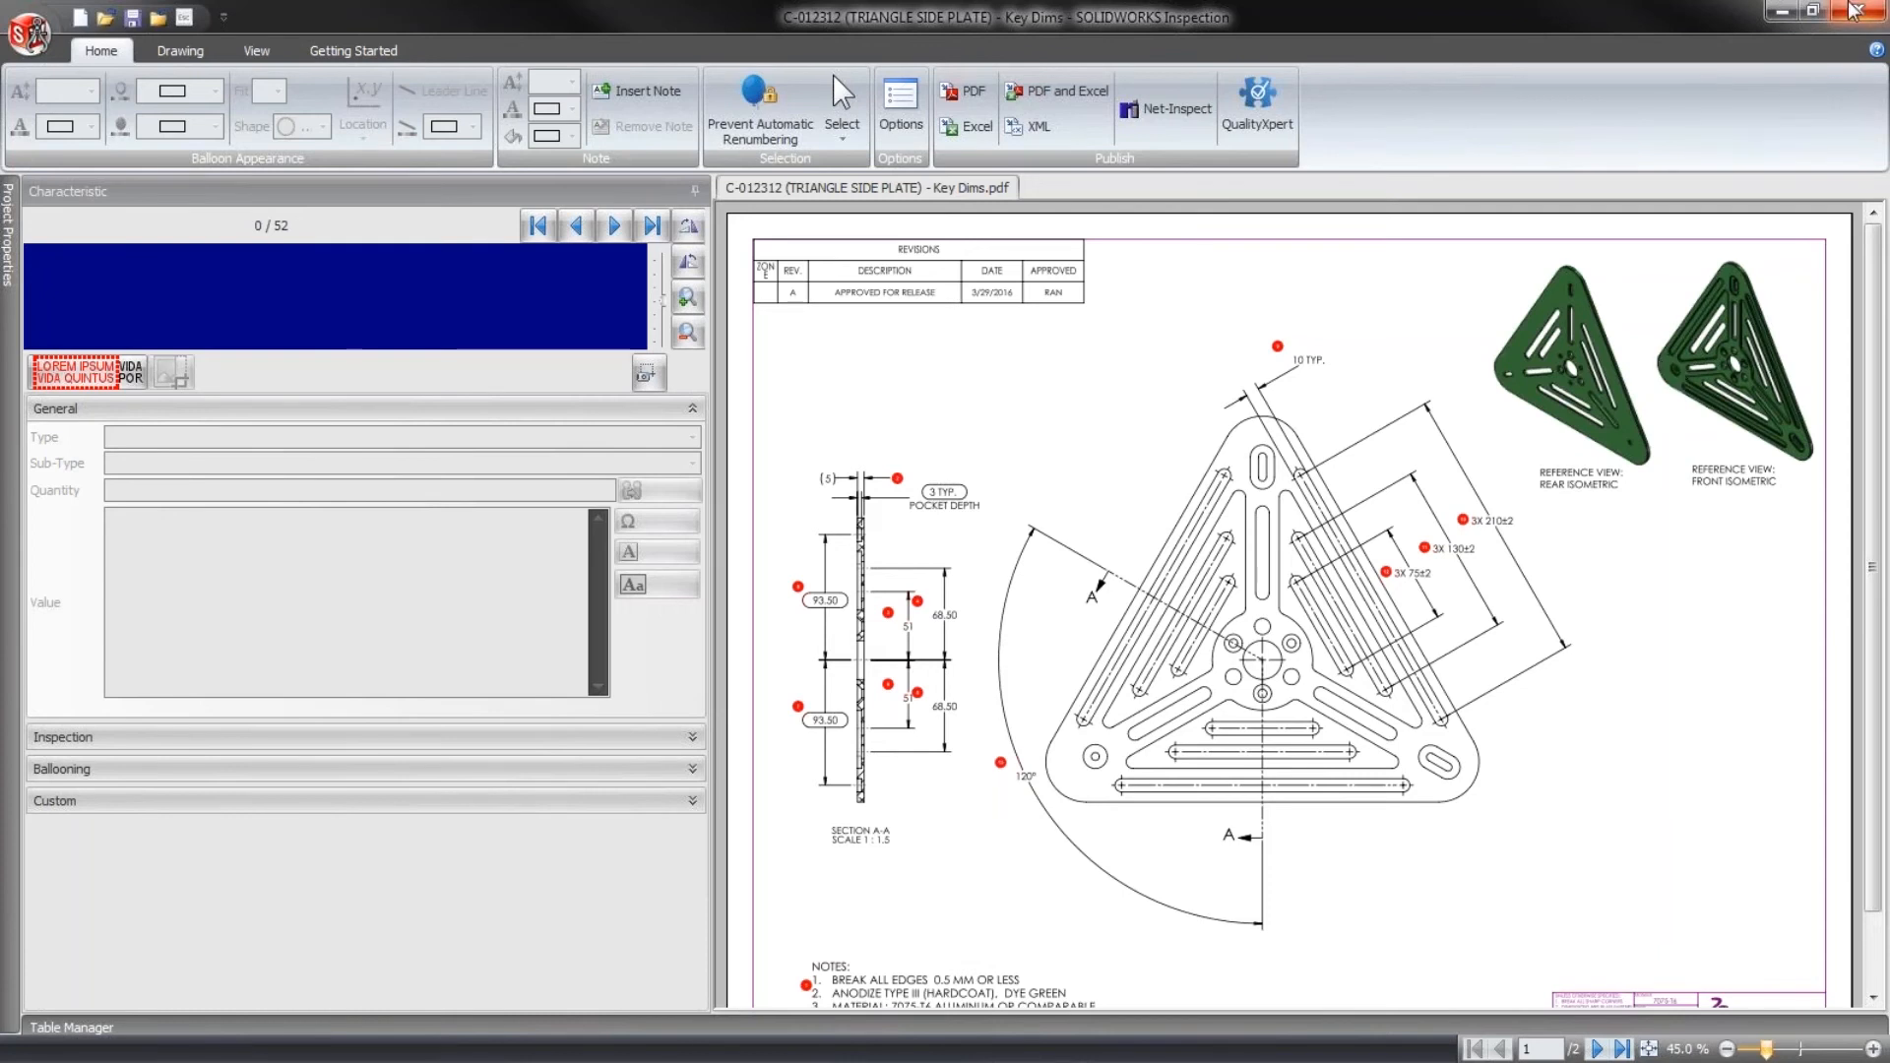
- Return to SOLIDWORKS, close the ballooned Key Dims drawing without saving, and reopen the drawing from the recent documents
click(1786, 10)
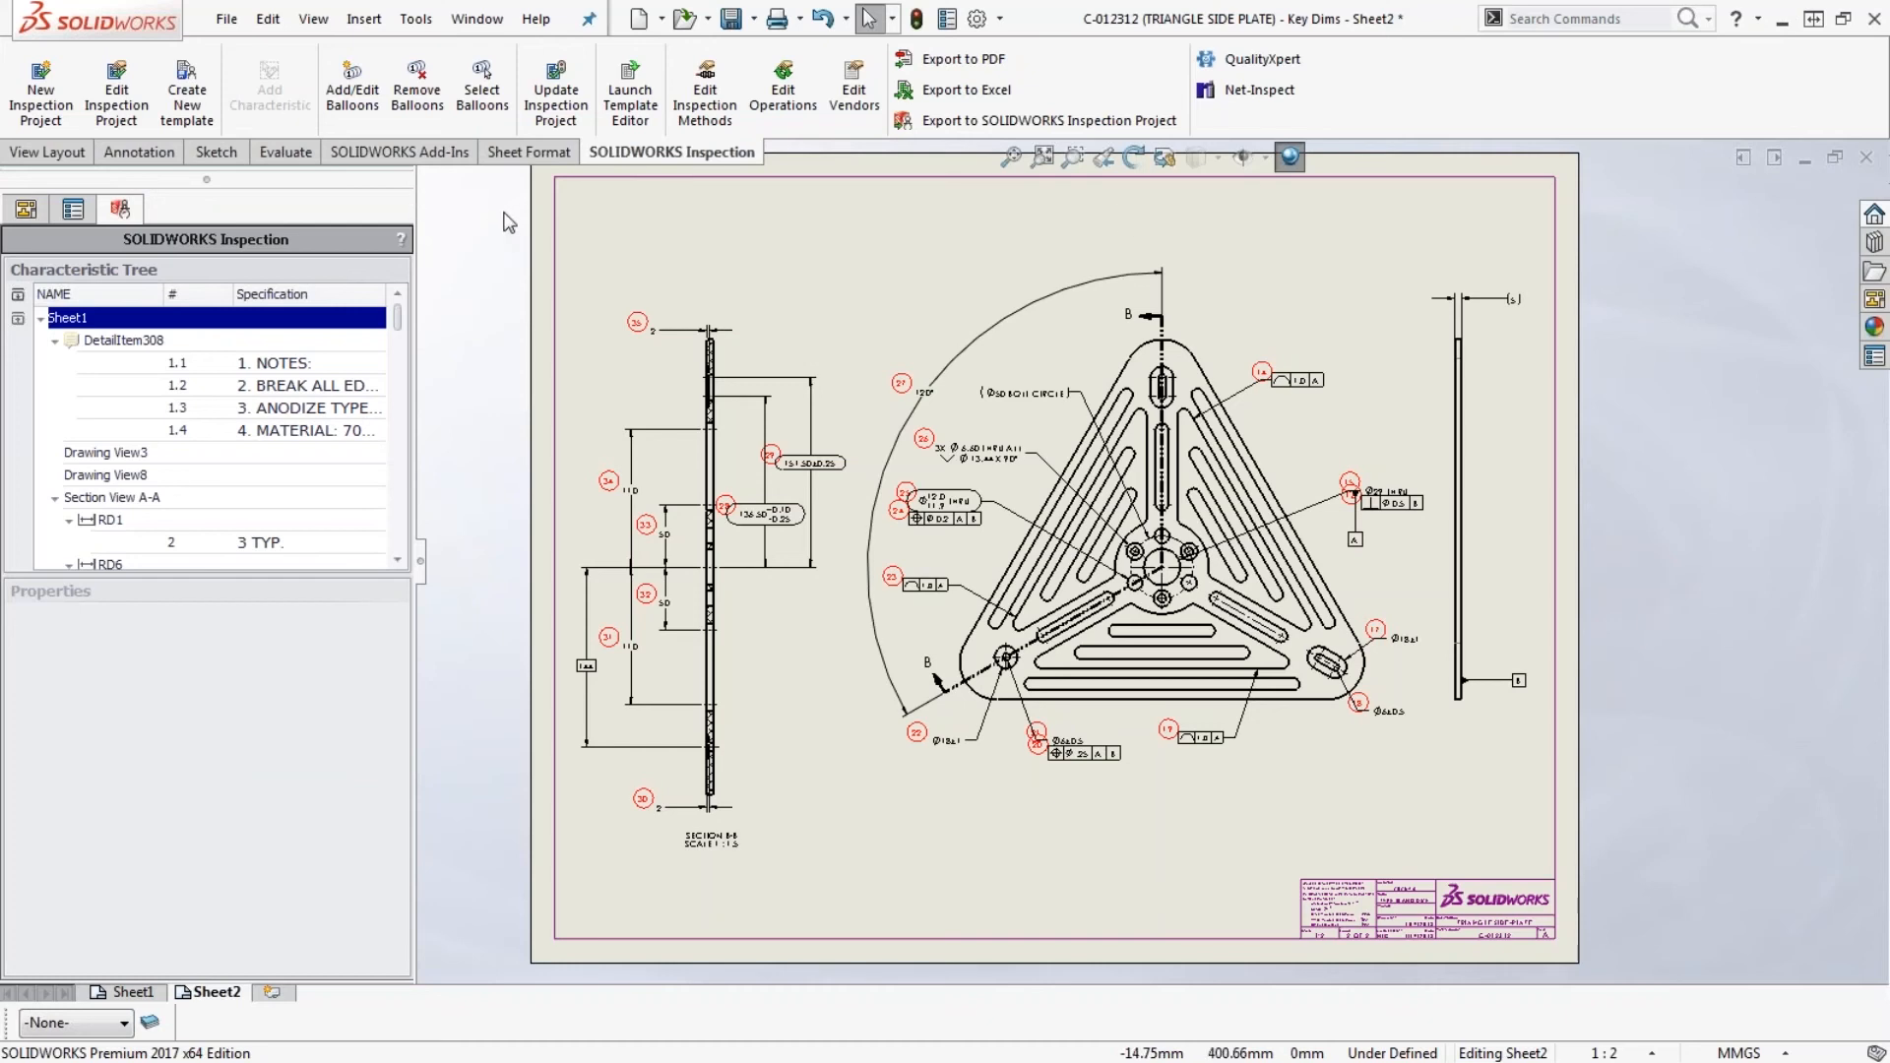
click(1865, 162)
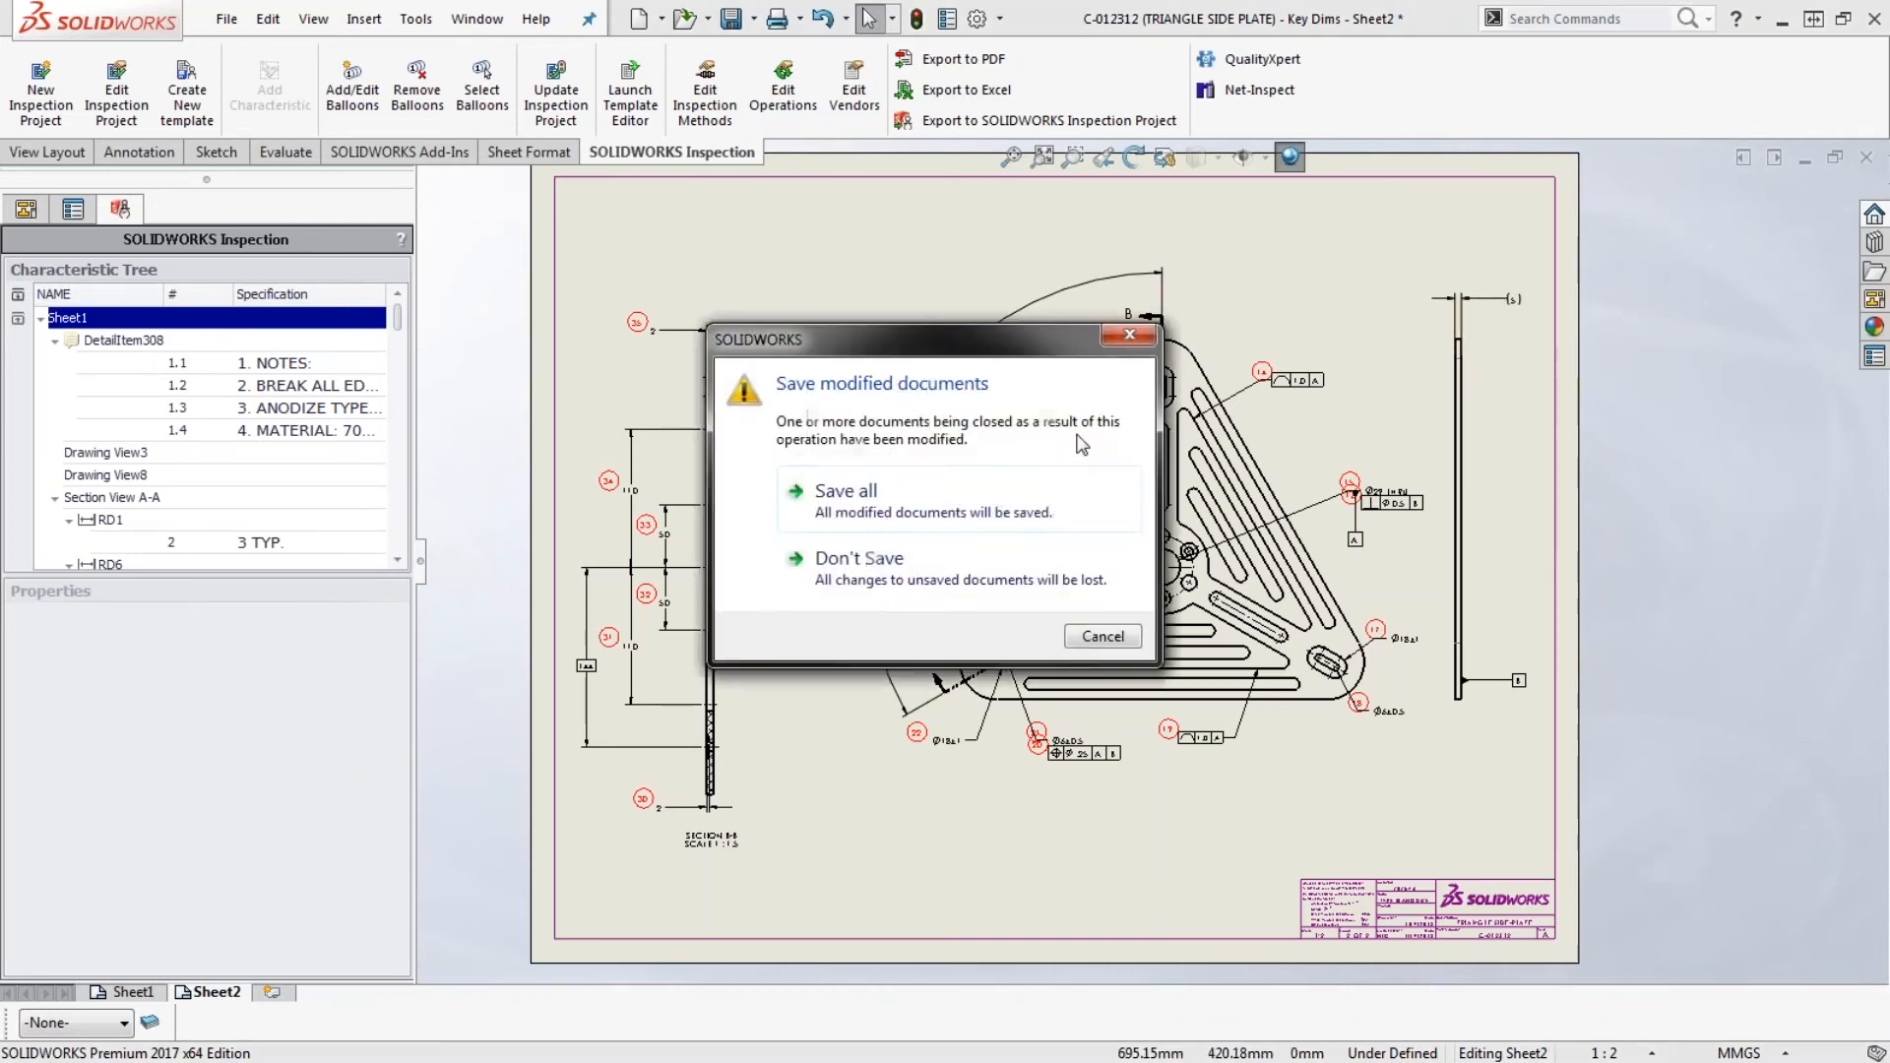
click(990, 577)
key(r)
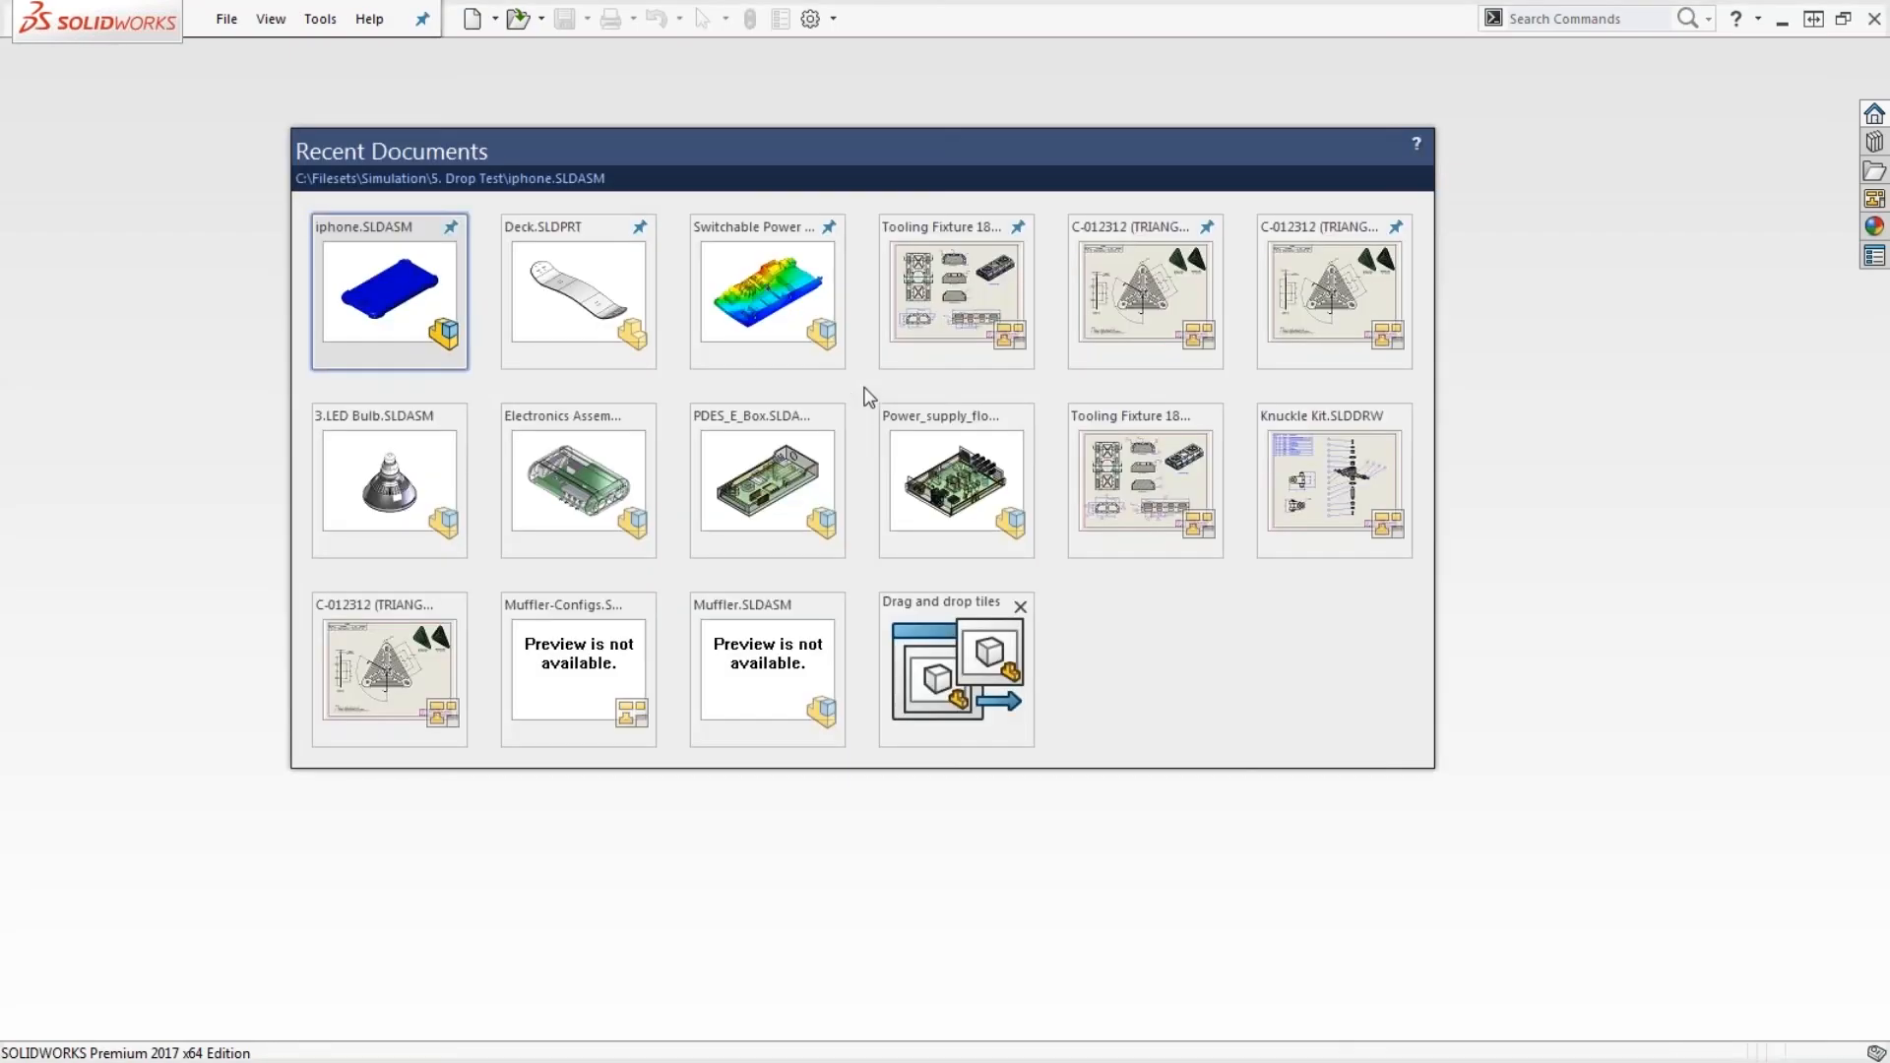
click(1134, 302)
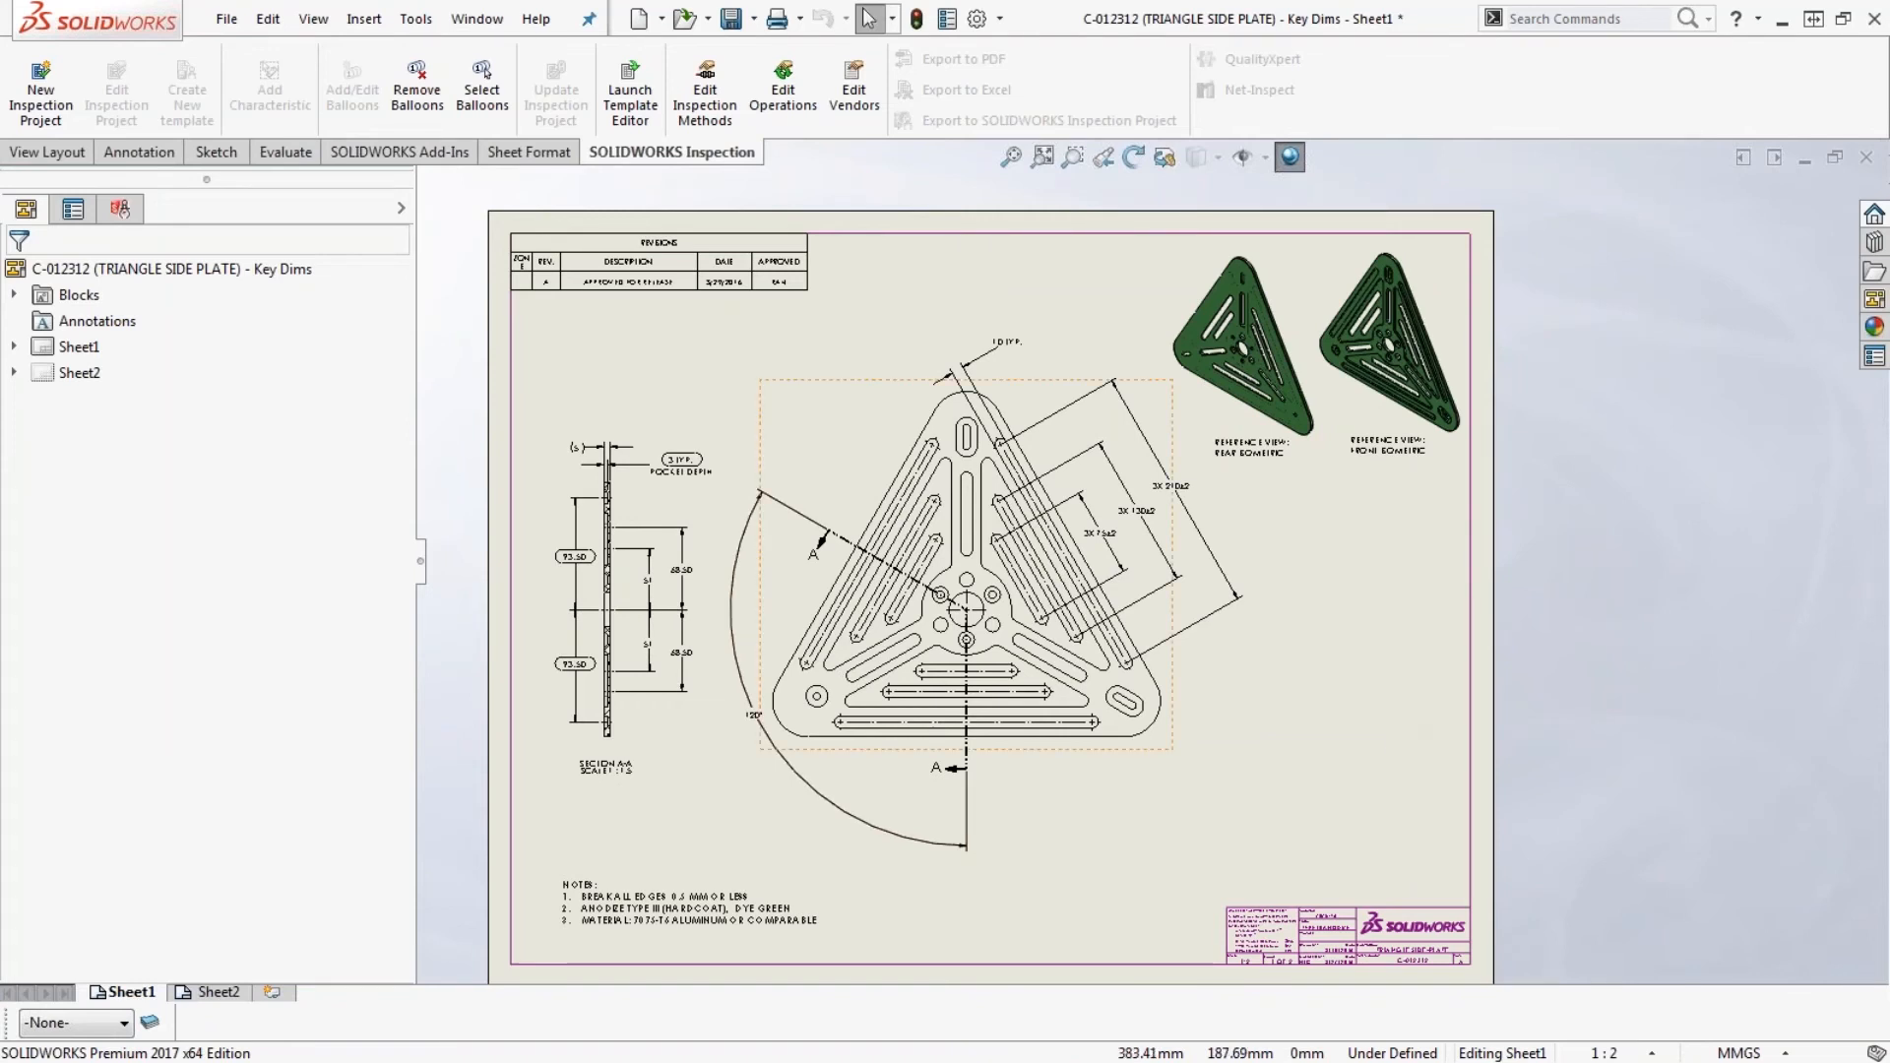
- Change the upper 93.50 dimension of Section A-A from an inspection dimension to a reference dimension in parentheses
scroll(825, 547, down, 2)
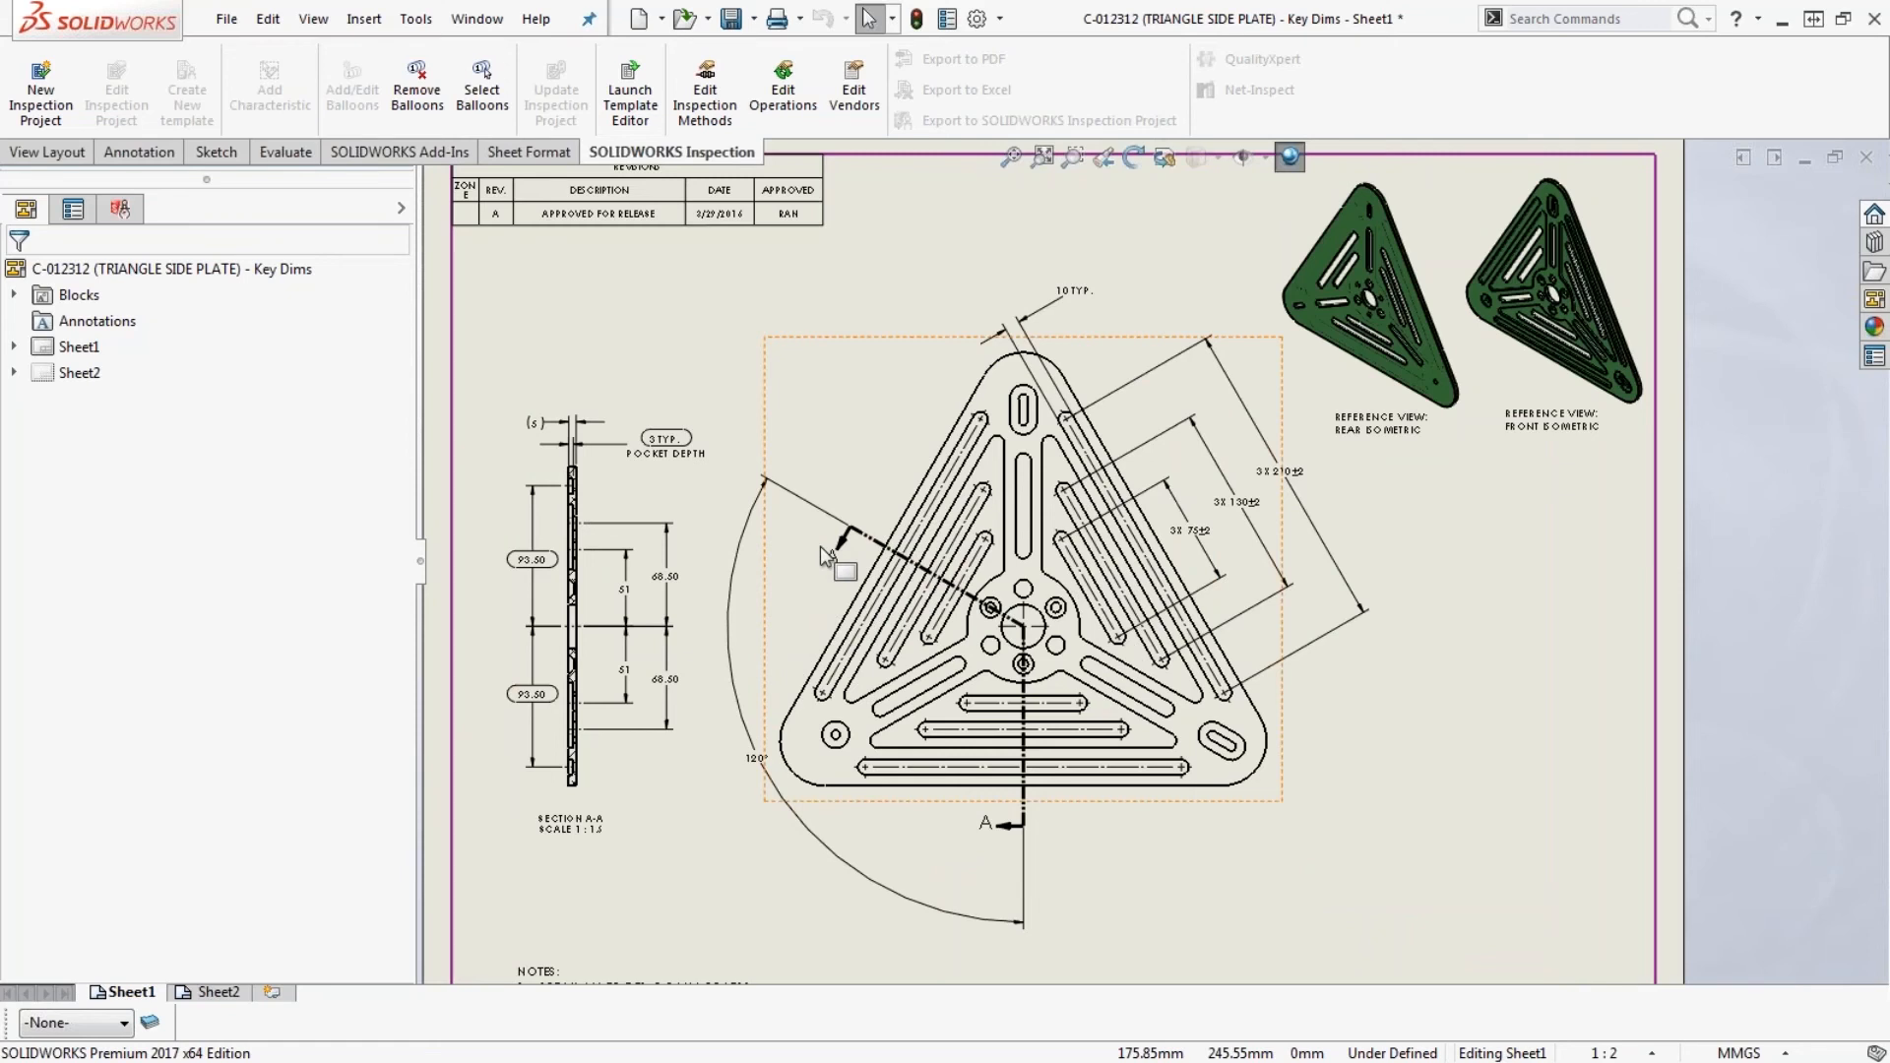
scroll(694, 573, down, 2)
scroll(679, 569, down, 2)
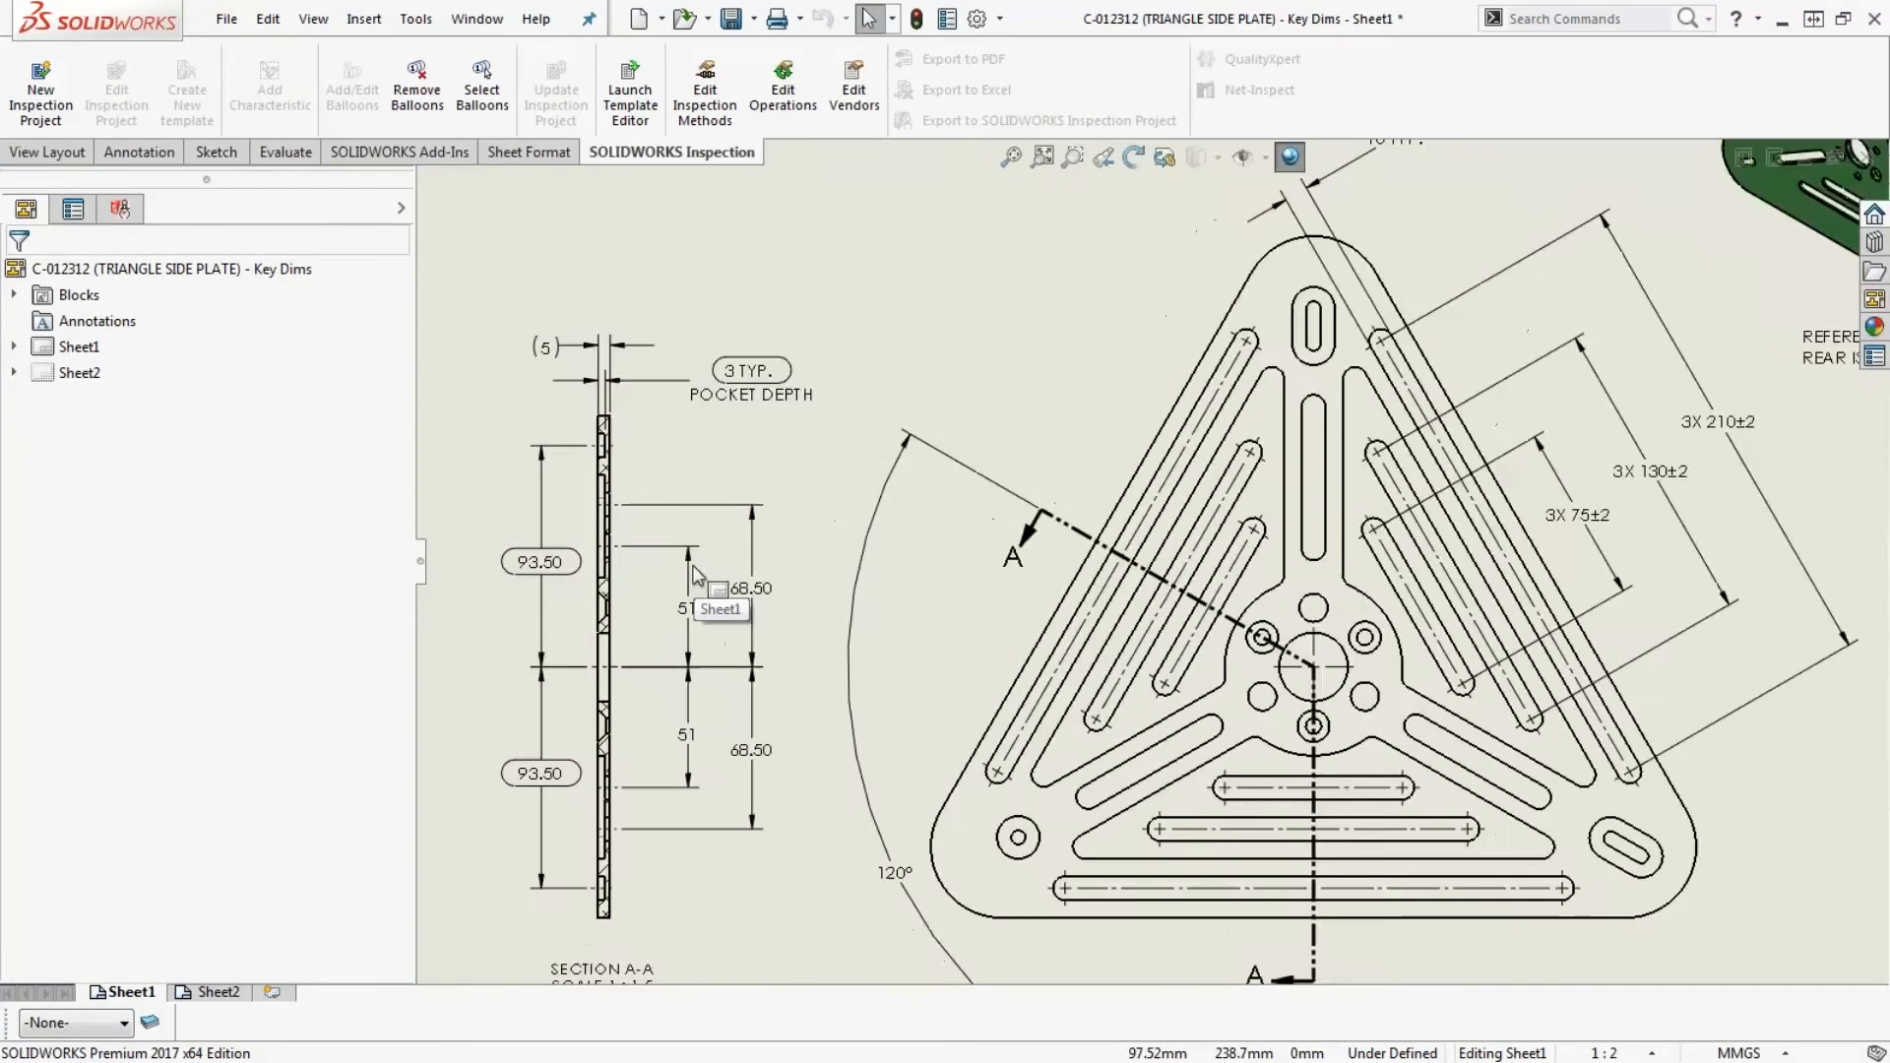
click(574, 561)
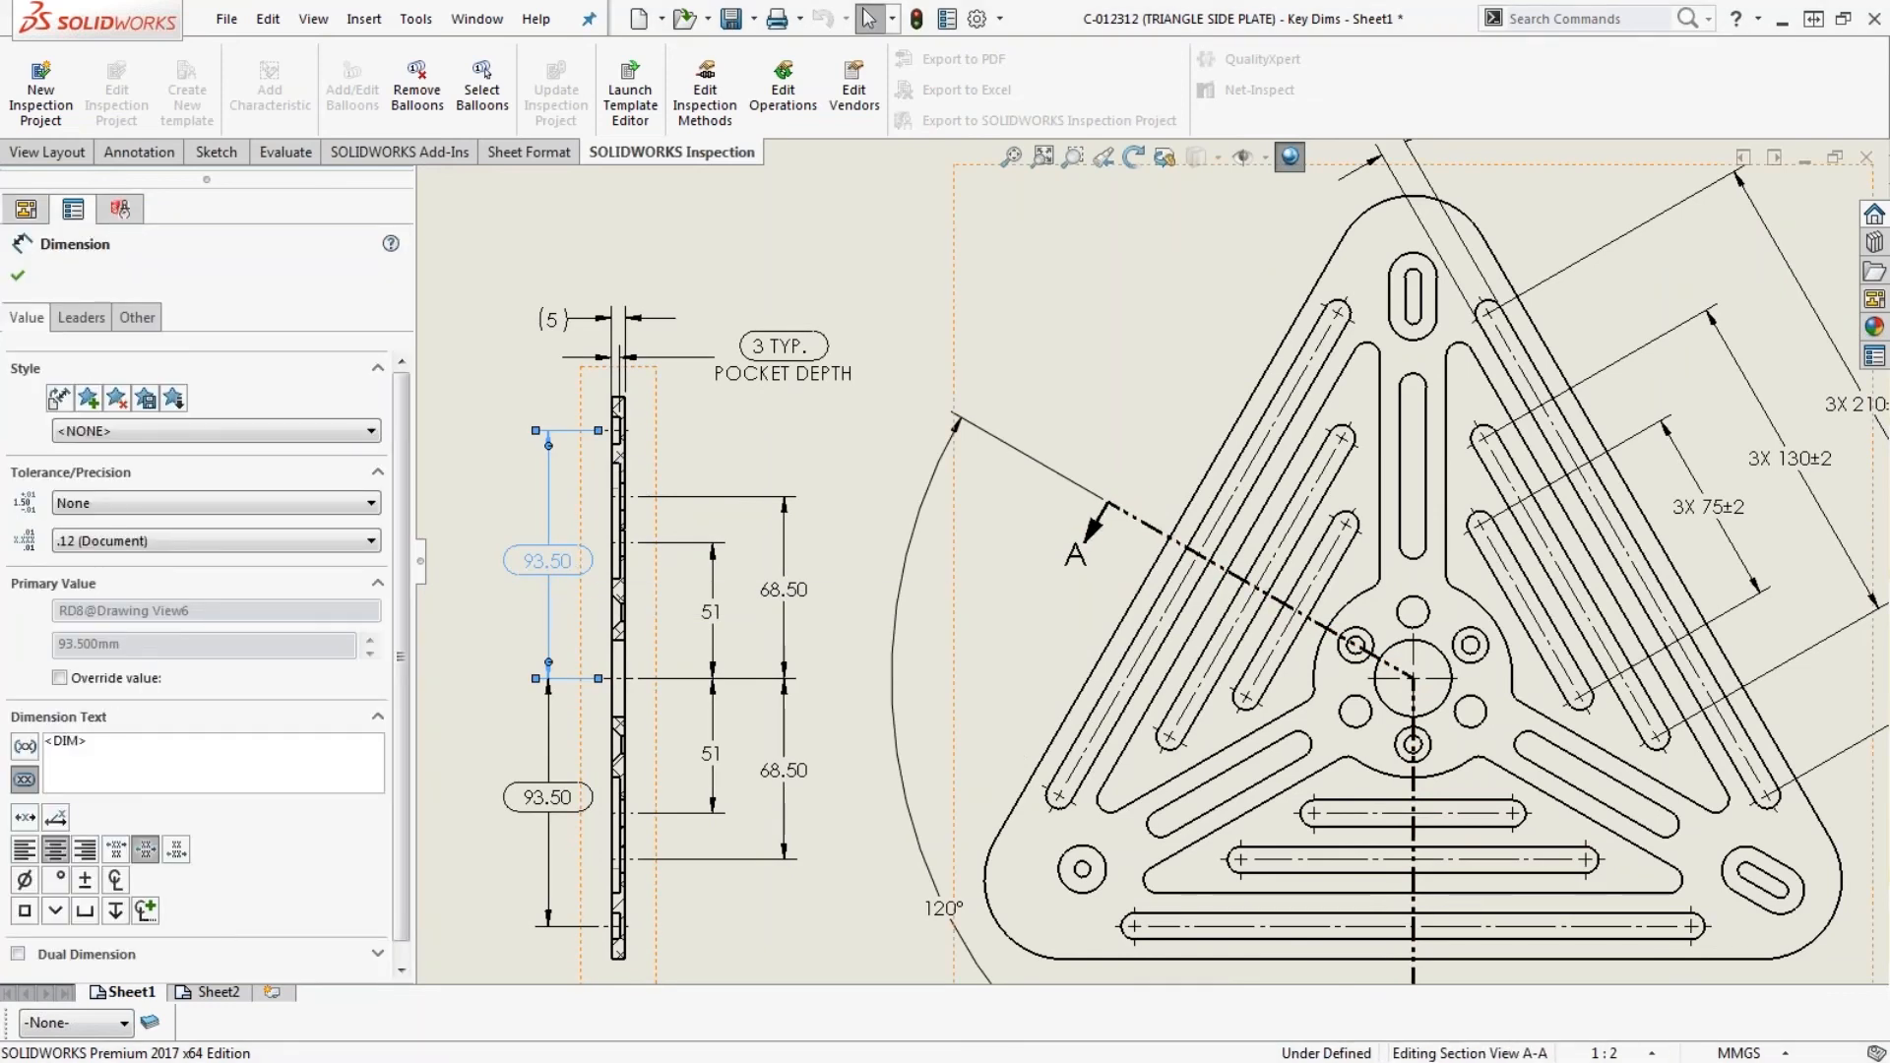
click(26, 750)
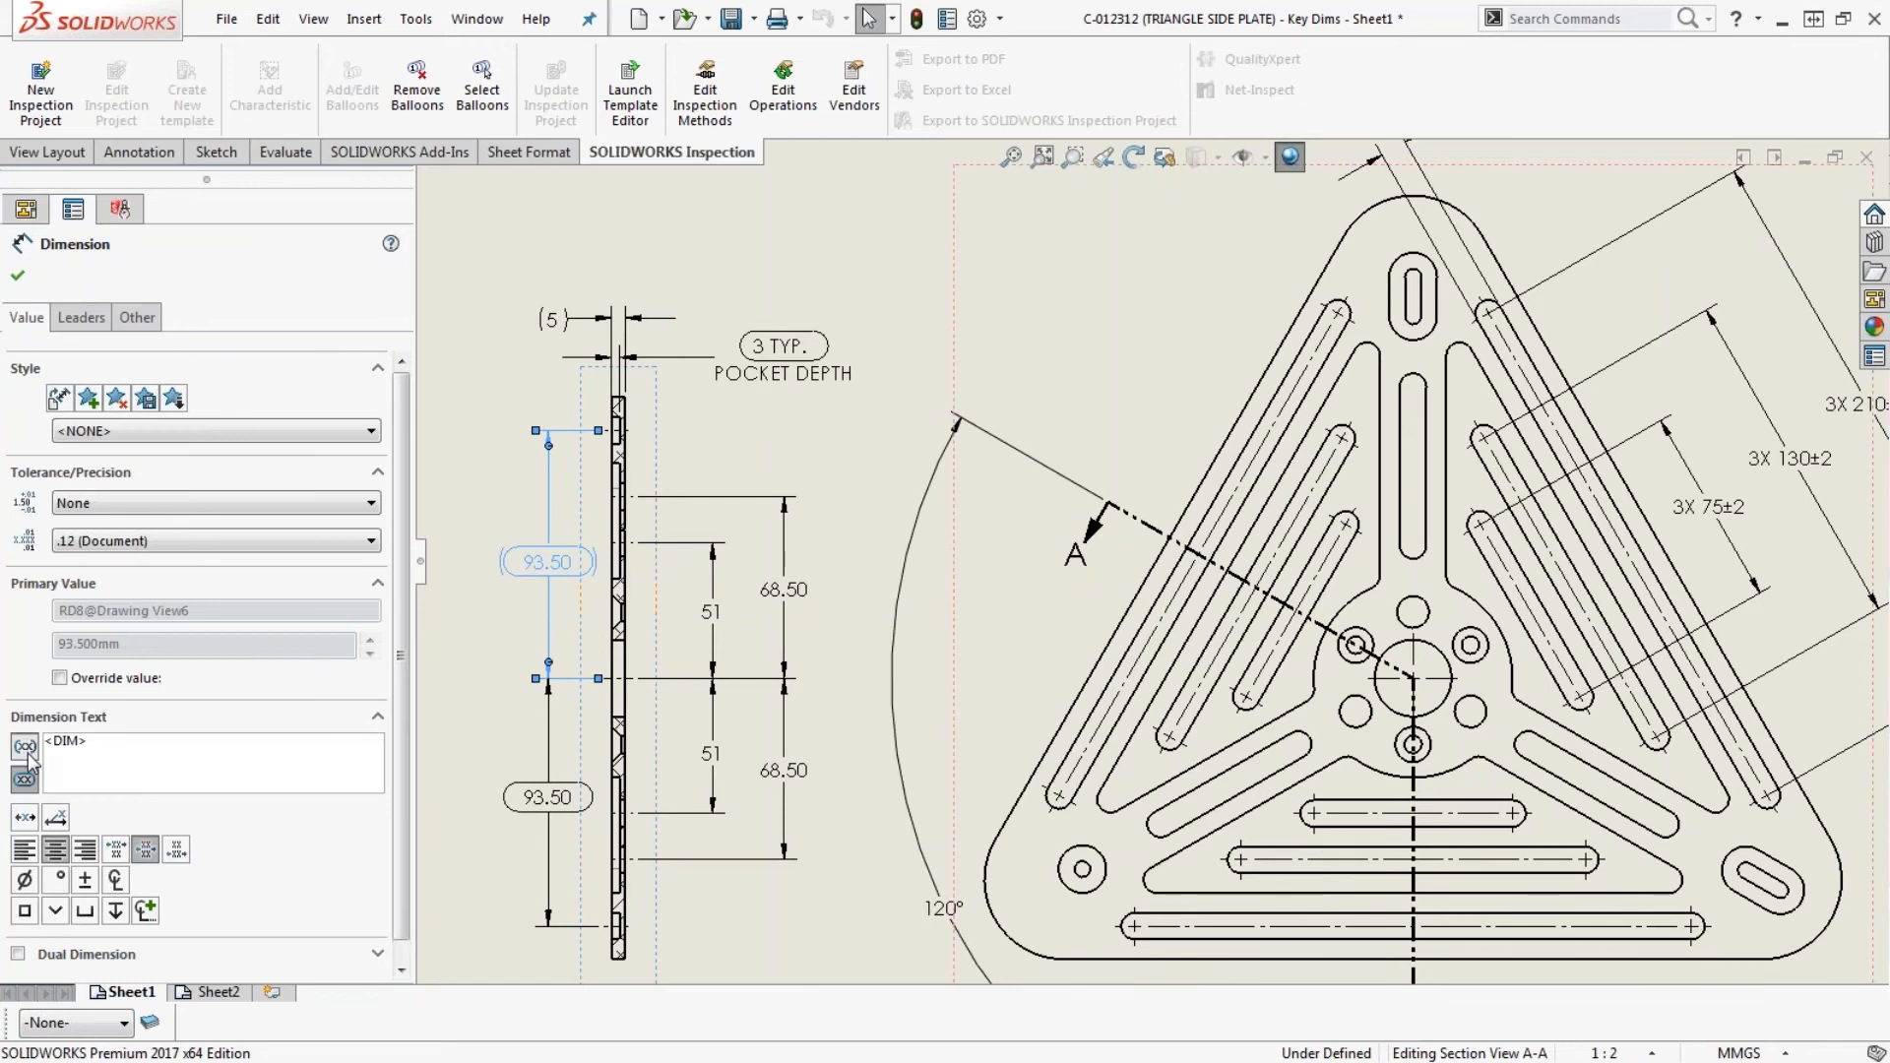
click(24, 780)
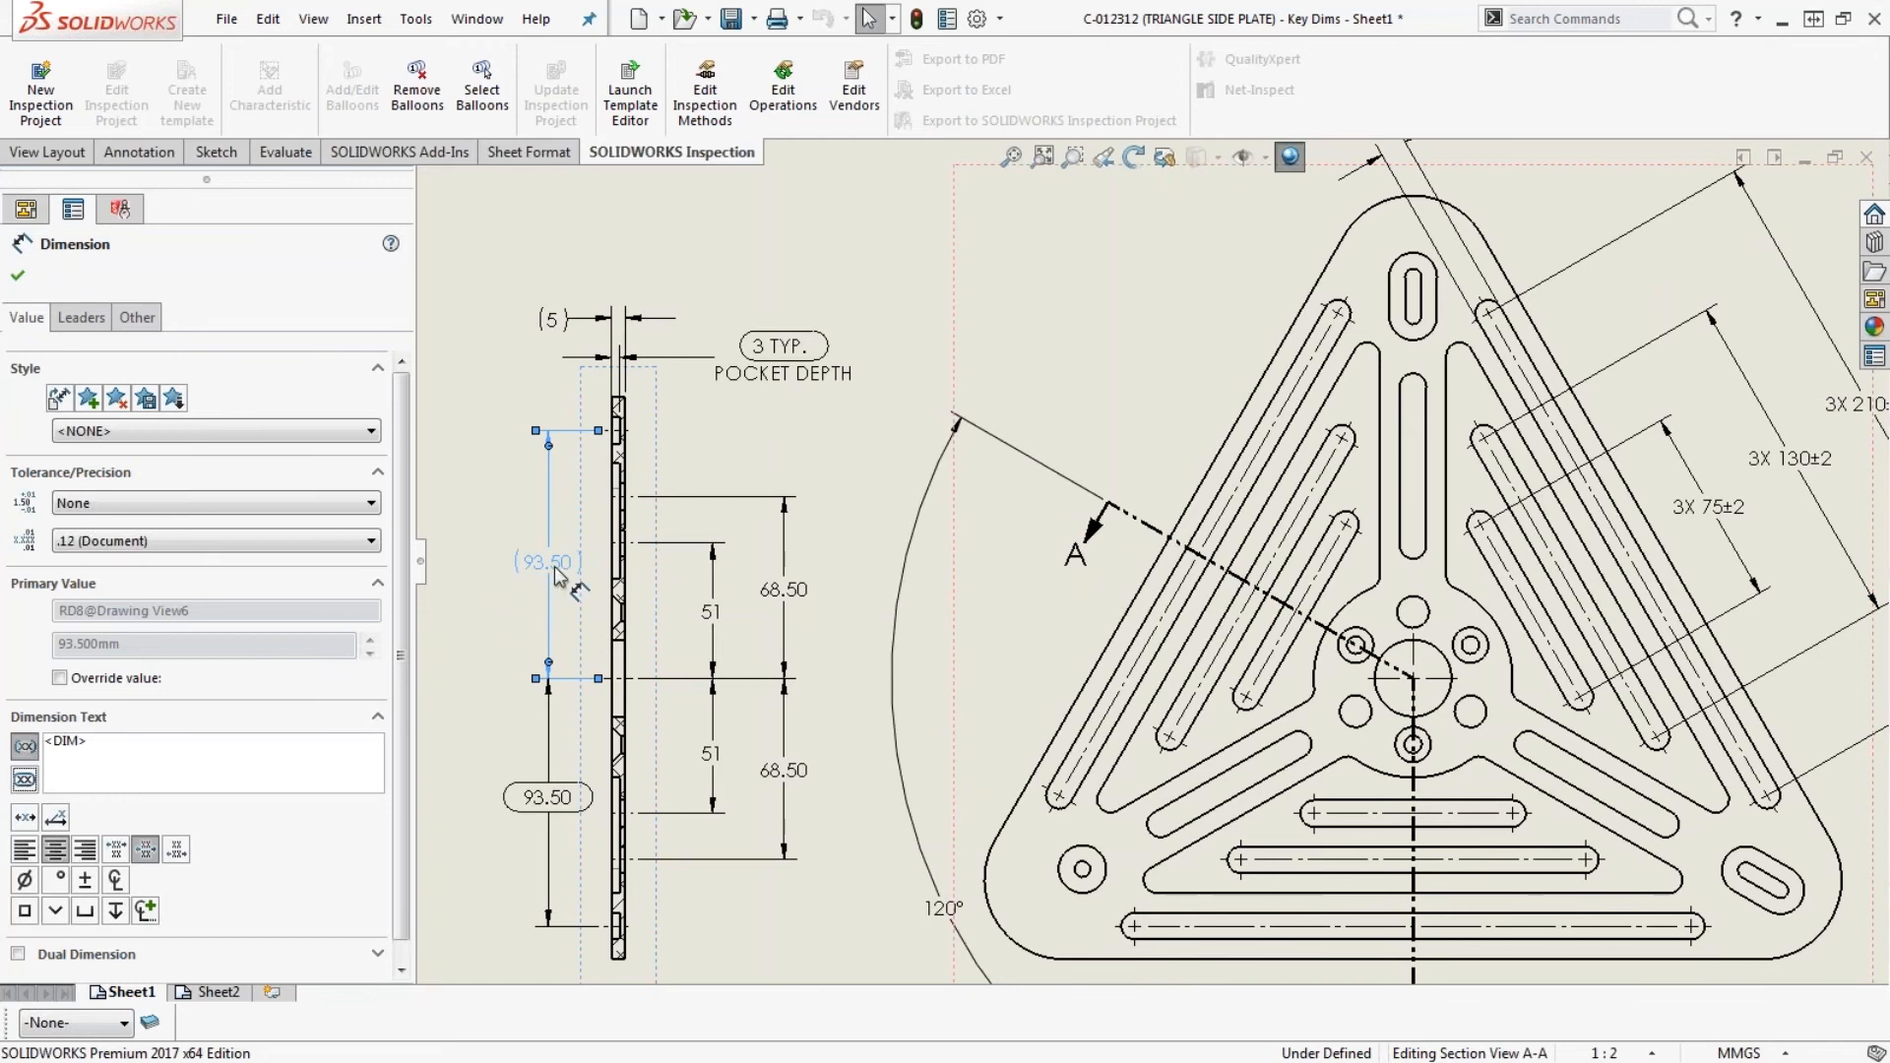
scroll(555, 571, down, 2)
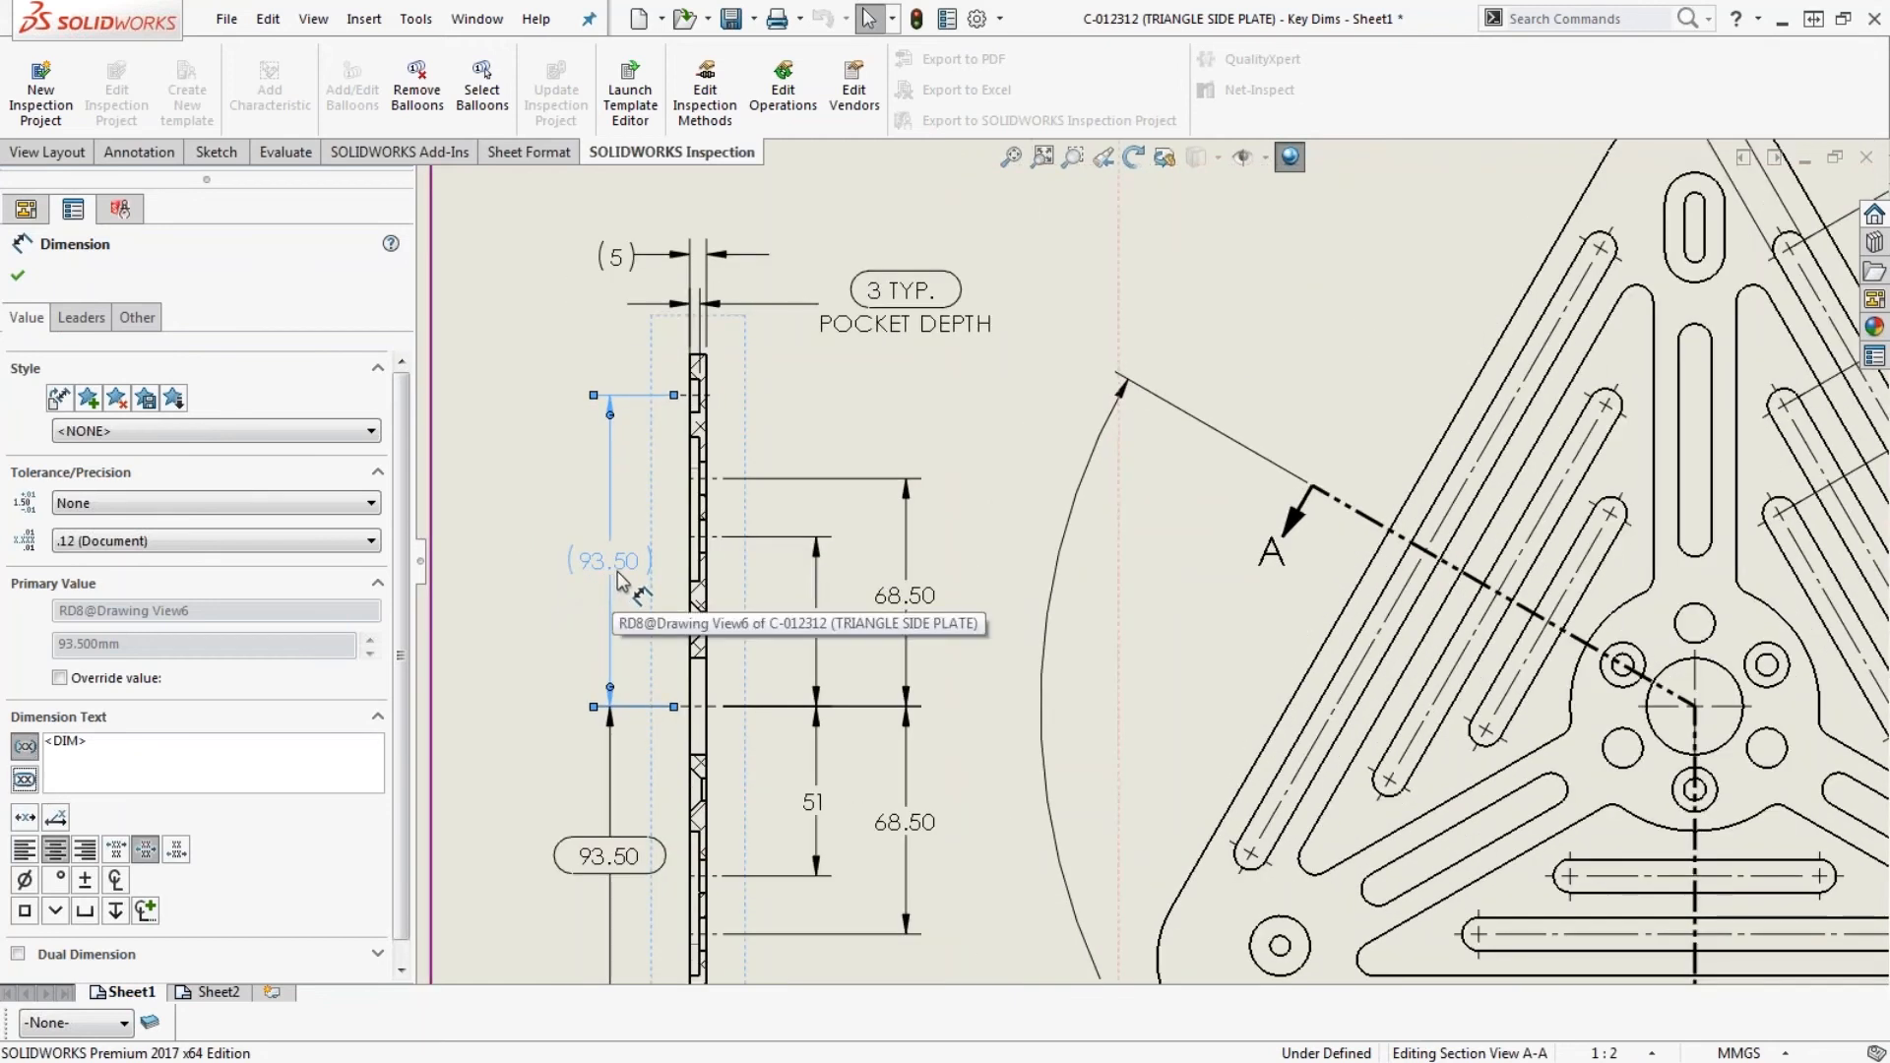
- Remove the parentheses from the upper 93.50 dimension, mark it as an inspection dimension again, and check the lower 93.50 dimension's setting
click(25, 745)
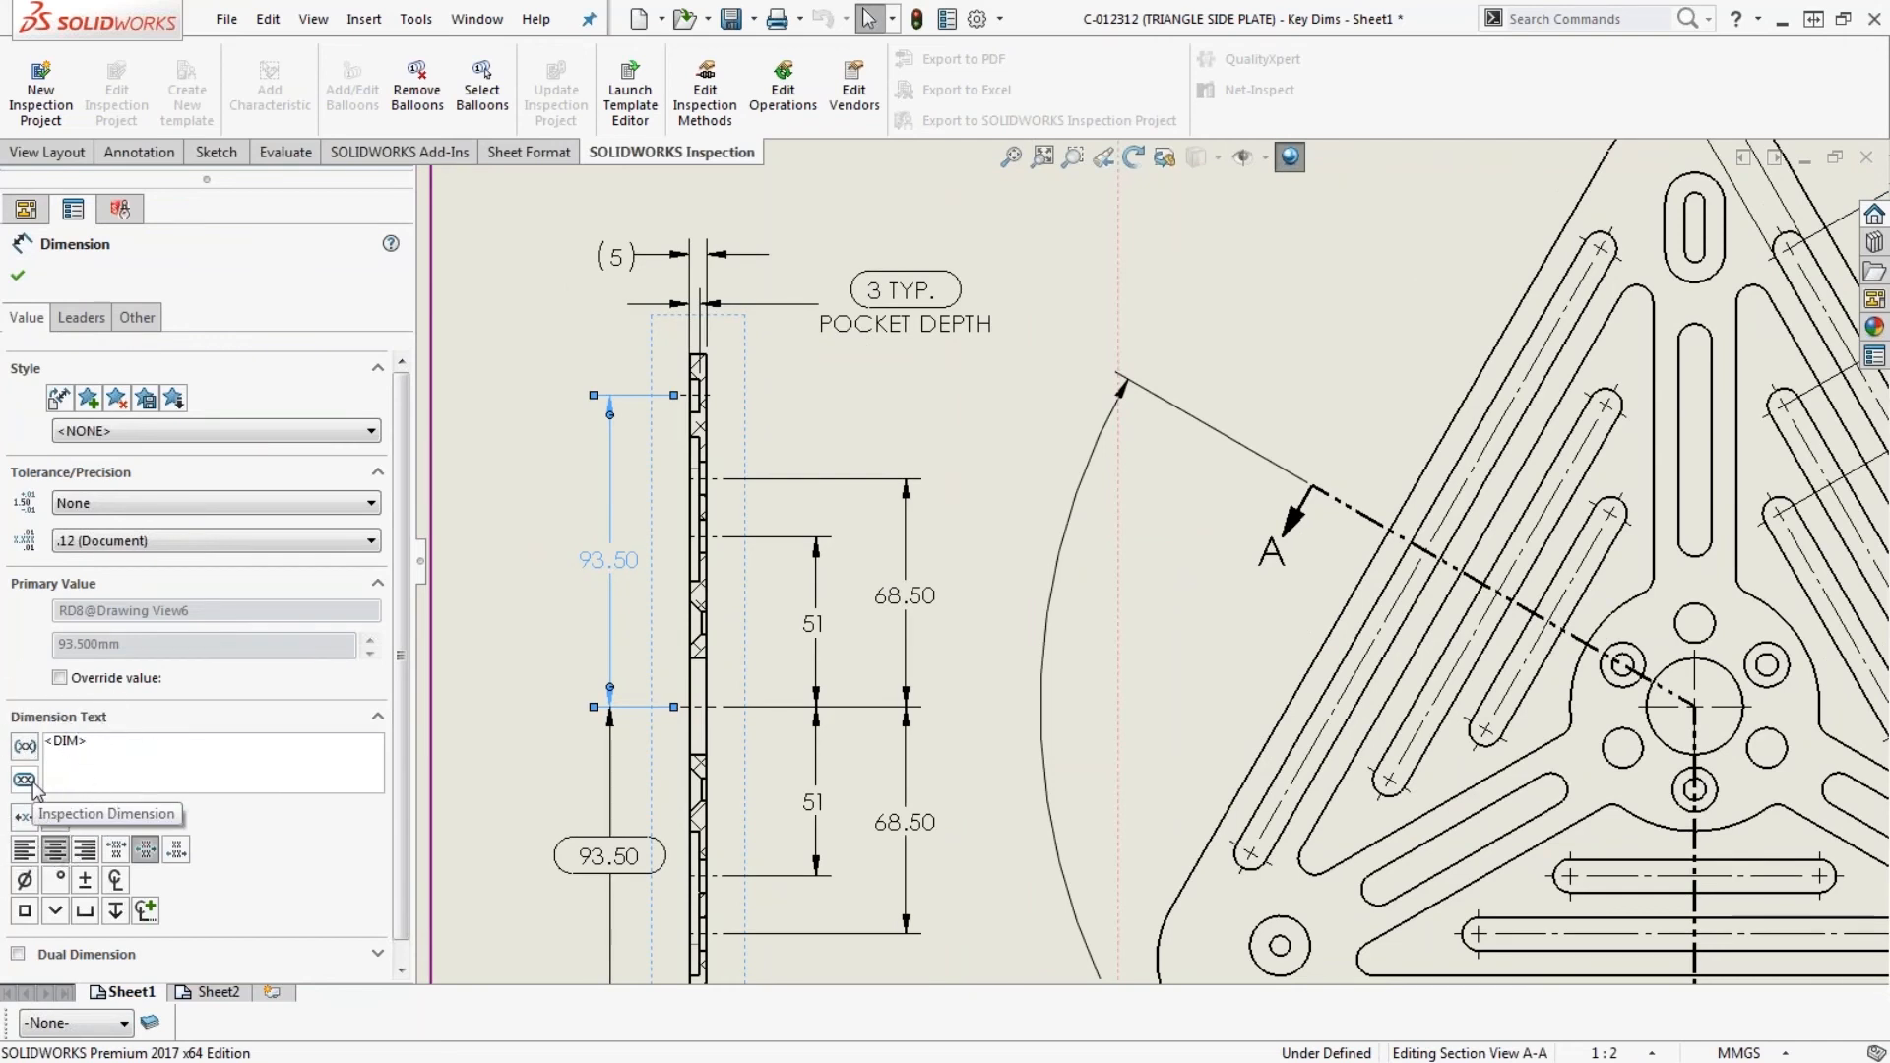
click(32, 783)
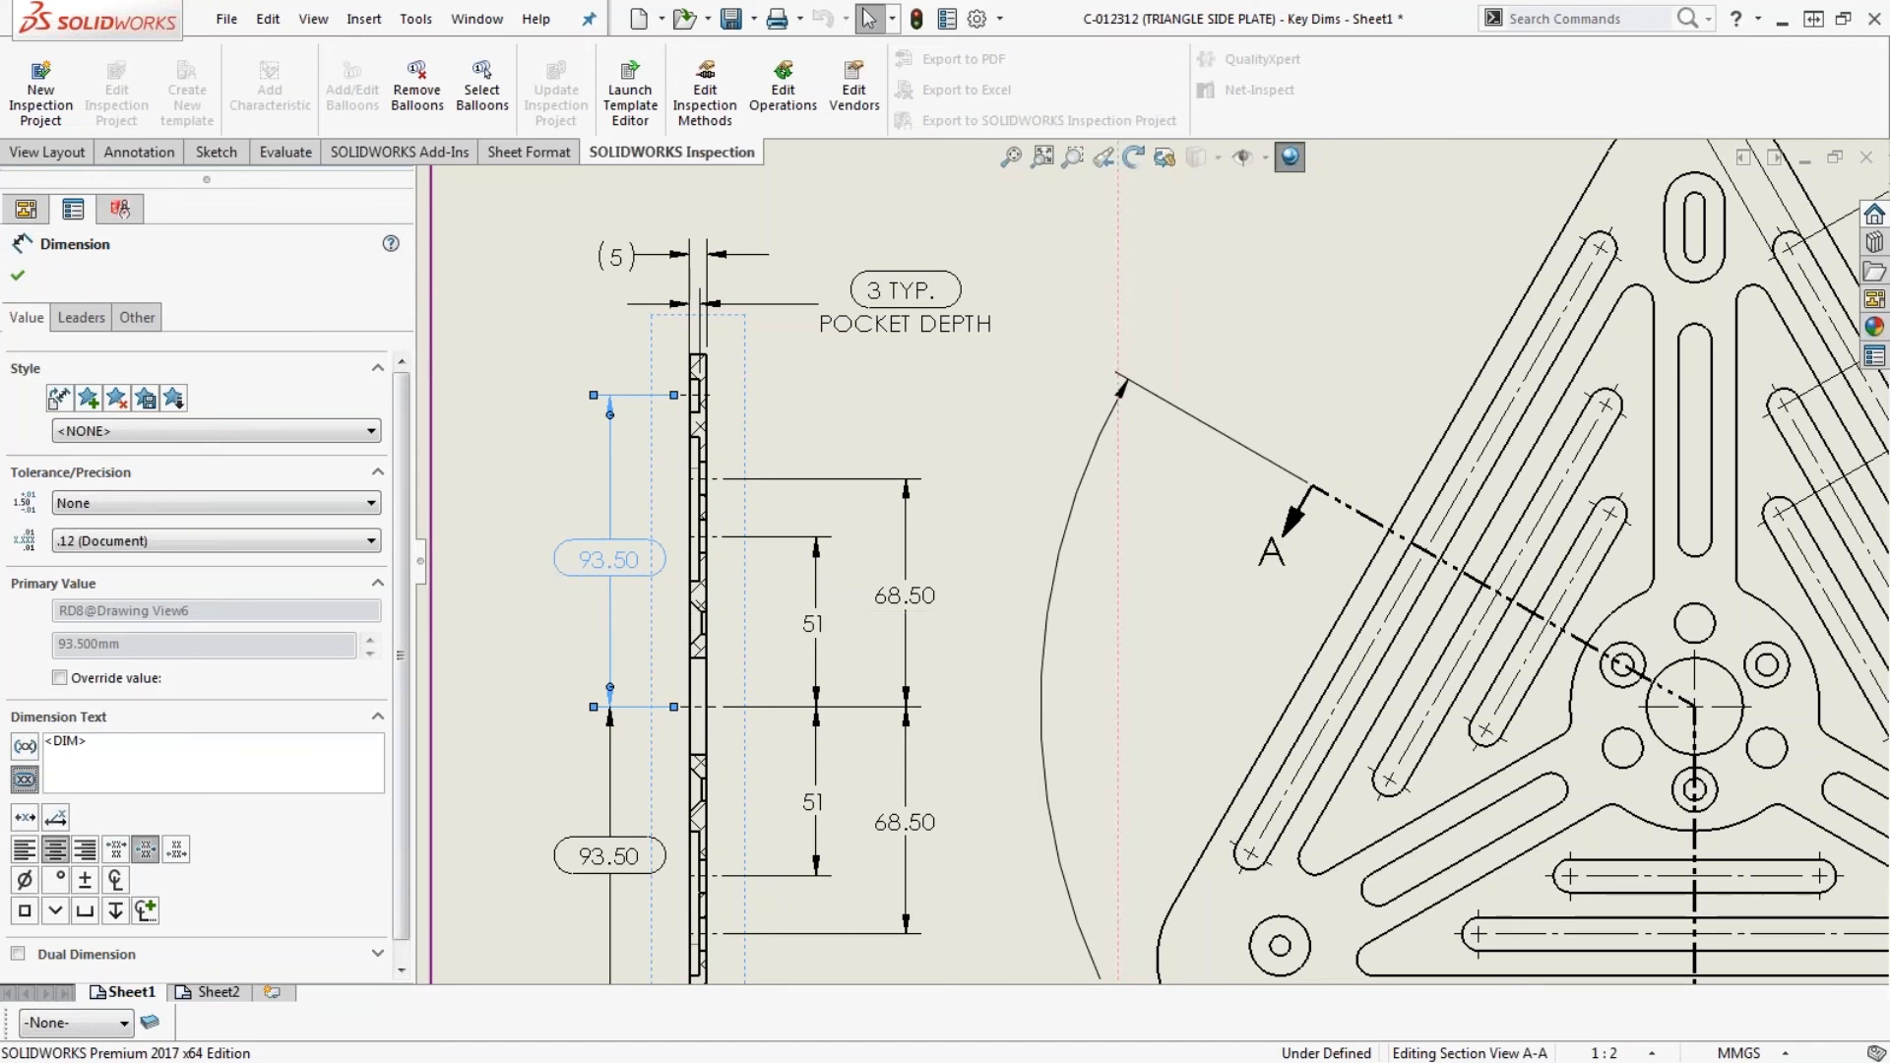
click(505, 553)
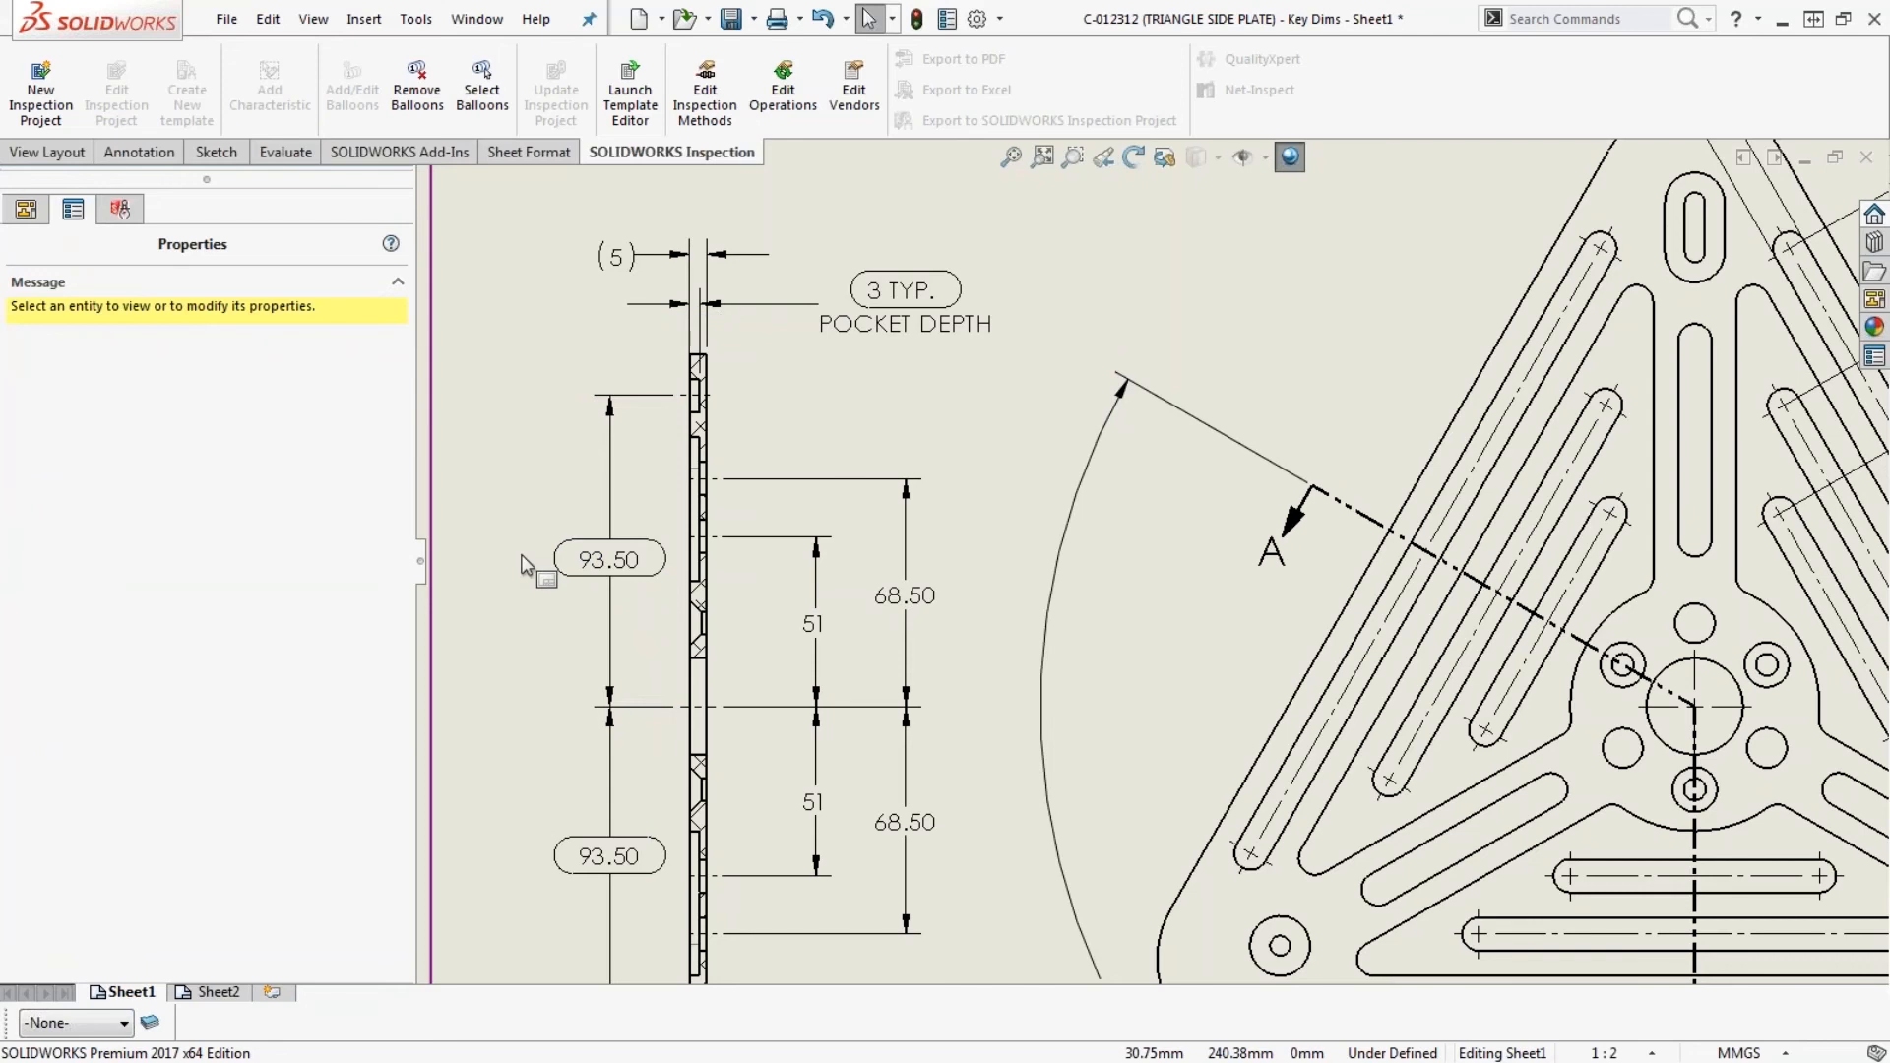
click(610, 694)
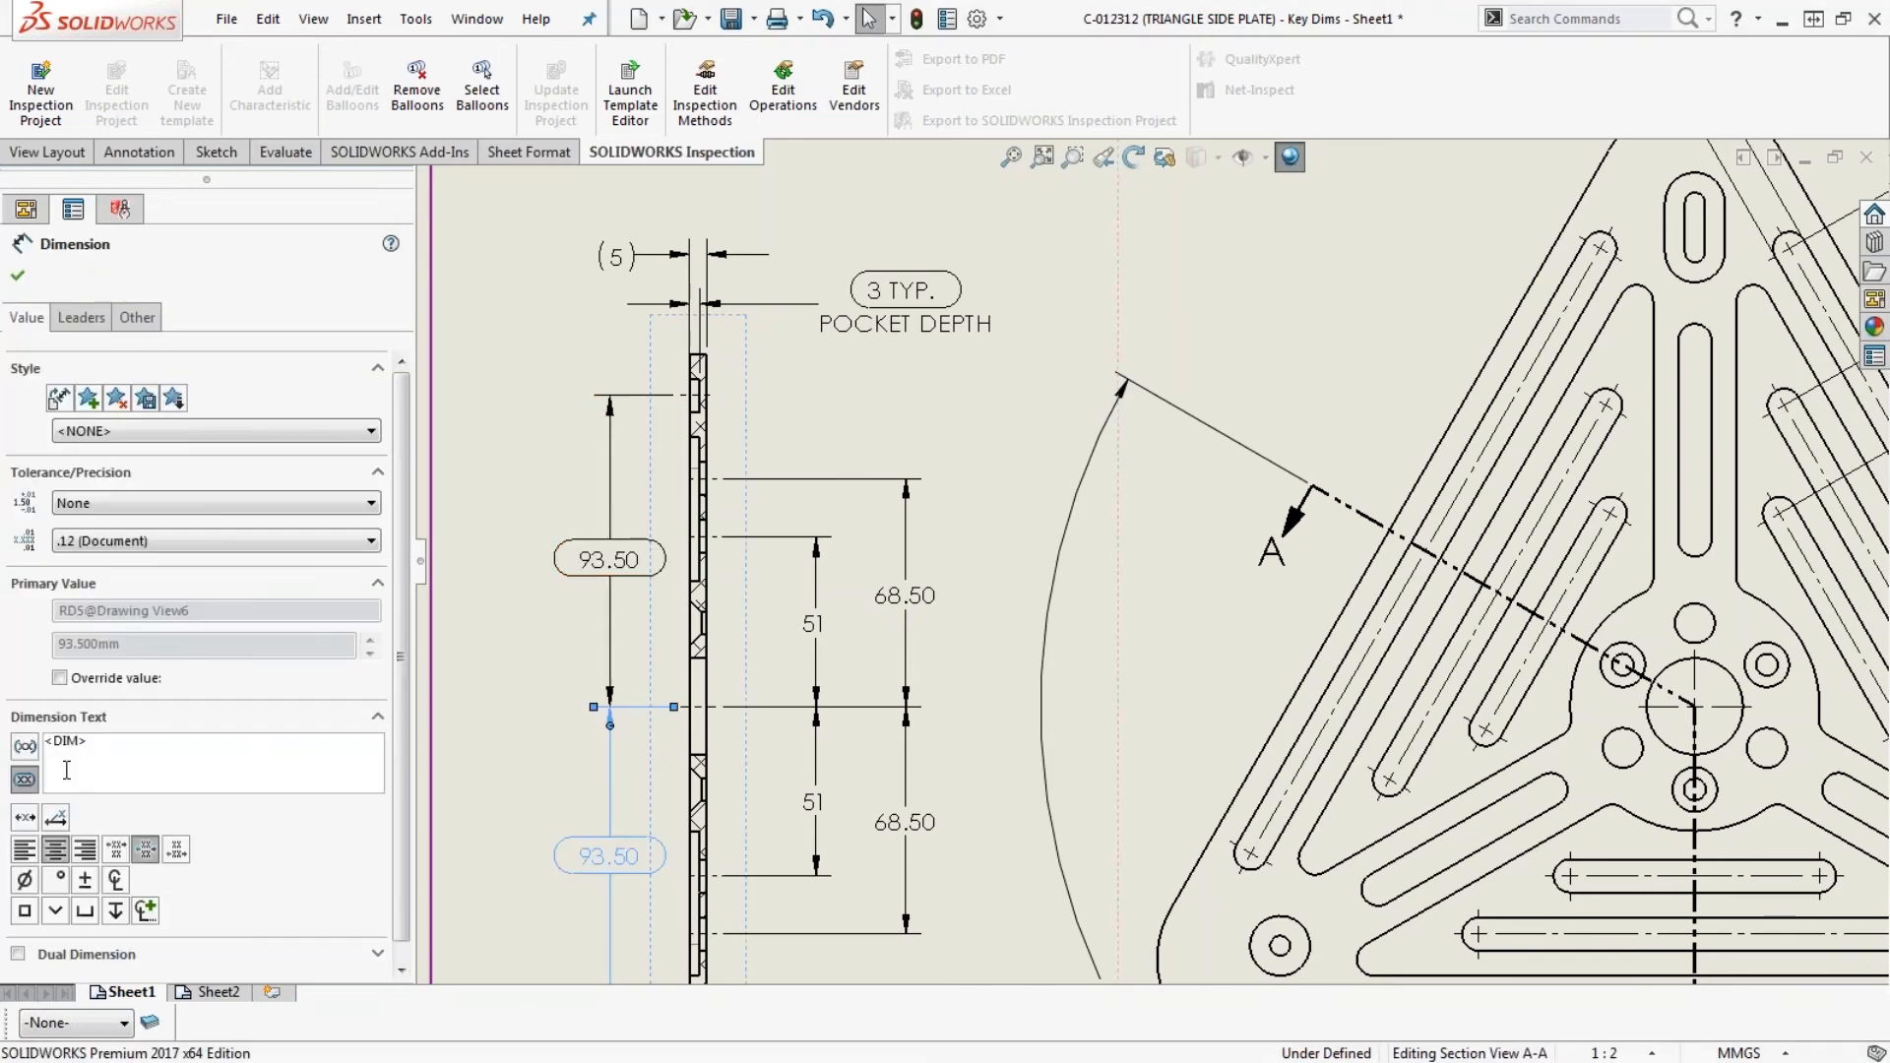
click(529, 449)
- Create a new inspection project from Default.swidot, restricting dimension extraction to Inspection Only
scroll(985, 553, up, 3)
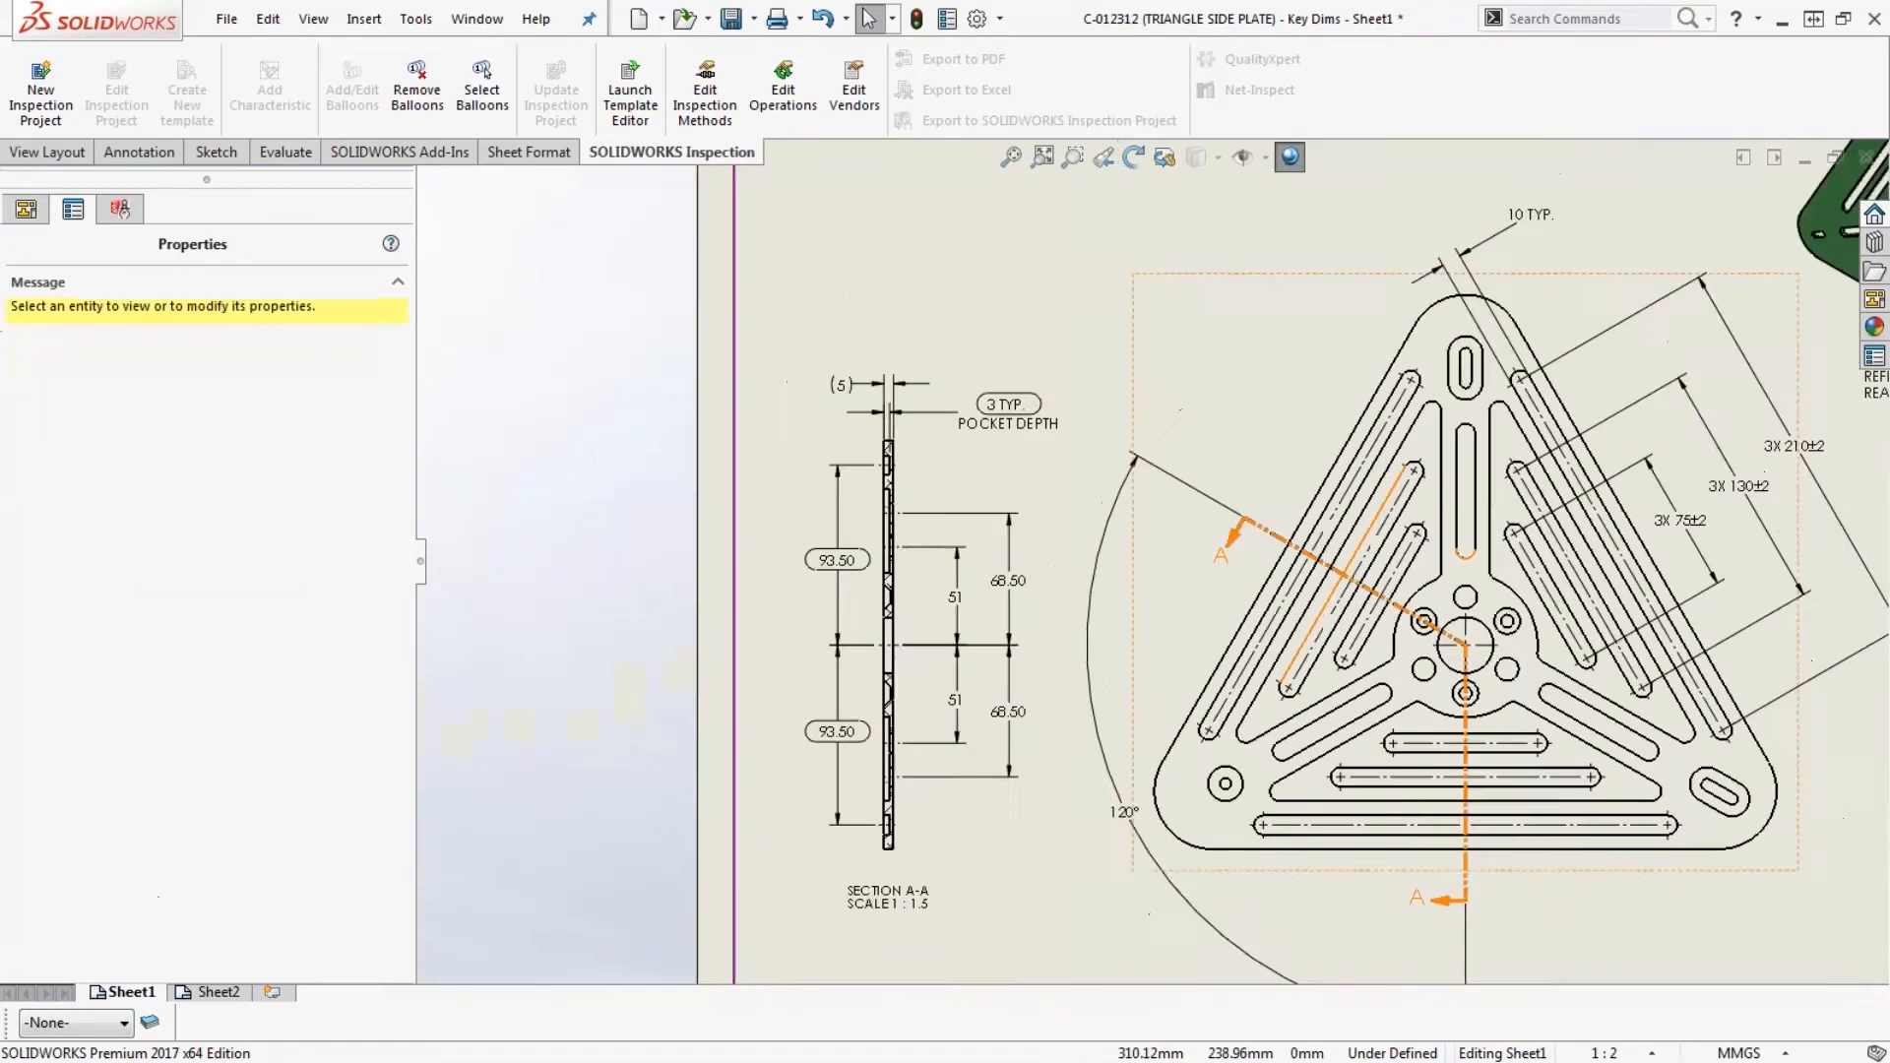
scroll(1654, 565, up, 1)
scroll(1670, 566, down, 1)
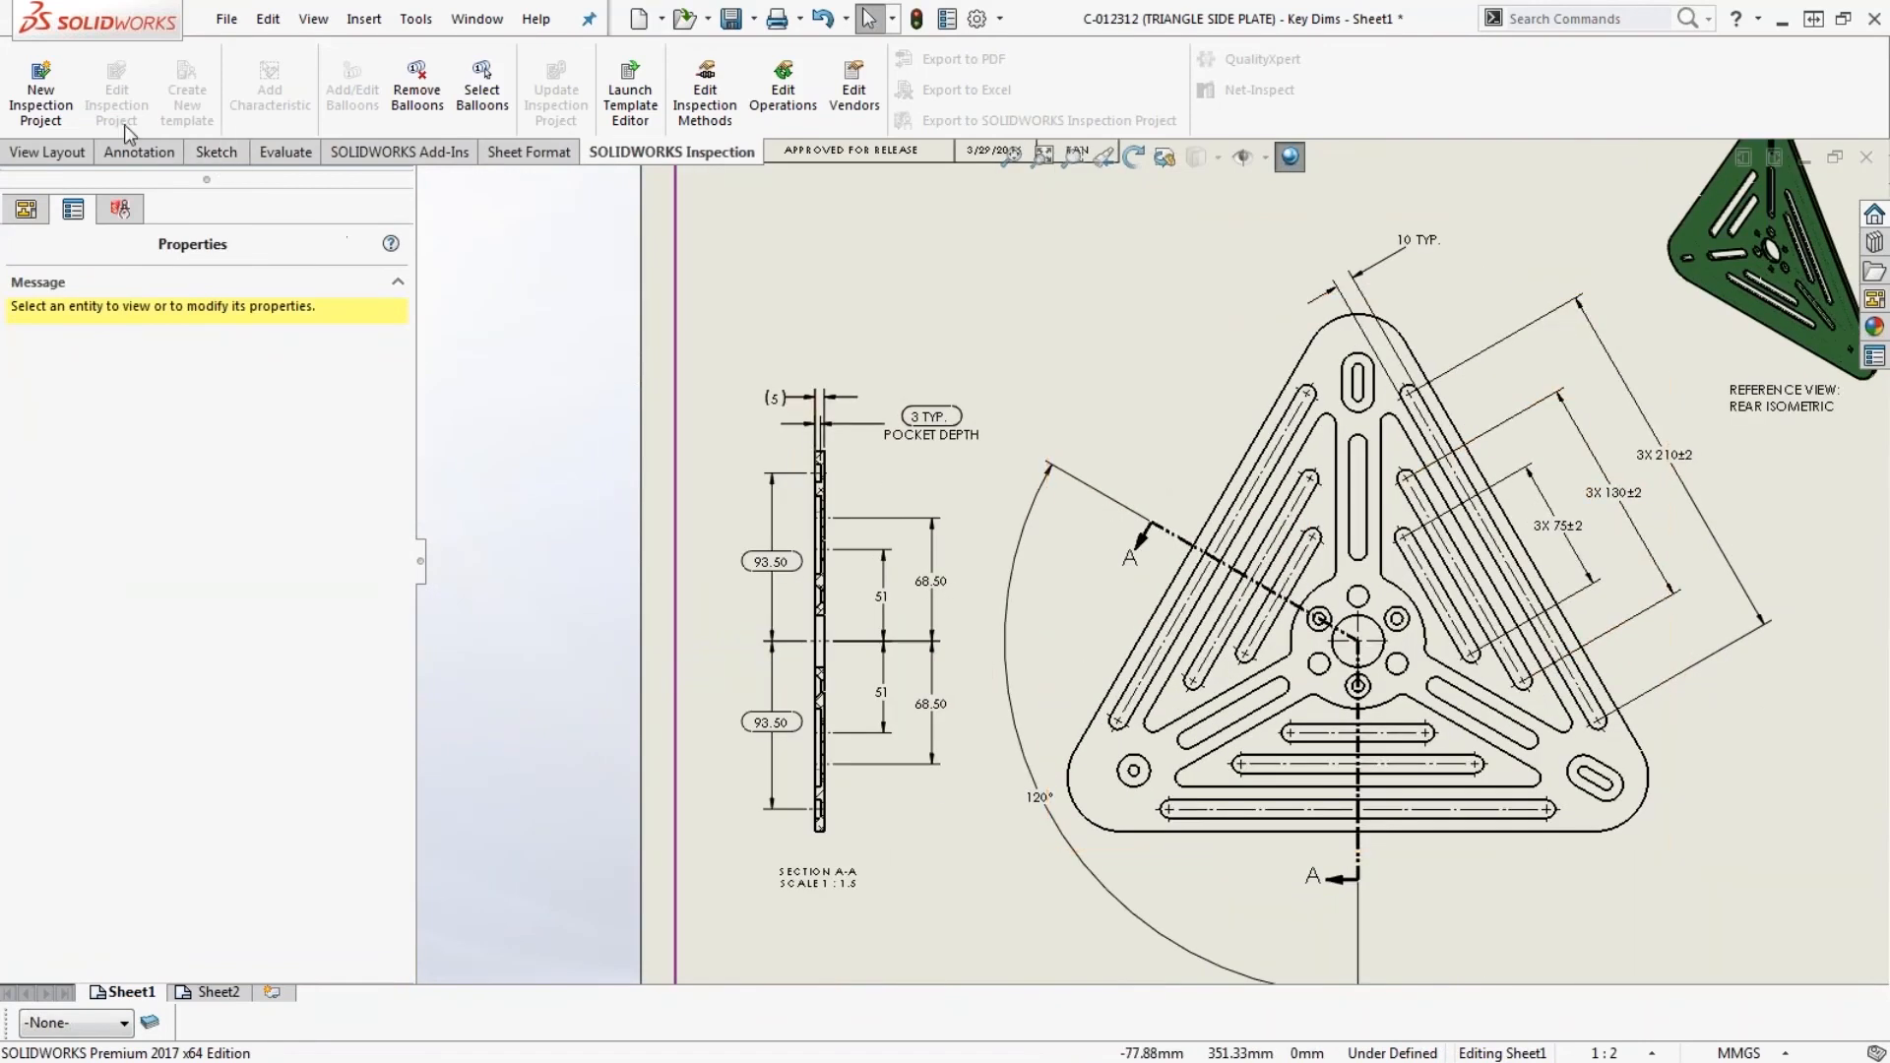
click(41, 93)
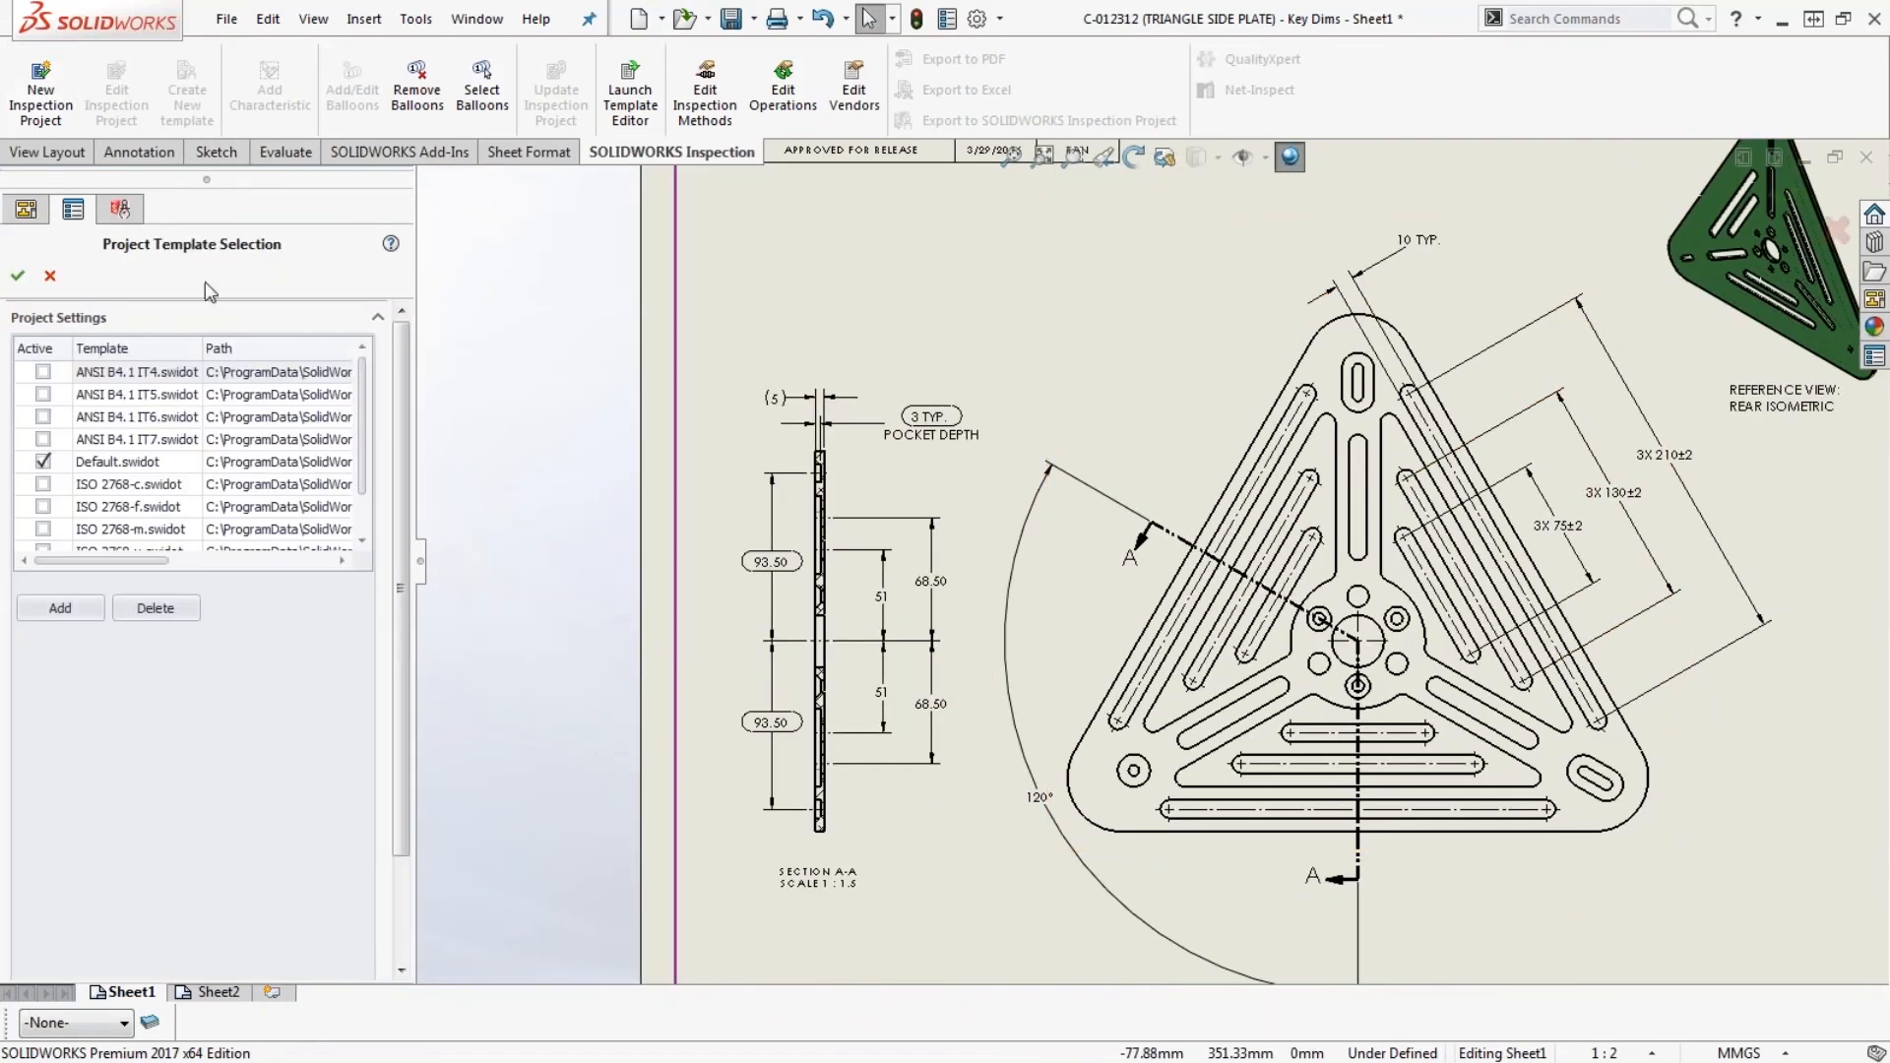
click(17, 275)
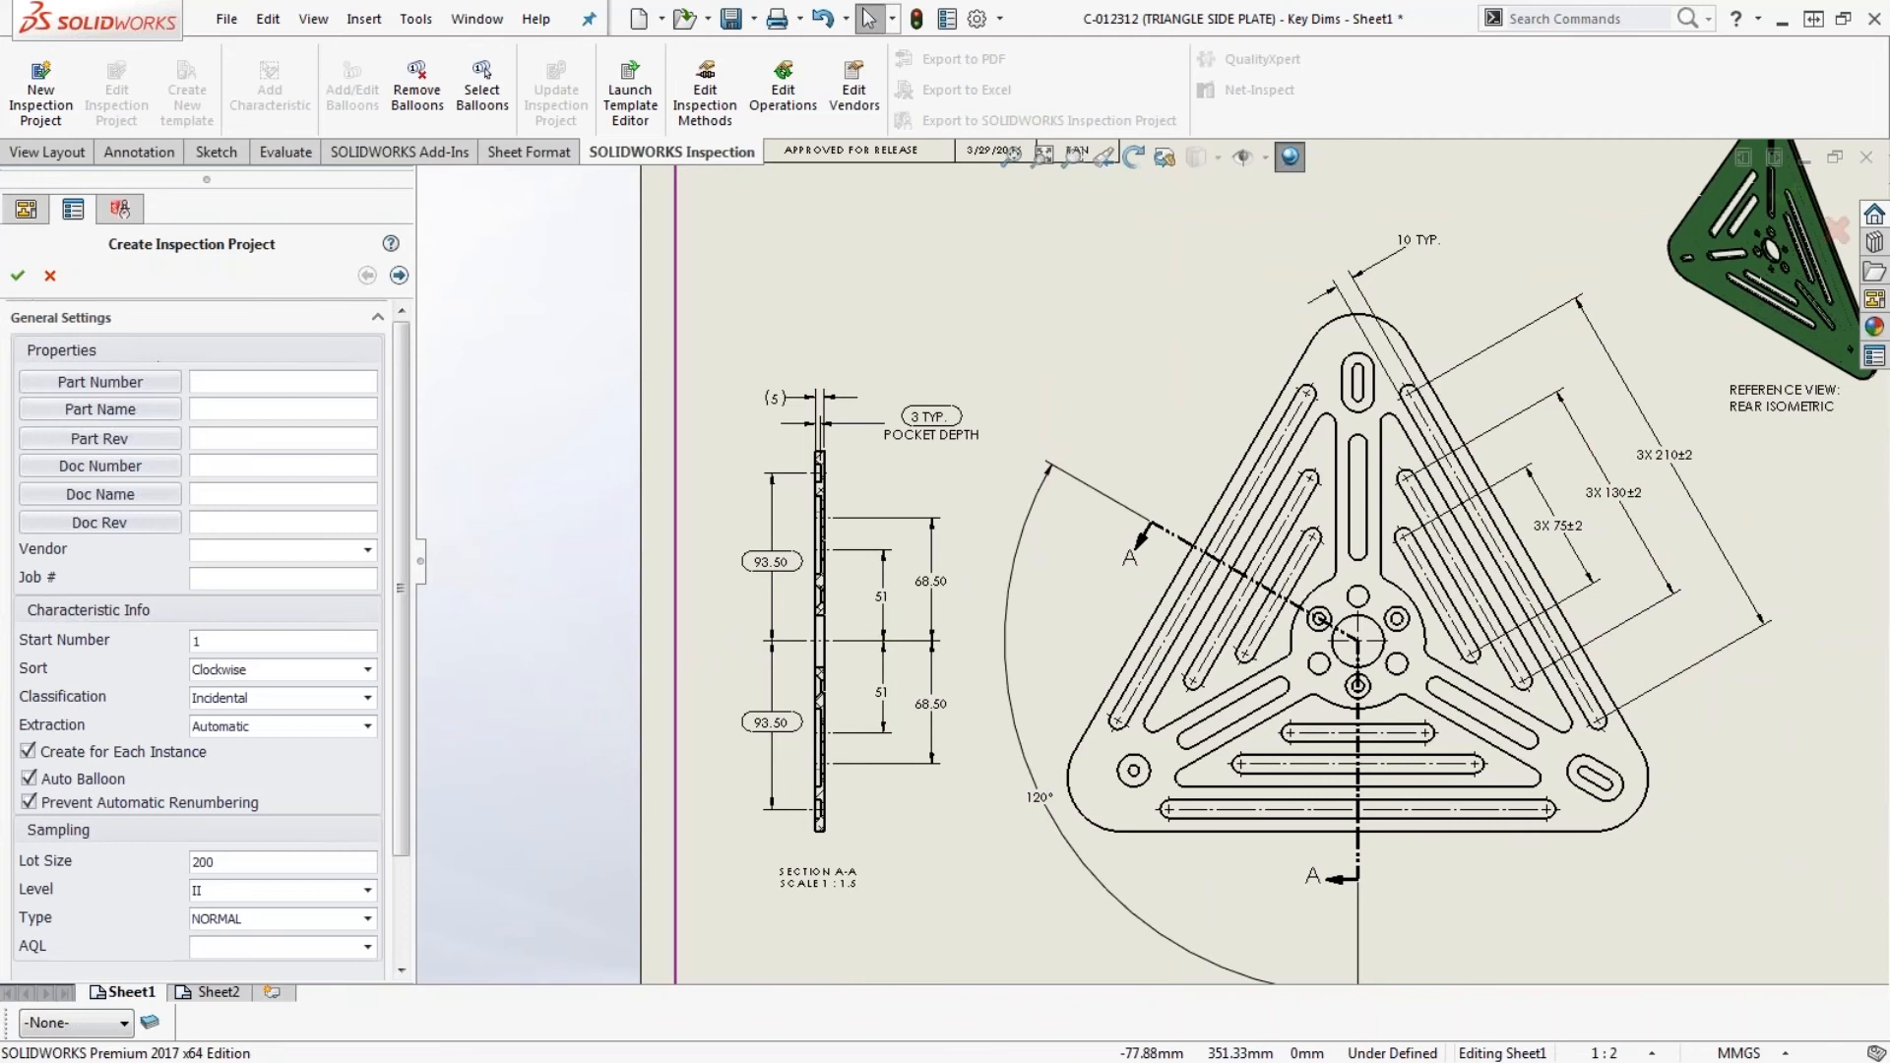
click(399, 276)
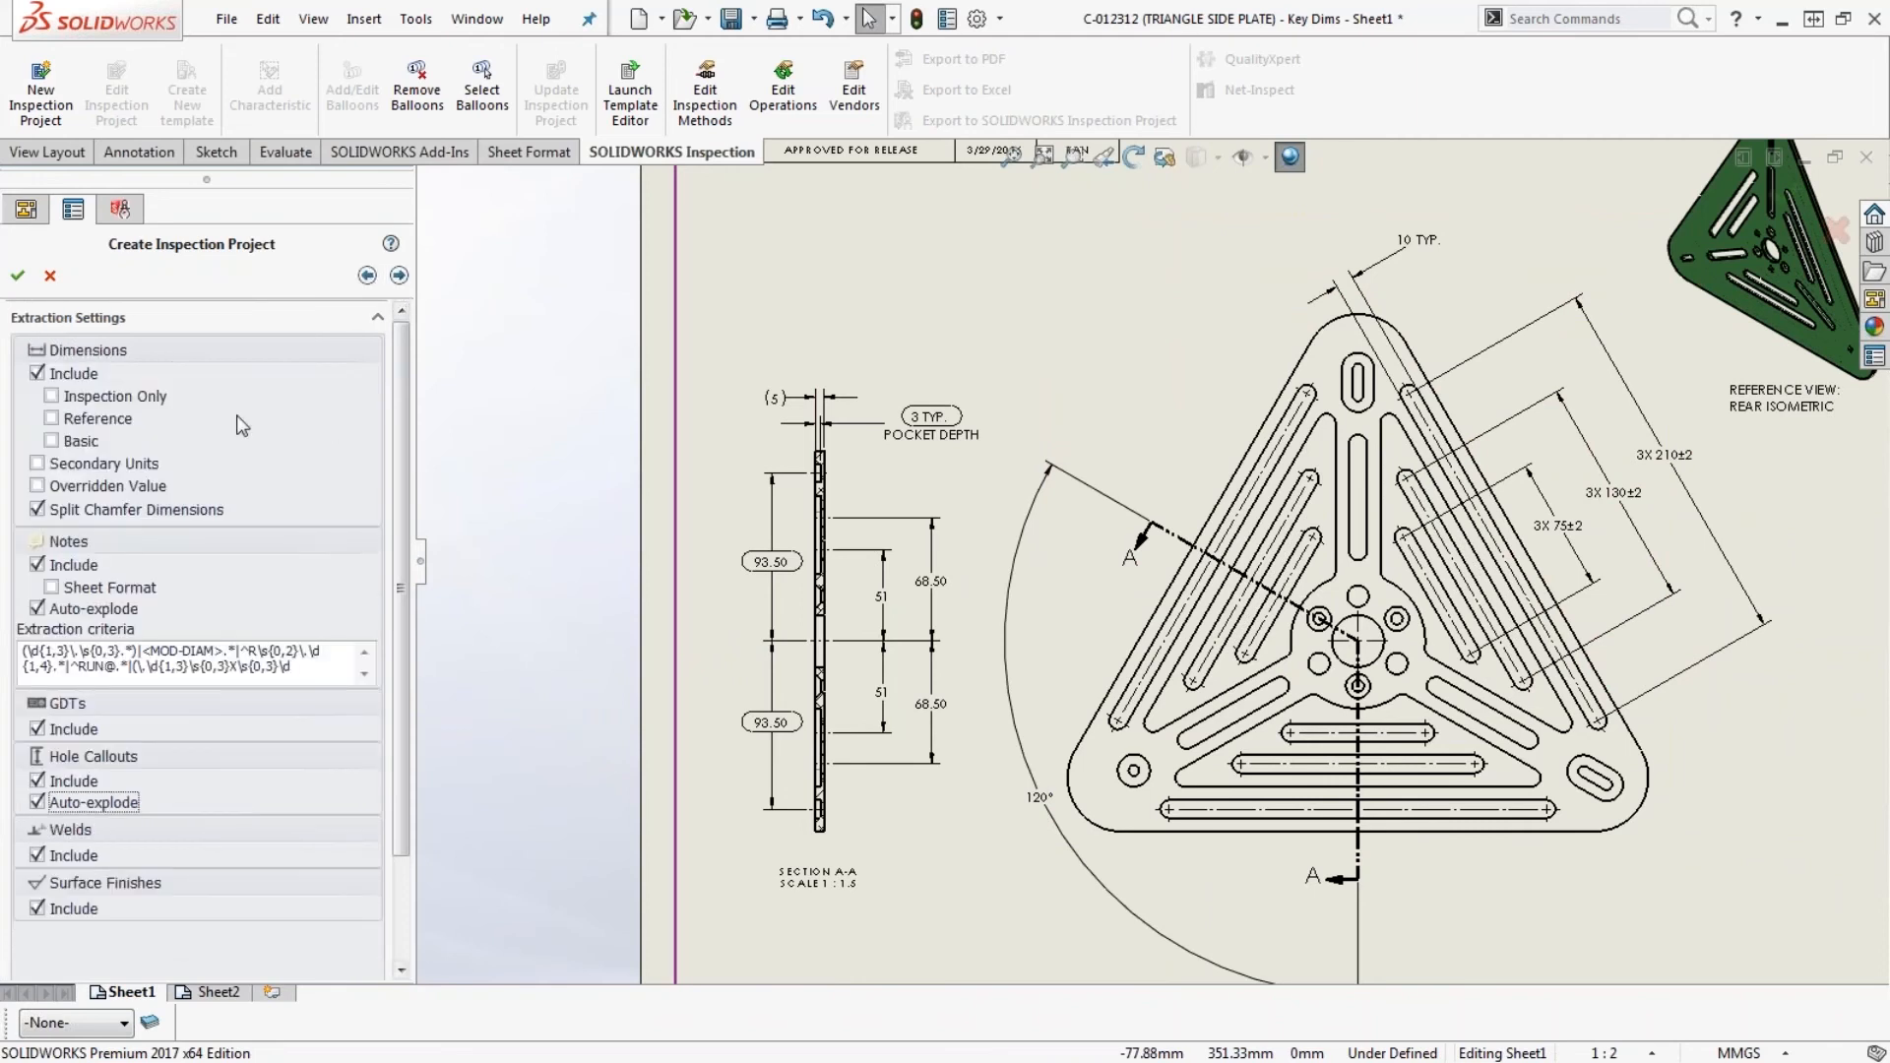
click(53, 400)
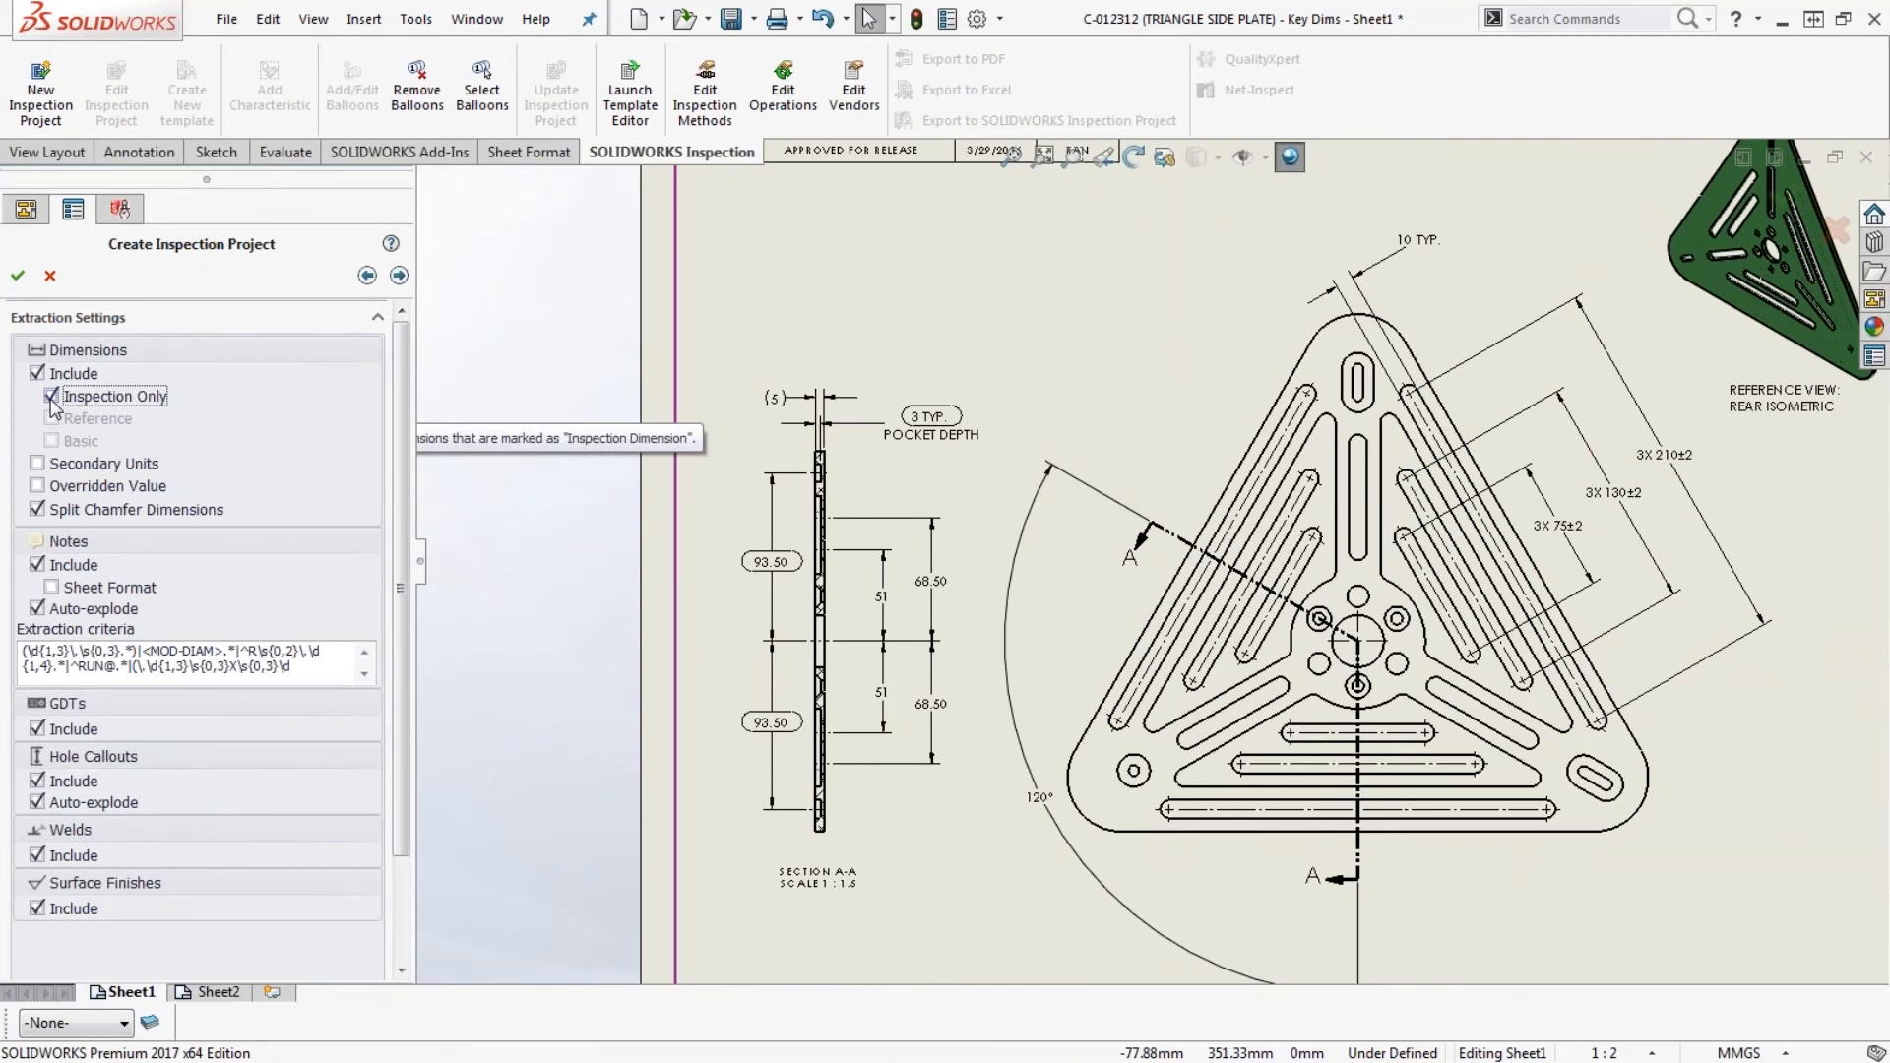
click(18, 276)
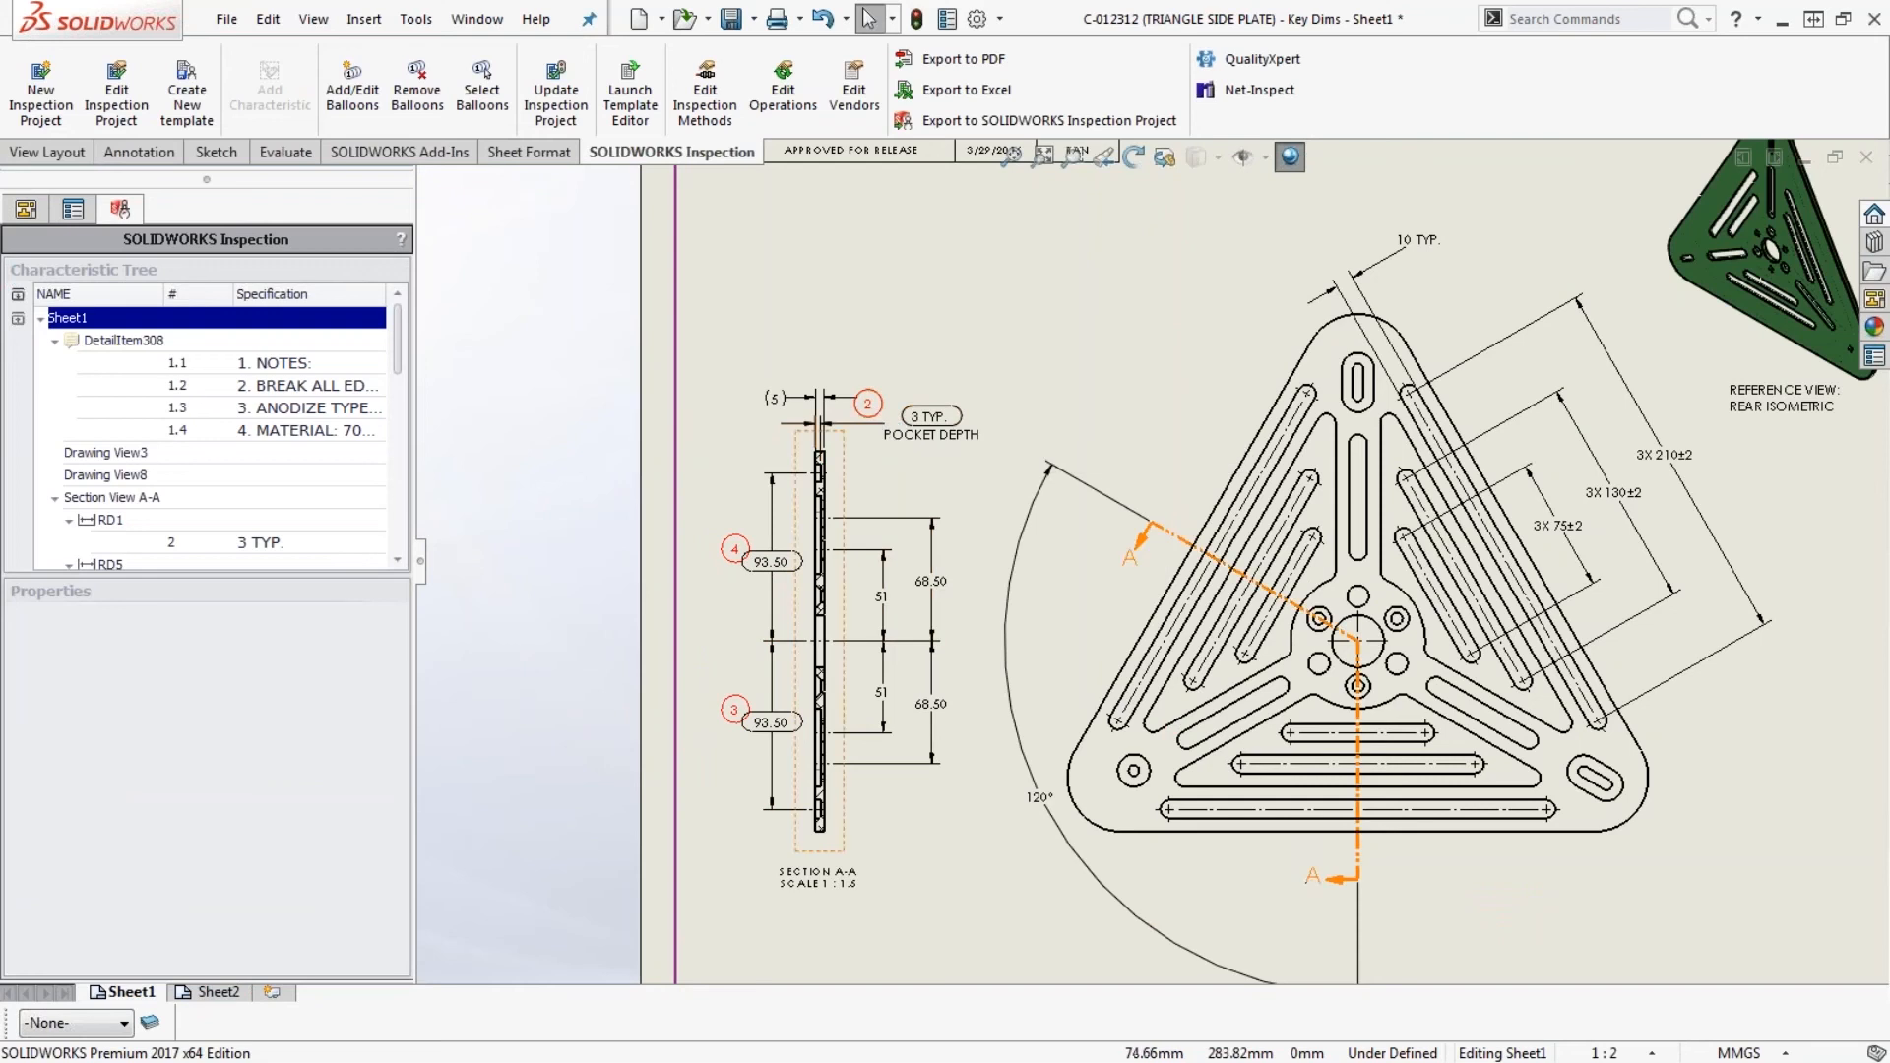
- On Sheet2, move balloons 10 and 11 clear of the 12.0/11.9 through-hole callout and its position tolerance
scroll(1127, 613, up, 1)
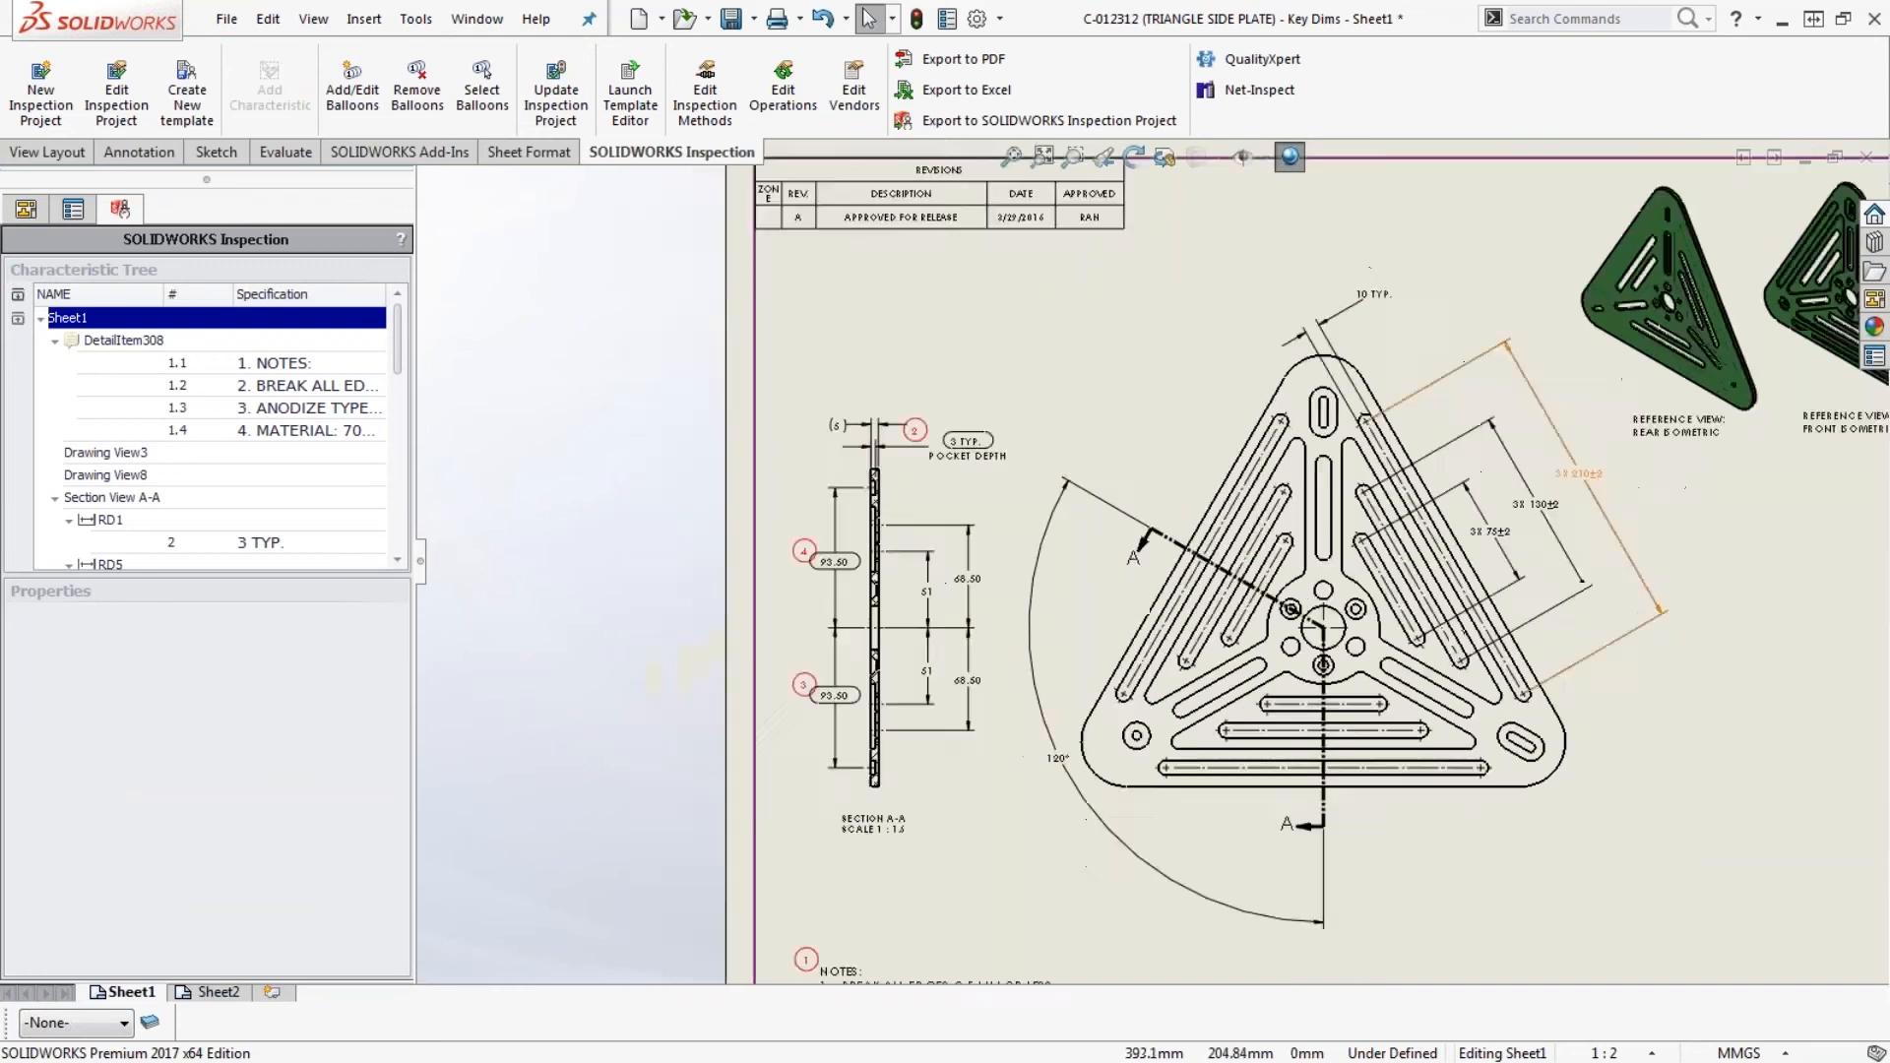
scroll(1619, 640, down, 1)
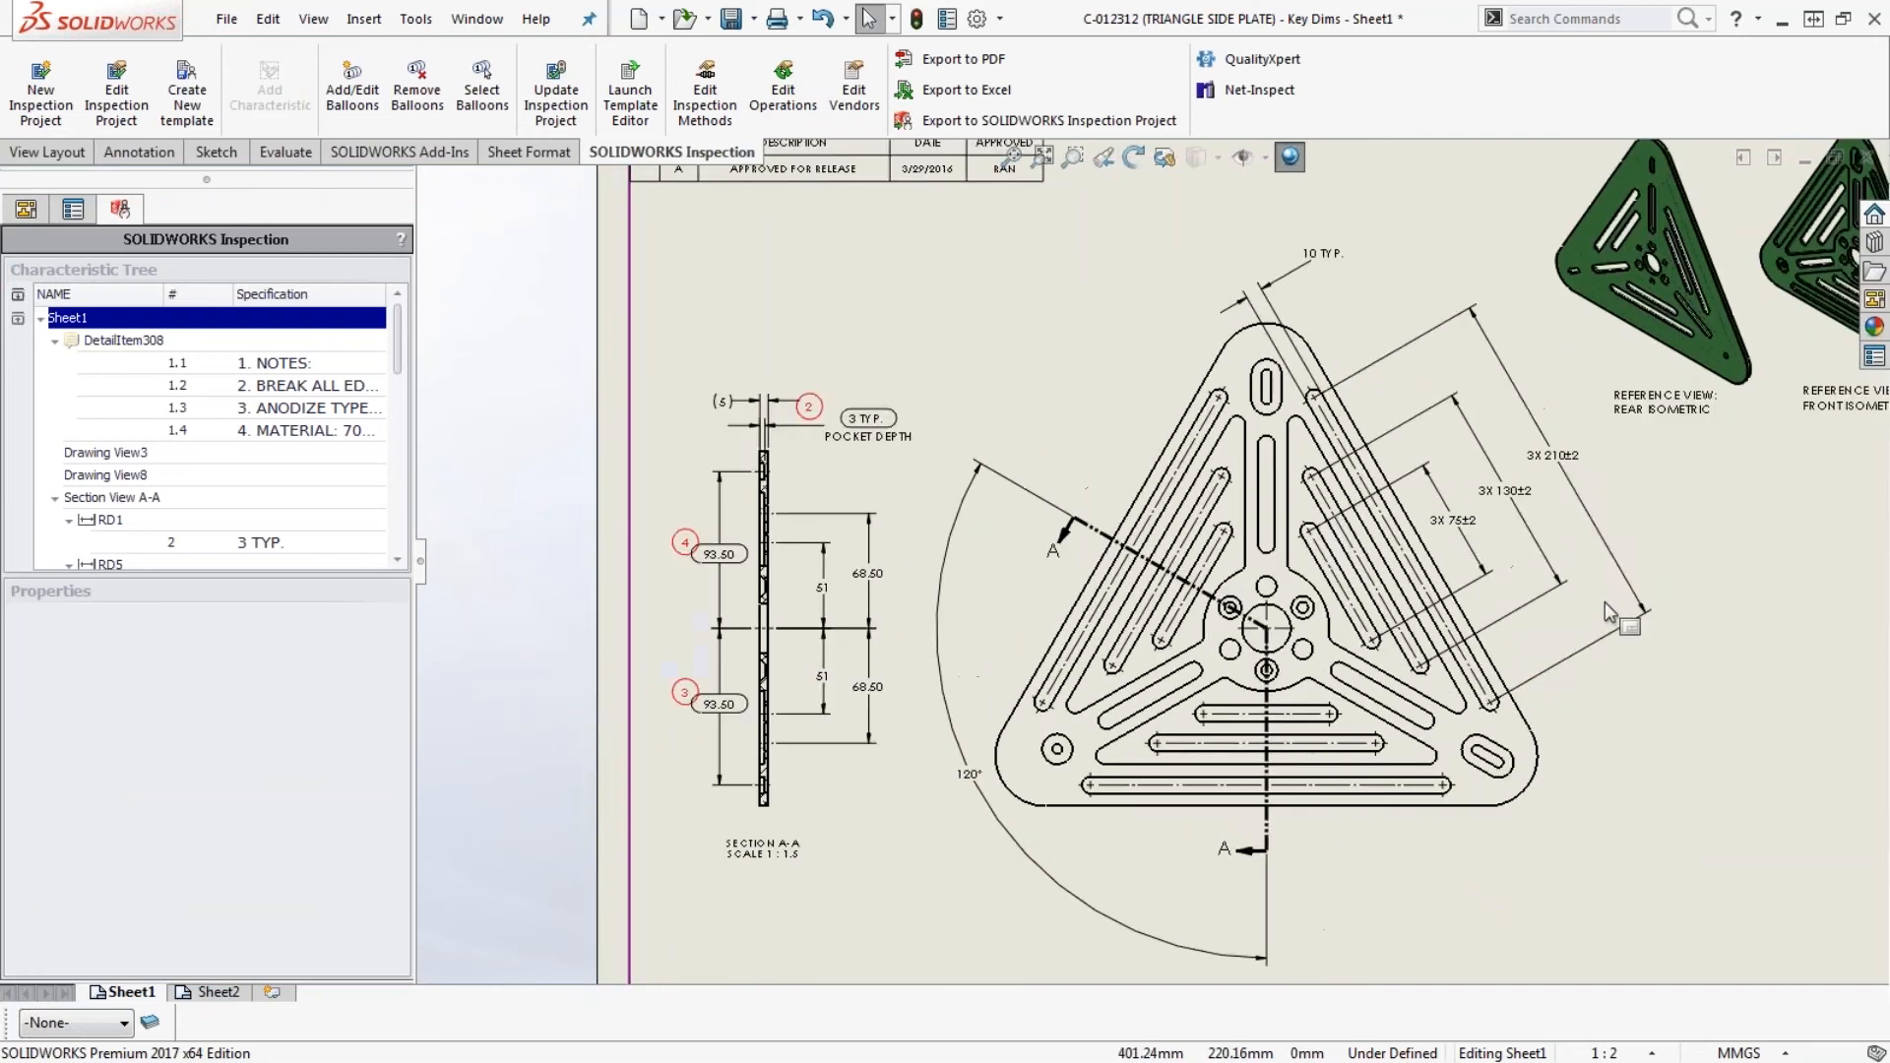
click(222, 992)
scroll(966, 478, down, 1)
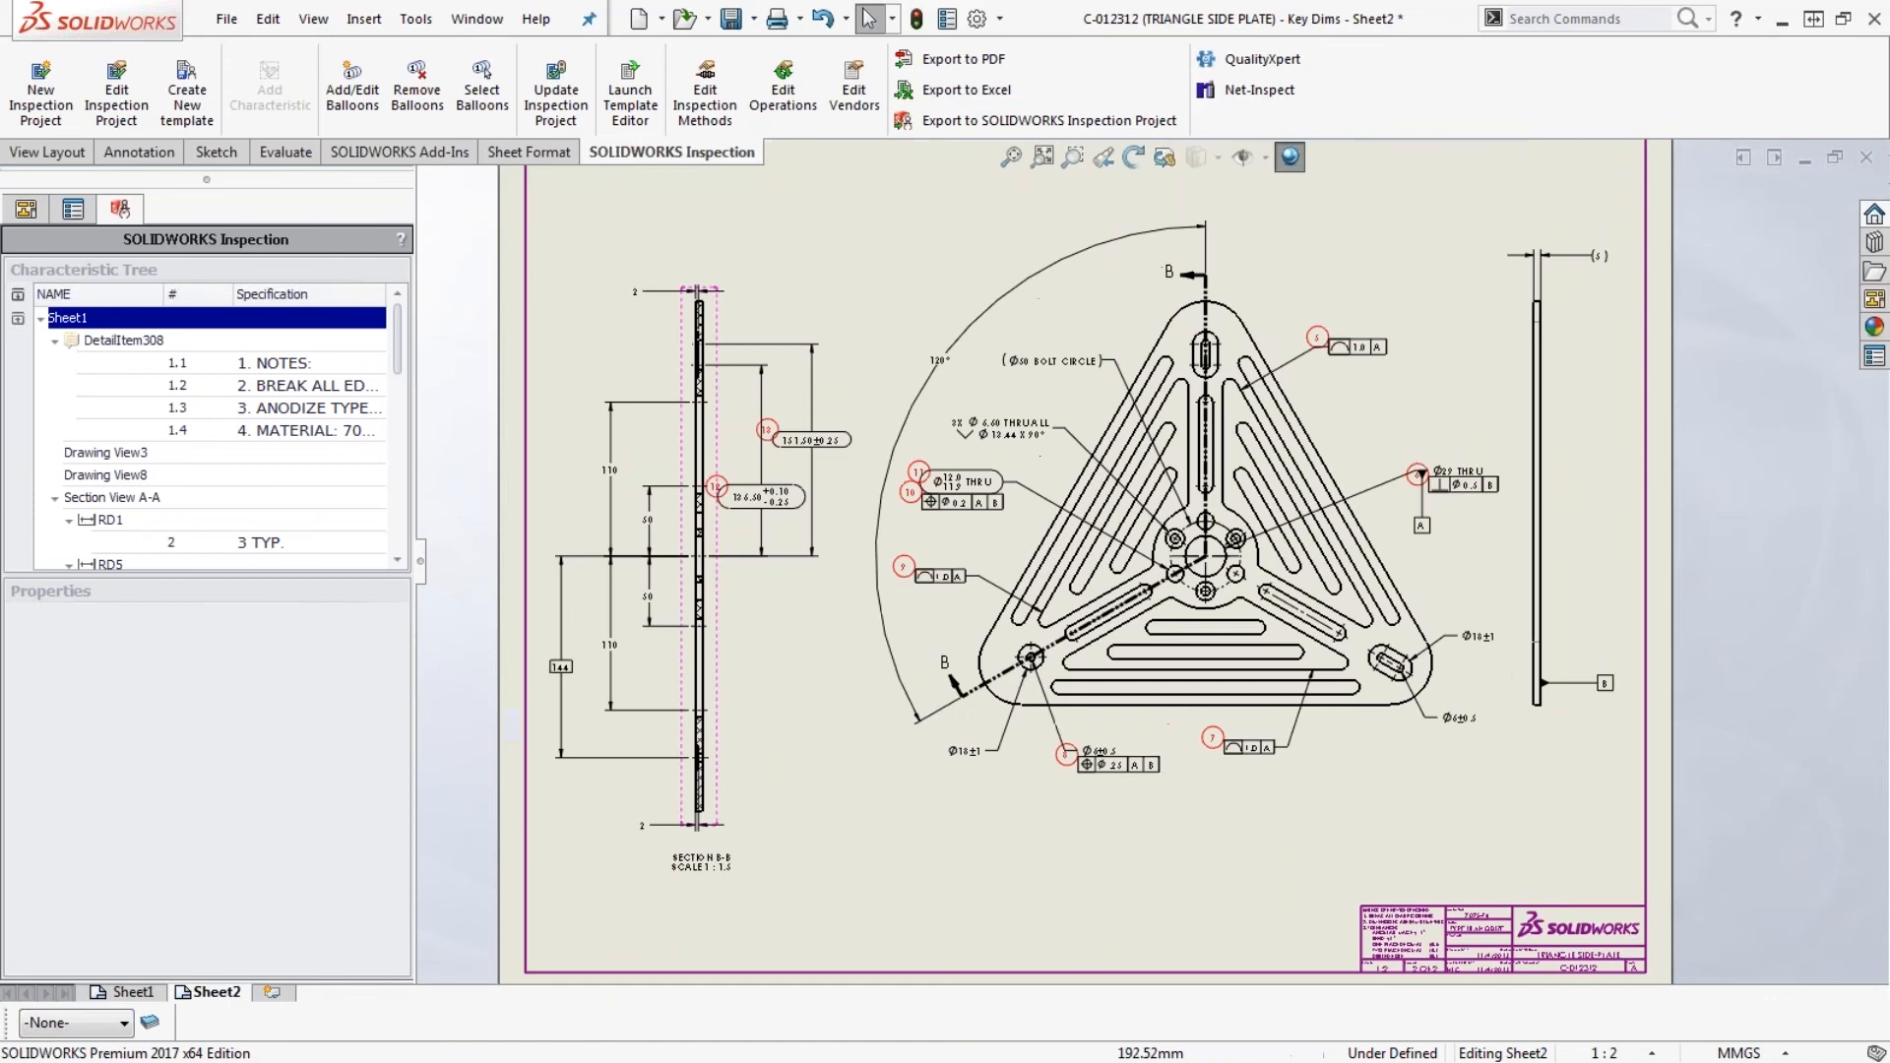
scroll(966, 478, down, 3)
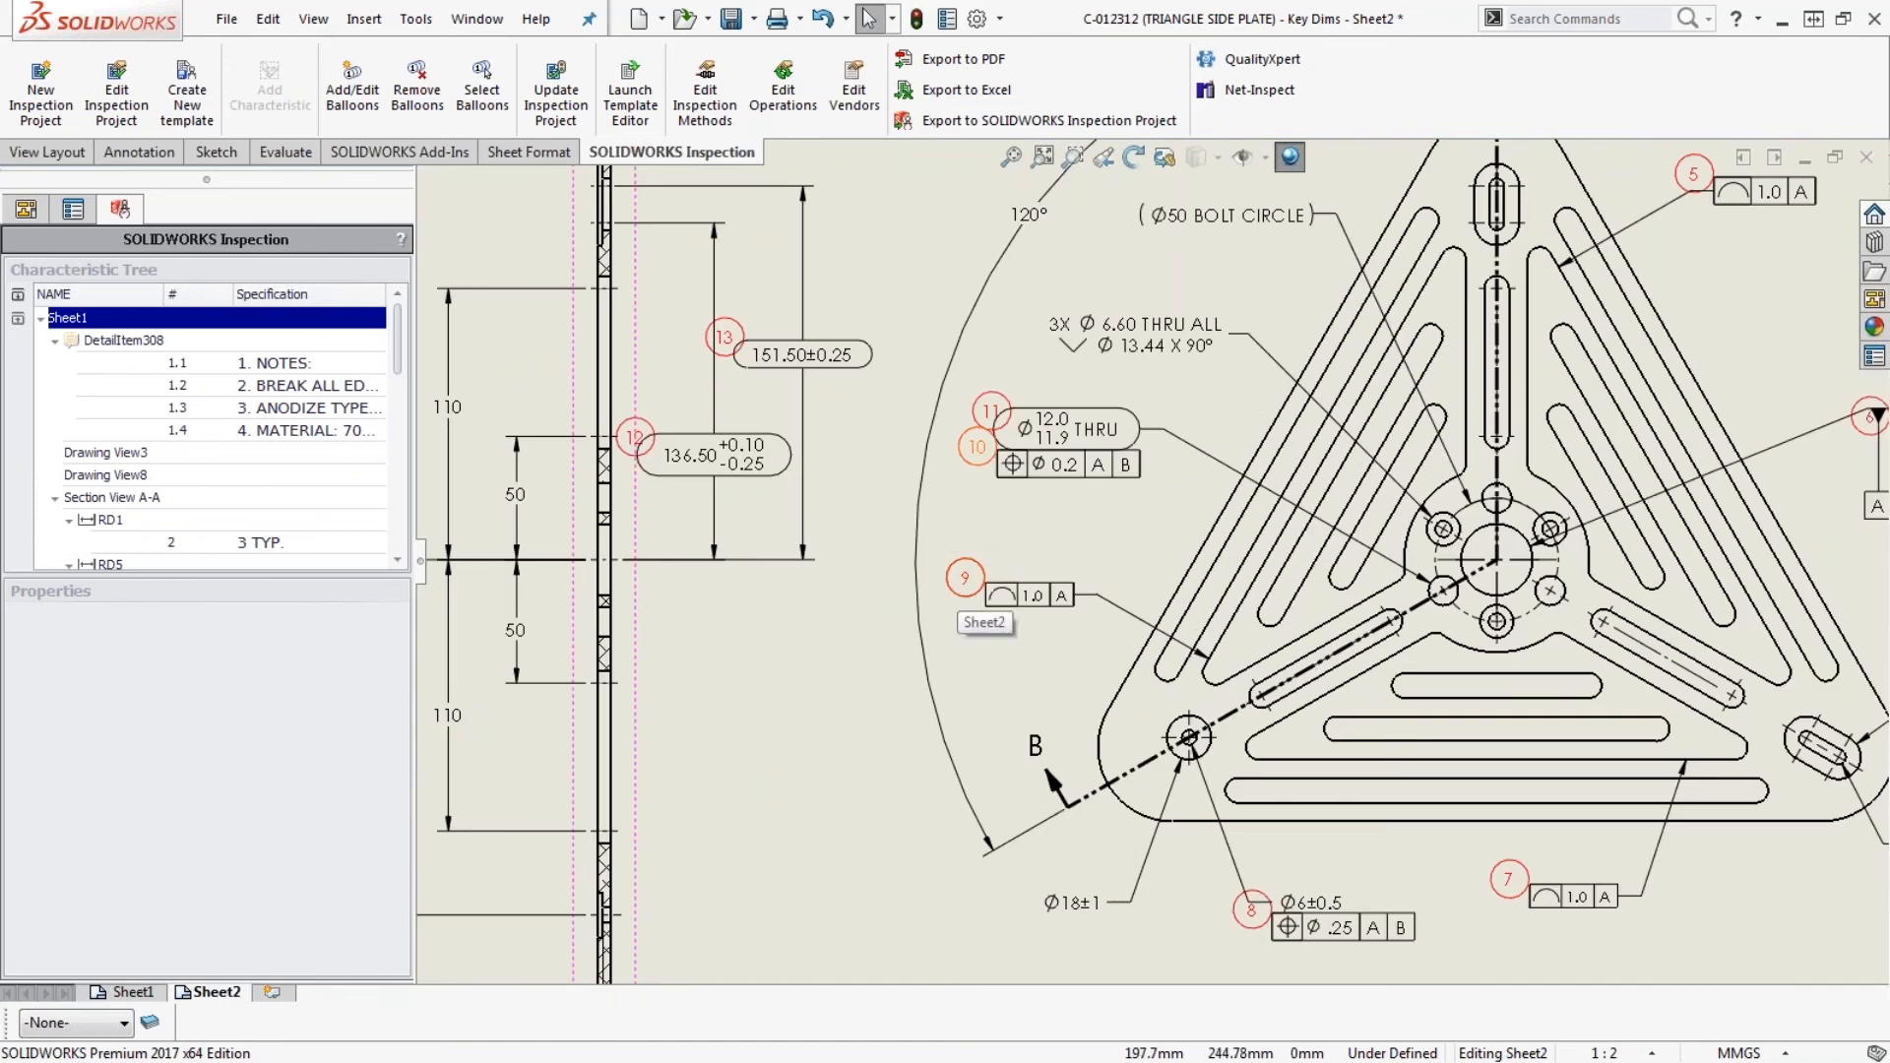
drag(976, 449, 984, 395)
click(989, 417)
- Move balloons 13 and 12 clear of the 151.50±0.25 and 136.50 inspection dimensions in Section B-B
drag(724, 336, 739, 325)
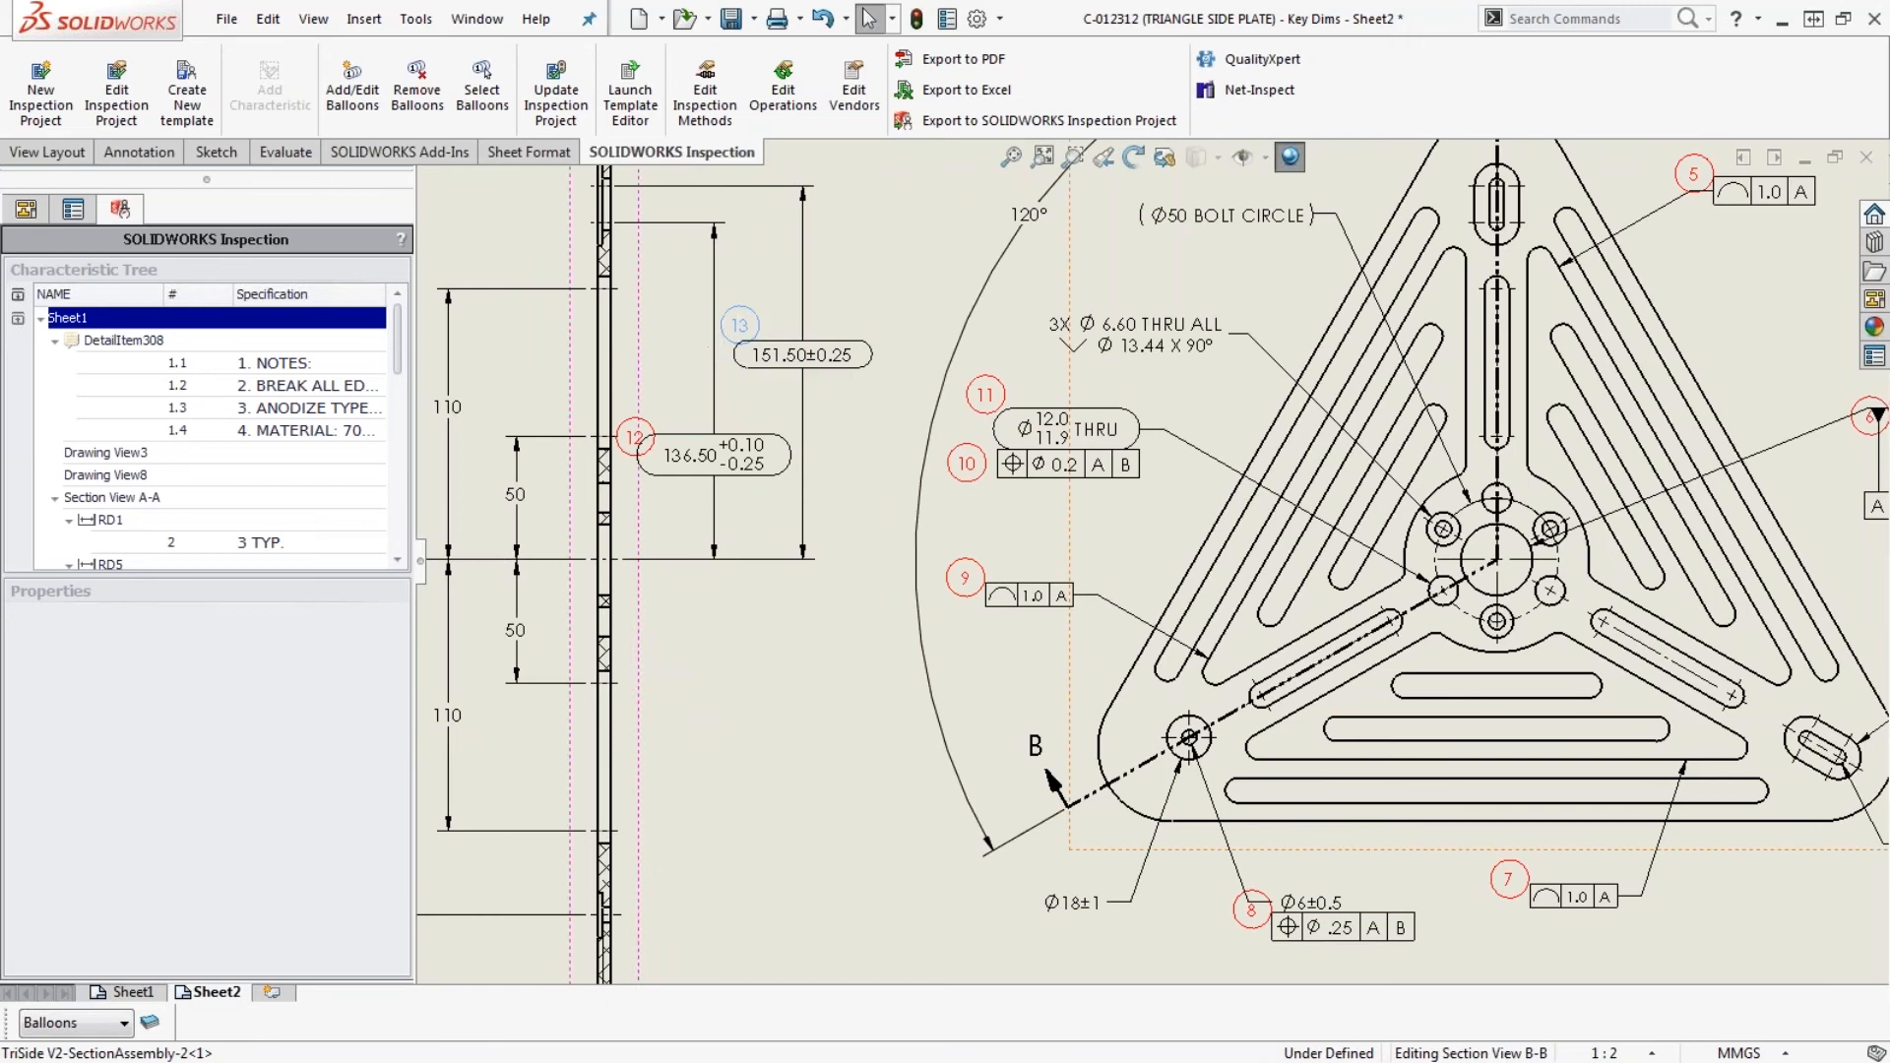
drag(635, 437, 644, 411)
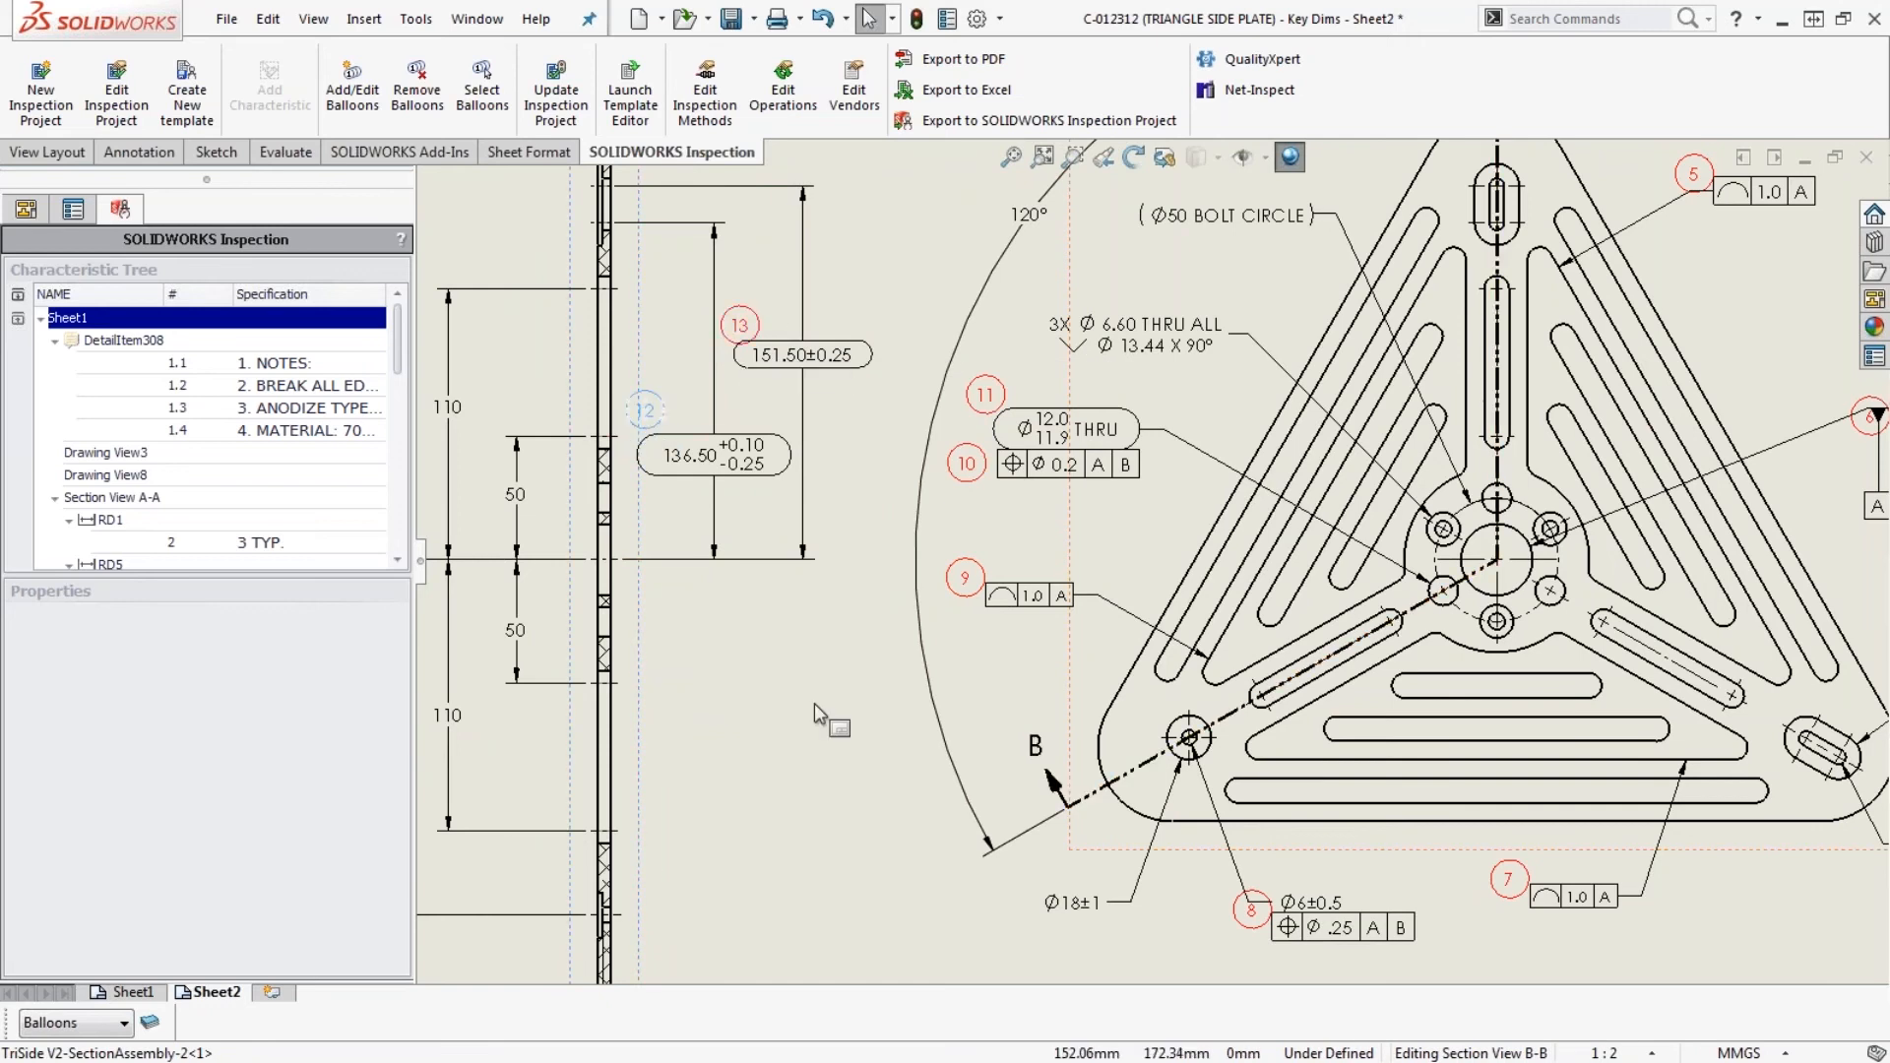
click(814, 703)
key(f)
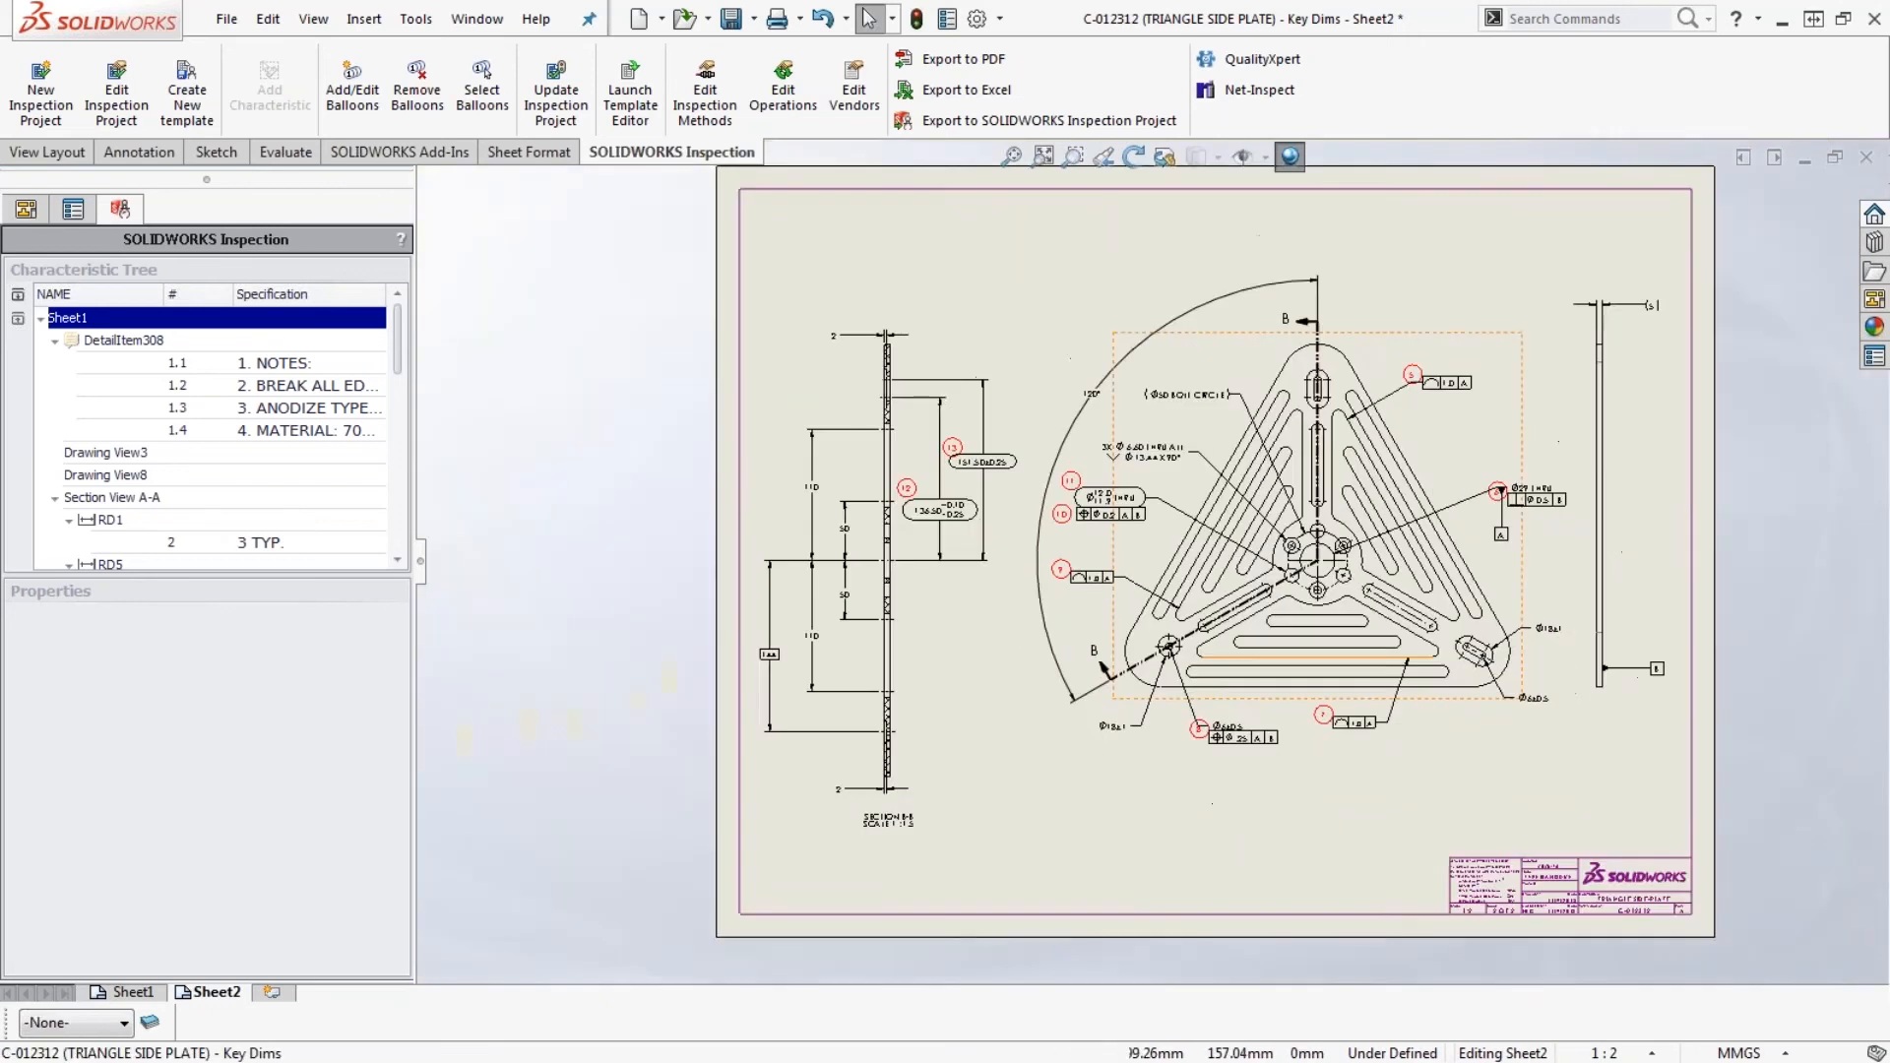
- Move balloons 5, 6, 7 and 8 clear of their callouts and tolerance frames around the triangular plate view
scroll(1407, 679, up, 2)
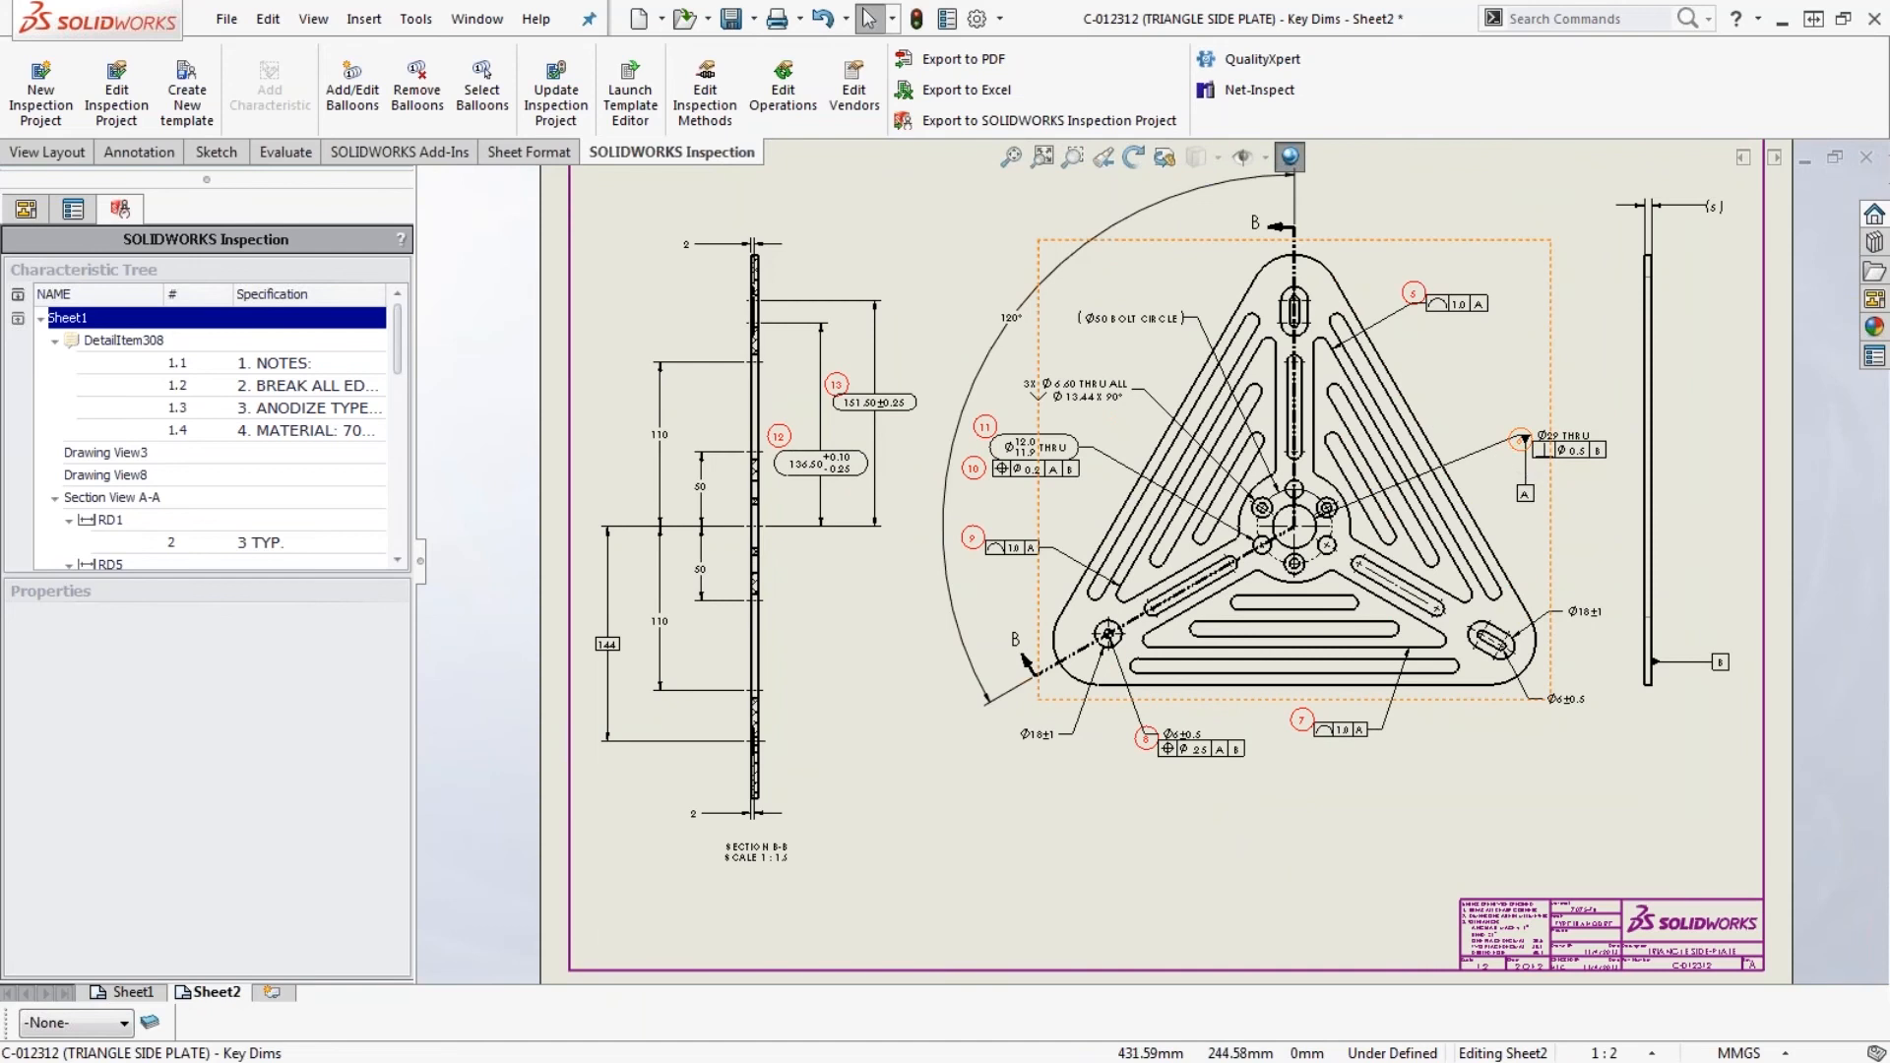
click(1516, 455)
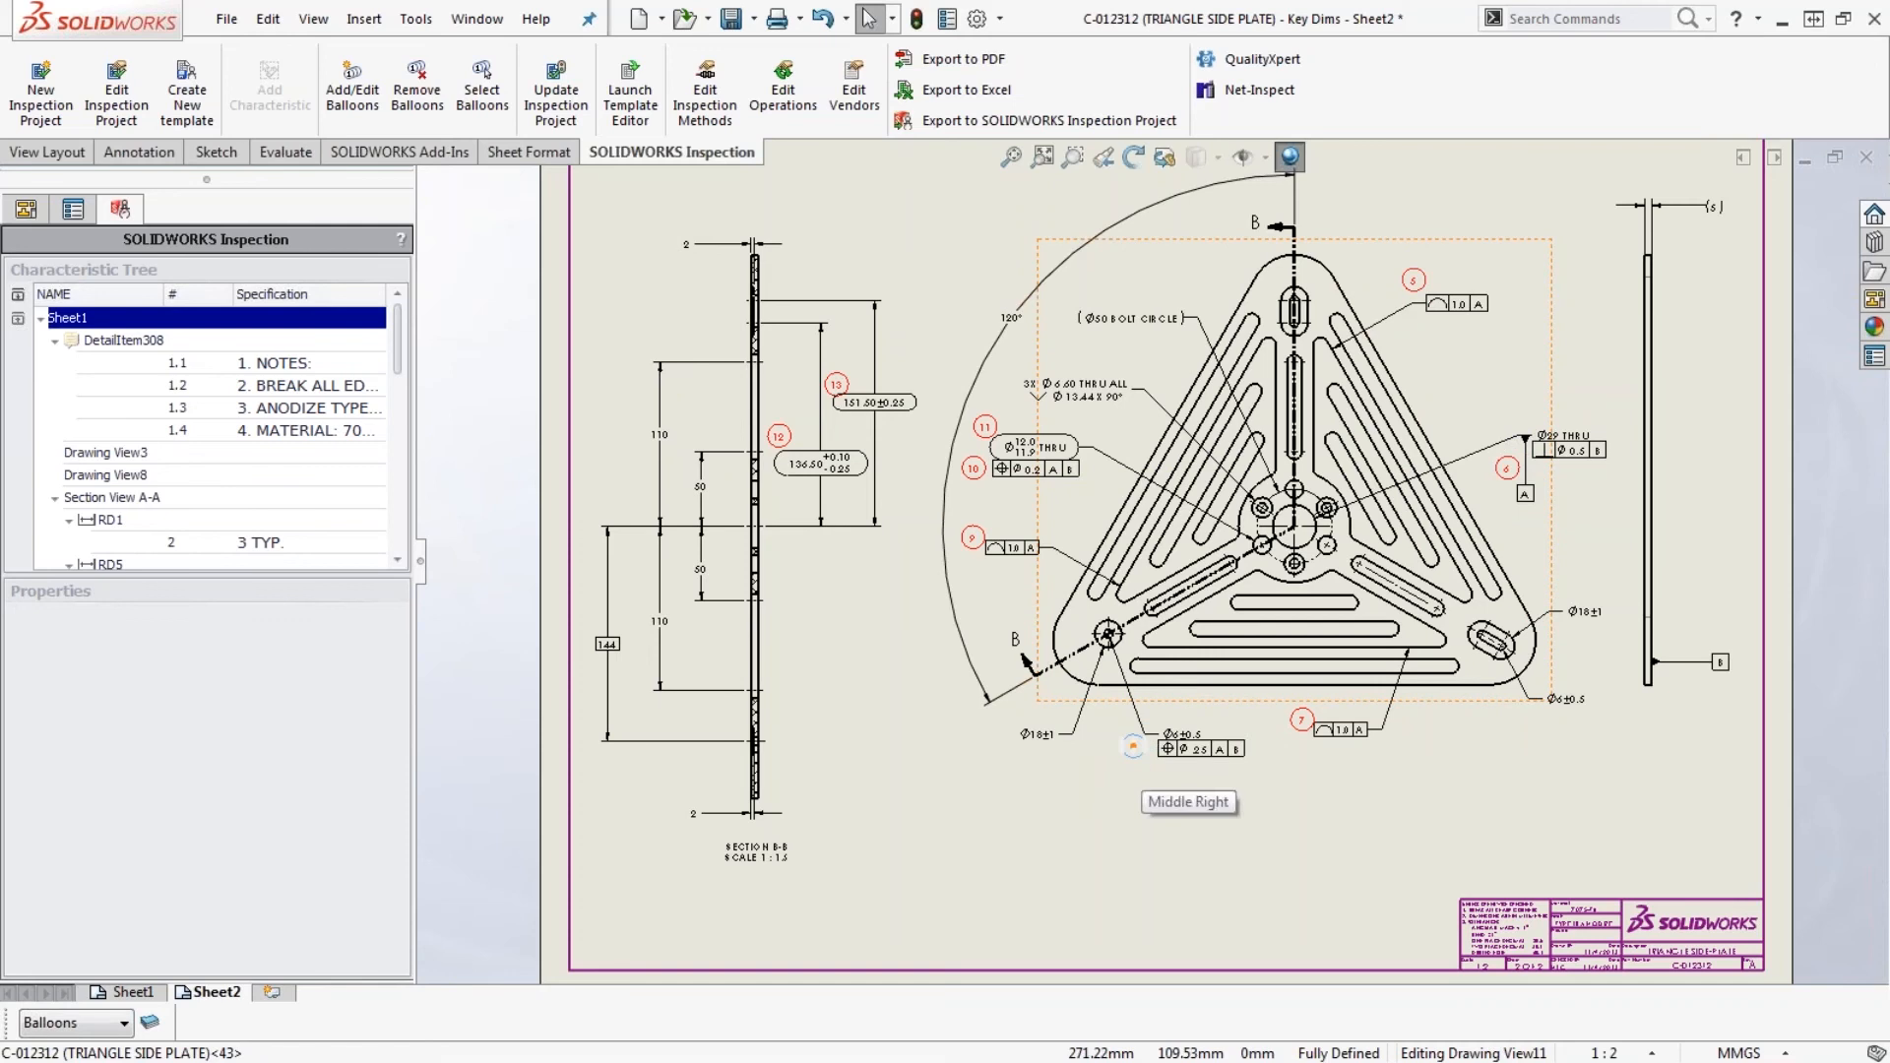
click(1133, 746)
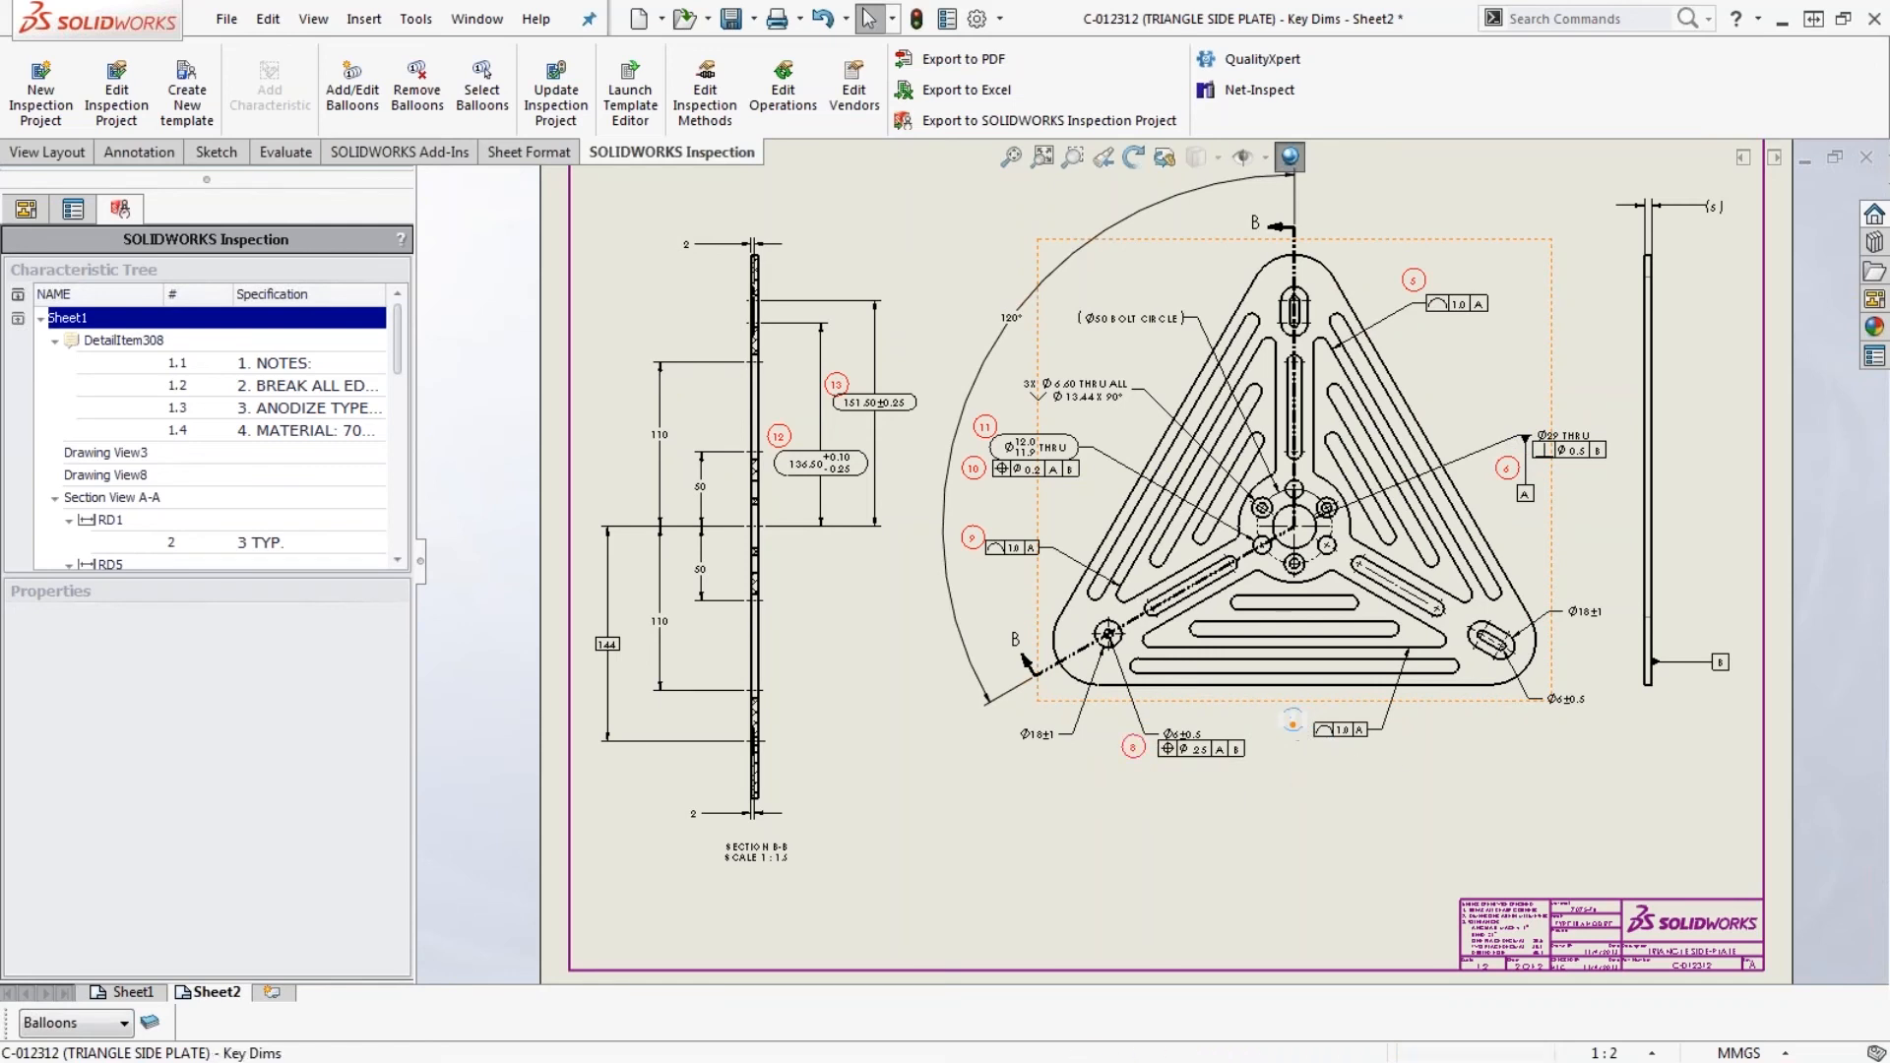
click(1292, 721)
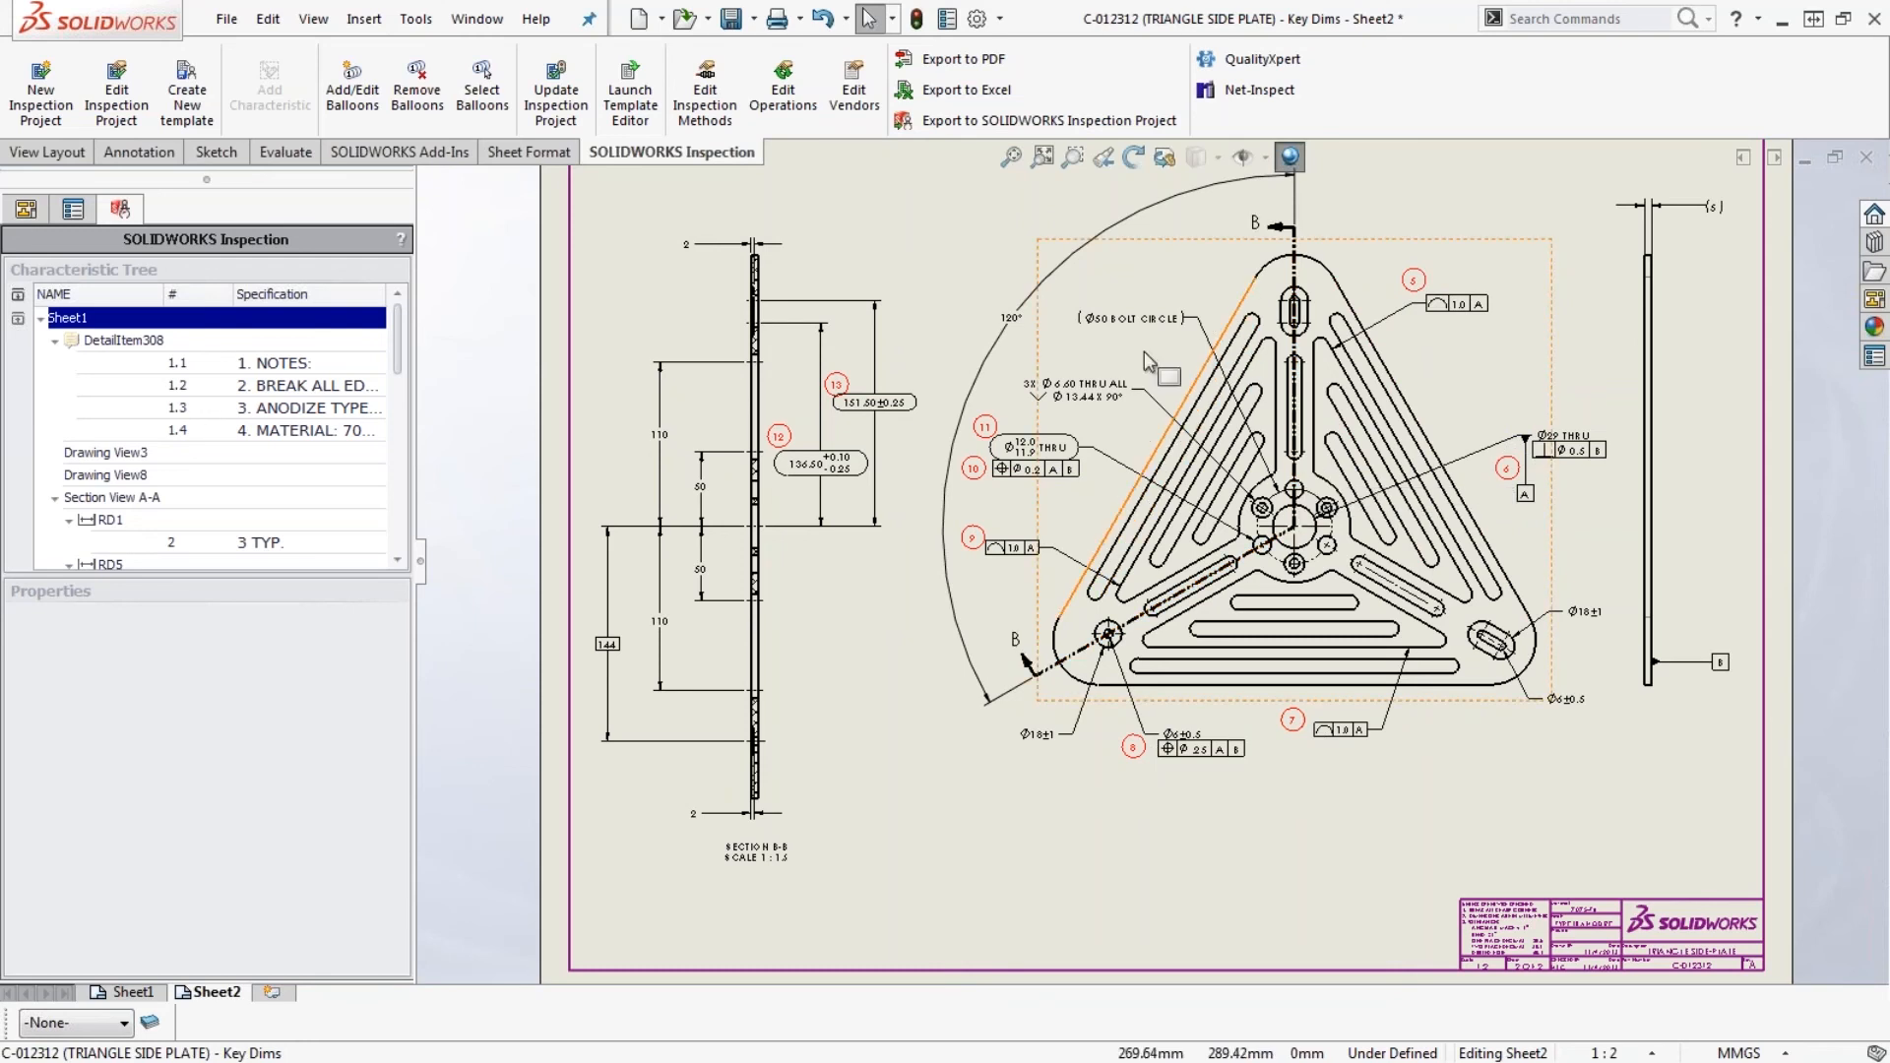
key(f)
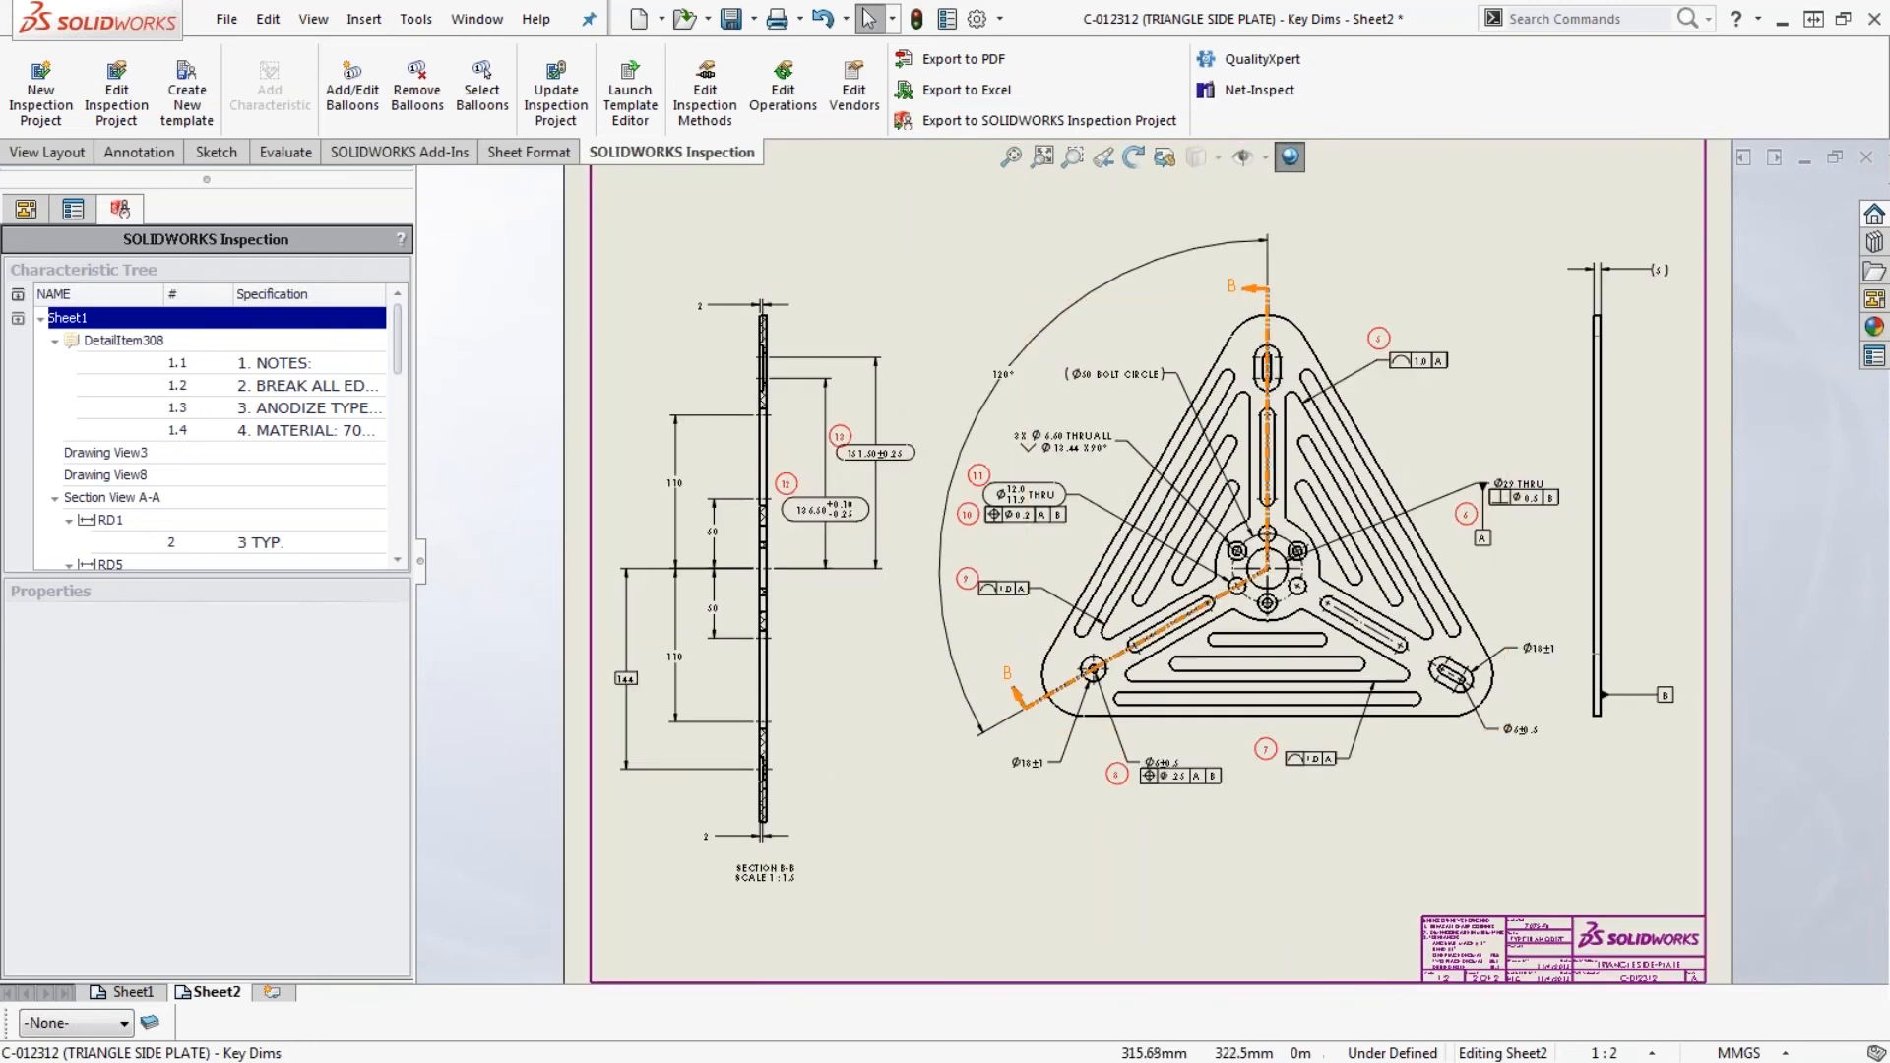
- Export the characteristics to Excel with the Process Performance Sheet template and review the exported sheet
click(924, 96)
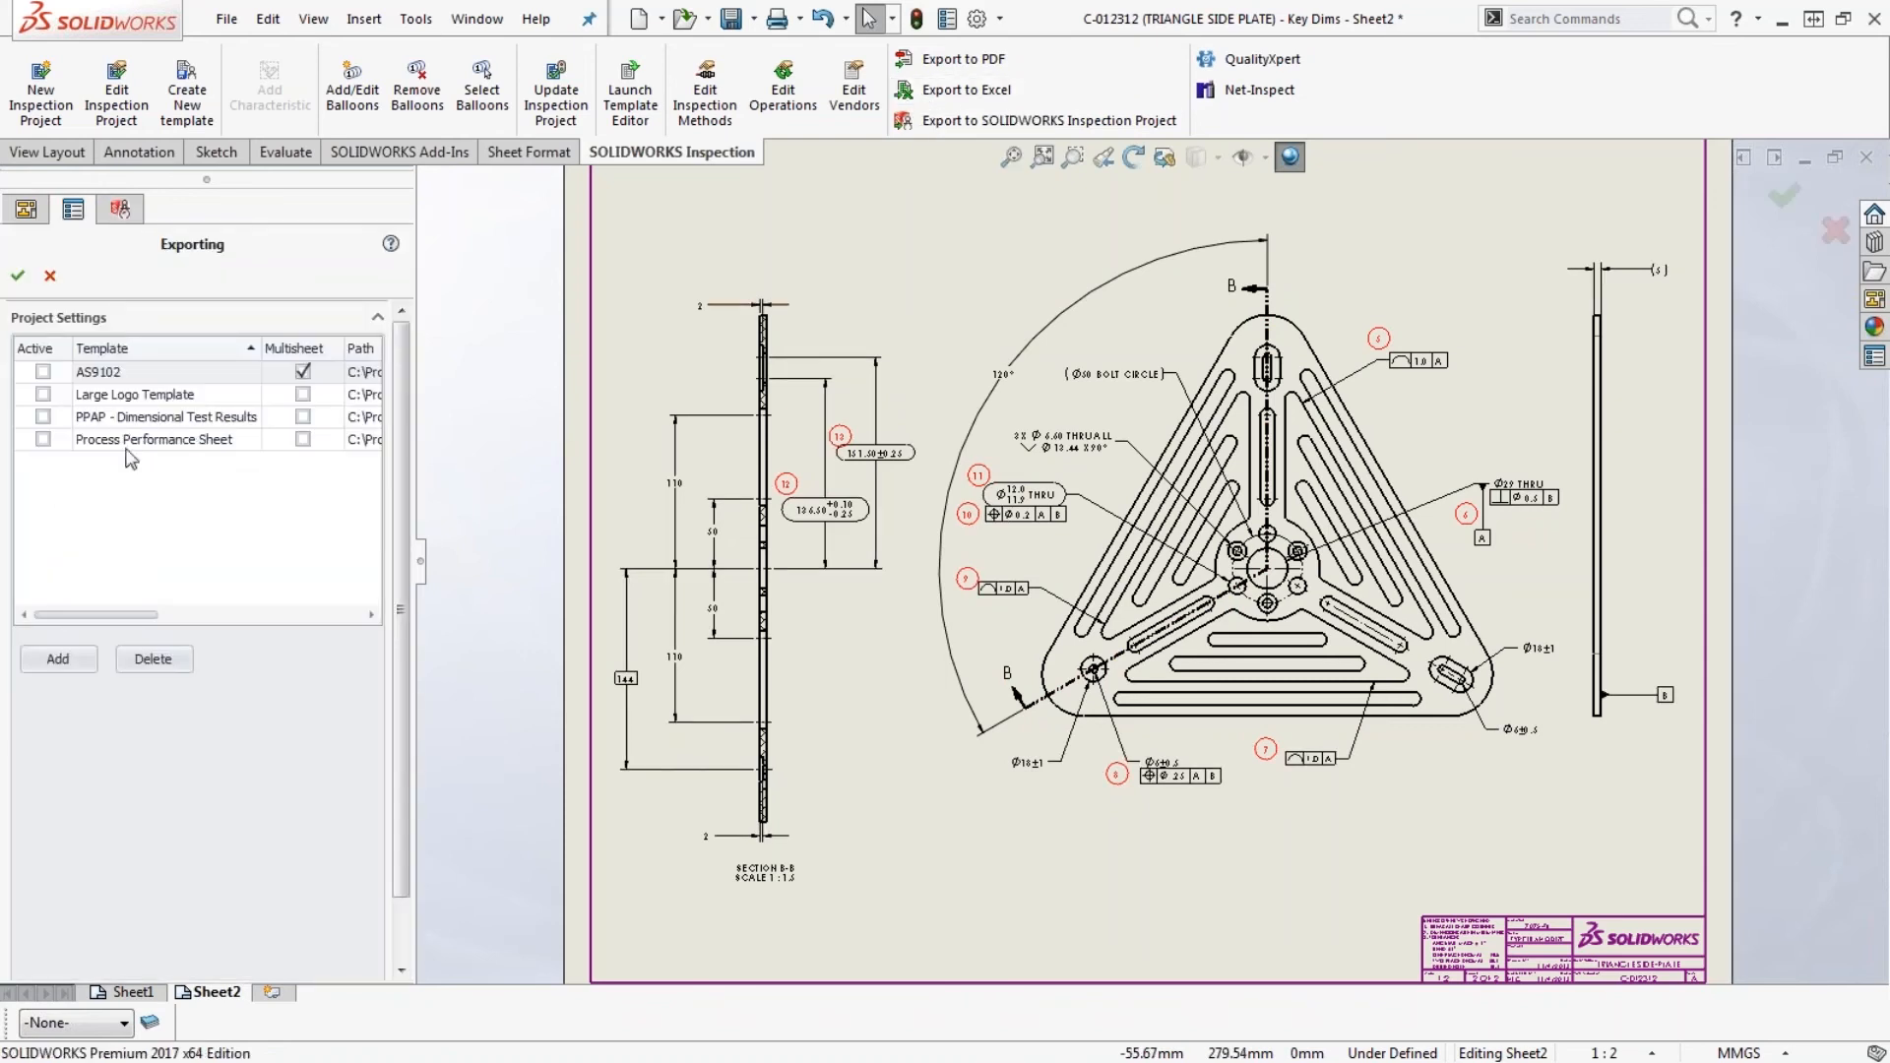
click(43, 441)
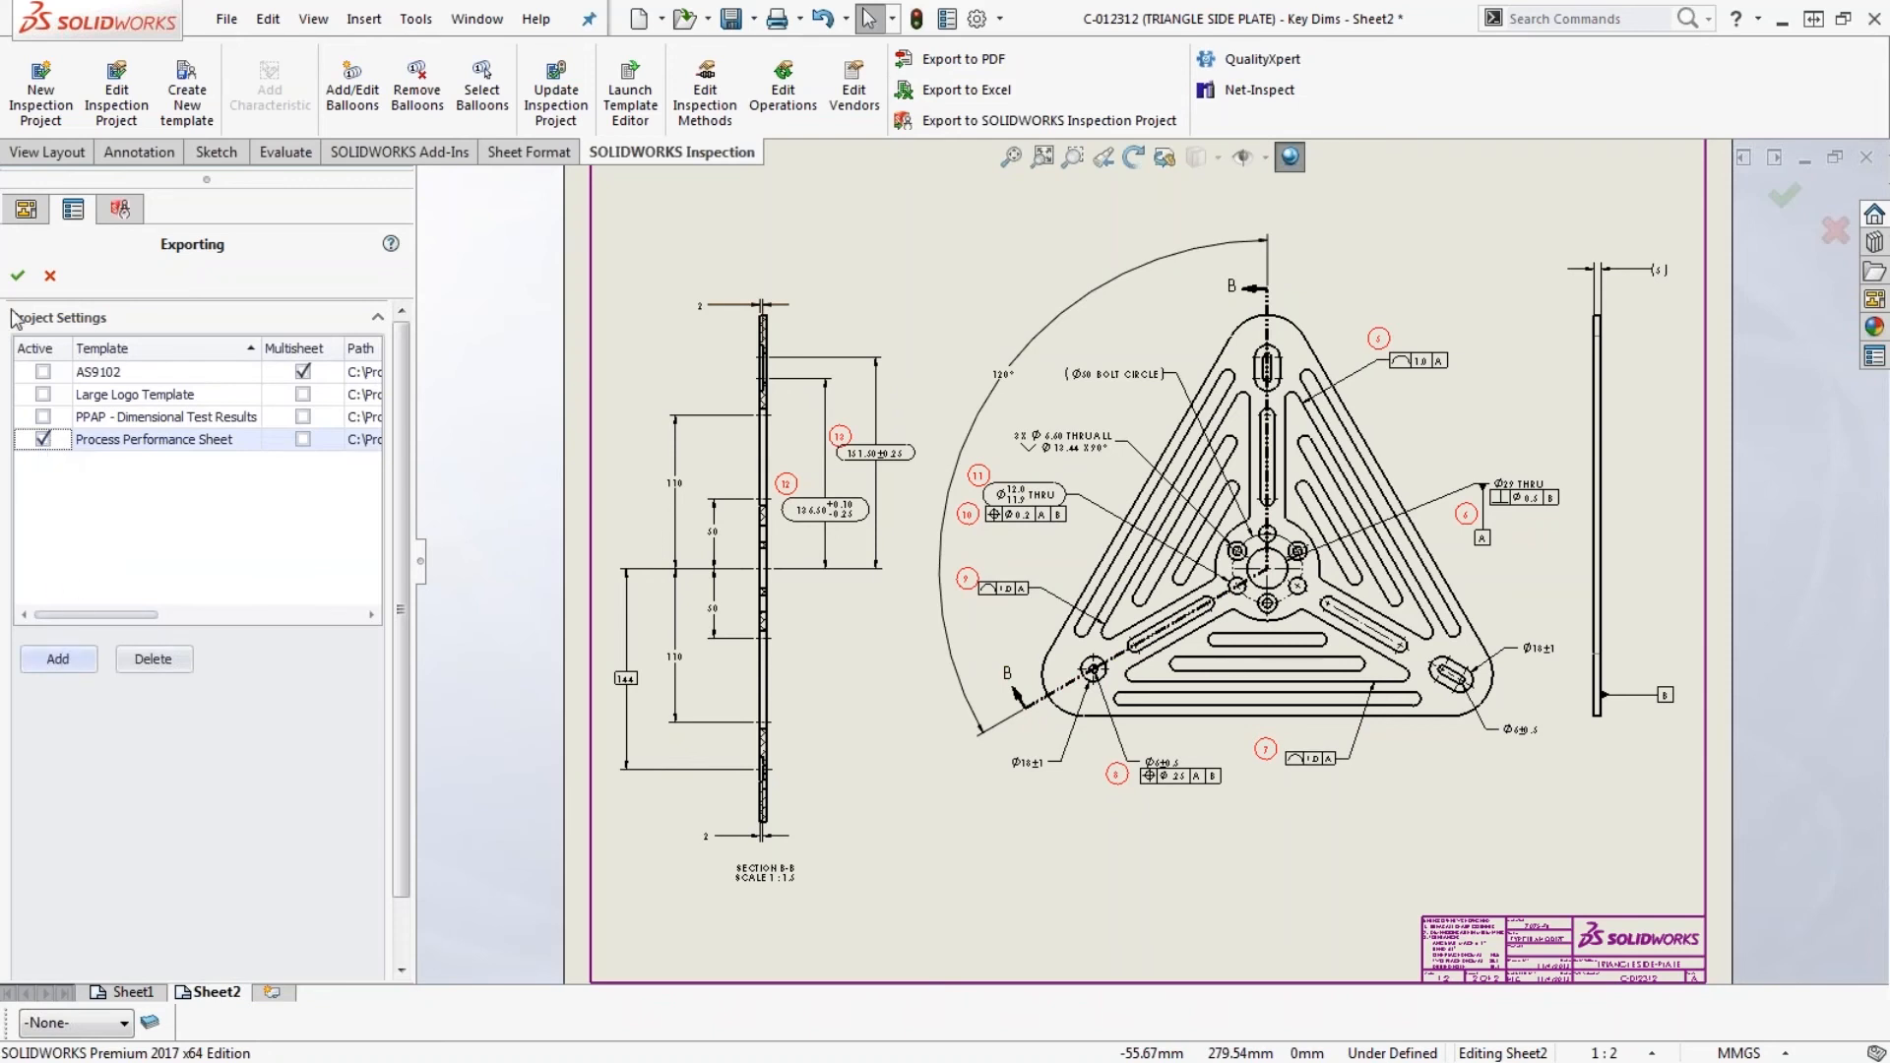
click(18, 279)
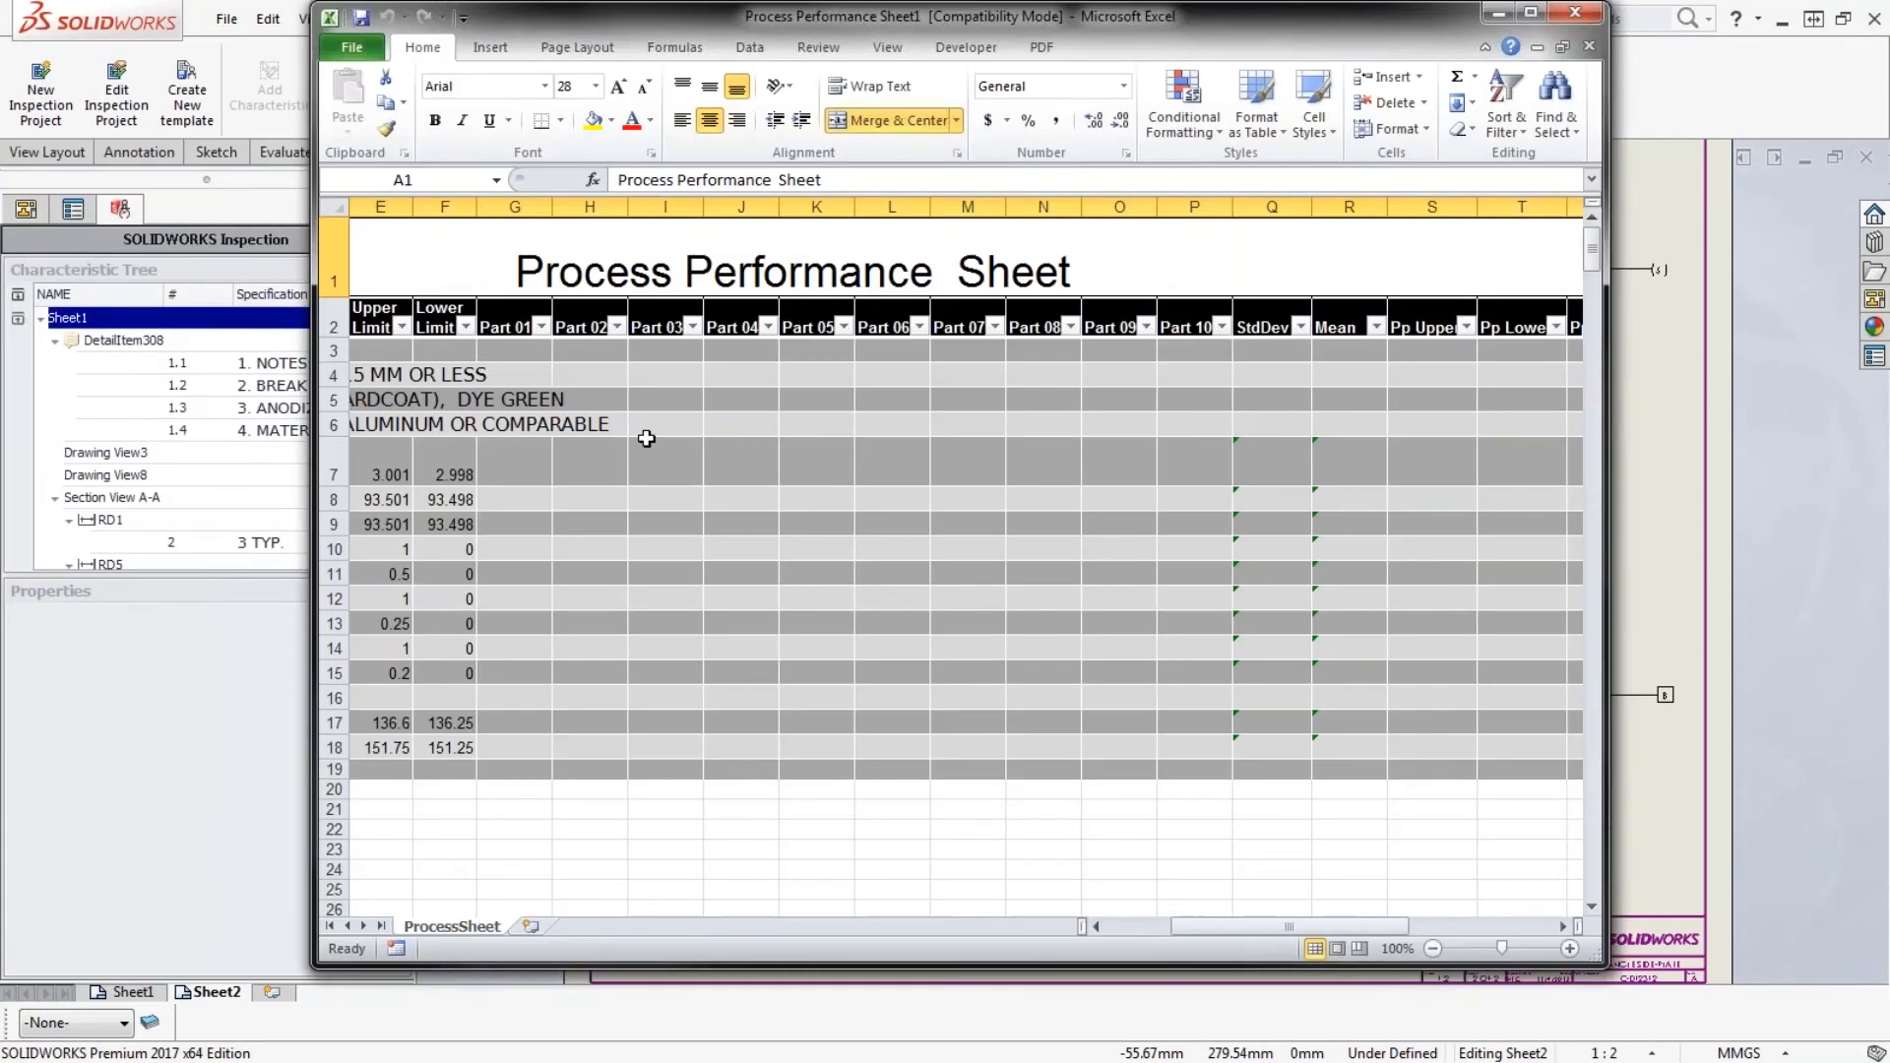
double_click(974, 18)
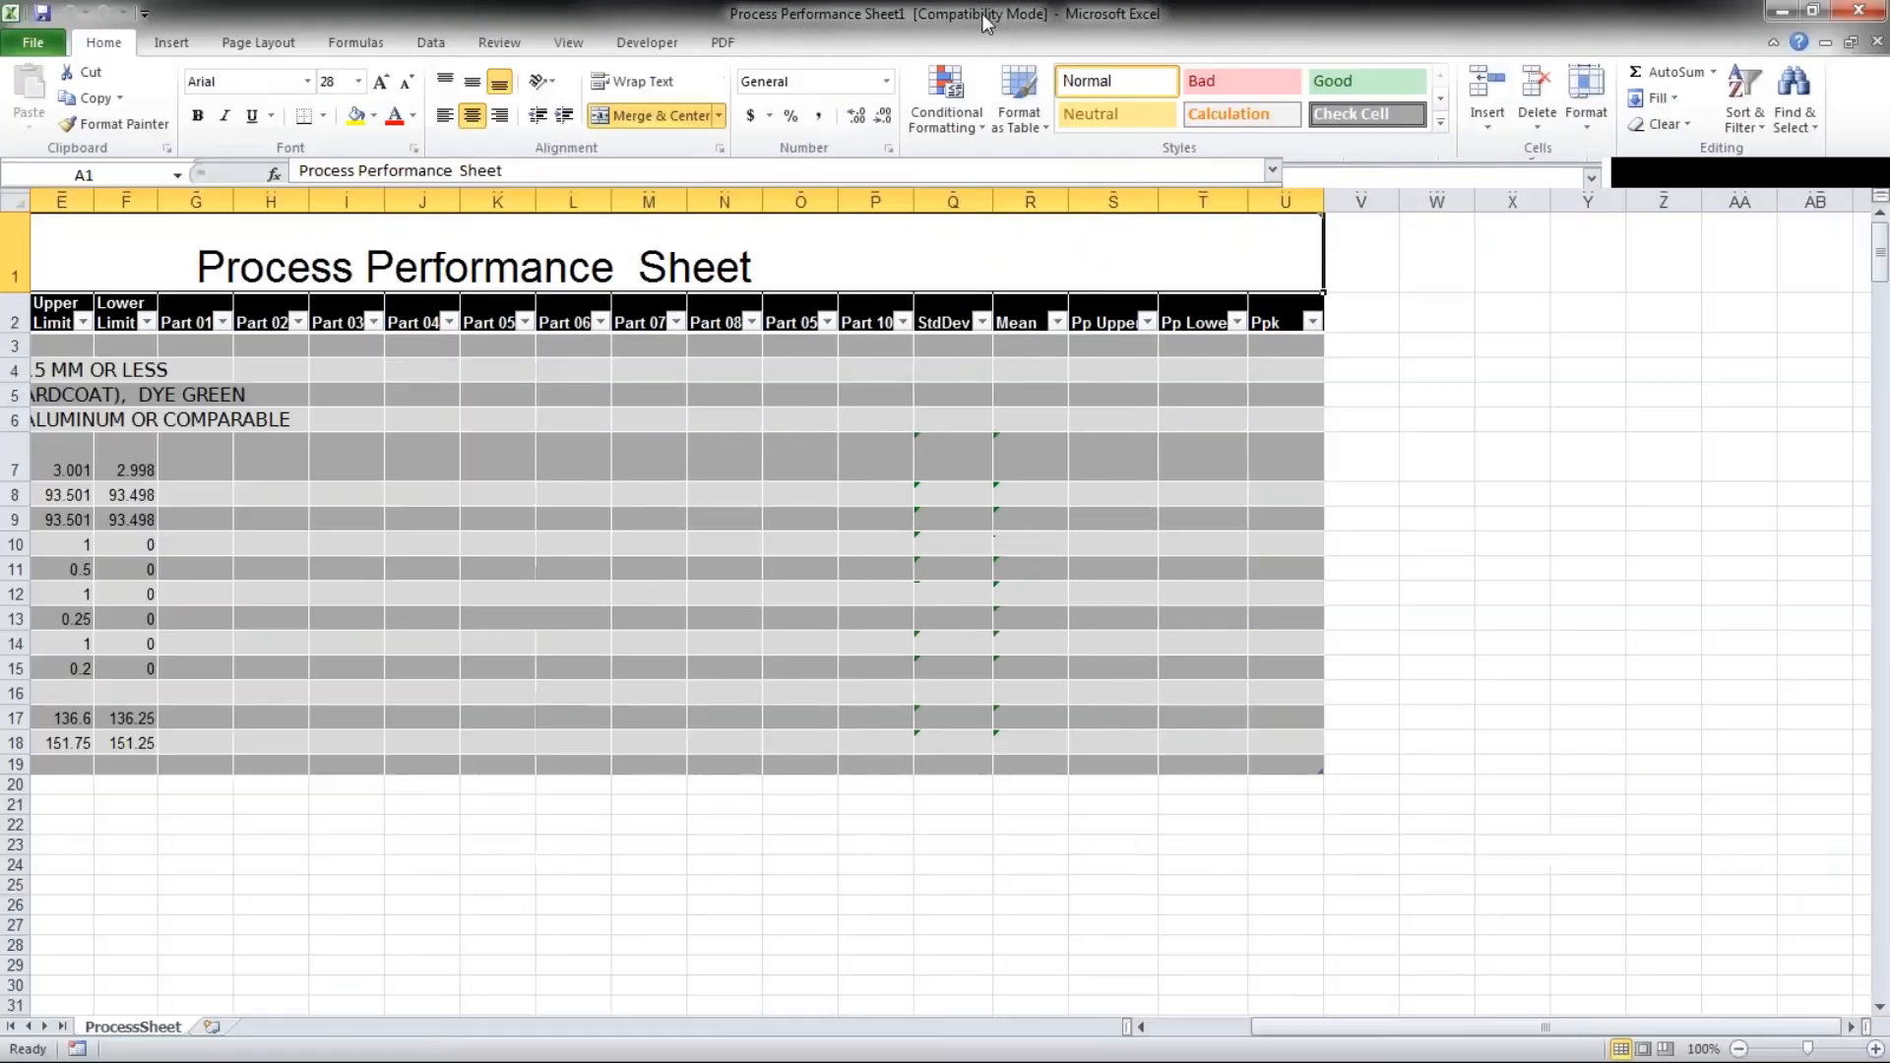
scroll(863, 809, left, 2)
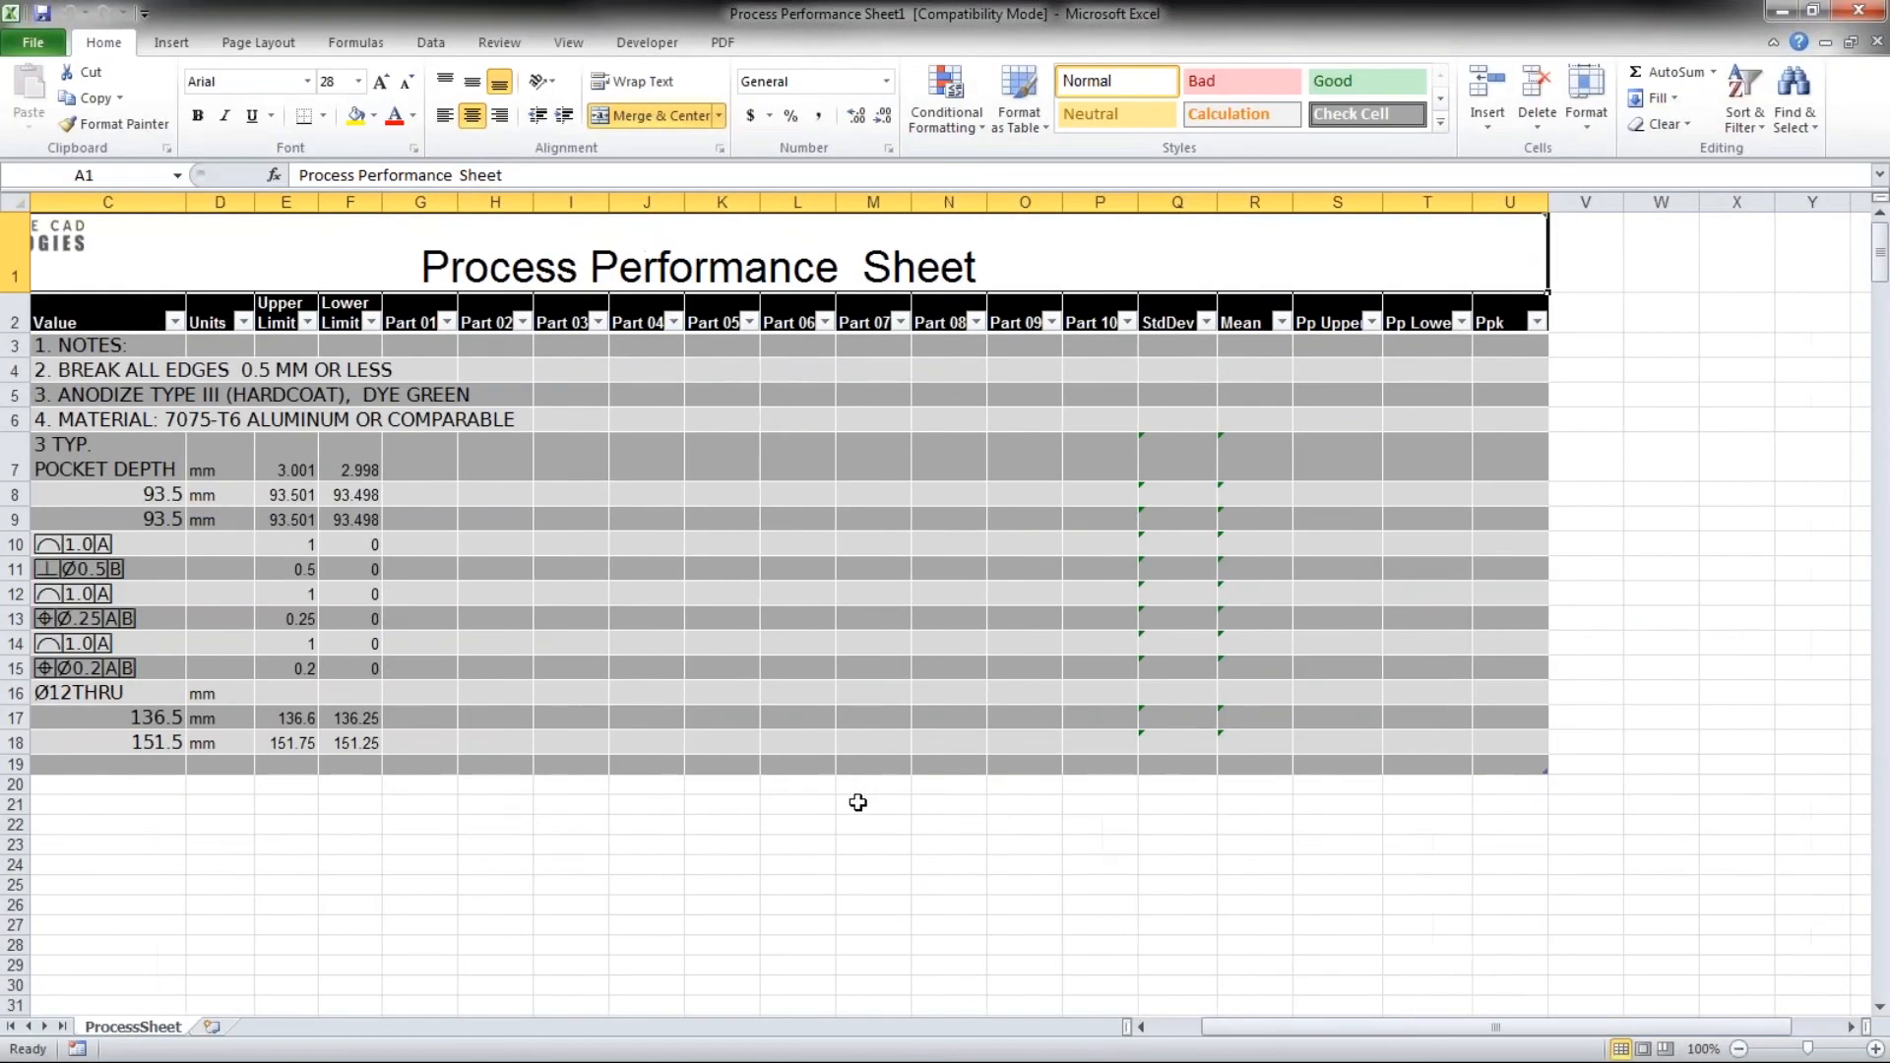
scroll(857, 804, left, 2)
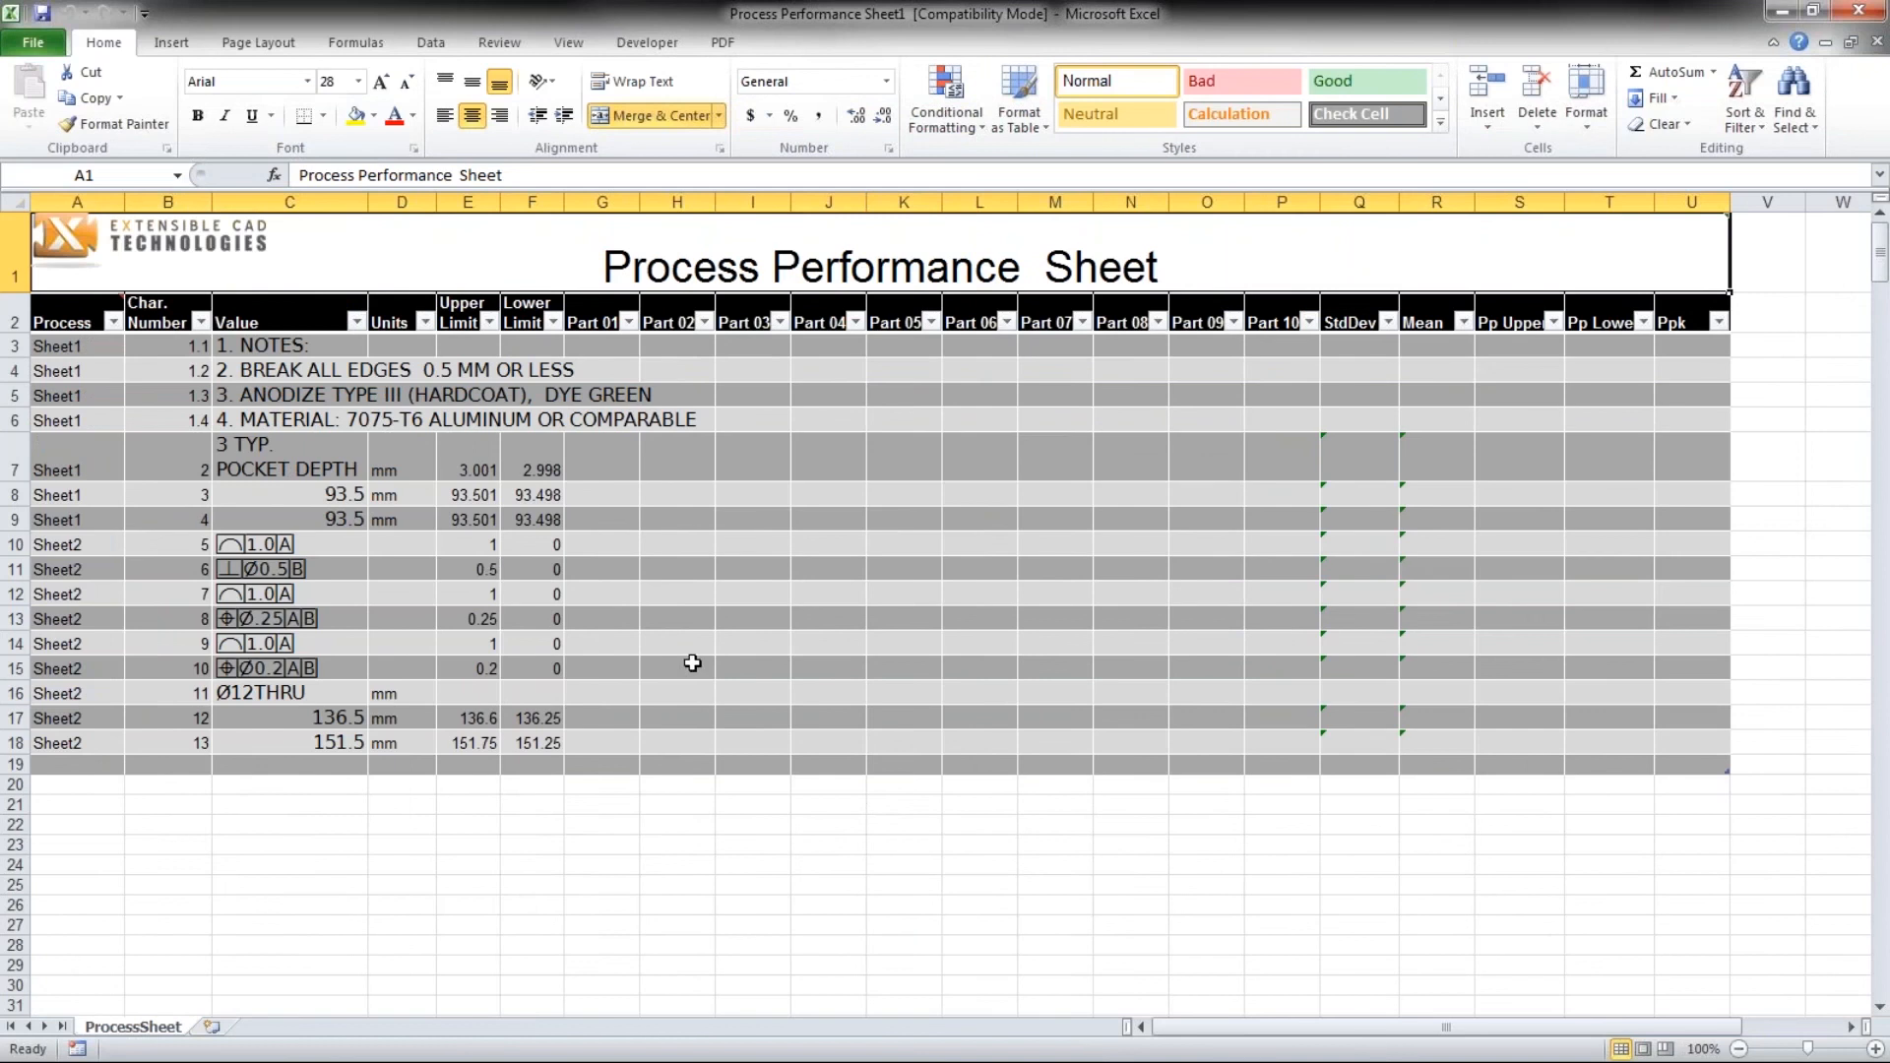
scroll(572, 592, down, 1)
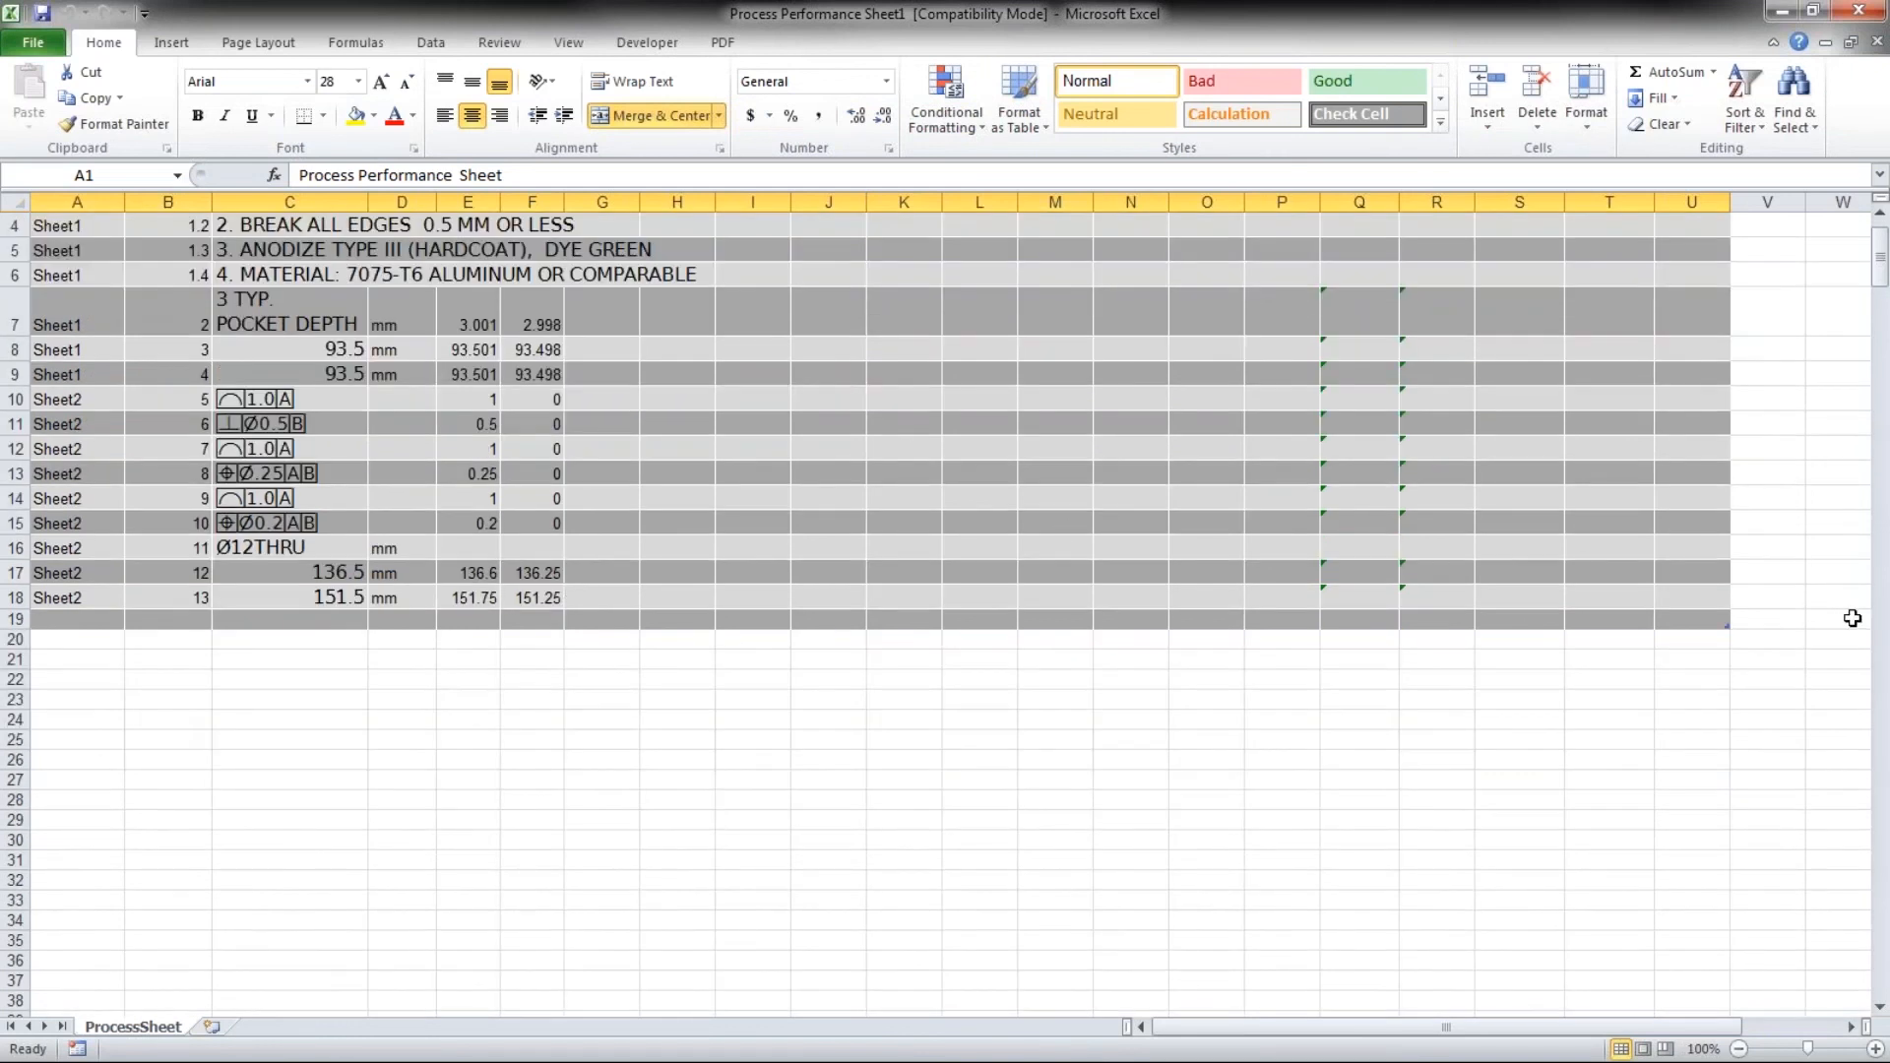
scroll(1851, 620, up, 1)
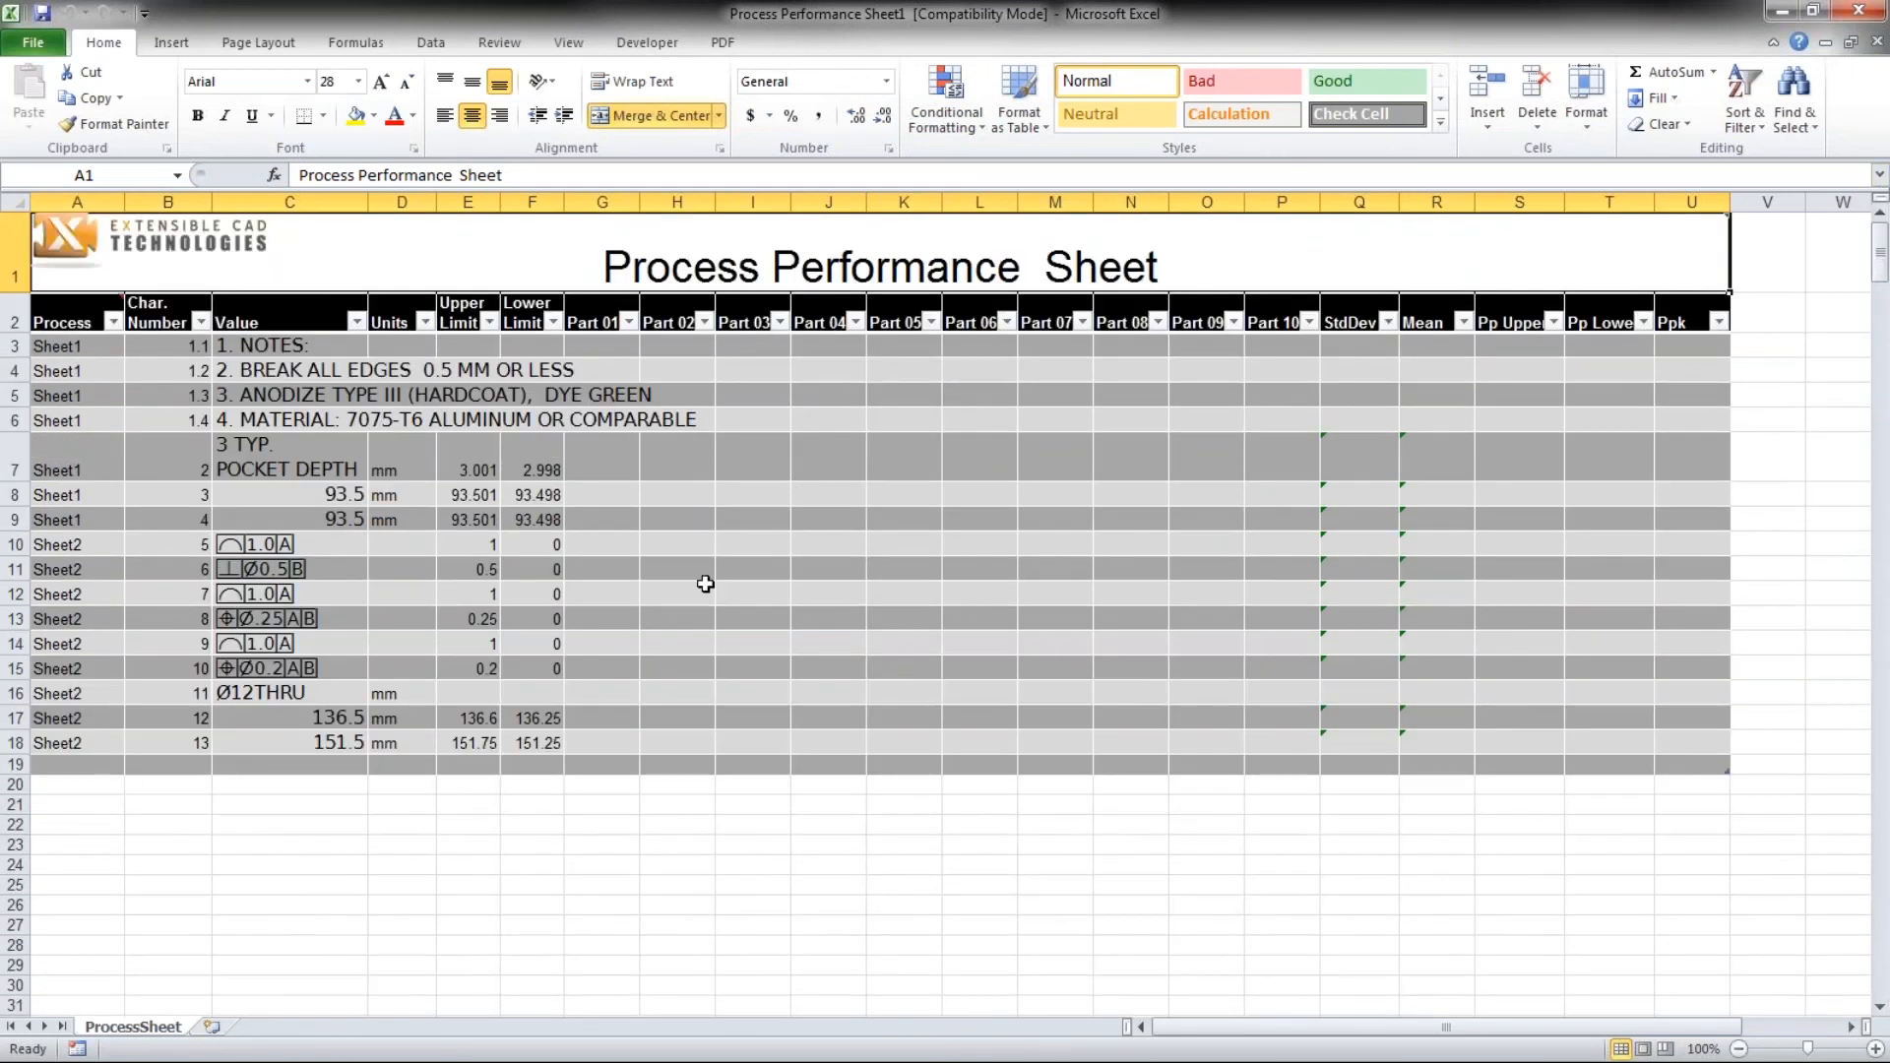
- Enter sample measurements 93.5, 93.5 and 9.498 for Part 01, Part 02 and Part 03 of characteristic 3
click(621, 498)
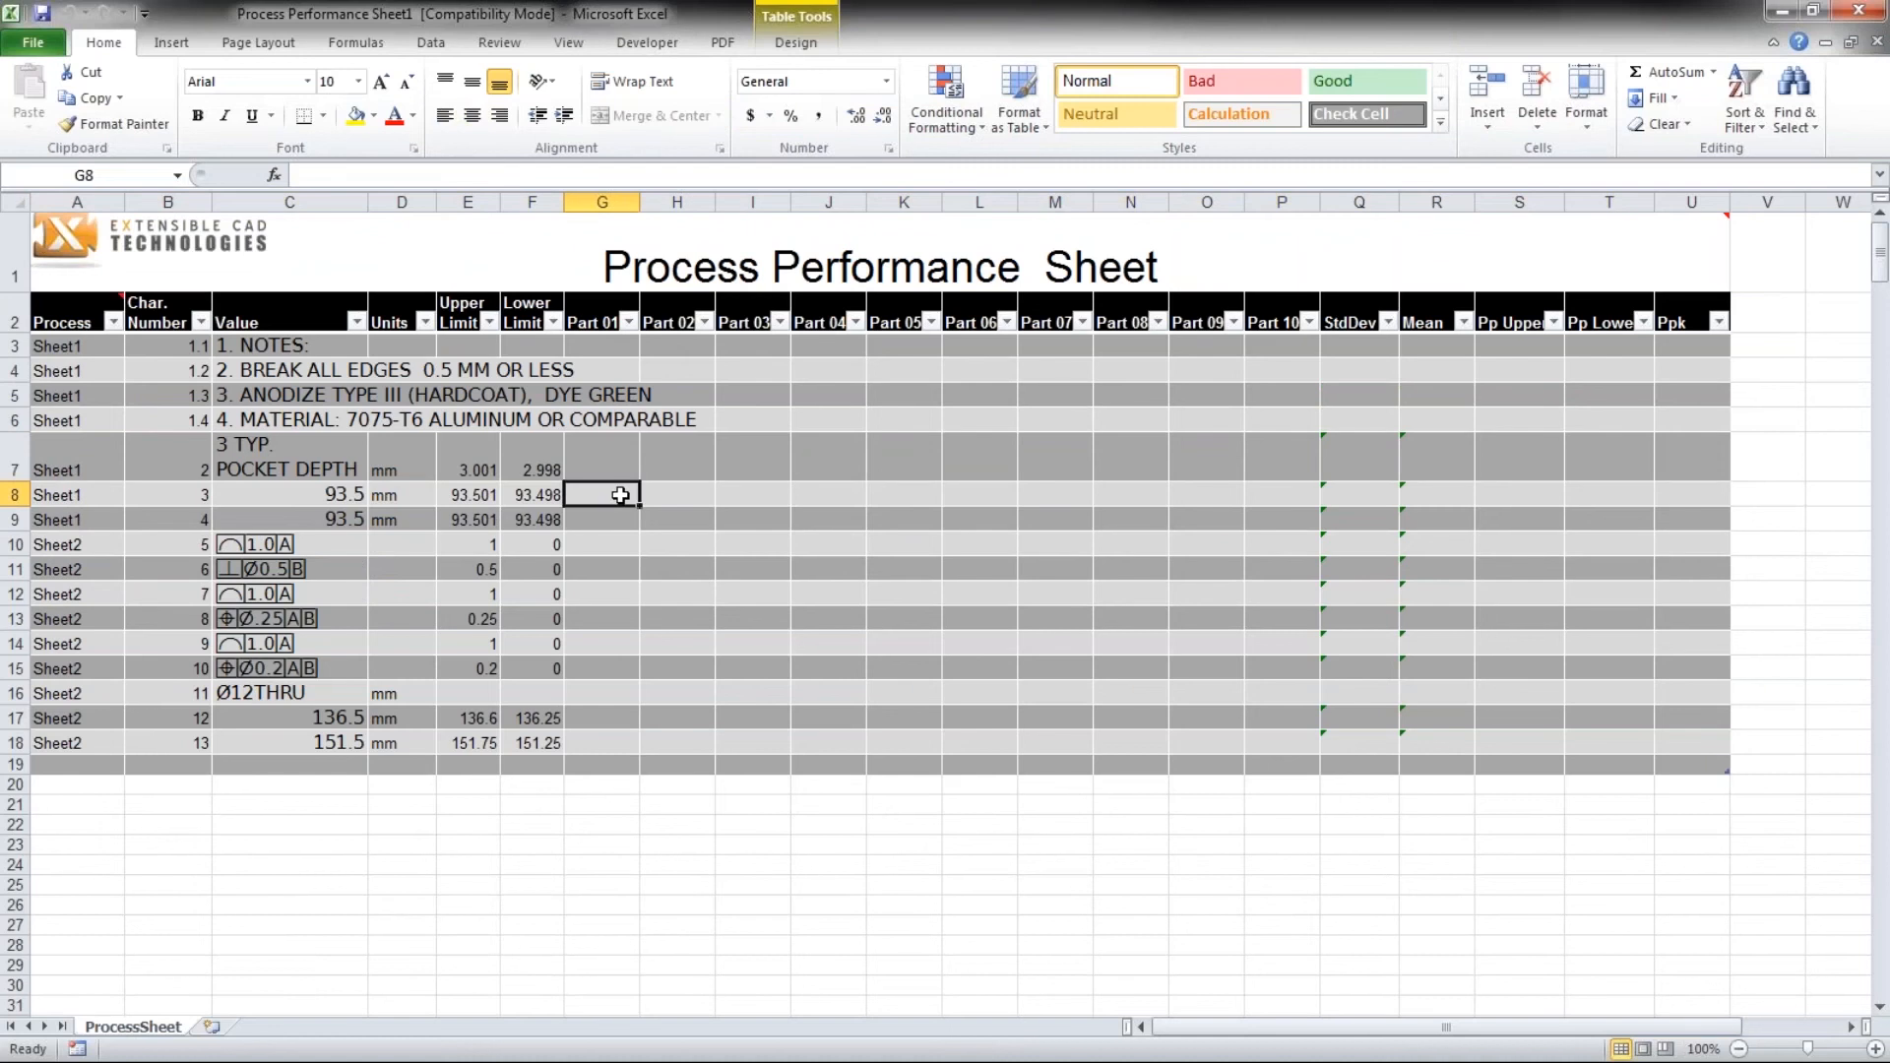
text(93.5)
key(Return)
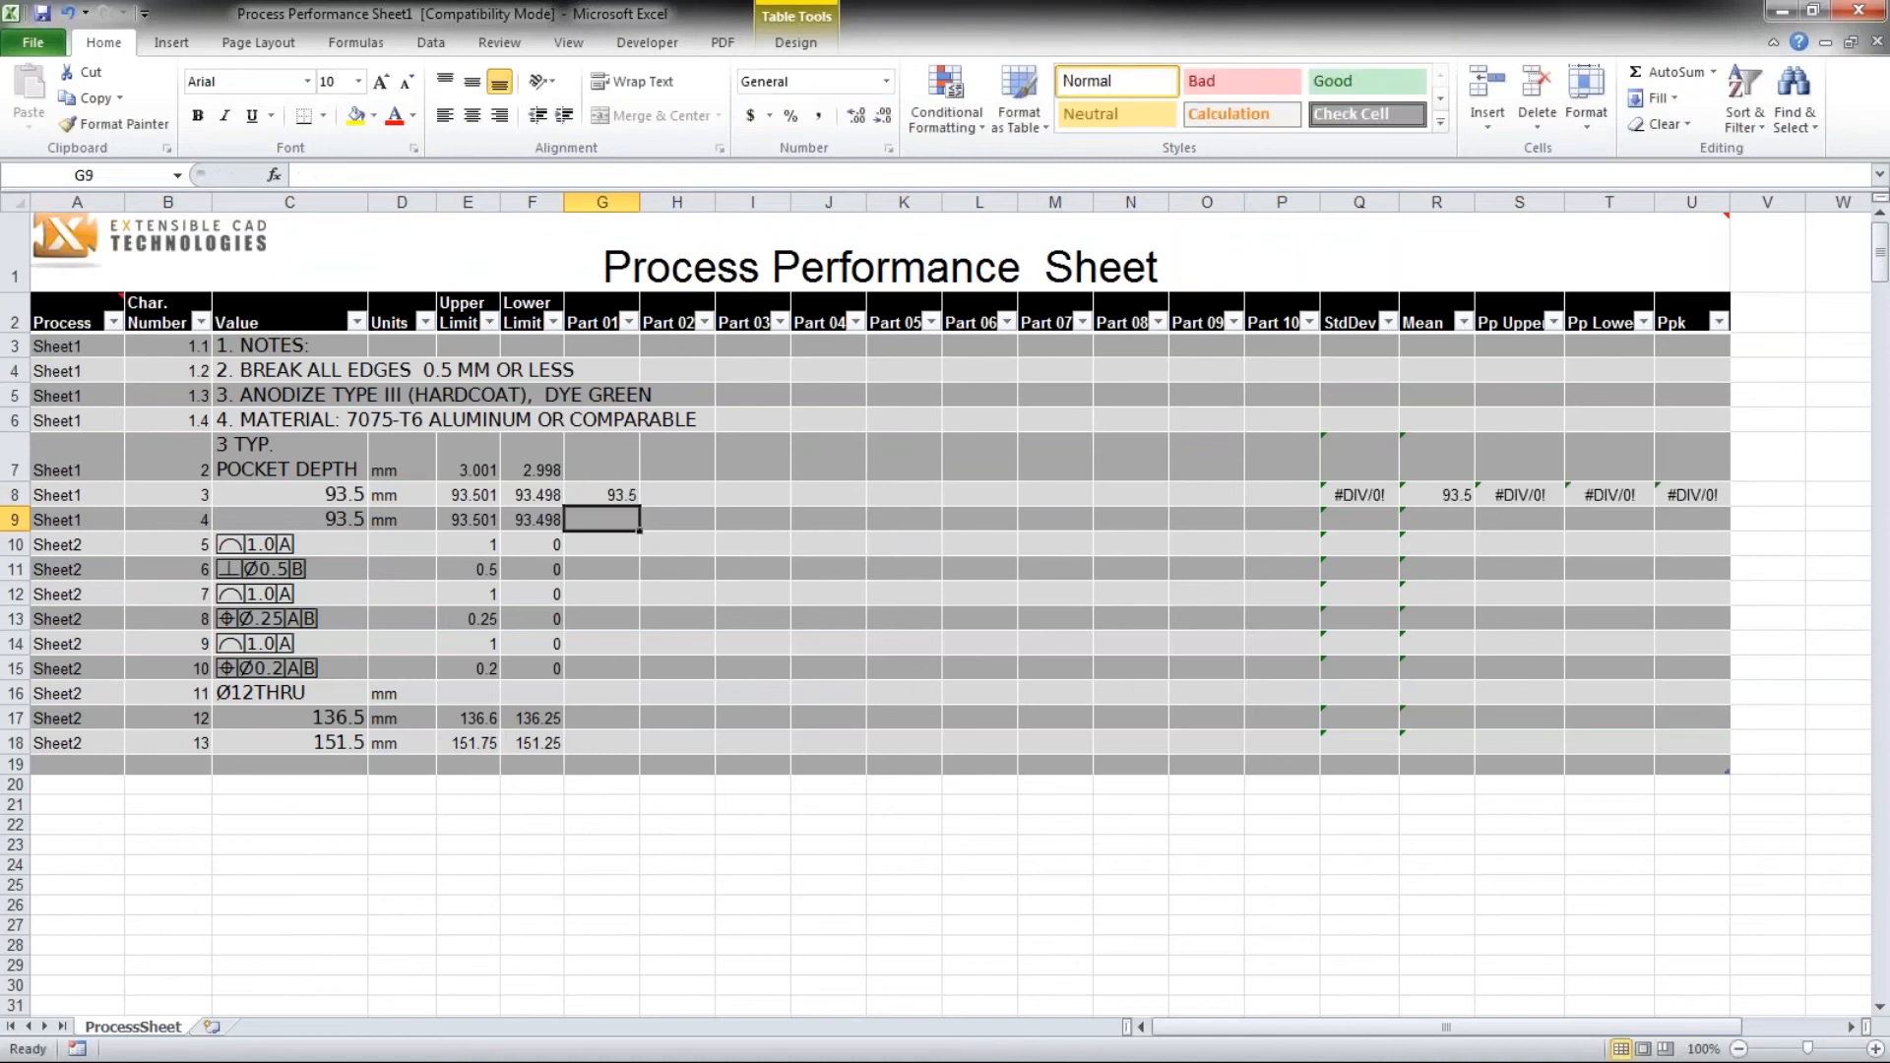
click(652, 492)
text(93.5)
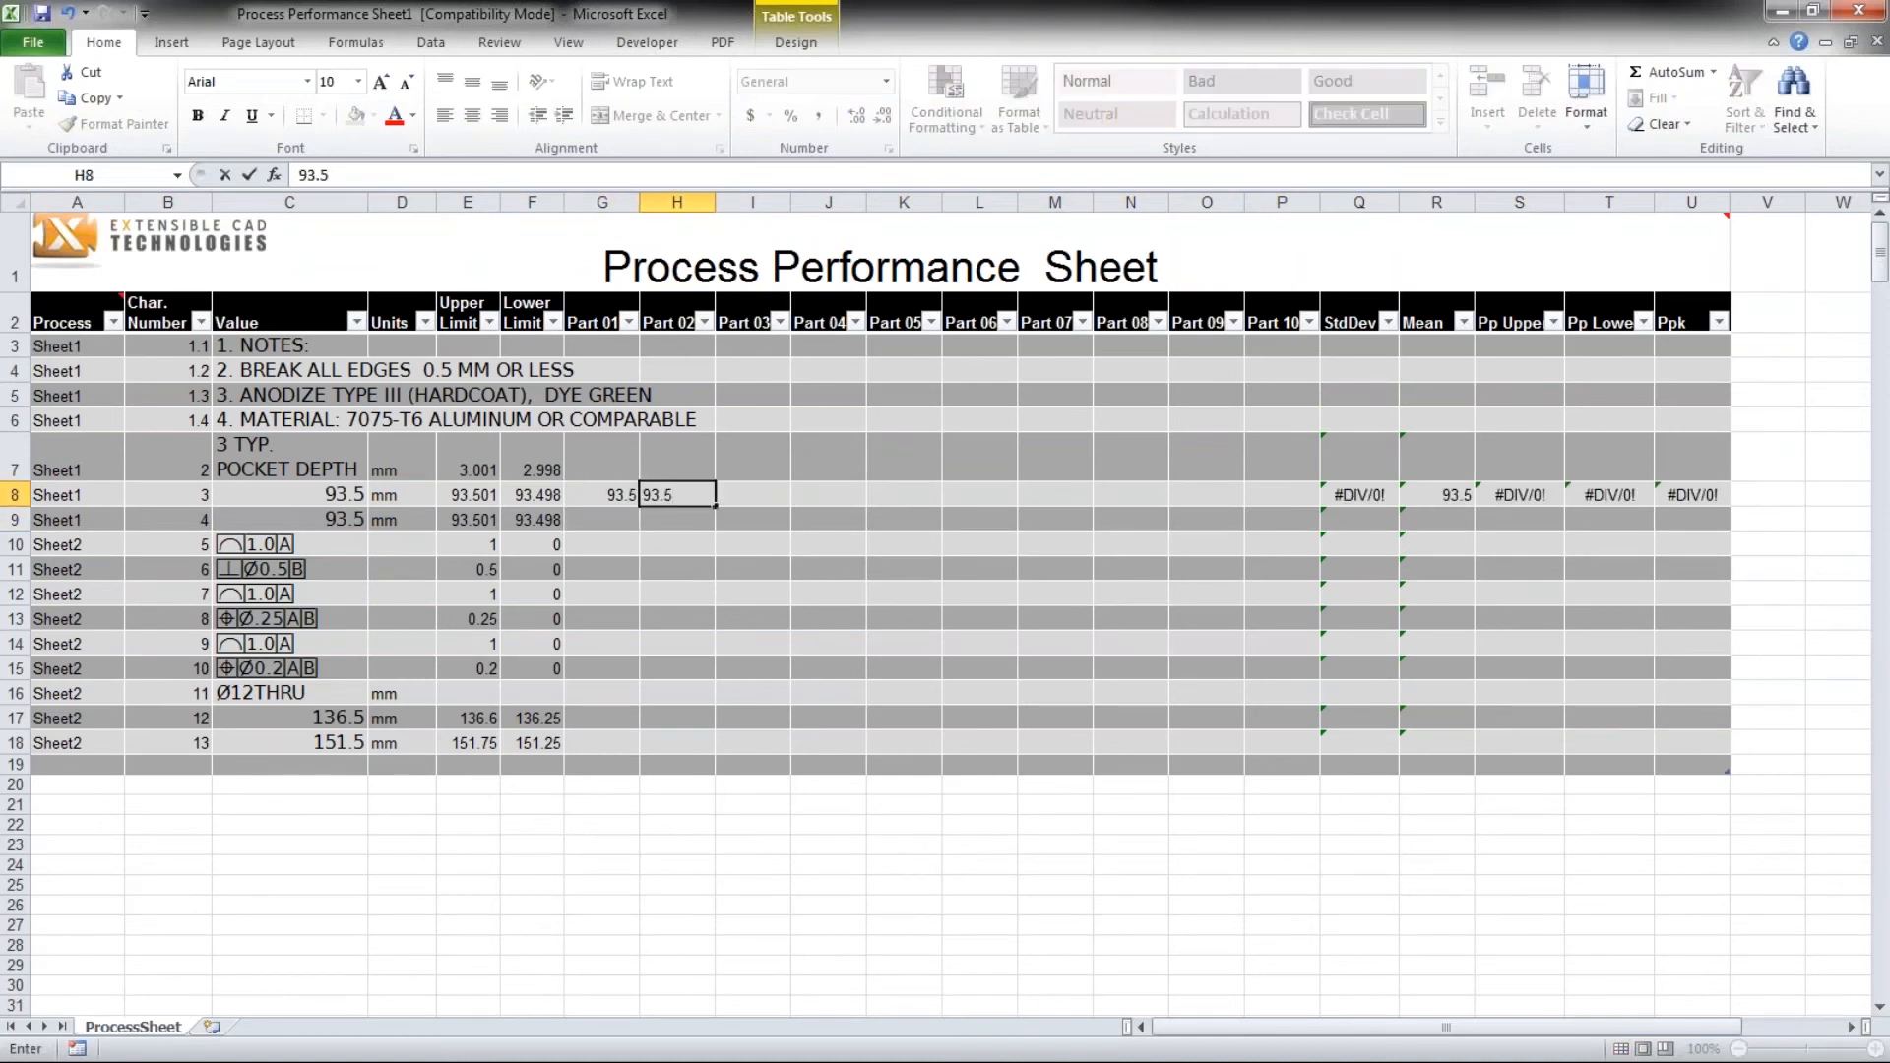
click(740, 498)
text(9.498)
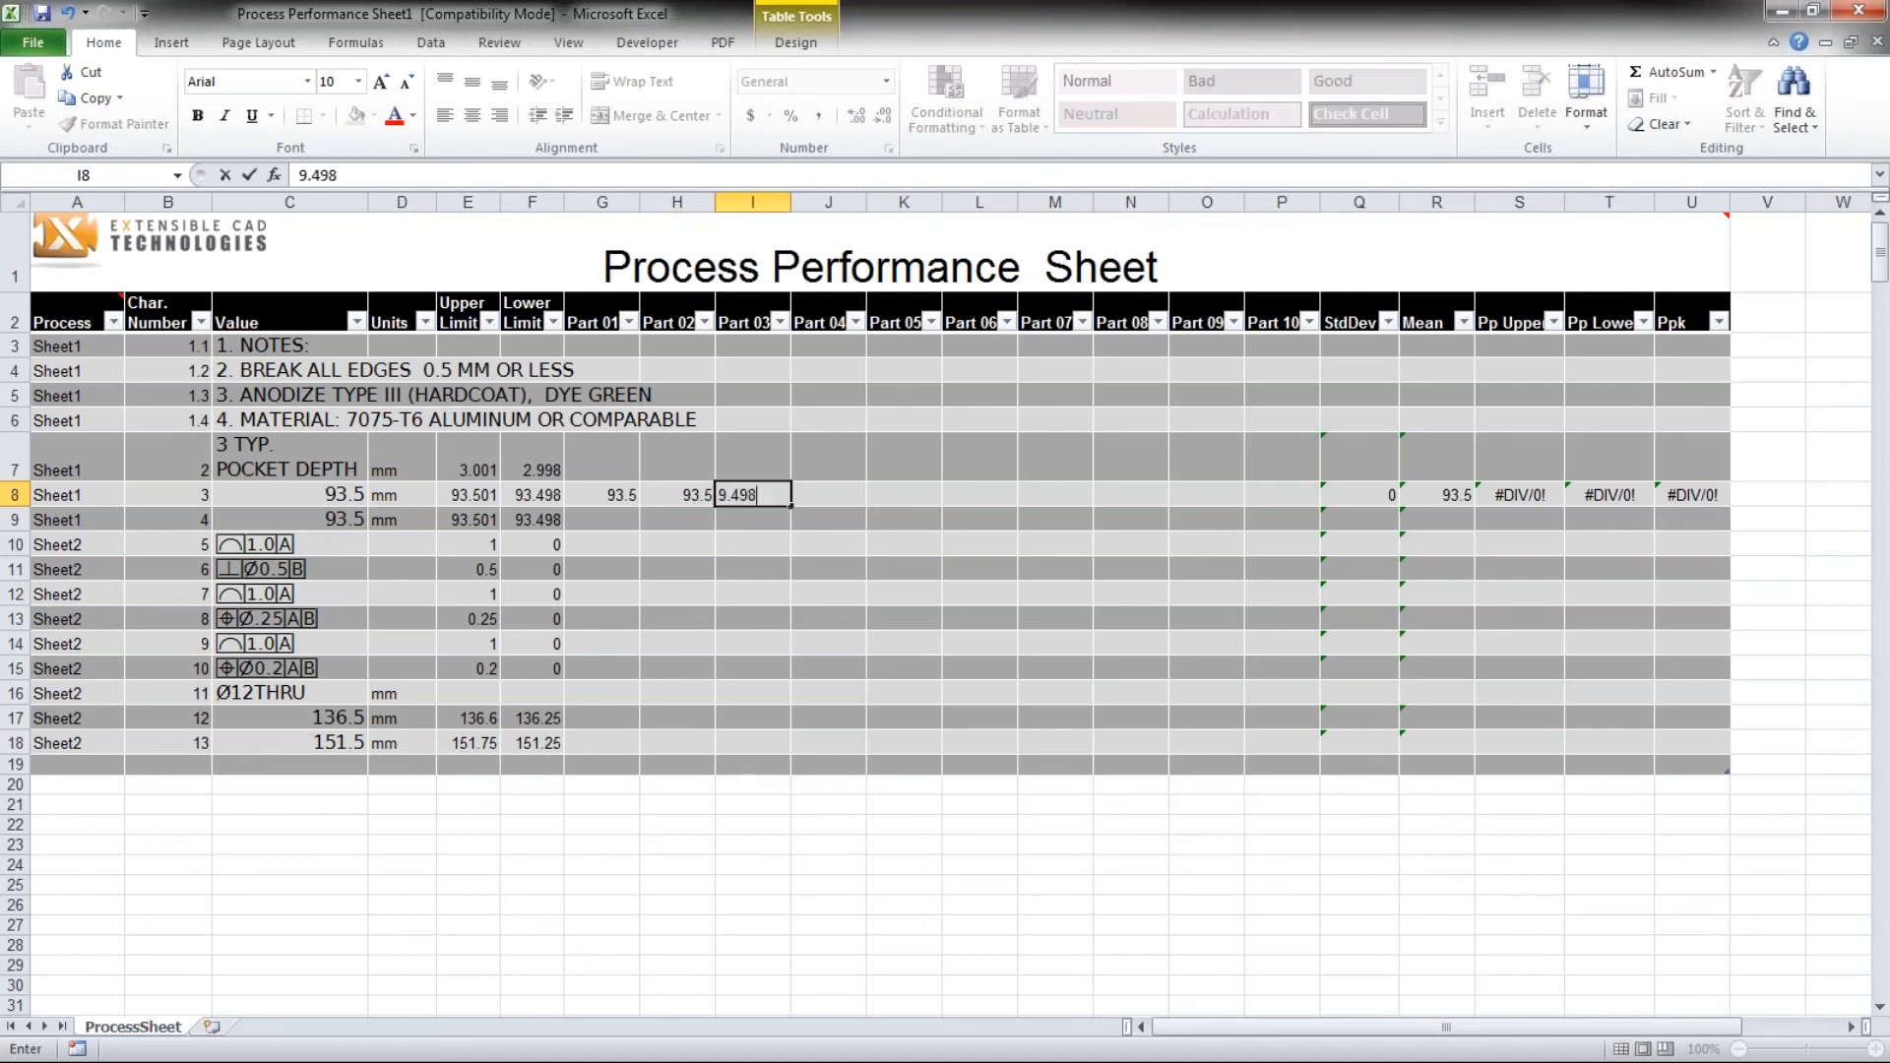
key(Return)
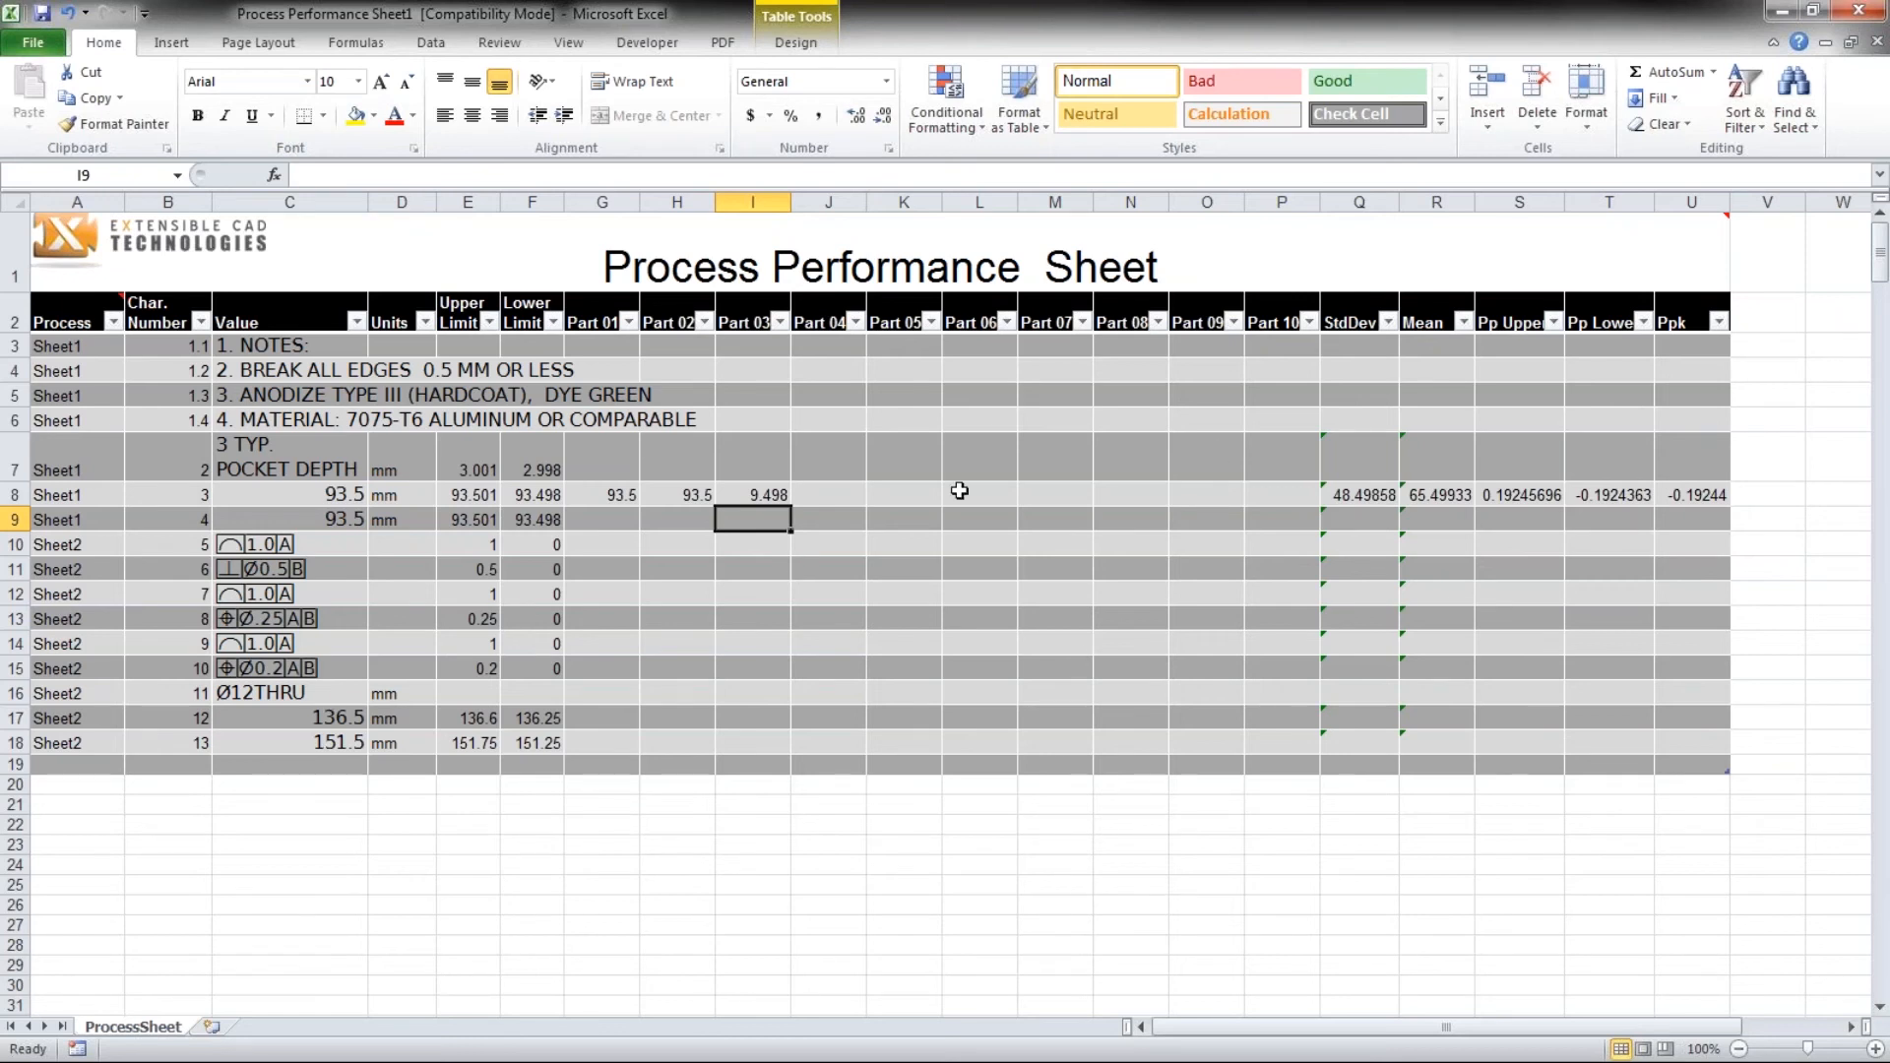
- Close the Process Performance Sheet workbook without saving and return to the SOLIDWORKS drawing
drag(1071, 34, 689, 109)
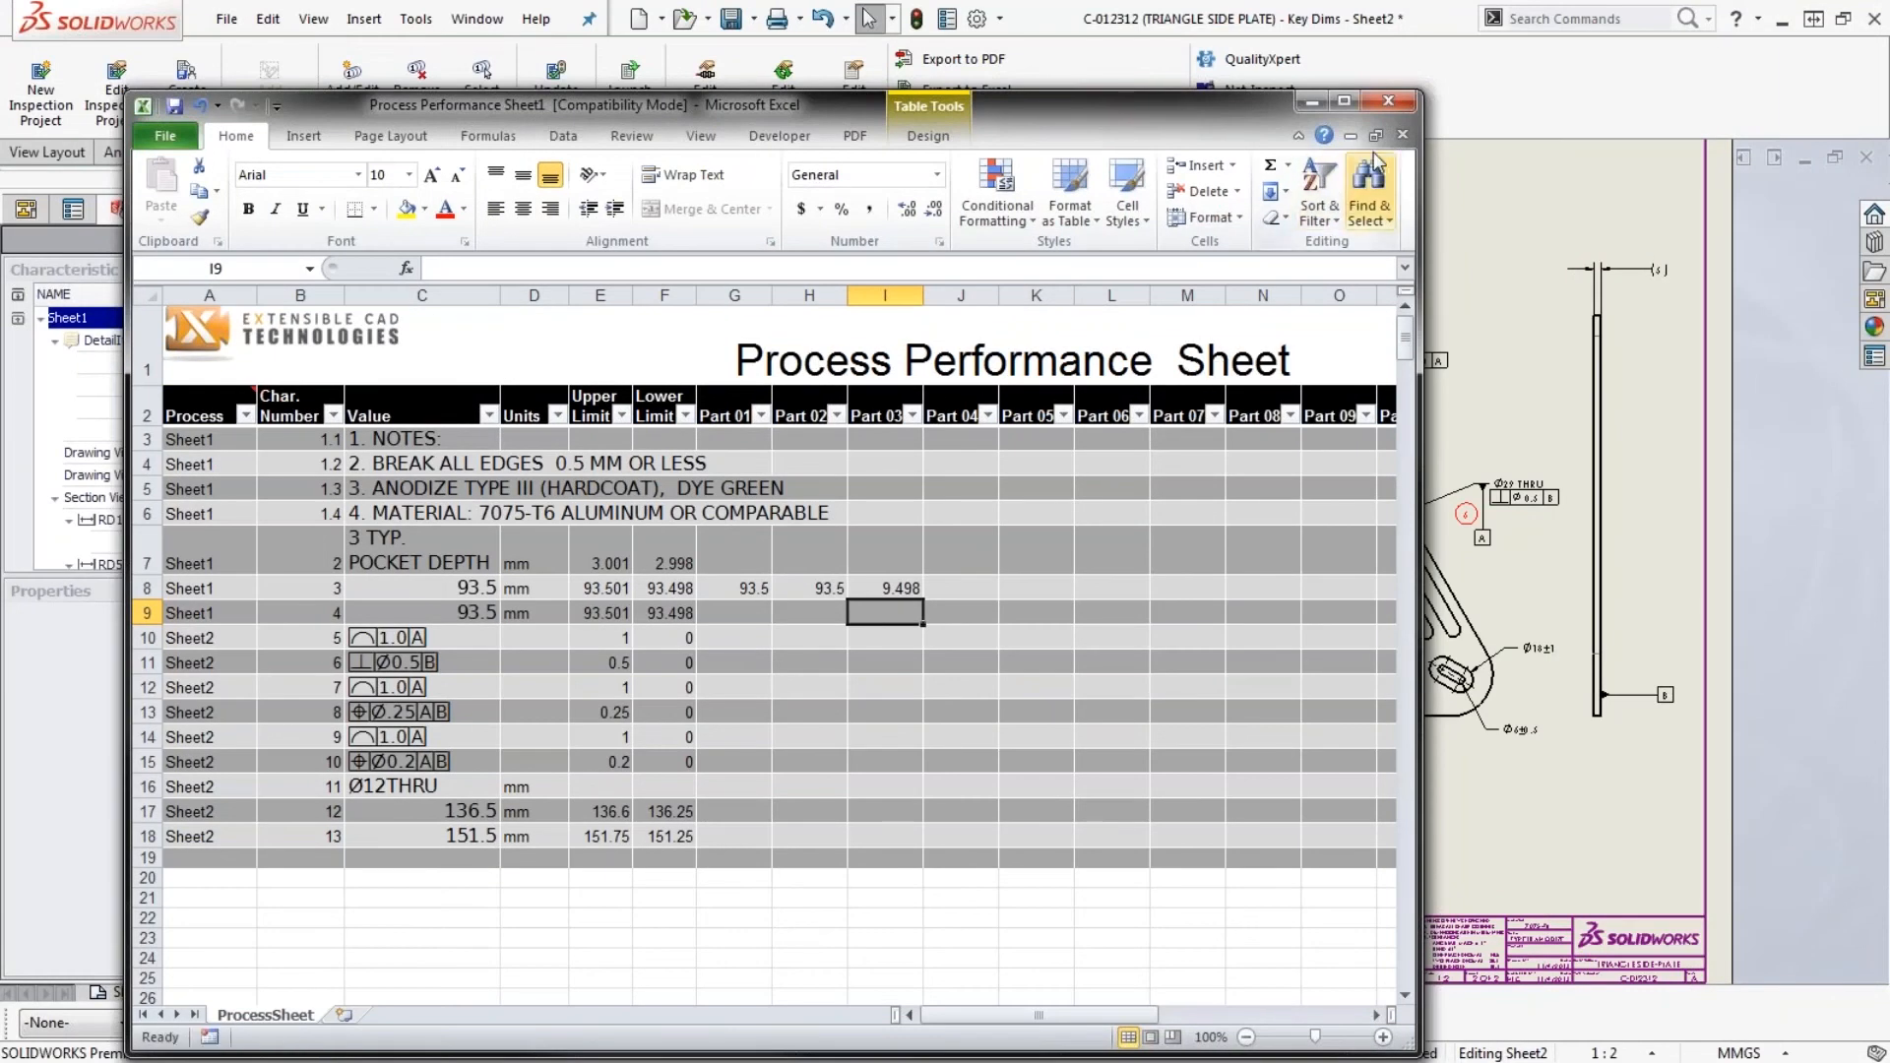
click(1393, 104)
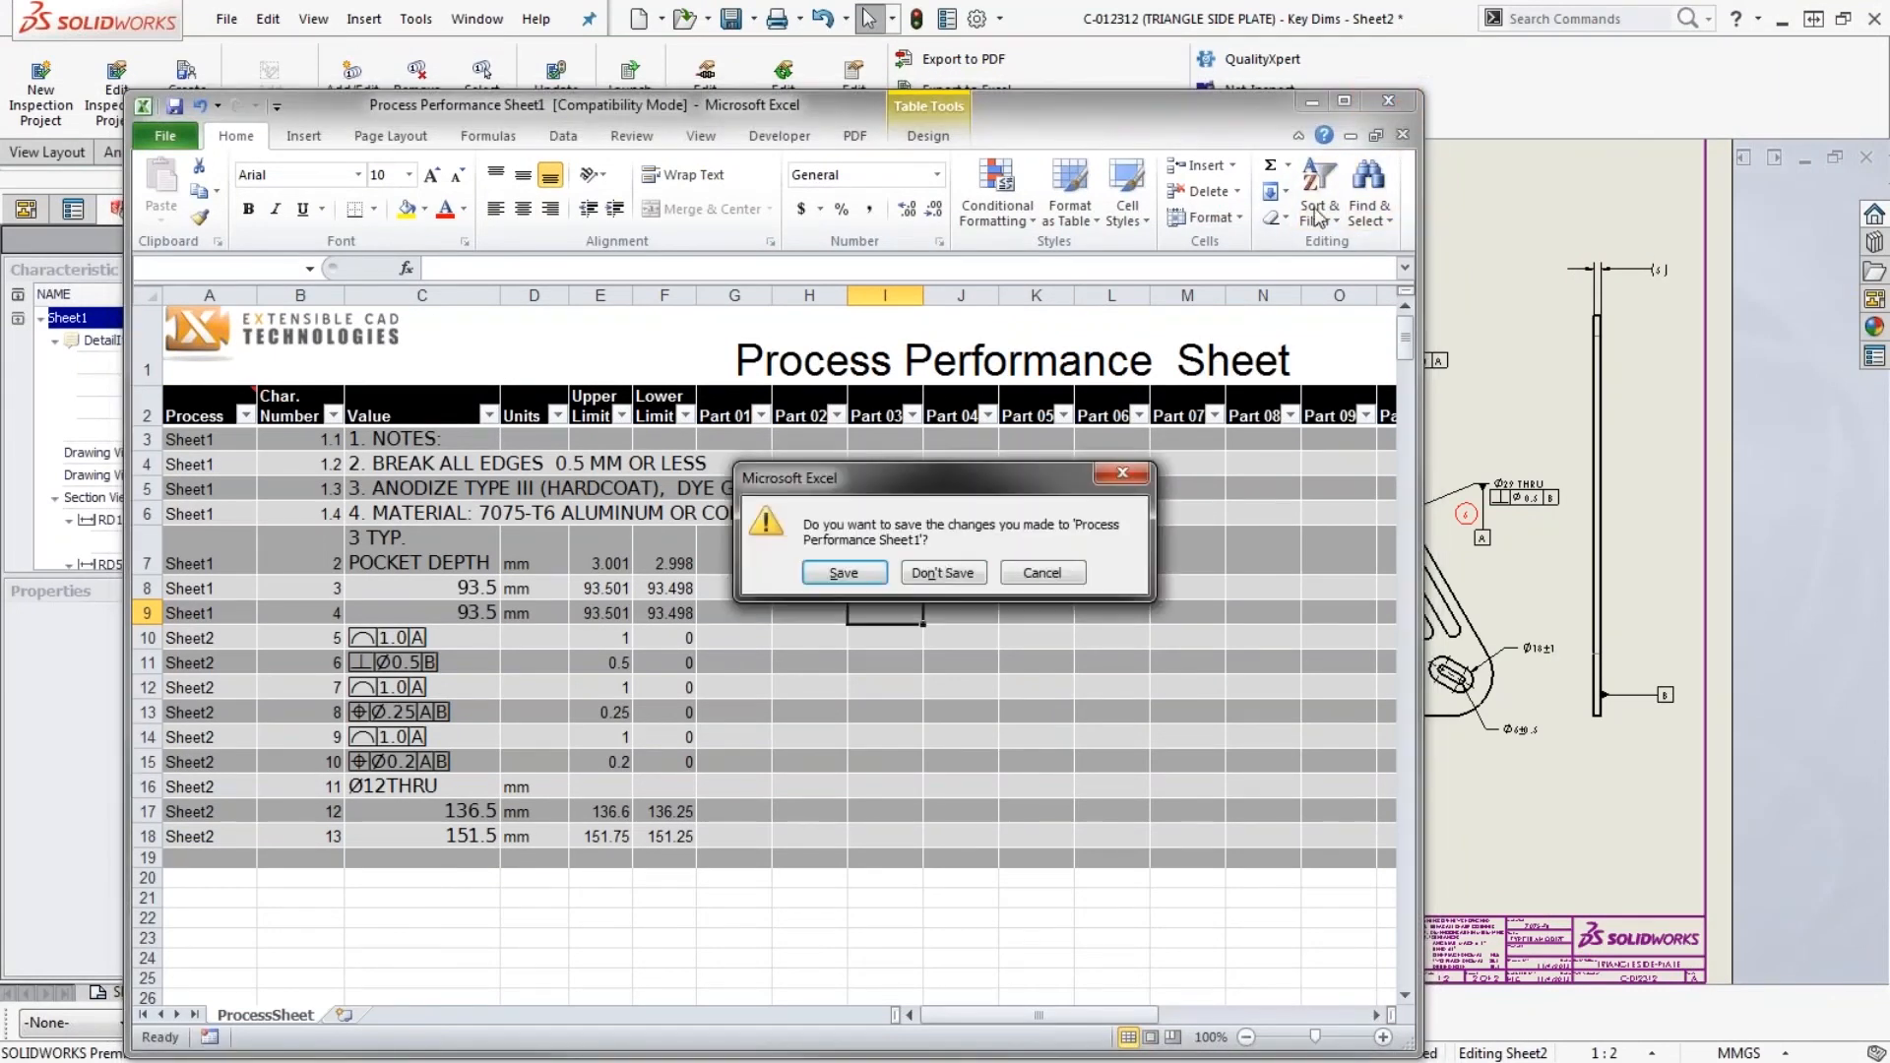
click(943, 573)
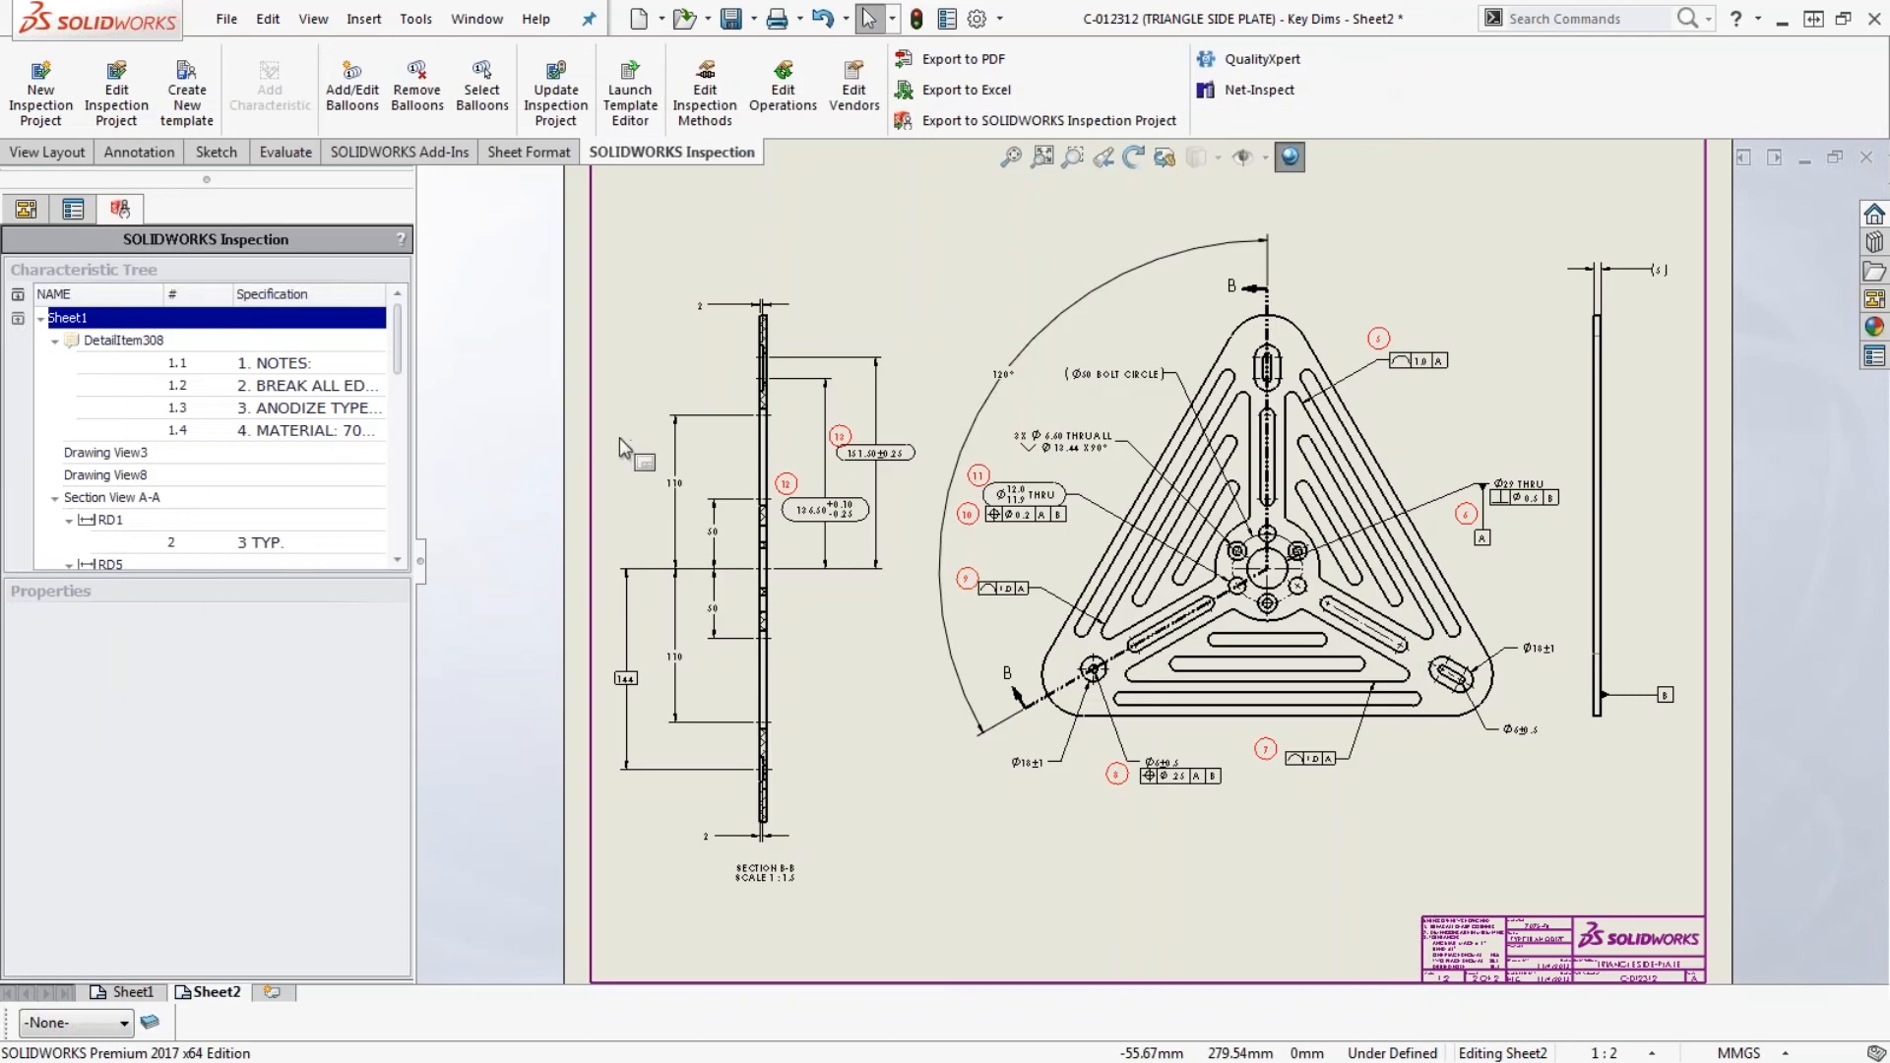
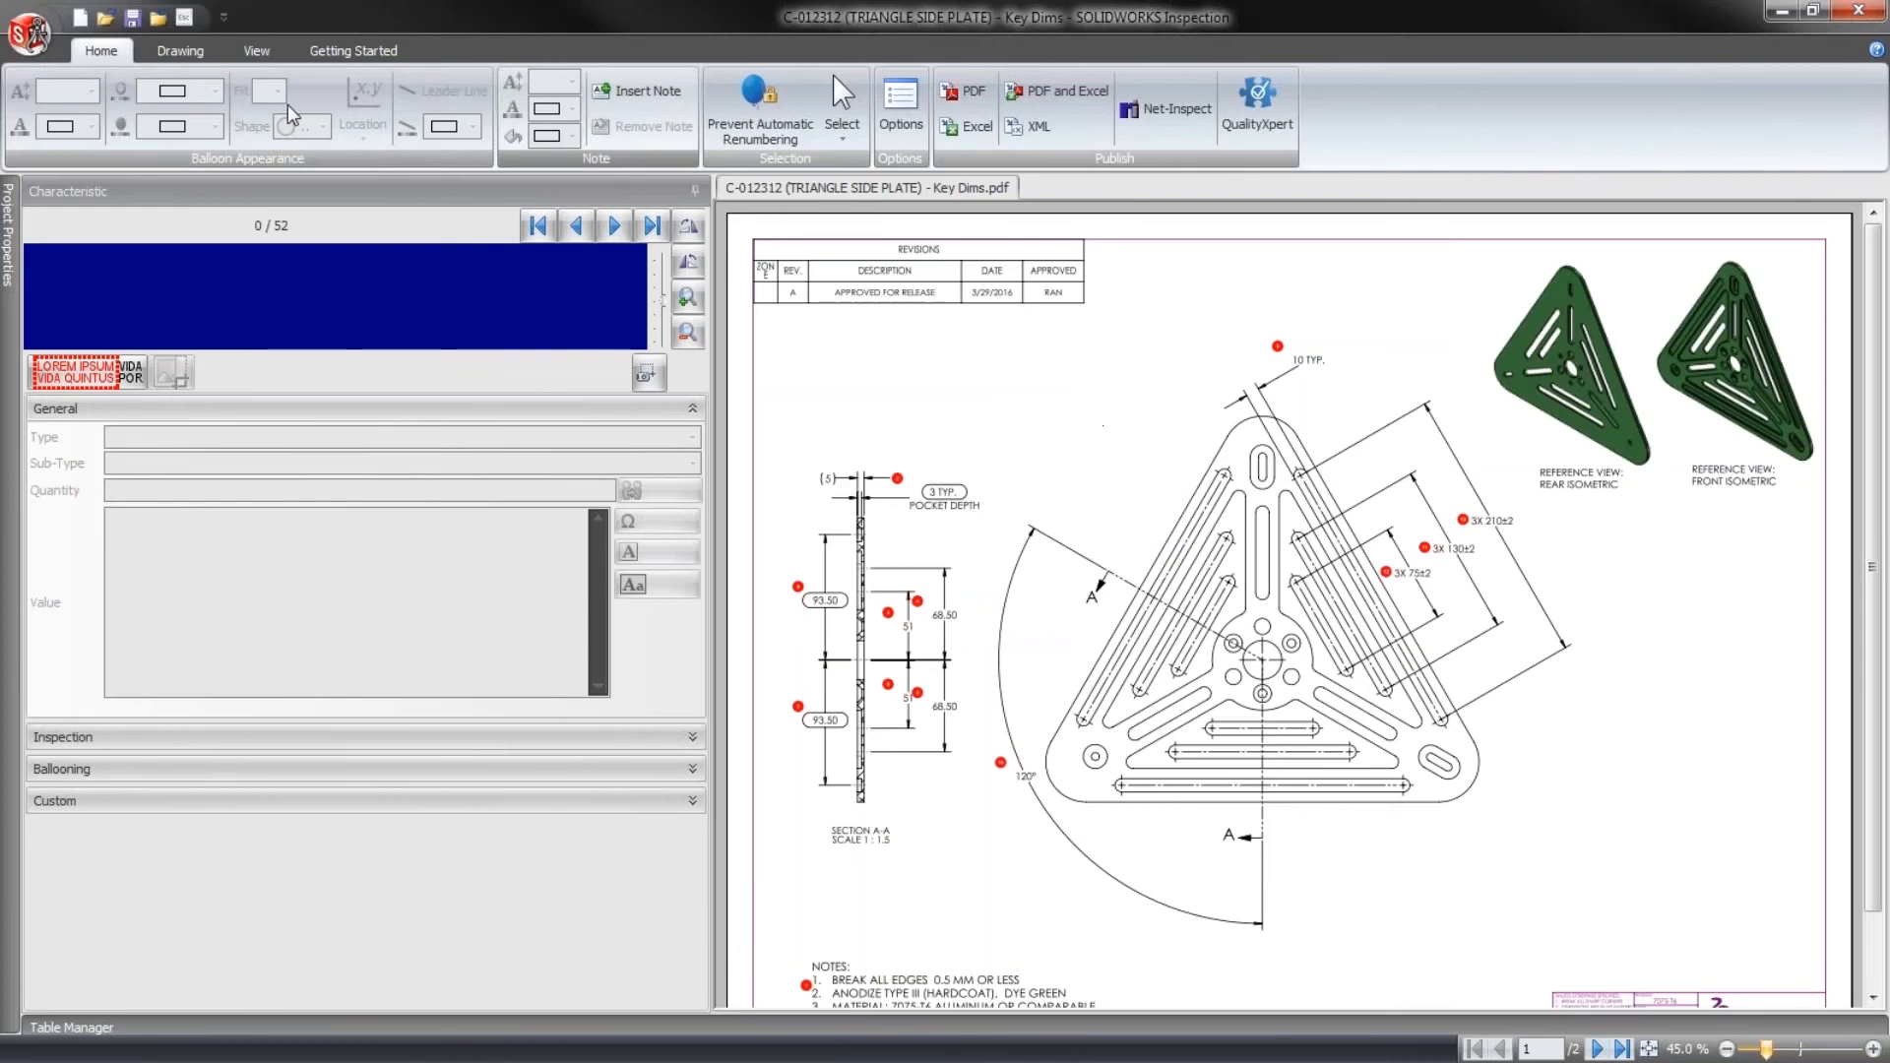
click(30, 34)
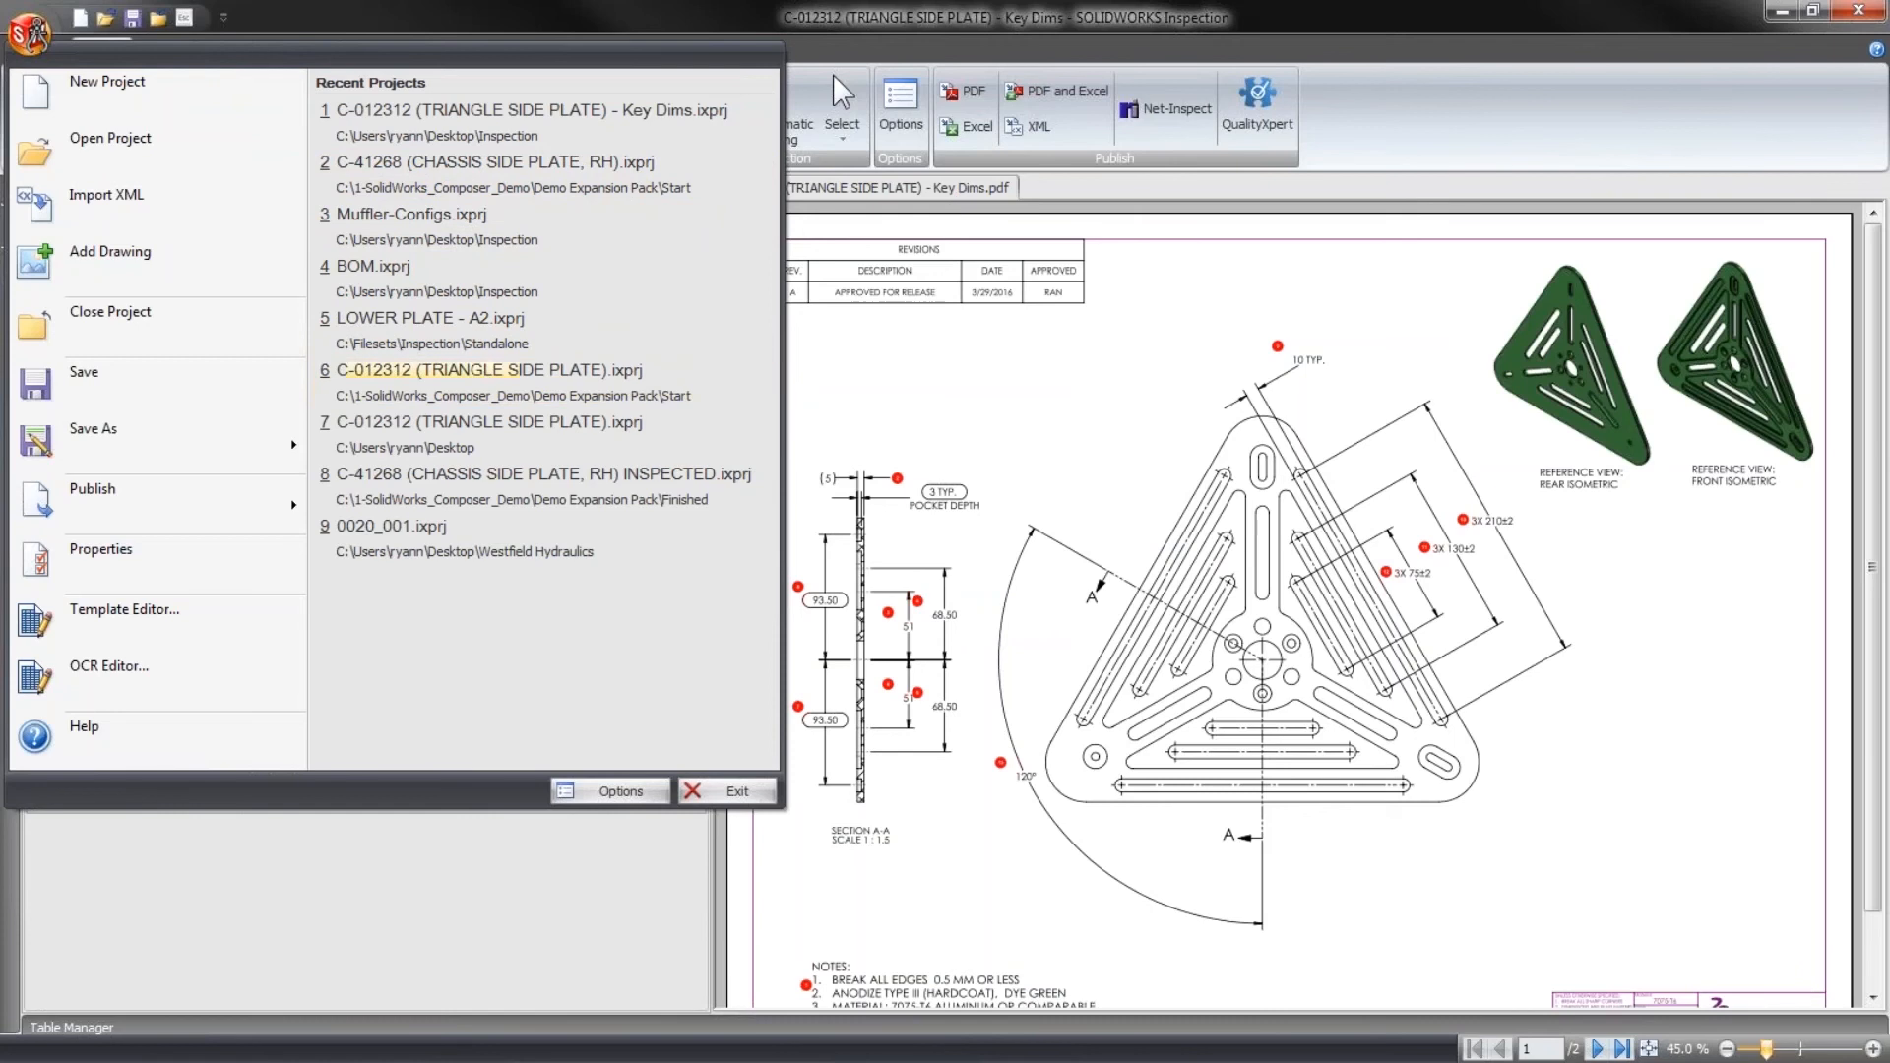
click(1016, 429)
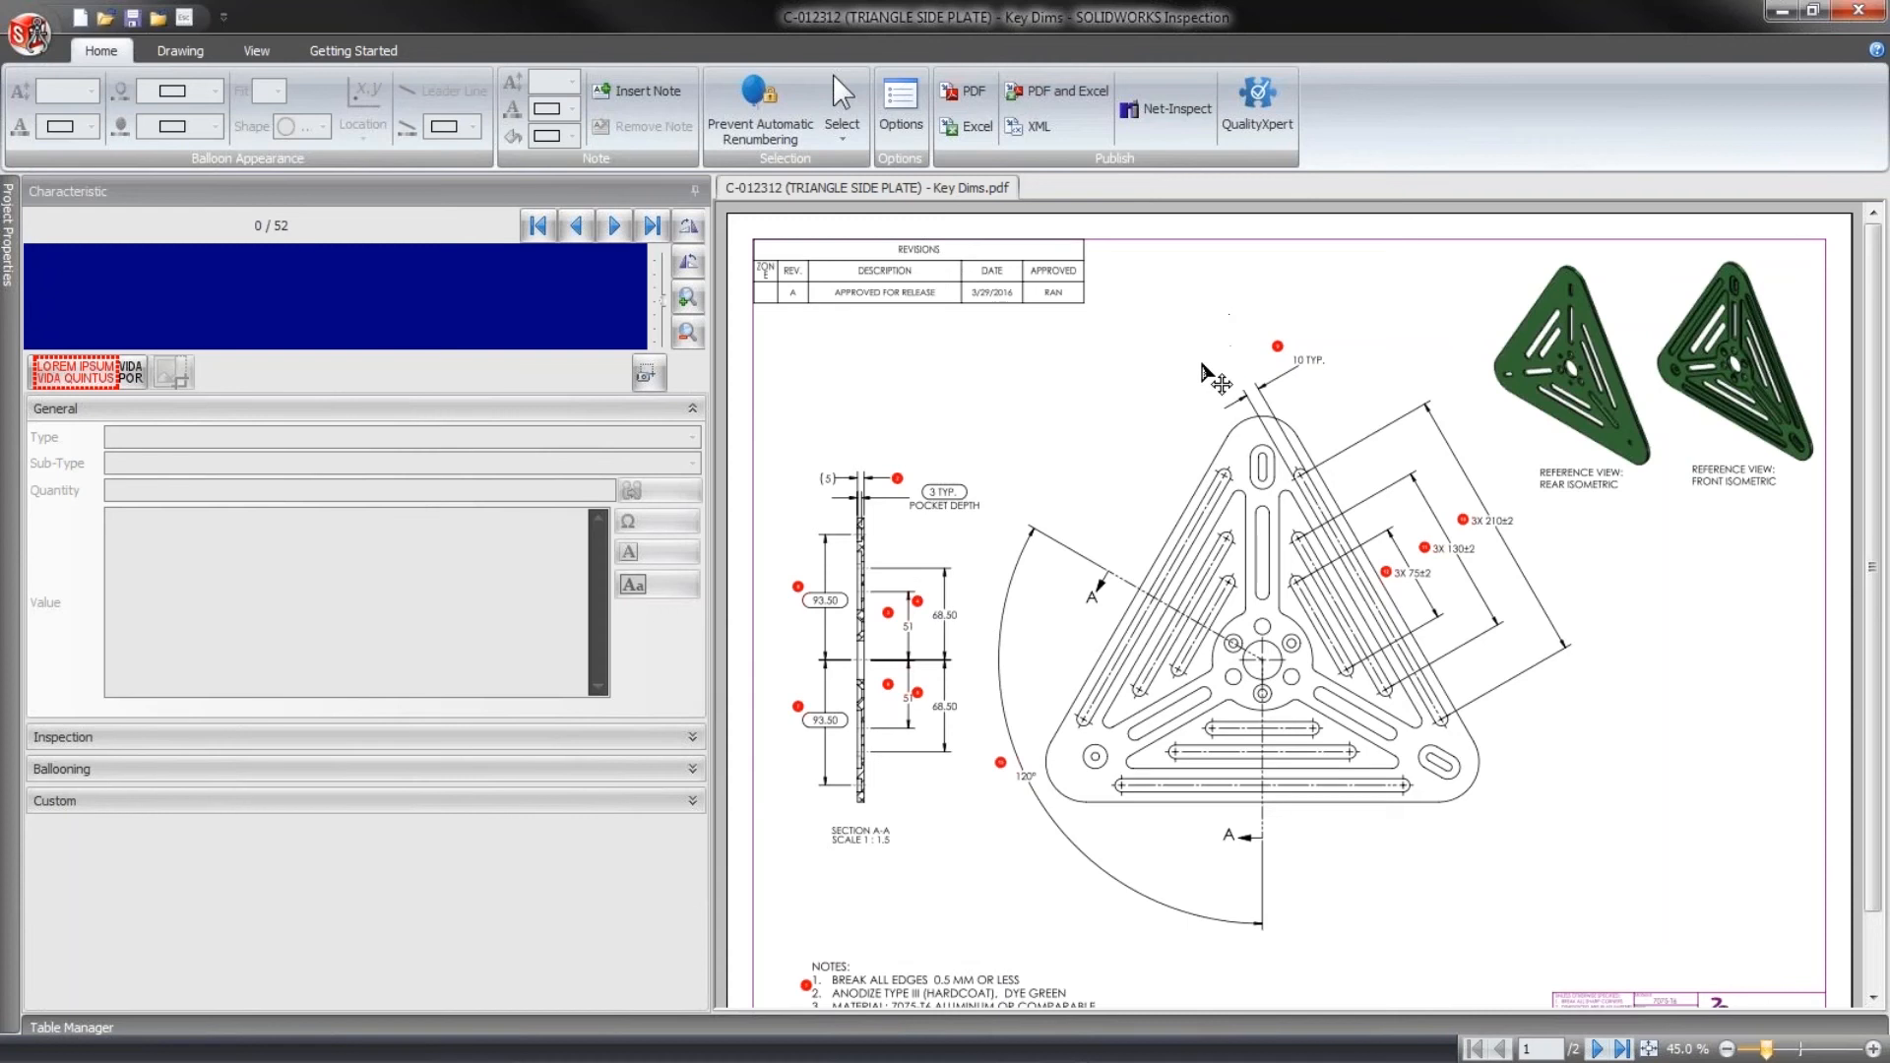
drag(716, 364, 606, 359)
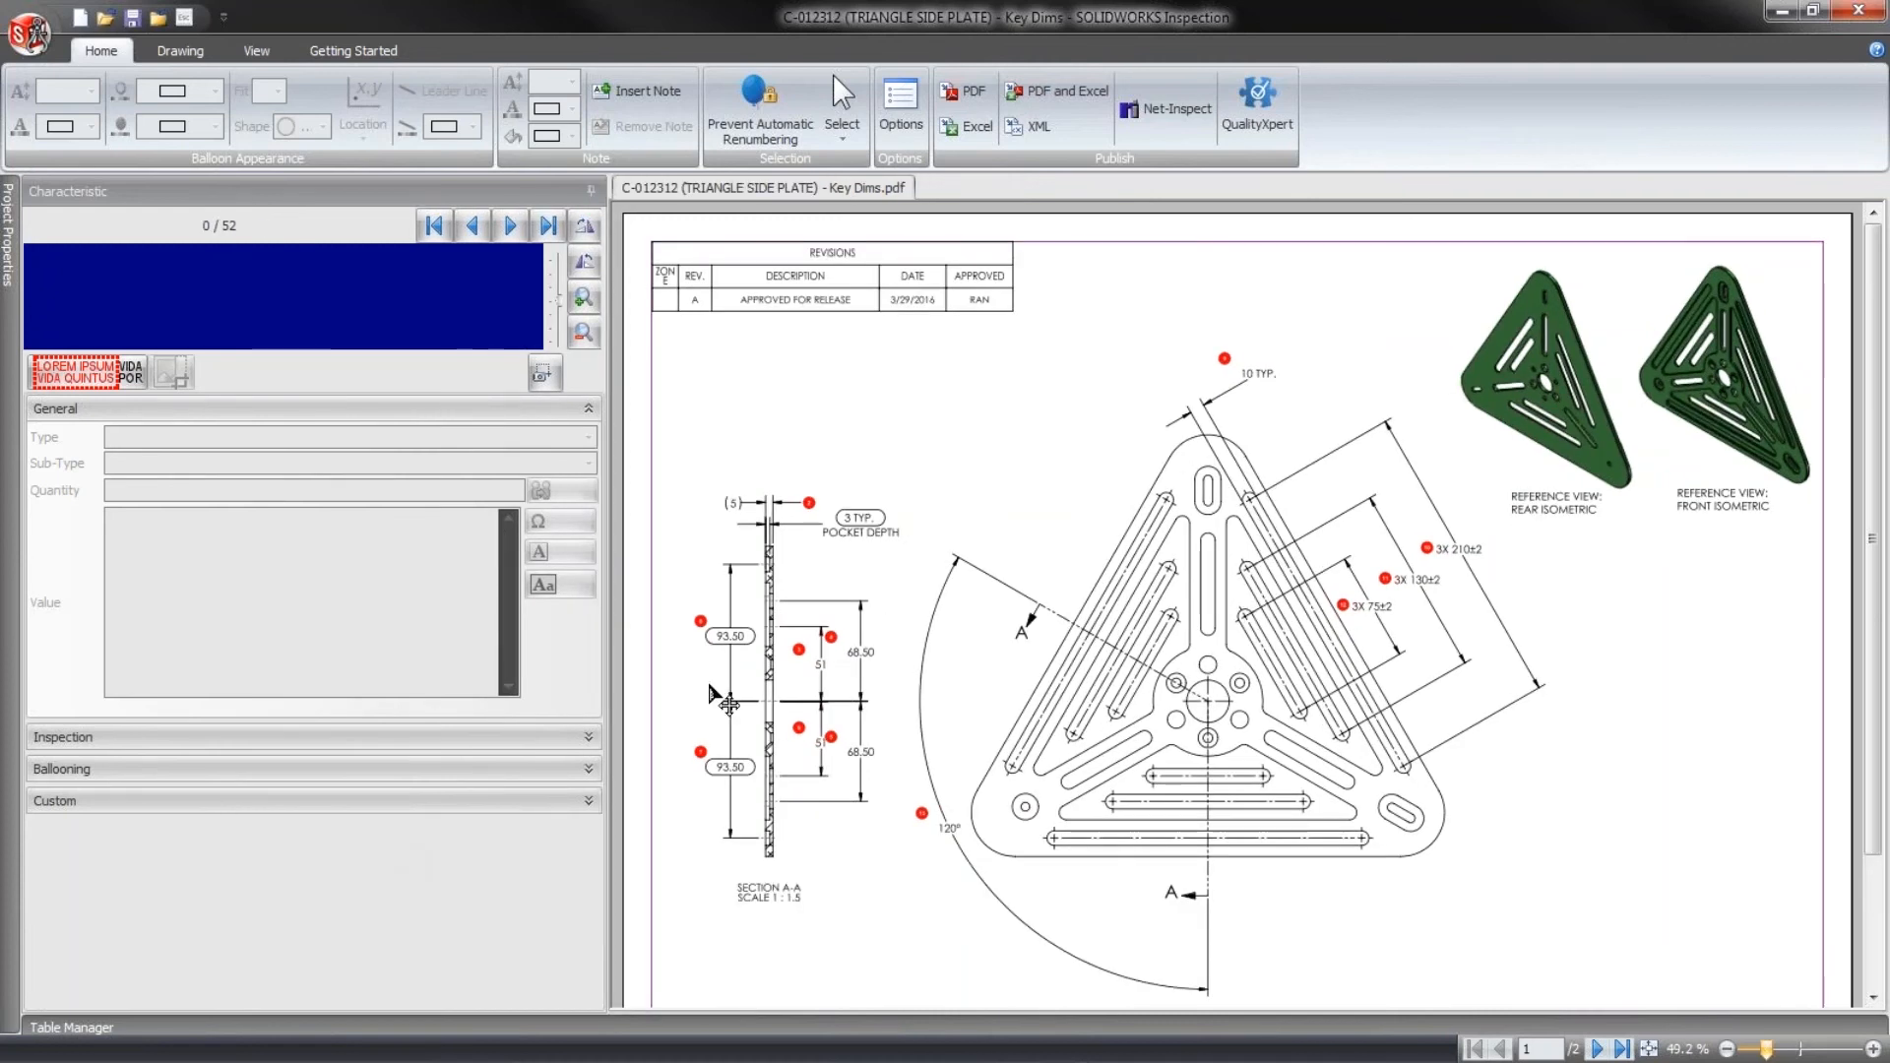
click(71, 1028)
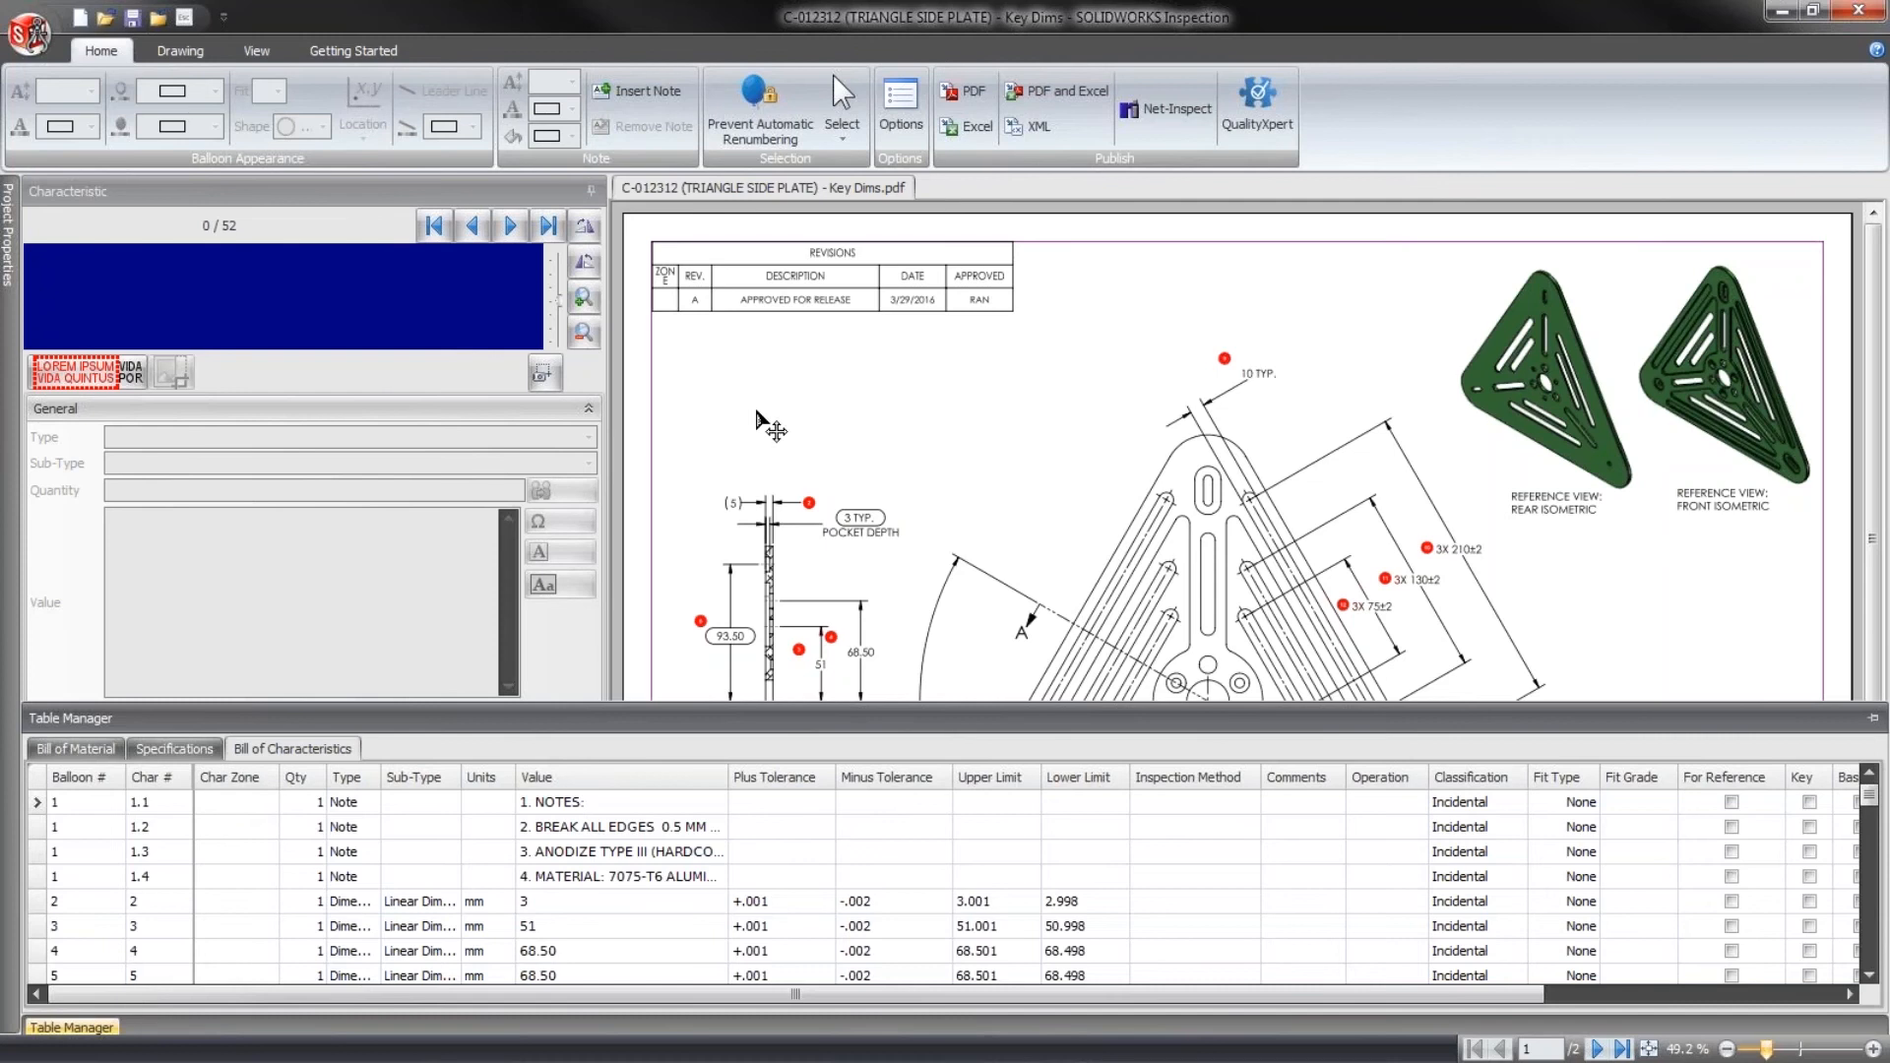
- Apply a zone grid of 4 rows and 6 columns to sheet 1 and review the characteristic zones in the Bill of Characteristics
click(256, 50)
click(187, 54)
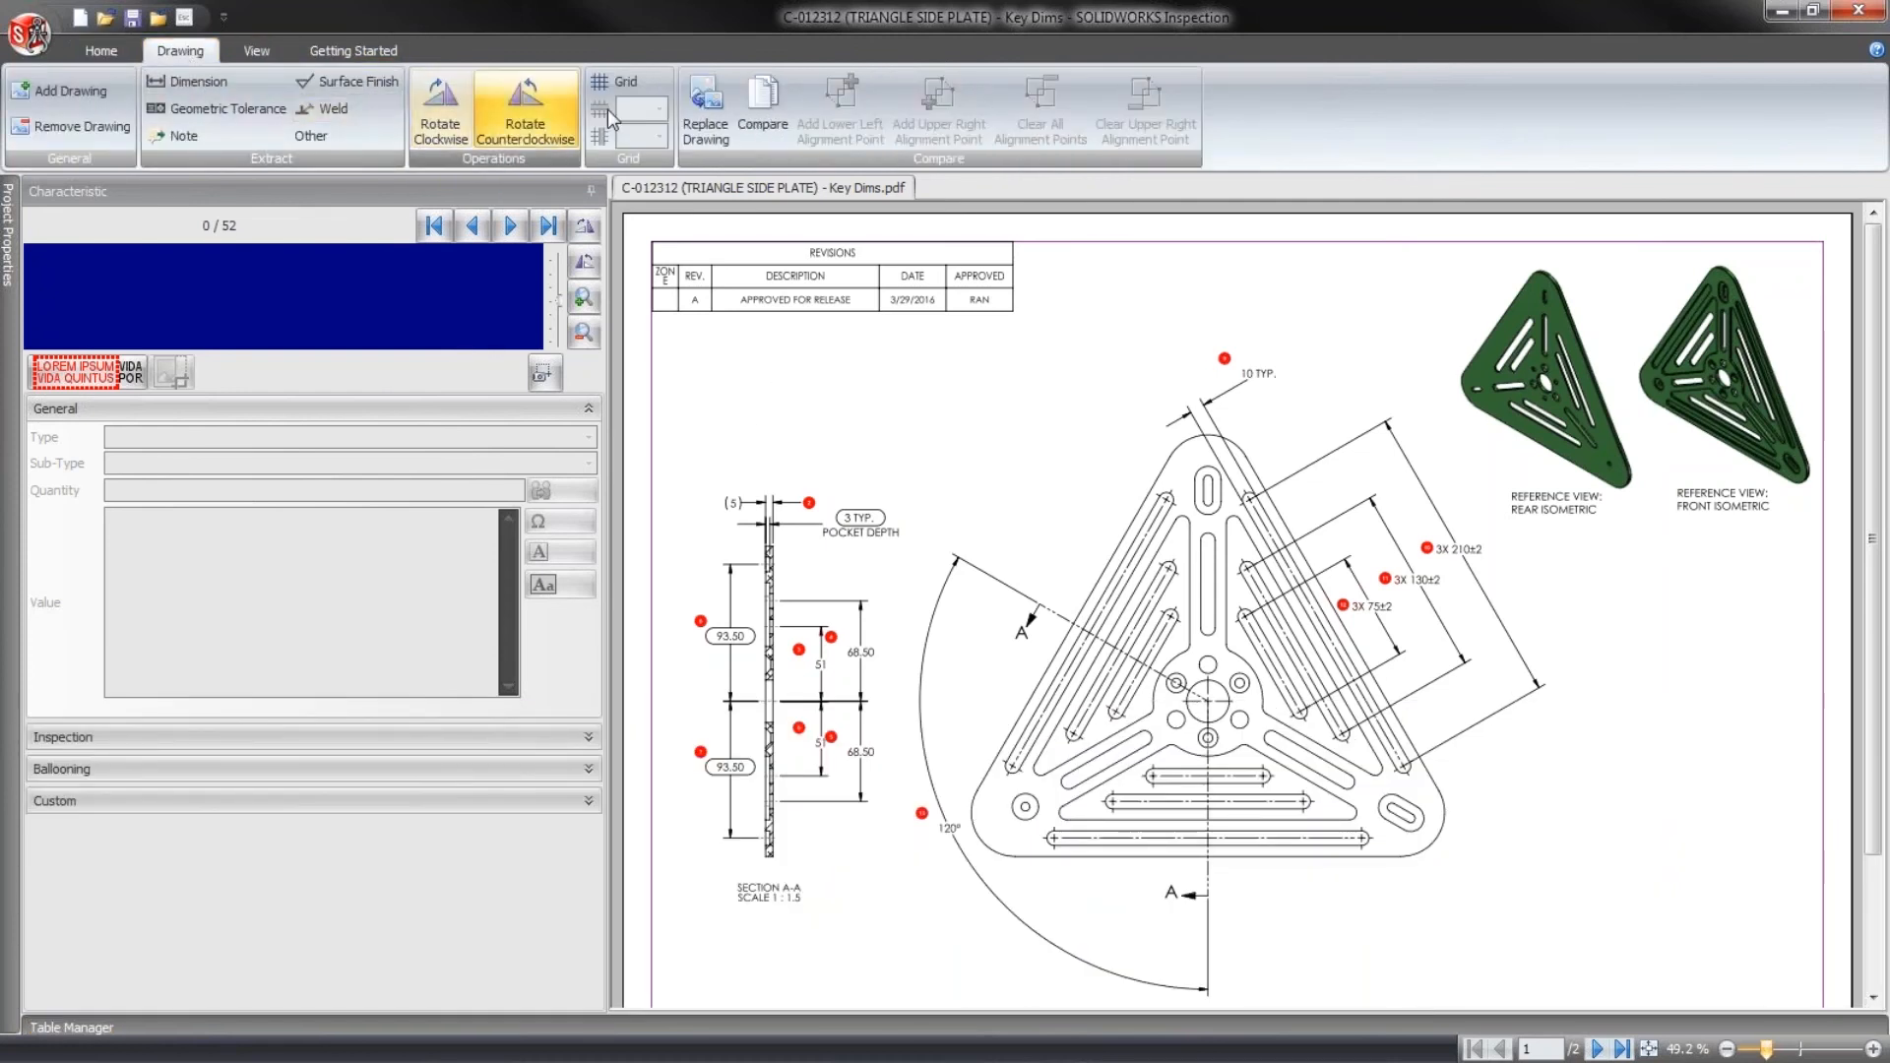
click(622, 84)
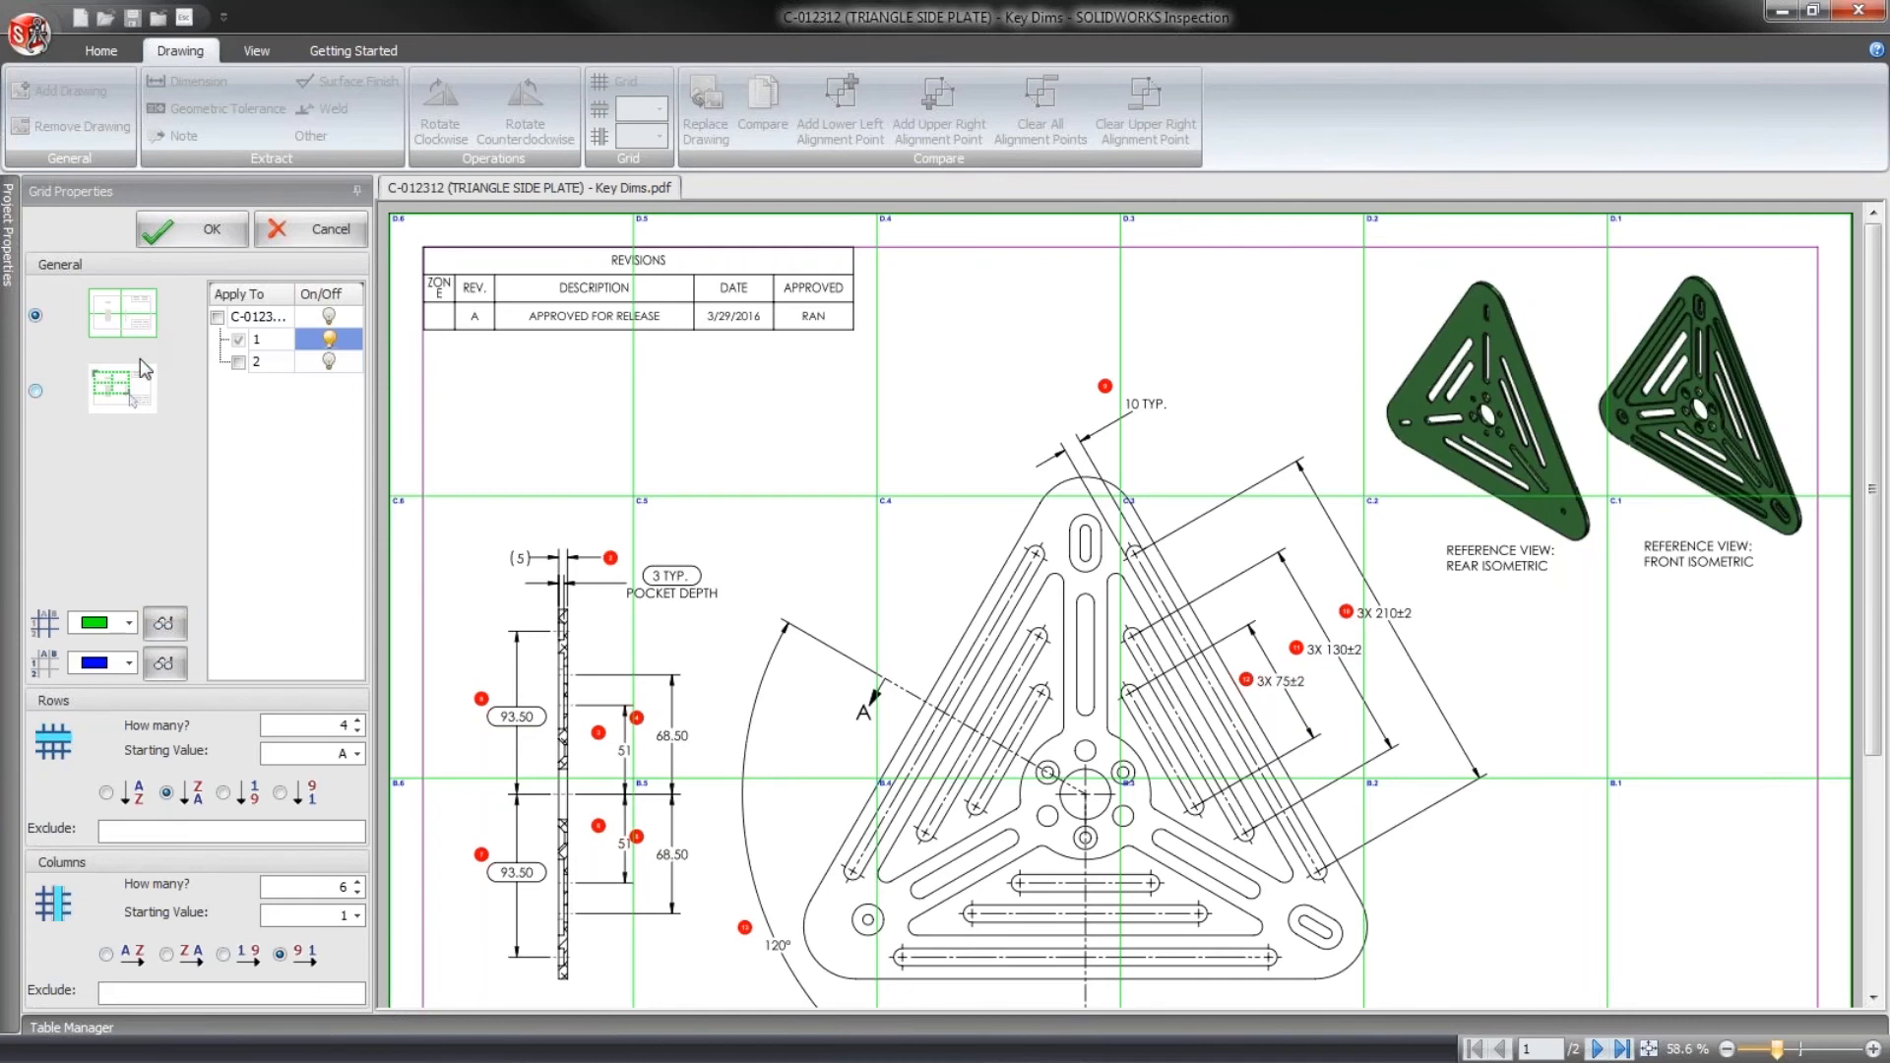
click(207, 229)
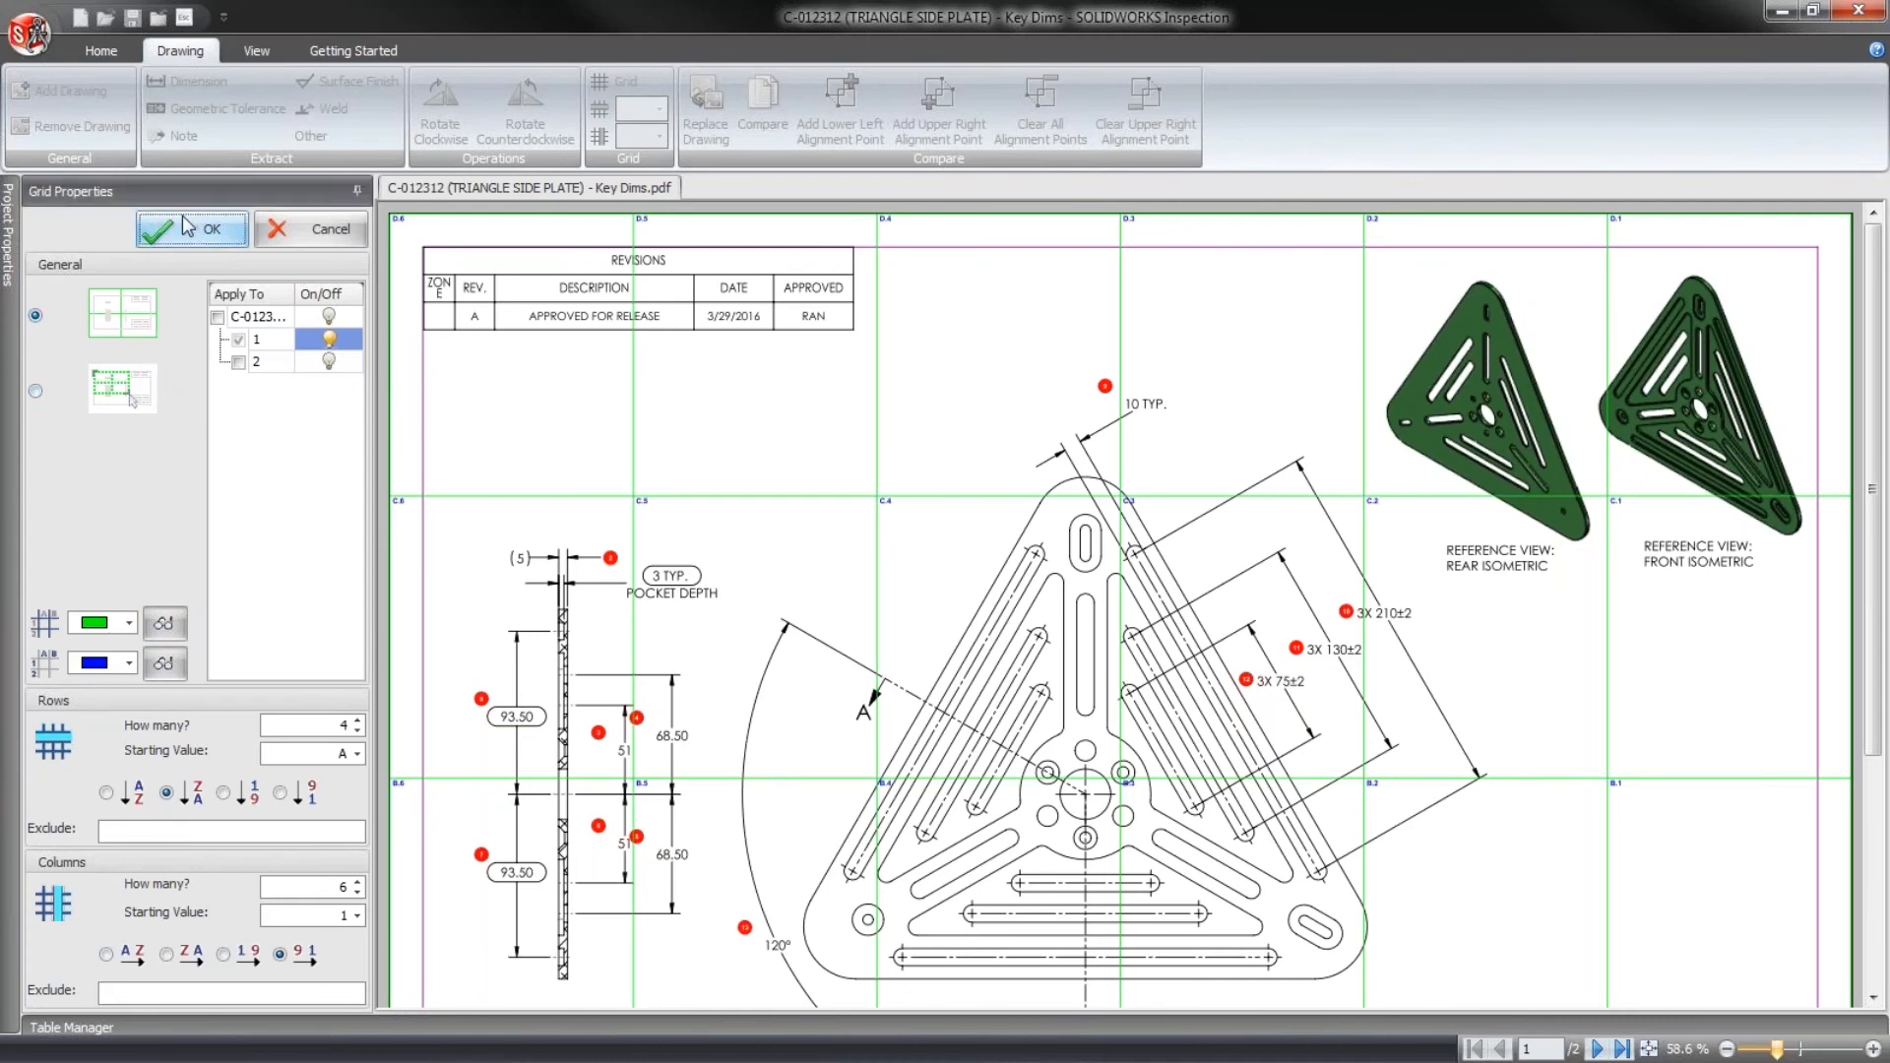
click(71, 1027)
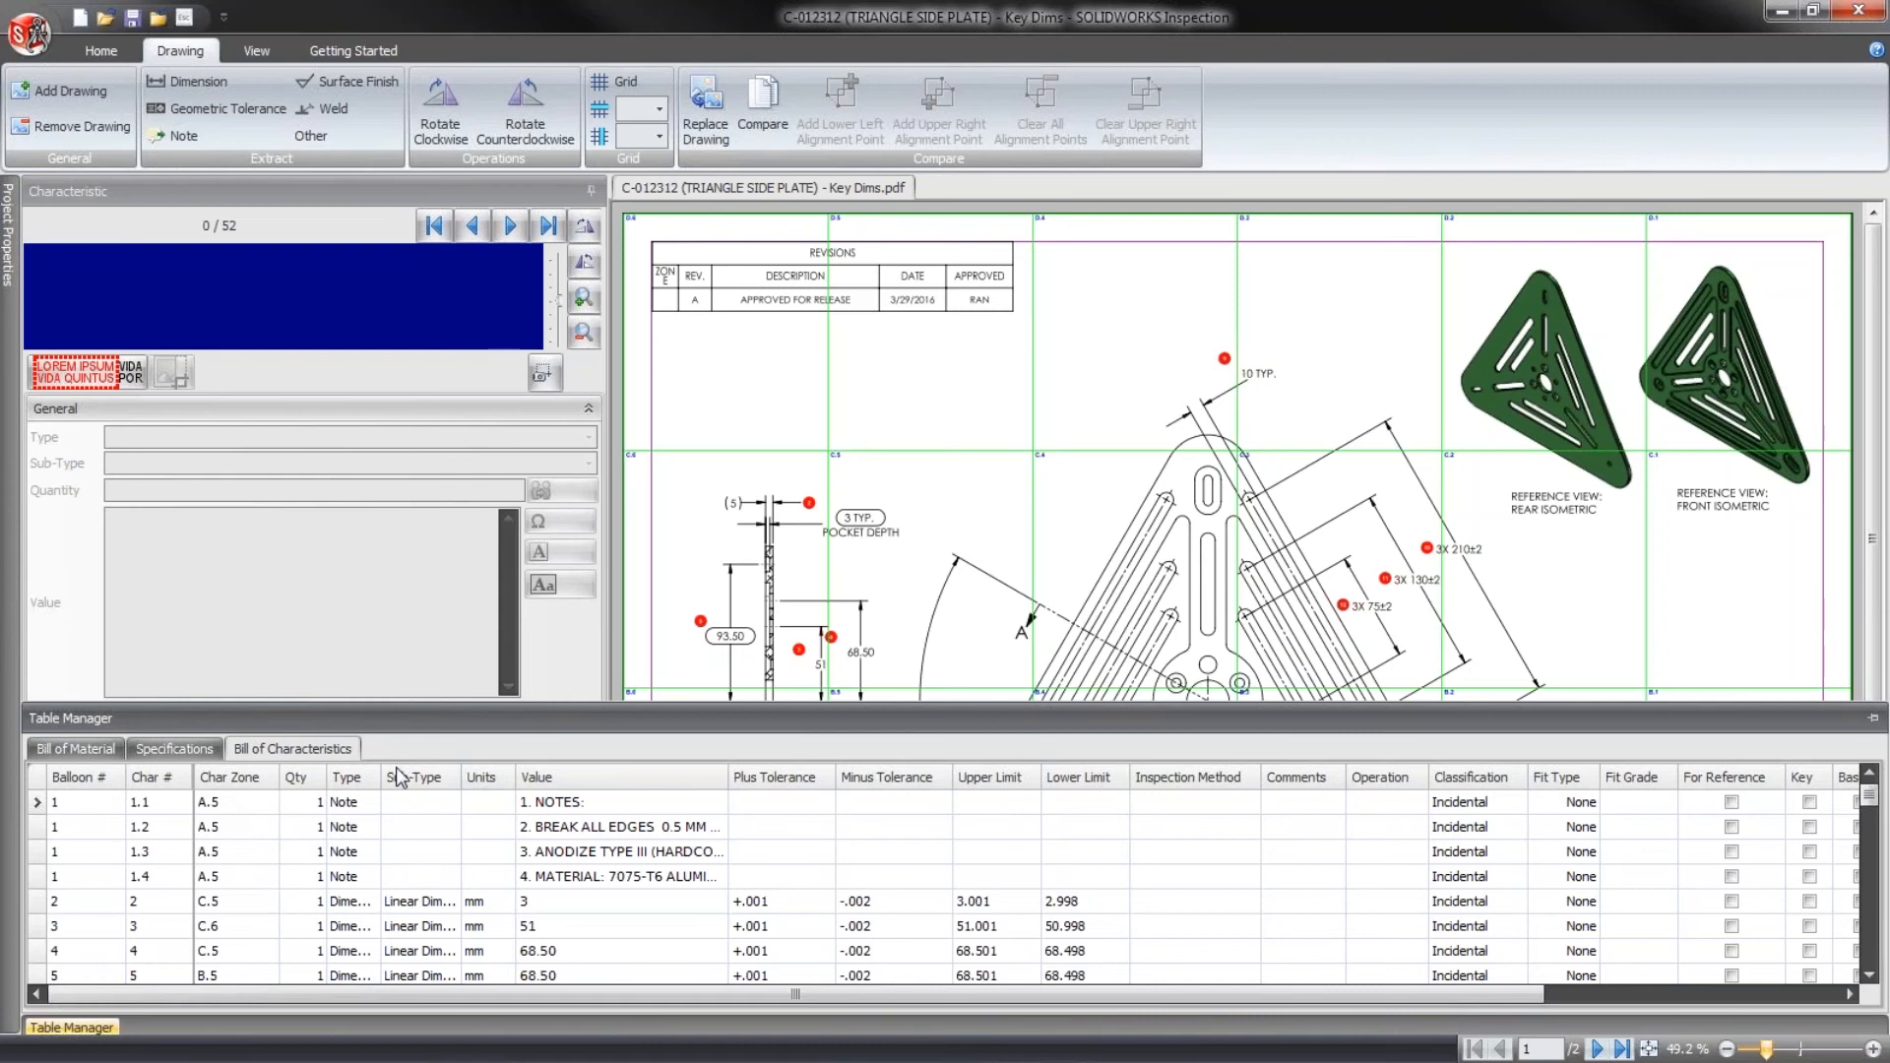
drag(1875, 429, 1879, 603)
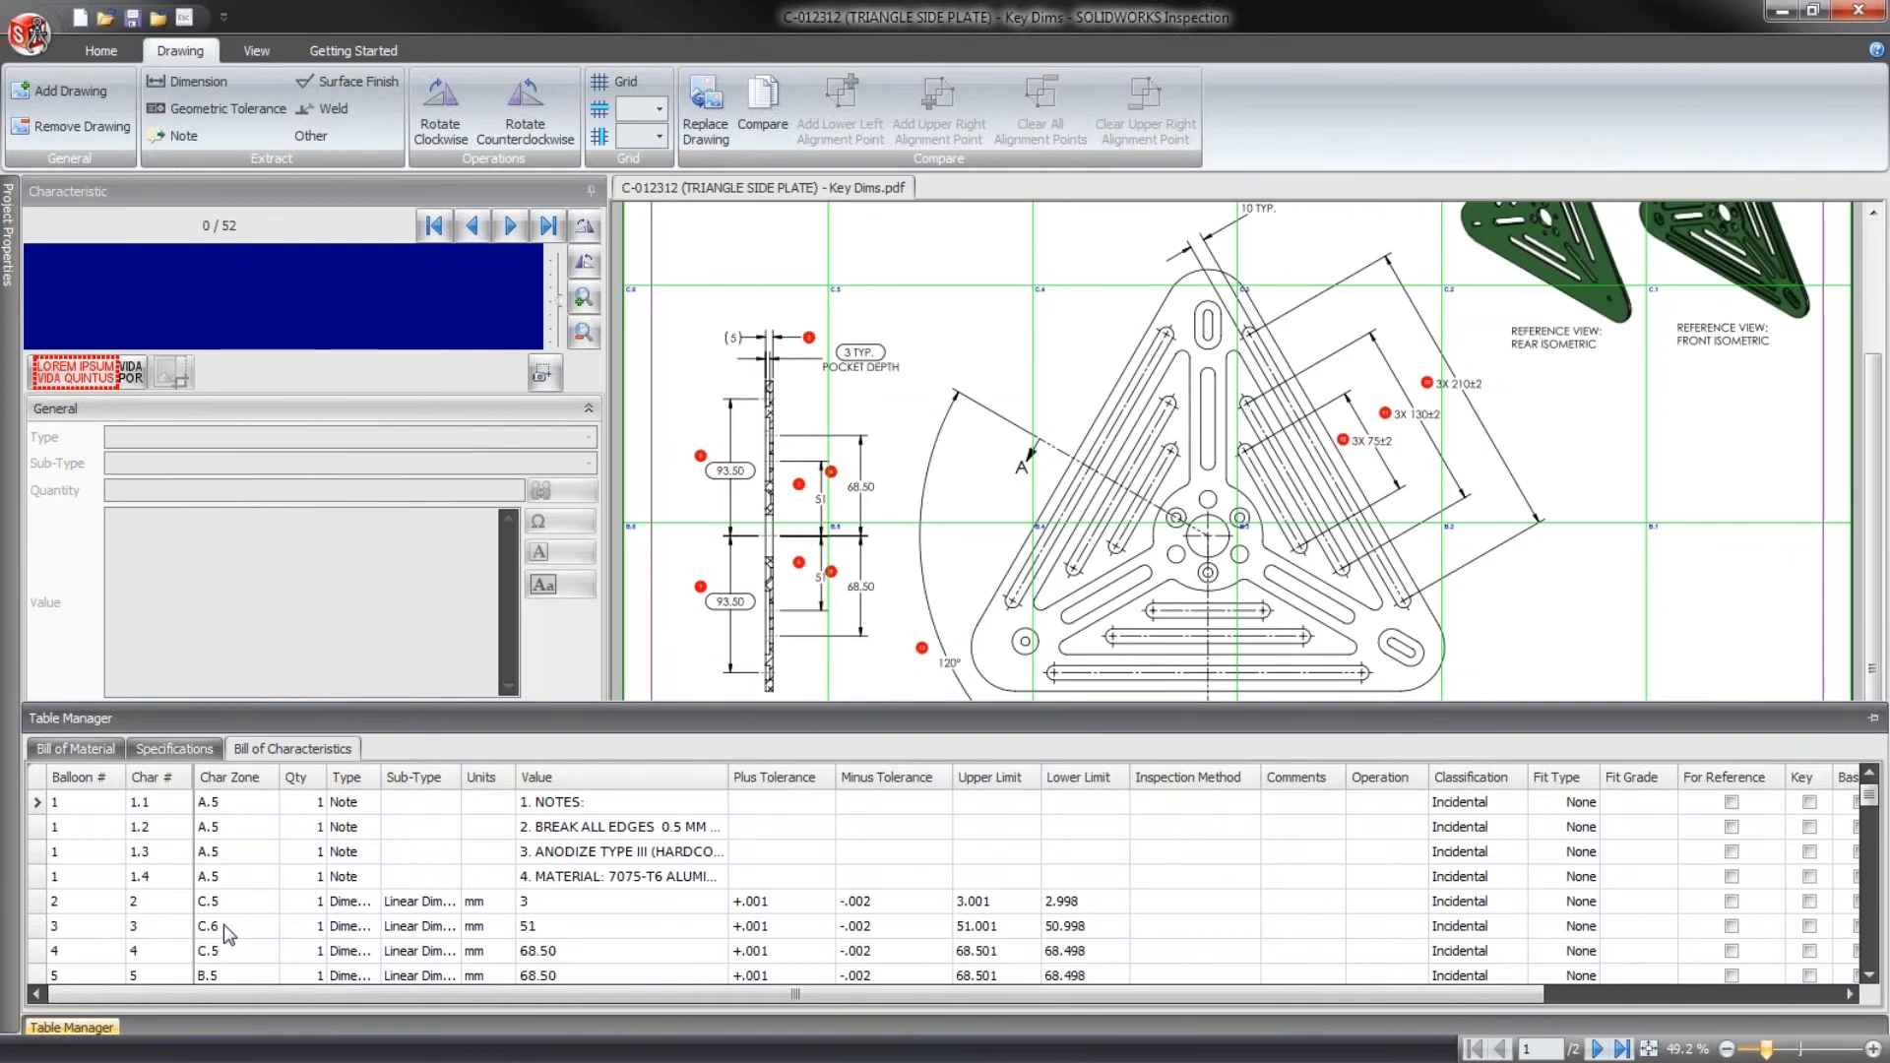
- Reopen the grid properties and toggle the sheet 1 grid off and back on
click(620, 78)
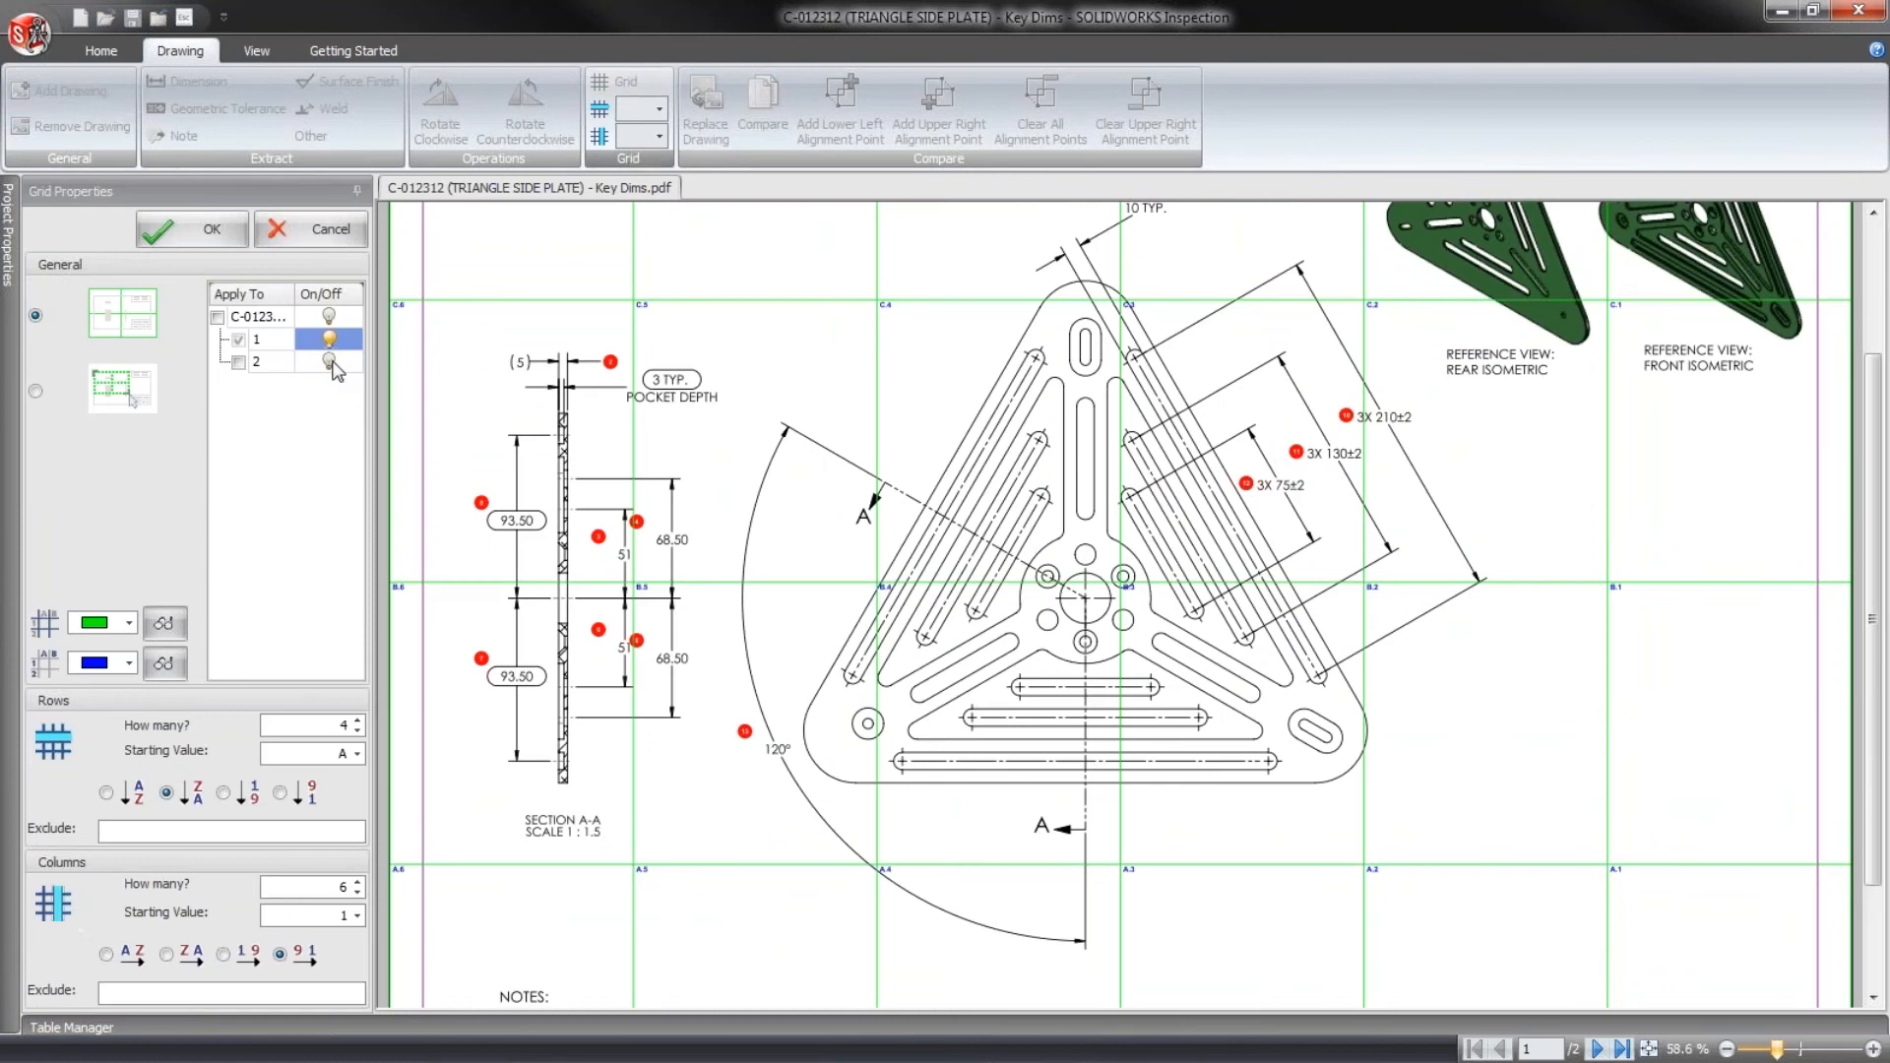
click(328, 341)
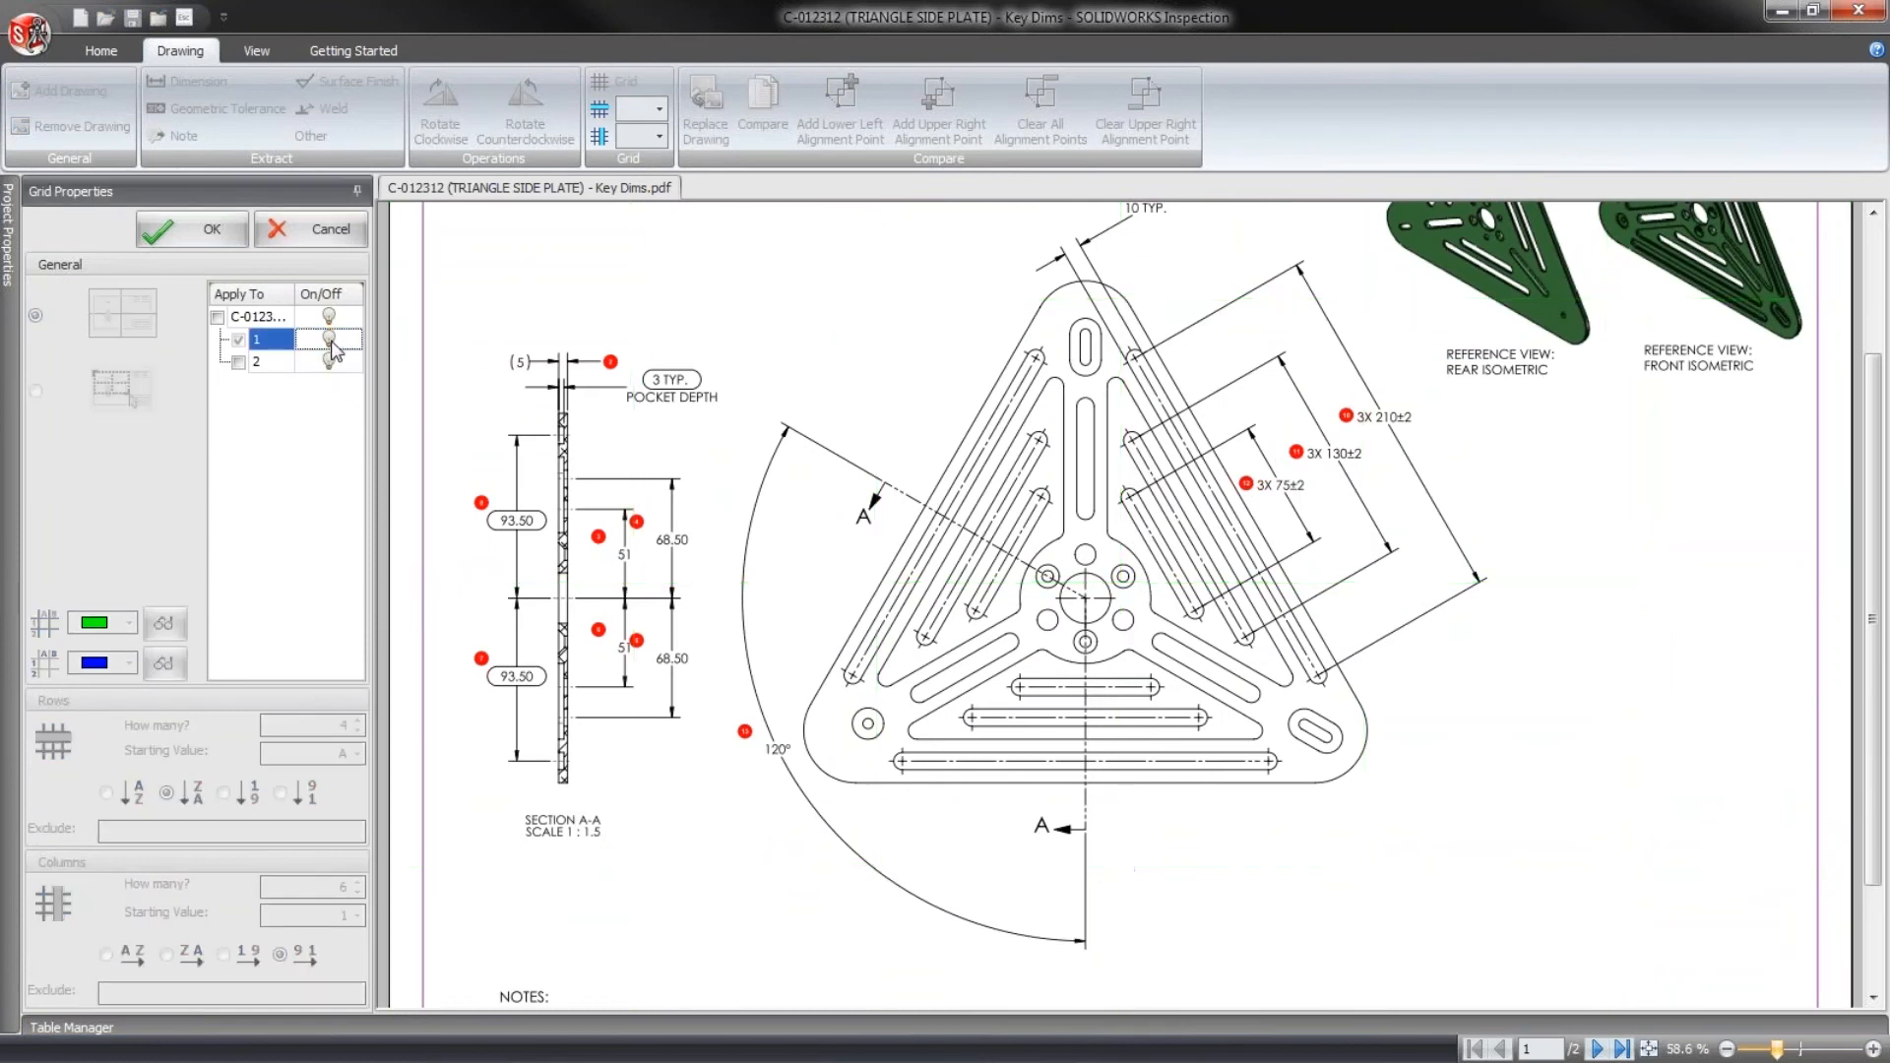
click(328, 341)
click(328, 340)
click(328, 340)
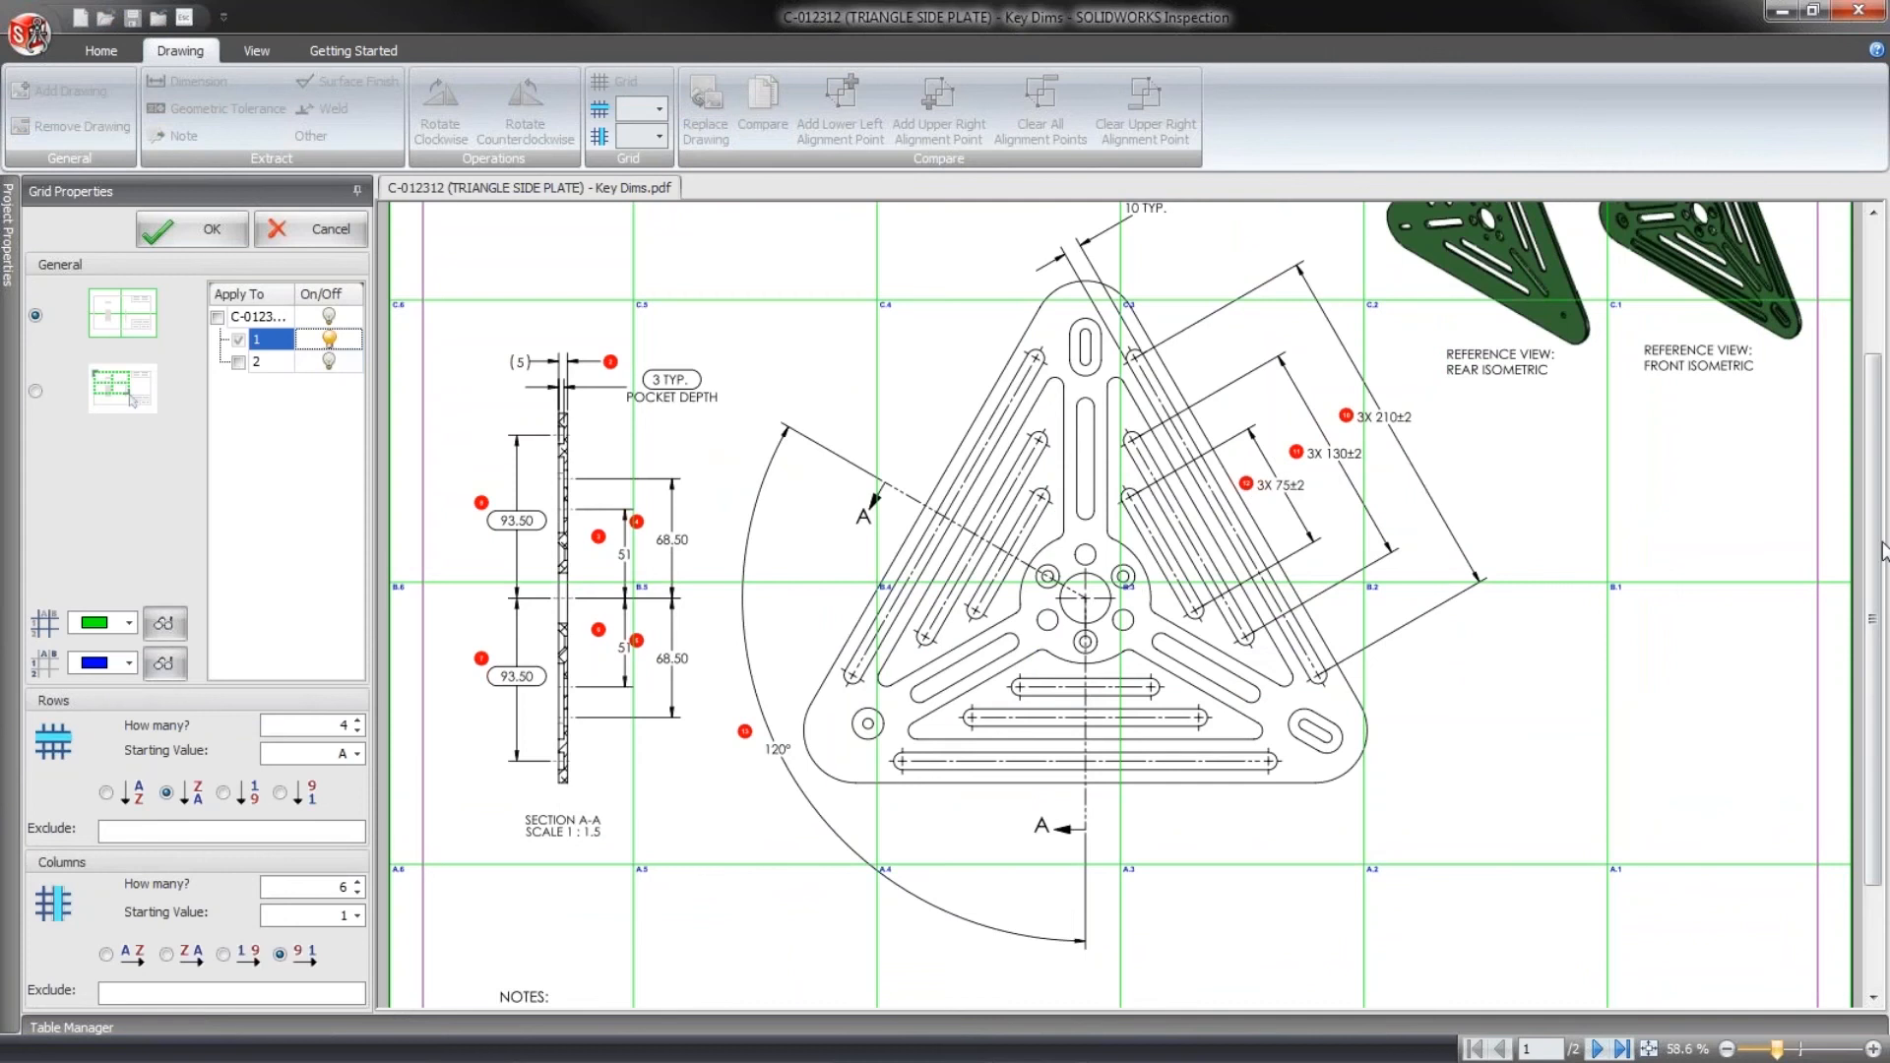
scroll(1882, 551, up, 3)
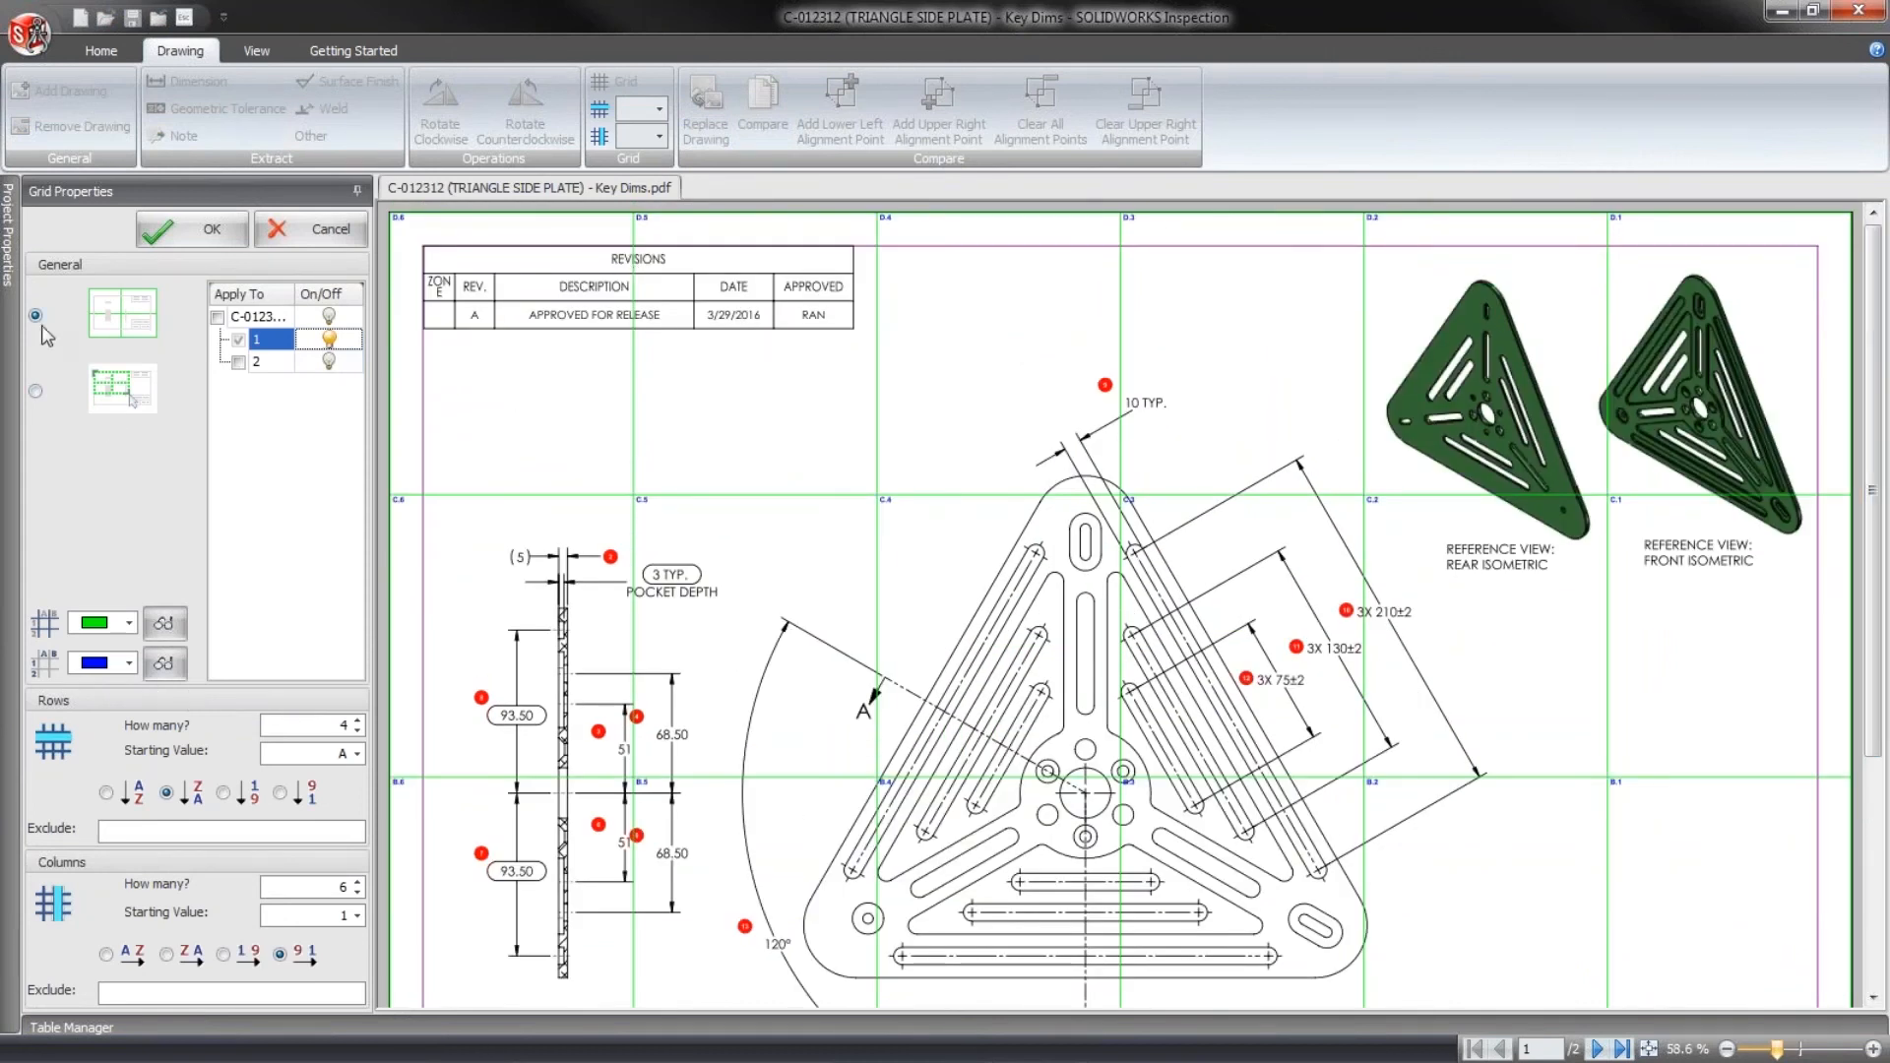
- Switch the grid to adjustable boundaries and fit its upper-left and lower-right corners to the drawing border
click(36, 392)
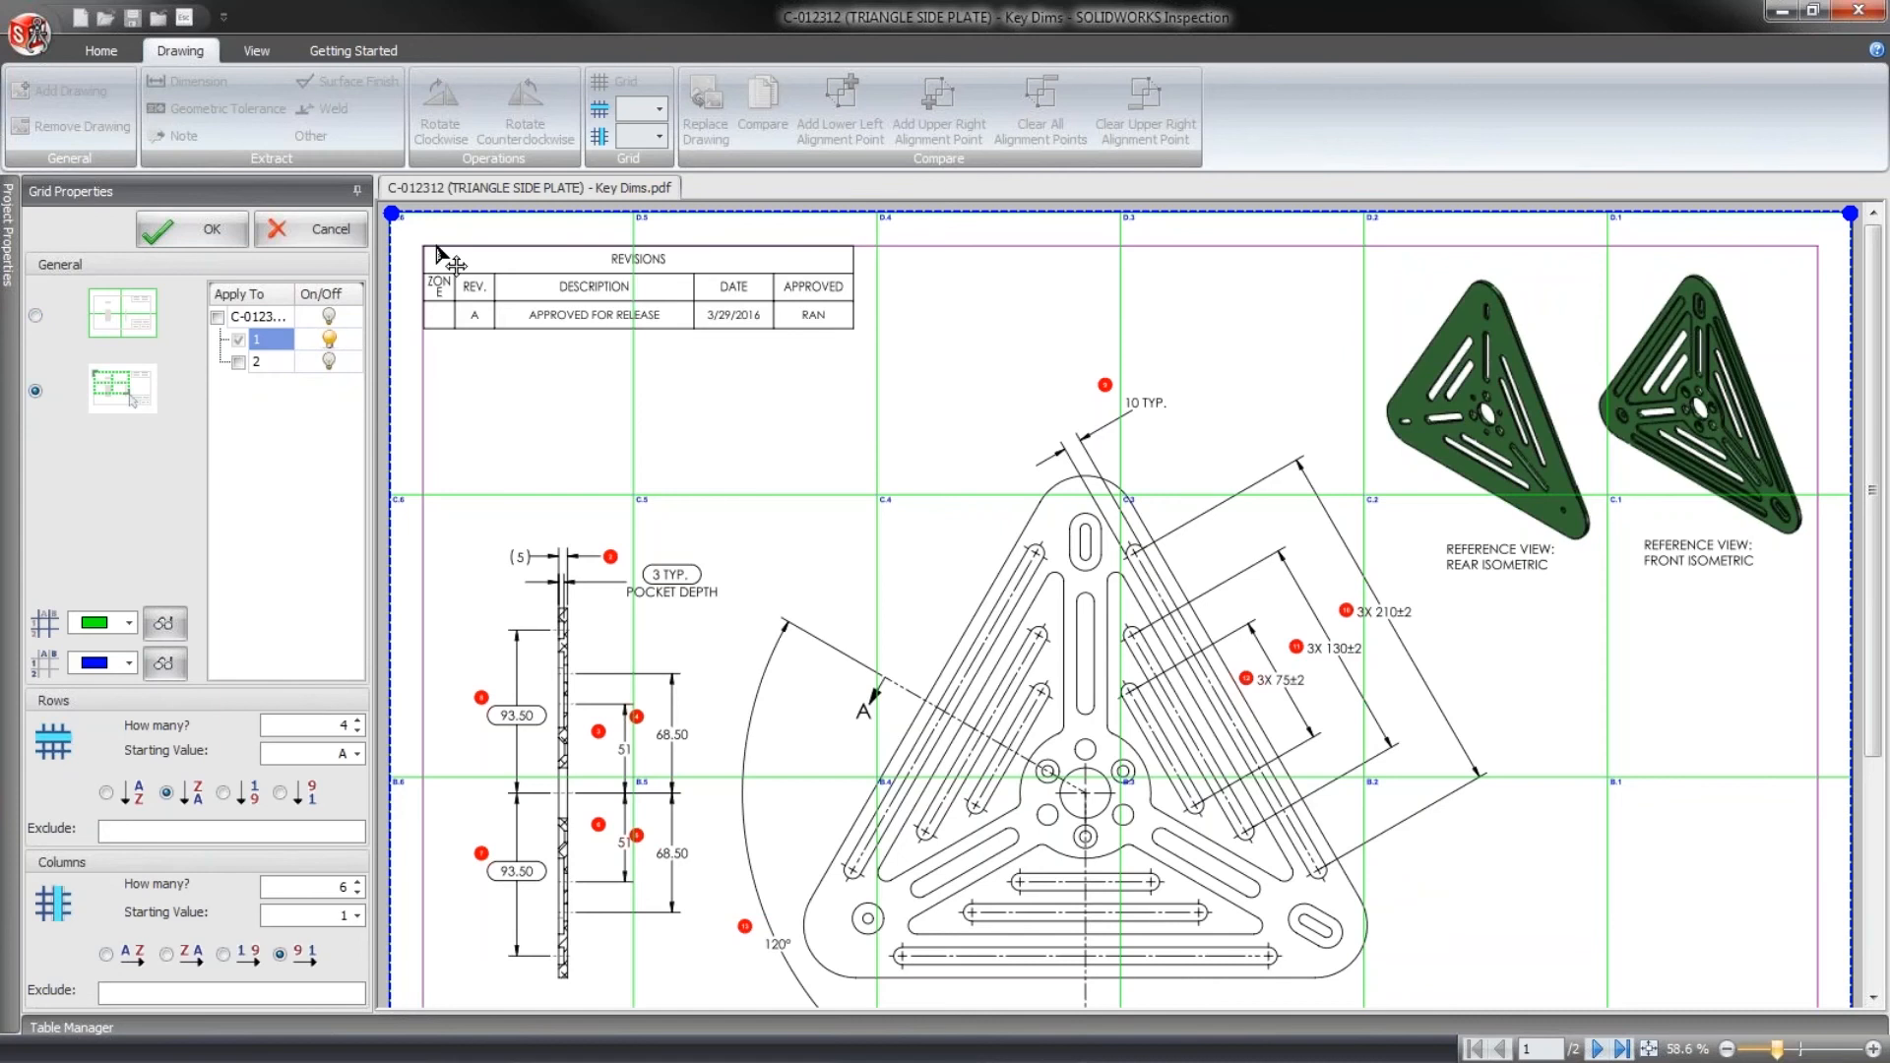
drag(392, 212, 424, 247)
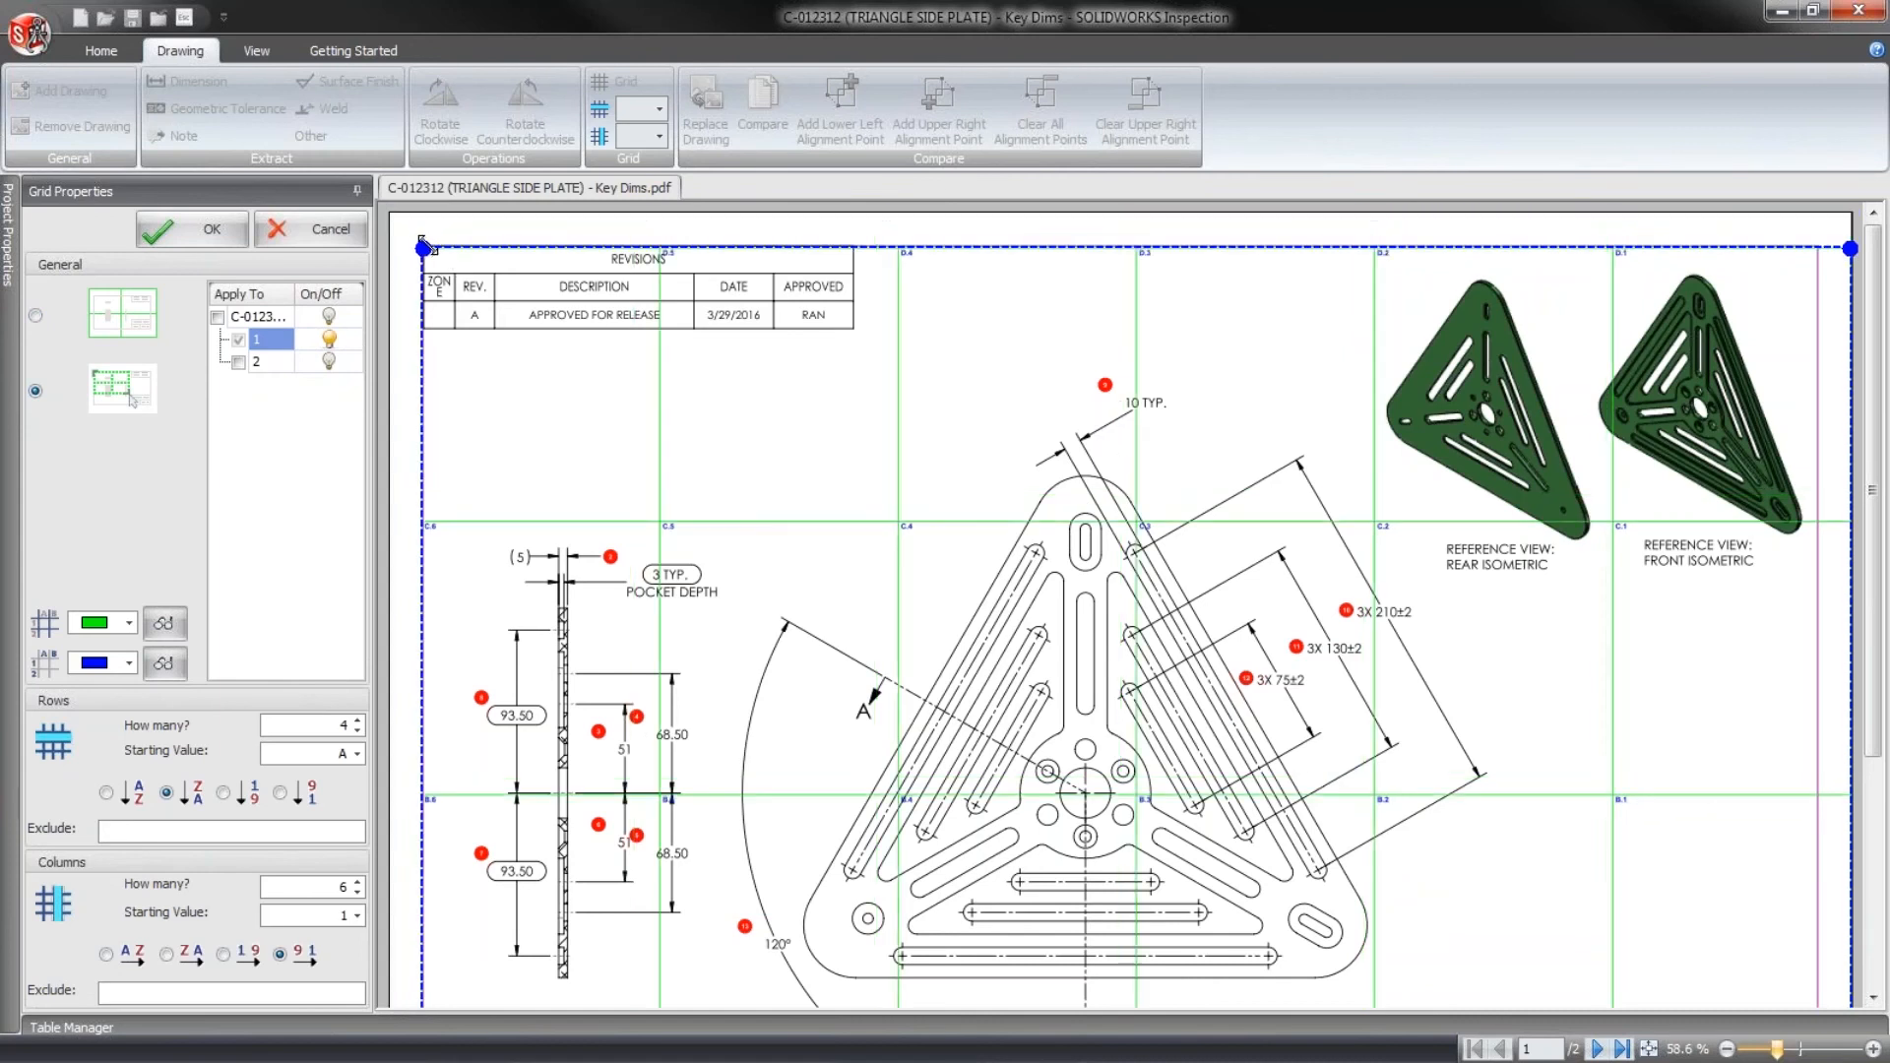
drag(1873, 537, 1862, 781)
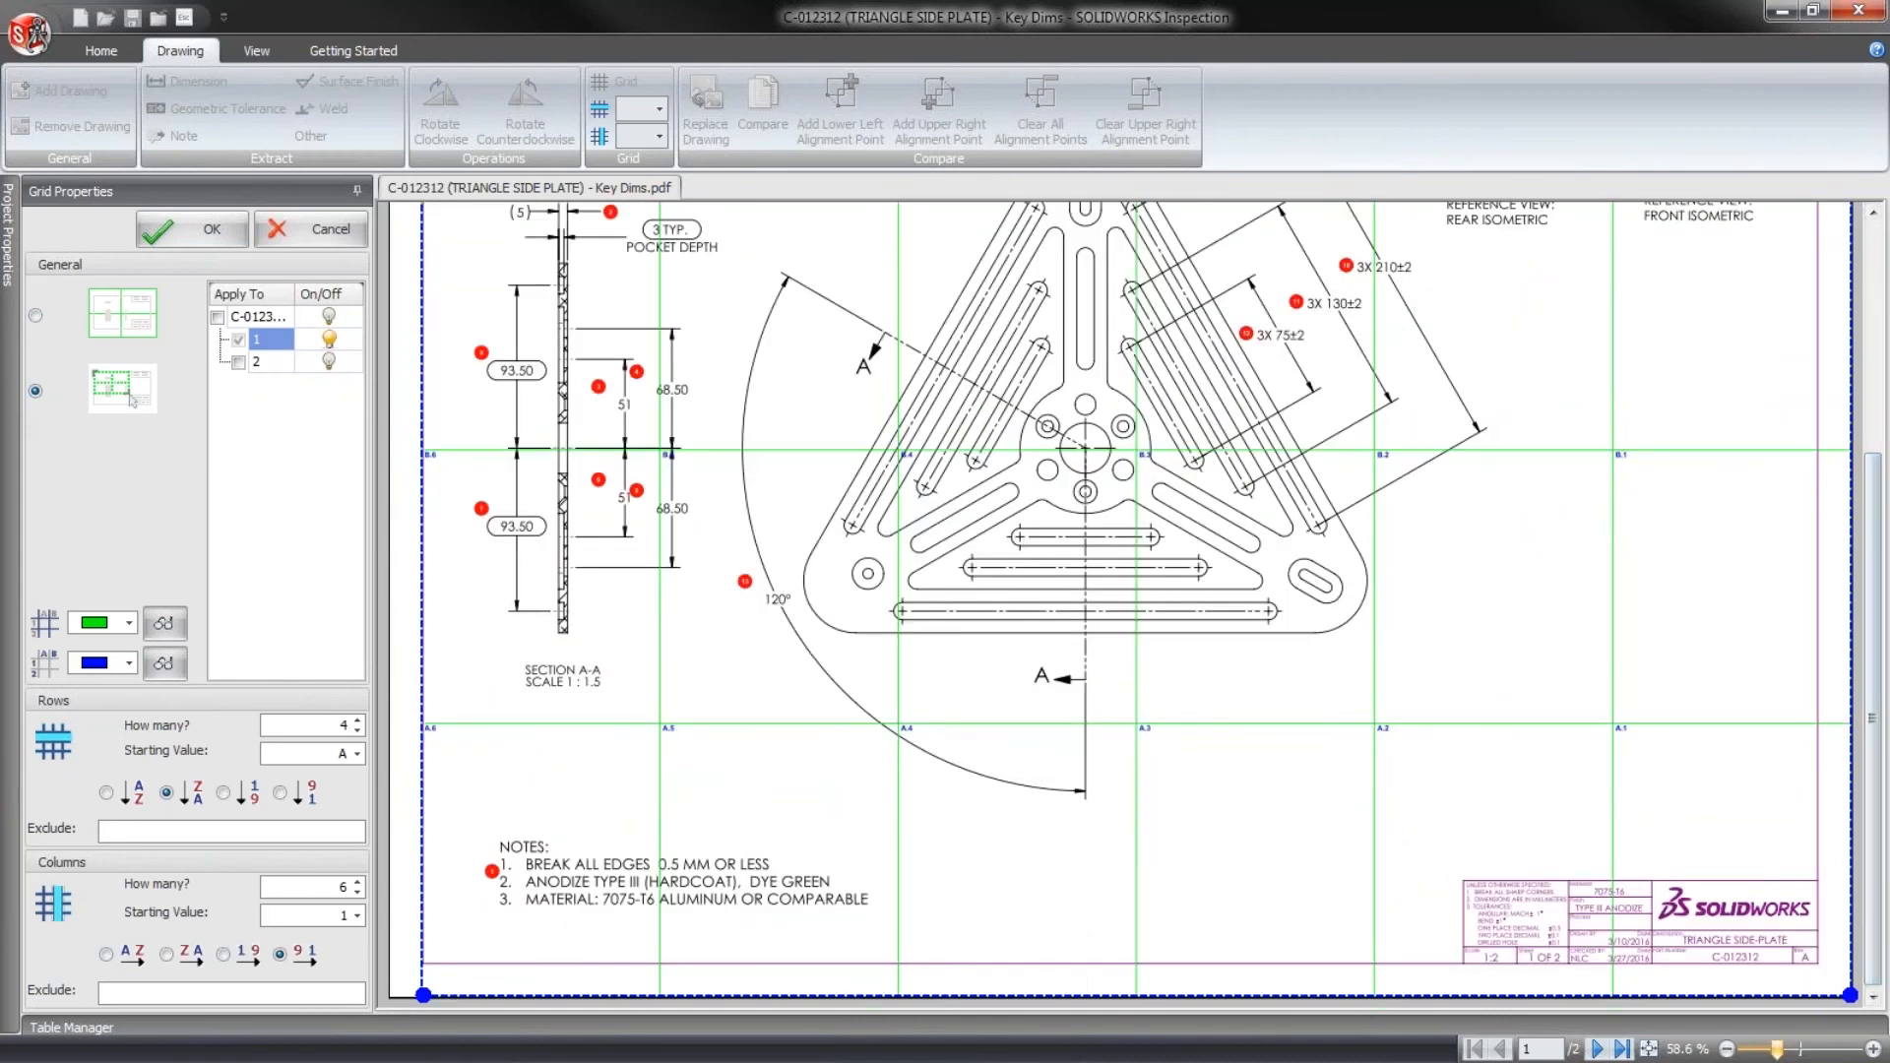
drag(1851, 996, 1819, 962)
drag(1874, 898, 1874, 610)
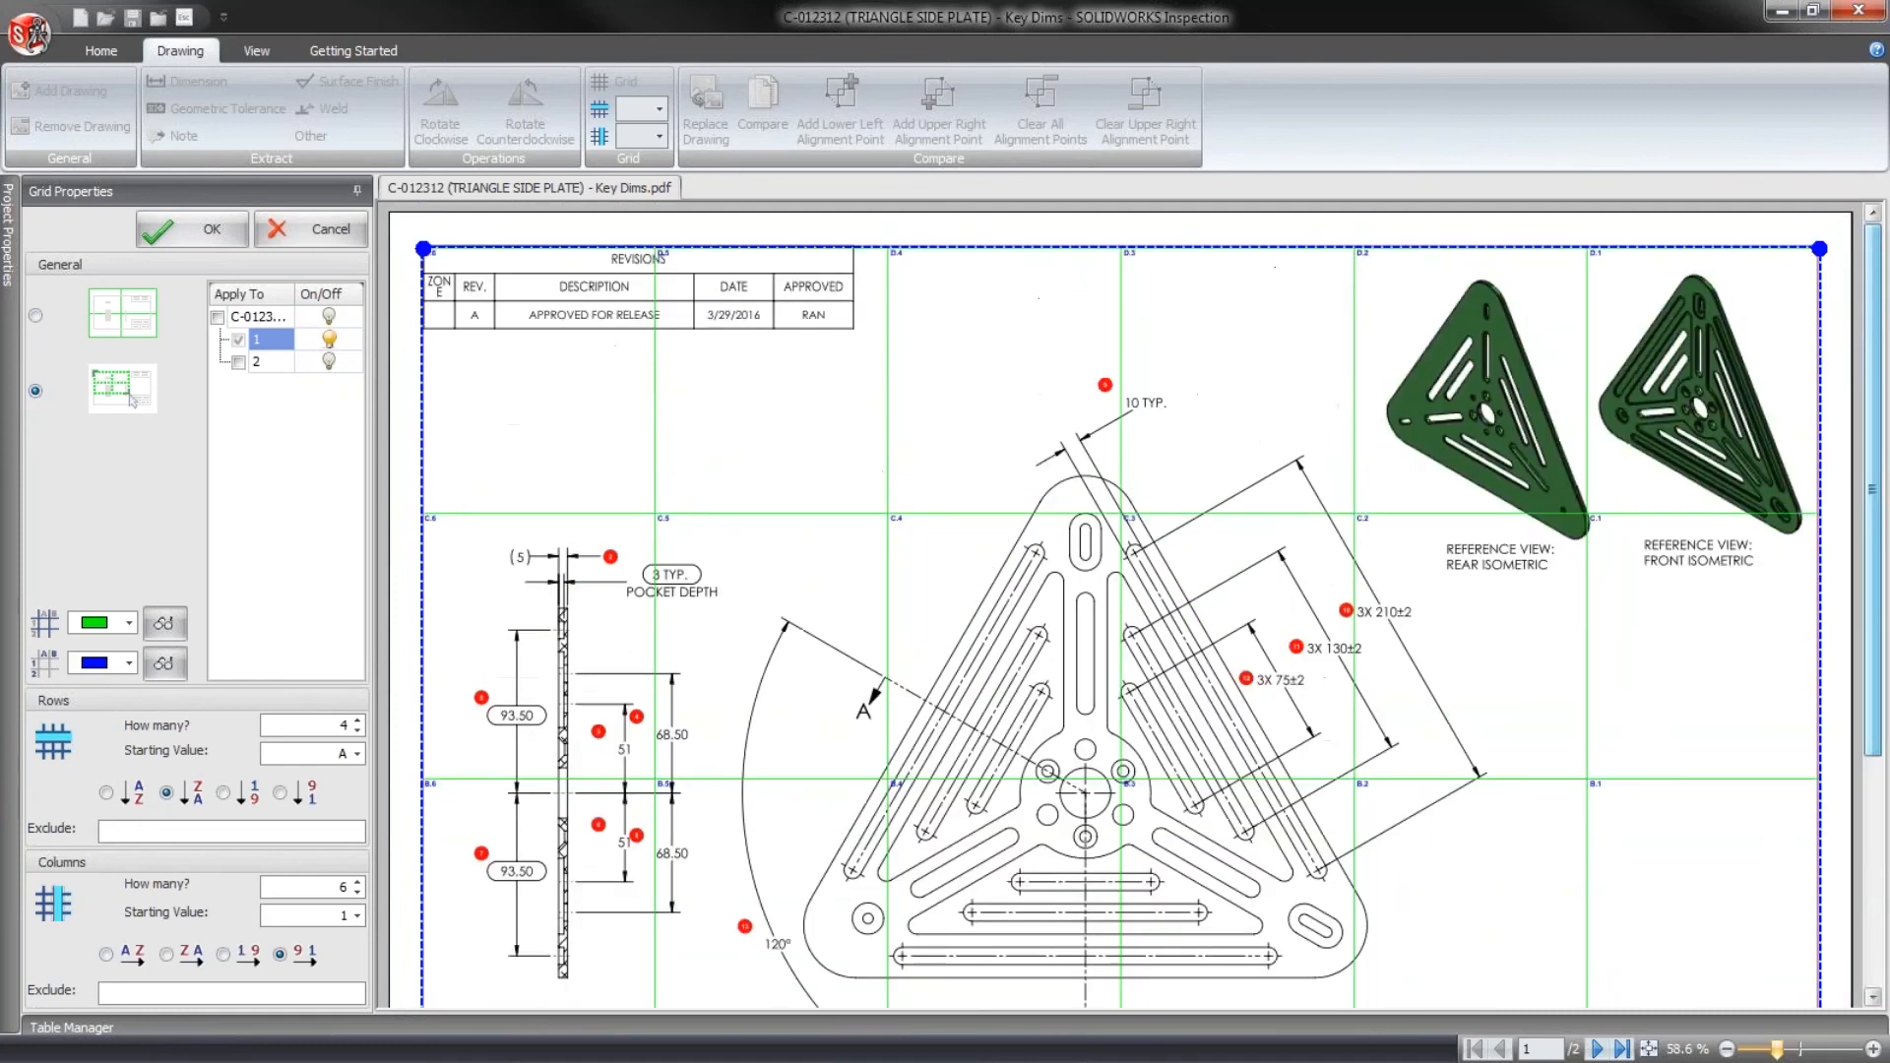
- Try more grid rows, return the row count to 4, and cancel the grid changes
click(357, 721)
click(356, 721)
click(359, 733)
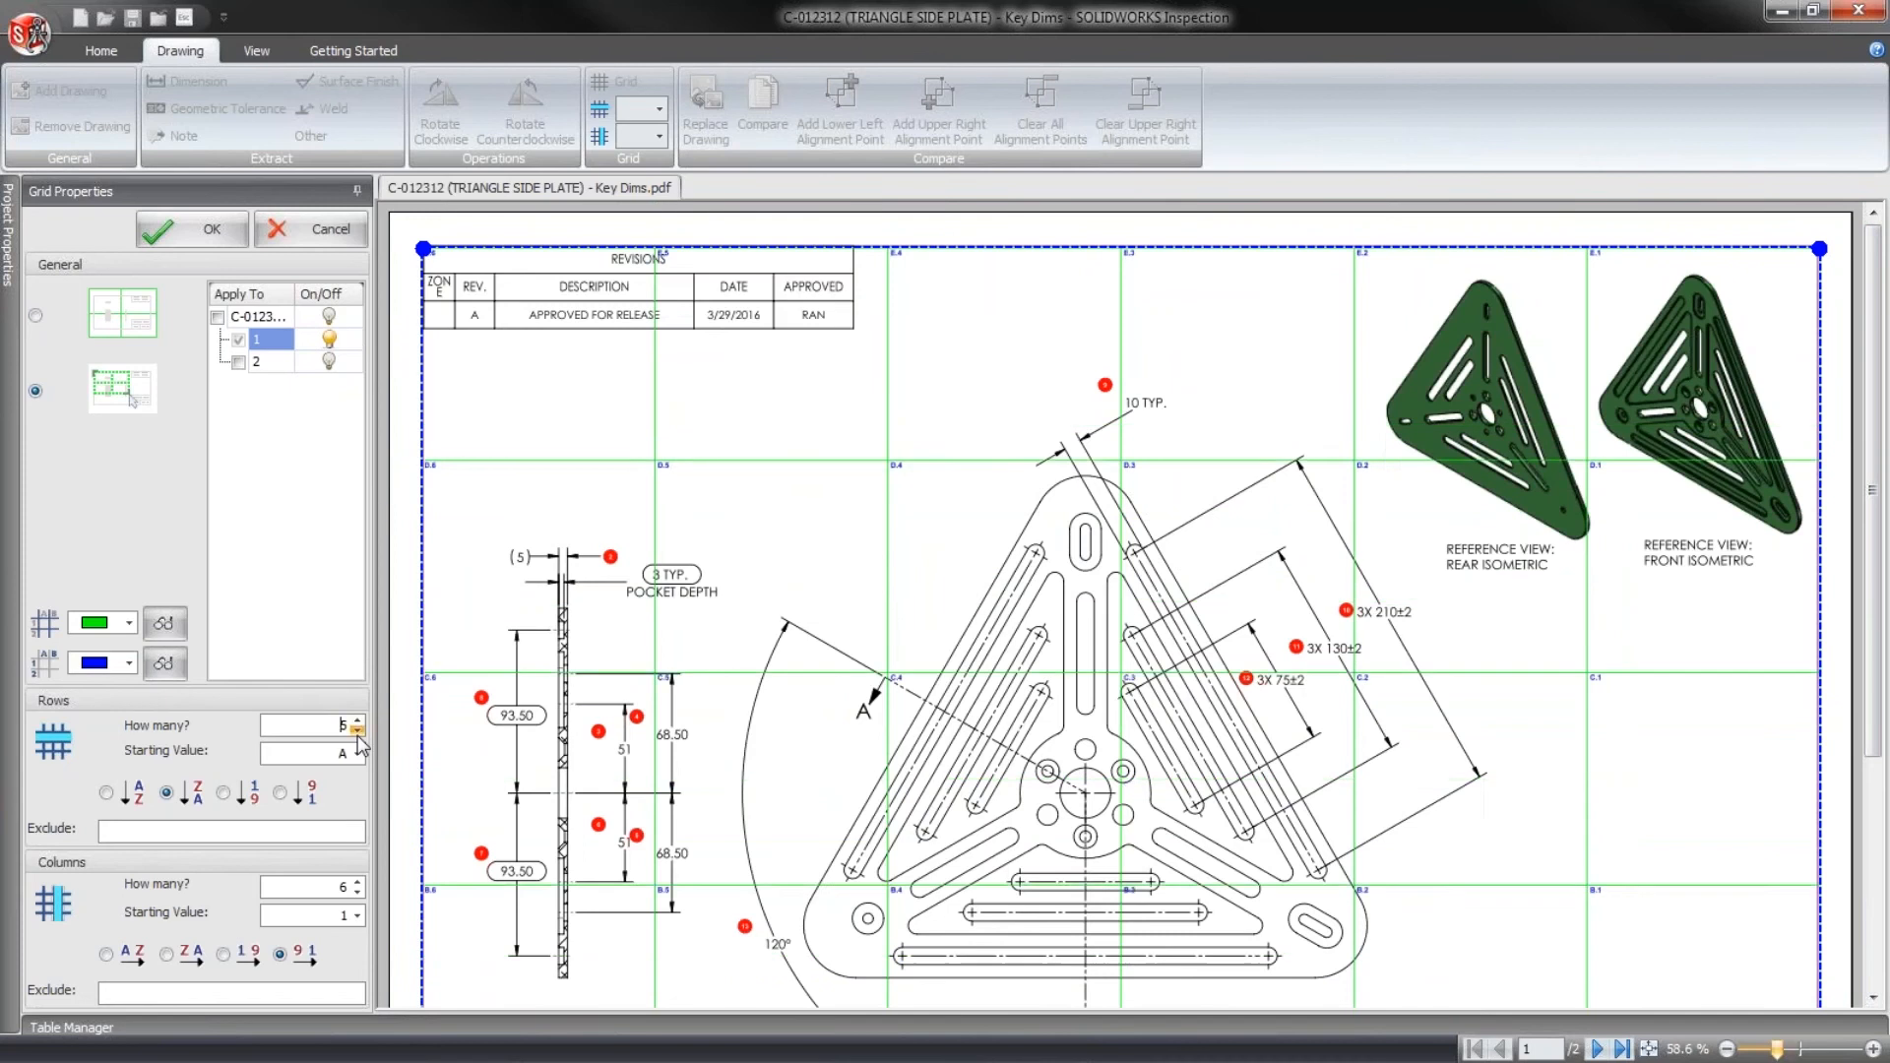
click(358, 734)
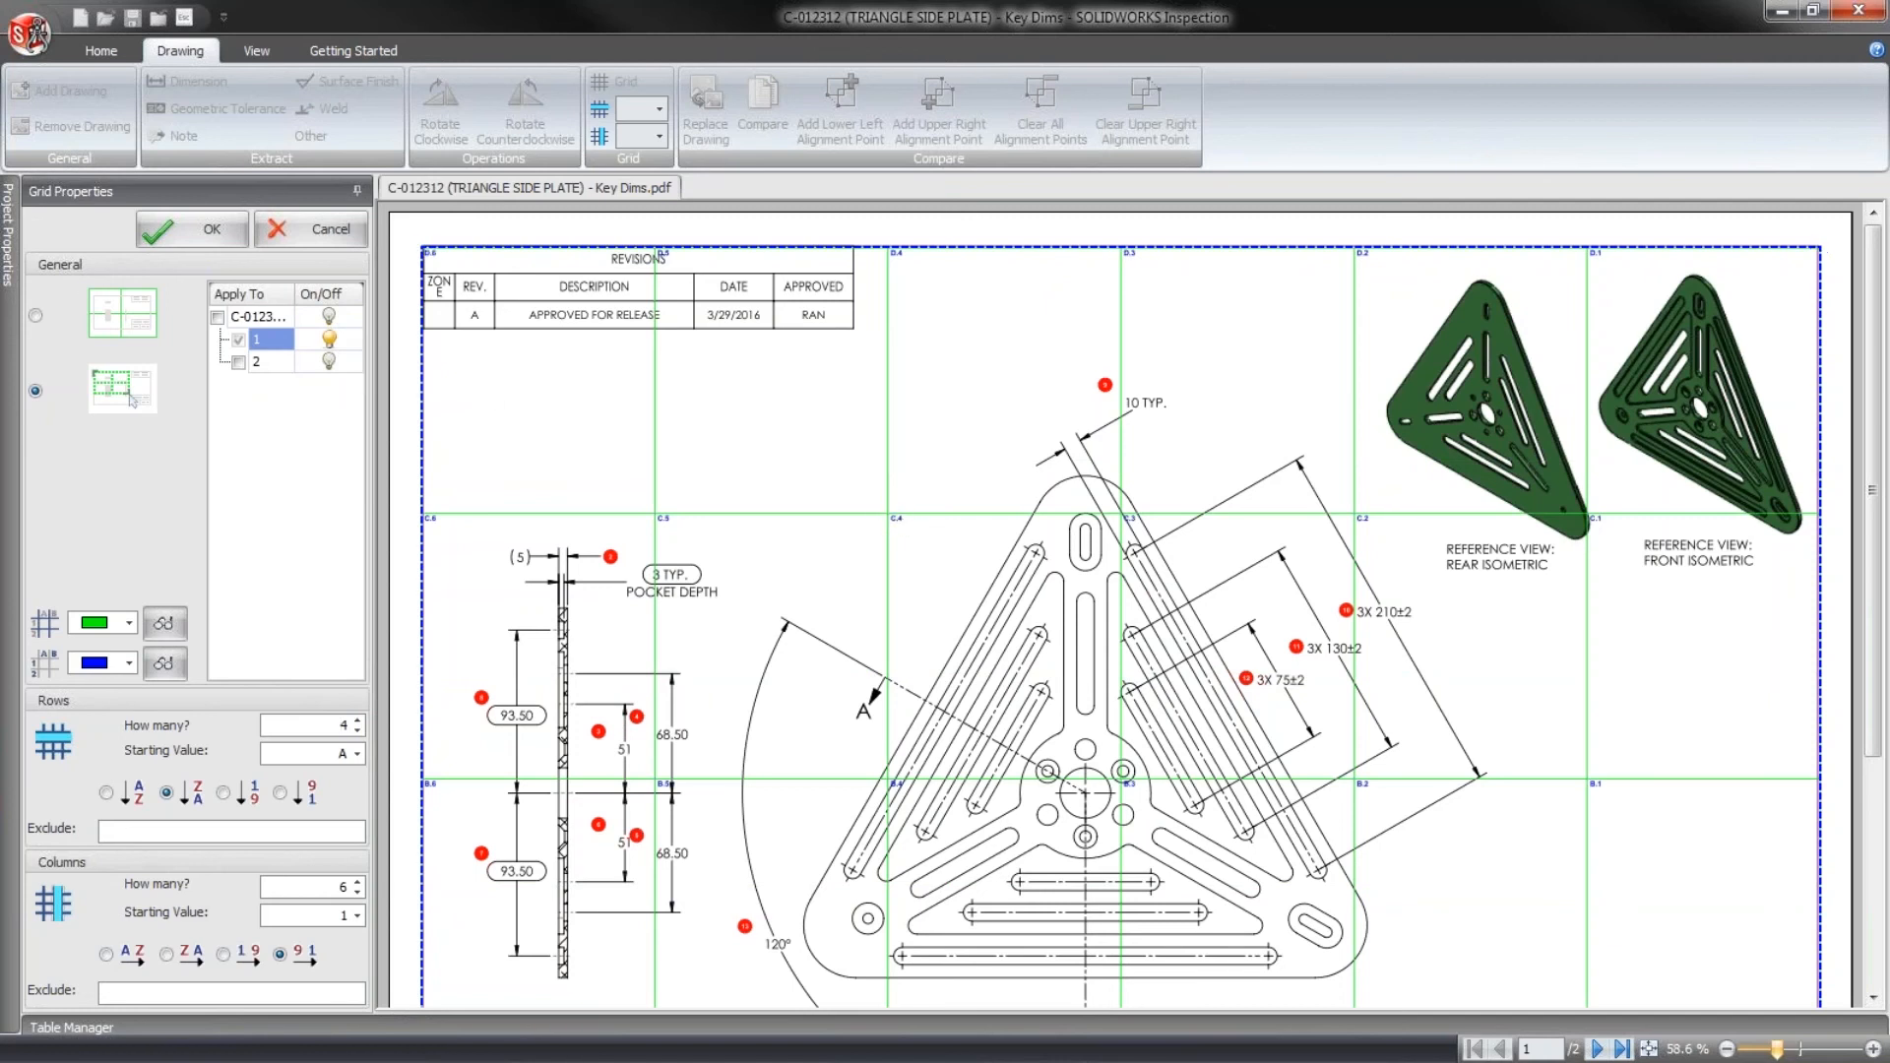
click(30, 34)
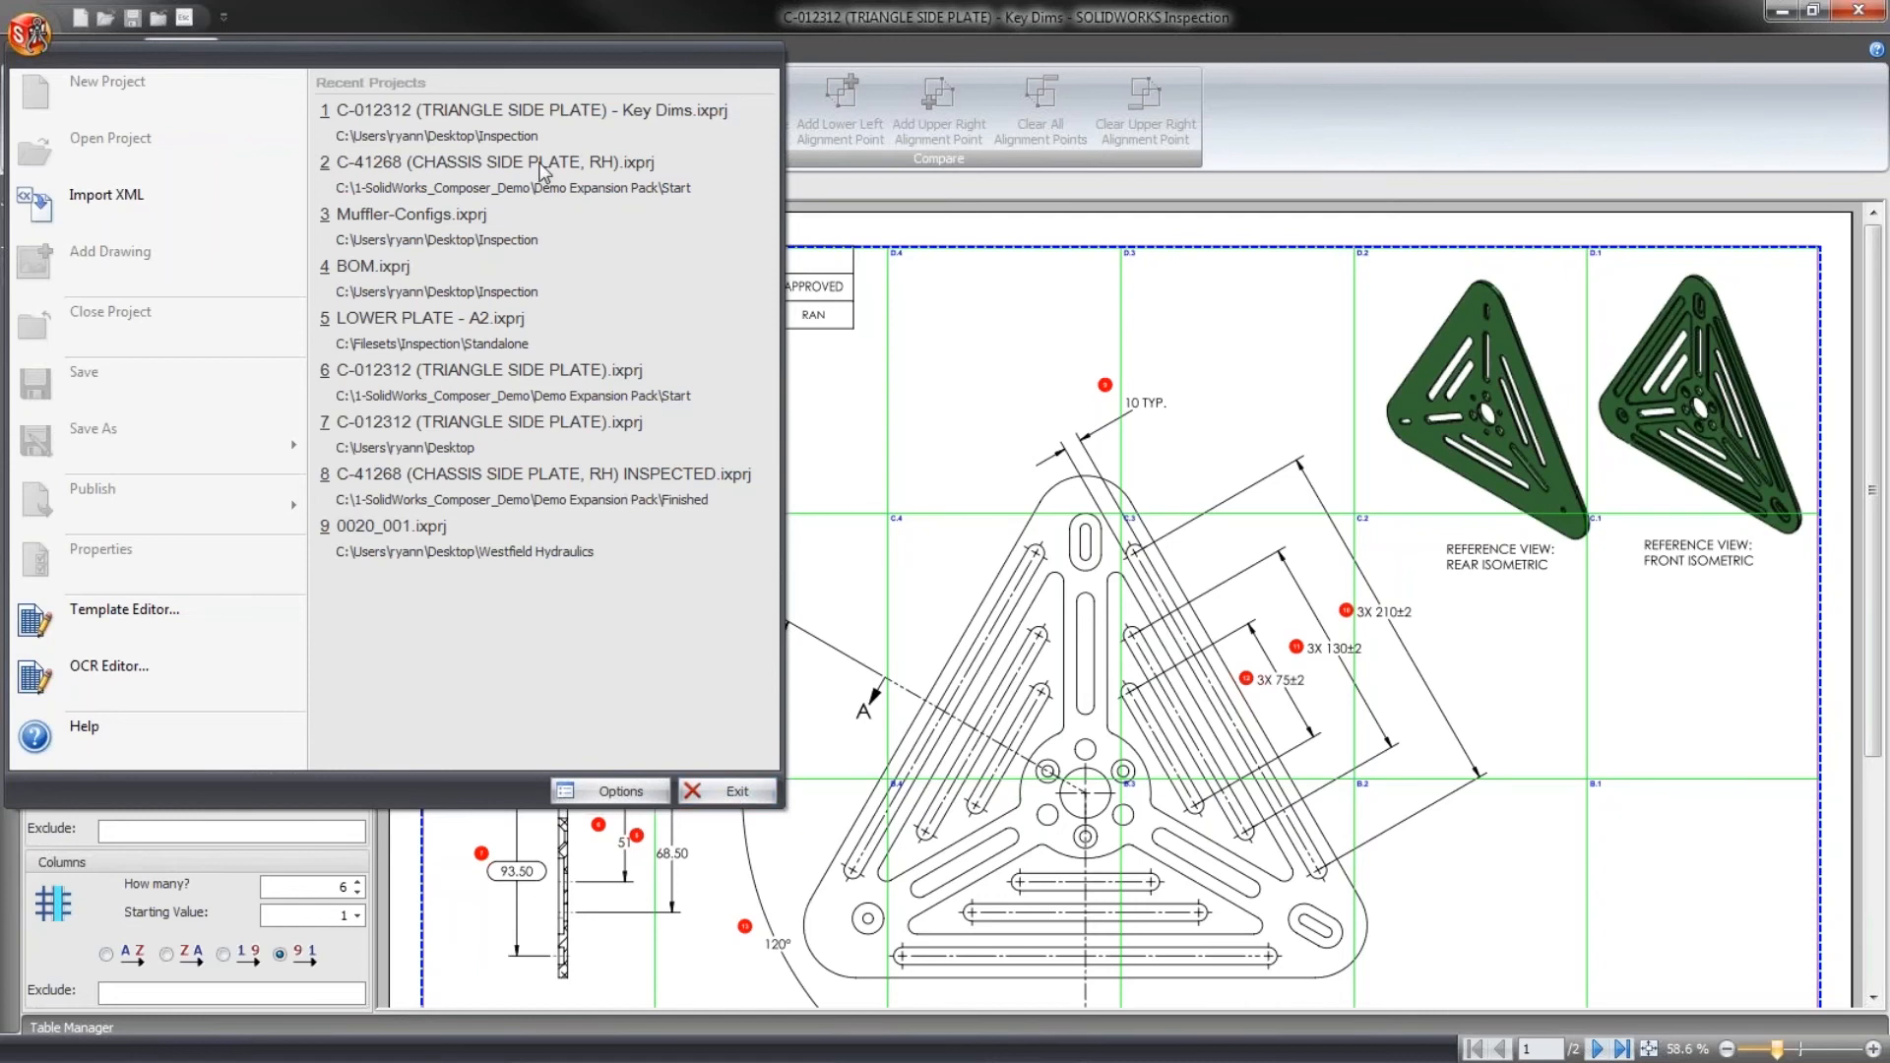
key(Escape)
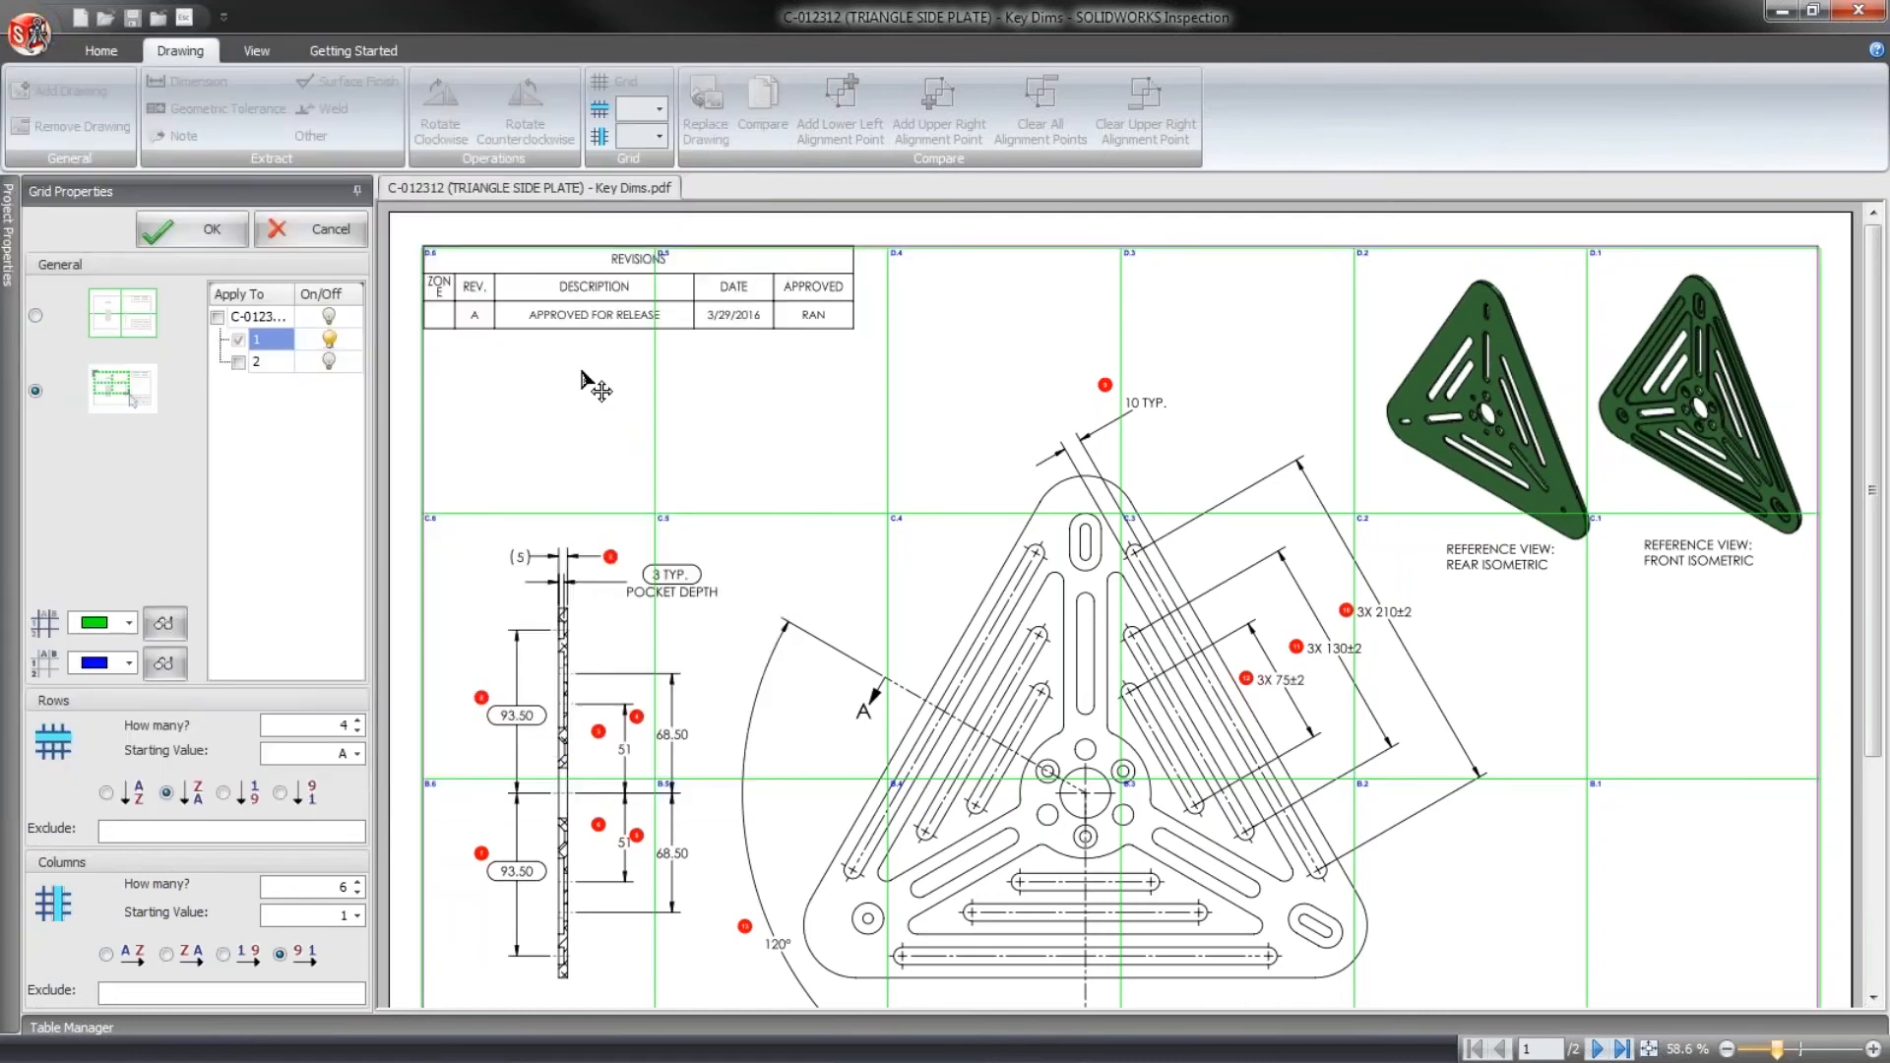
click(320, 229)
- Open the recent project C-41268 (CHASSIS SIDE PLATE, RH).ixprj without saving the current project
click(30, 34)
click(370, 192)
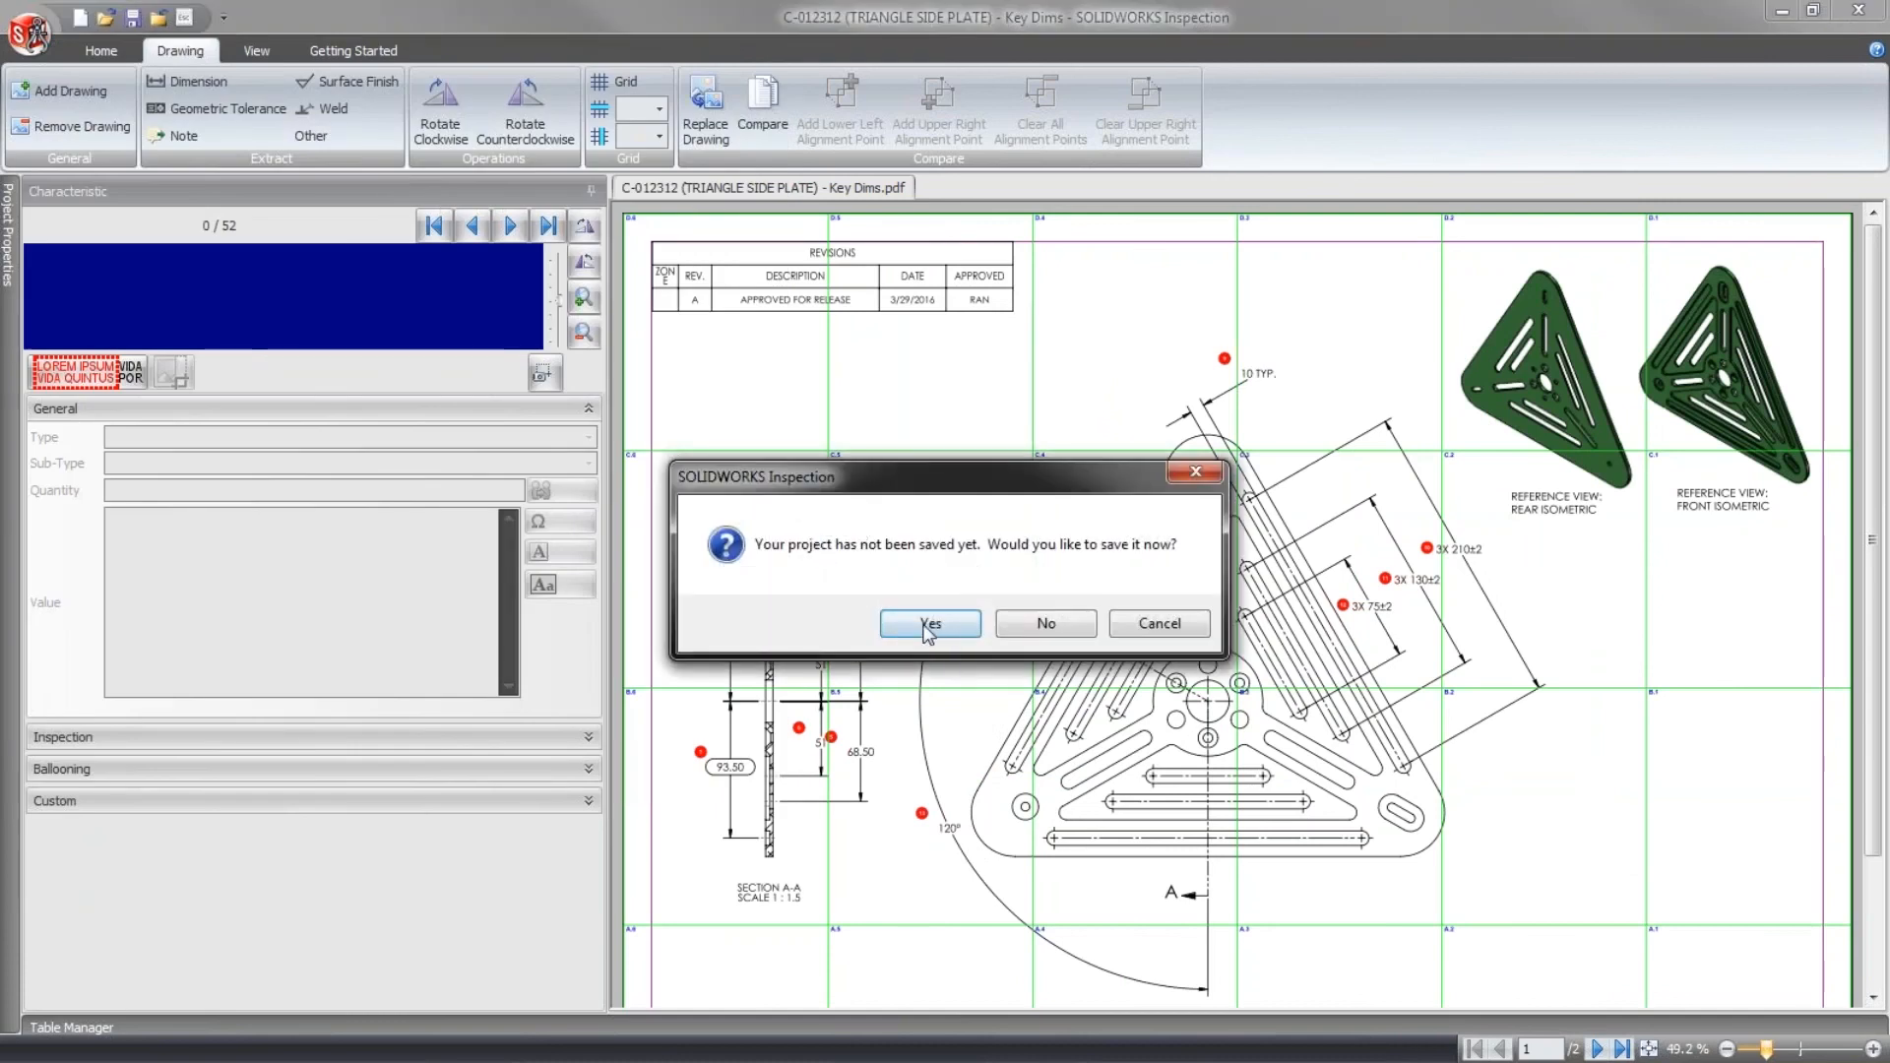
click(1024, 623)
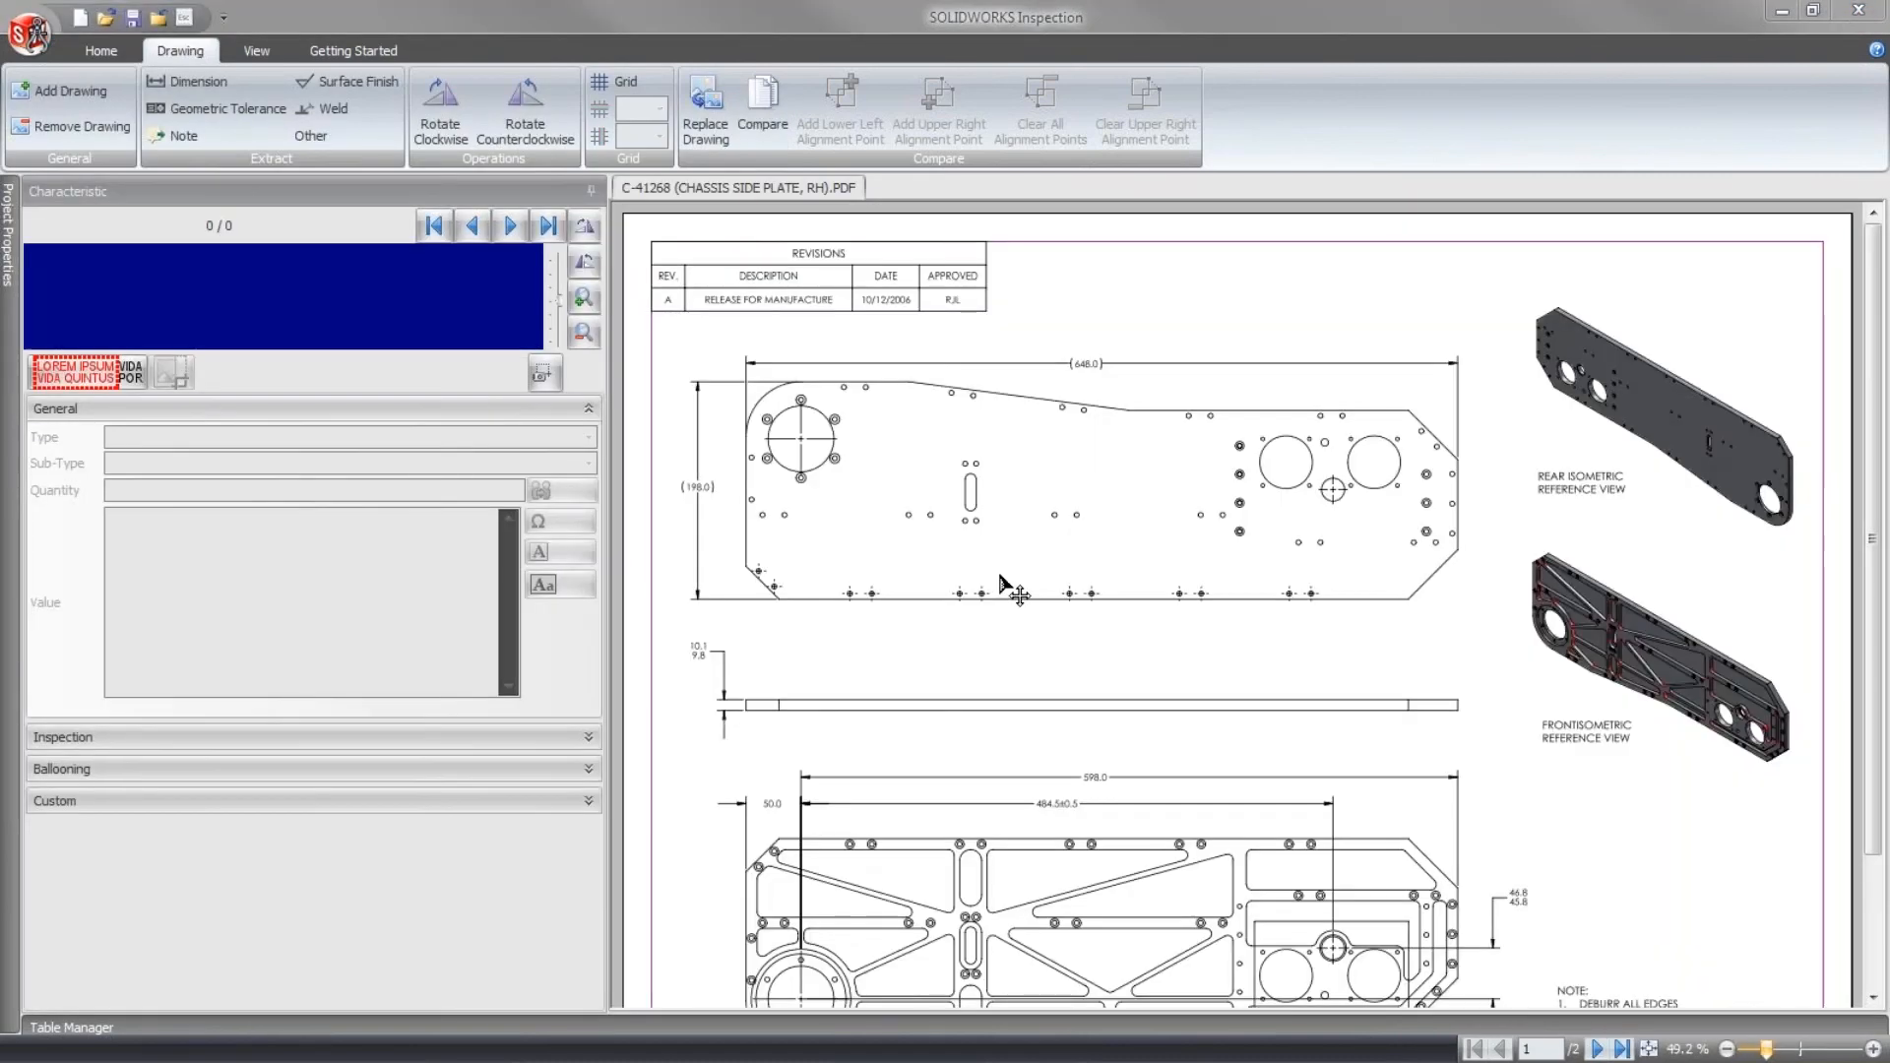
- On sheet 2, extract the Ø 4.5 through-hole diameter from the Detail B hole callout as a dimension characteristic
scroll(1029, 689, down, 6)
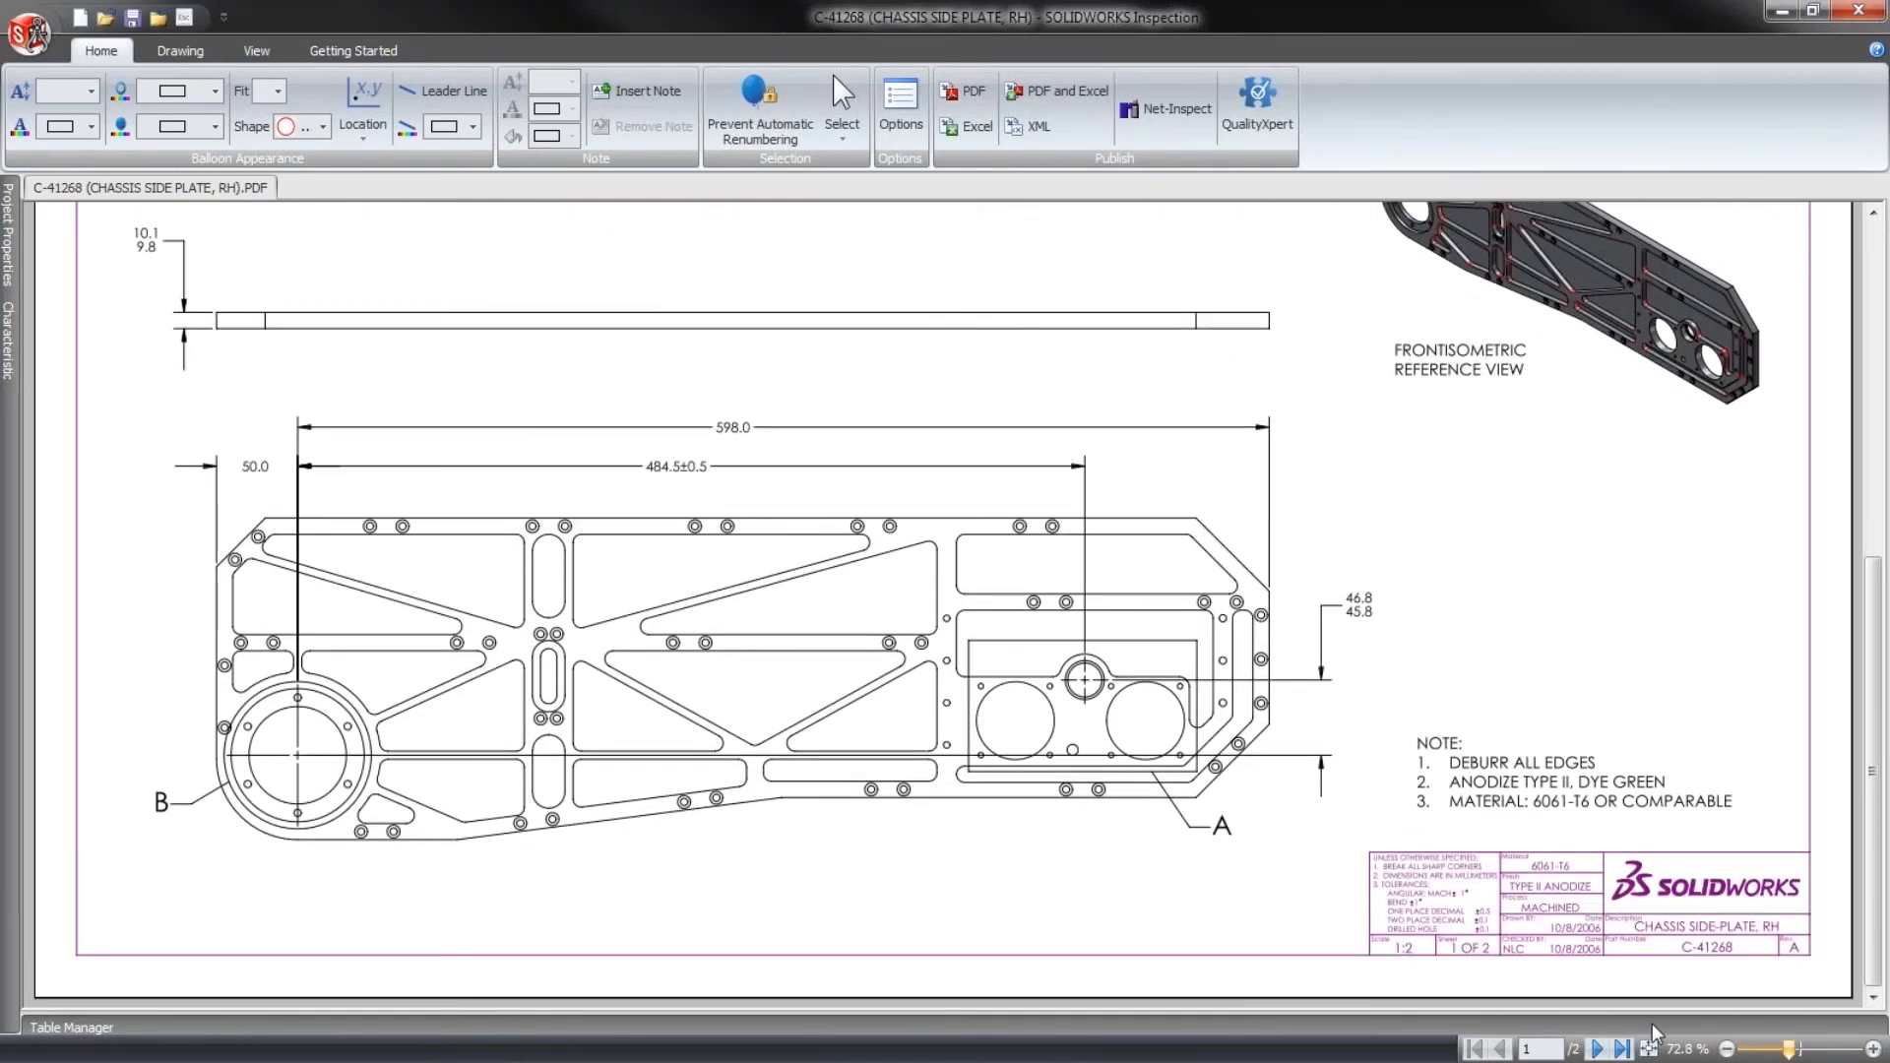
click(1594, 1048)
scroll(658, 687, down, 1)
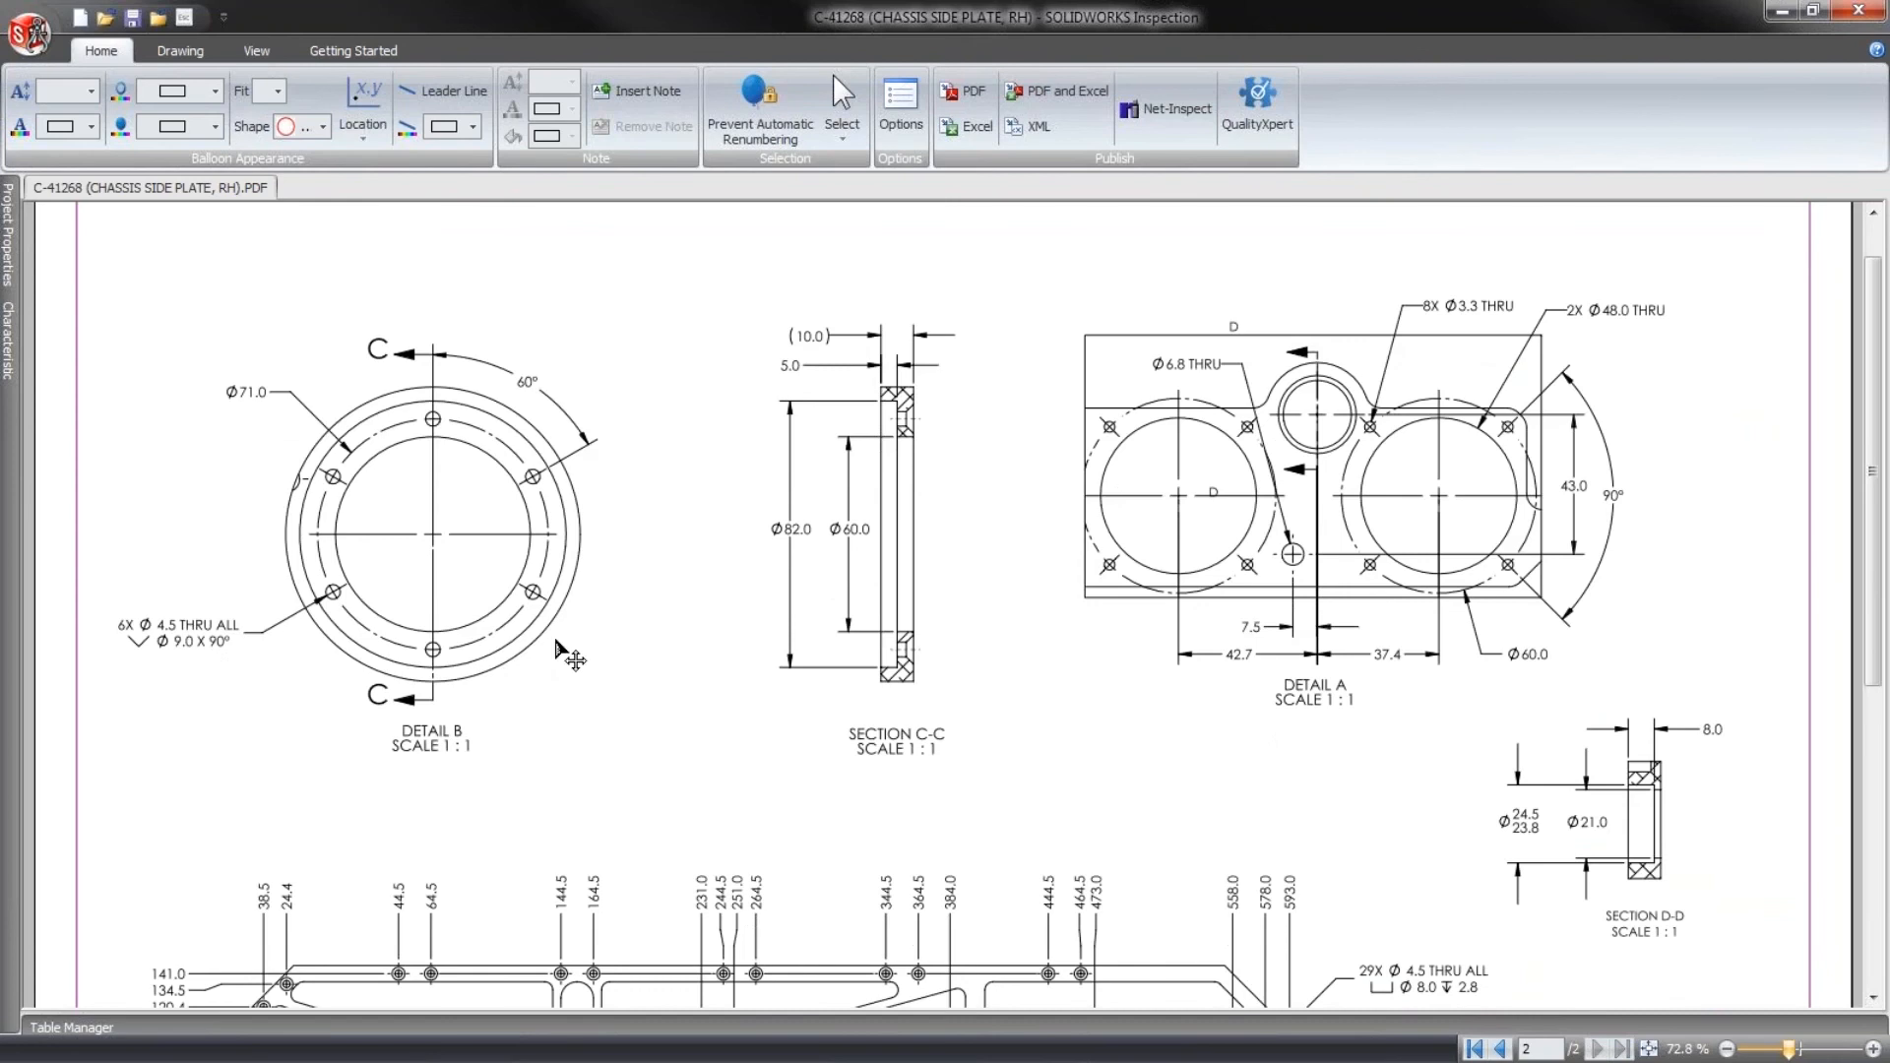
click(1875, 1051)
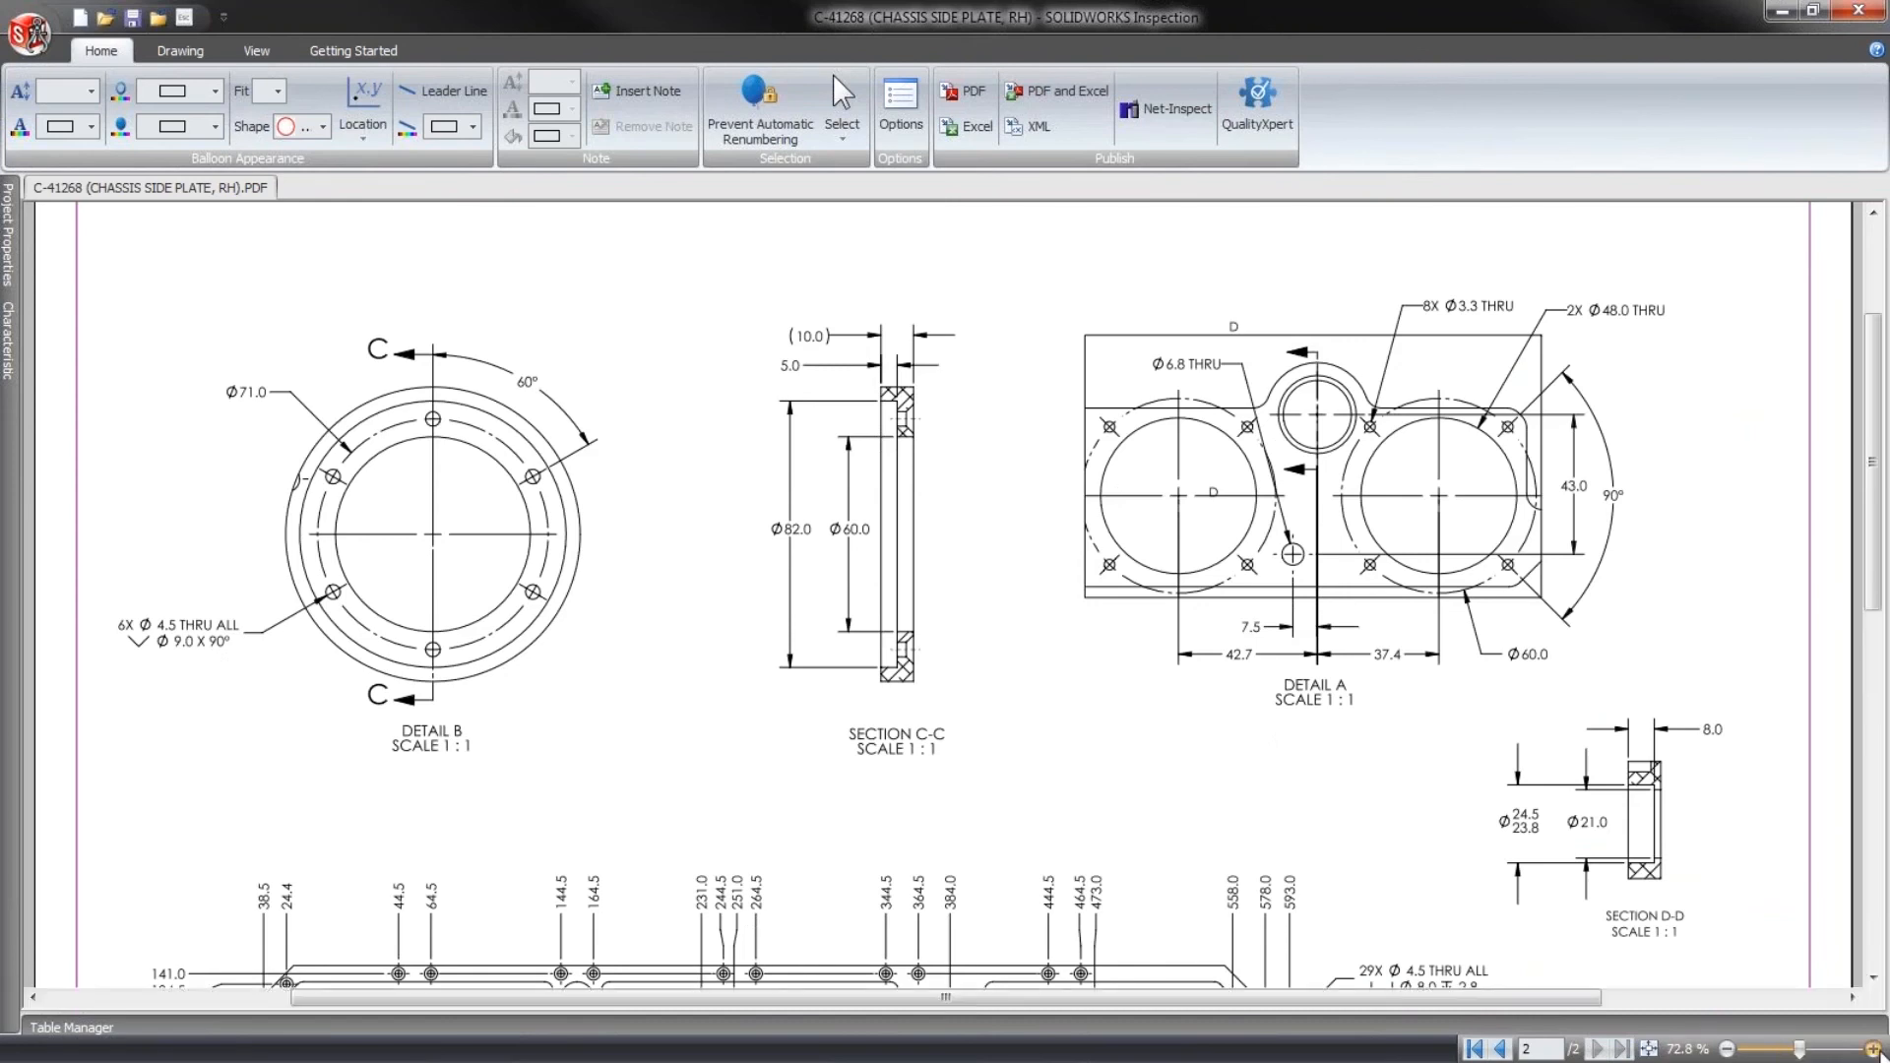
drag(720, 745, 1066, 744)
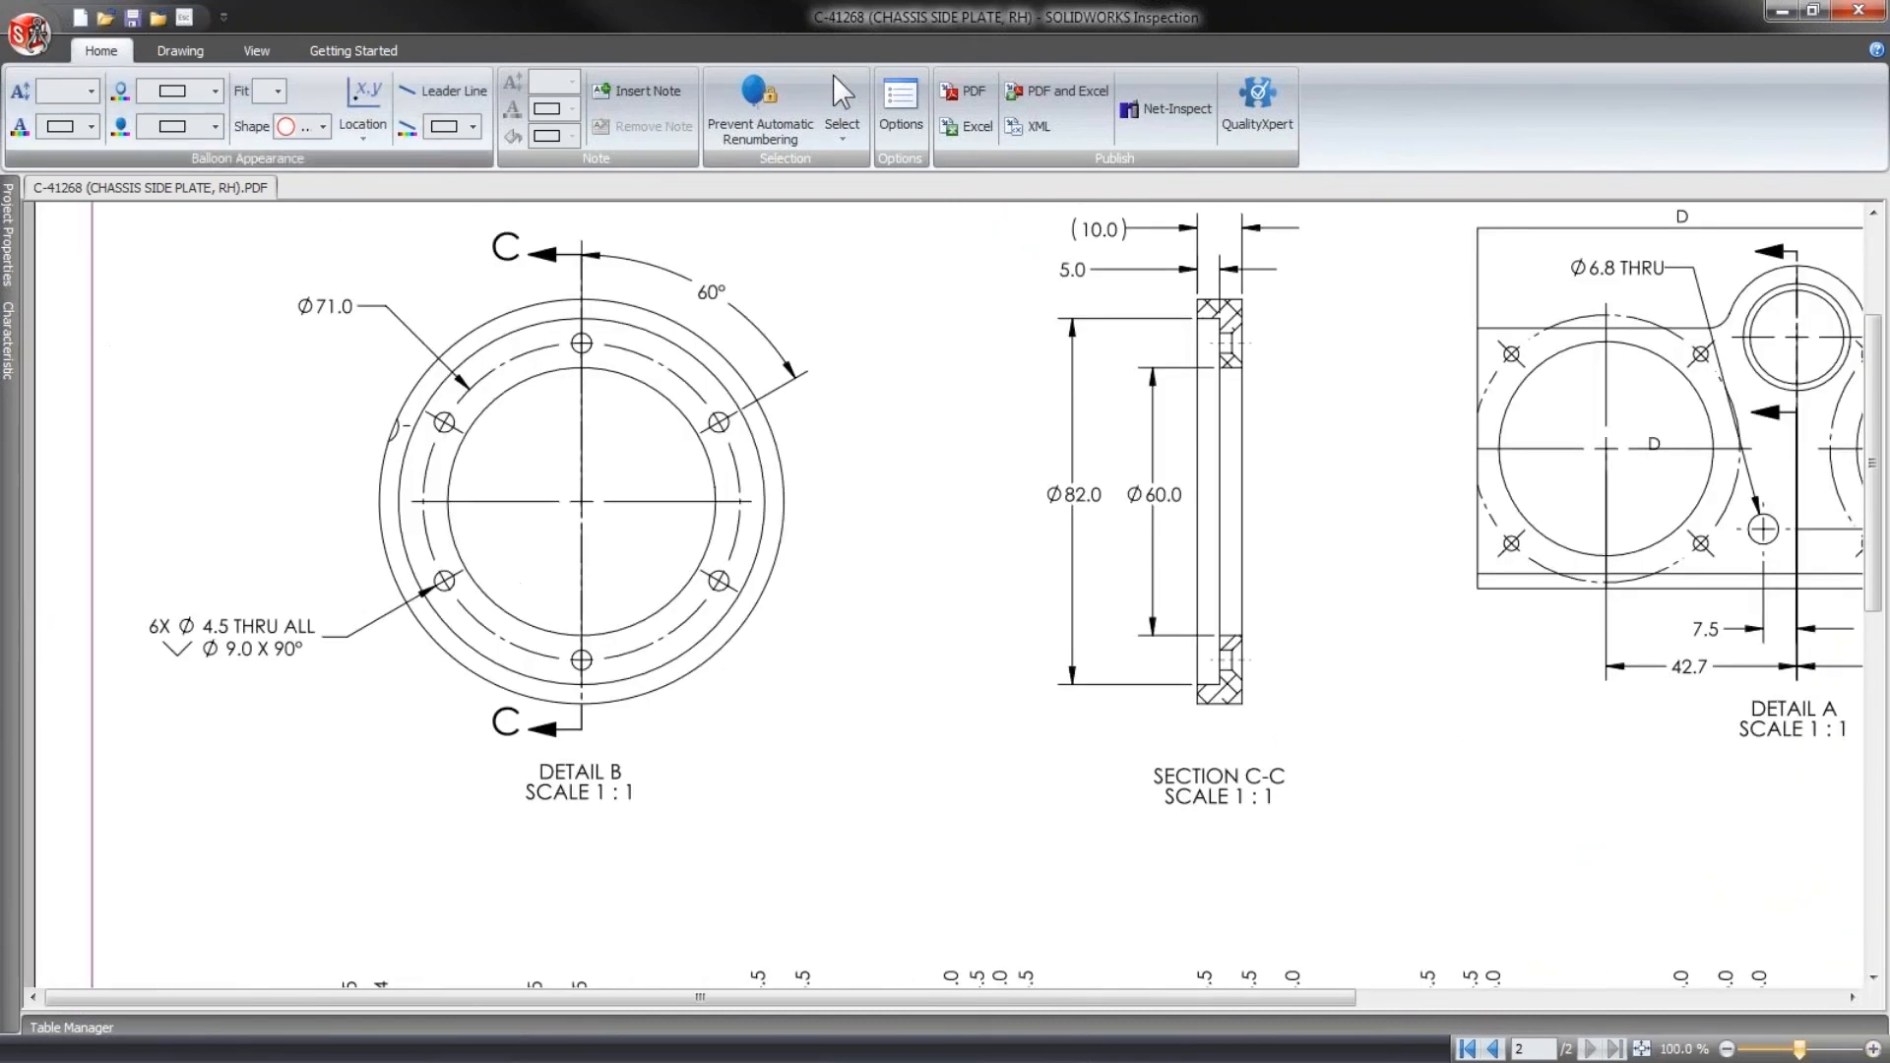
scroll(207, 531, down, 1)
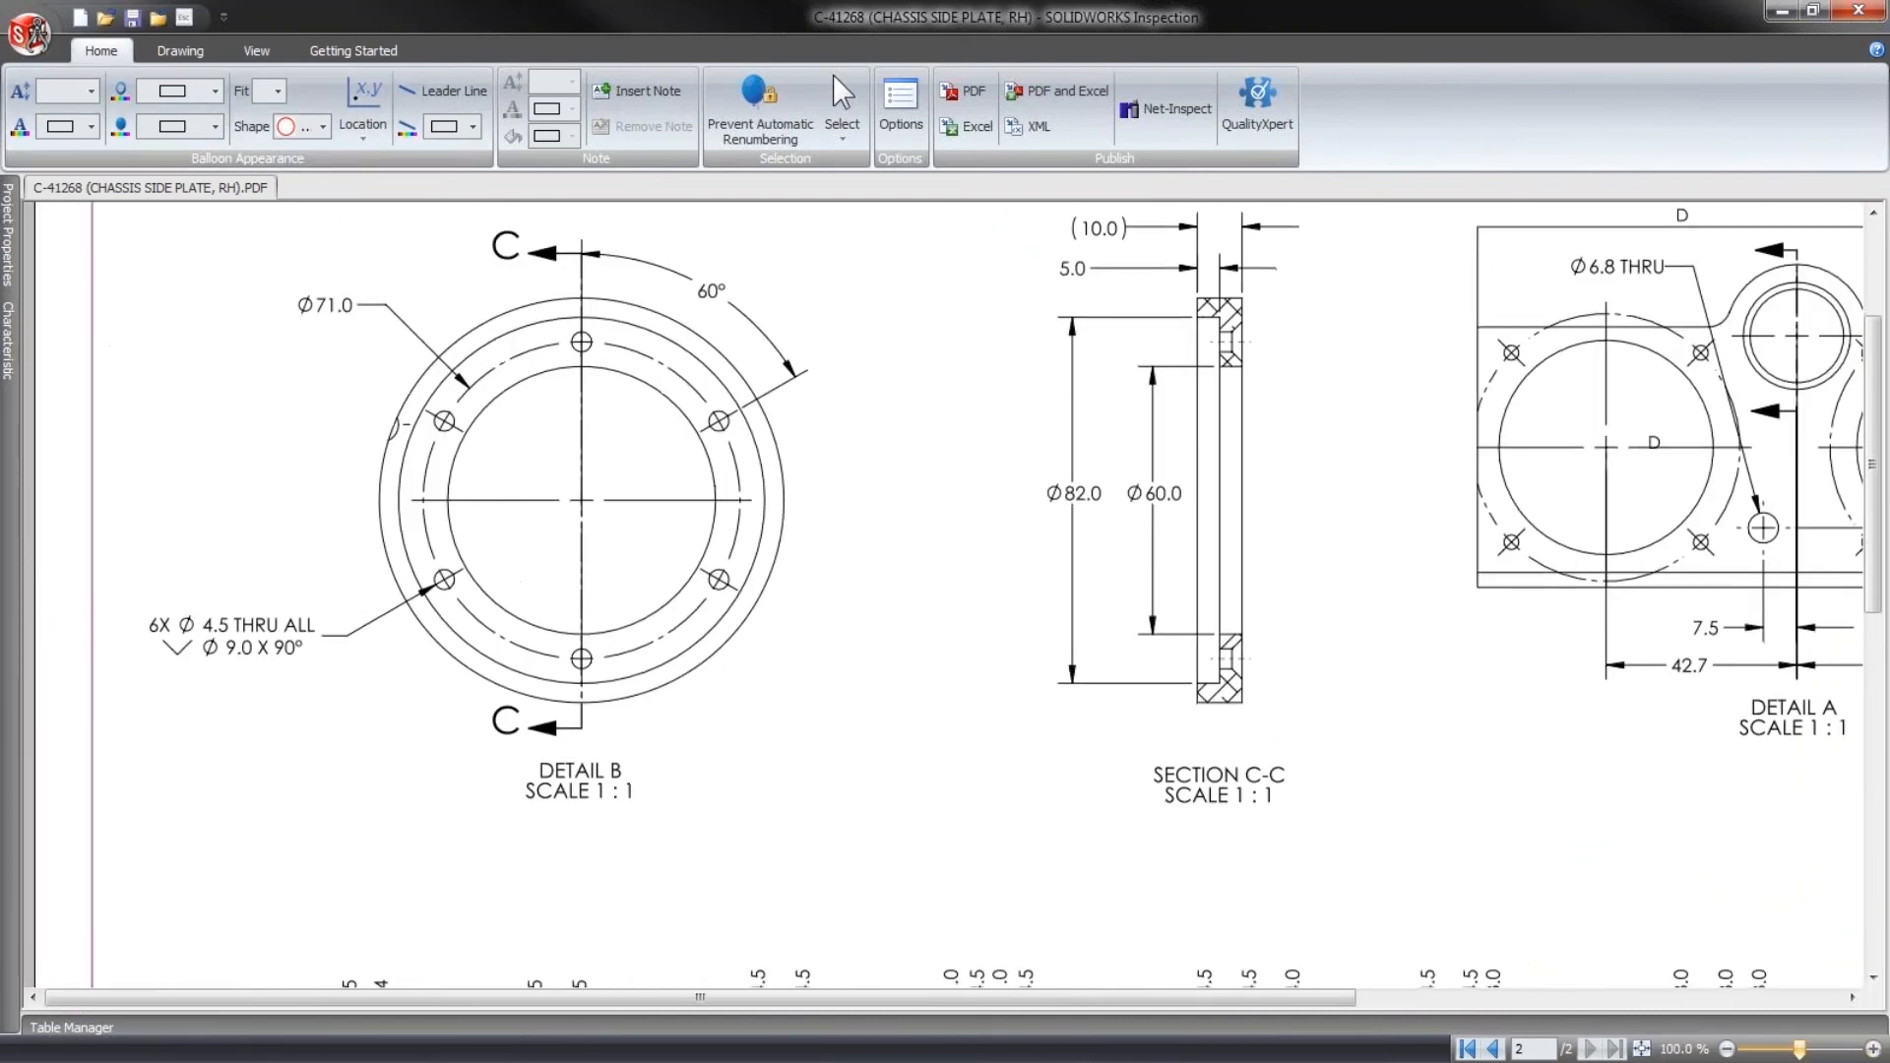
click(177, 50)
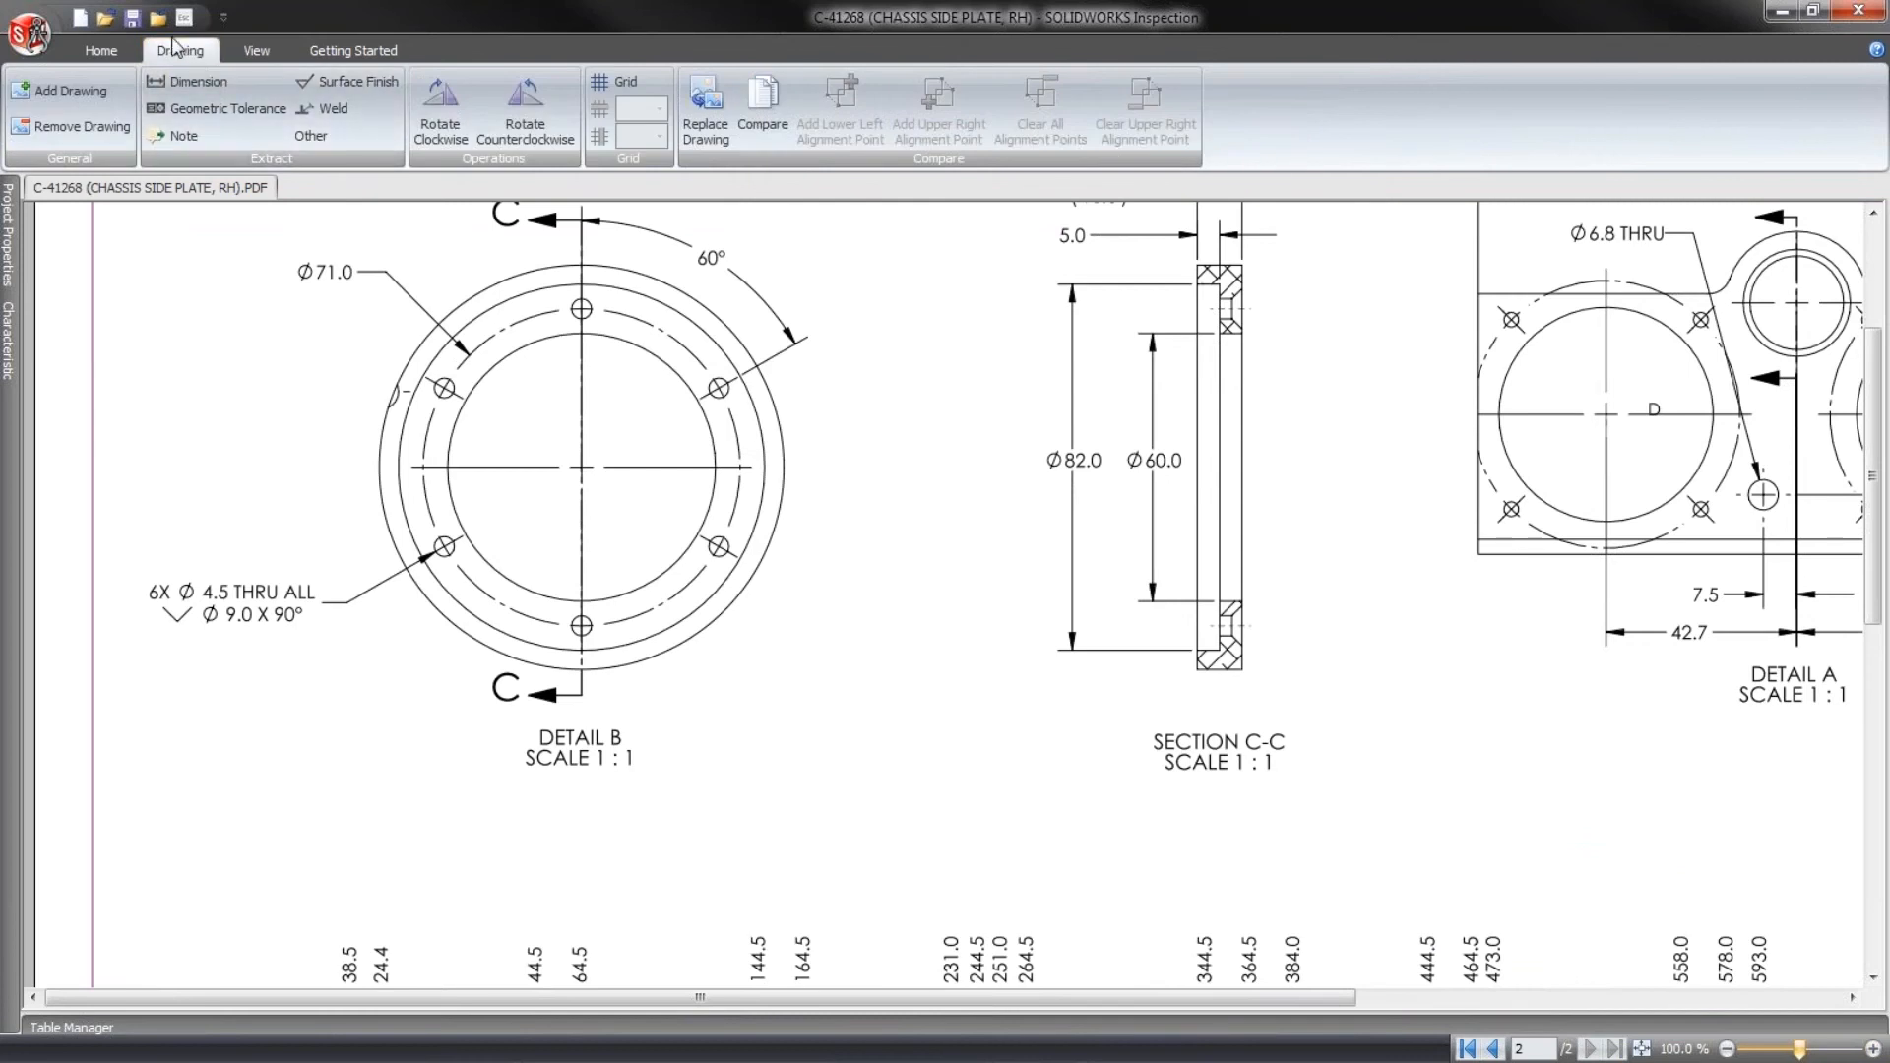
click(200, 82)
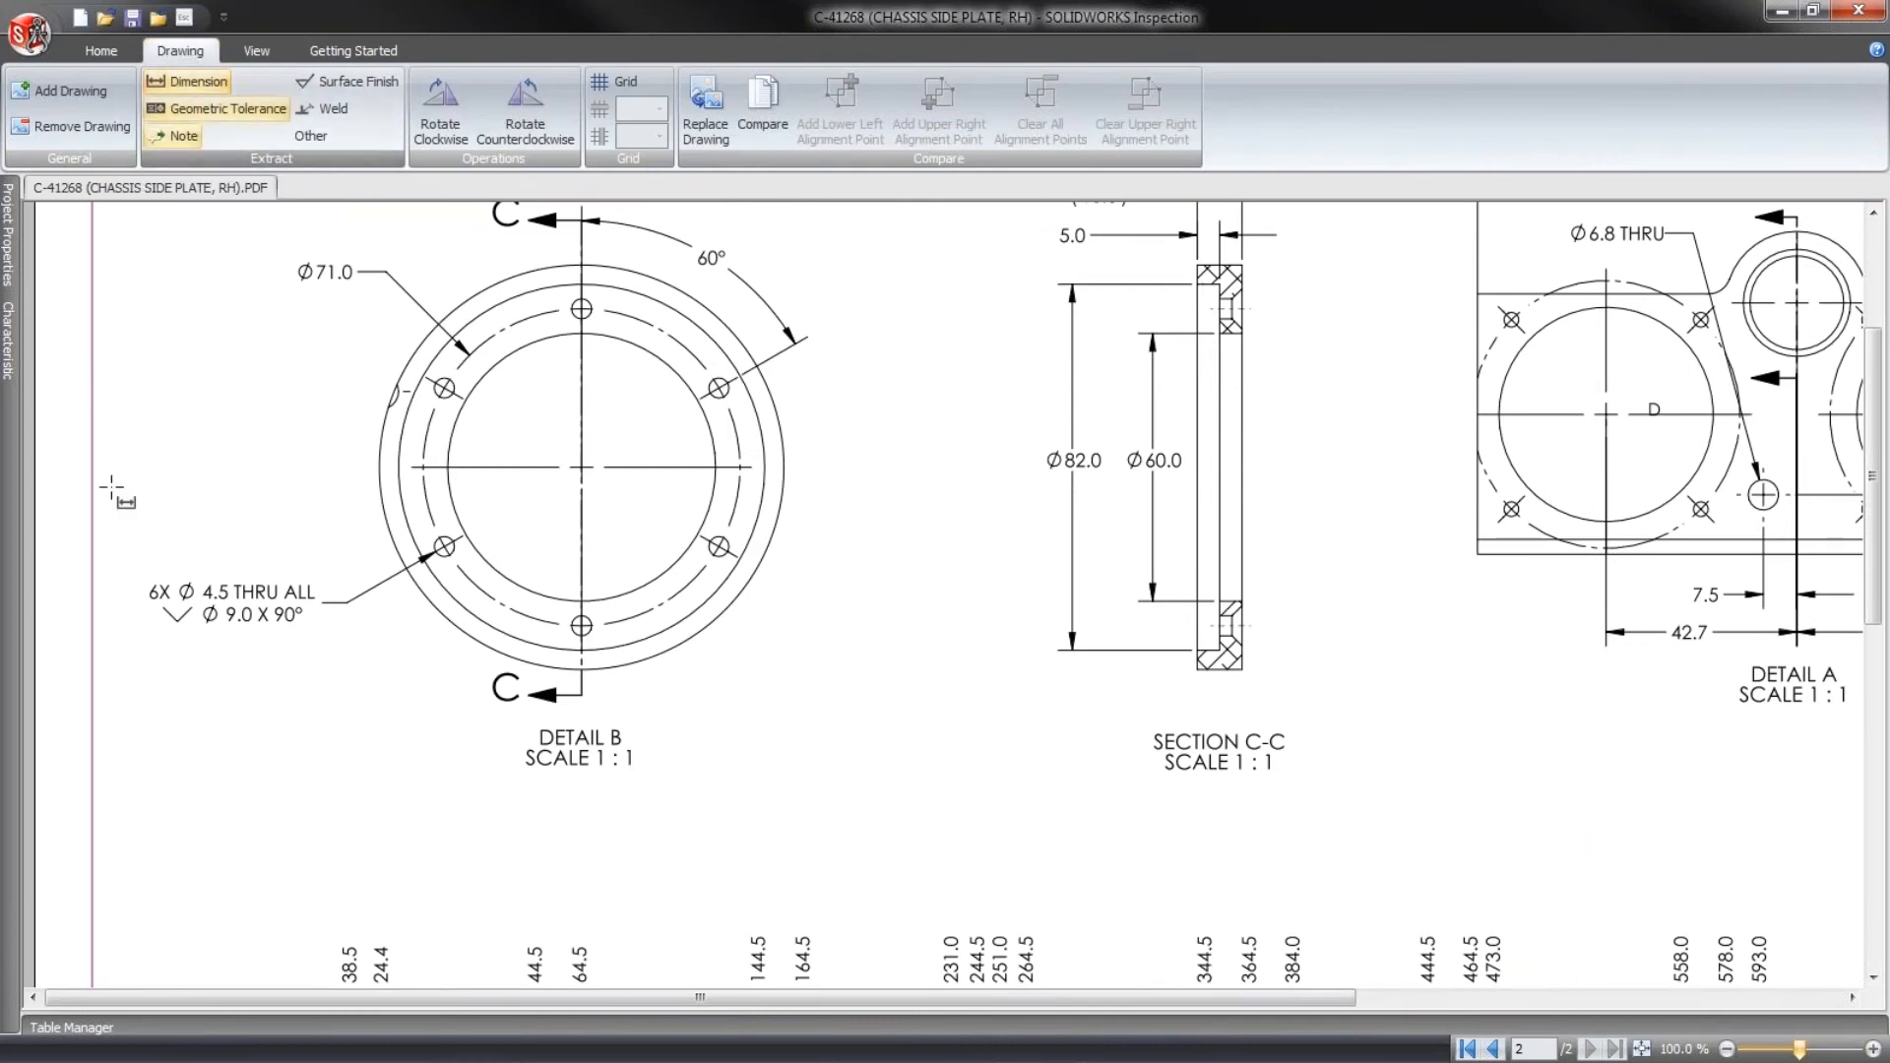
drag(178, 579, 234, 605)
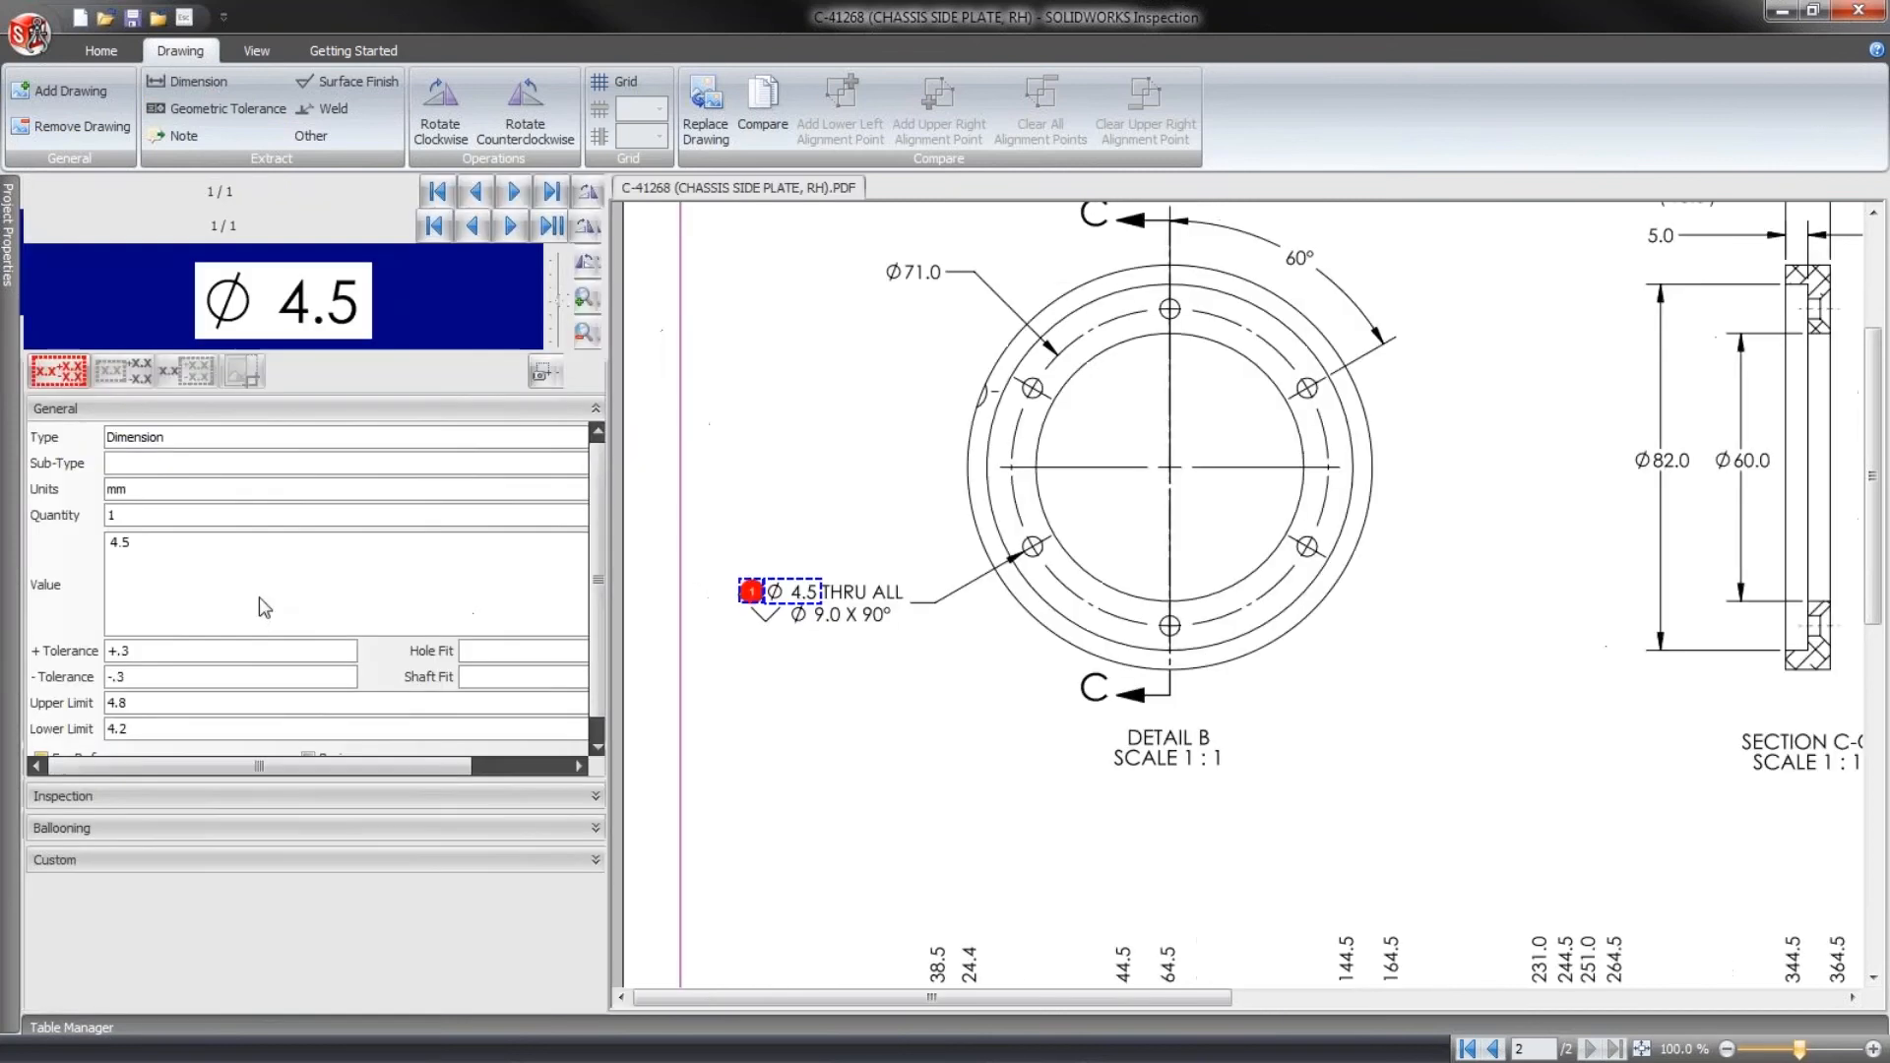
- Extract the Ø 9.0 countersink diameter and the 90° angle from the same Detail B callout as separate dimension characteristics
click(1872, 1049)
drag(1130, 997, 826, 997)
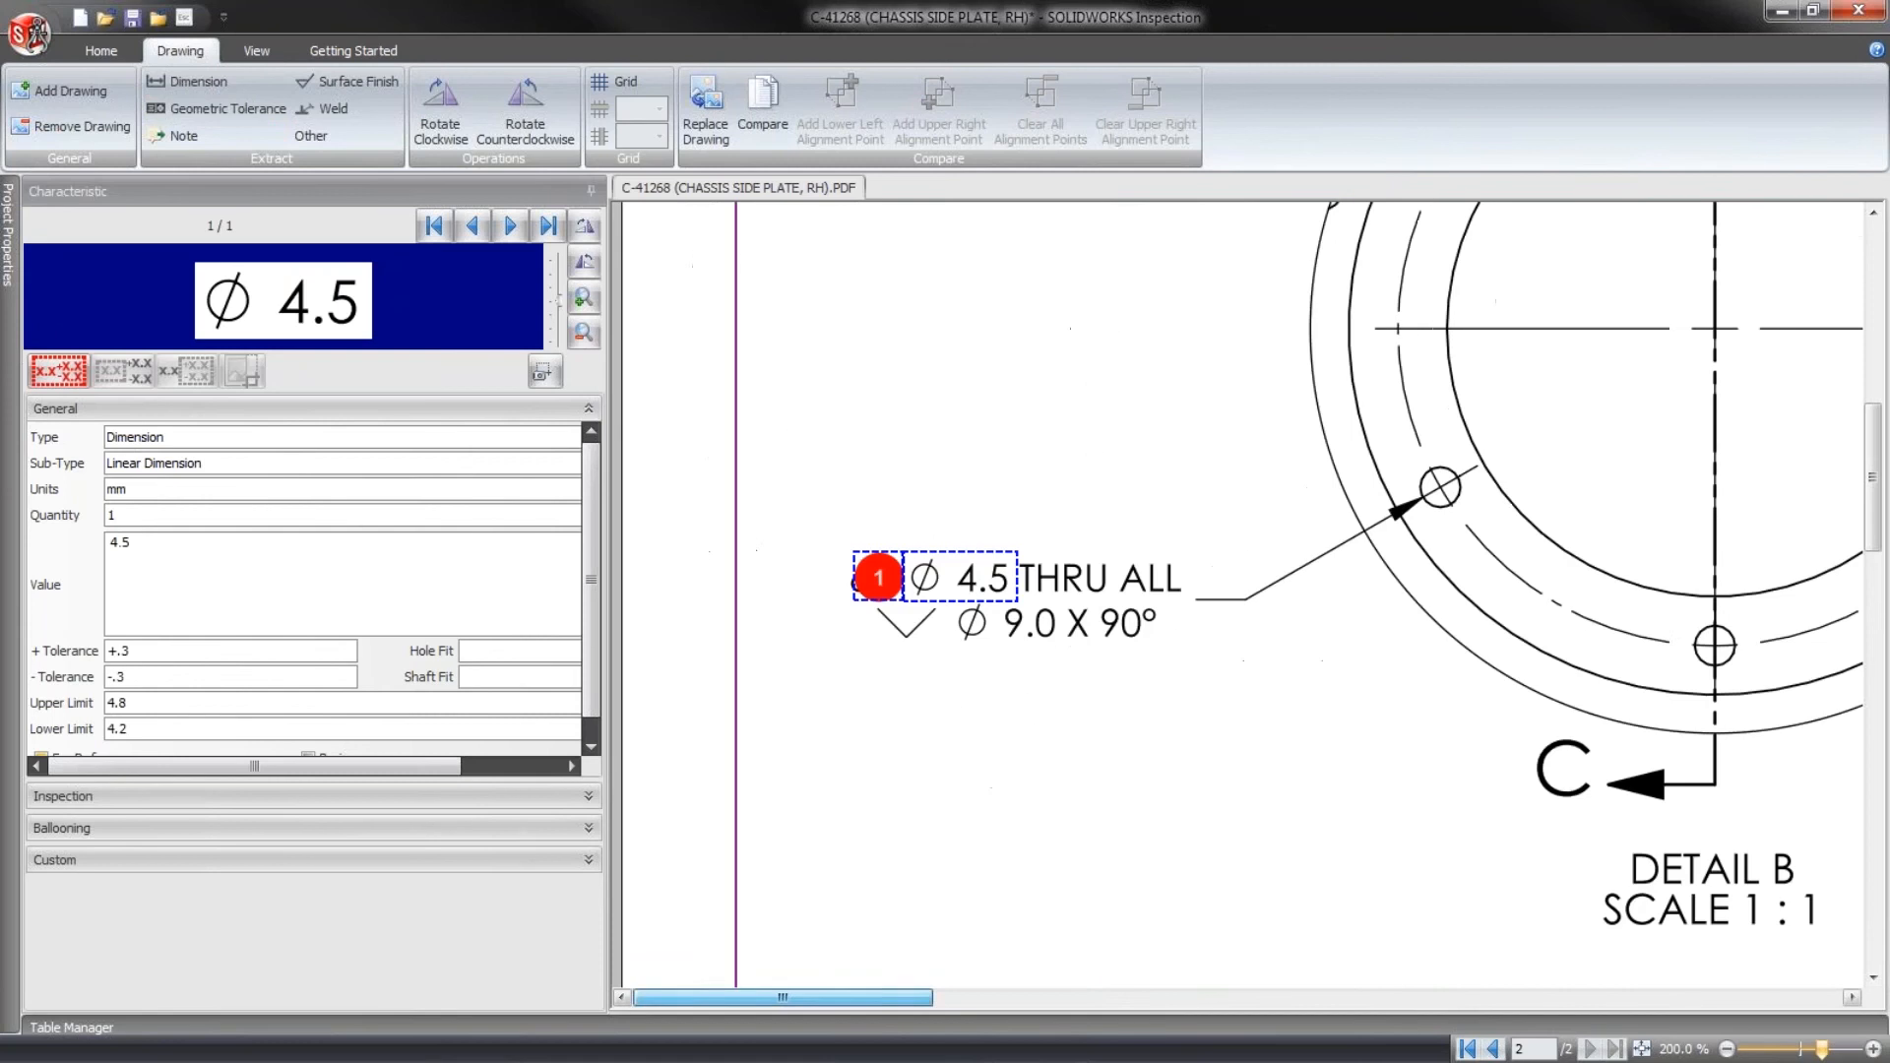
drag(948, 649, 1061, 601)
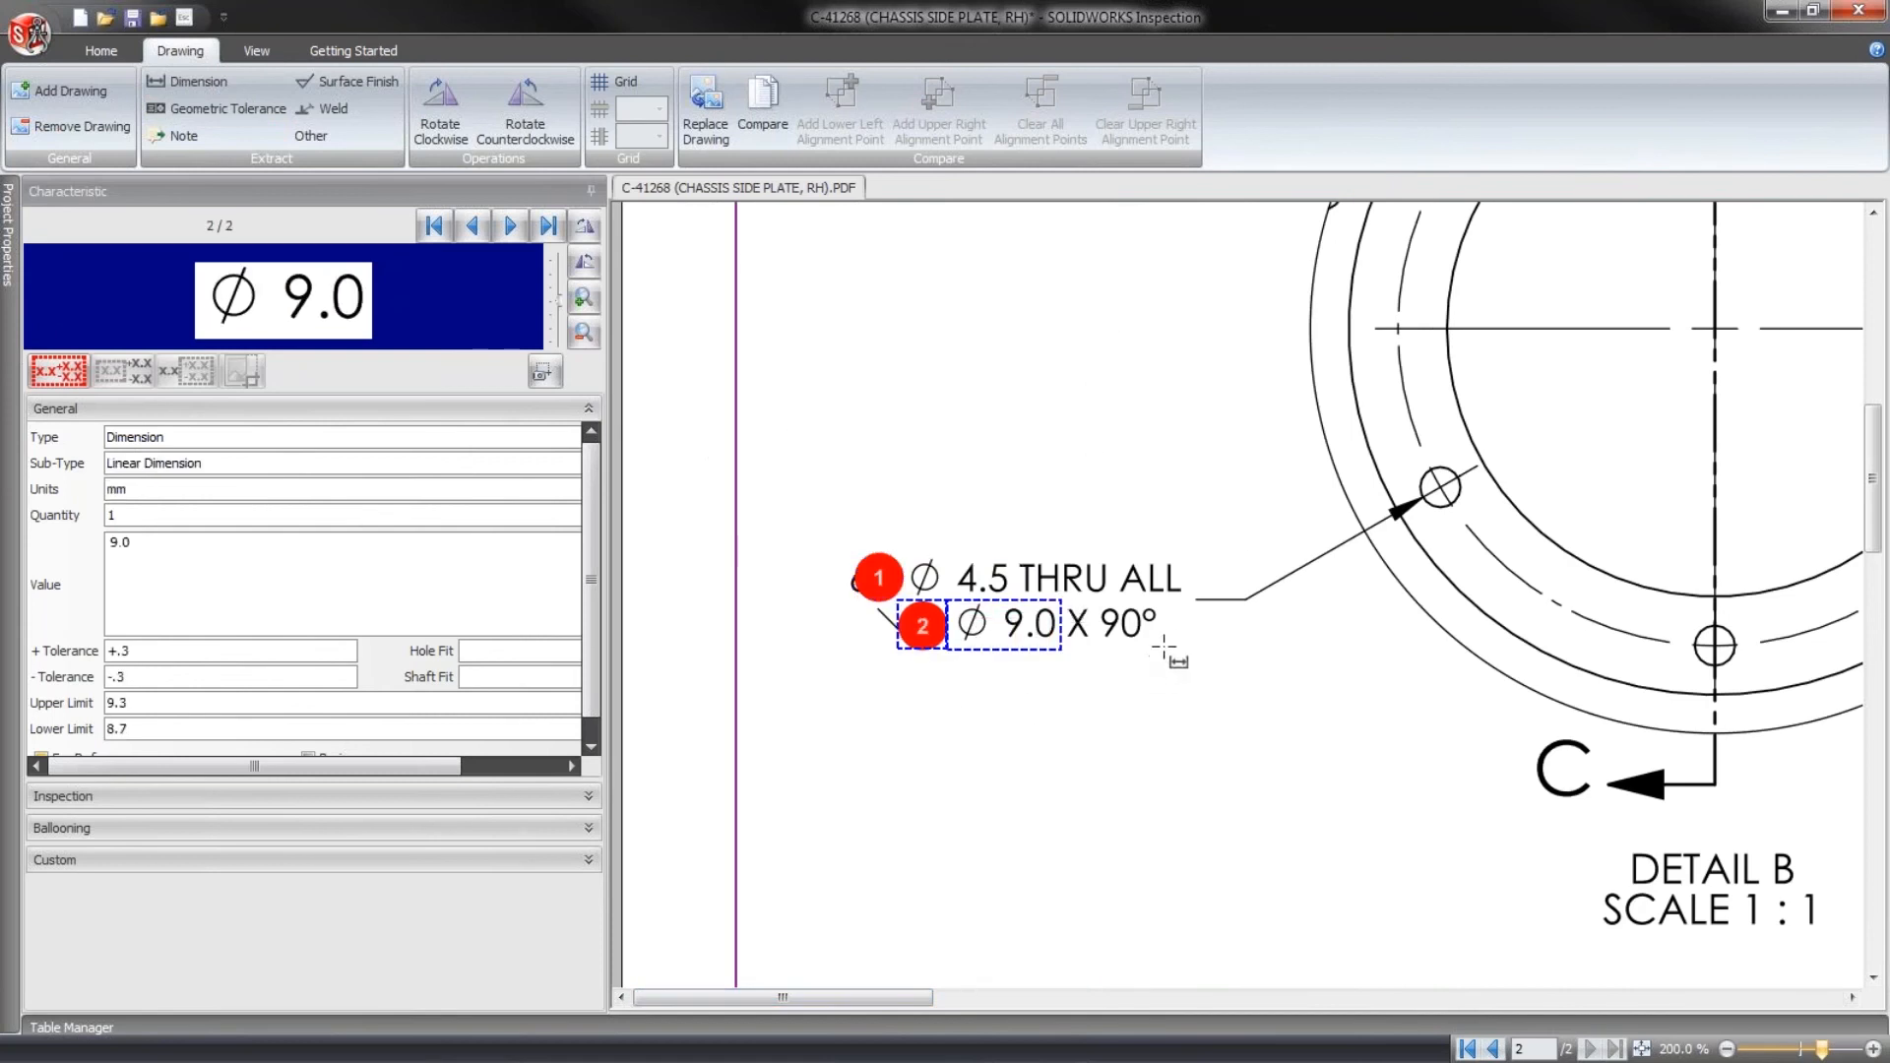
drag(1165, 652, 1095, 602)
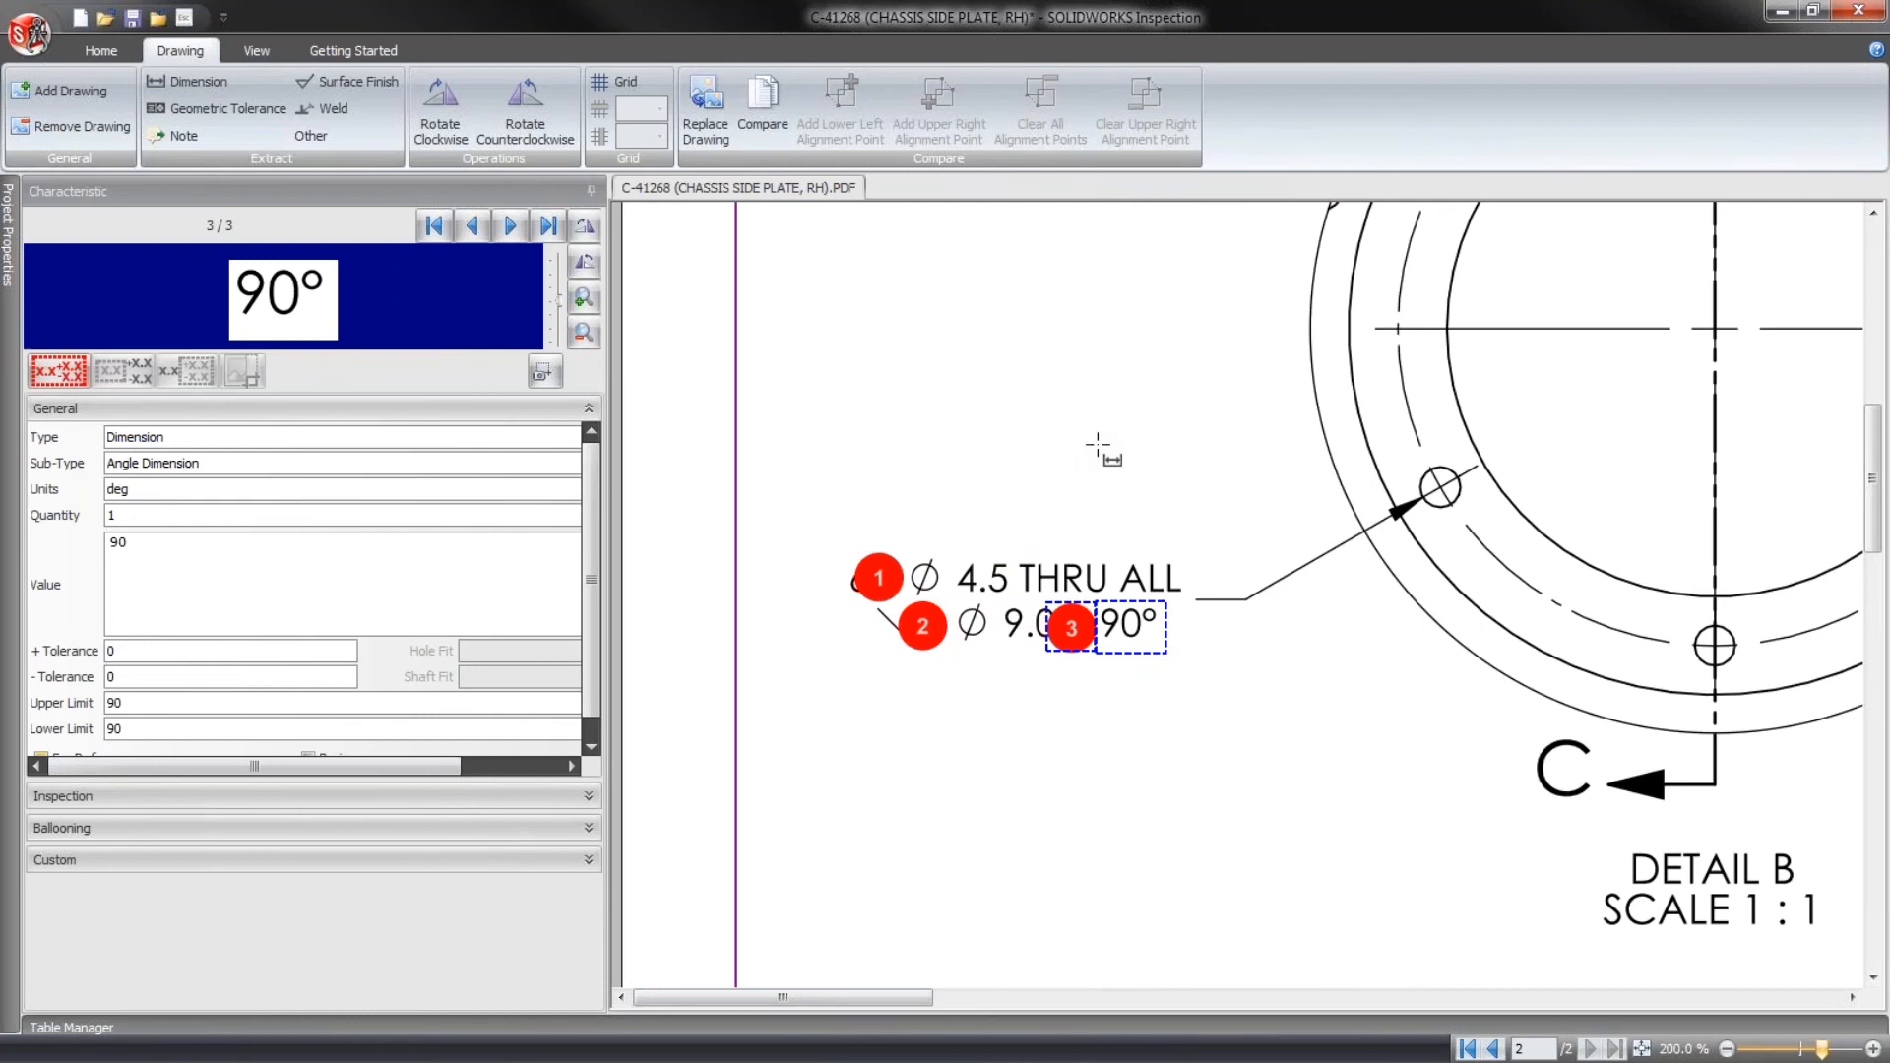
key(Escape)
click(1129, 710)
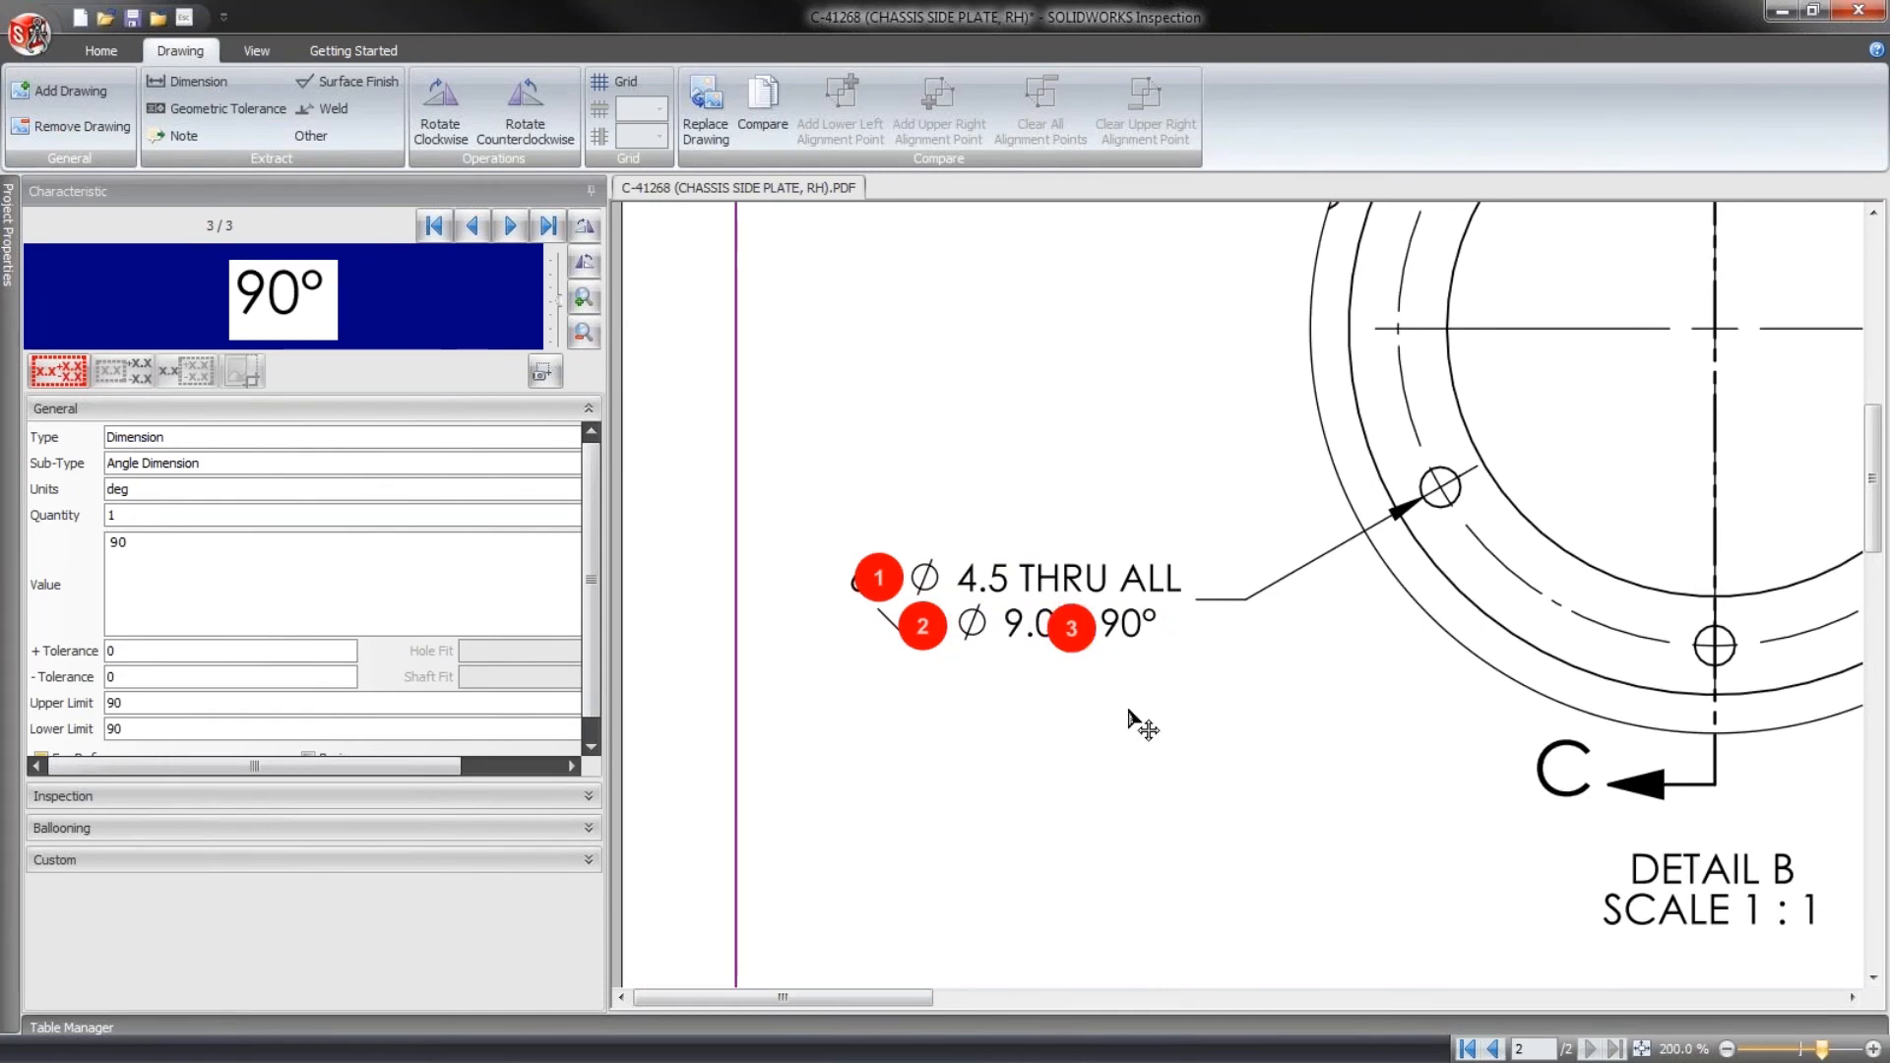
- Move balloons 3 and 2 below the Detail B hole callout and balloon 1 above it, clear of the dimension text
click(1078, 648)
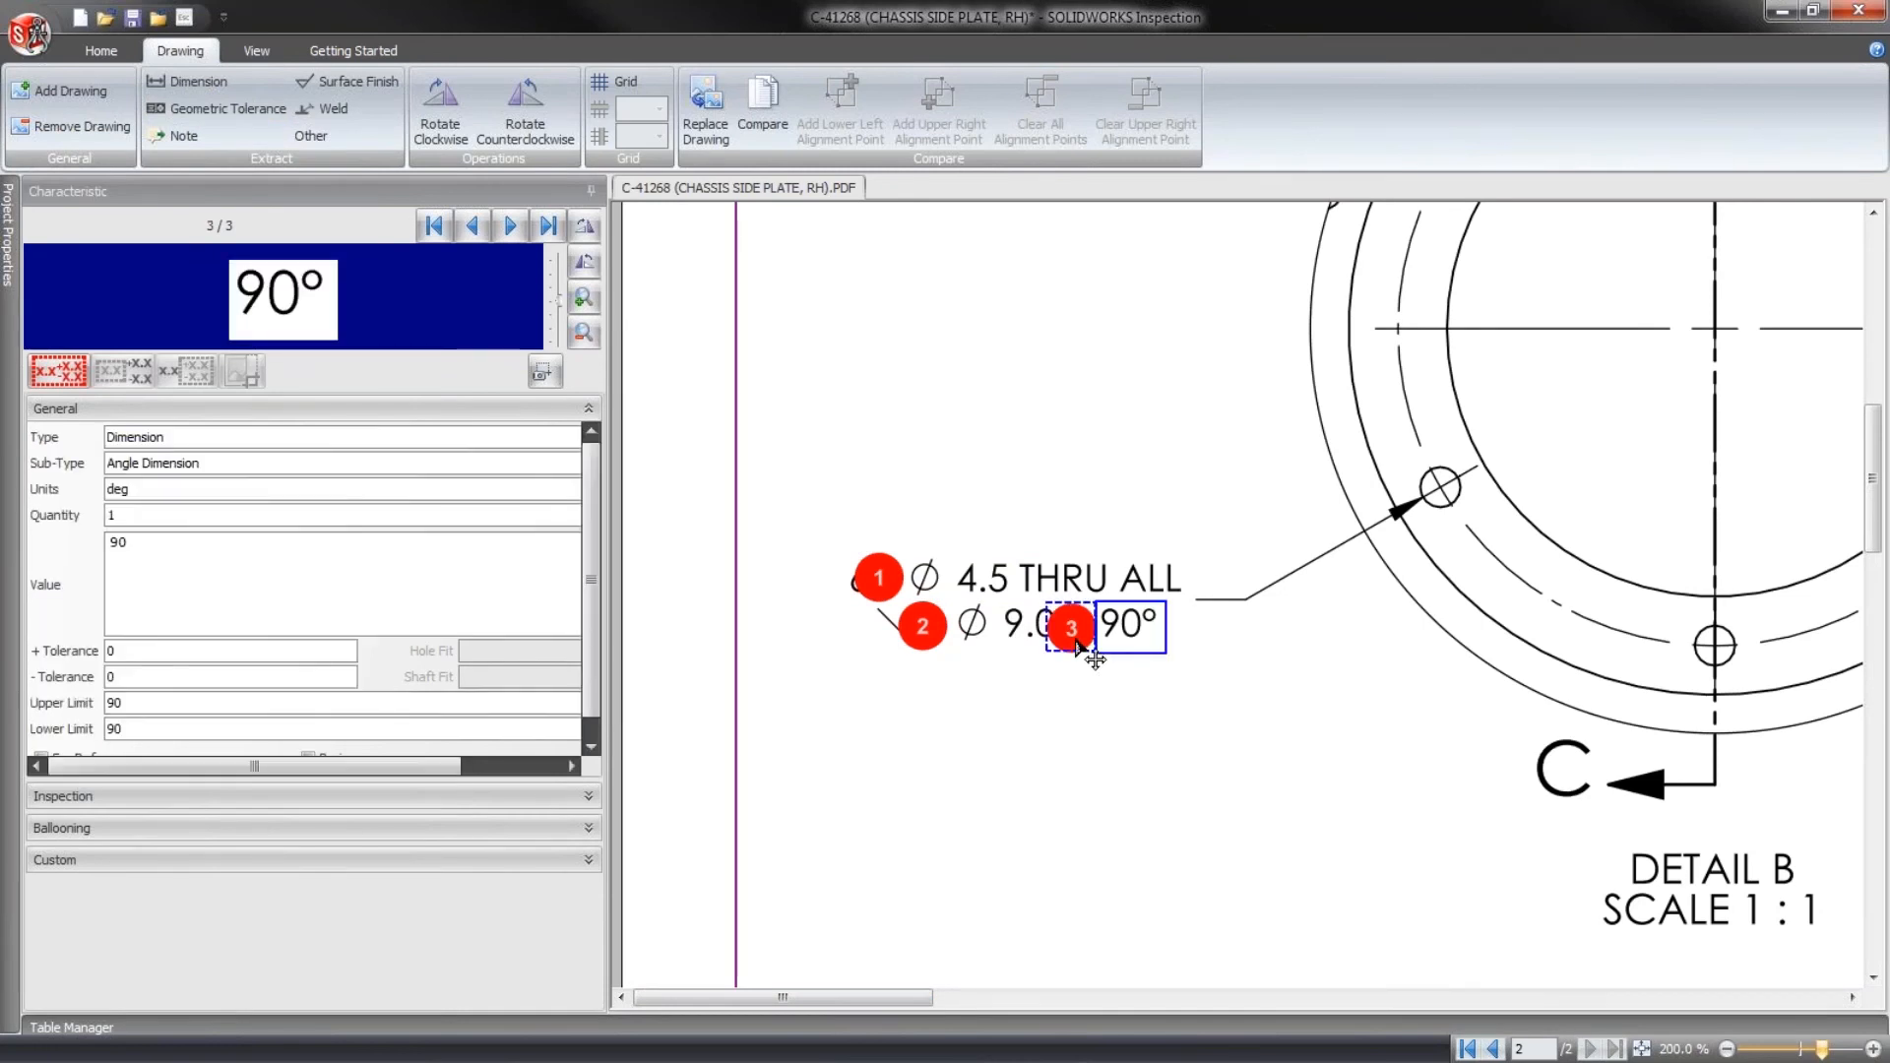
drag(1078, 647, 1133, 706)
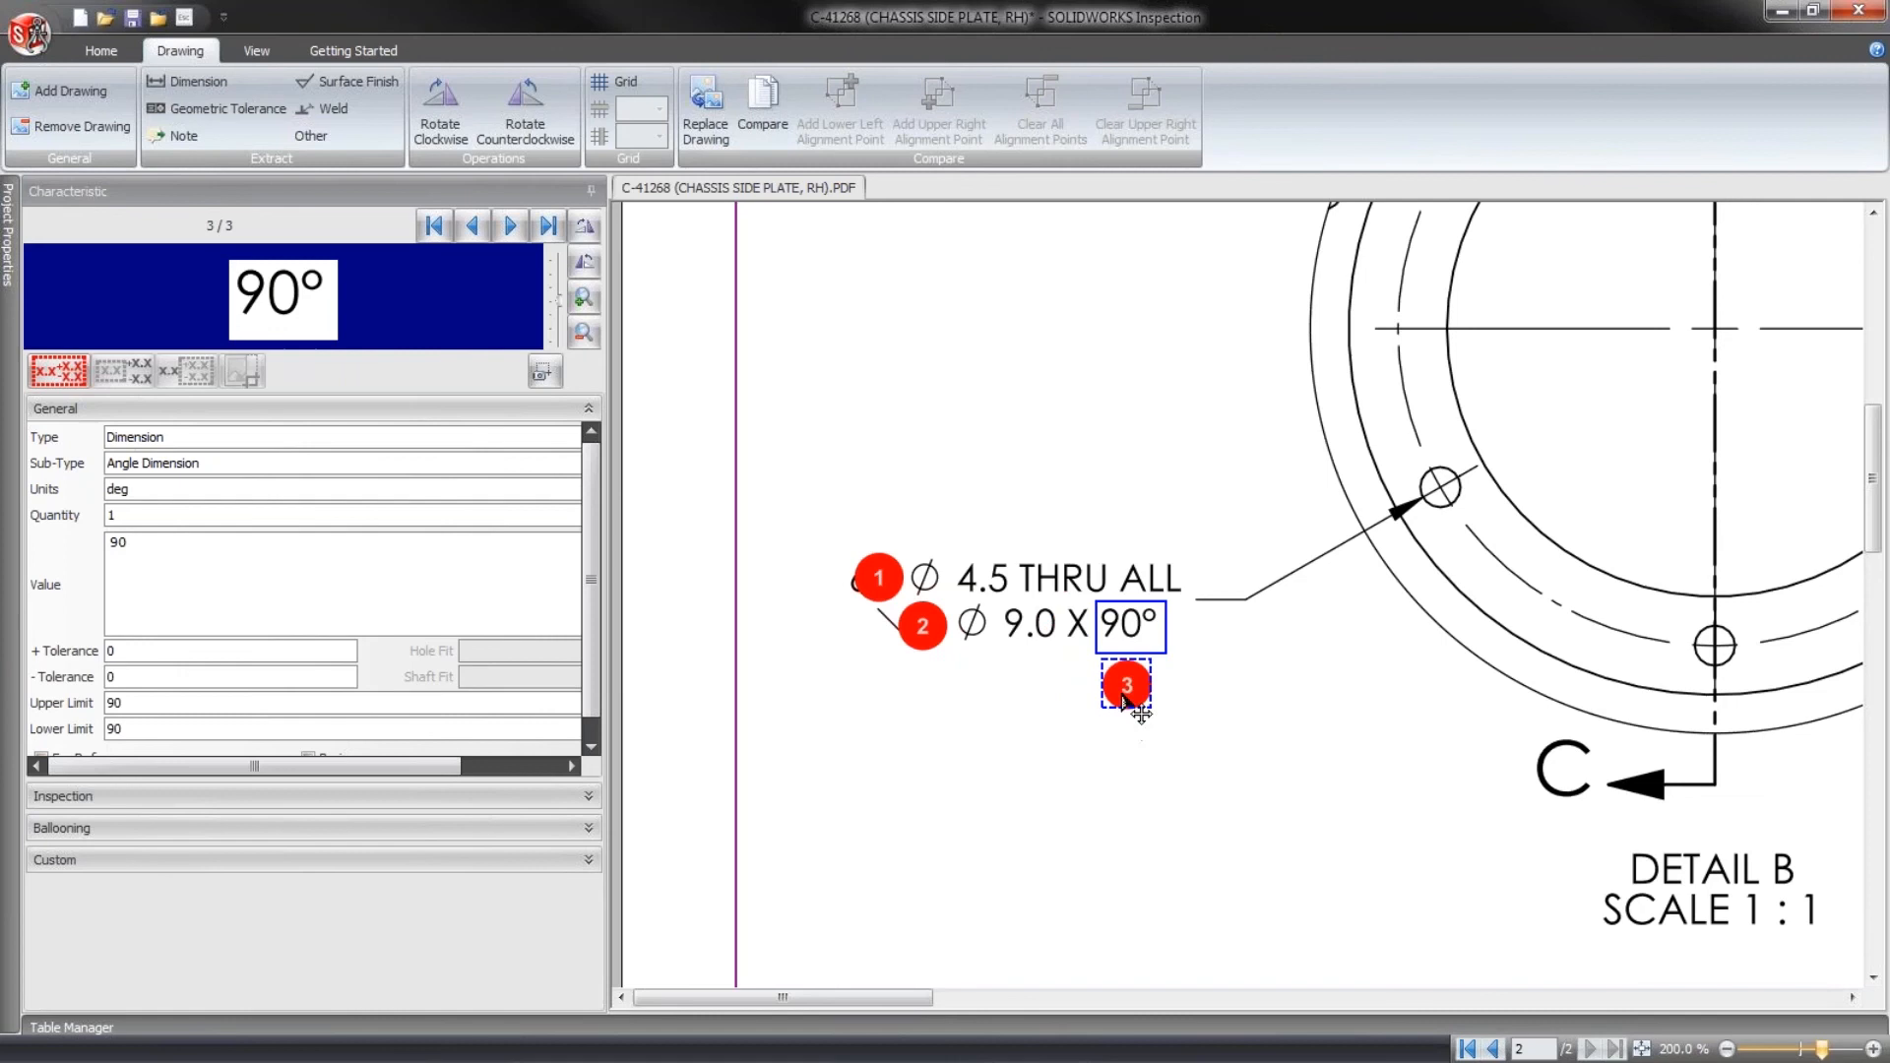
click(926, 645)
drag(921, 633, 998, 689)
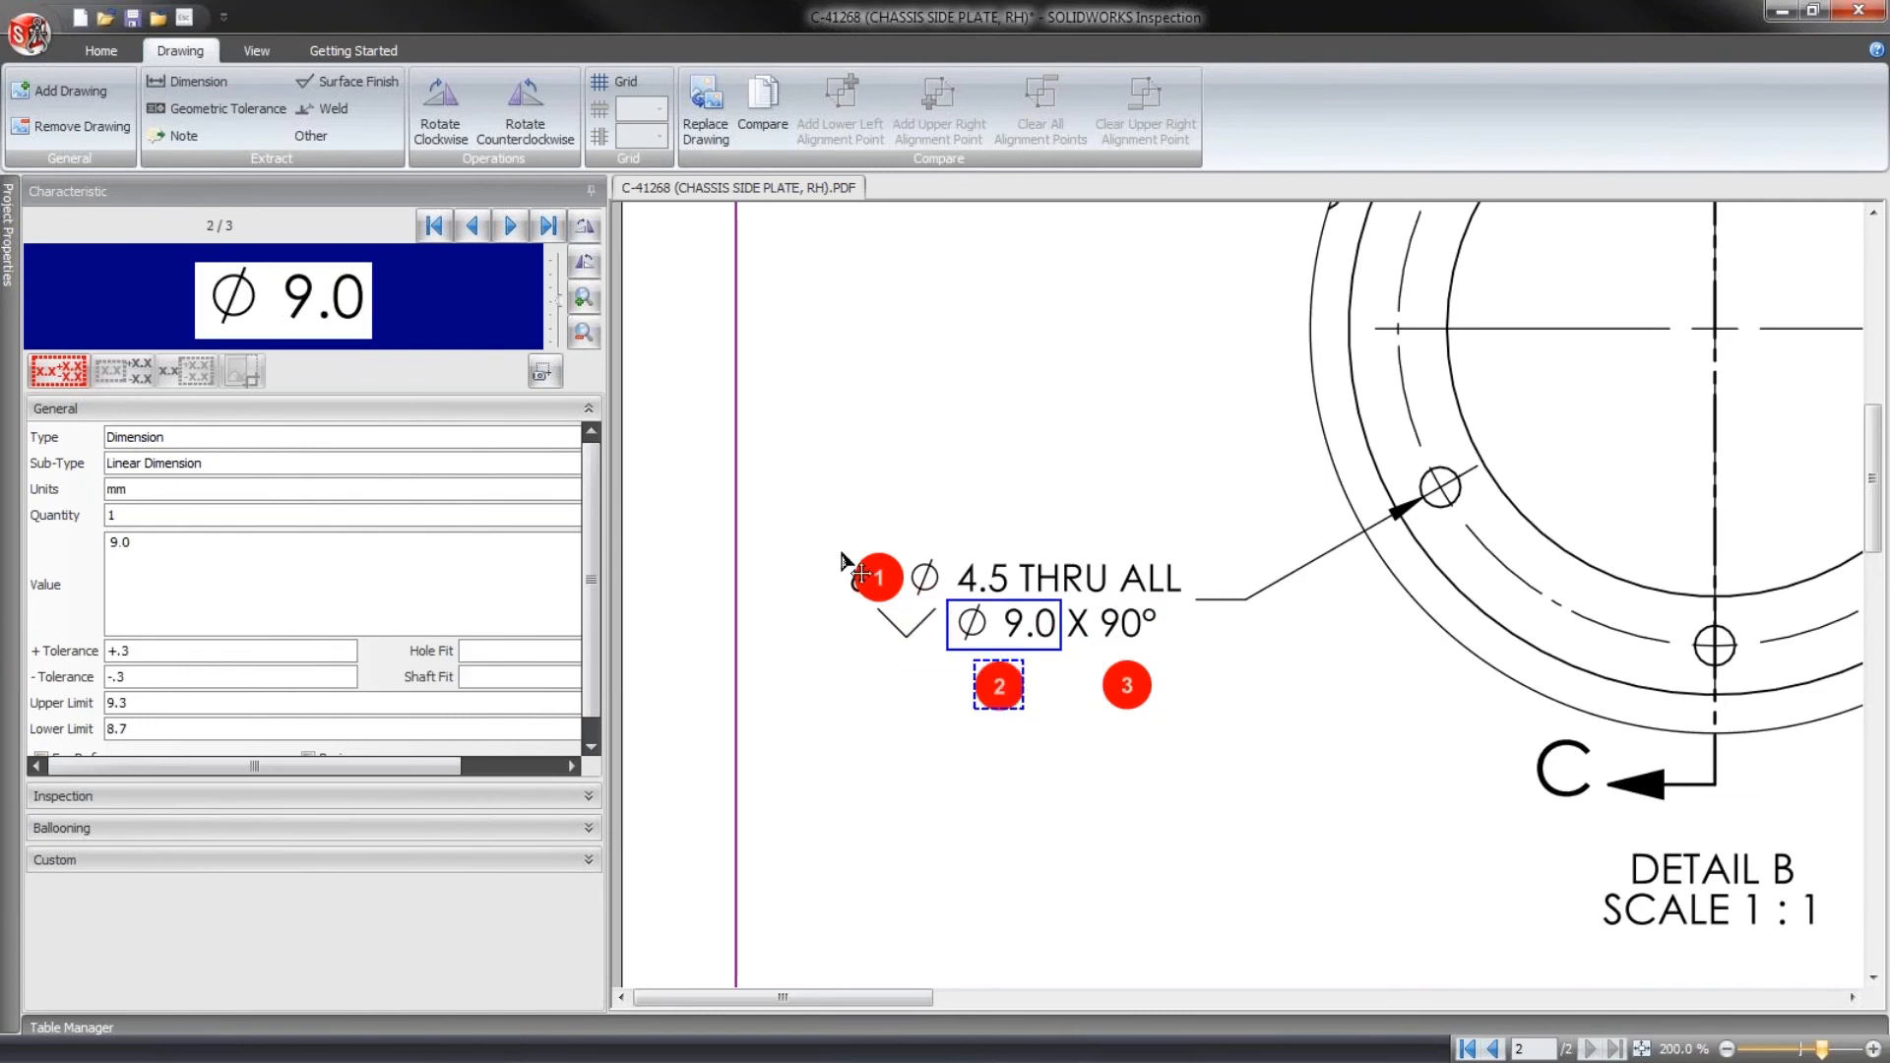
click(875, 579)
drag(875, 581, 945, 537)
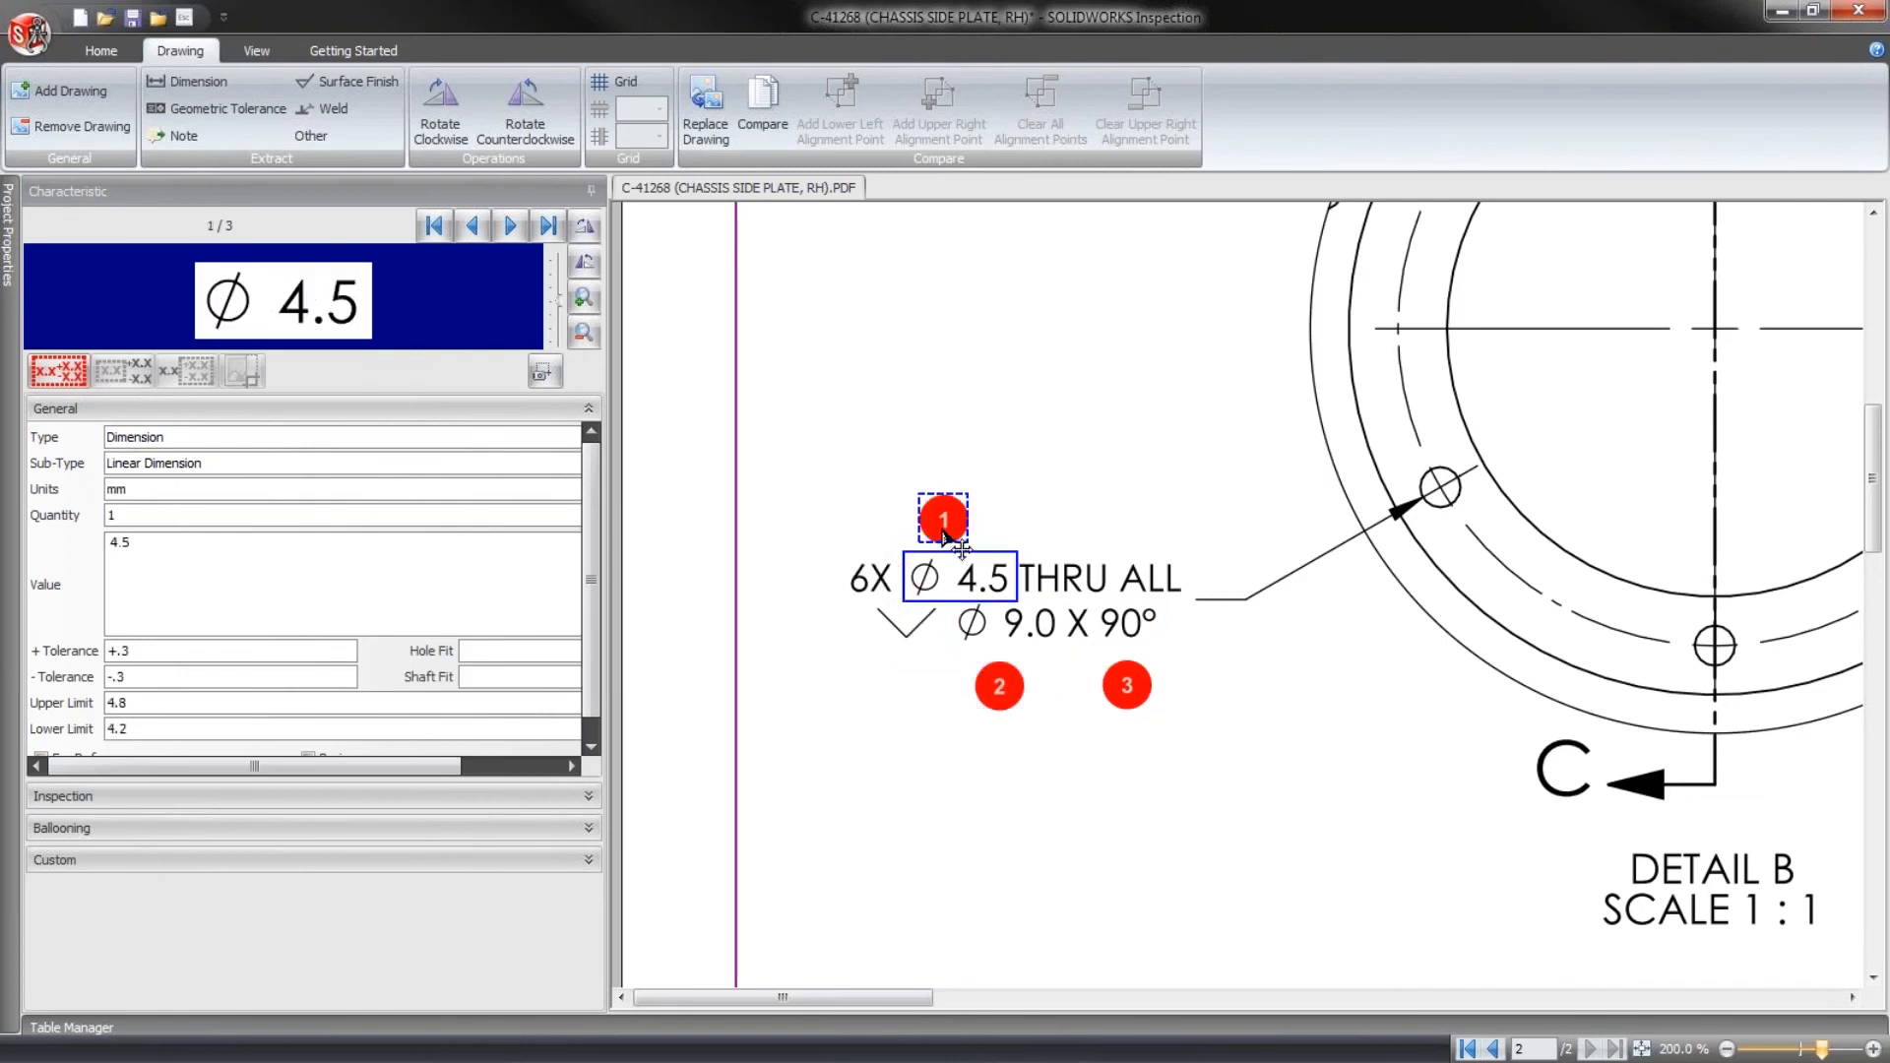
- Set the quantity of the Ø 4.5 characteristic to 6 and create a separate characteristic for each instance
click(1099, 500)
click(997, 571)
click(96, 1027)
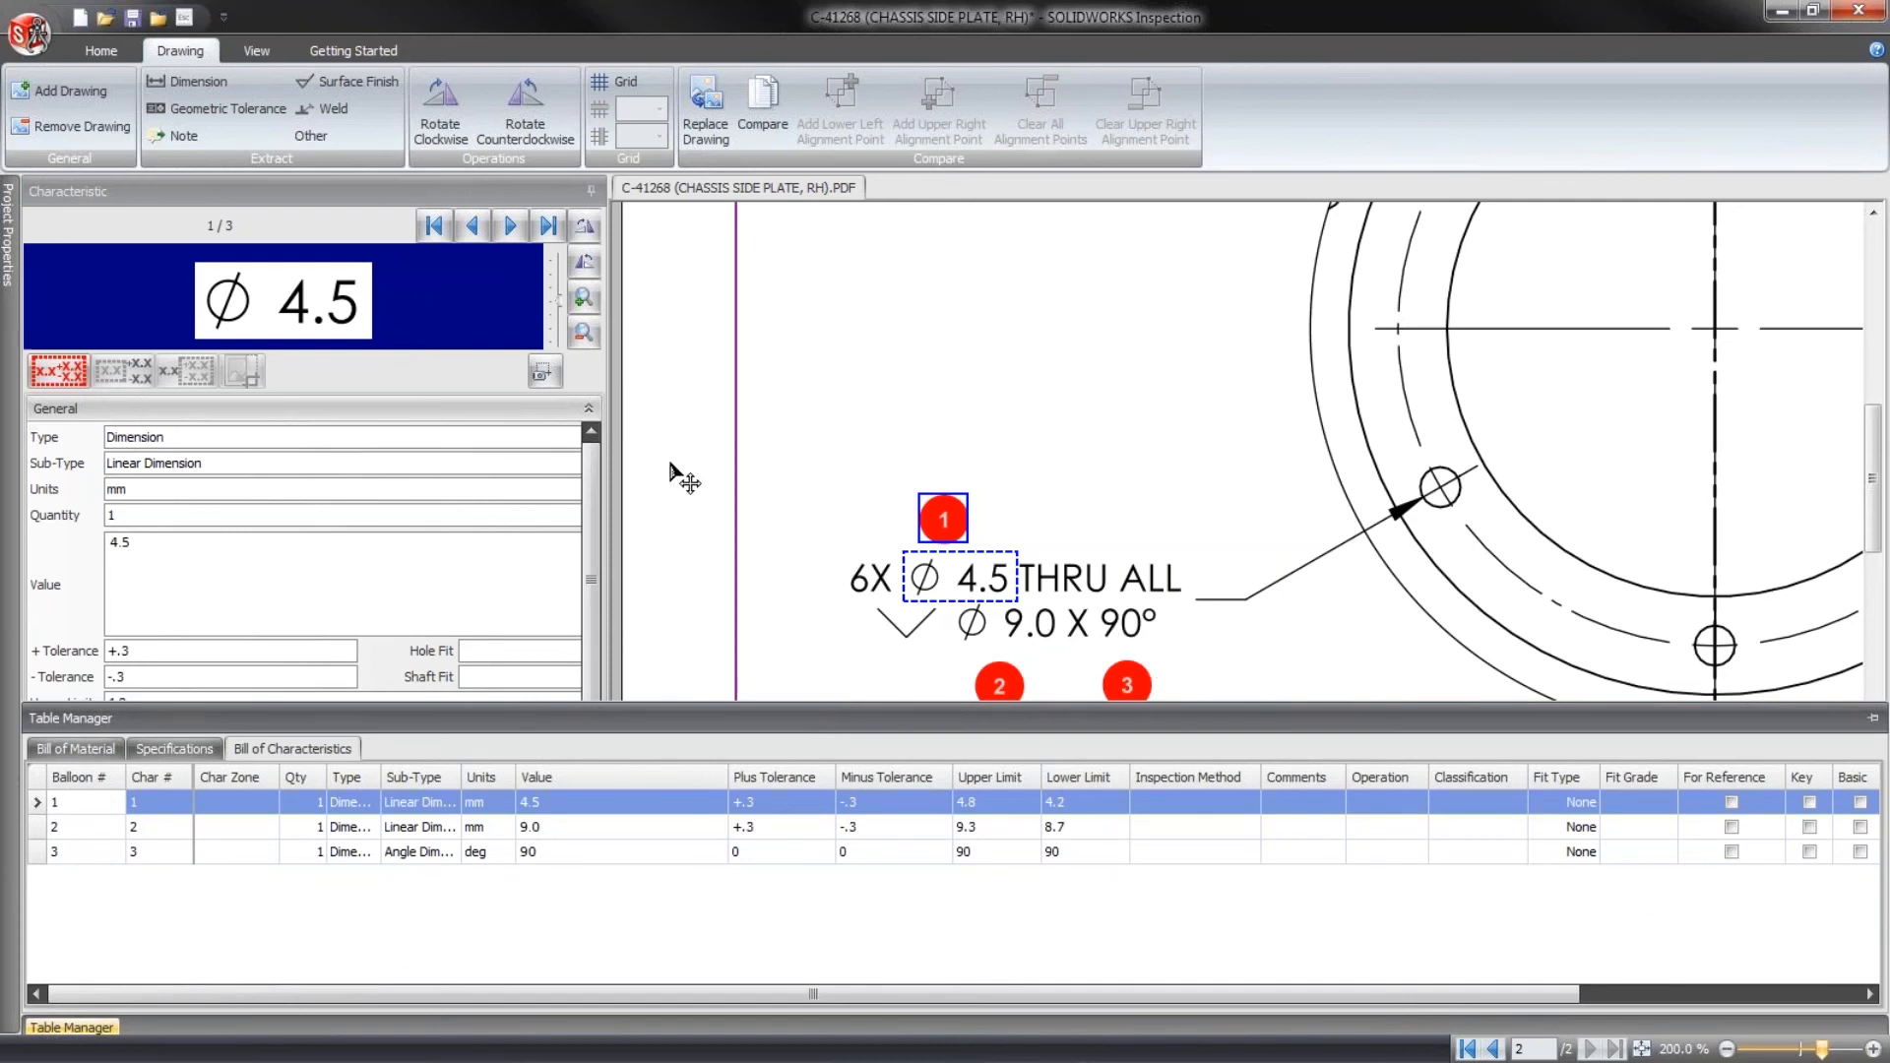
drag(608, 383, 676, 393)
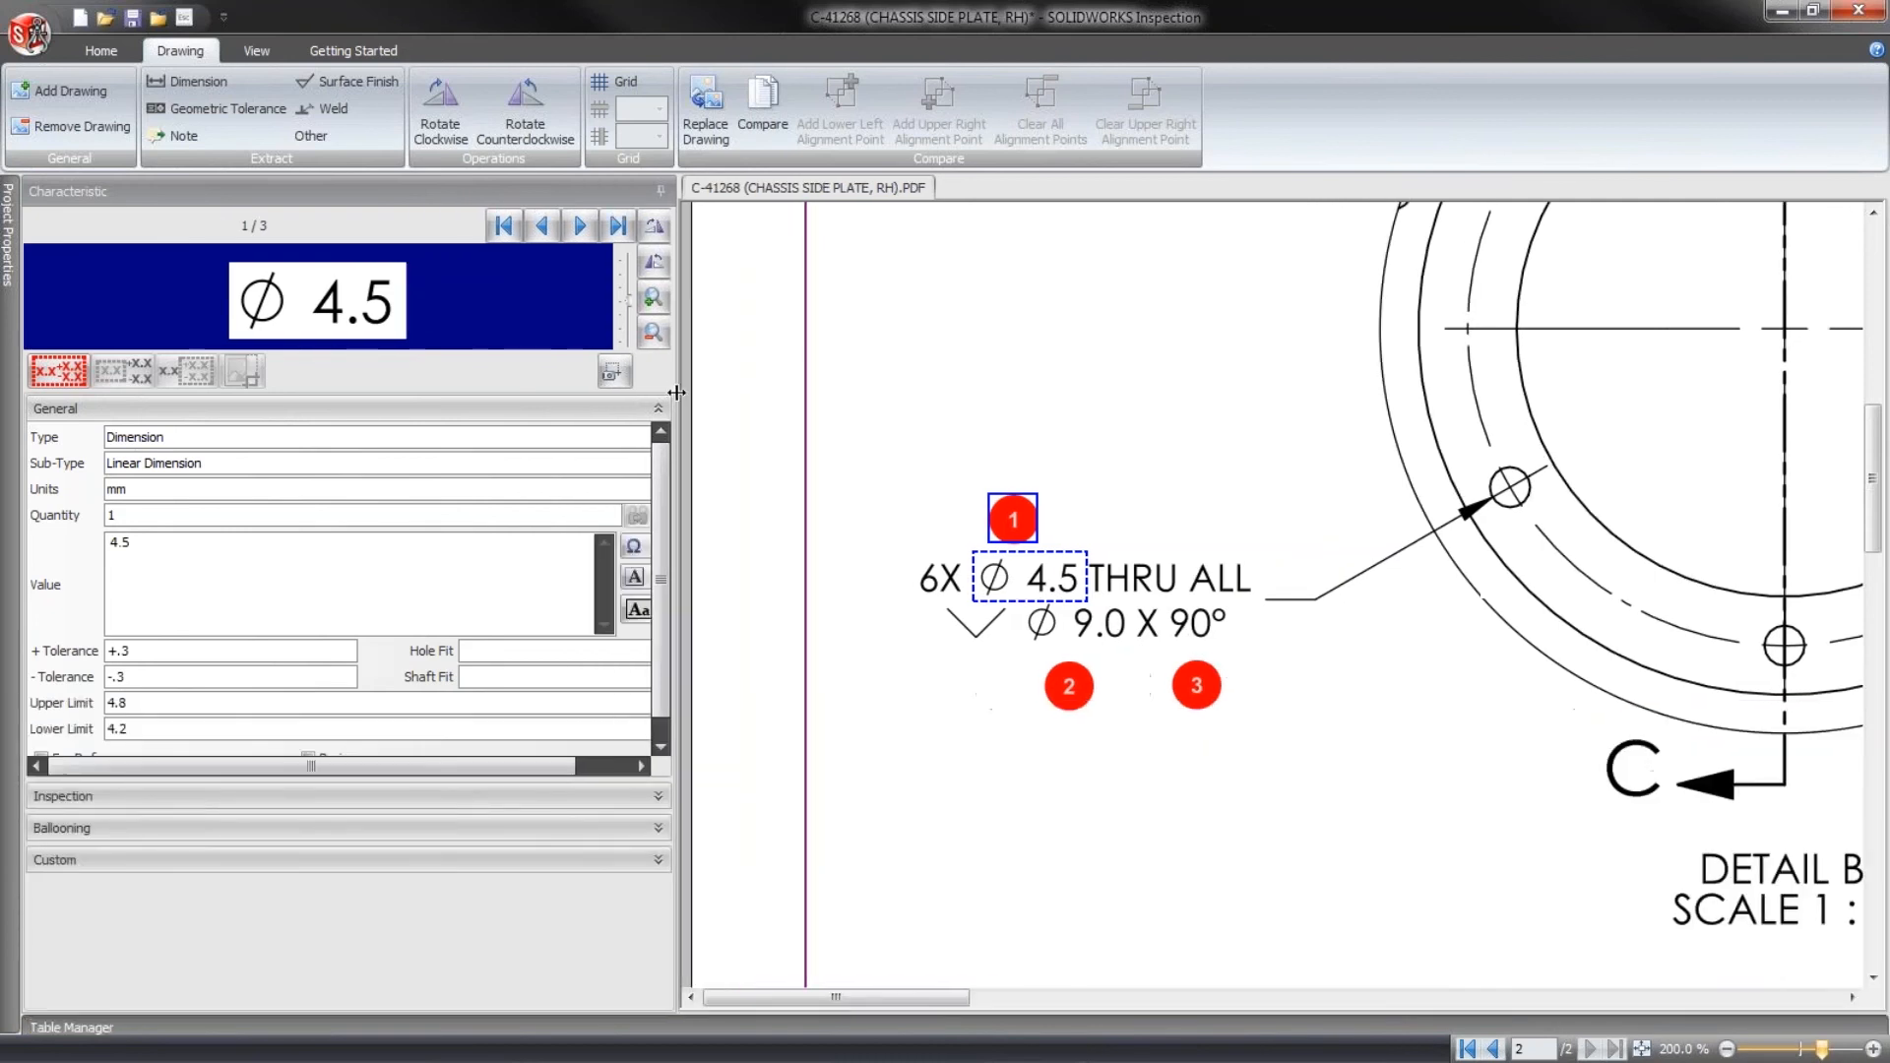
click(125, 514)
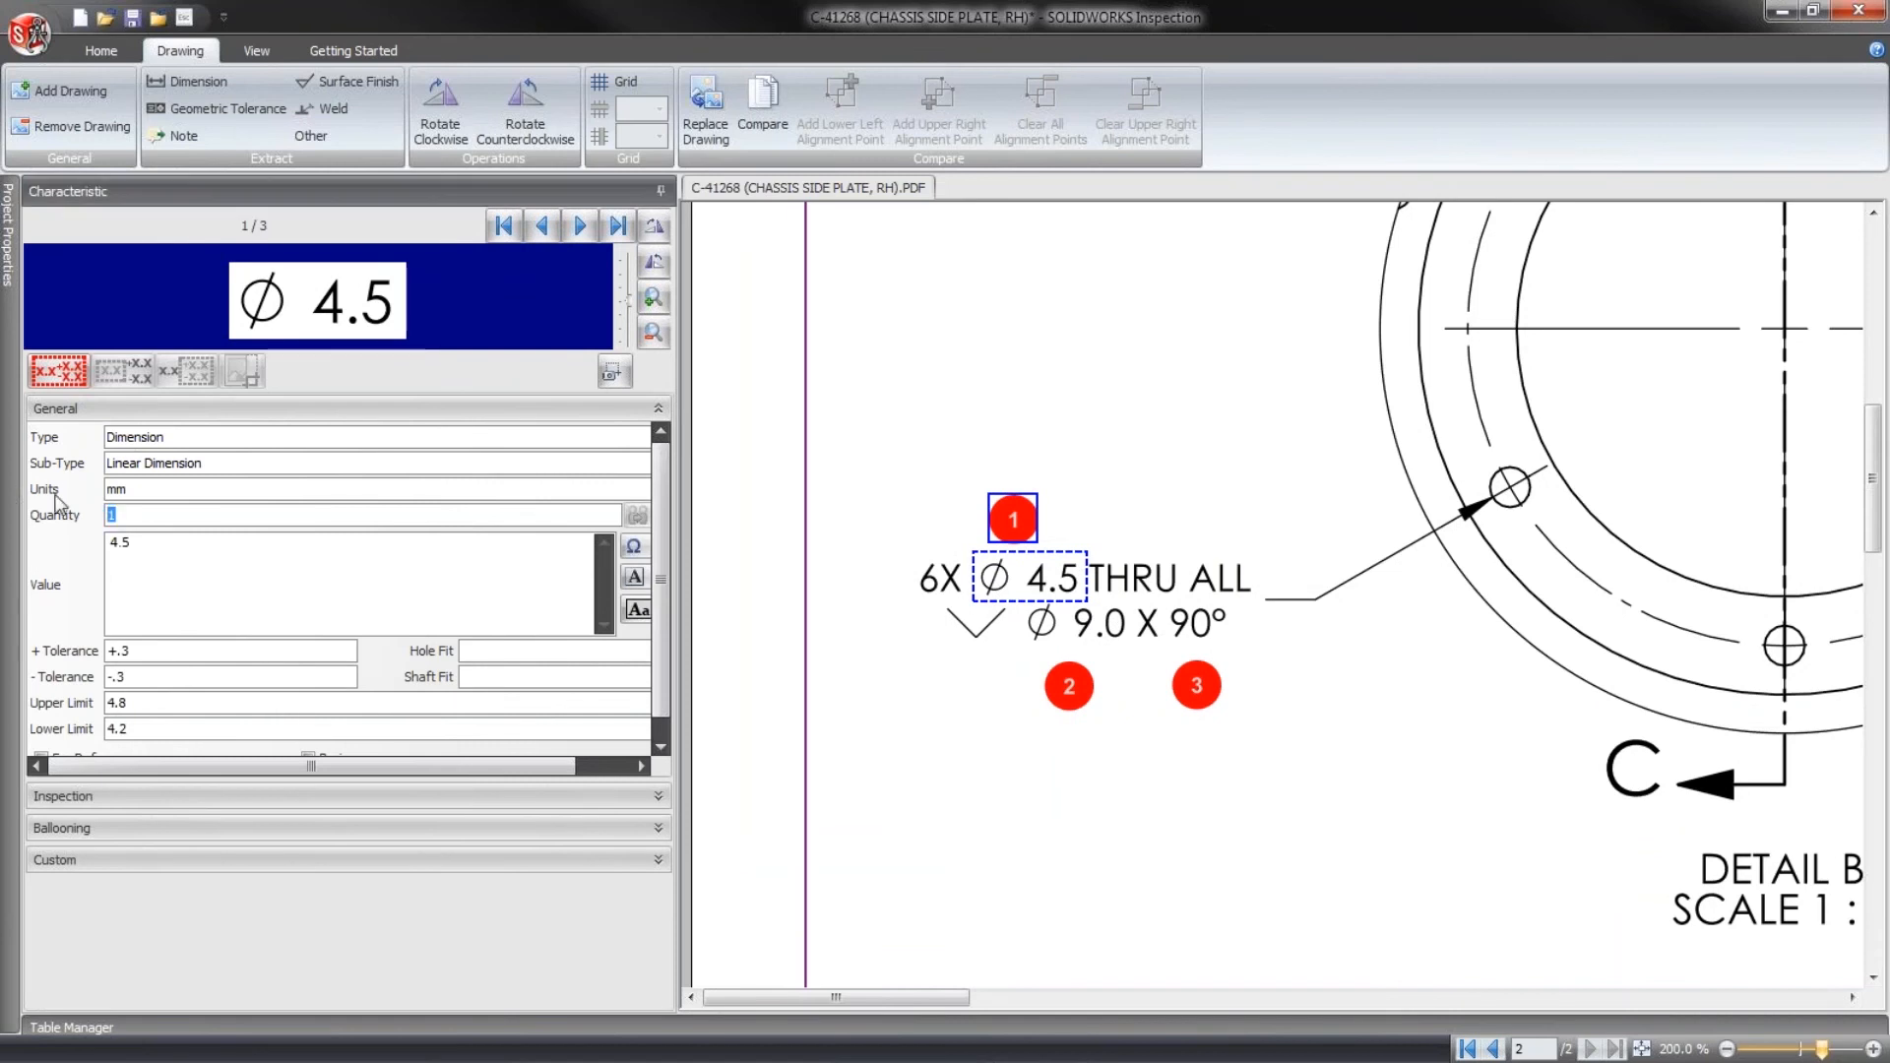
text(6)
drag(697, 397, 720, 396)
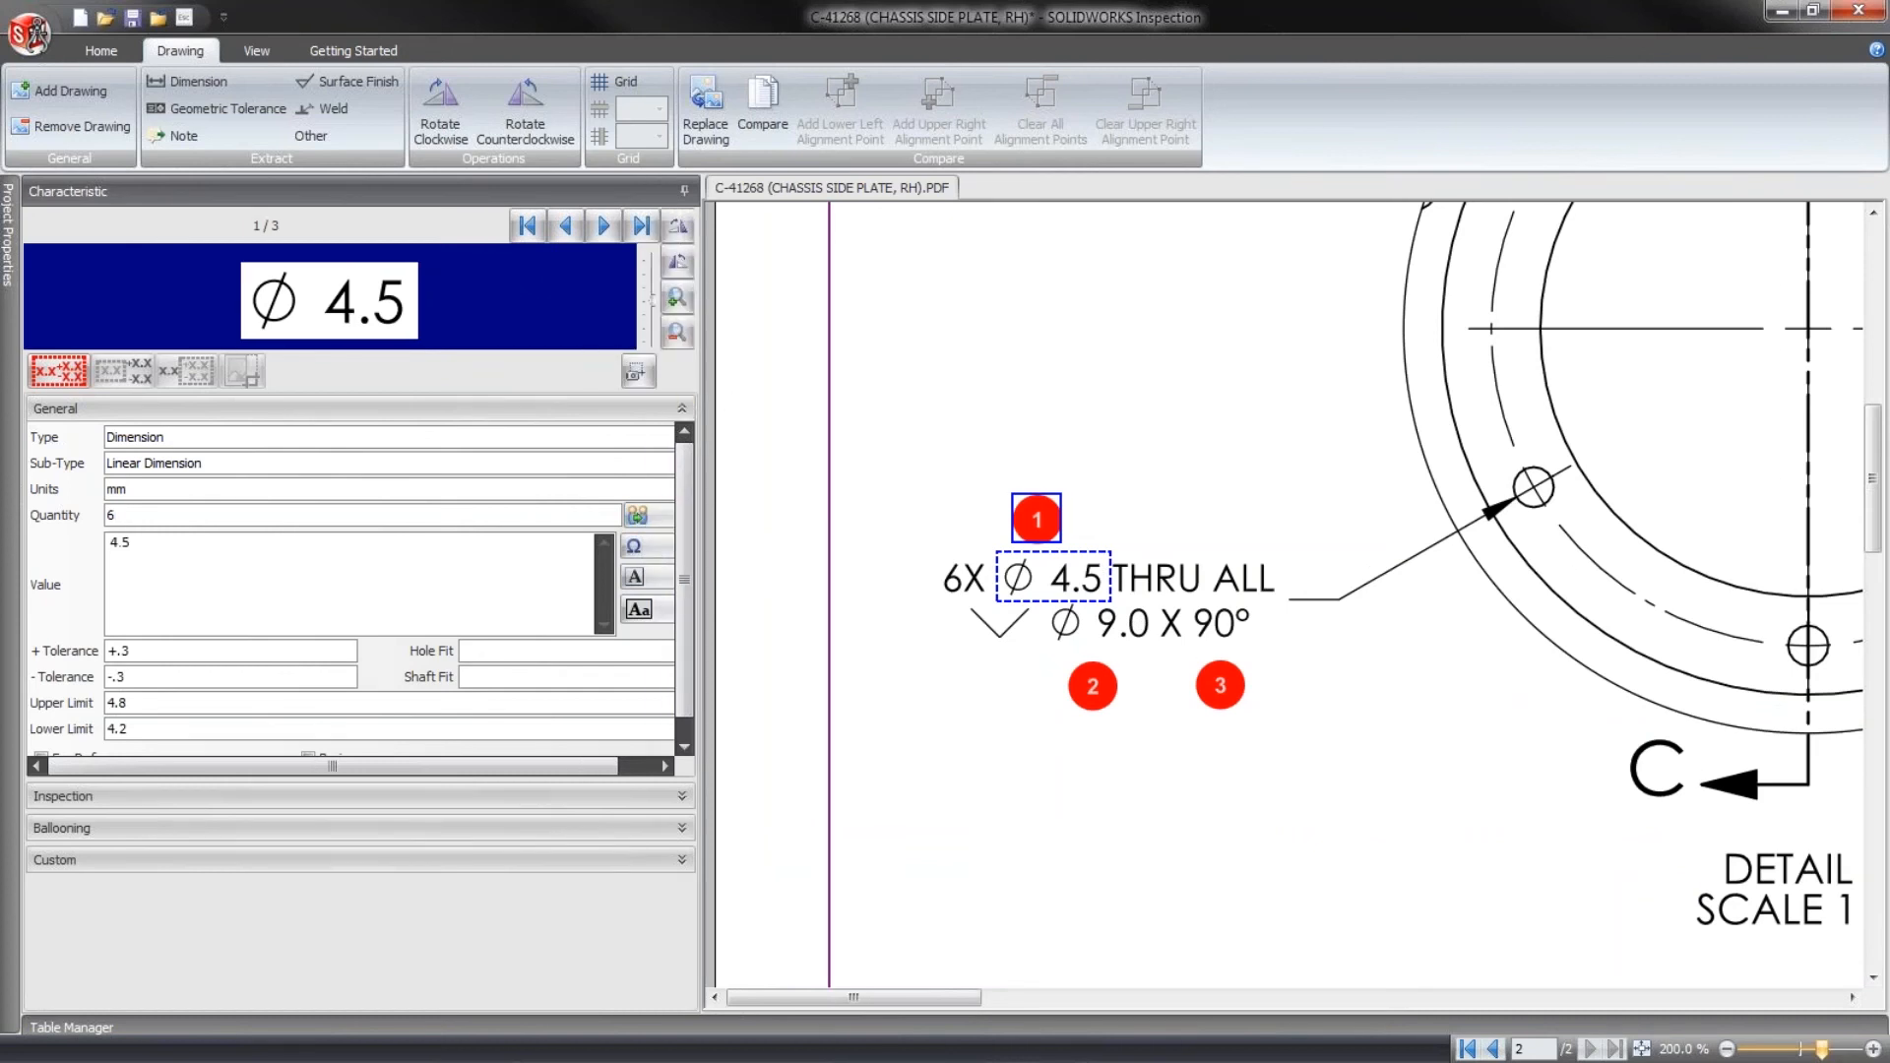
click(645, 523)
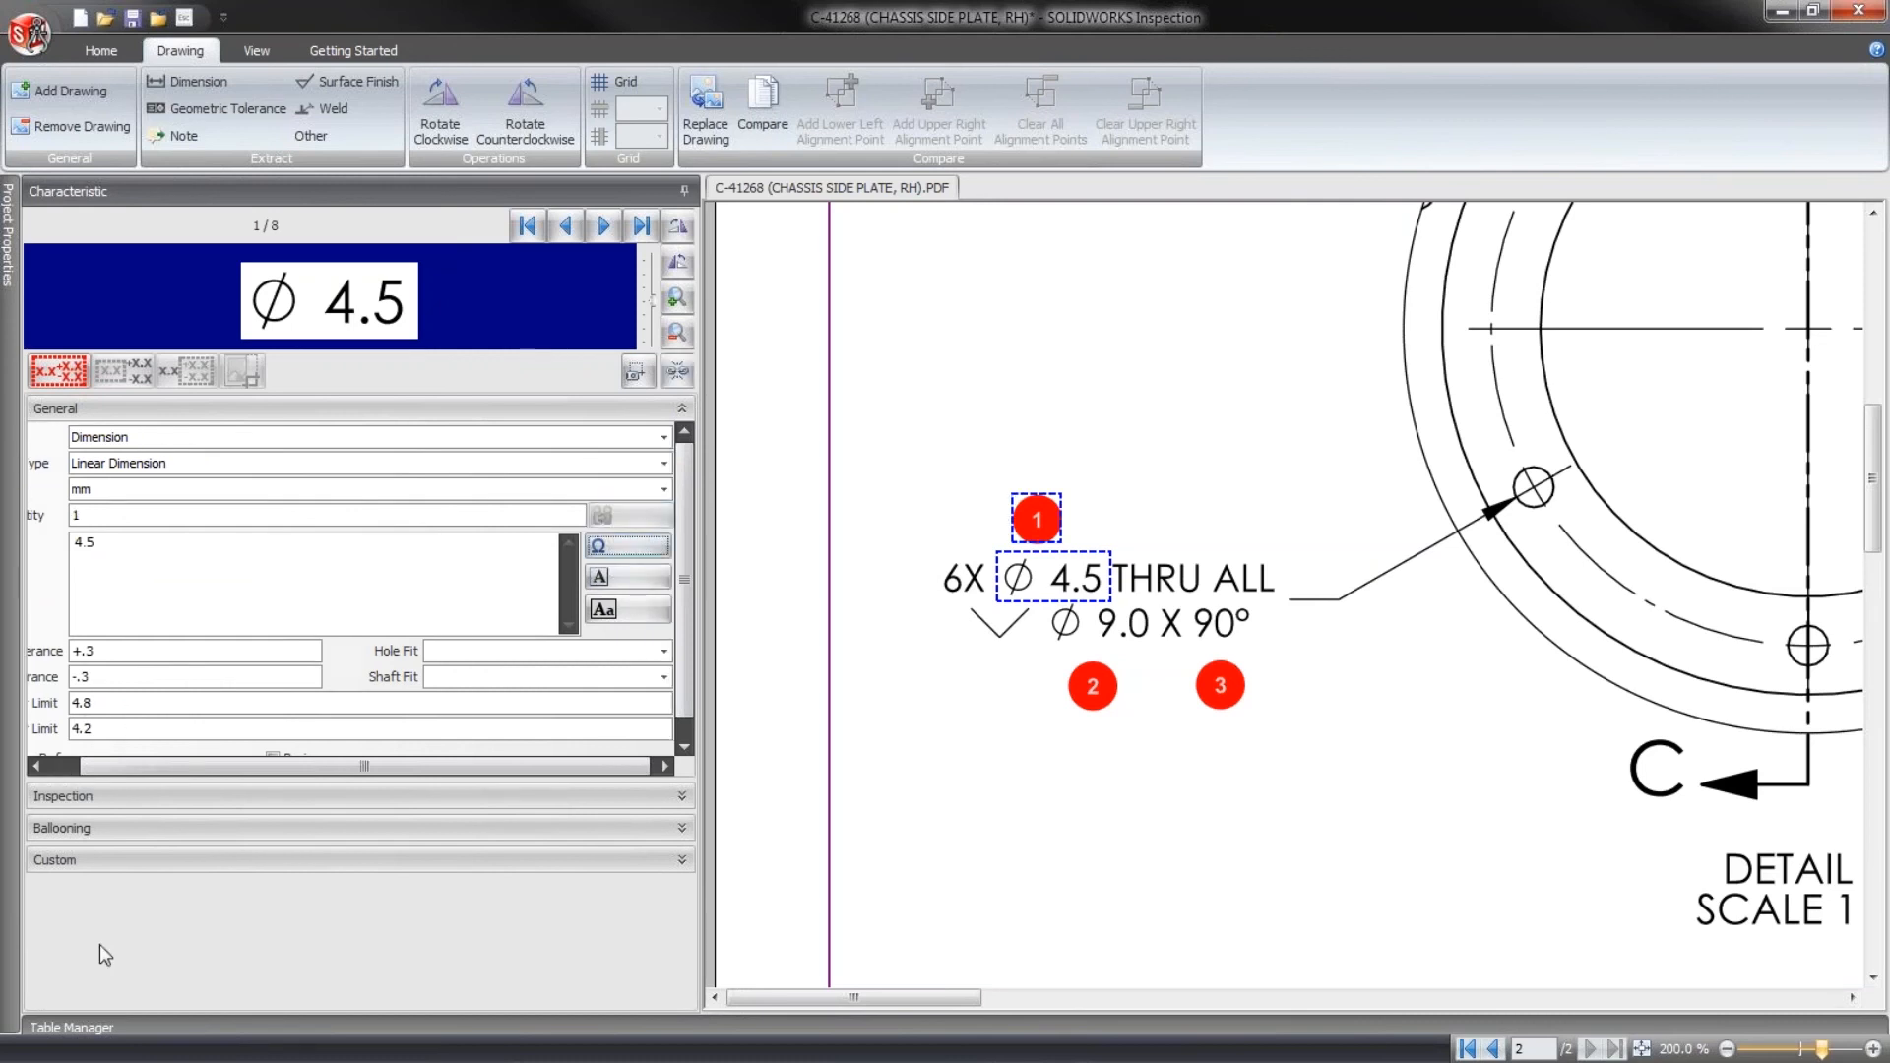
click(64, 1028)
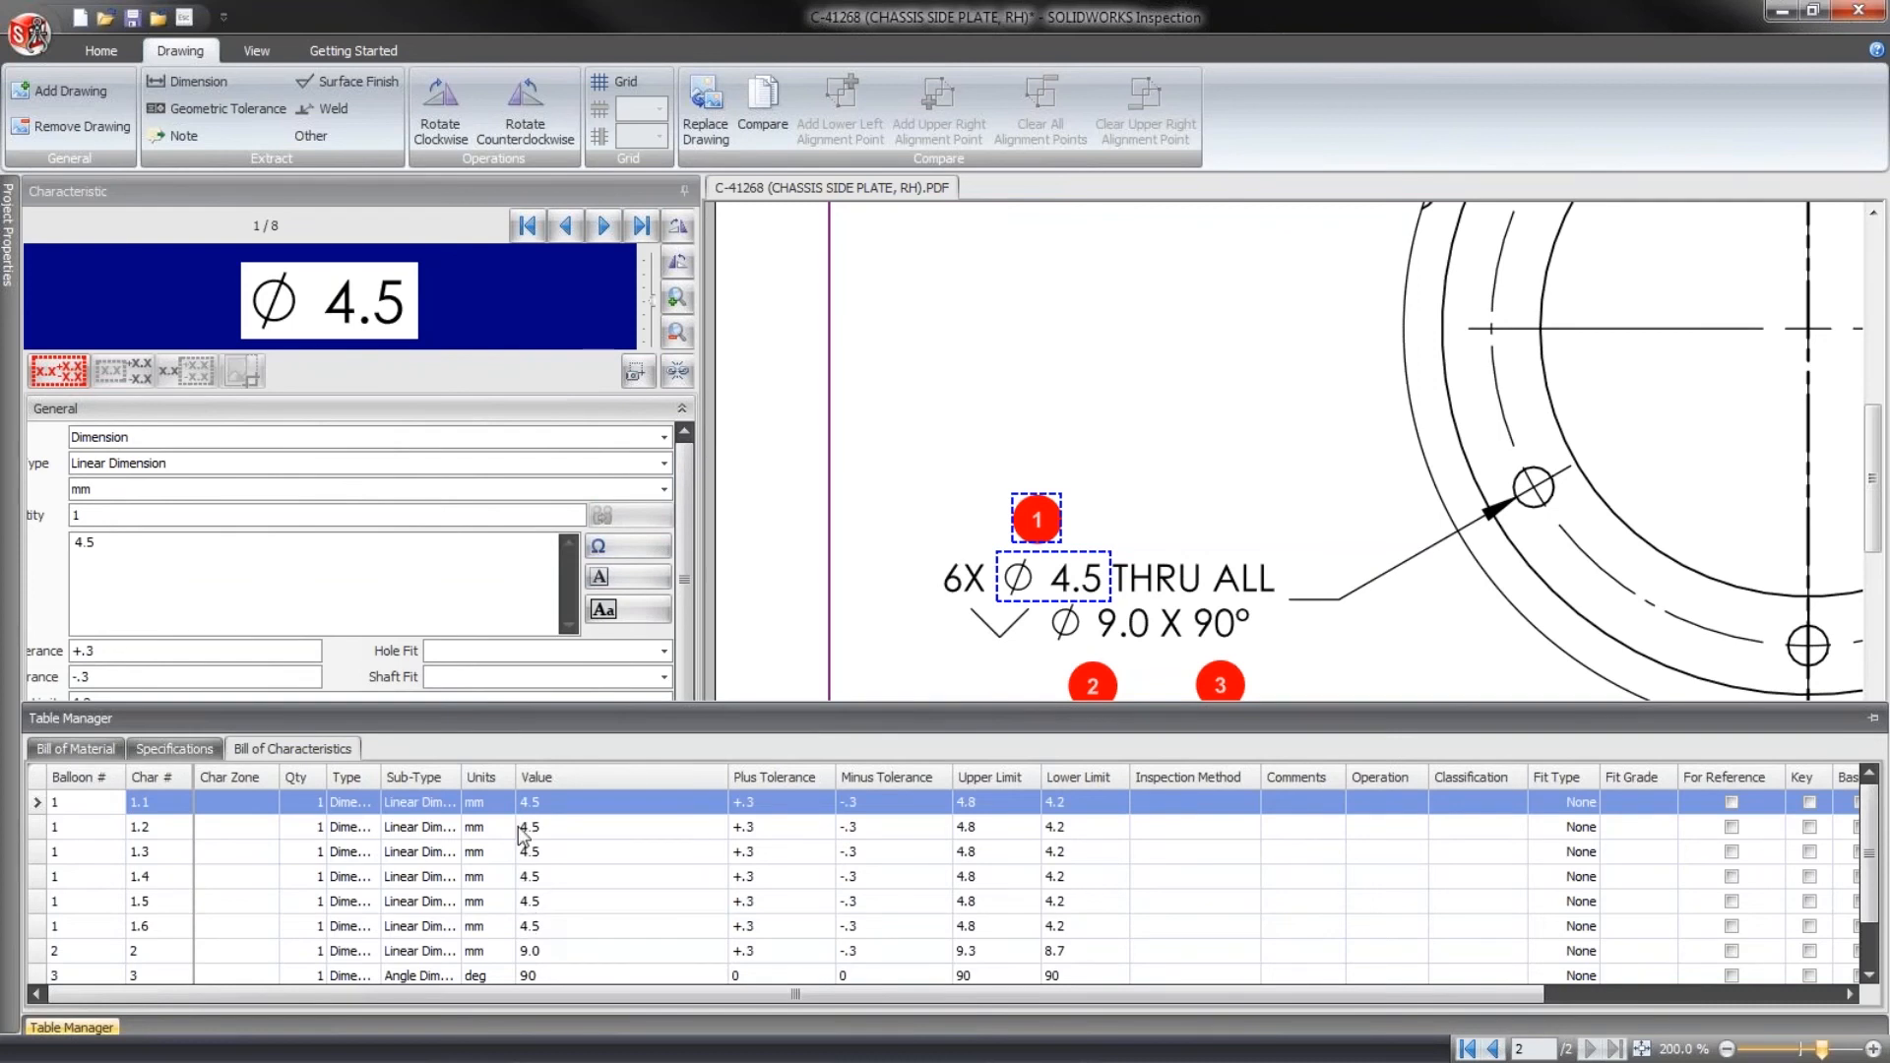
- Set the Ø 9.0 countersink characteristic's quantity to 6 and split it into one characteristic per instance
click(1092, 685)
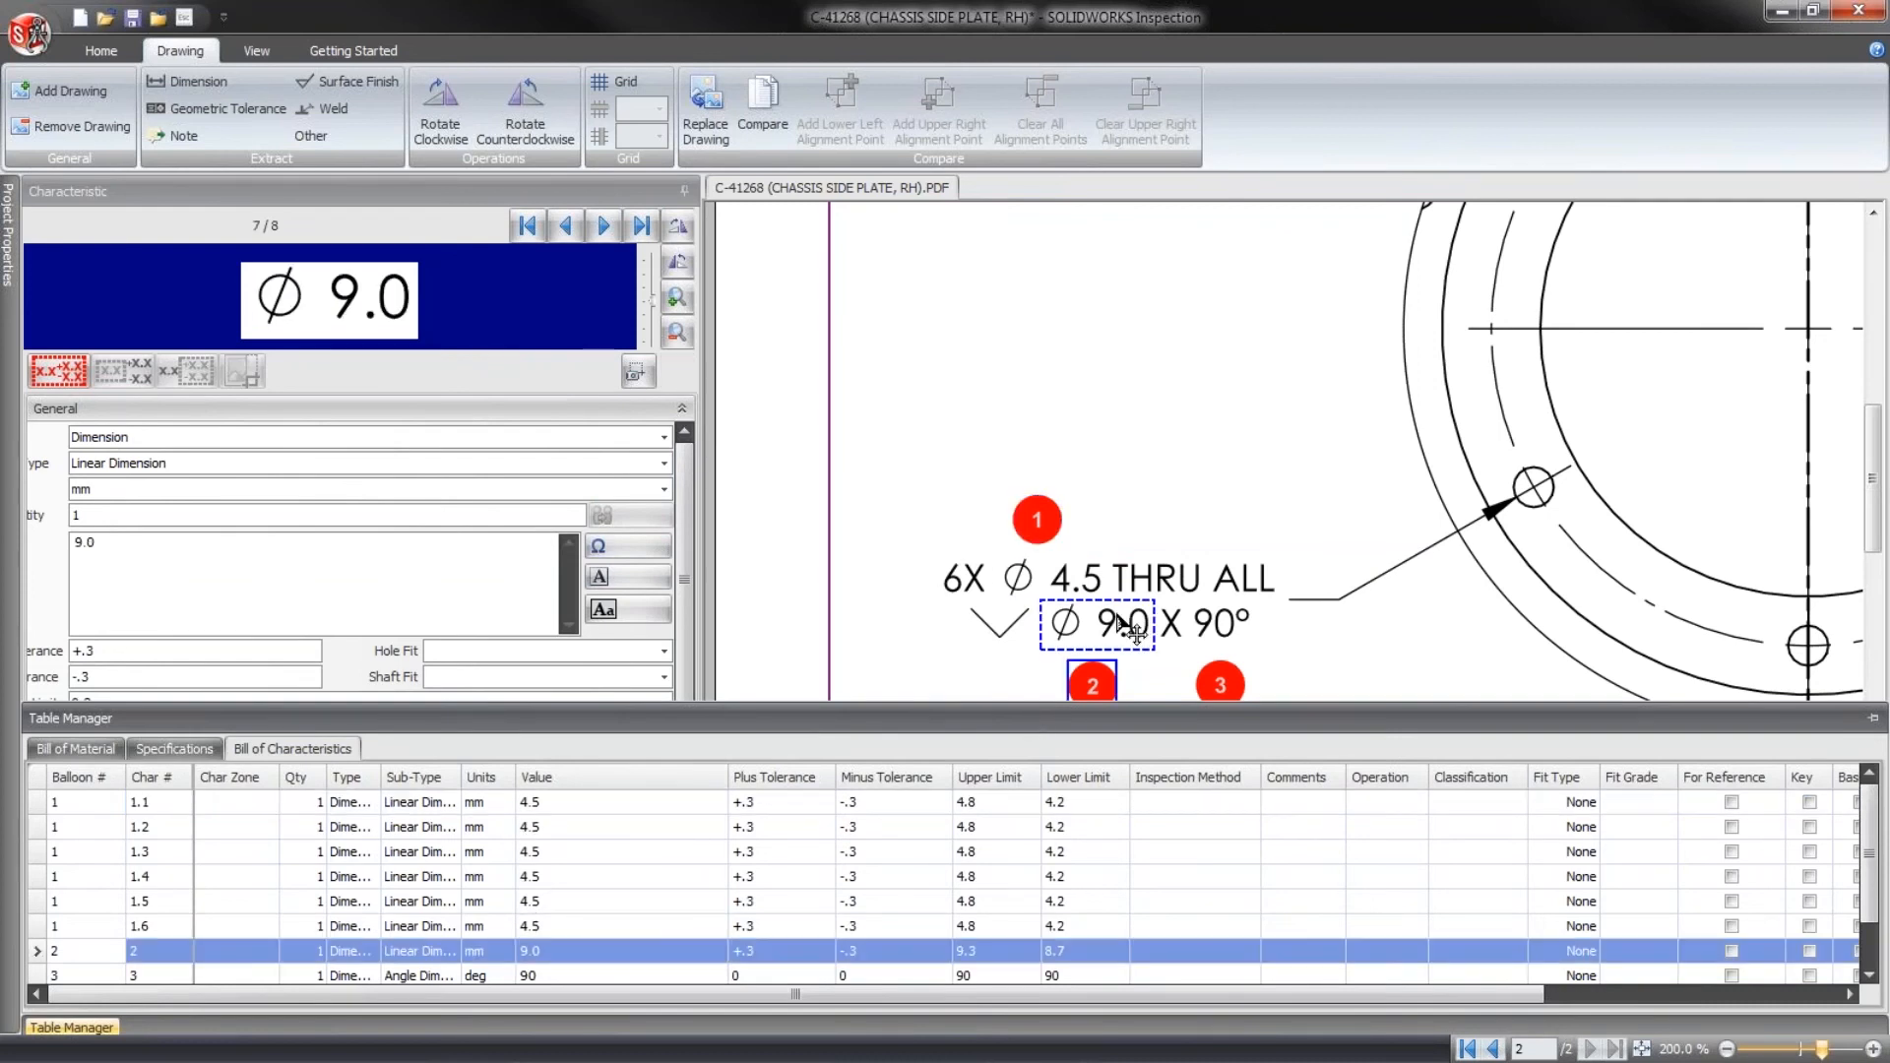
double_click(116, 518)
text(6)
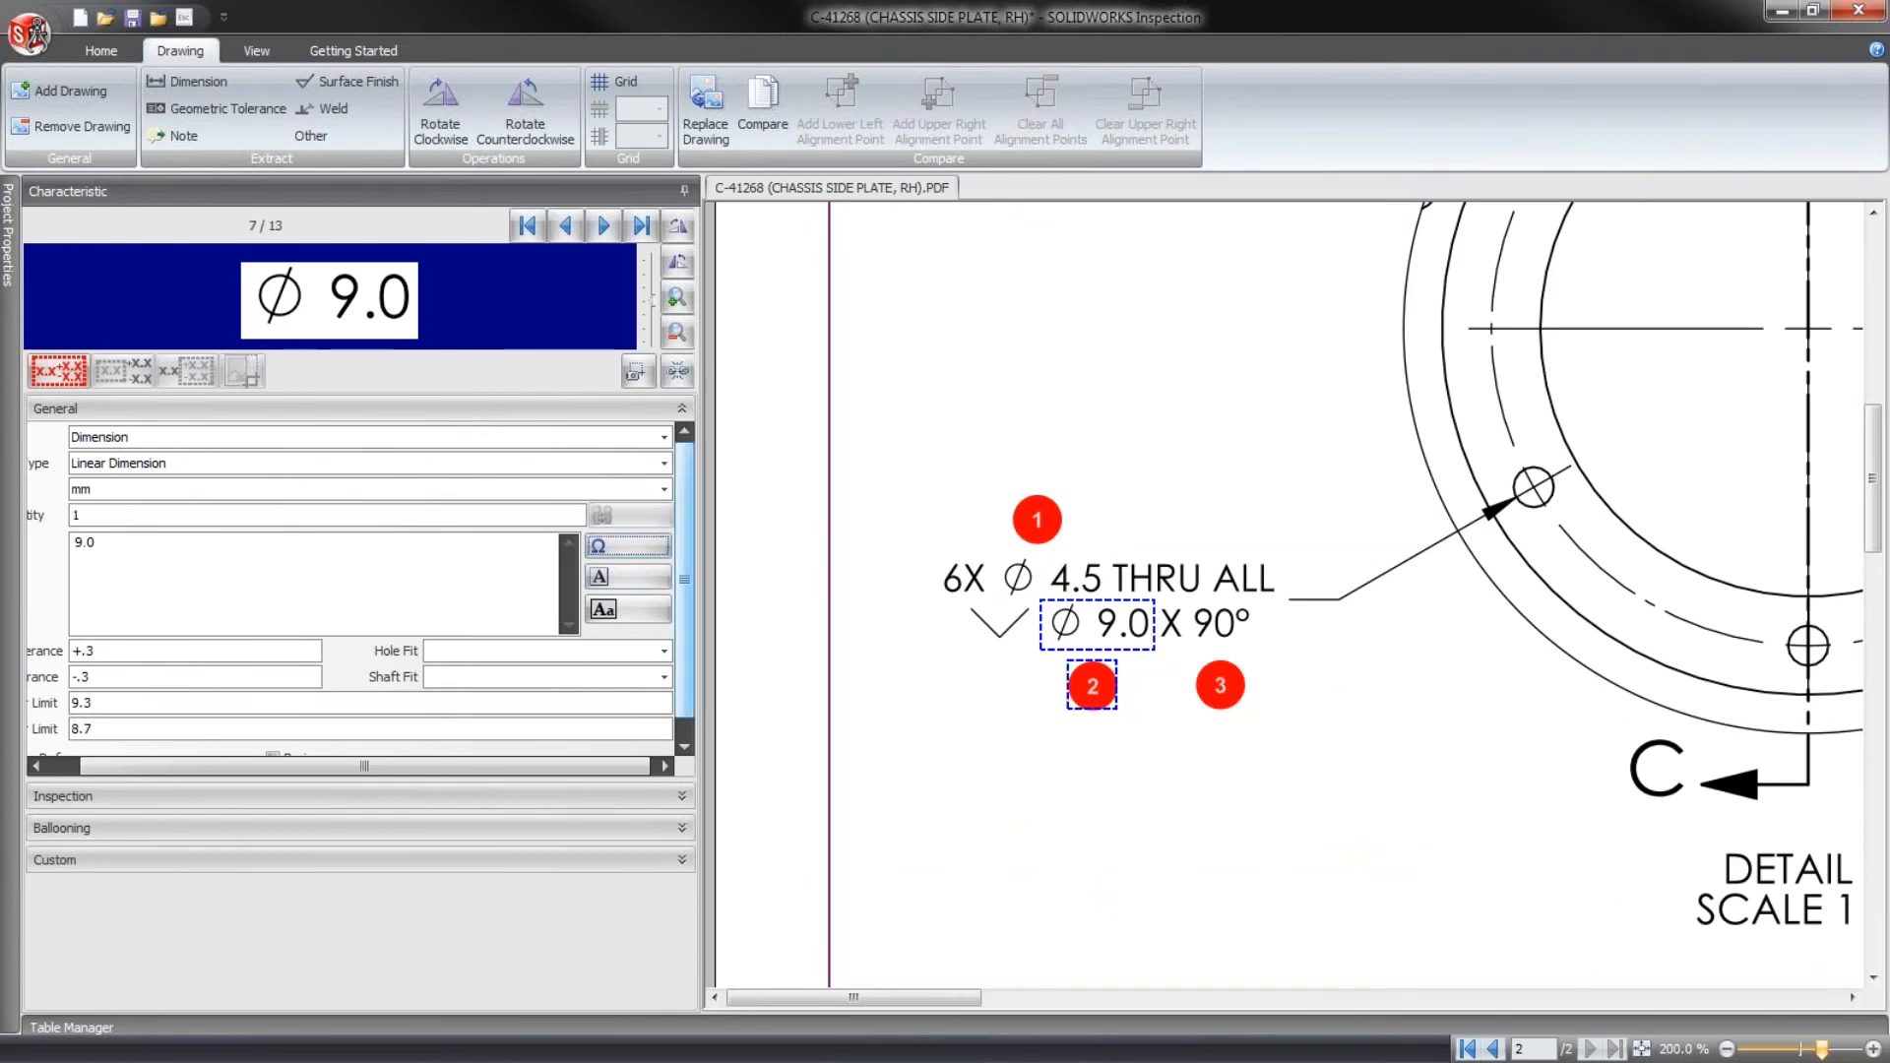
- Set the quantity of the 90° countersink angle to 6 and create a characteristic for each instance
click(1215, 643)
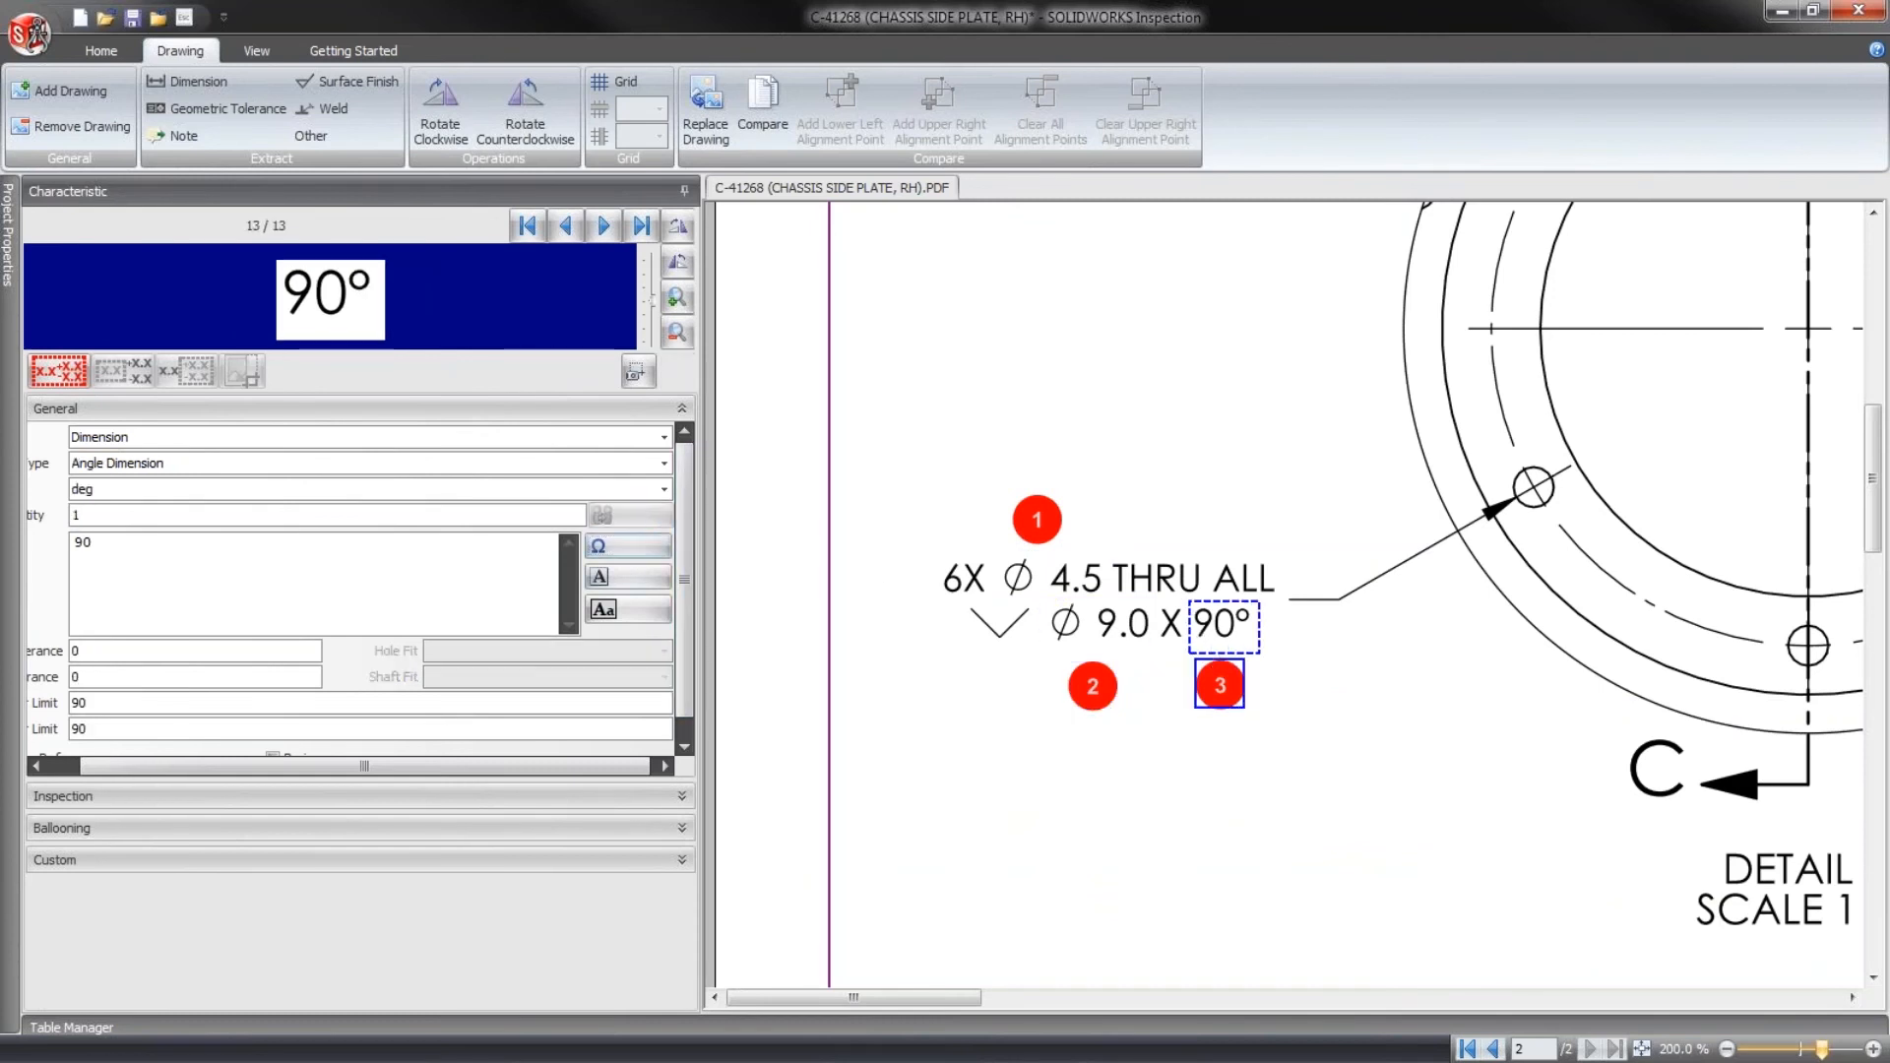
double_click(81, 516)
text(6)
click(638, 513)
- Review the sub-numbered instances of balloons 1, 2 and 3 in the Bill of Characteristics table
click(91, 1026)
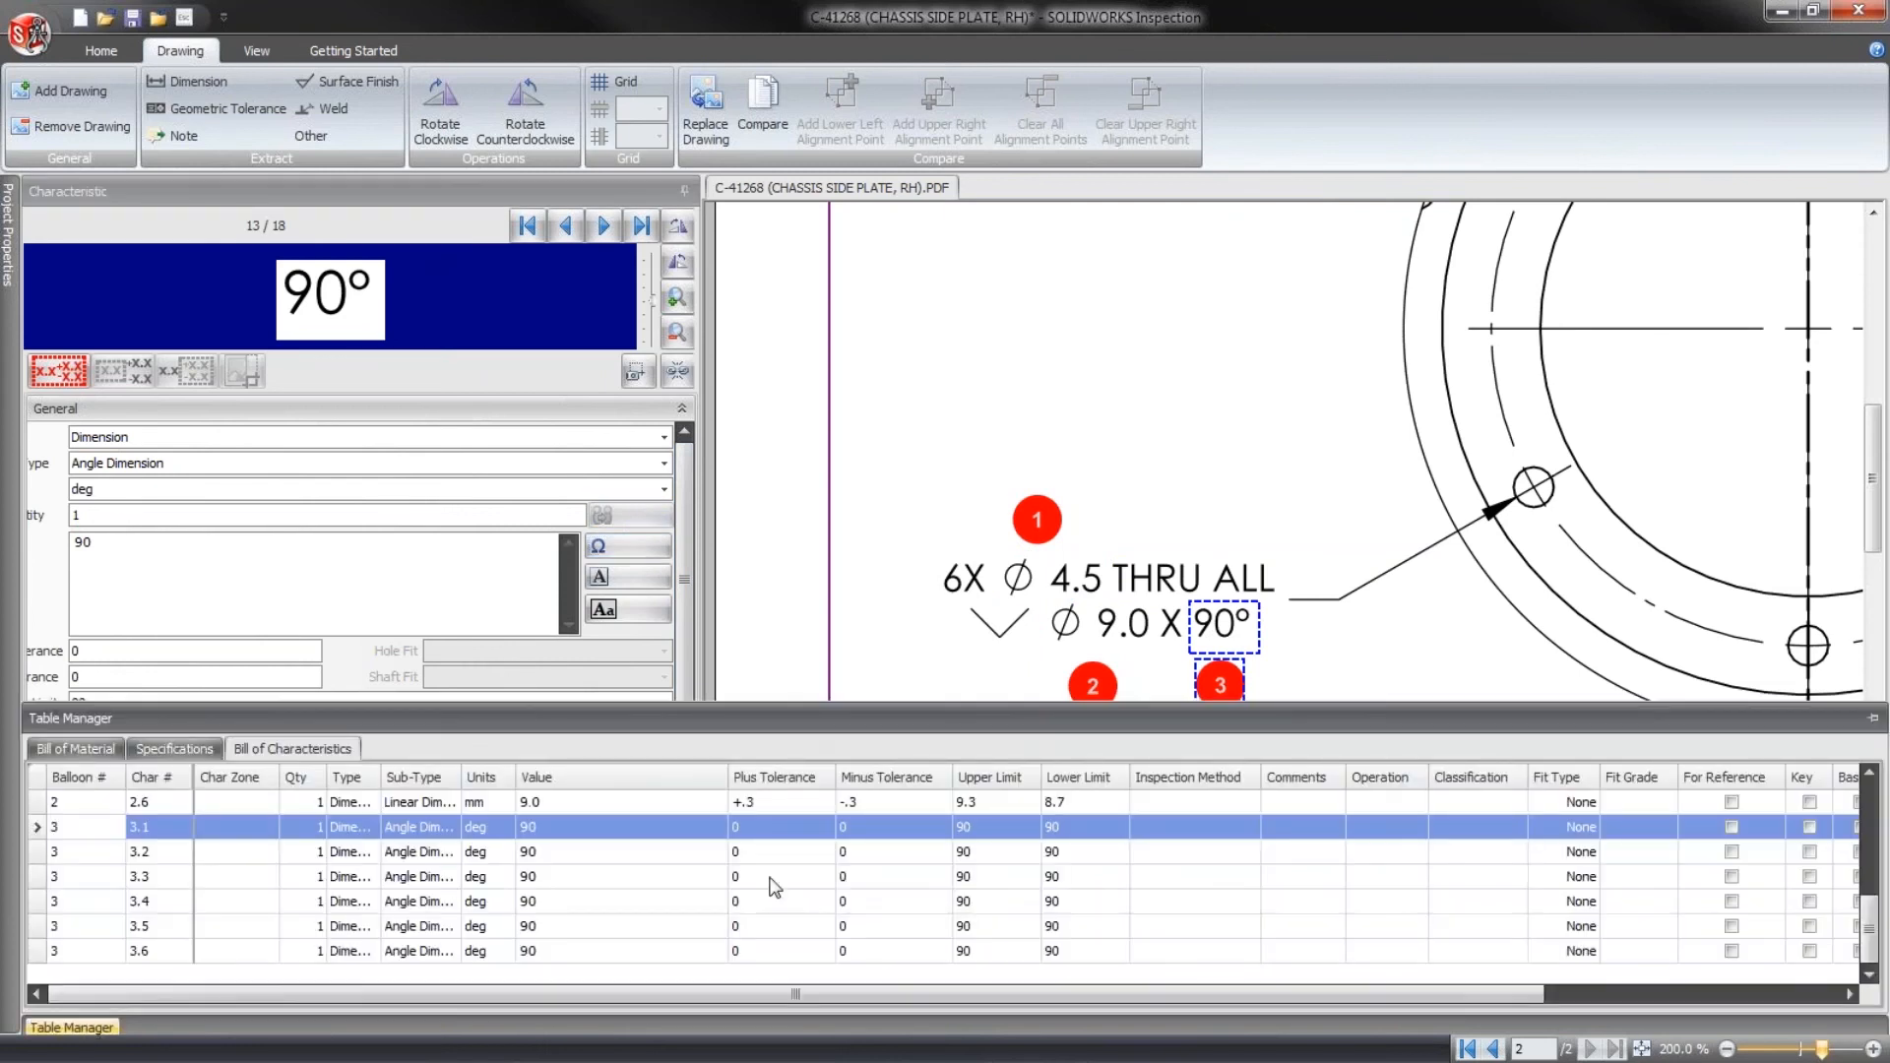
drag(795, 709, 792, 488)
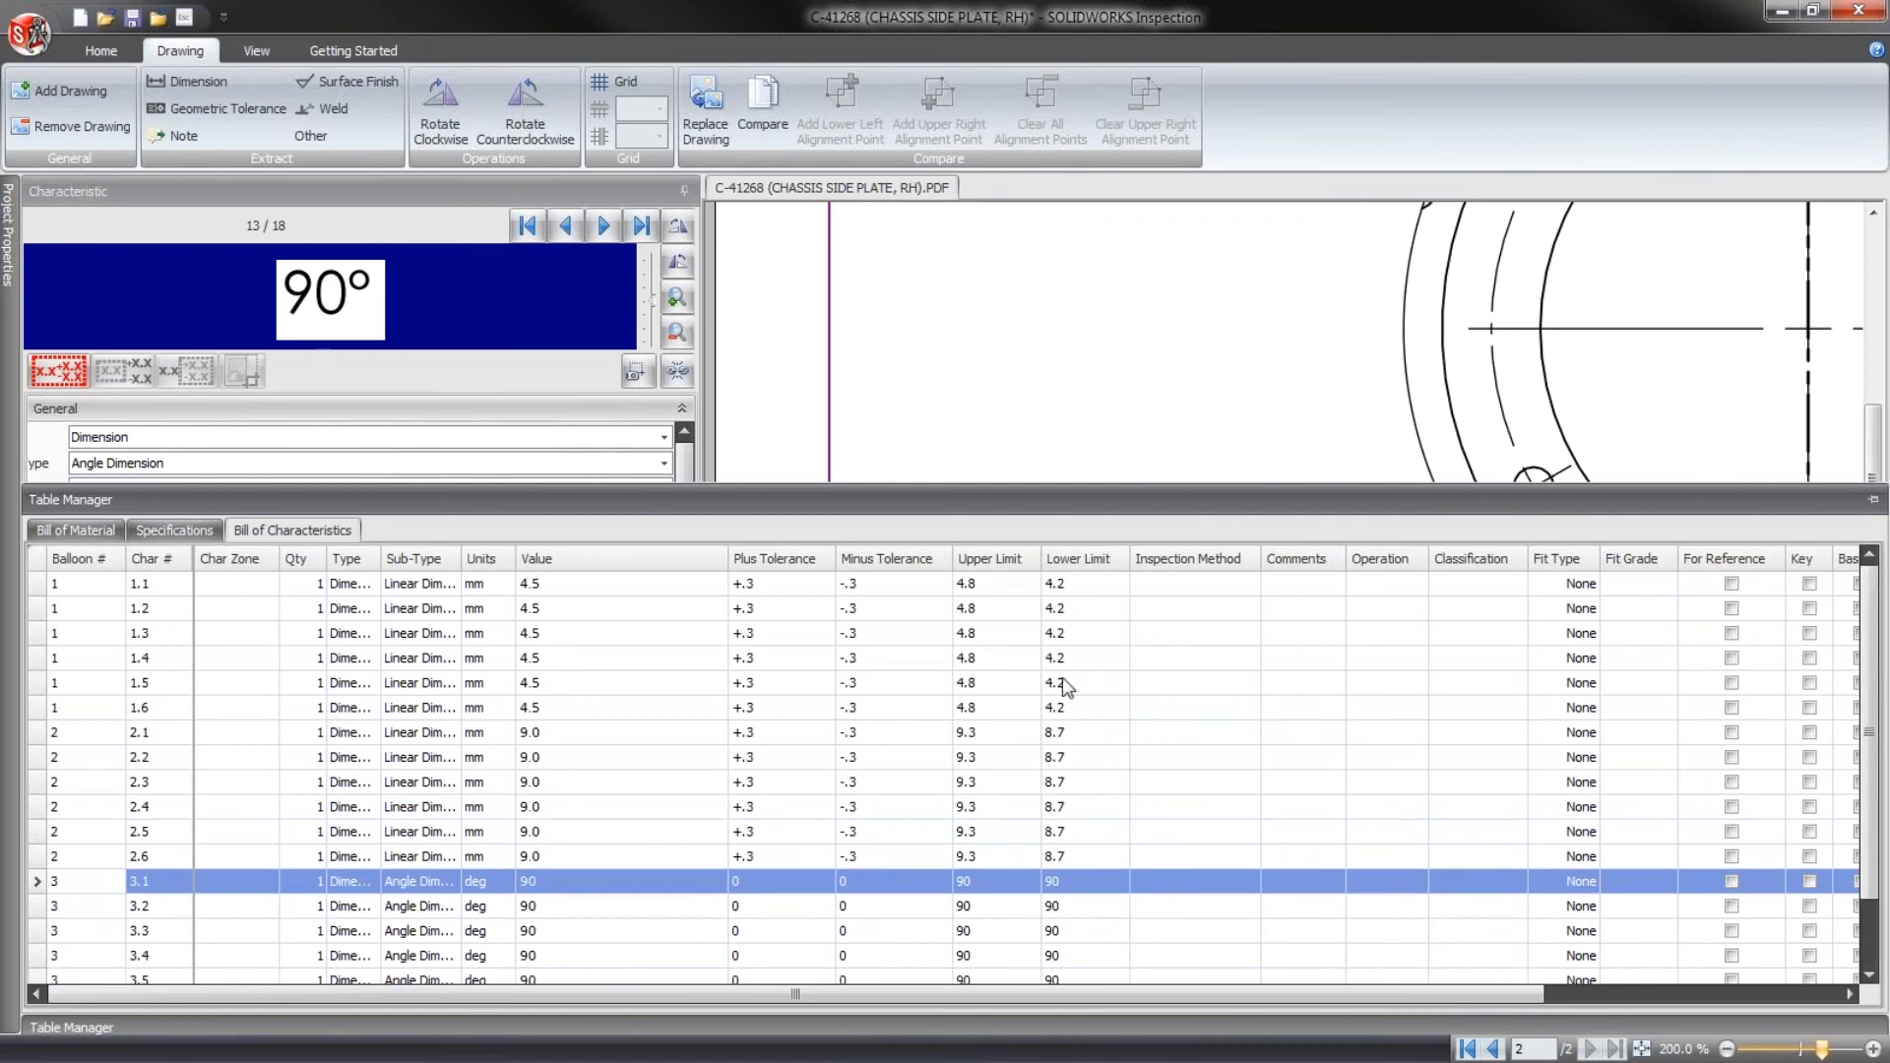
scroll(1065, 686, down, 1)
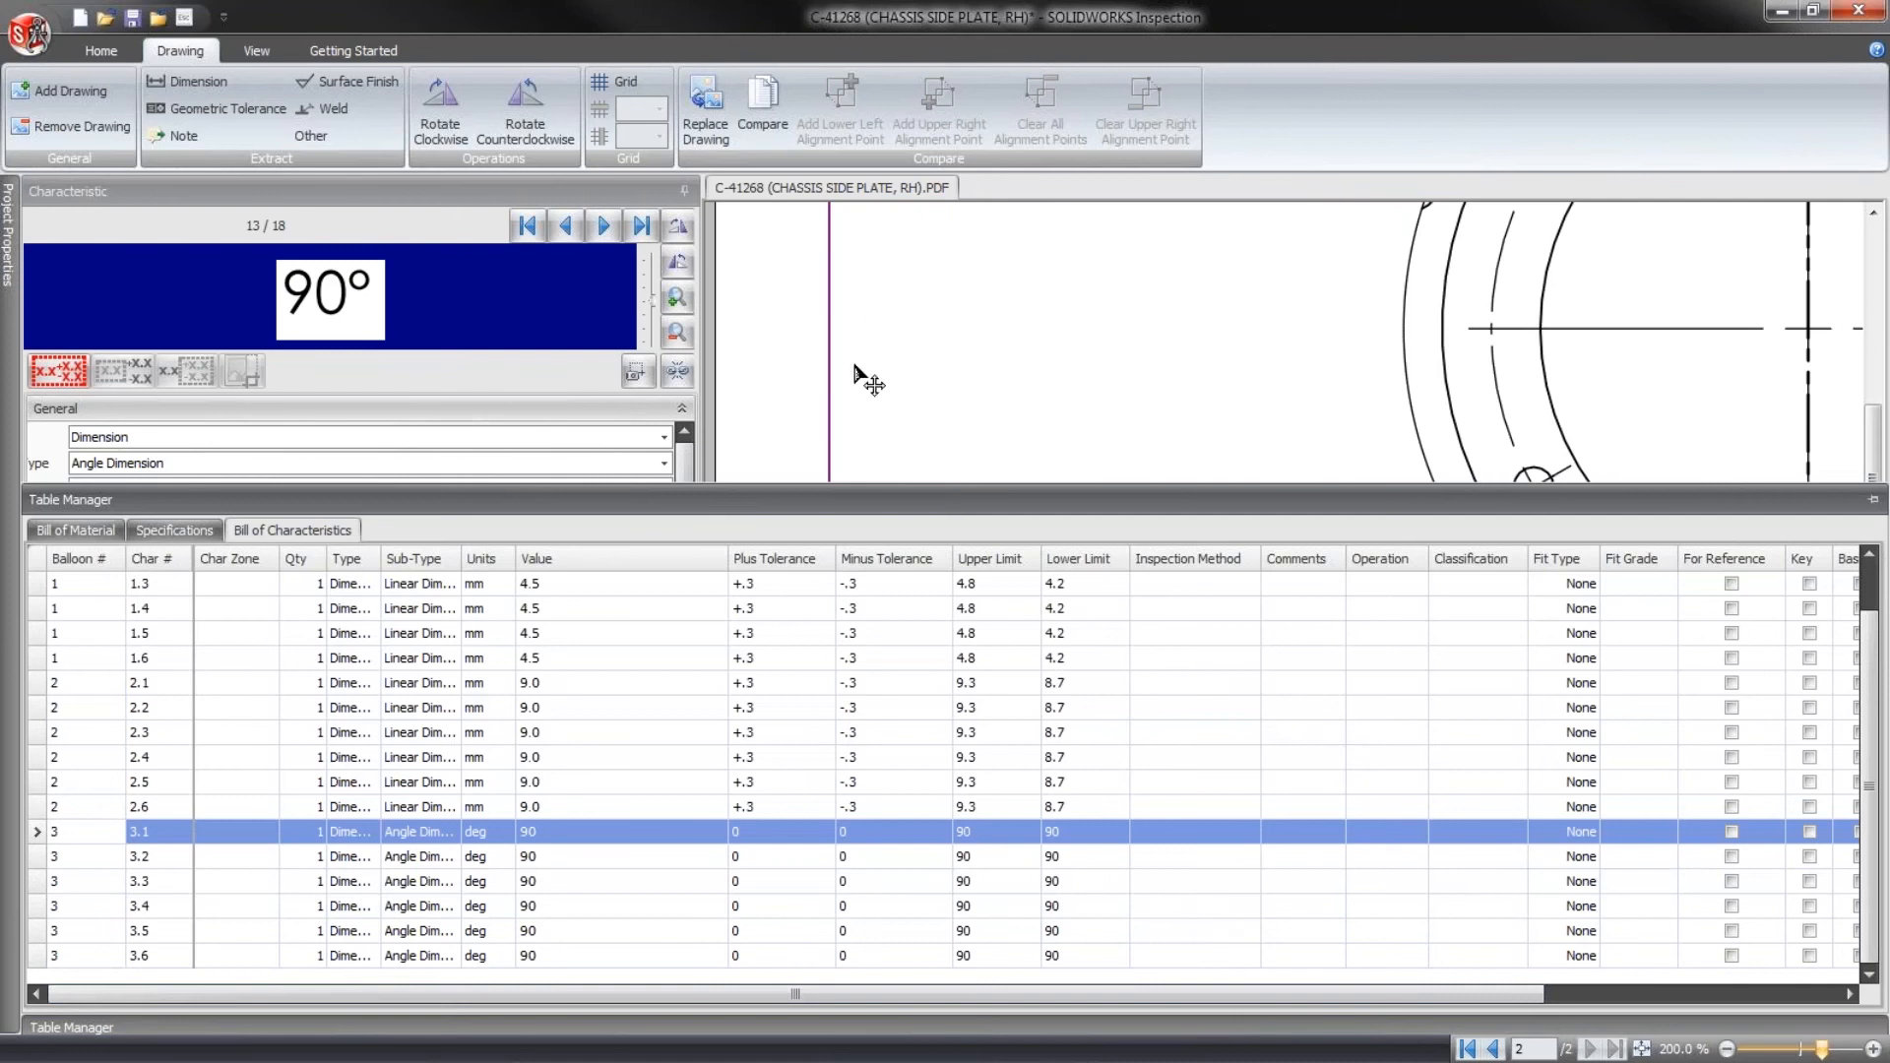
drag(847, 486, 878, 866)
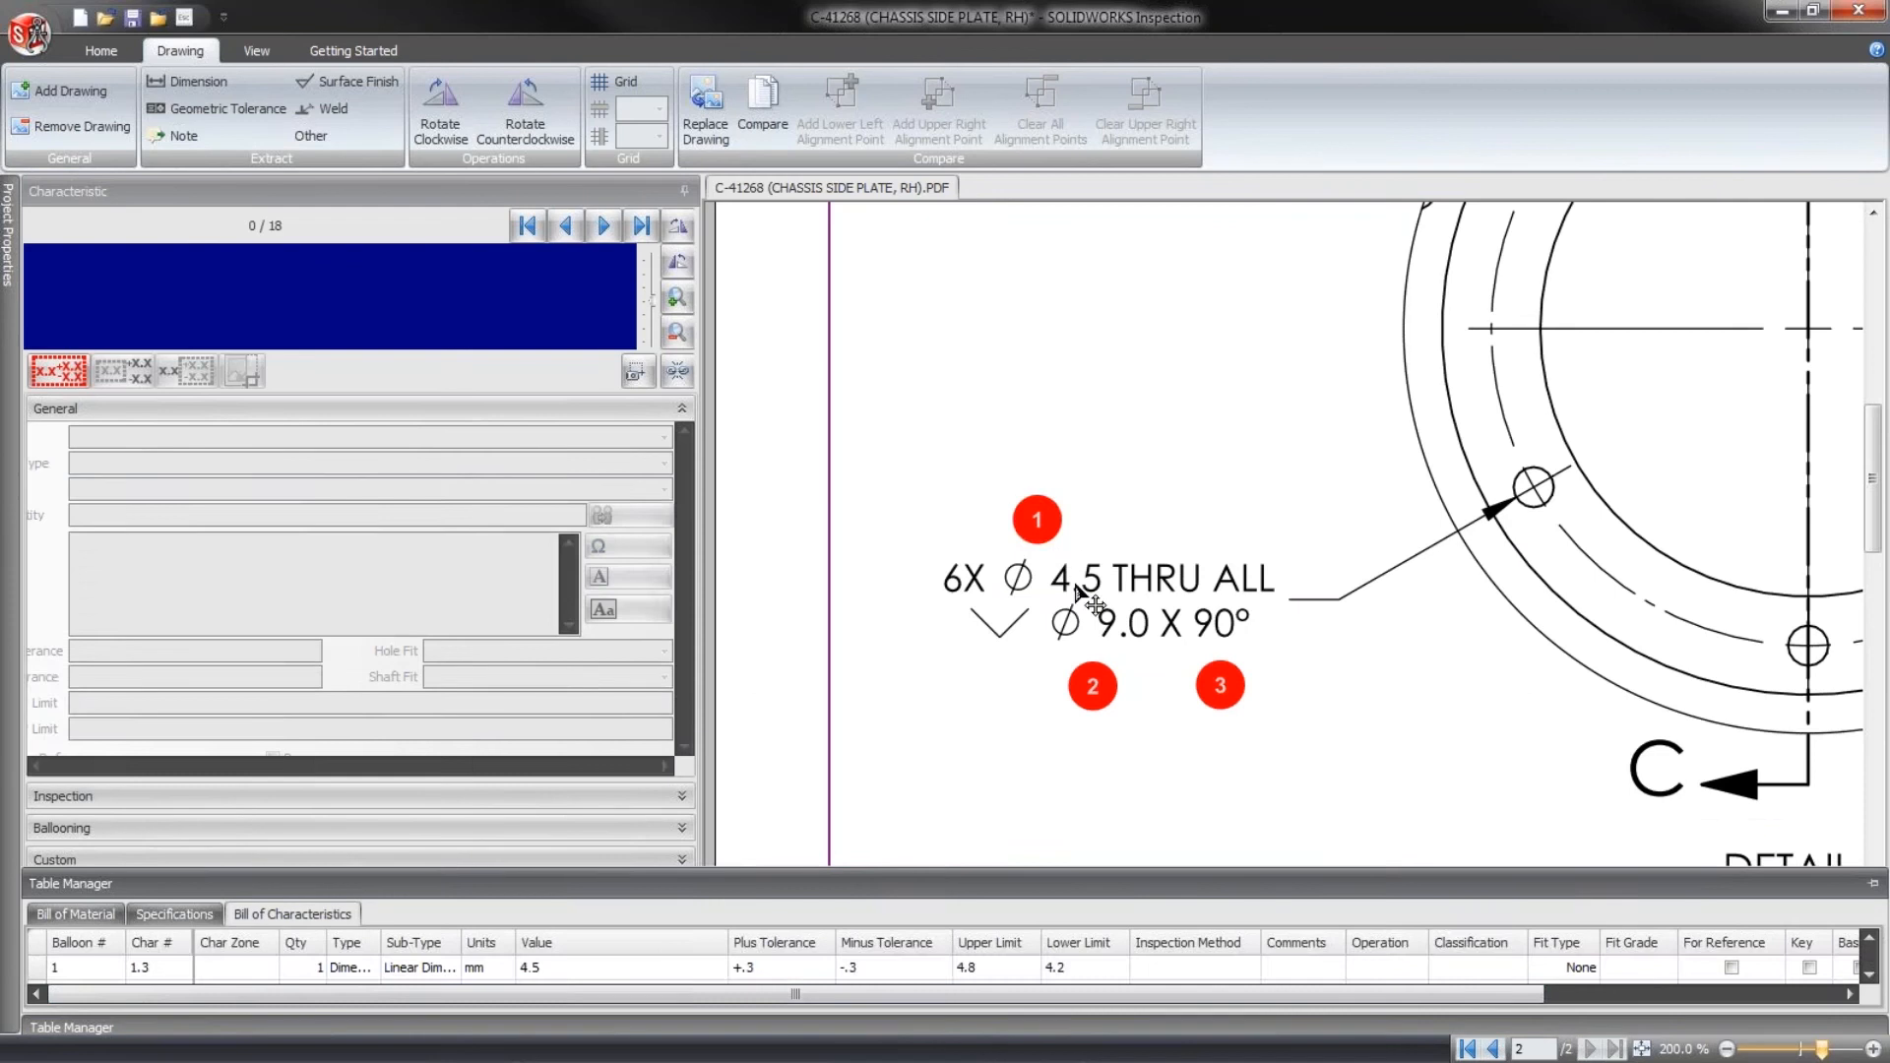
- Extract the Ø 48.0 through-hole diameter from the 2X callout of Detail A as a dimension characteristic
click(1075, 585)
scroll(636, 512, down, 2)
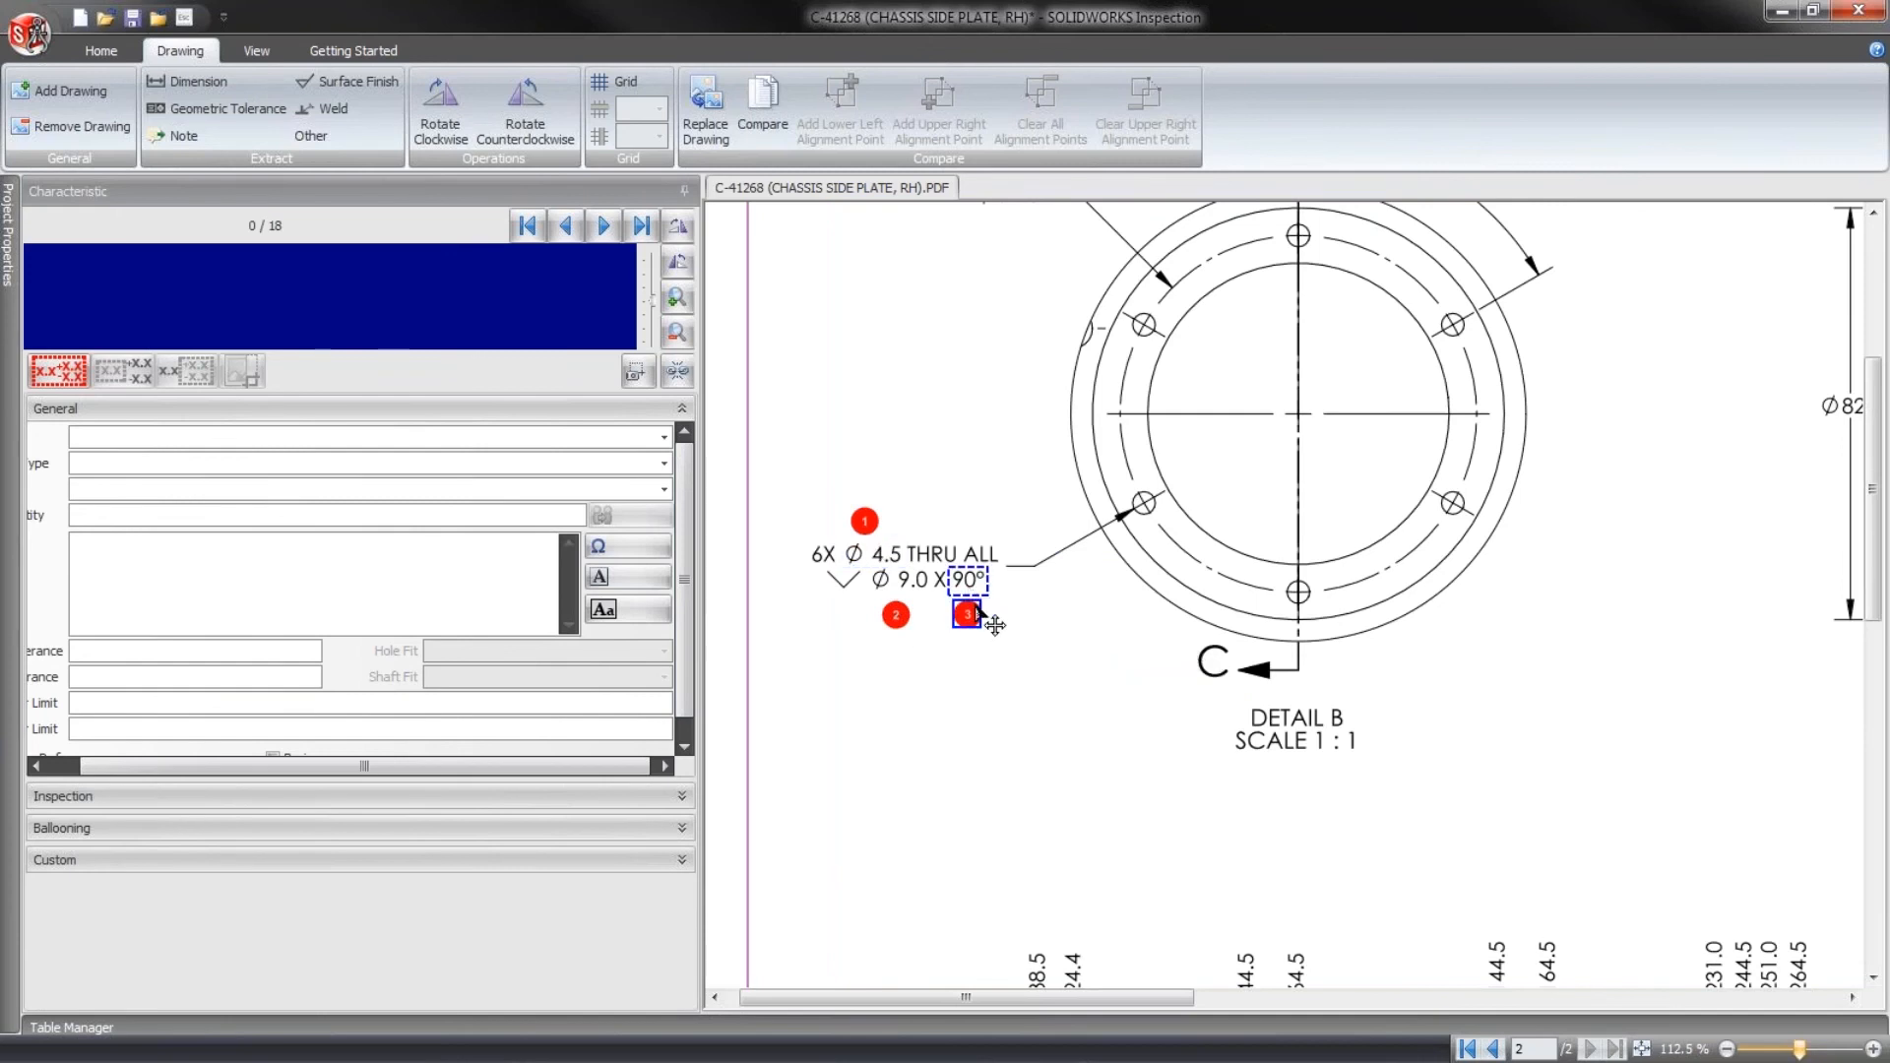
scroll(1250, 738, down, 1)
drag(1029, 997, 1463, 997)
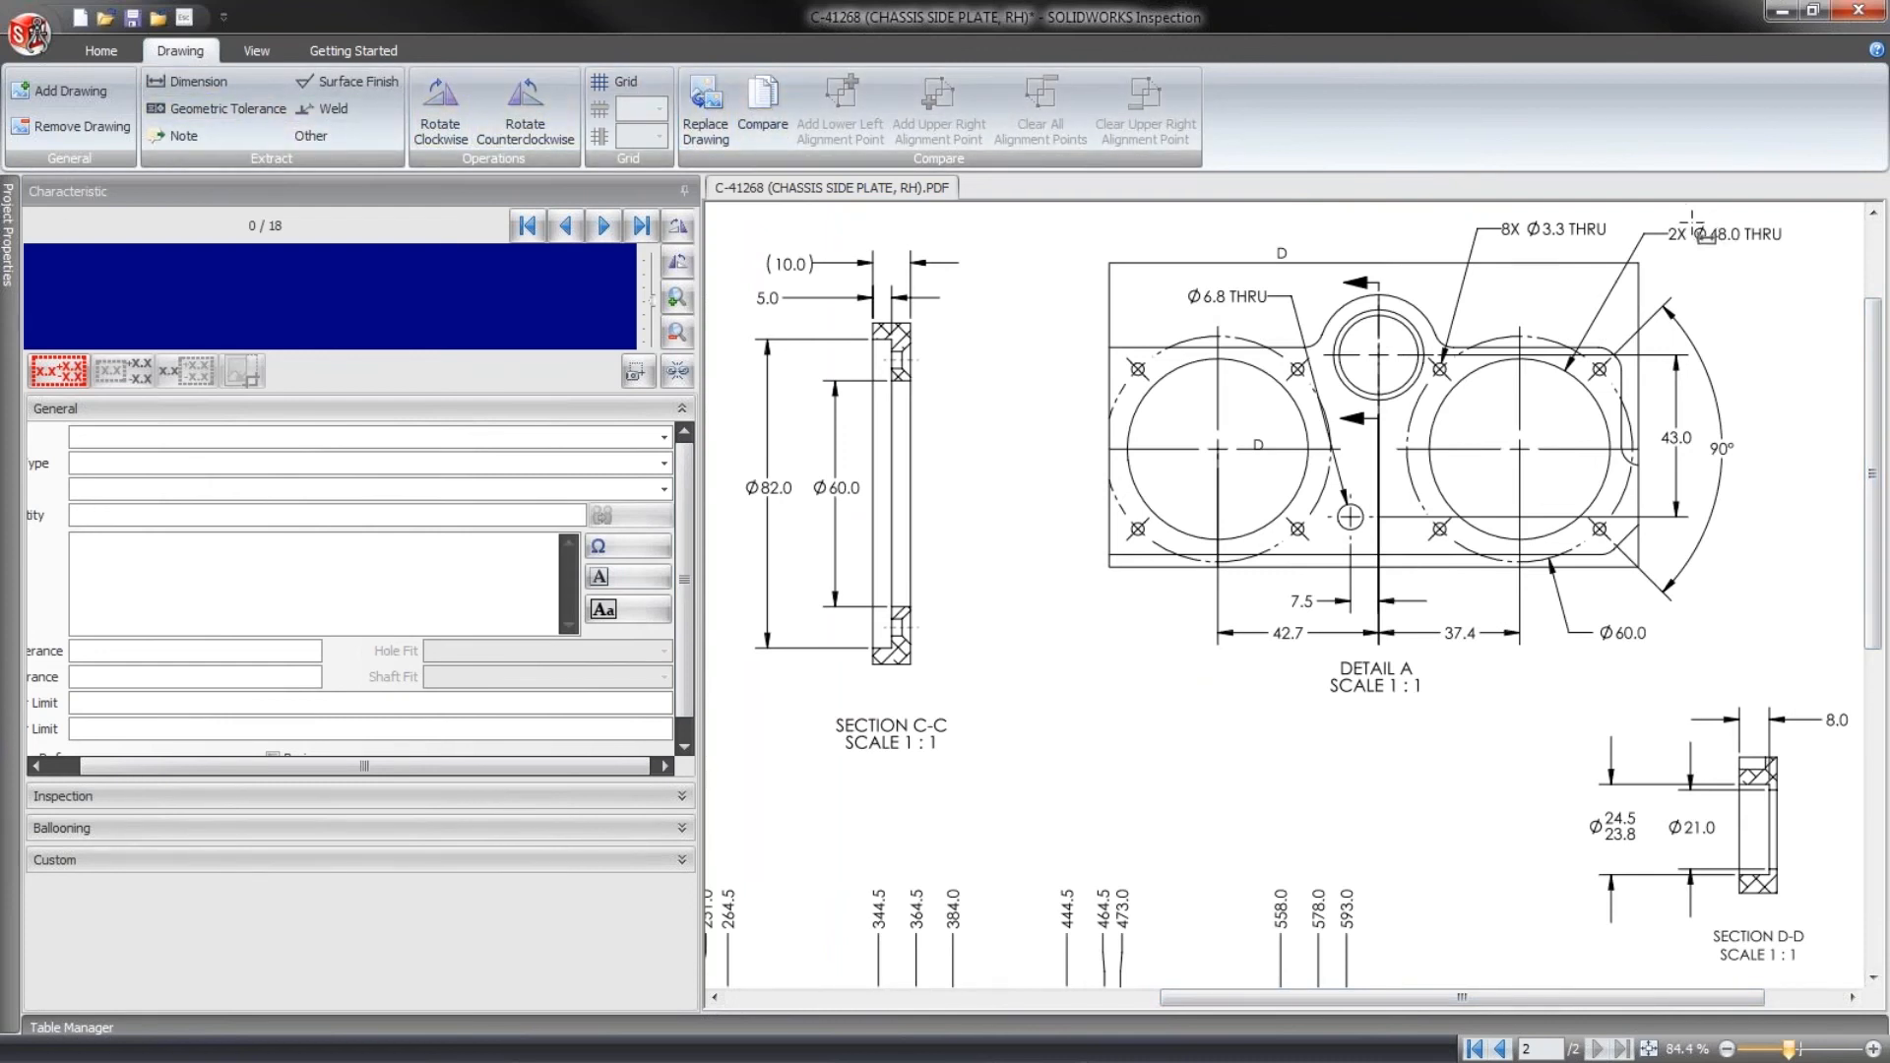
drag(1691, 223, 1744, 246)
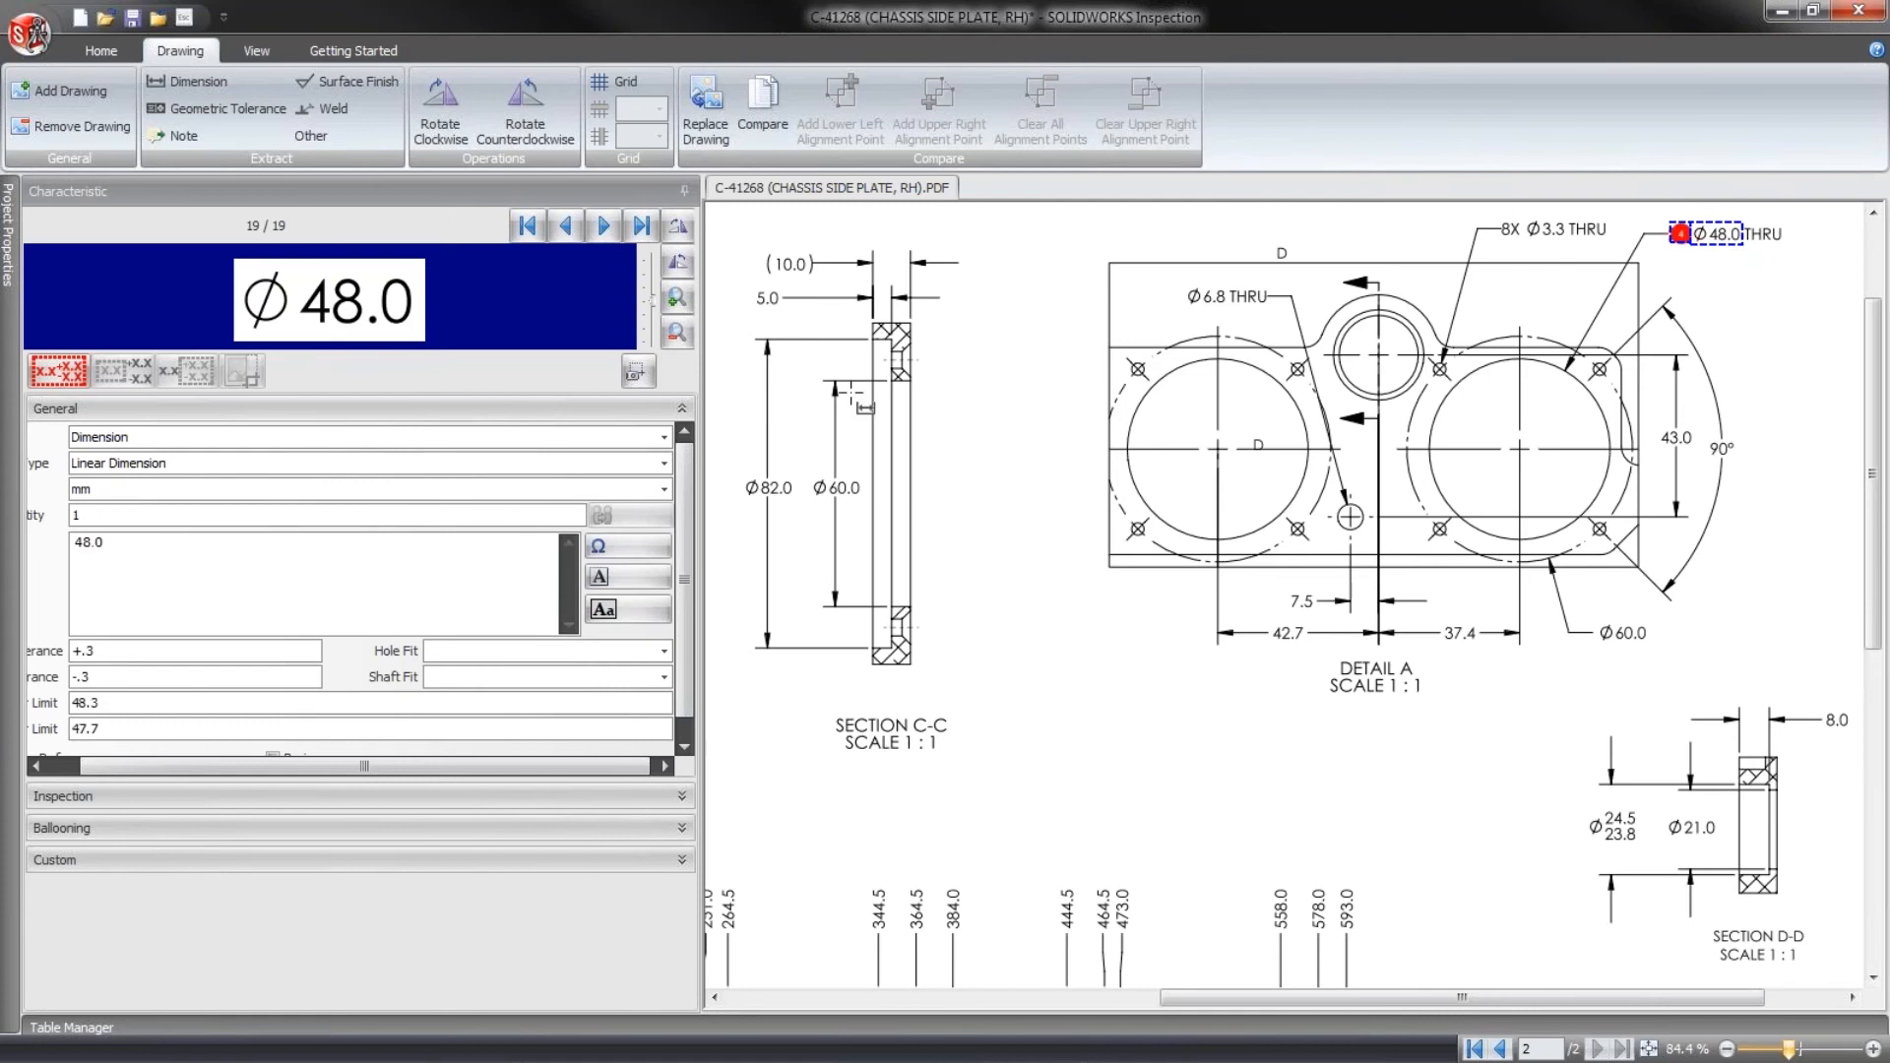
- Set the Ø 48.0 characteristic's quantity to 2 and create one characteristic for each instance
double_click(84, 511)
text(2)
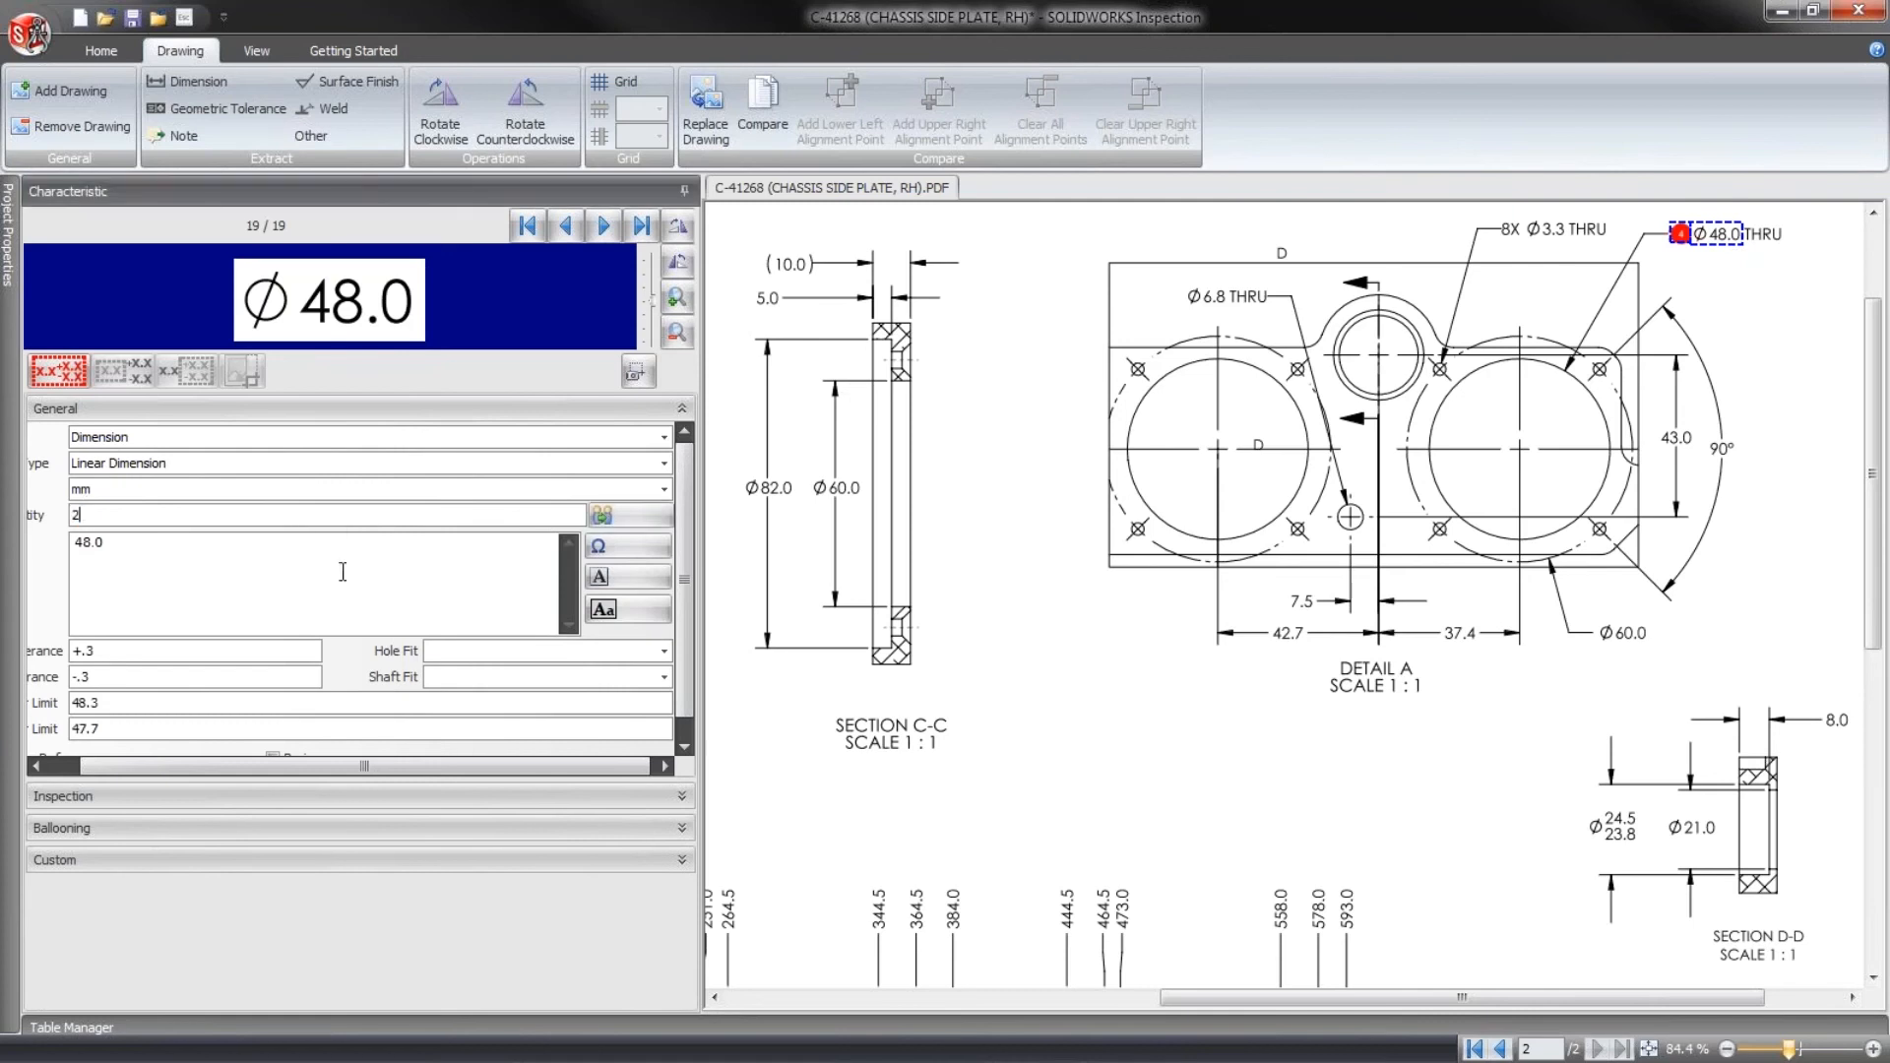
click(630, 527)
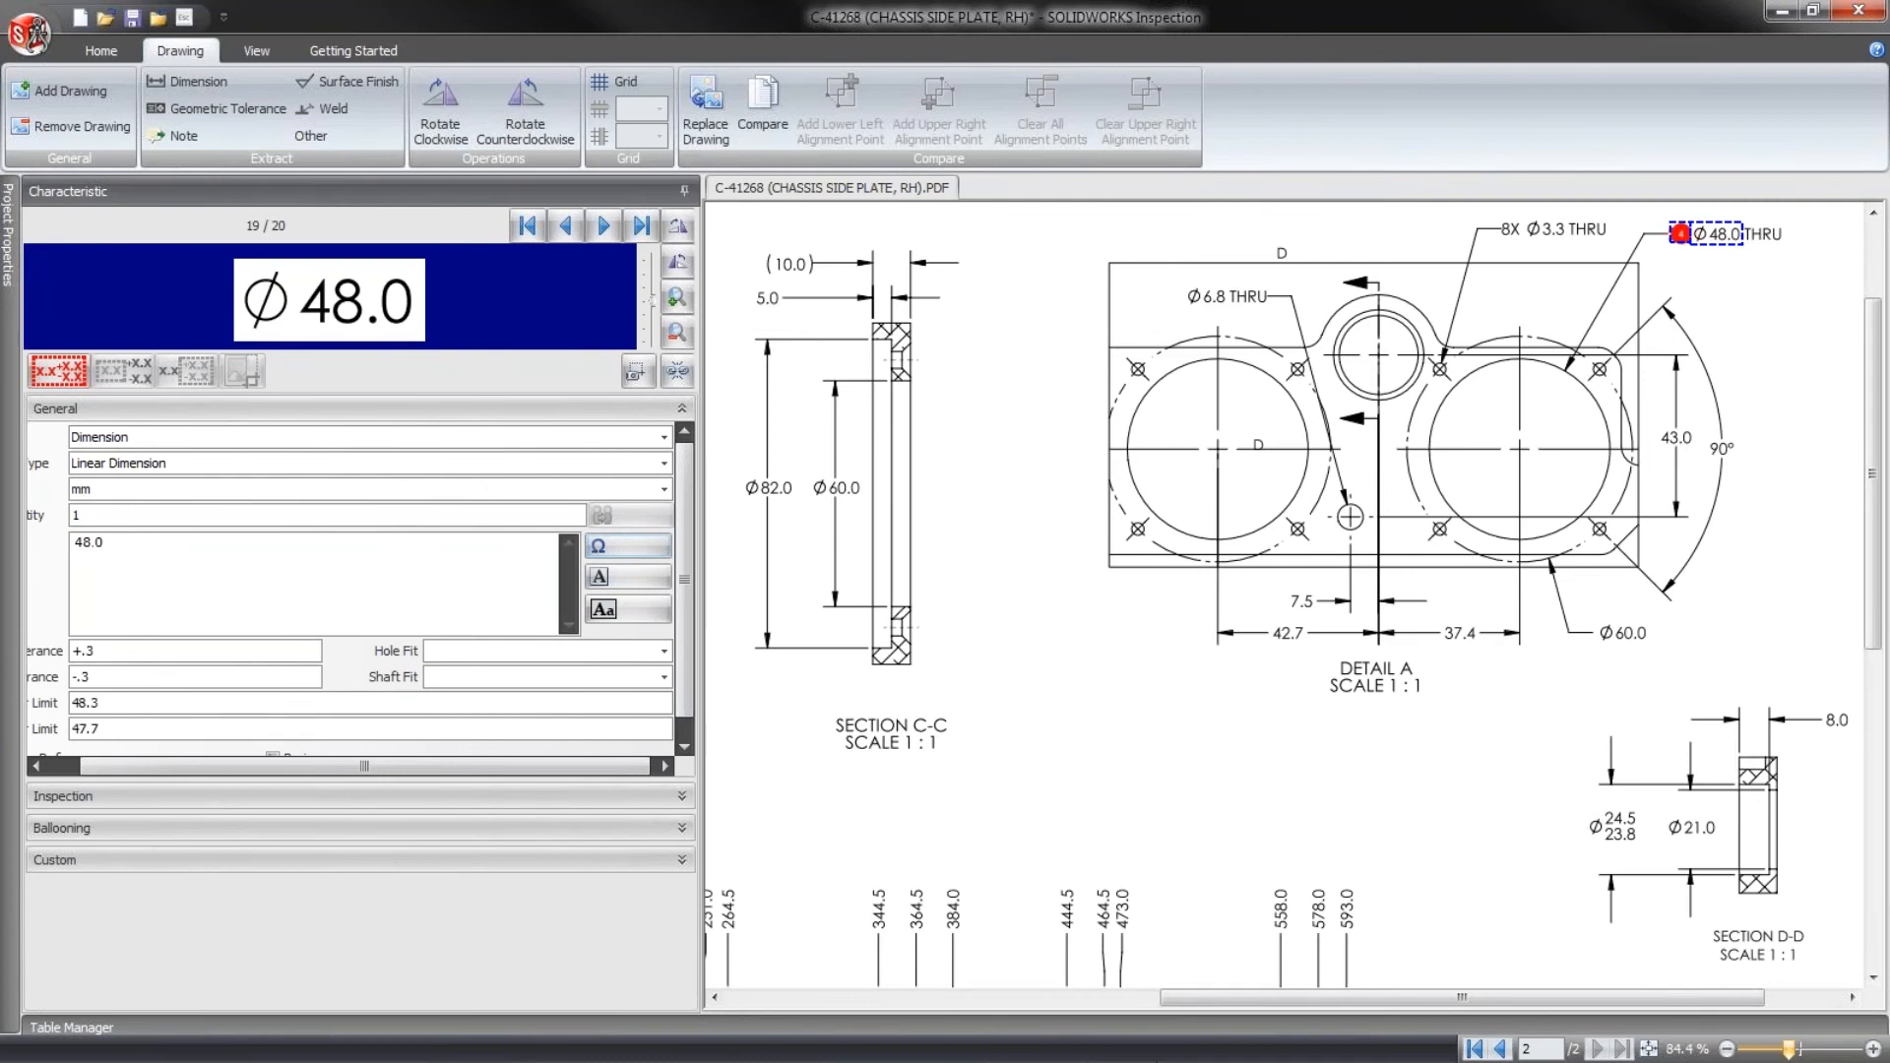
- Open the Net-Inspect publishing settings for the current project
drag(1209, 998, 777, 997)
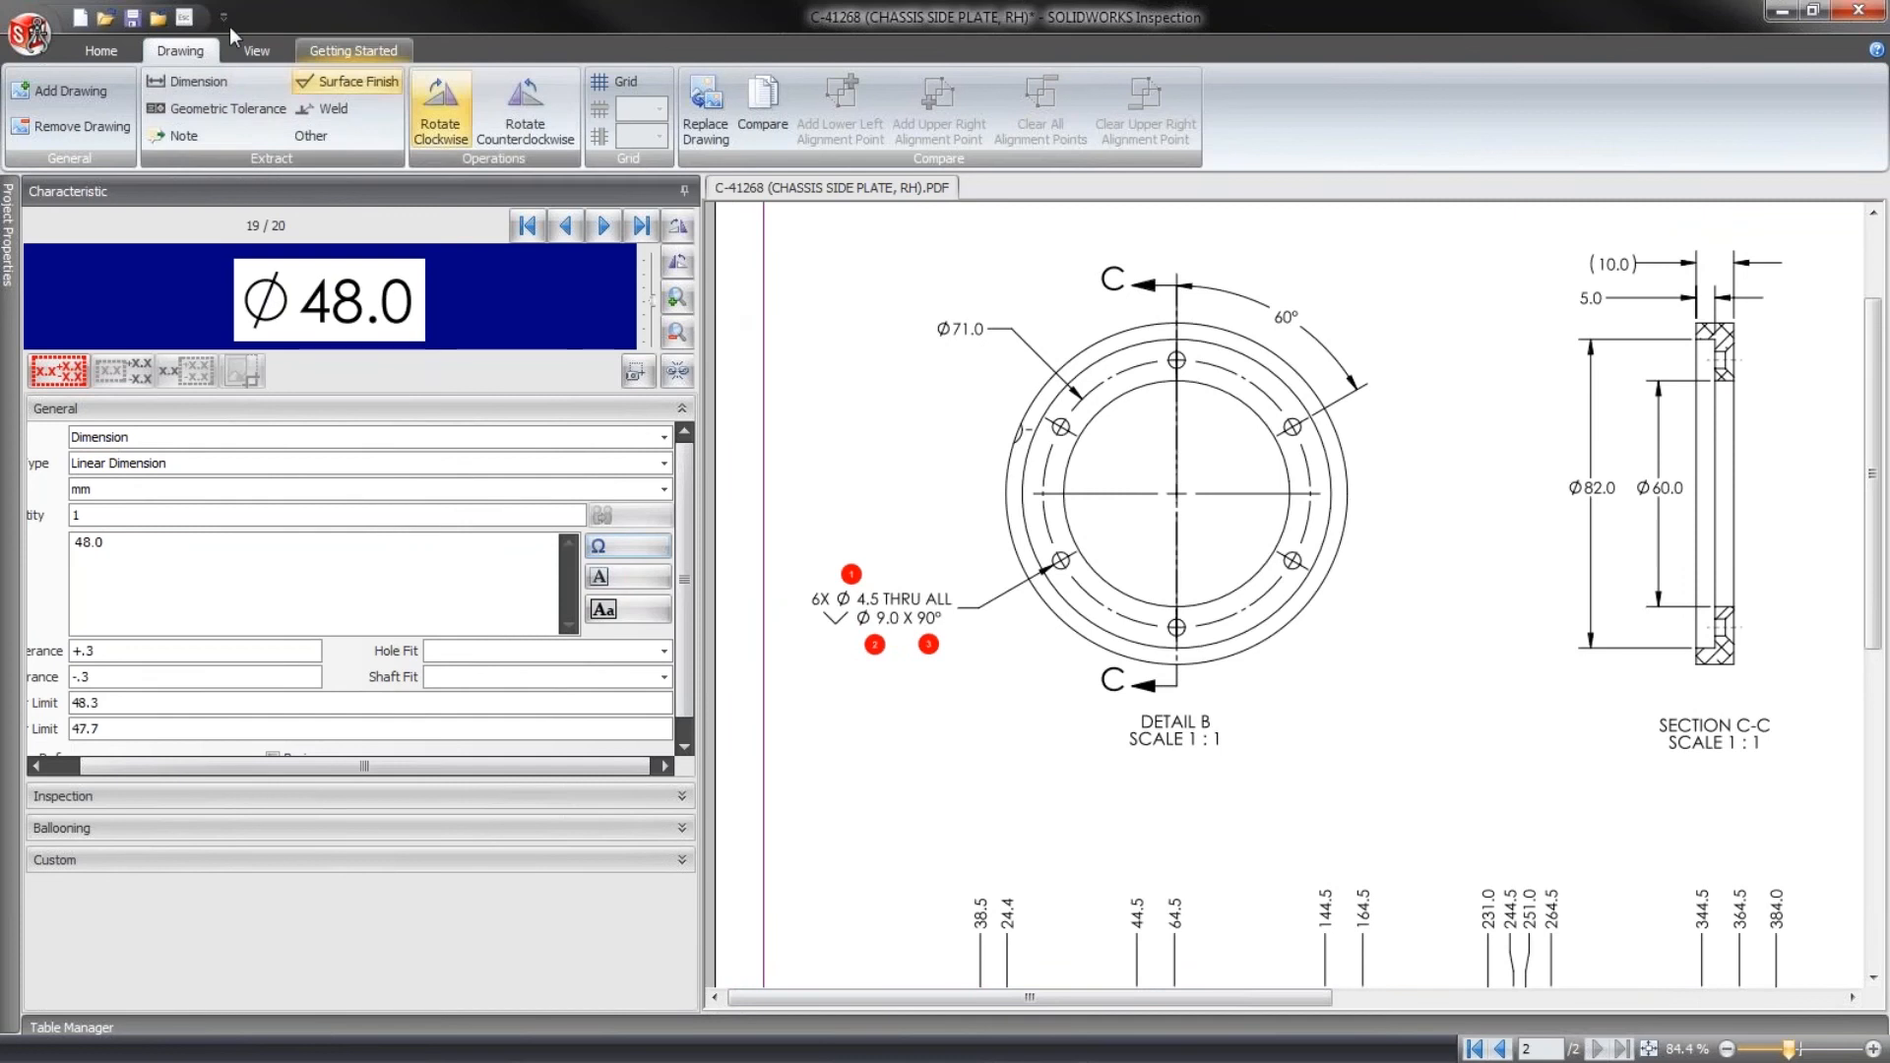
click(100, 51)
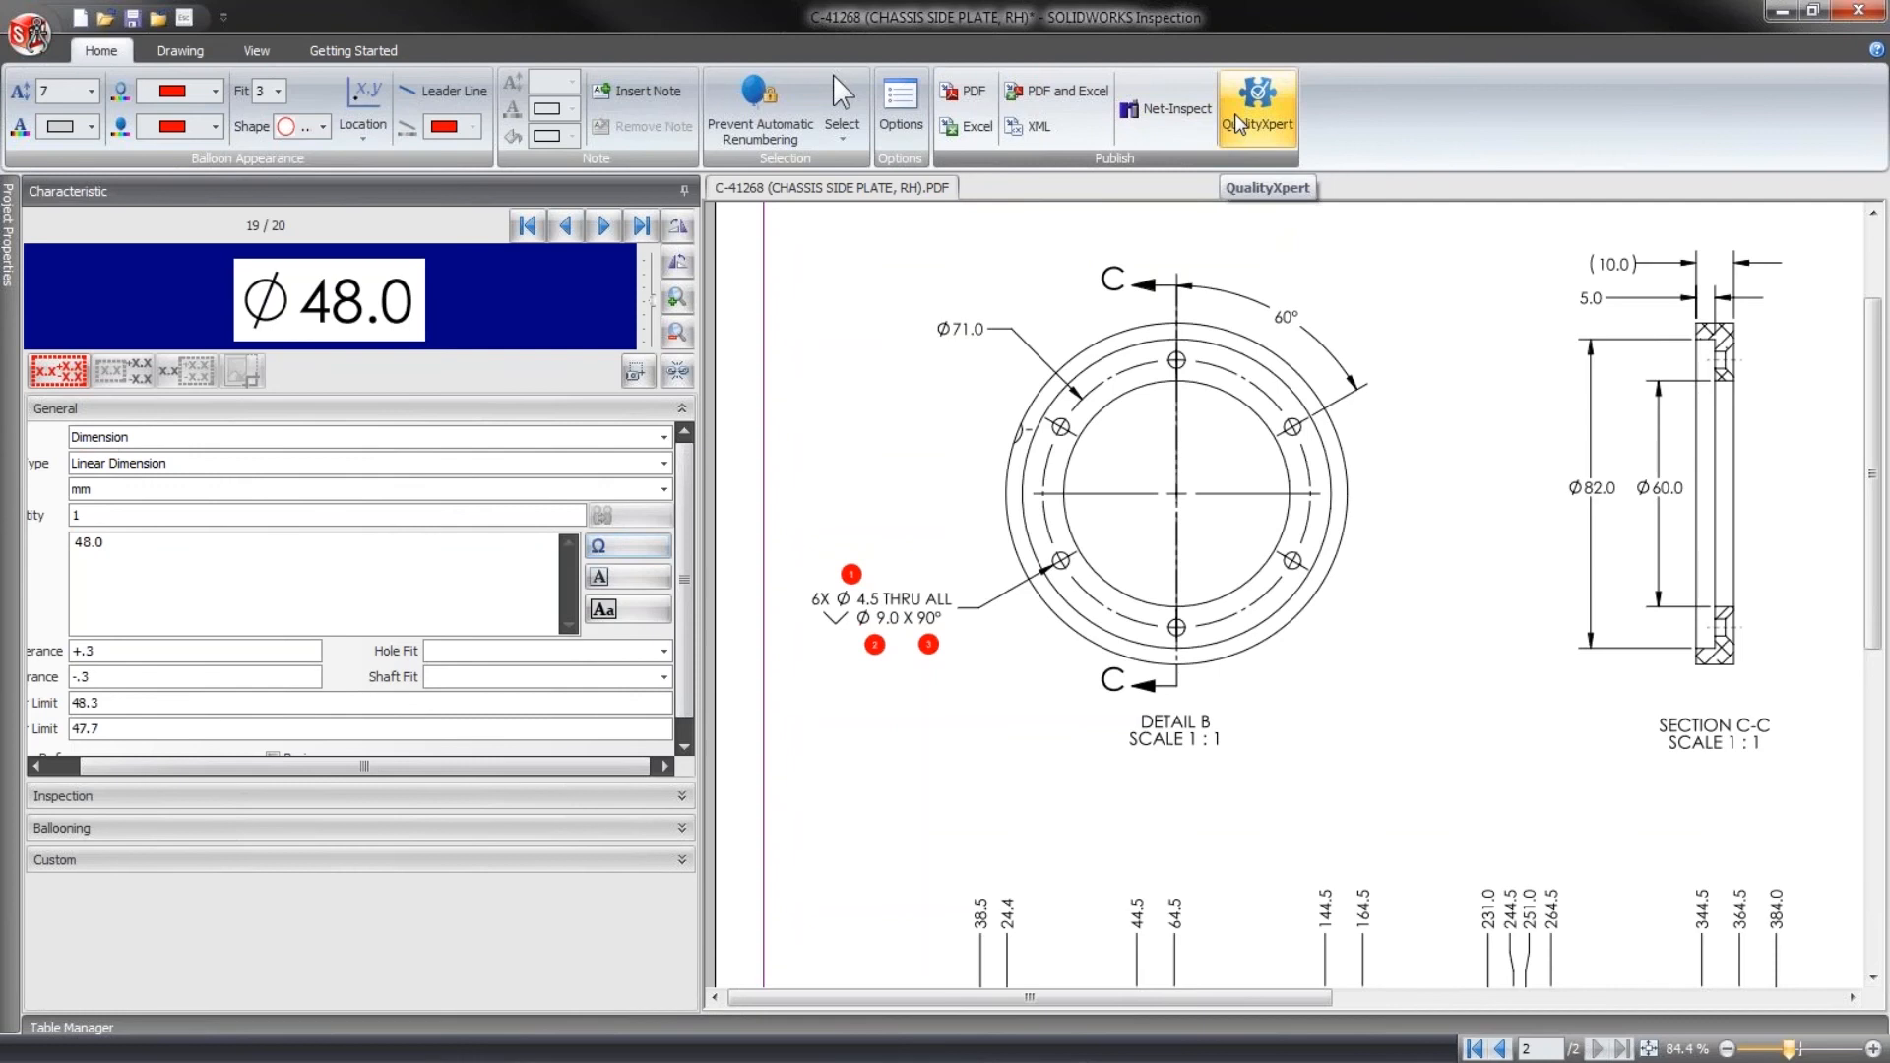
click(1170, 108)
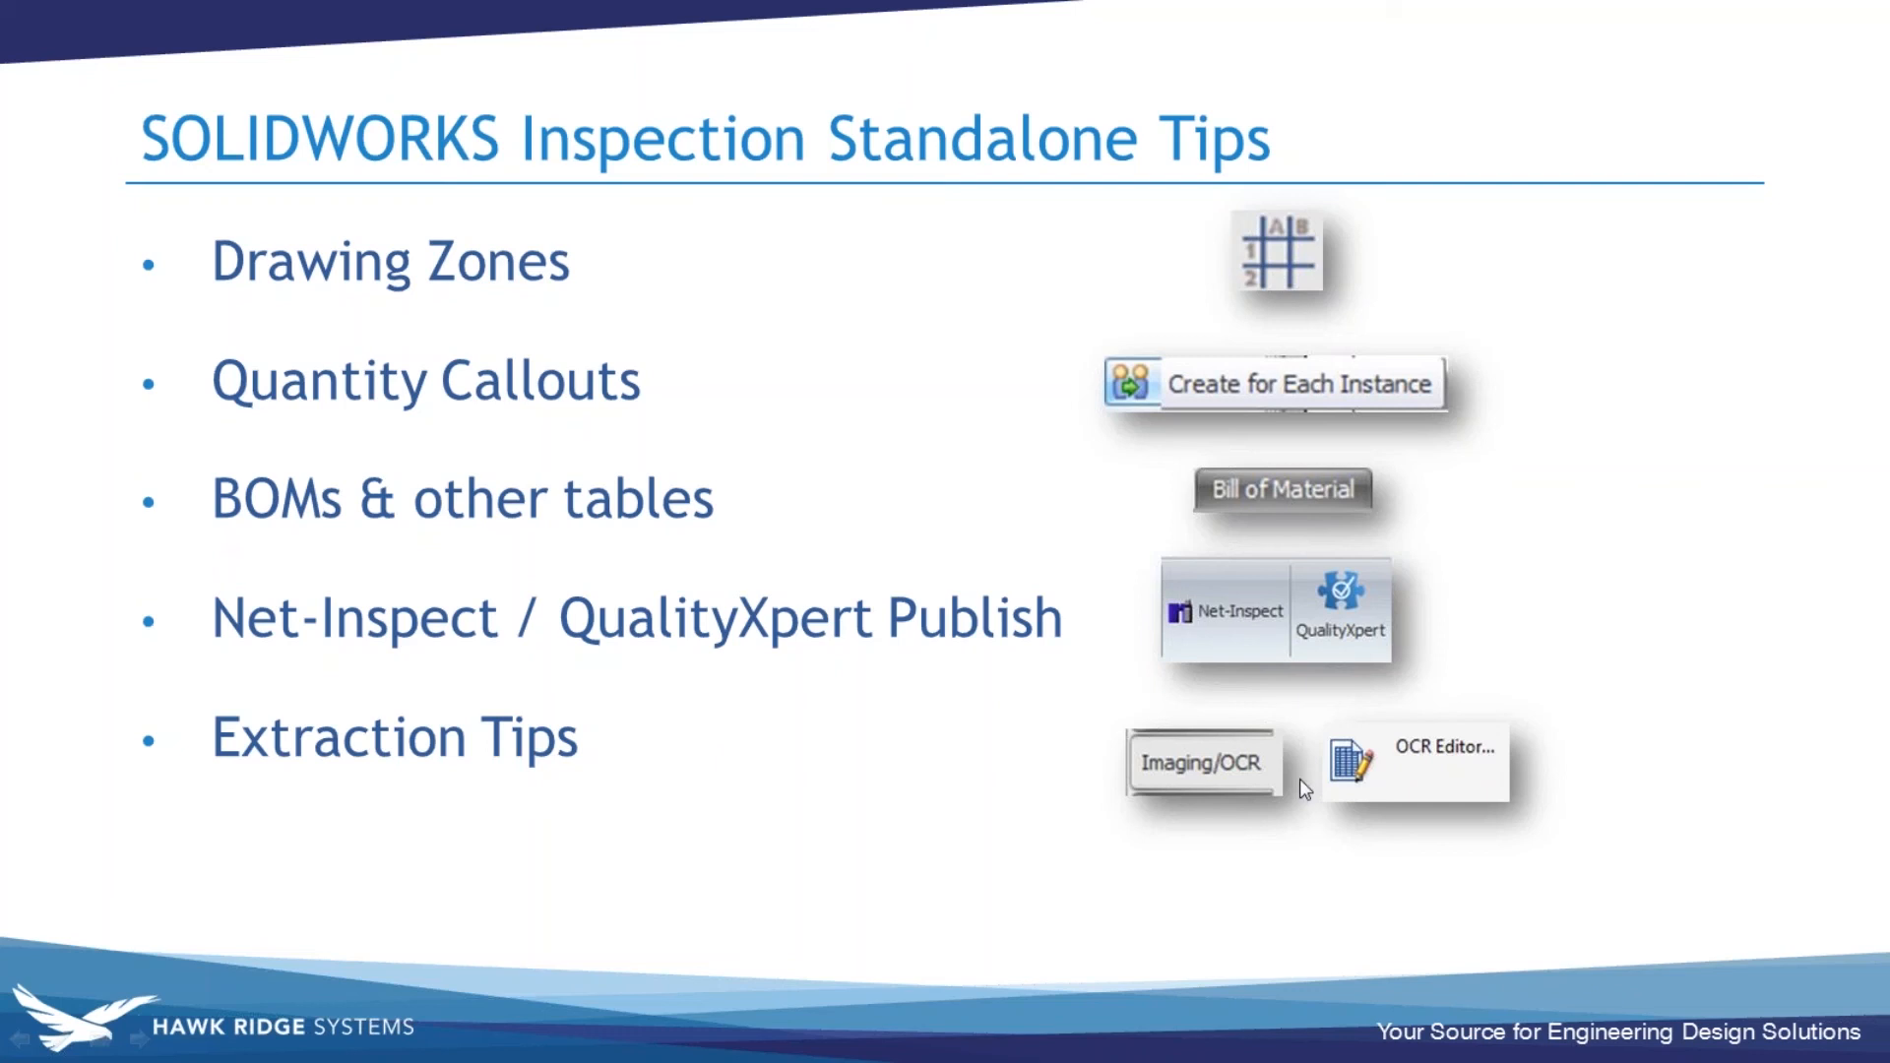
- Switch back from the slides to SOLIDWORKS Inspection and open the recent project BOM.ixprj without saving the current project
key(alt+Tab)
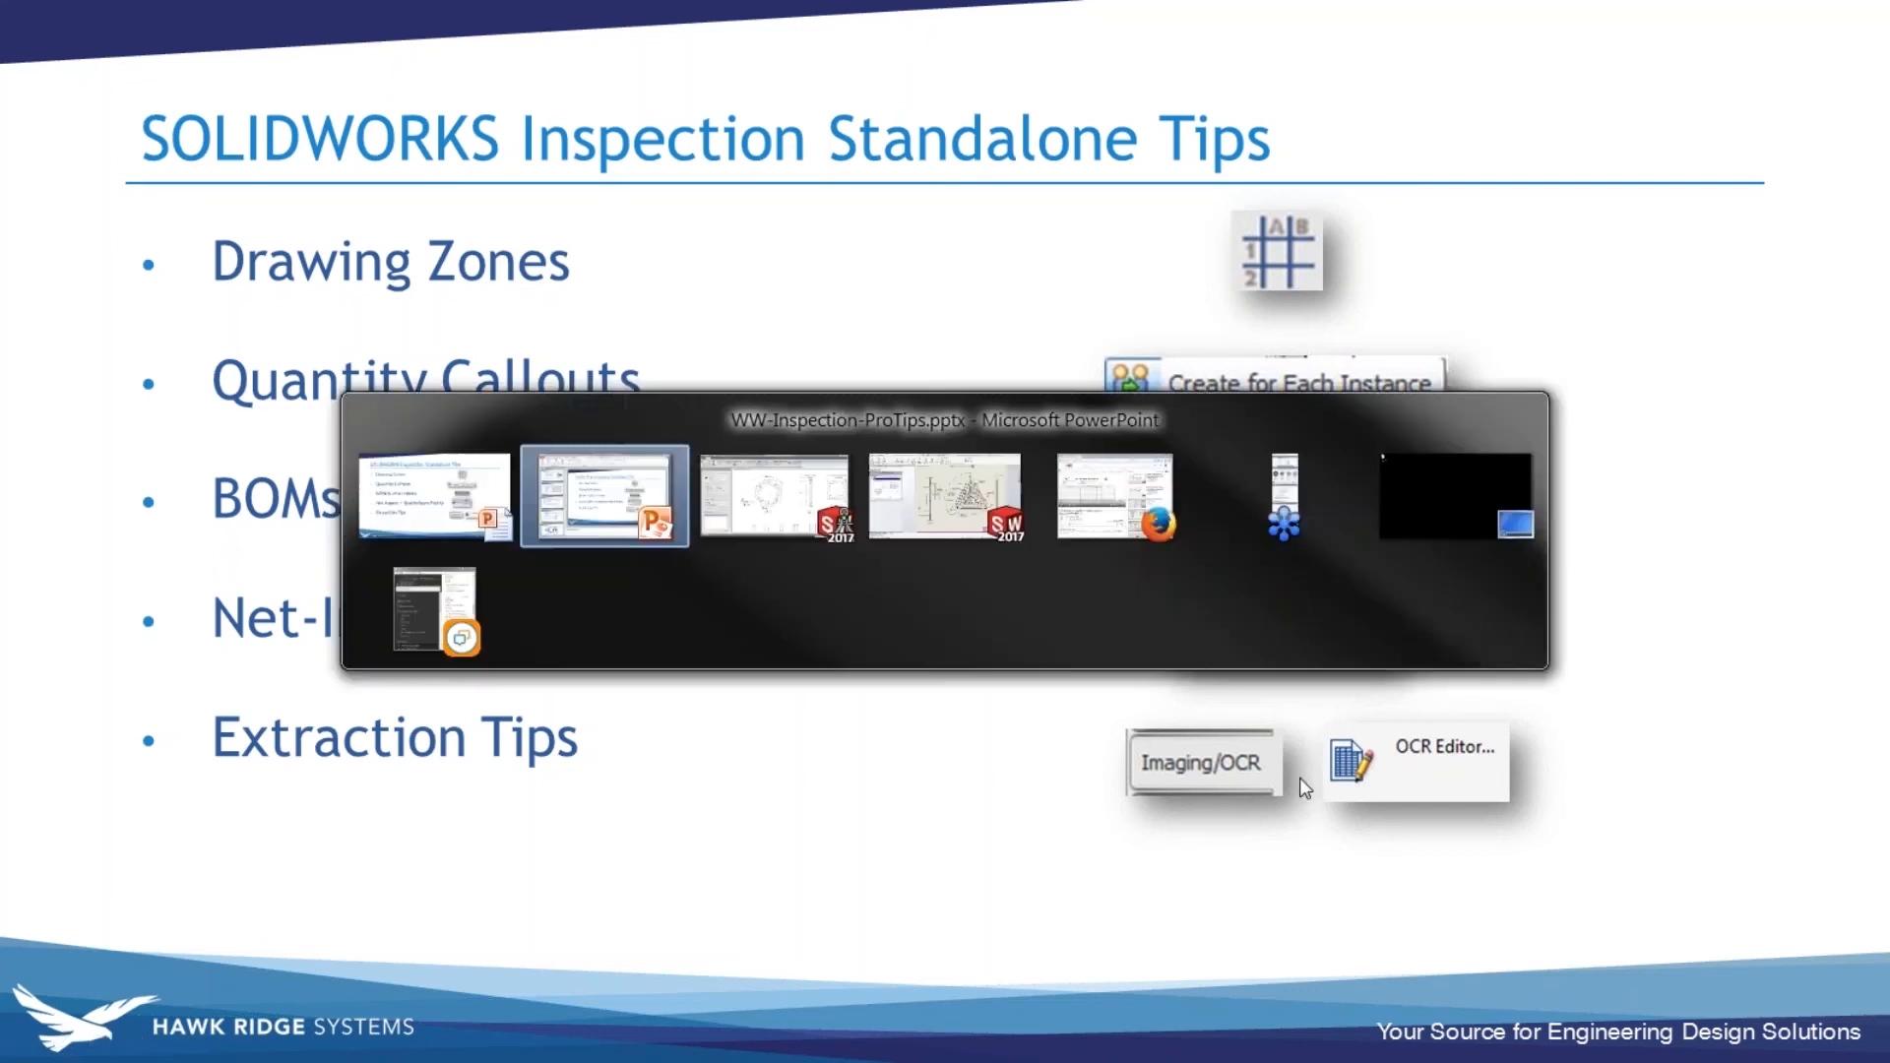
key(alt+Tab)
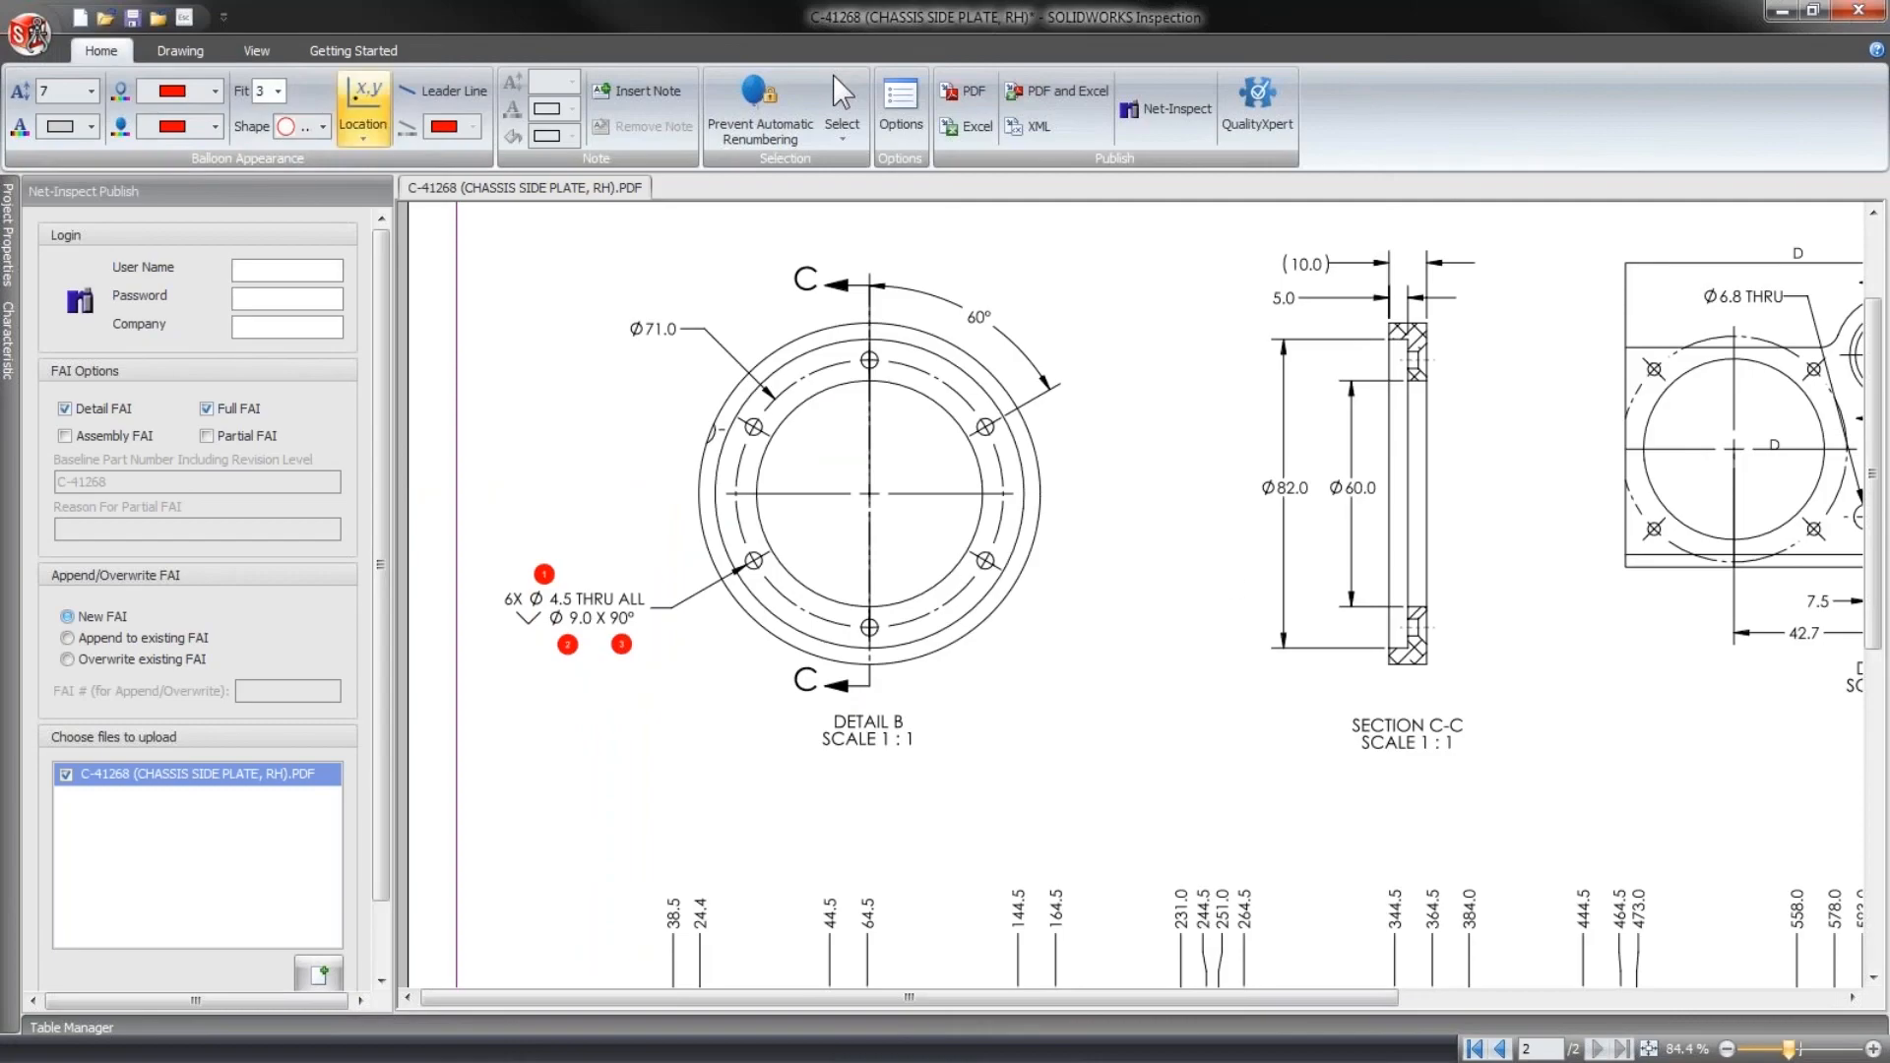
click(39, 27)
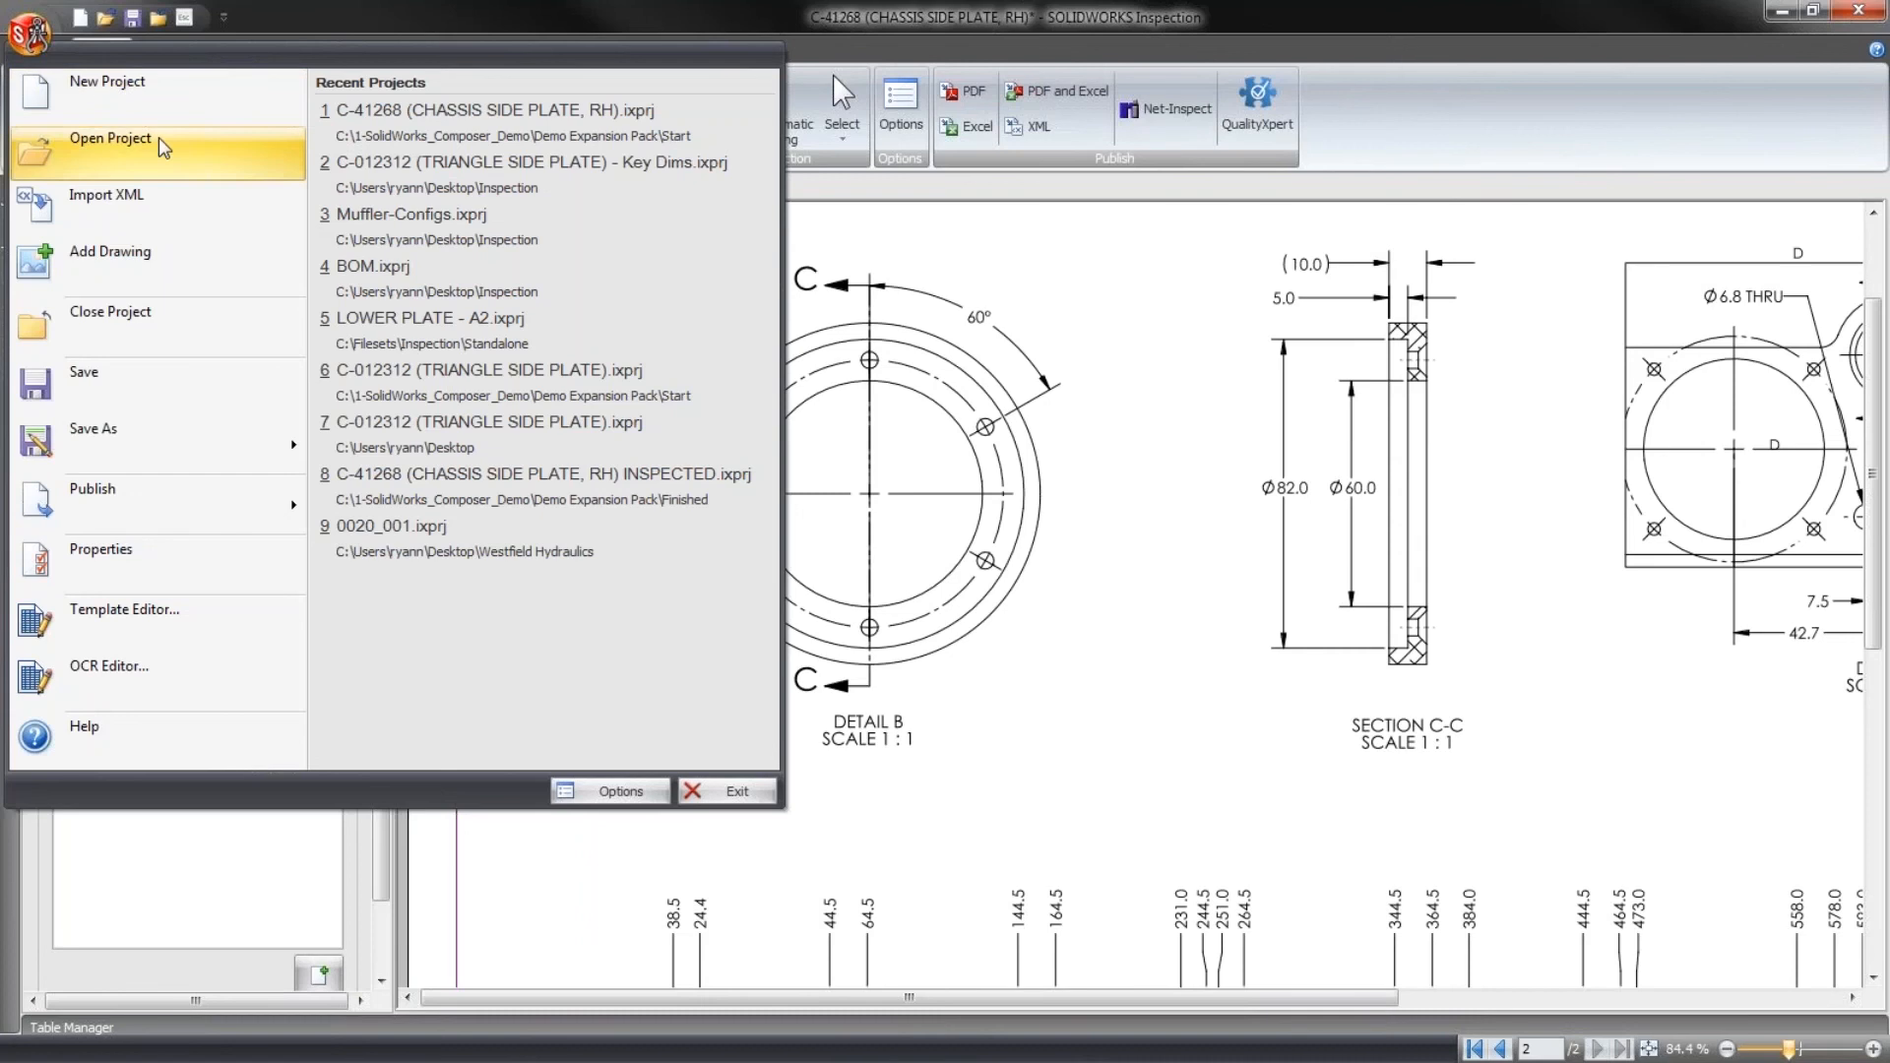
click(434, 279)
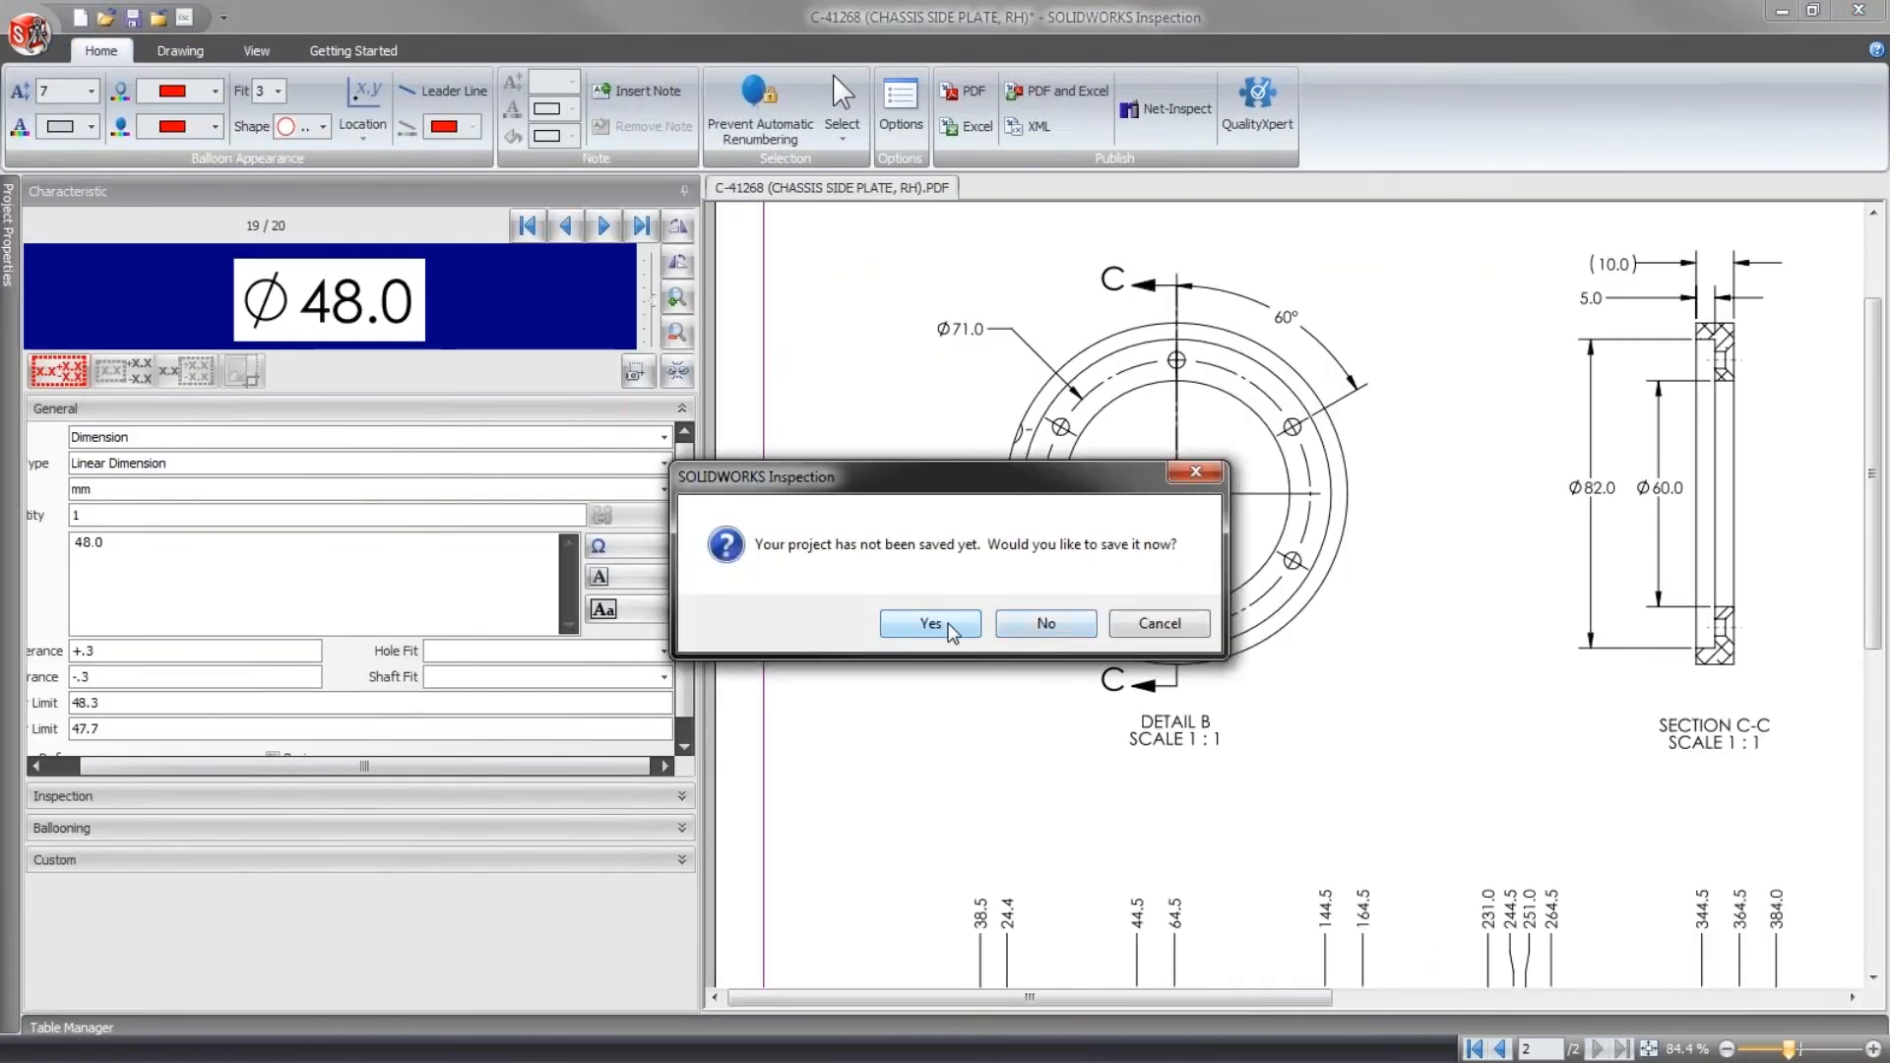
click(1011, 623)
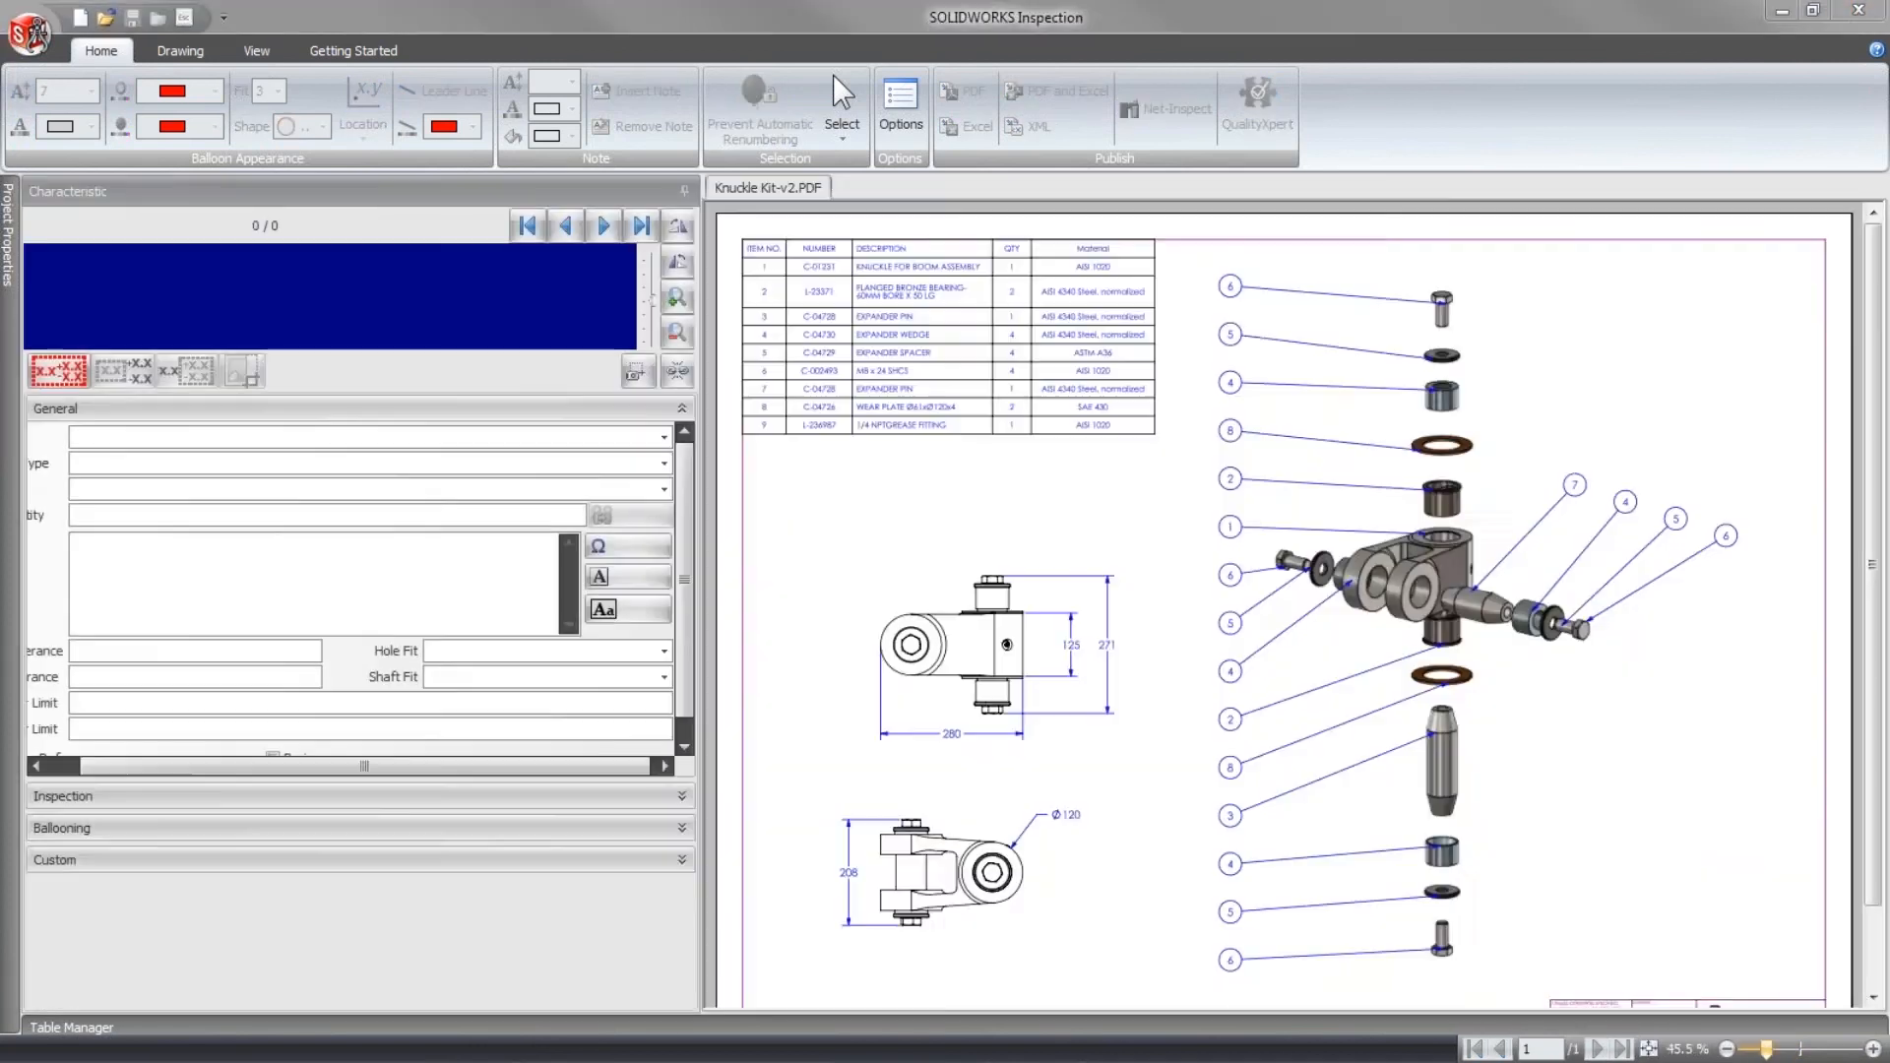
- Show the Bill of Material table in the Table Manager and keep the manager docked open below the drawing
drag(591, 603, 593, 359)
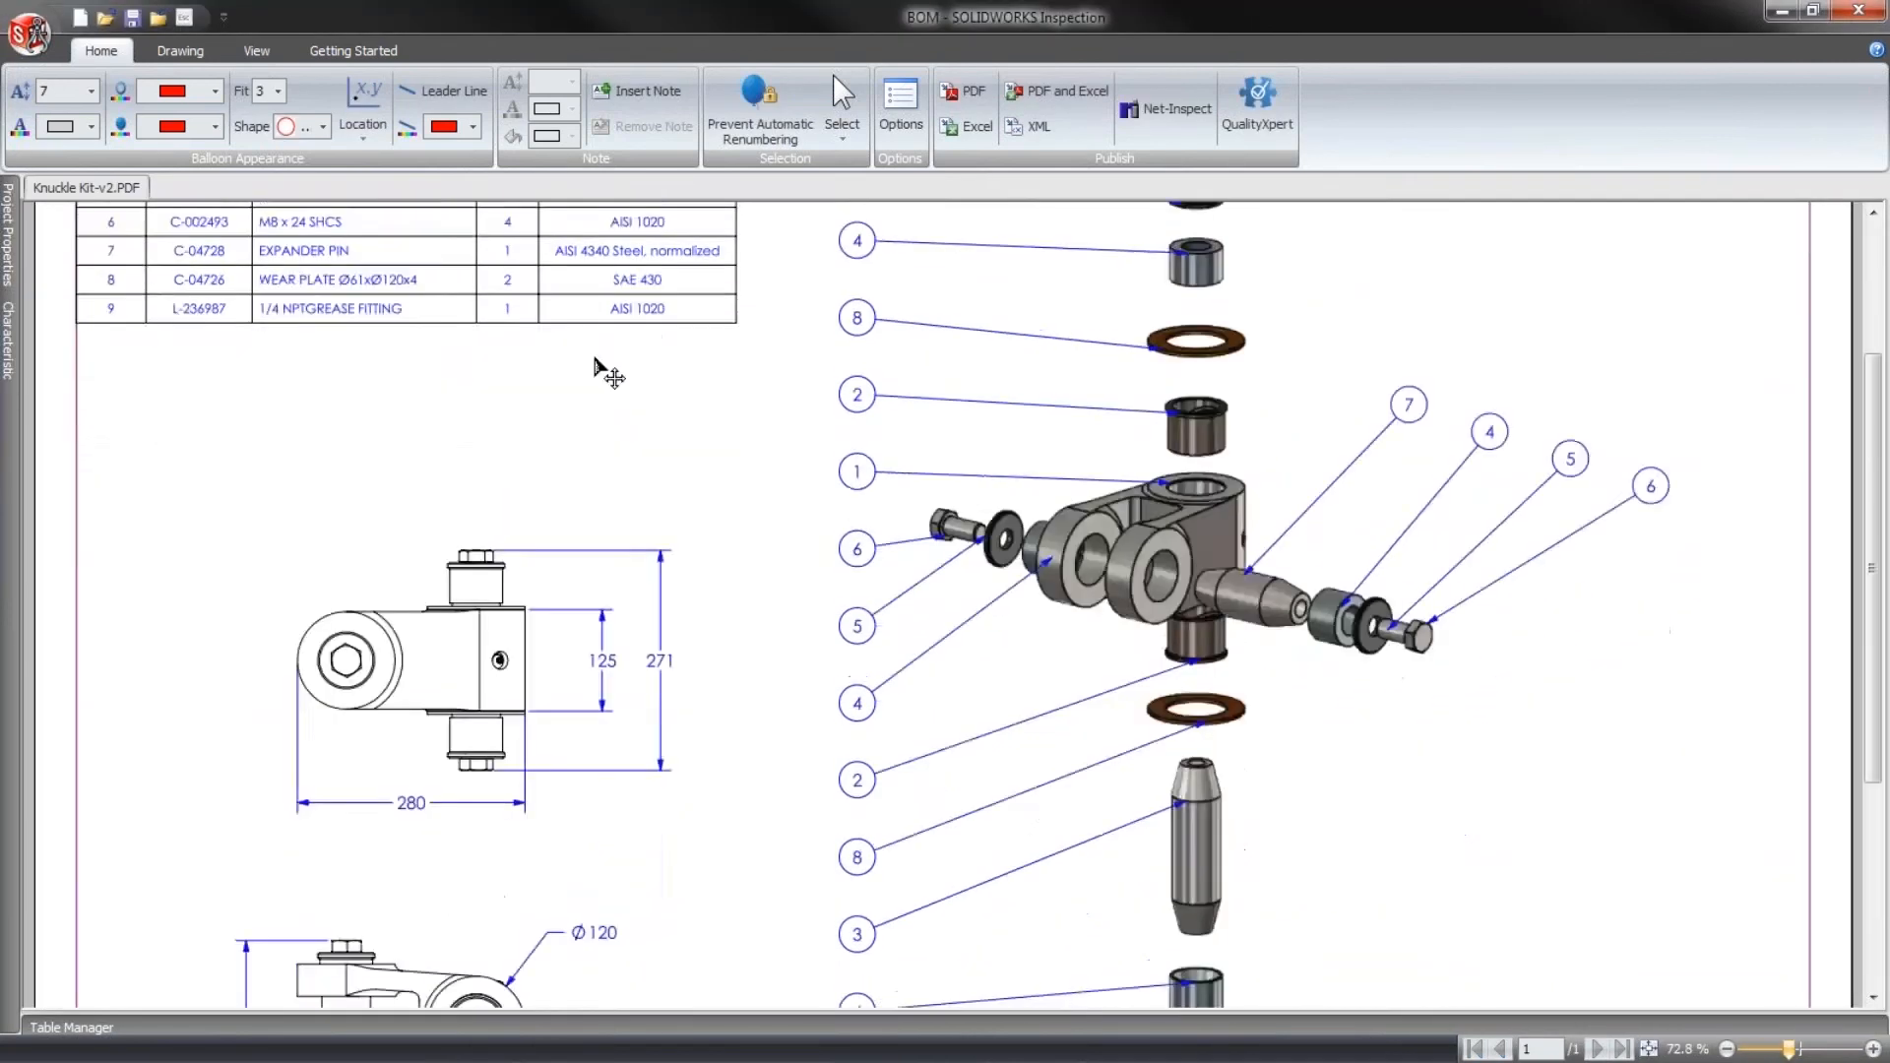
scroll(595, 367, up, 3)
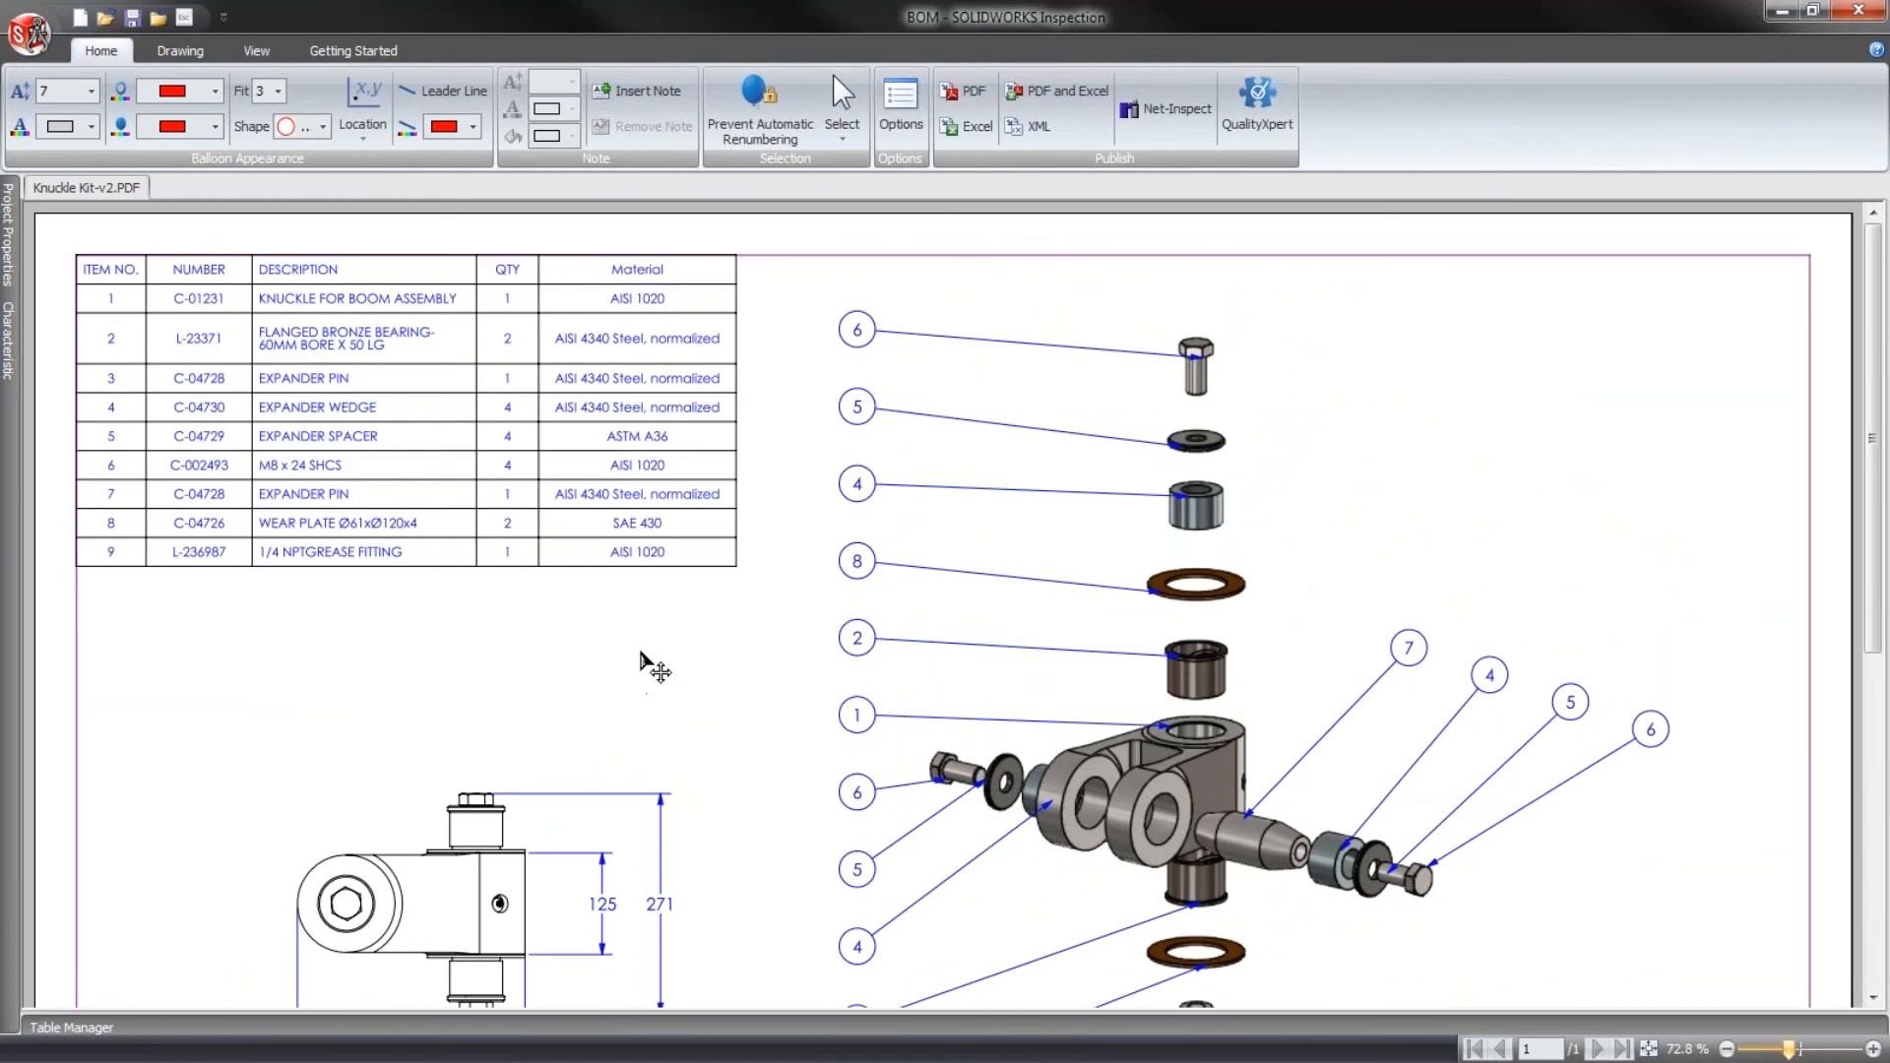
scroll(595, 979, down, 2)
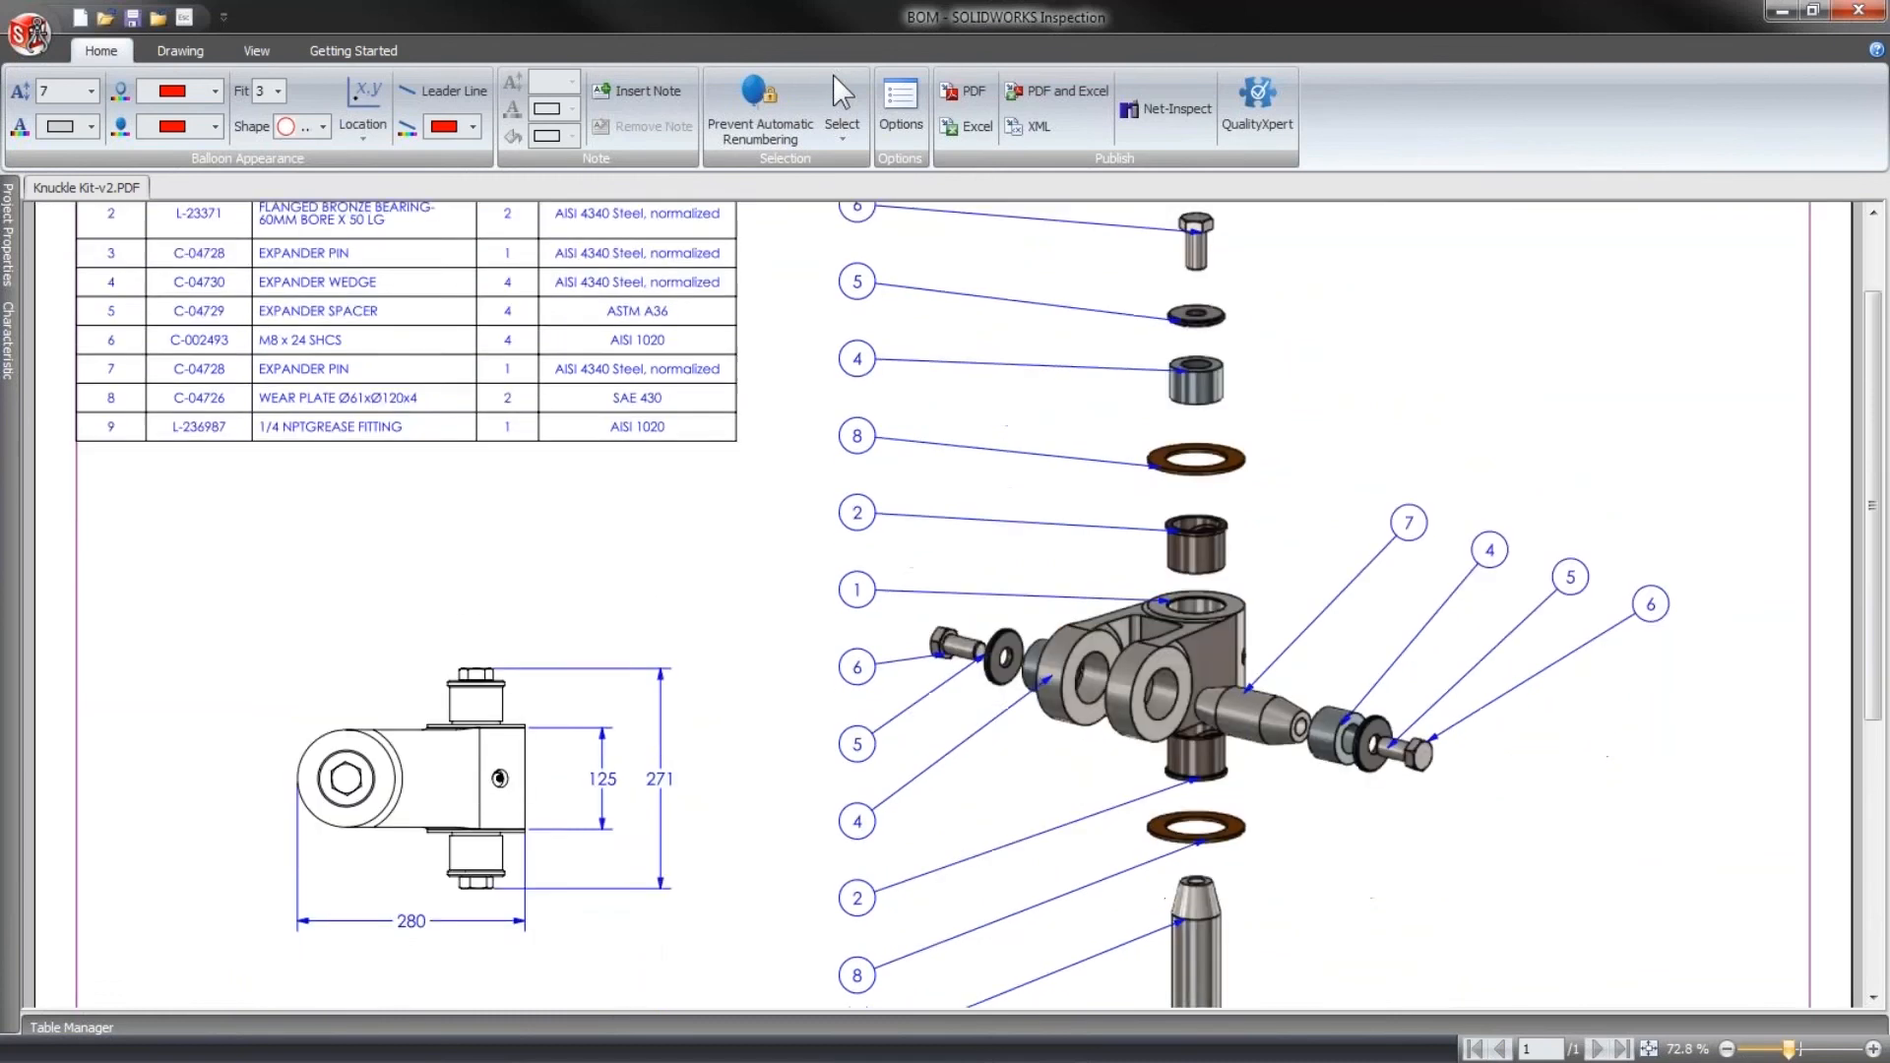
scroll(638, 758, up, 2)
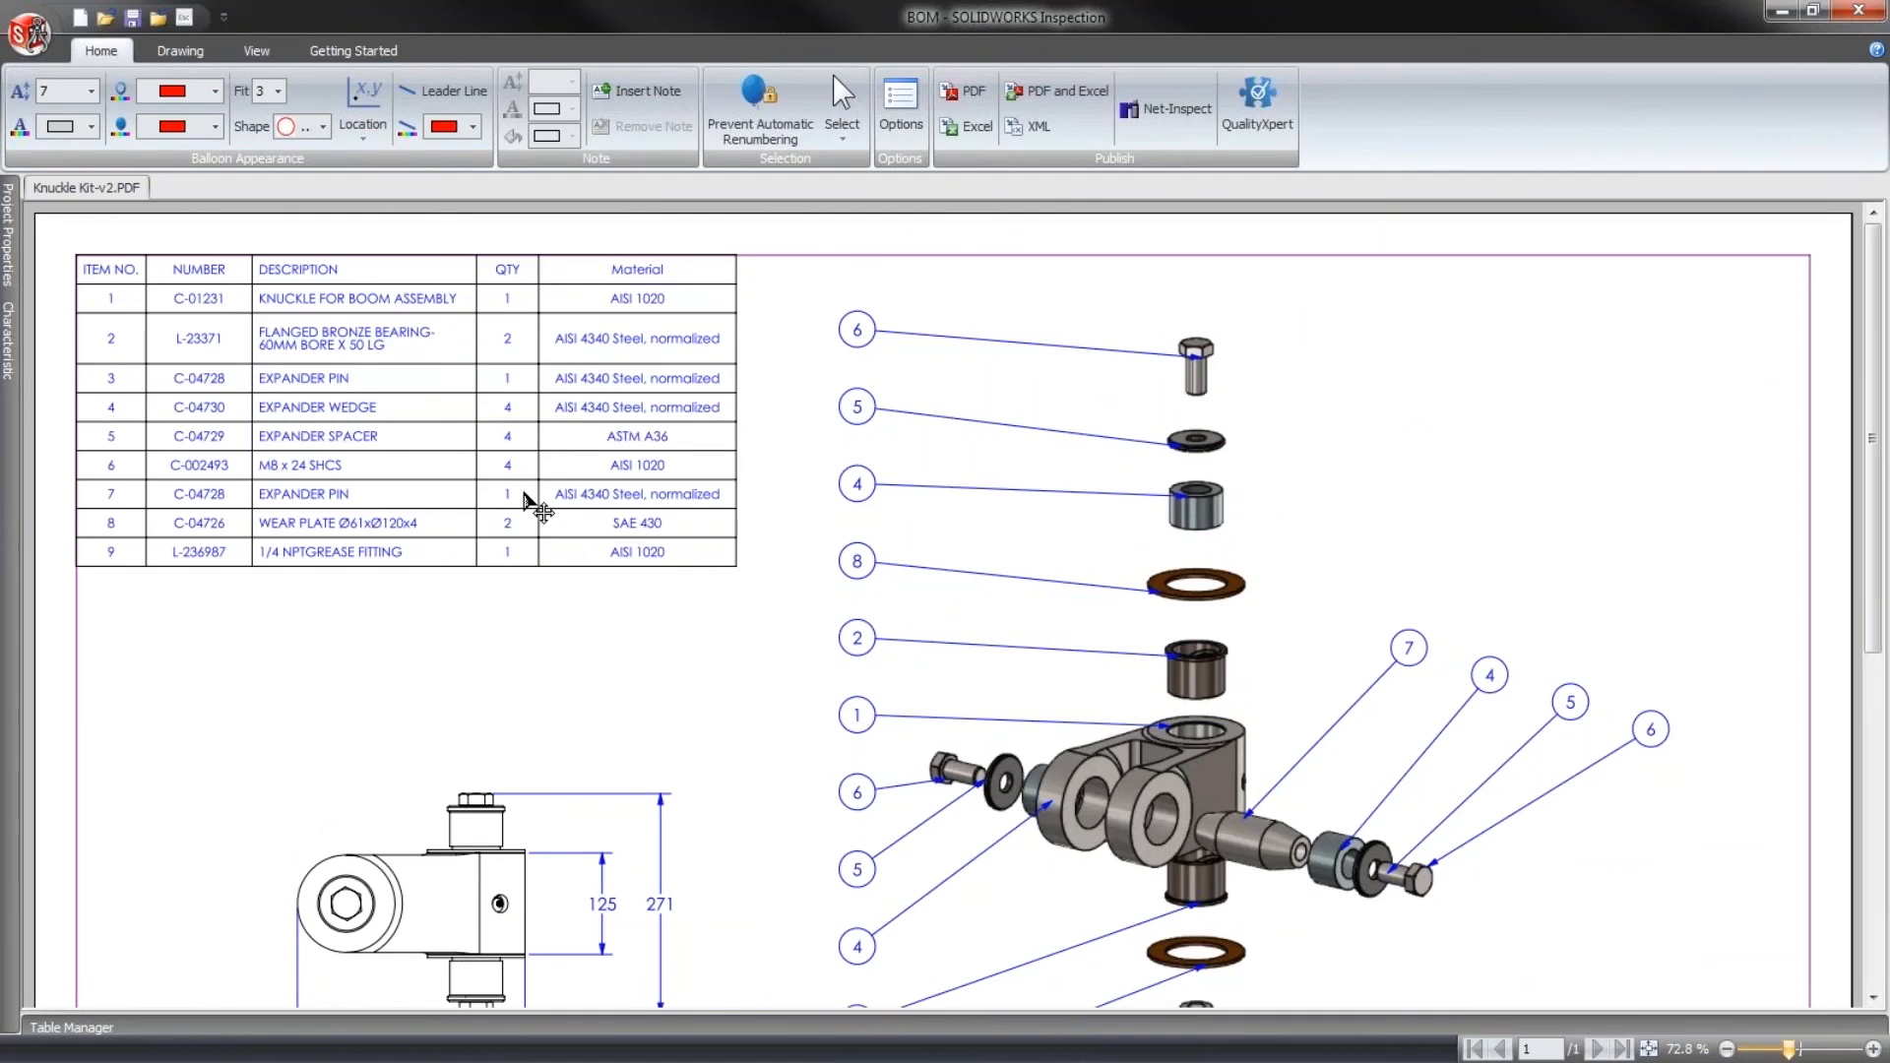
click(74, 1027)
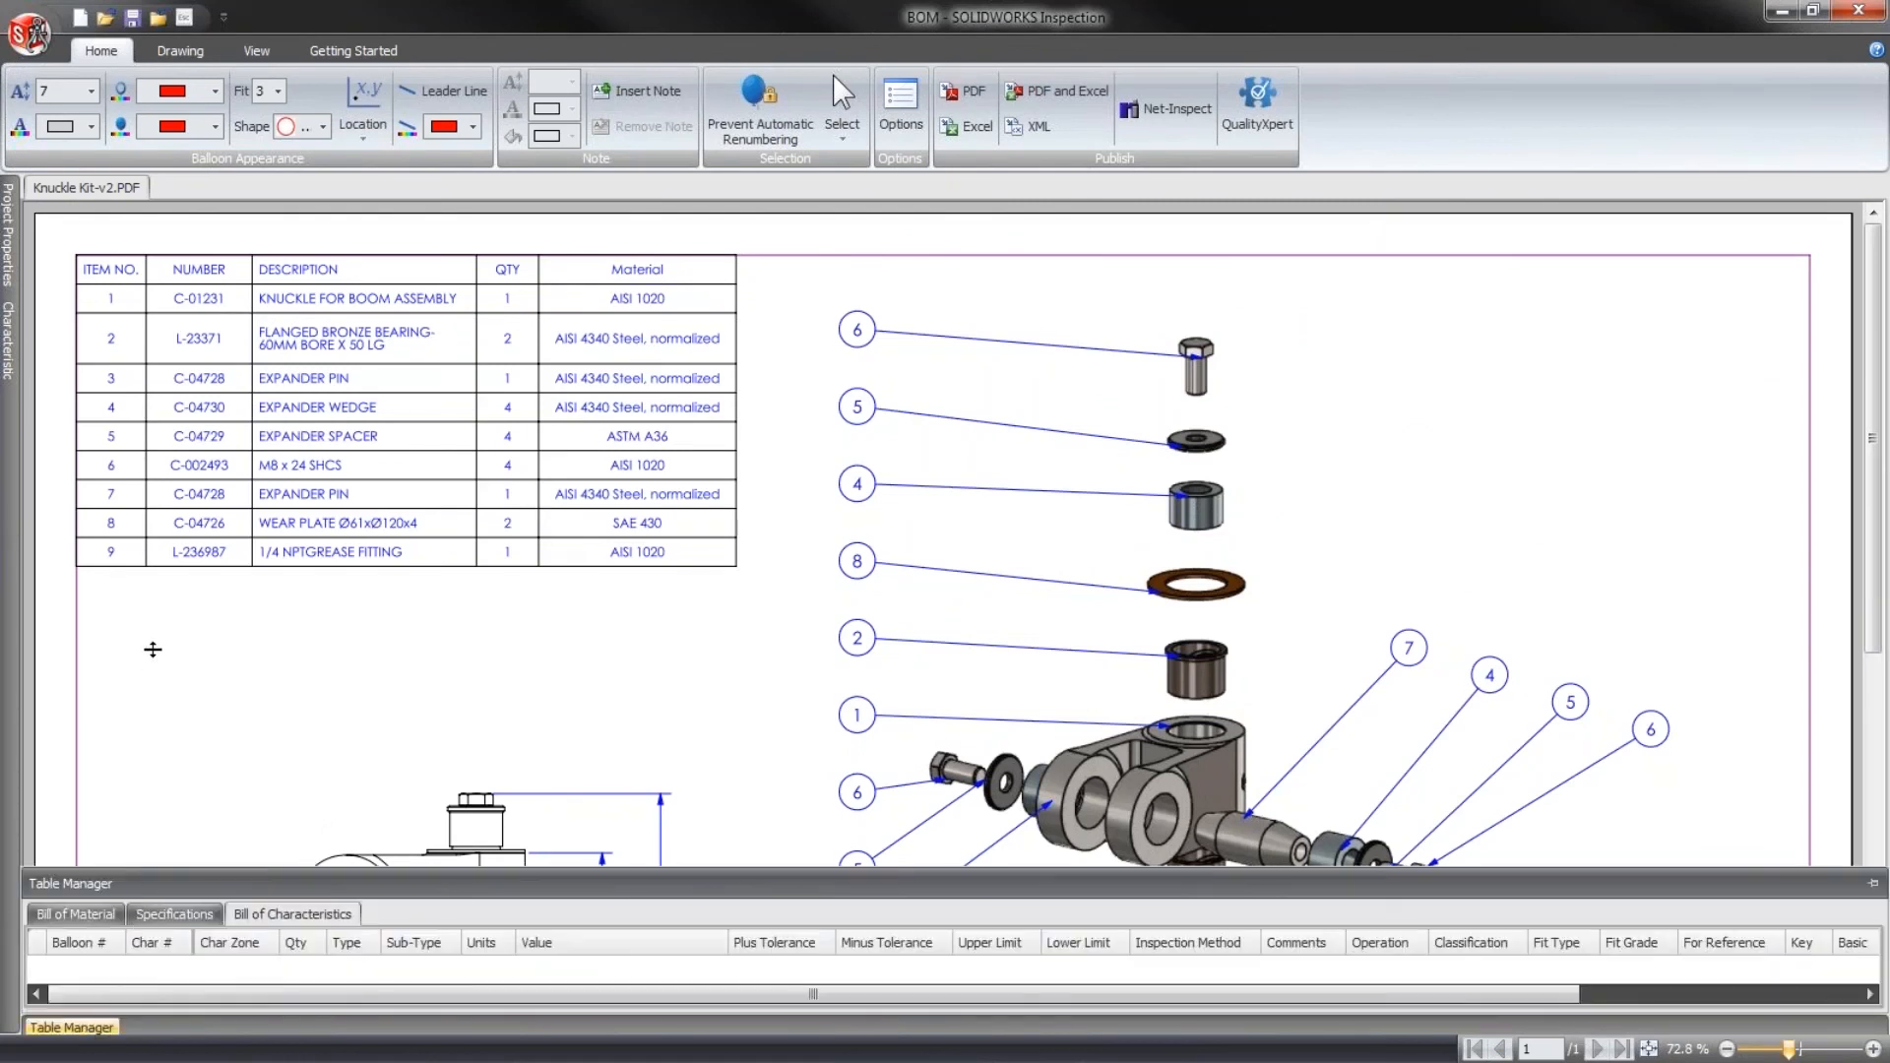
click(87, 706)
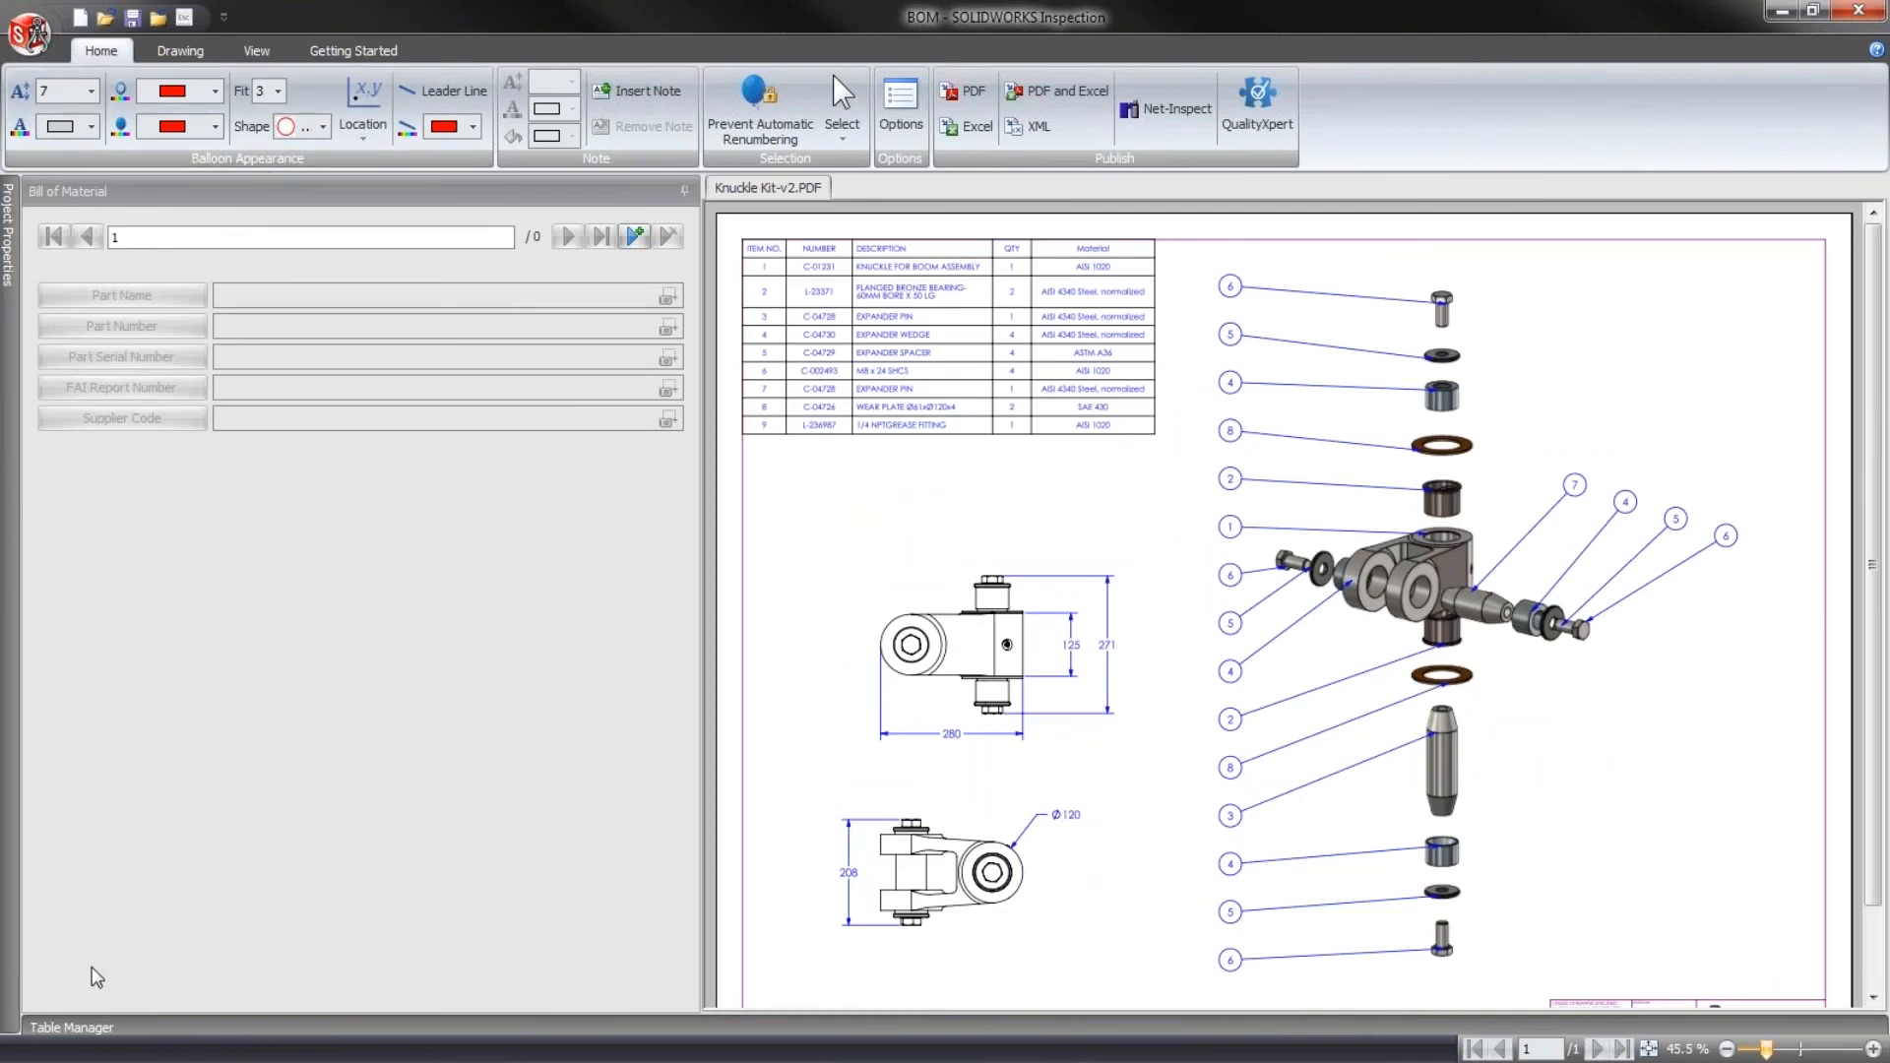
click(99, 1026)
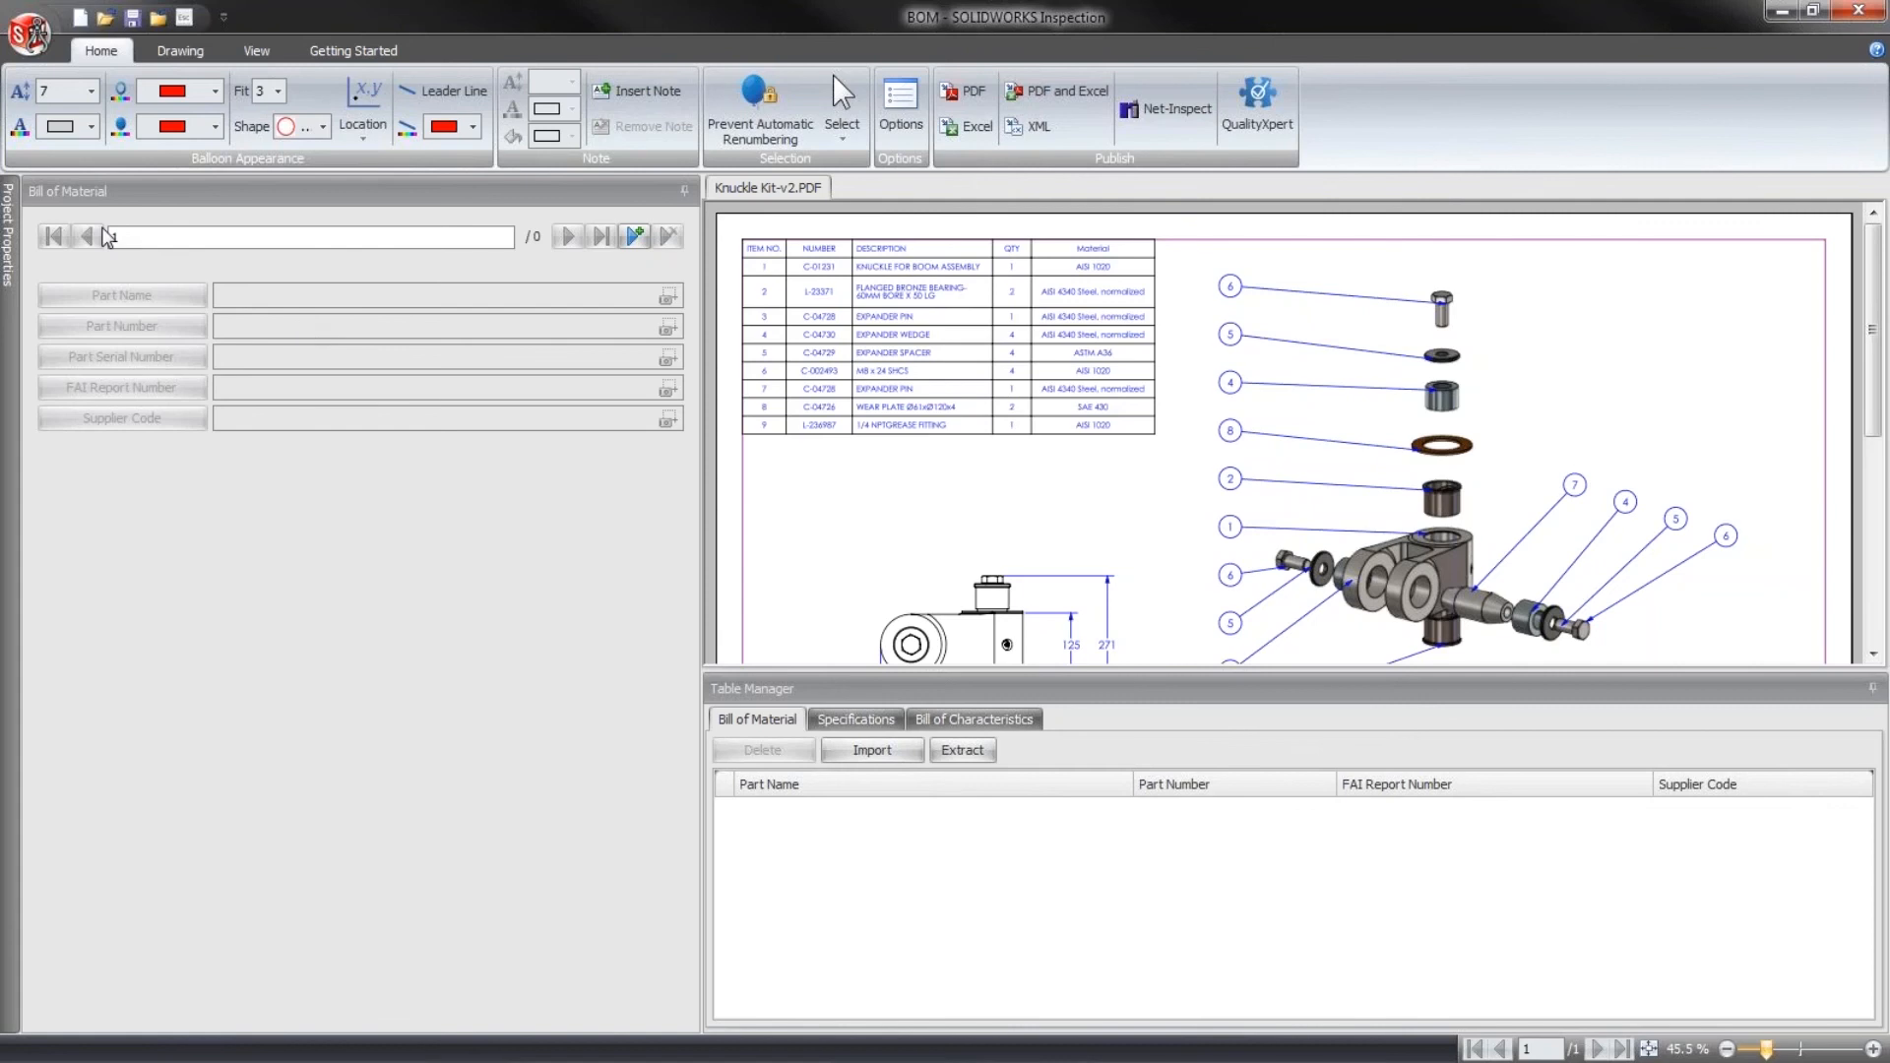
- Switch to the Excel inspection report Tooling Fixture 180-111.xlsx and maximize its window
key(super+e)
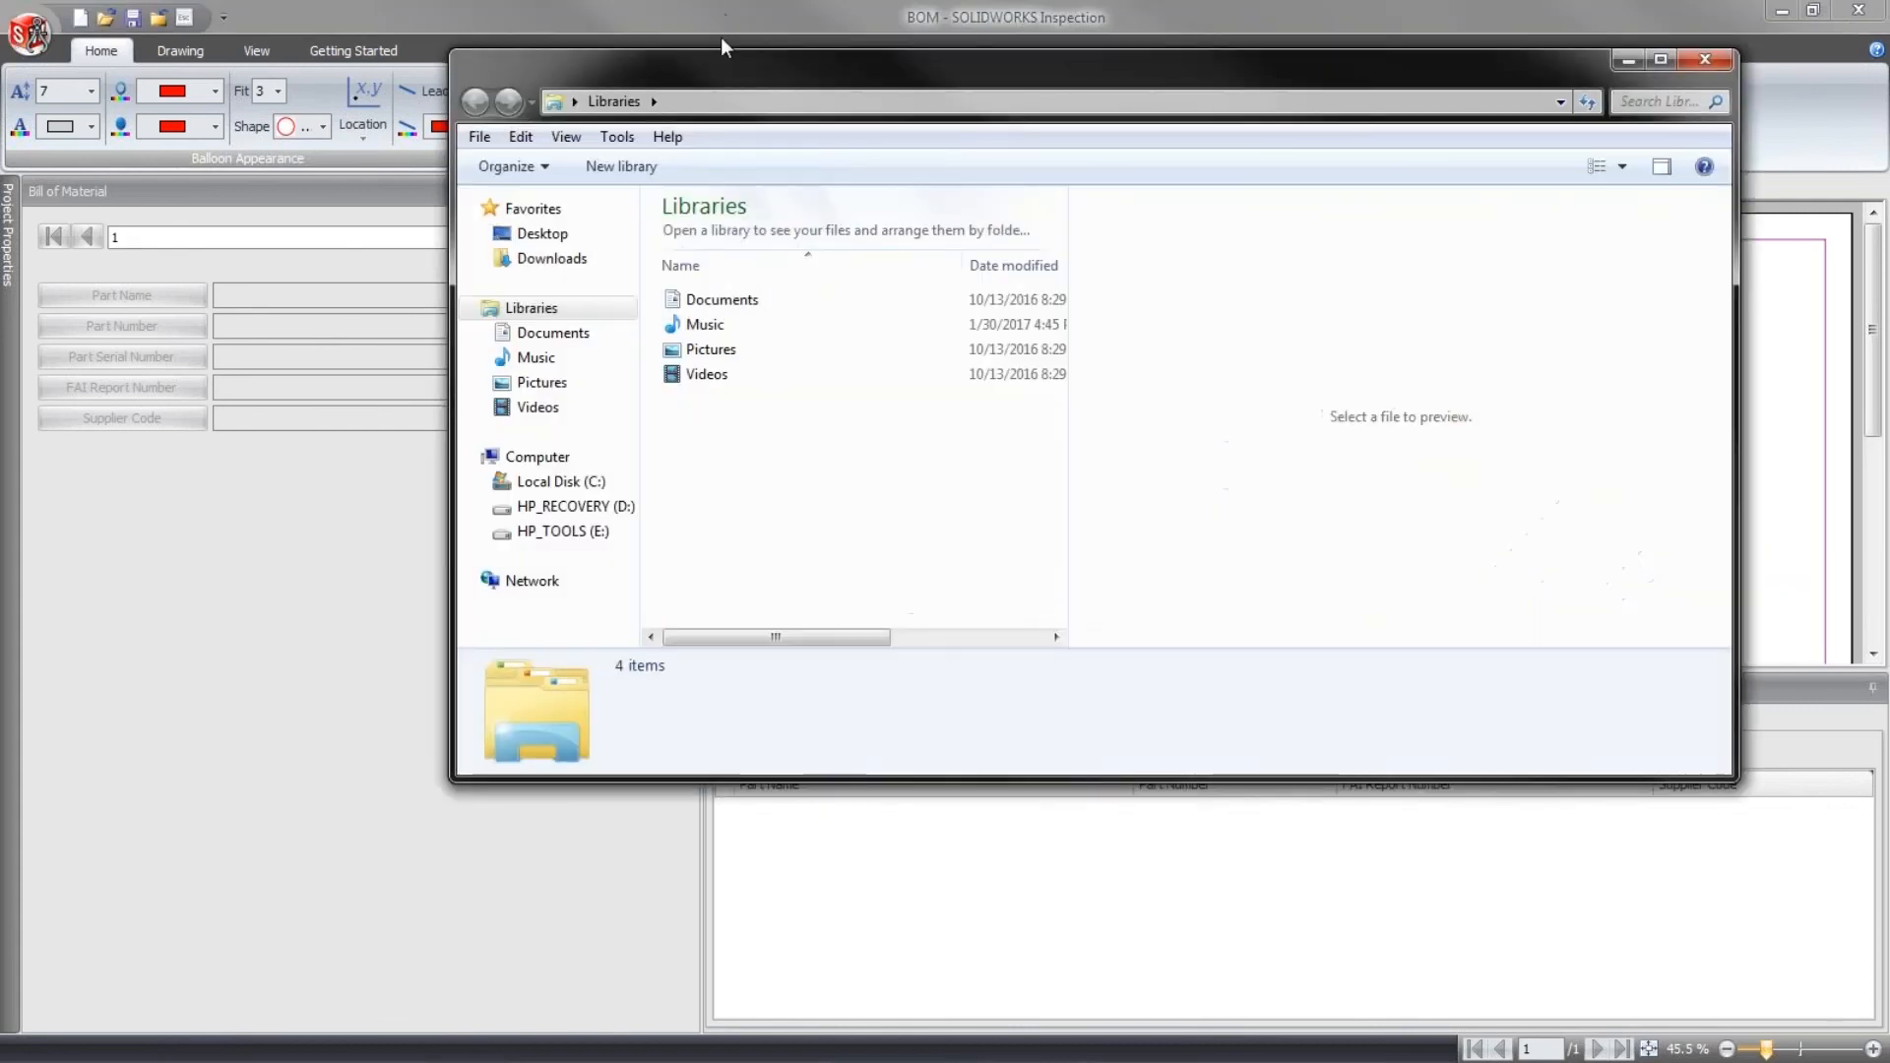
drag(721, 45, 32, 12)
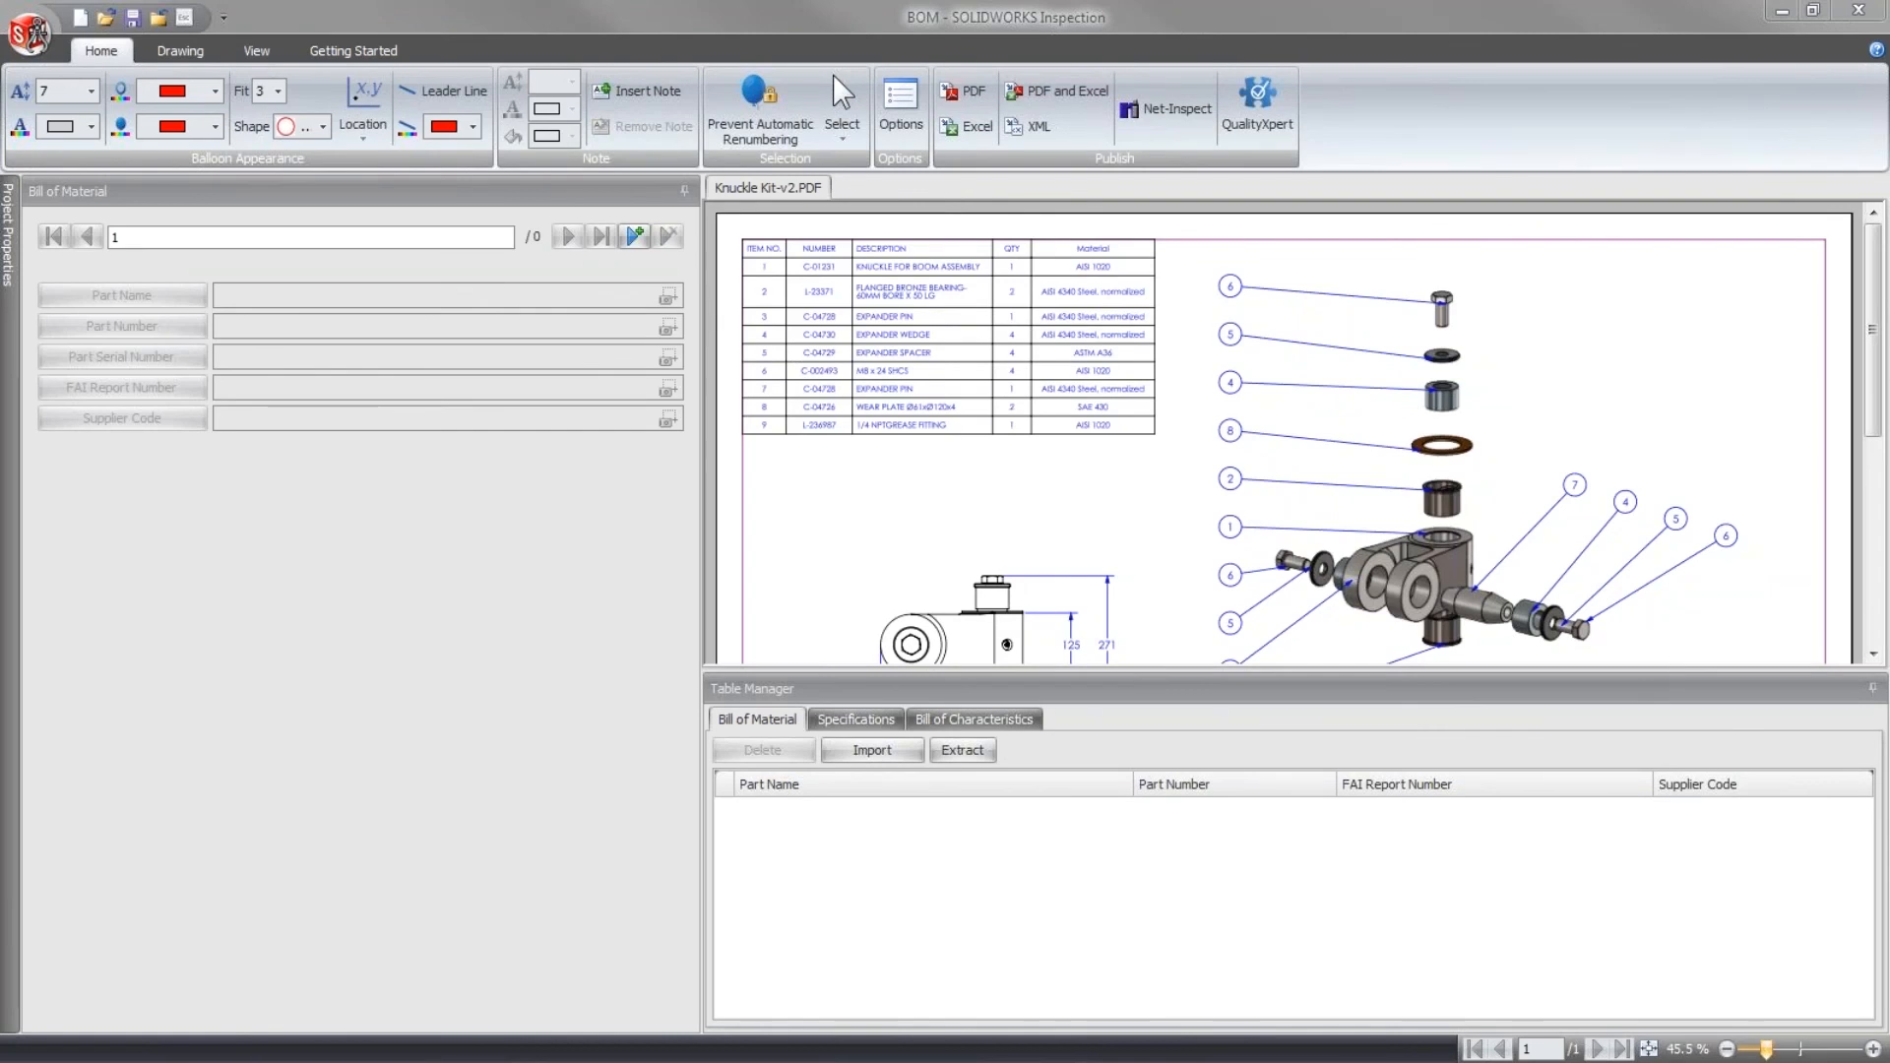
key(alt+Tab)
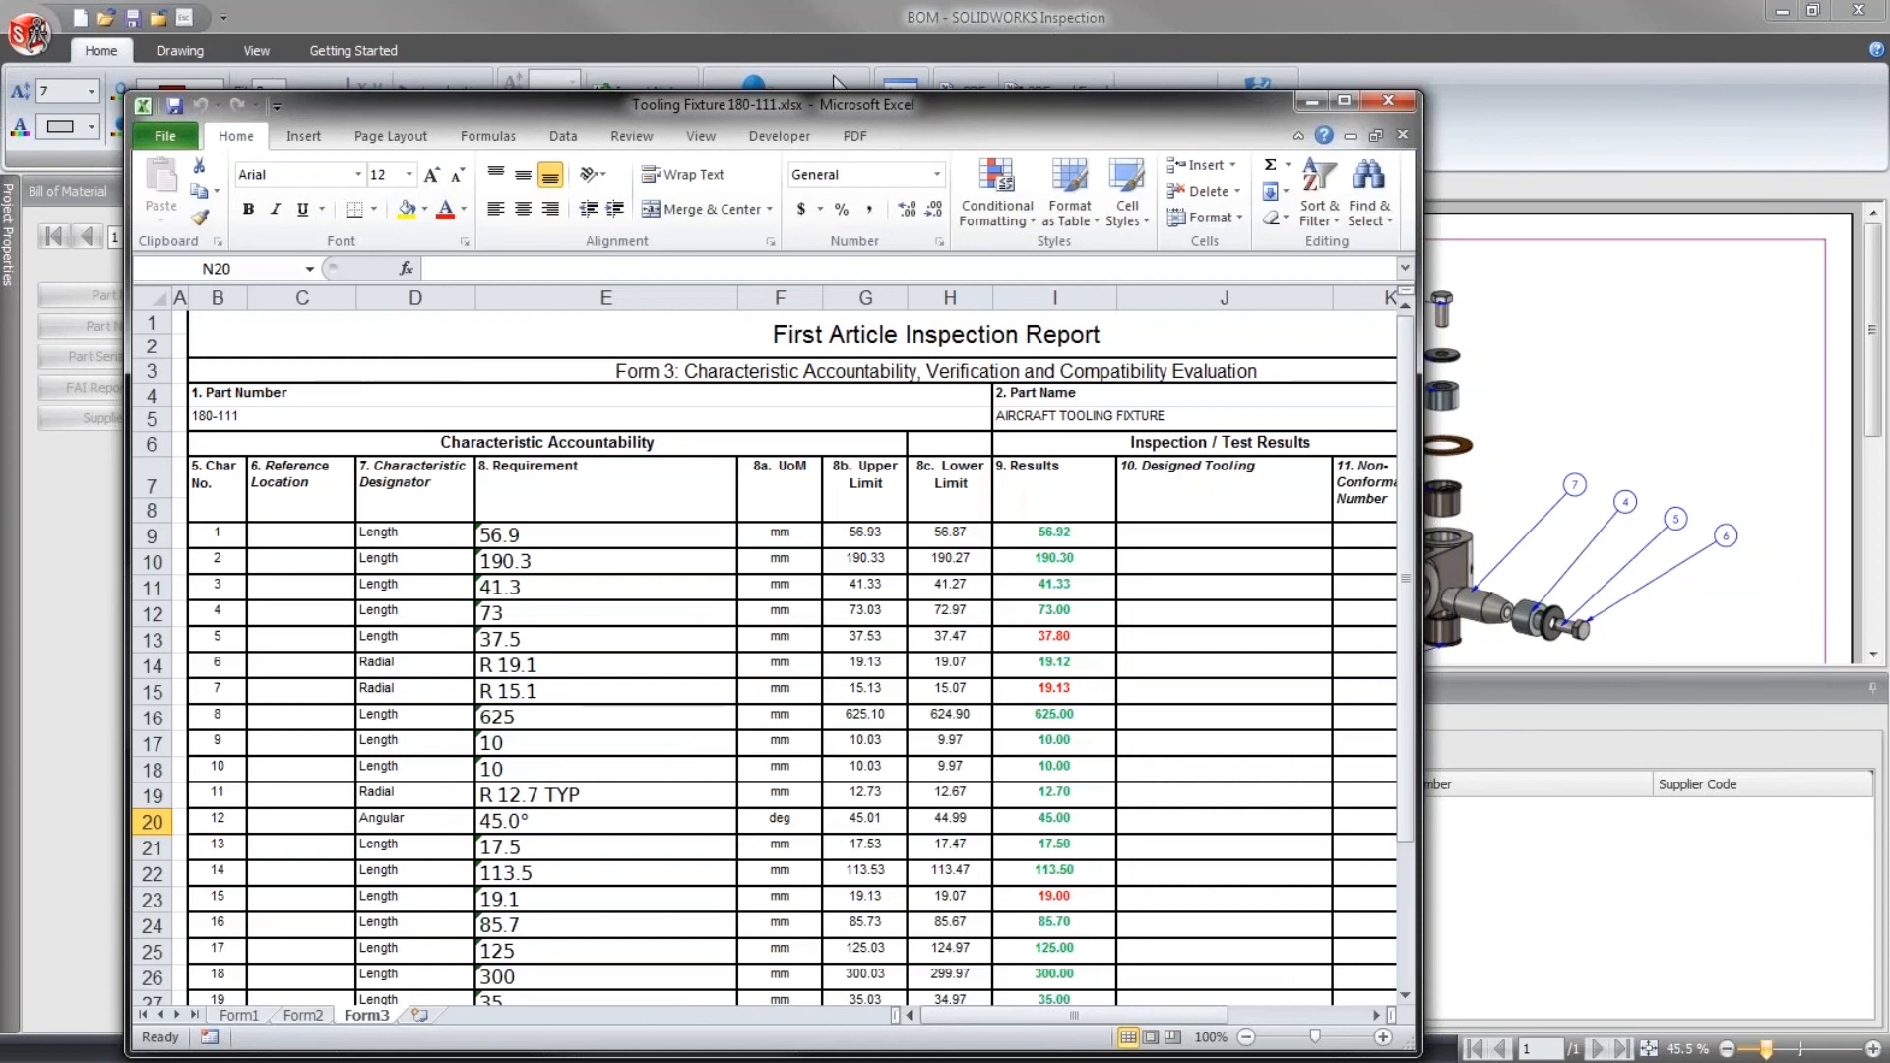
drag(508, 93, 475, 32)
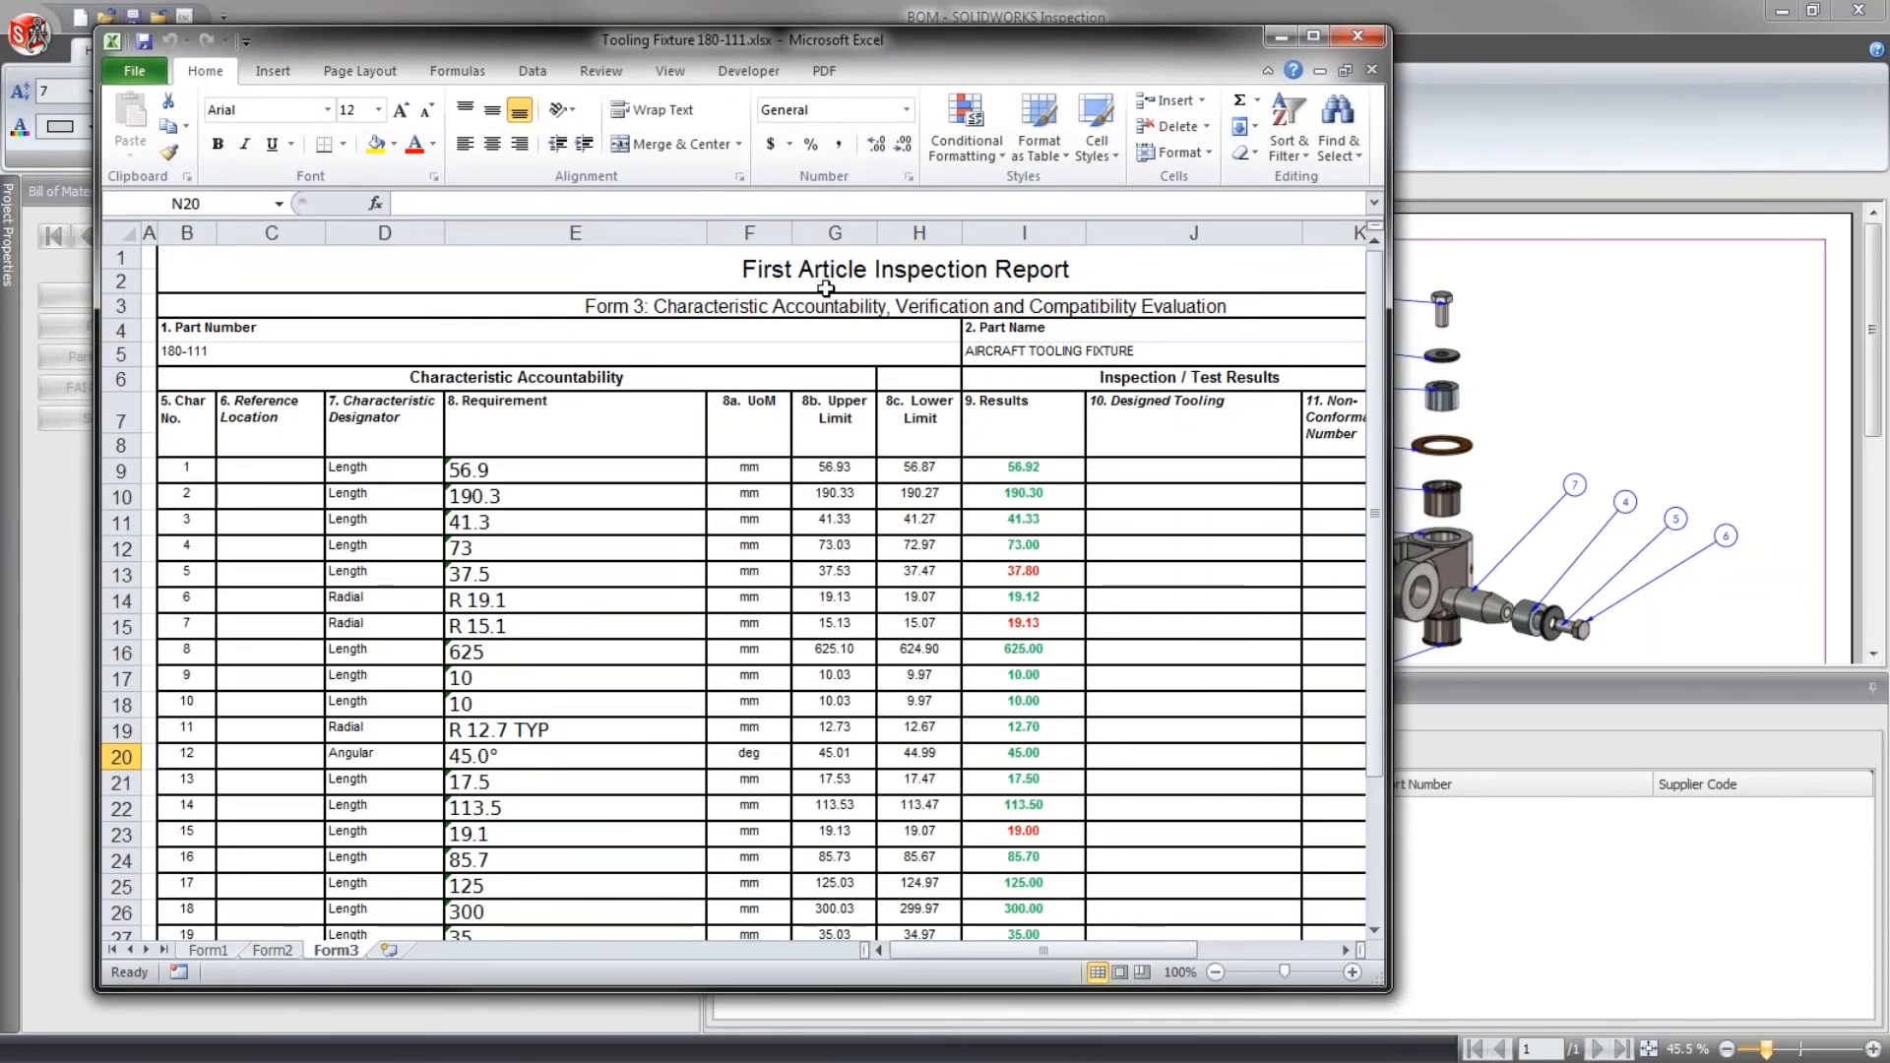
double_click(854, 44)
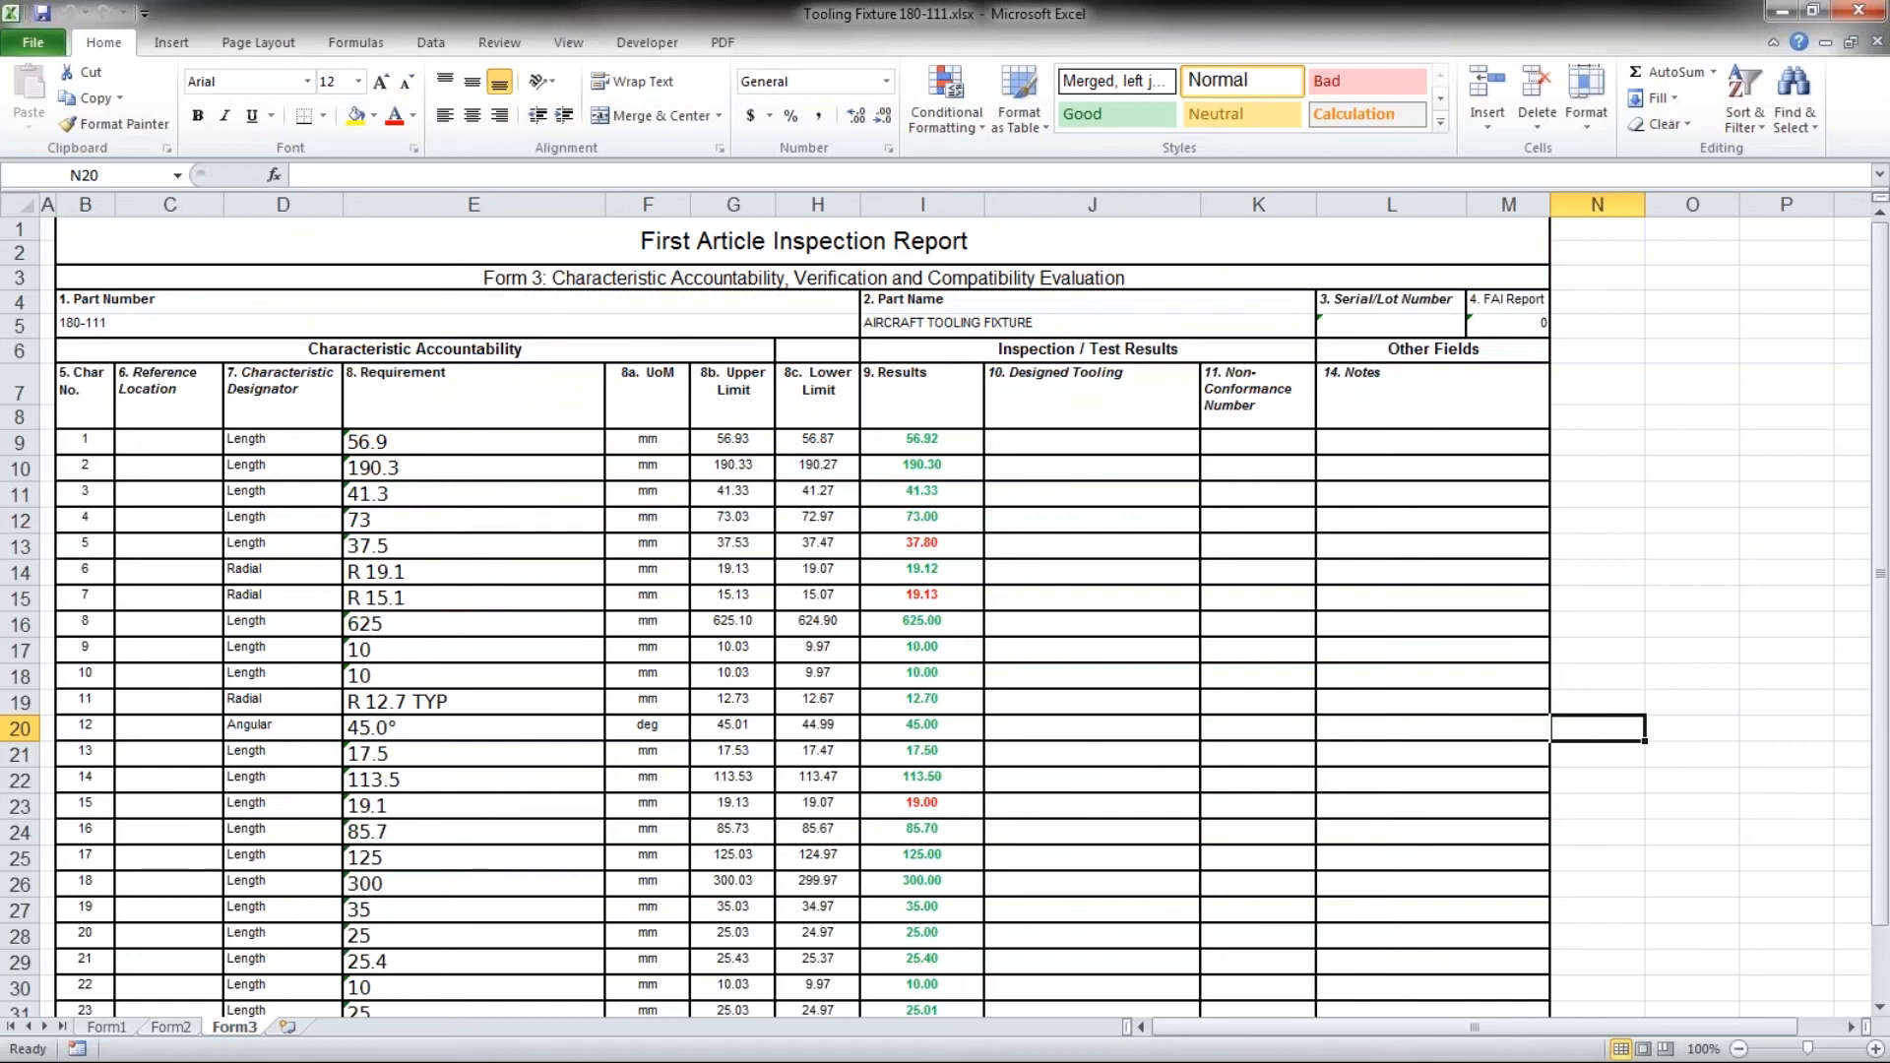
- Review the report's Form3, Form2 and Form1 sheets, then close the workbook to return to the BOM project
scroll(454, 729, down, 3)
scroll(451, 725, up, 3)
click(172, 1027)
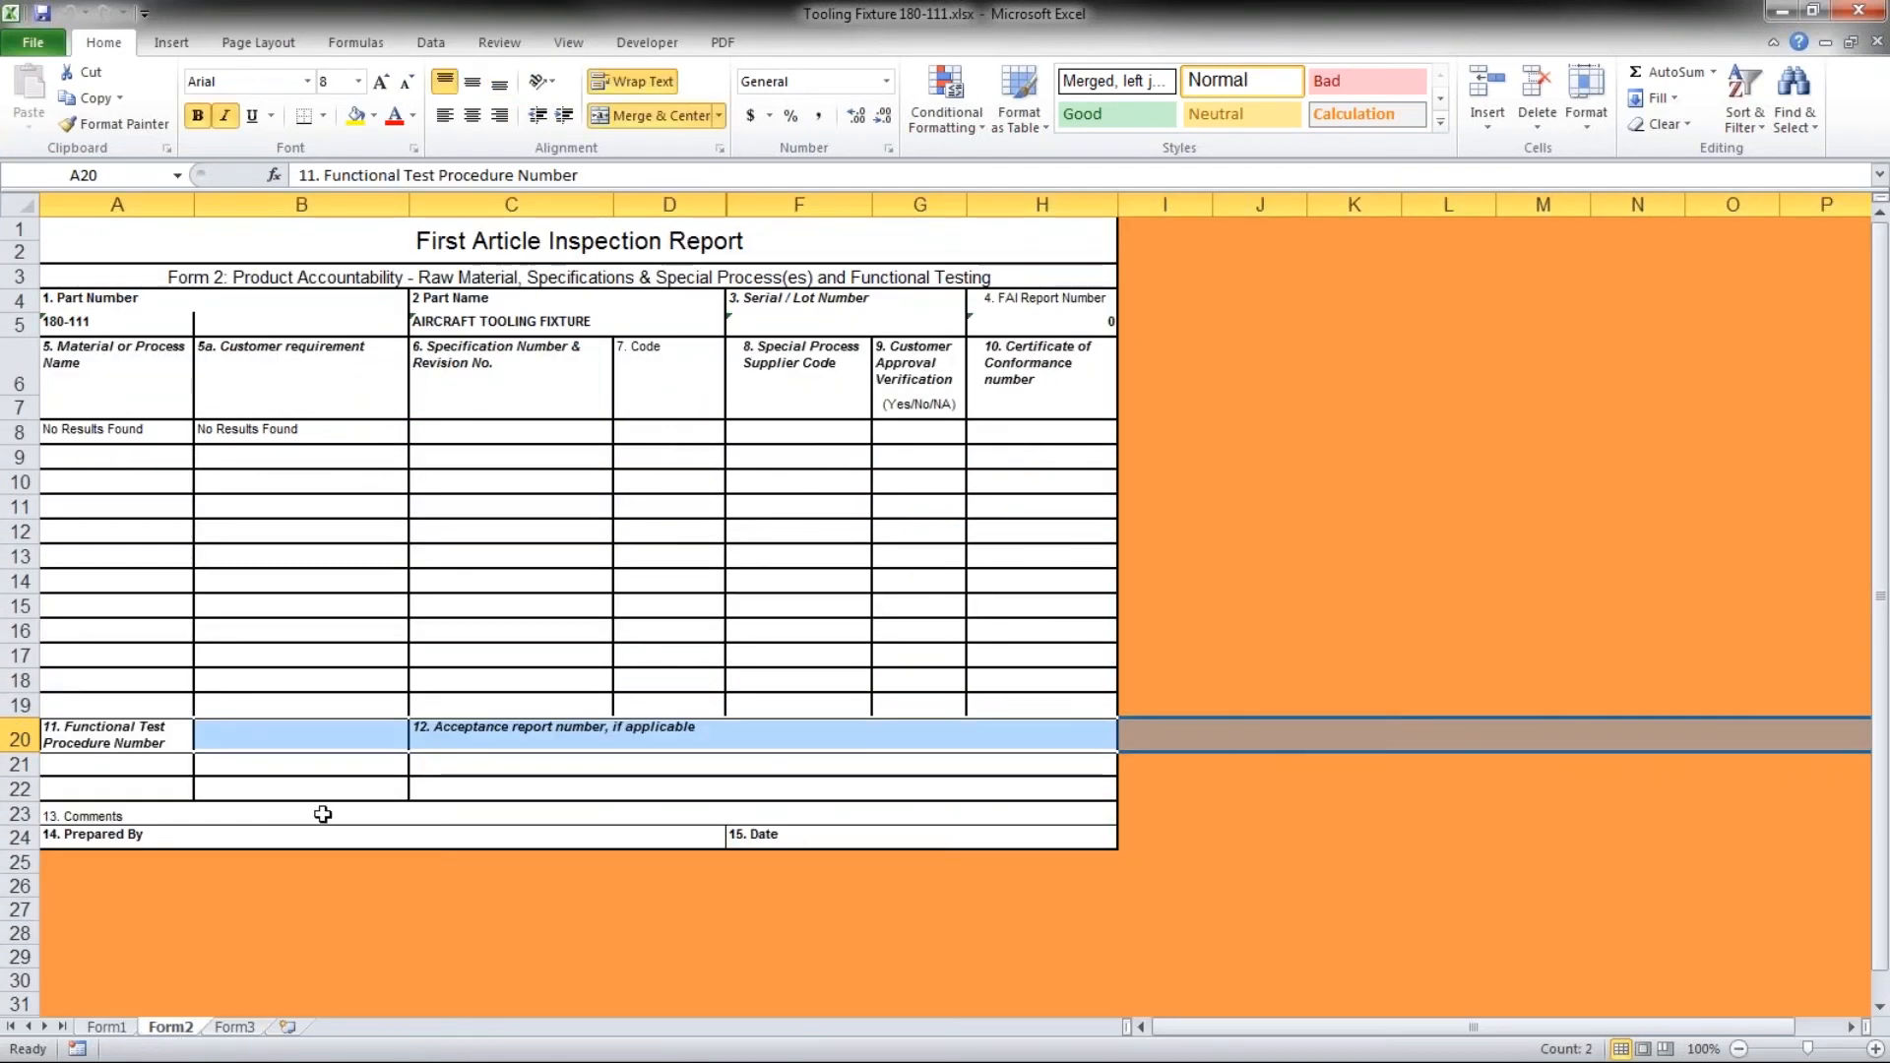
click(132, 1023)
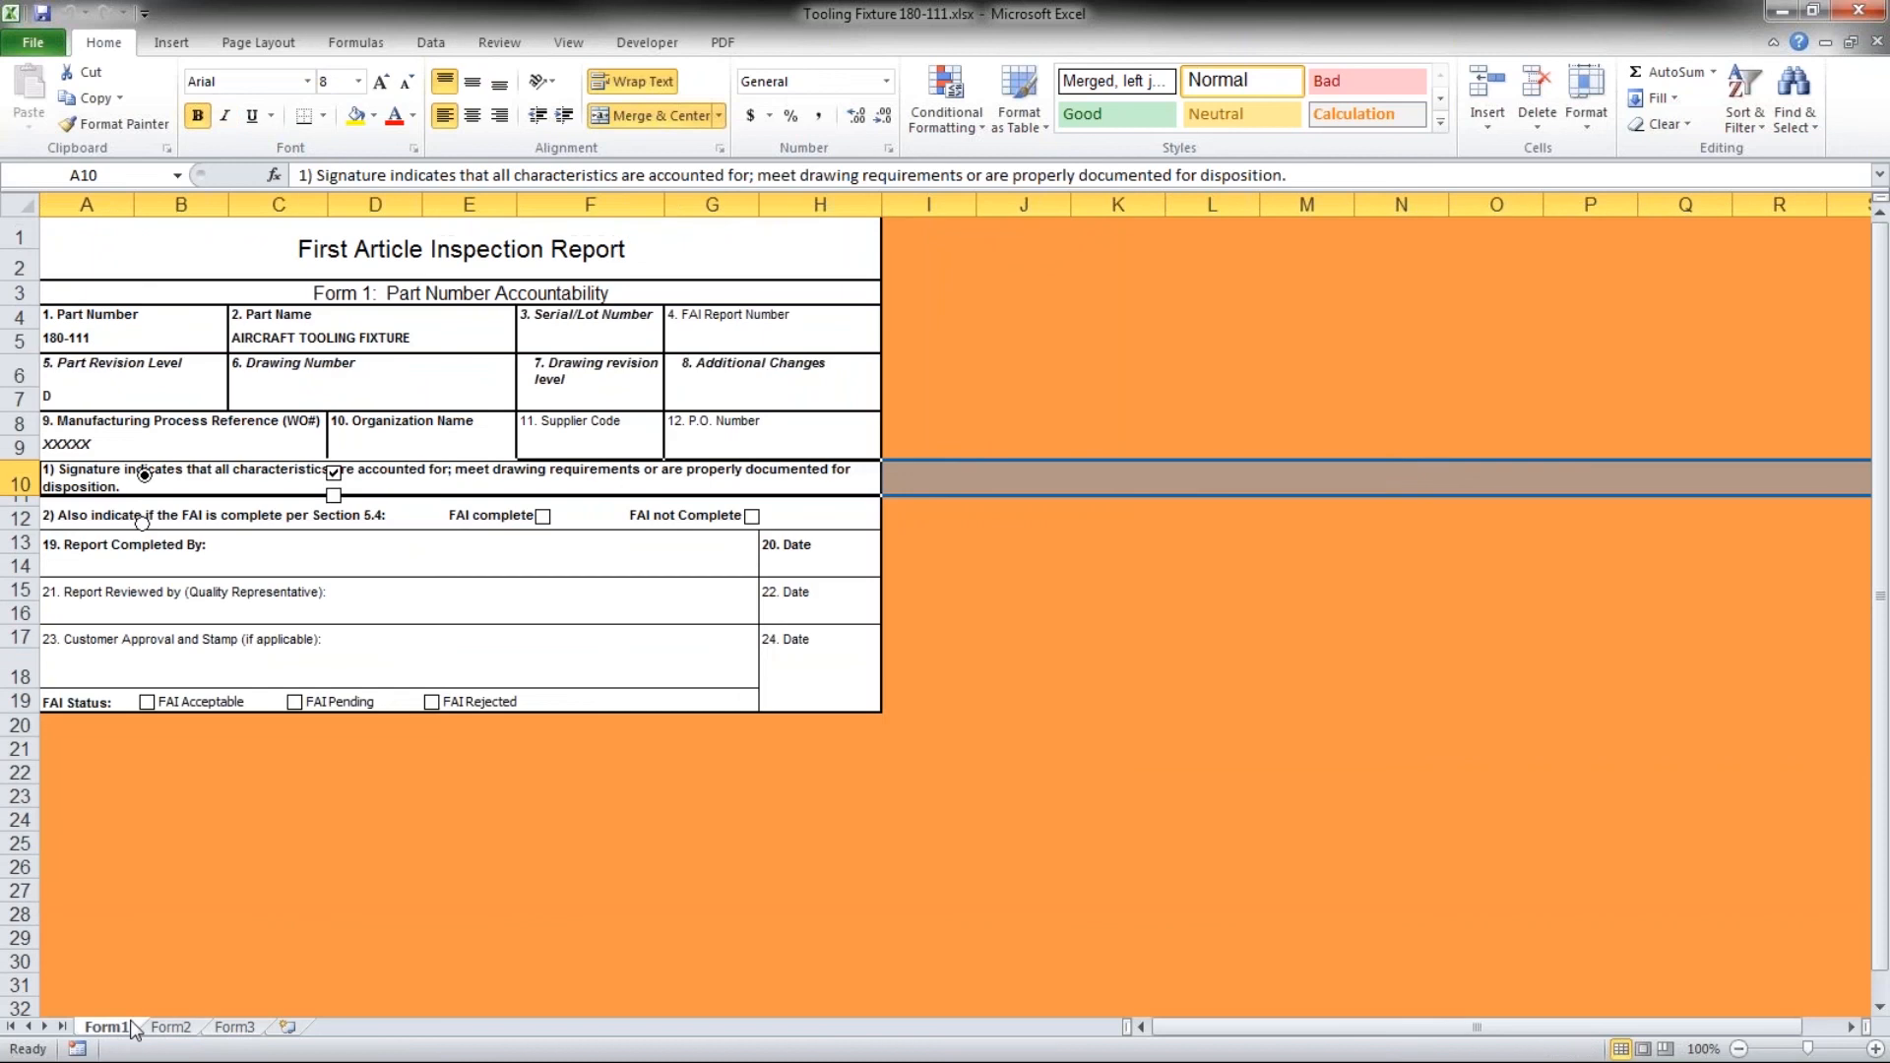
click(268, 674)
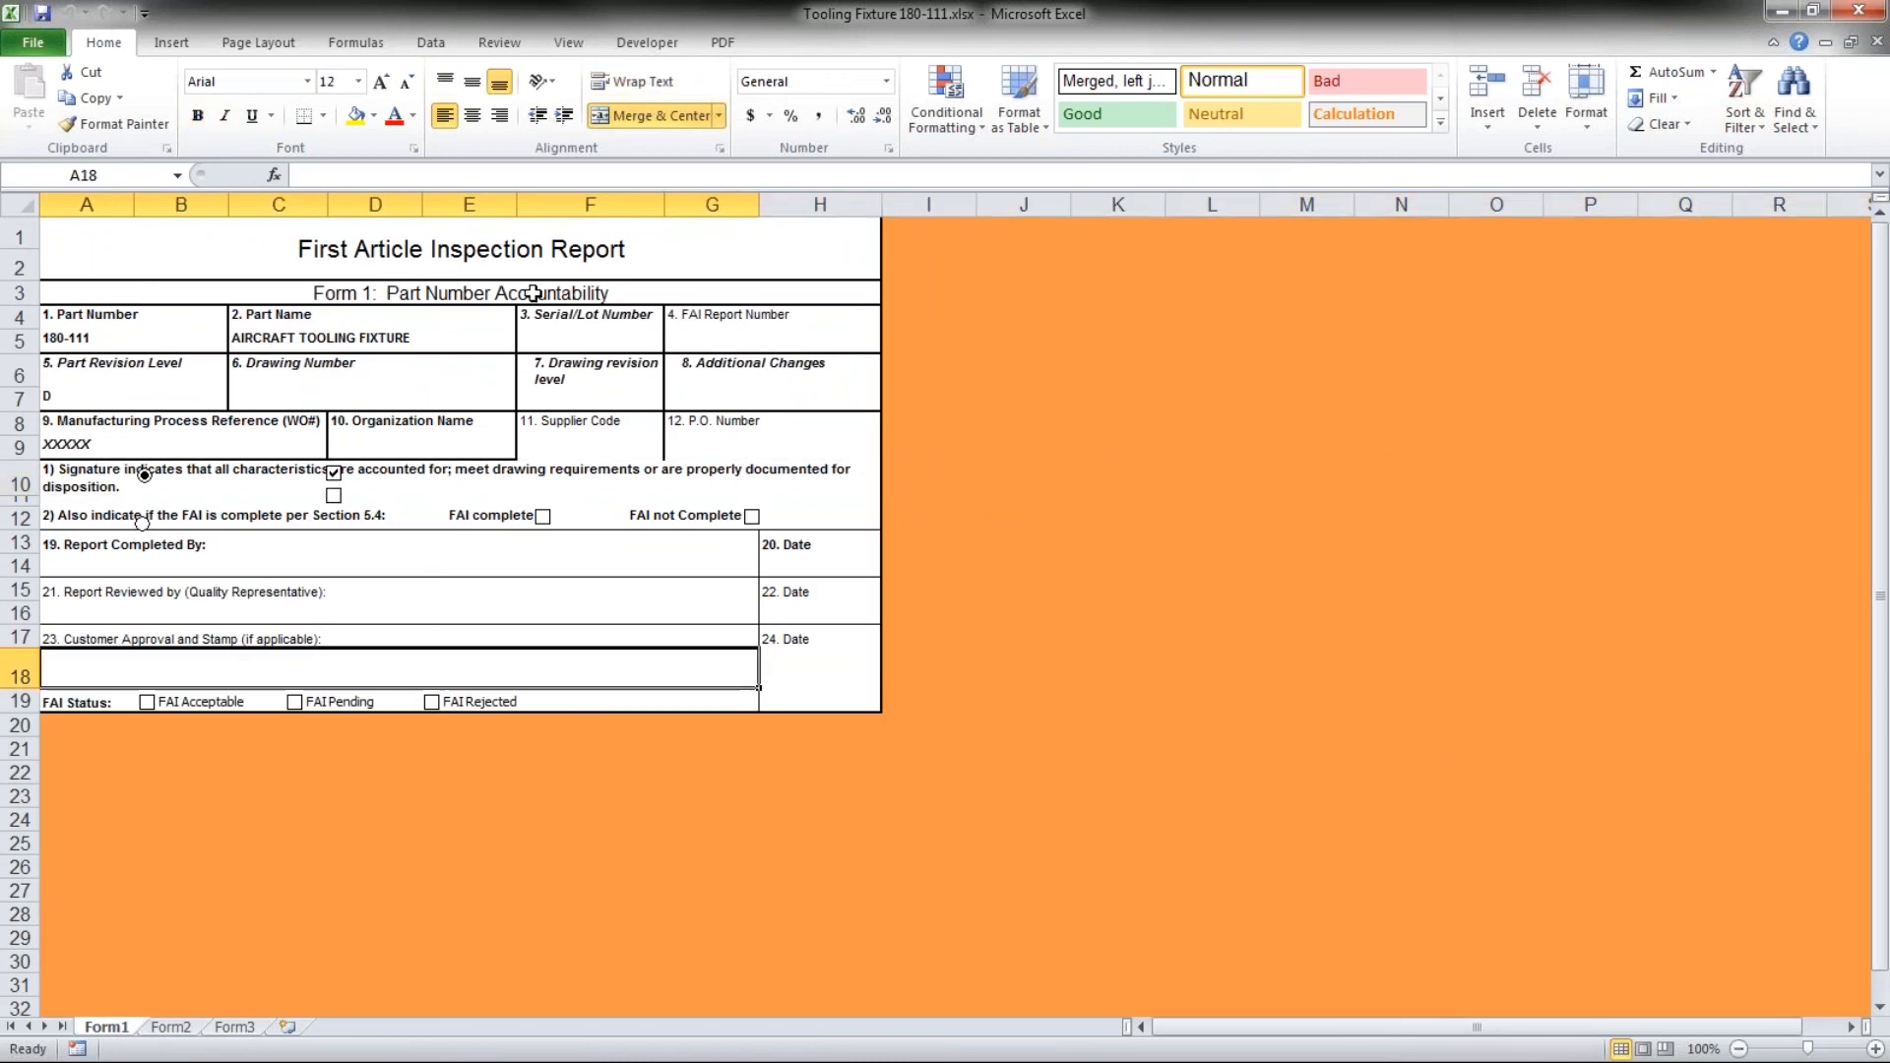
click(178, 1028)
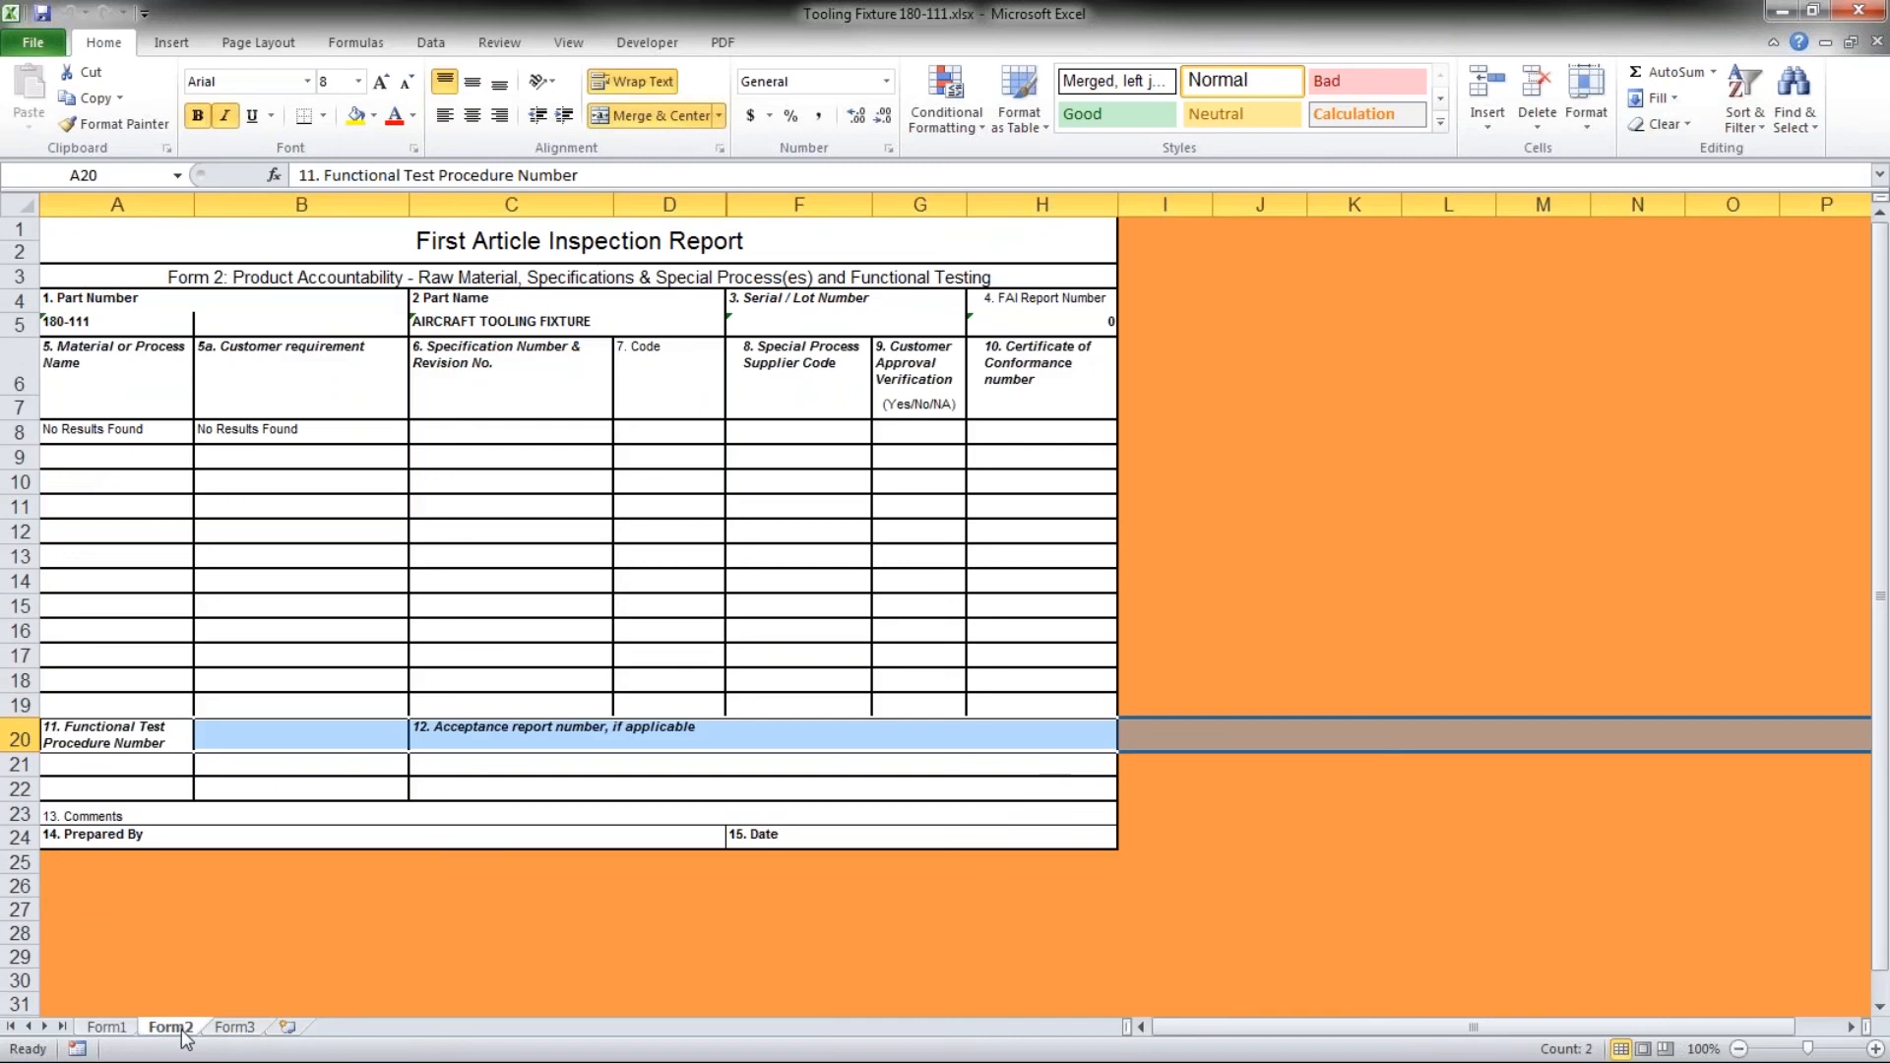
click(118, 1029)
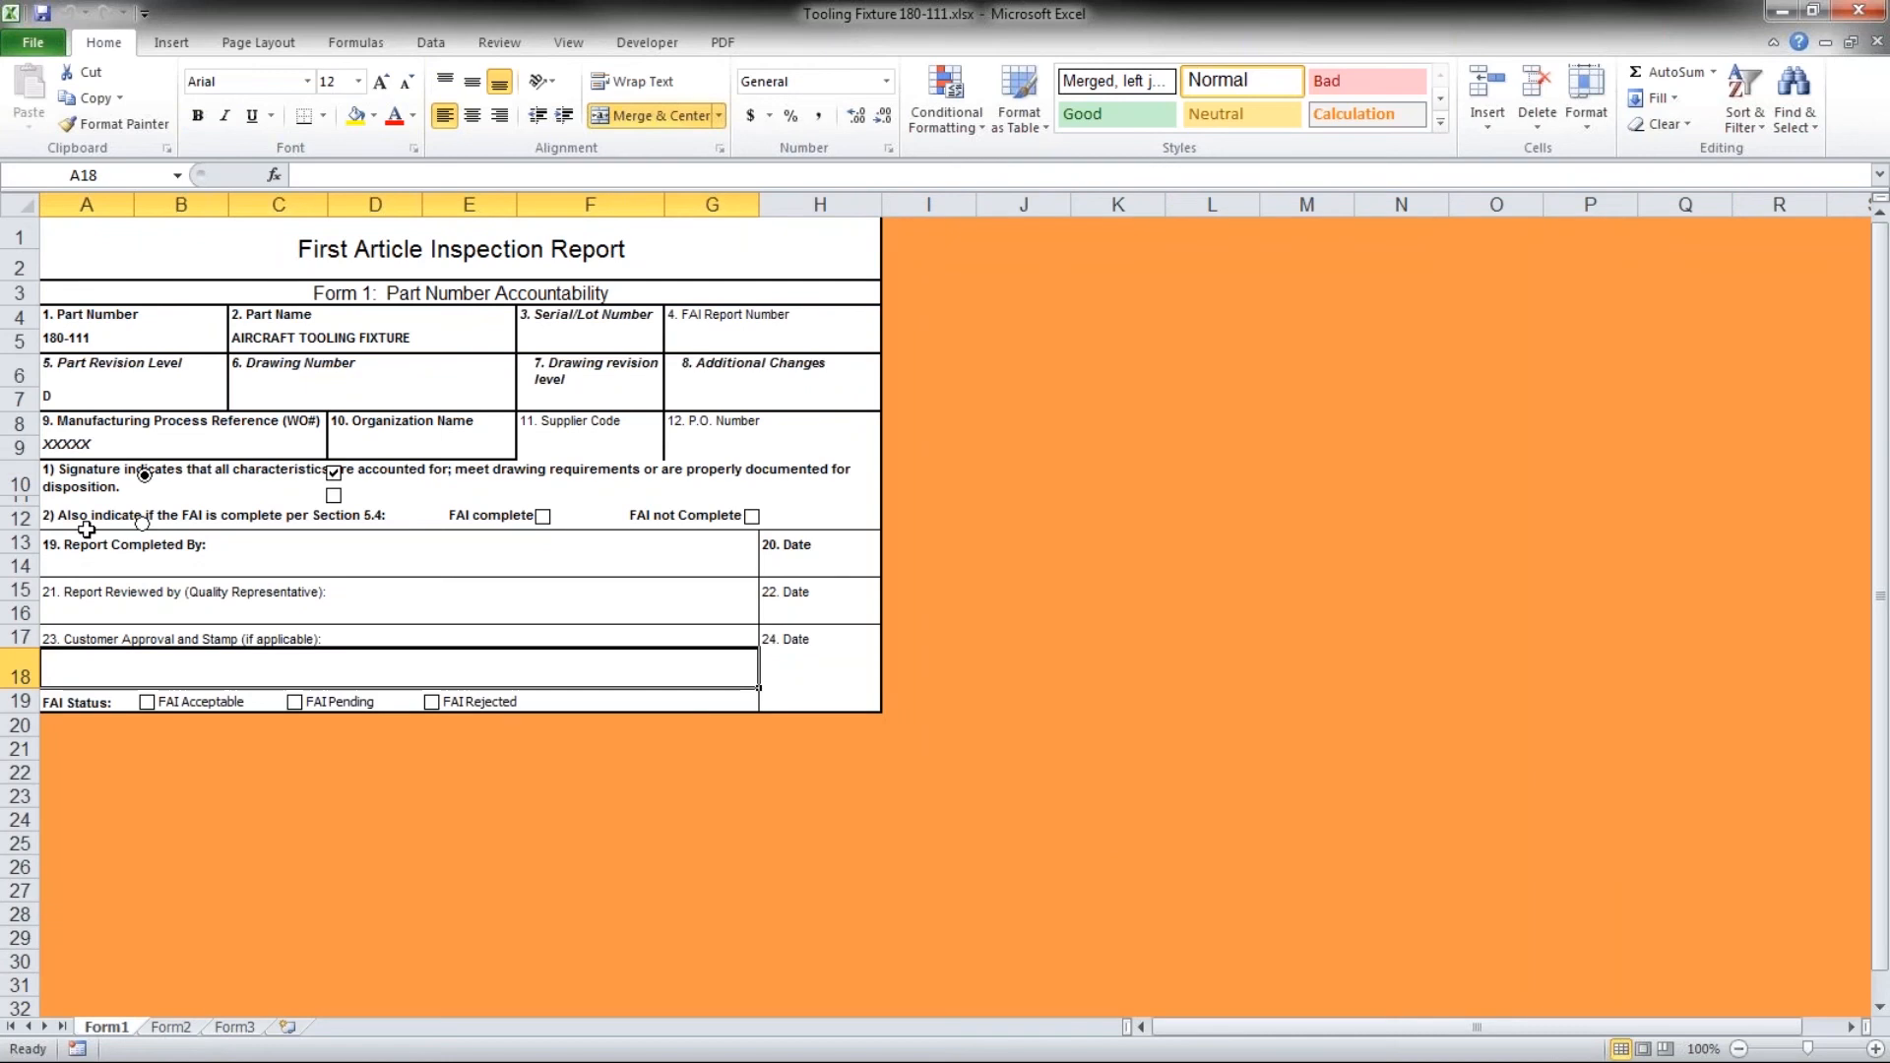
drag(788, 12, 935, 491)
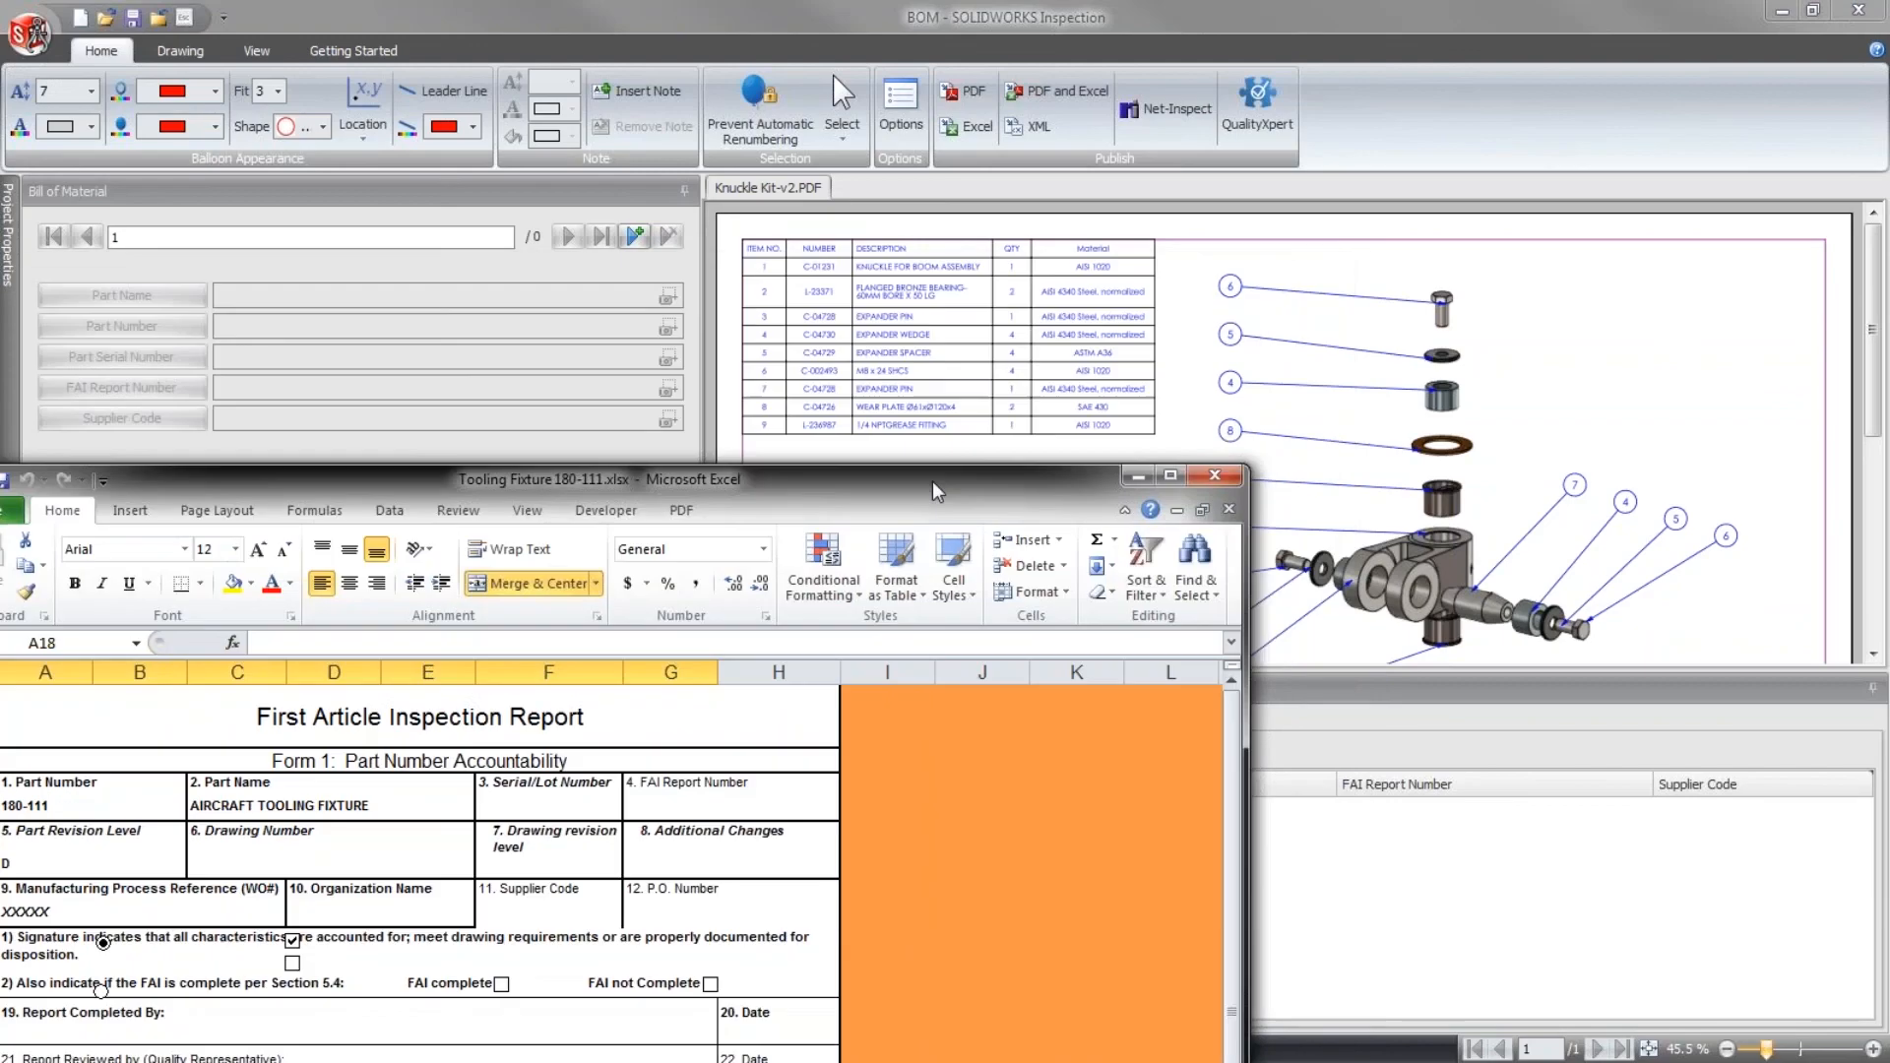
click(1216, 475)
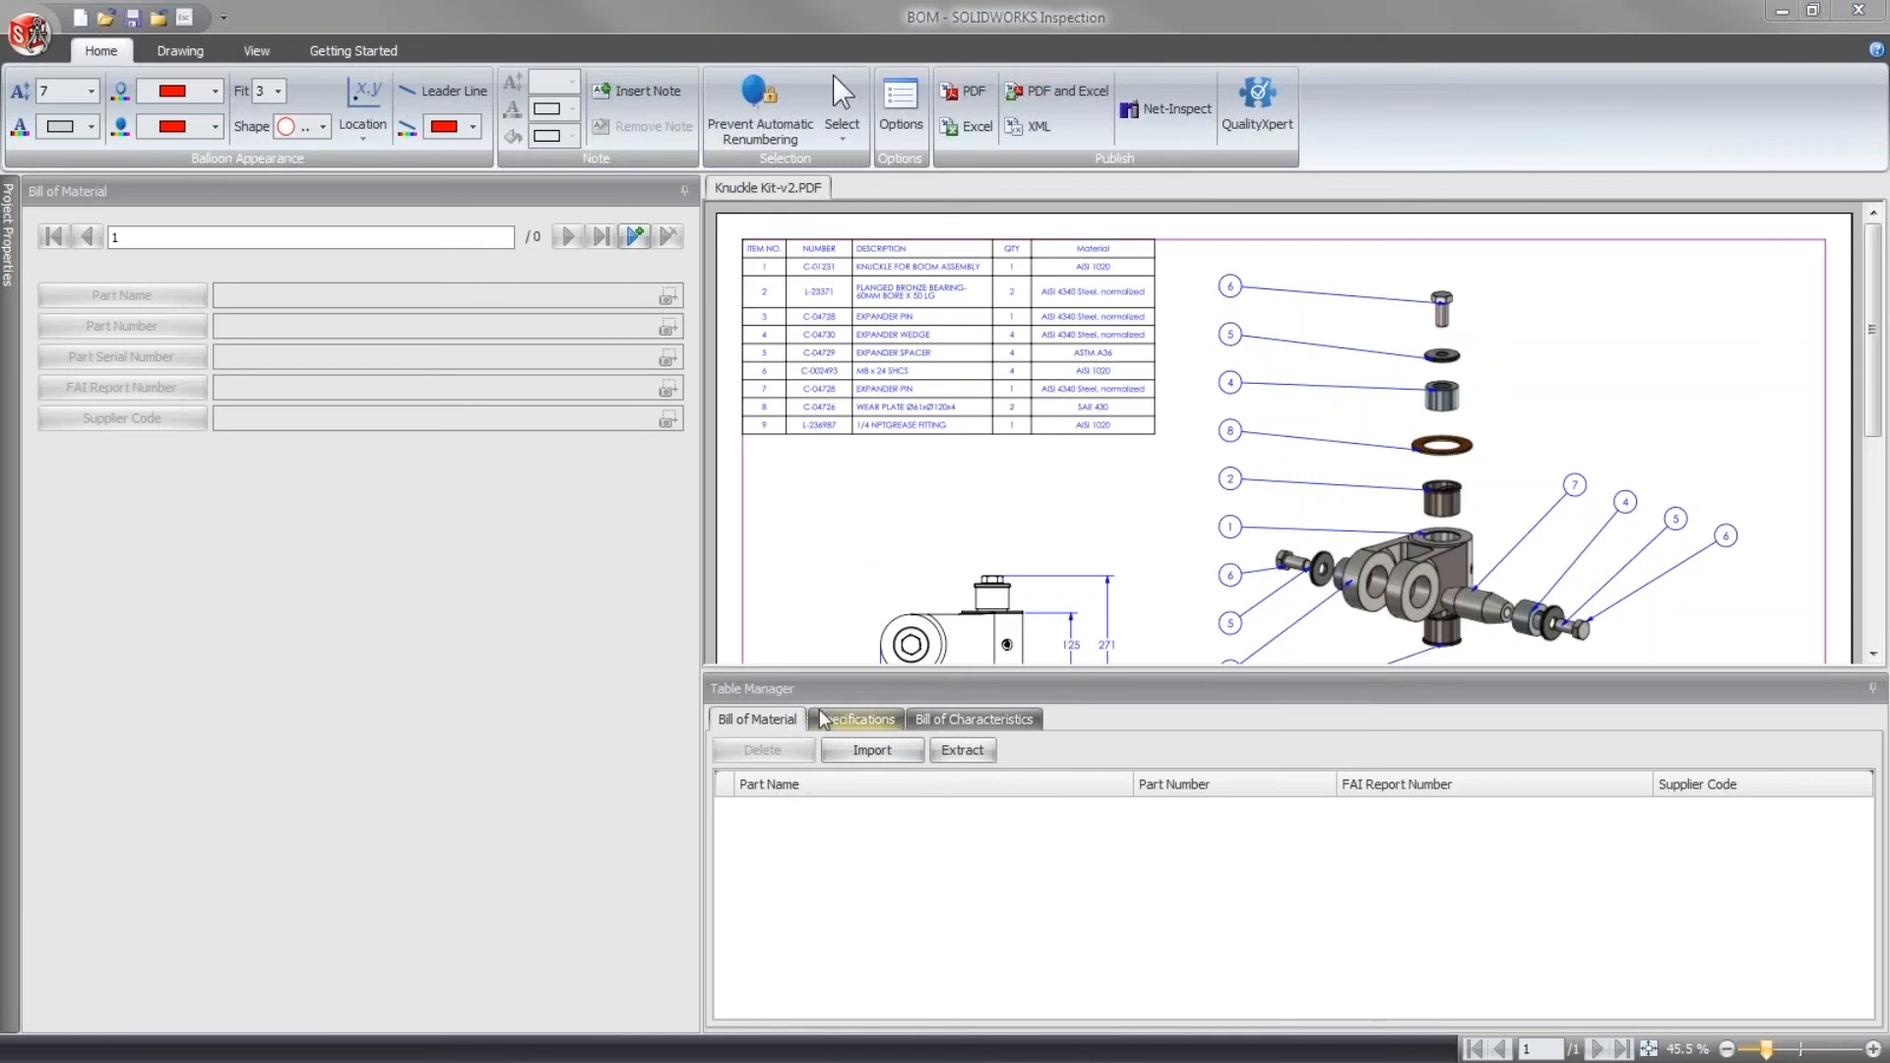
- Display the Bill of Characteristics in a shorter Table Manager, with the drawing's BOM table enlarged above it
click(960, 722)
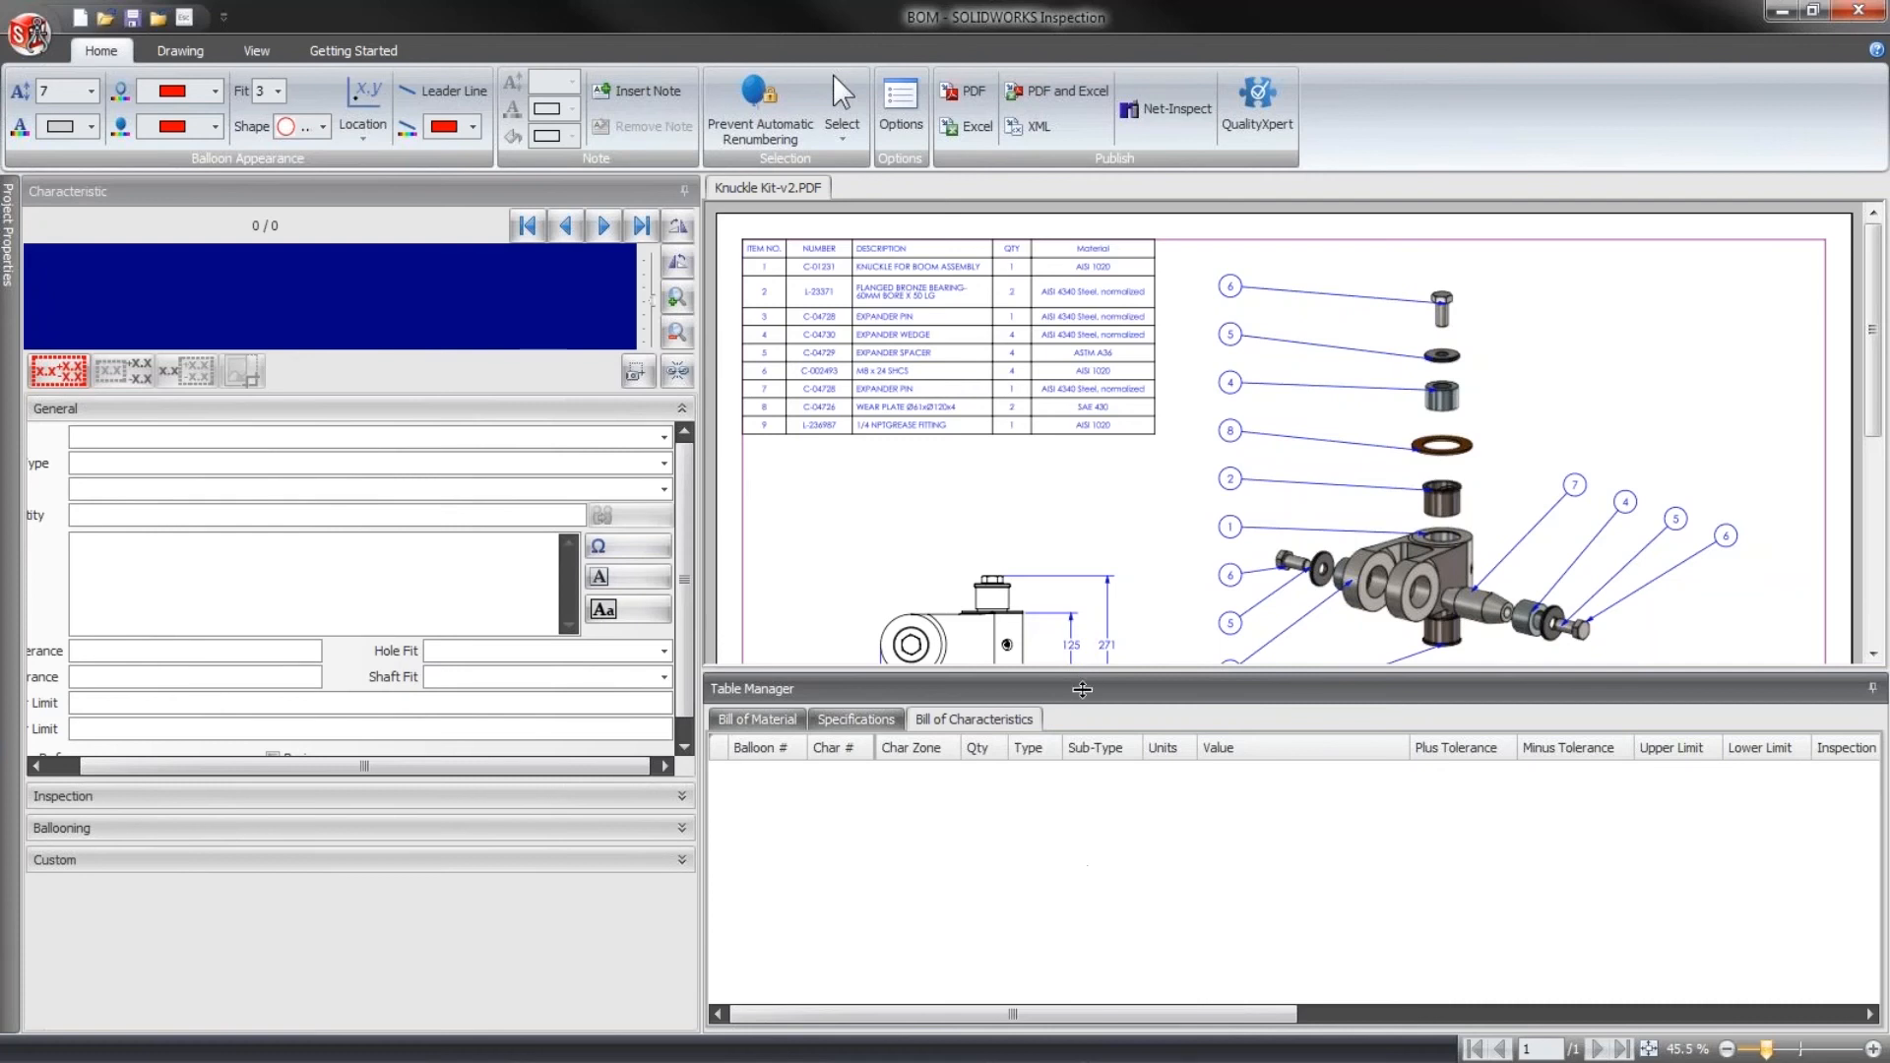
drag(1083, 689, 1083, 890)
scroll(1034, 403, up, 4)
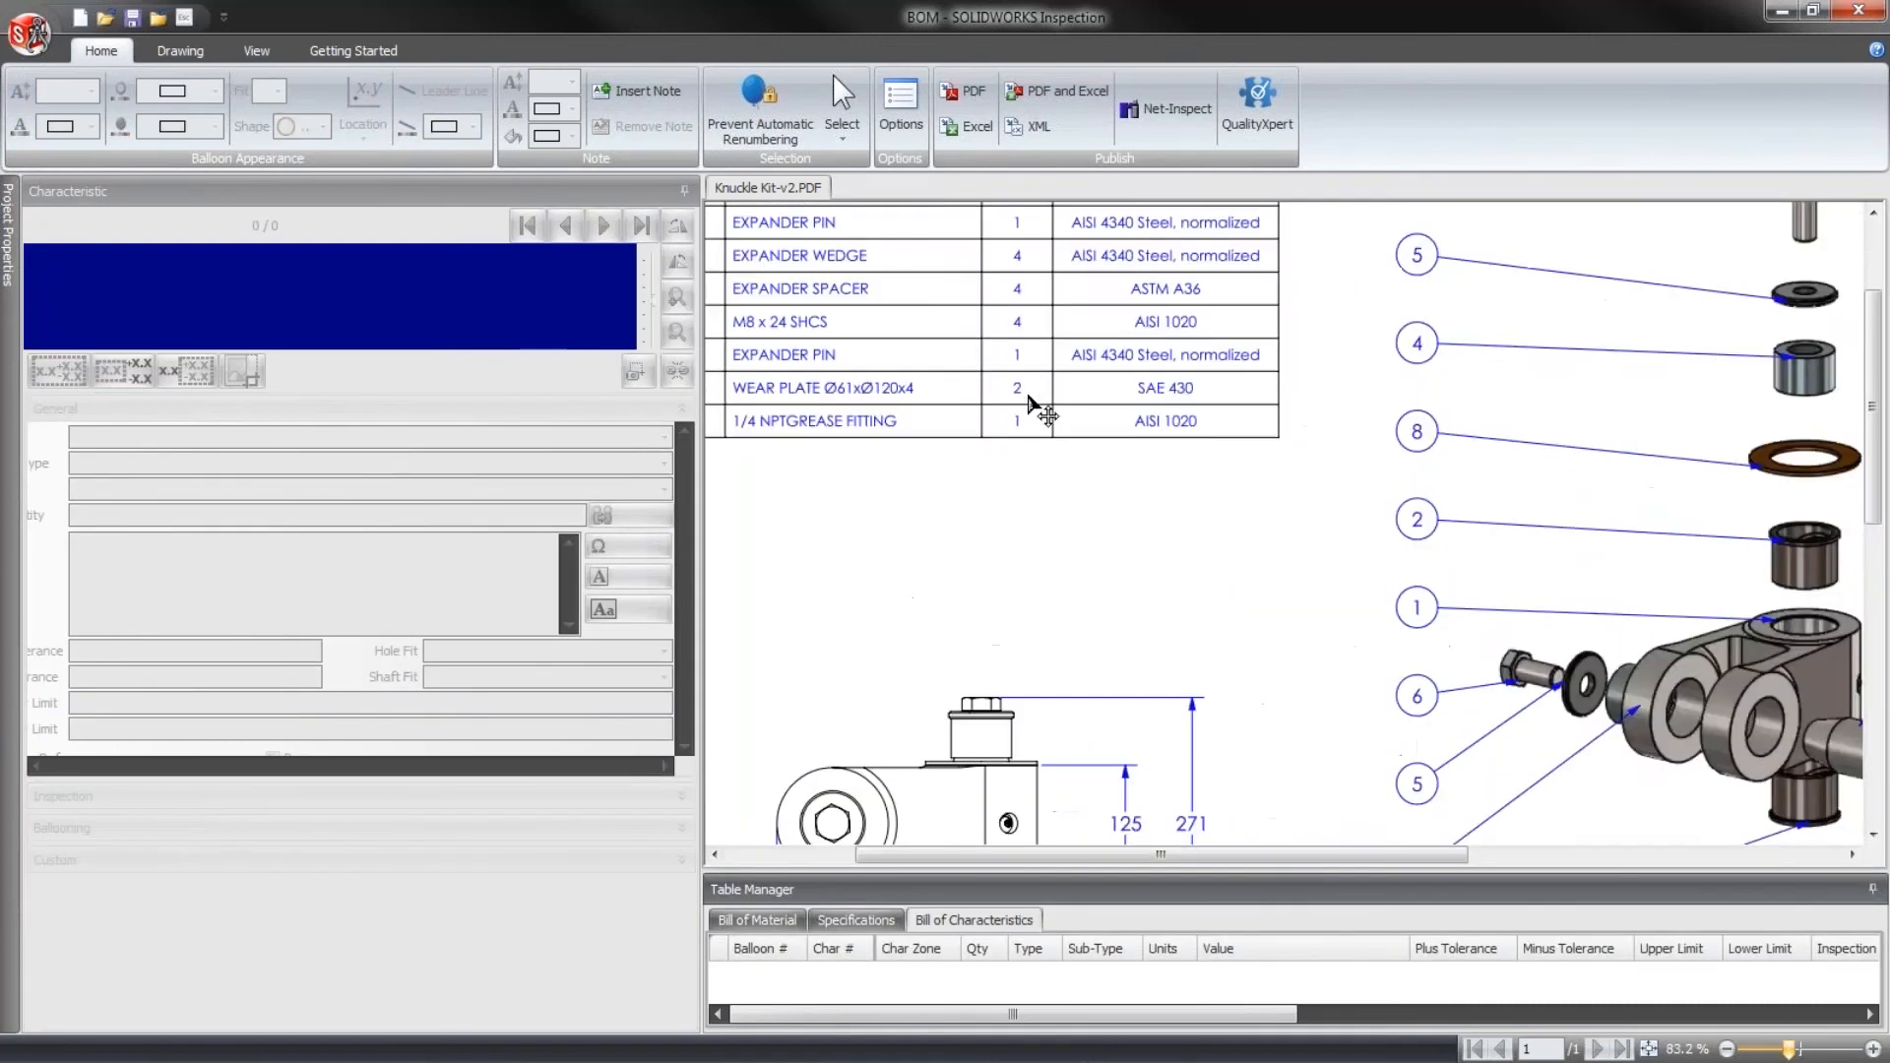
middle_drag(984, 531, 1081, 711)
scroll(984, 526, up, 1)
mouse_move(984, 526)
middle_down()
mouse_move(1038, 602)
mouse_move(1029, 557)
mouse_move(1053, 557)
middle_up()
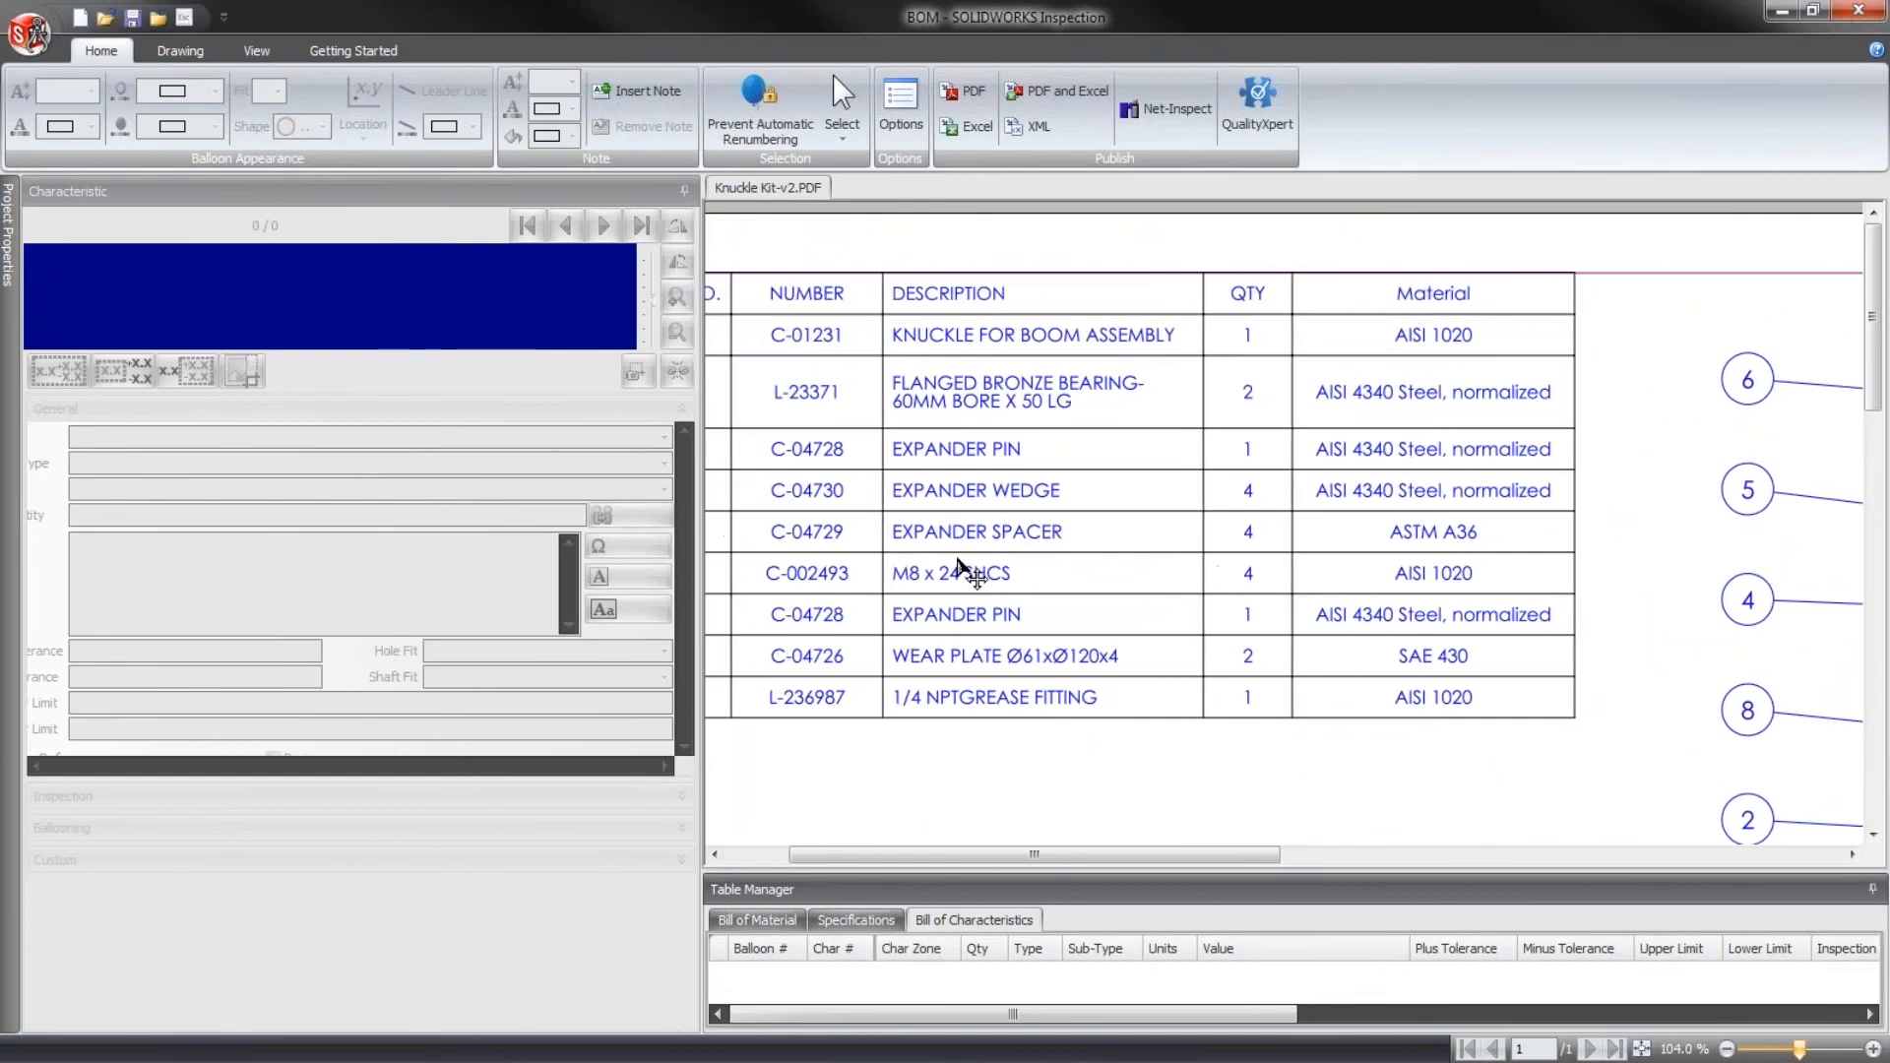
- Extract the QTY and Material cells of the knuckle, flanged bronze bearing and first expander pin rows as note characteristics
click(169, 51)
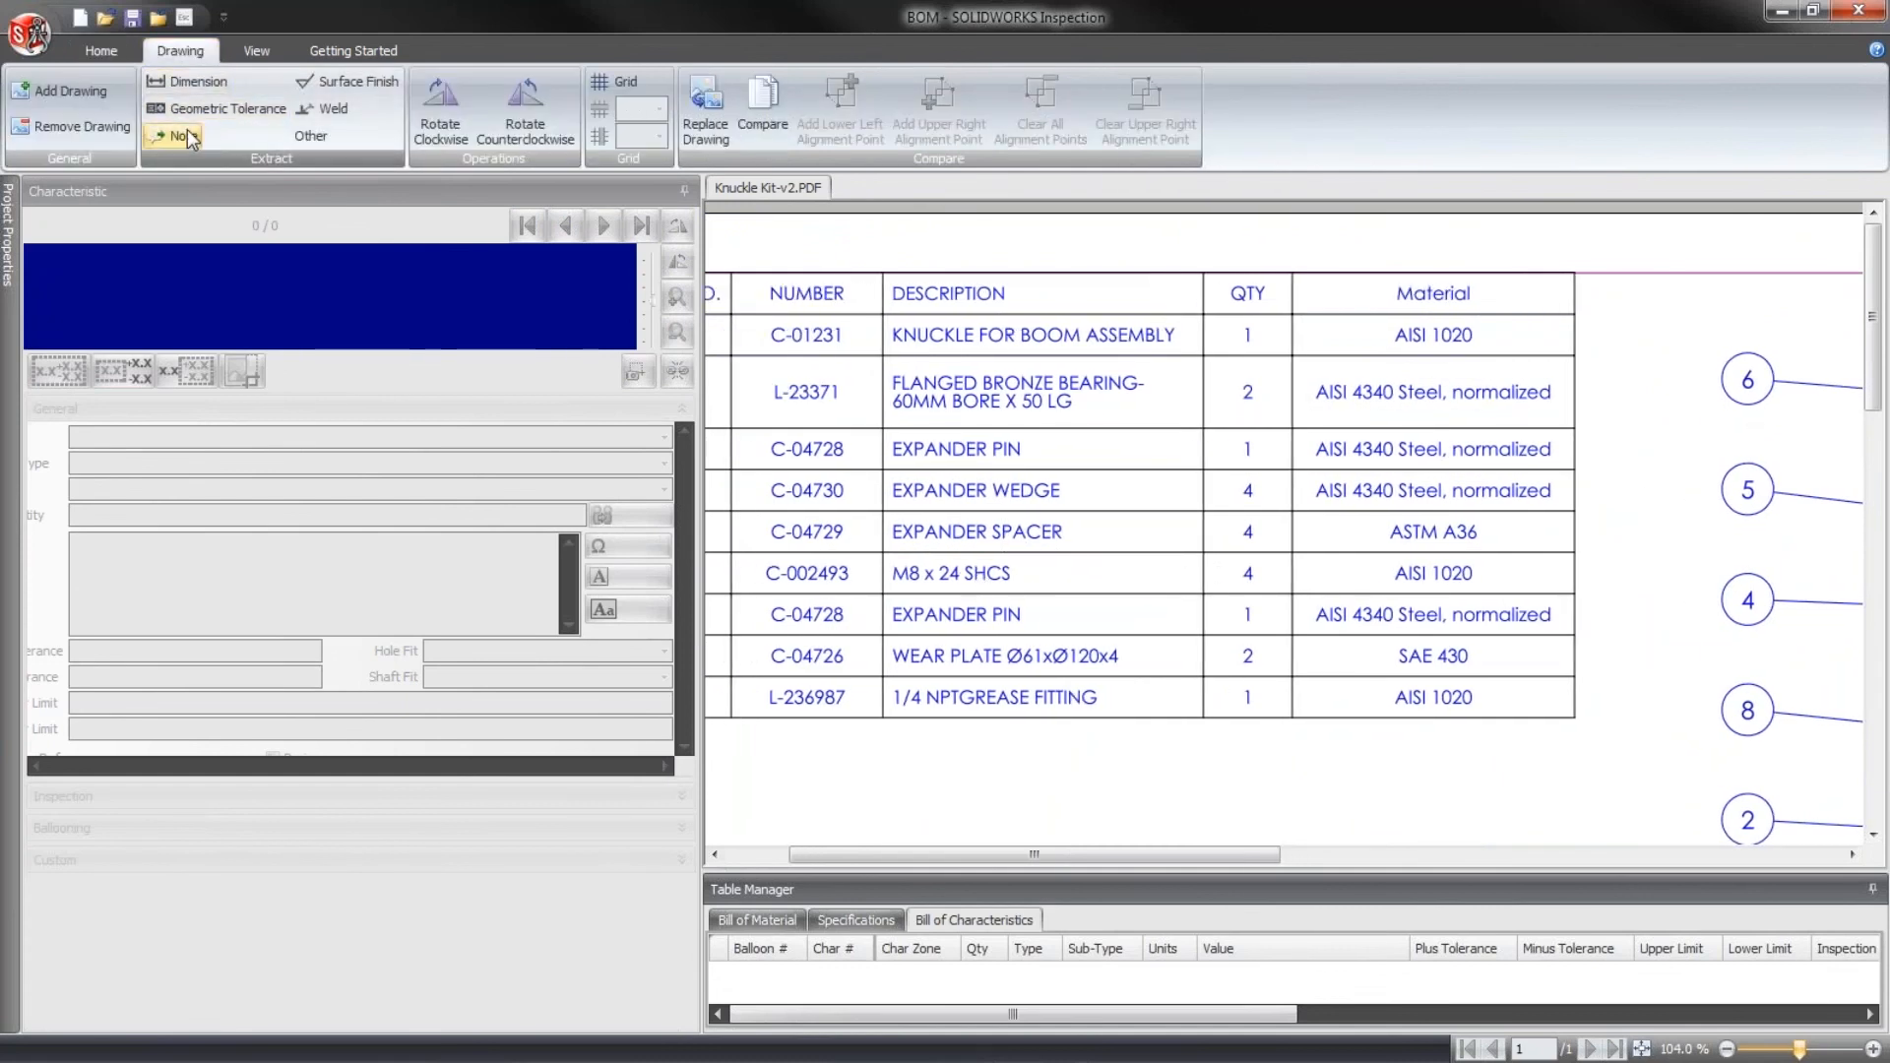
click(175, 136)
drag(1232, 326, 1272, 352)
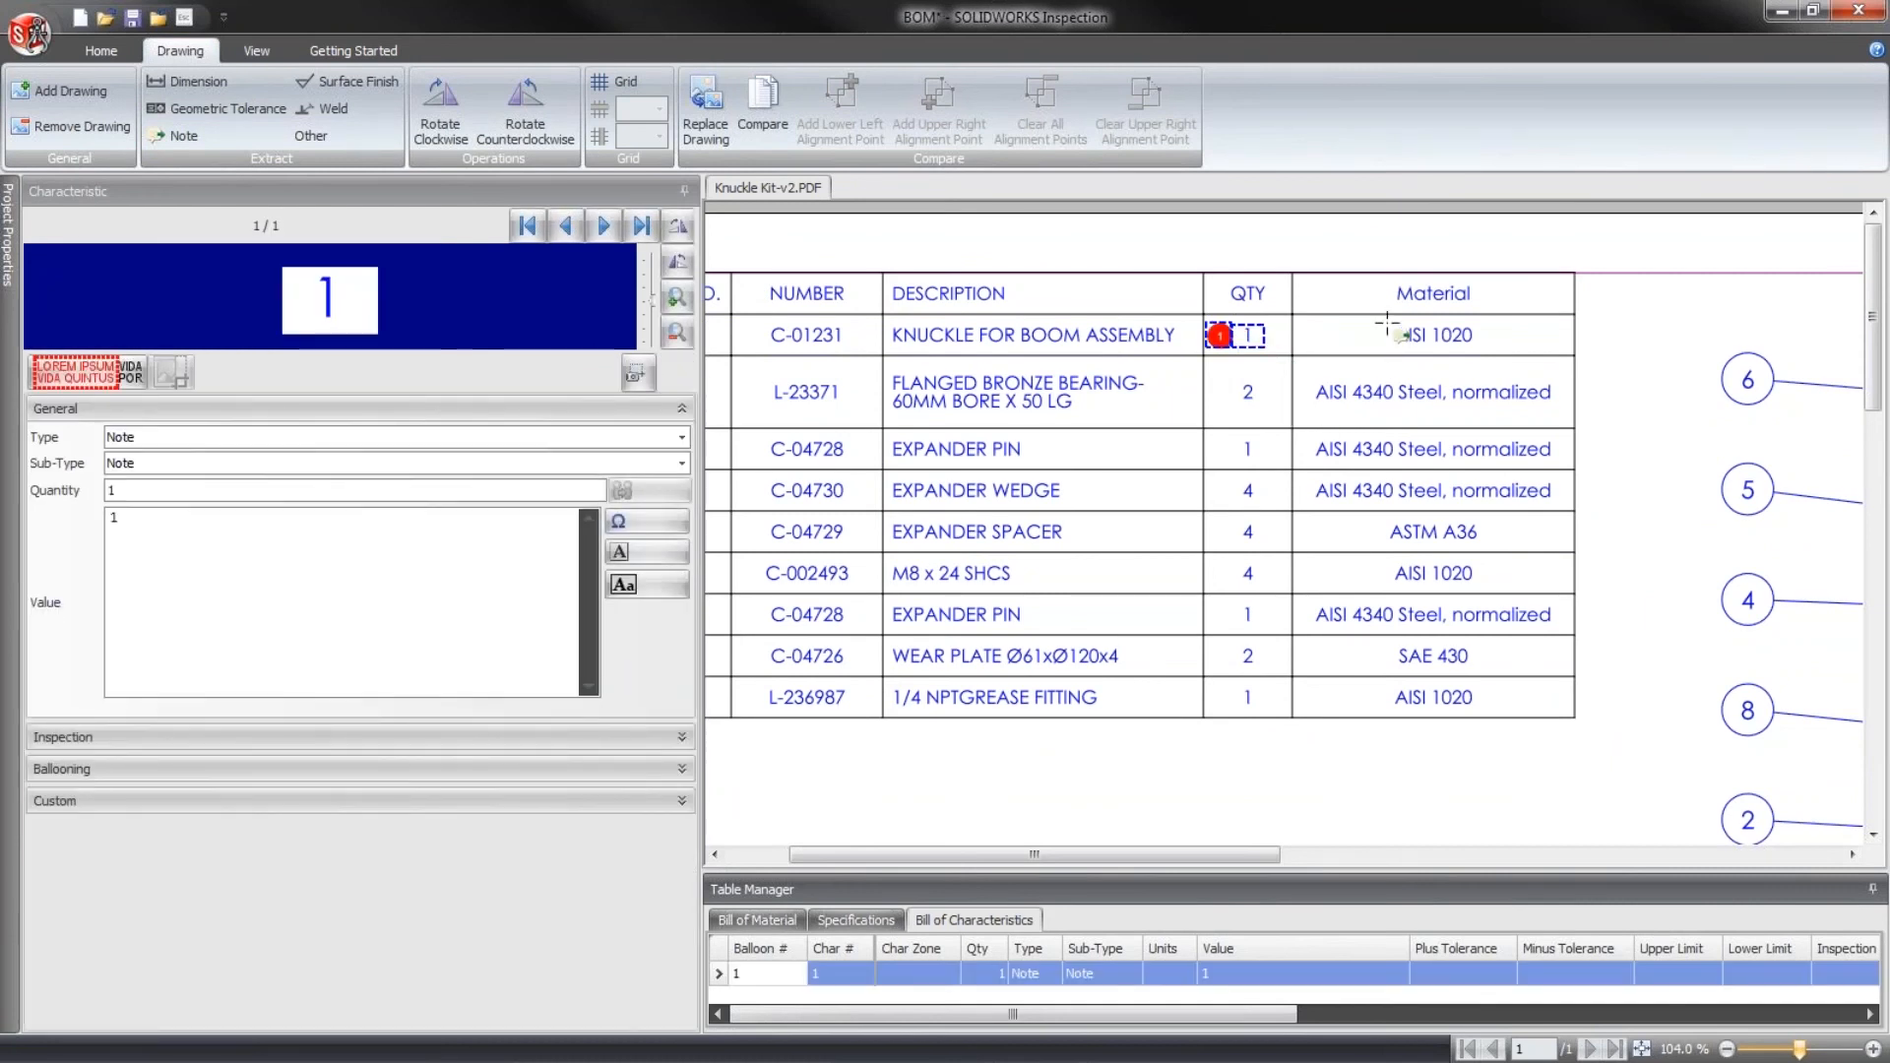
drag(1386, 324, 1482, 351)
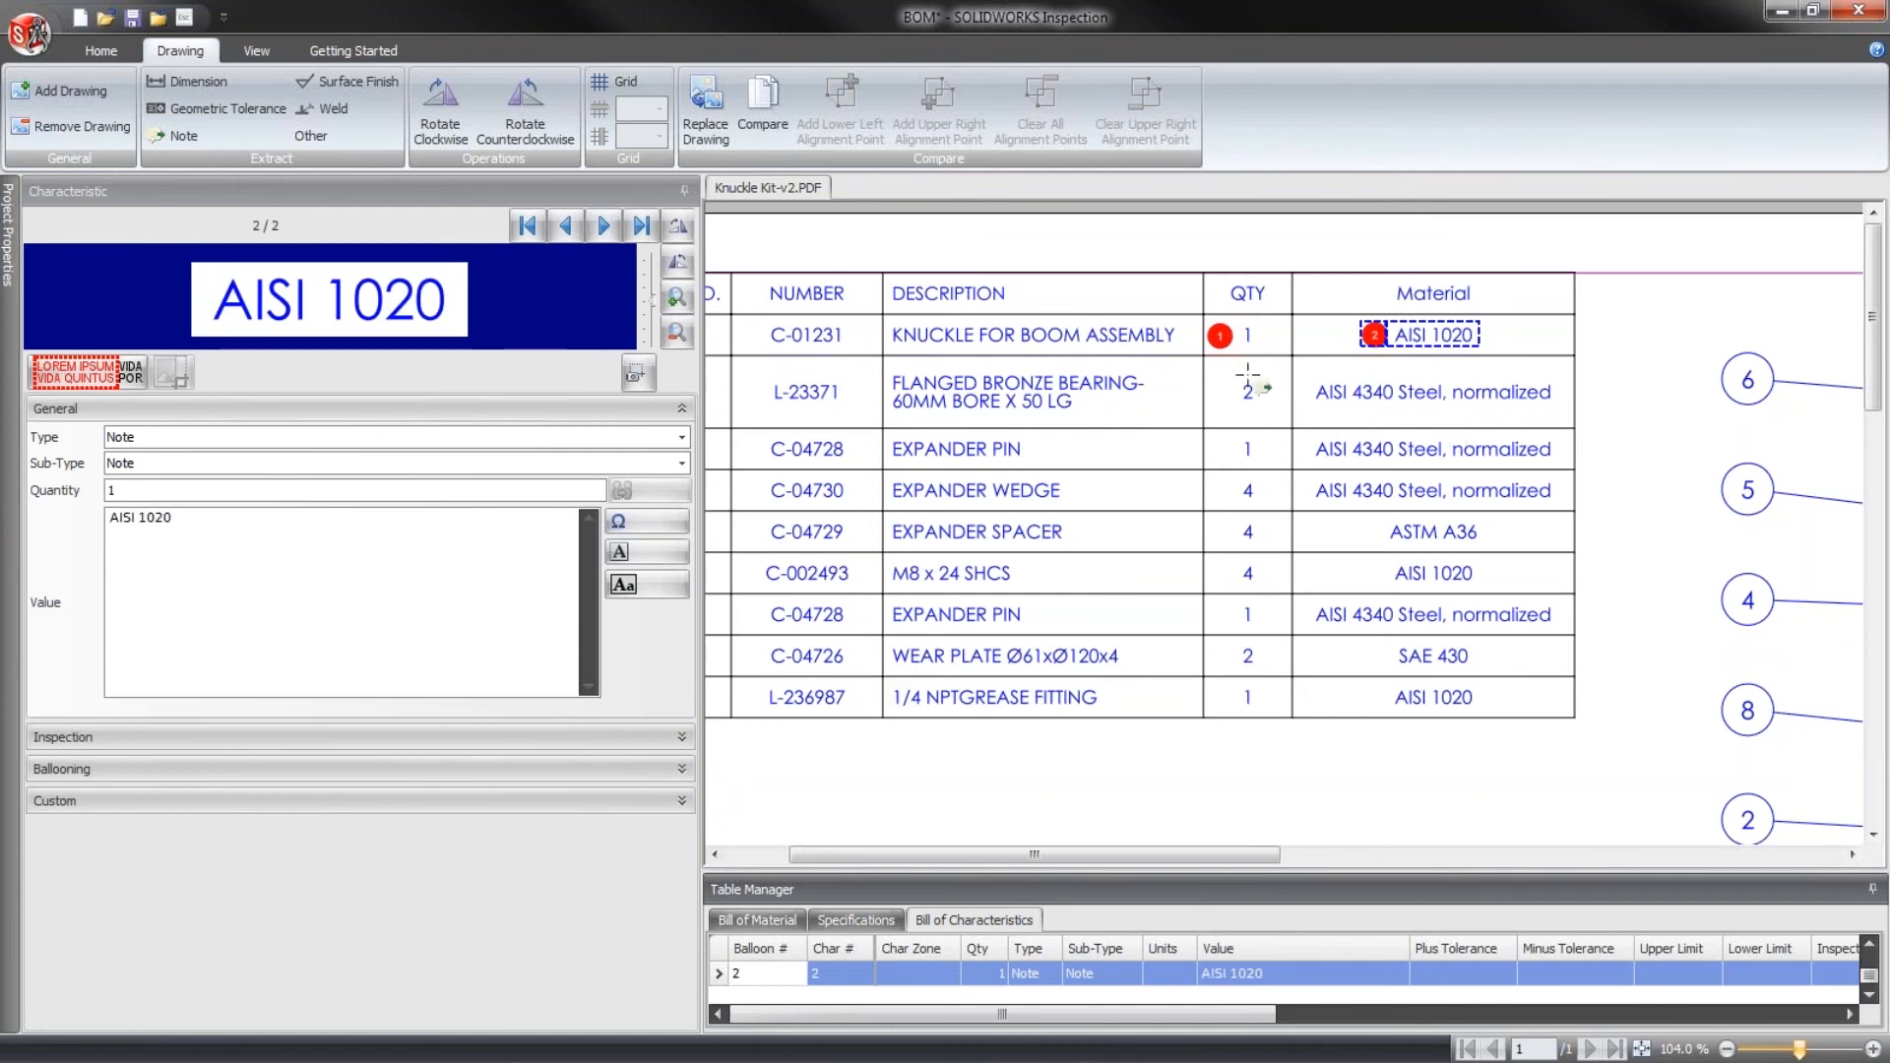
drag(1226, 370, 1577, 431)
drag(1216, 432, 1559, 463)
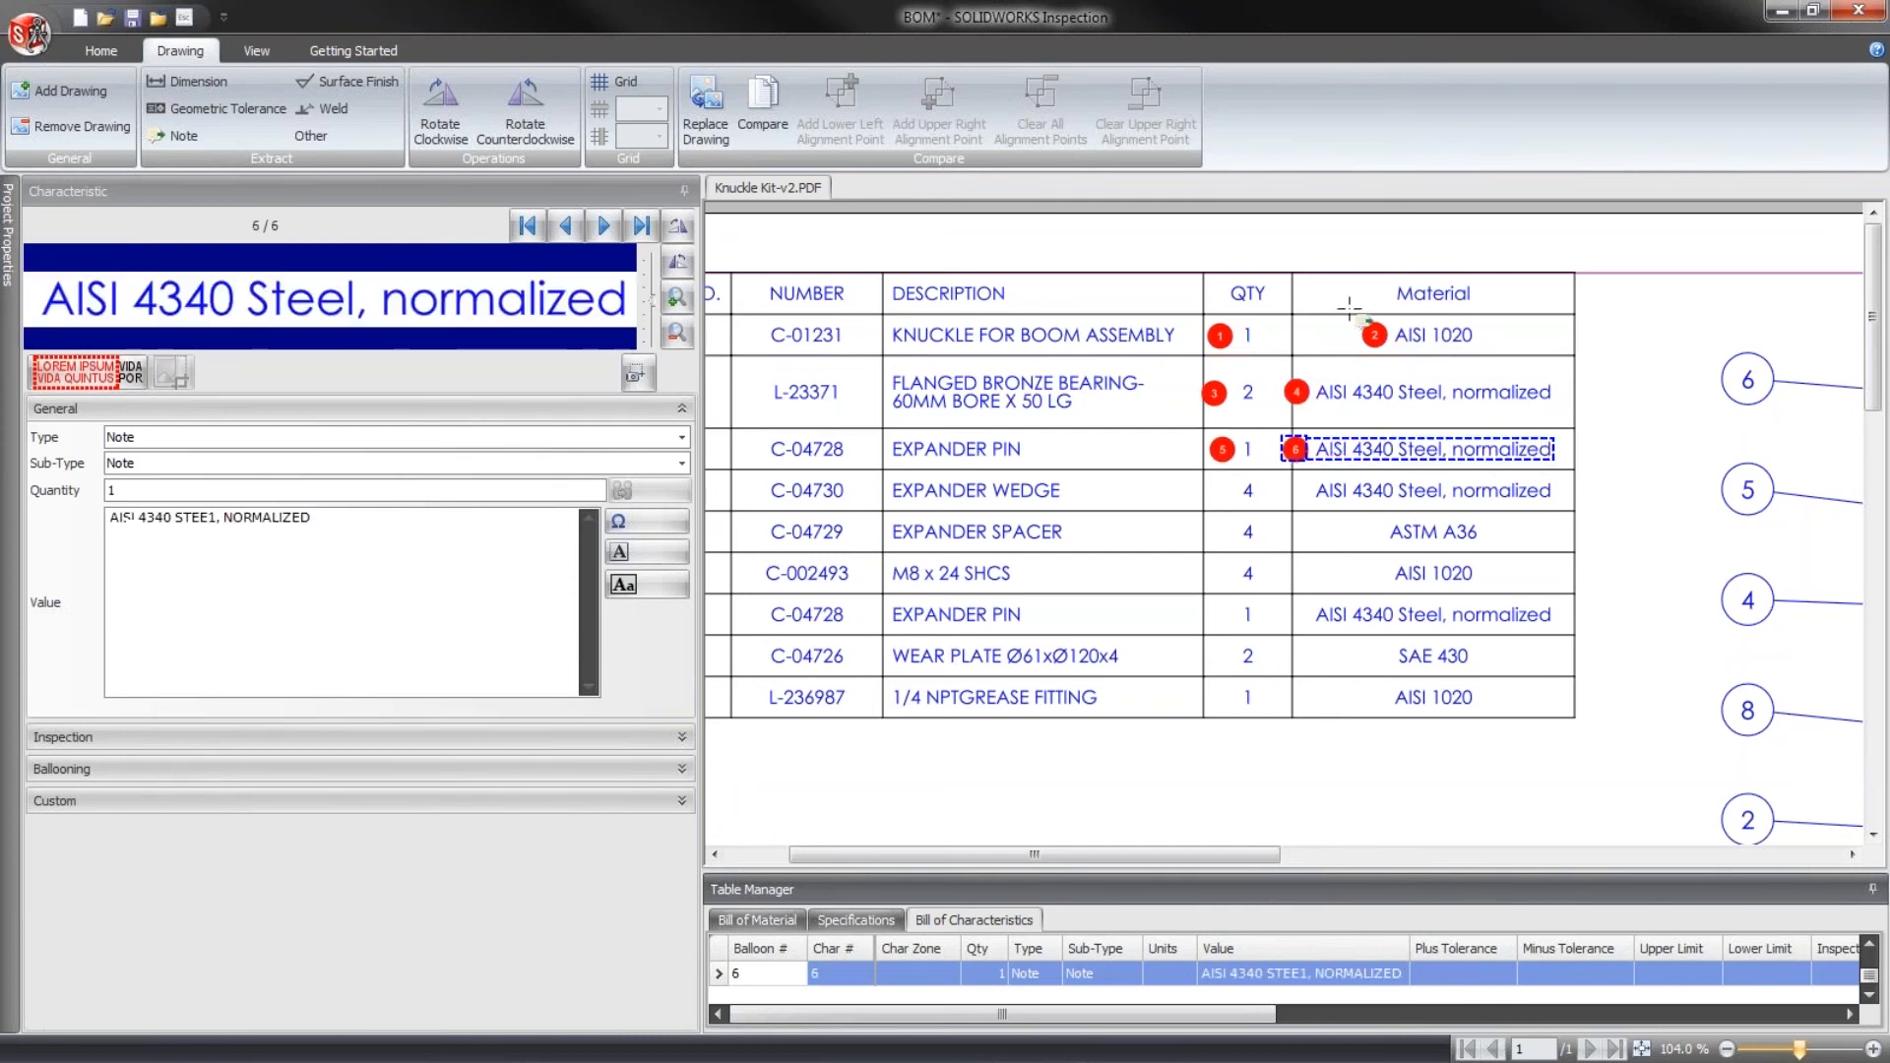
- Select the knuckle's quantity characteristic and enlarge the Table Manager to list all extracted notes
click(1248, 333)
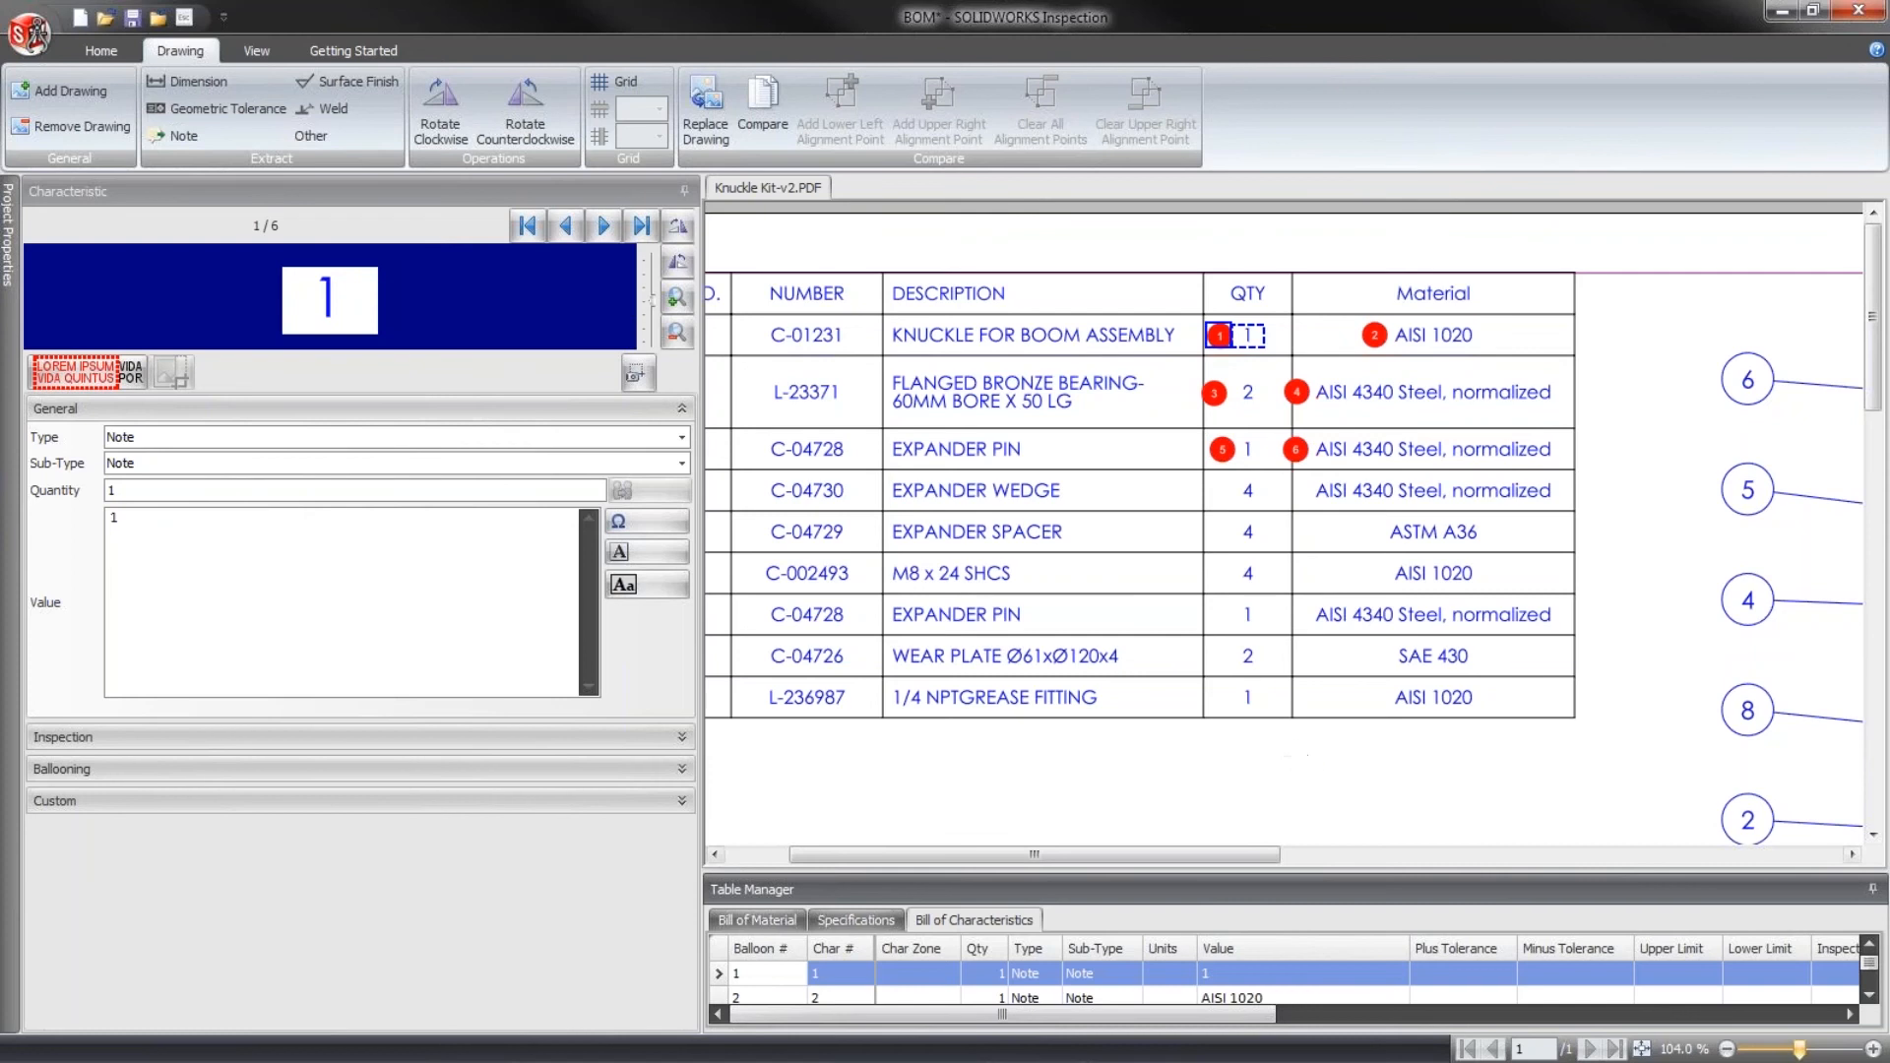
drag(1309, 670, 1307, 684)
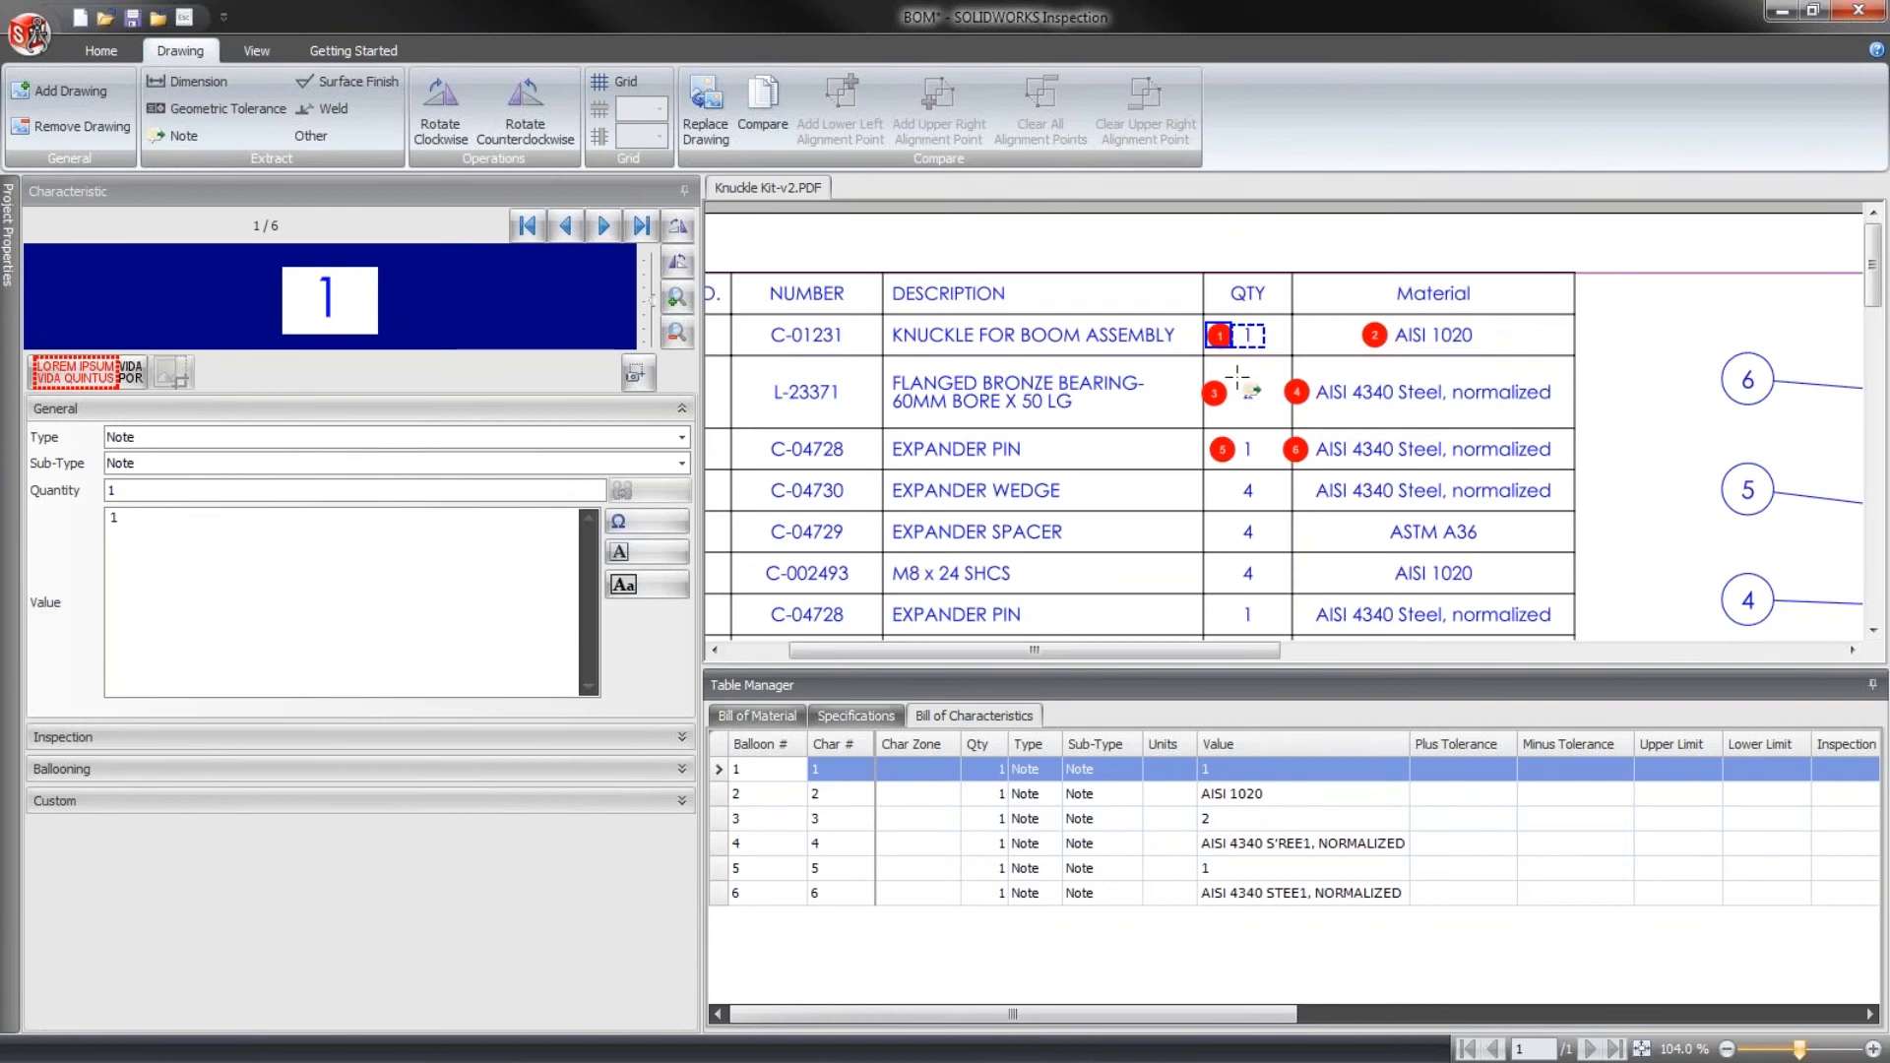
click(1873, 1050)
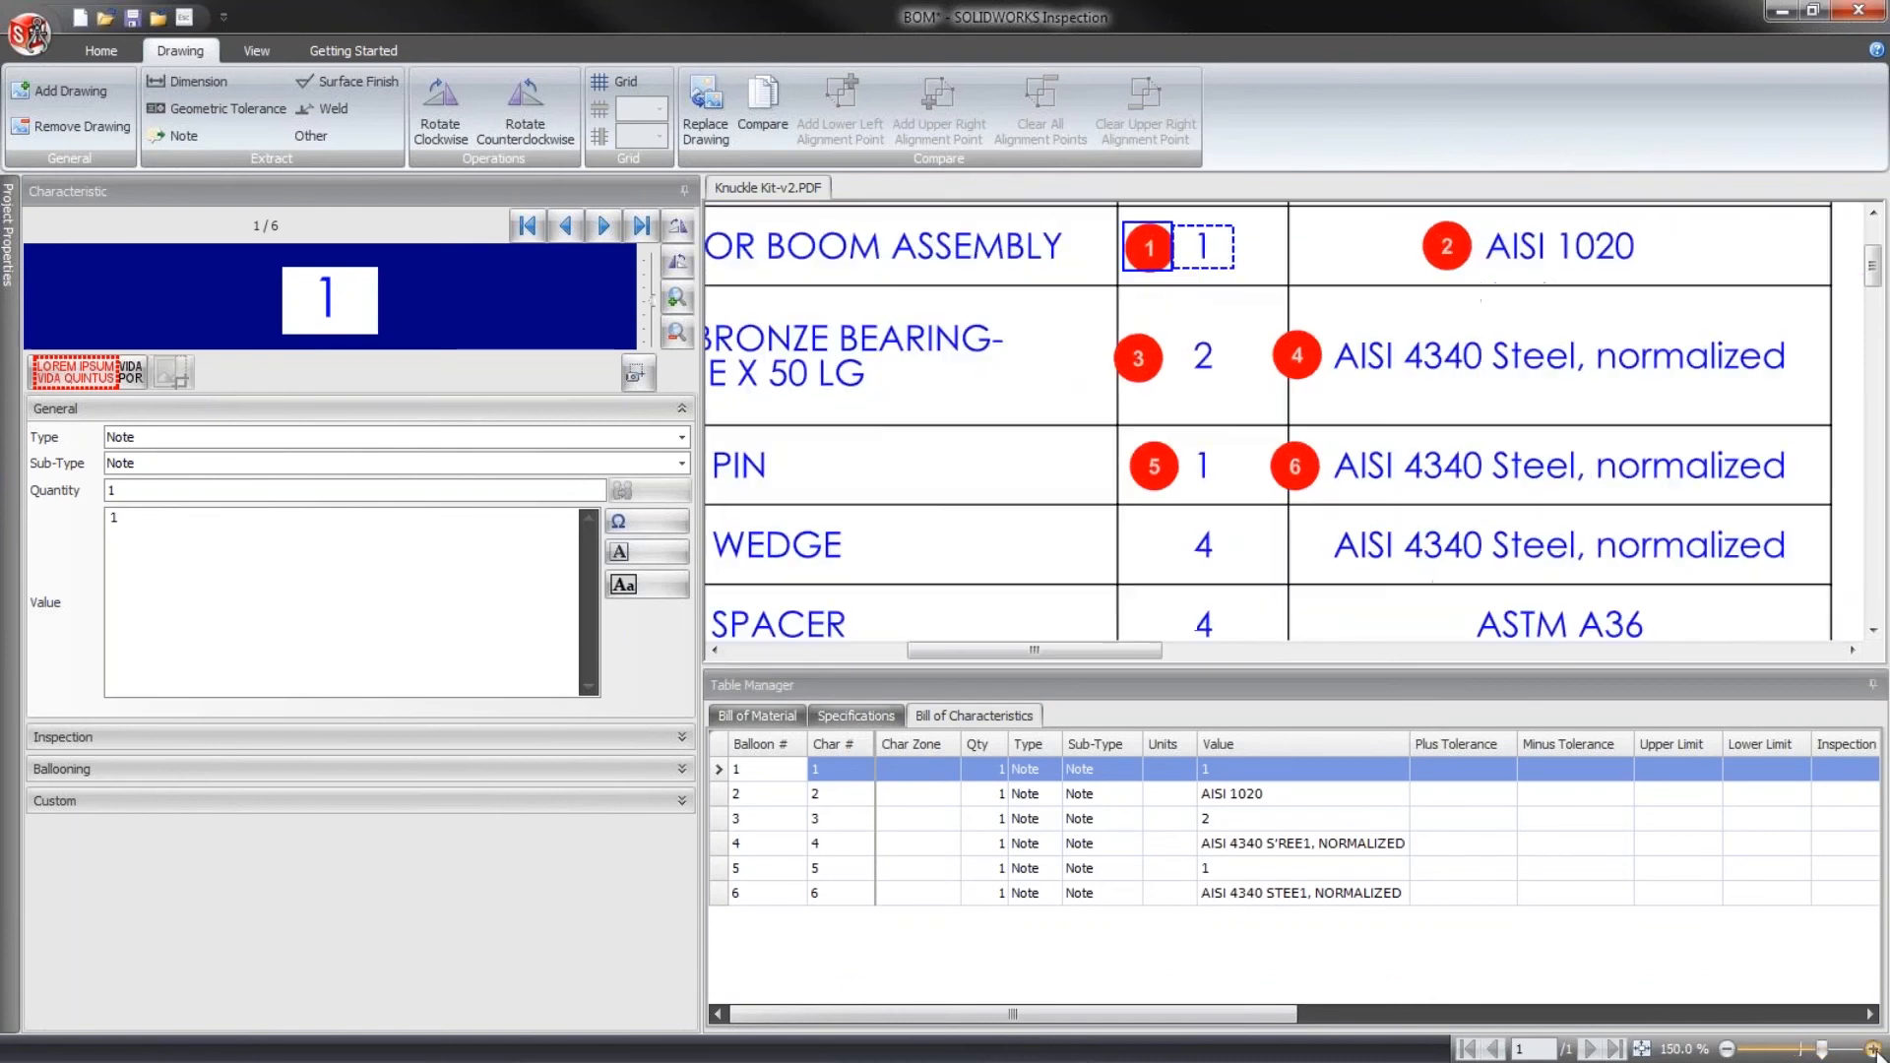
scroll(1875, 279, up, 1)
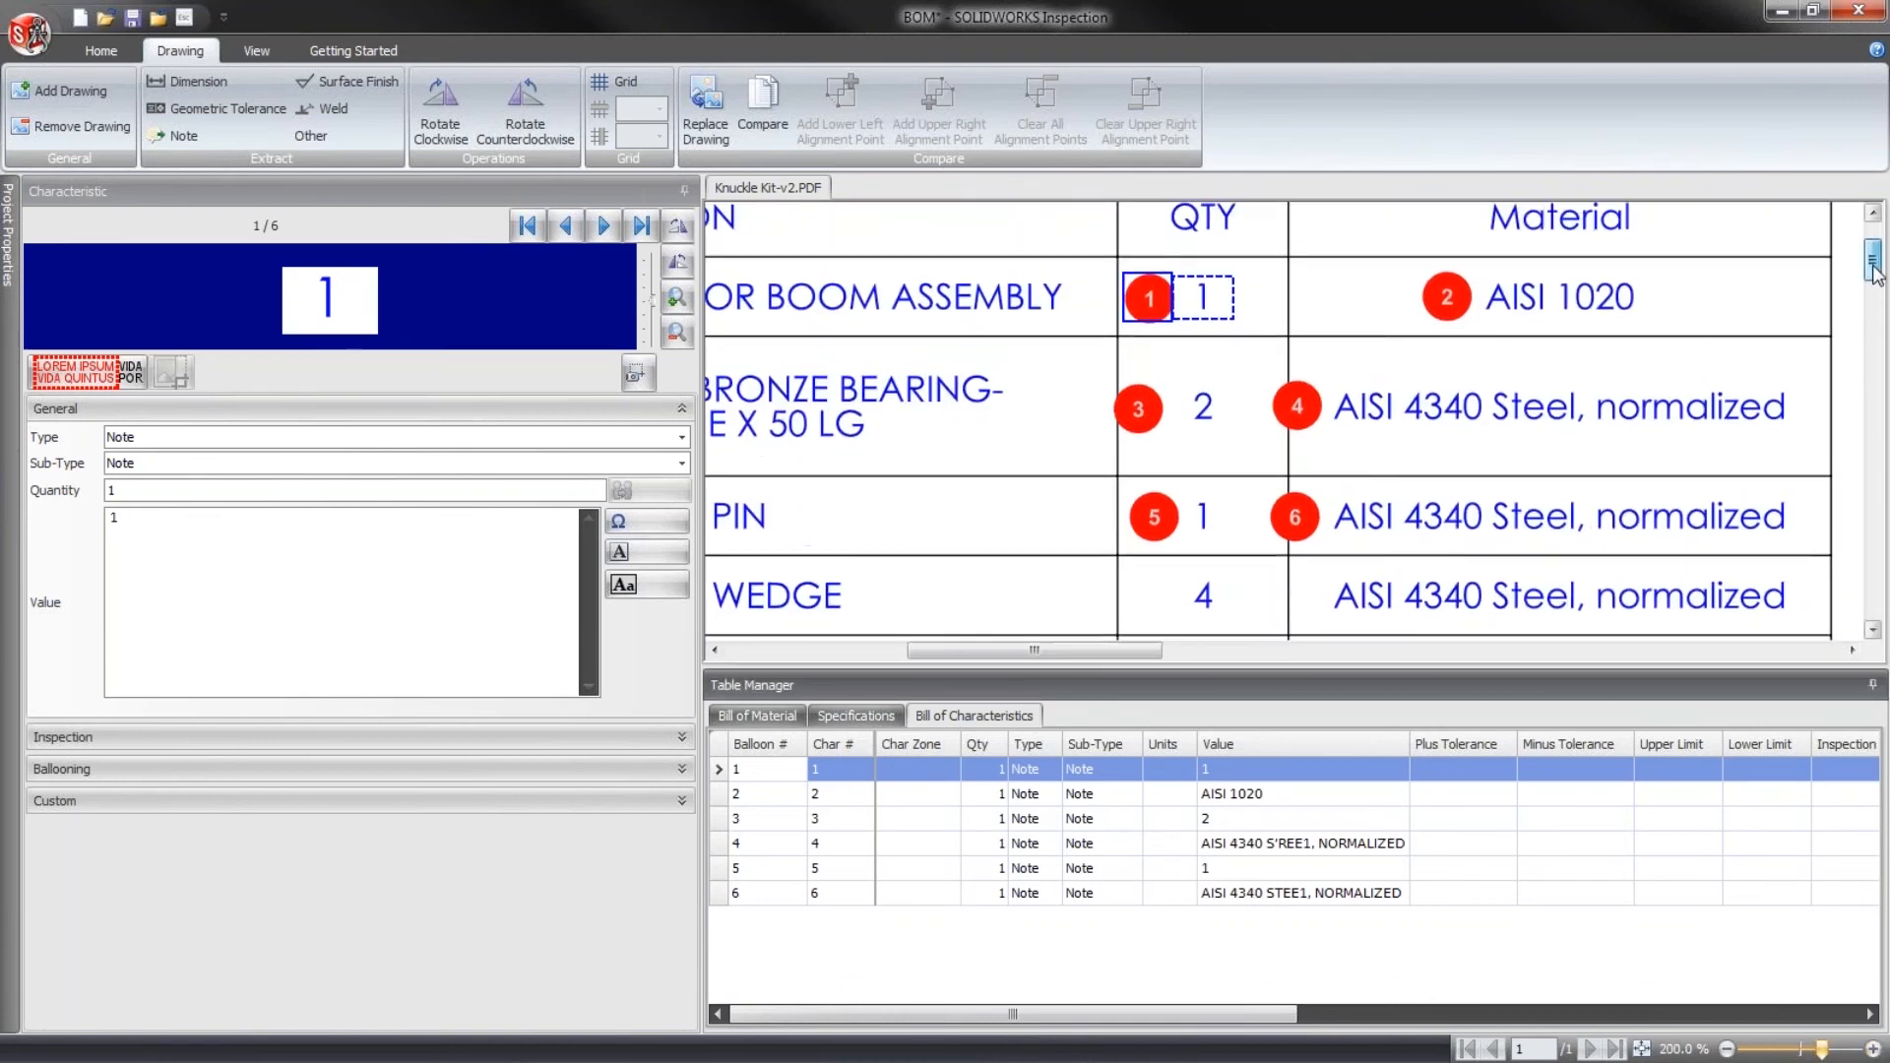
click(1727, 1050)
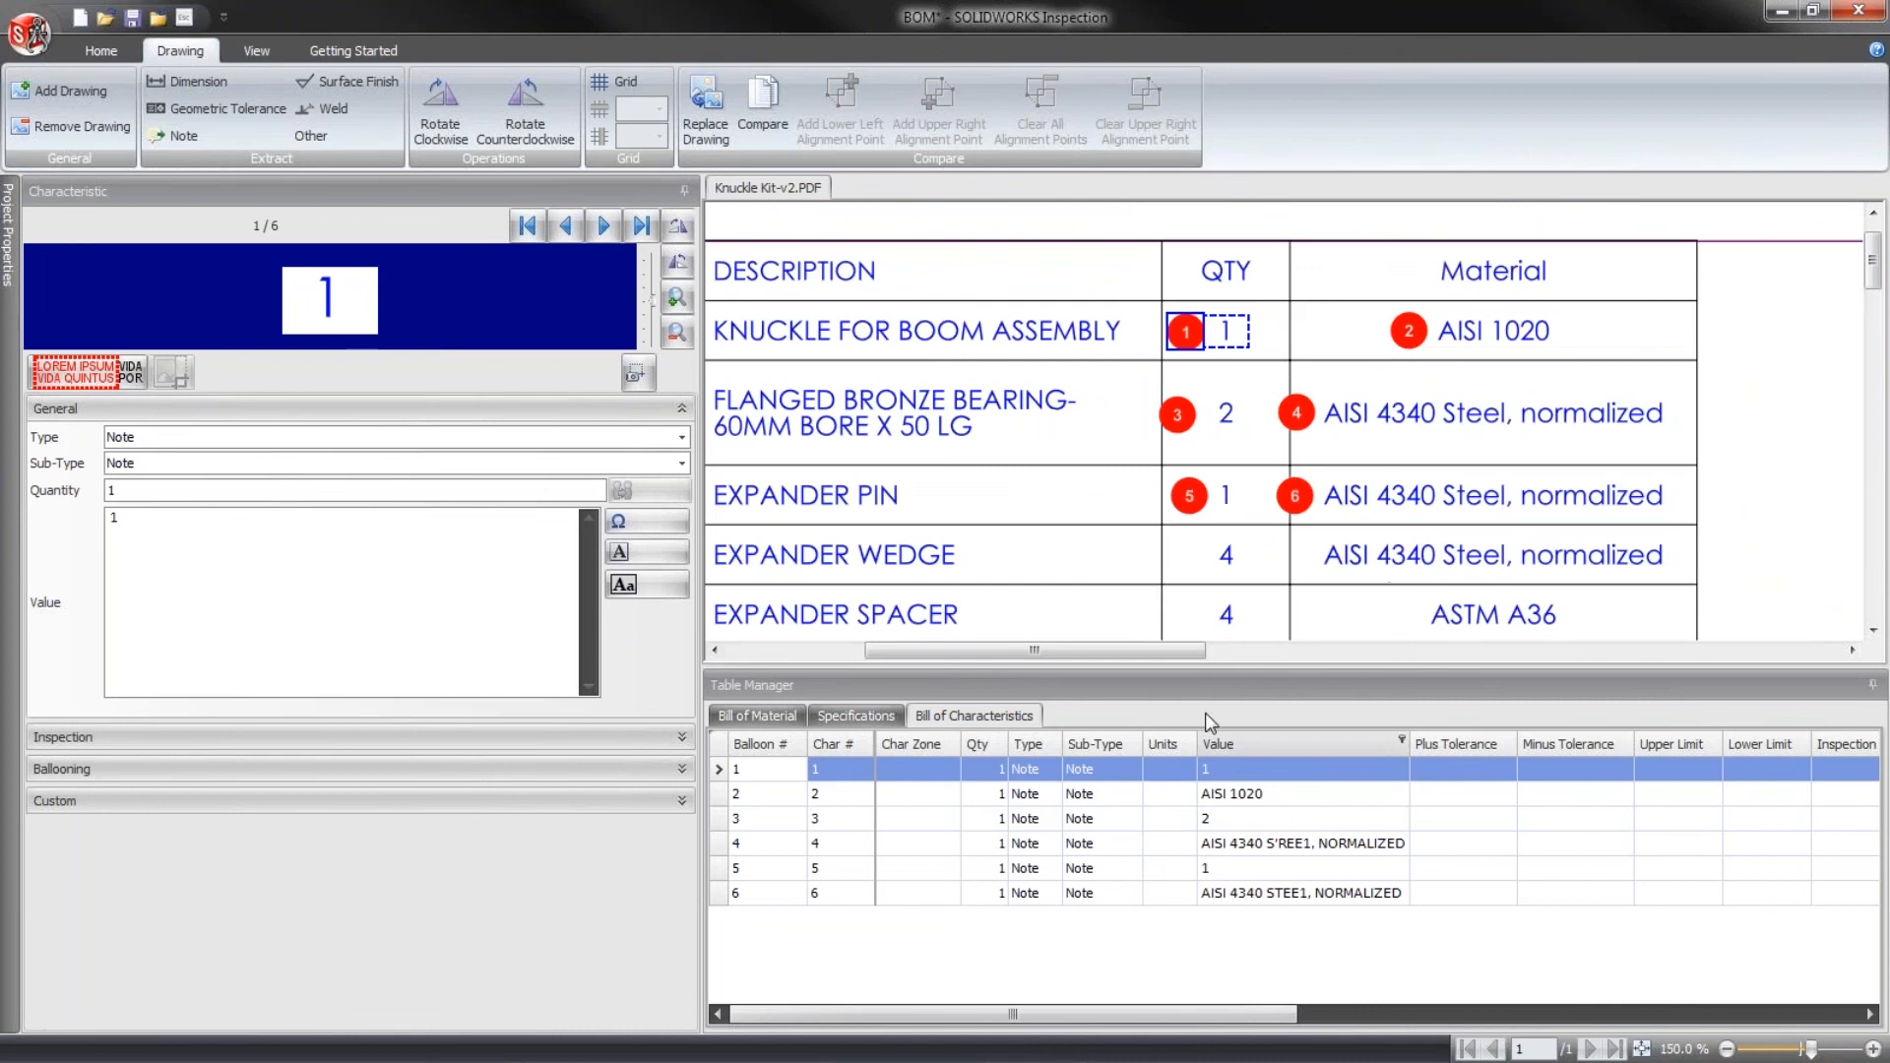
- Group the knuckle's quantity and AISI 1020 material characteristics without a shared balloon
ctrl+click(723, 793)
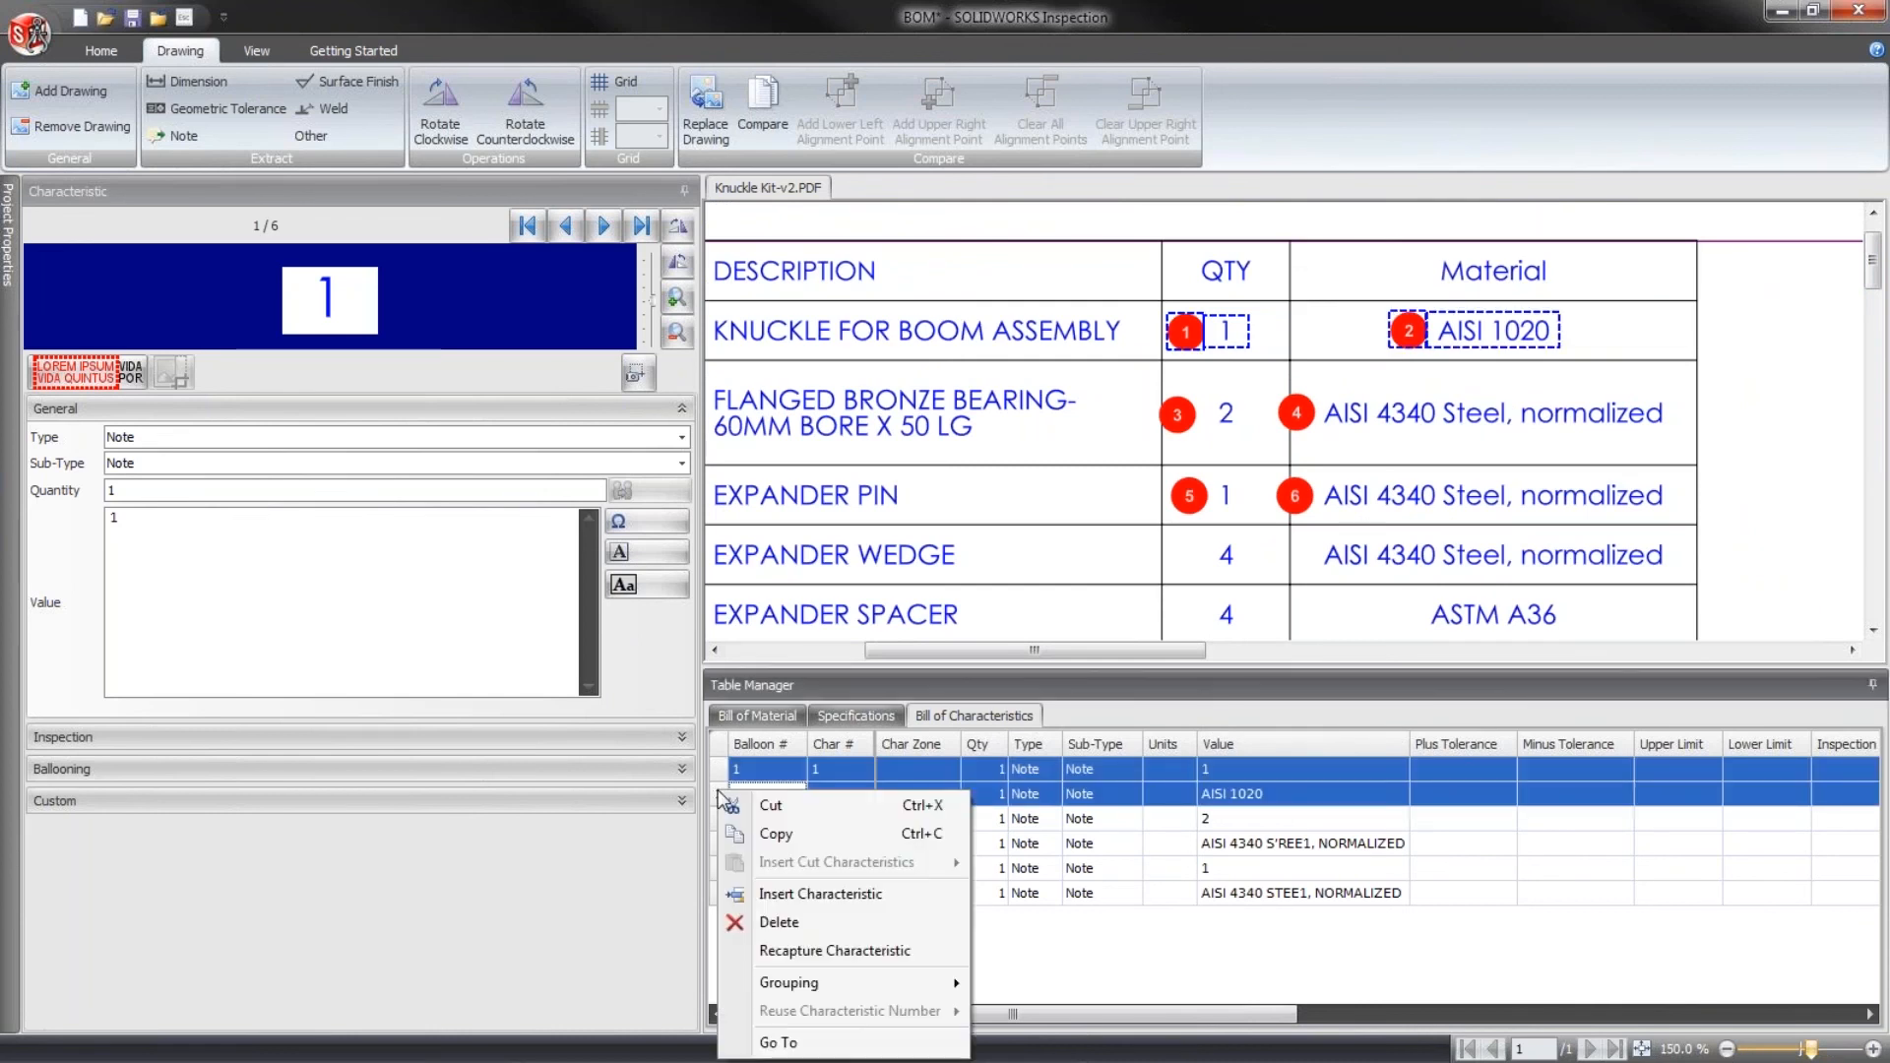
right_click(723, 793)
mouse_move(901, 980)
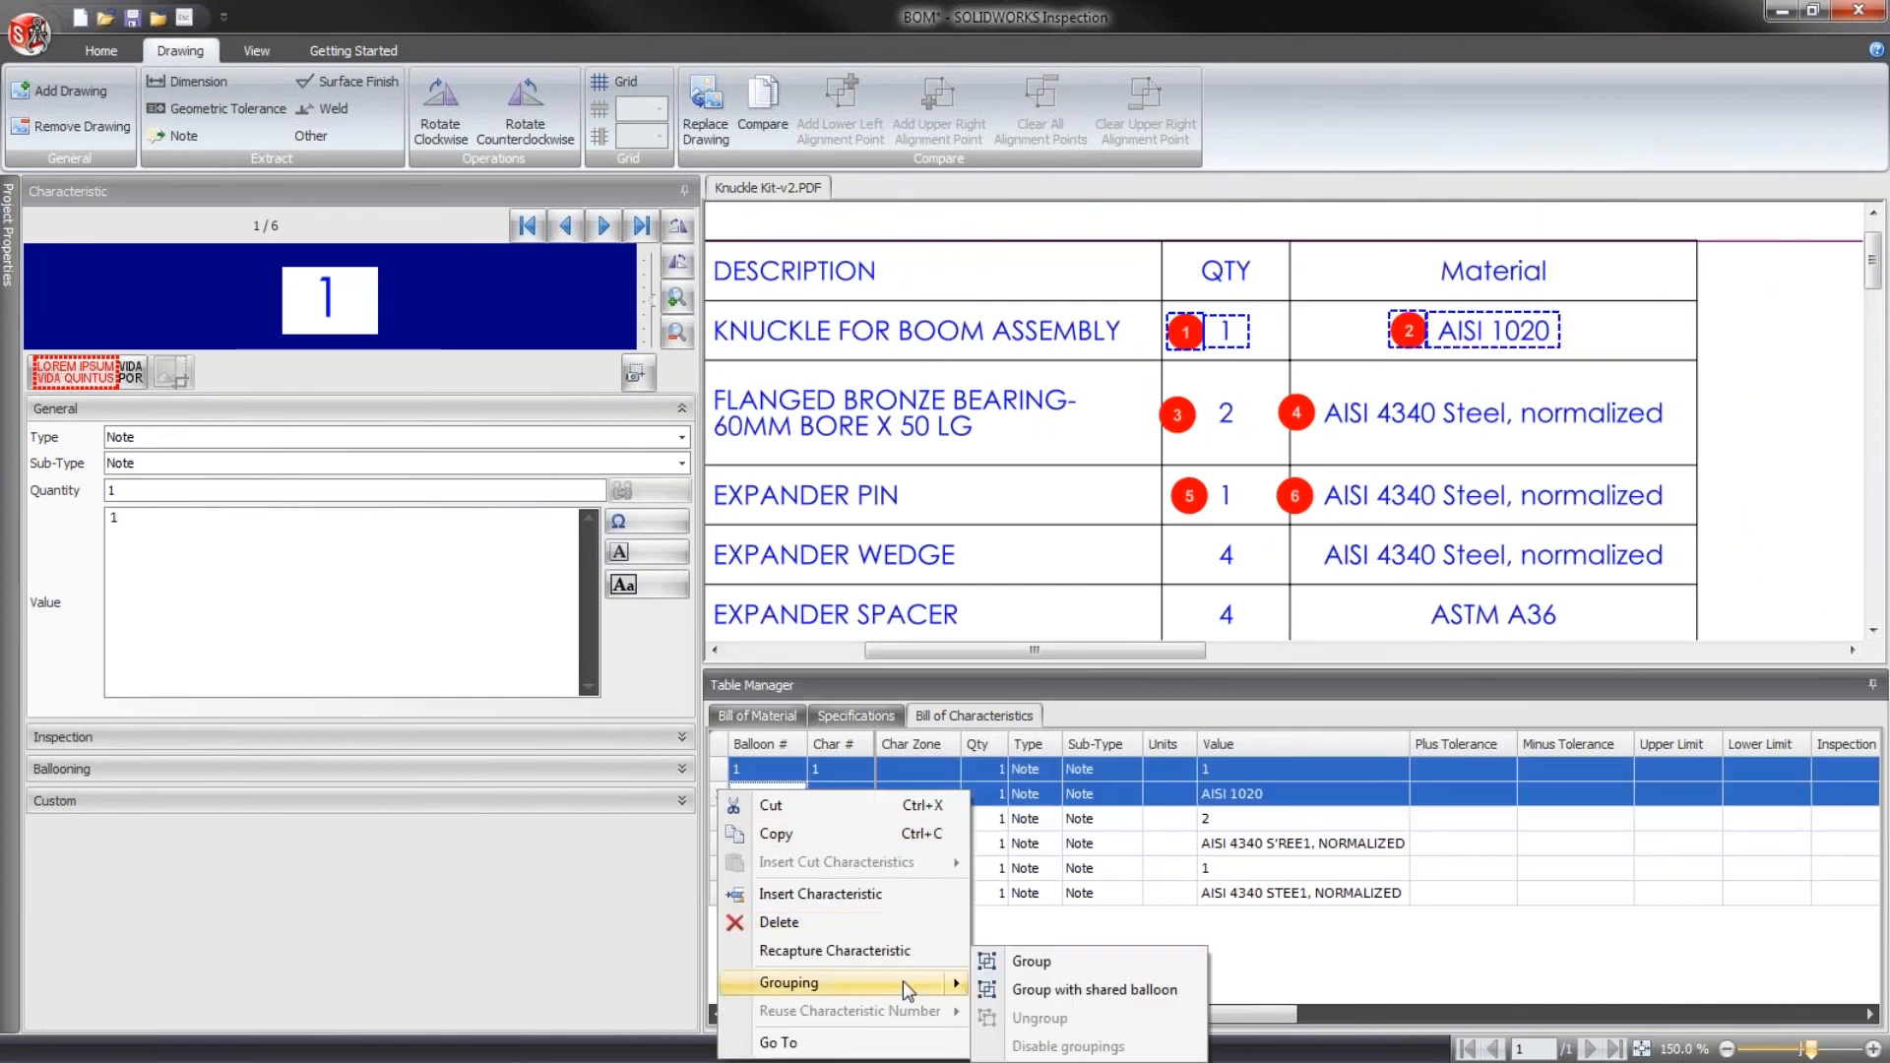
click(1029, 963)
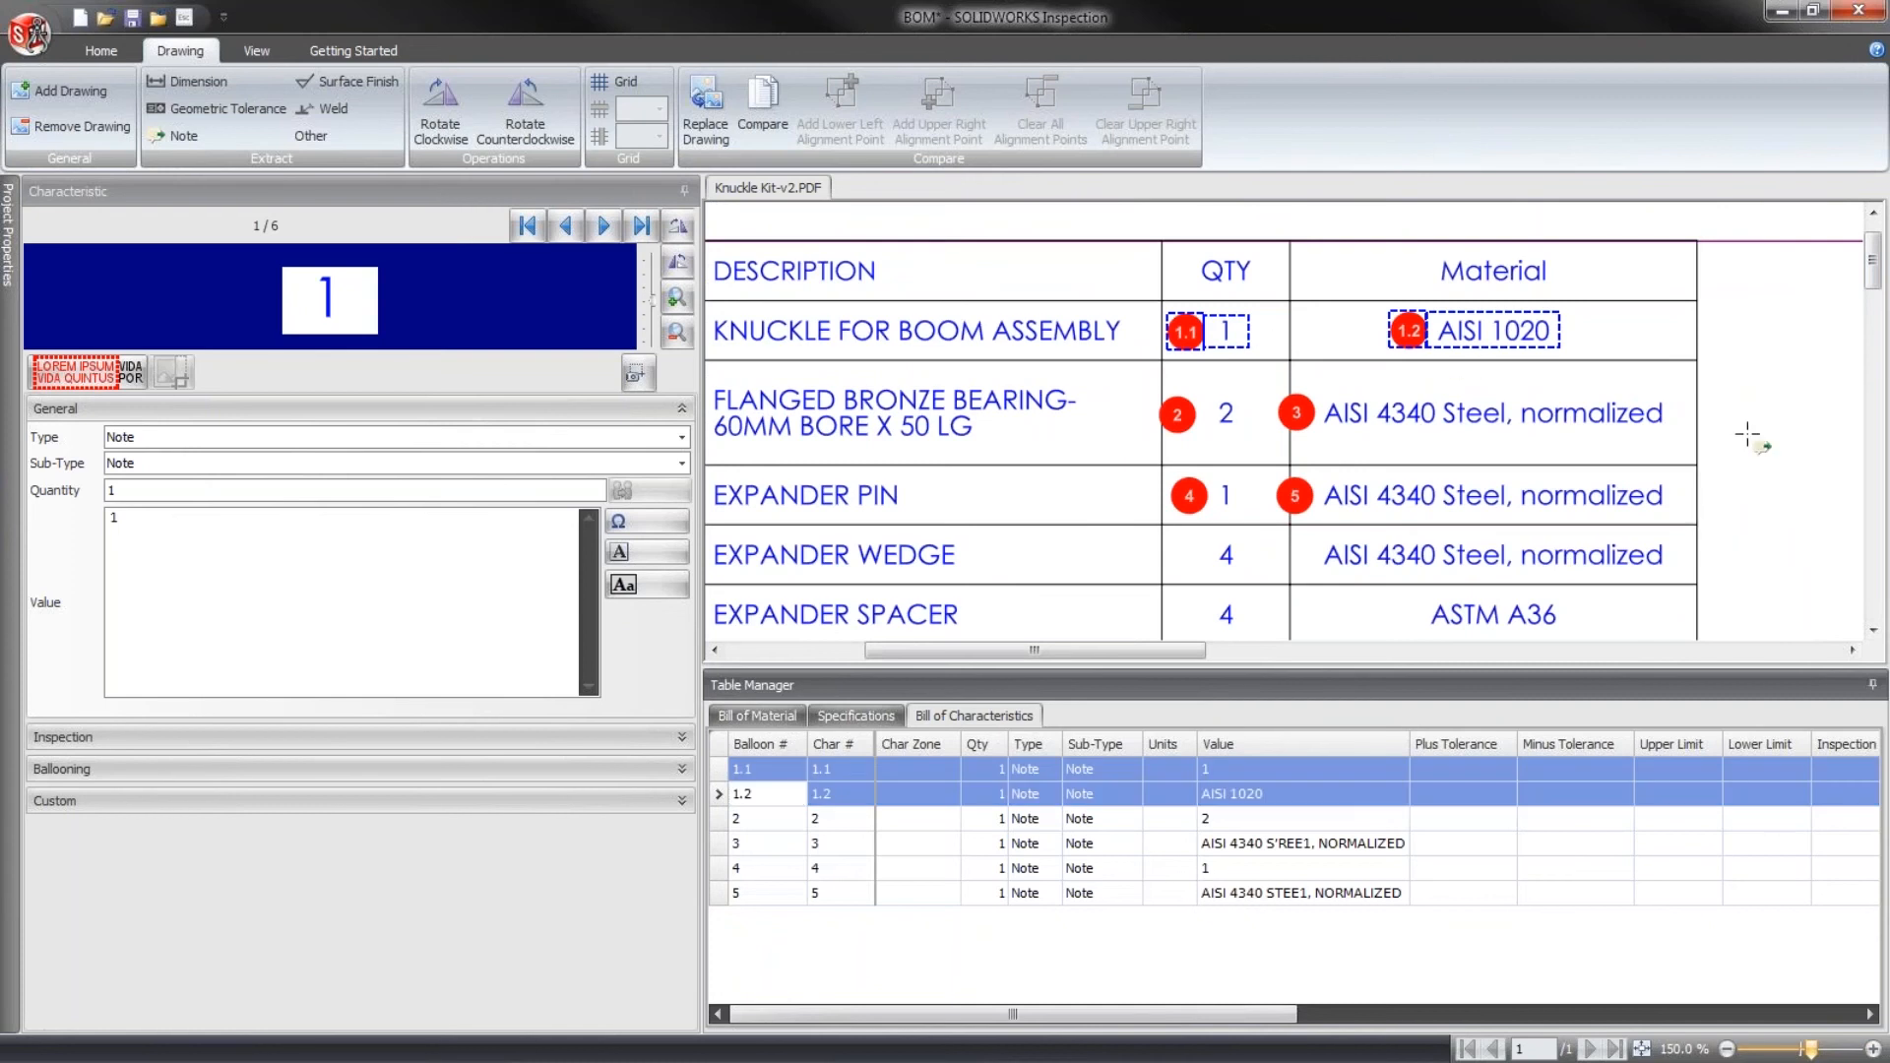
click(1758, 684)
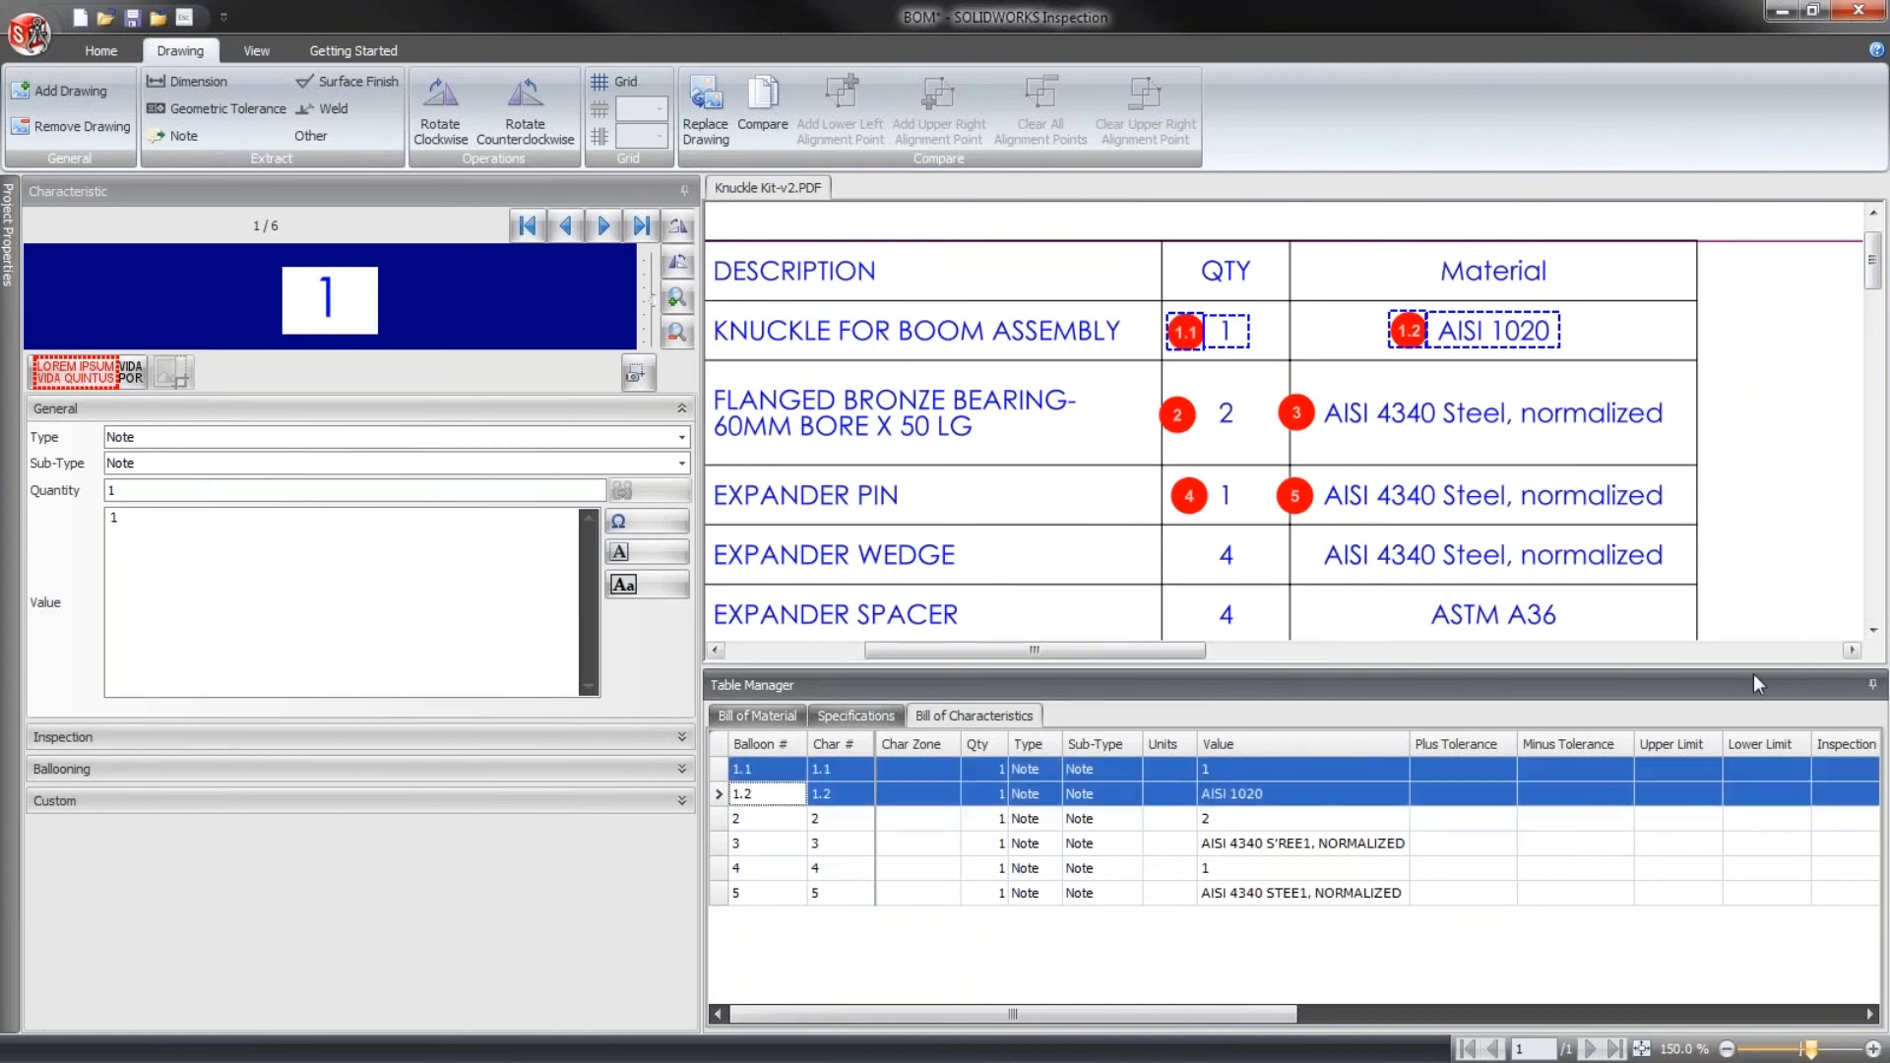
- Hide the Table Manager and group the flanged bronze bearing's quantity and material characteristics without a shared balloon
click(1872, 684)
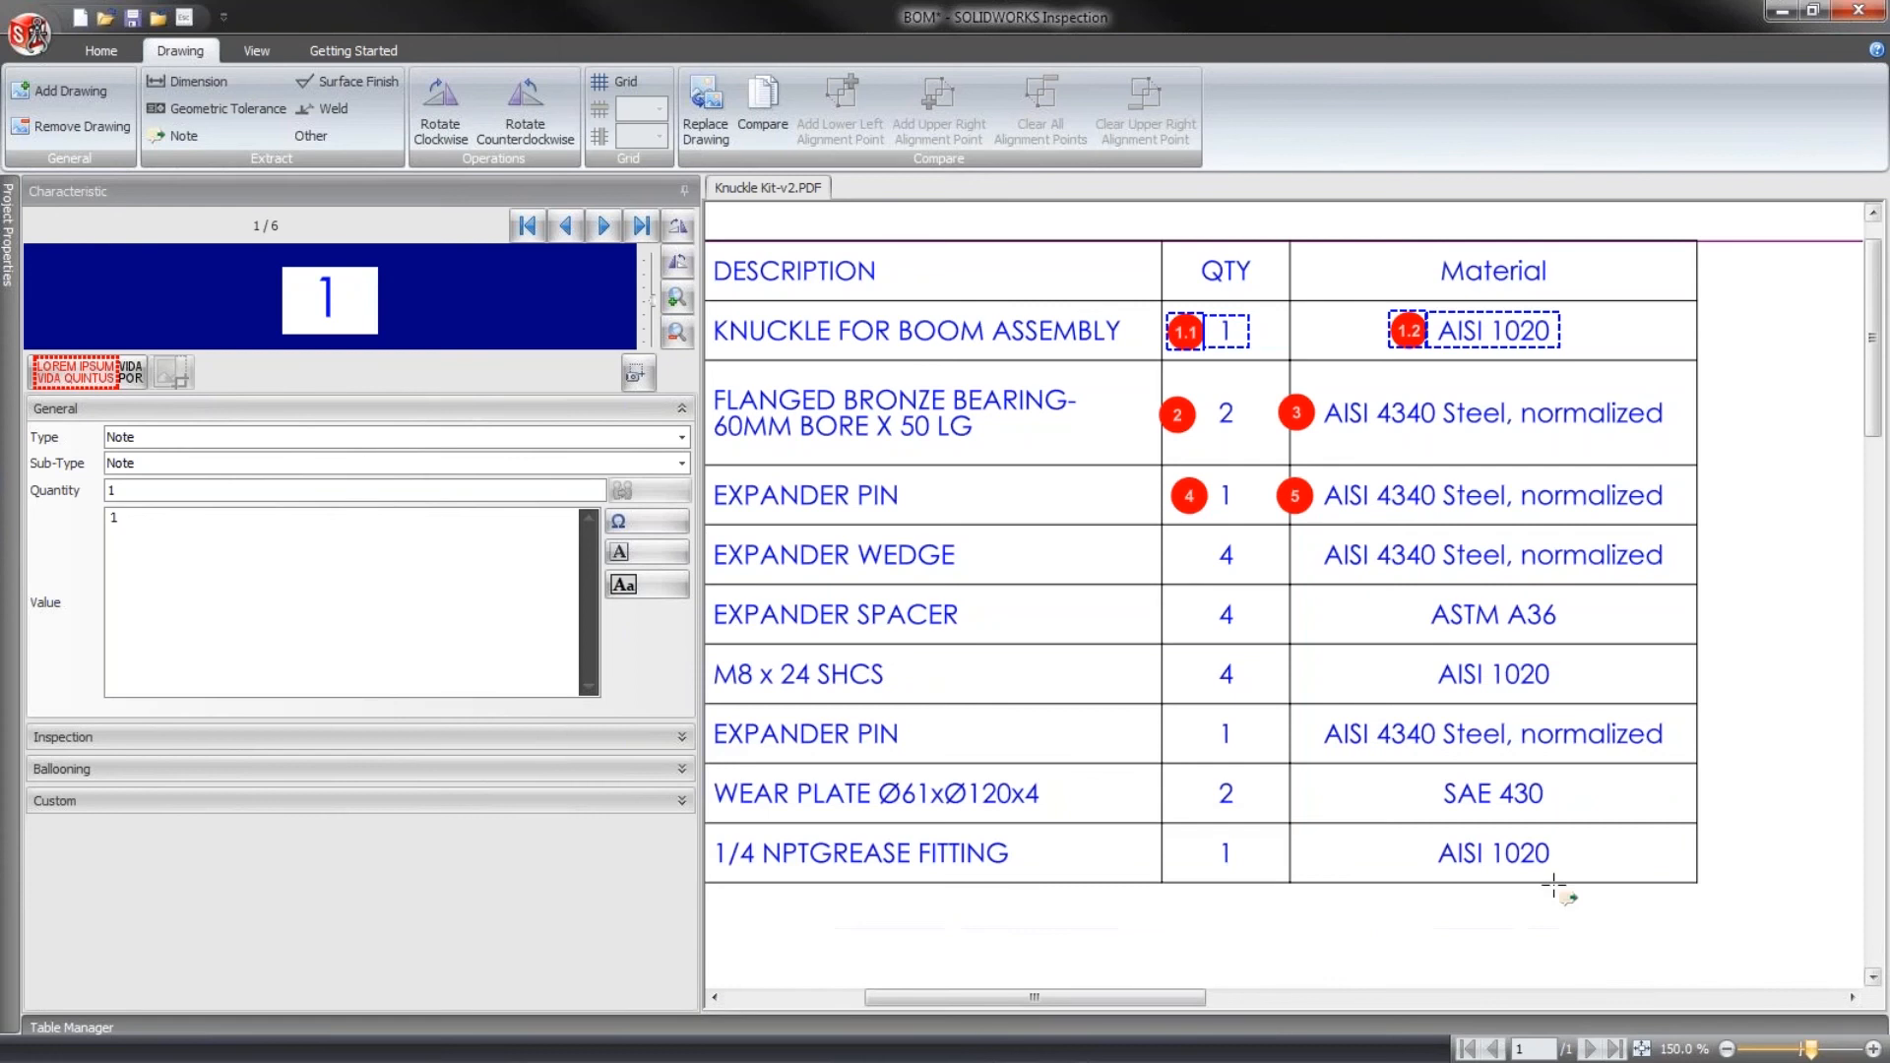
mouse_move(1139, 1002)
mouse_down()
mouse_move(1001, 1001)
mouse_move(1123, 1000)
mouse_up()
click(1233, 421)
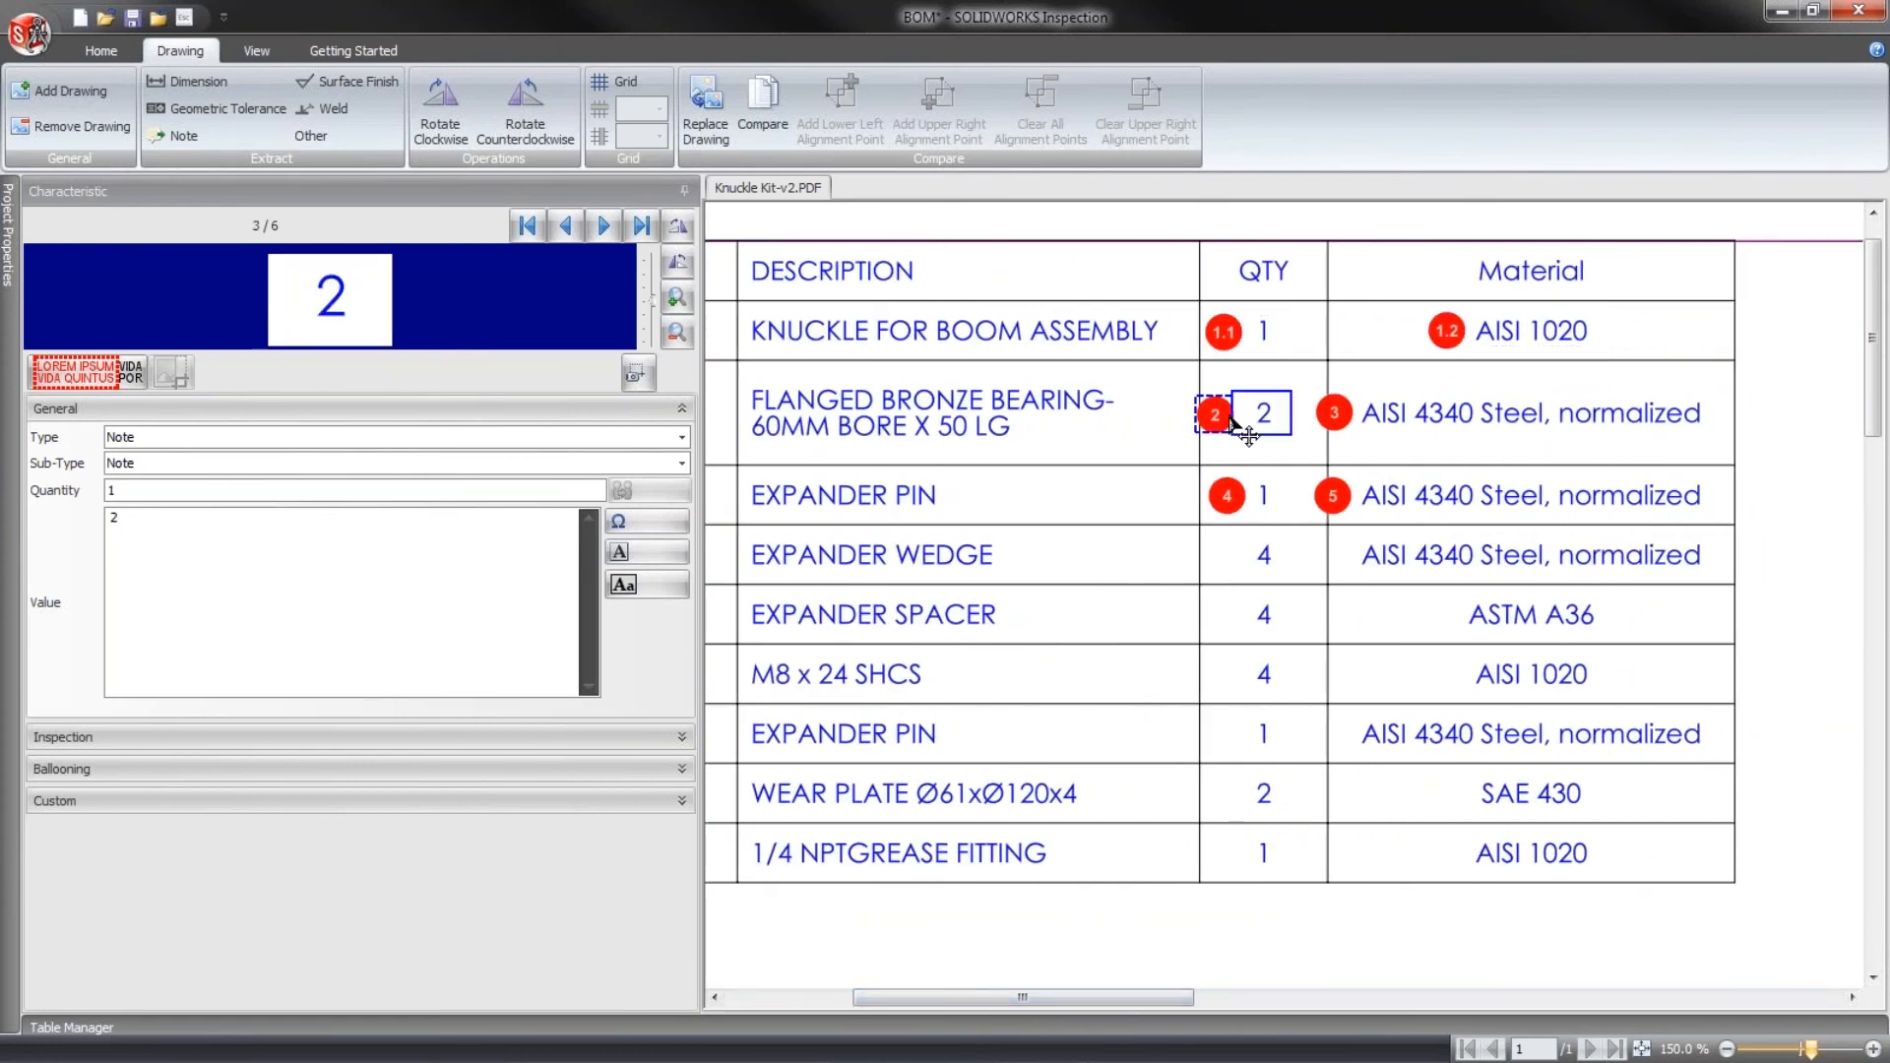
right_click(1329, 418)
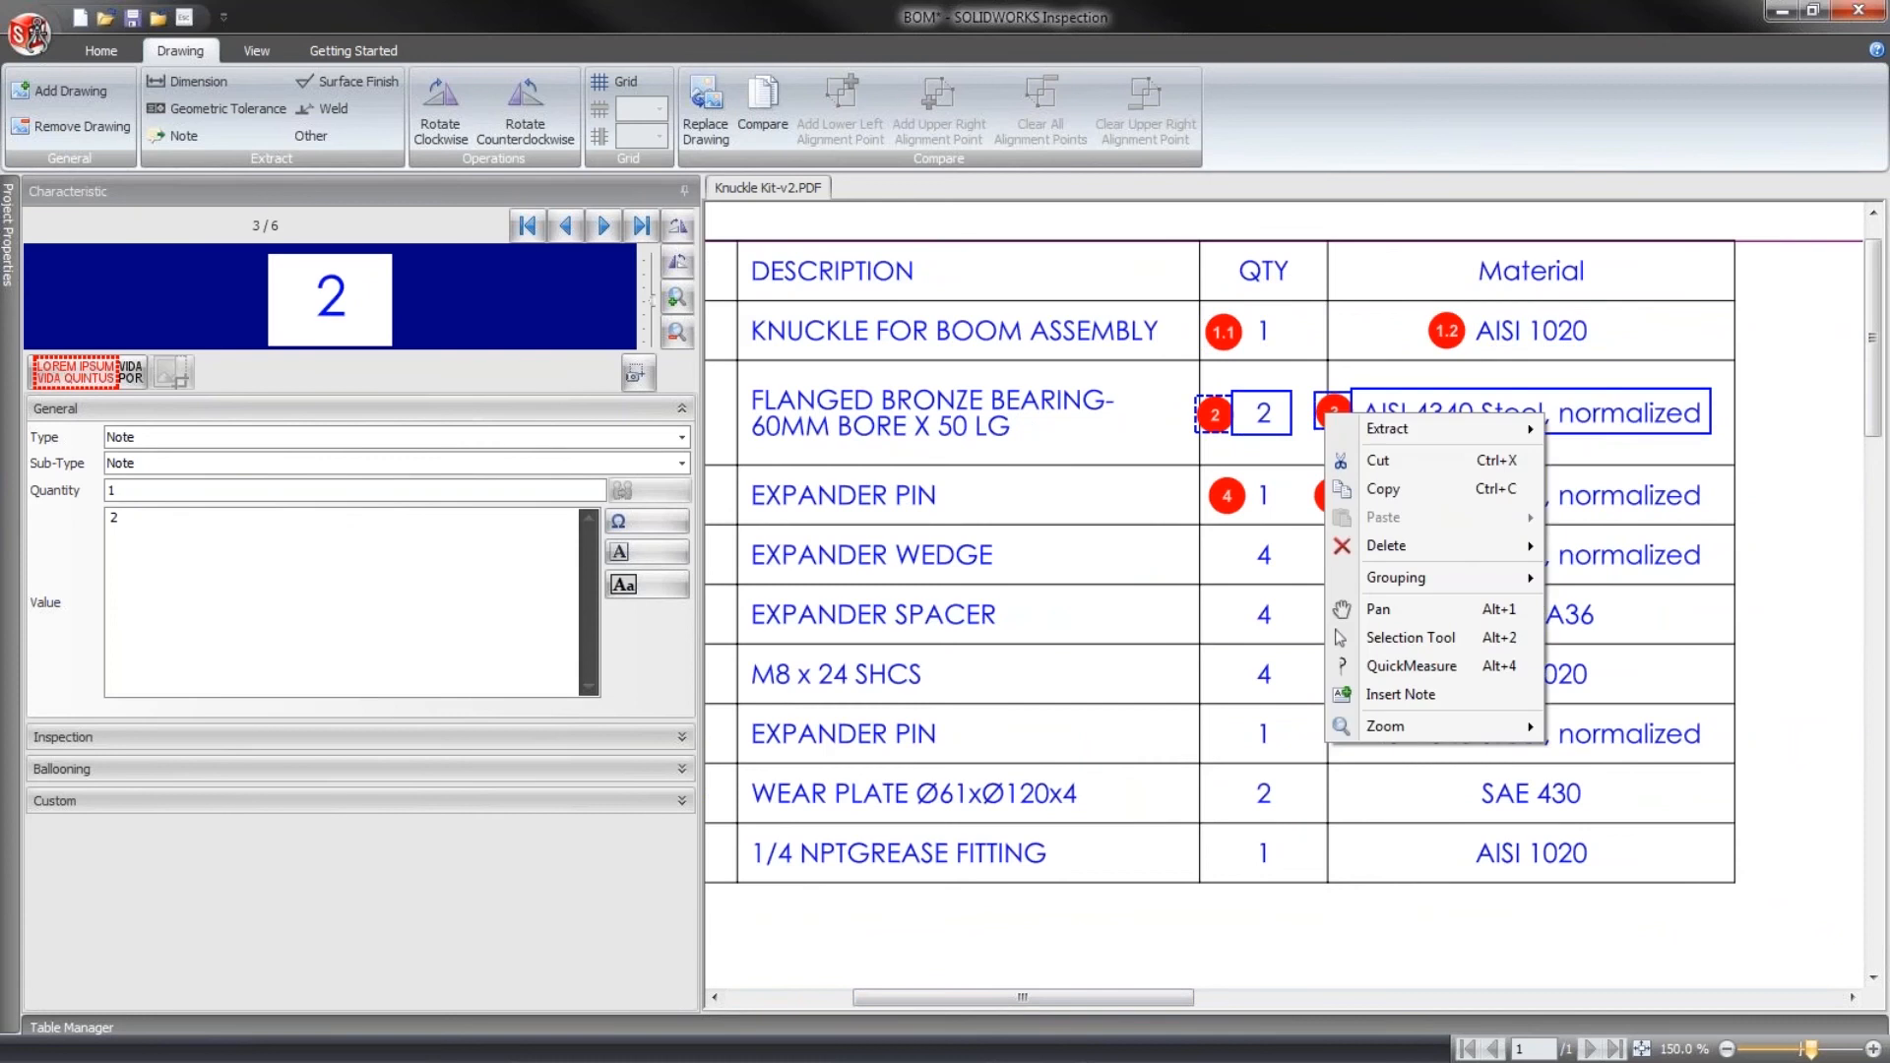
mouse_move(1453, 581)
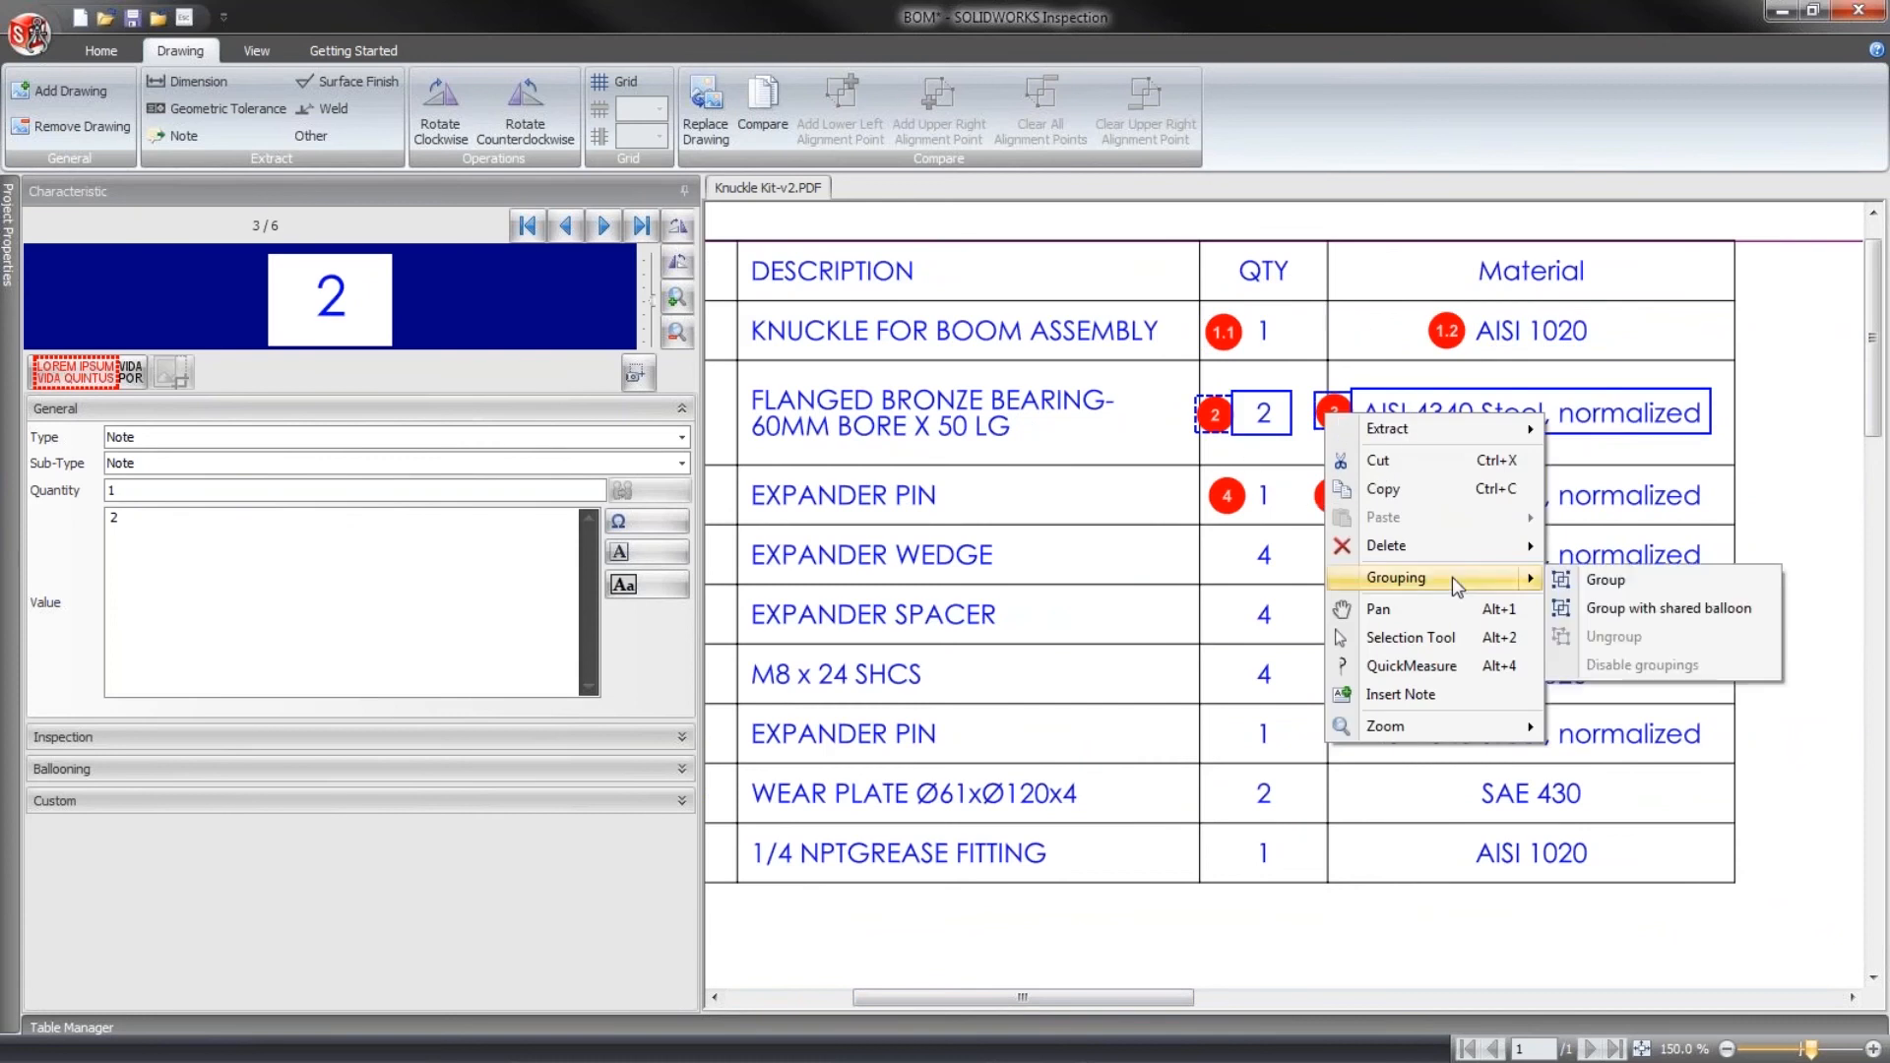
click(1602, 582)
click(1779, 597)
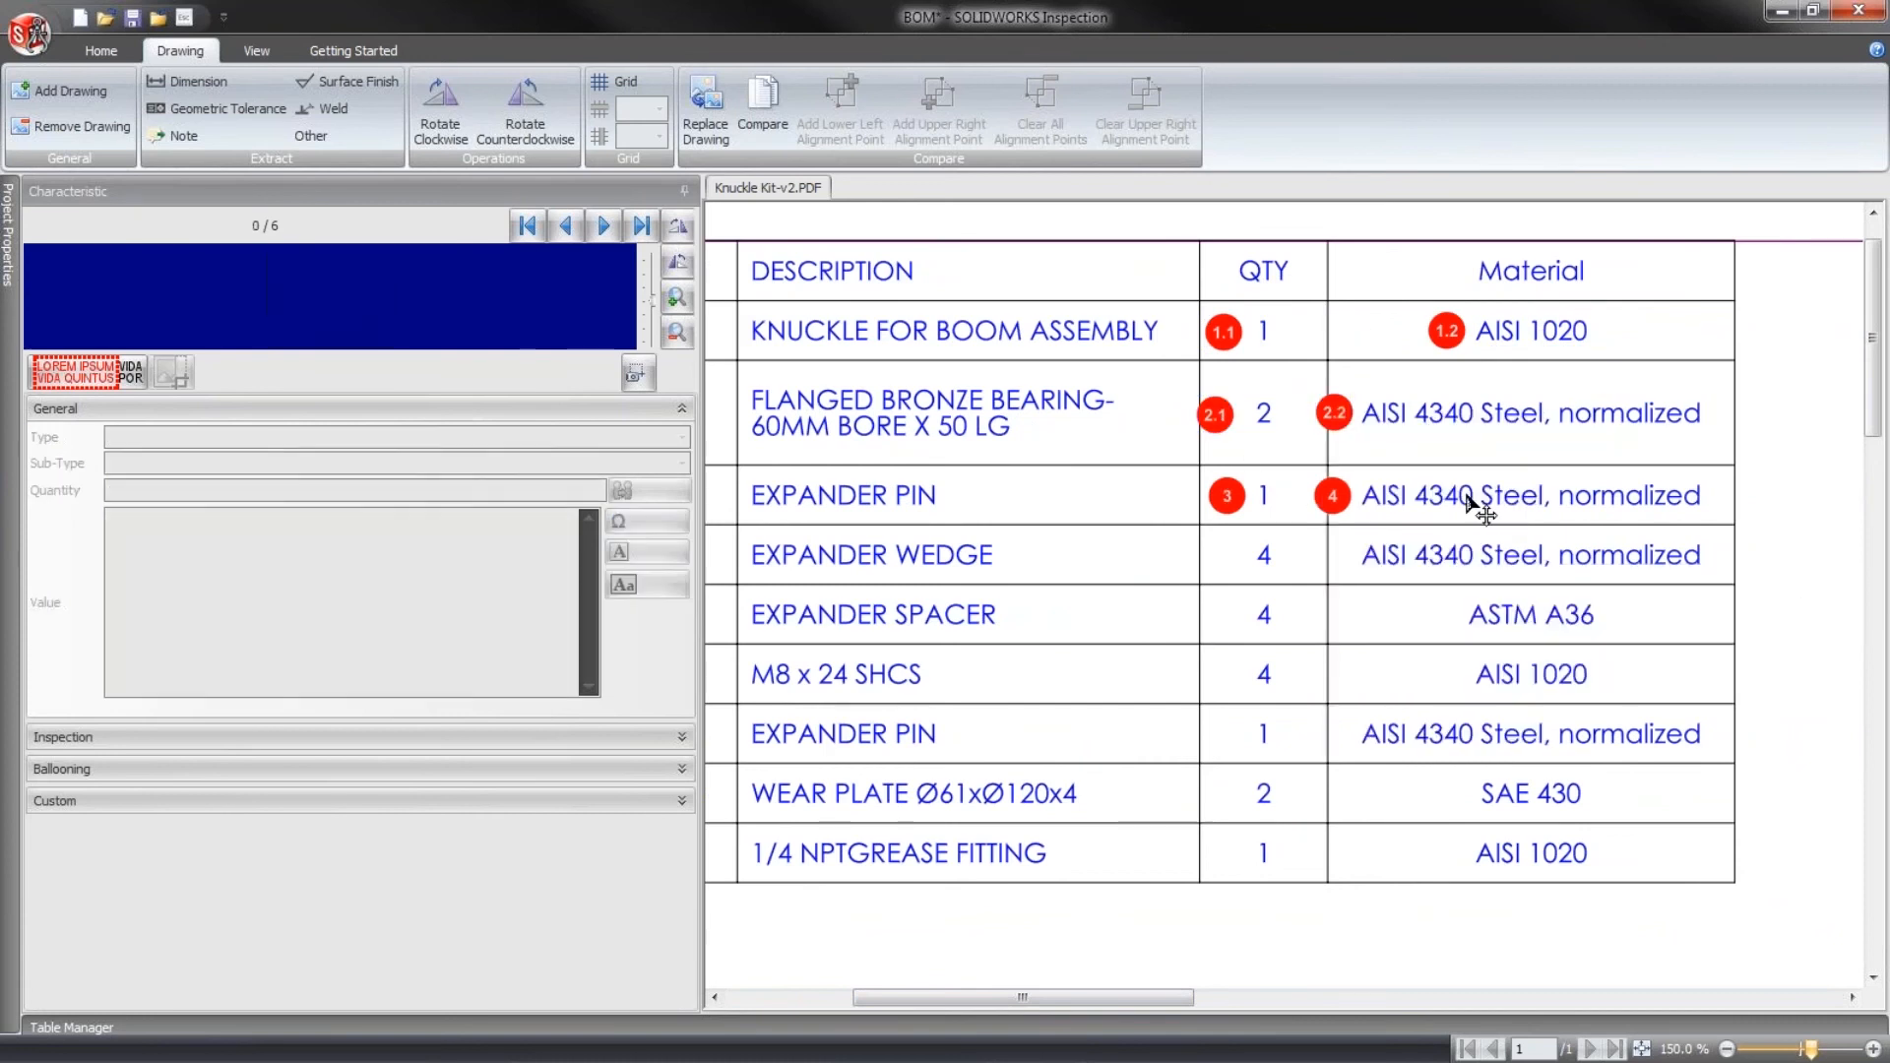
- Group the first expander pin's quantity and AISI 4340 steel material characteristics without a shared balloon
click(1243, 510)
click(1338, 508)
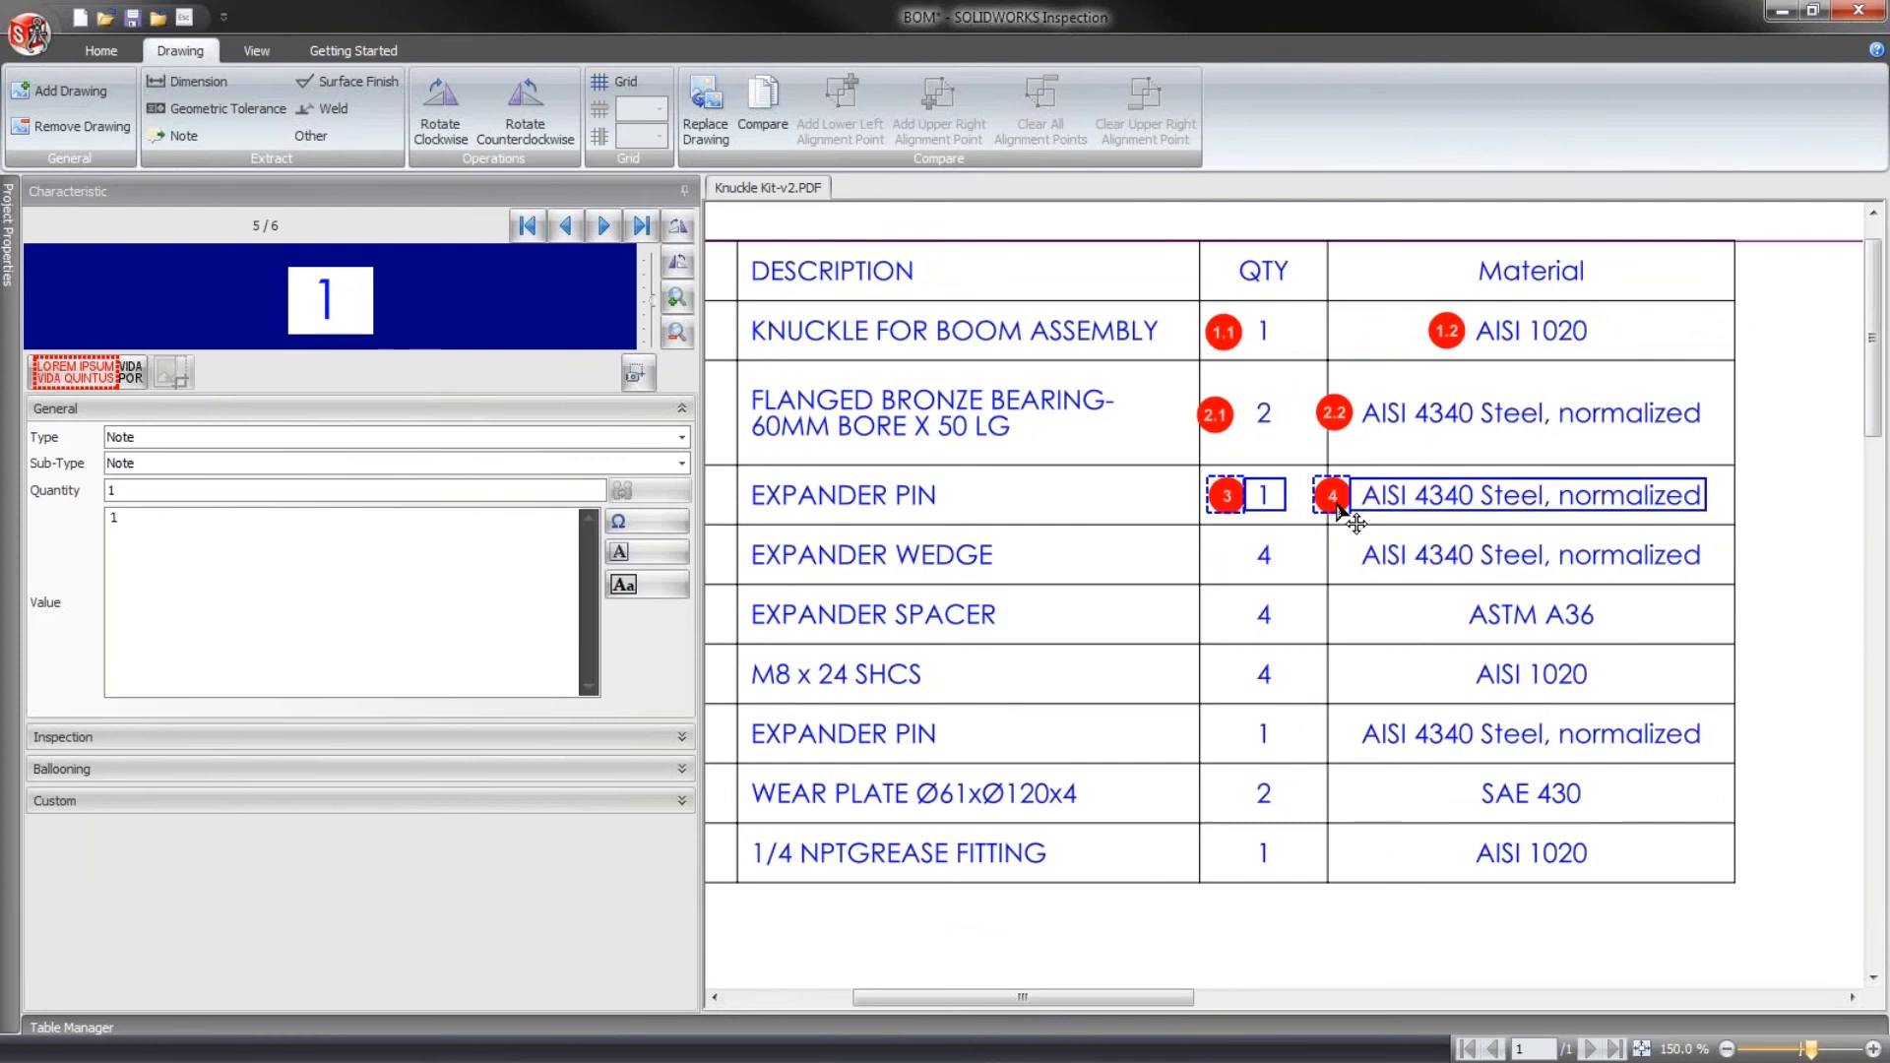
right_click(1341, 506)
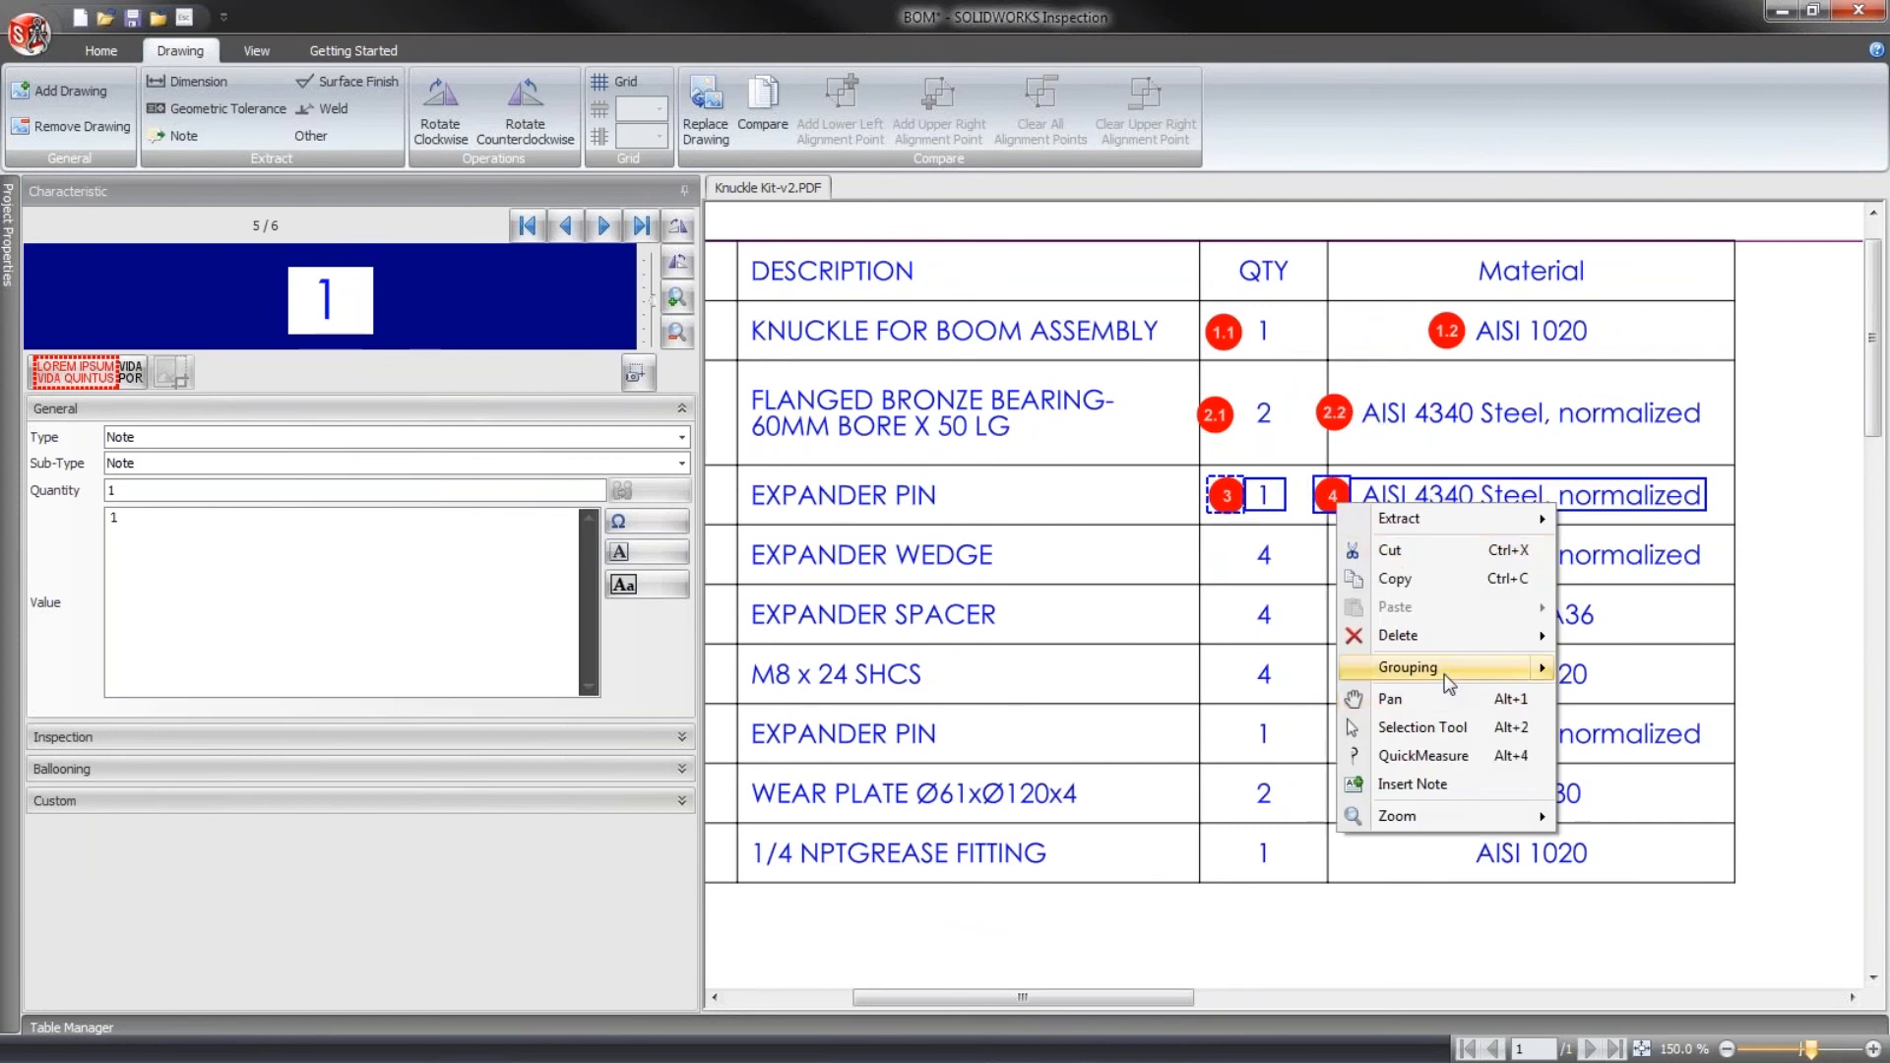
mouse_move(1527, 676)
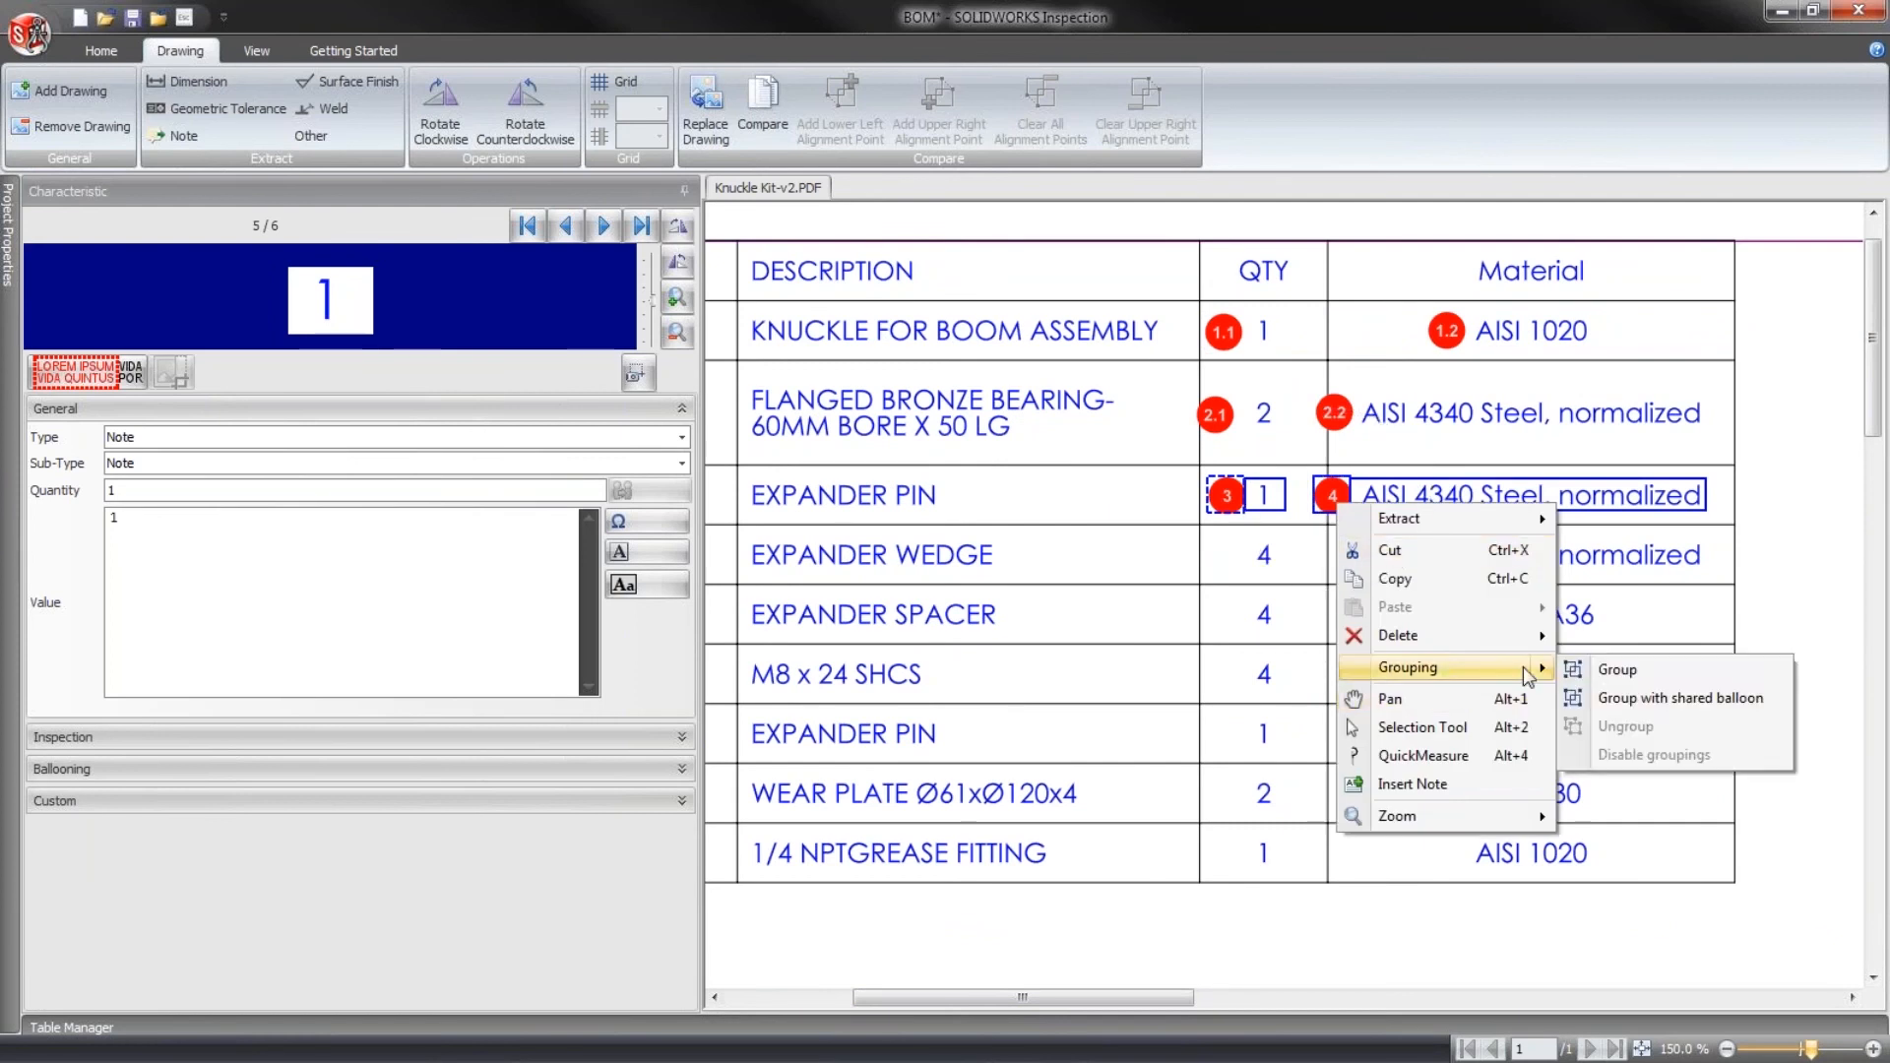
click(1588, 677)
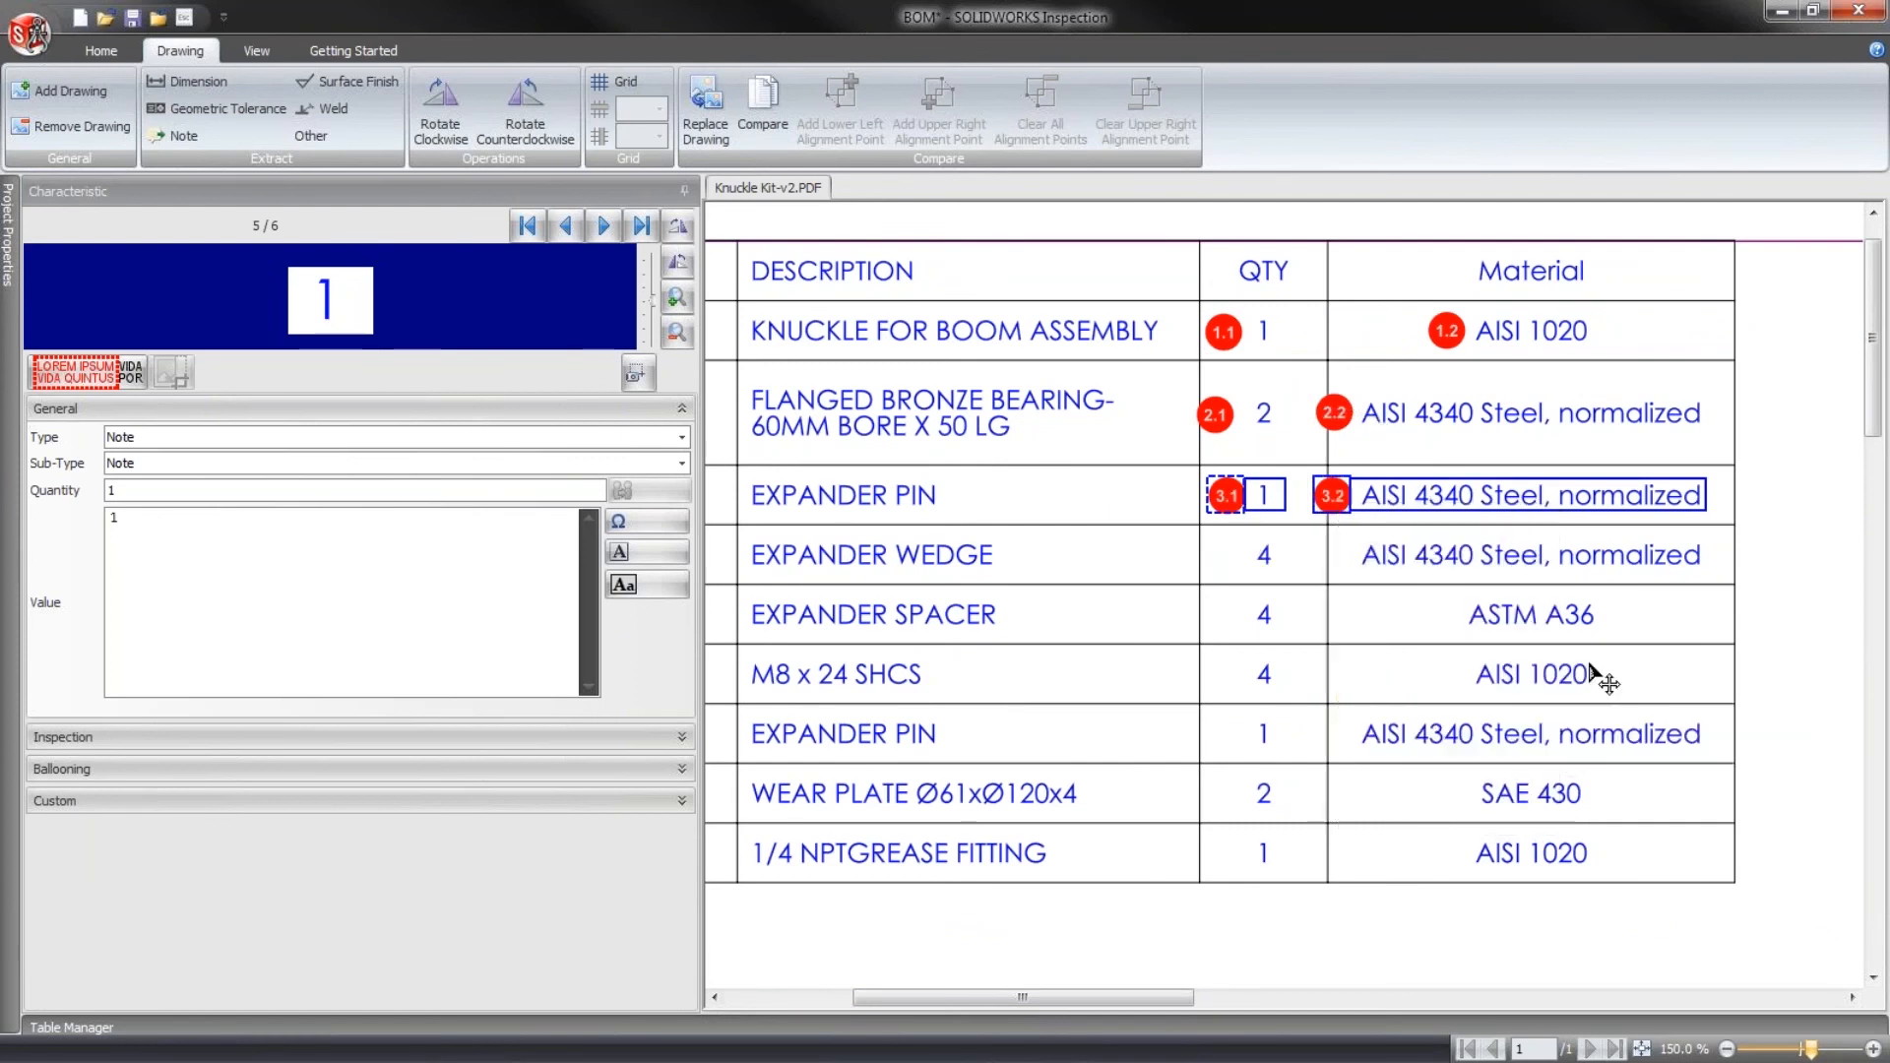
click(1789, 614)
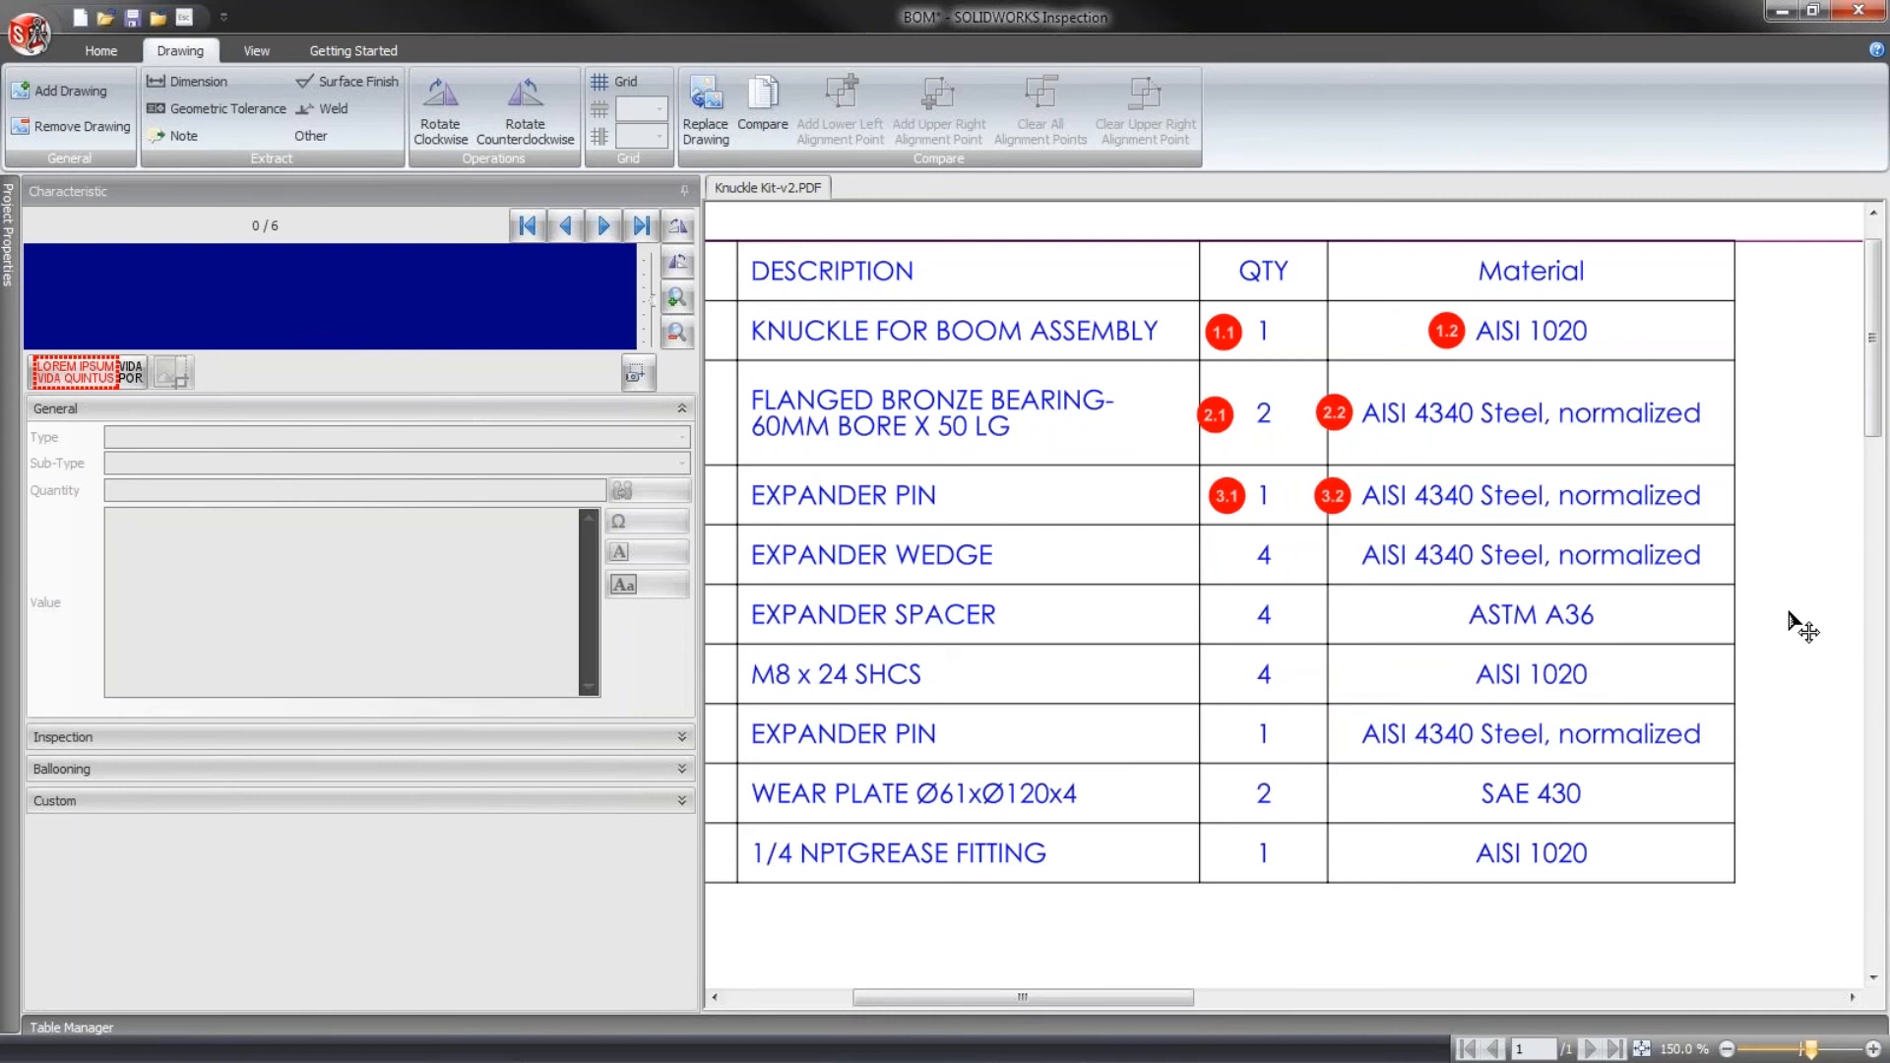
- Recolor the flanged bronze bearing's quantity balloon with Automatic black, and restore its red color
click(100, 50)
click(1230, 411)
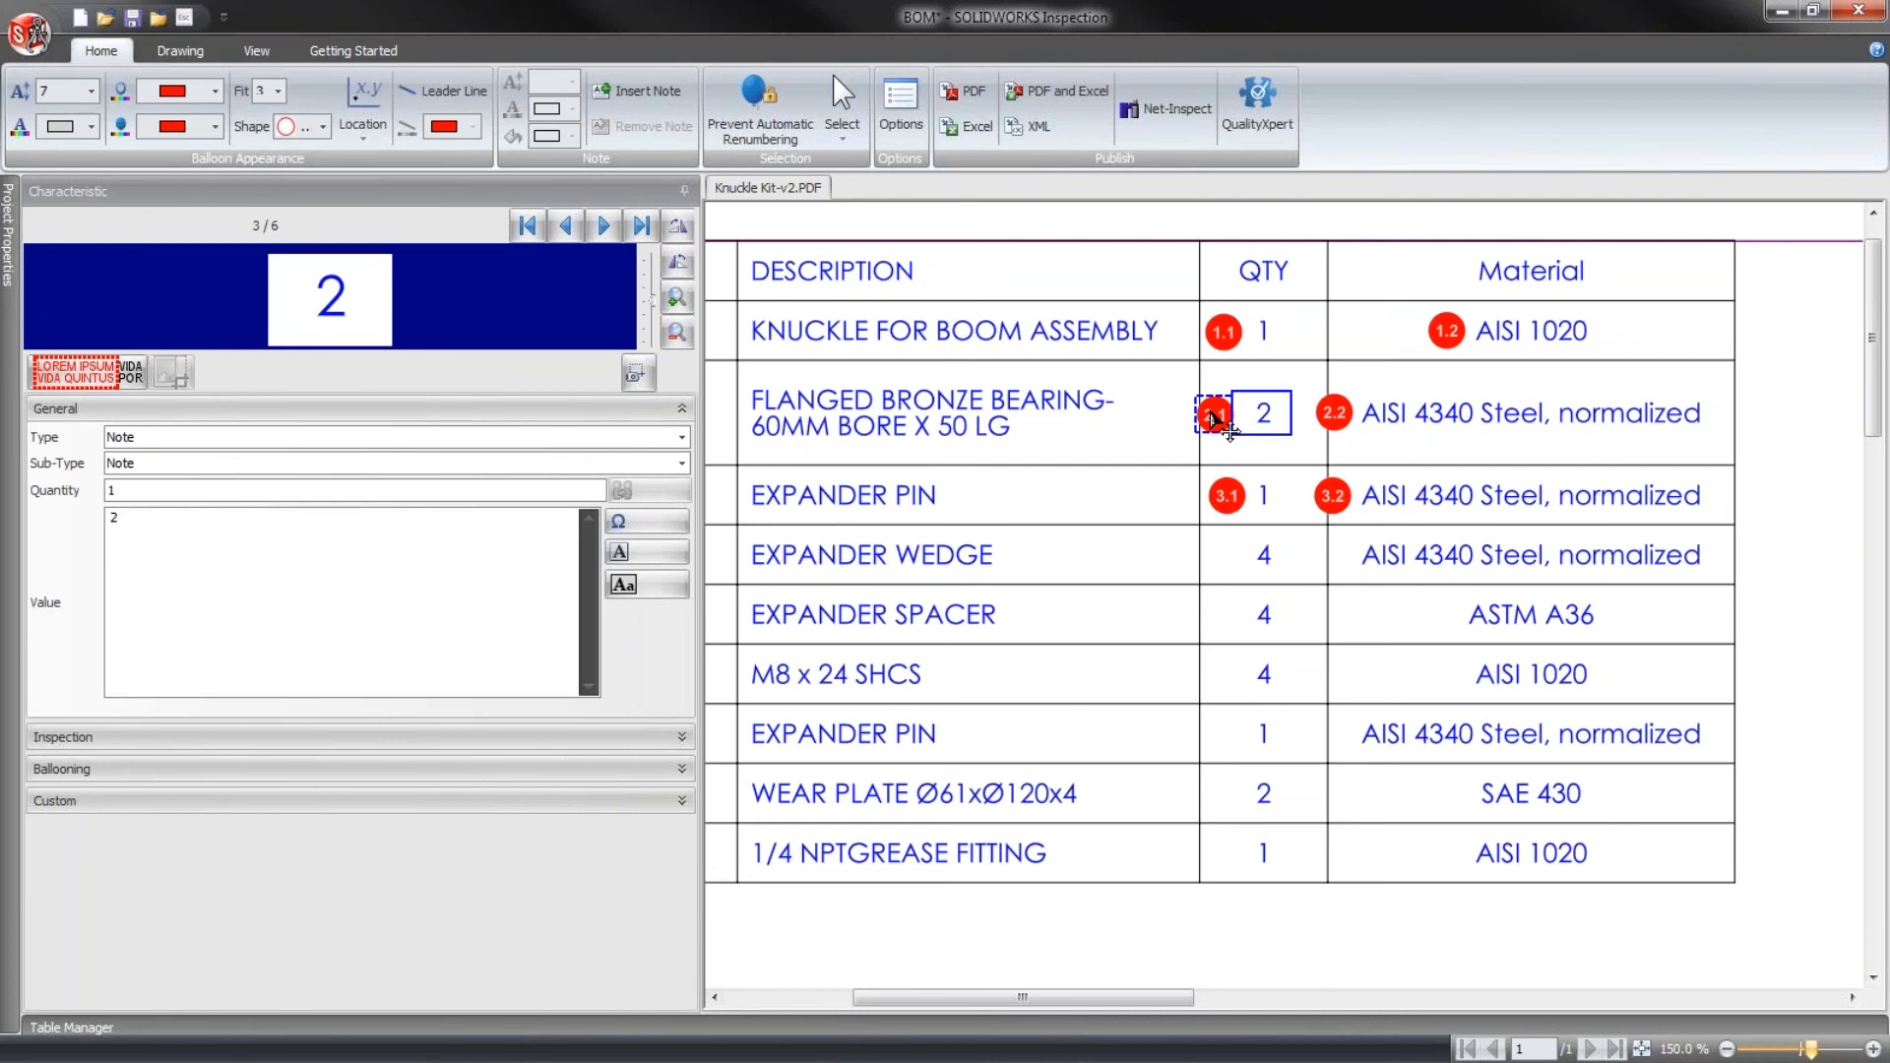
click(215, 126)
click(197, 160)
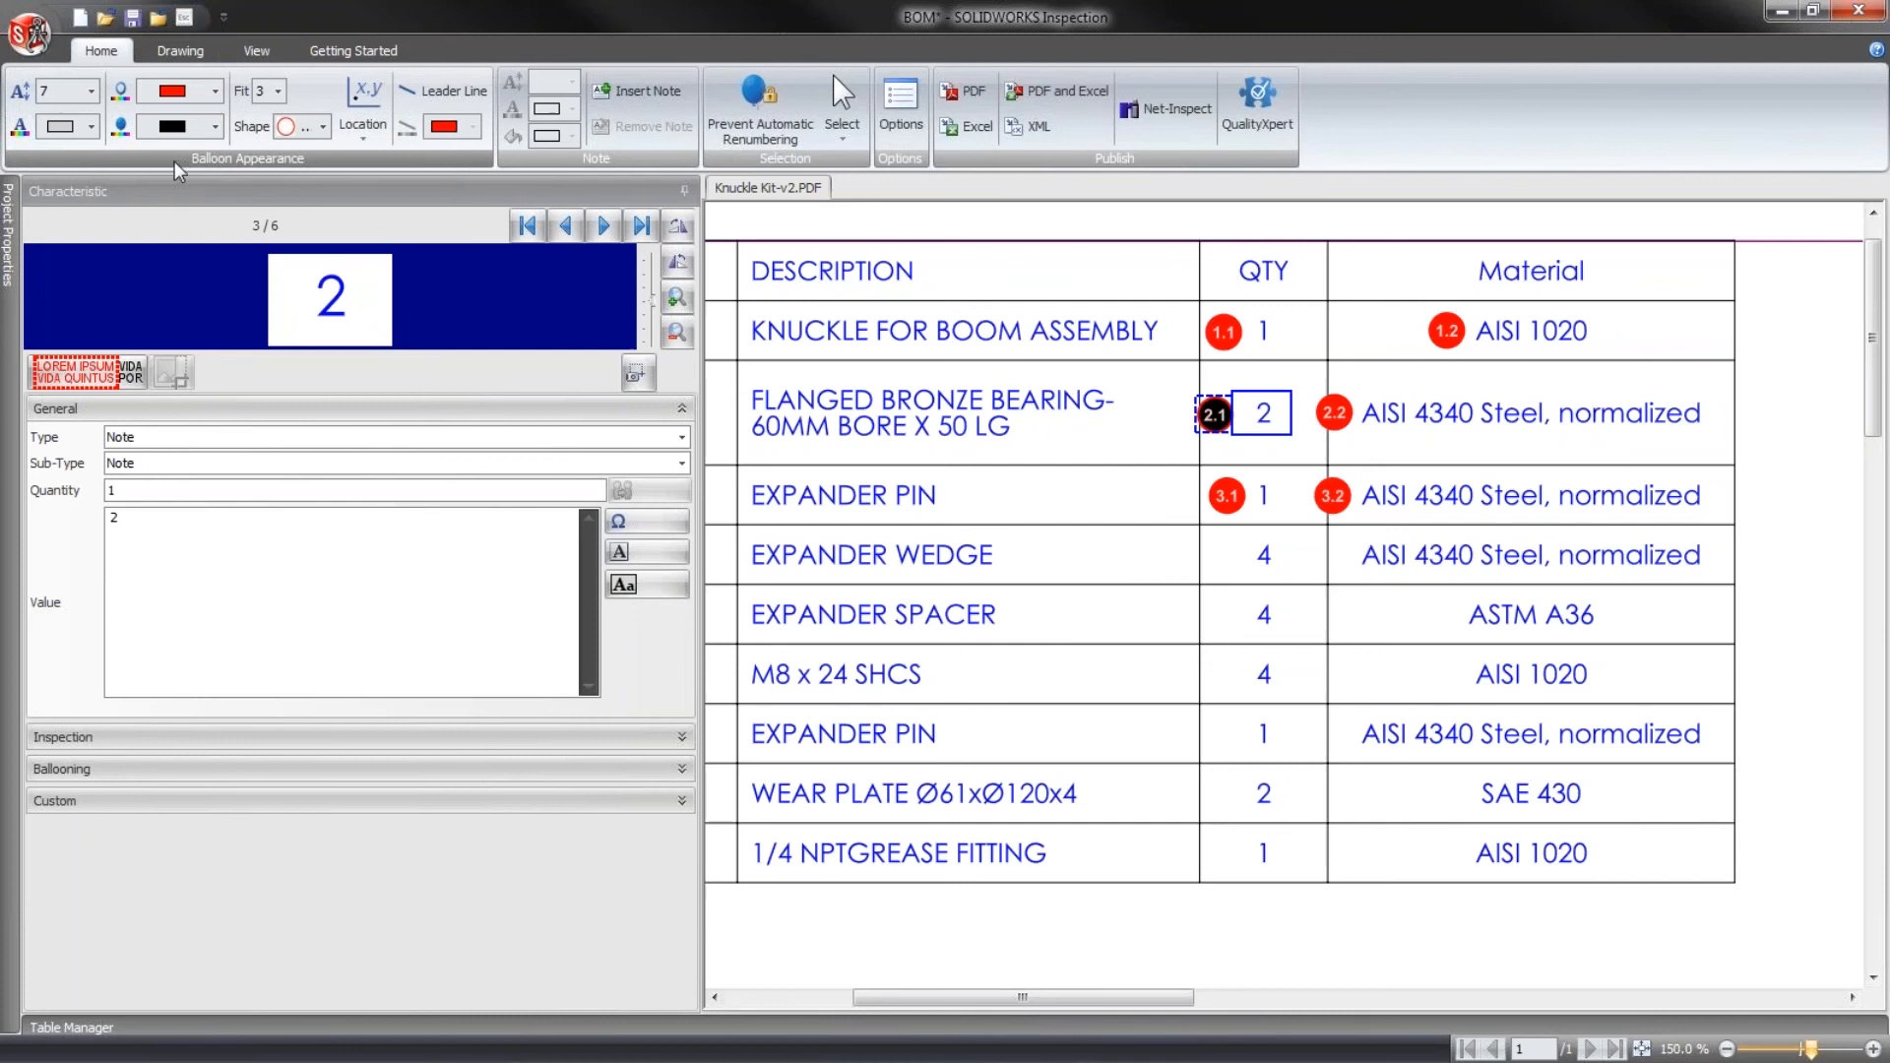
click(214, 126)
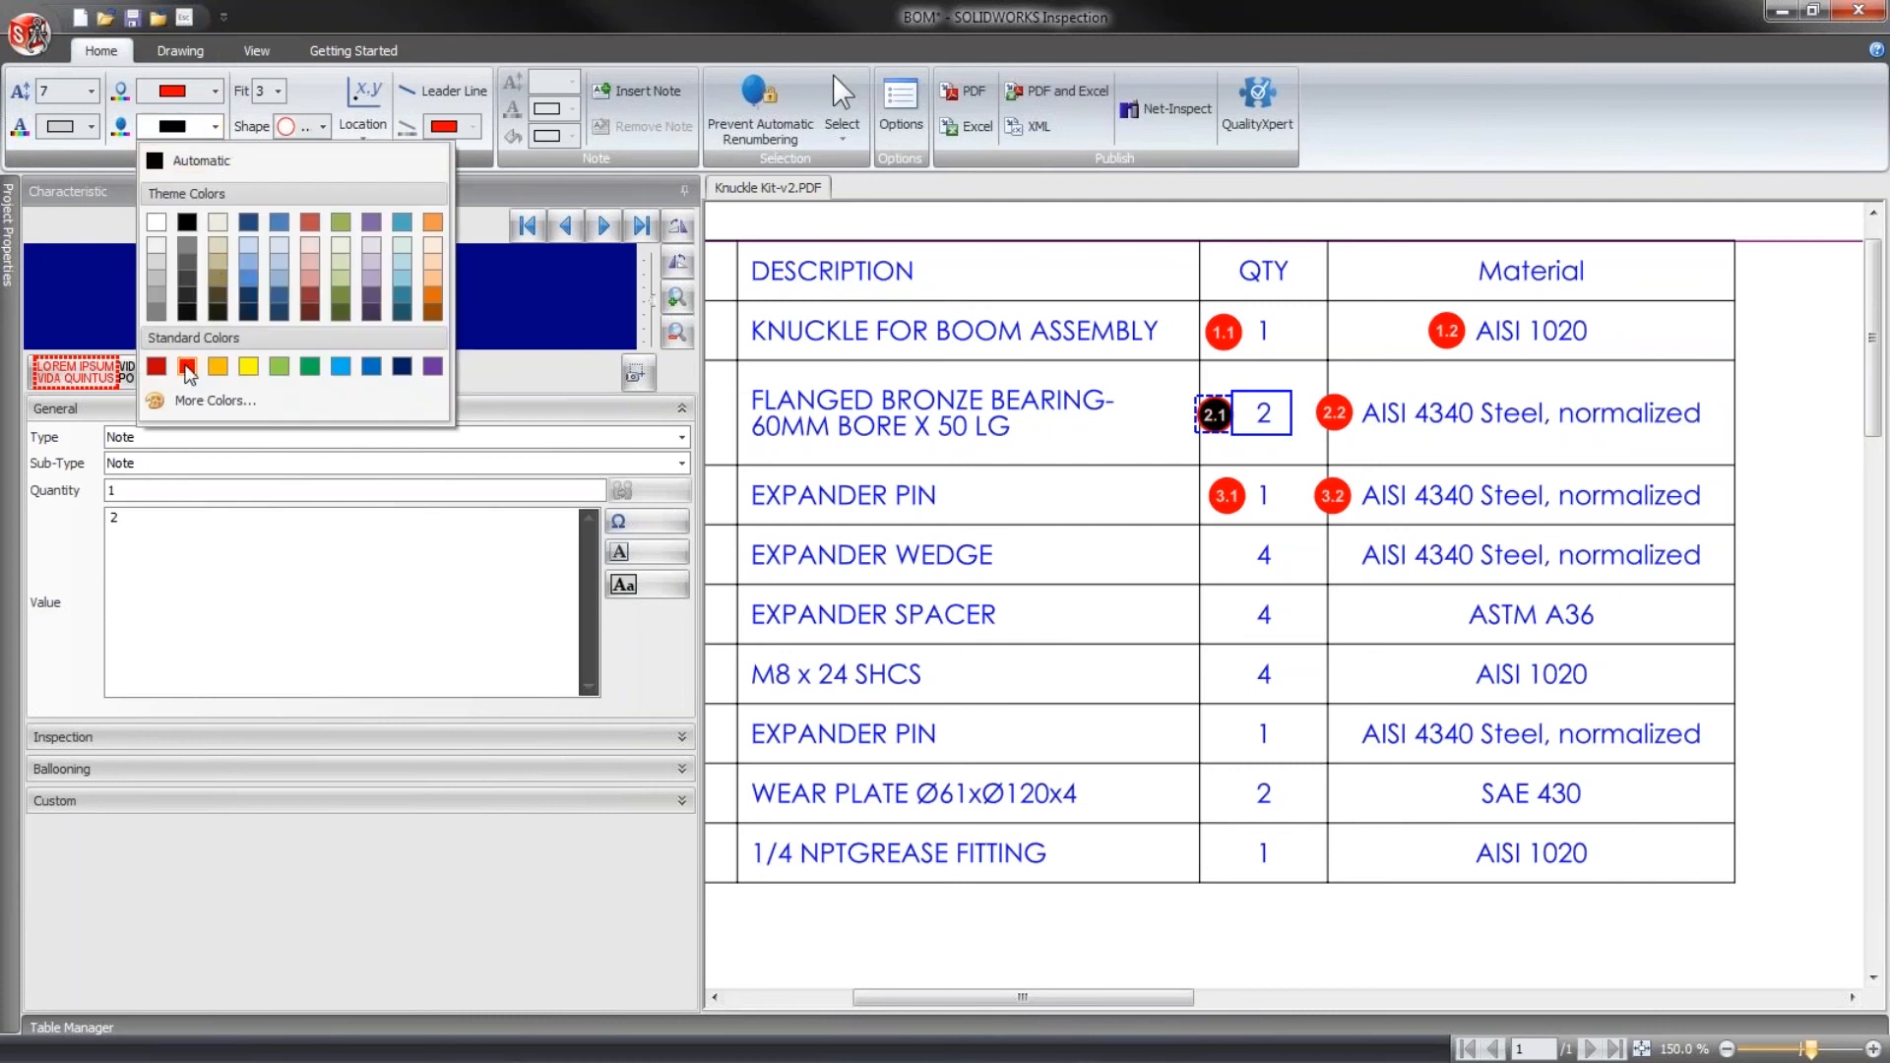
click(187, 367)
click(1783, 537)
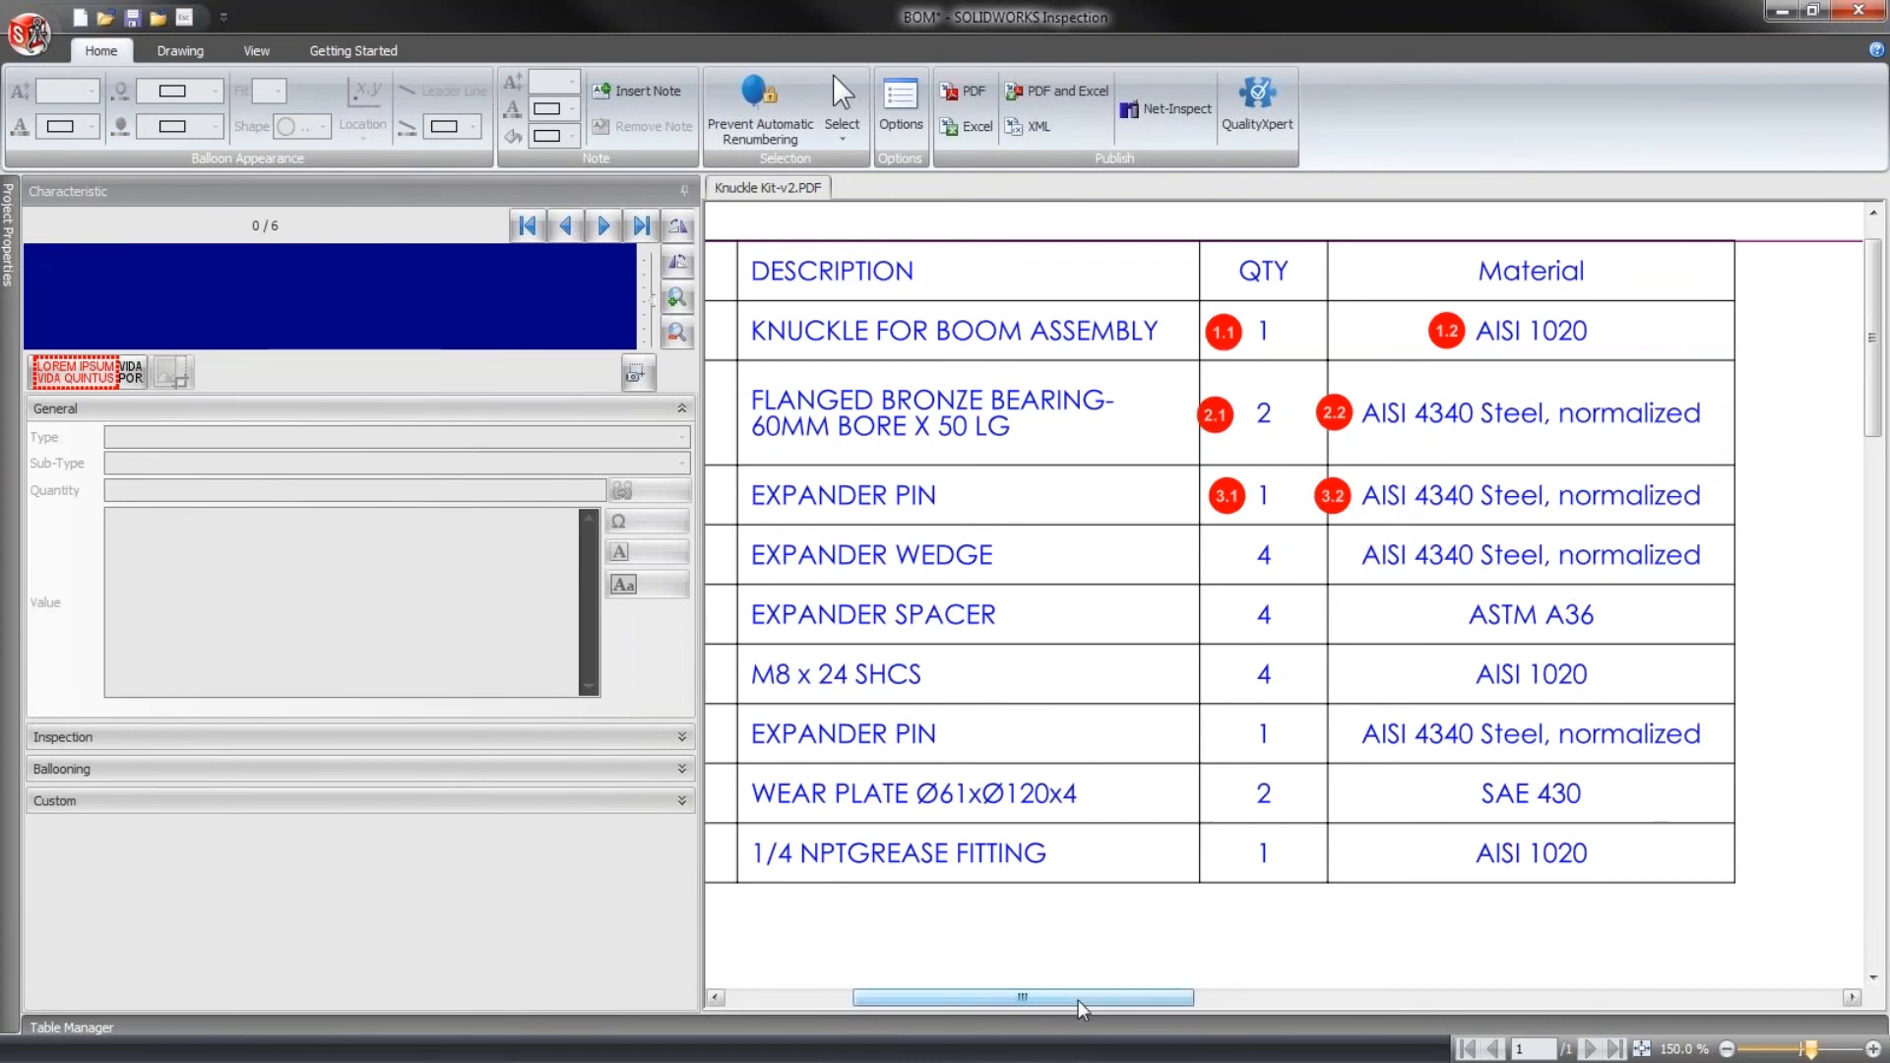
mouse_move(1079, 1006)
mouse_down()
mouse_move(916, 1004)
mouse_move(1088, 1007)
mouse_up()
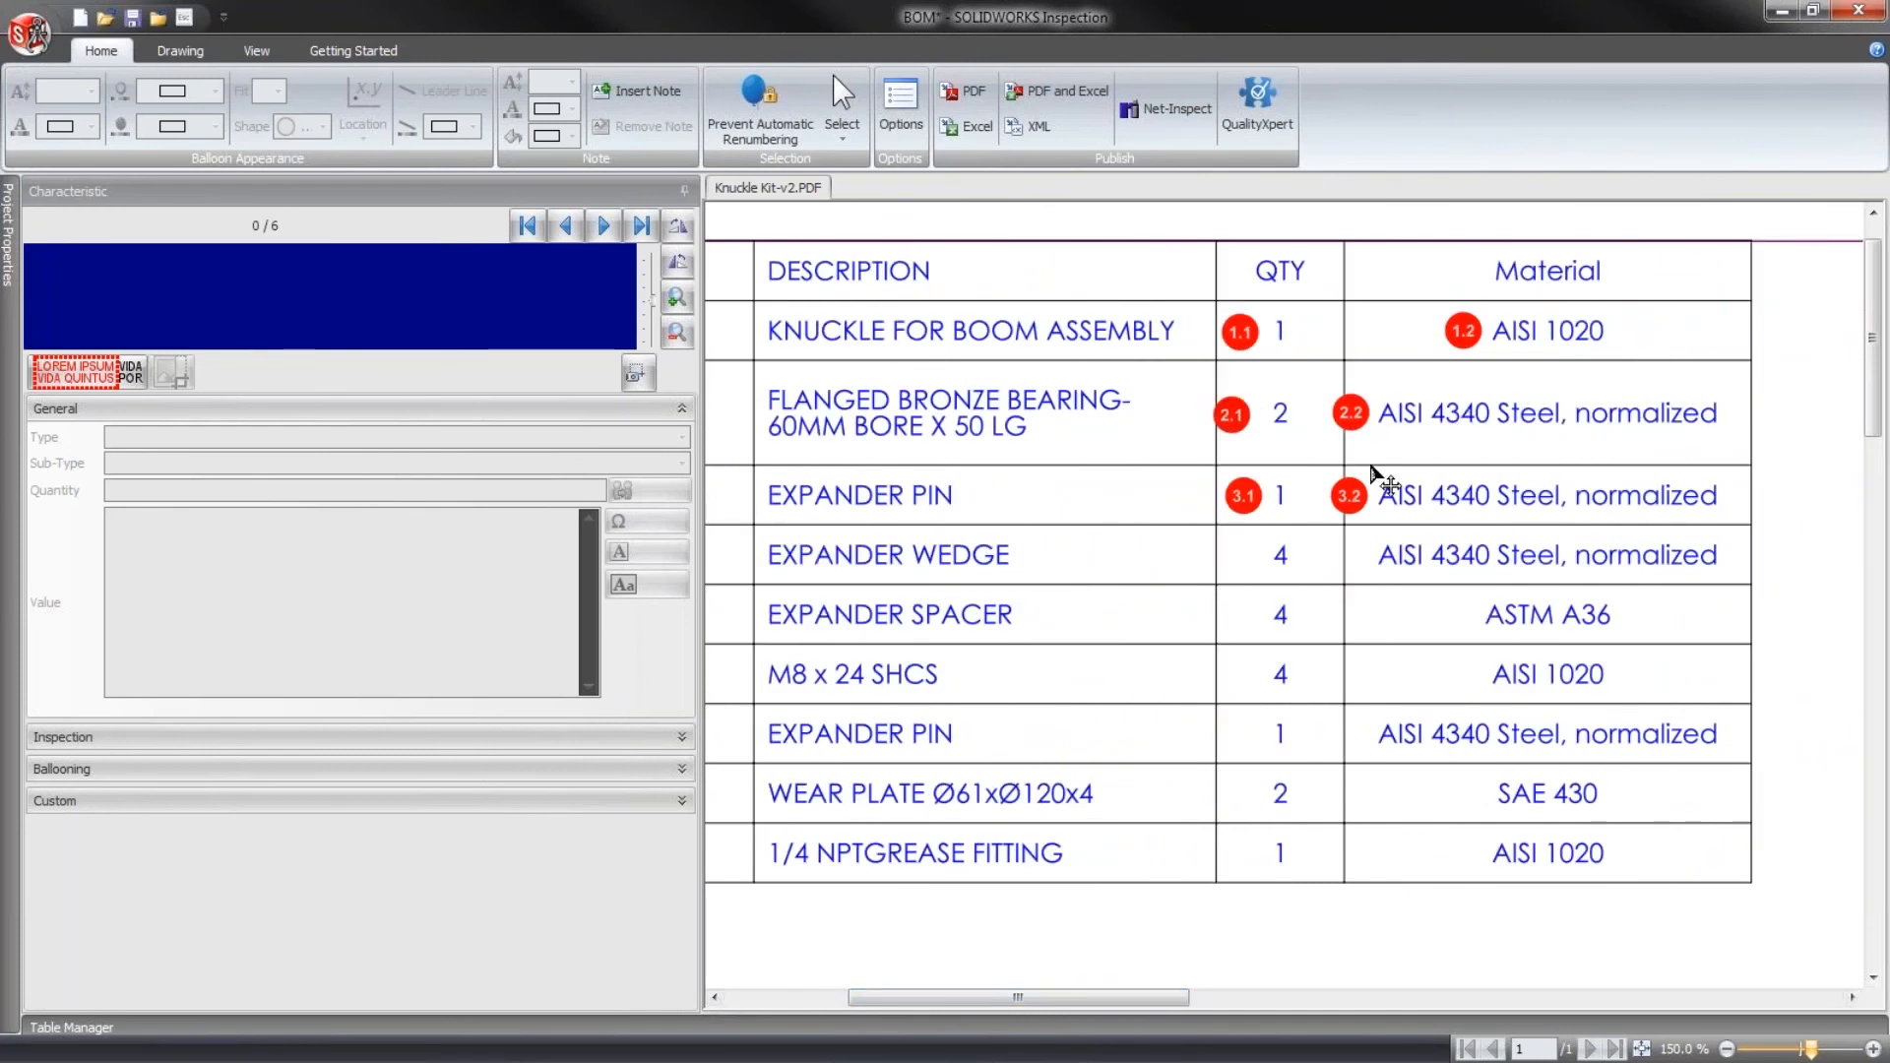
click(174, 49)
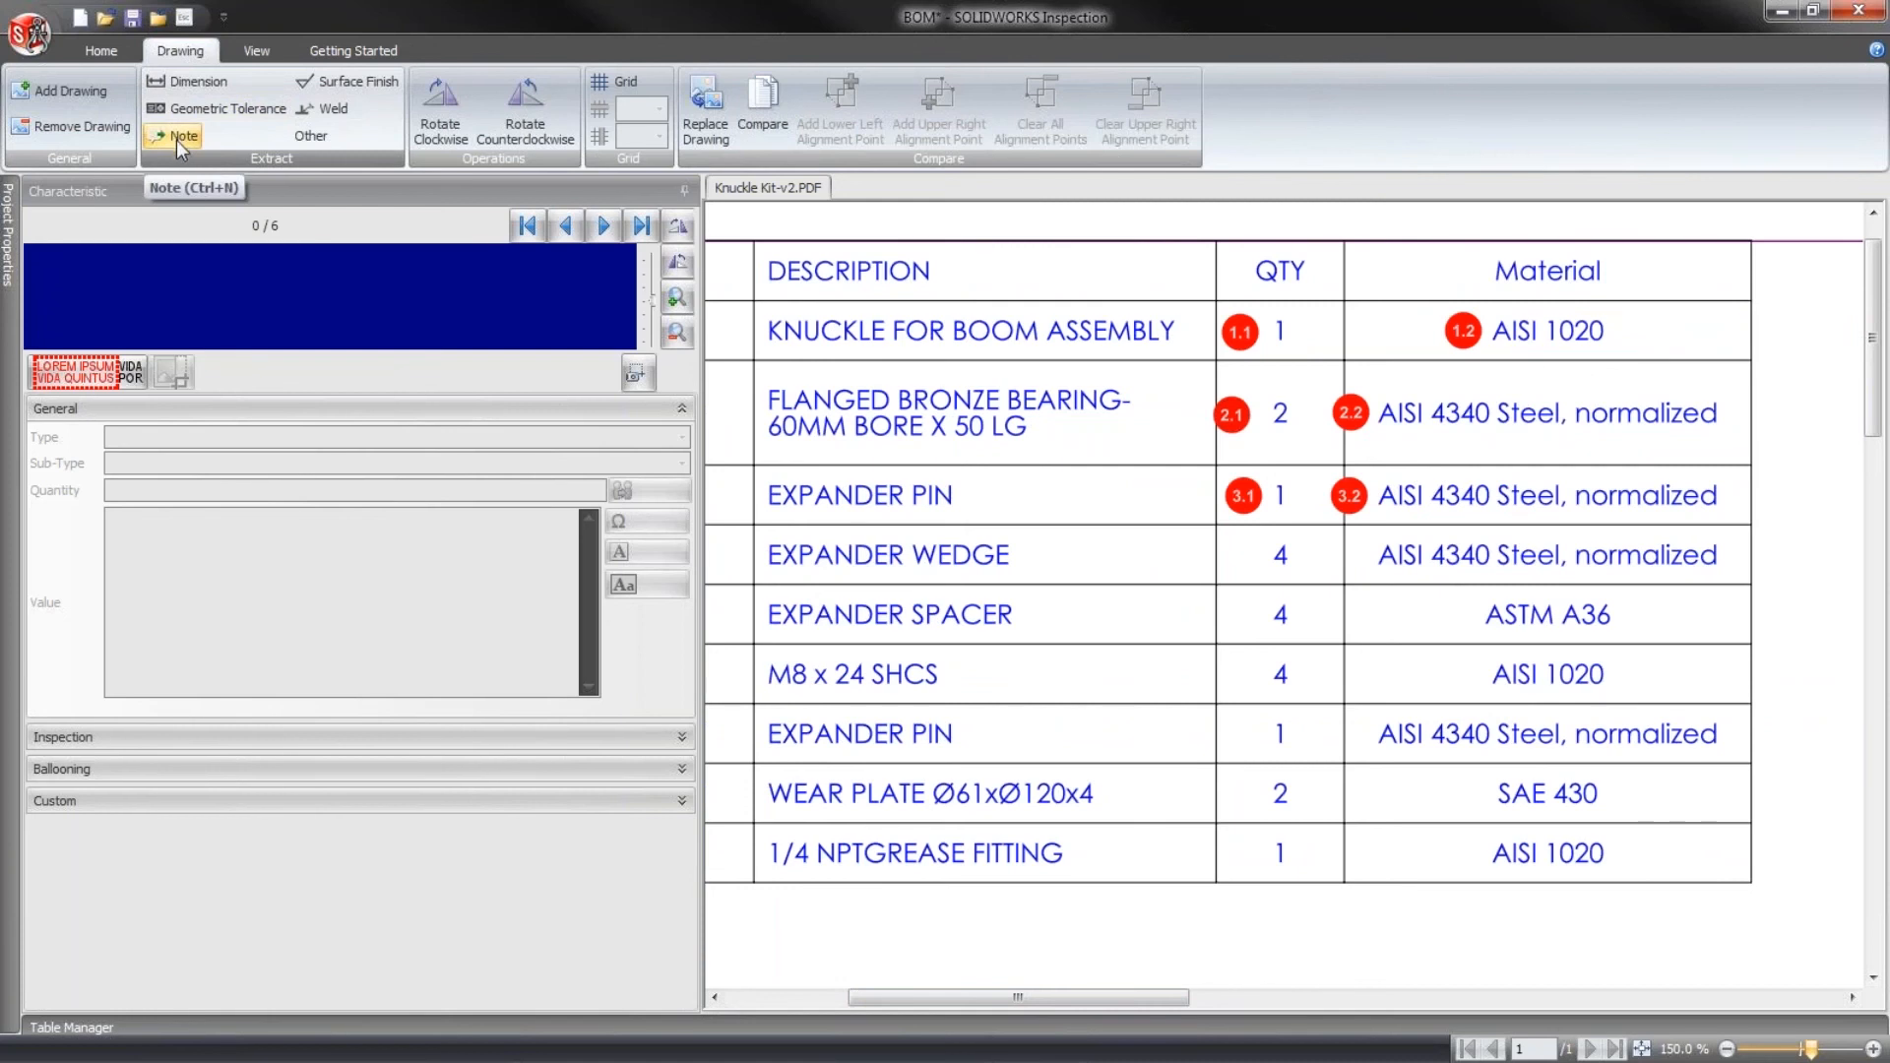
click(1728, 1049)
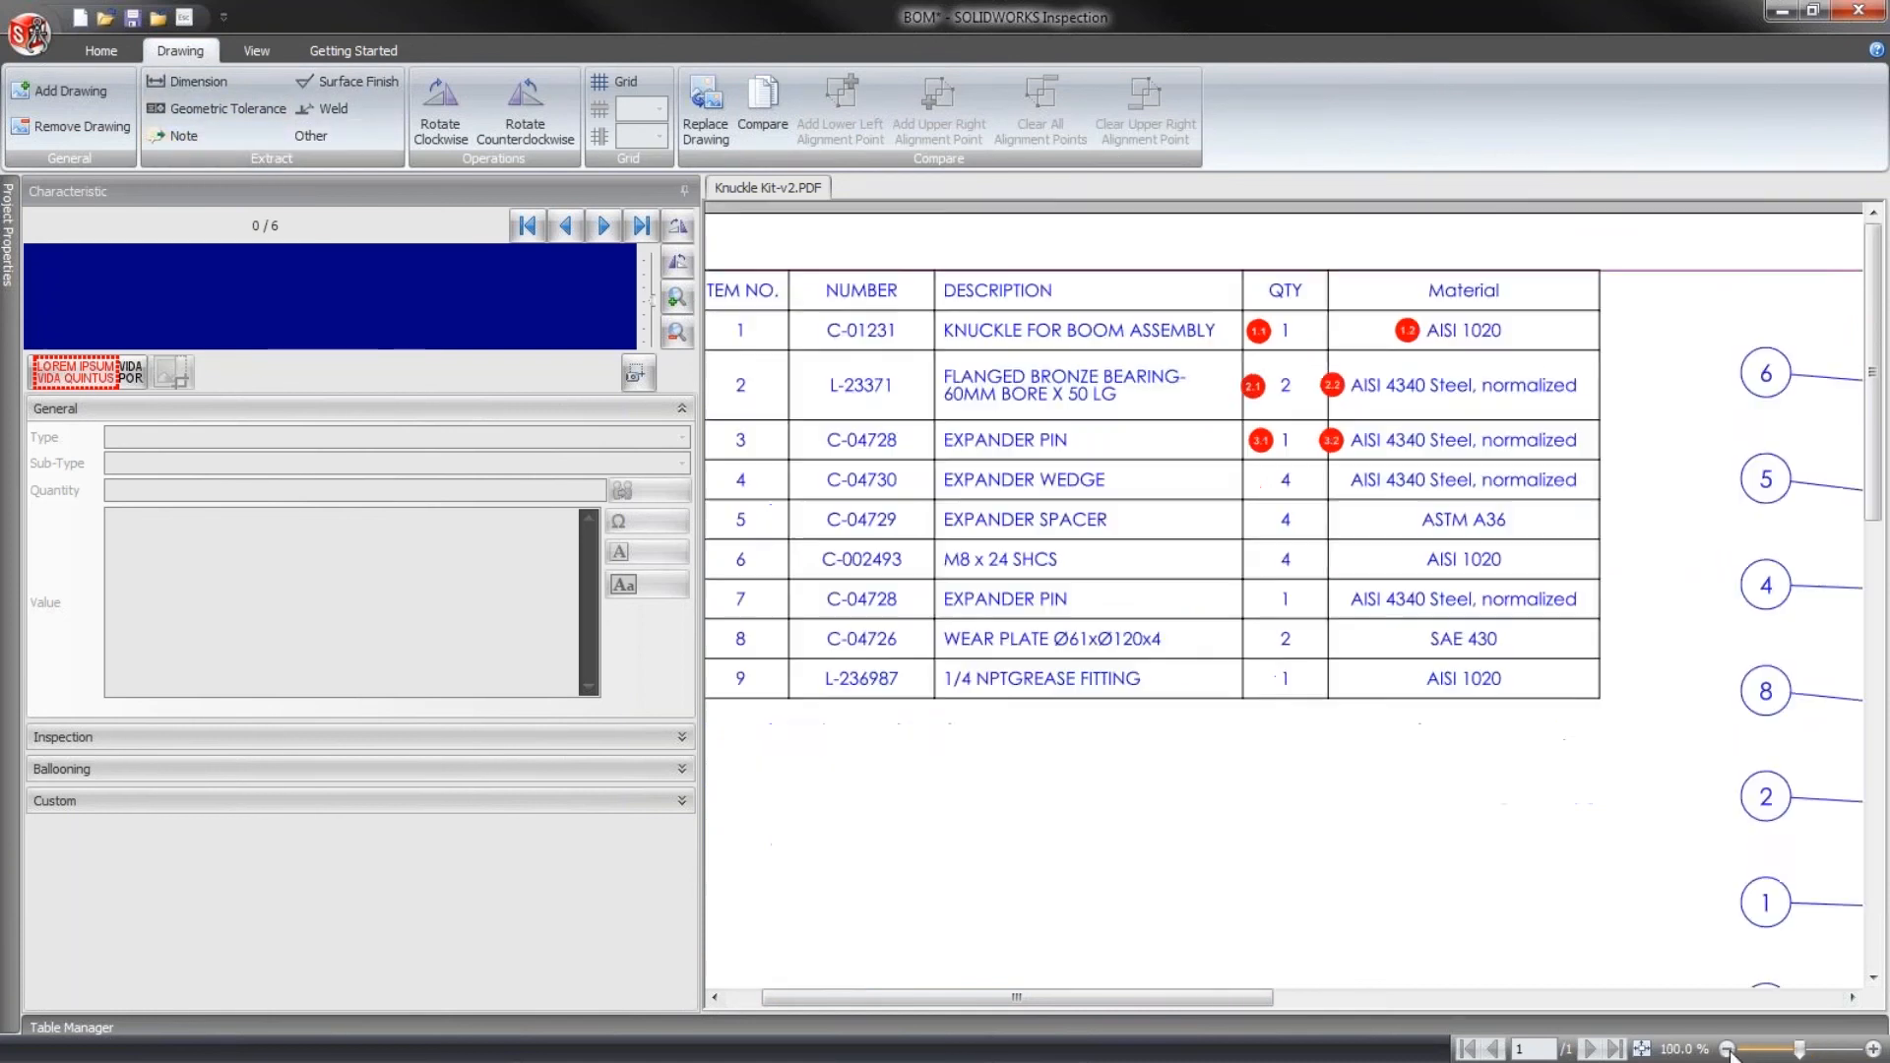
click(1727, 1049)
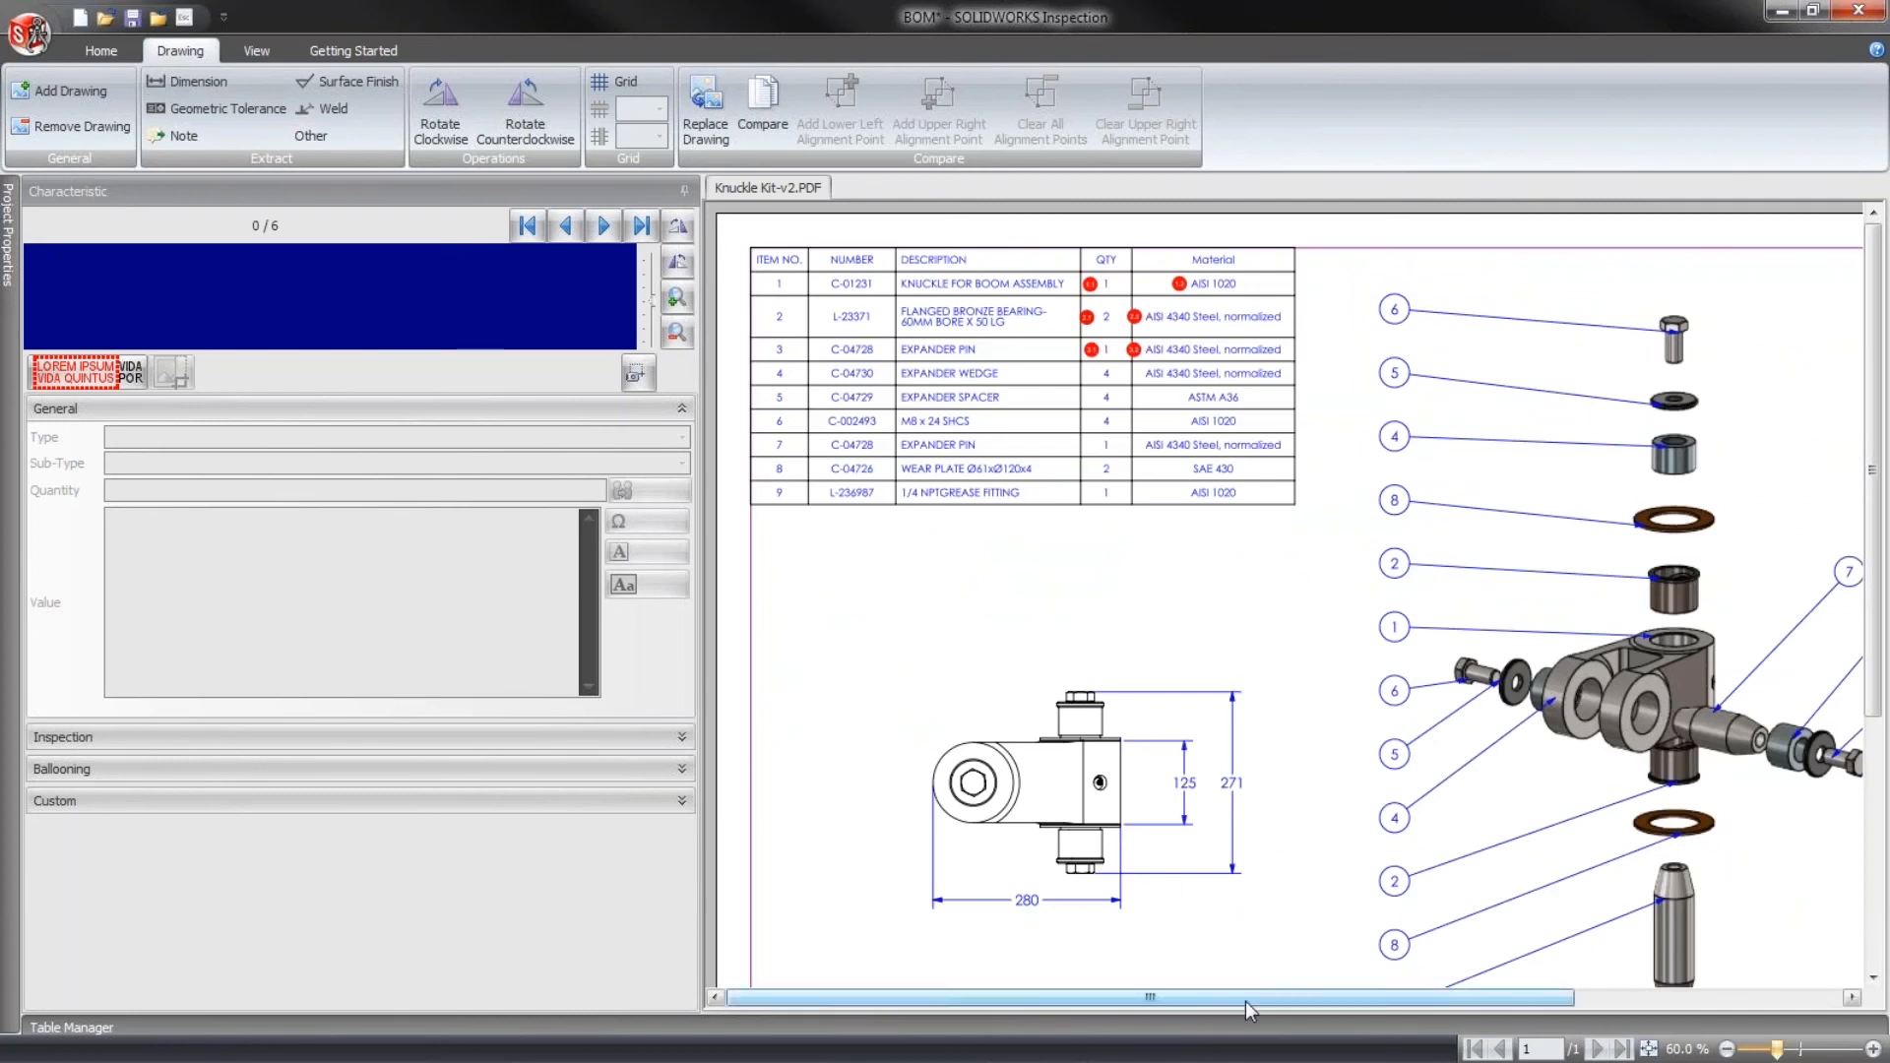
mouse_move(1245, 1001)
mouse_down()
mouse_move(1362, 1002)
mouse_move(1345, 1000)
mouse_up()
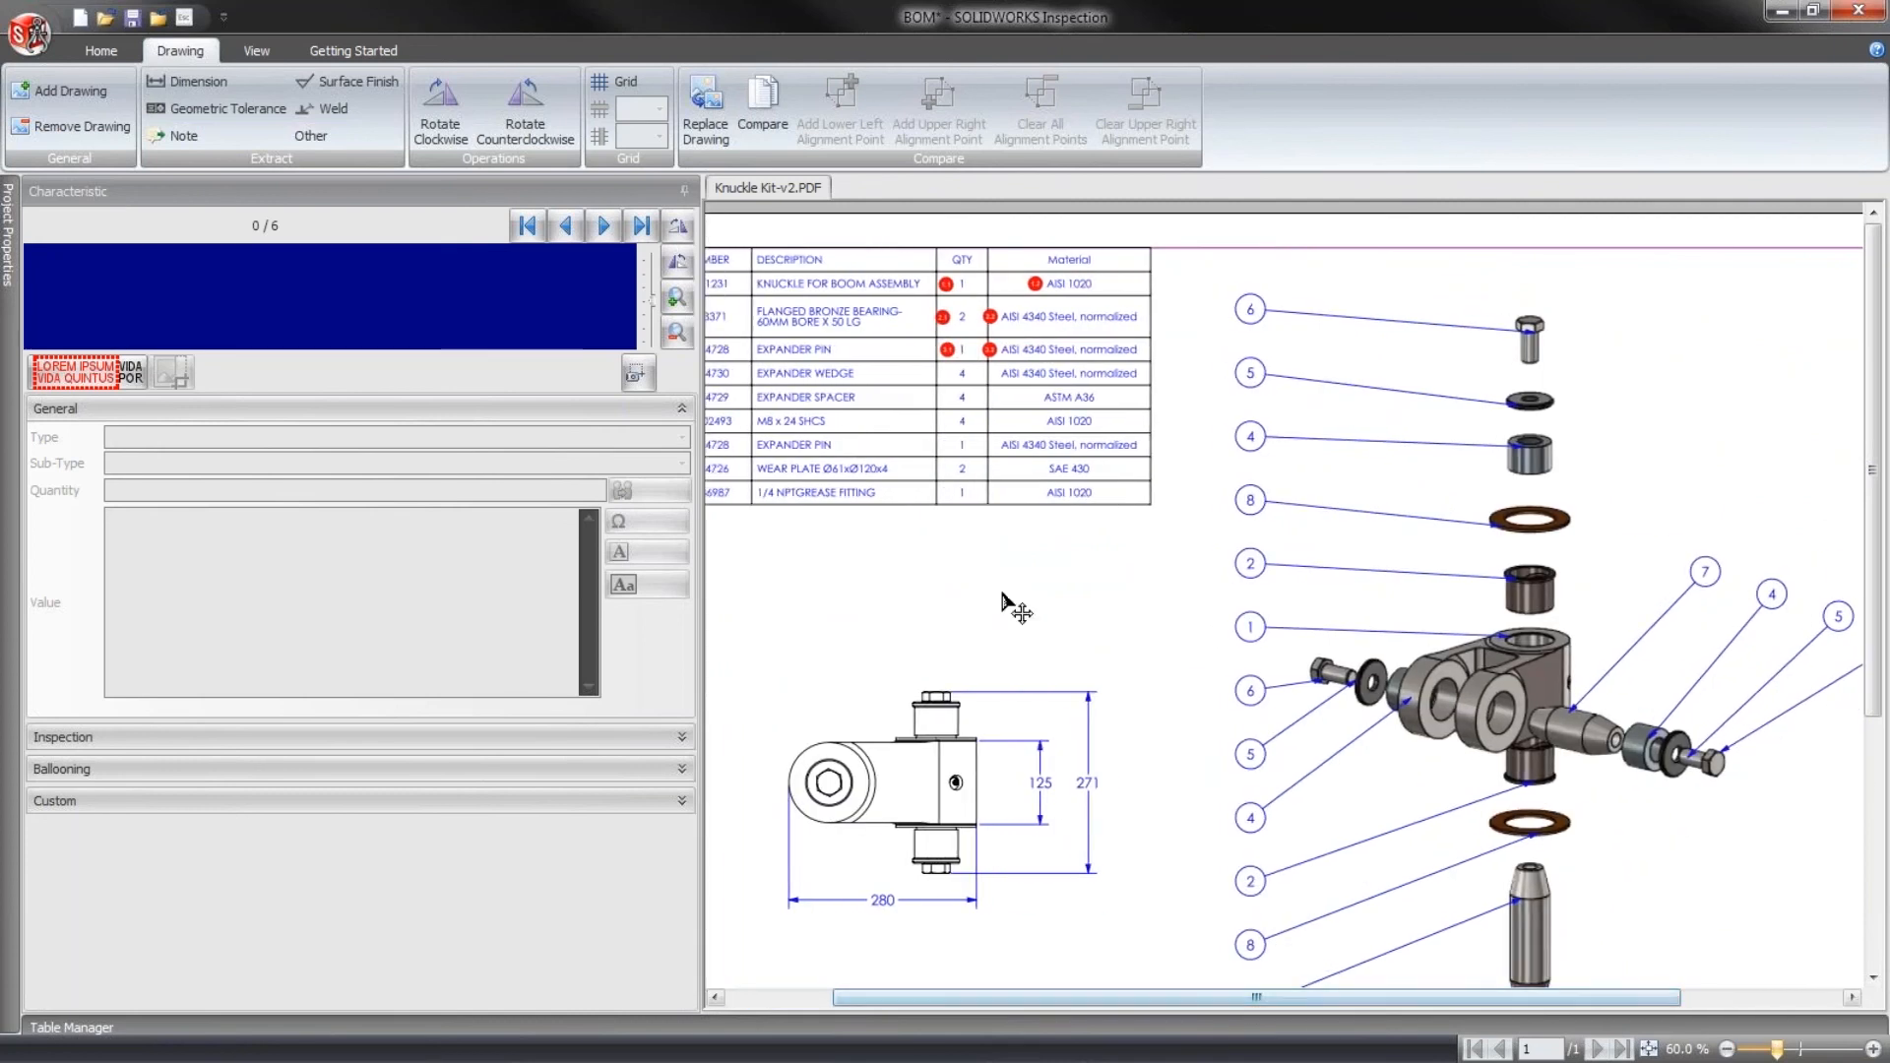
- Open the recent Muffler-Configs project without saving the BOM project, and narrow the Characteristic pane to enlarge the drawing
click(35, 32)
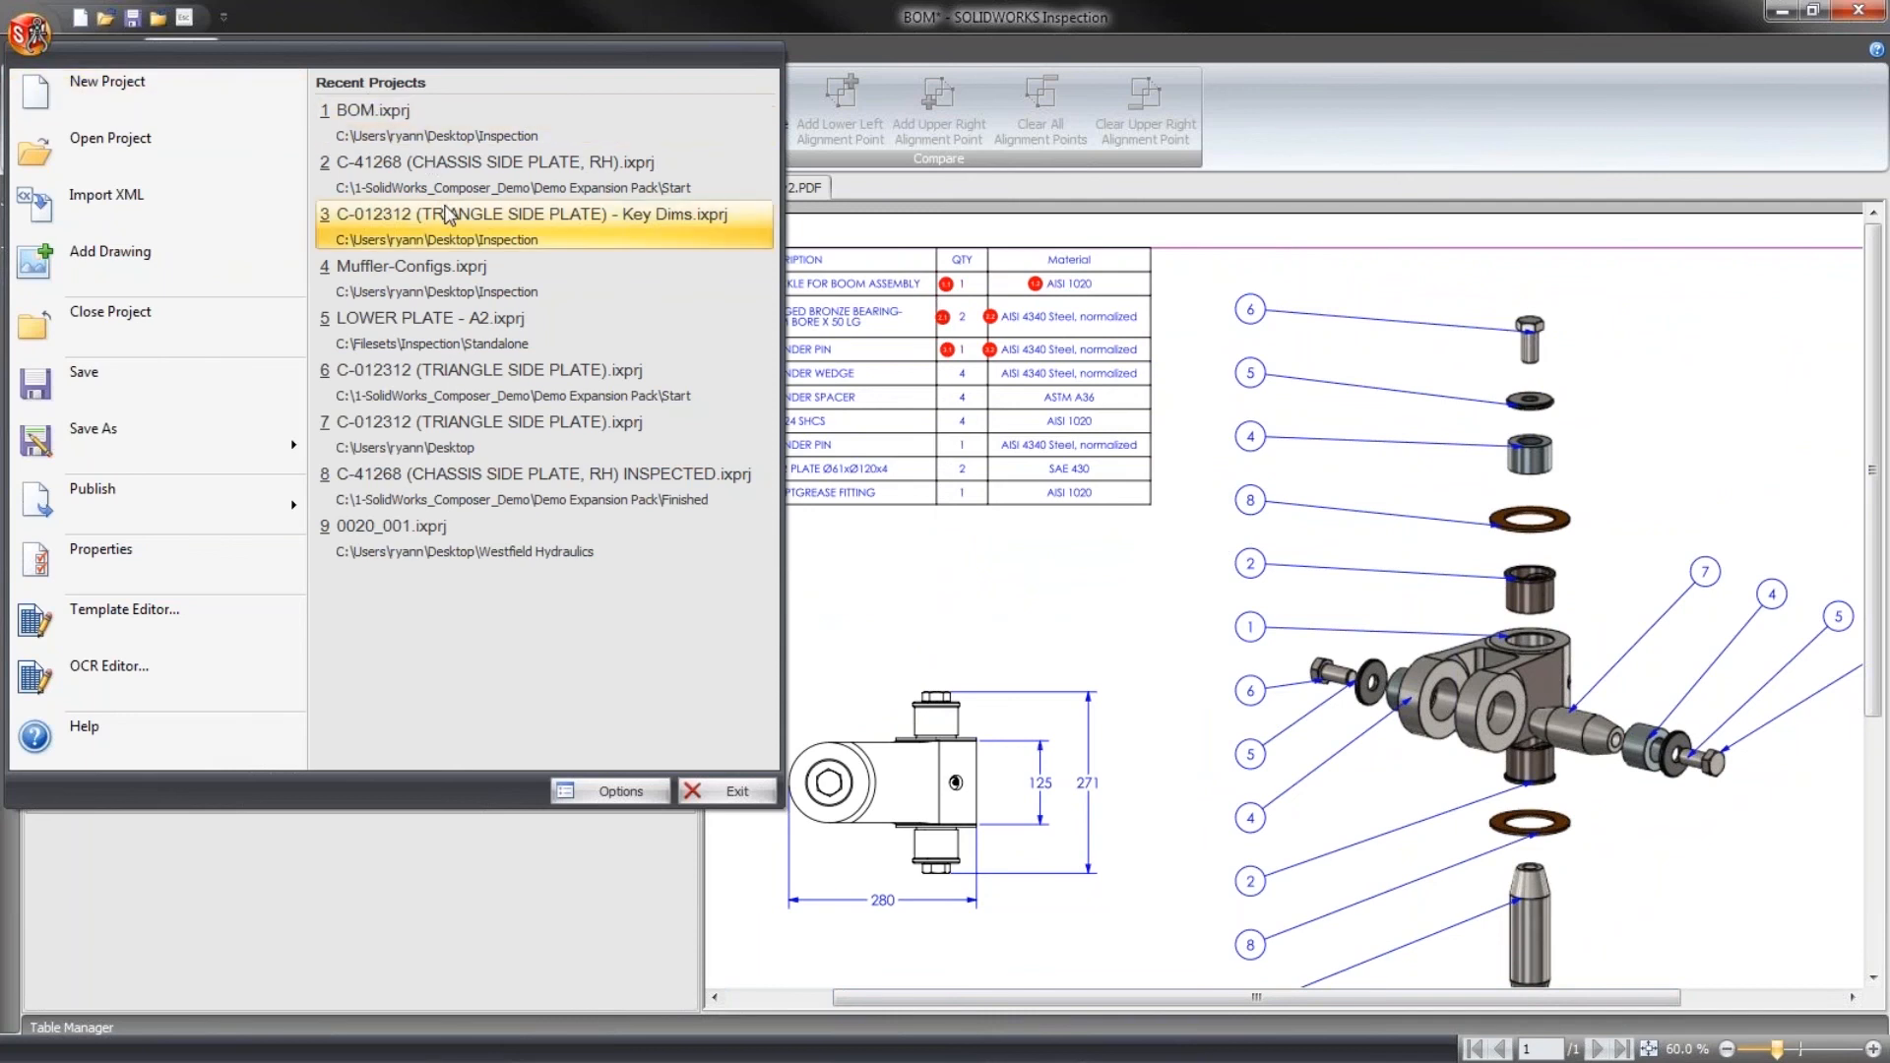
click(456, 270)
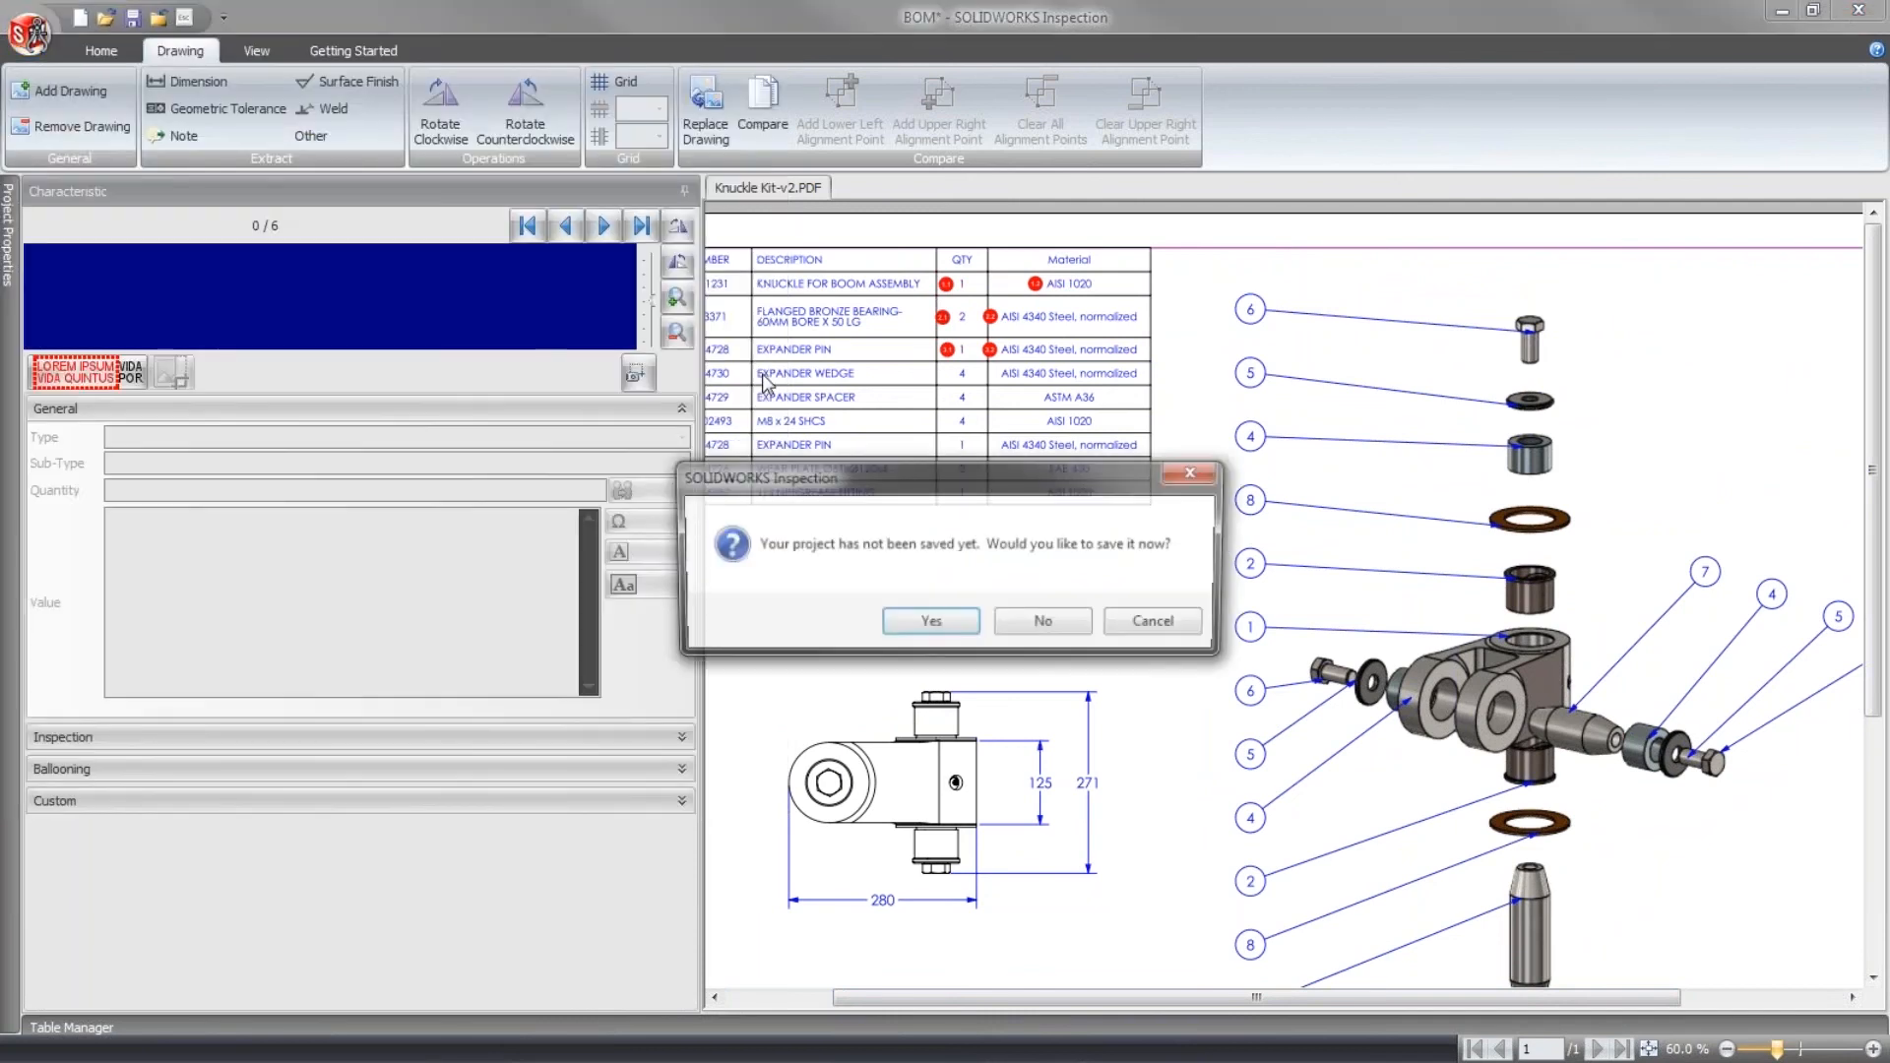
click(1053, 625)
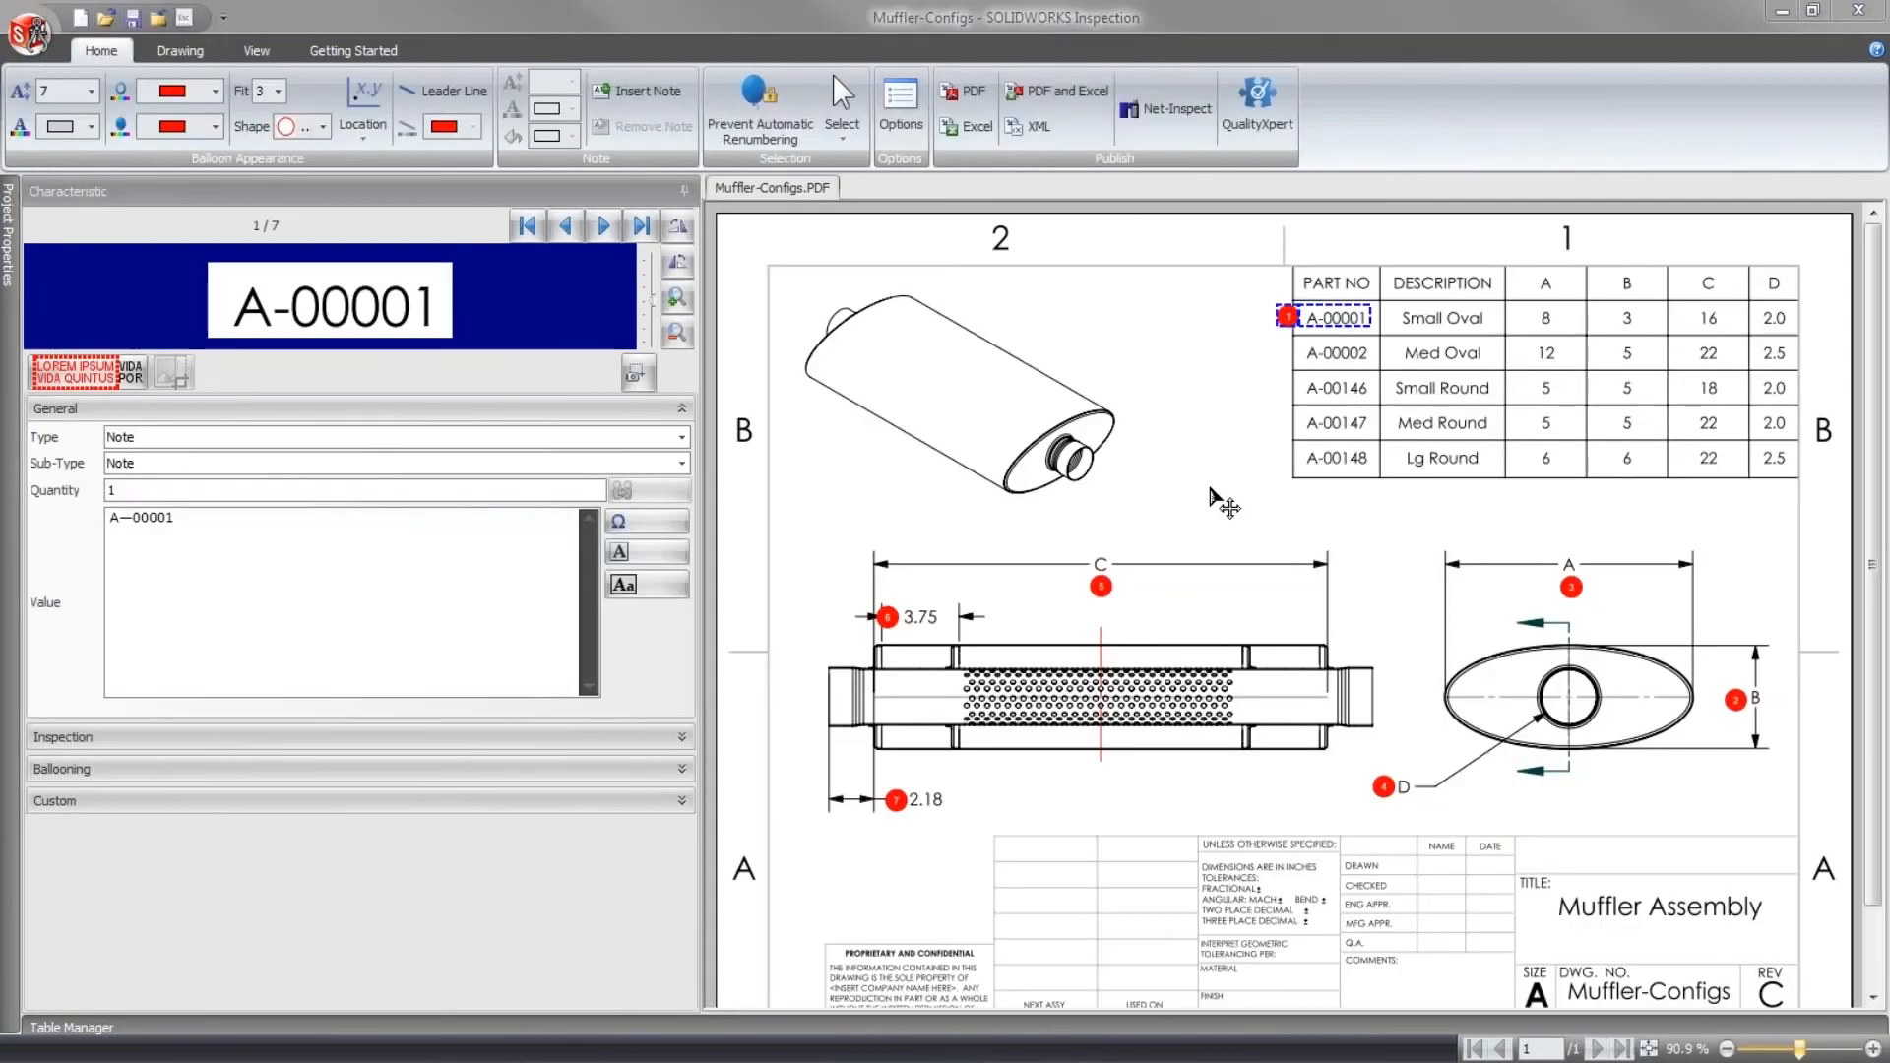
click(1223, 505)
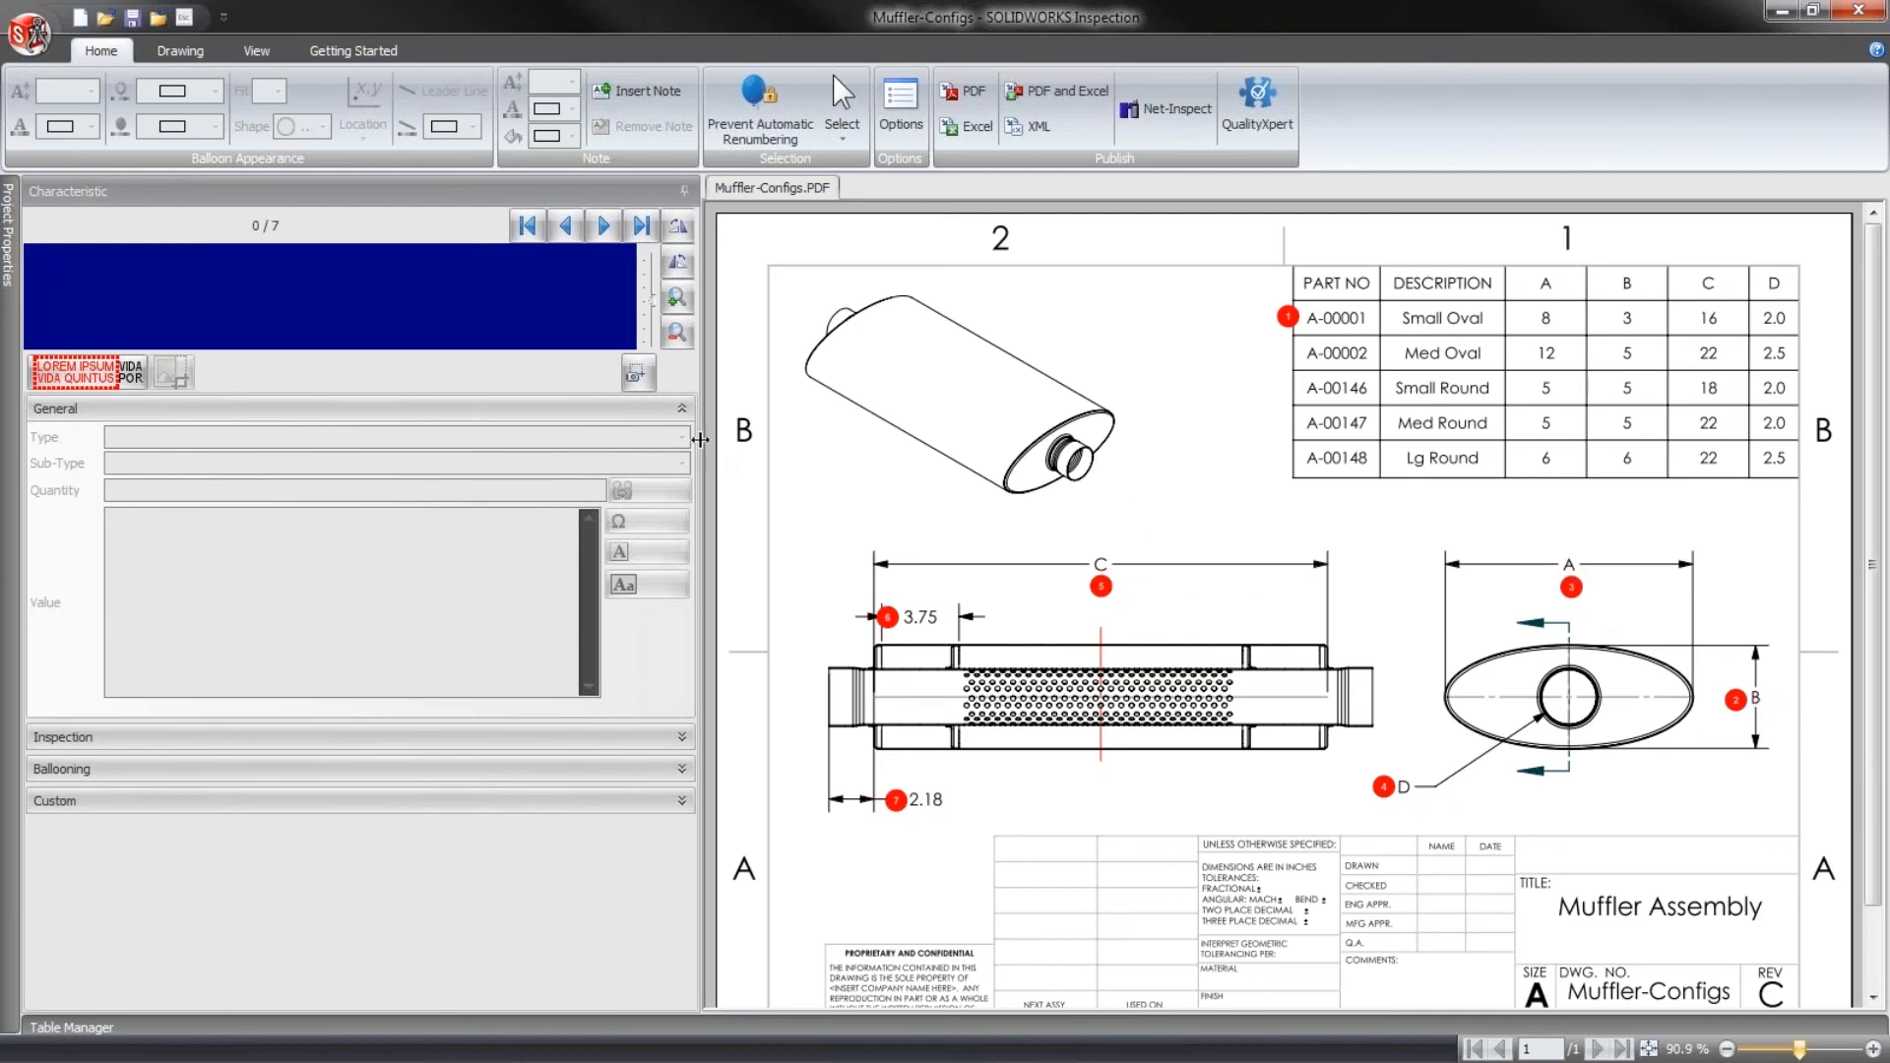
drag(548, 419, 543, 420)
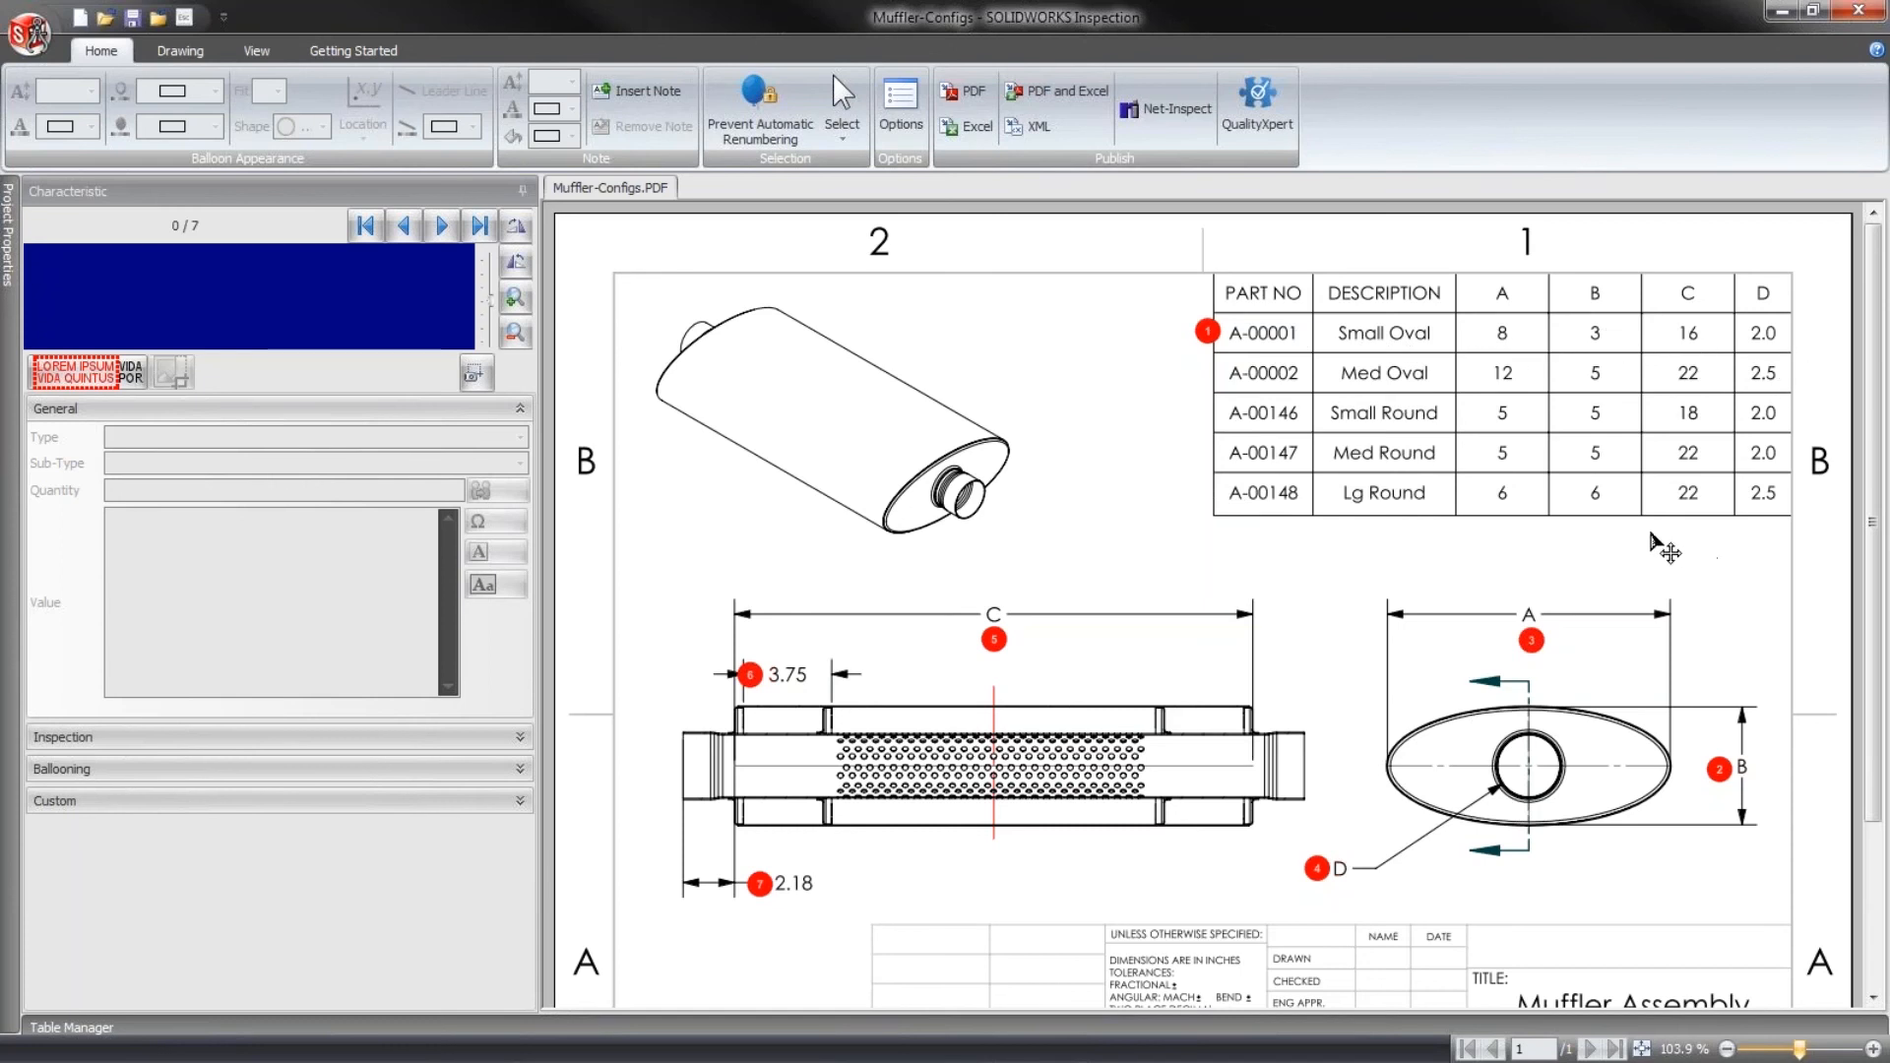
- Extract the Small Round row's C value of 18 as a dimension characteristic and move its balloon above dimension C
click(179, 51)
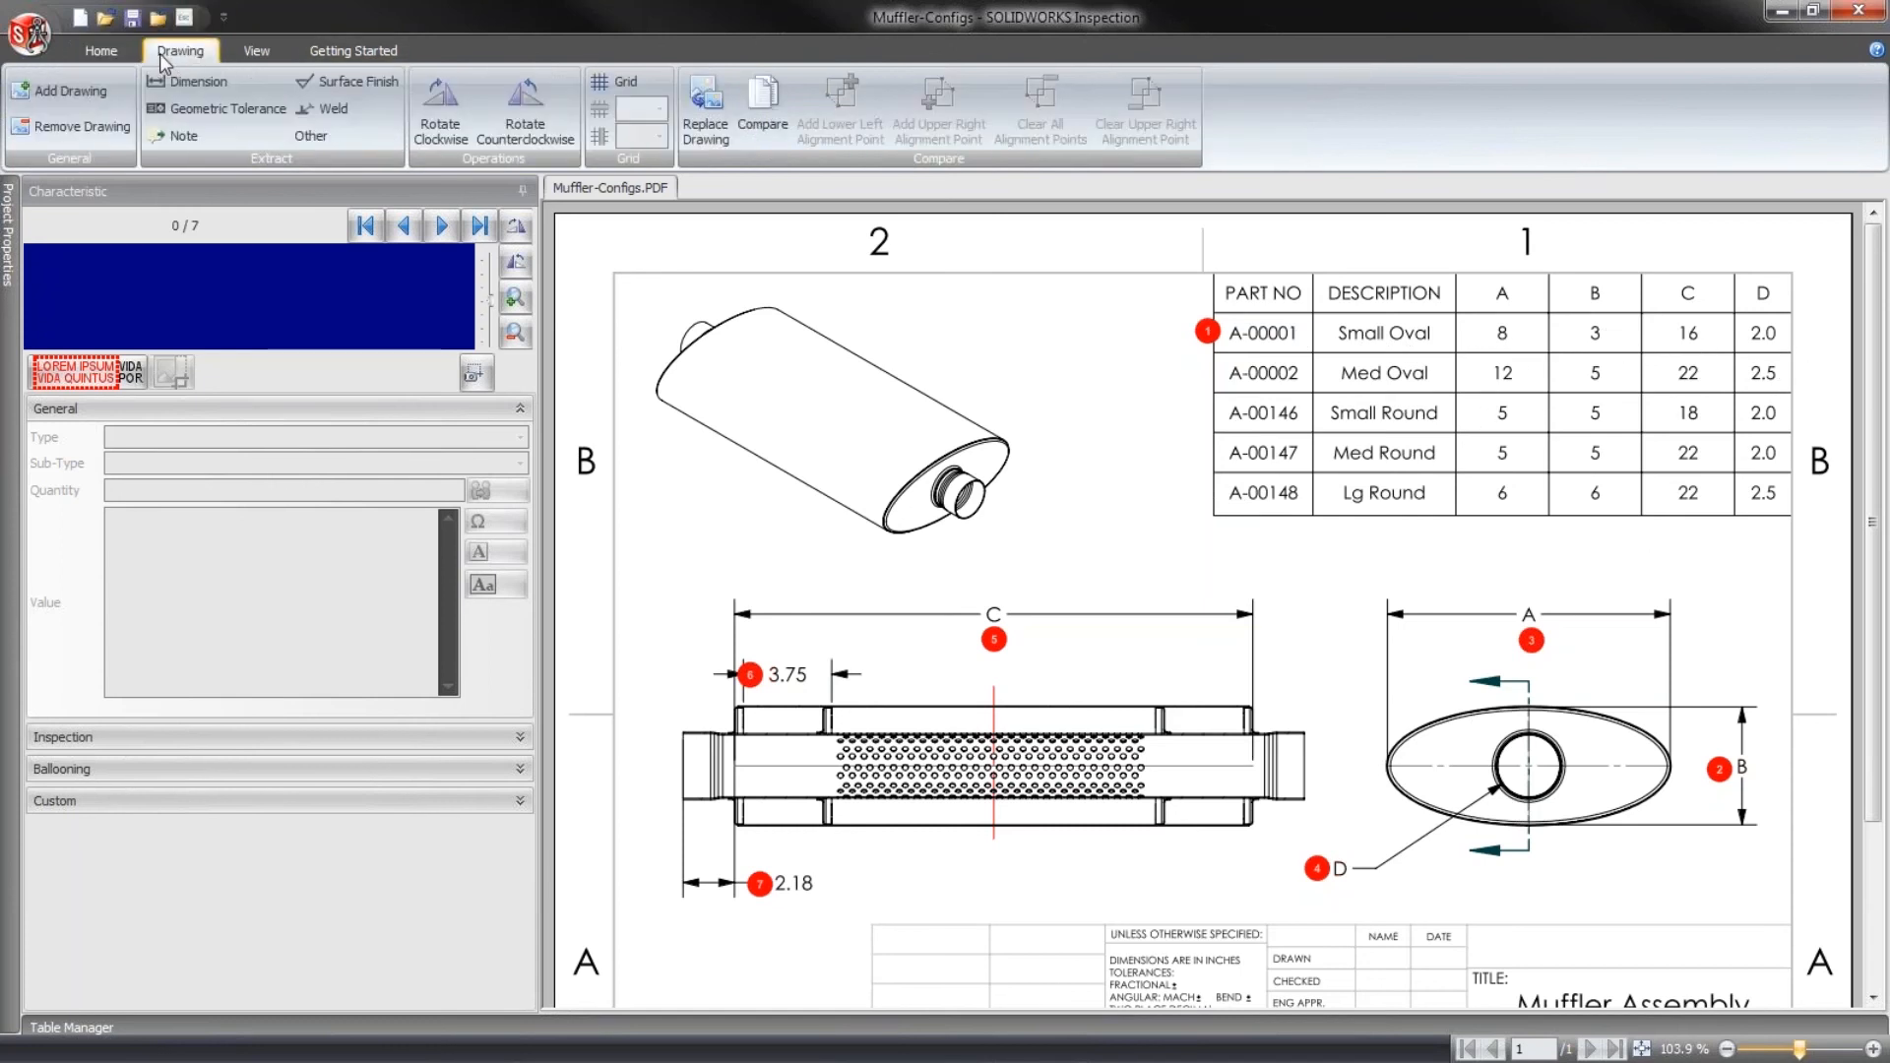
click(178, 81)
drag(1676, 400, 1735, 445)
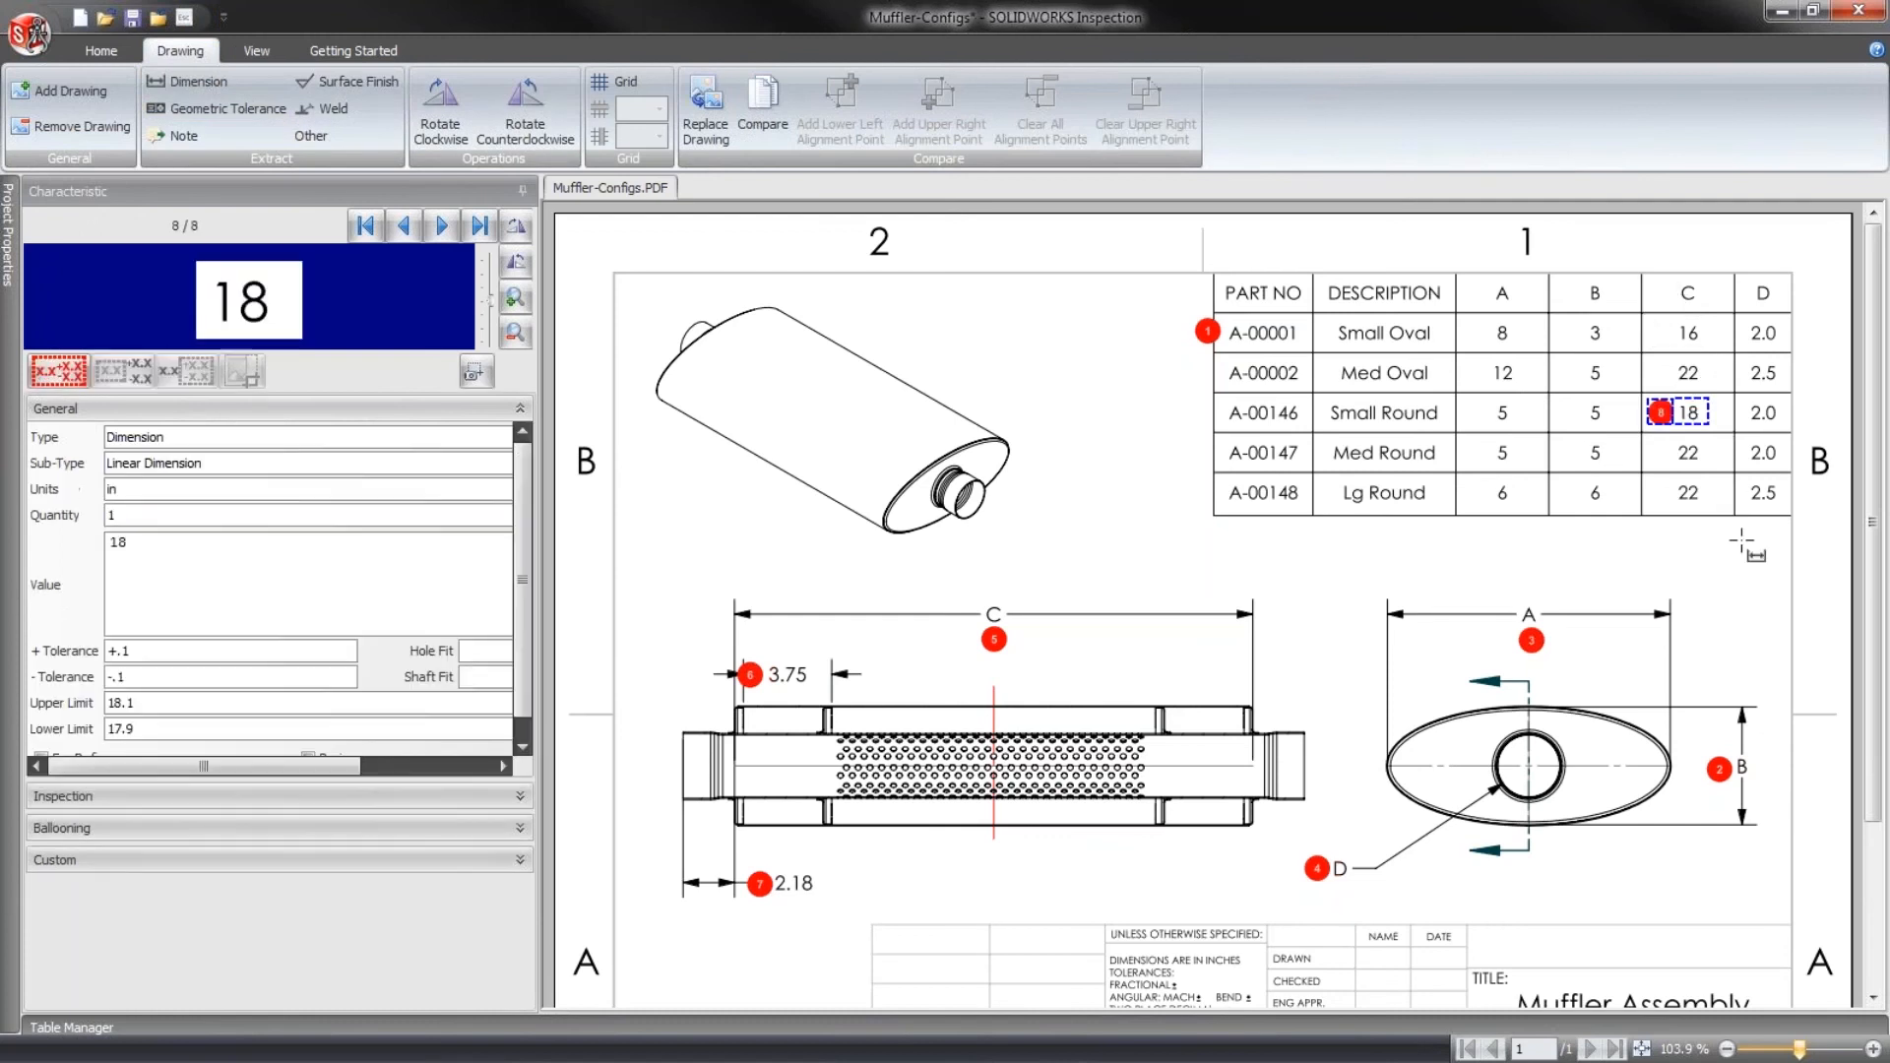
click(1713, 558)
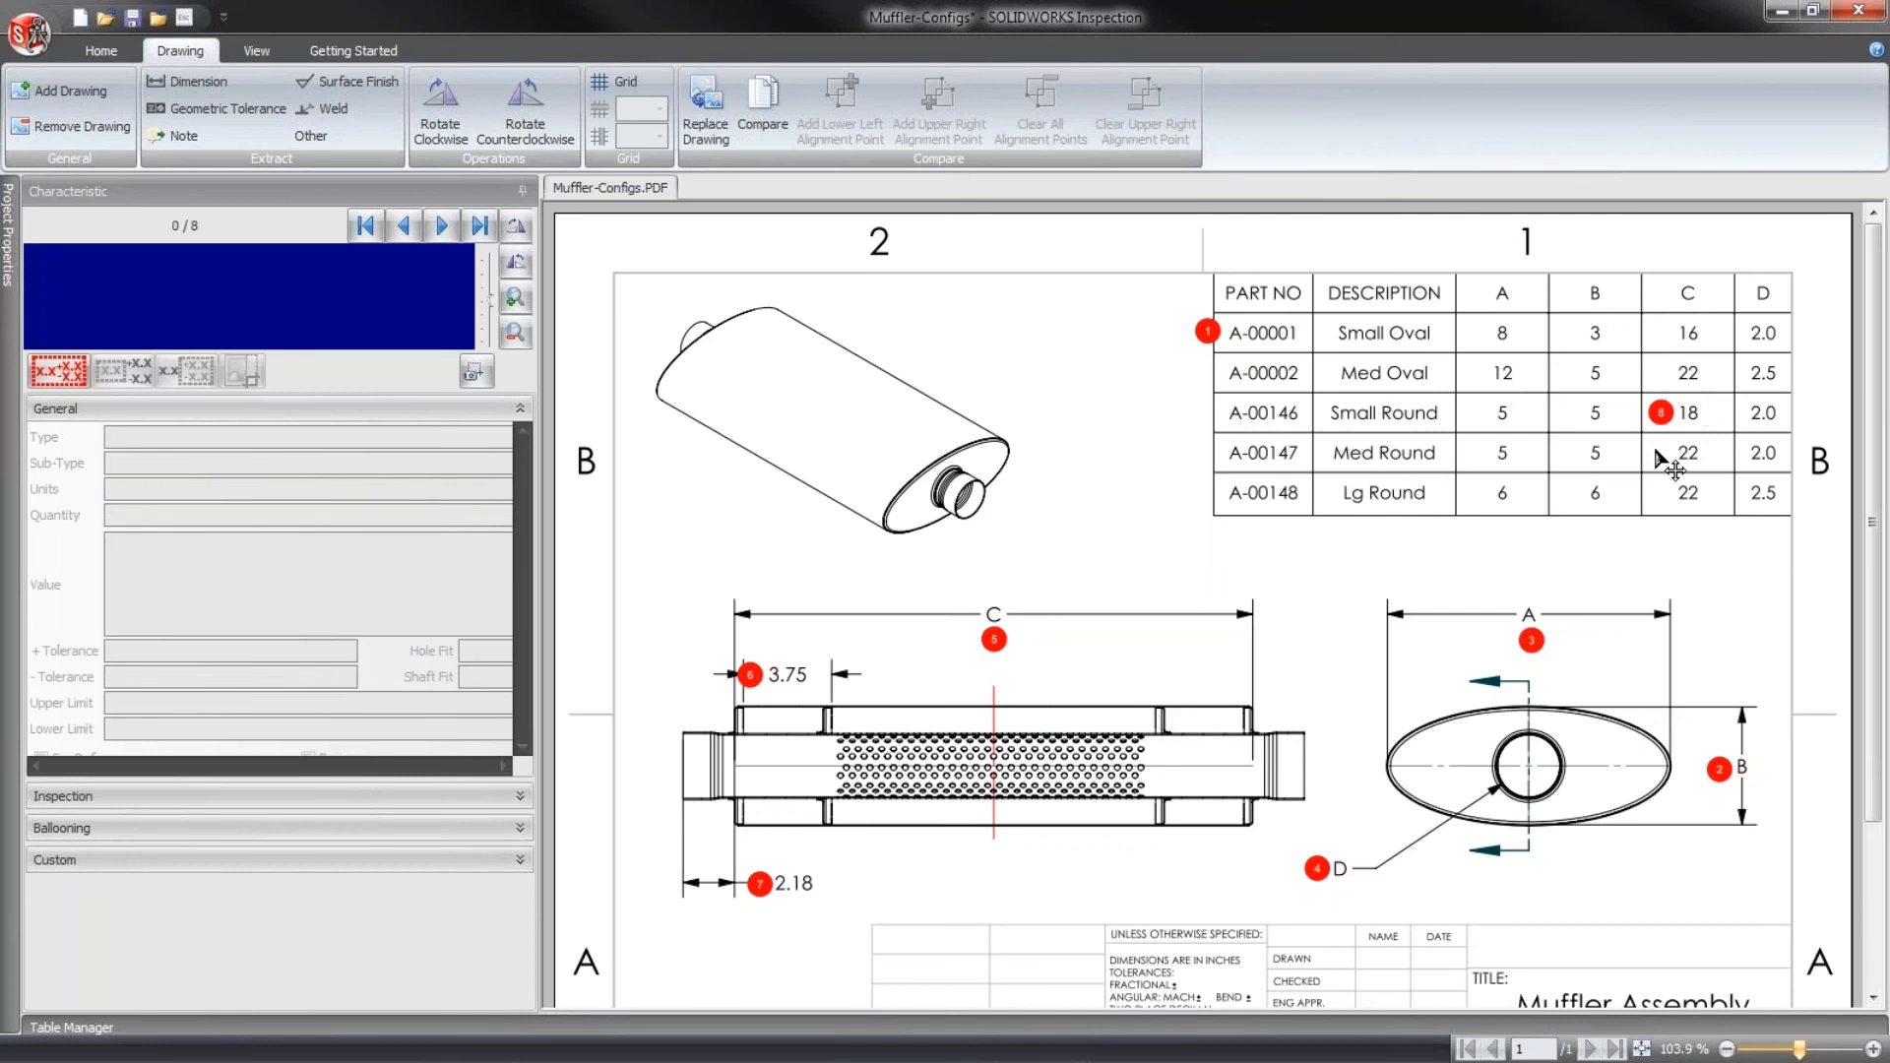
click(1658, 415)
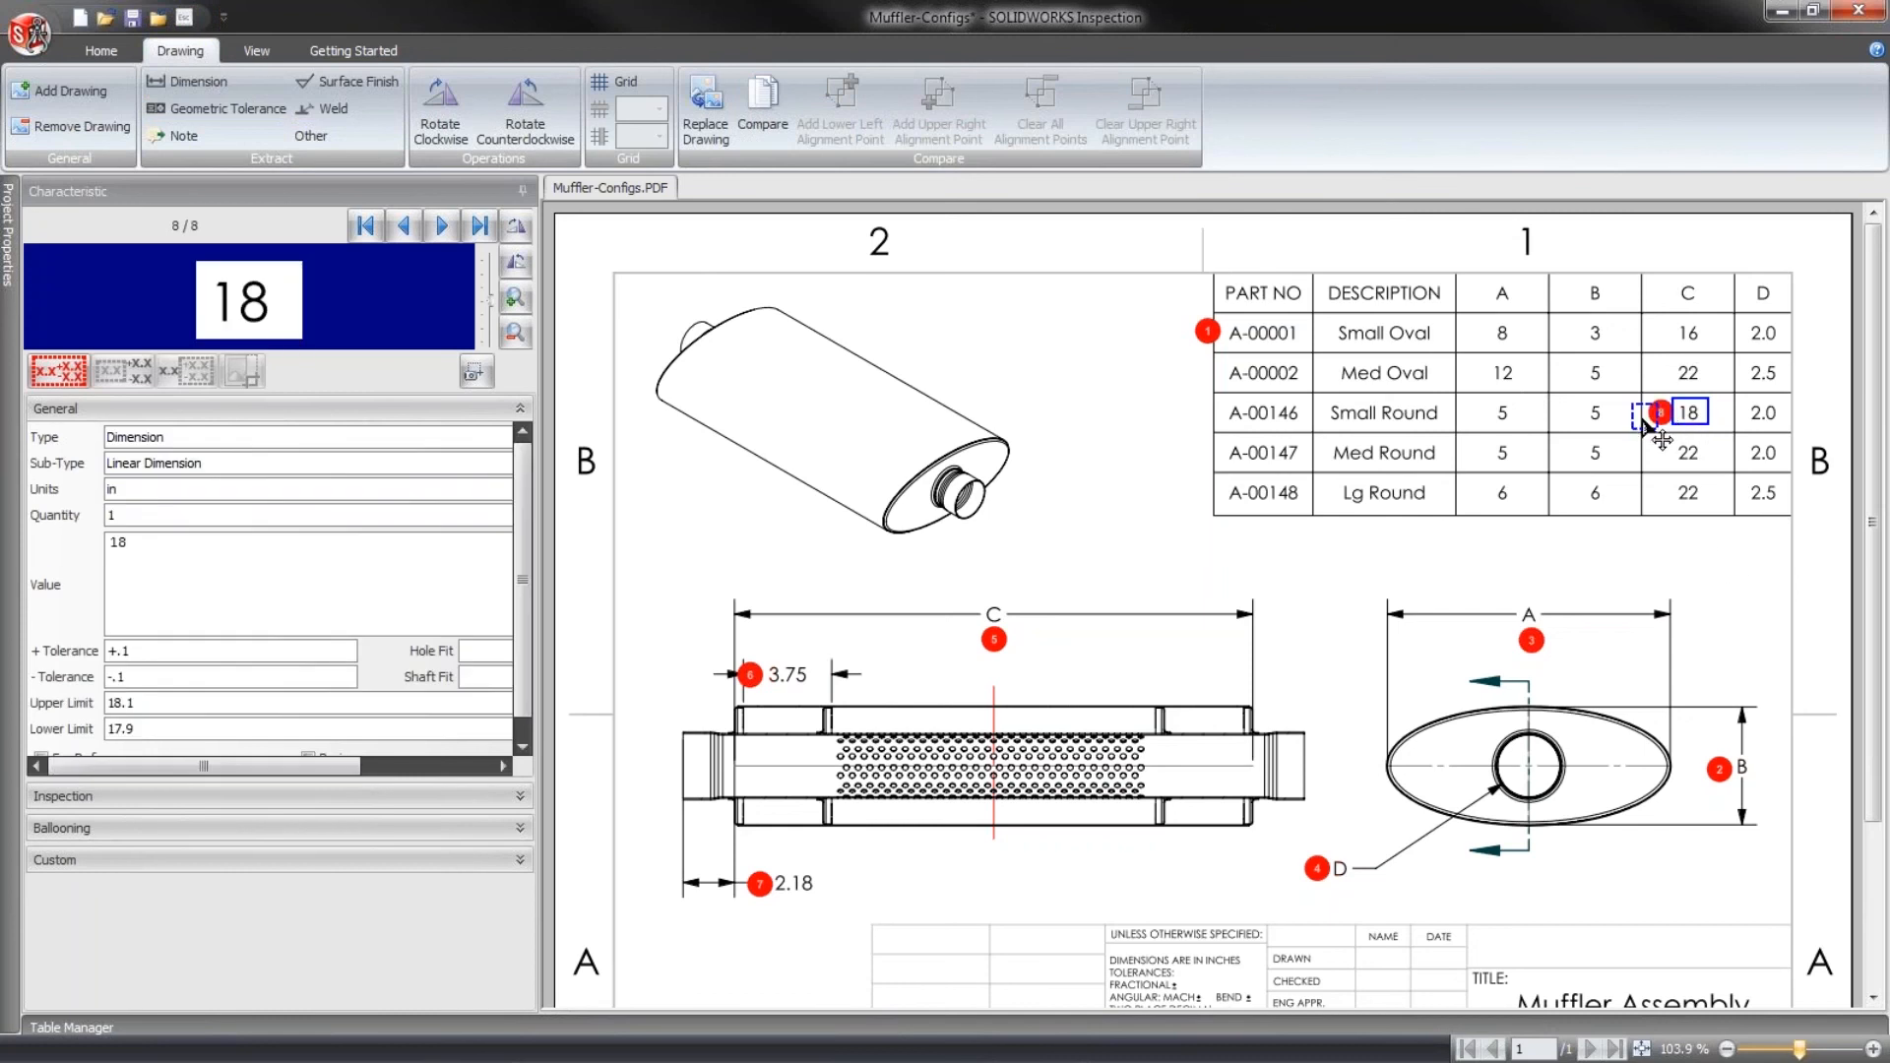
drag(1130, 610, 985, 606)
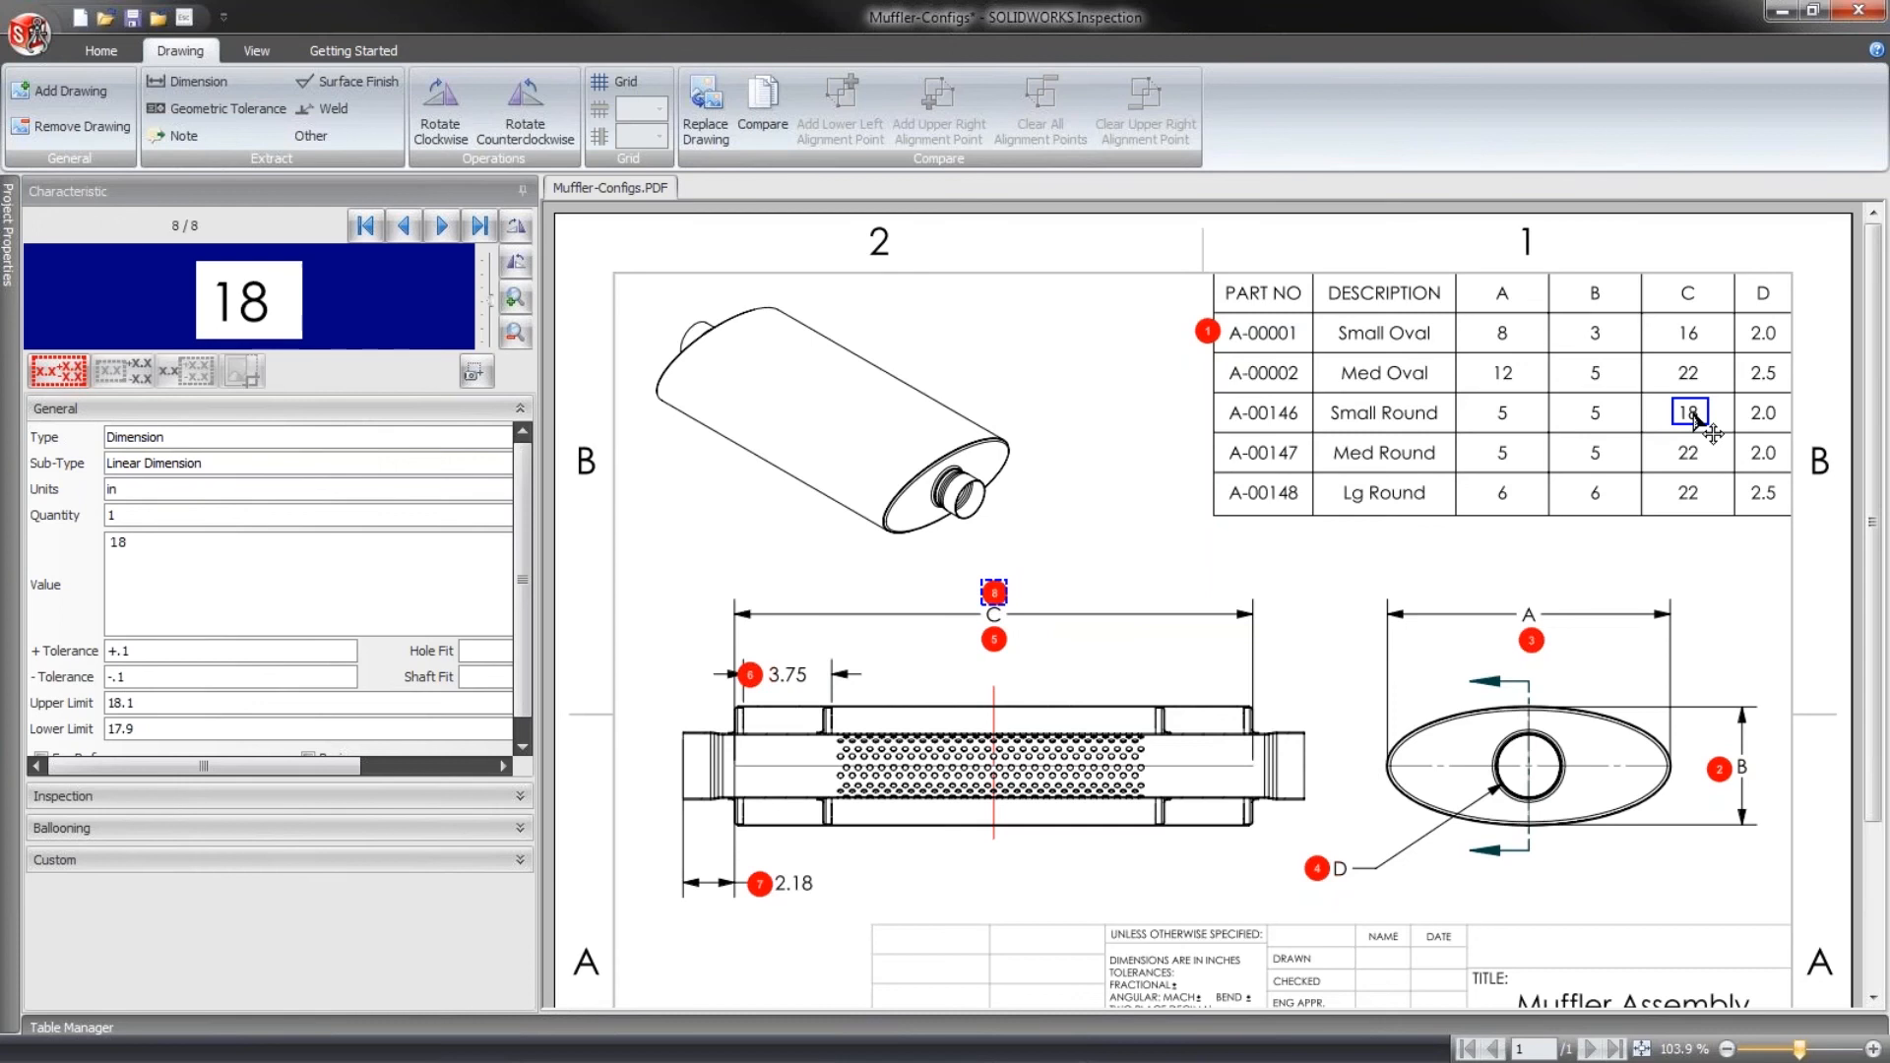
click(1081, 596)
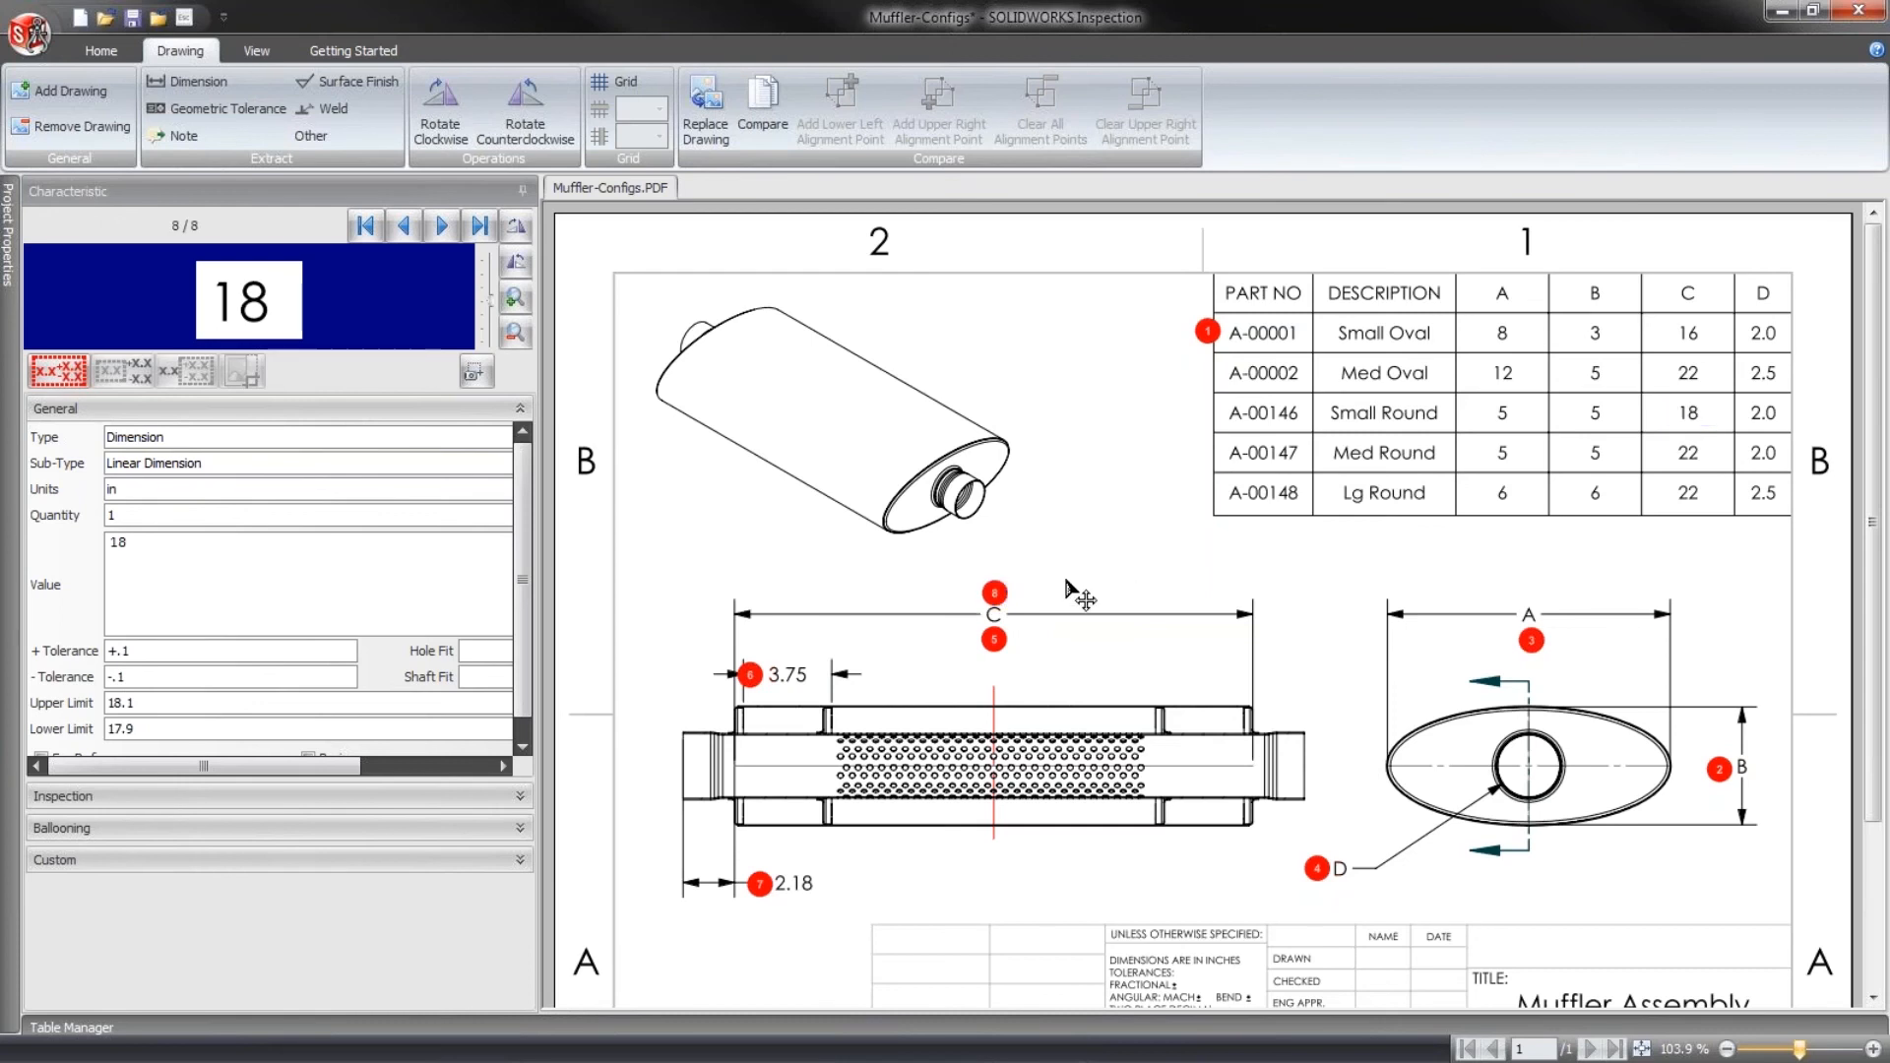
- Delete the Small Round characteristic placed above dimension C and renumber the remaining characteristics
click(996, 592)
key(Delete)
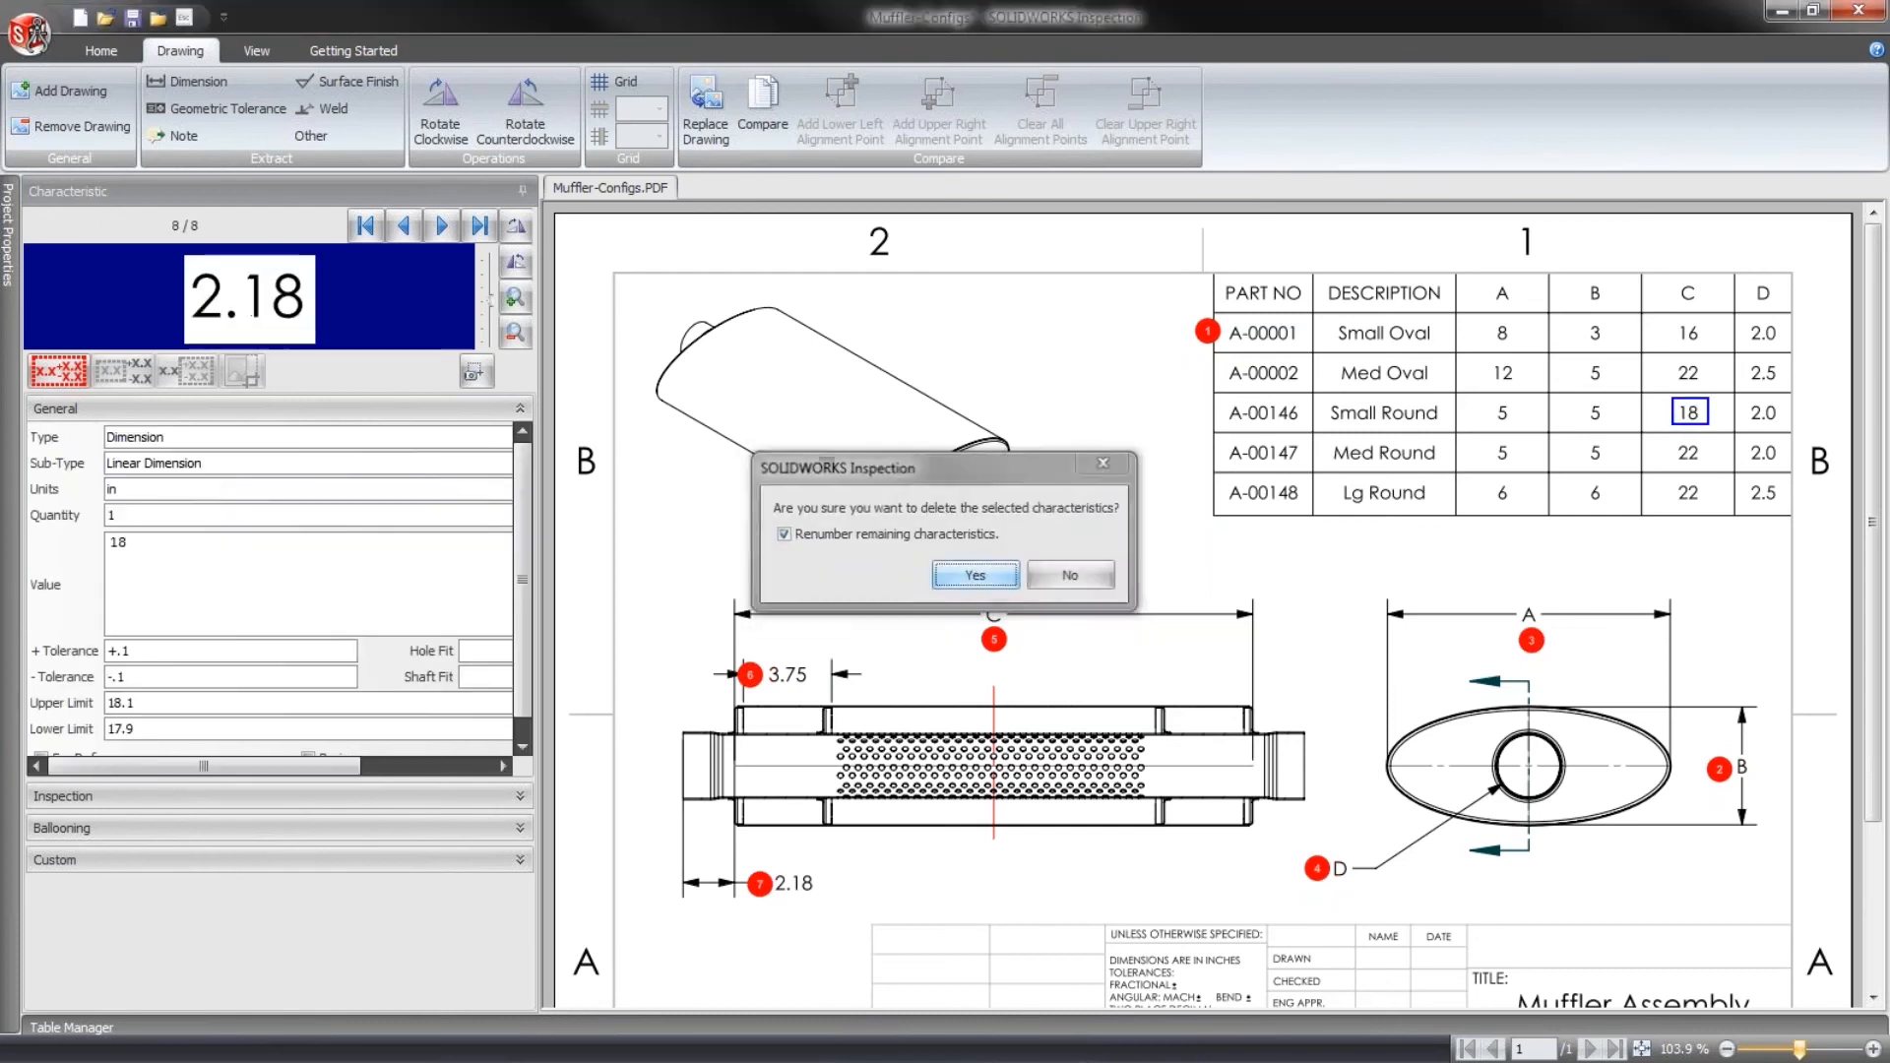
key(Return)
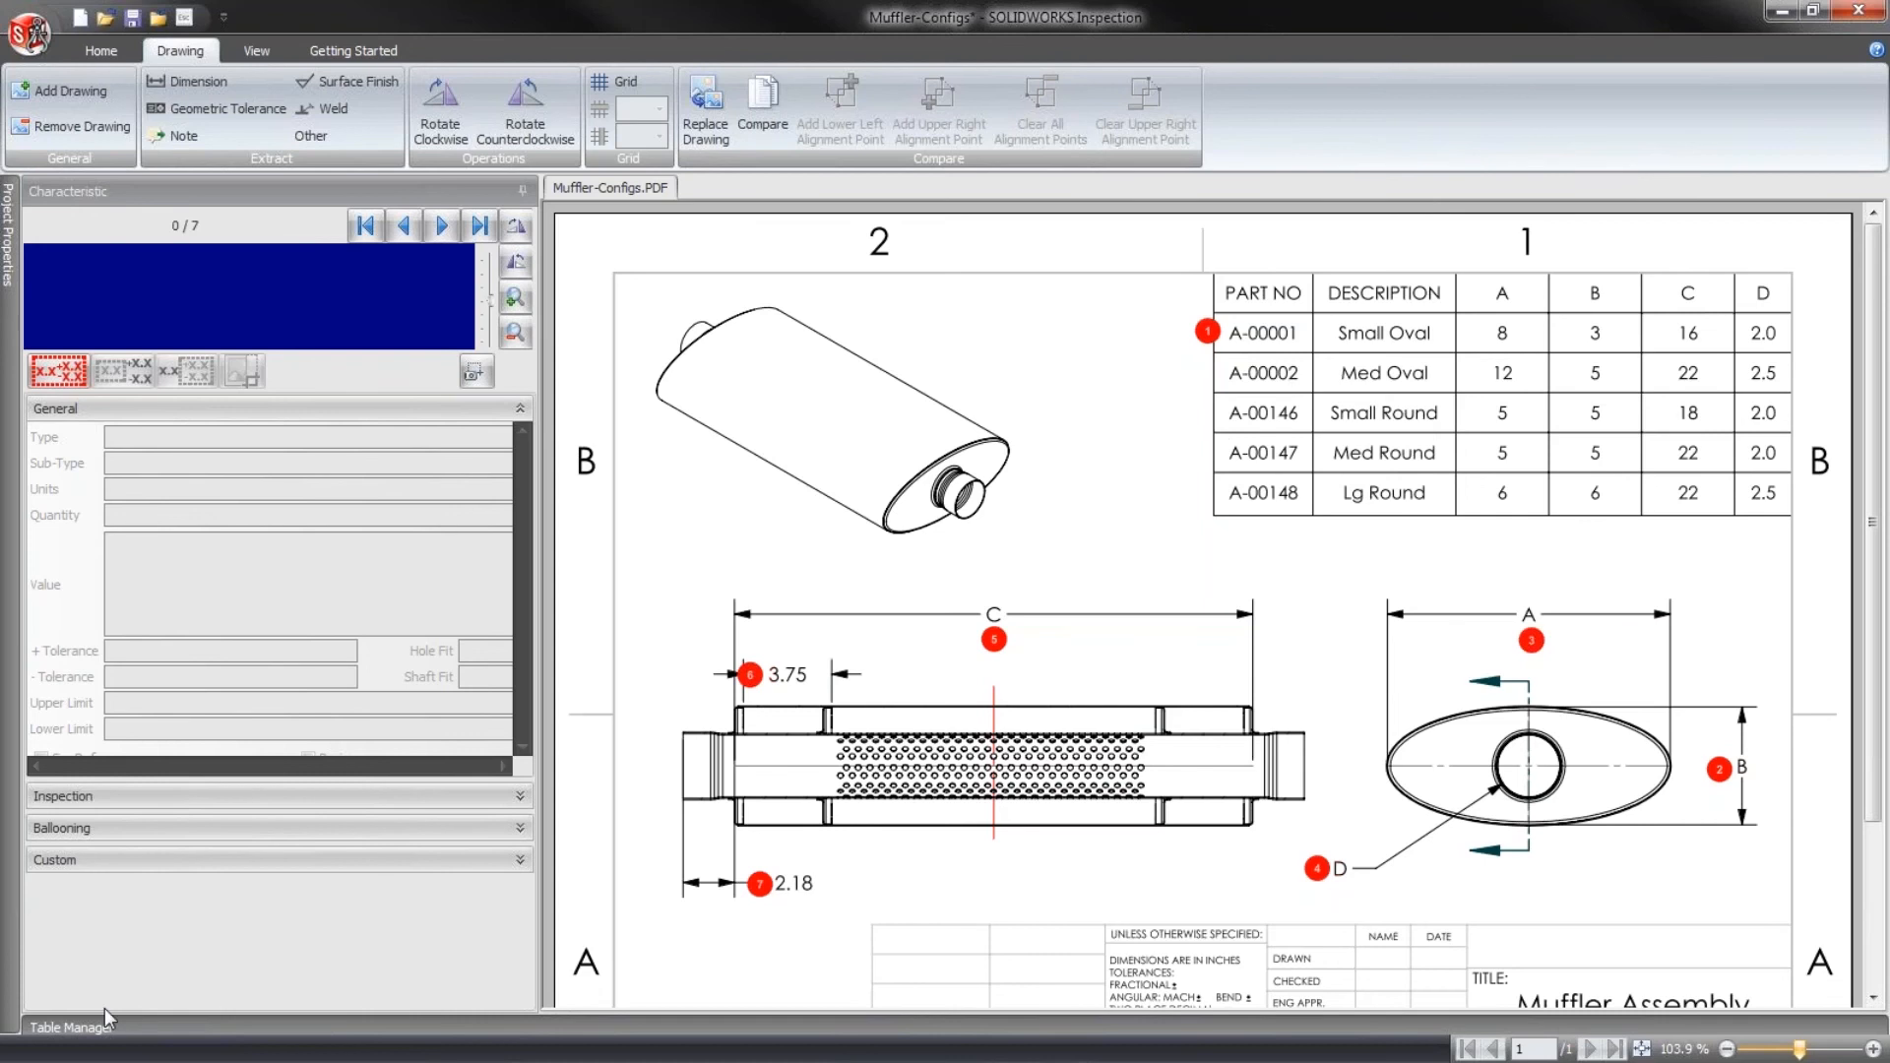
- Export the muffler inspection report to Excel as Muffler-Configs-FAIR.xlsx with the AS9102.xlt template
click(70, 1026)
click(101, 50)
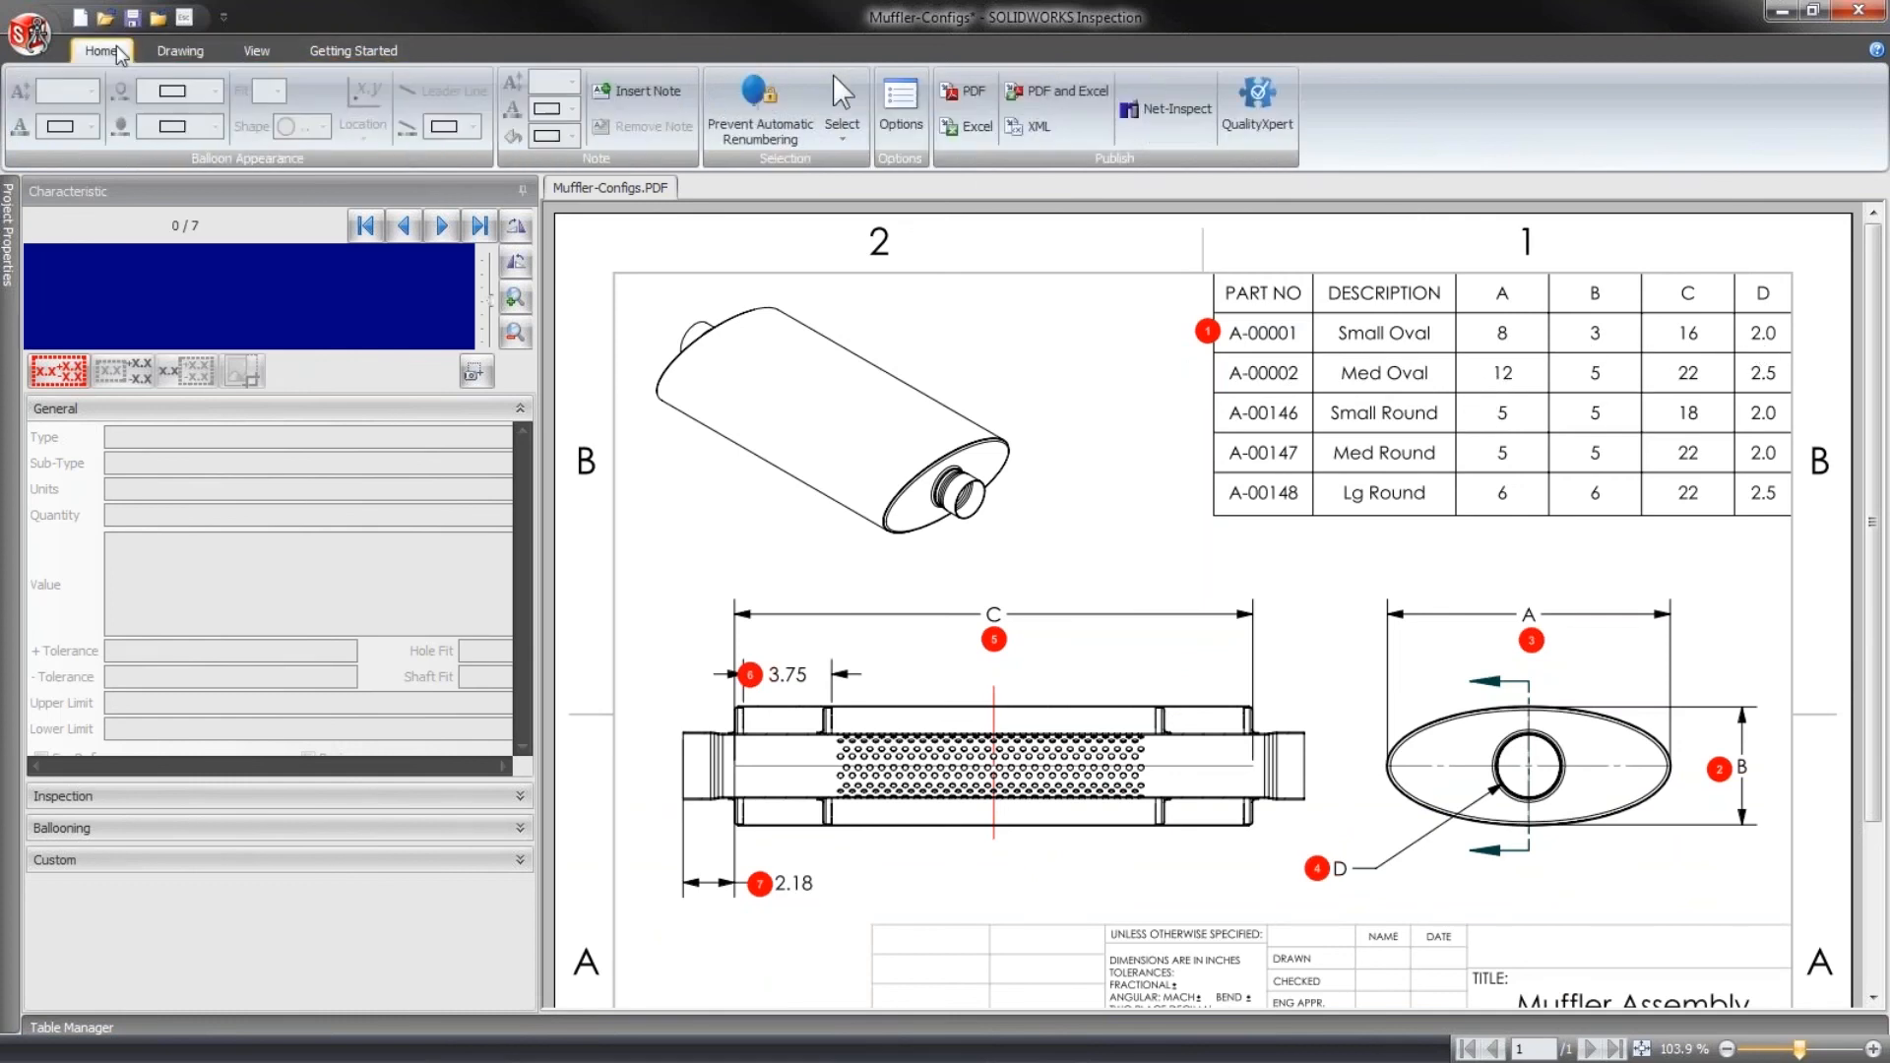
click(975, 127)
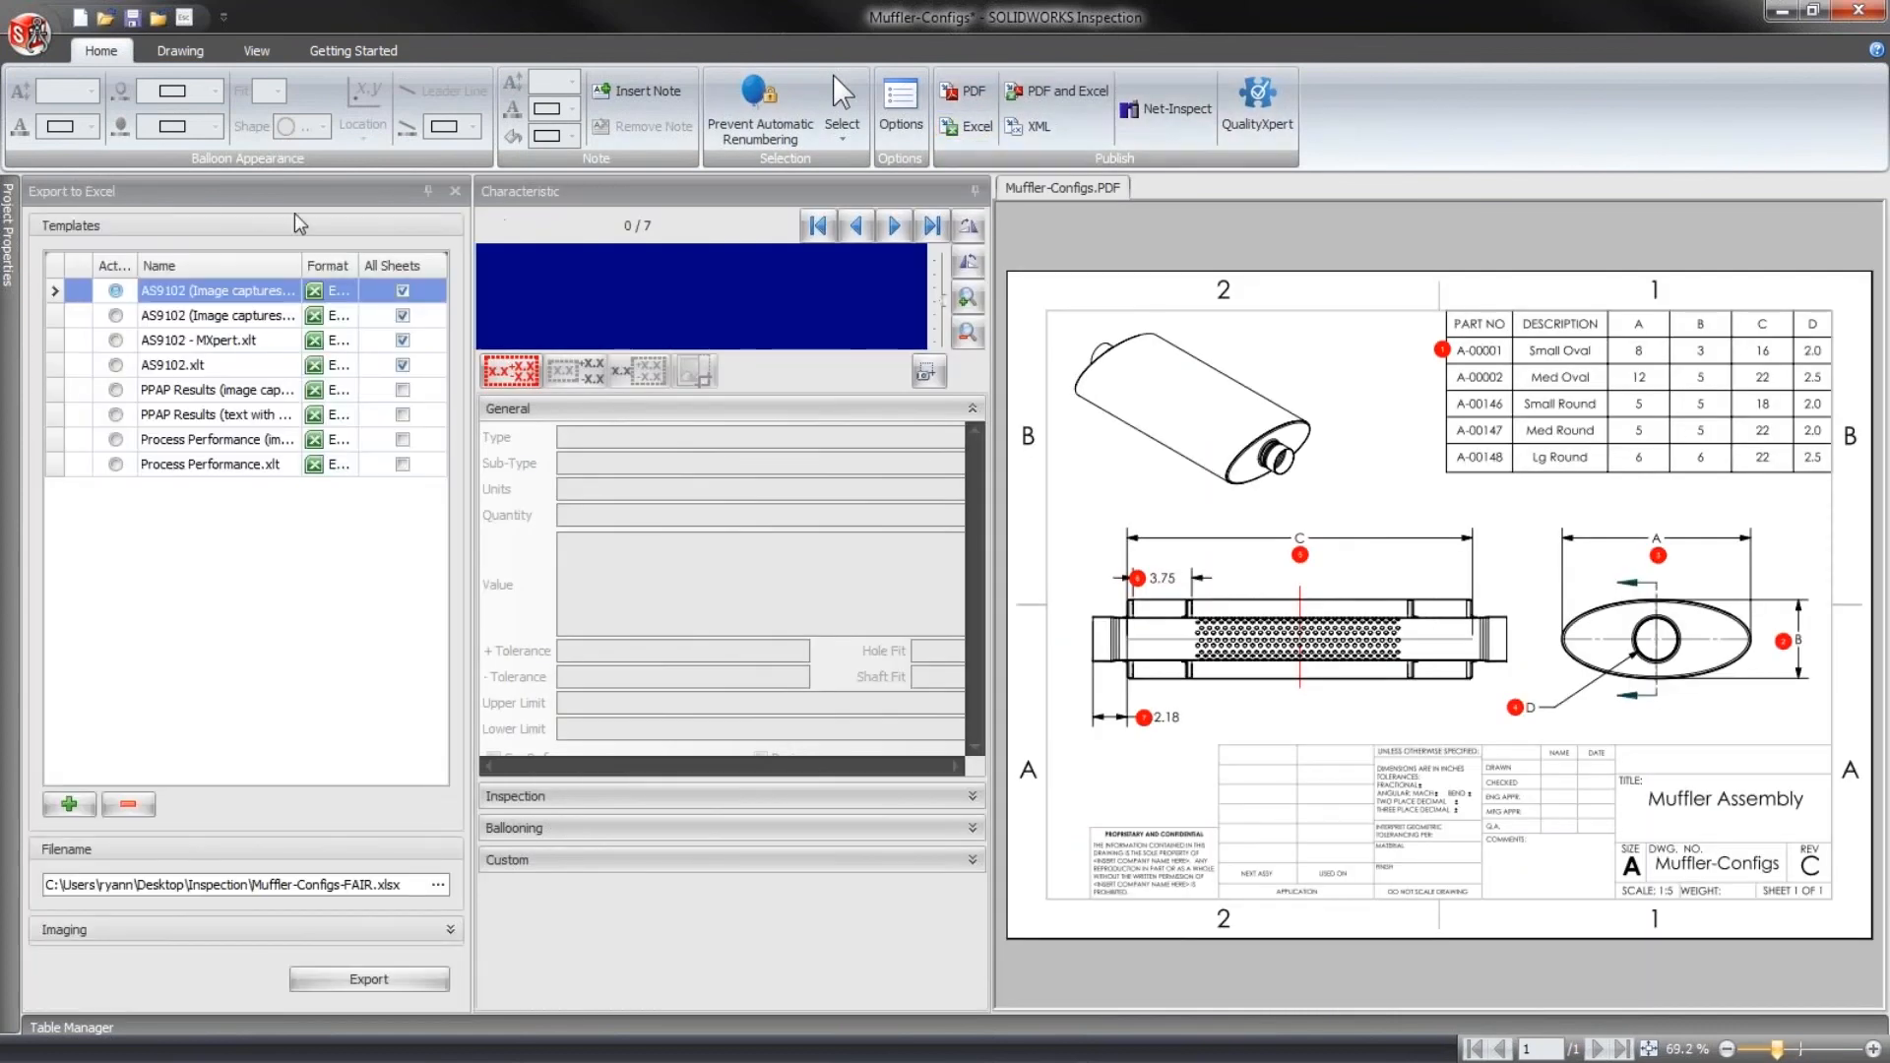
click(119, 367)
click(392, 982)
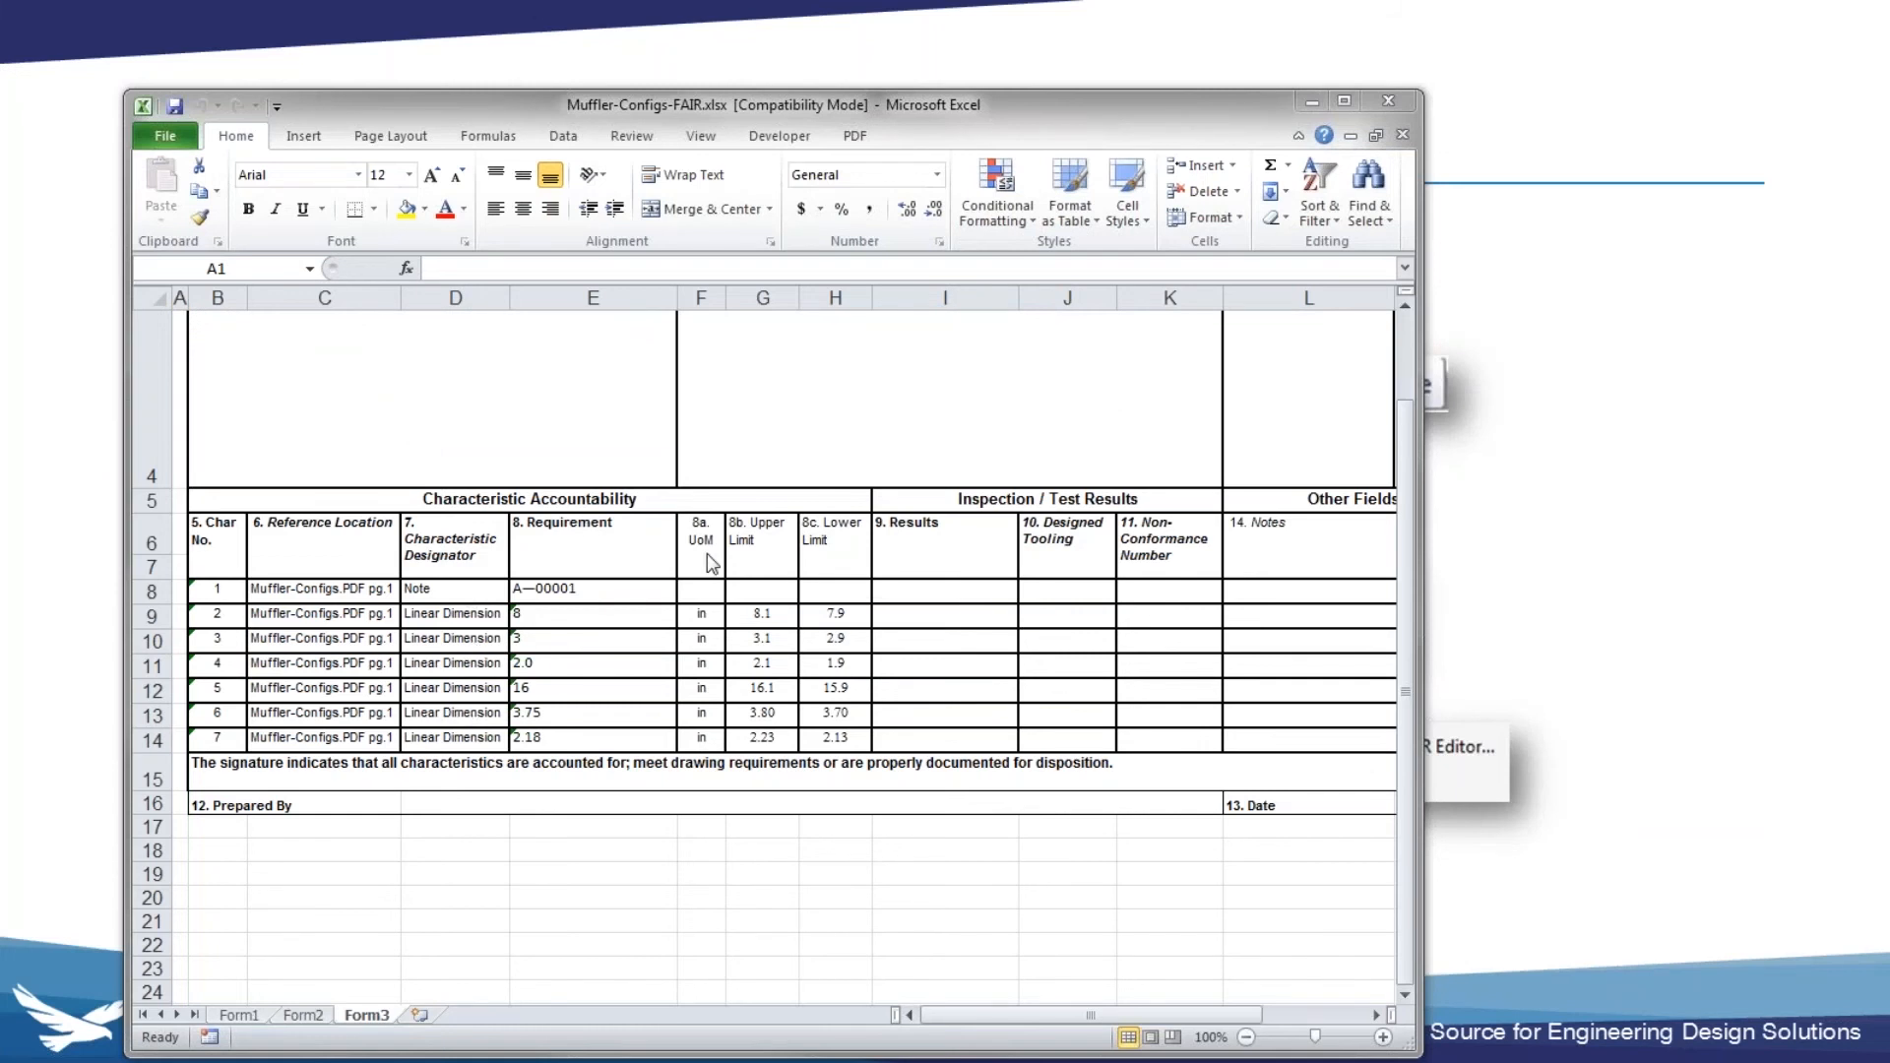
- Move the capture regions of the Small Oval row's part number and A to D values onto the Med Oval row
click(566, 589)
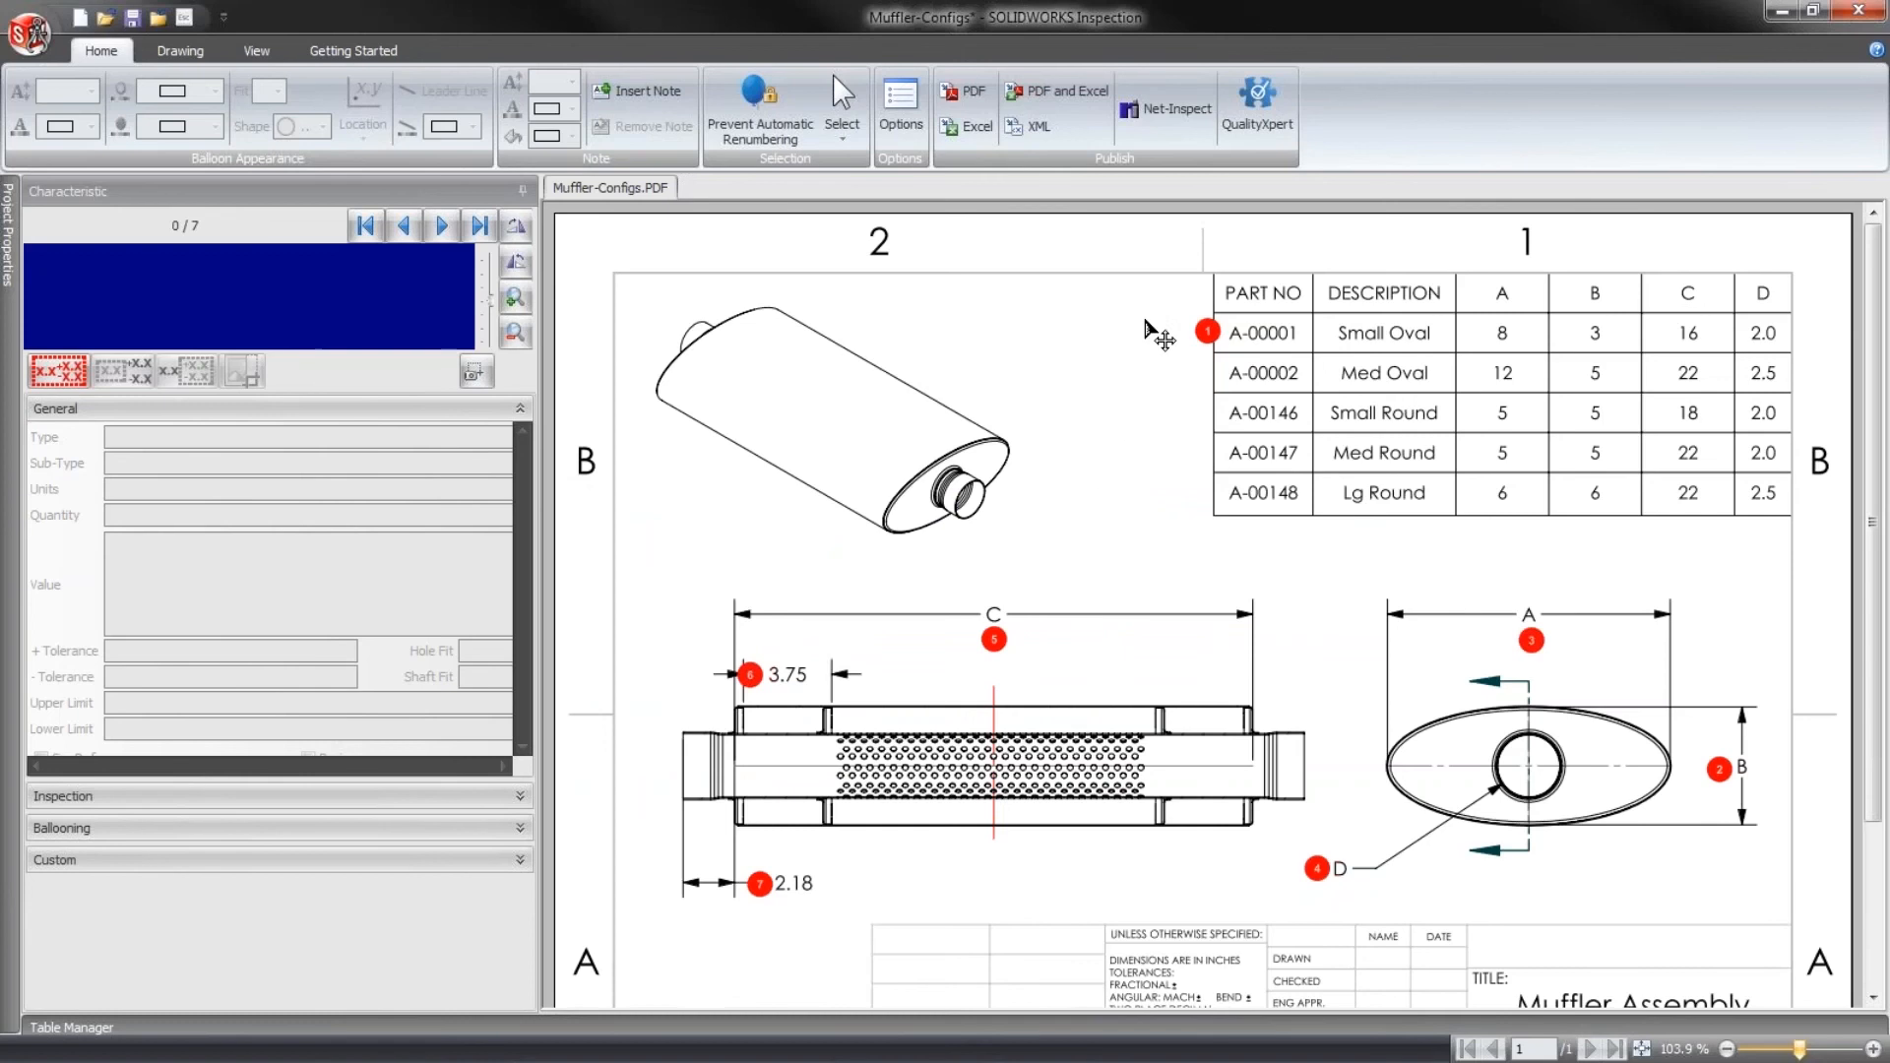
drag(1203, 308, 1824, 371)
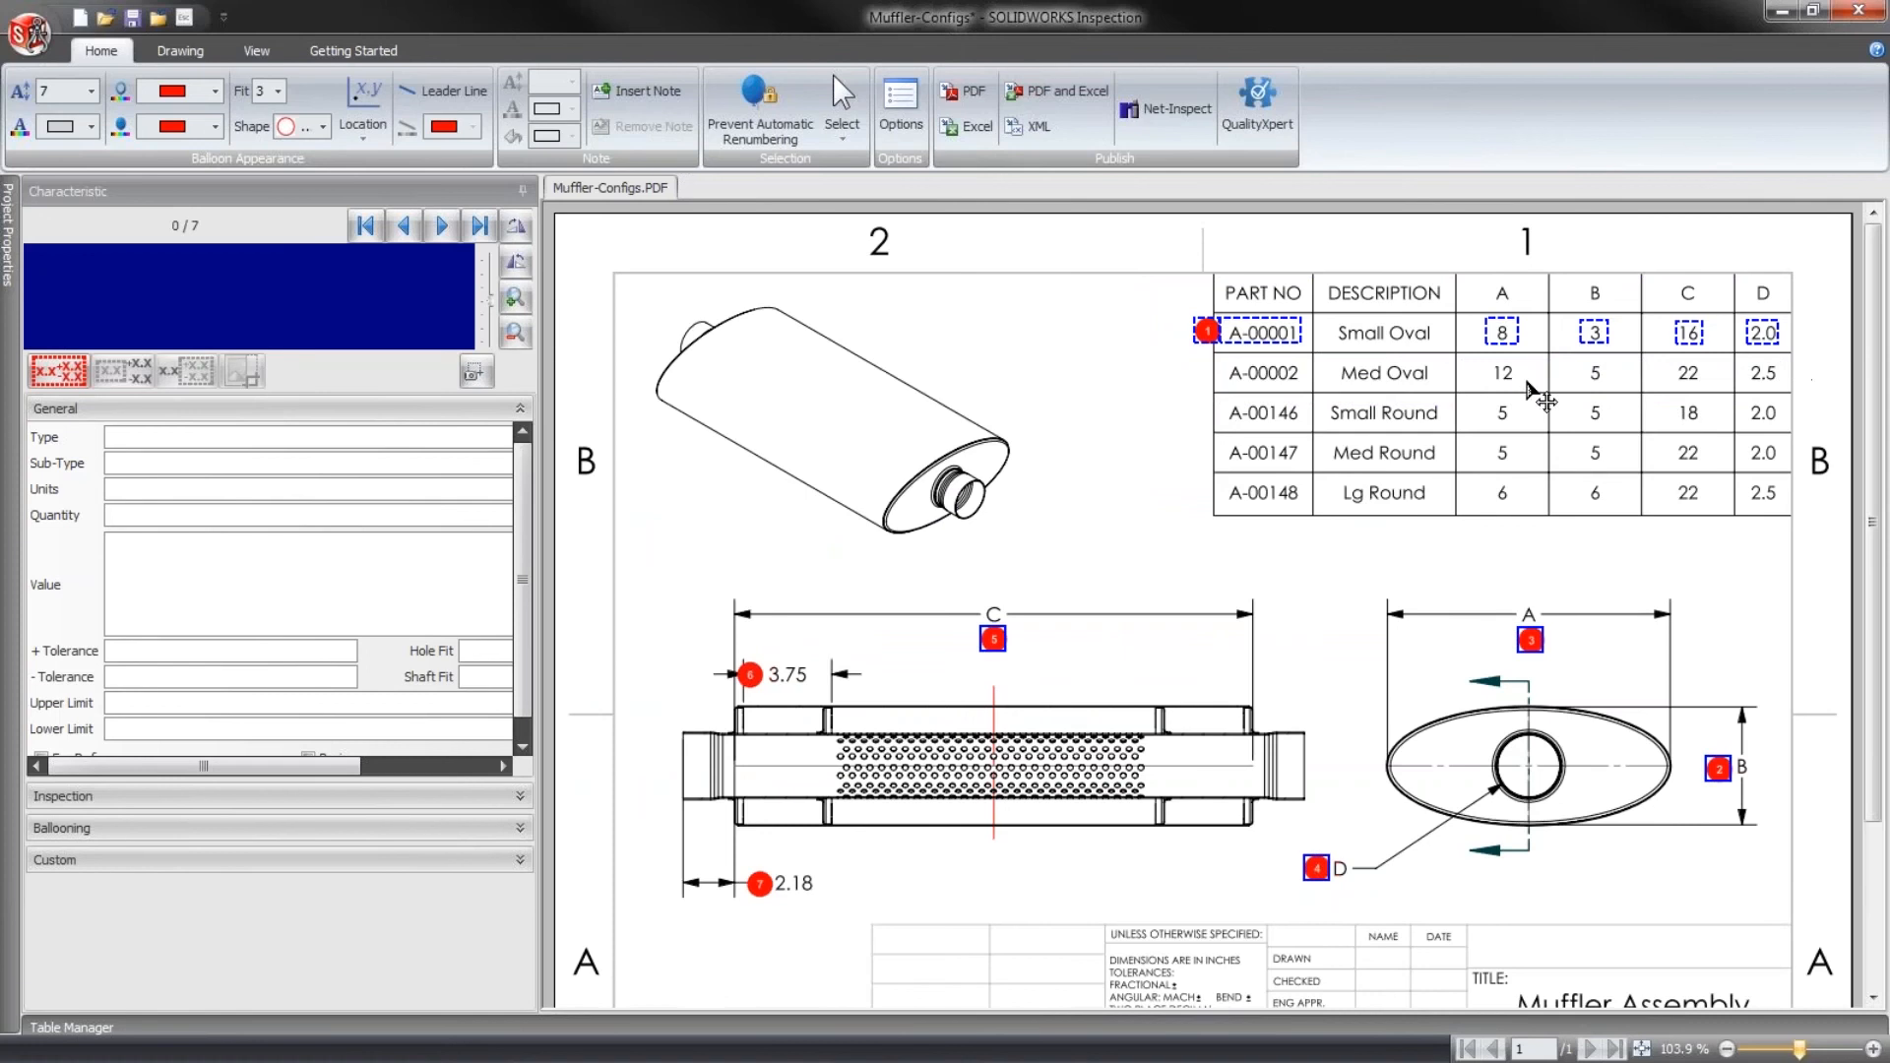
drag(1509, 350, 1513, 394)
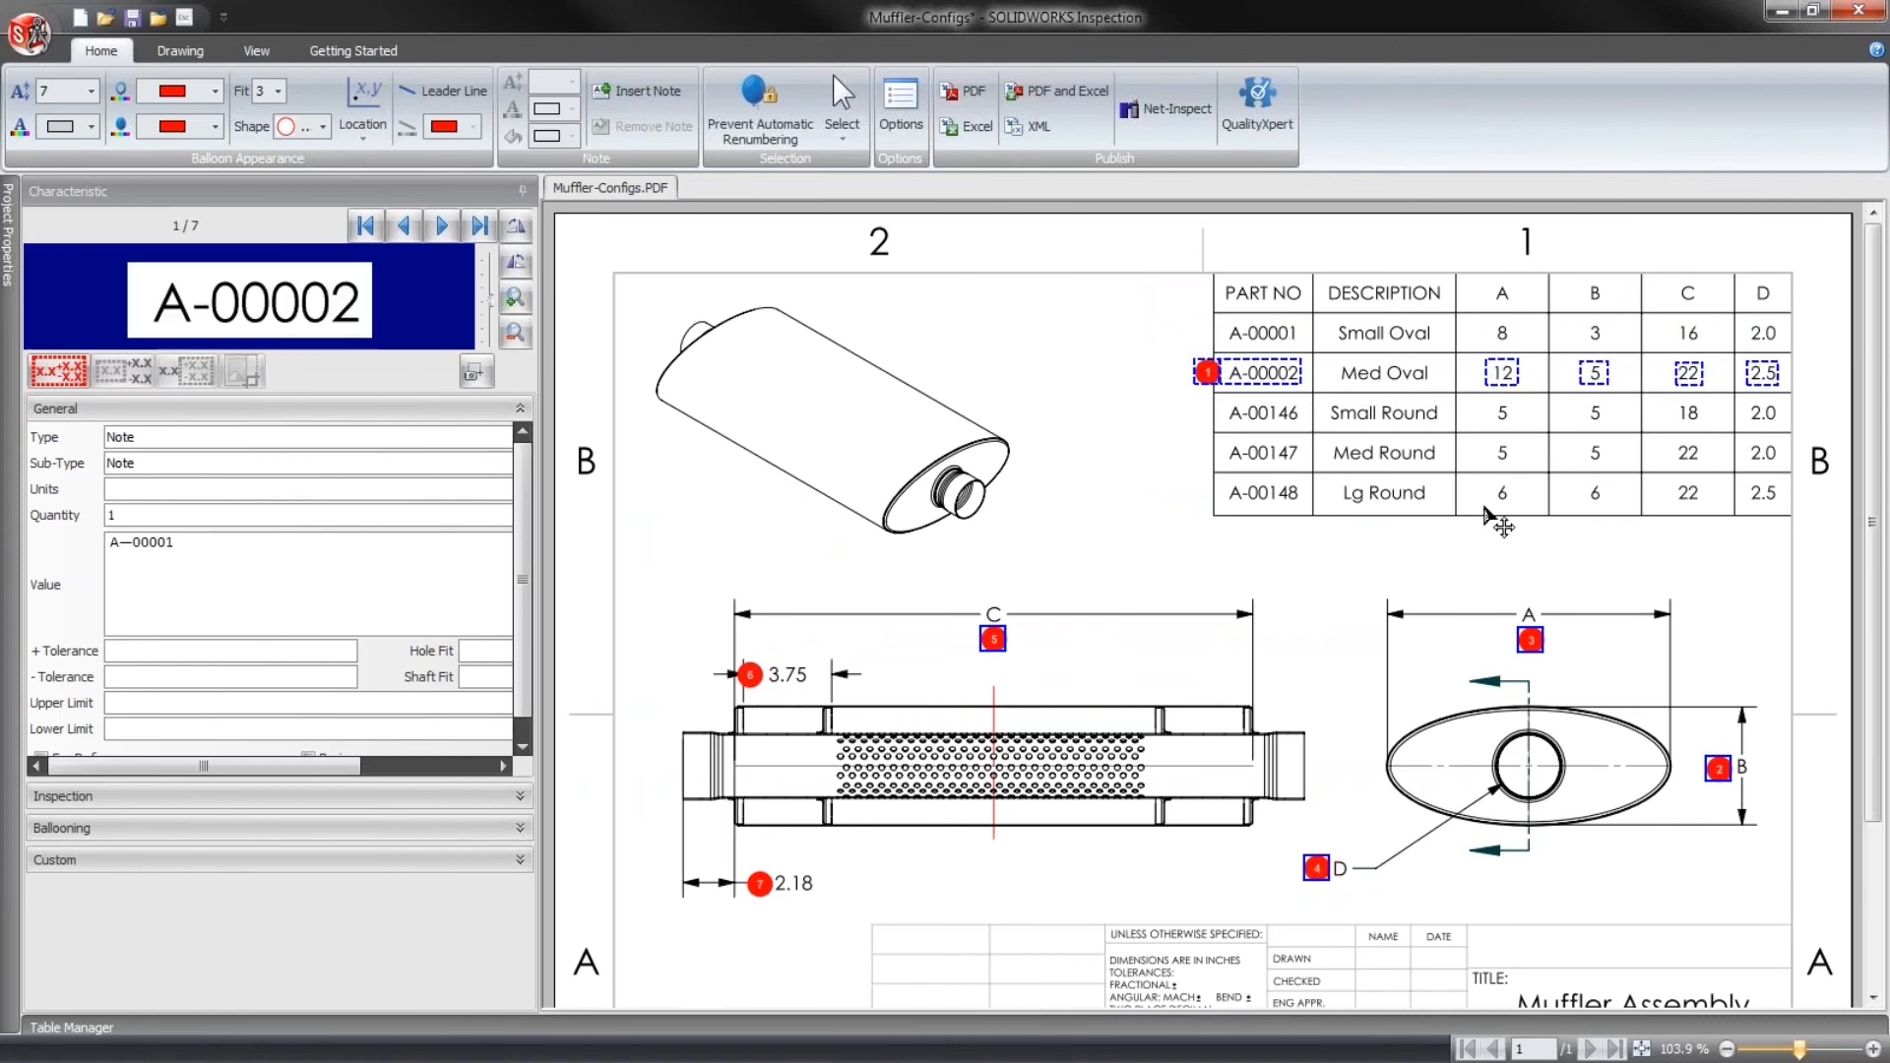
click(1105, 459)
- Rerun text recognition on the Med Oval row's regions to capture A-00002, 12, 5, 22 and 2.5
click(1268, 380)
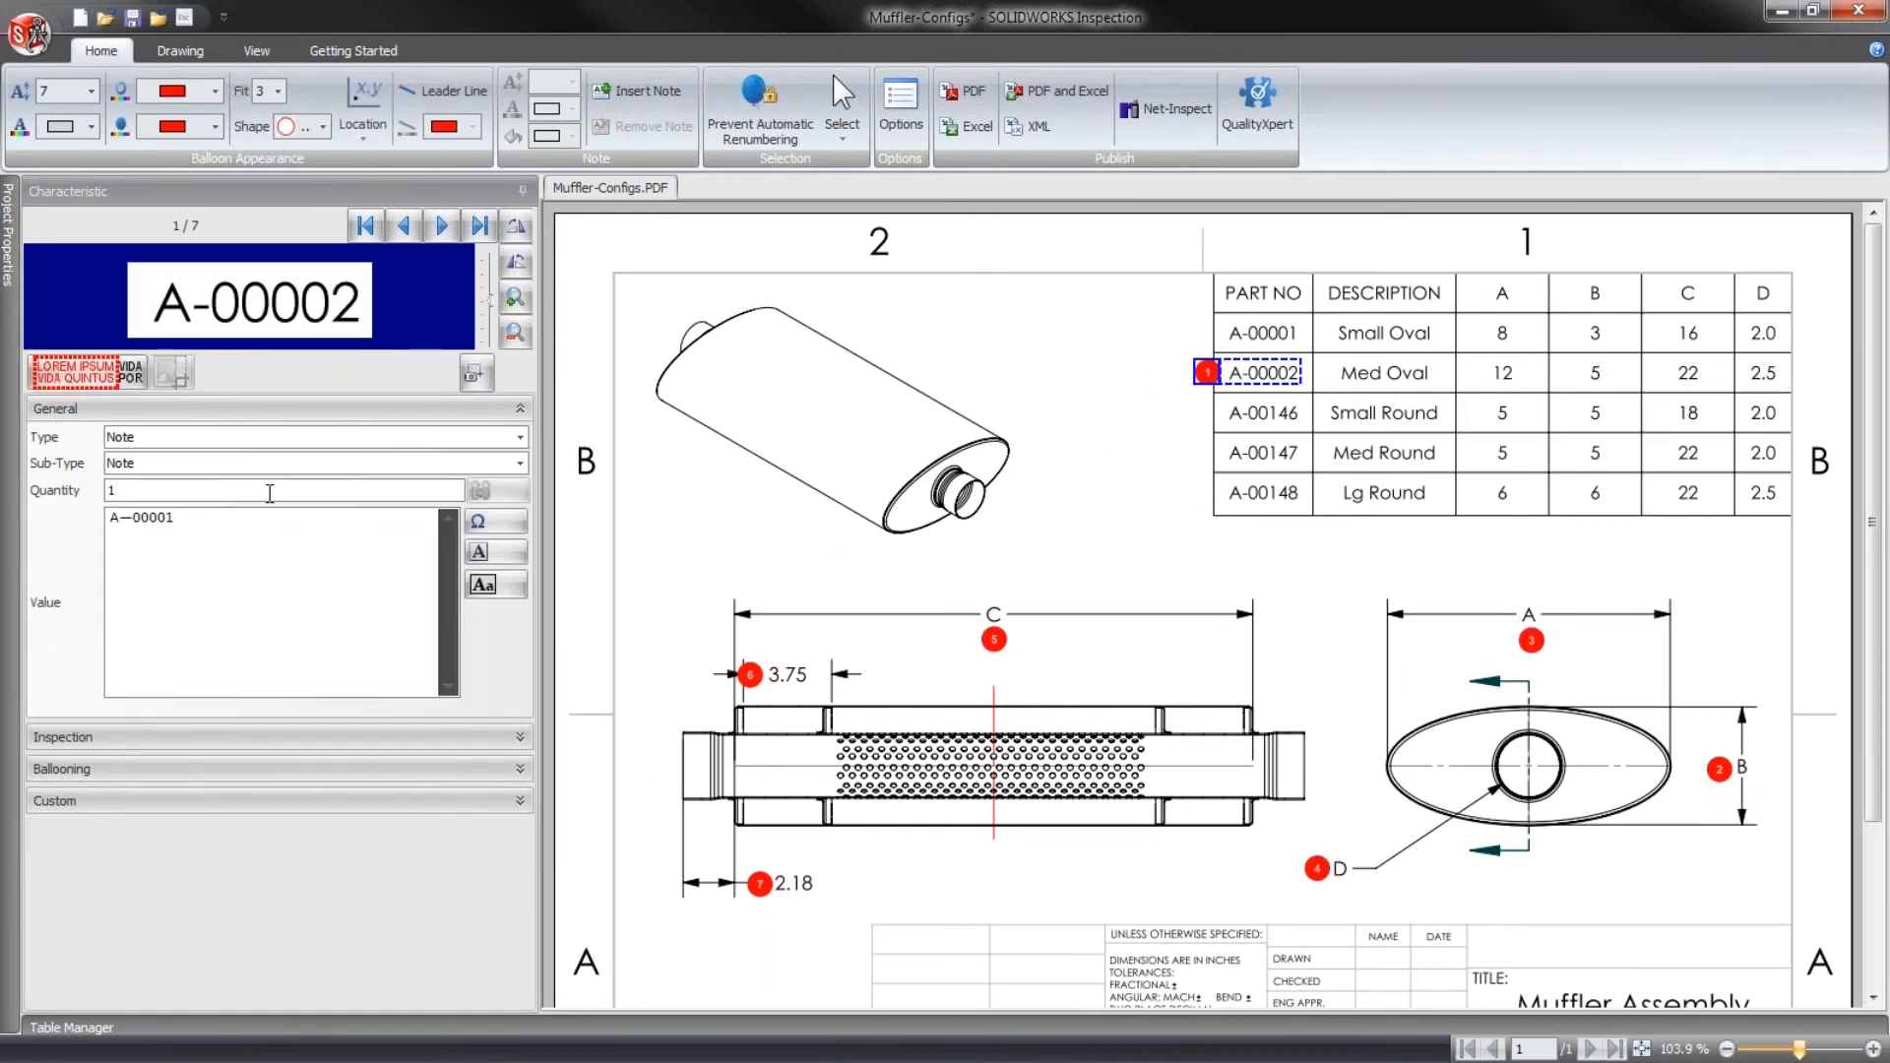
click(109, 380)
click(1502, 374)
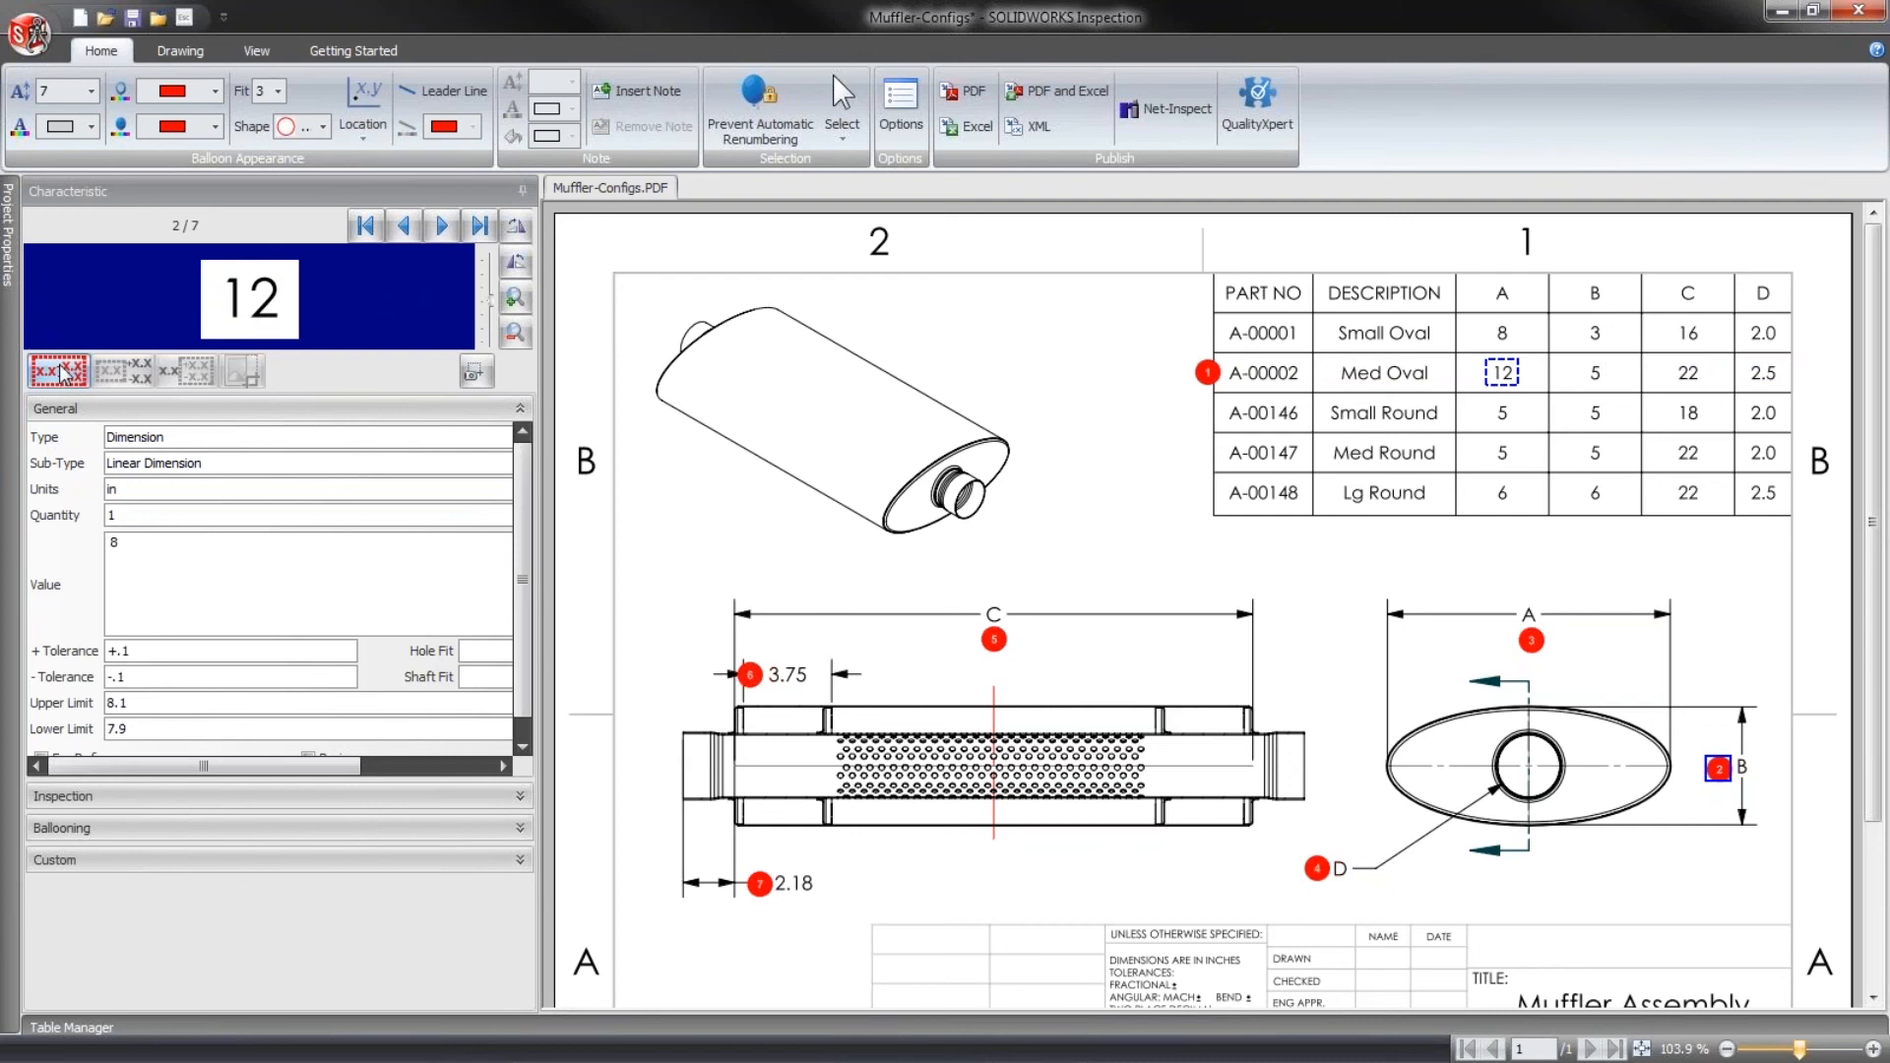
click(63, 374)
click(1594, 372)
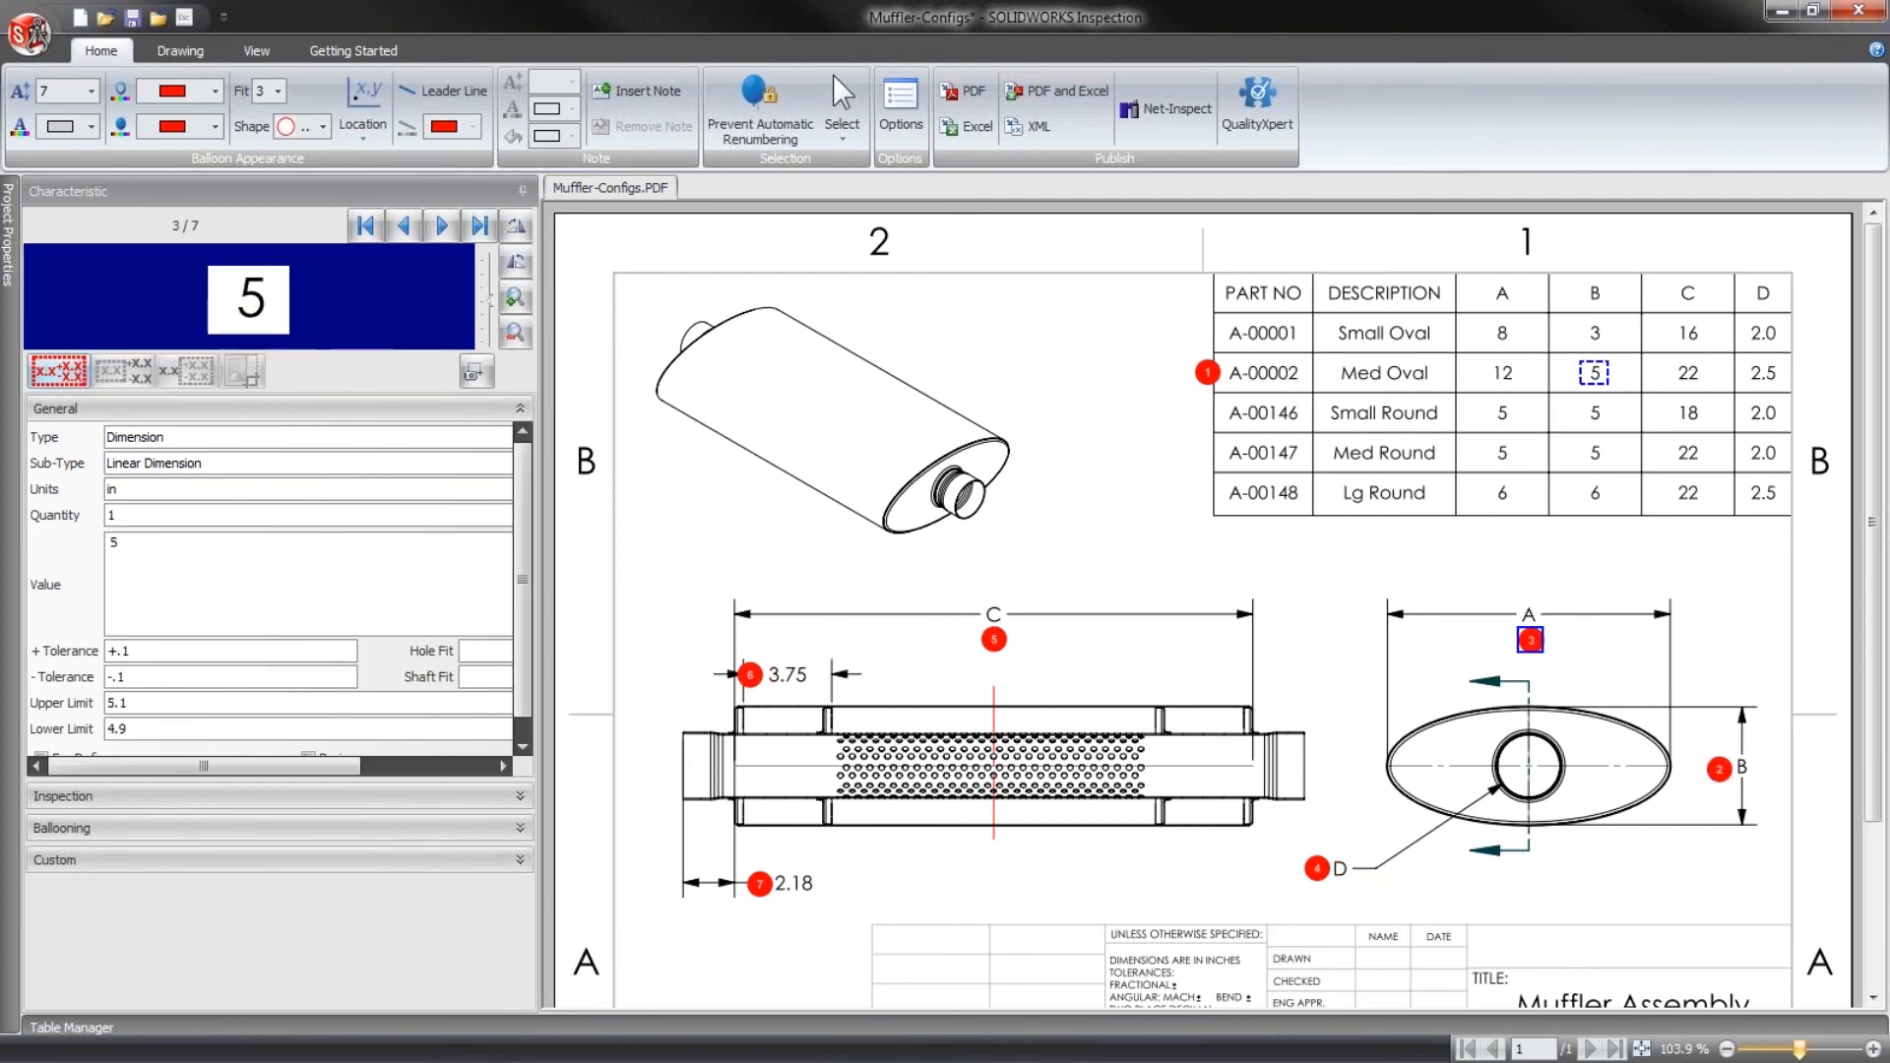
click(1688, 374)
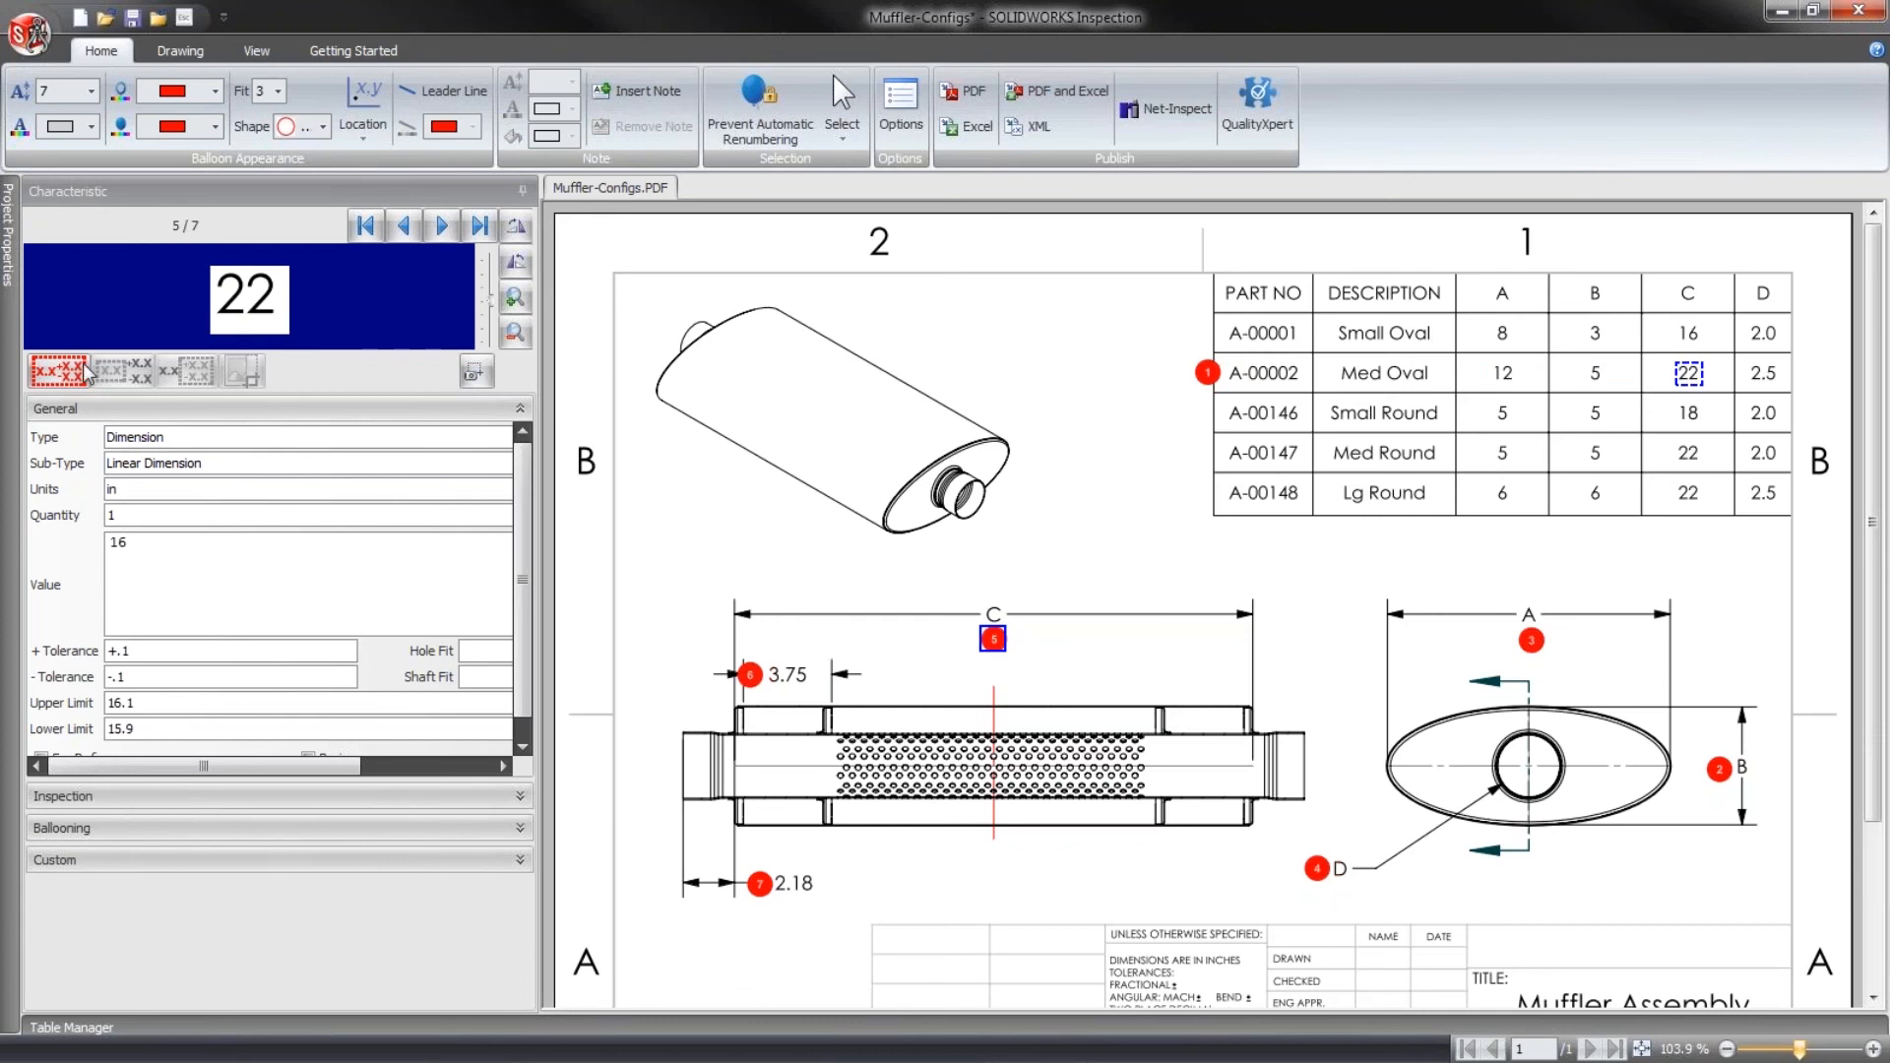
click(1763, 374)
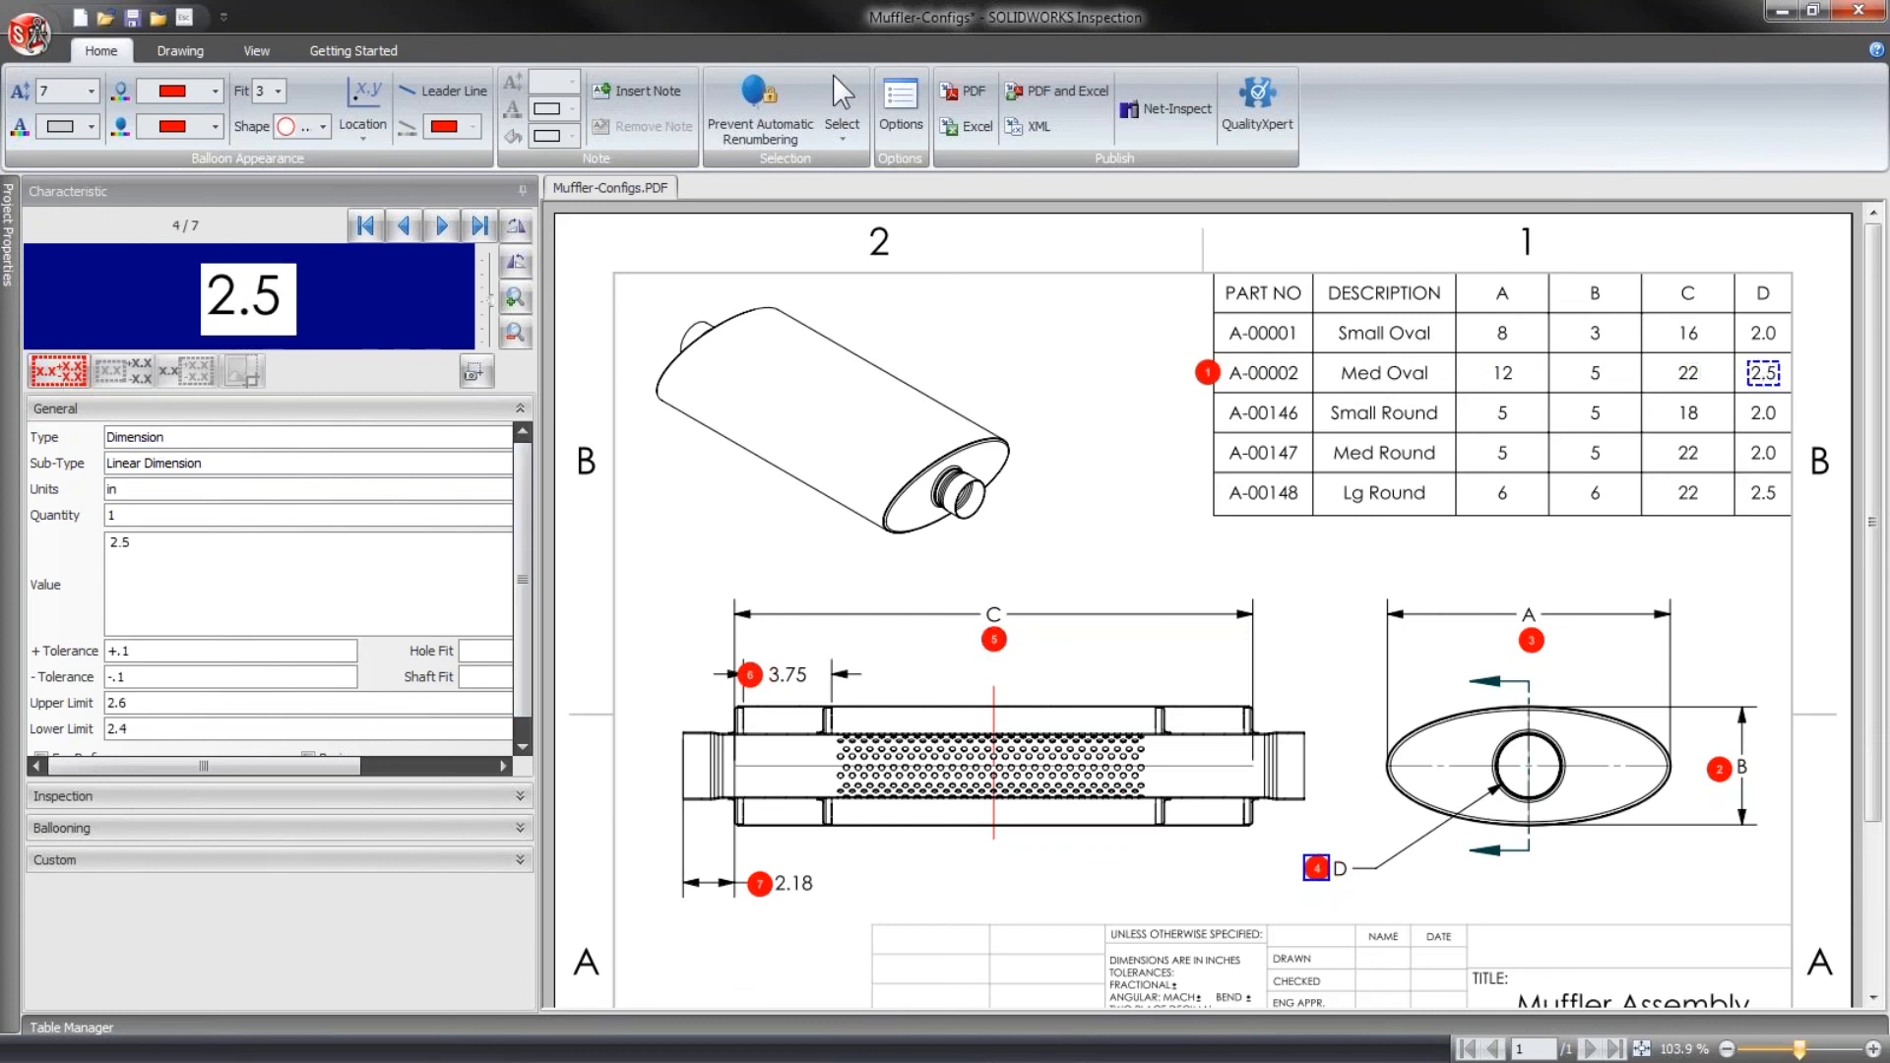
click(1173, 514)
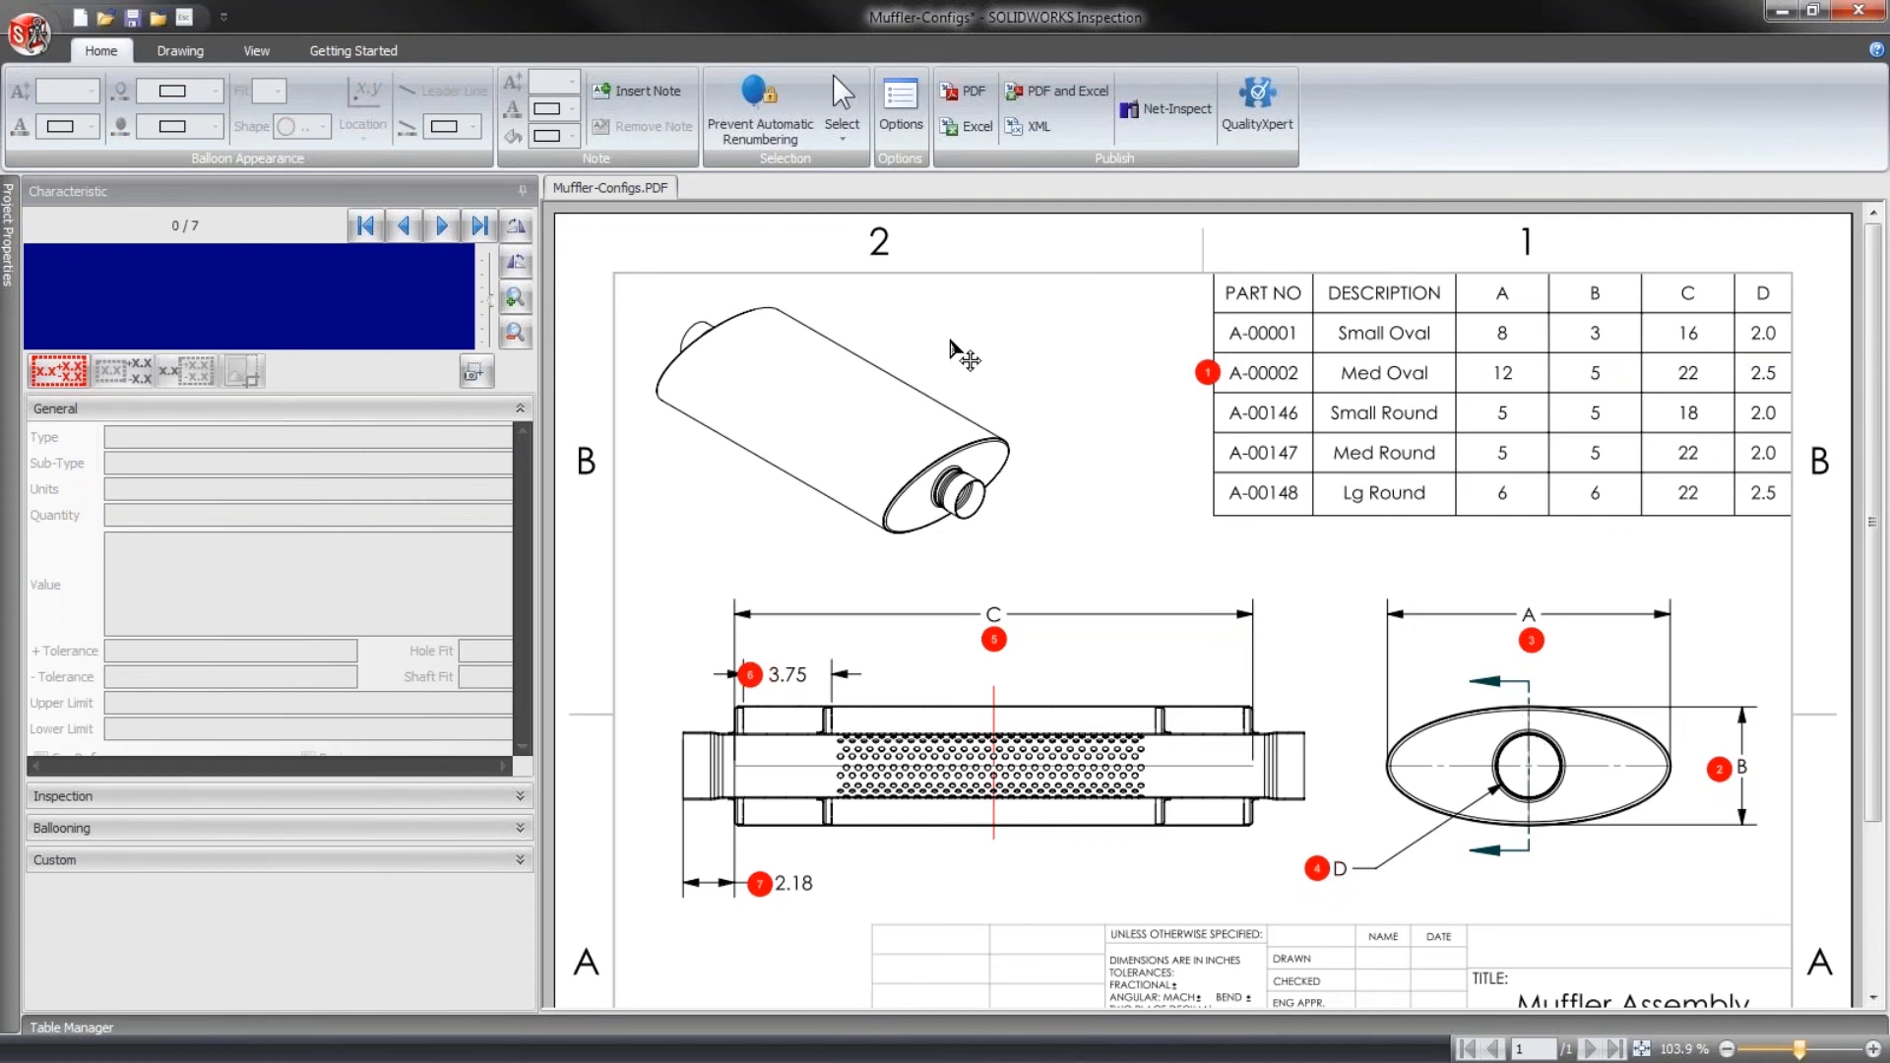
- Export the Med Oval inspection report to Excel as Muffler-Configs-FAIR.xlsx with the AS9102.xlt template
click(968, 126)
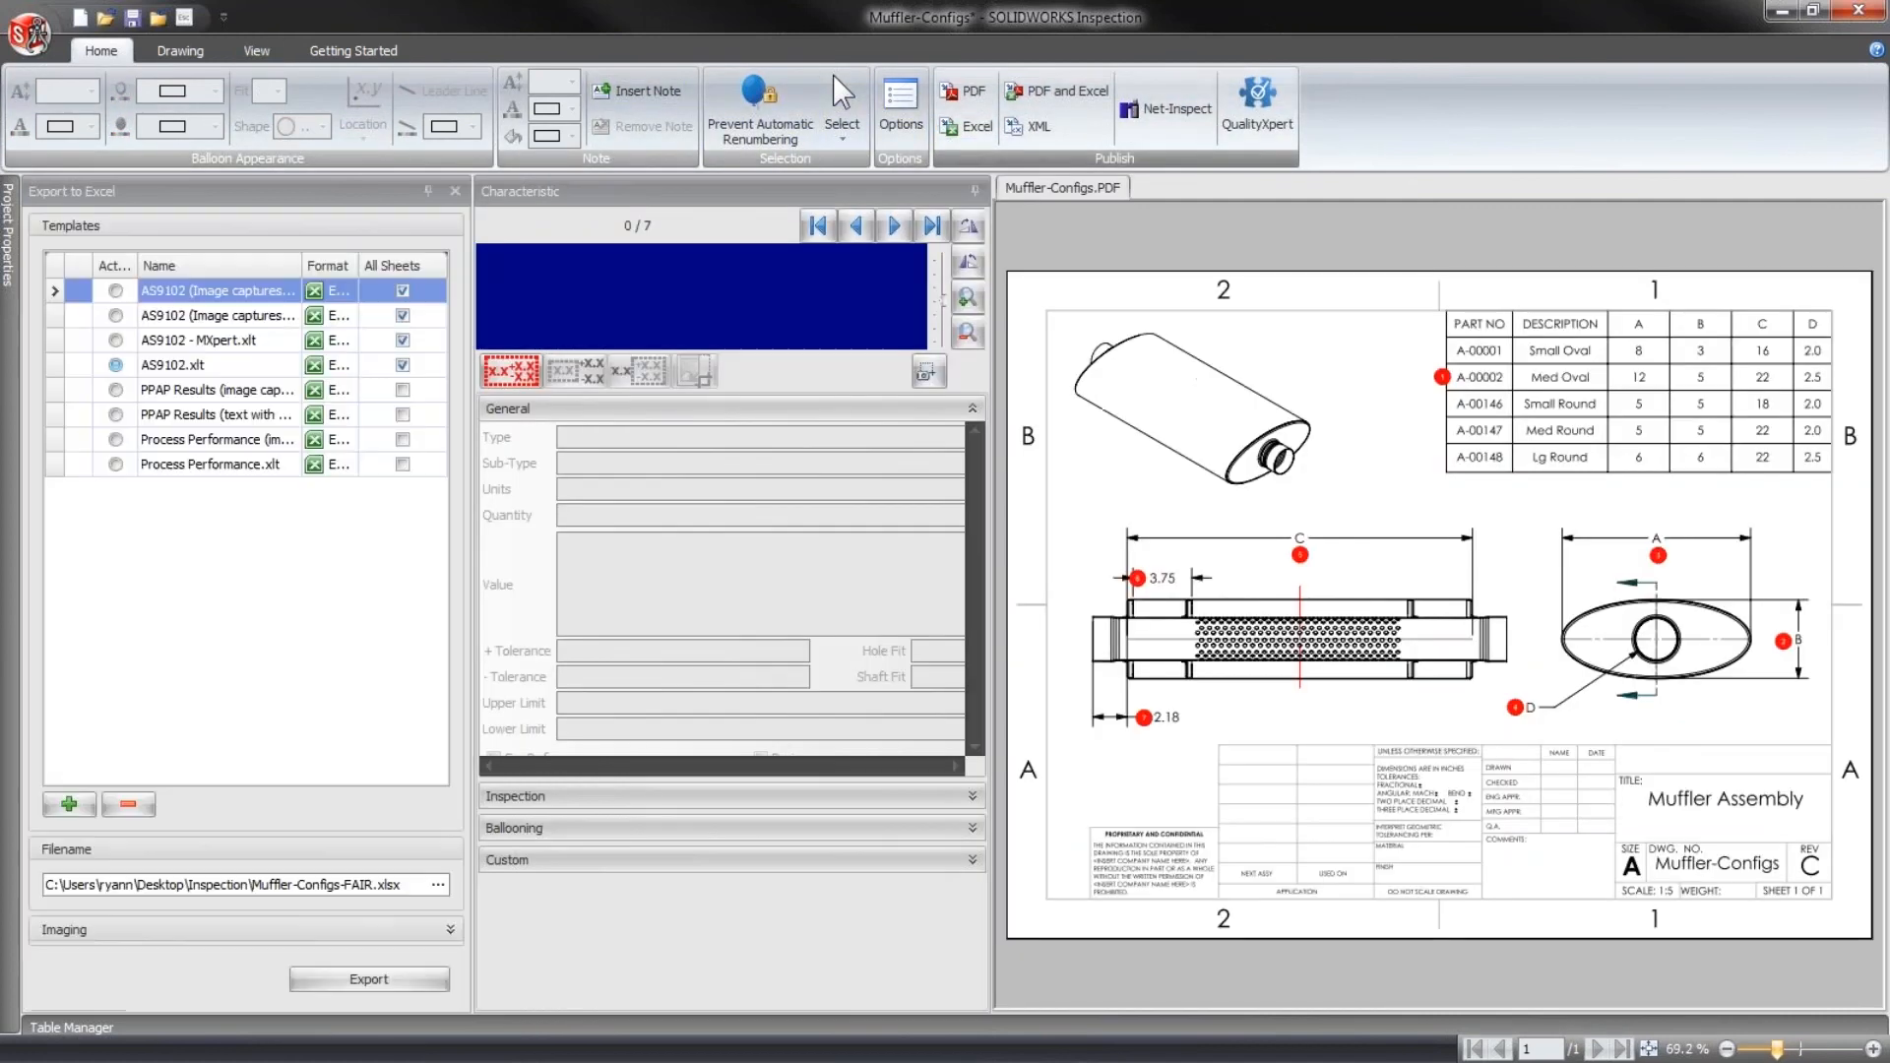
click(369, 979)
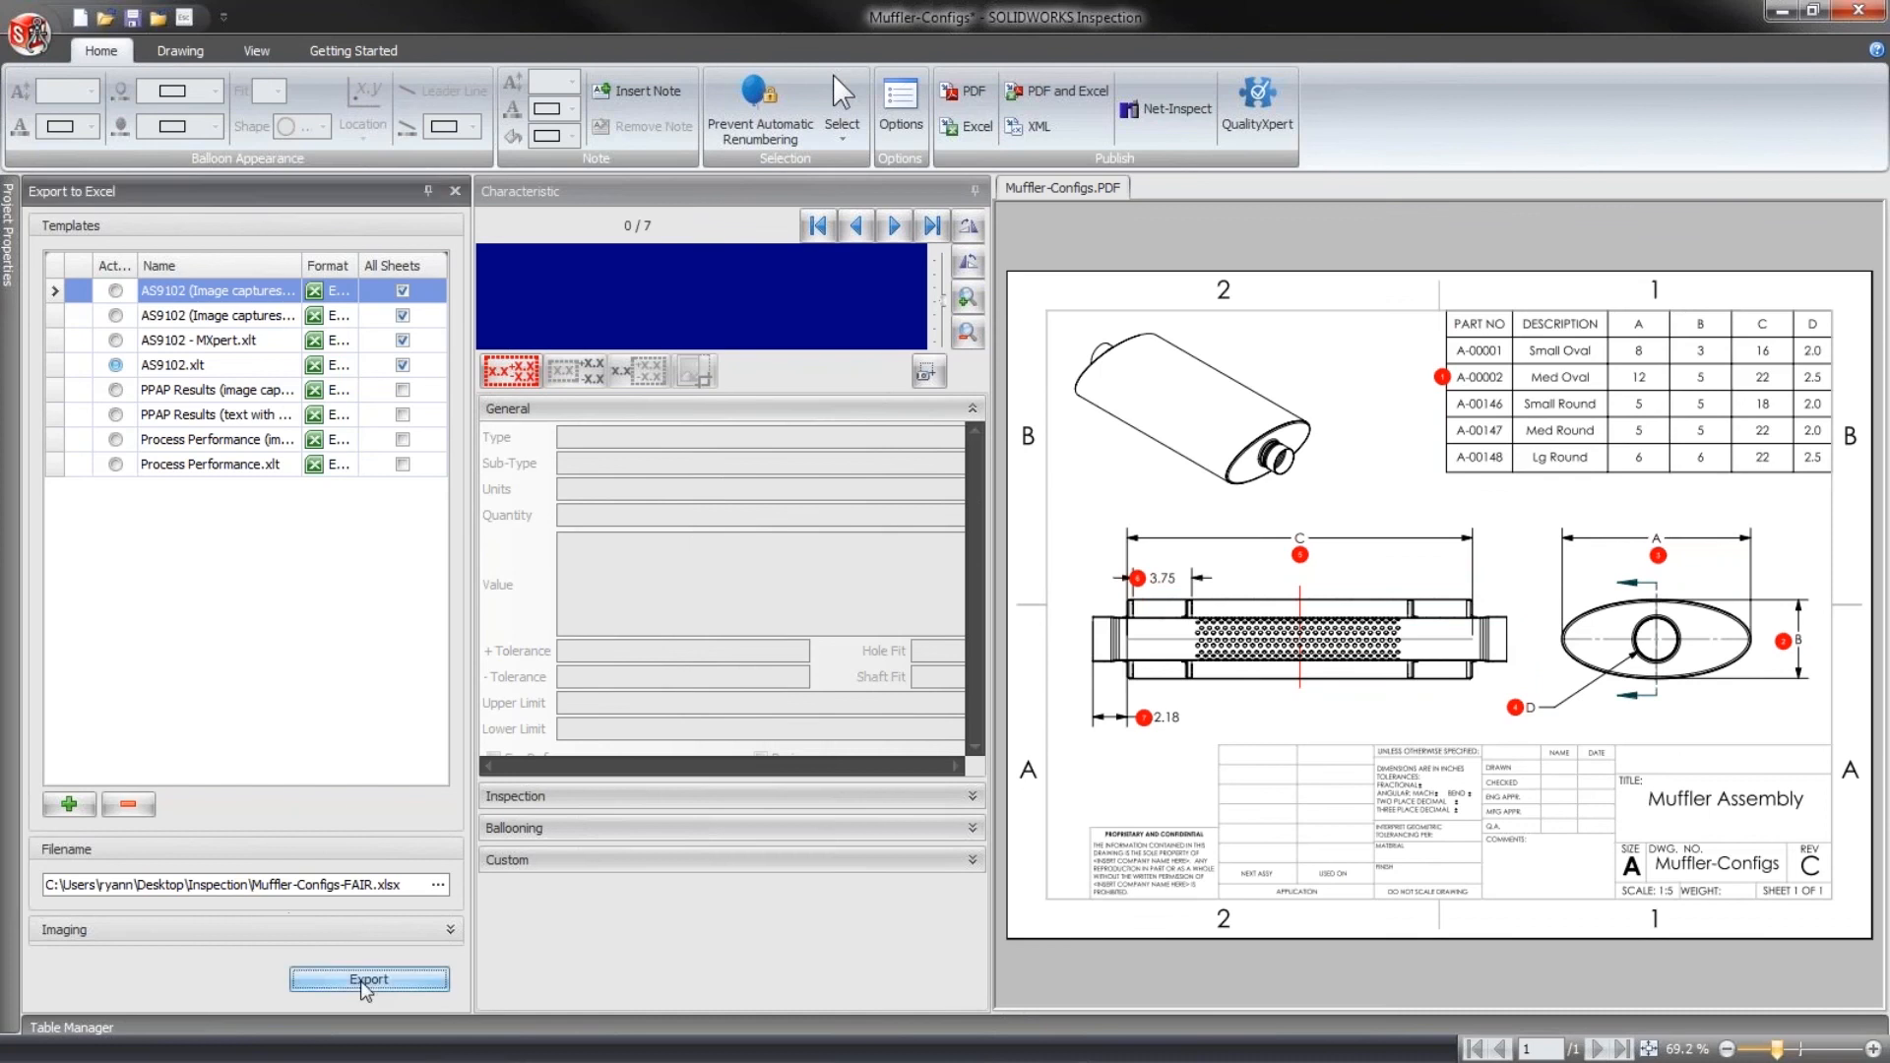
click(1049, 632)
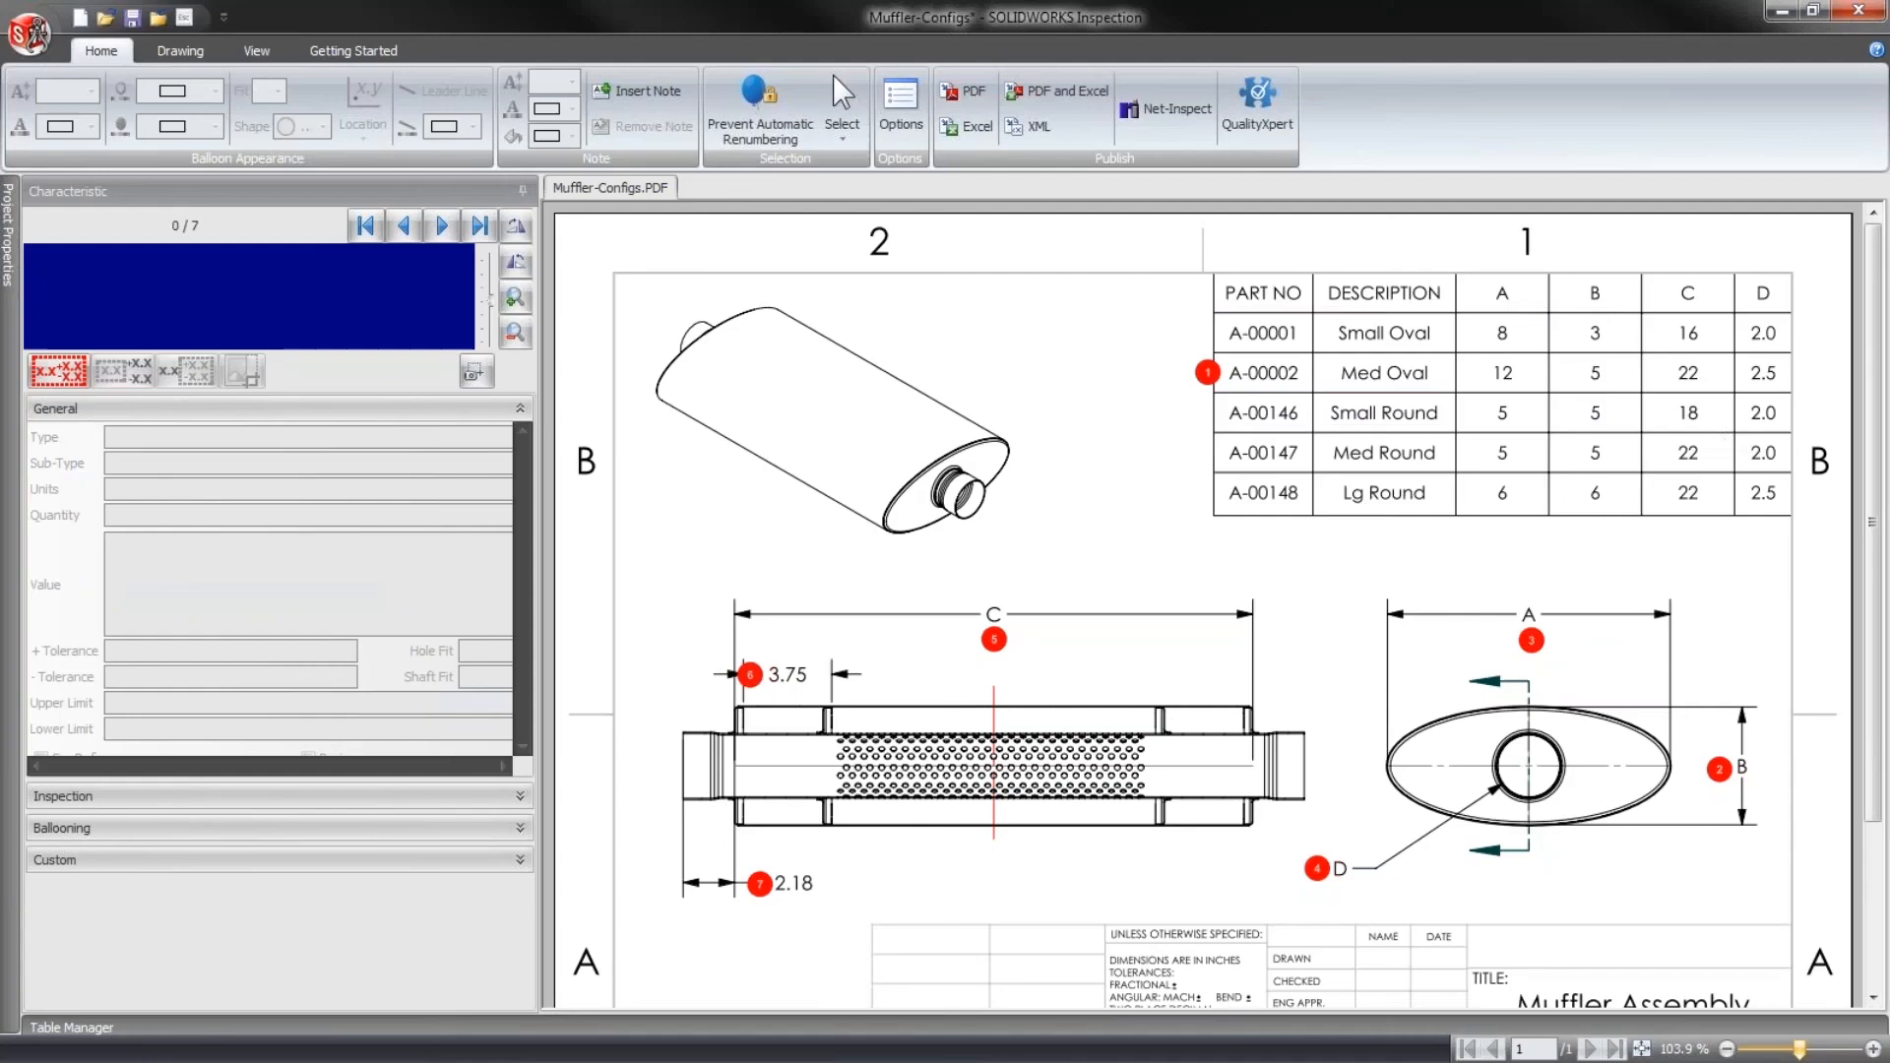
drag(1122, 316, 1858, 433)
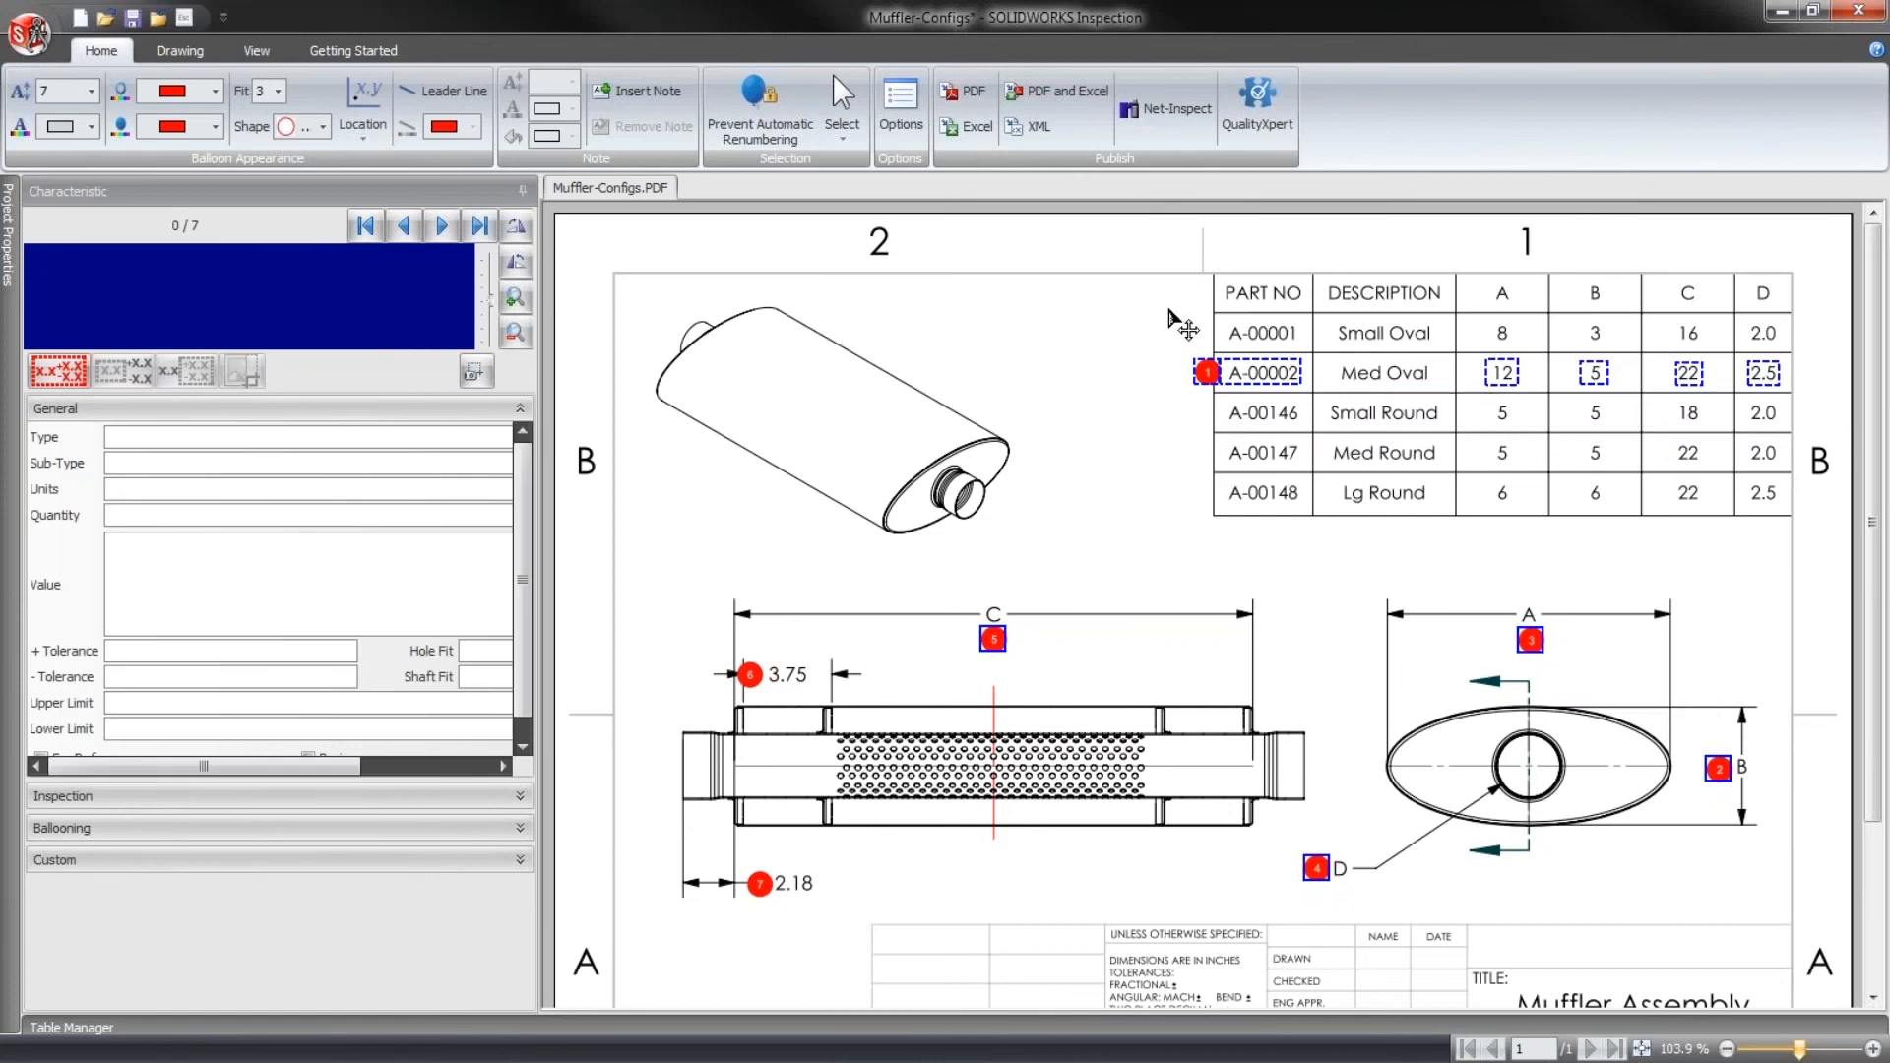
click(185, 55)
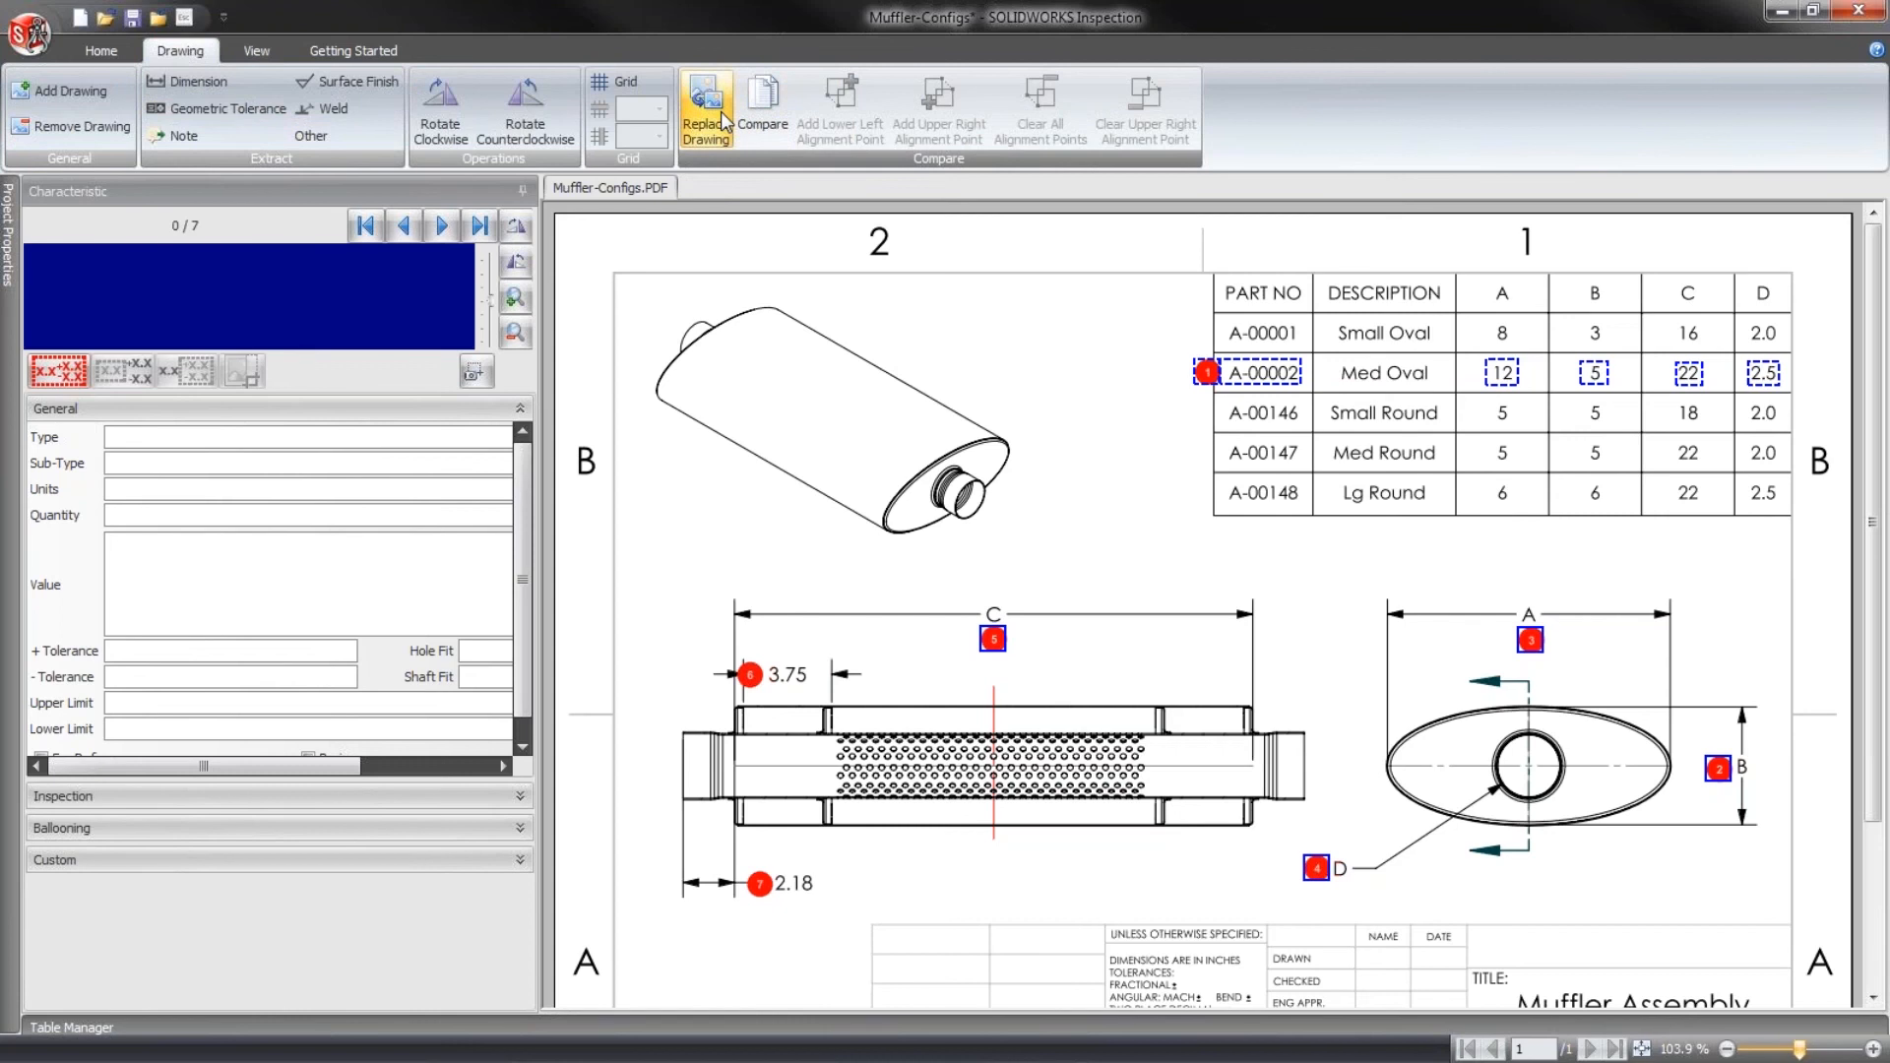
click(682, 134)
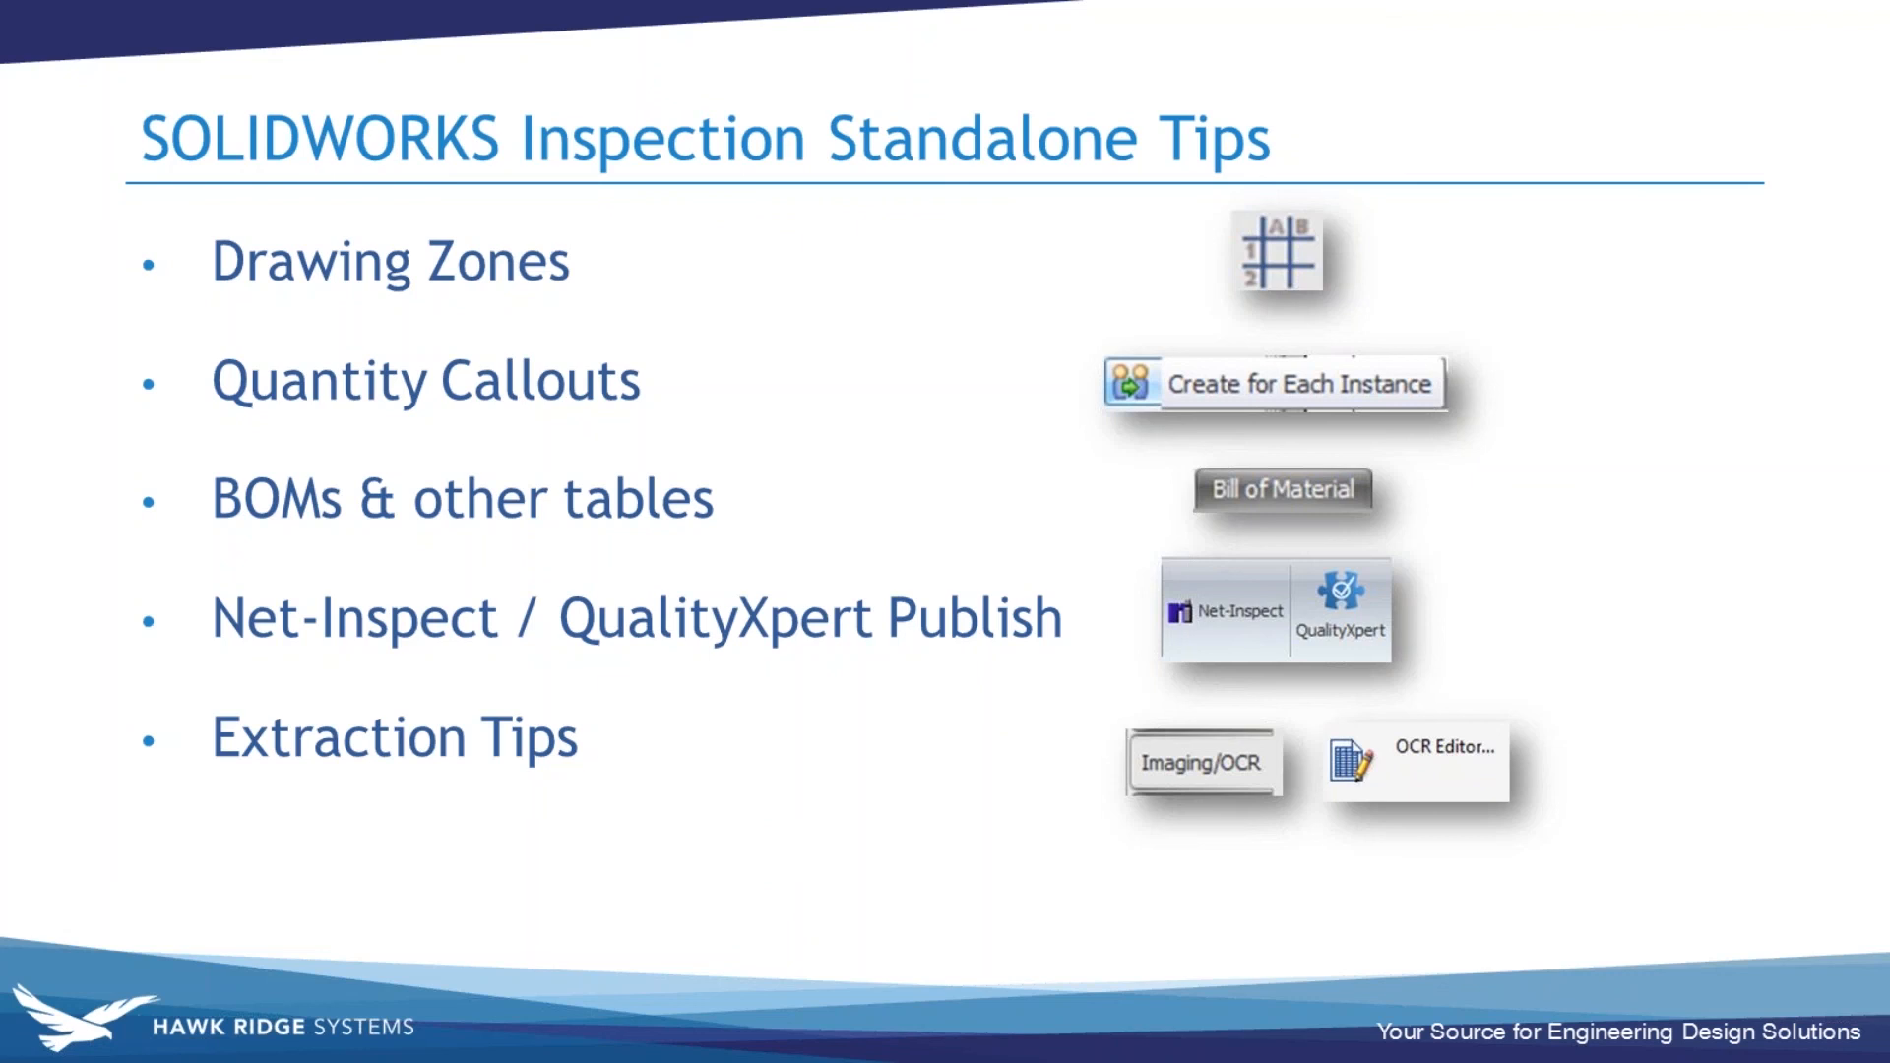
- Switch back to SOLIDWORKS Inspection and open the recent C-41268 (CHASSIS SIDE PLATE, RH) project without saving Muffler-Configs
key(alt+Tab)
key(alt+Tab)
key(alt+Tab)
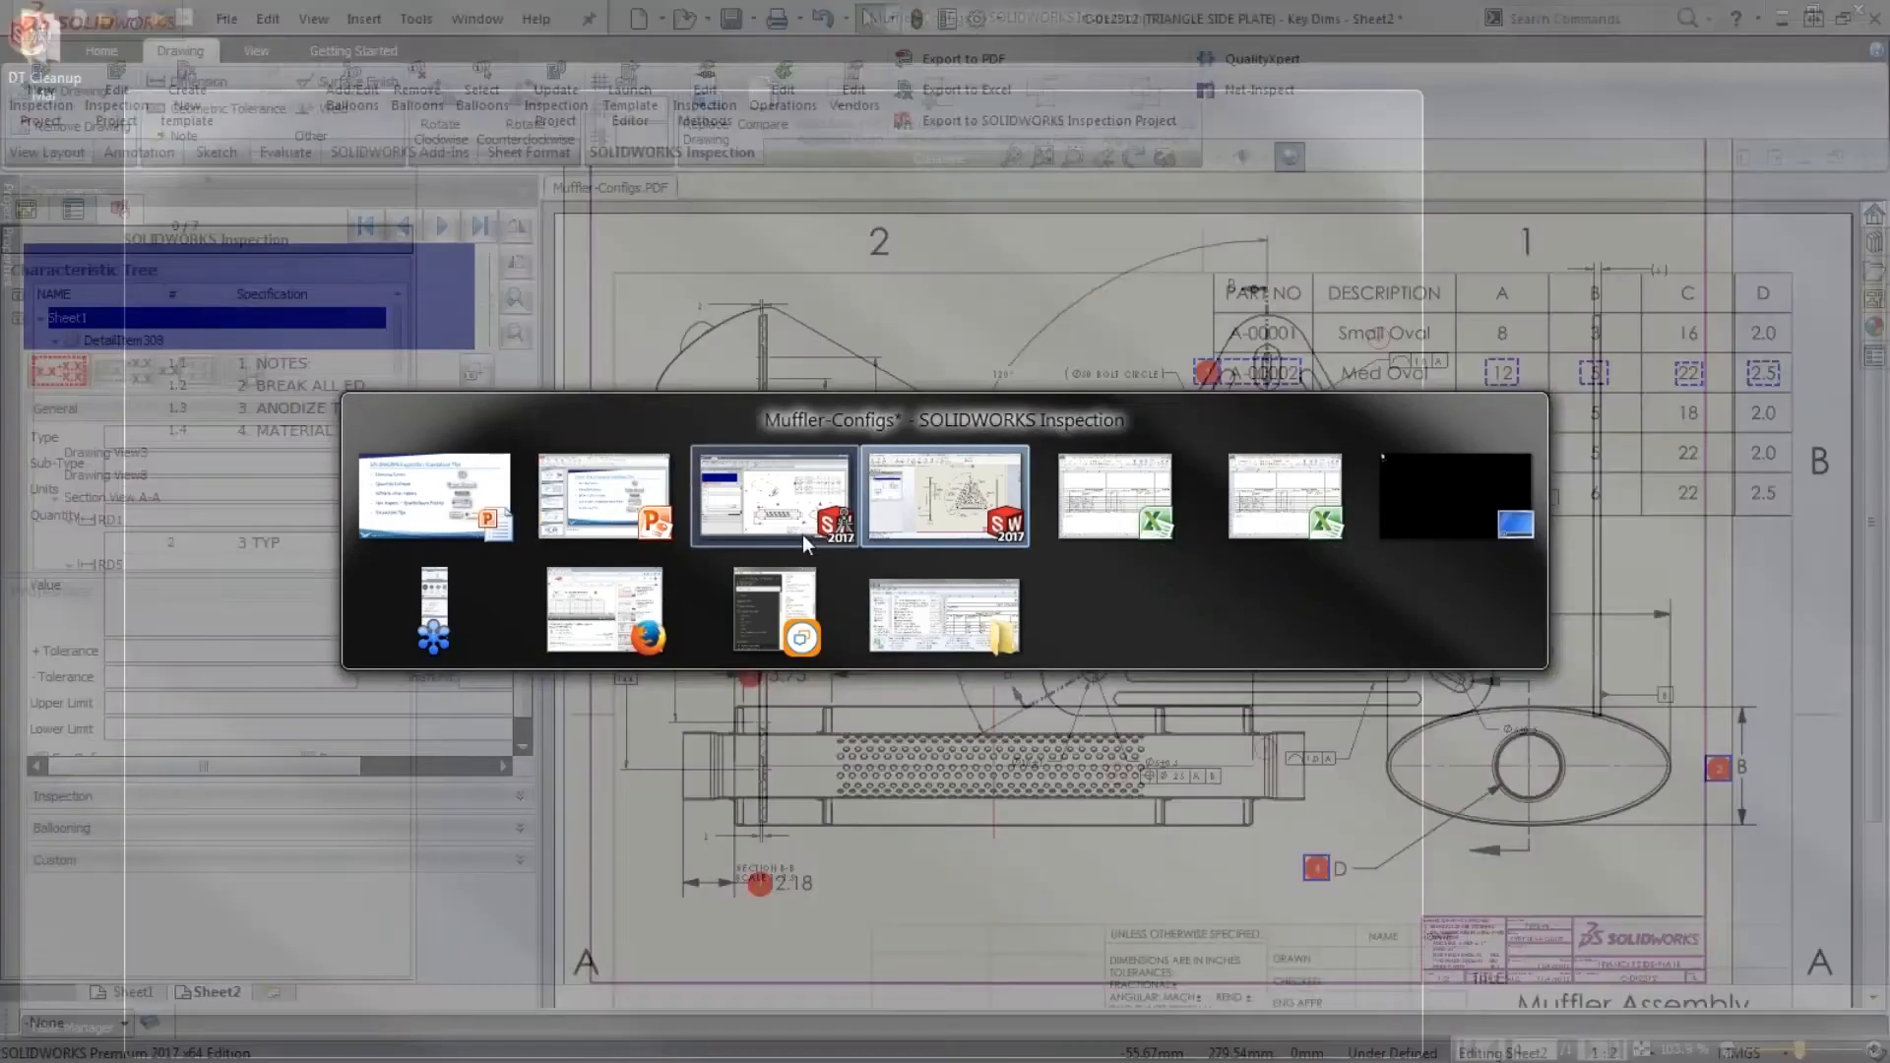
click(802, 534)
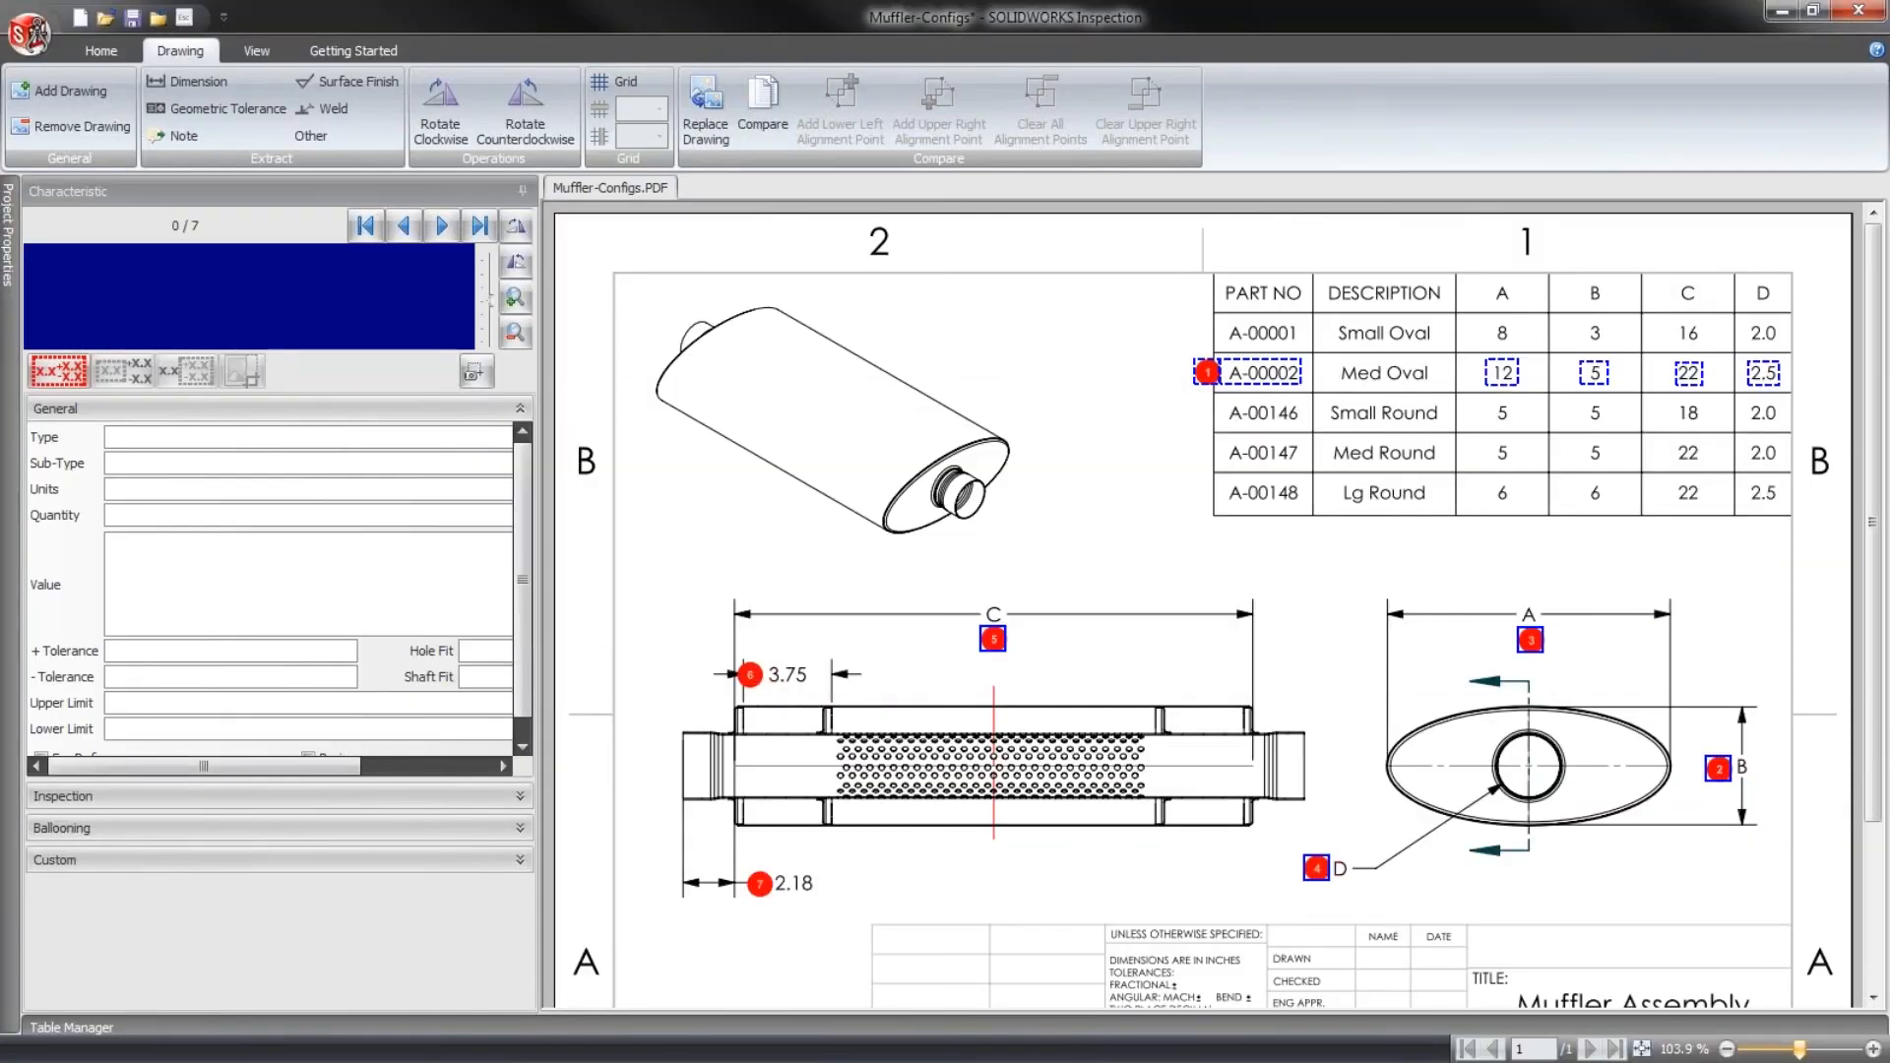
click(36, 36)
click(575, 287)
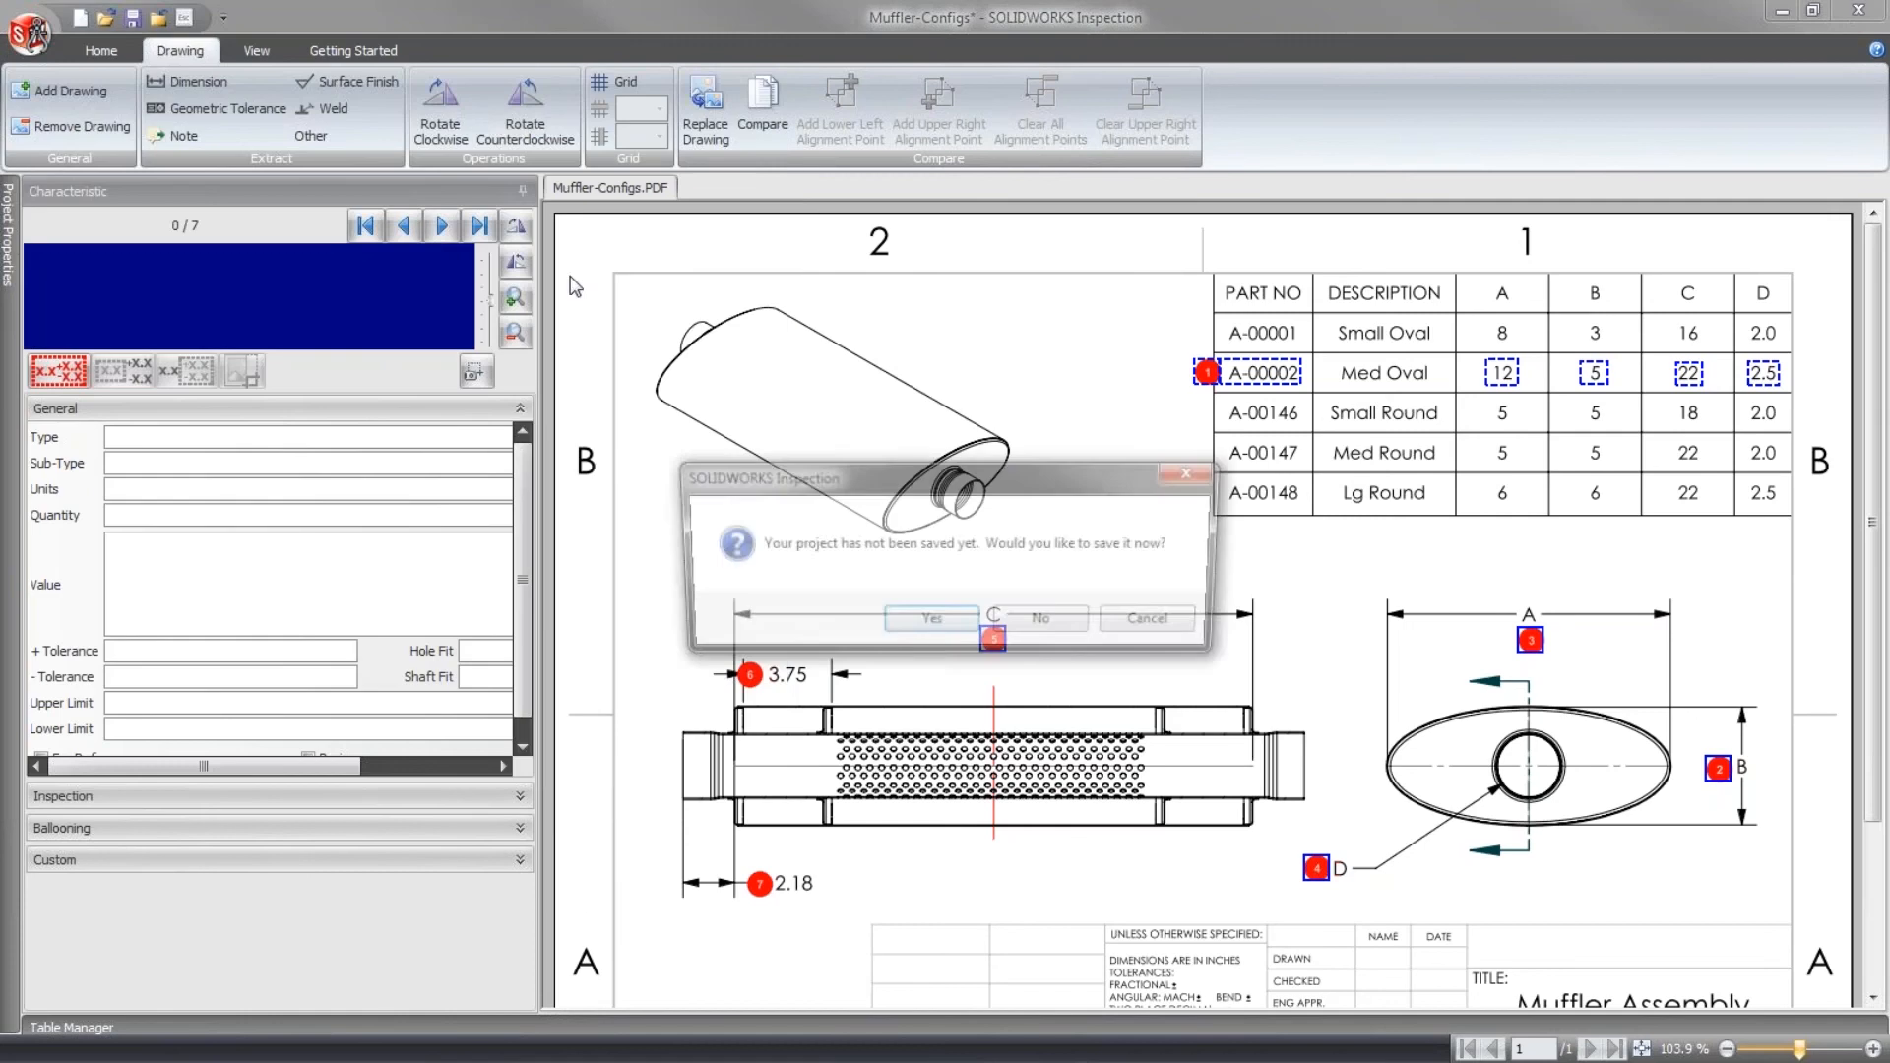
click(1035, 624)
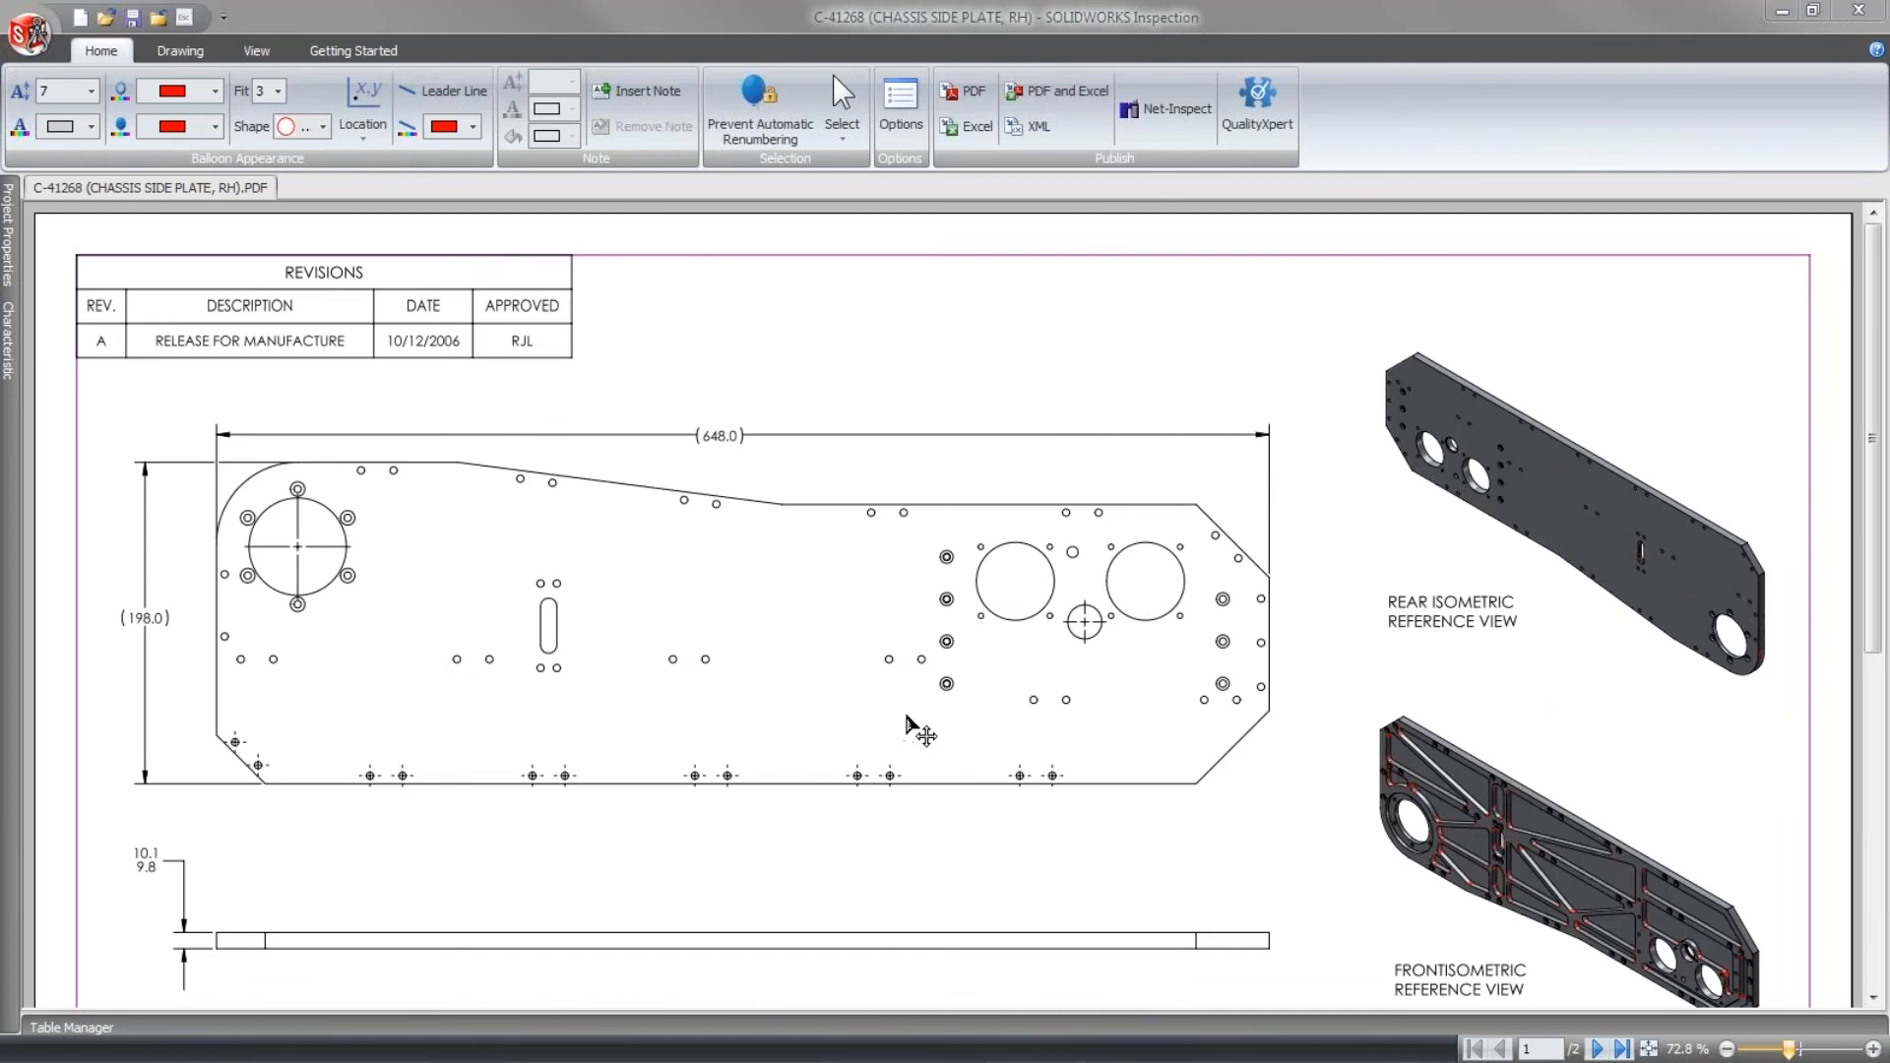
- Extract the side view's 10.1 / 9.8 limit dimension and the 50.0 dimension above the lower view as dimension characteristics
middle_drag(779, 818, 779, 810)
scroll(633, 611, down, 5)
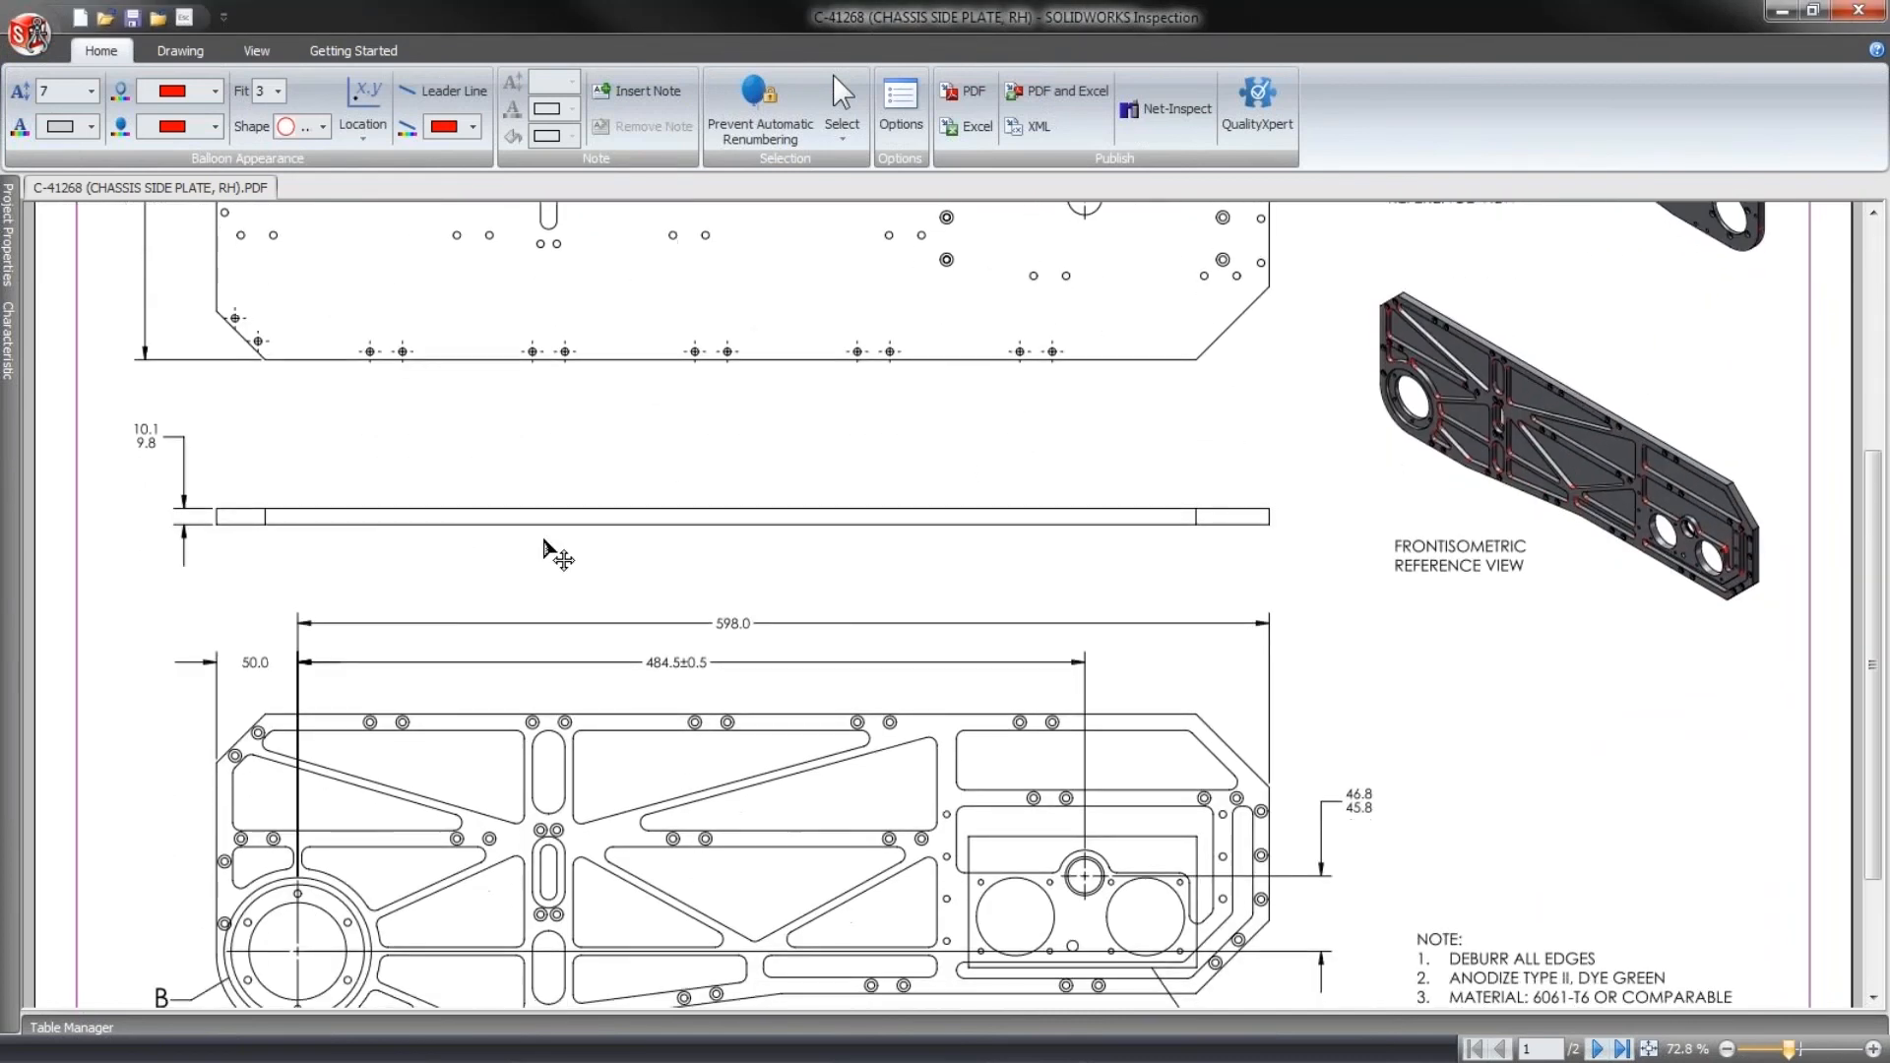
click(1861, 1054)
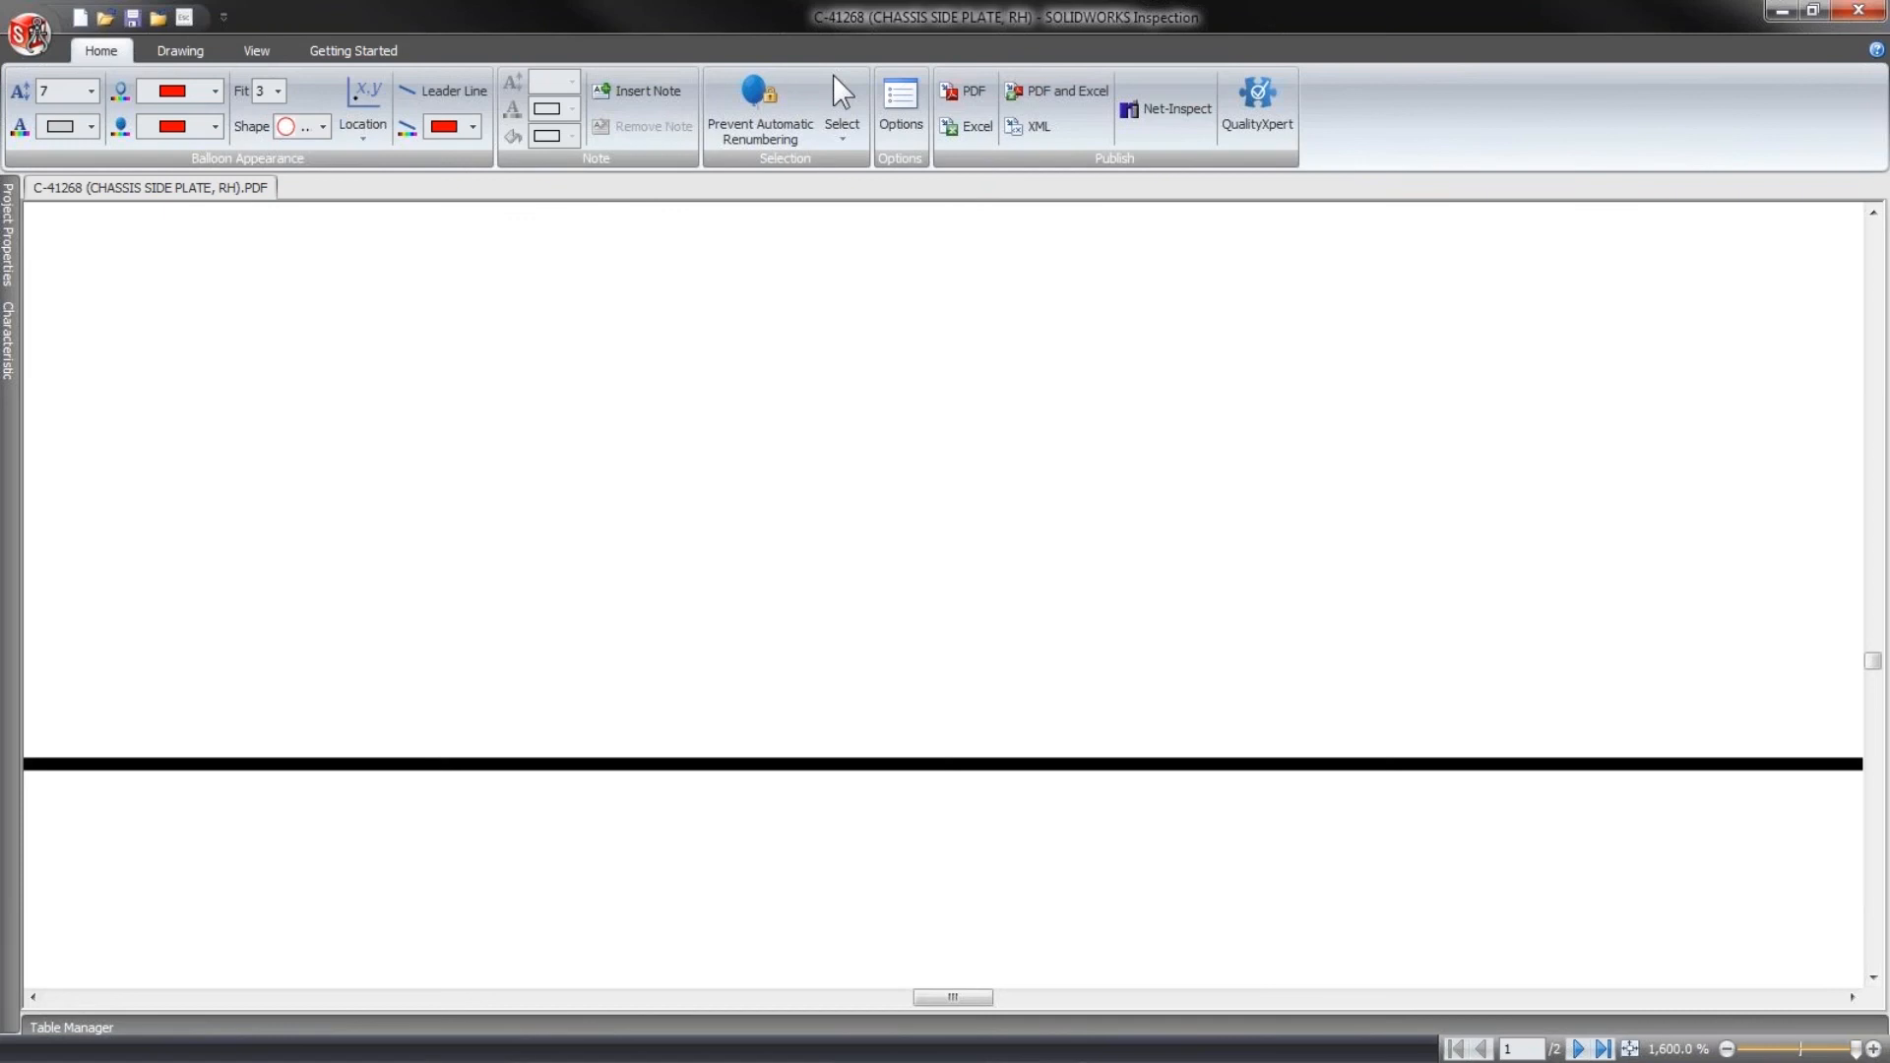
click(1780, 1054)
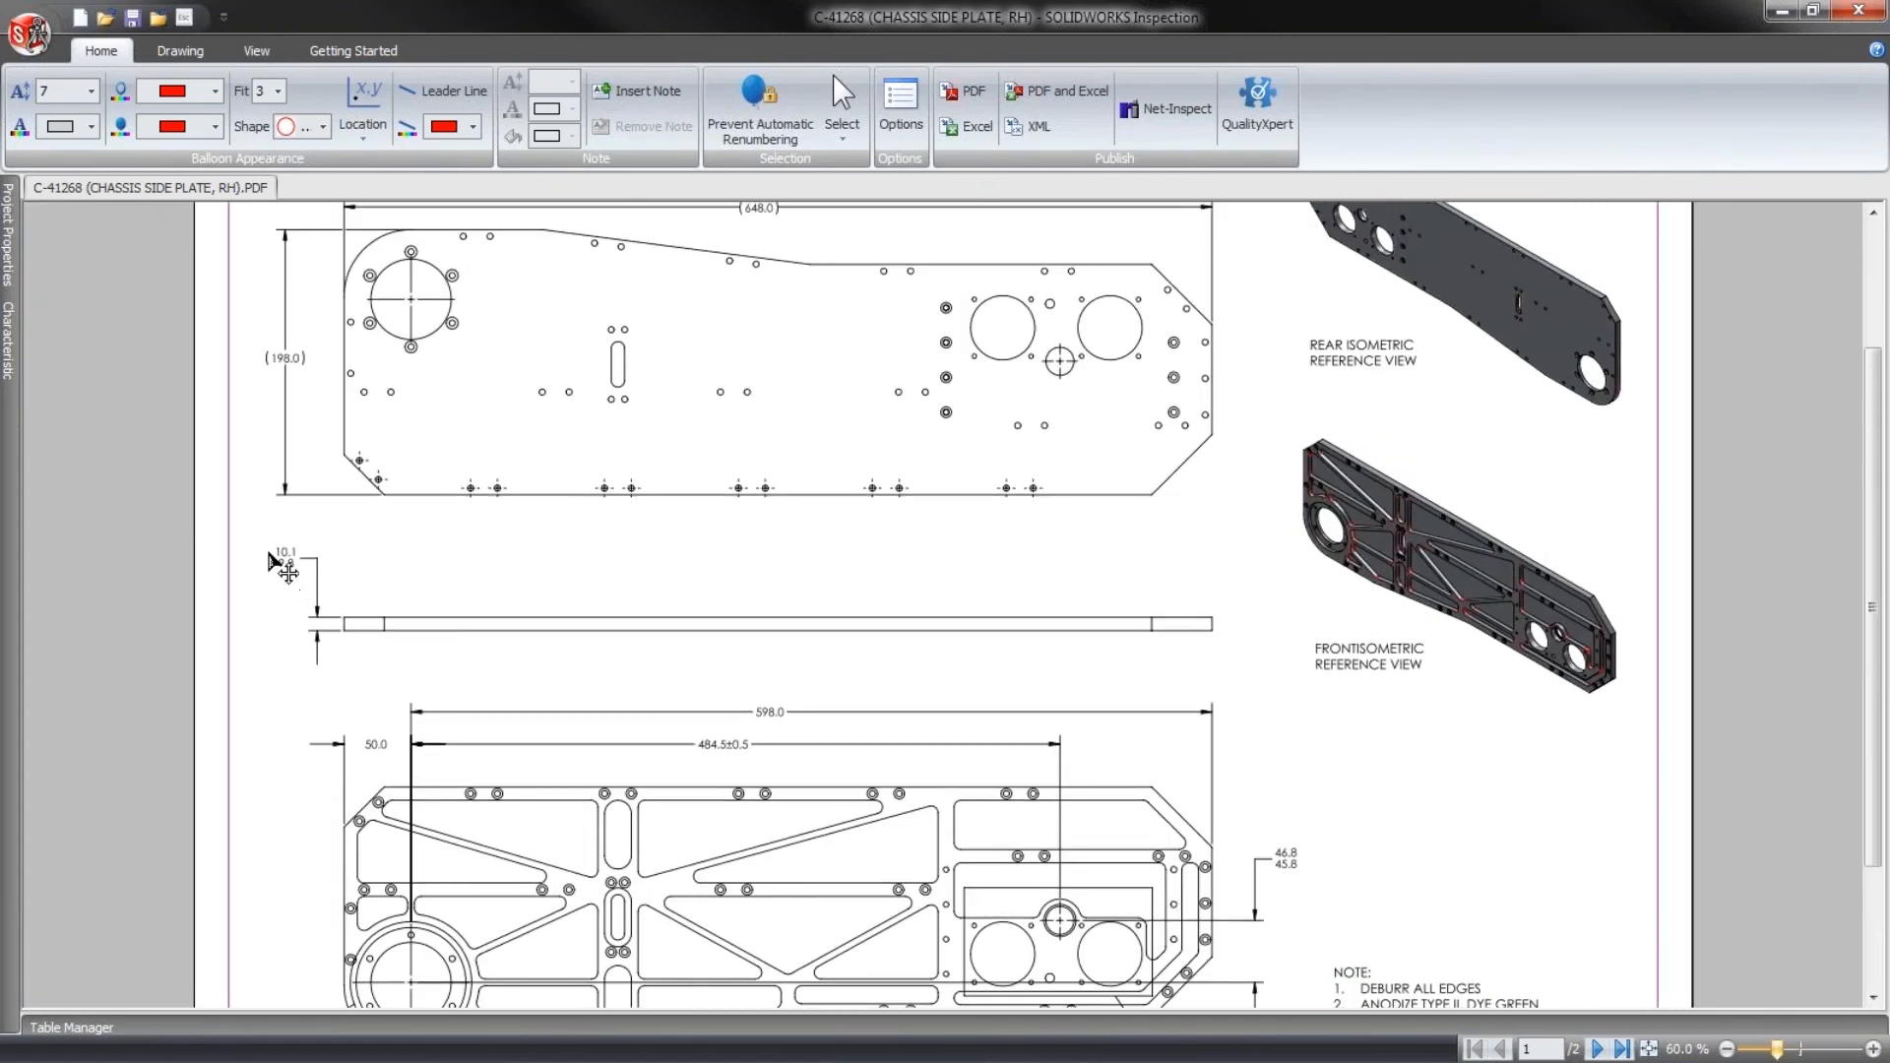
click(1866, 1052)
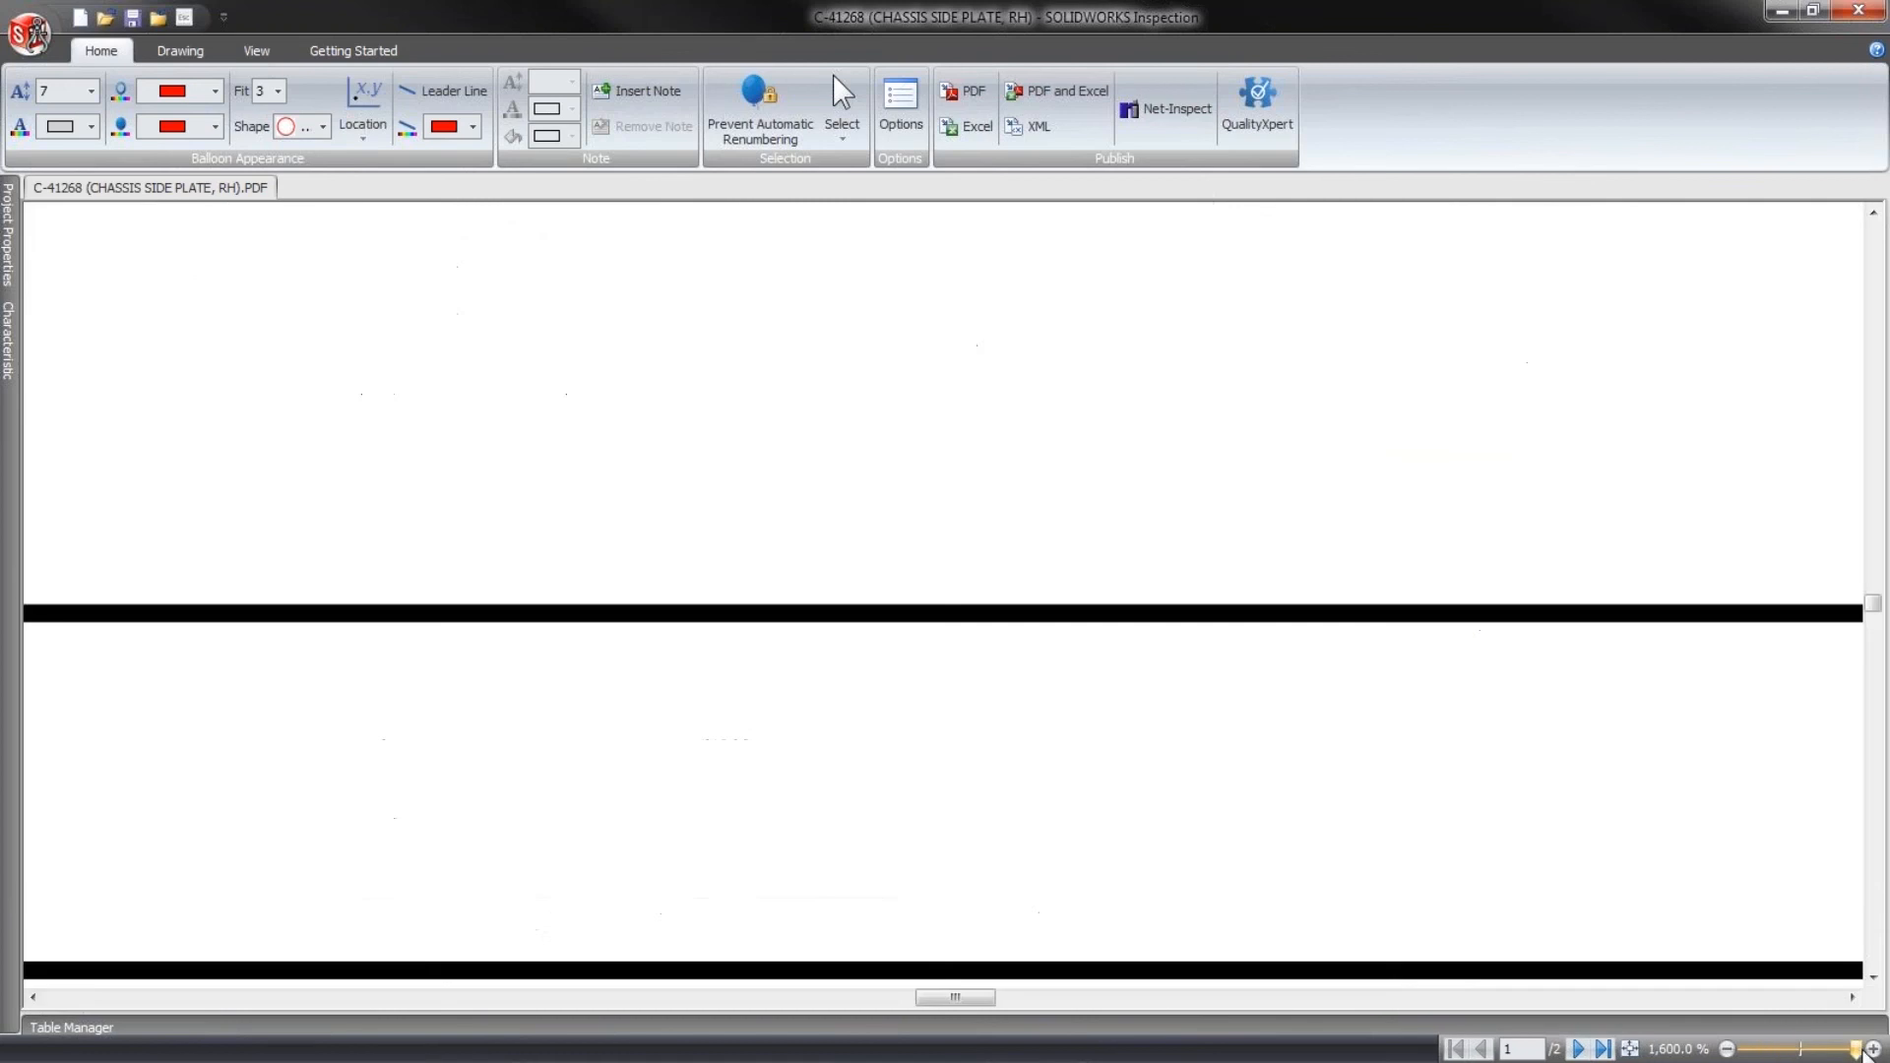
click(1799, 1050)
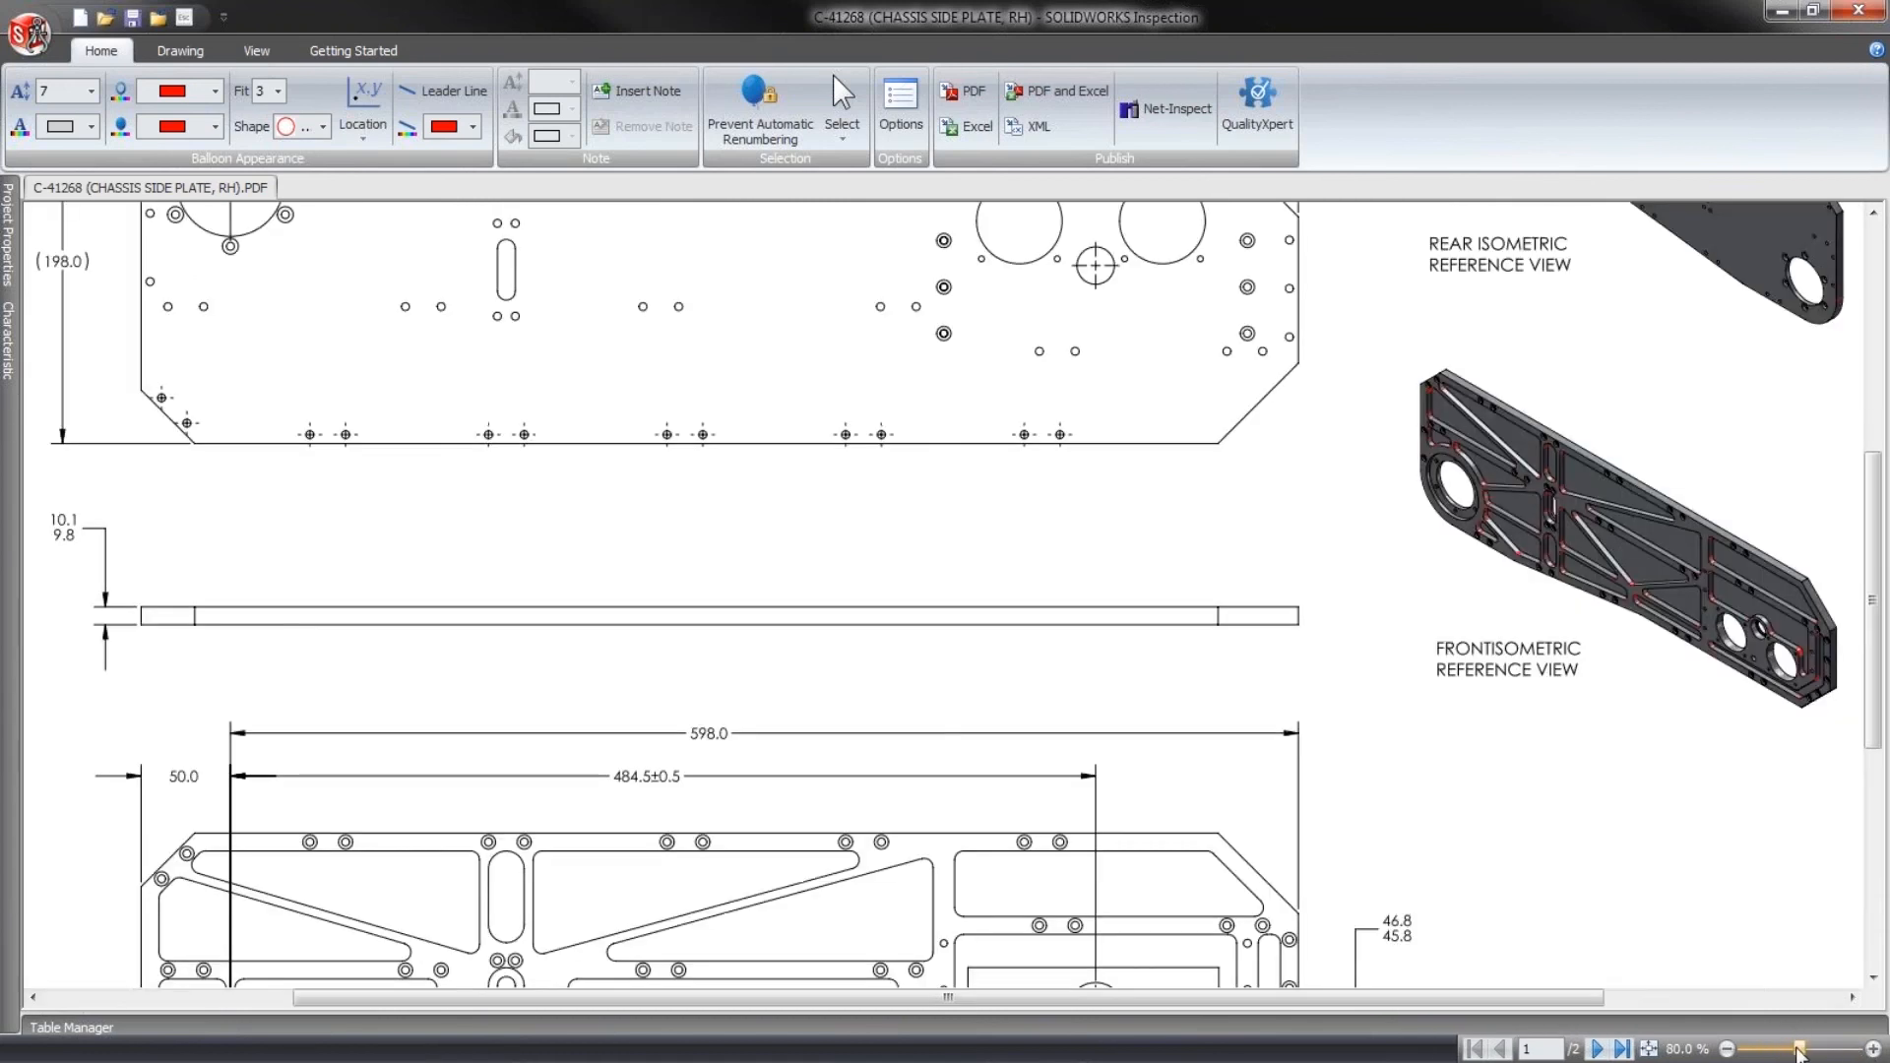
drag(1547, 999, 1109, 931)
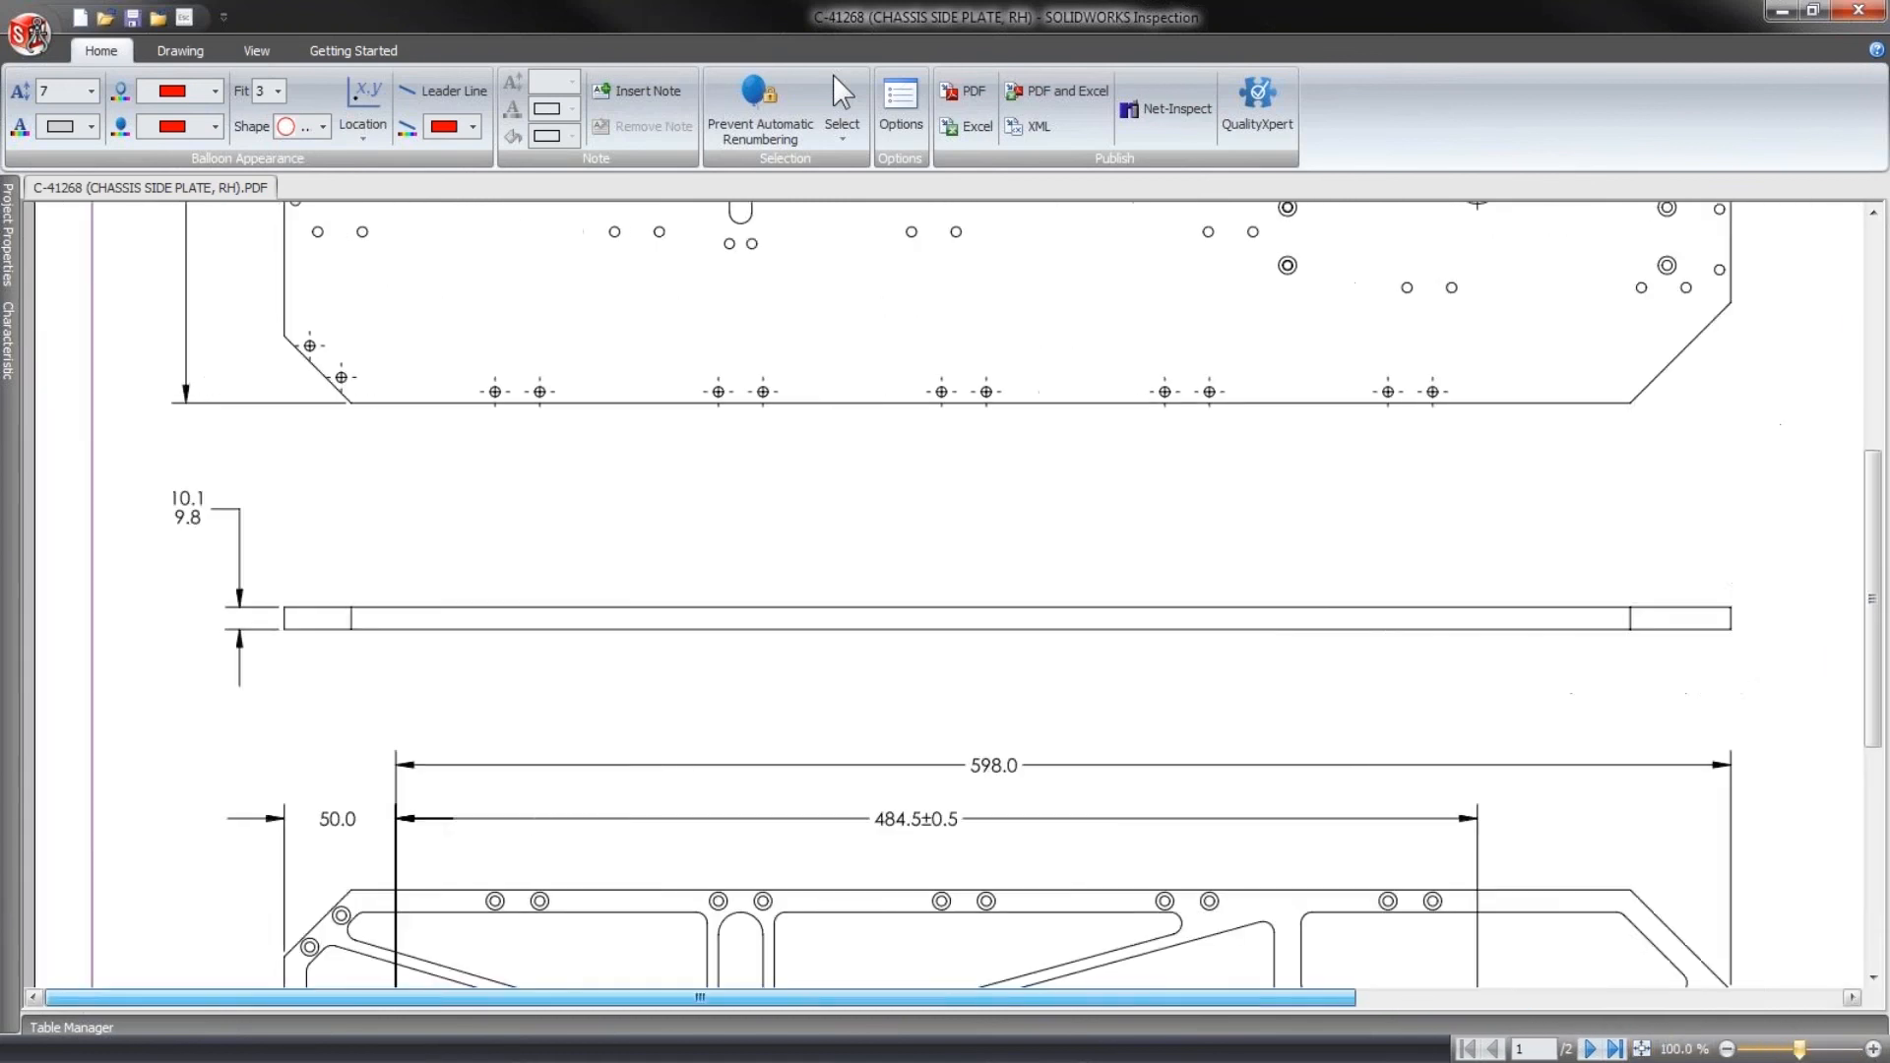
mouse_move(796, 683)
middle_down()
mouse_move(454, 287)
mouse_move(799, 668)
middle_up()
click(180, 50)
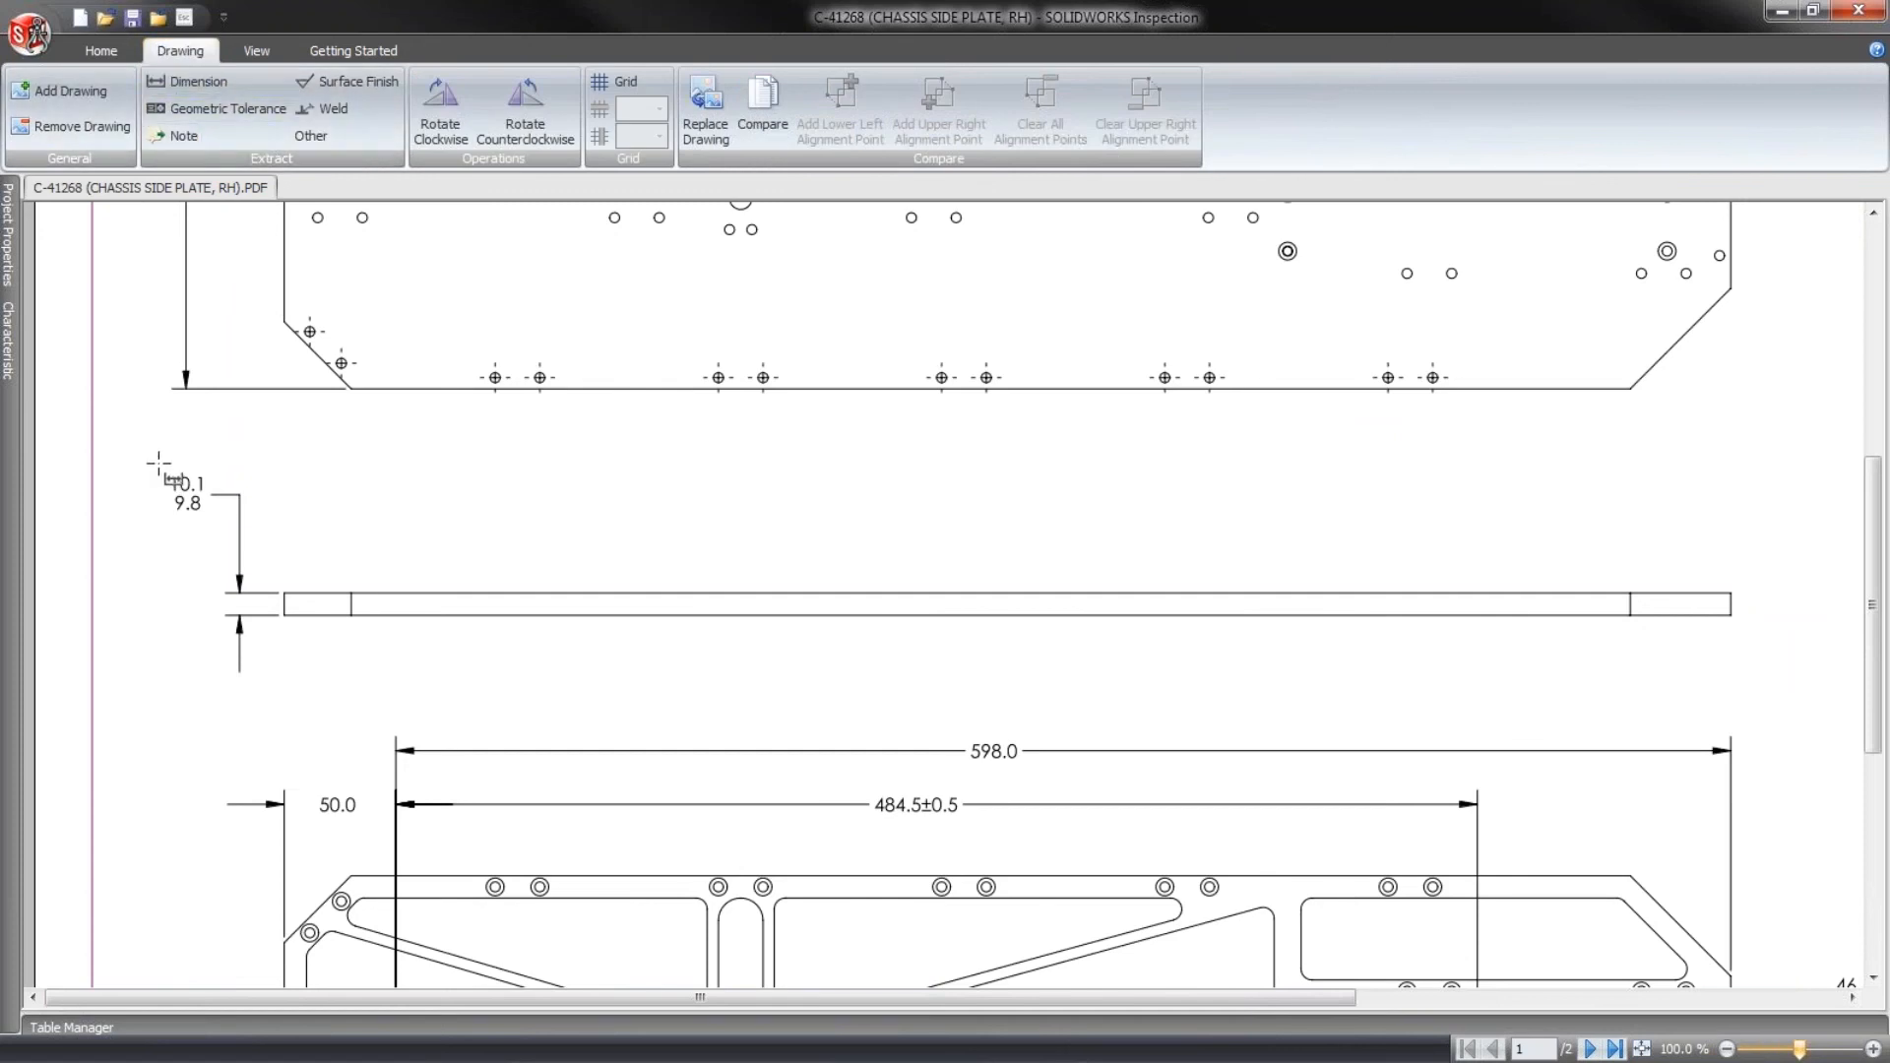
drag(156, 460, 211, 521)
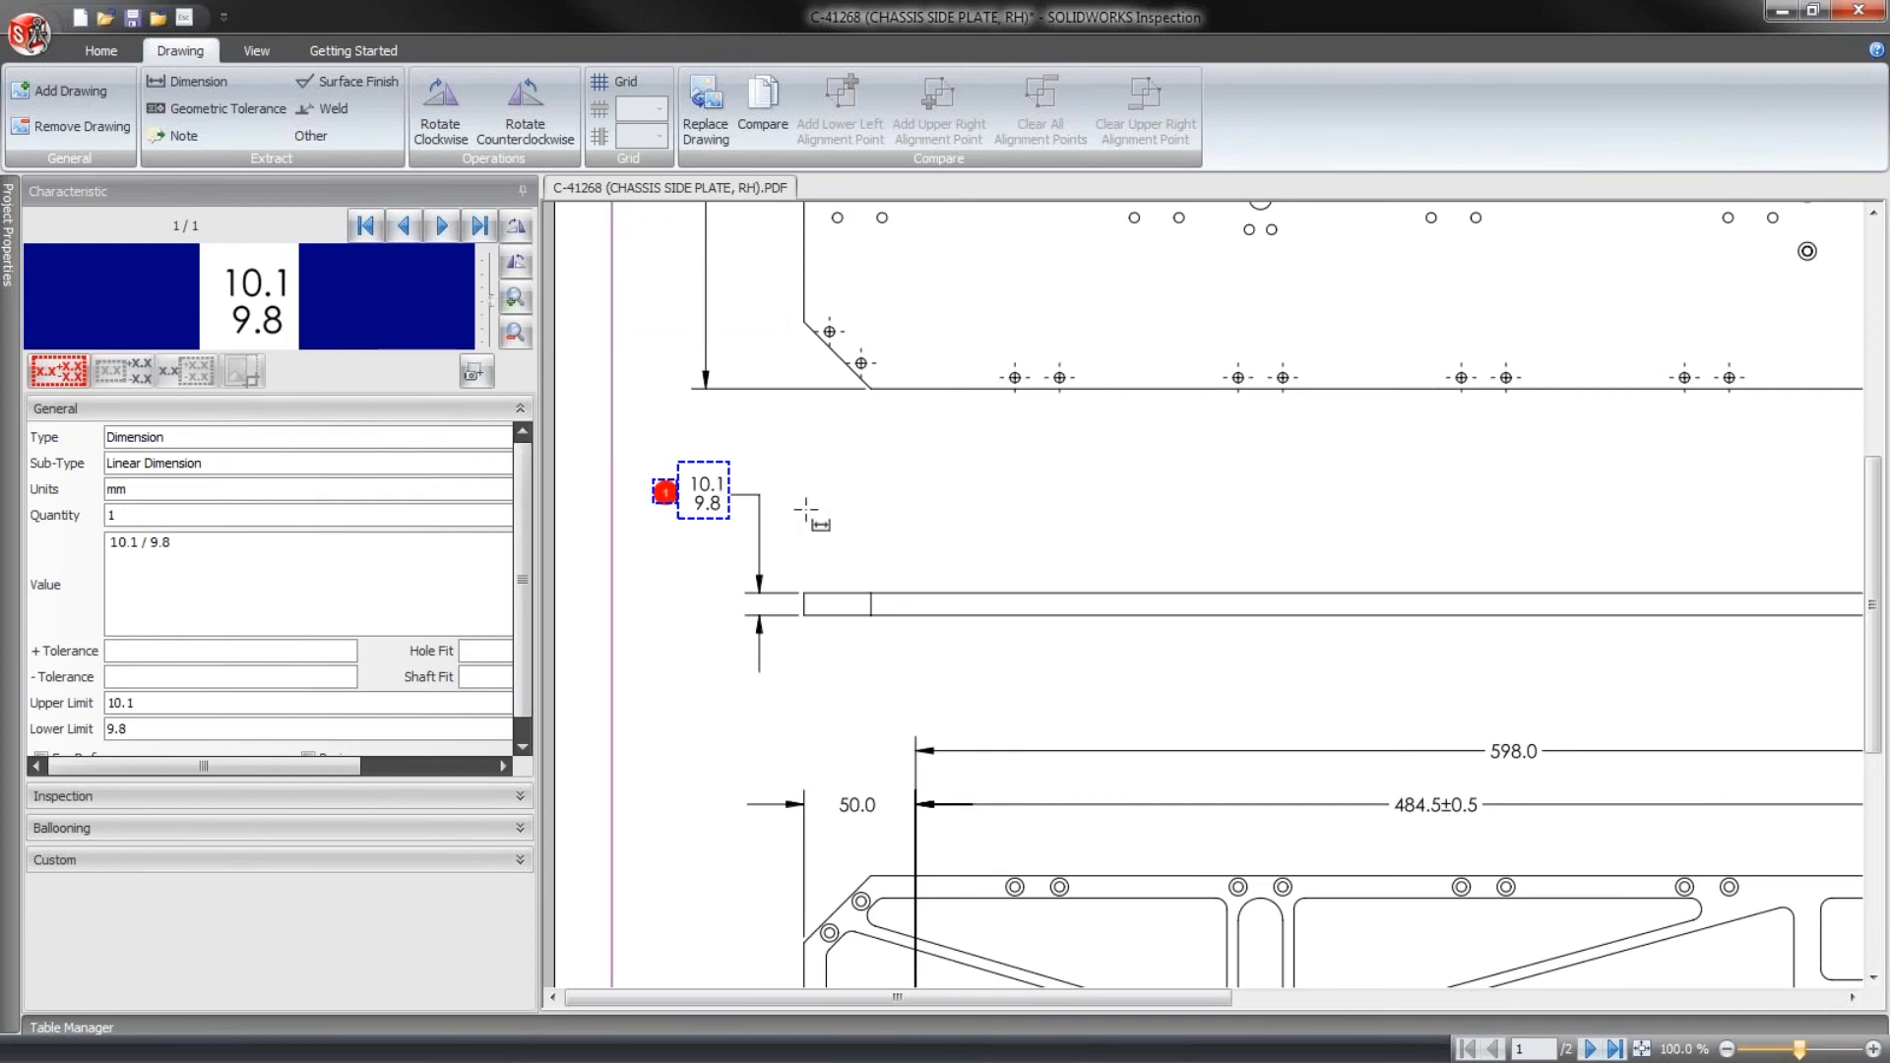
drag(834, 794, 886, 826)
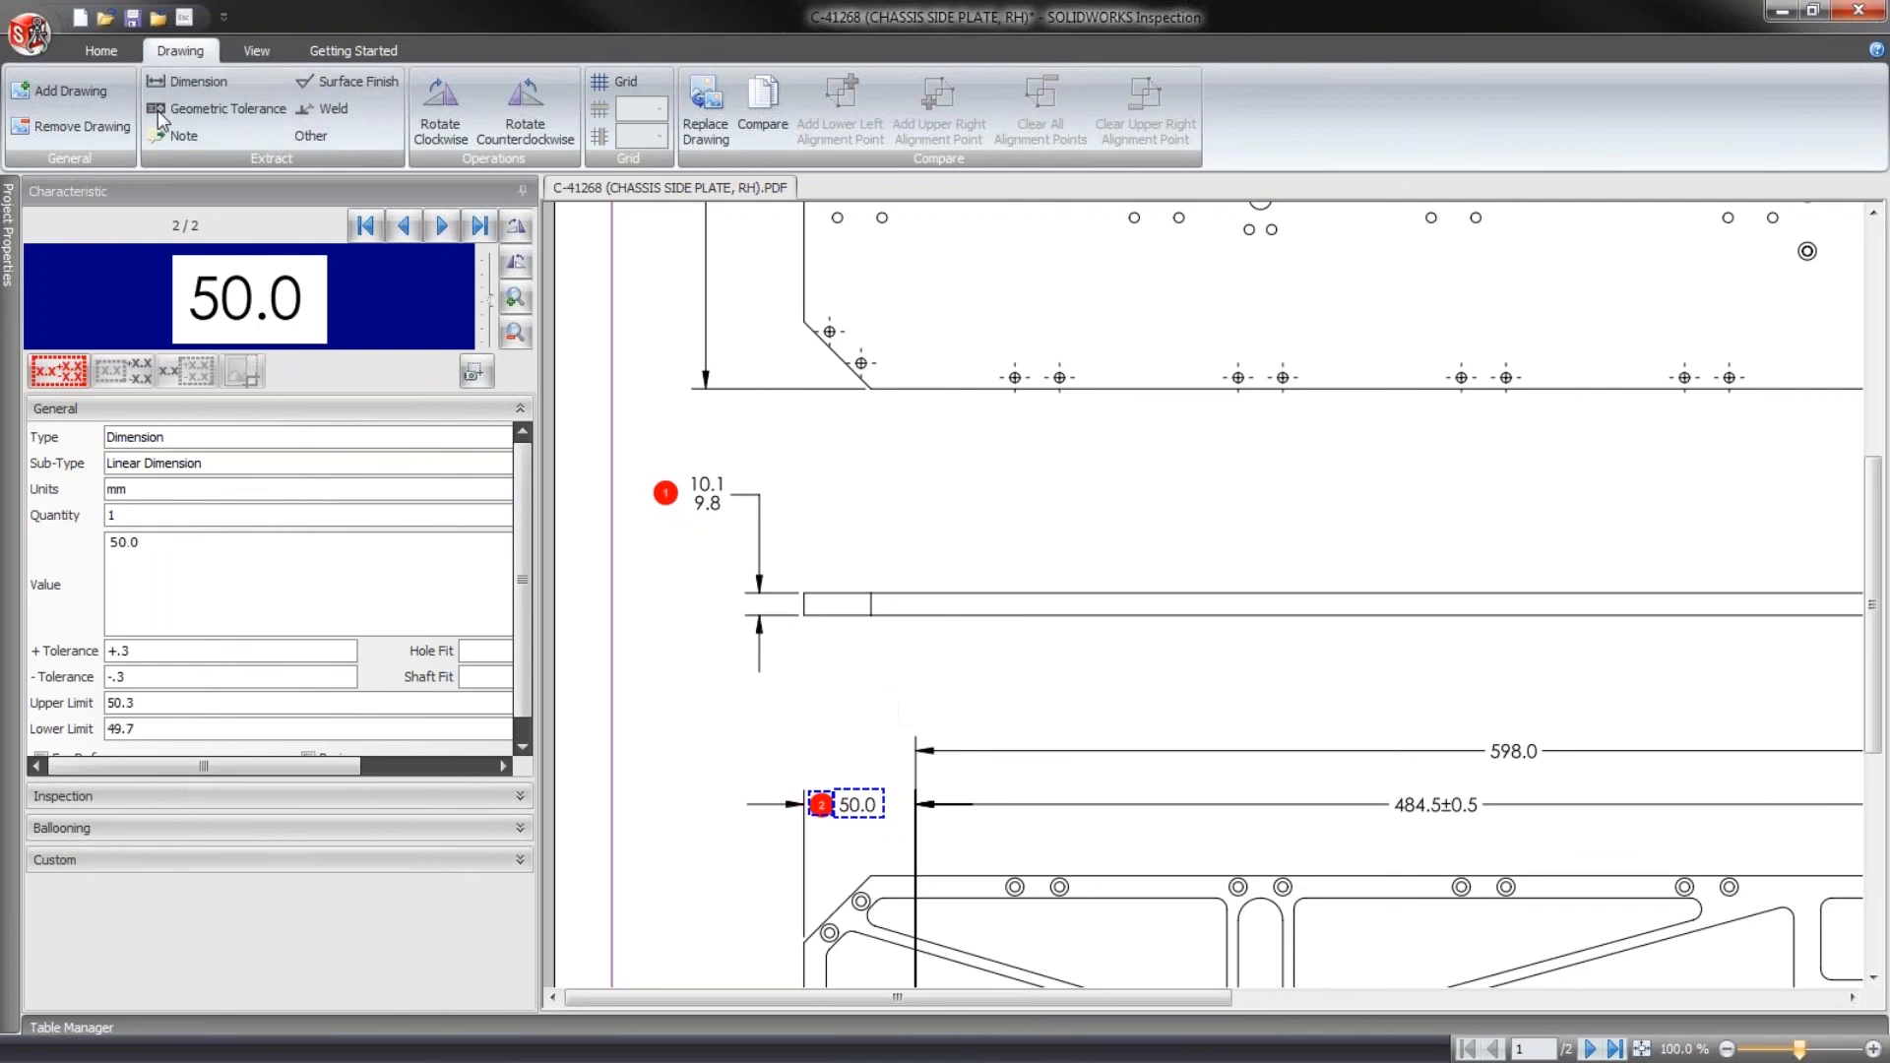
- Choose Searchable Text as the source for both dimensional and notes text in the project's Imaging/OCR options
click(34, 35)
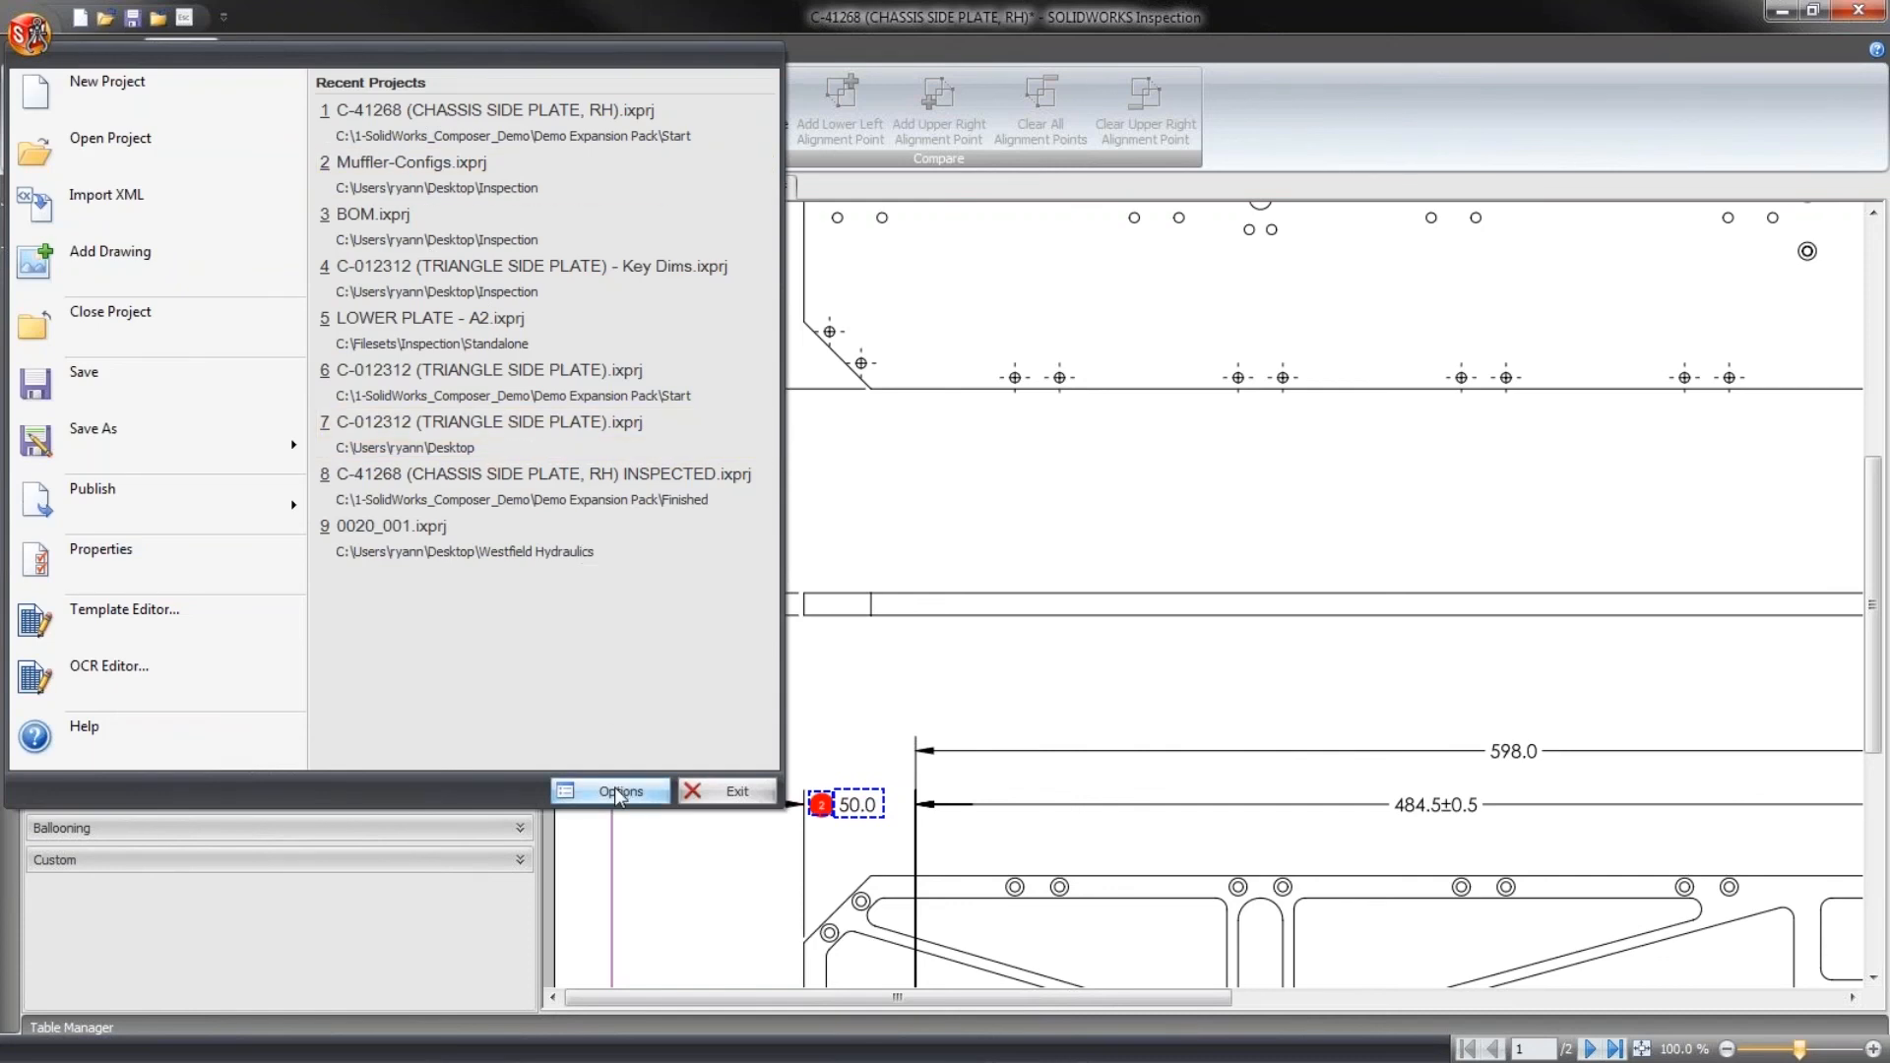
click(618, 790)
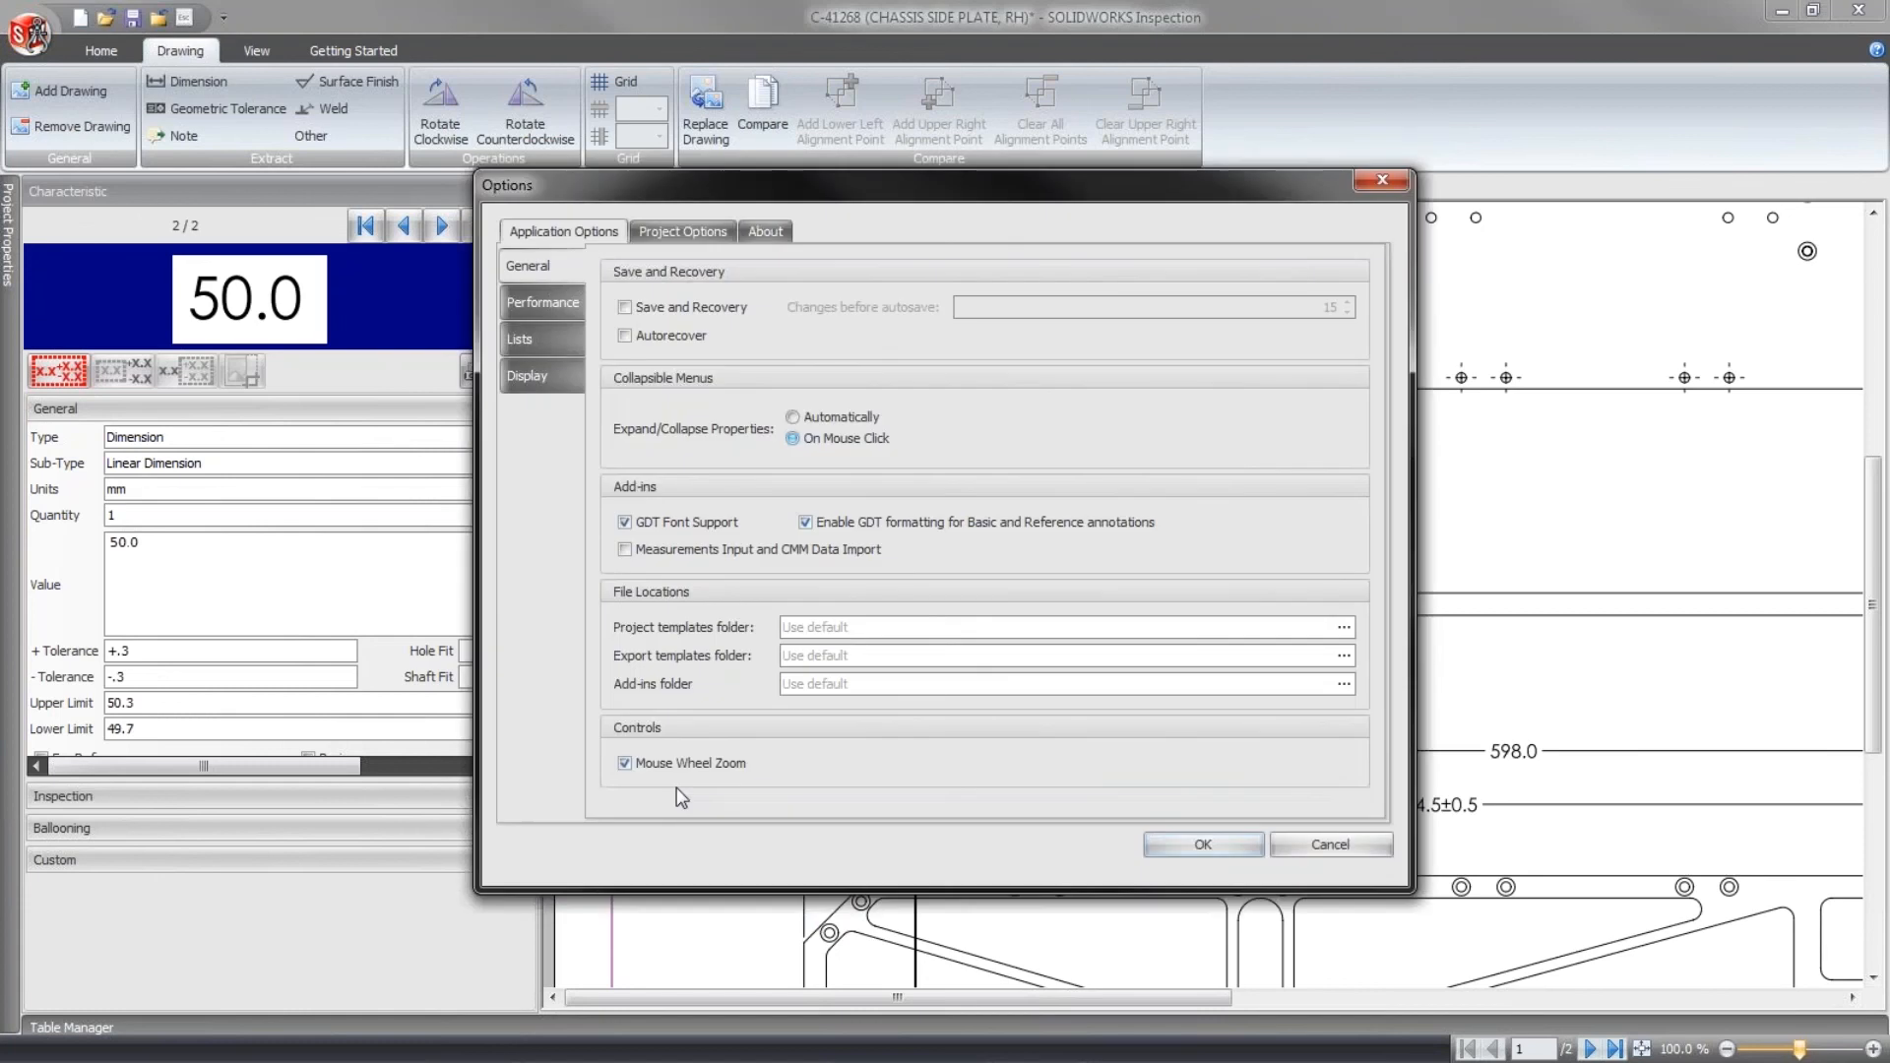
click(709, 232)
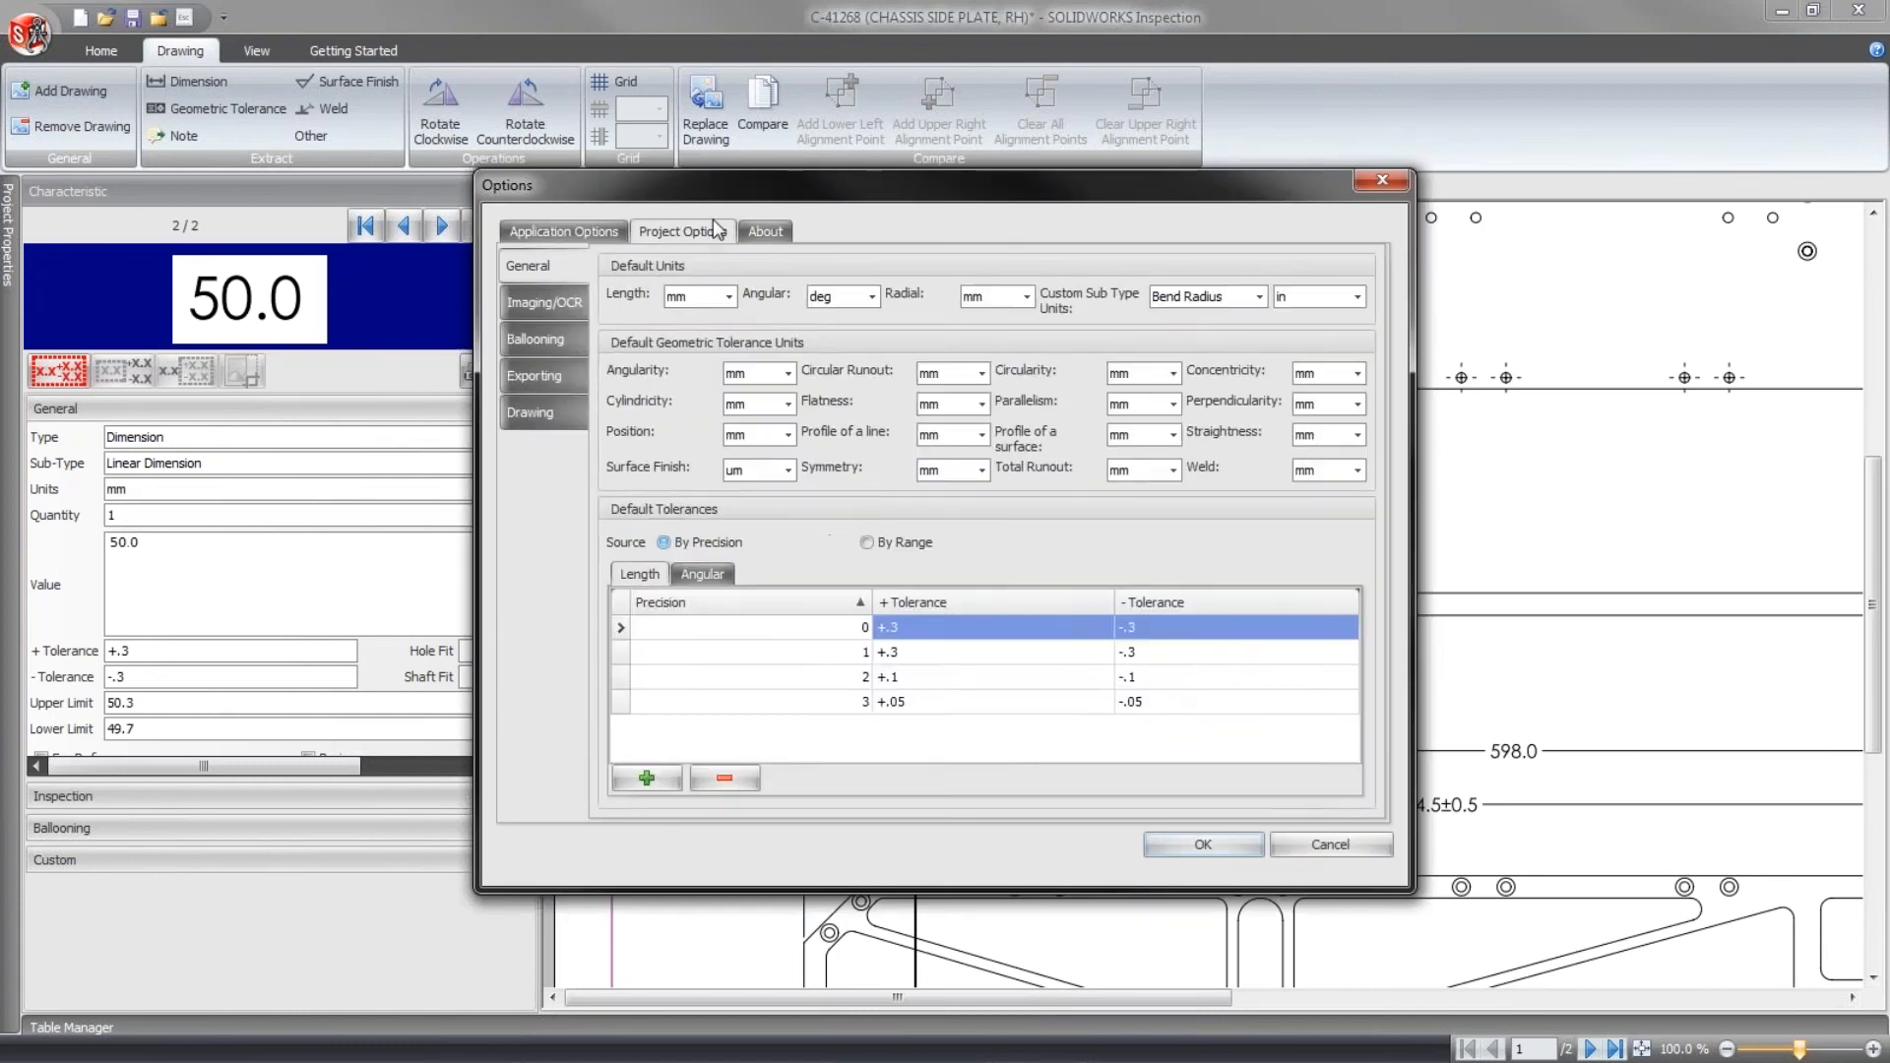
drag(713, 187, 500, 113)
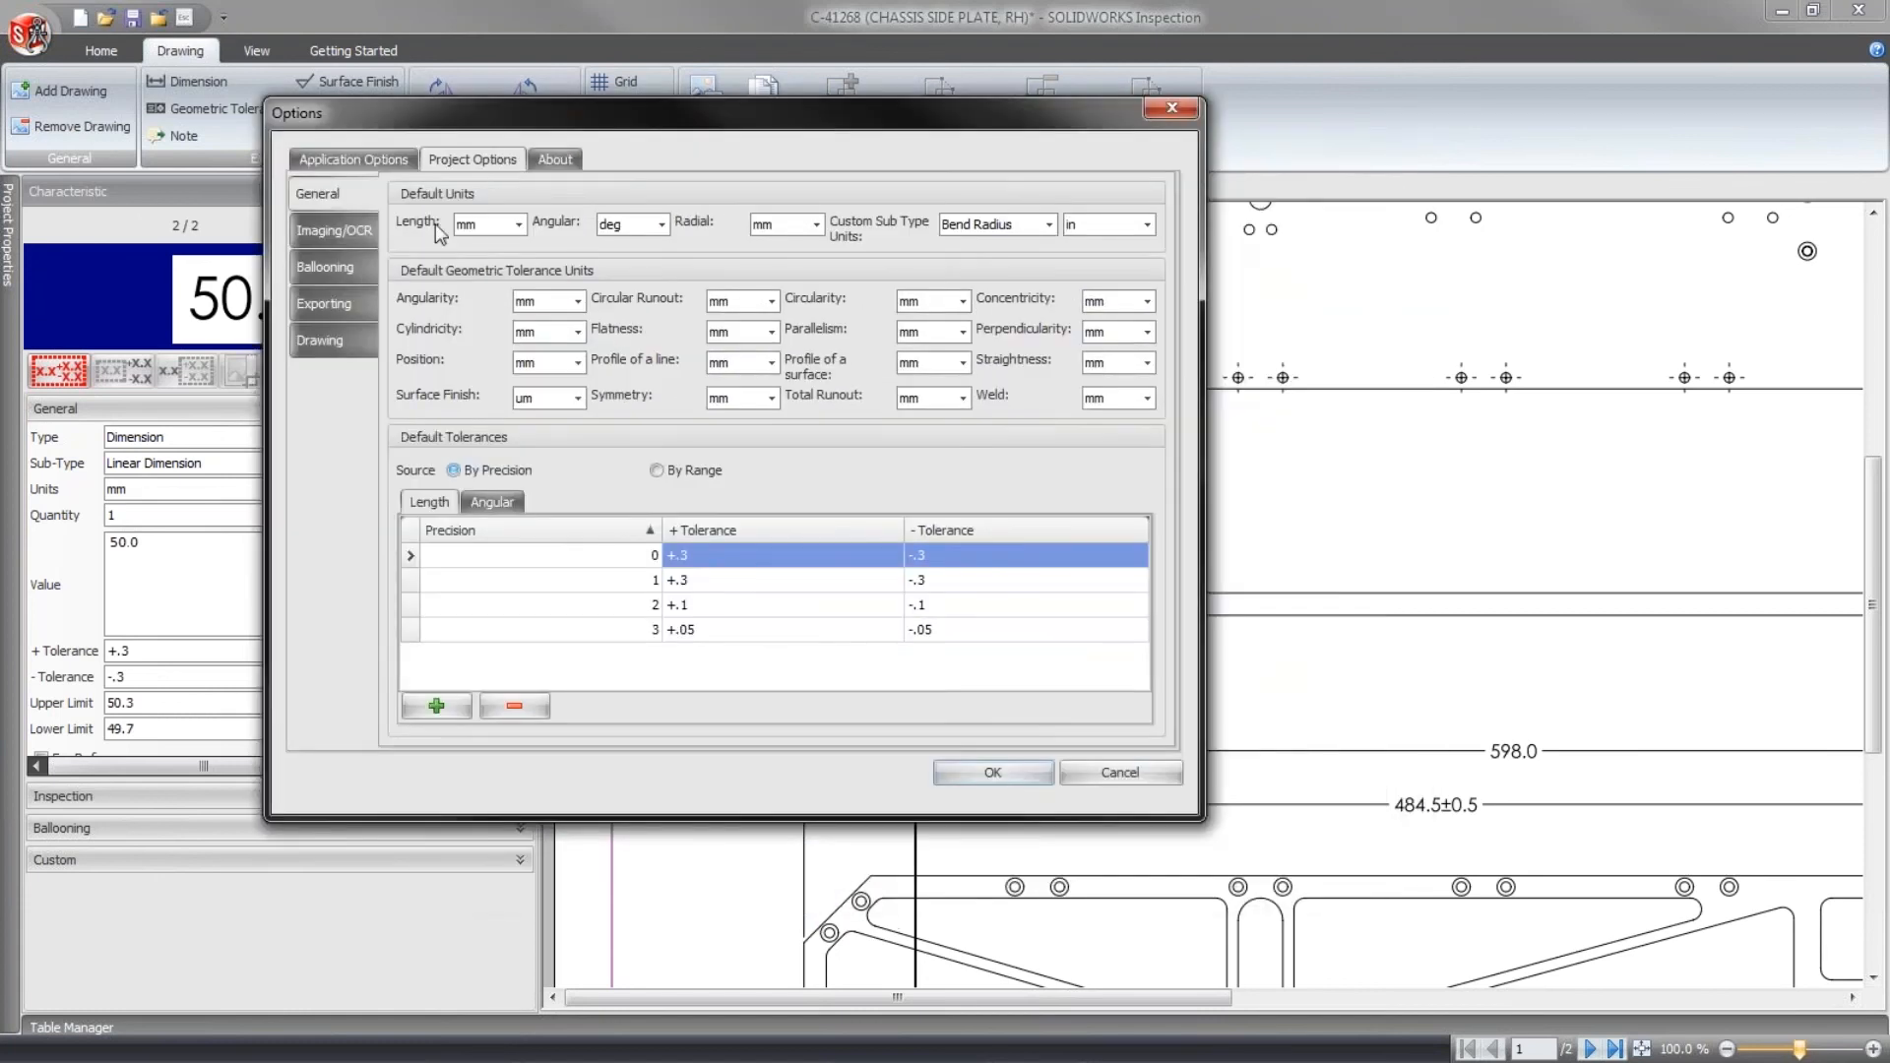
click(329, 230)
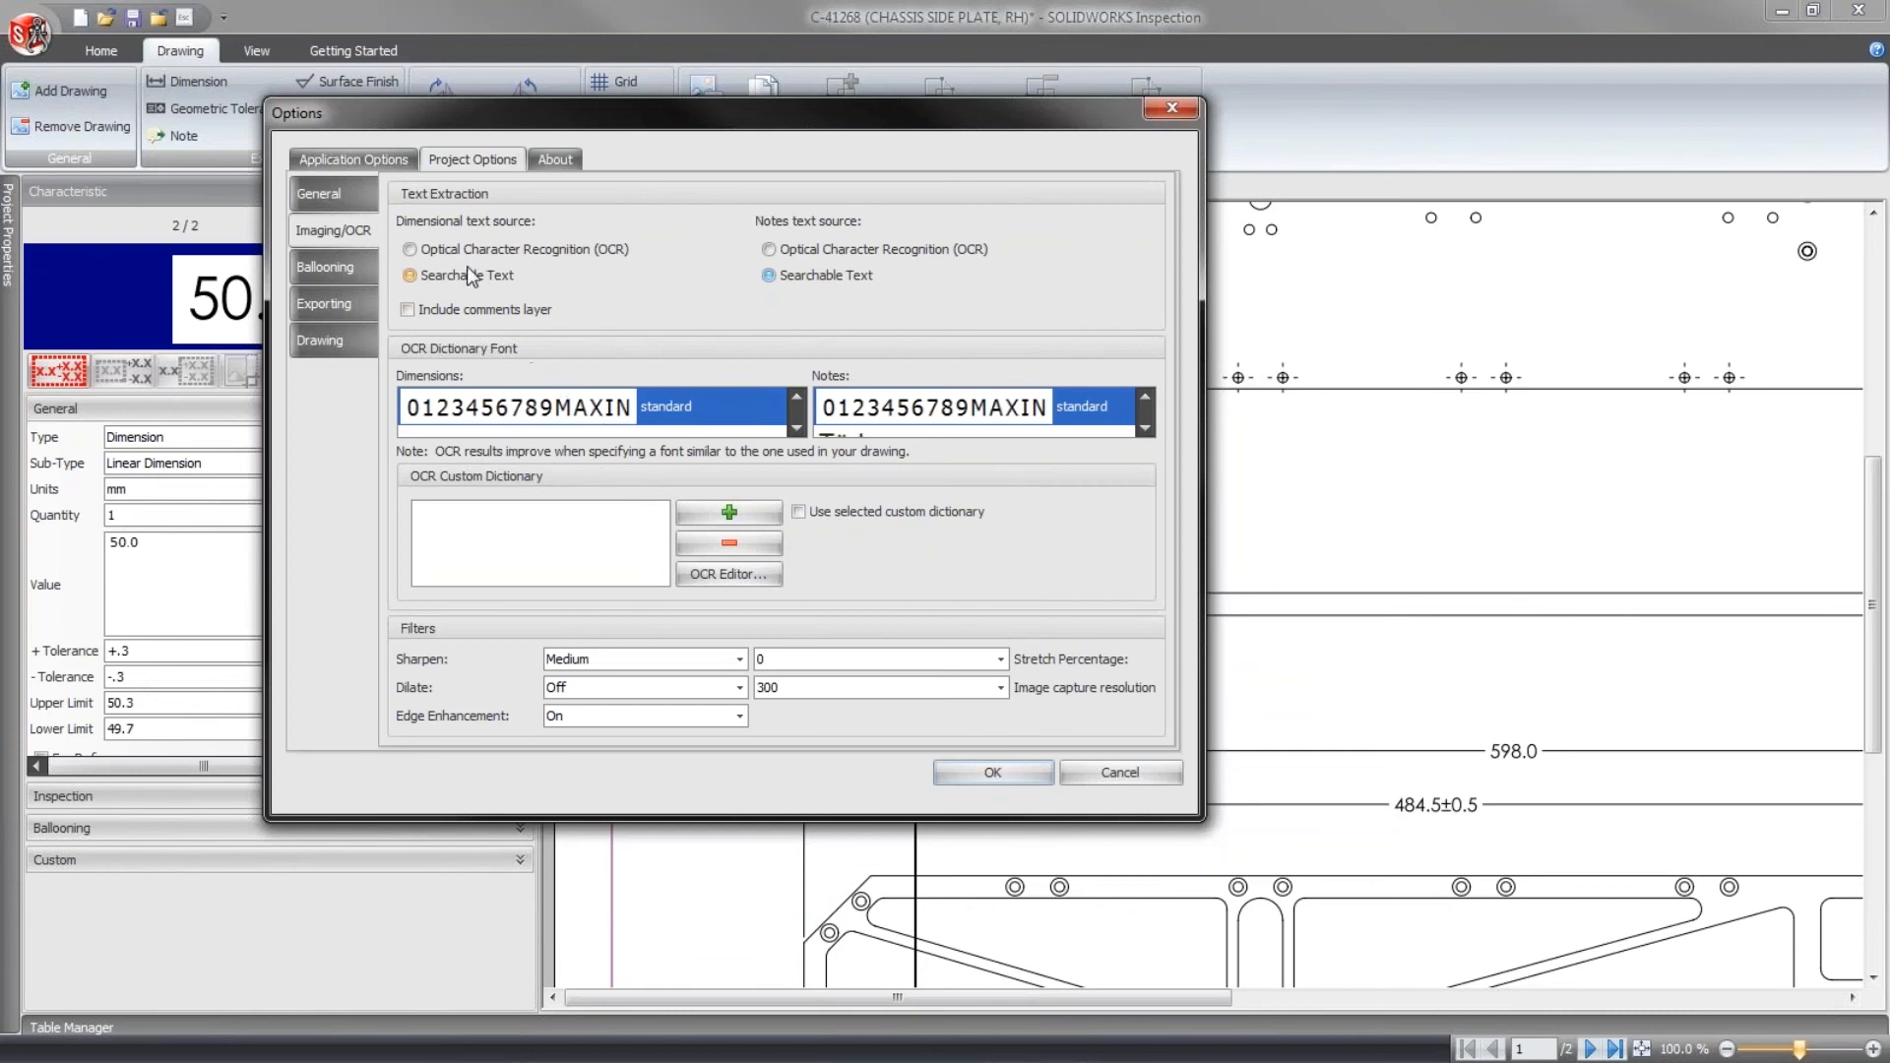
click(466, 278)
click(792, 278)
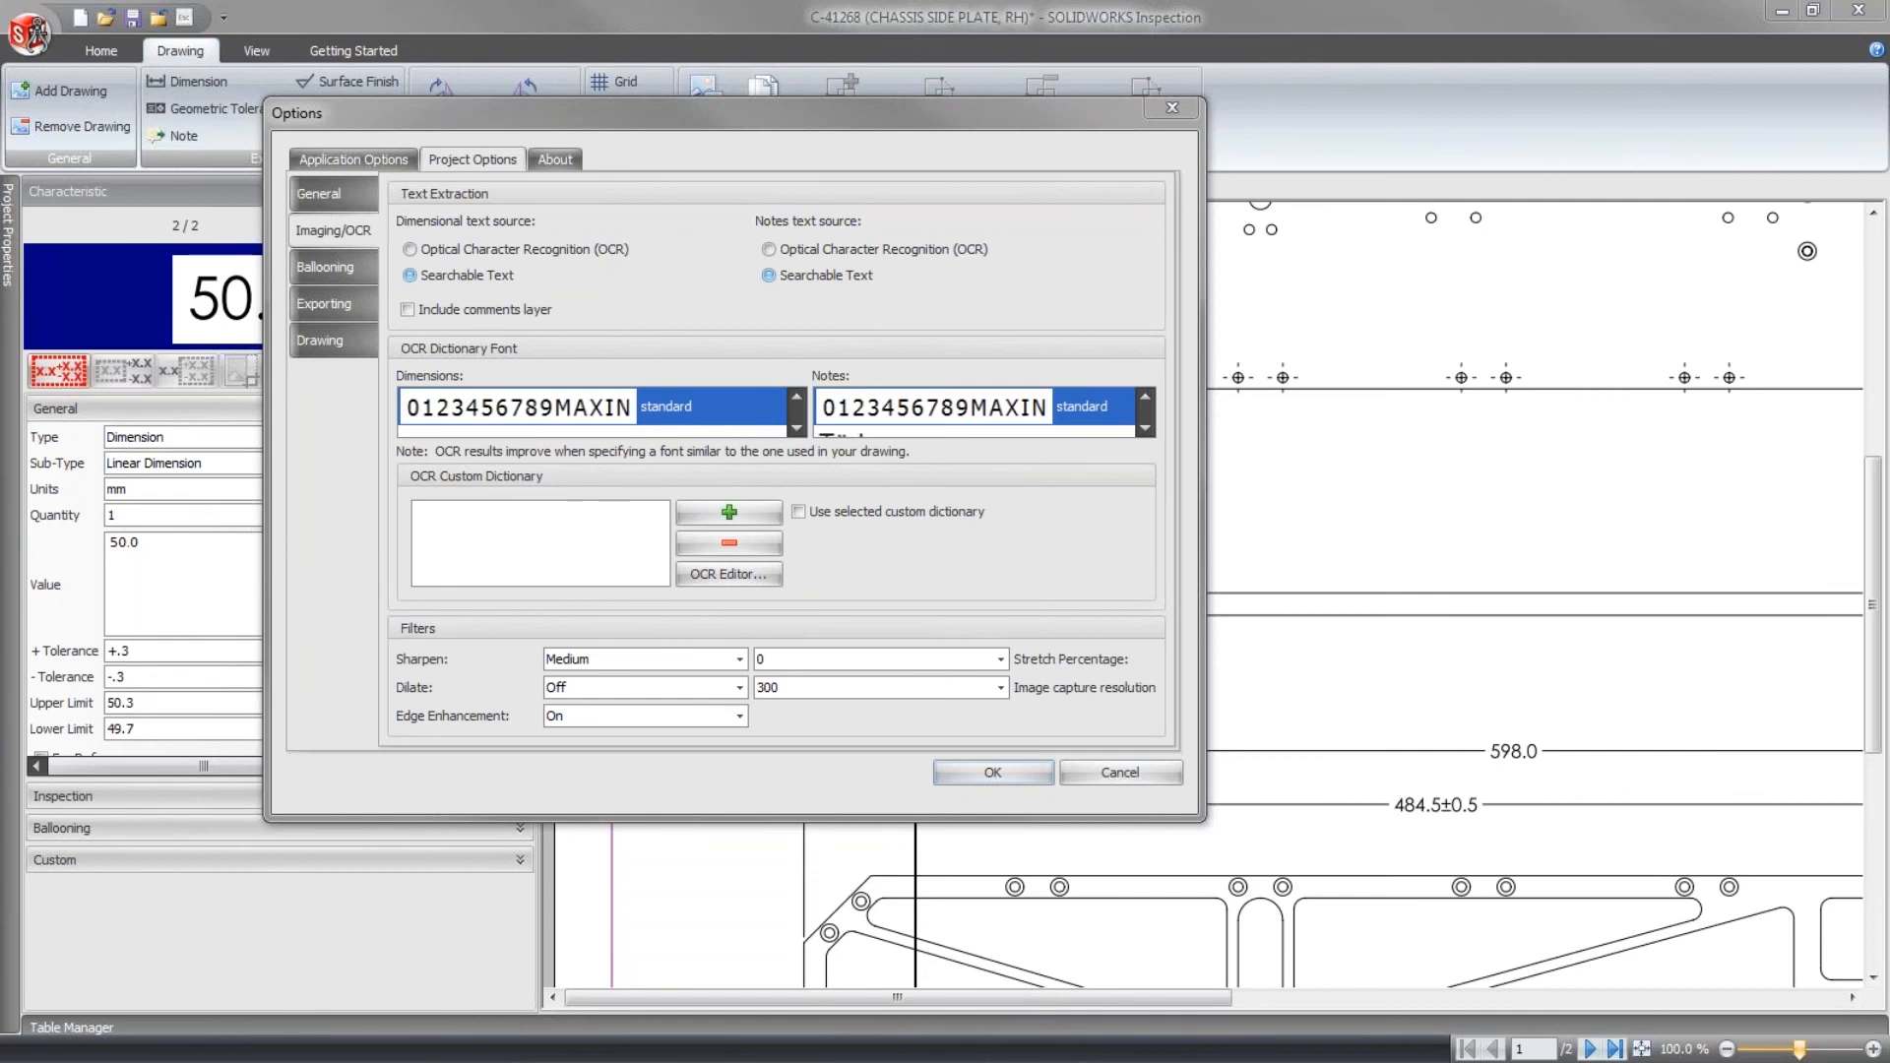
- Switch to the chassis side plate PDF in Adobe Acrobat Reader and check that the 10.1 / 9.8, 50.0 and 484.5±0.5 dimension texts are selectable
drag(670, 1053, 683, 79)
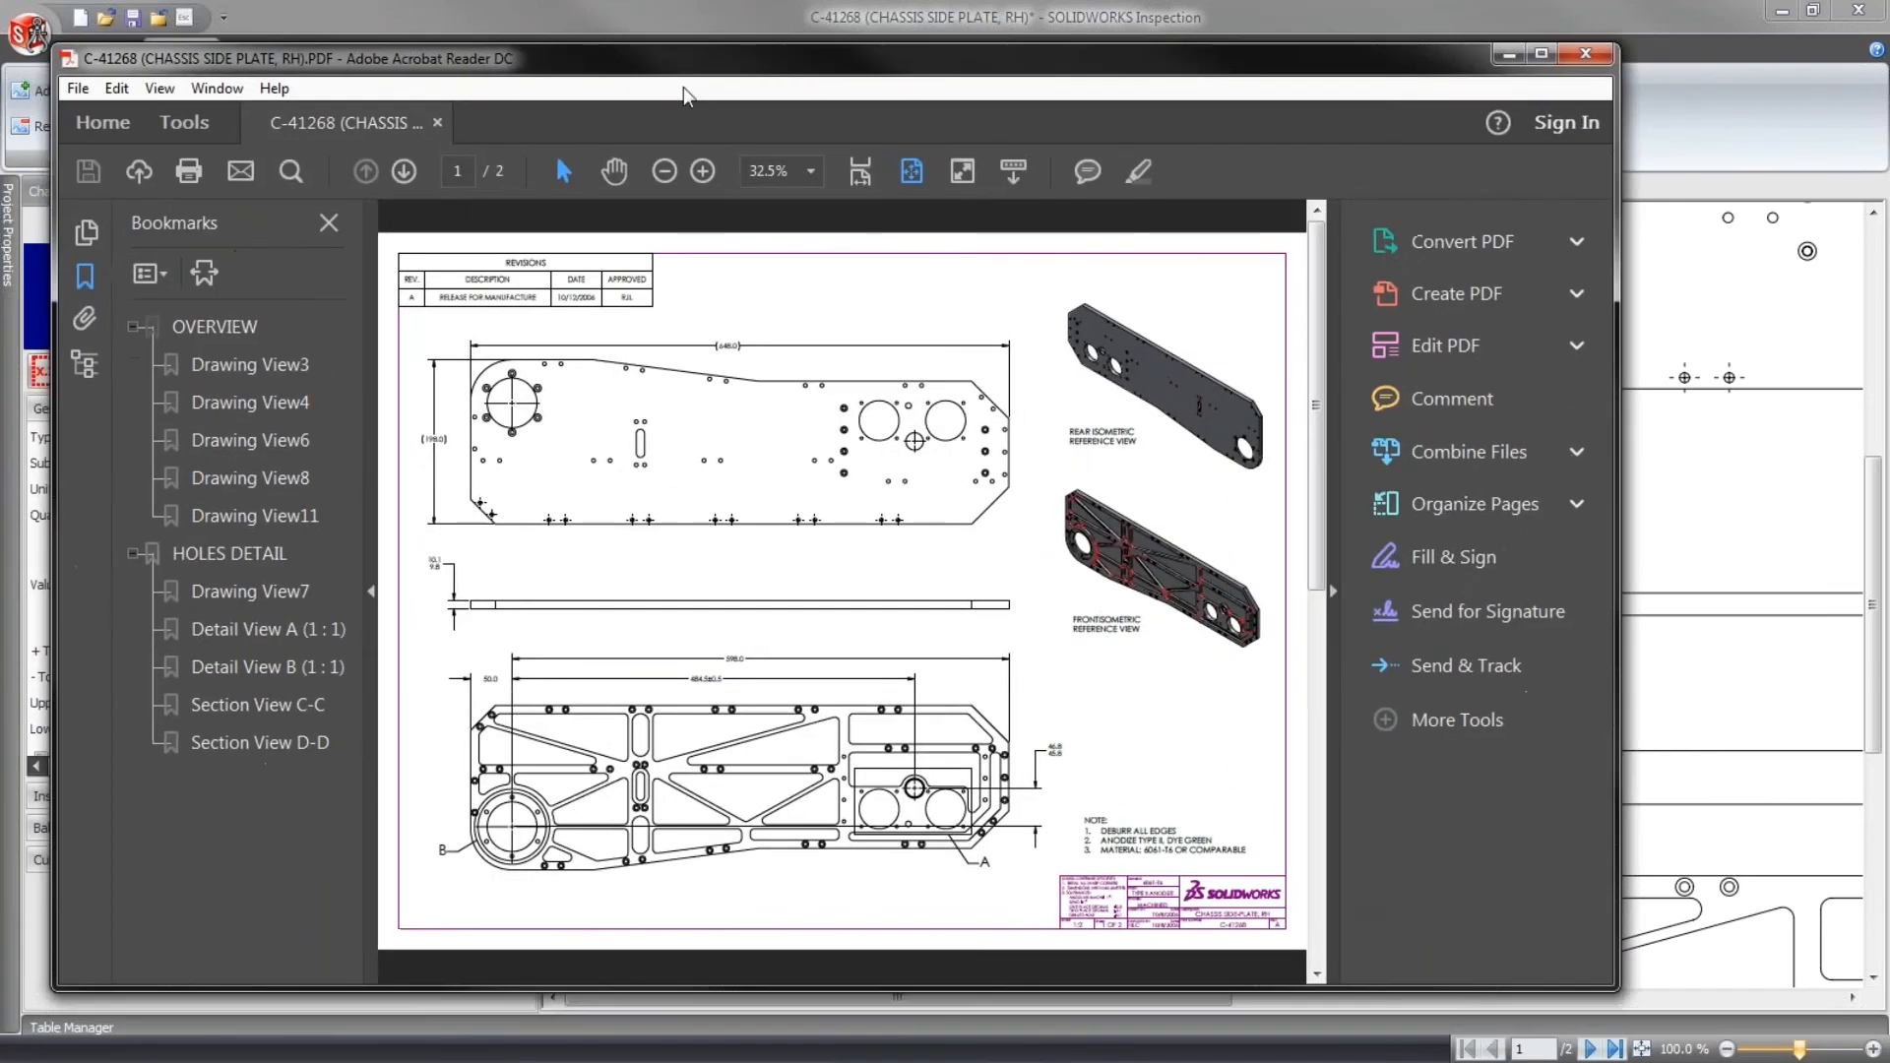
click(700, 177)
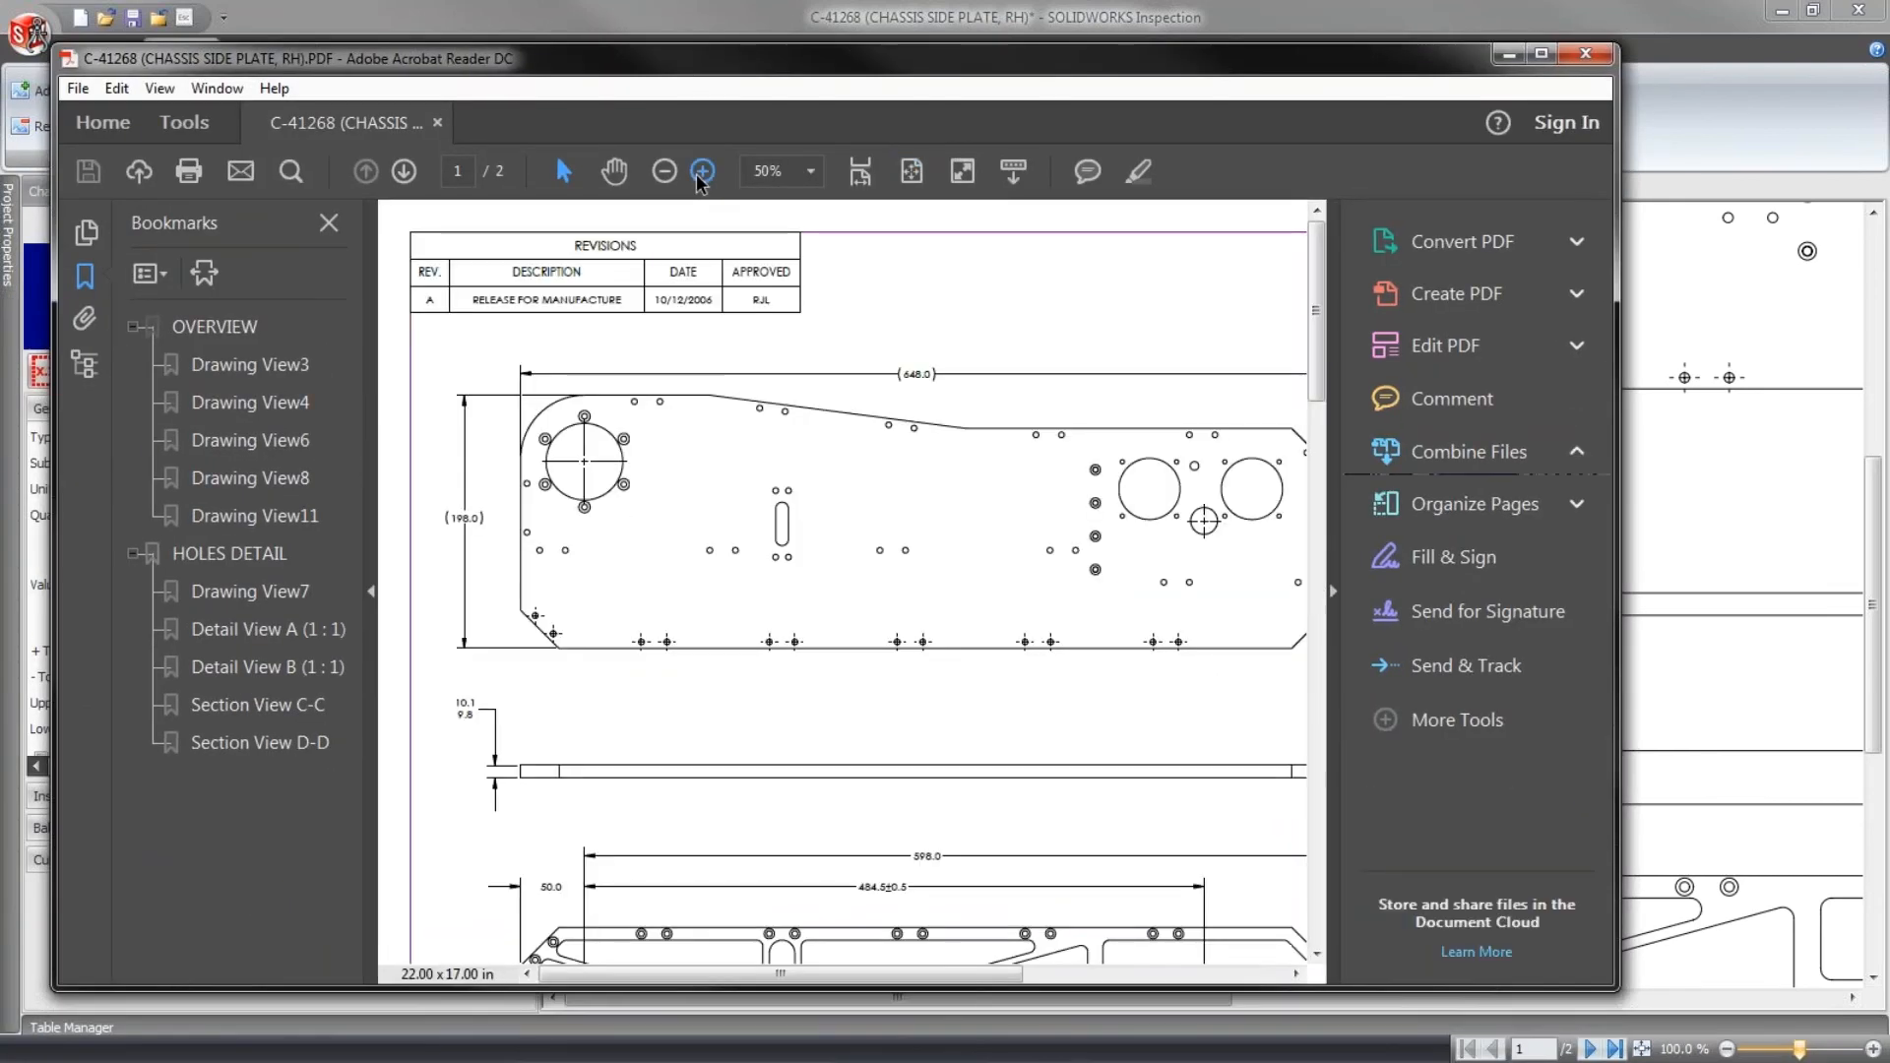
click(700, 177)
drag(480, 871, 519, 903)
click(506, 887)
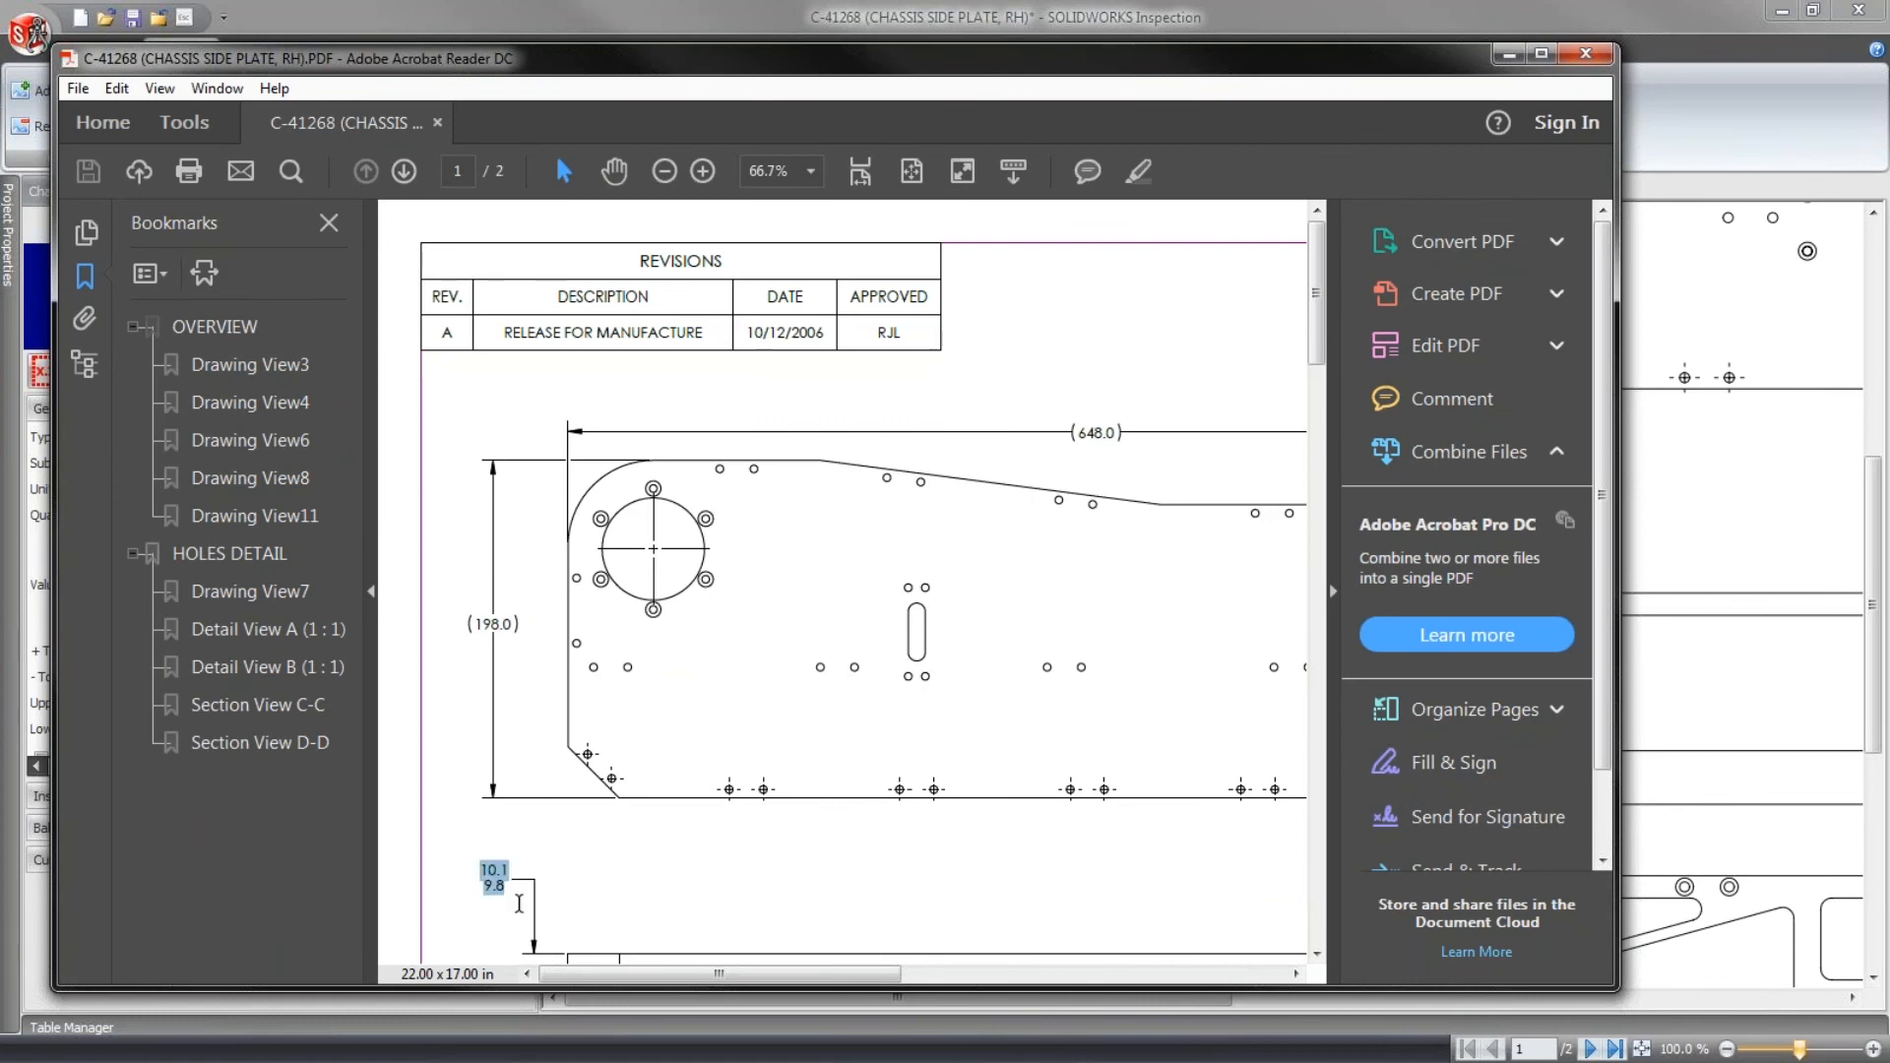
scroll(746, 789, down, 4)
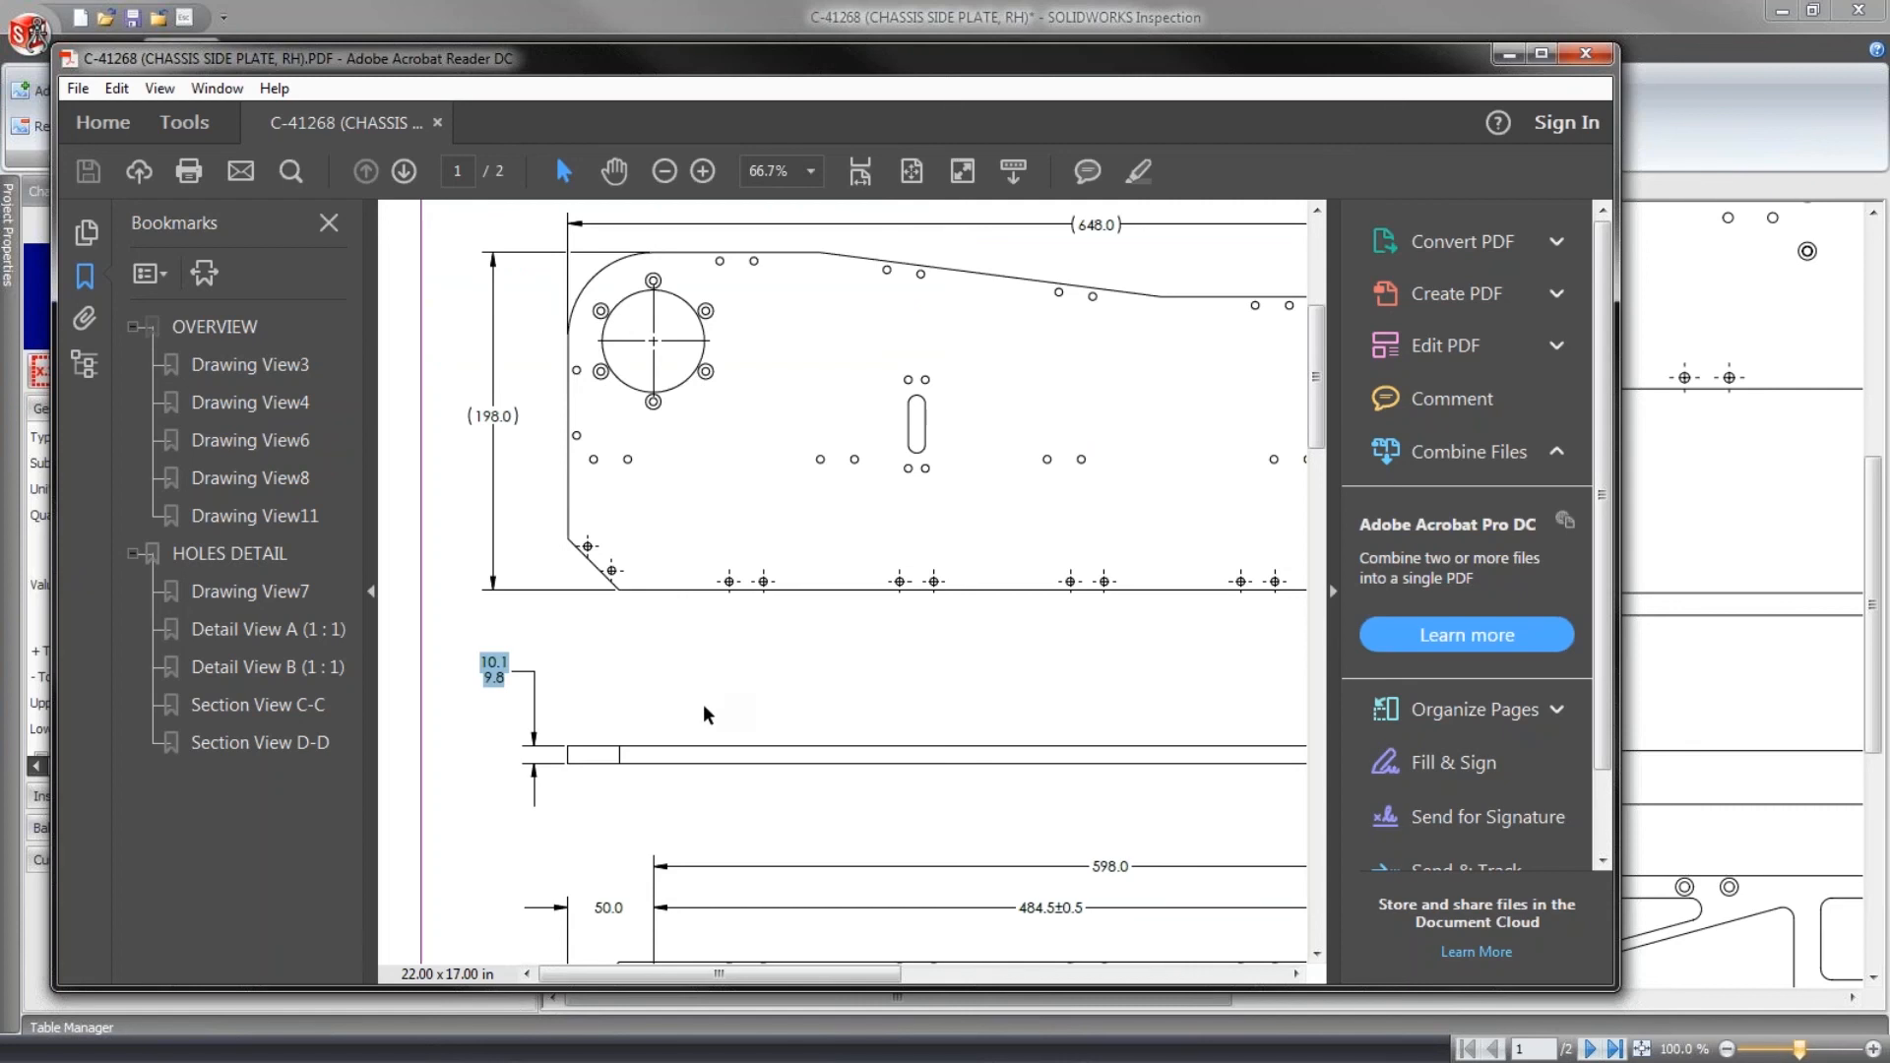
drag(599, 907, 626, 908)
drag(1019, 911, 1160, 876)
click(1151, 795)
- Maximize the PDF window and check whether the title block tolerance text and the three numbered notes on sheet 1 are selectable
mouse_move(1316, 431)
mouse_down()
mouse_move(1312, 650)
mouse_move(1314, 574)
mouse_move(1314, 632)
mouse_up()
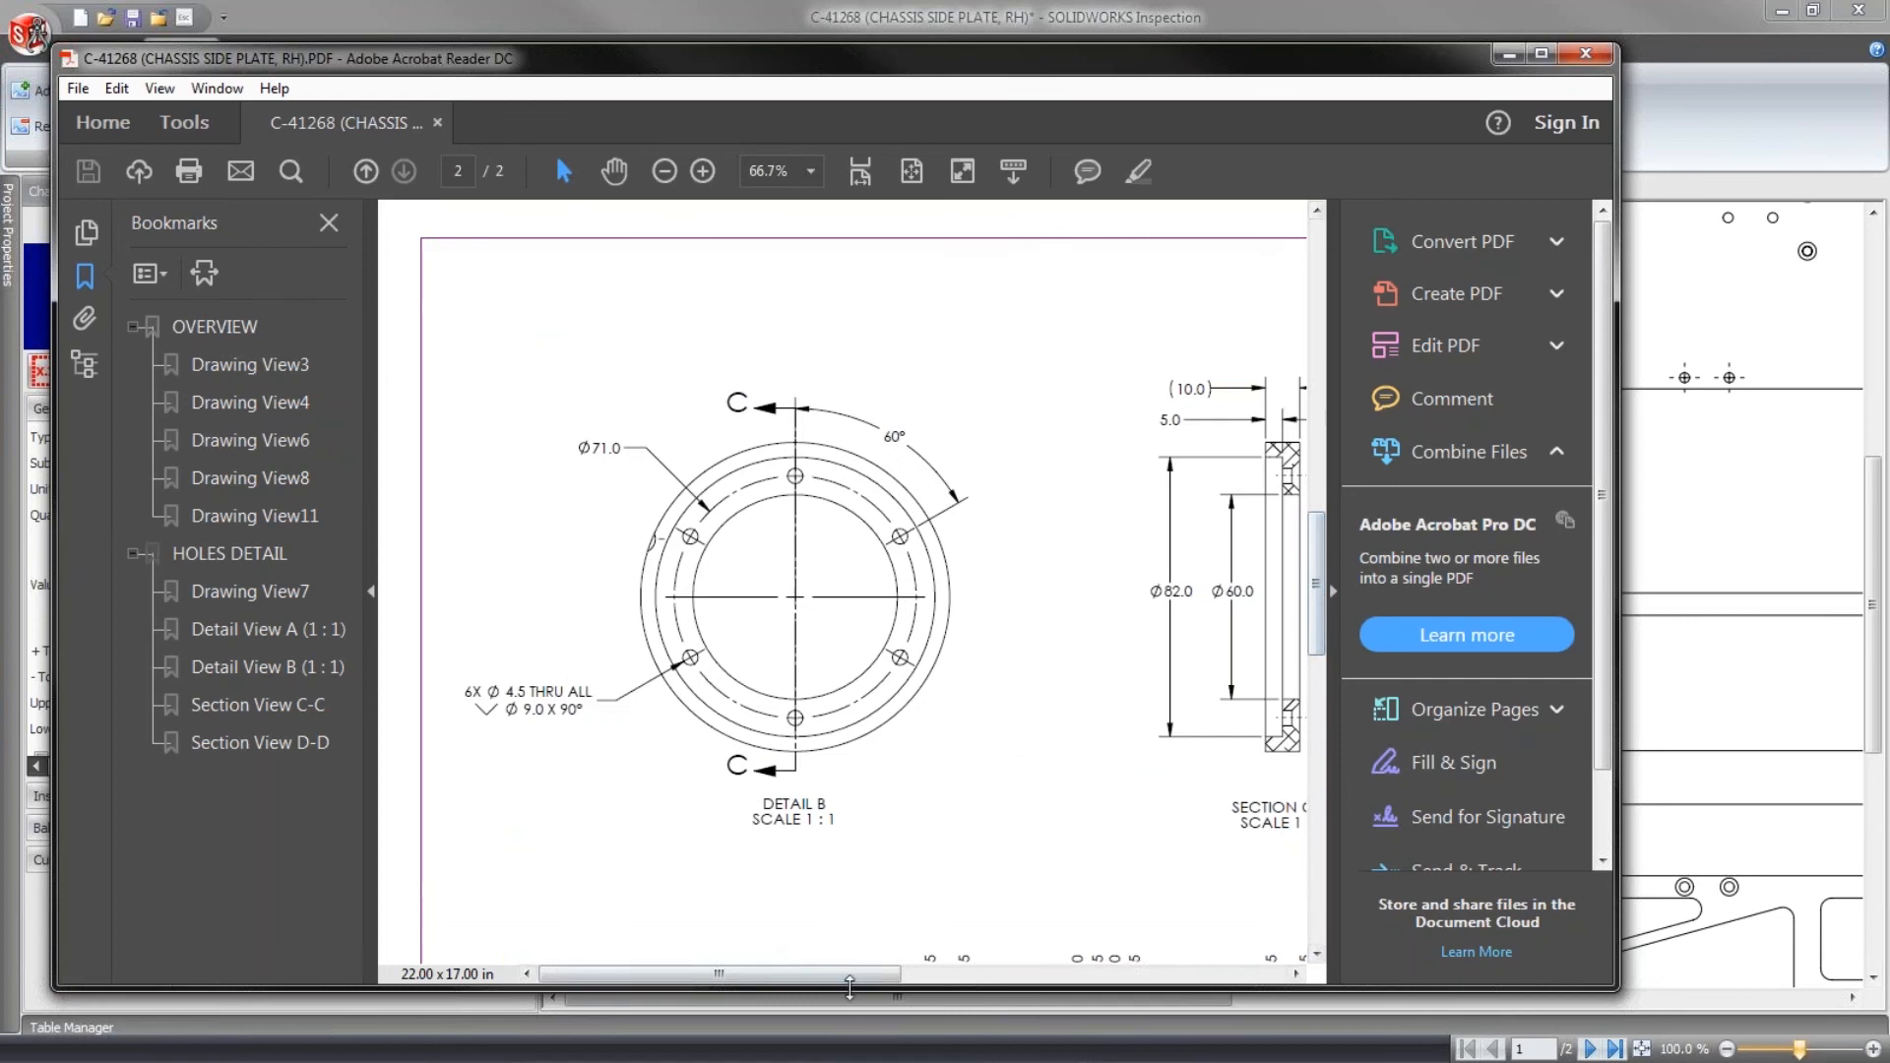
drag(851, 986, 984, 980)
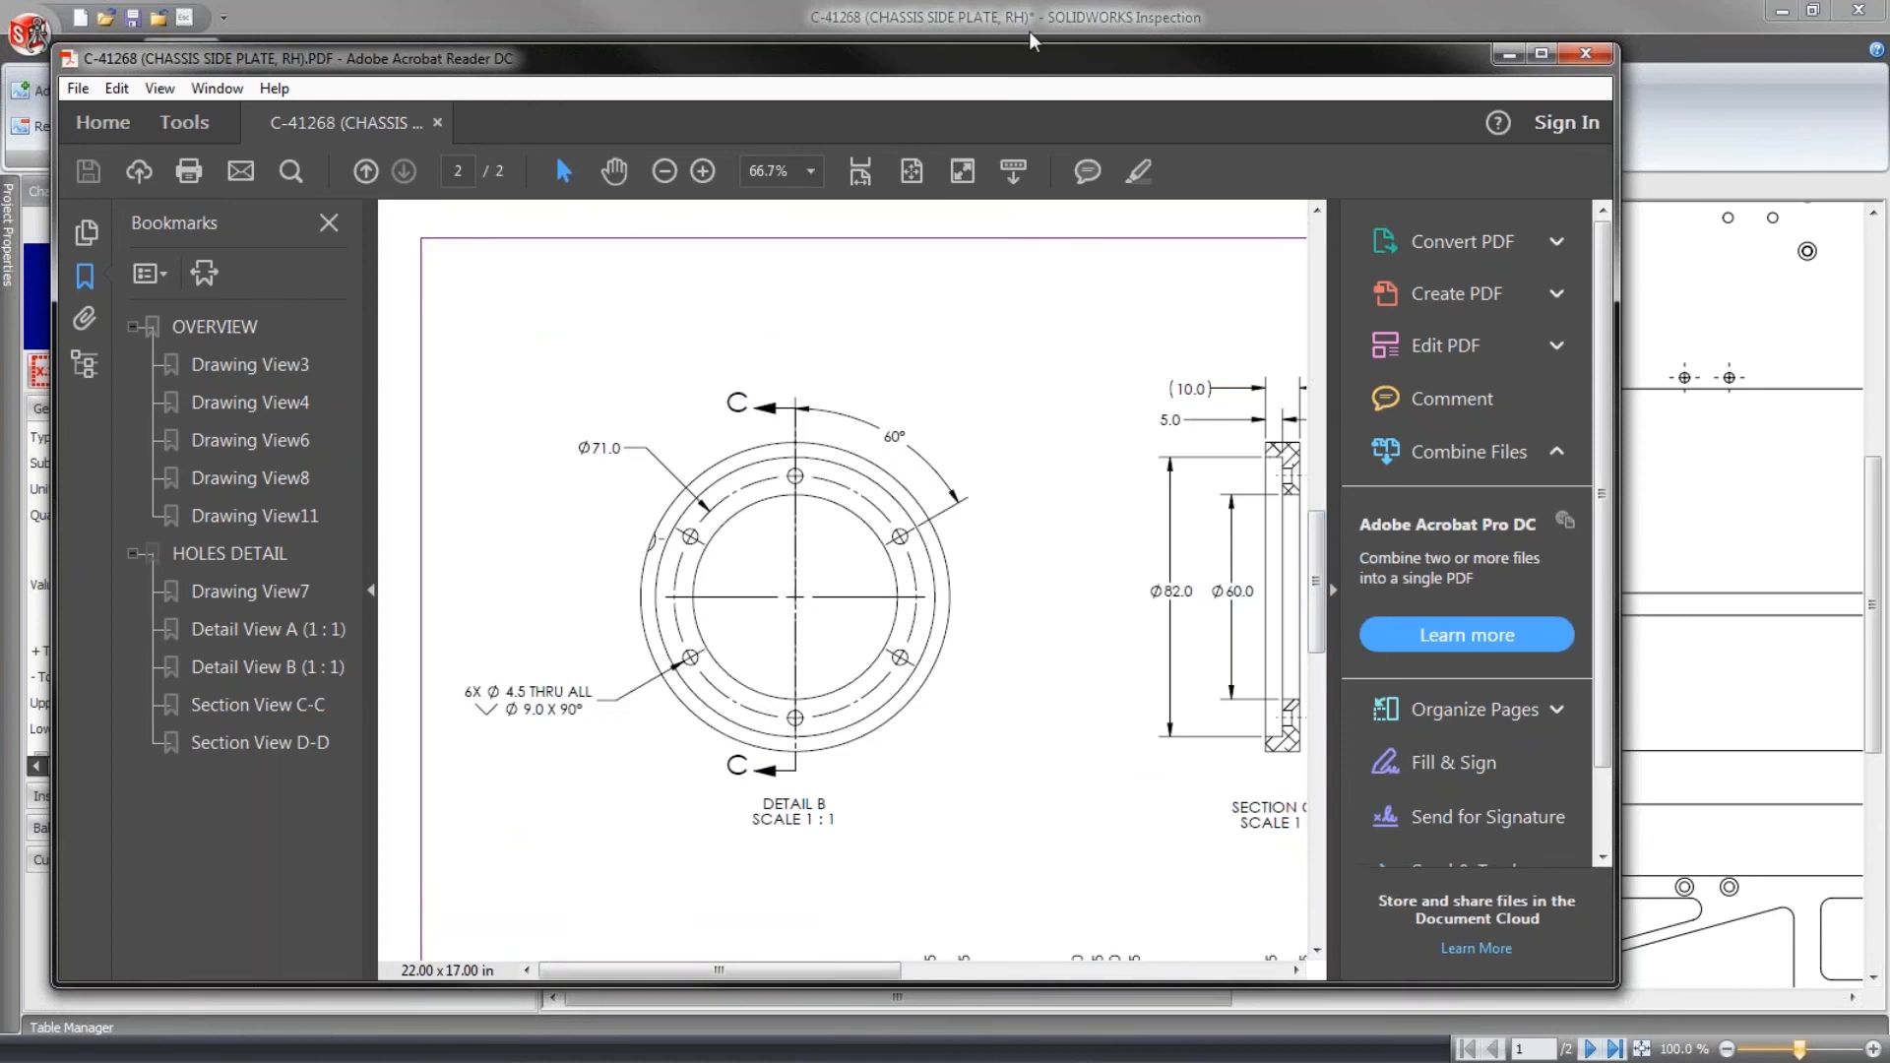
double_click(1032, 58)
scroll(842, 837, down, 8)
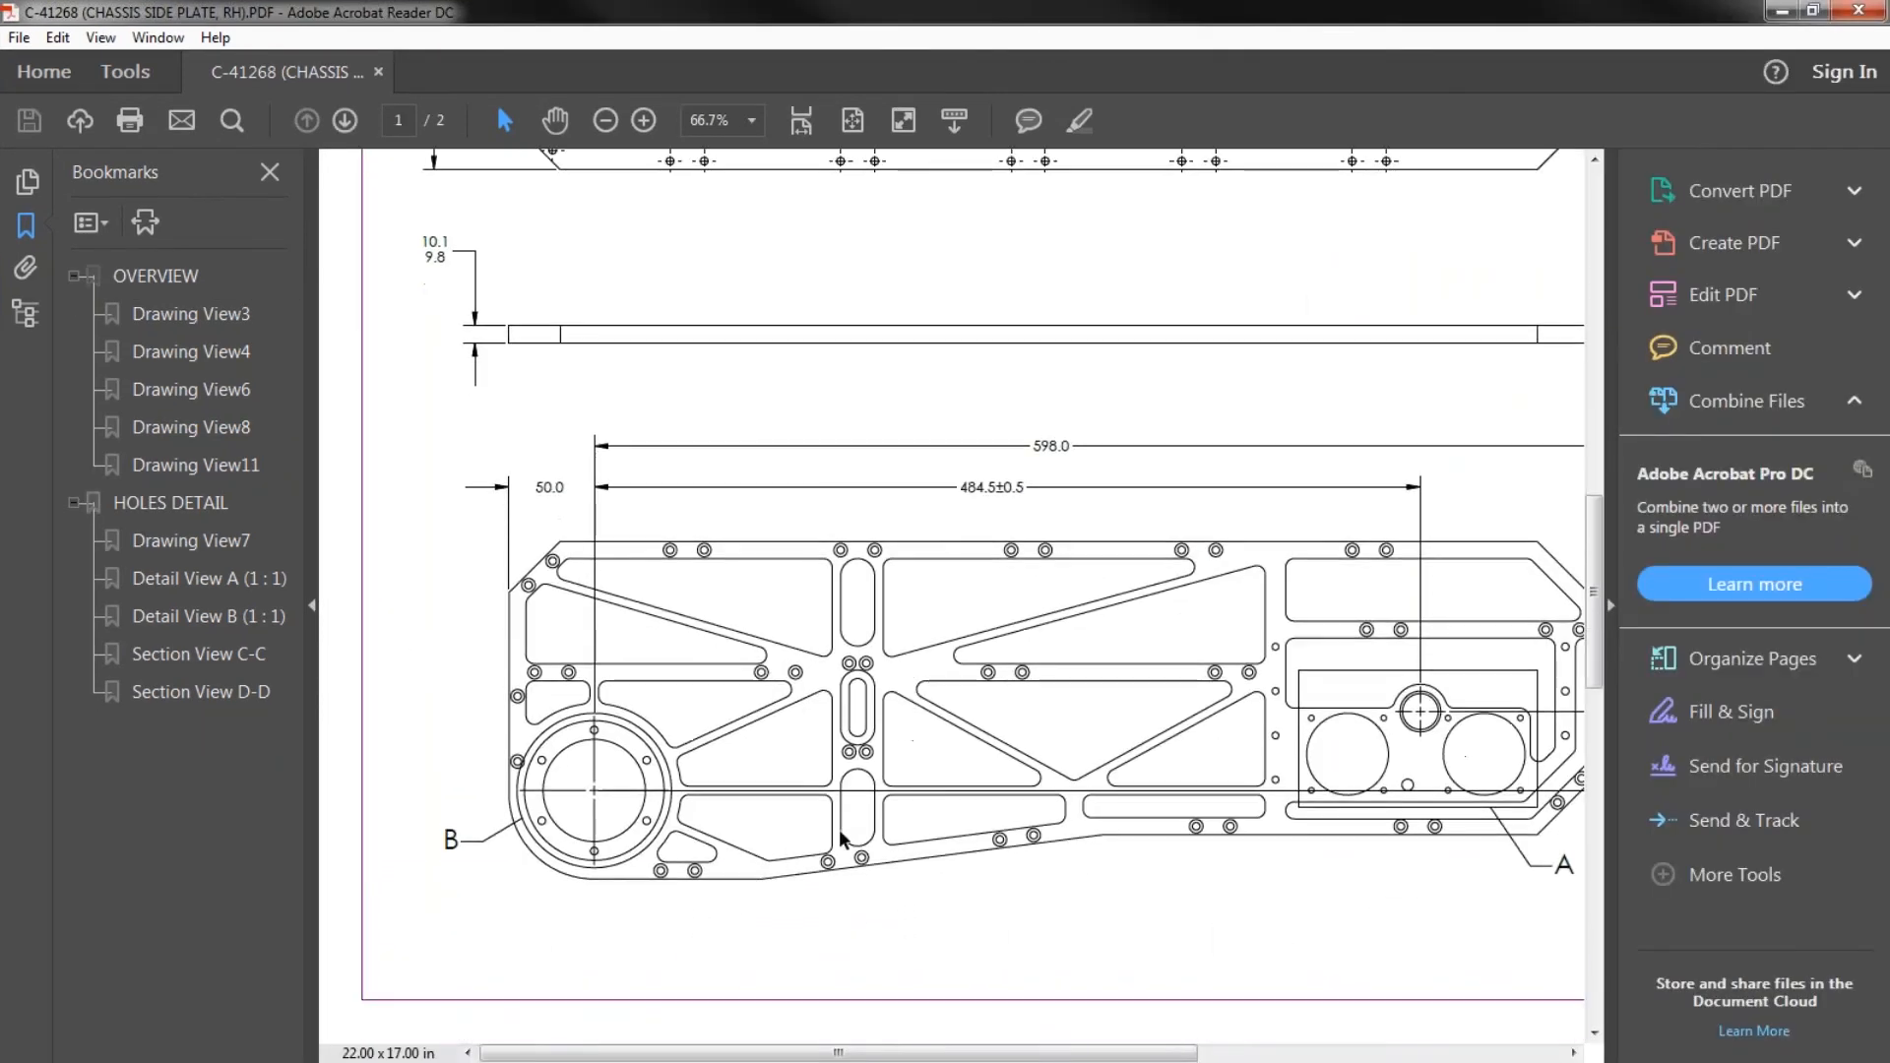
scroll(841, 836, right, 6)
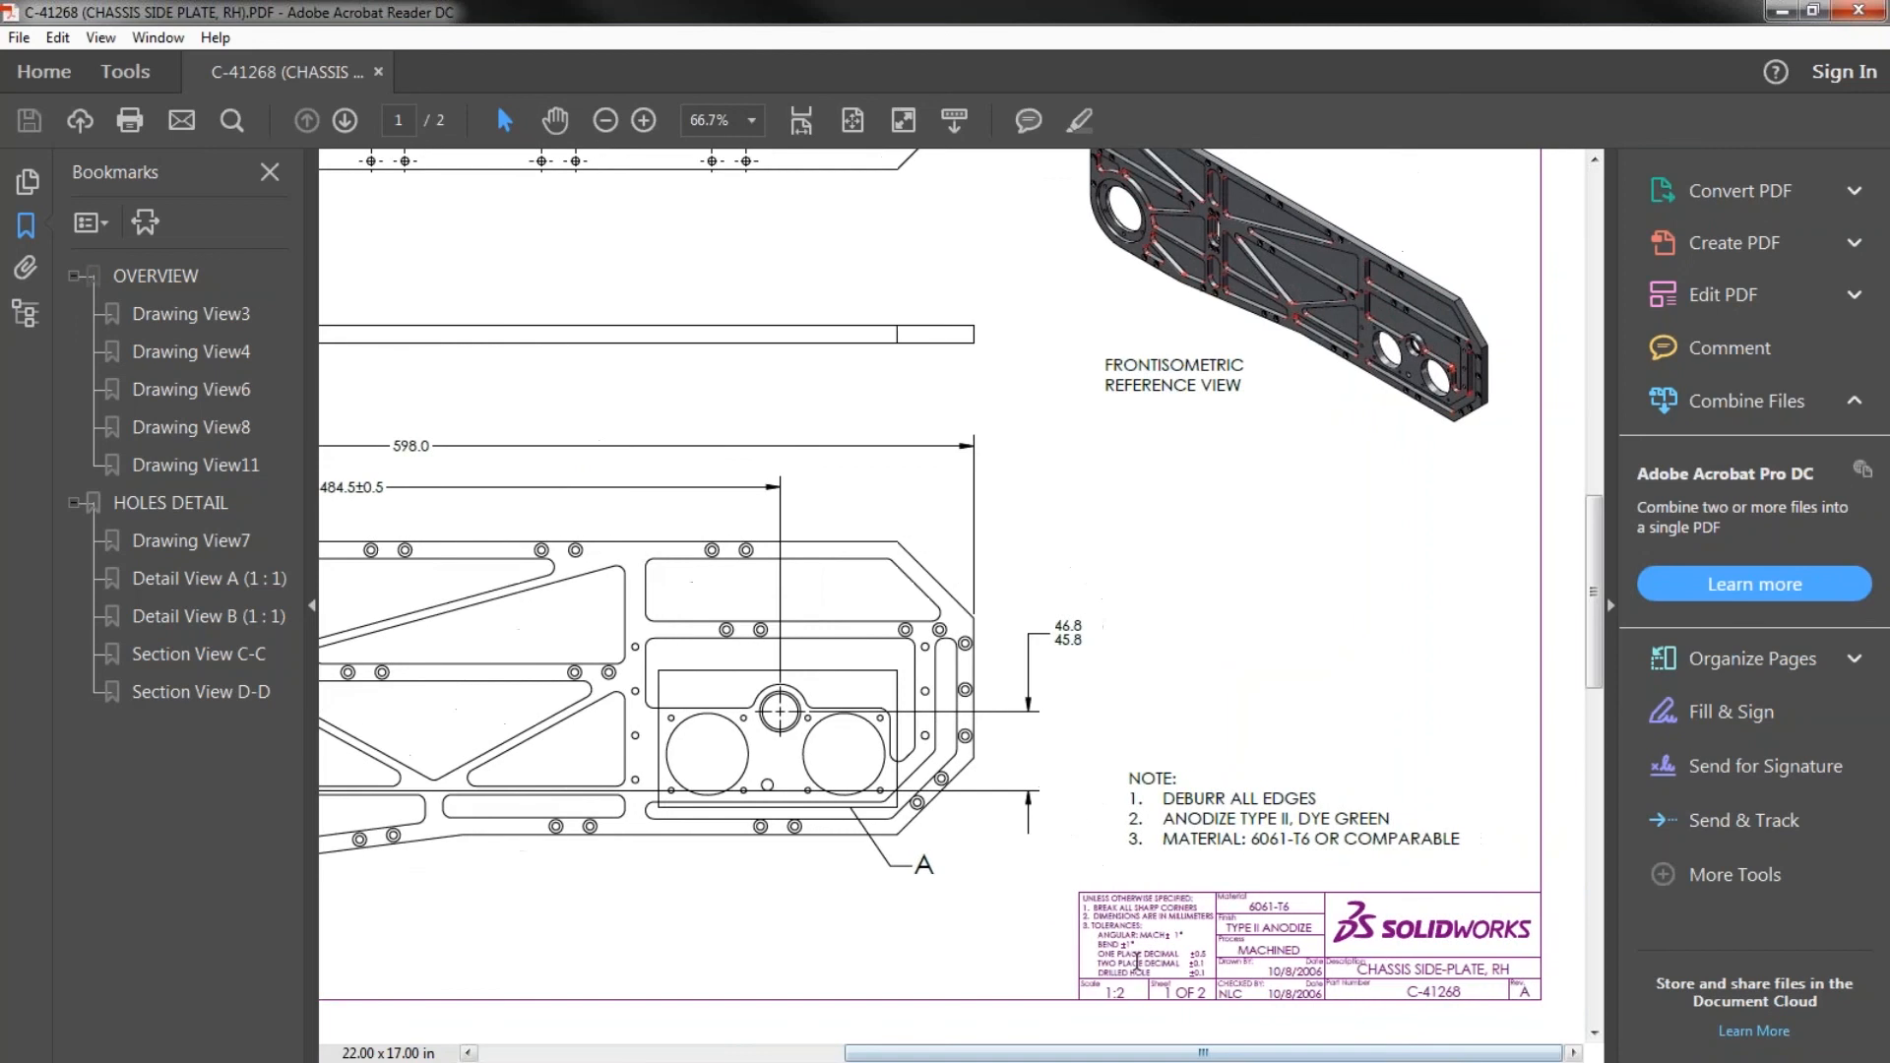
drag(1137, 962, 1102, 906)
click(1101, 907)
drag(1142, 799, 1289, 841)
click(1270, 839)
drag(1457, 841, 1356, 853)
click(1461, 839)
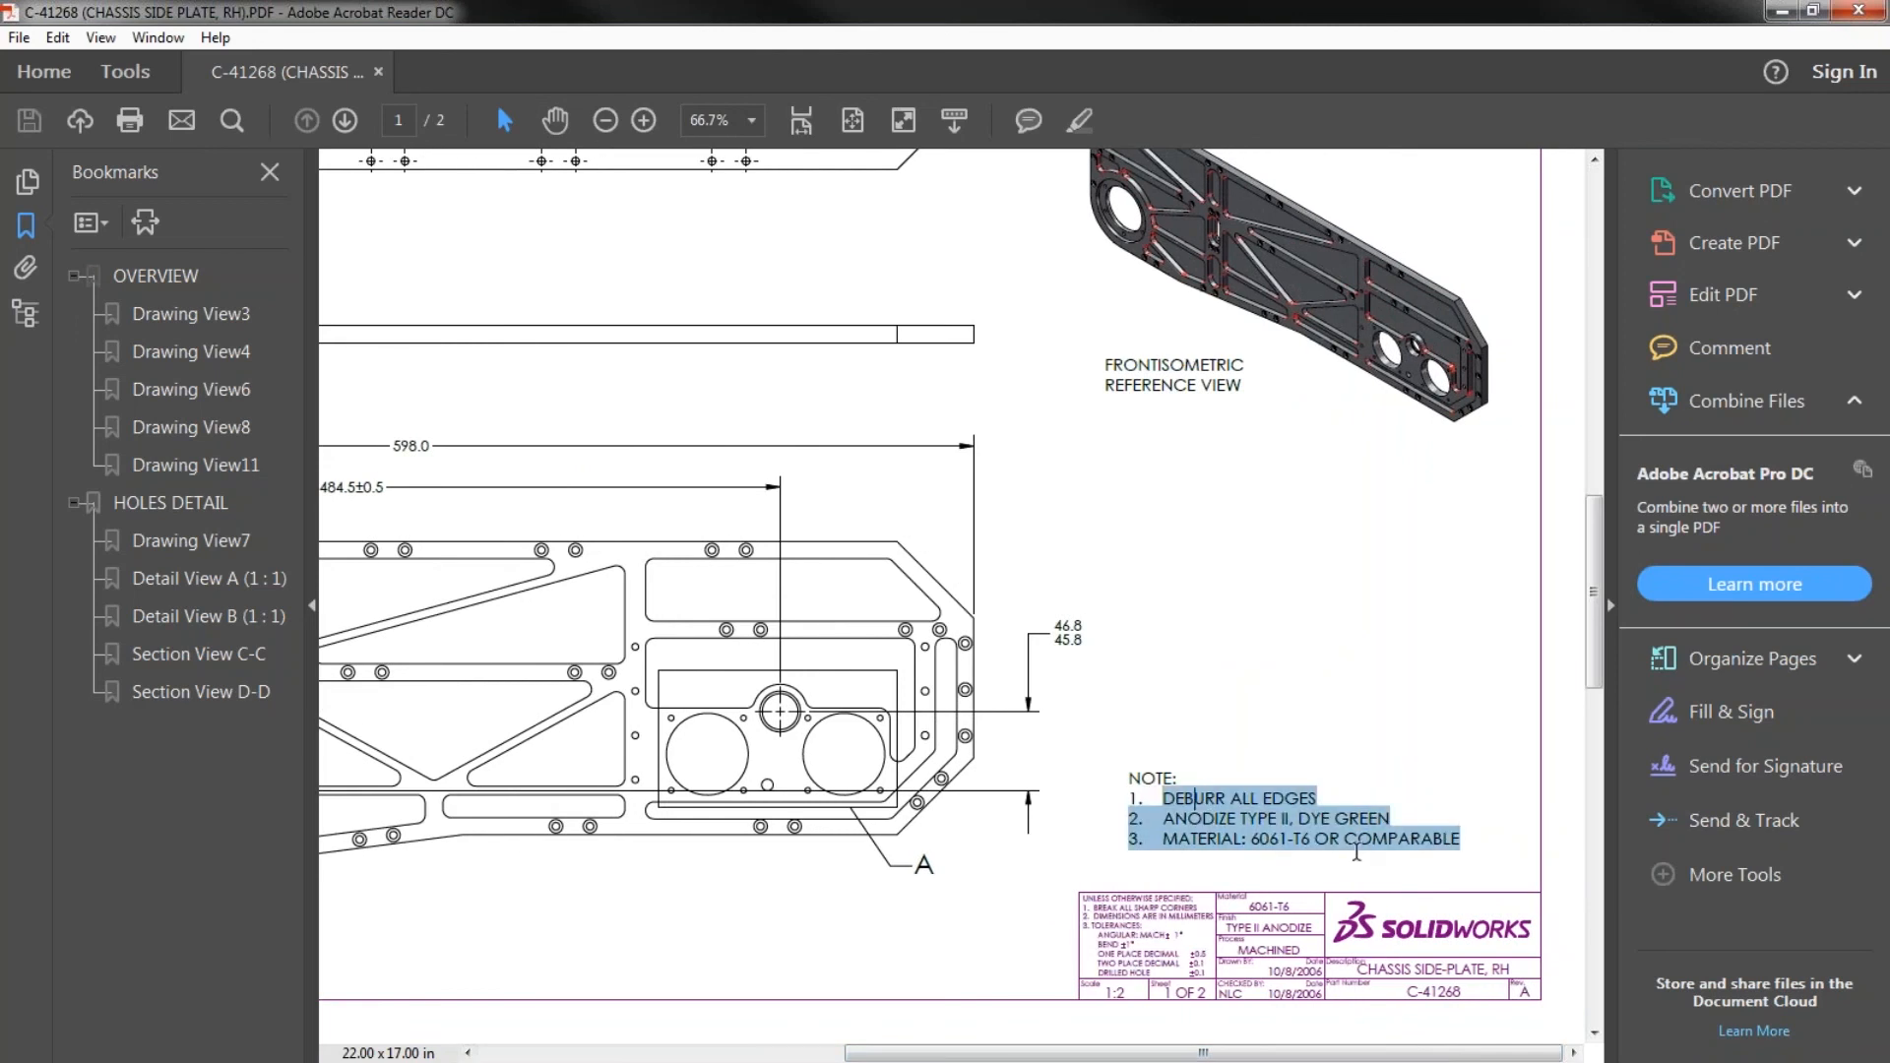
click(1357, 850)
- Switch back to SOLIDWORKS Inspection and dismiss the Options dialog without applying its settings
drag(1228, 14, 1044, 203)
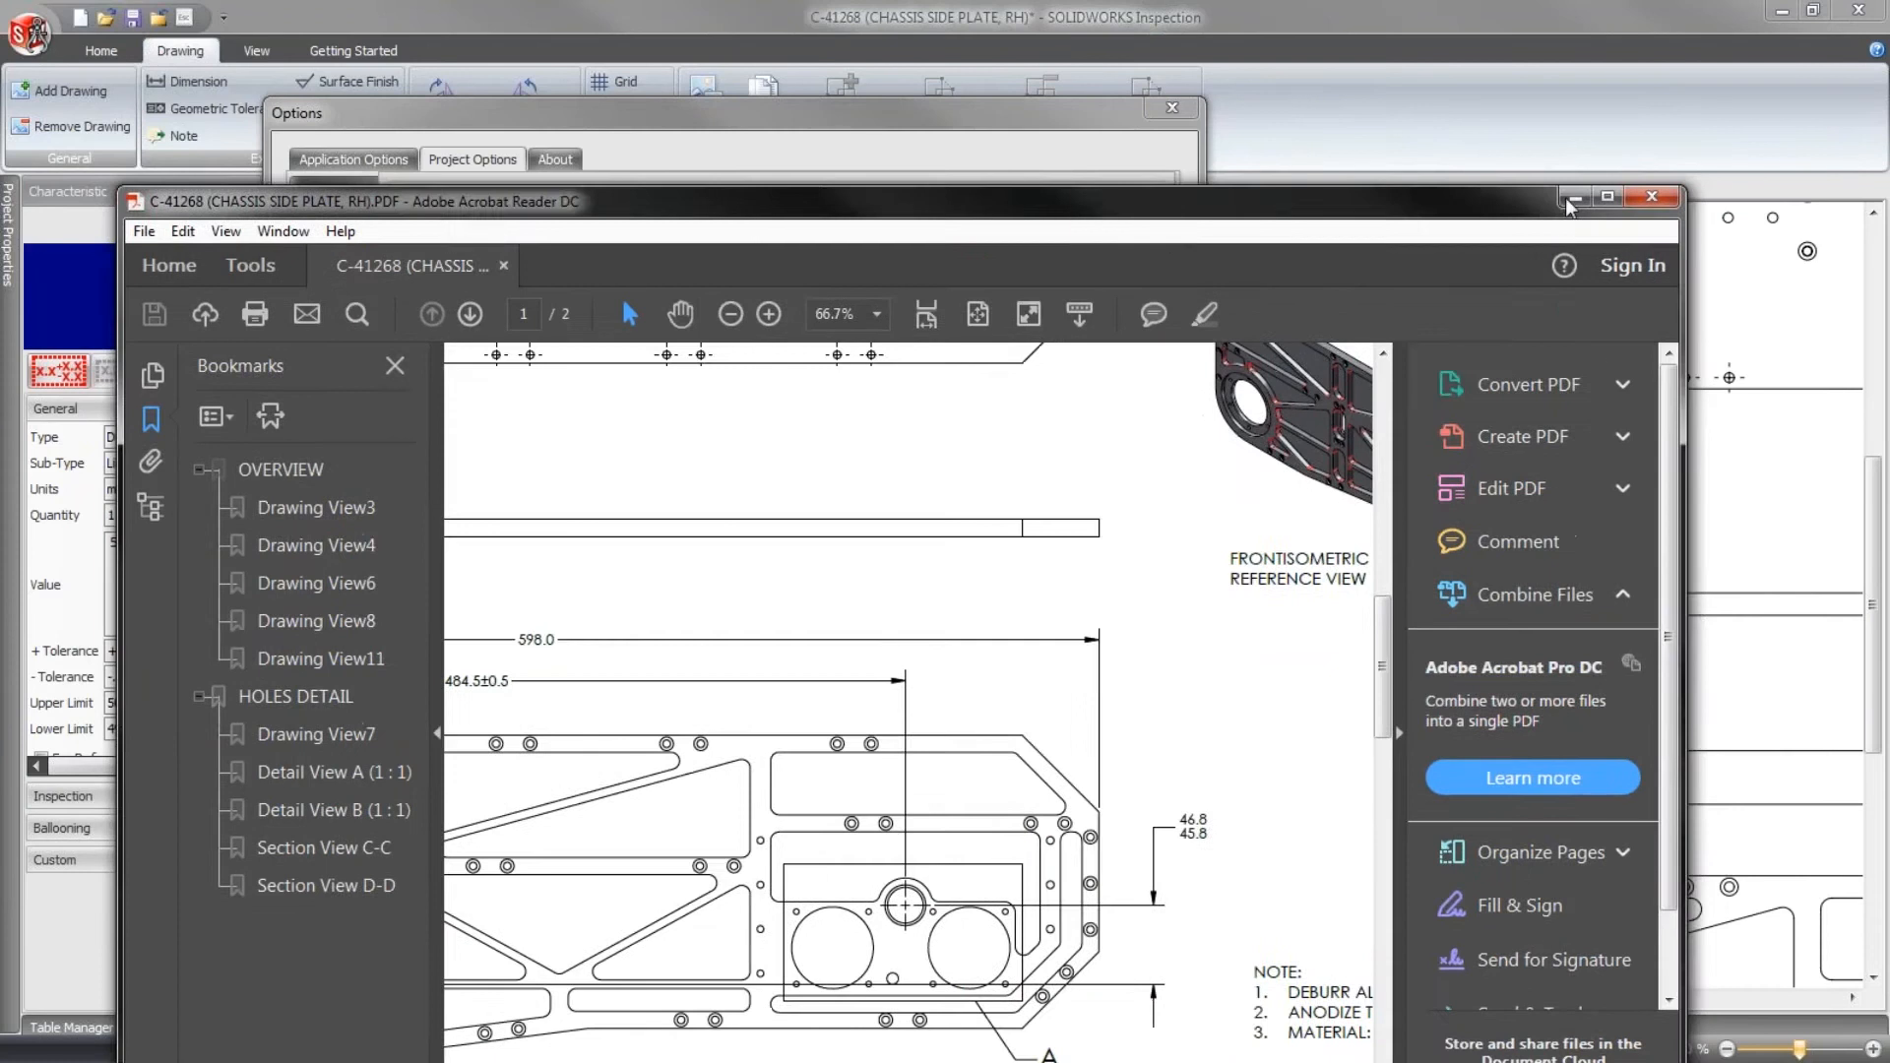
click(1572, 197)
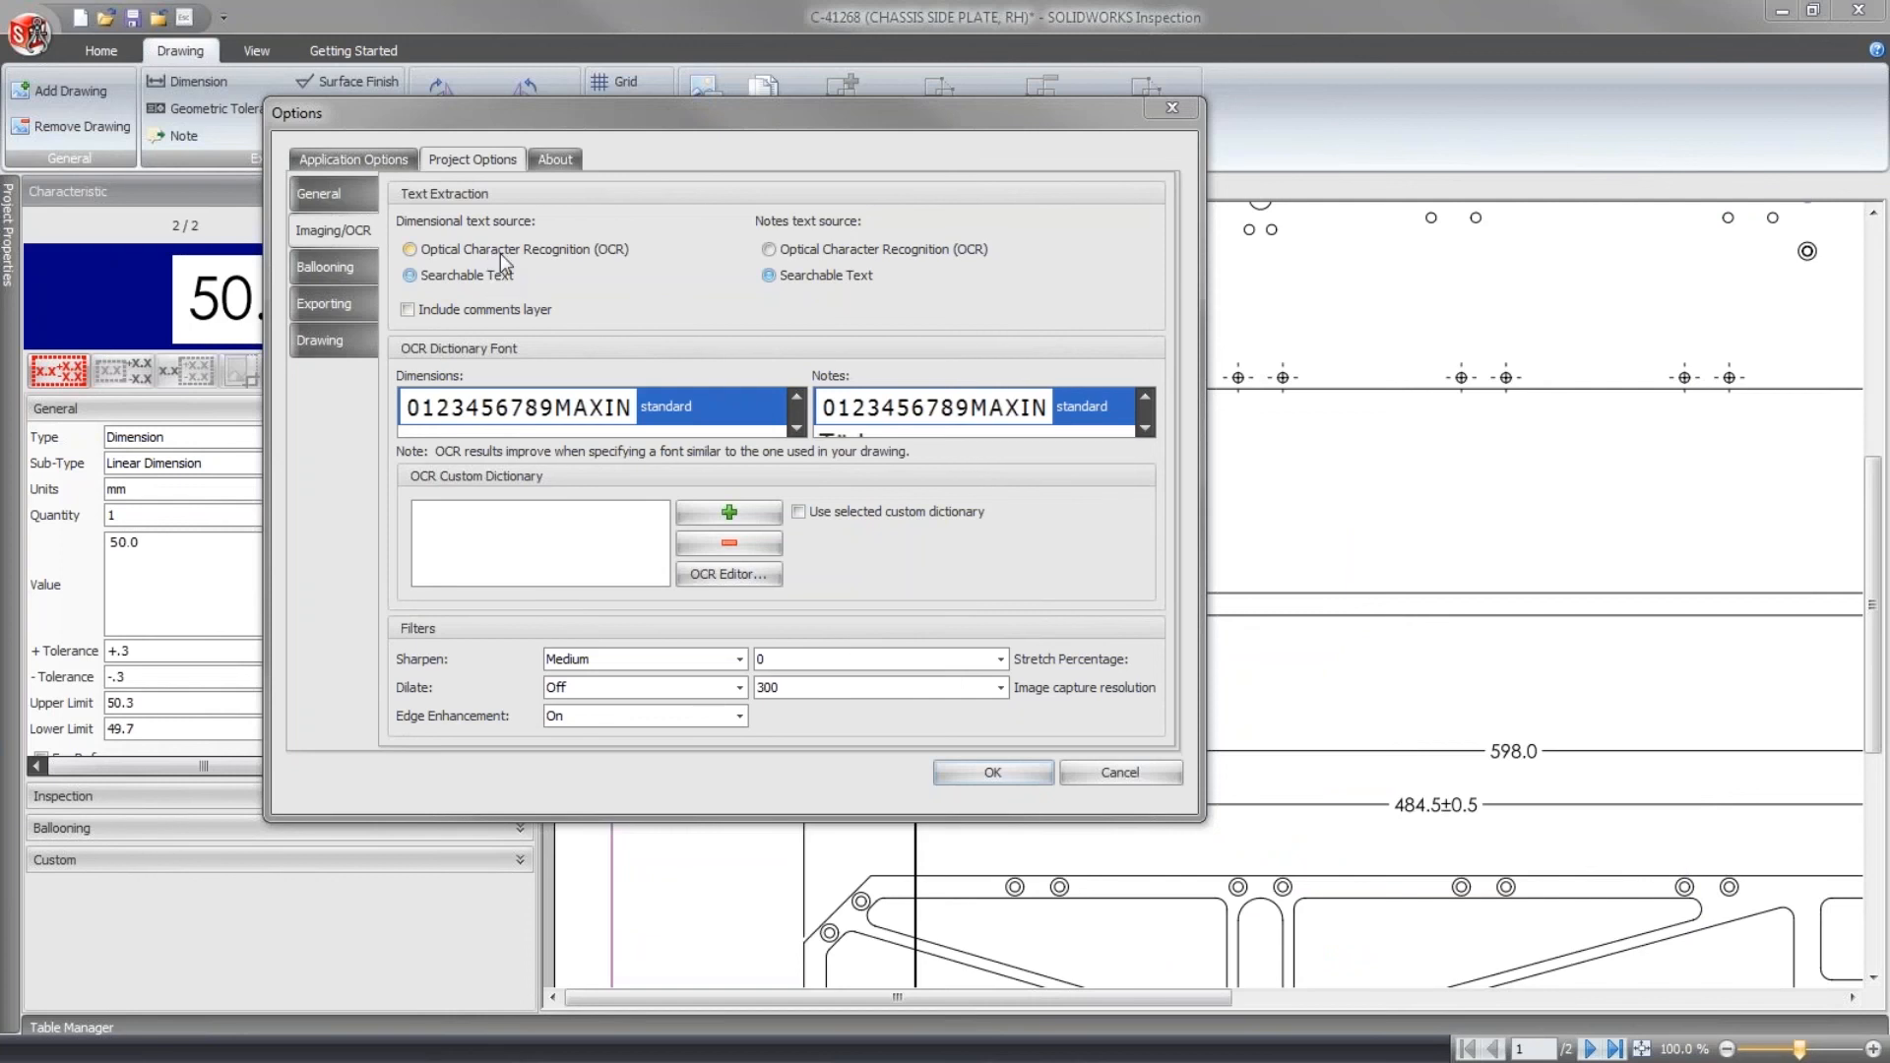
click(1158, 773)
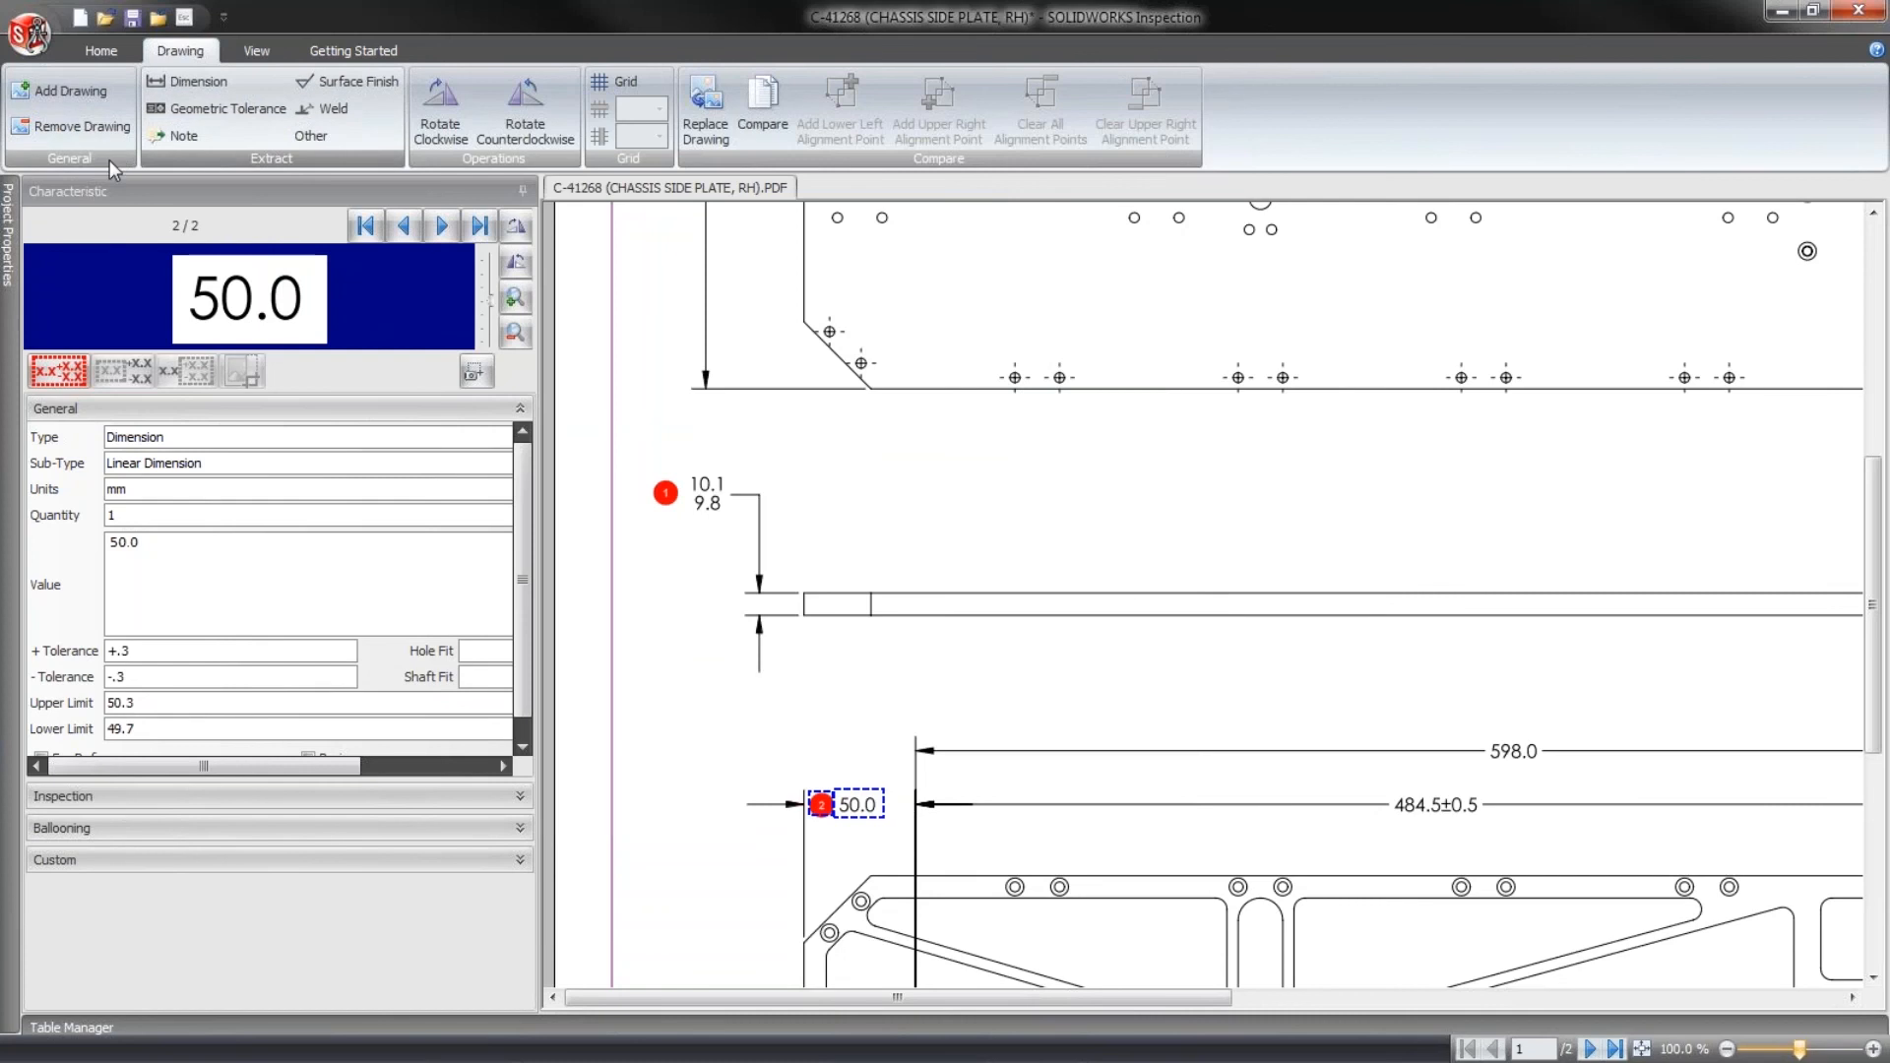
- Extract the 598.0 and 484.5±0.5 dimensions above the lower view as dimension characteristics
click(198, 91)
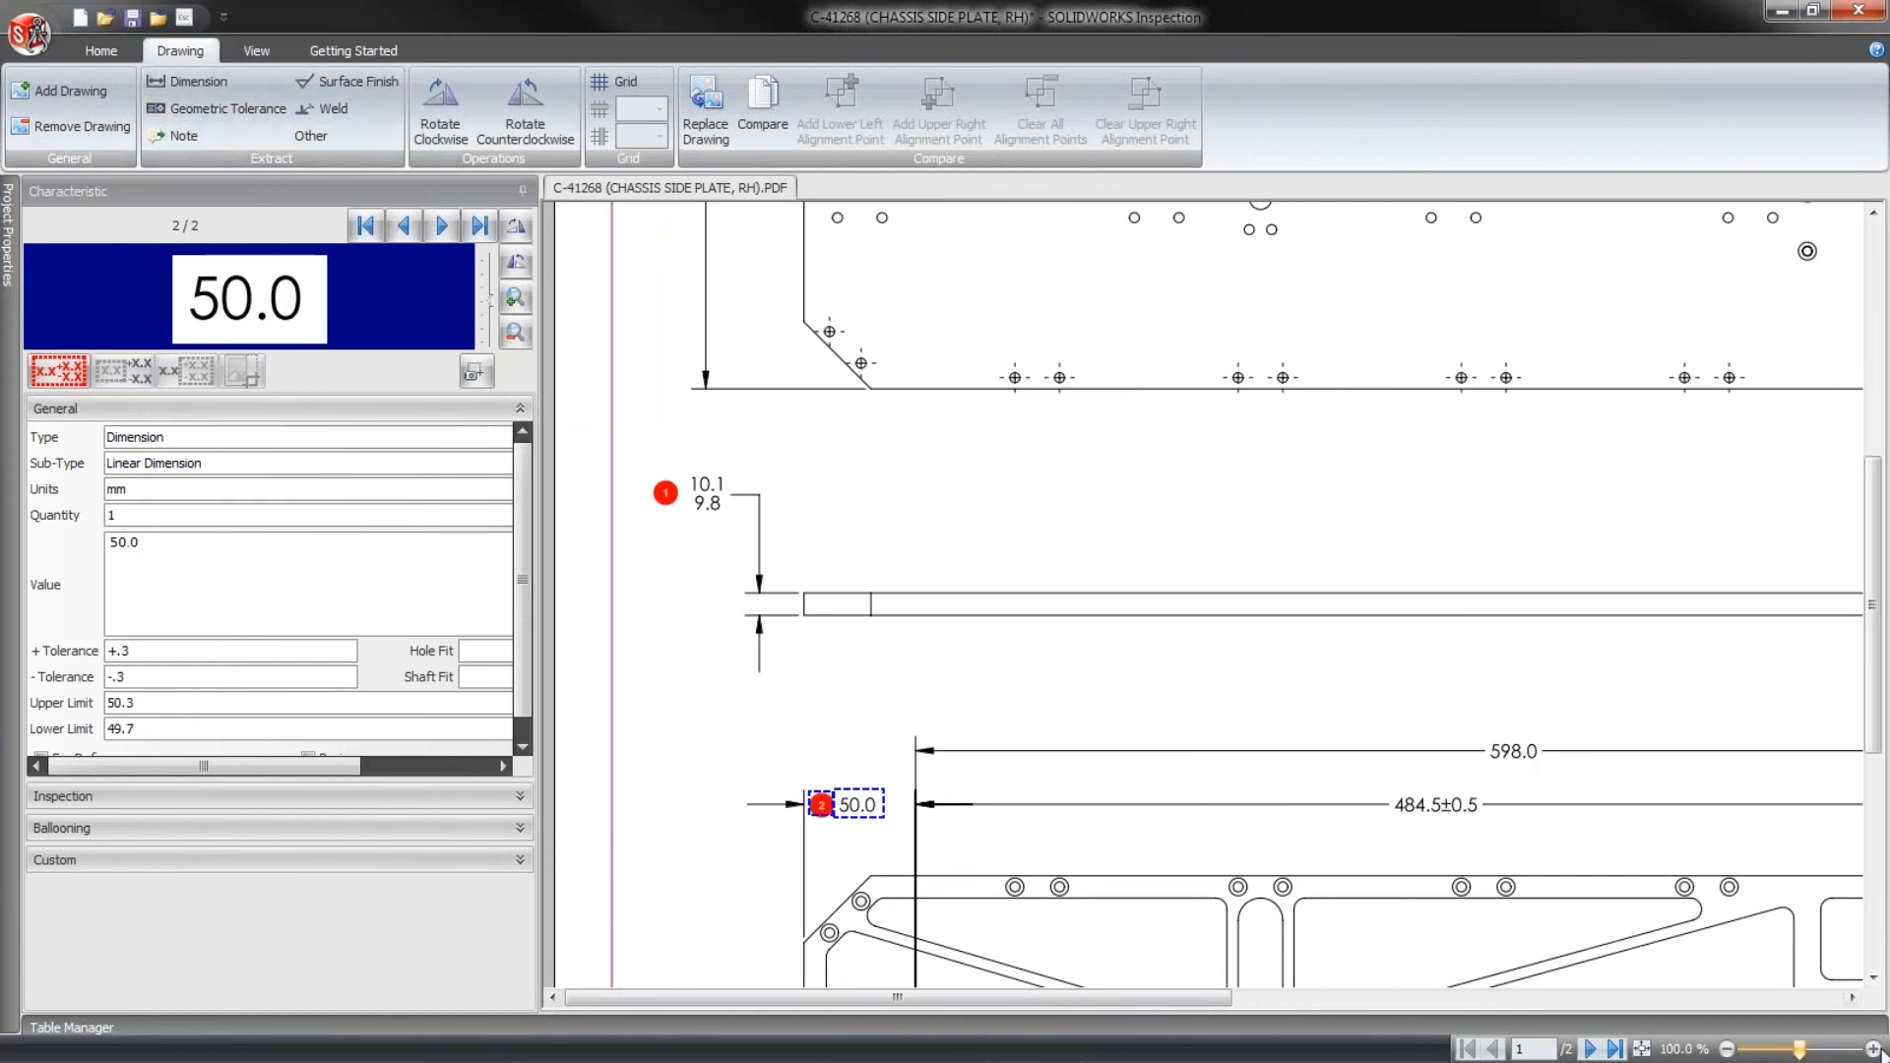
click(1874, 1048)
click(1874, 1048)
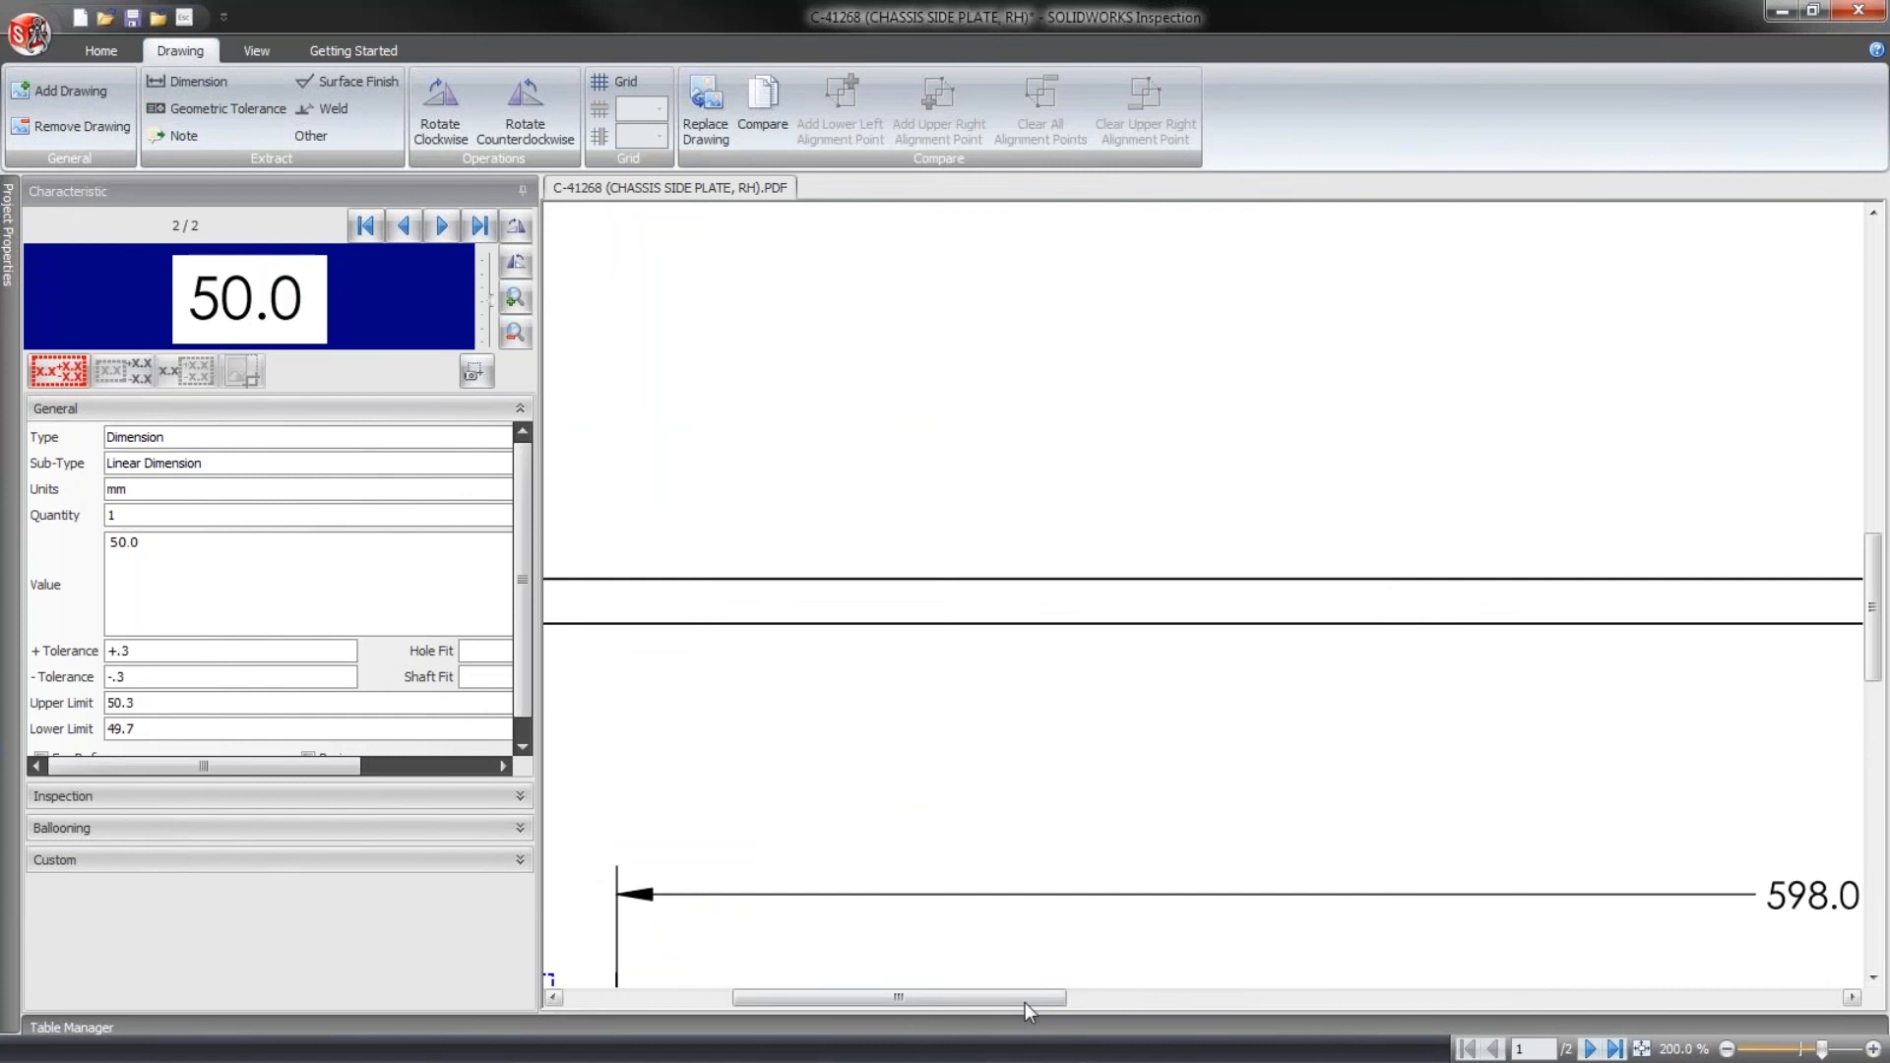
drag(1025, 1002, 1255, 1004)
drag(1873, 591, 1873, 647)
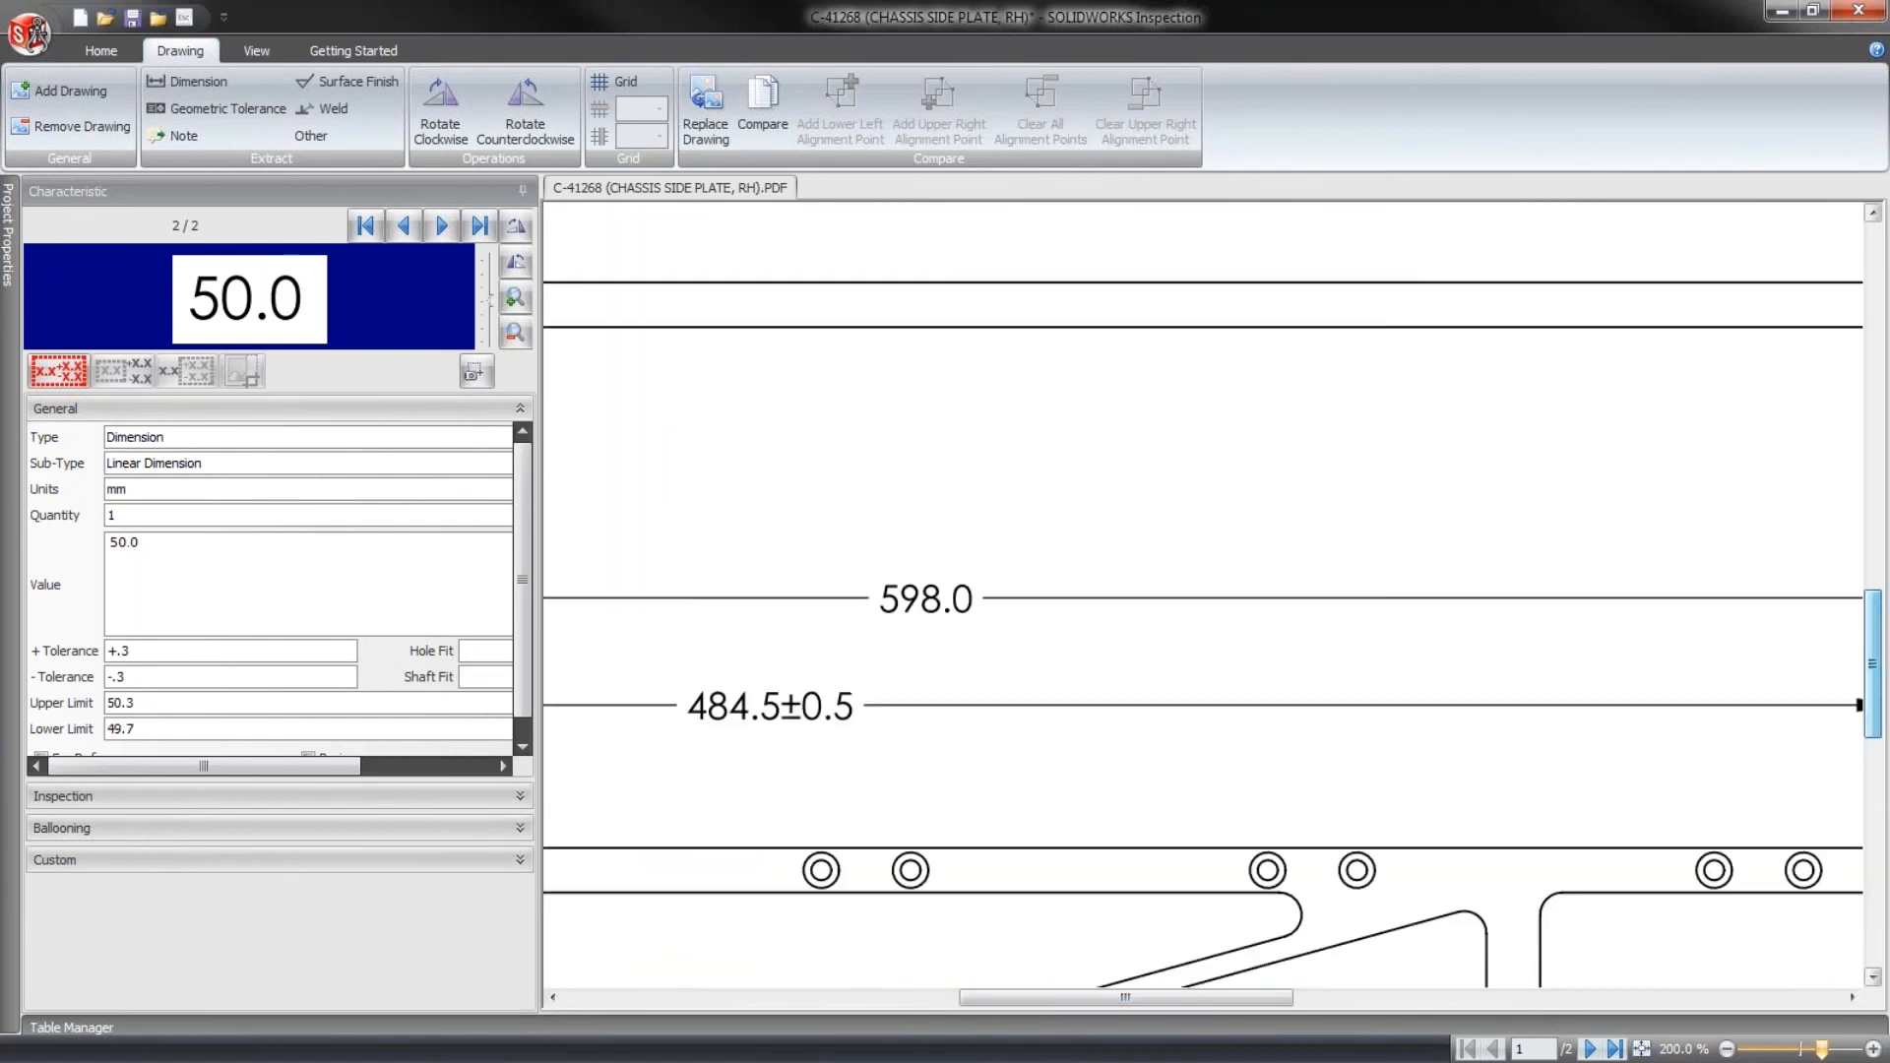
drag(850, 570, 996, 628)
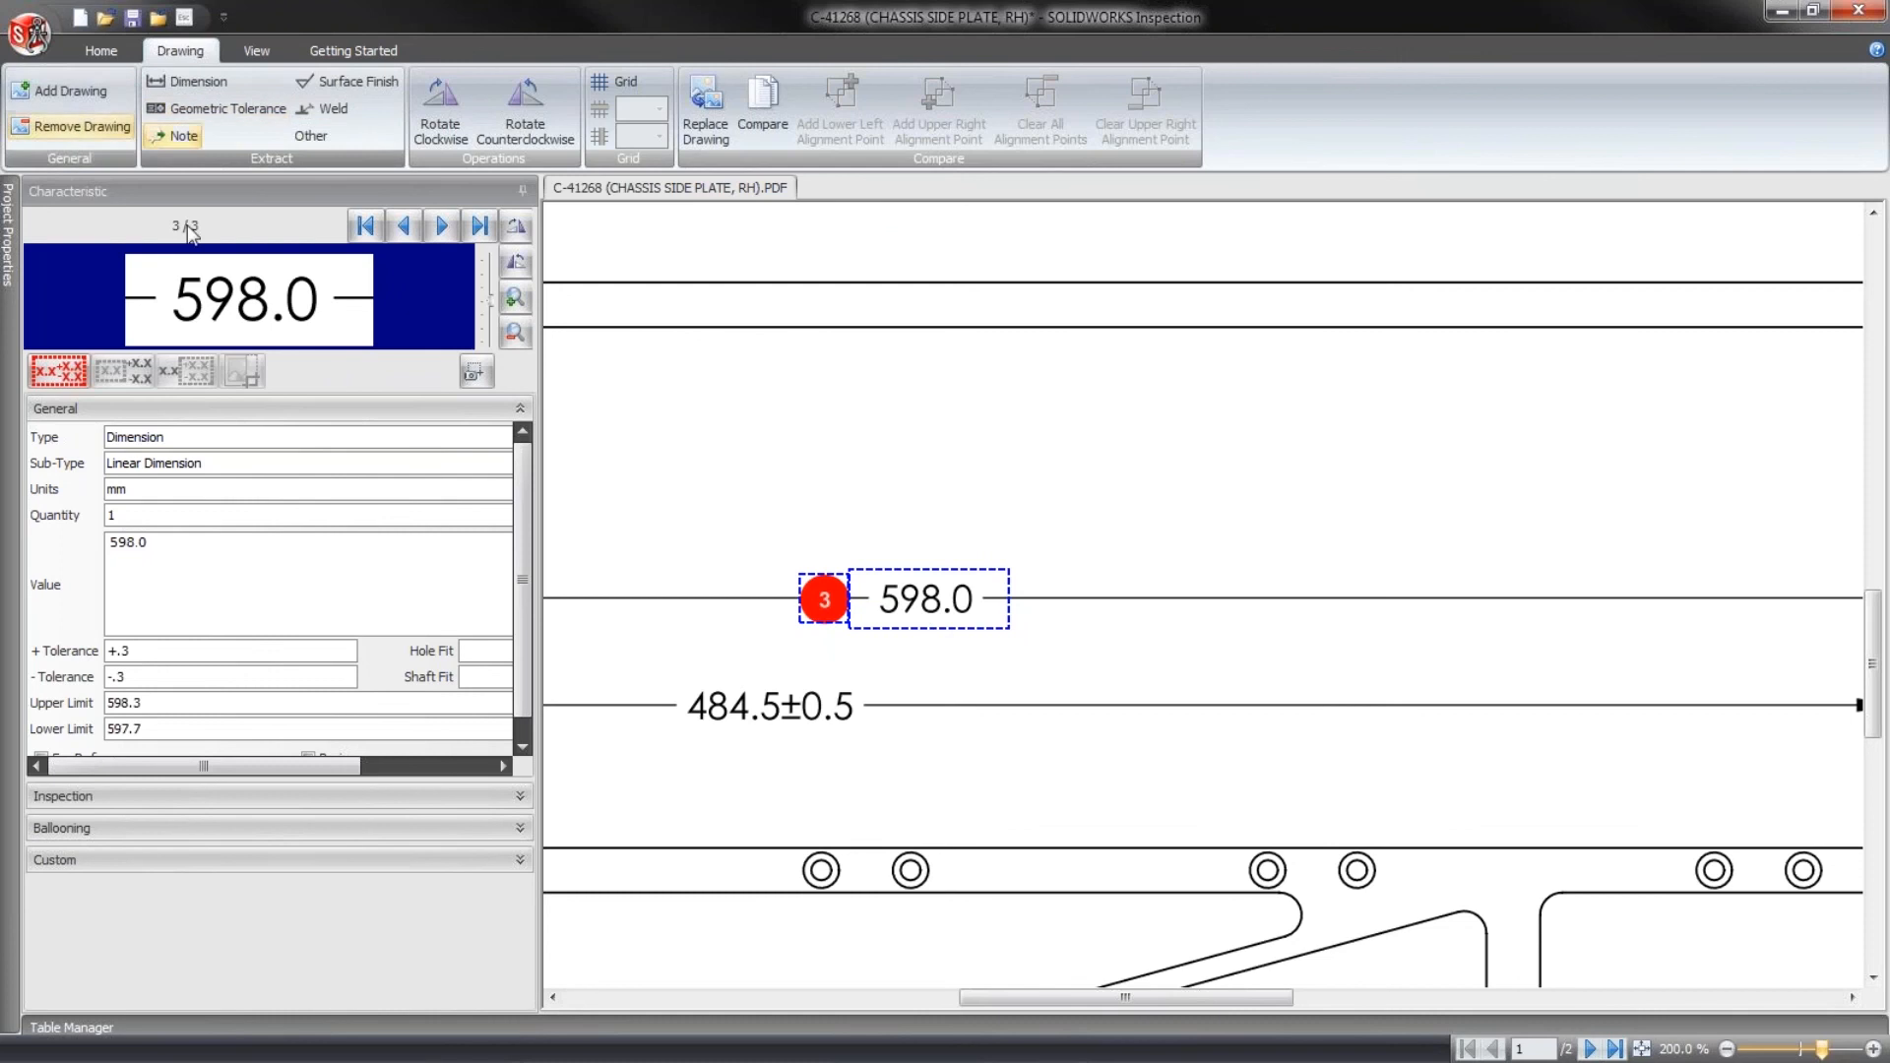
drag(679, 678, 884, 764)
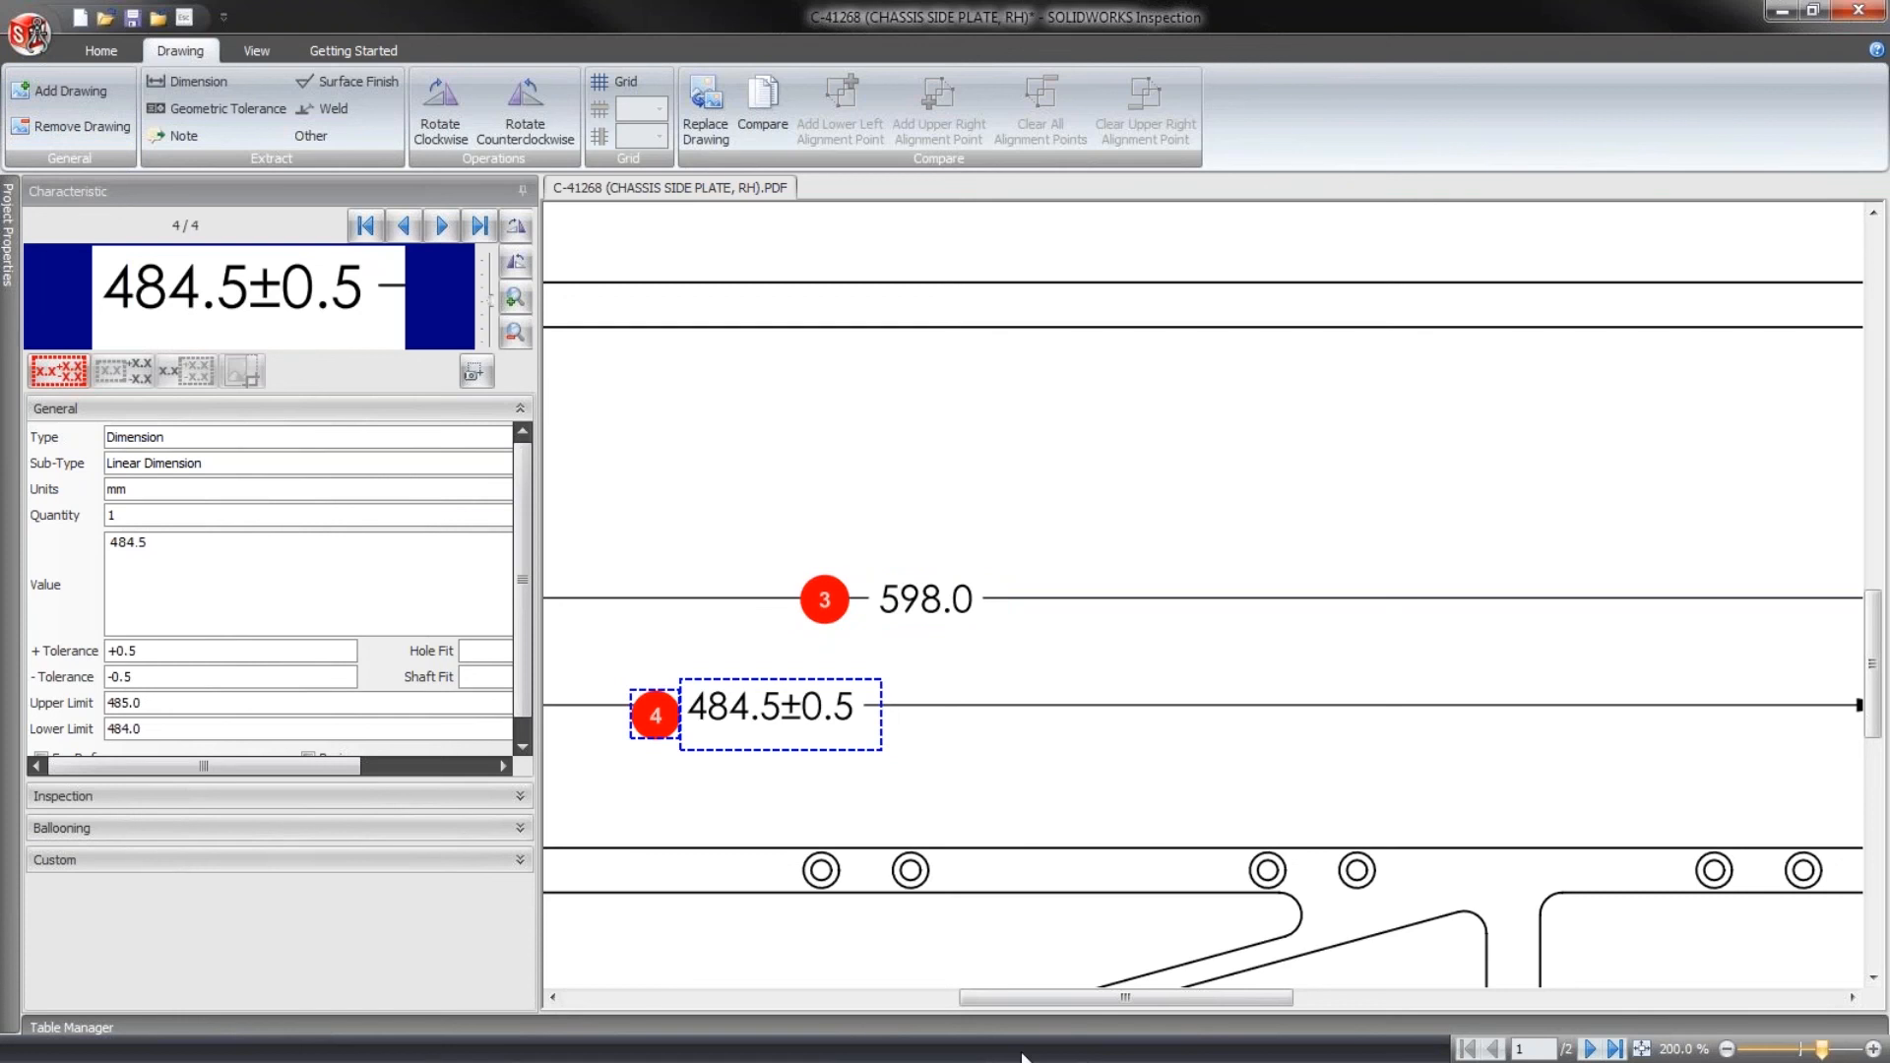
- Extract the 46.8 / 45.8 limit dimension beside the lower view as a dimension characteristic
drag(1046, 997, 1459, 997)
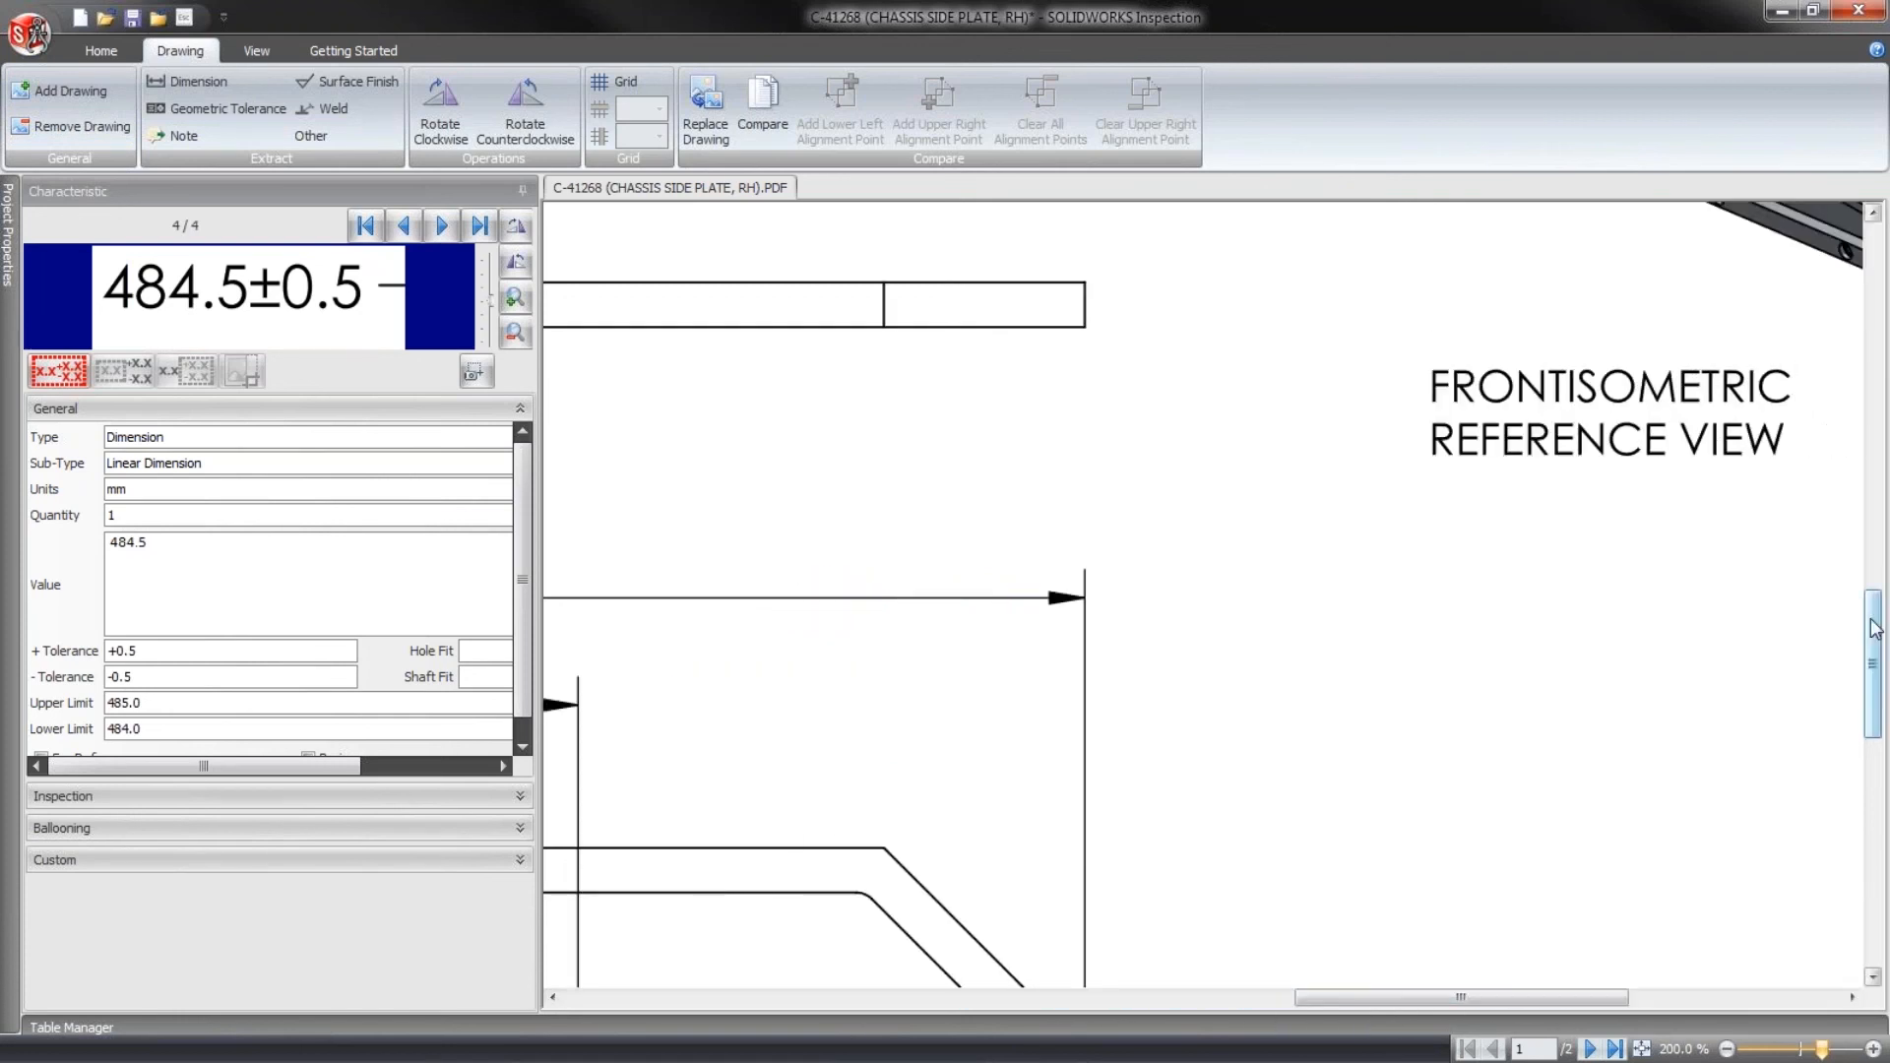
drag(1872, 665, 1872, 792)
drag(1268, 378, 1393, 497)
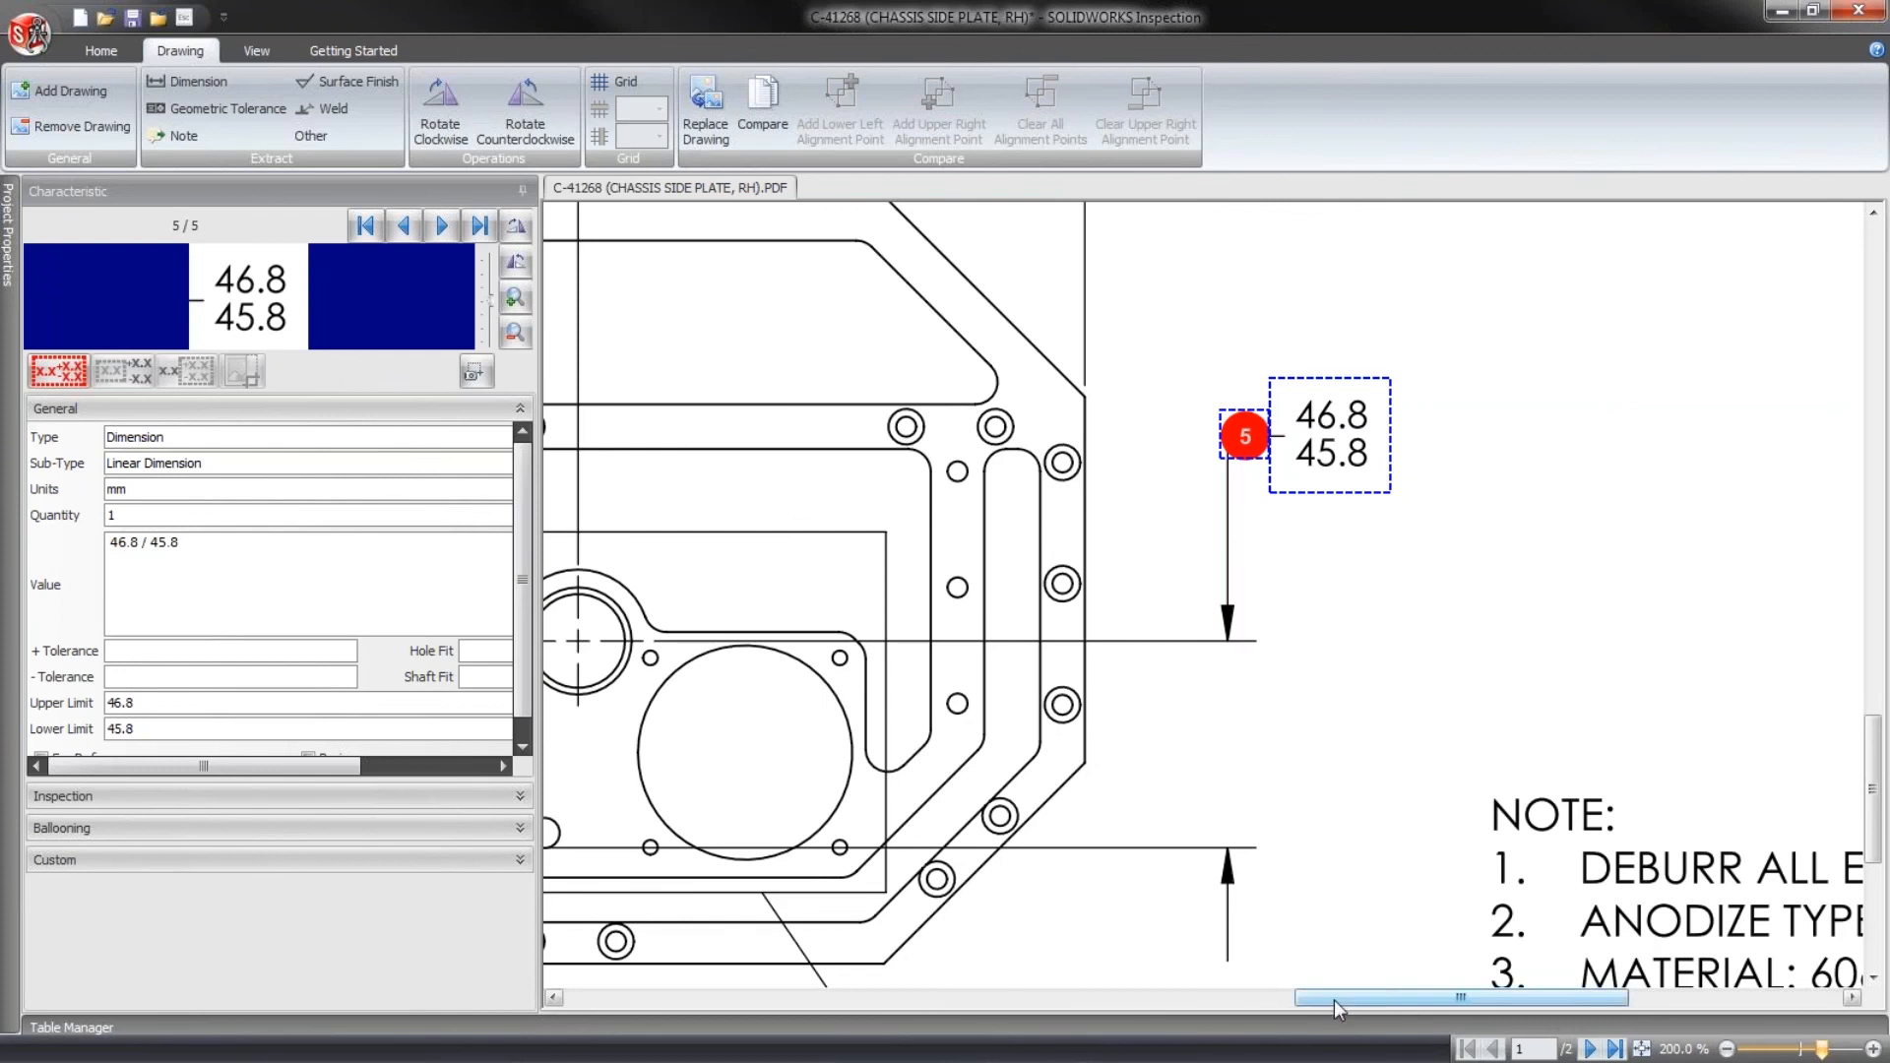
- Try extracting the note text DEBURR ALL EDGES without its number as a dimension characteristic, and delete the resulting balloon
drag(1333, 1000, 1461, 1006)
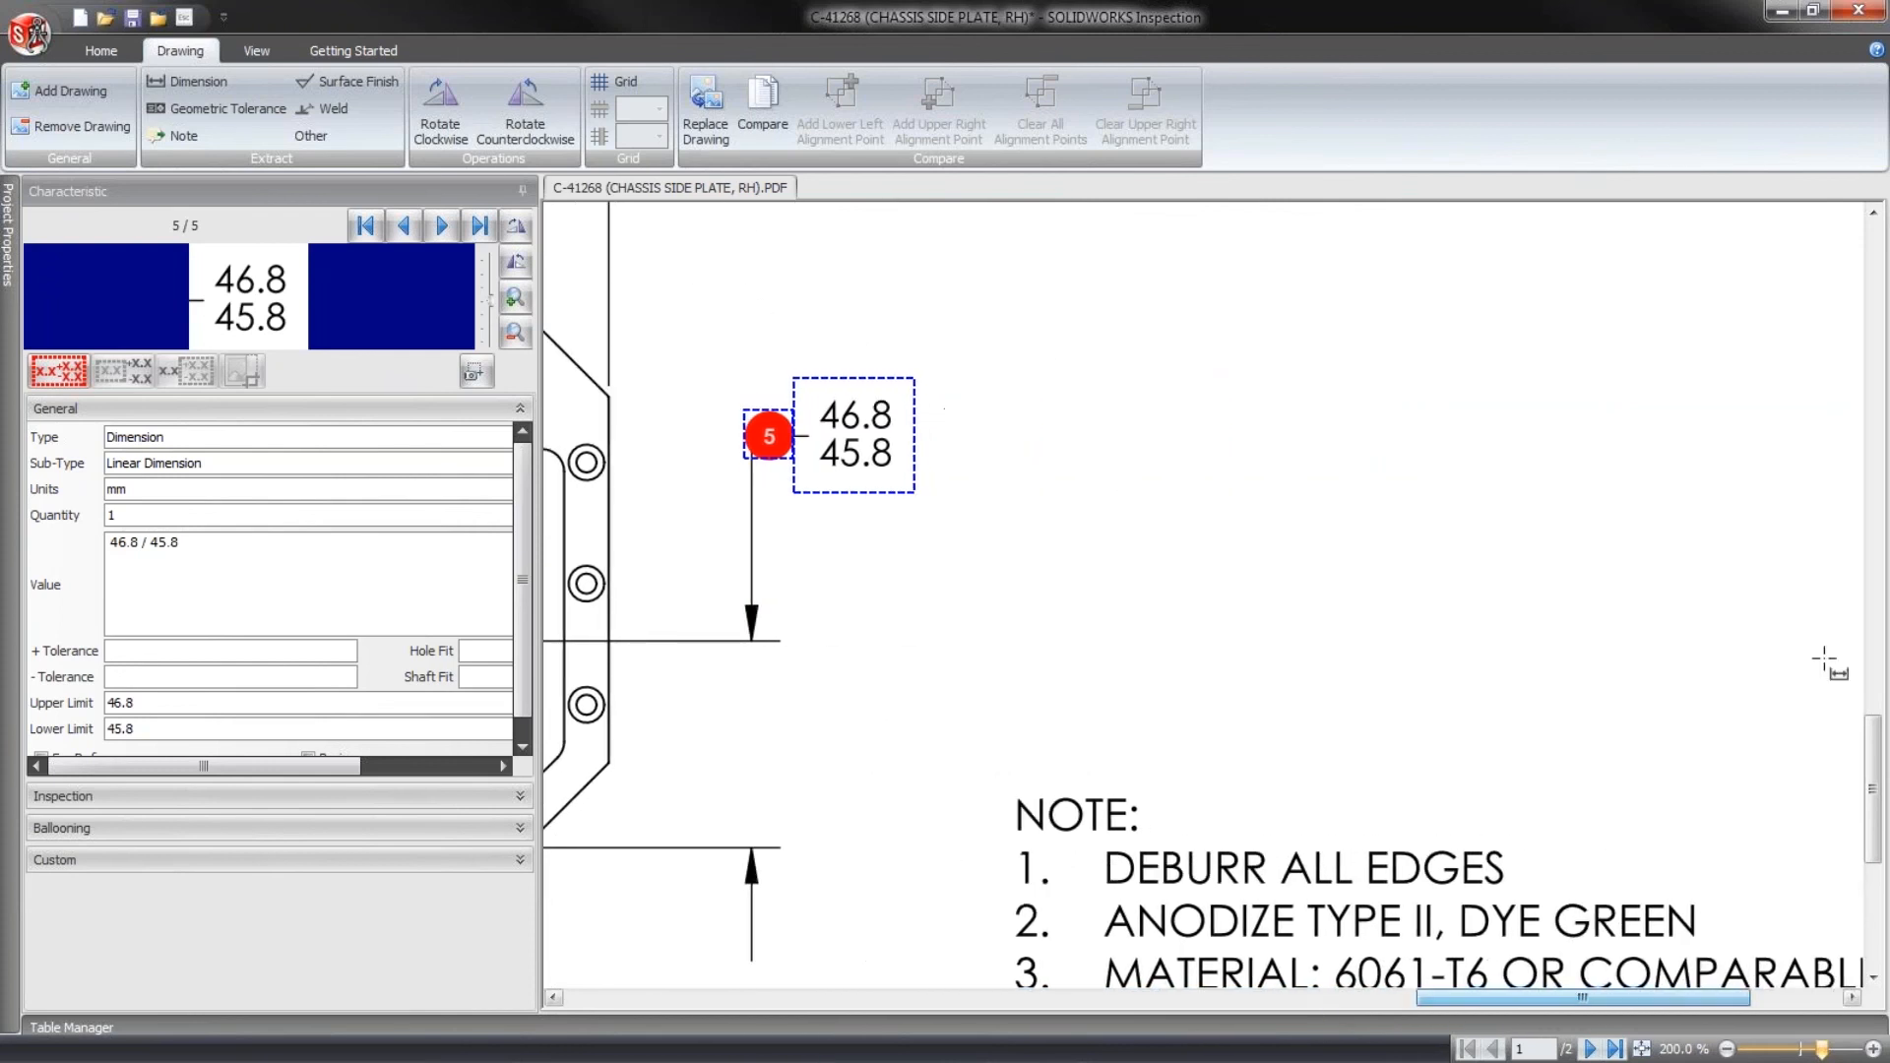
drag(1875, 787, 1876, 845)
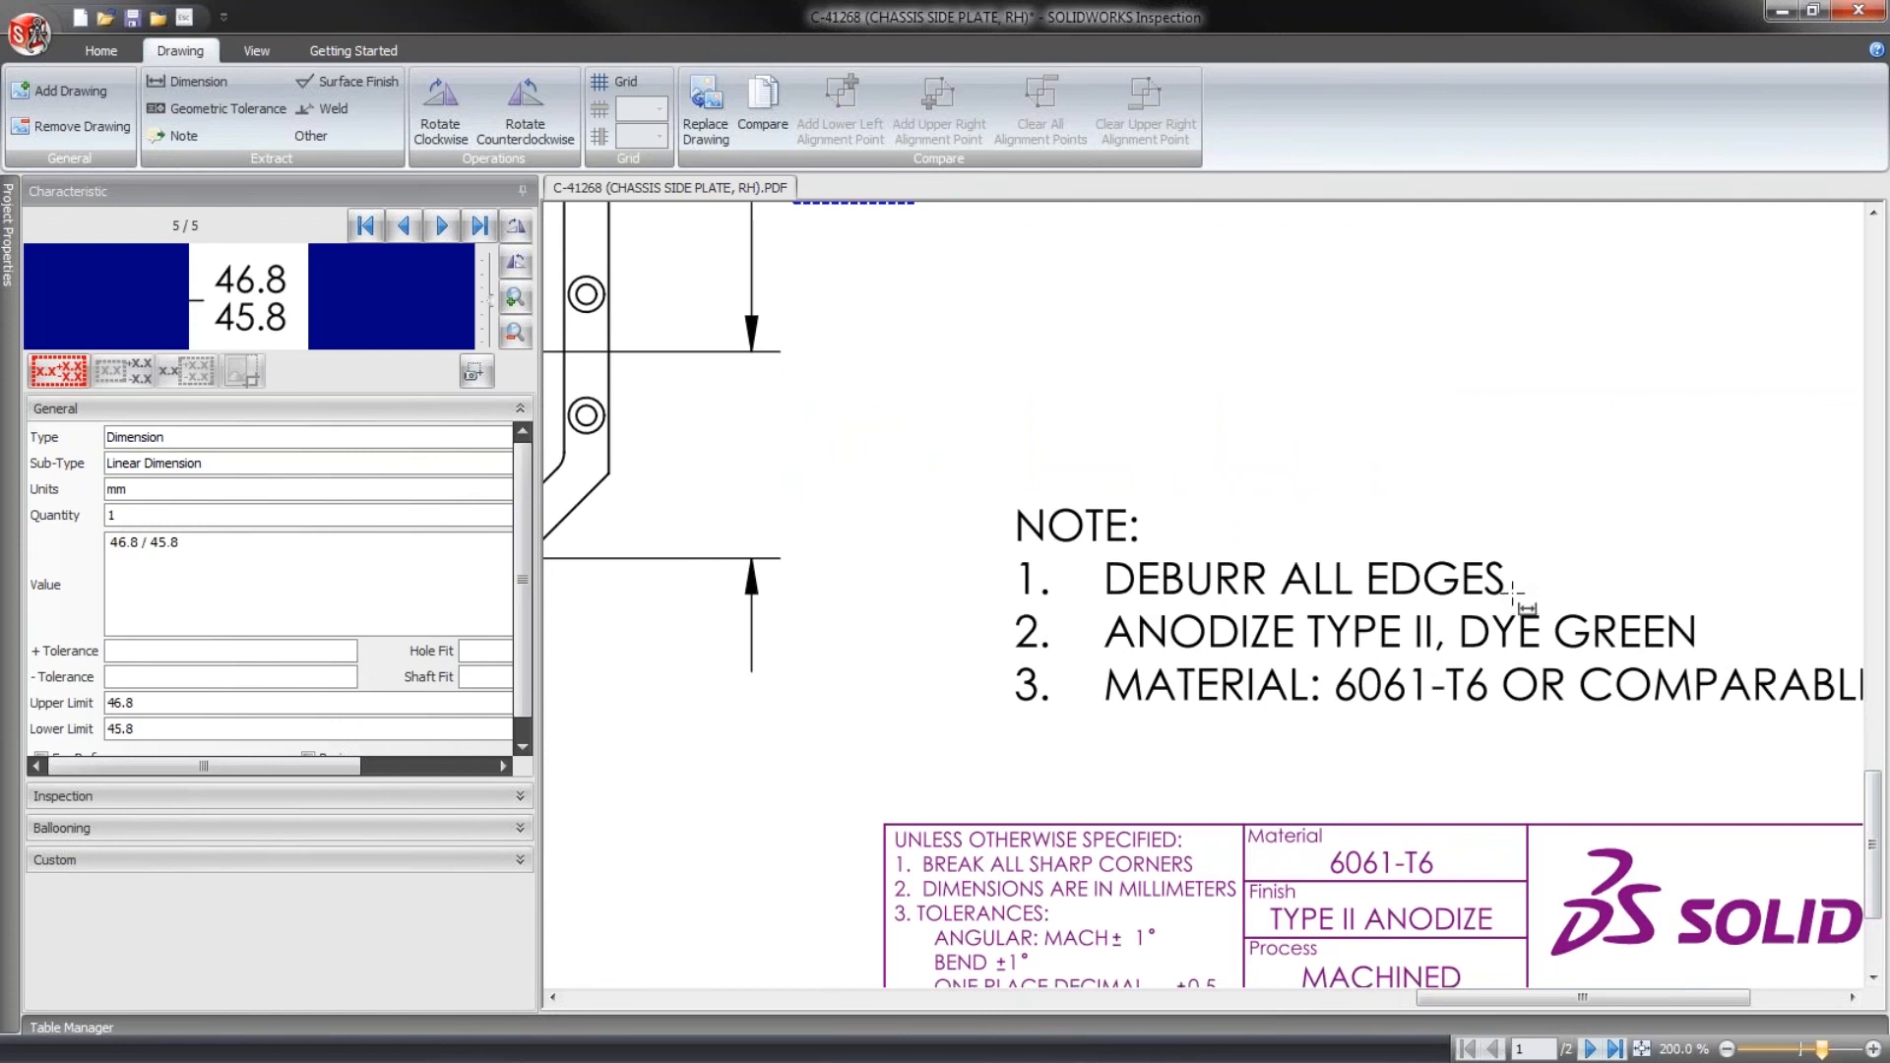
drag(1510, 591, 1101, 566)
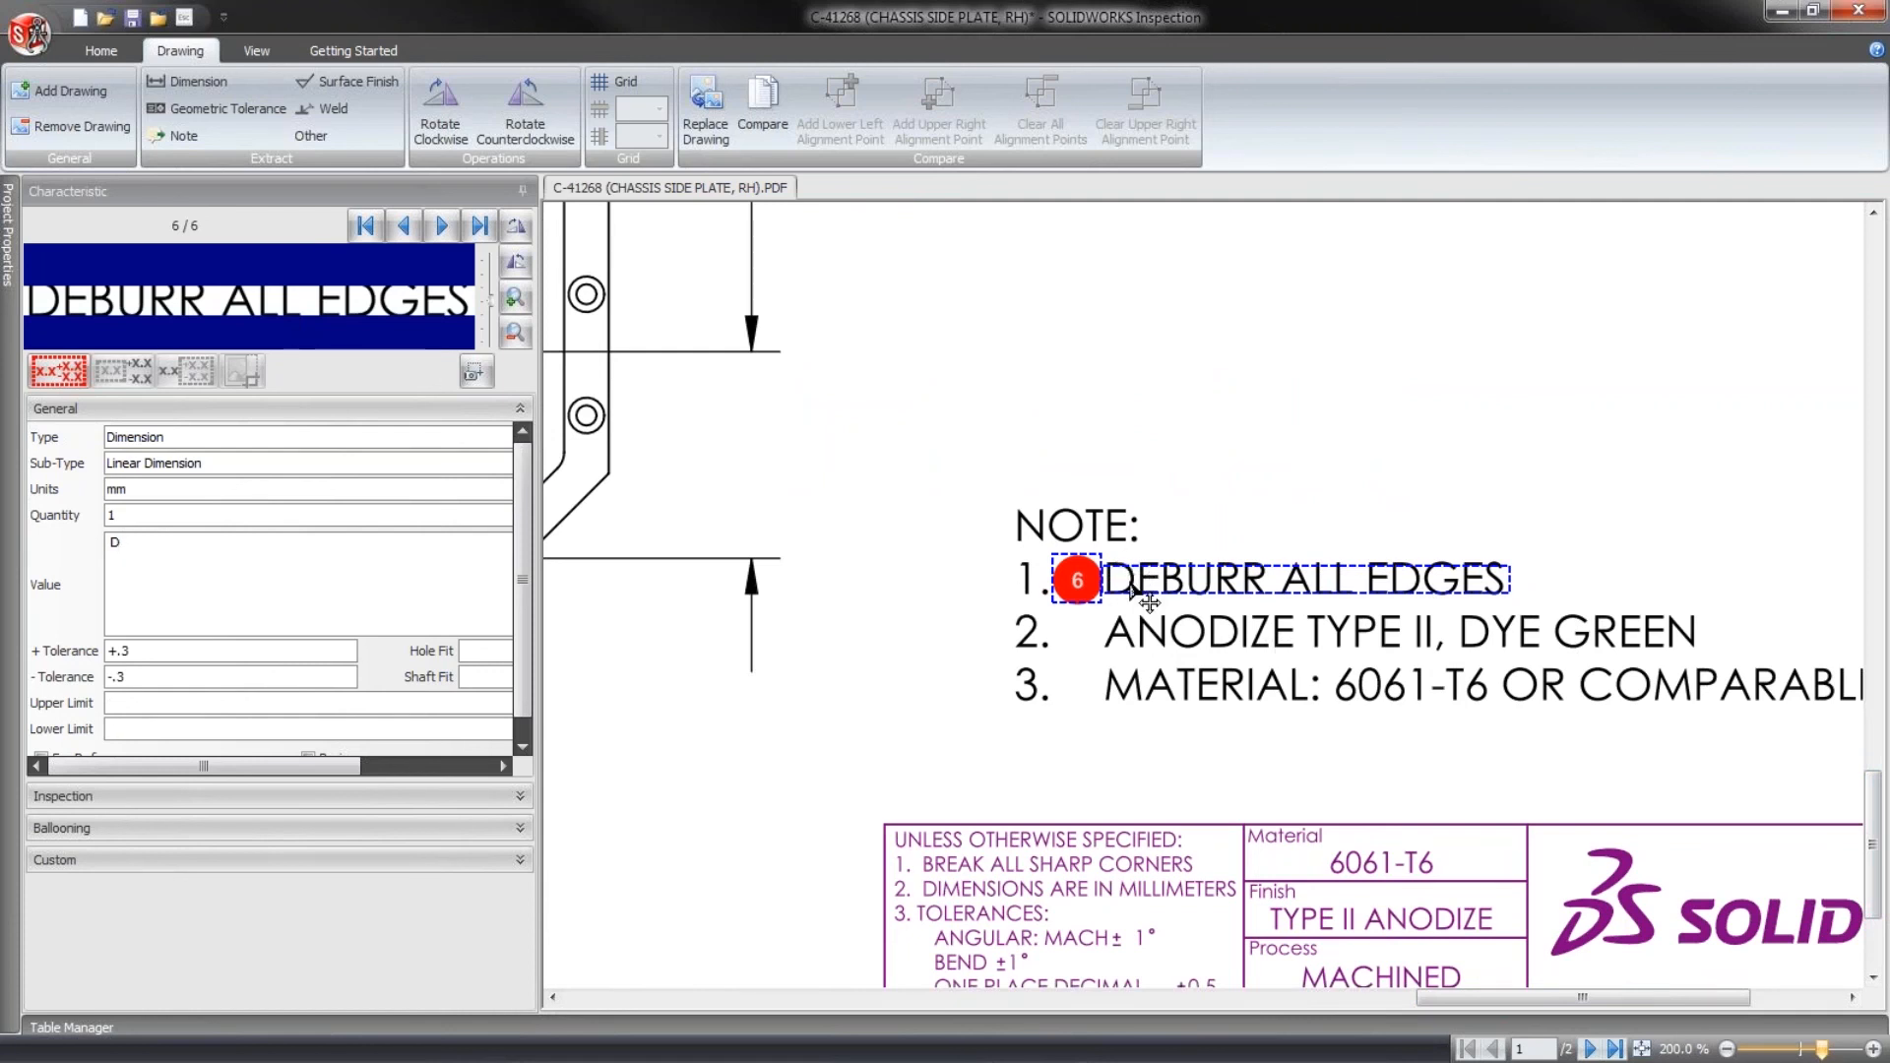
key(Delete)
key(Return)
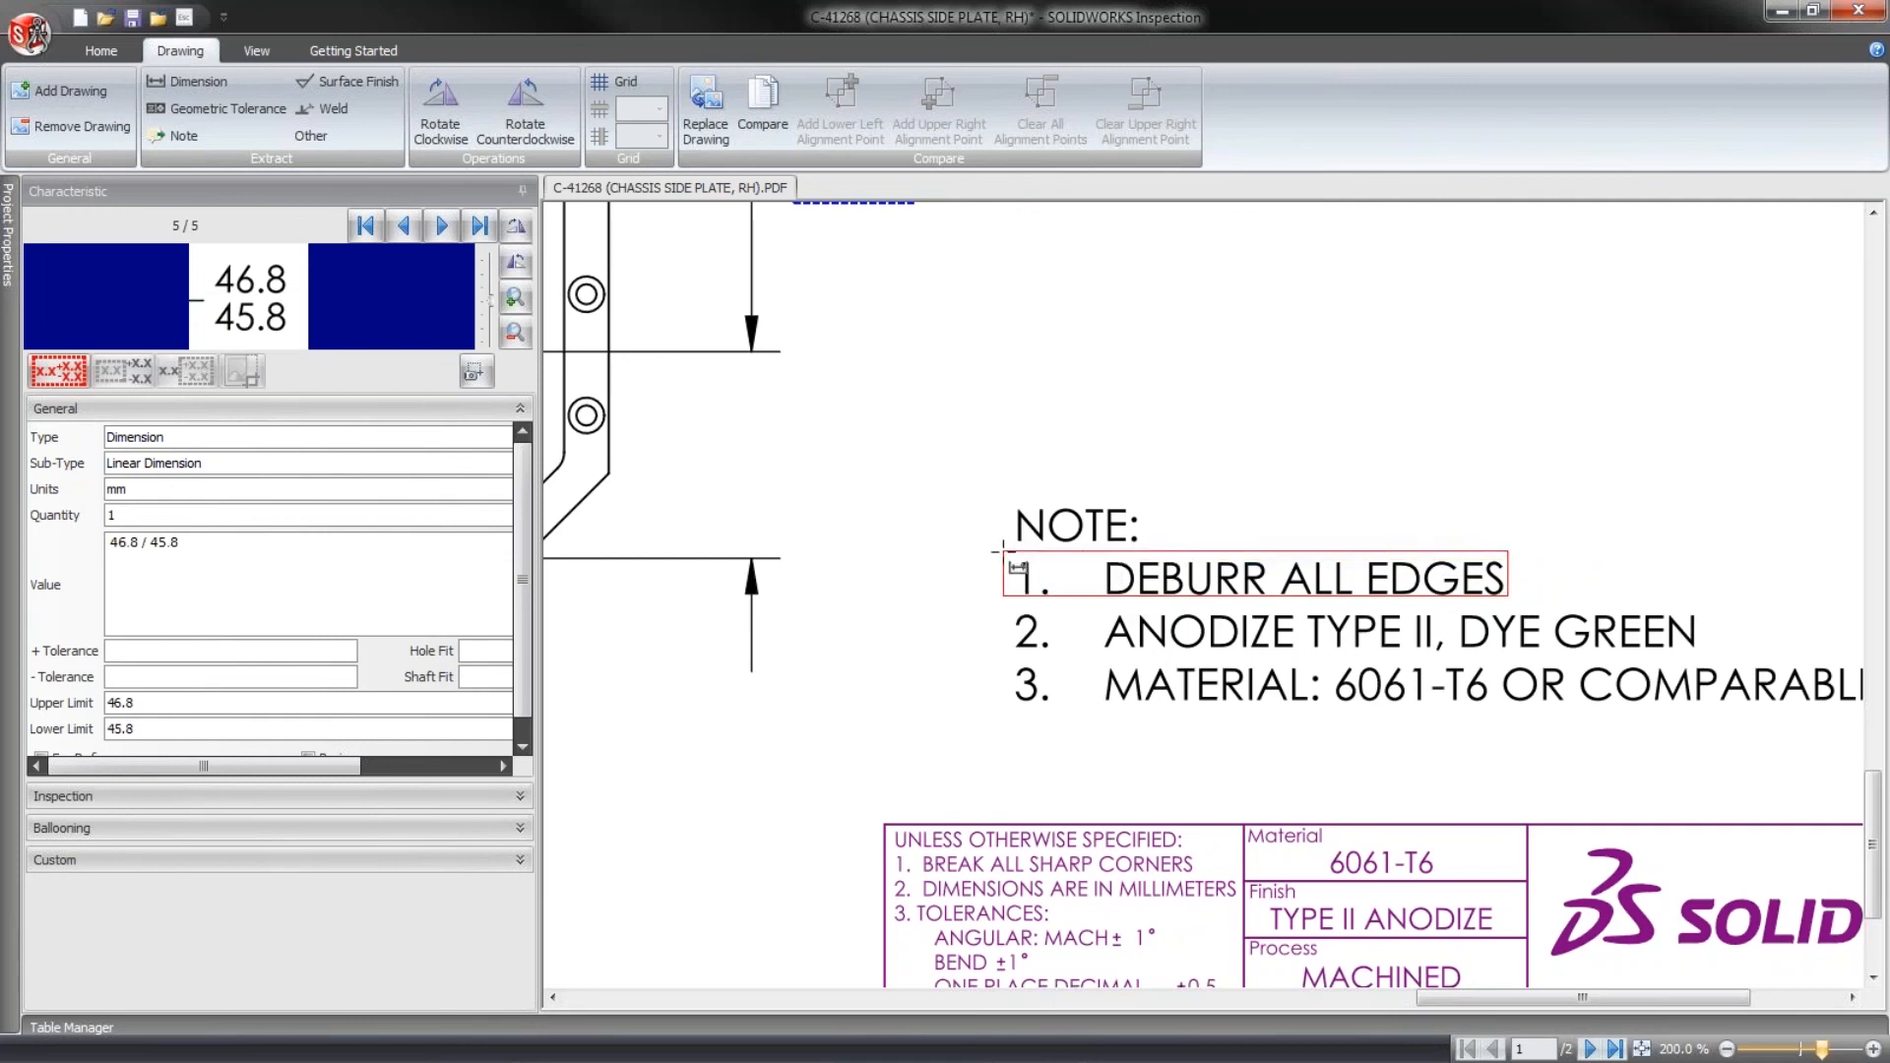
- Try twice to extract the whole line of note 1, including its number, as a dimension characteristic, deleting each result
click(1019, 571)
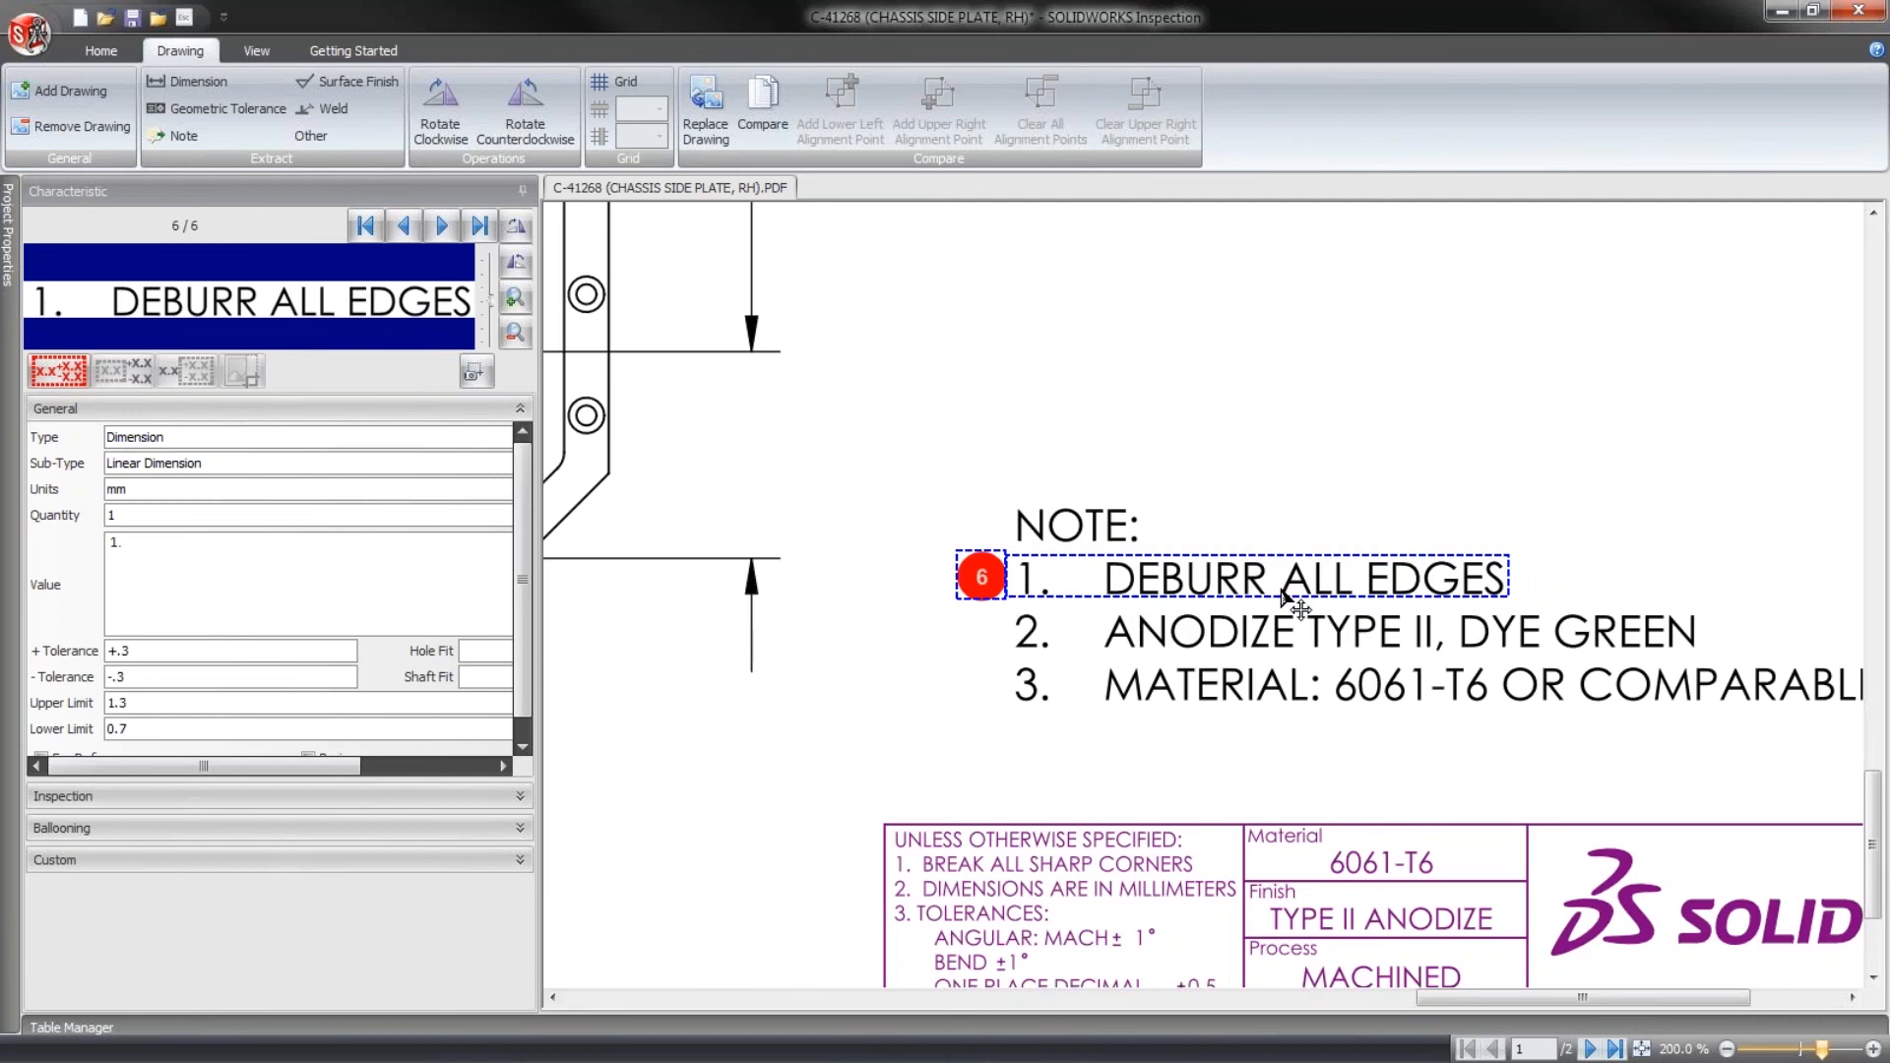
key(Delete)
key(Return)
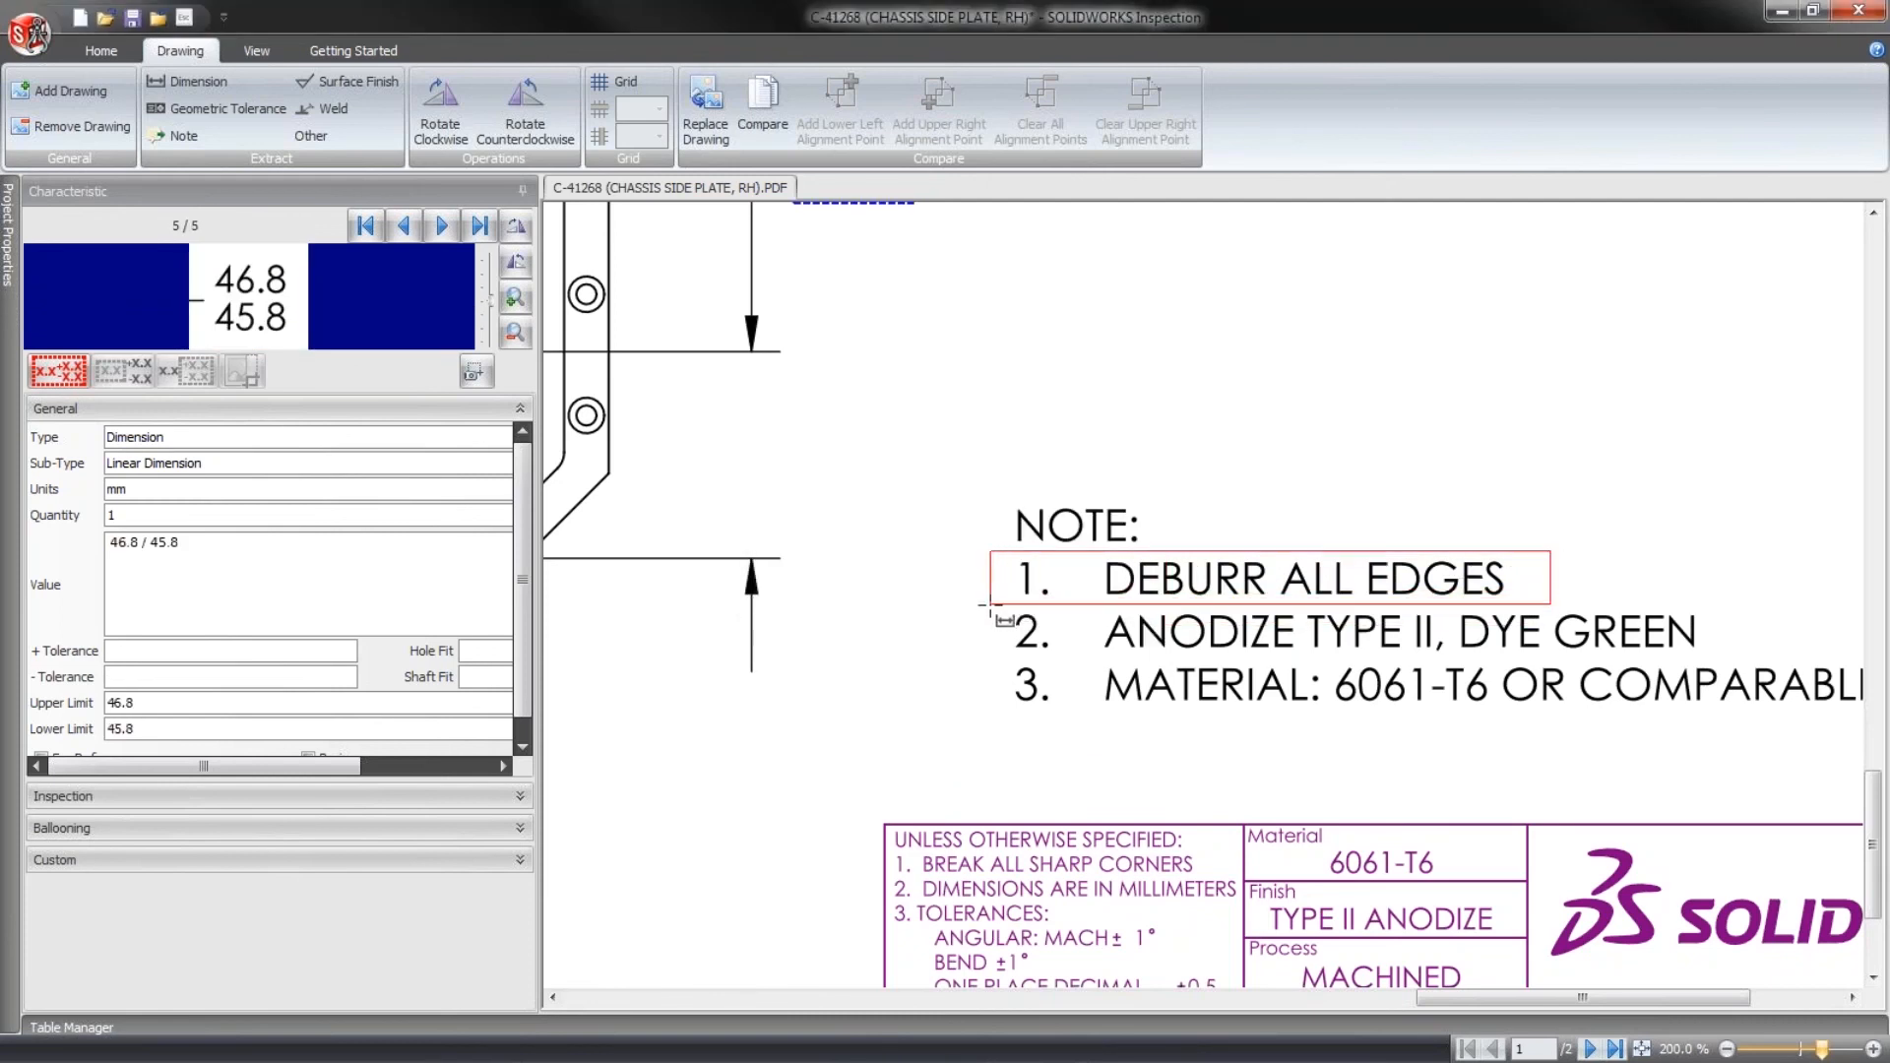
click(1014, 589)
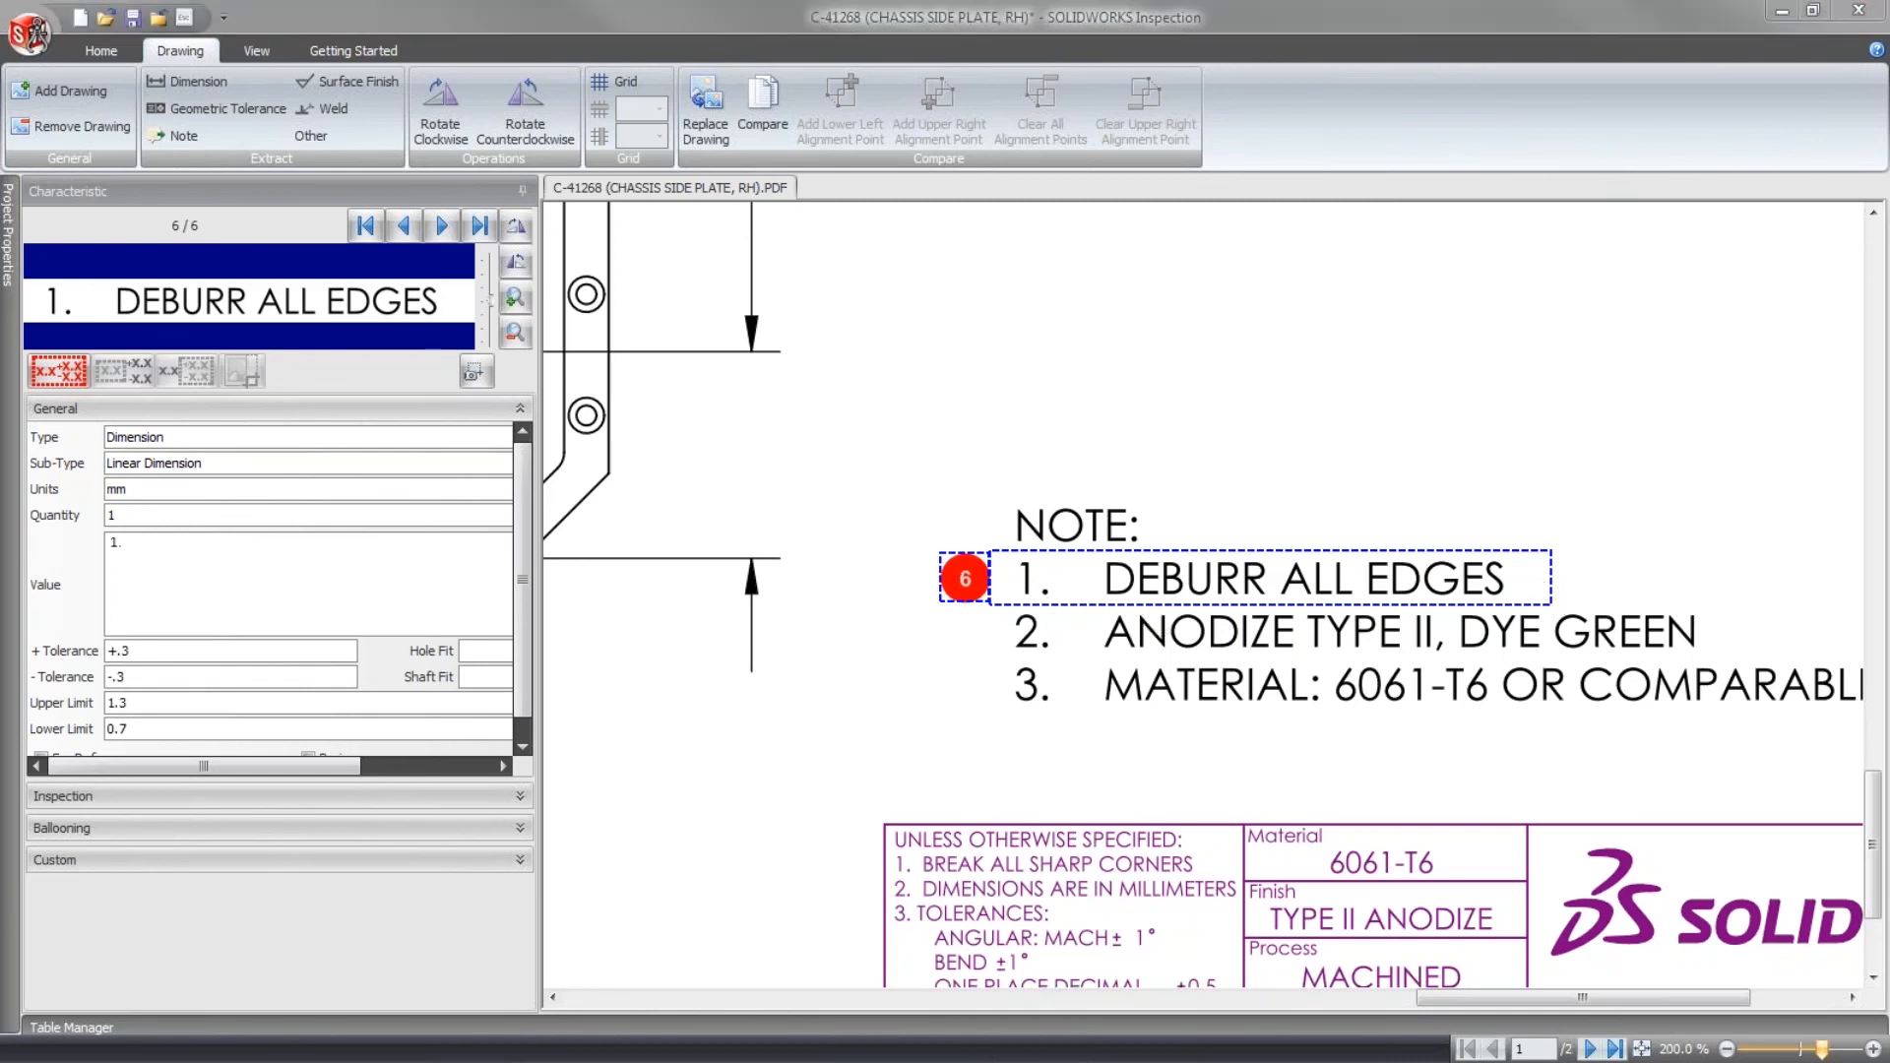
key(Delete)
key(Return)
- Try a dimension extraction across parts of notes 1 and 2, and delete the resulting characteristic
drag(1730, 559, 1284, 637)
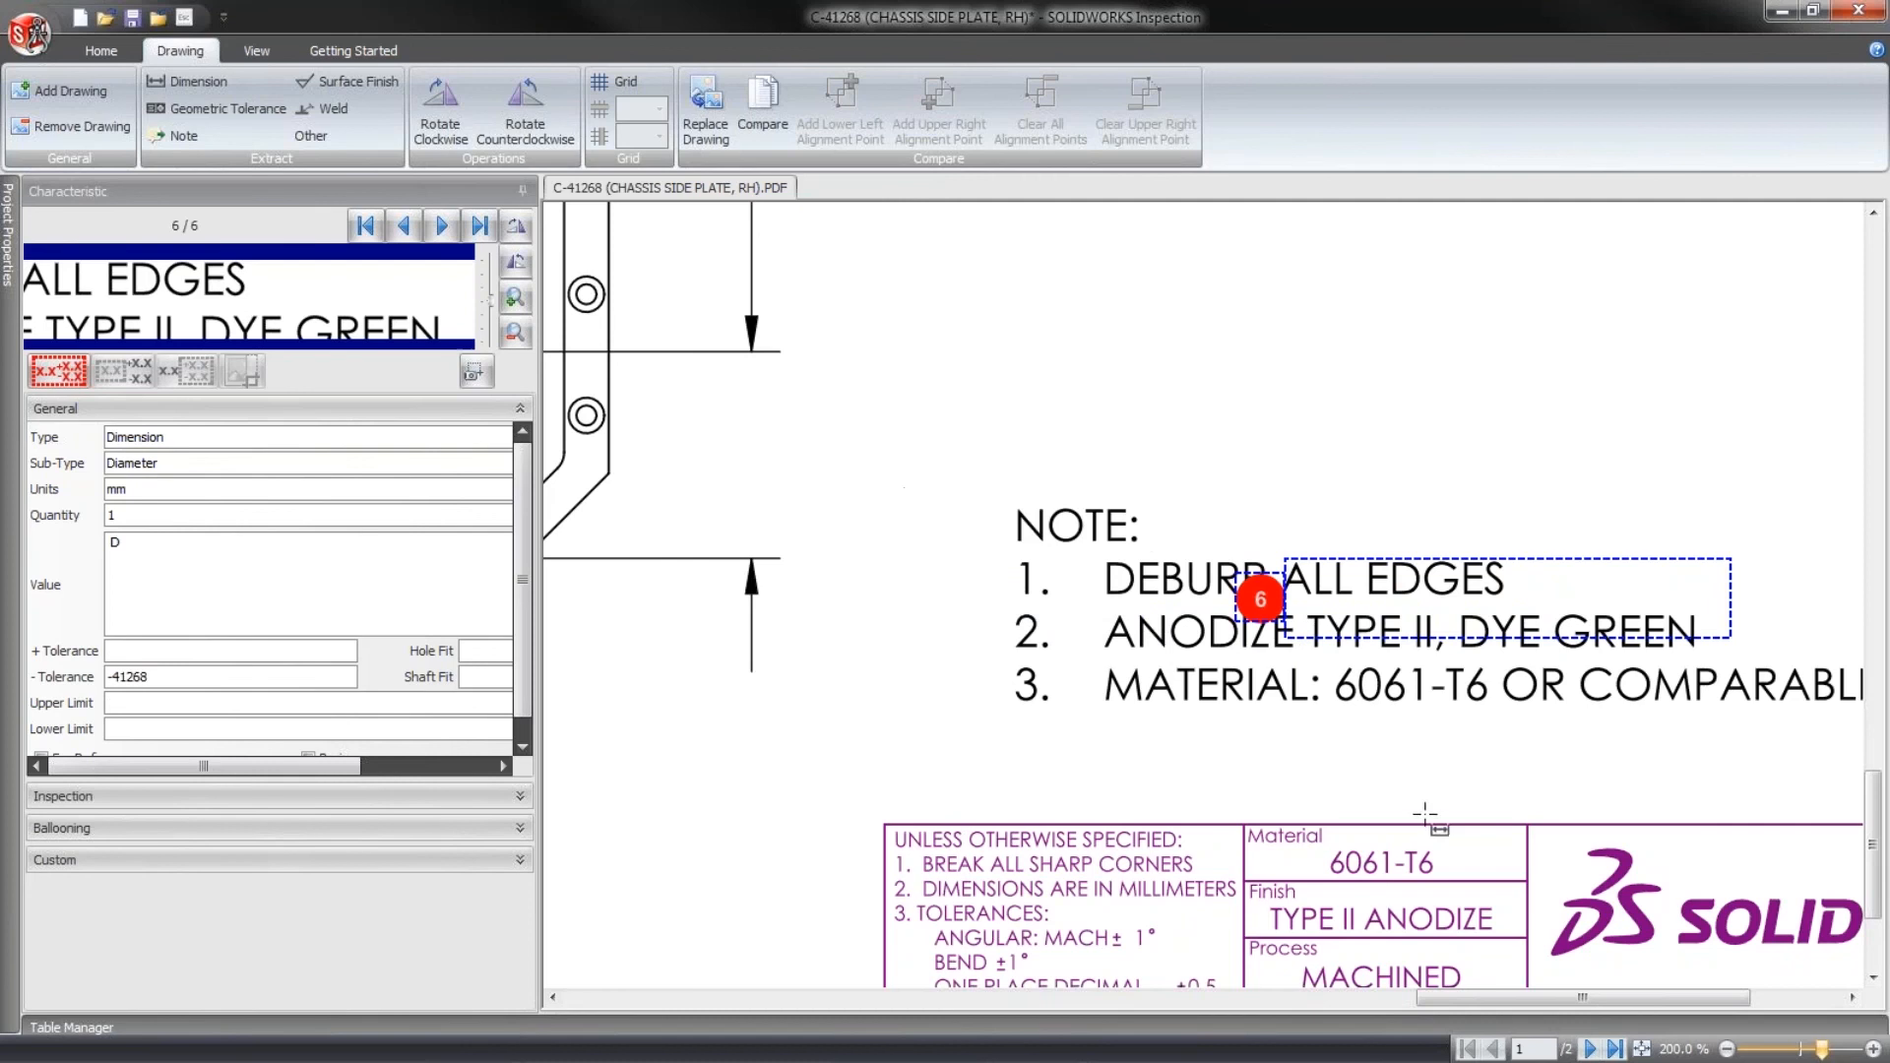
key(Delete)
key(Return)
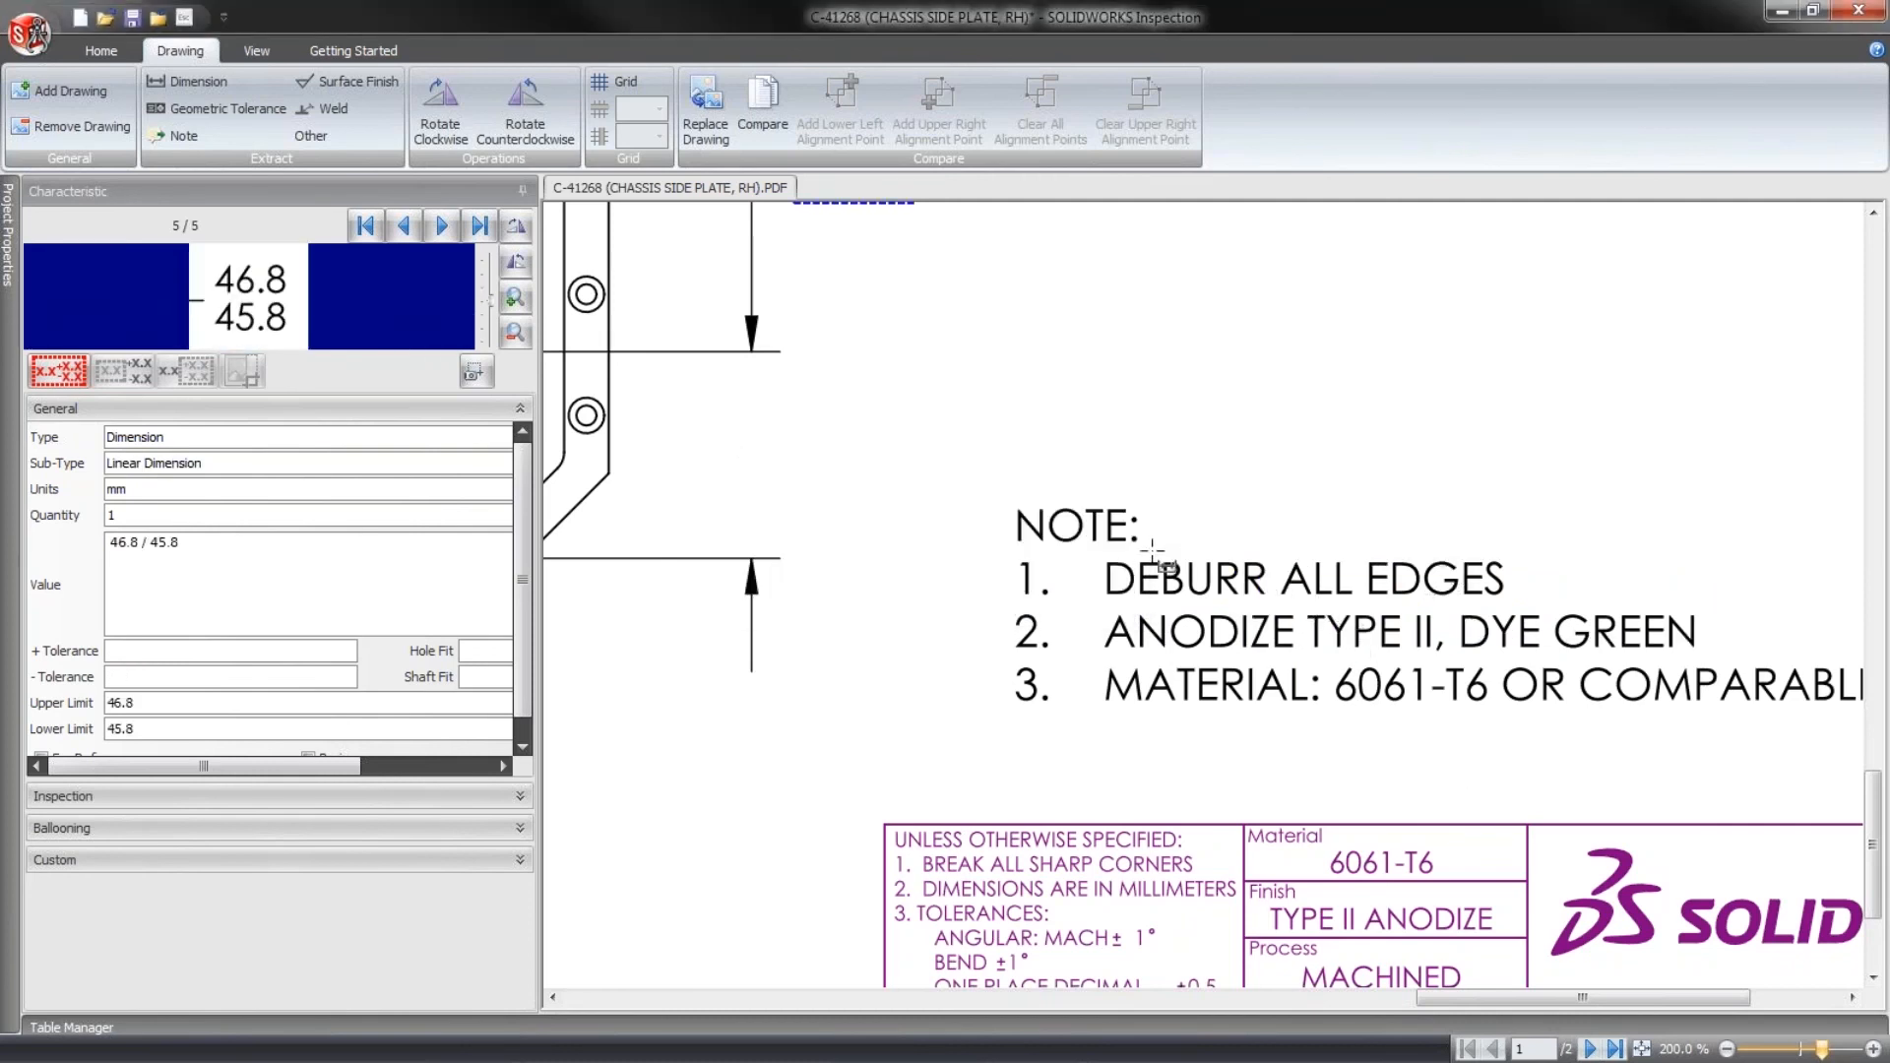
- Clear the Part Name and Part Number values in the project properties and pin the Project Properties pane open beside the title block
scroll(1260, 582, up, 1)
scroll(1260, 583, down, 3)
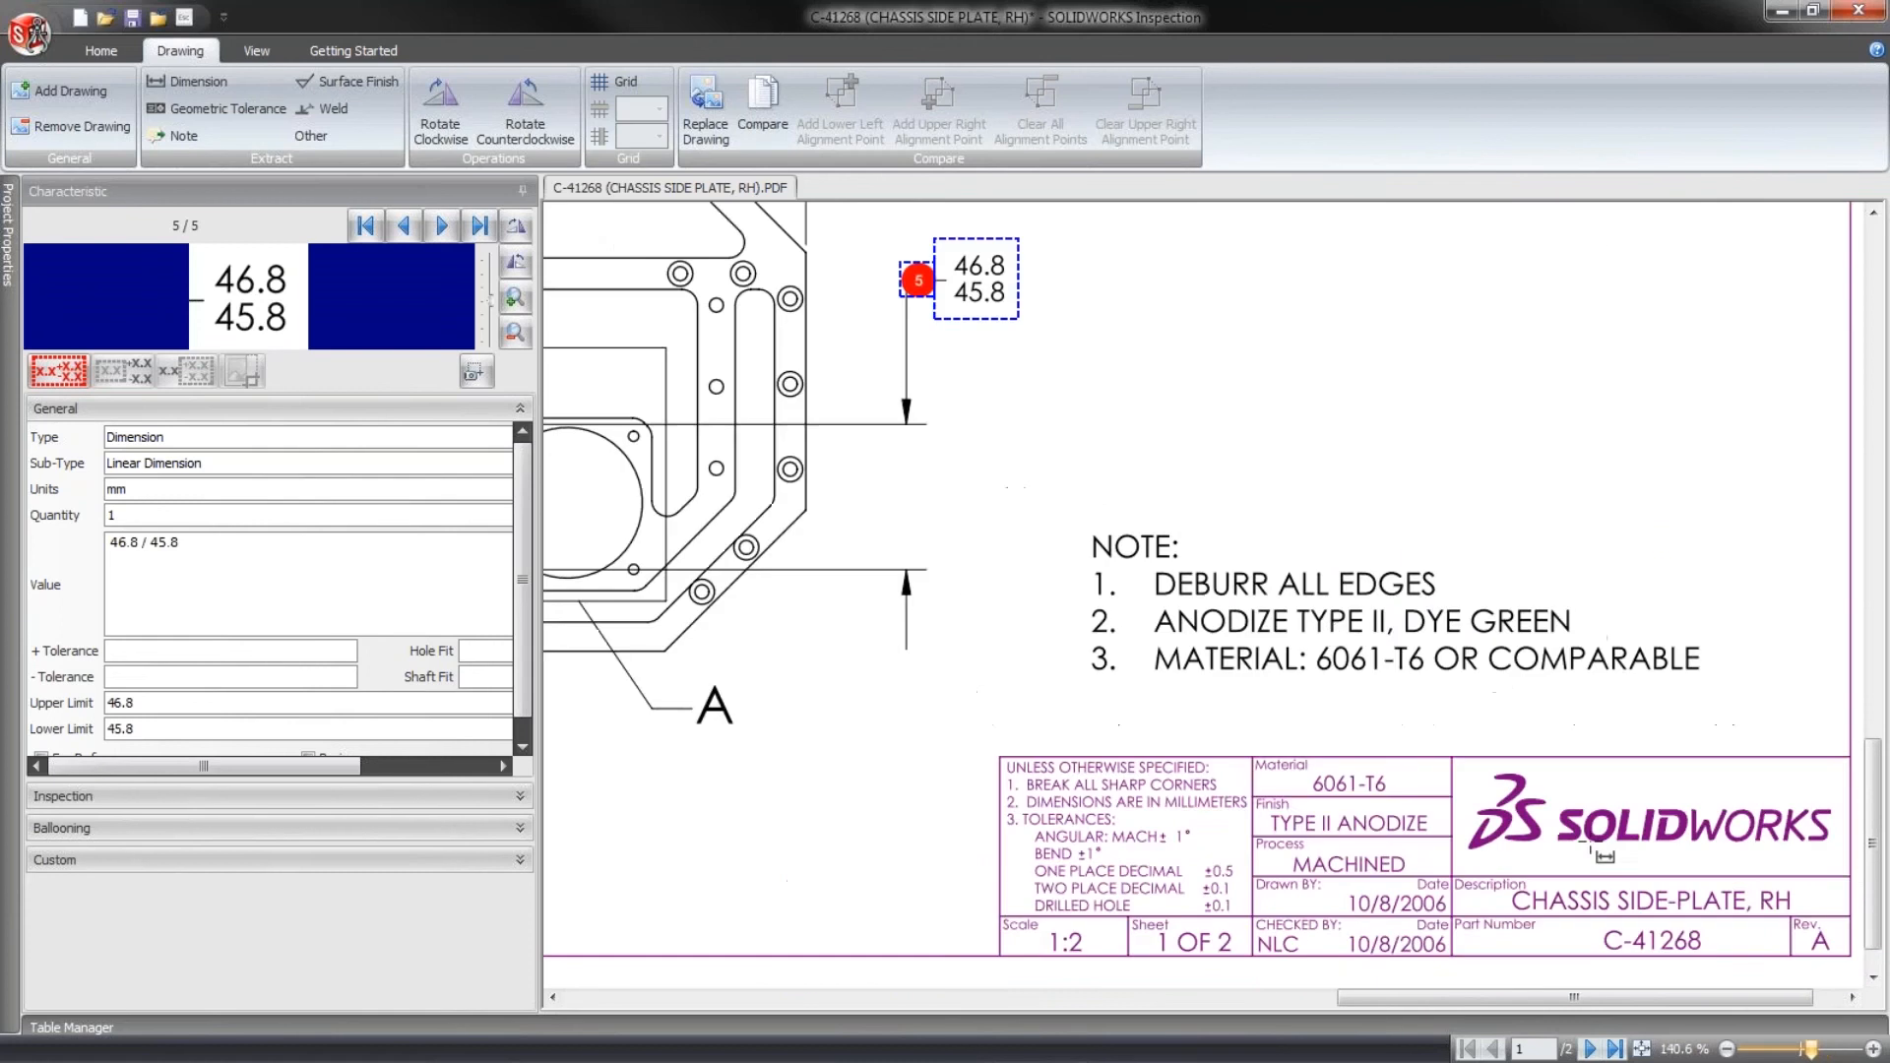
scroll(1703, 886, up, 3)
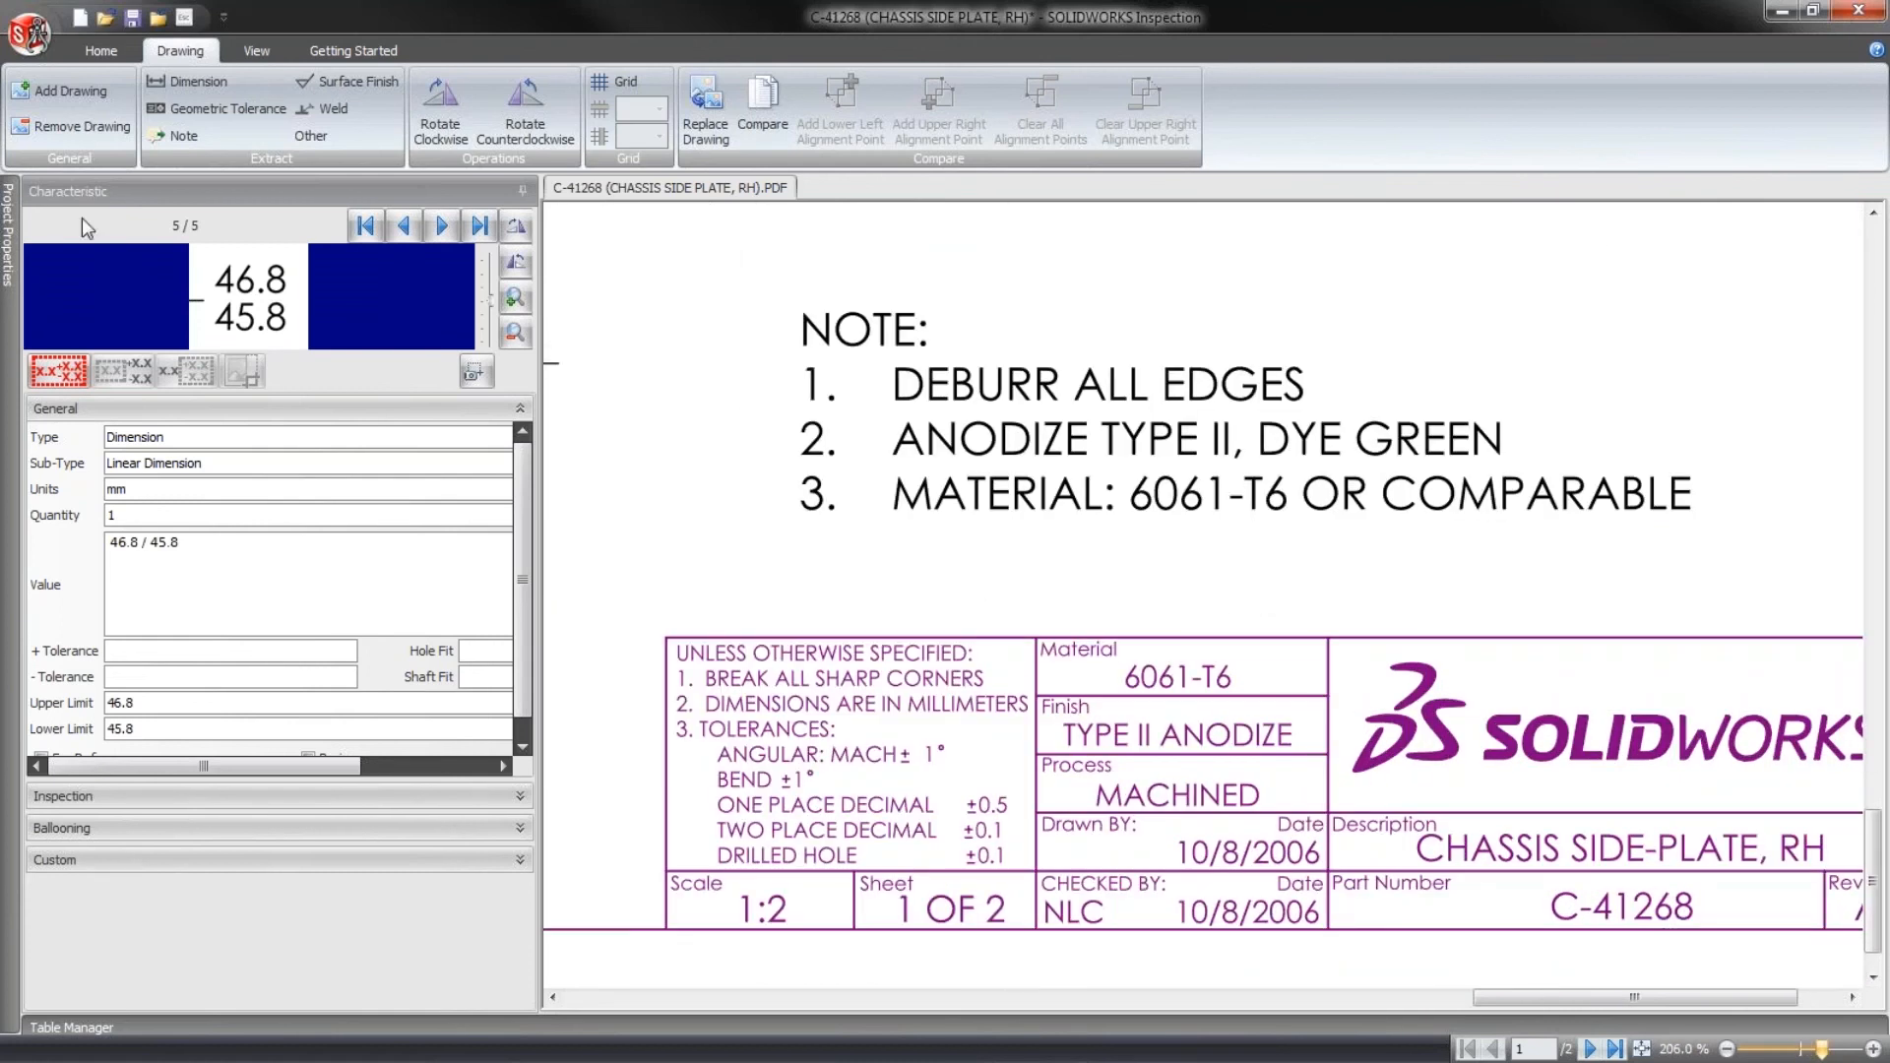
mouse_move(13, 208)
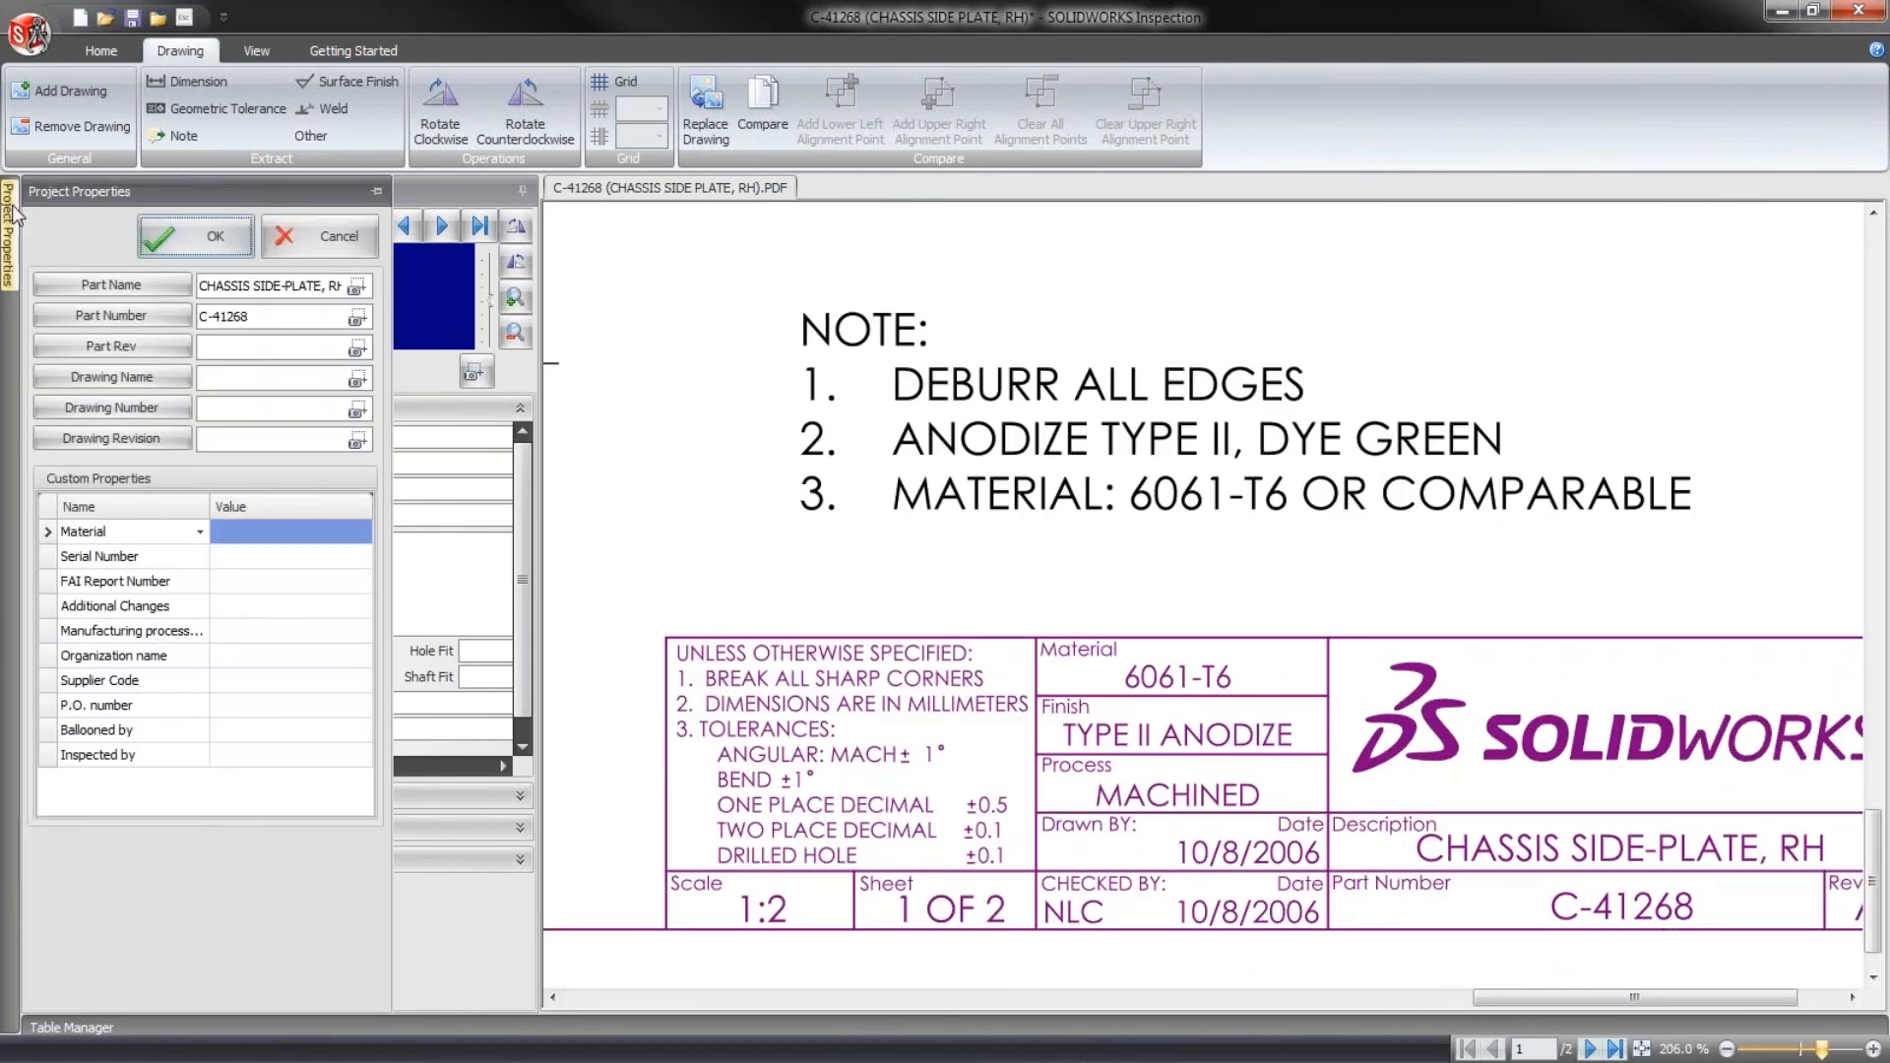
click(256, 284)
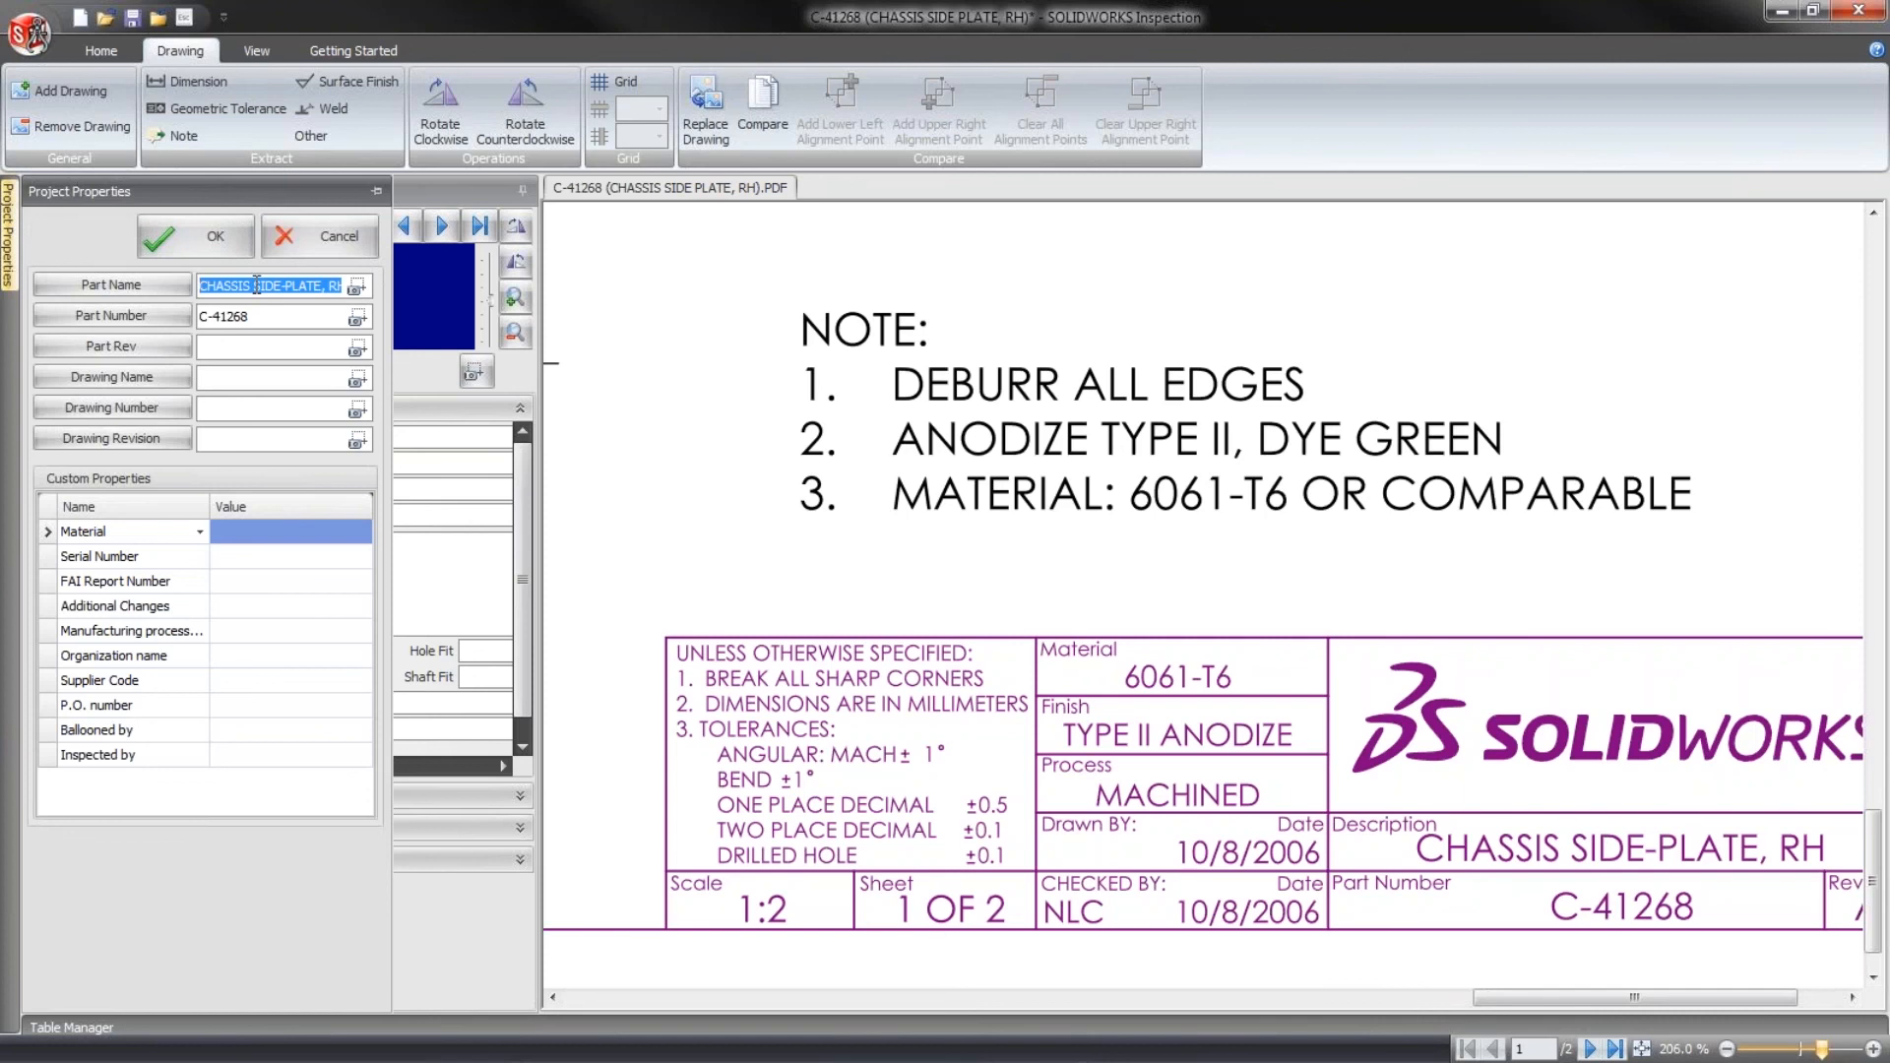
key(Delete)
click(263, 314)
key(Delete)
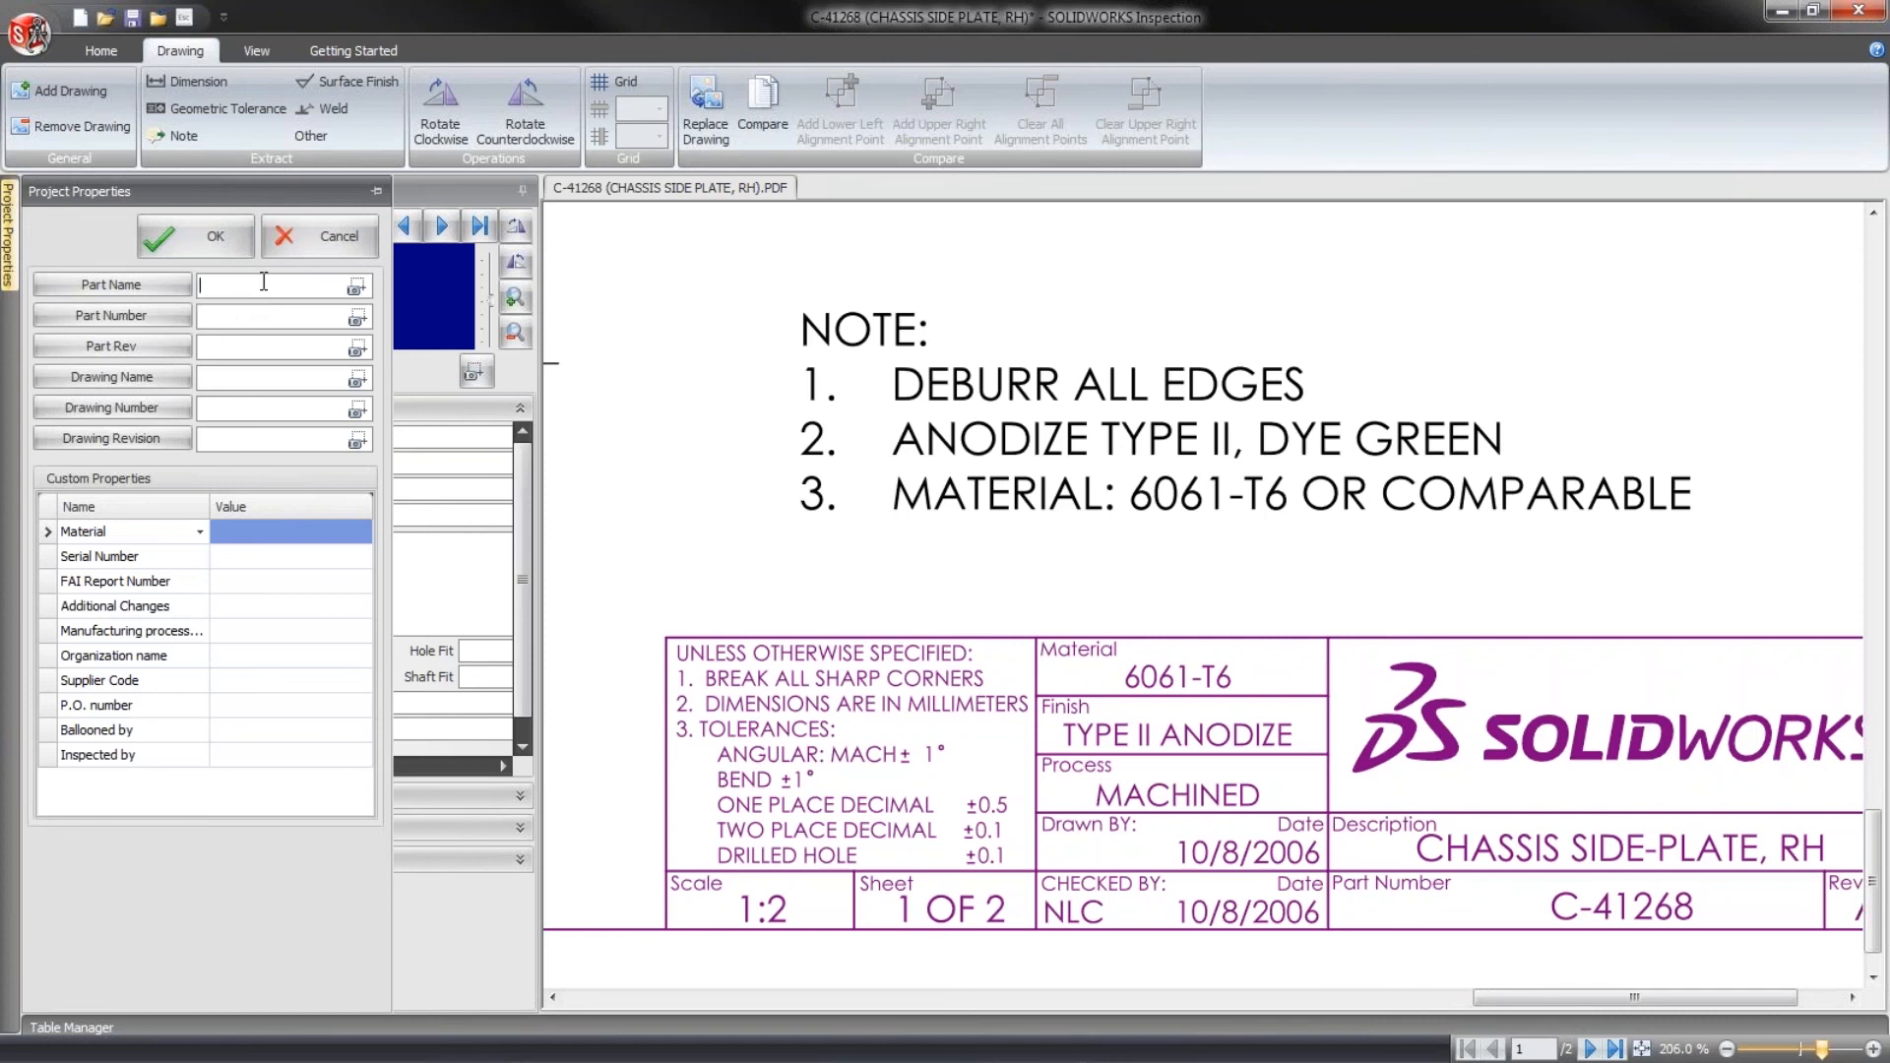
click(376, 191)
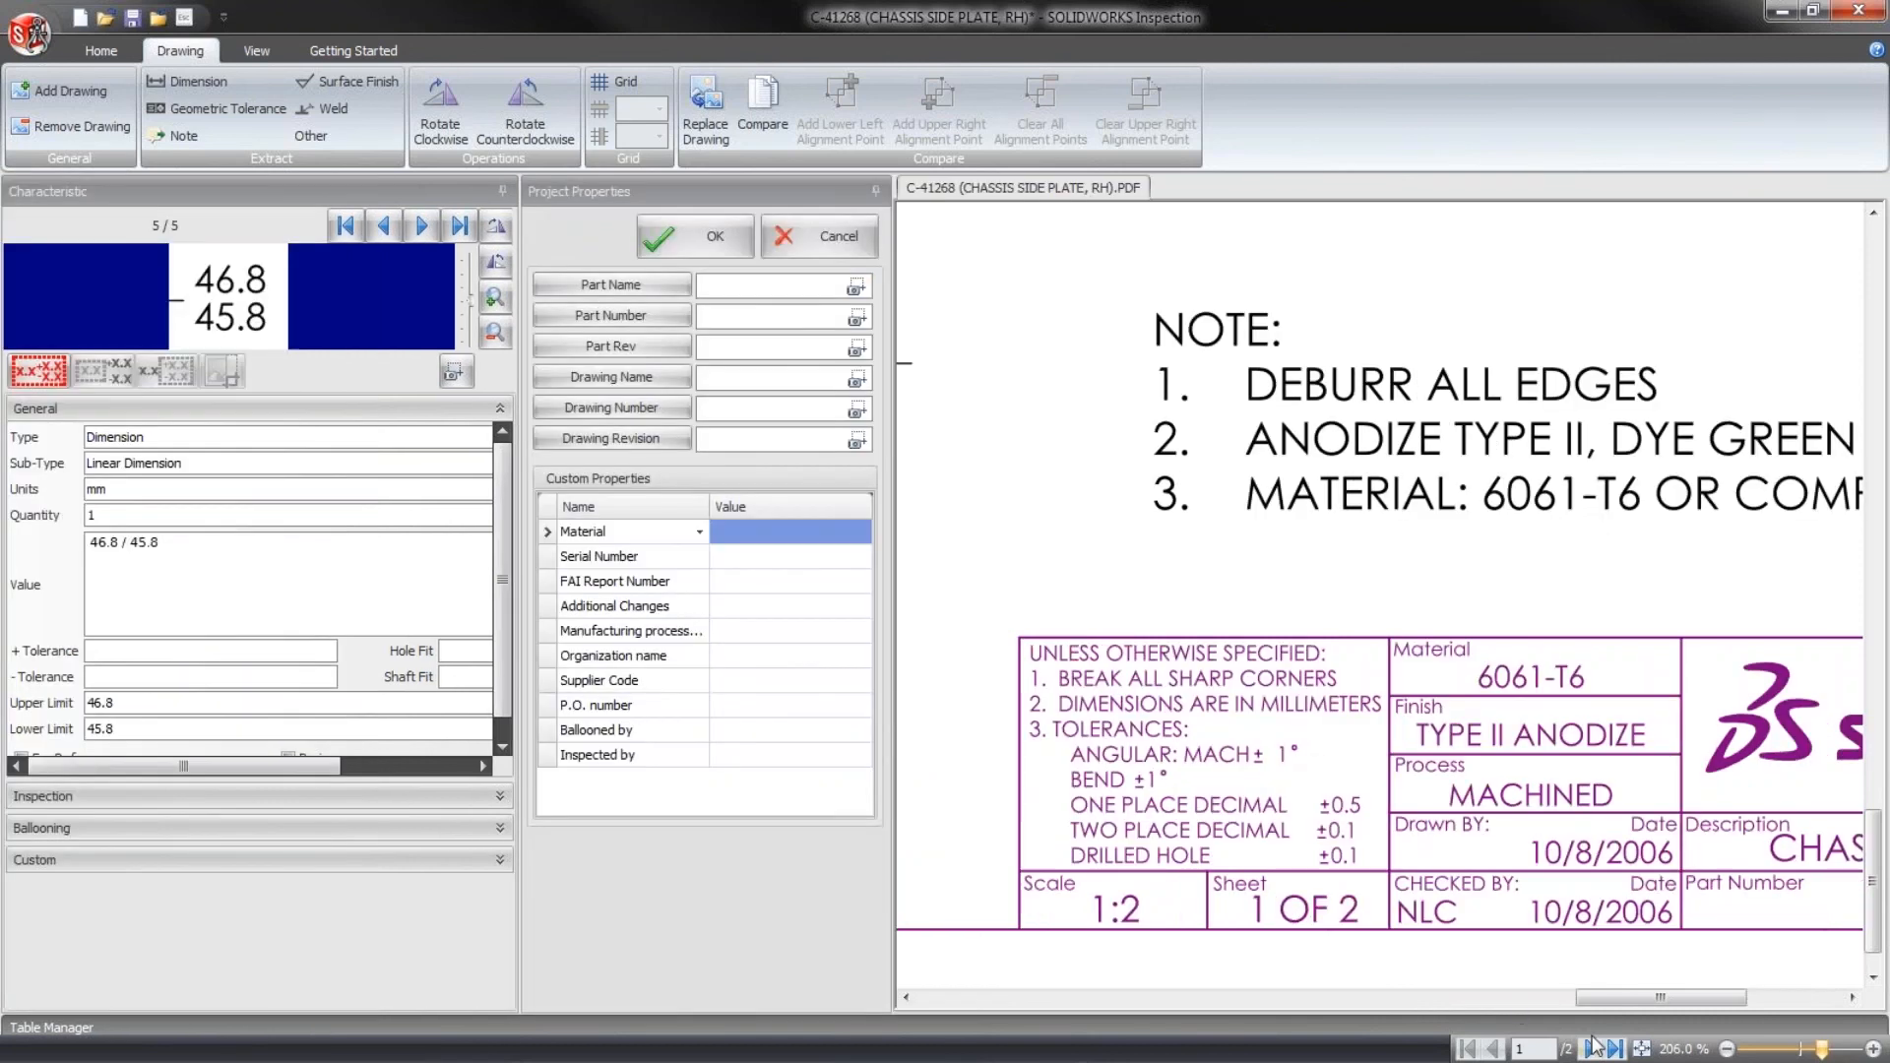
drag(1611, 996, 1673, 996)
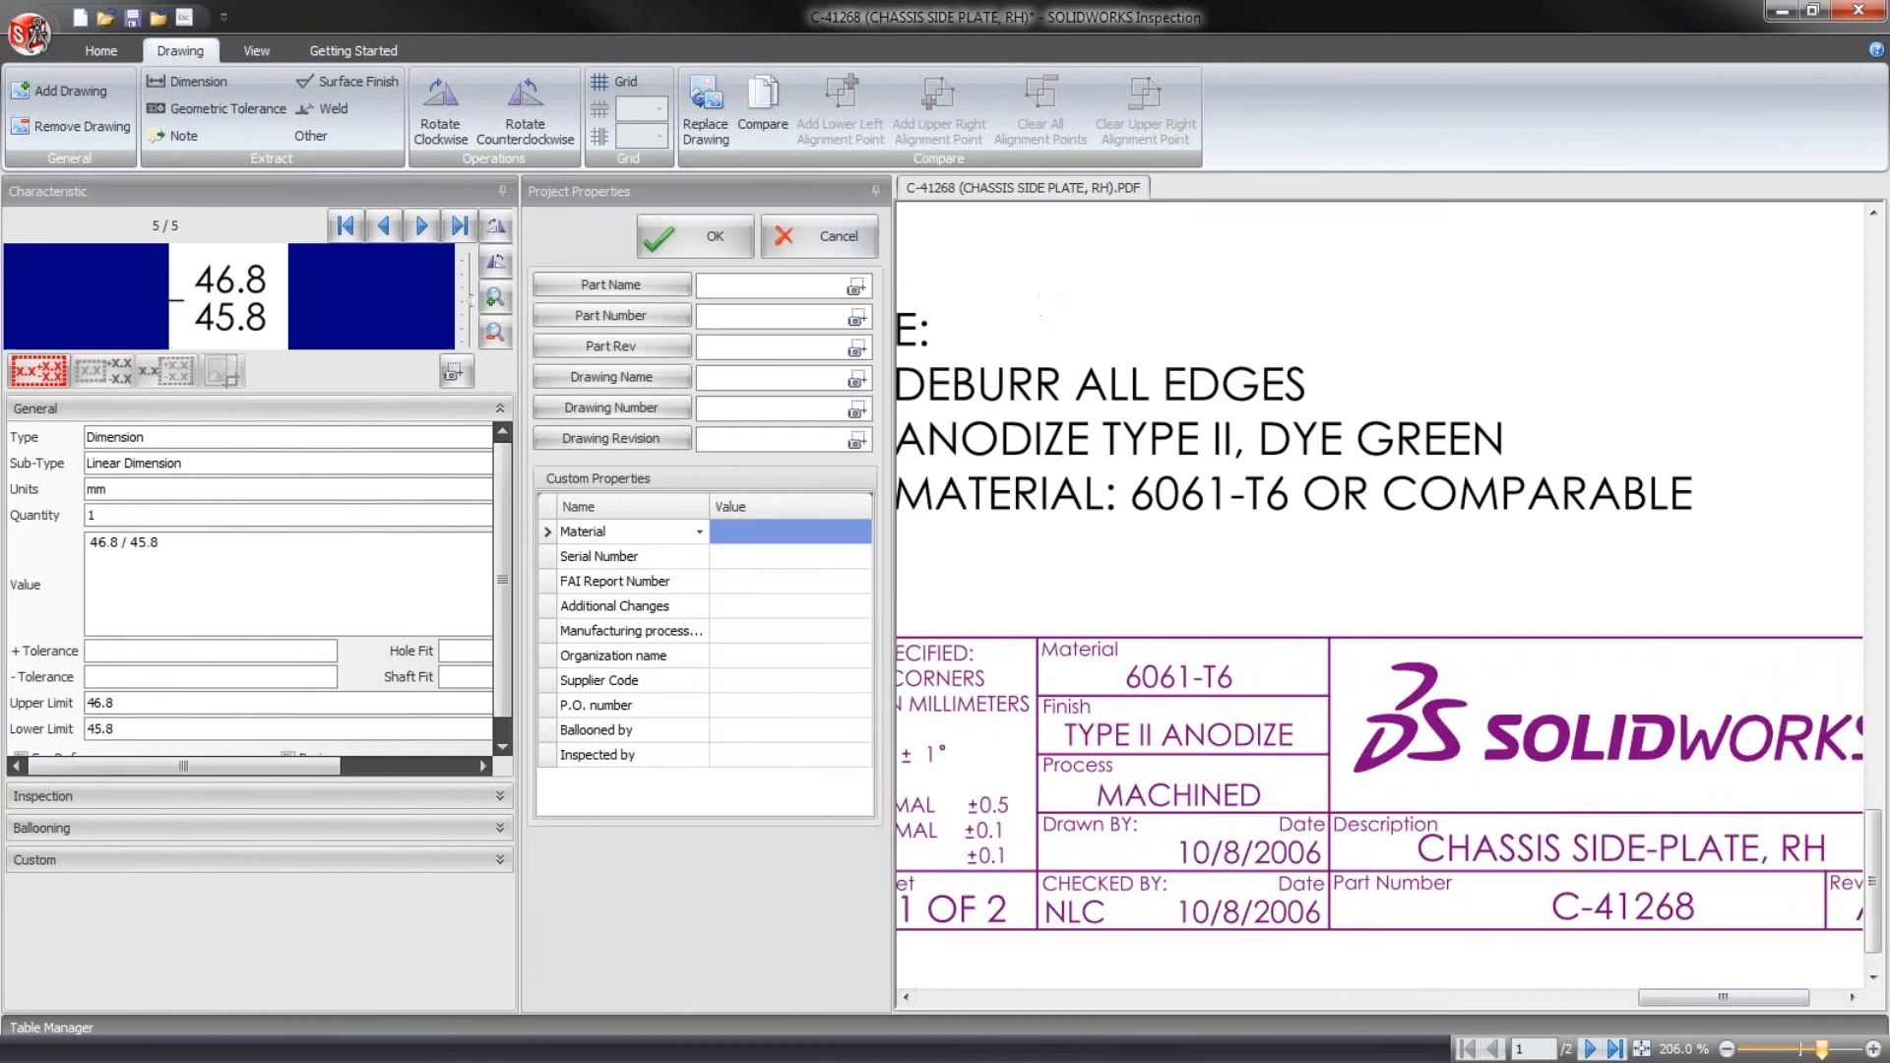
- Try capturing the Part Name from the title block description CHASSIS SIDE-PLATE, RH, and clear the captured value
click(853, 288)
mouse_move(1418, 829)
mouse_down()
mouse_move(1641, 895)
mouse_move(1804, 904)
mouse_move(1841, 866)
mouse_up()
drag(796, 285, 893, 293)
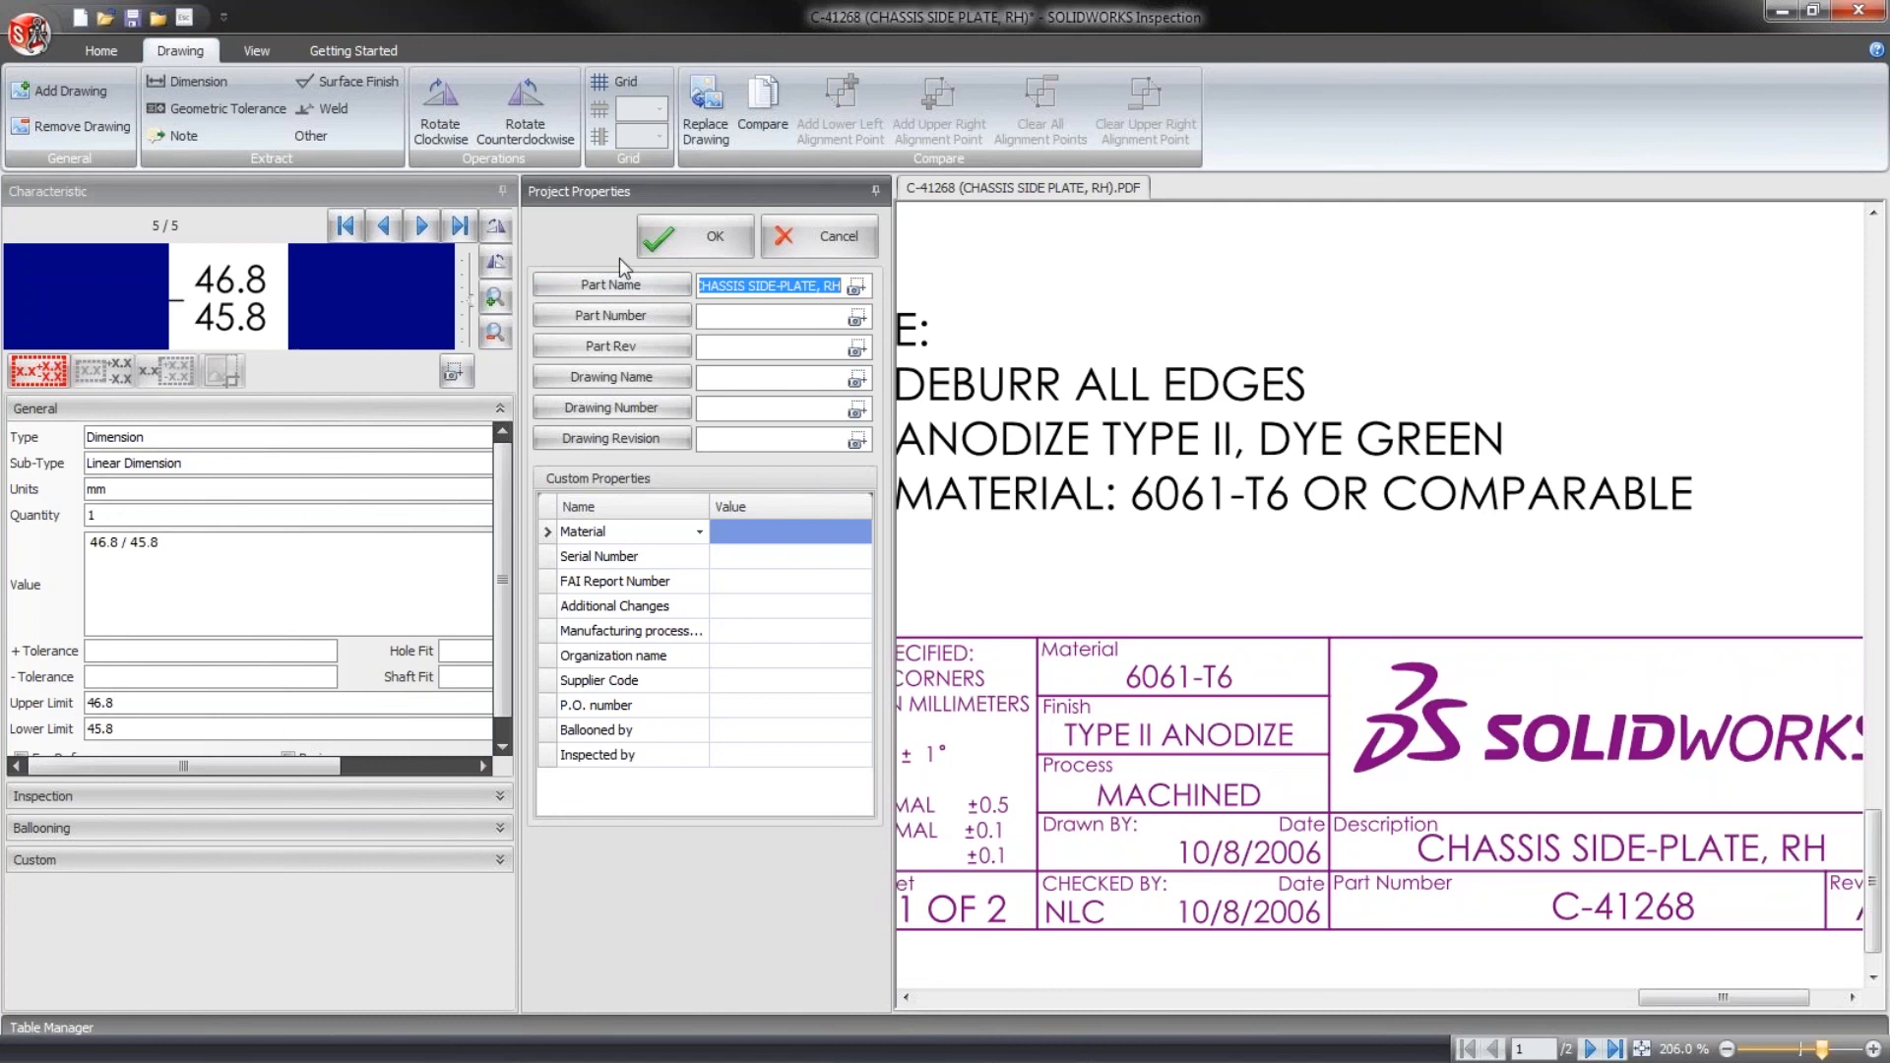
click(798, 292)
key(ctrl+a)
key(Delete)
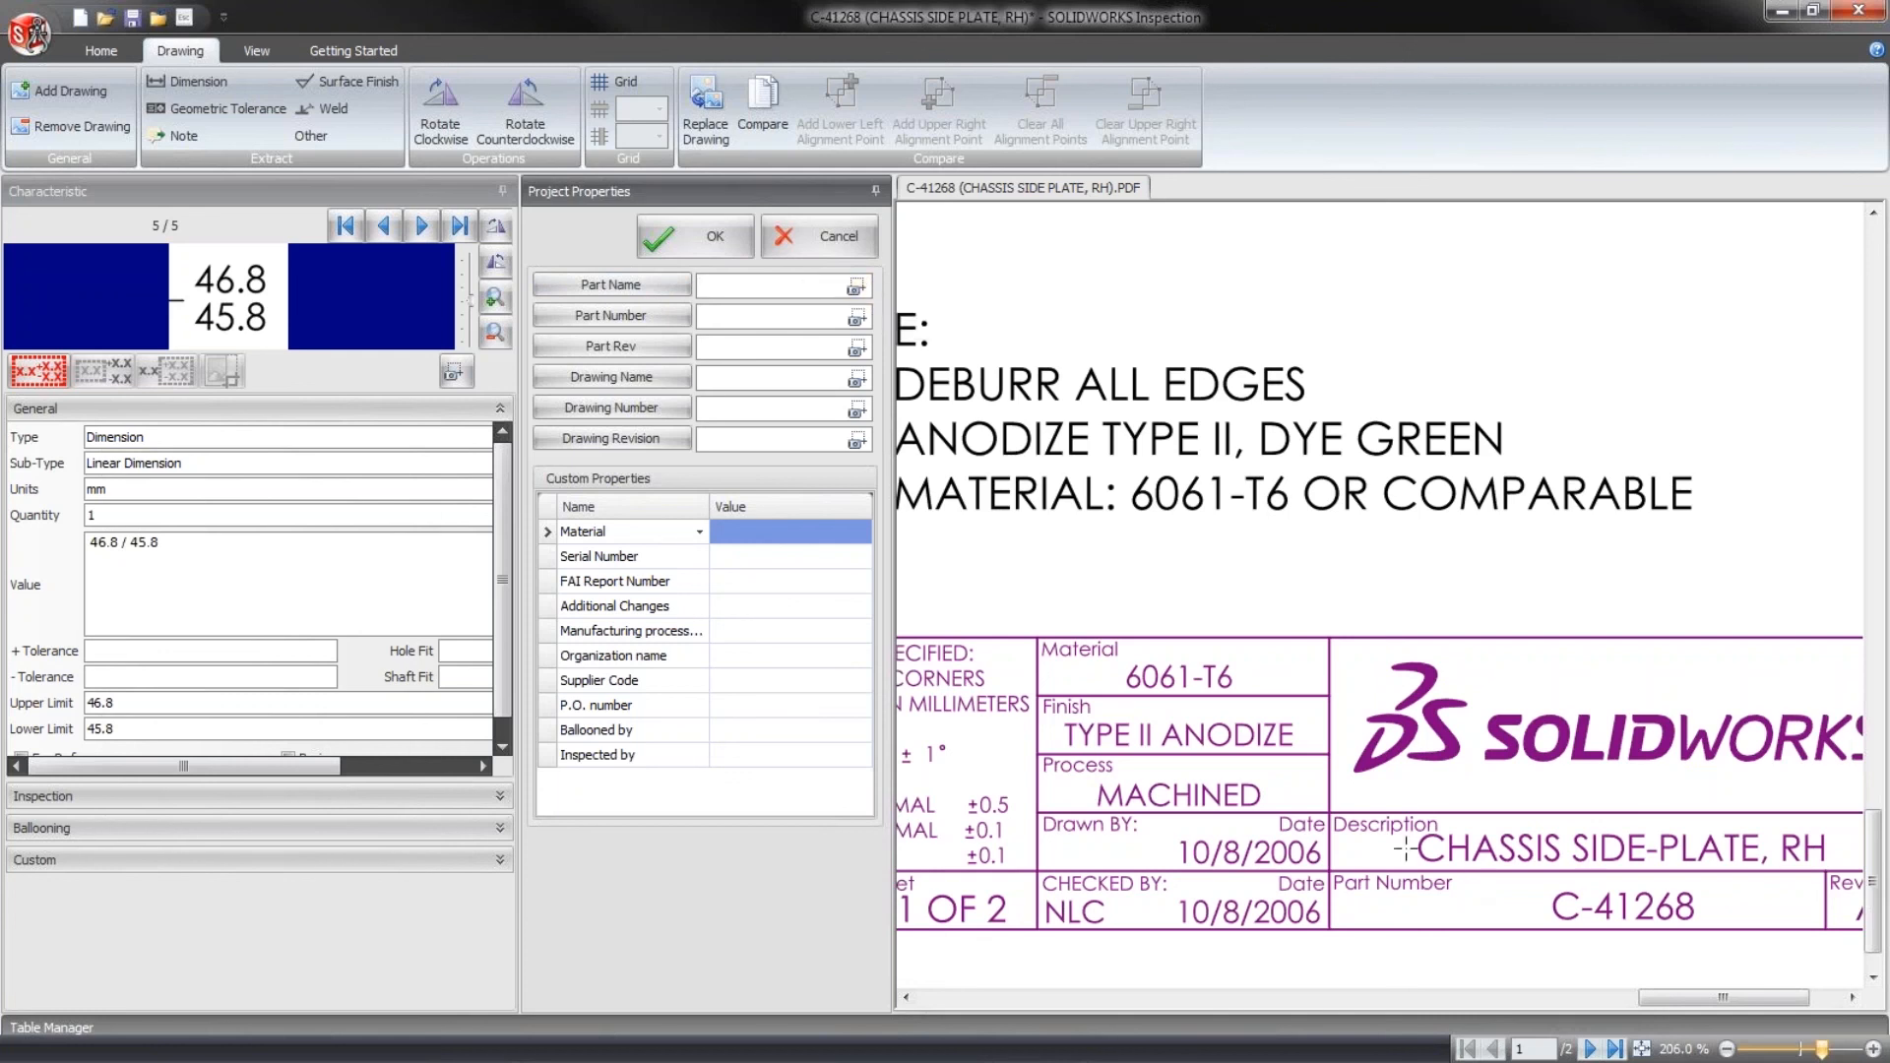
- Try once more to capture the title block description as the Part Name, and empty the field again
mouse_move(1415, 861)
mouse_down()
mouse_move(1840, 829)
mouse_move(1837, 844)
mouse_up()
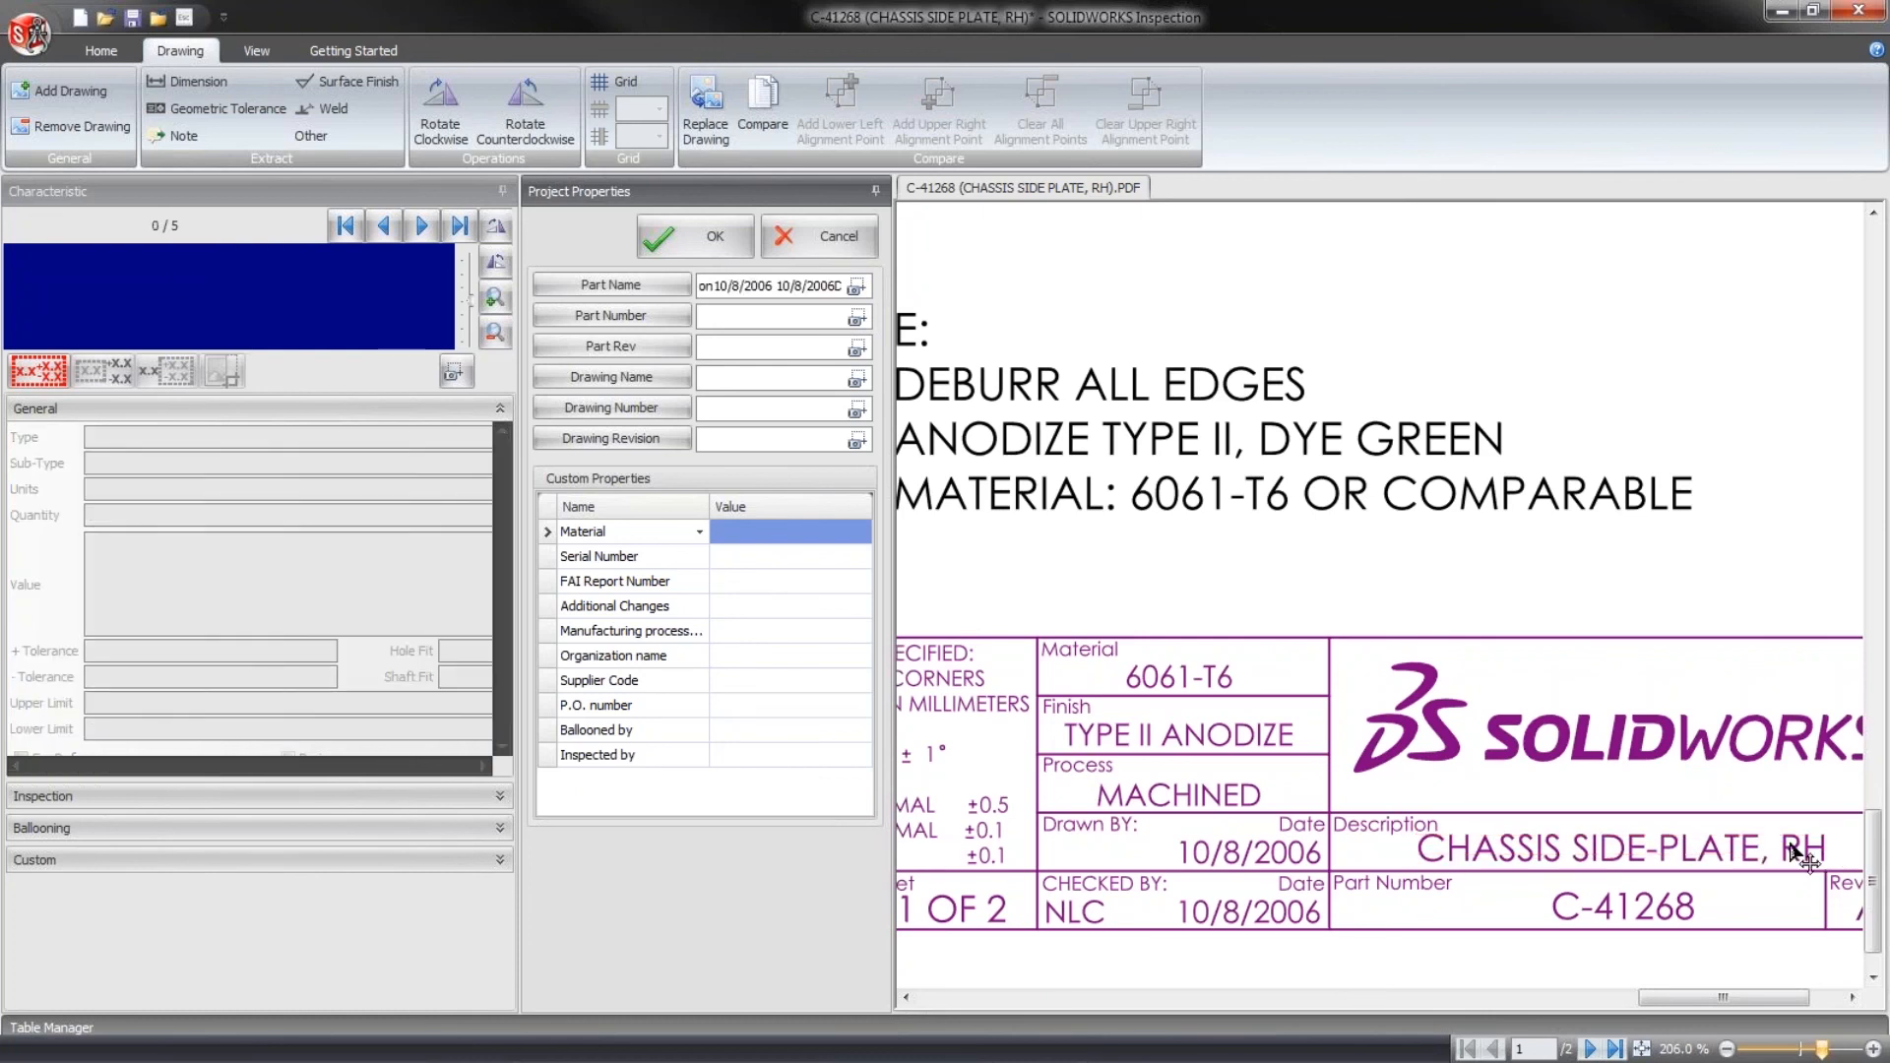
triple_click(764, 285)
key(BackSpace)
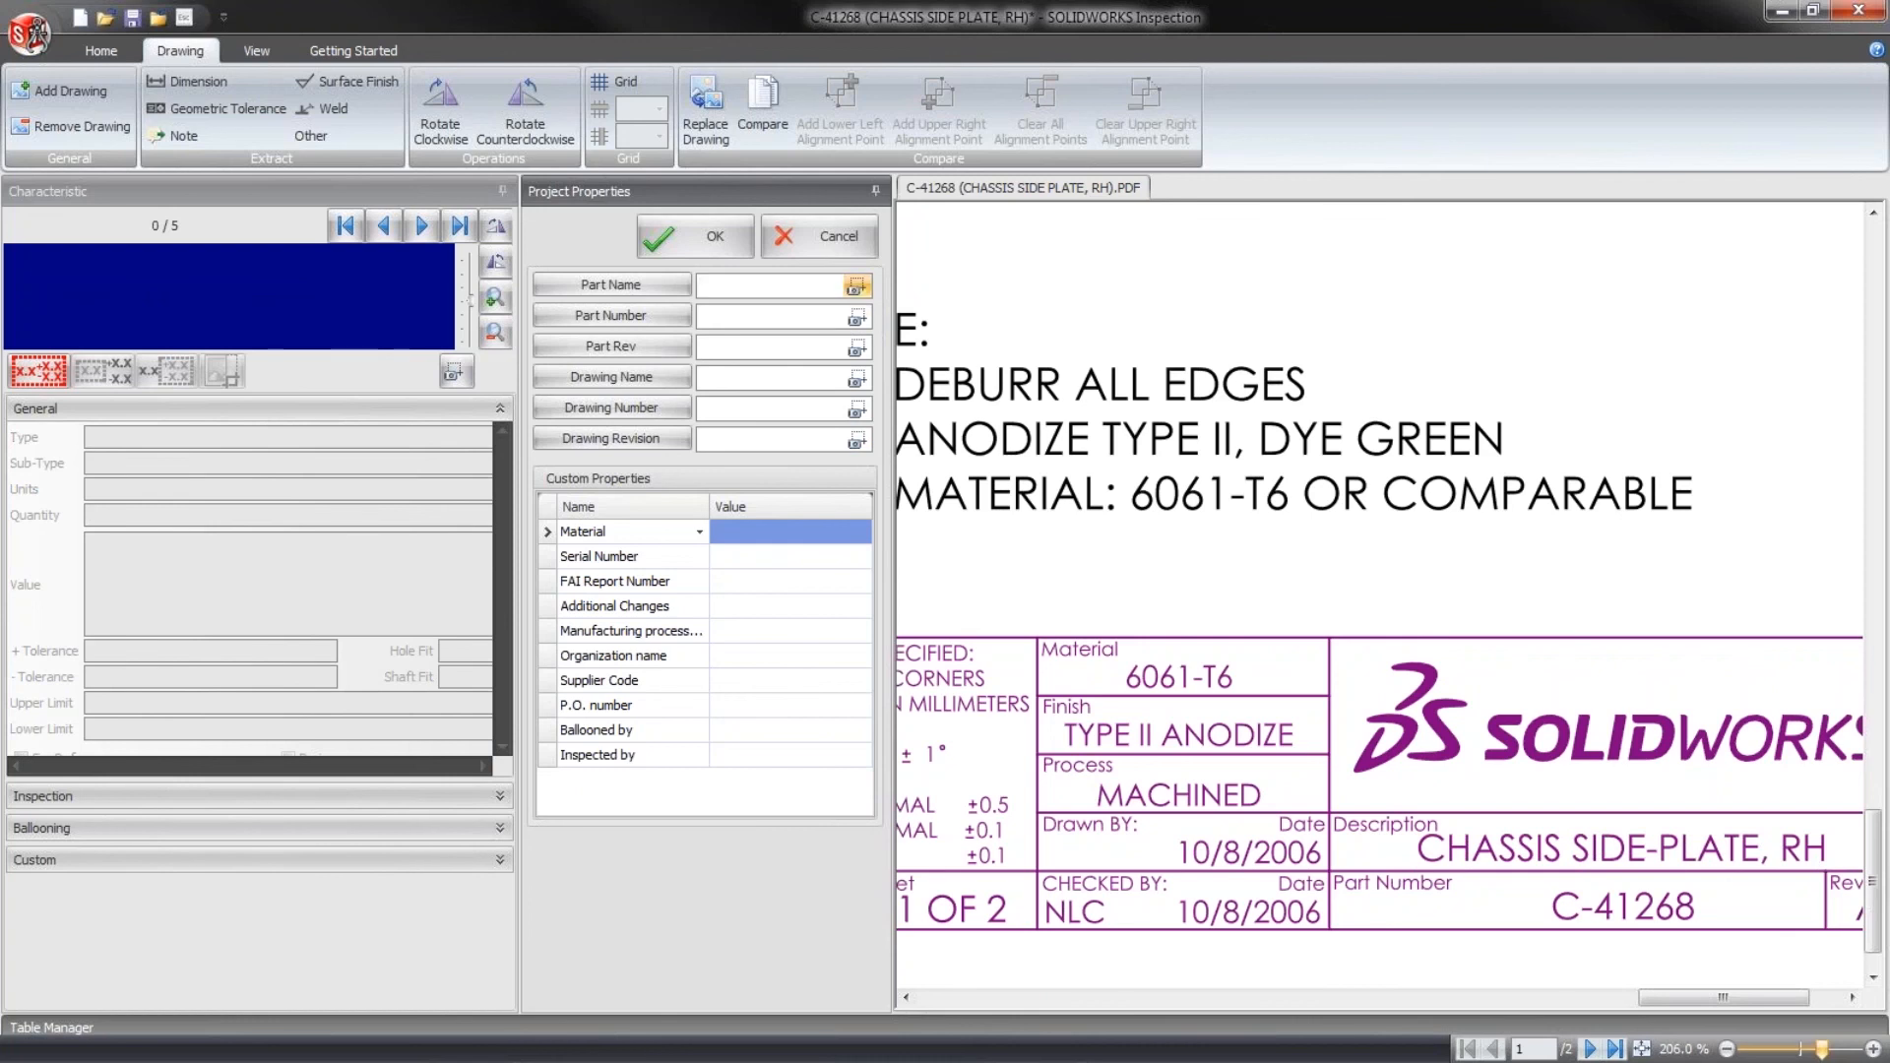
- Capture CHASSIS SIDE-PLATE, RH from the title block description as the Part Name
click(858, 286)
mouse_move(1833, 860)
mouse_down()
mouse_move(1396, 780)
mouse_move(1405, 822)
mouse_up()
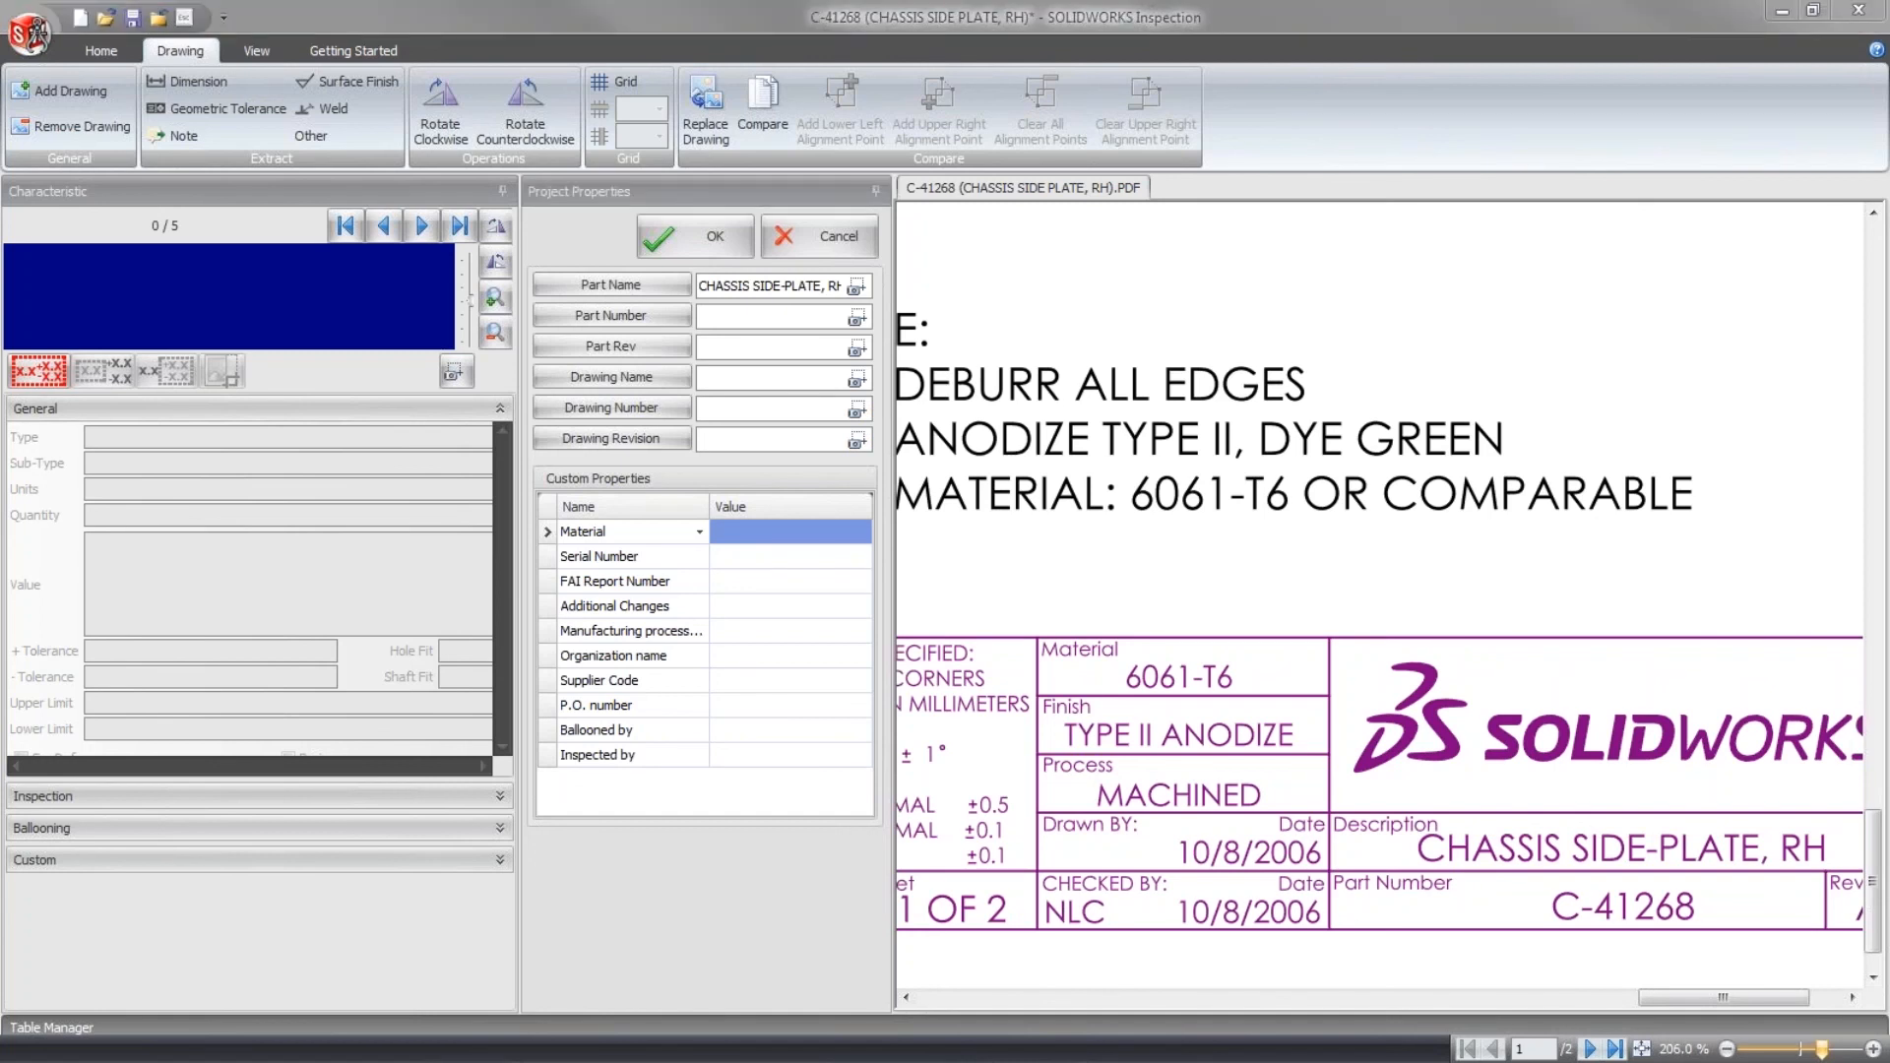
- Switch to the maximized C-41268 PDF in Adobe Acrobat Reader and test selecting the title block description CHASSIS SIDE-PLATE, RH
scroll(1196, 881, down, 2)
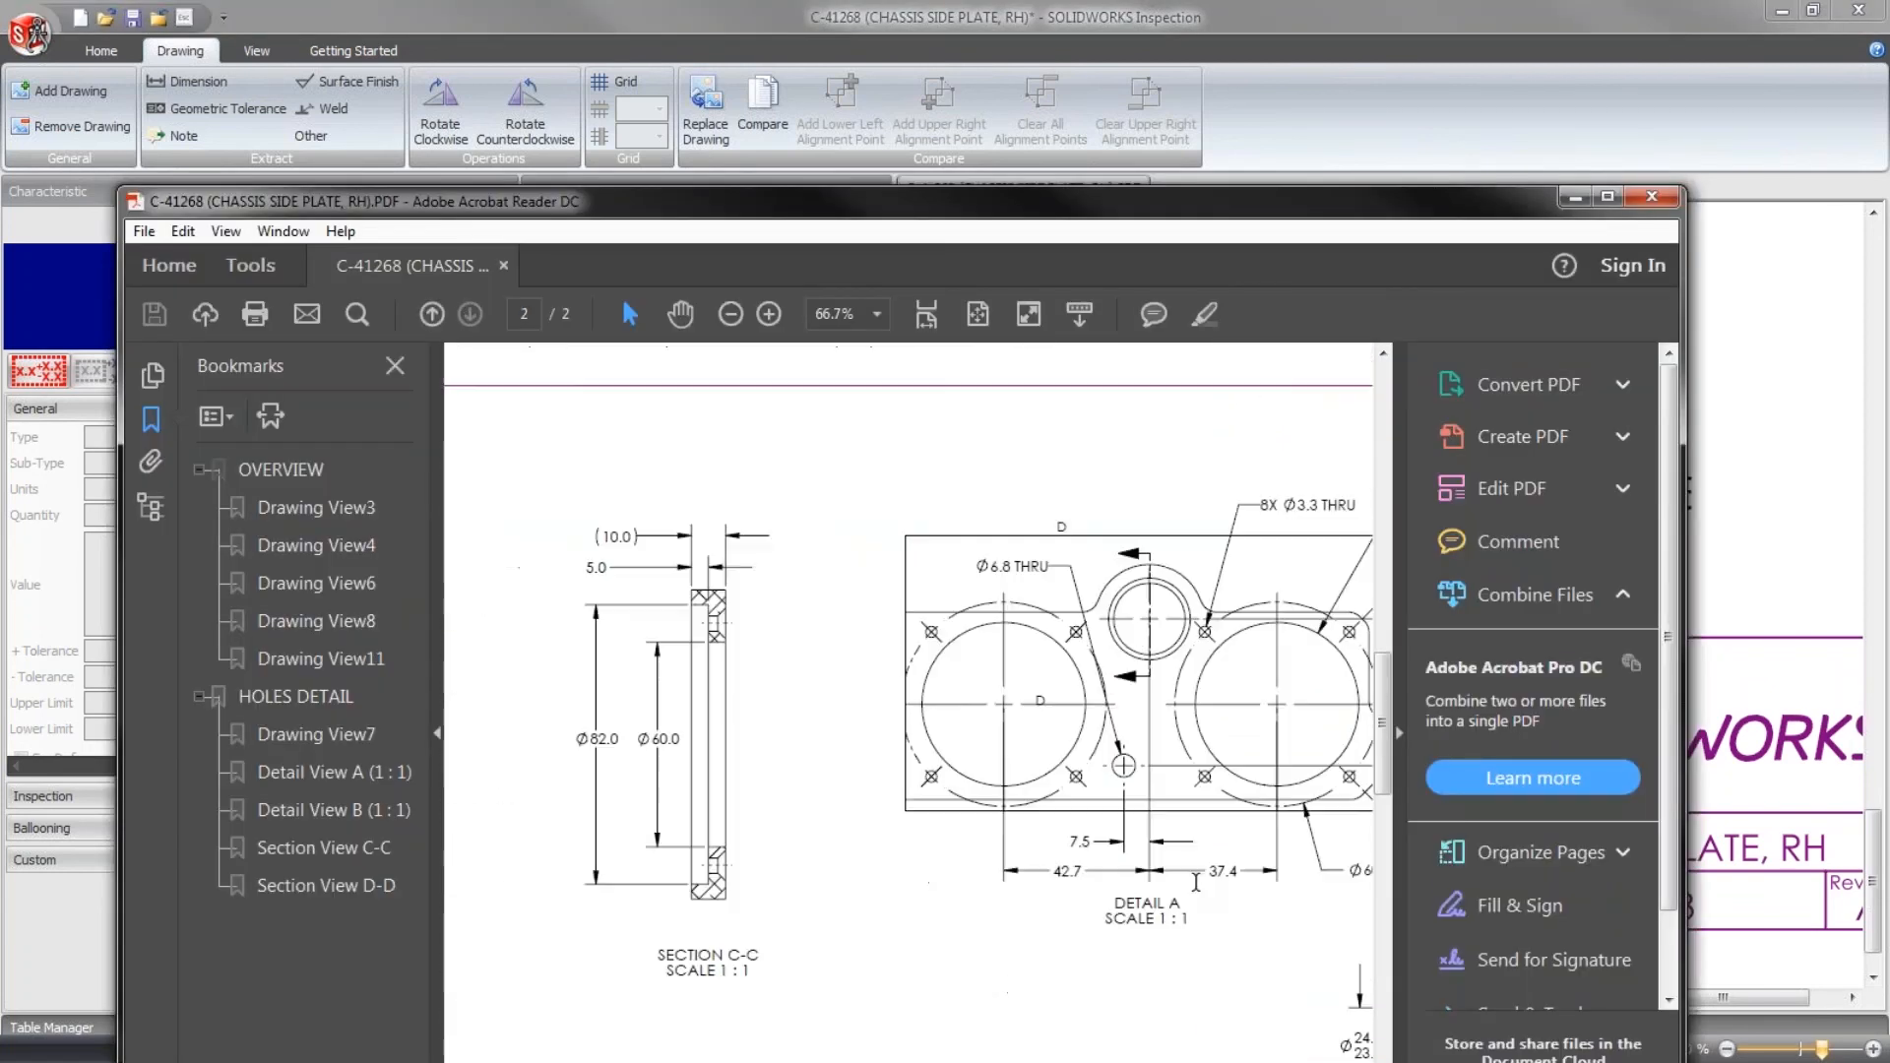
double_click(1134, 206)
scroll(1394, 654, up, 7)
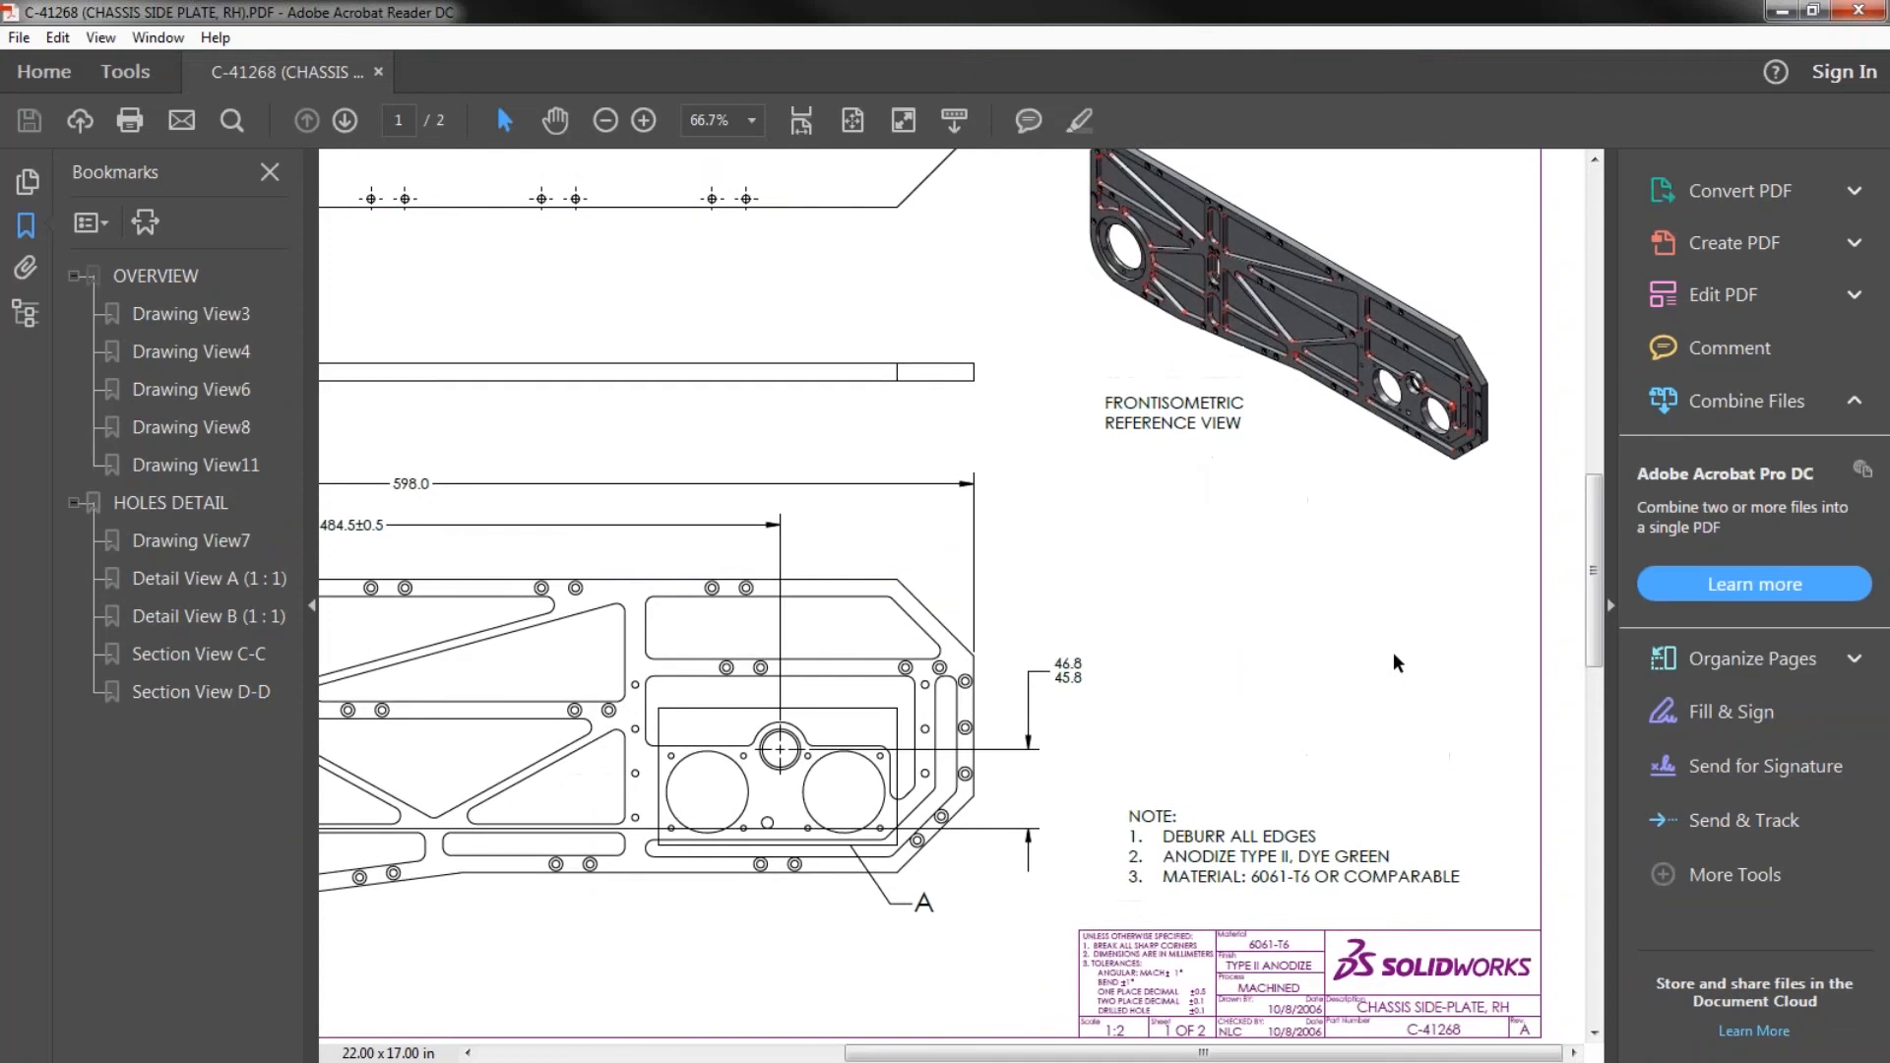
scroll(1398, 662, down, 1)
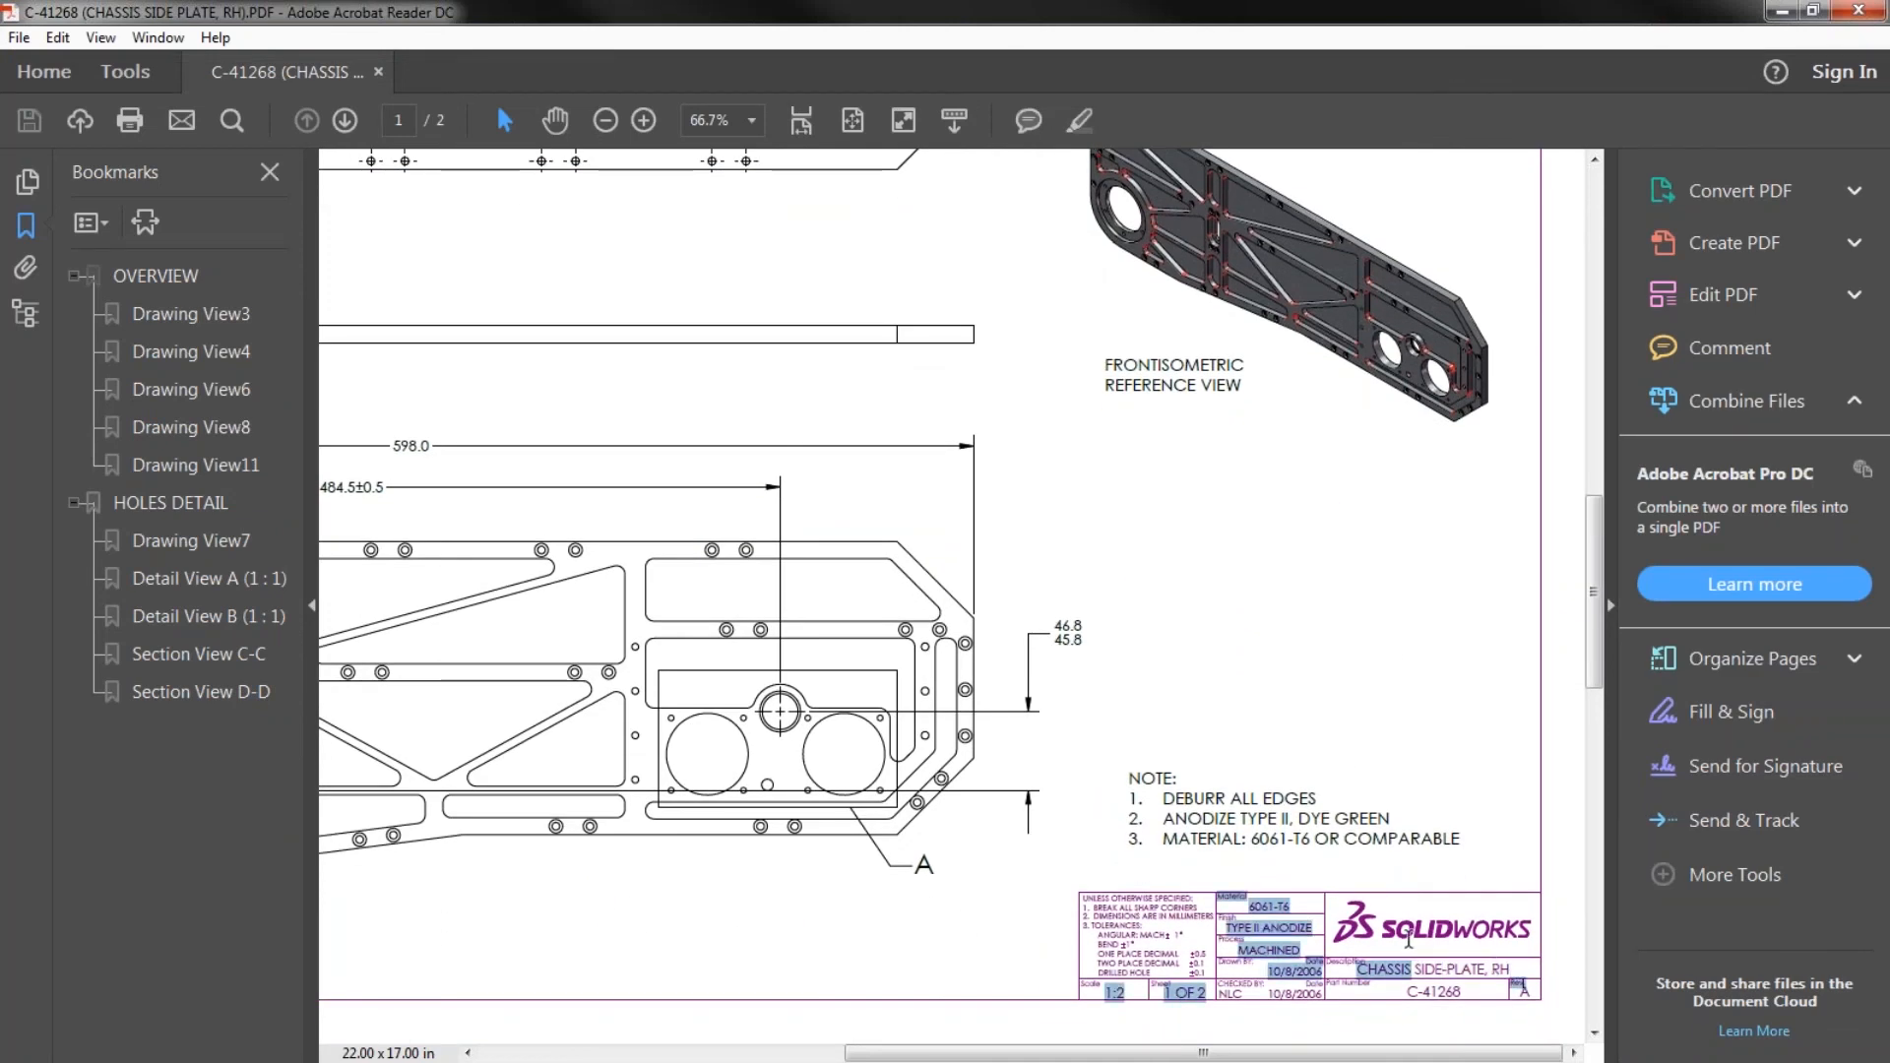
mouse_move(1505, 977)
mouse_down()
mouse_move(1429, 938)
mouse_move(1400, 971)
mouse_move(1506, 972)
mouse_up()
click(1438, 943)
click(1430, 938)
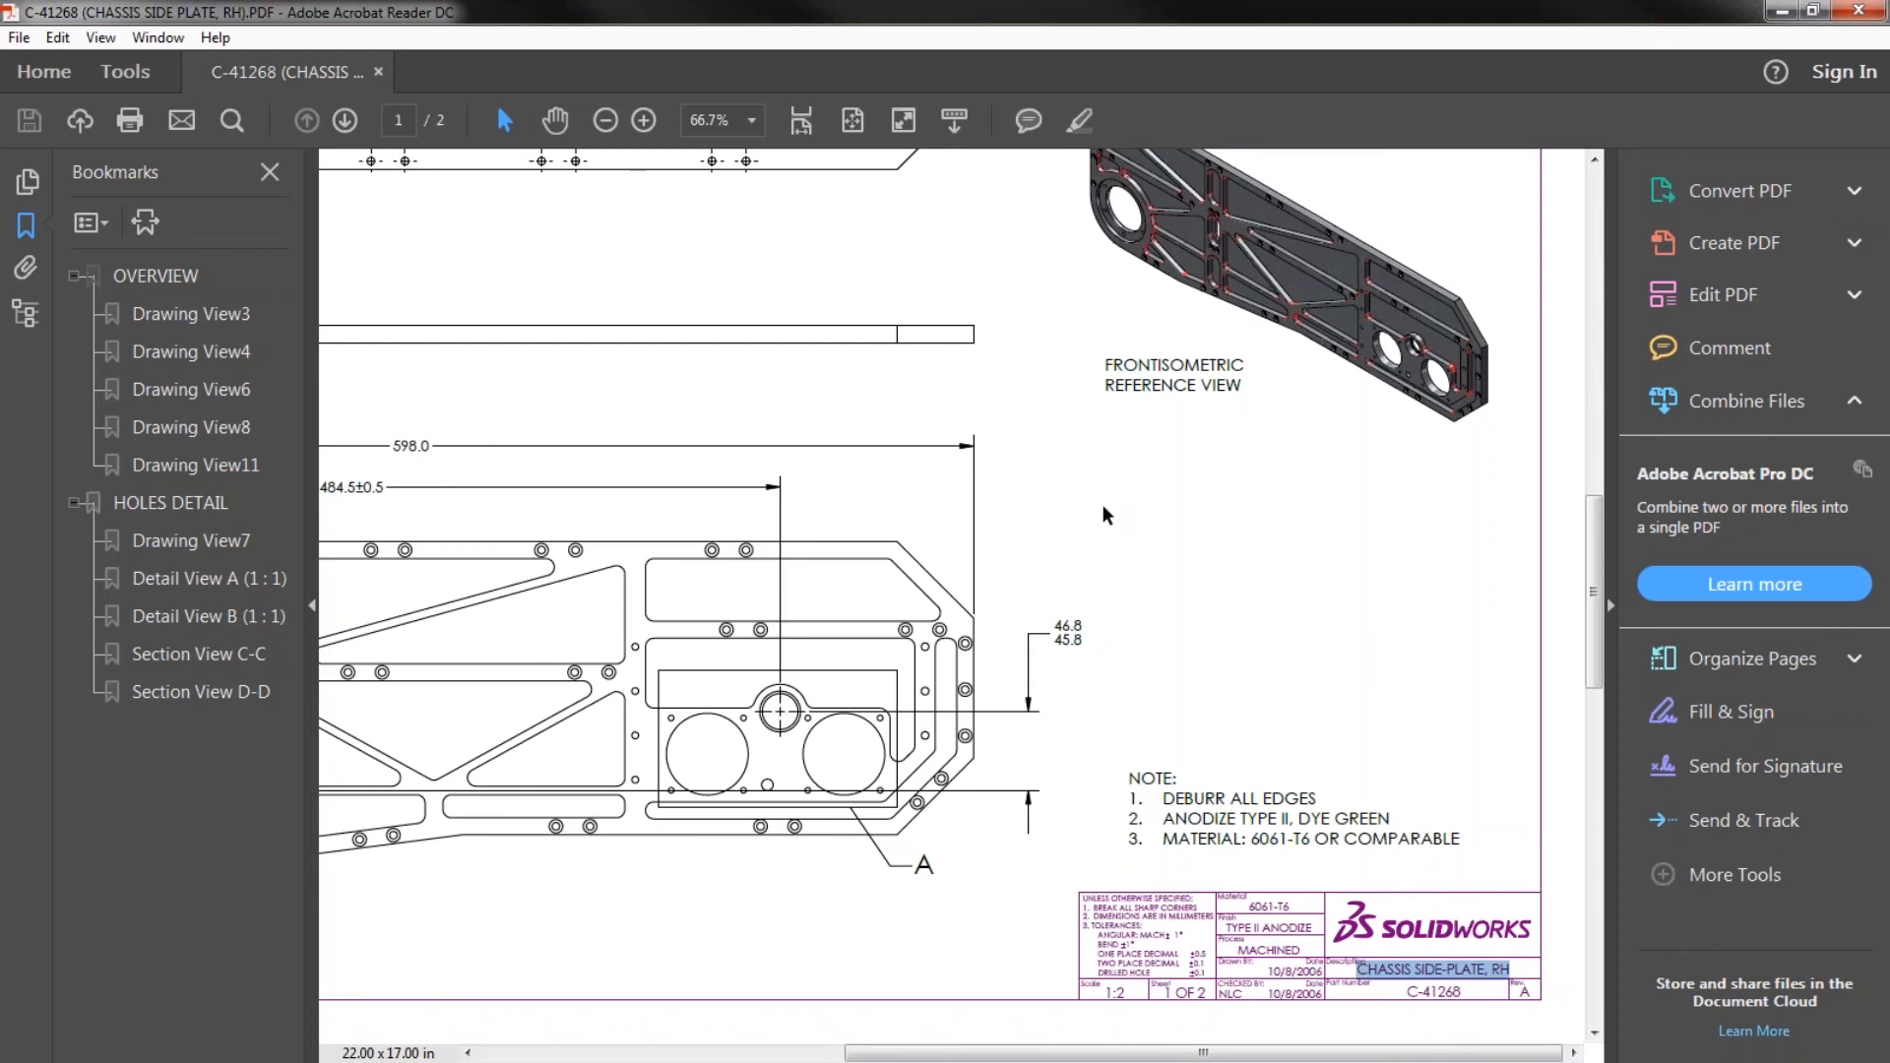
- Test text selection at the 46.8/45.8 dimension in the PDF and look over the detail views and ordinate dimensions on page 2
drag(1083, 639, 1135, 670)
click(1037, 600)
click(1135, 670)
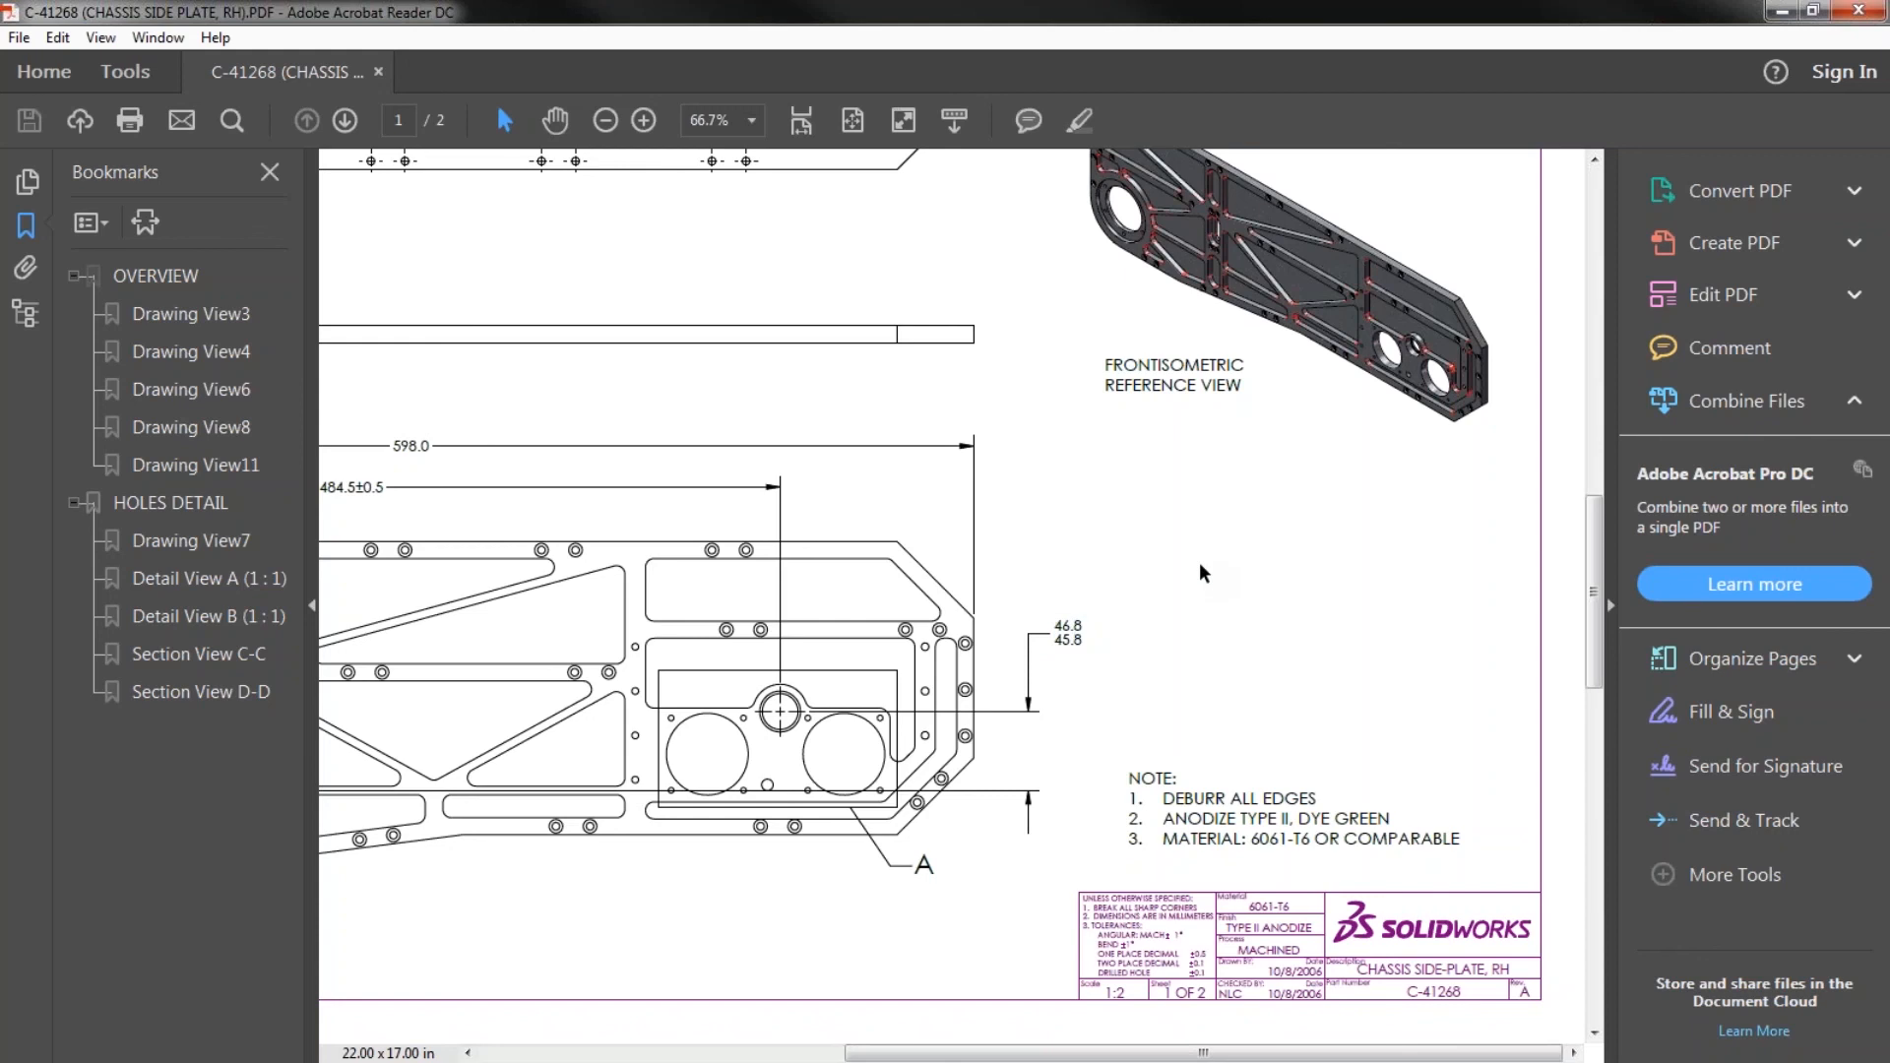
scroll(1164, 537, down, 1)
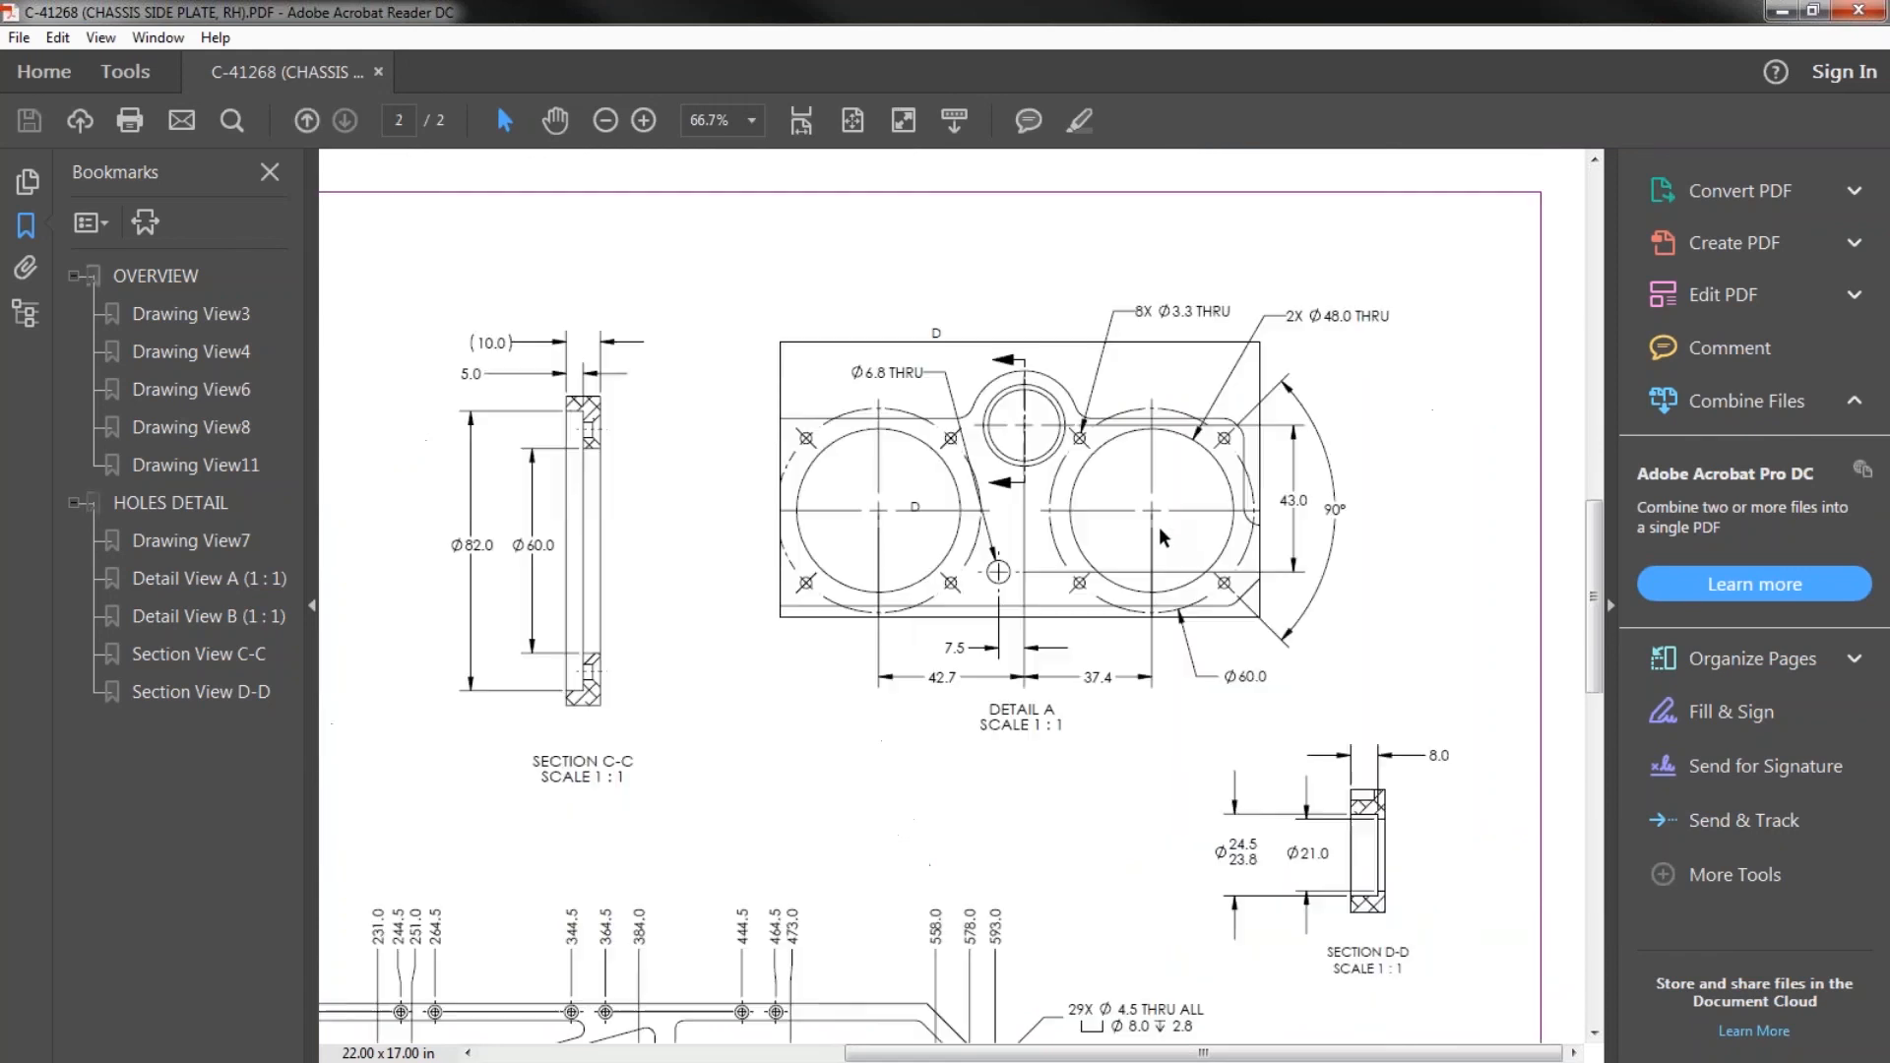
drag(1204, 1053, 838, 915)
scroll(916, 829, down, 5)
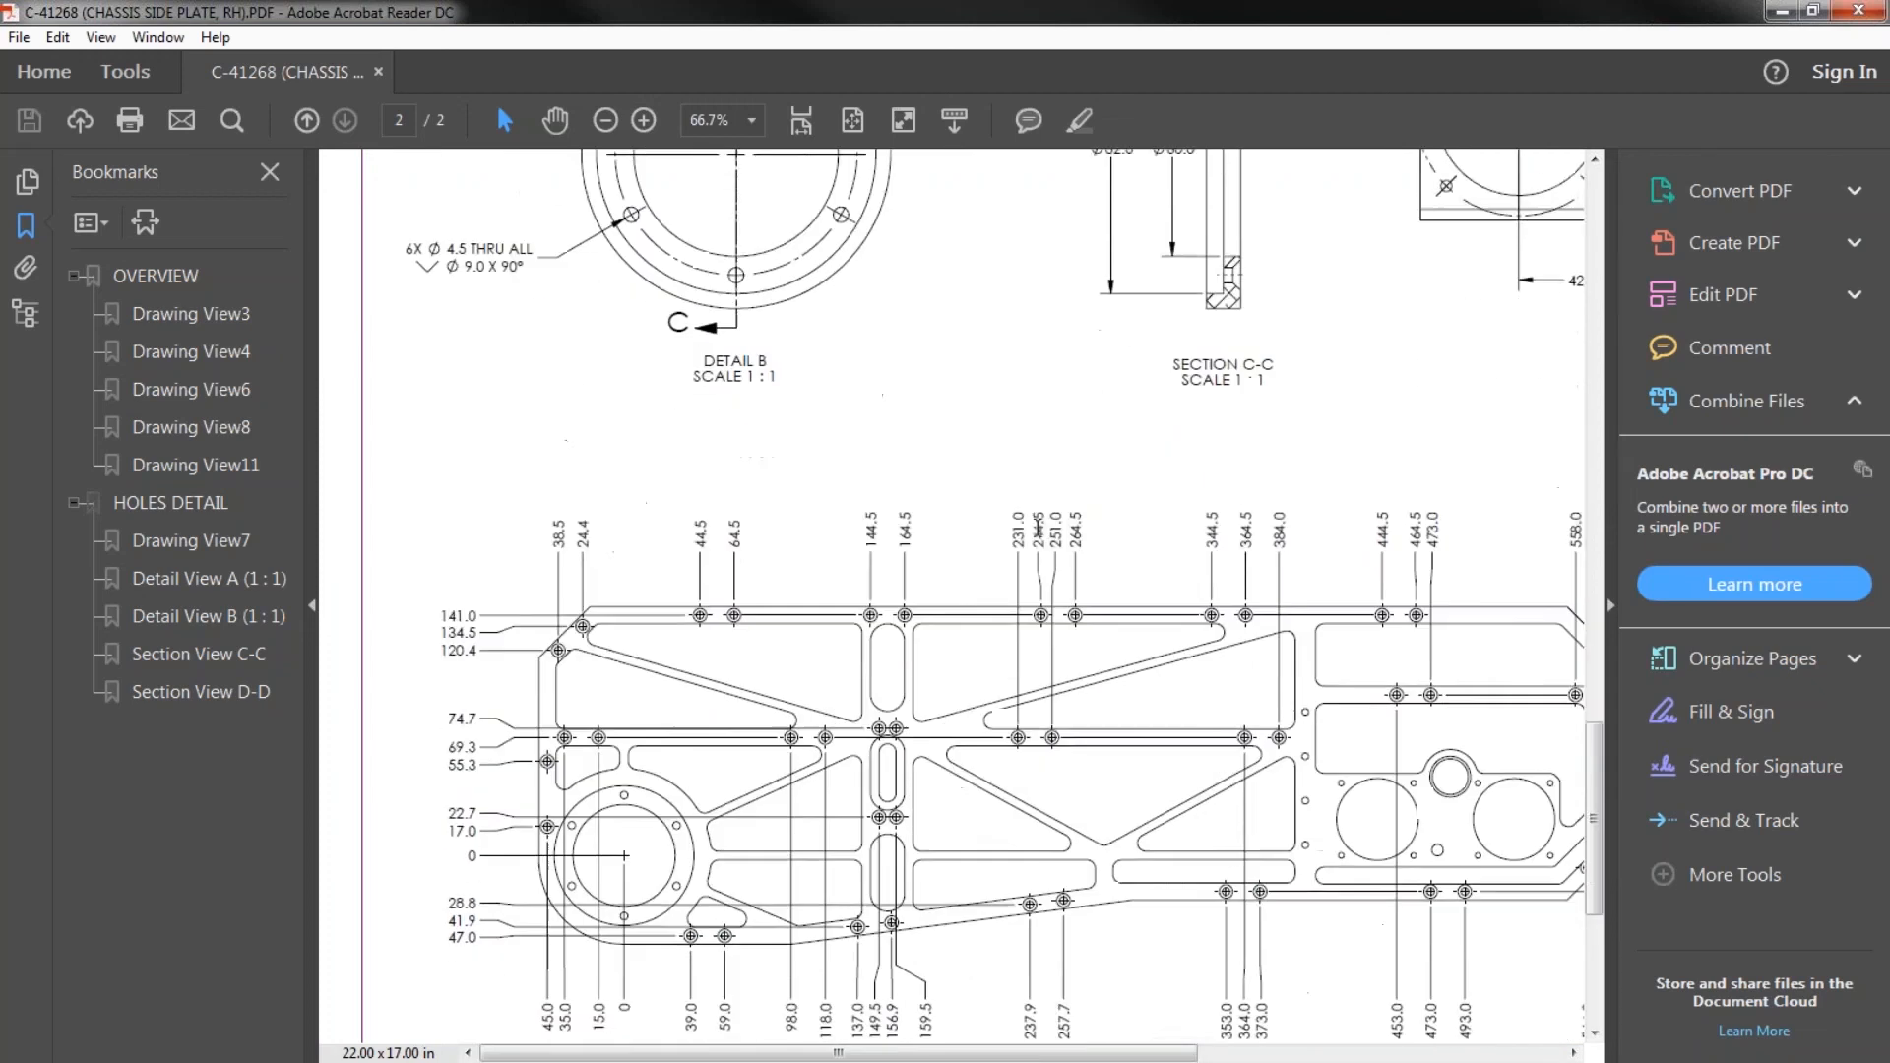
- Restore and minimize the PDF window to return to SOLIDWORKS Inspection, and unpin the Project Properties pane
double_click(1107, 10)
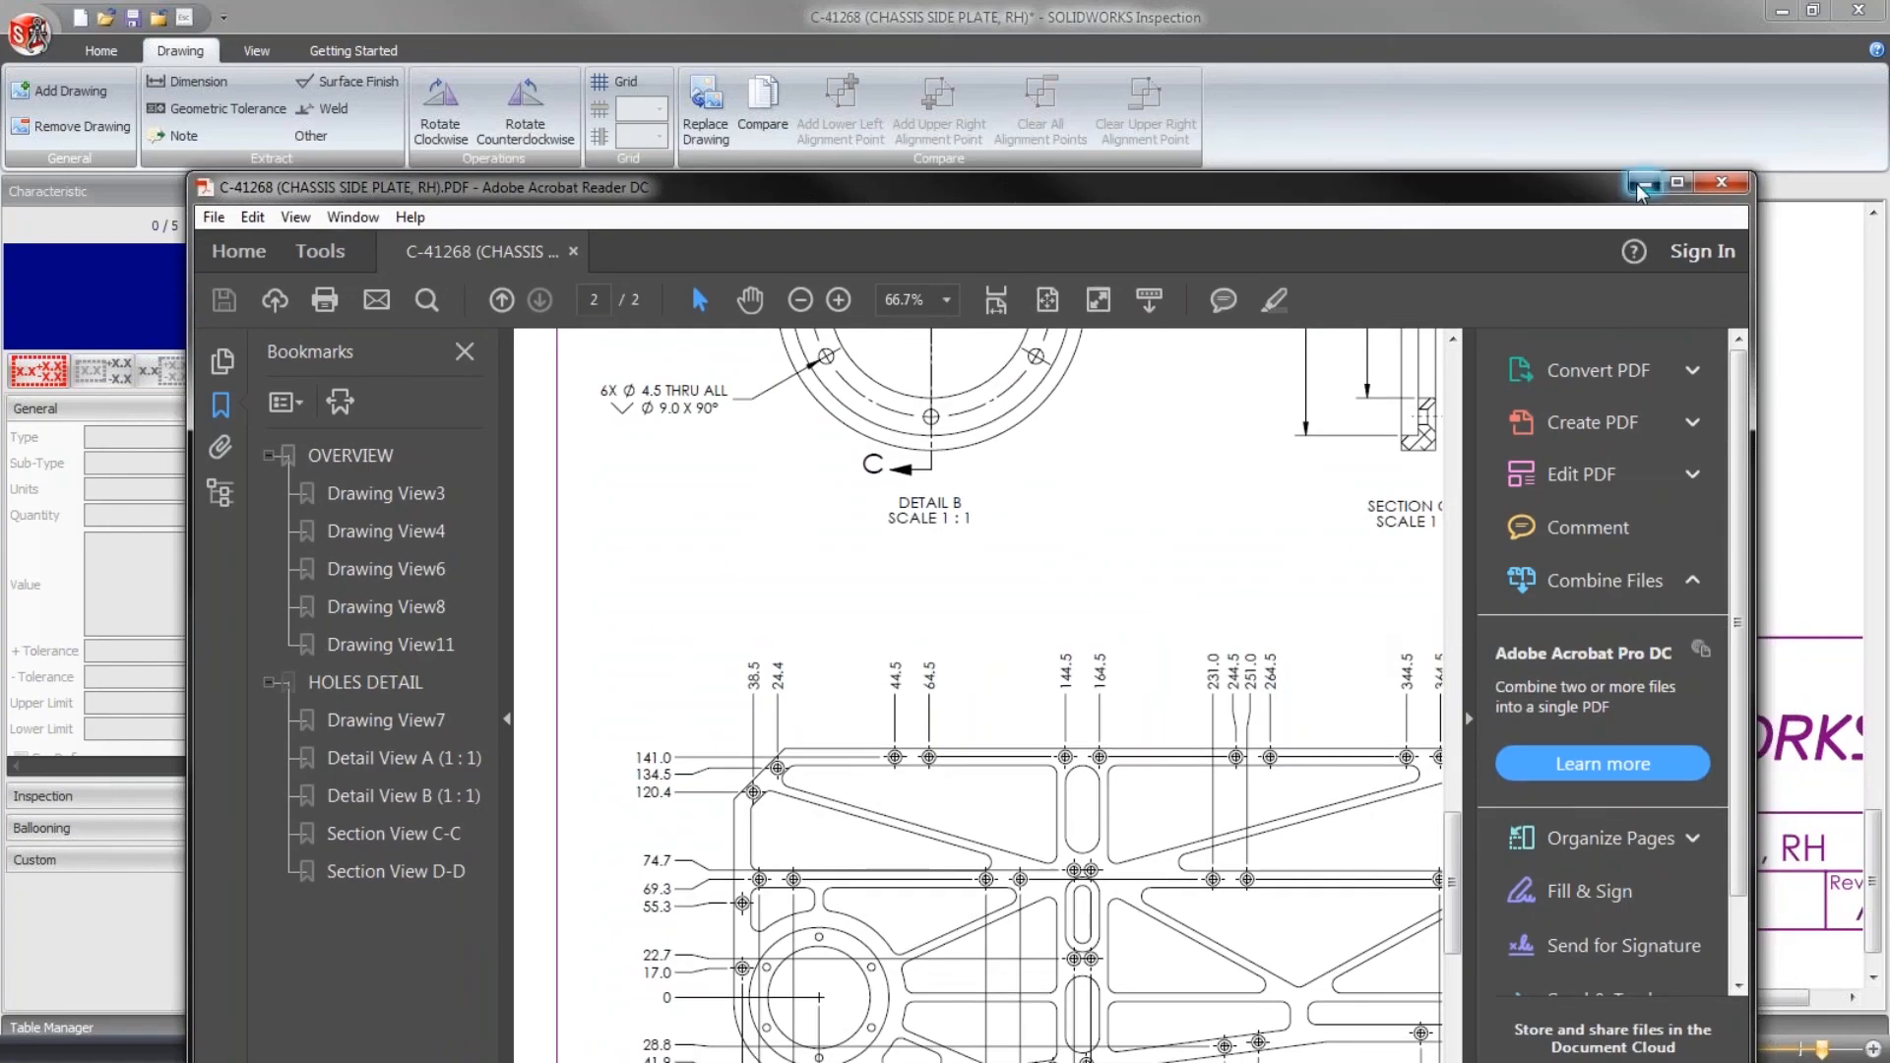
click(1643, 183)
click(875, 191)
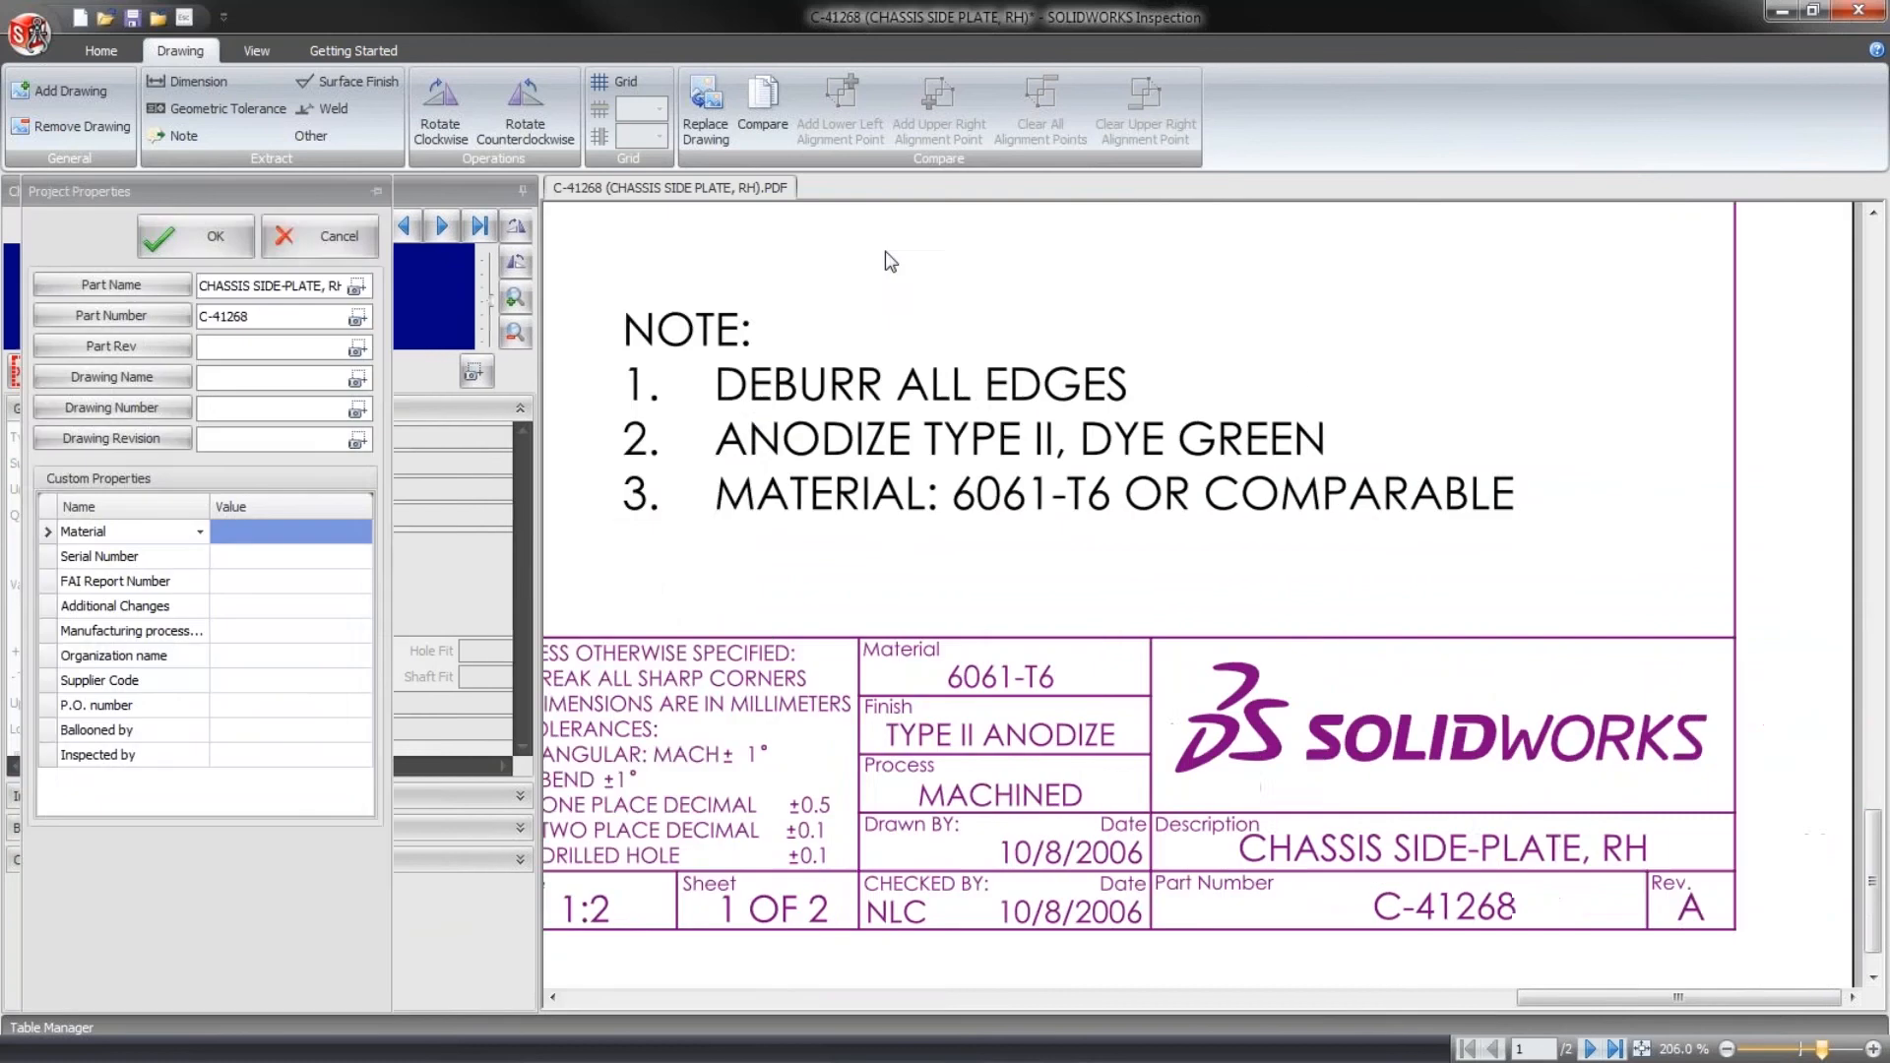
- Select all five ballooned dimensions on the first sheet and delete their characteristics
middle_drag(848, 379, 1303, 678)
middle_drag(945, 394, 1544, 745)
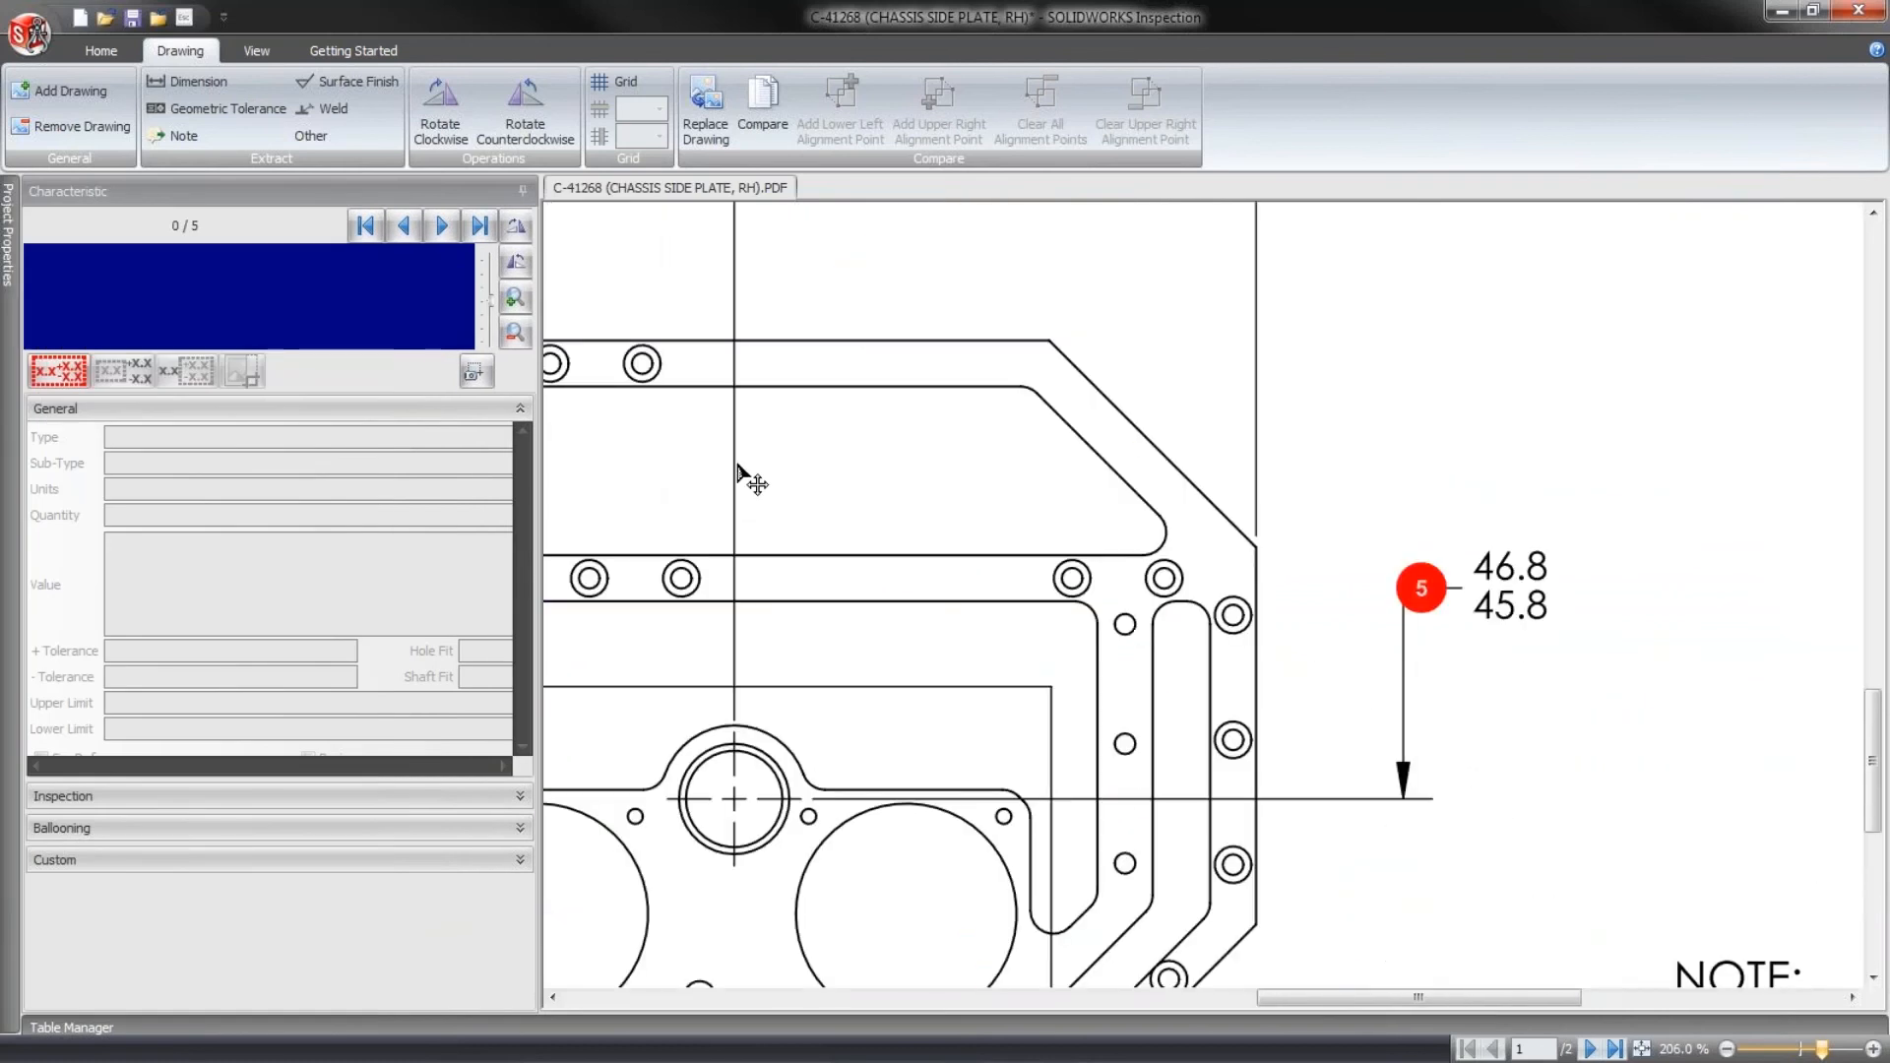
scroll(738, 469, down, 6)
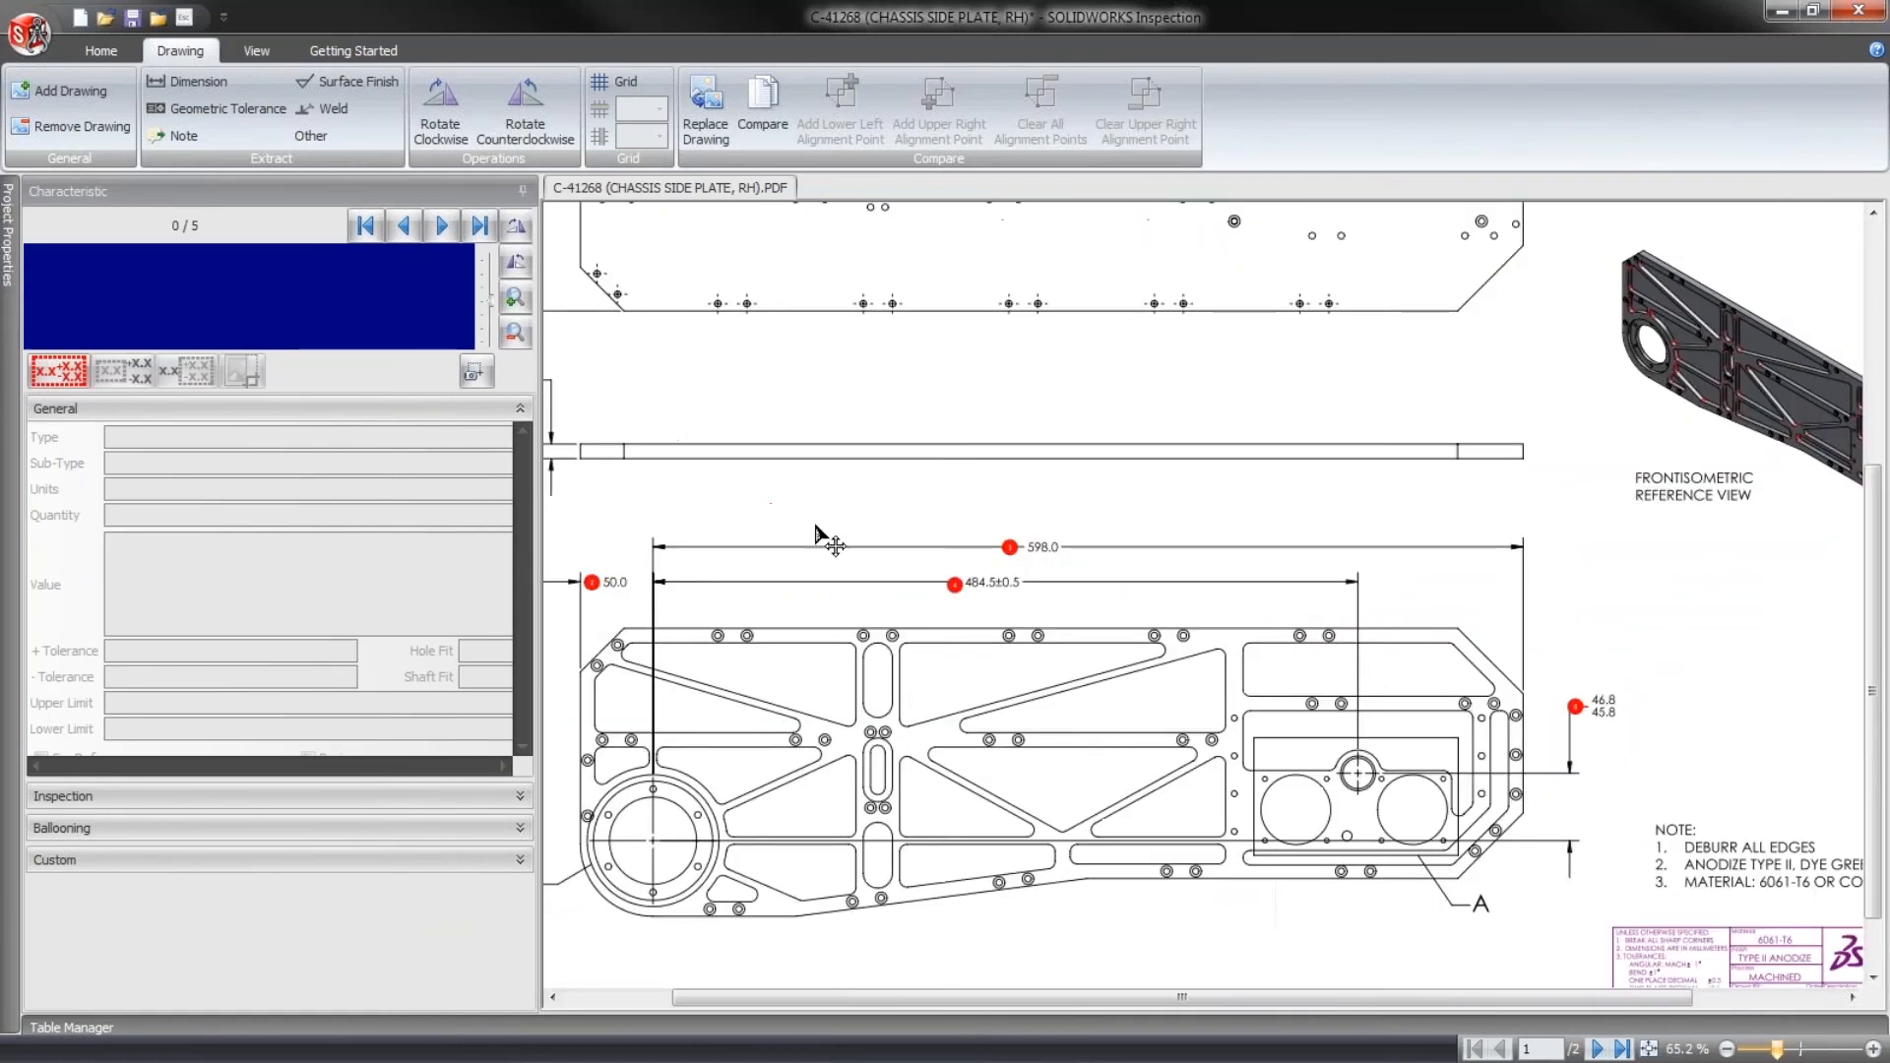
mouse_move(600, 421)
mouse_down()
mouse_move(847, 615)
mouse_move(1466, 832)
mouse_move(1520, 817)
mouse_up()
key(Delete)
key(Return)
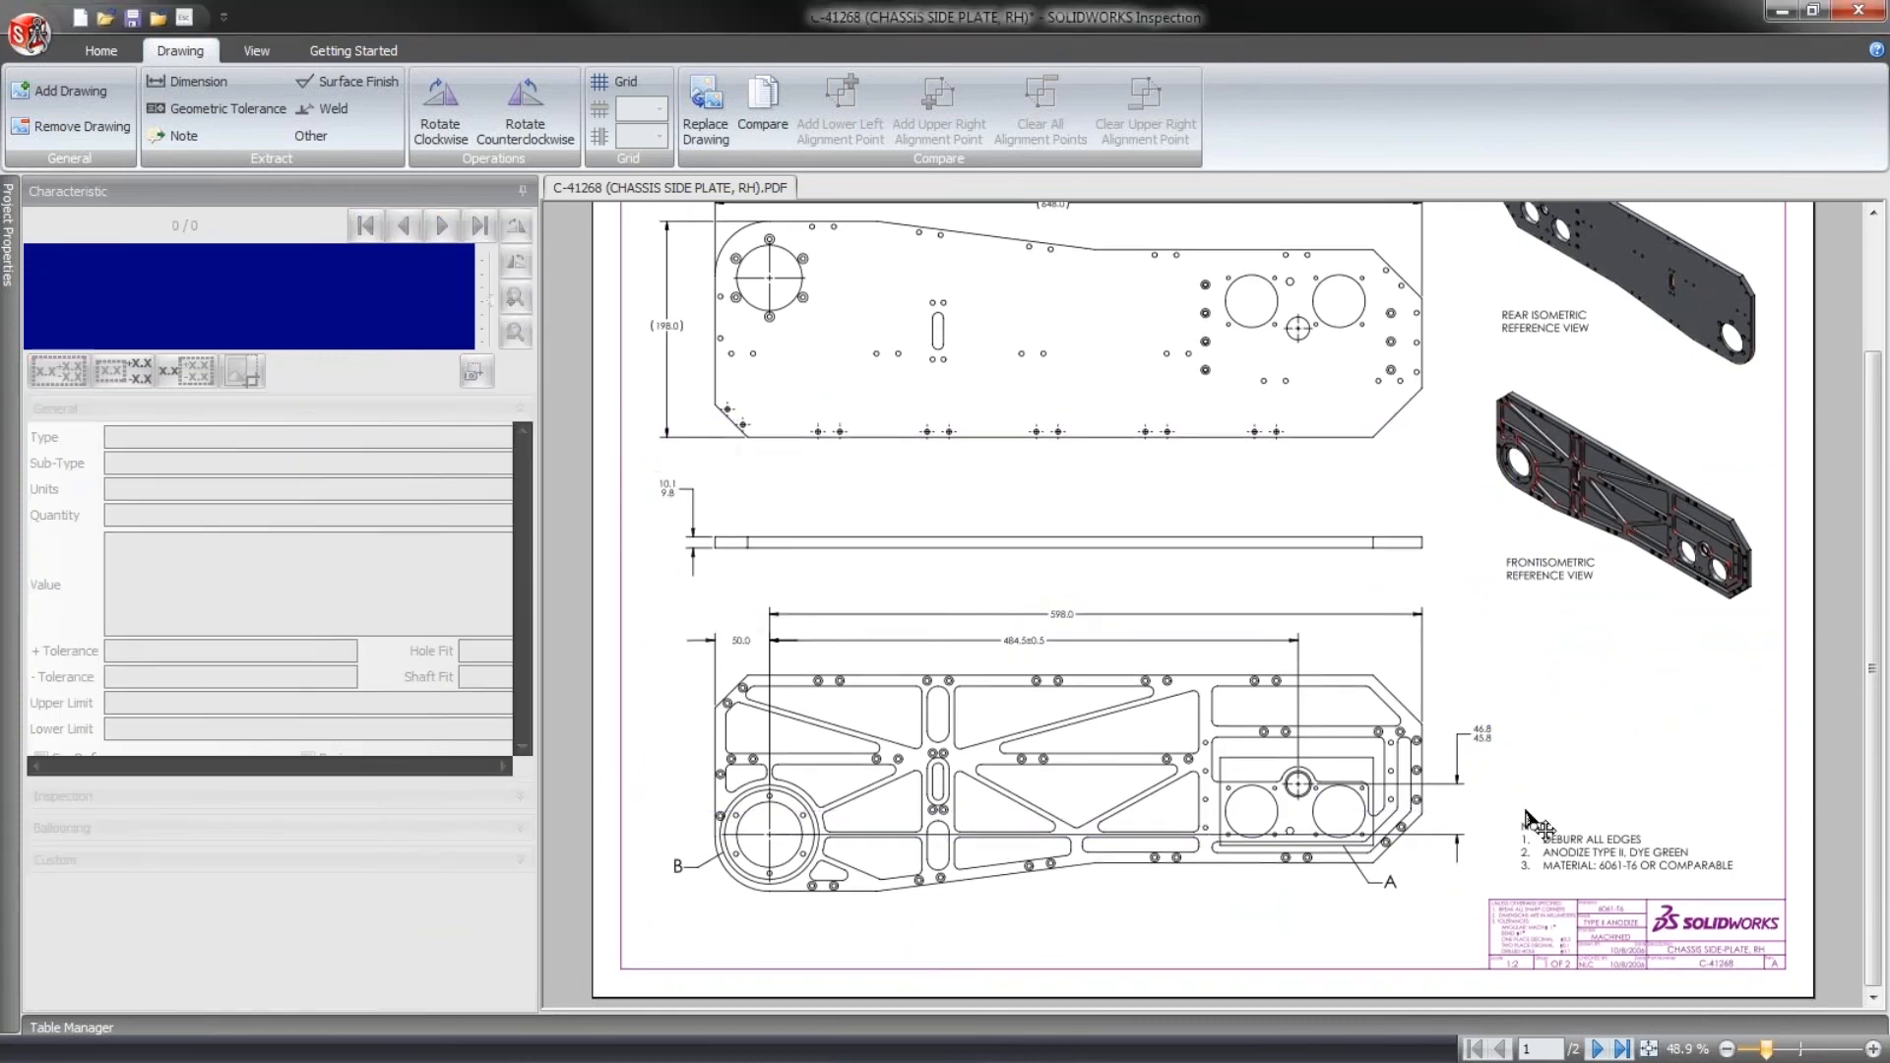
- Set both the dimensional text source and the notes text source to Optical Character Recognition (OCR) in the project options
click(29, 33)
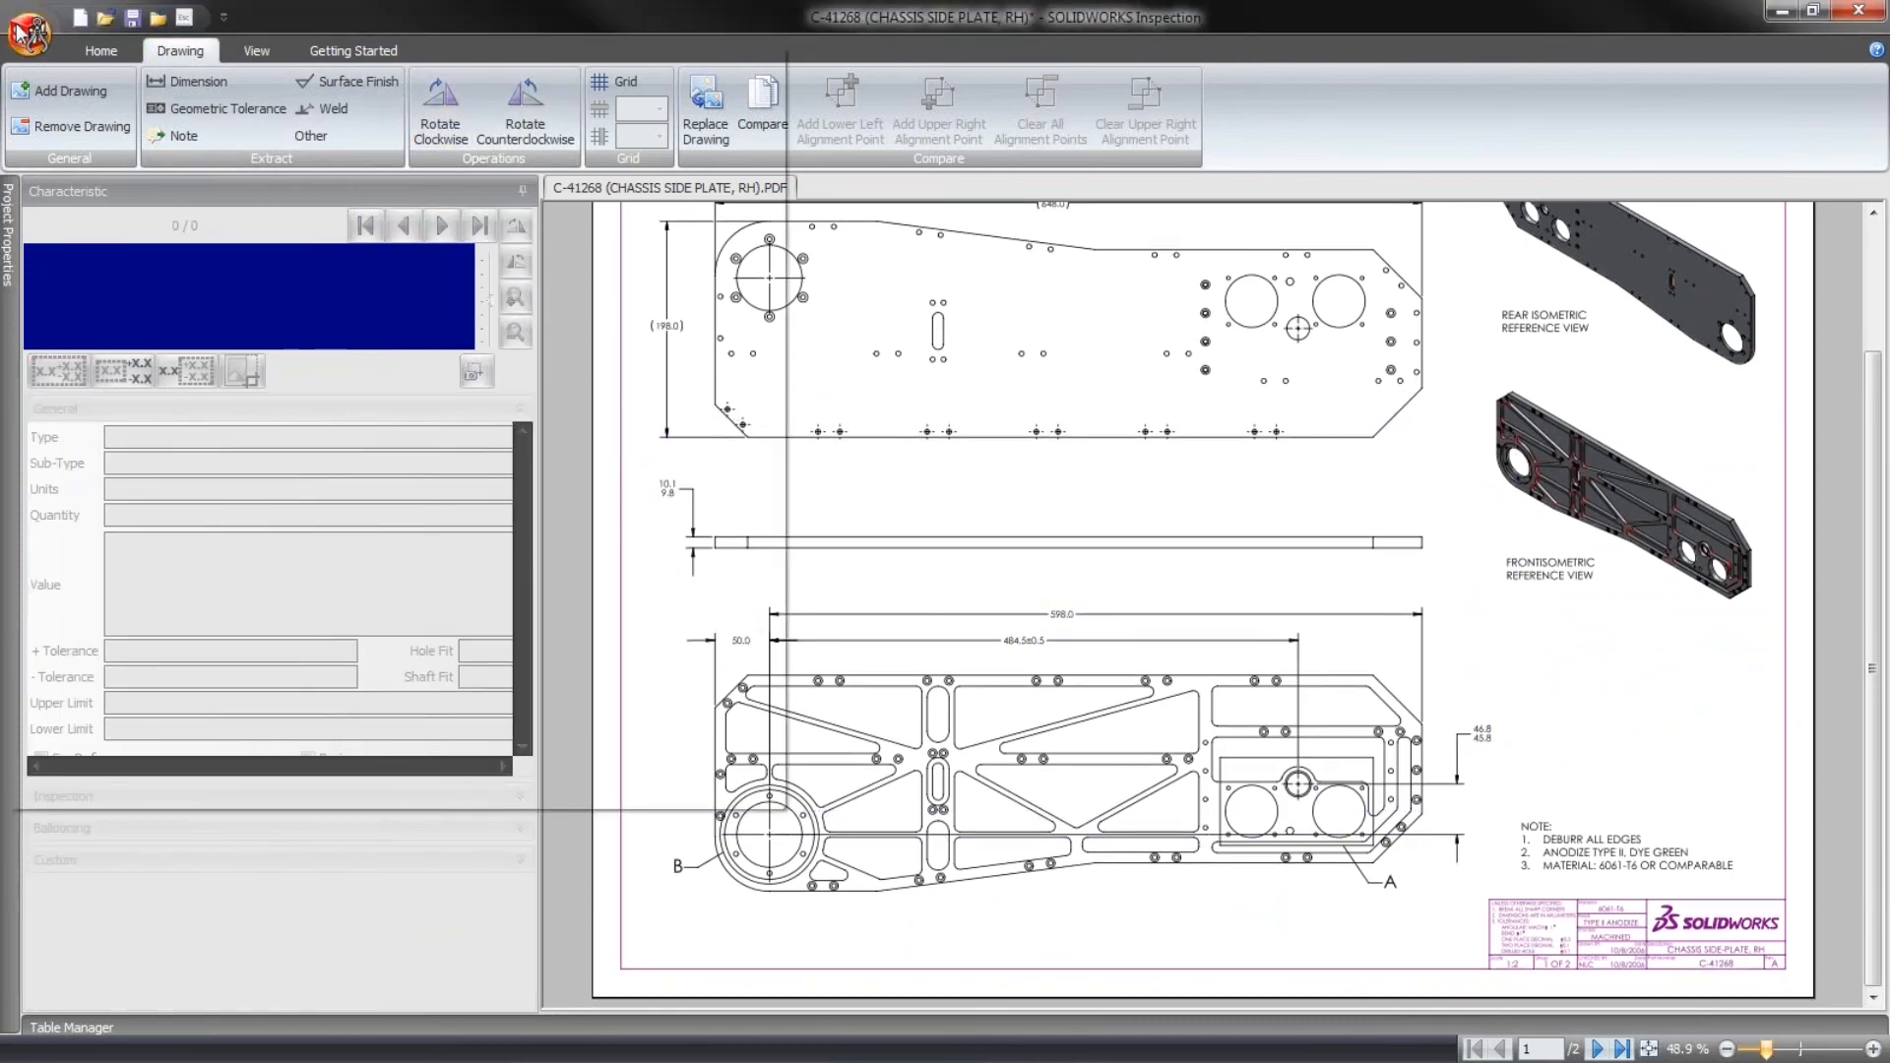
click(605, 791)
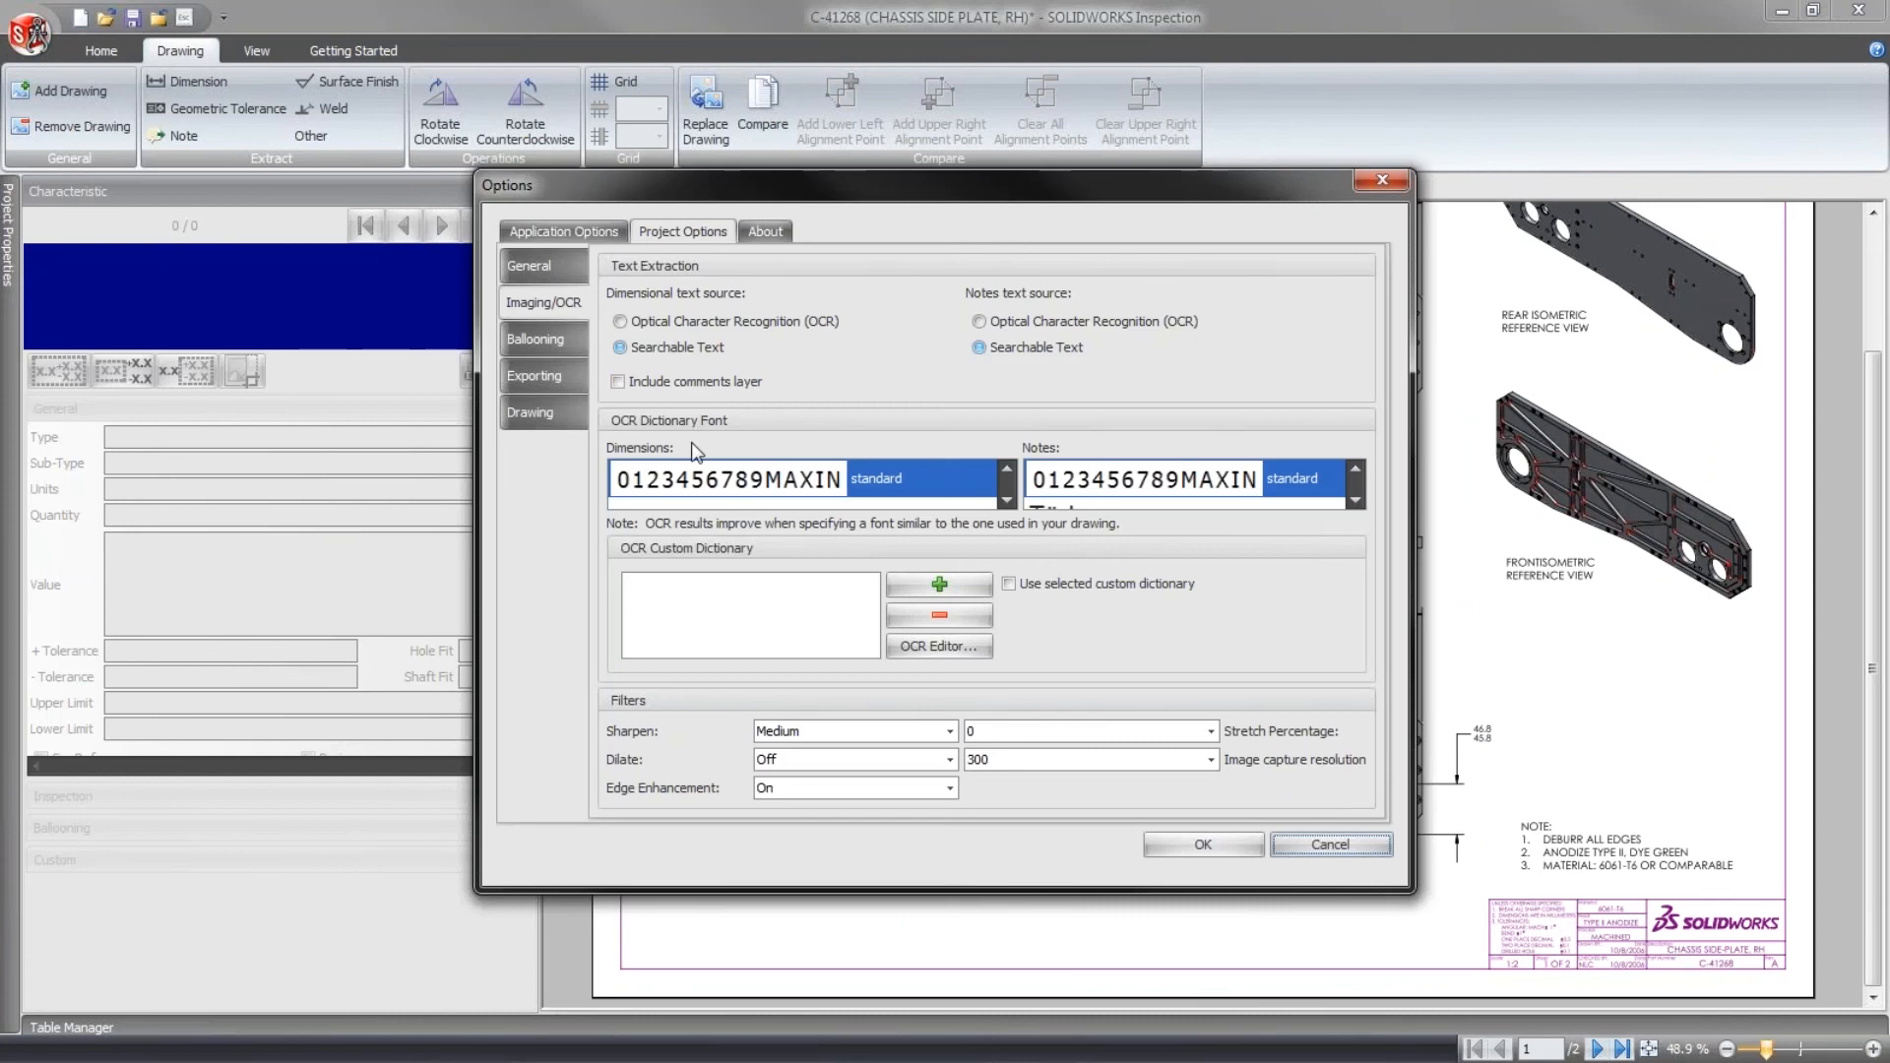
click(697, 323)
click(996, 346)
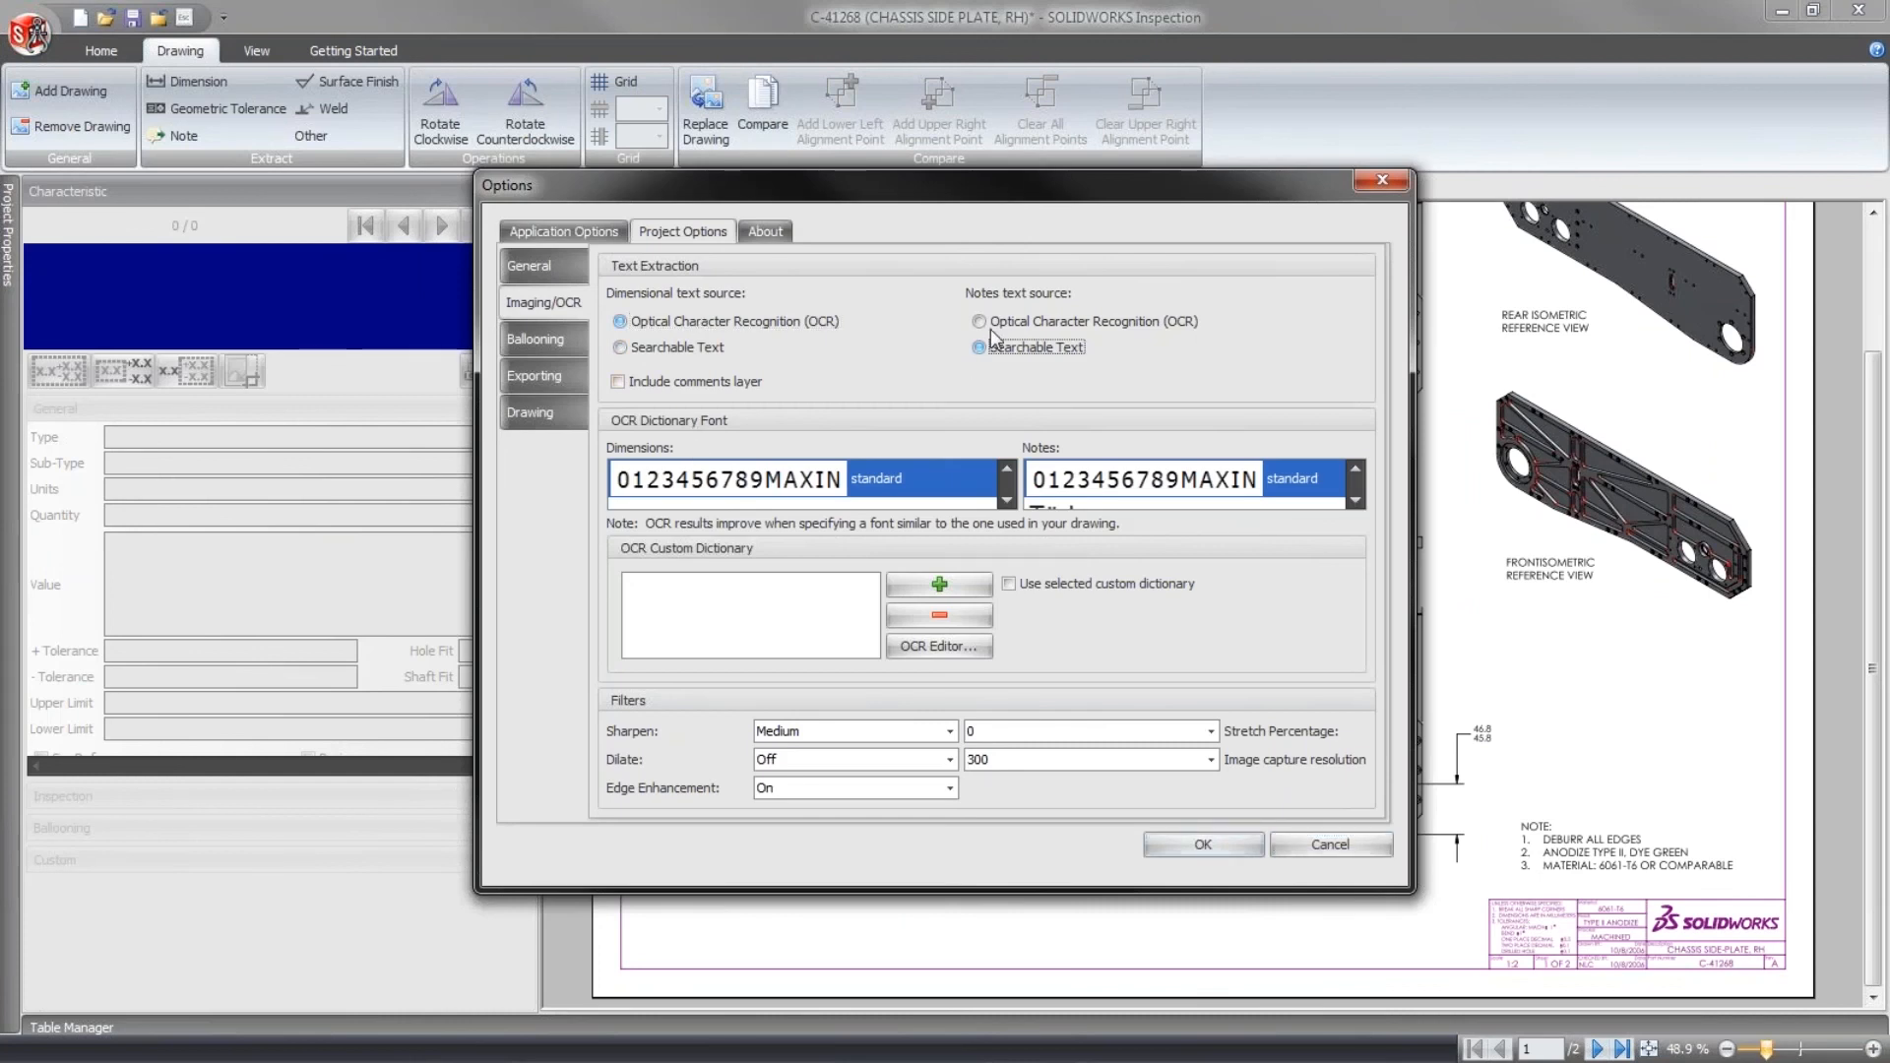
click(998, 322)
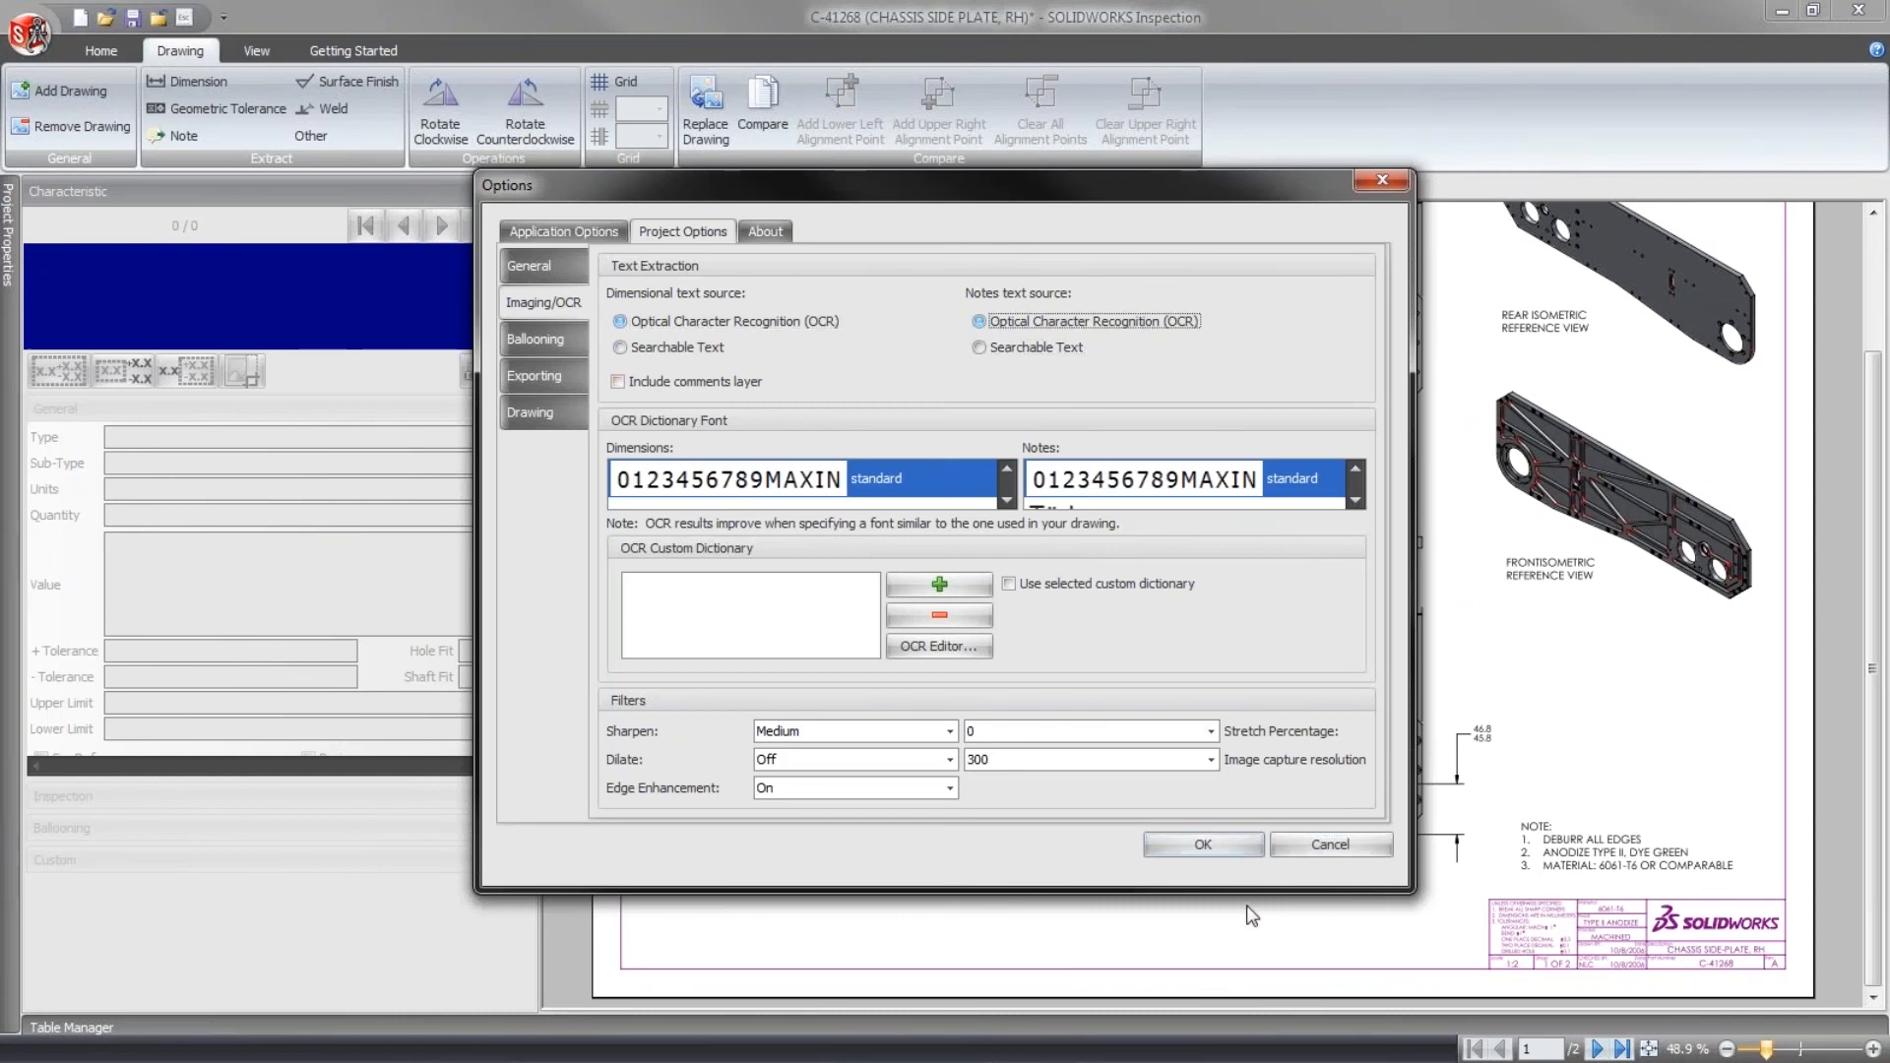
click(1221, 847)
- Extract the plate's 10.1/9.8 thickness dimension and the 50.0 dimension above the lower view as dimension characteristics
scroll(740, 527, up, 6)
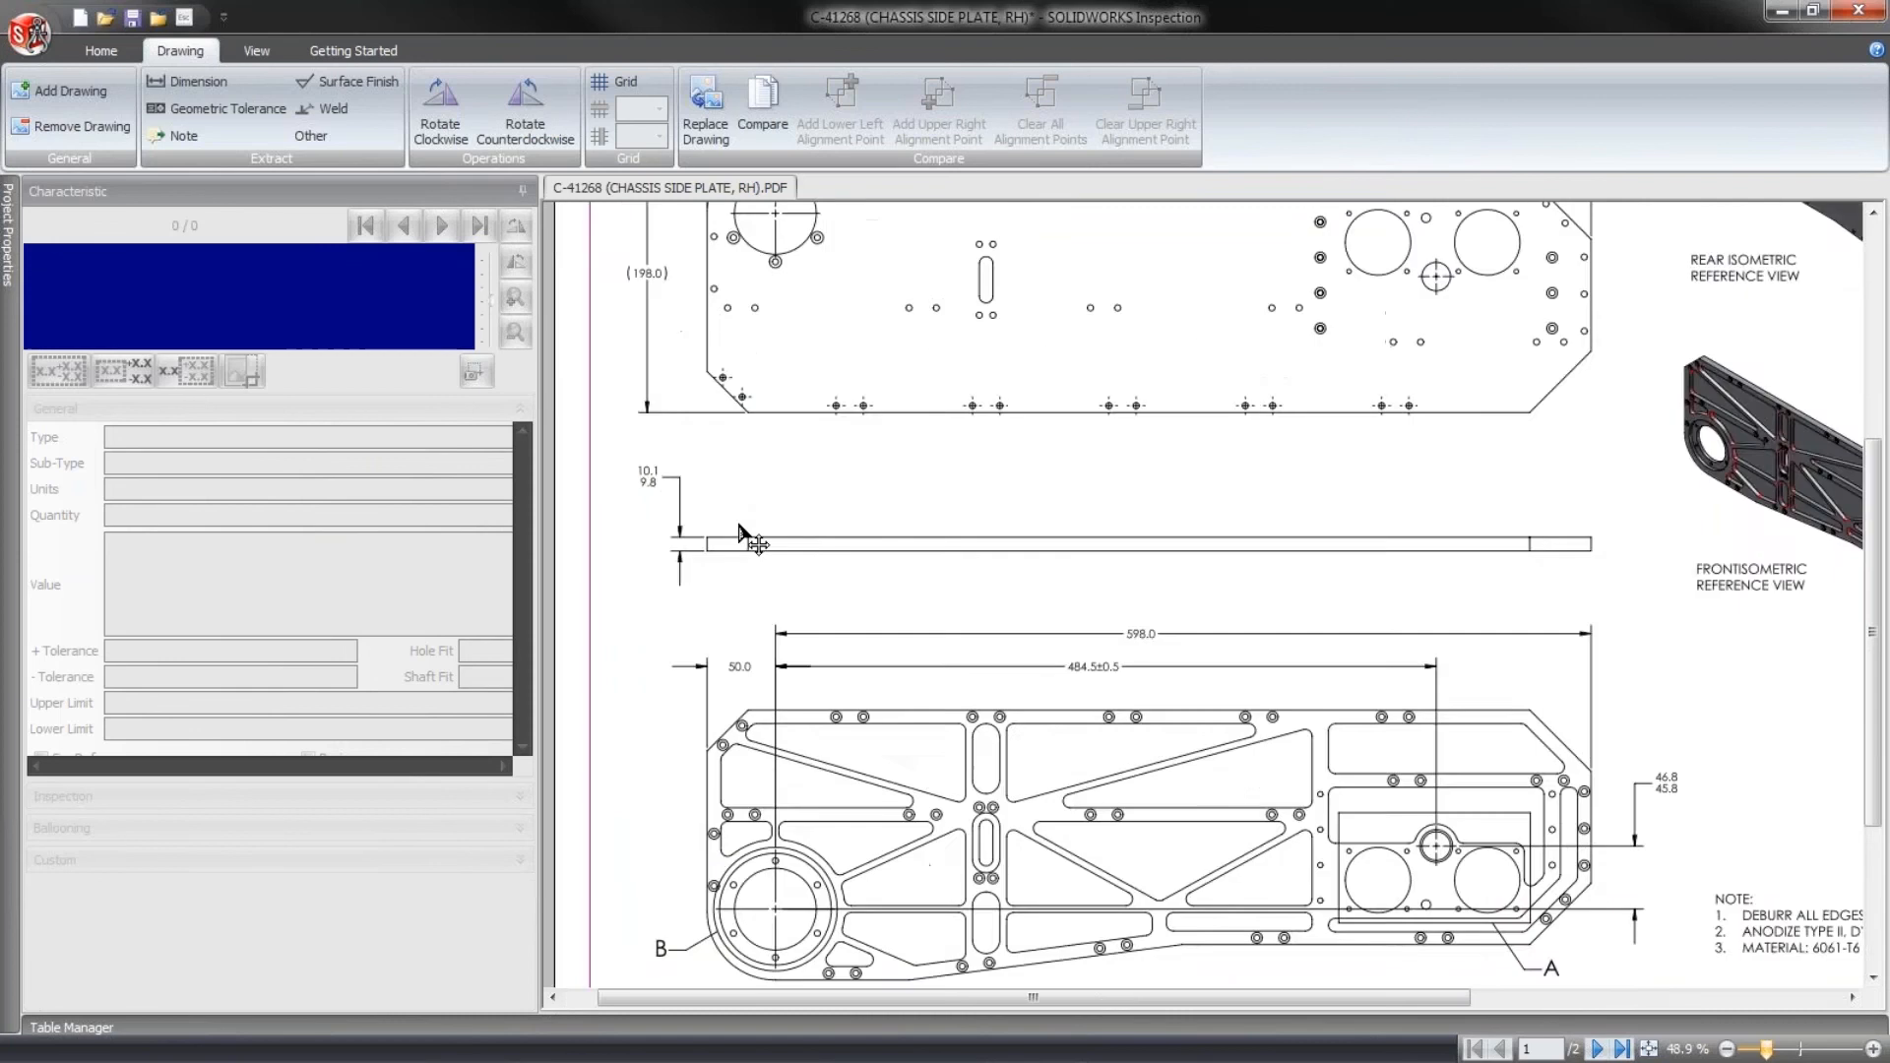
scroll(745, 520, up, 1)
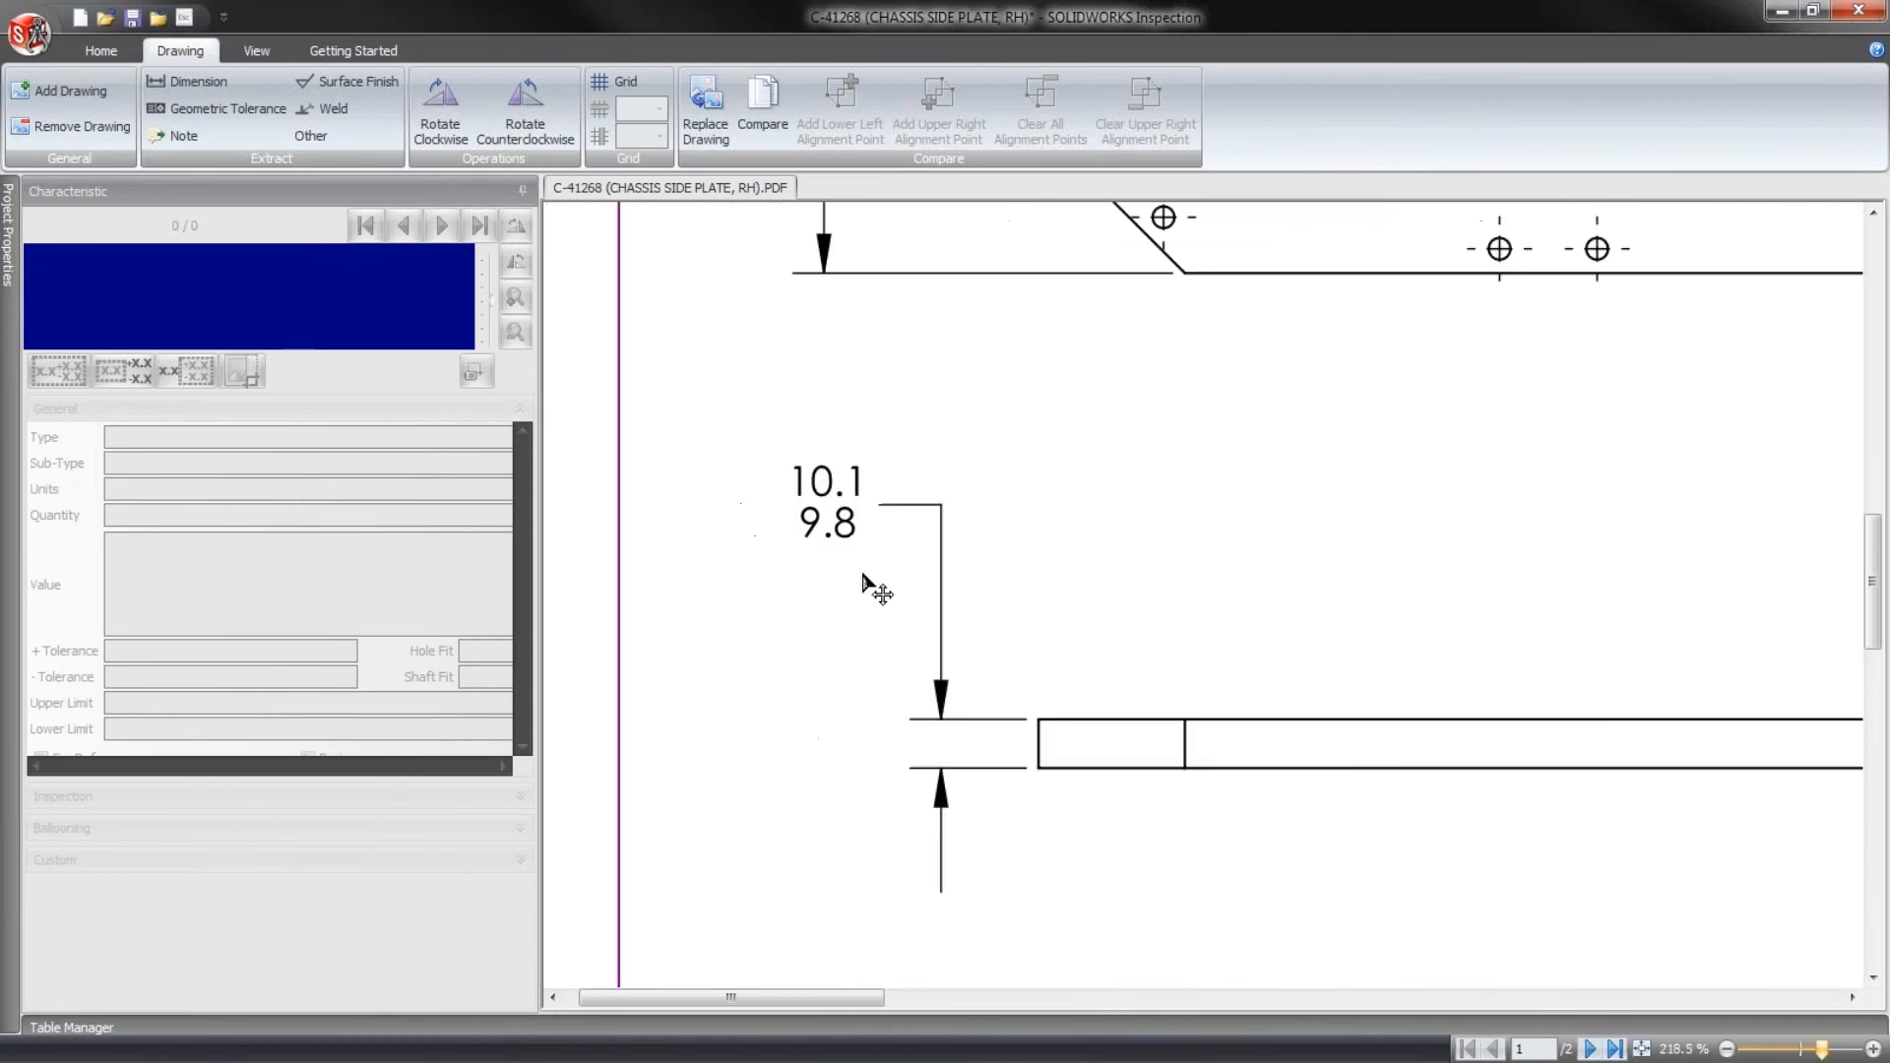
click(187, 80)
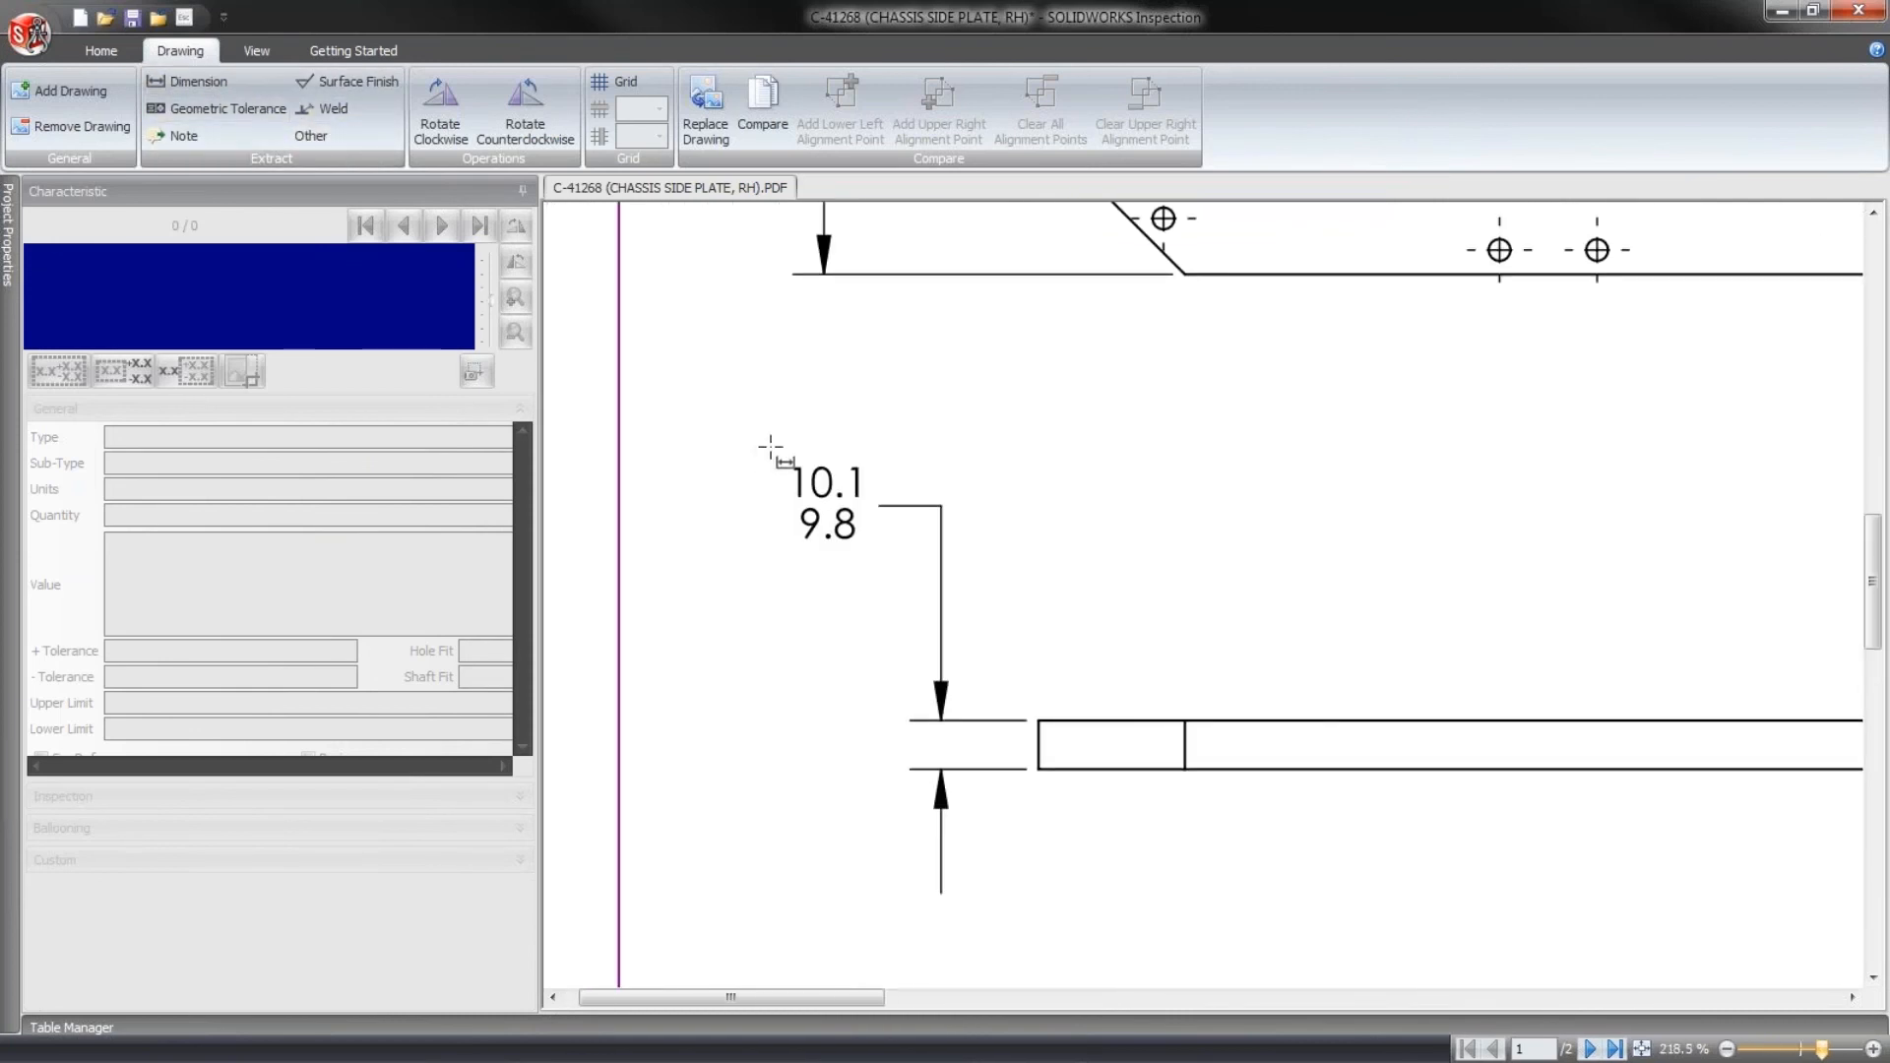
drag(783, 454, 875, 561)
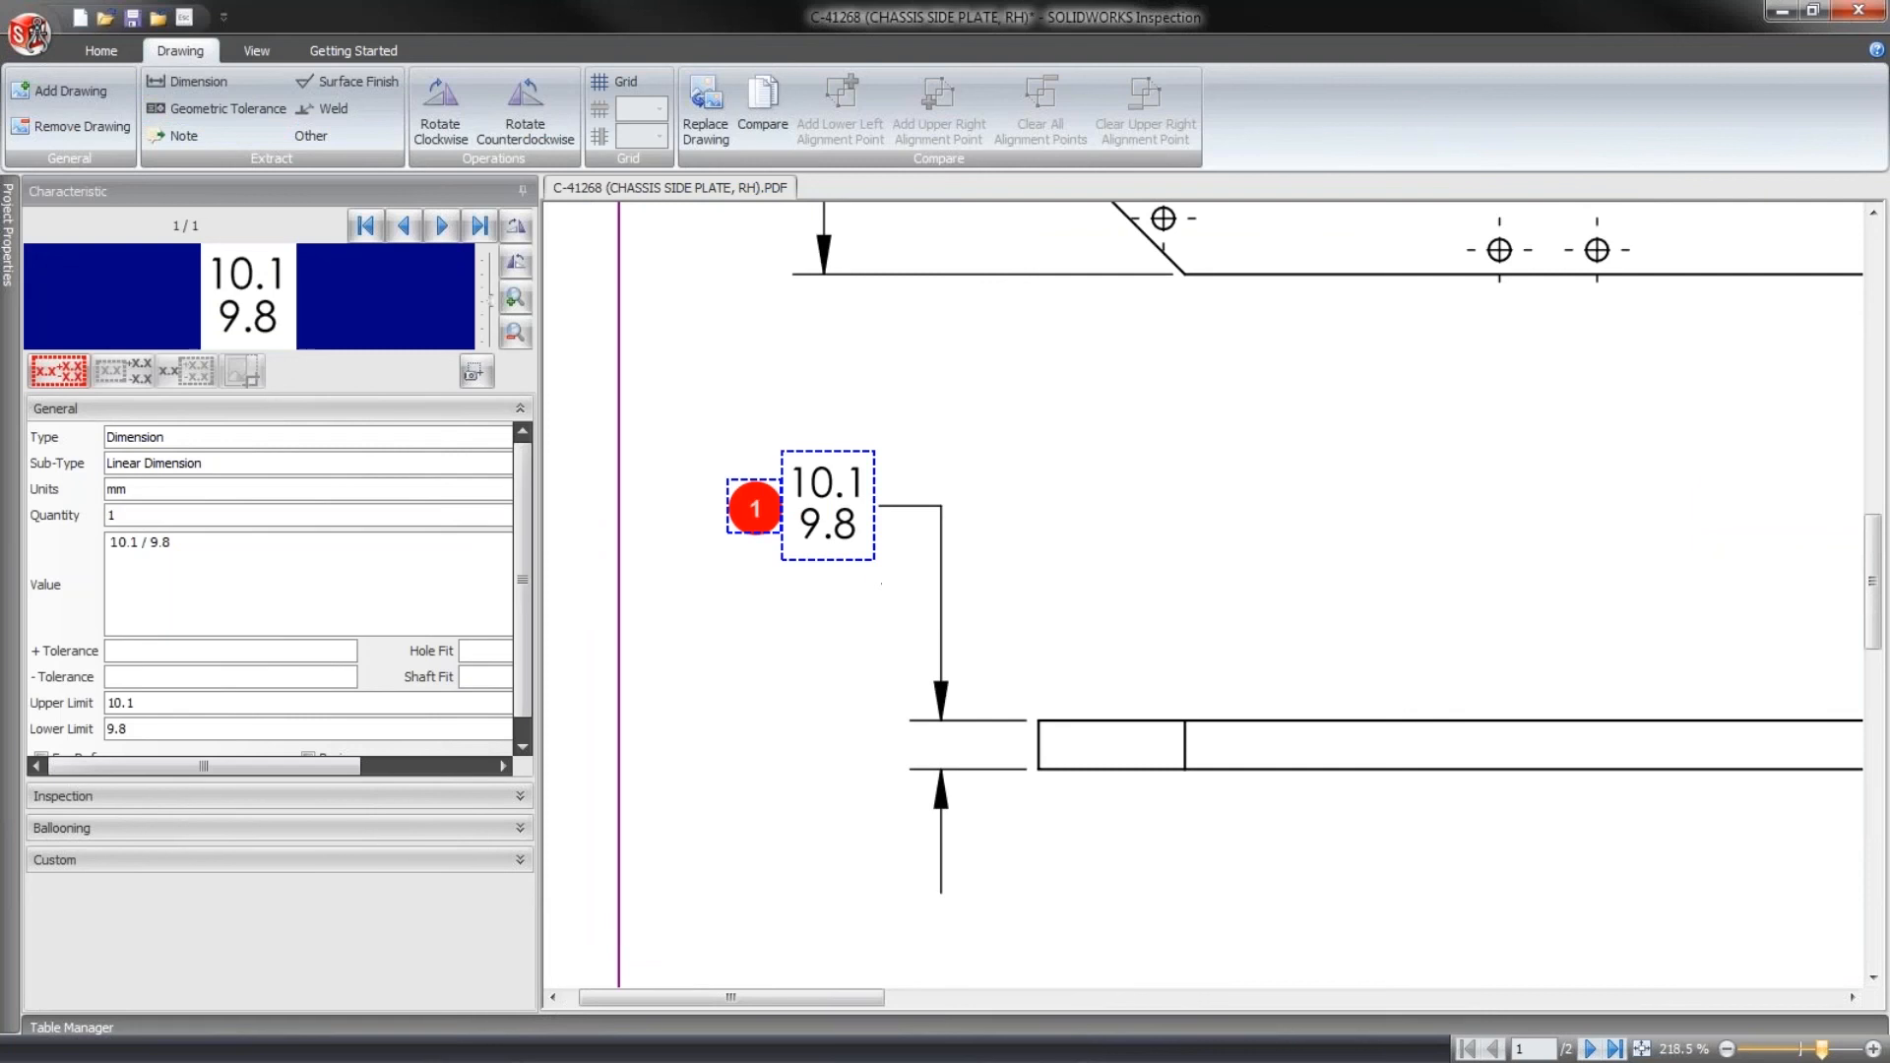
middle_drag(1079, 902, 1033, 380)
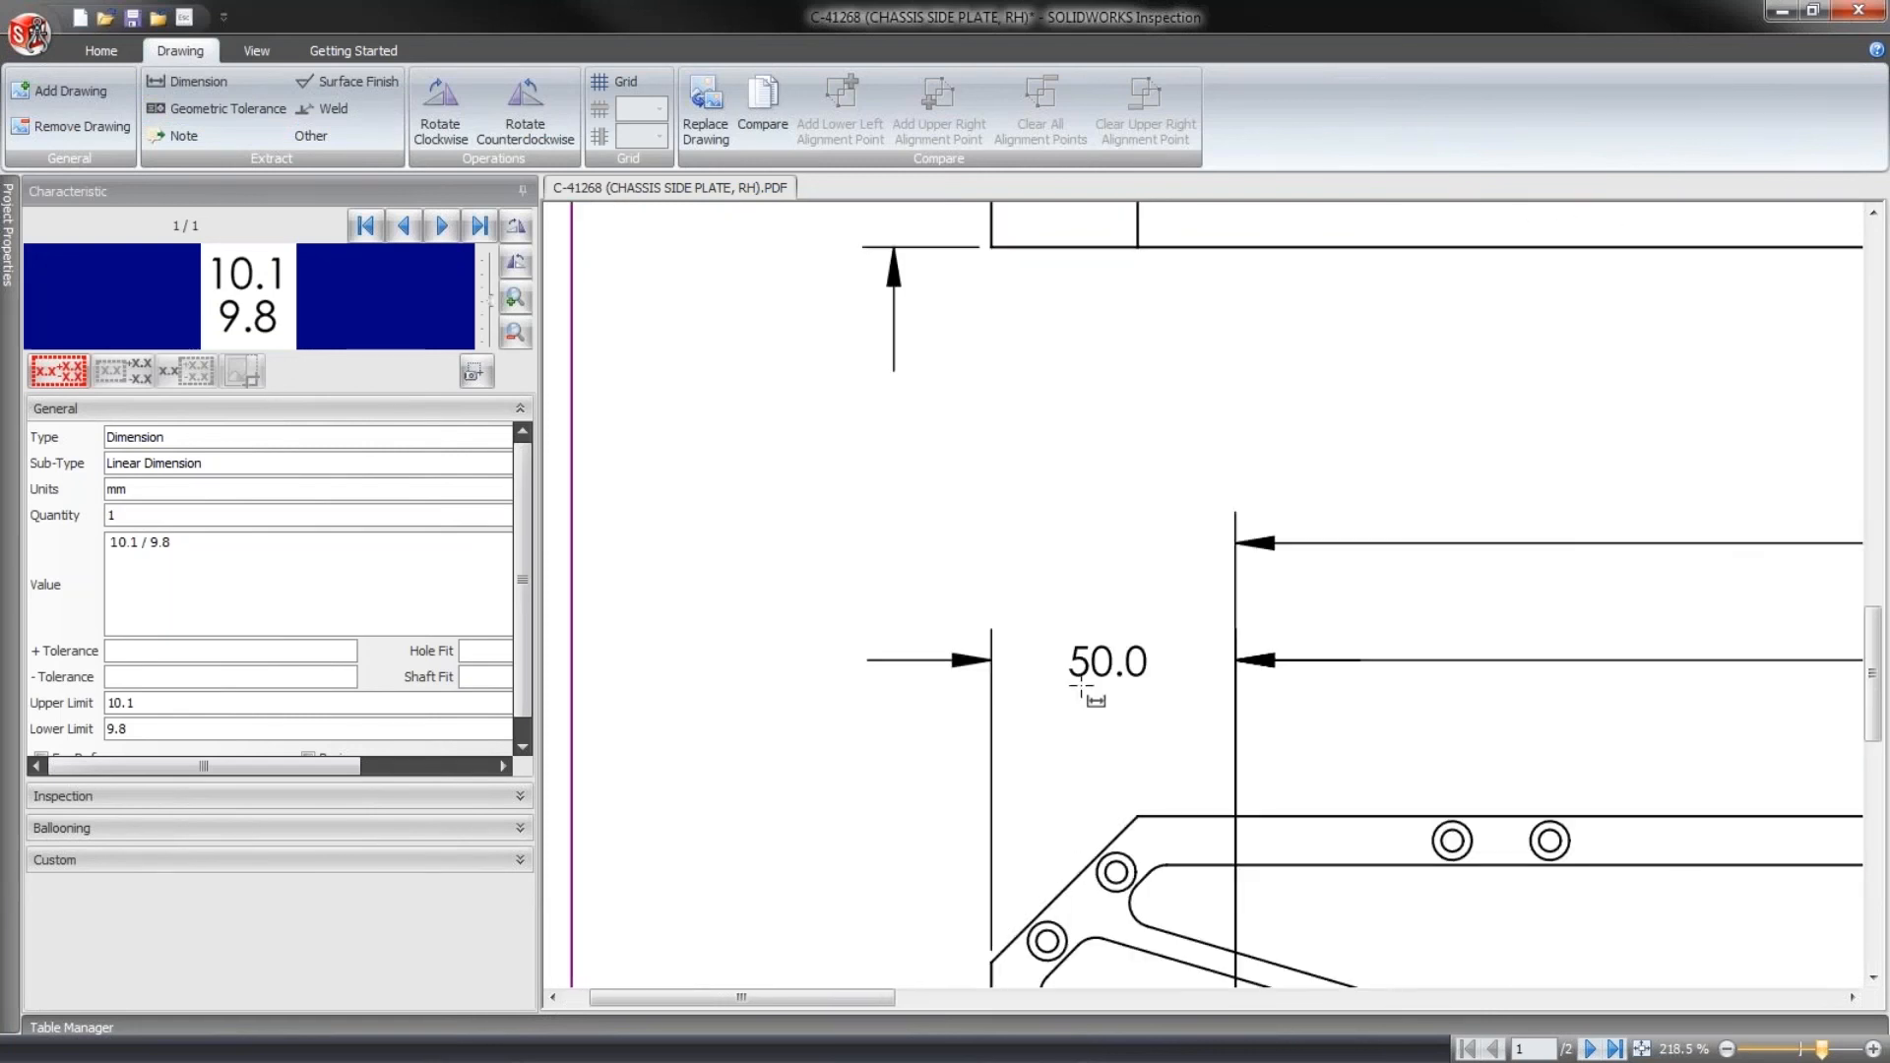
drag(1043, 630, 1148, 700)
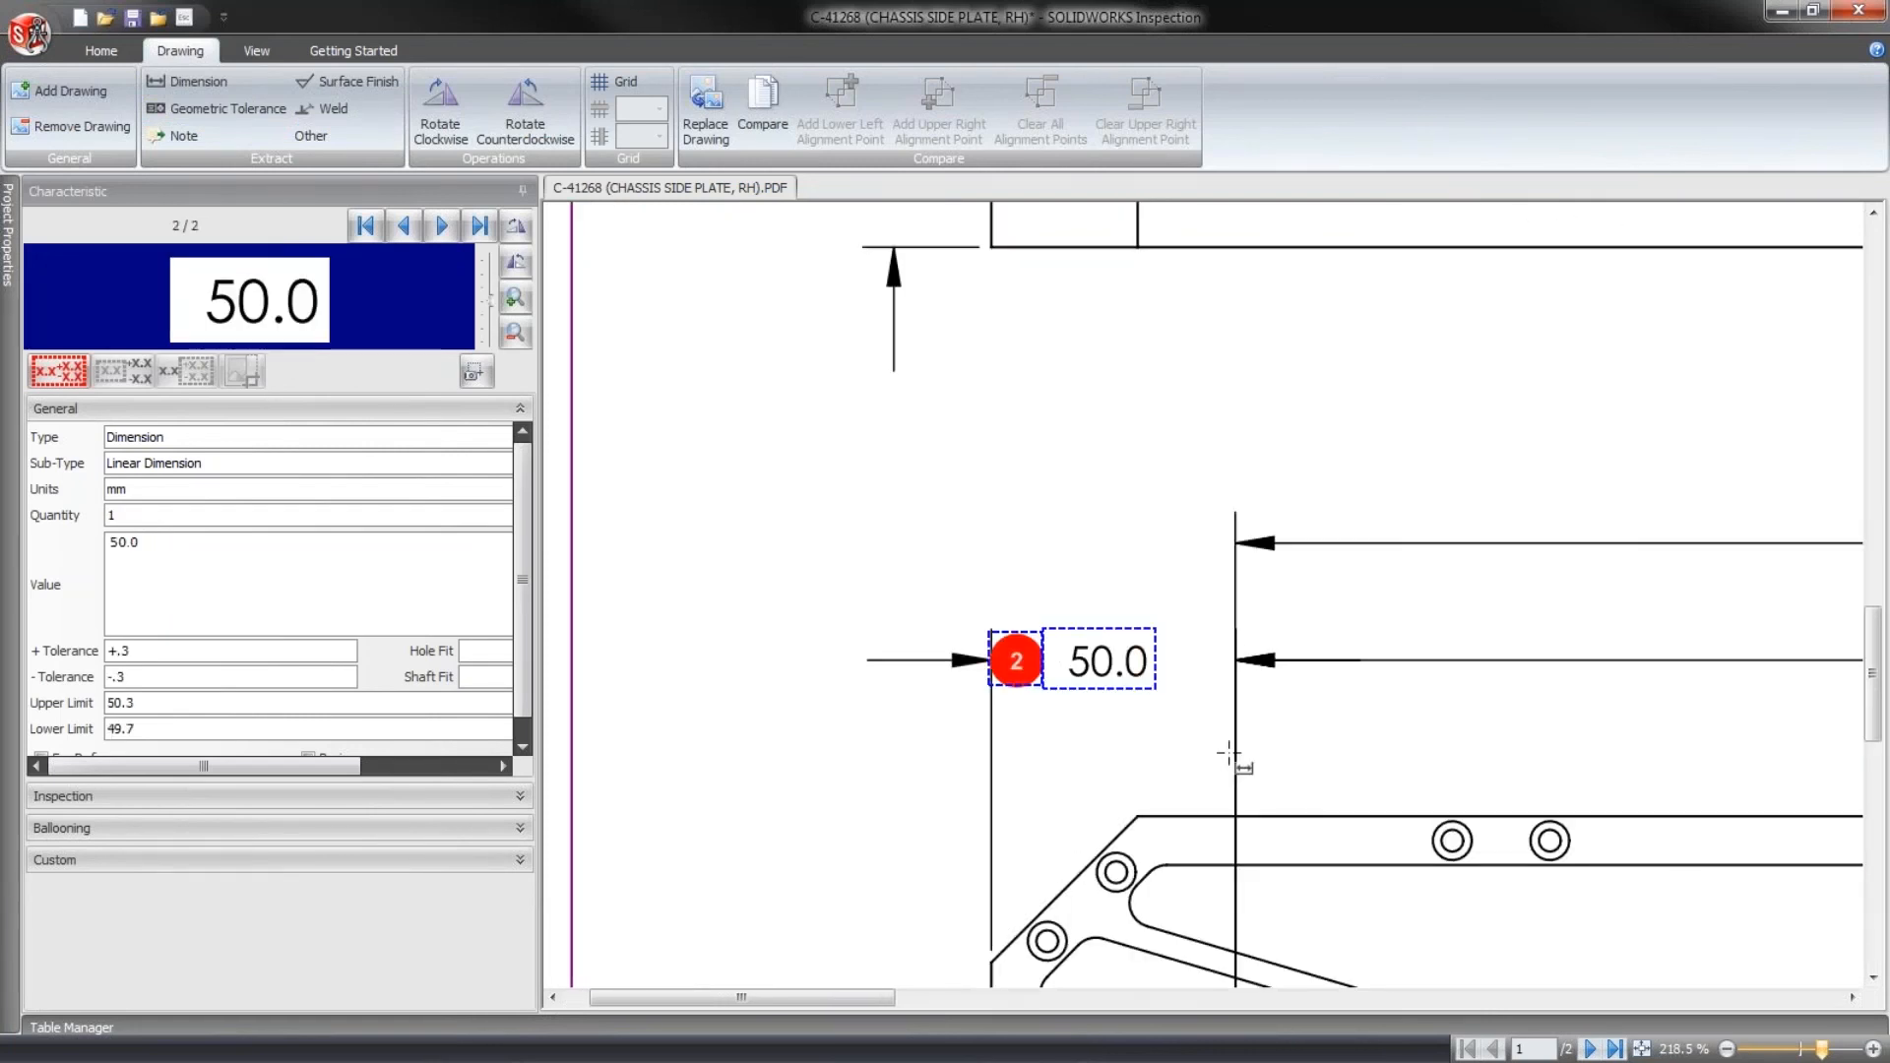
- Extract the 484.5±0.5 and 598.0 length dimensions above the lower view as dimension characteristics
mouse_move(1557, 727)
middle_down()
mouse_move(1488, 708)
mouse_move(1337, 476)
mouse_move(1055, 535)
middle_up()
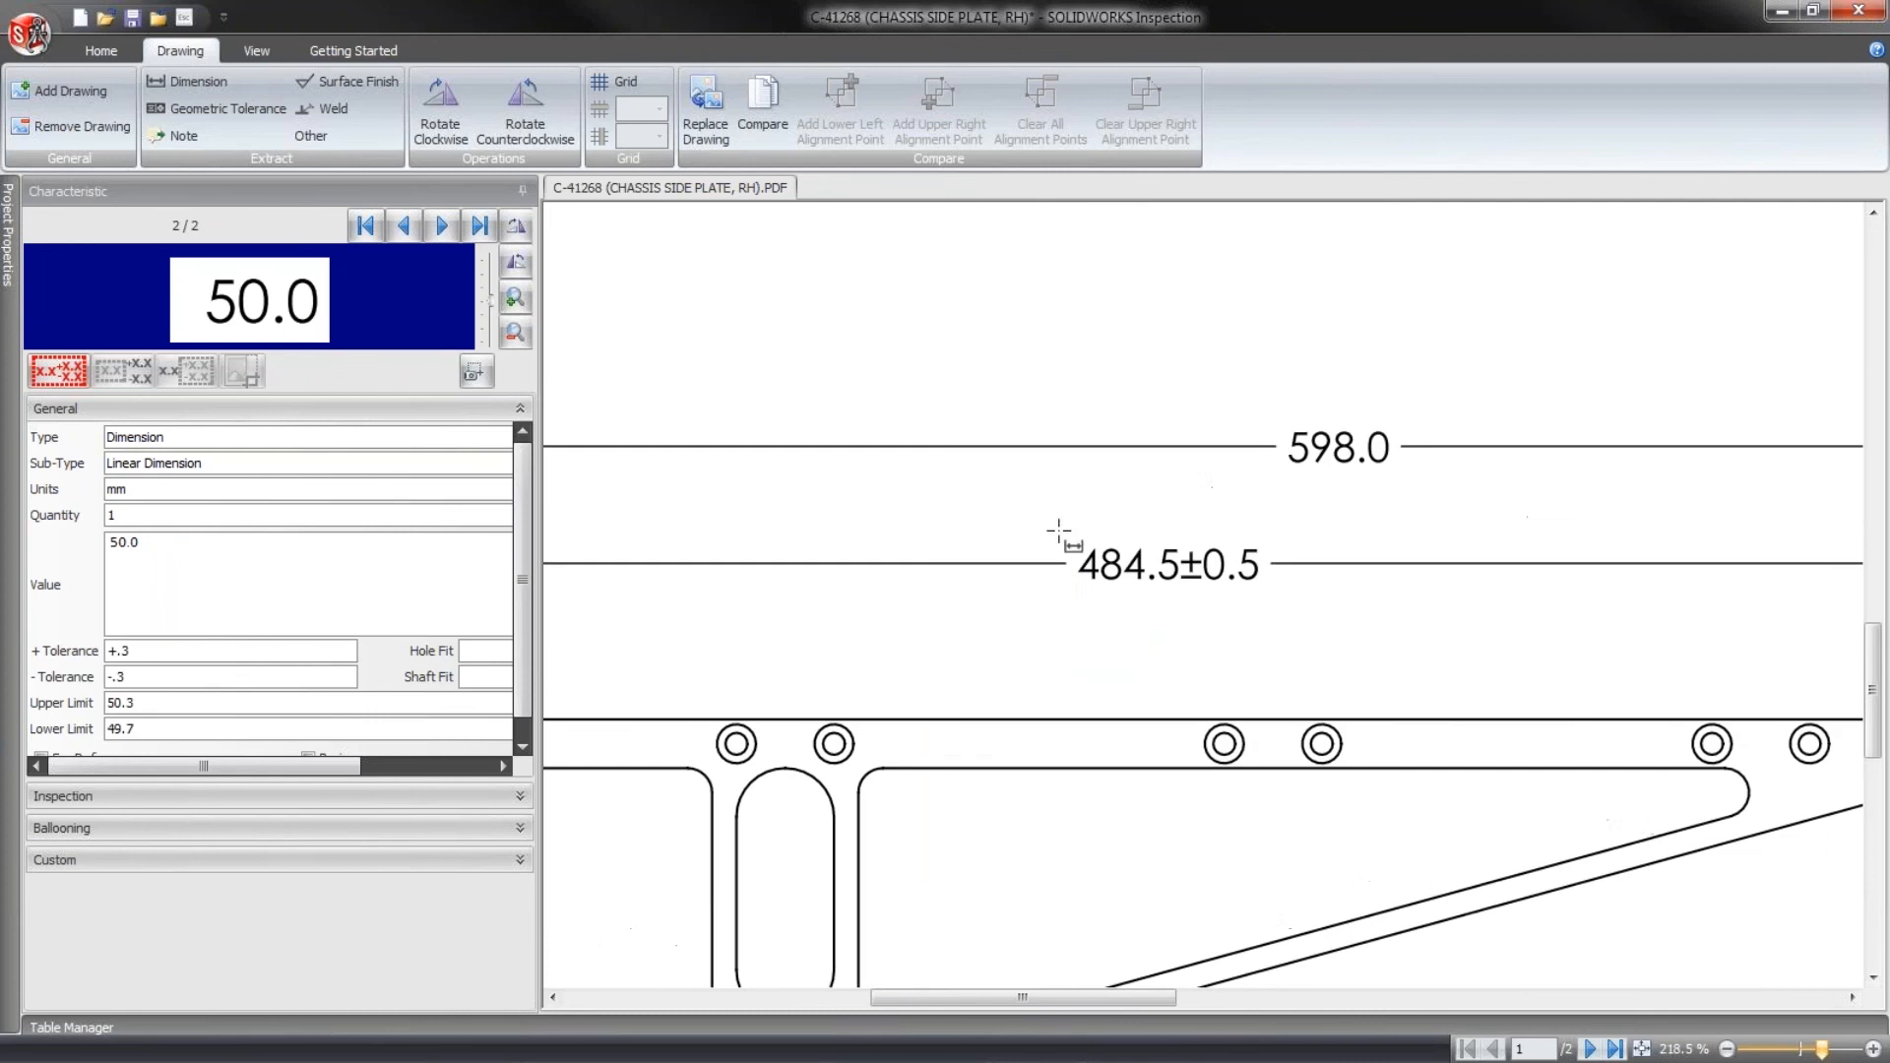
drag(1080, 543, 1279, 612)
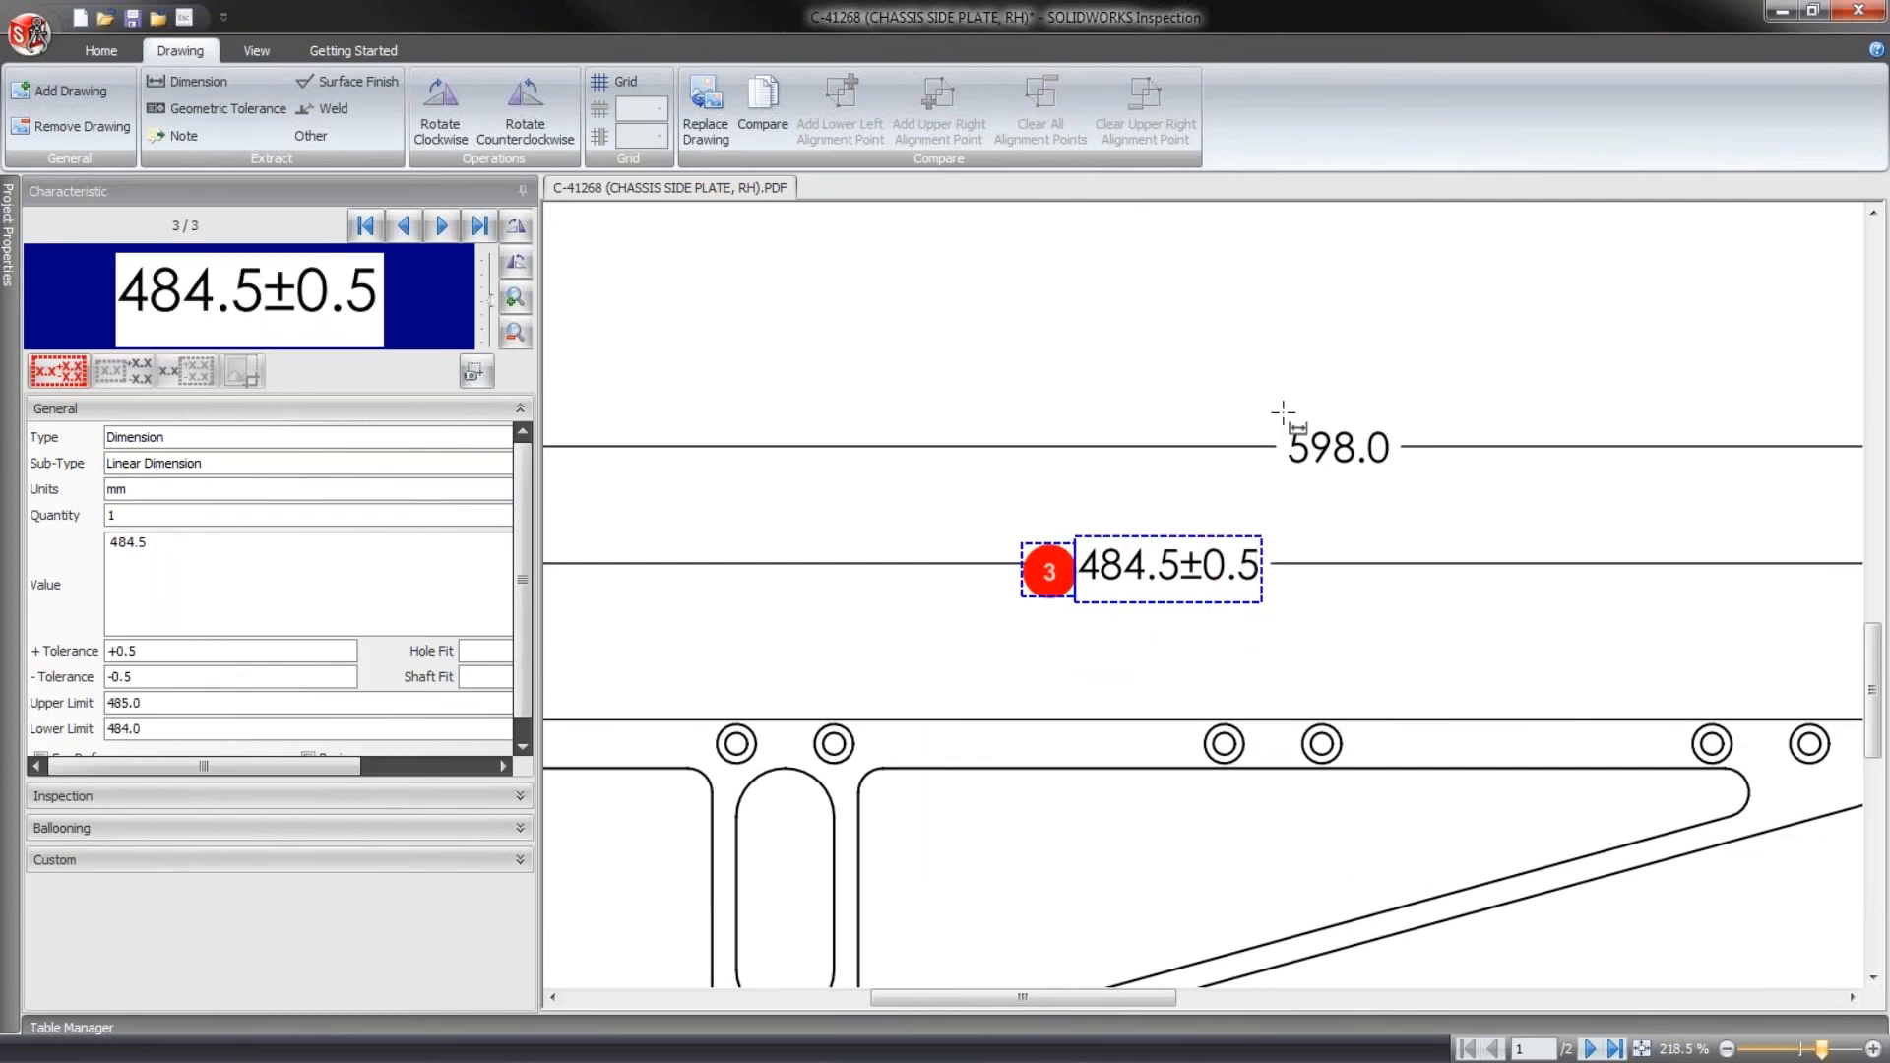
drag(1243, 405, 1445, 502)
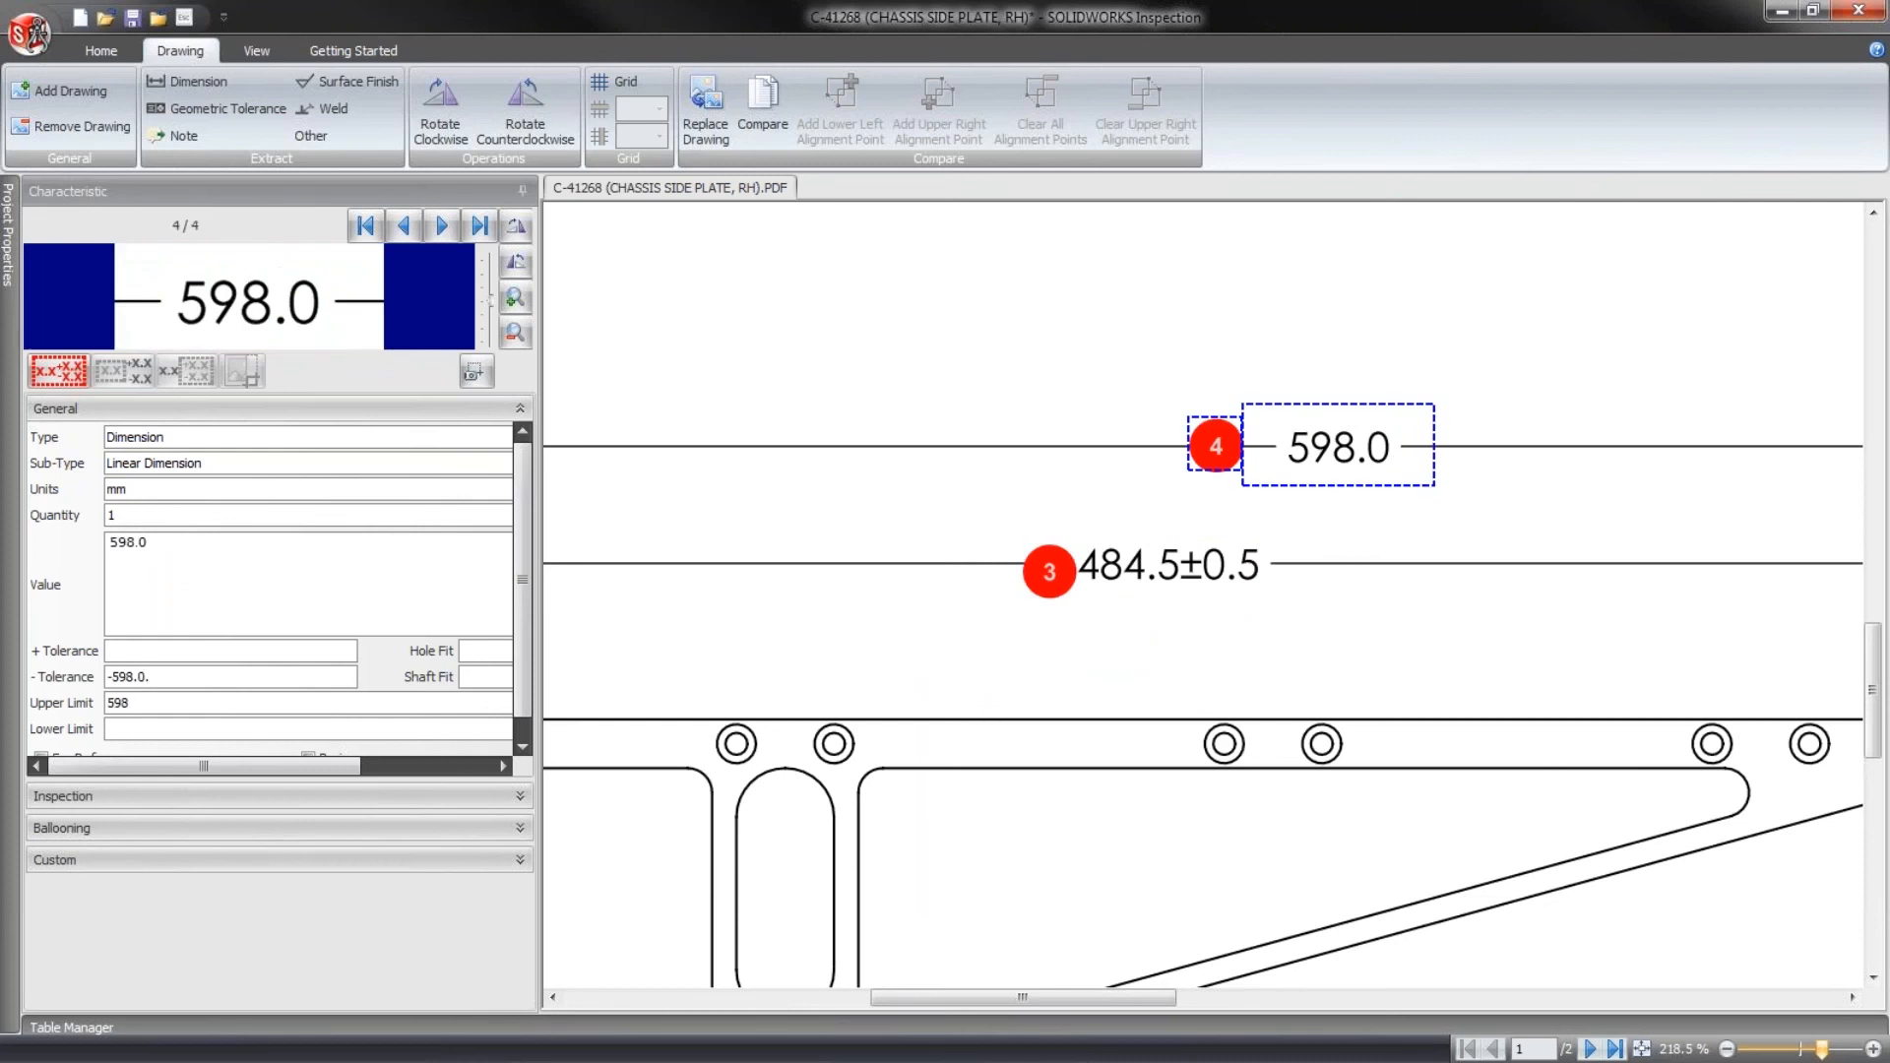
- Extract the 46.8/45.8 limit dimension beside the lower view's angled end as a dimension characteristic
middle_drag(1653, 763, 971, 445)
middle_drag(1536, 600, 1013, 578)
middle_drag(1595, 710, 1050, 511)
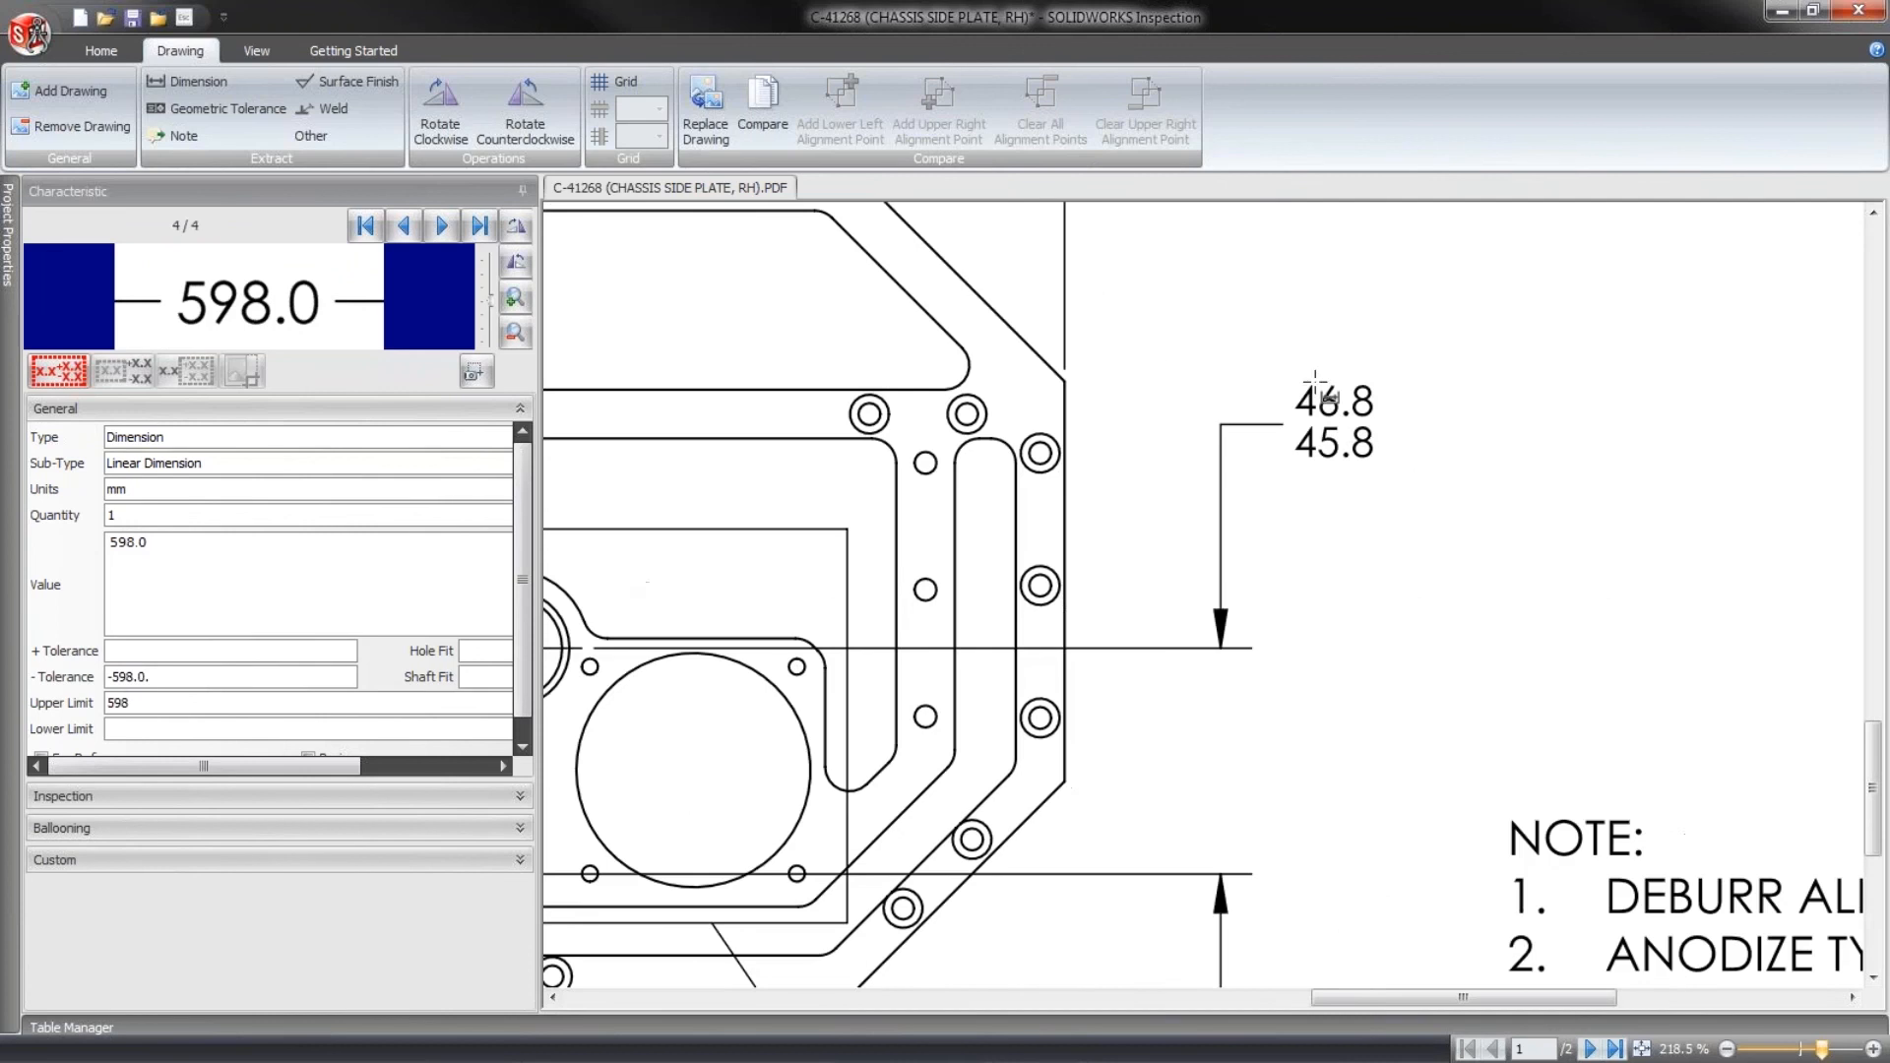
drag(1289, 361, 1439, 492)
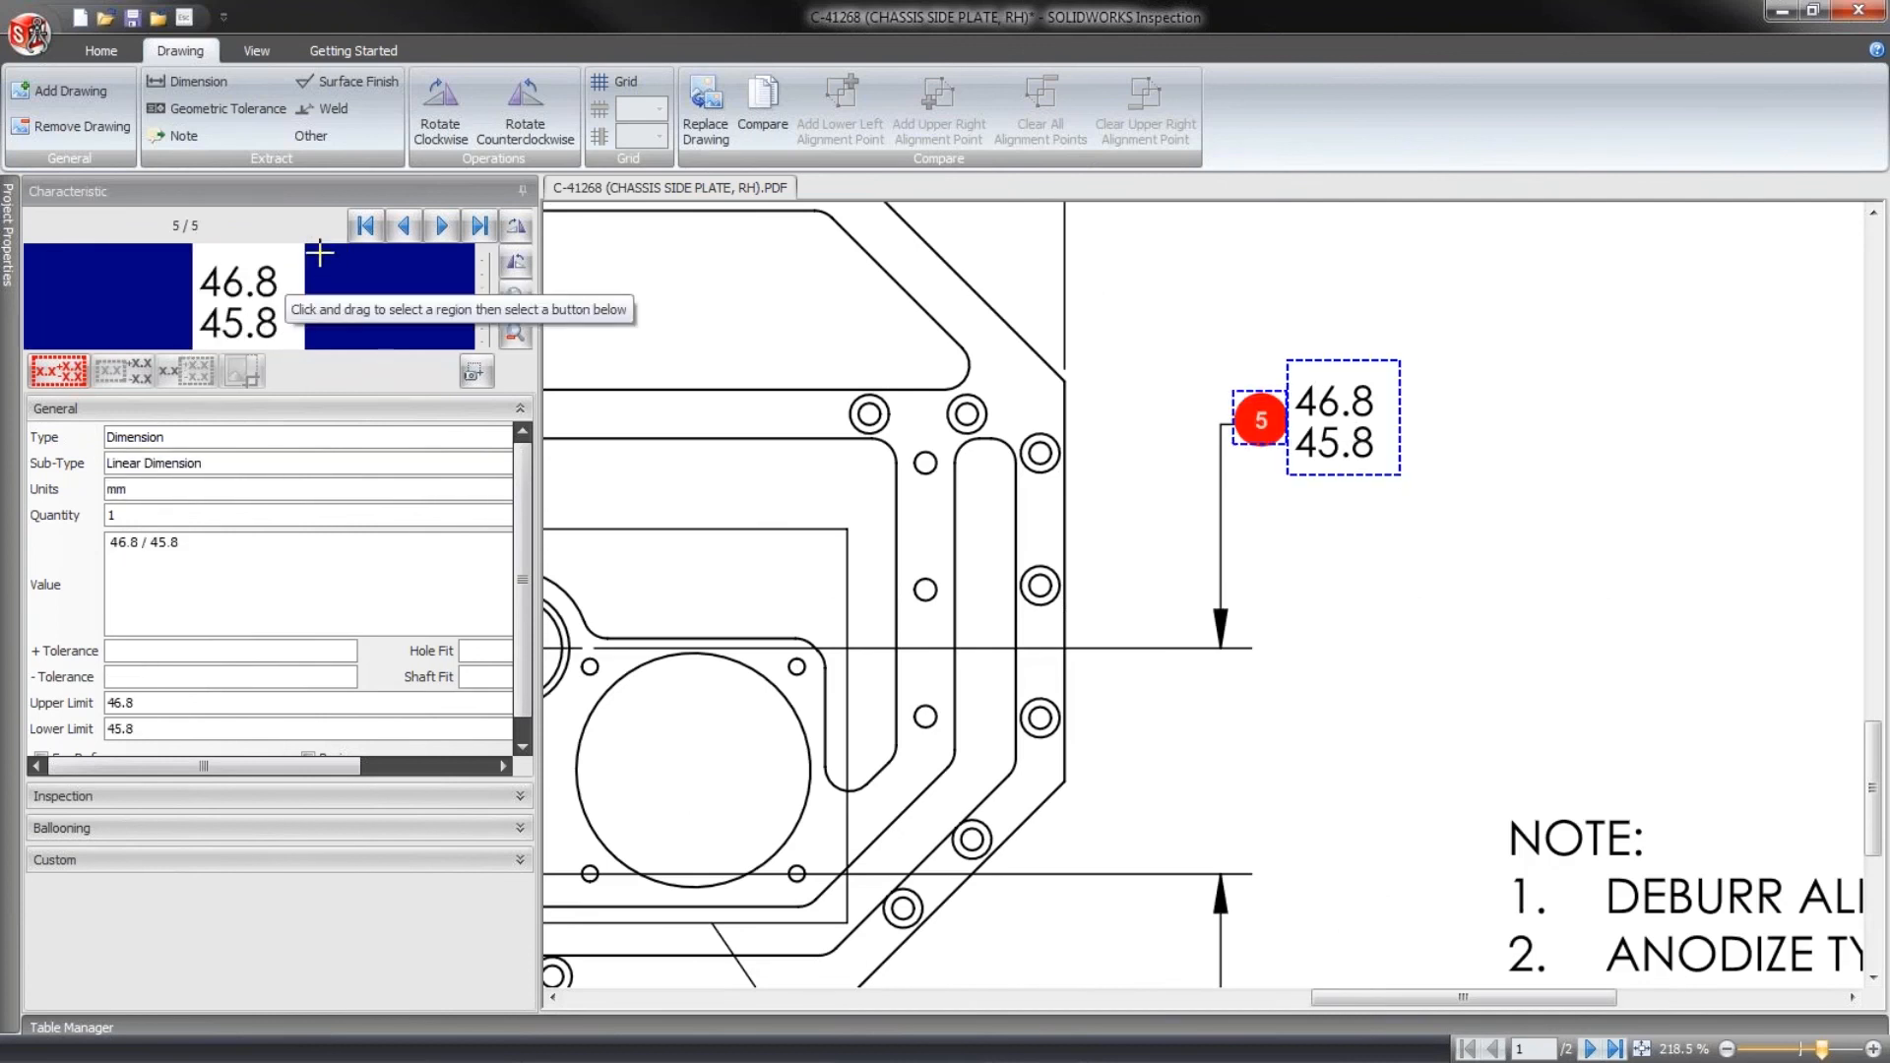
- Extract the title block description CHASSIS SIDE-PLATE, RH as a note characteristic
mouse_move(1792, 957)
middle_down()
mouse_move(1185, 540)
mouse_move(831, 336)
middle_up()
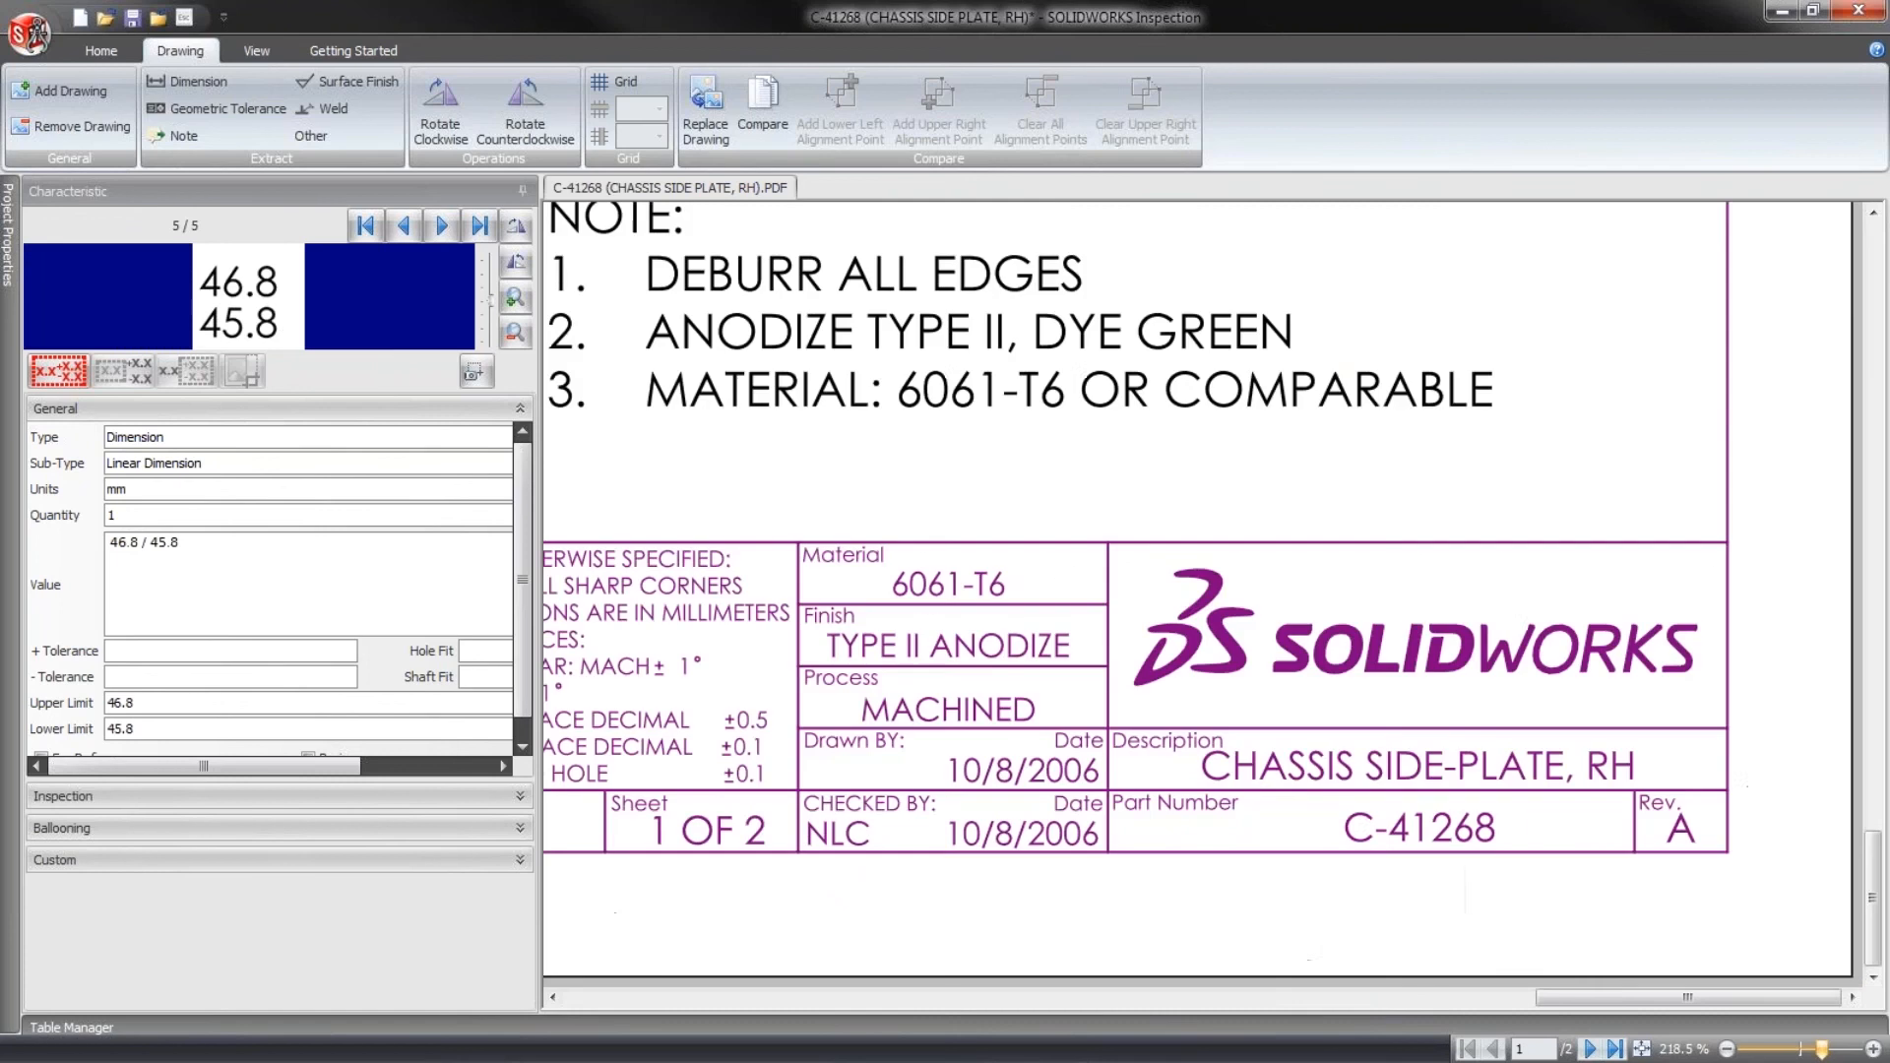
click(177, 136)
drag(1646, 788, 1144, 745)
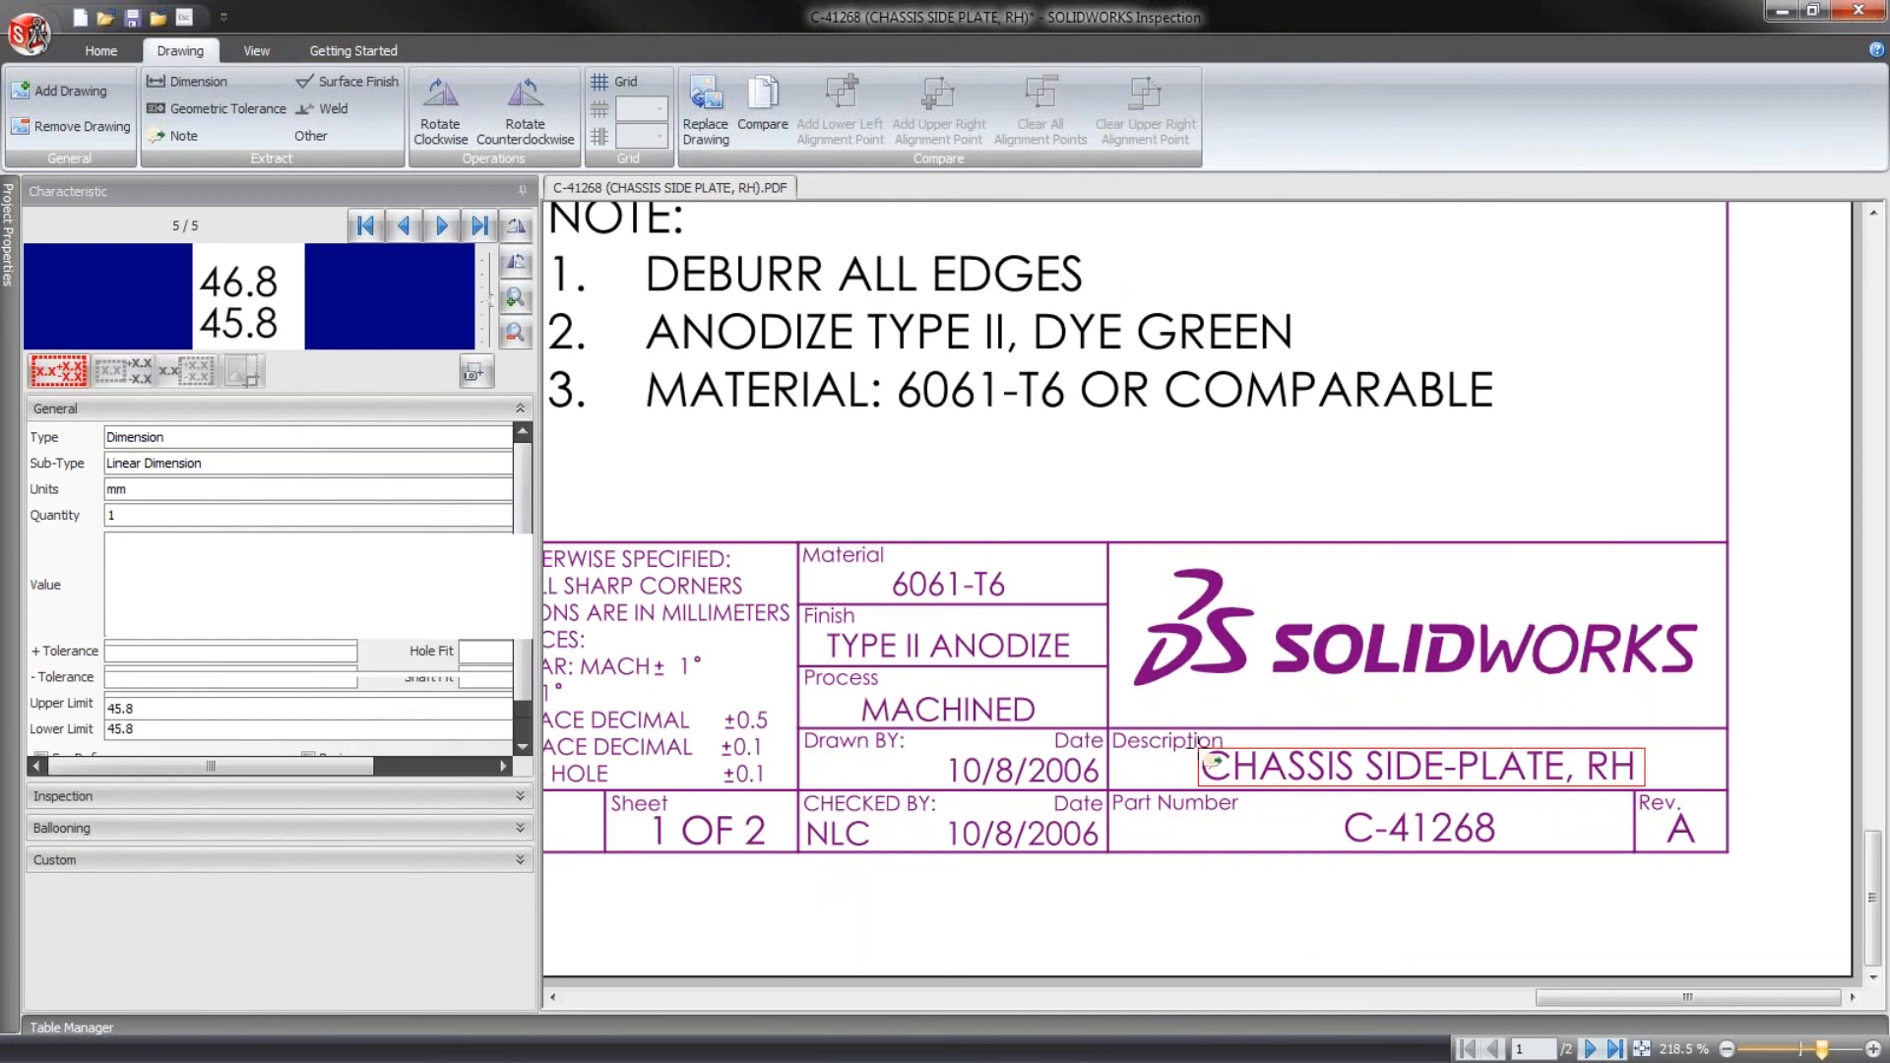
- Correct the title block note's value to CHASSIS SIDE—PLATE, RH by replacing the misread character in SIDE with the letter I
mouse_move(1359, 835)
middle_down()
mouse_move(1486, 938)
mouse_move(1547, 1060)
middle_up()
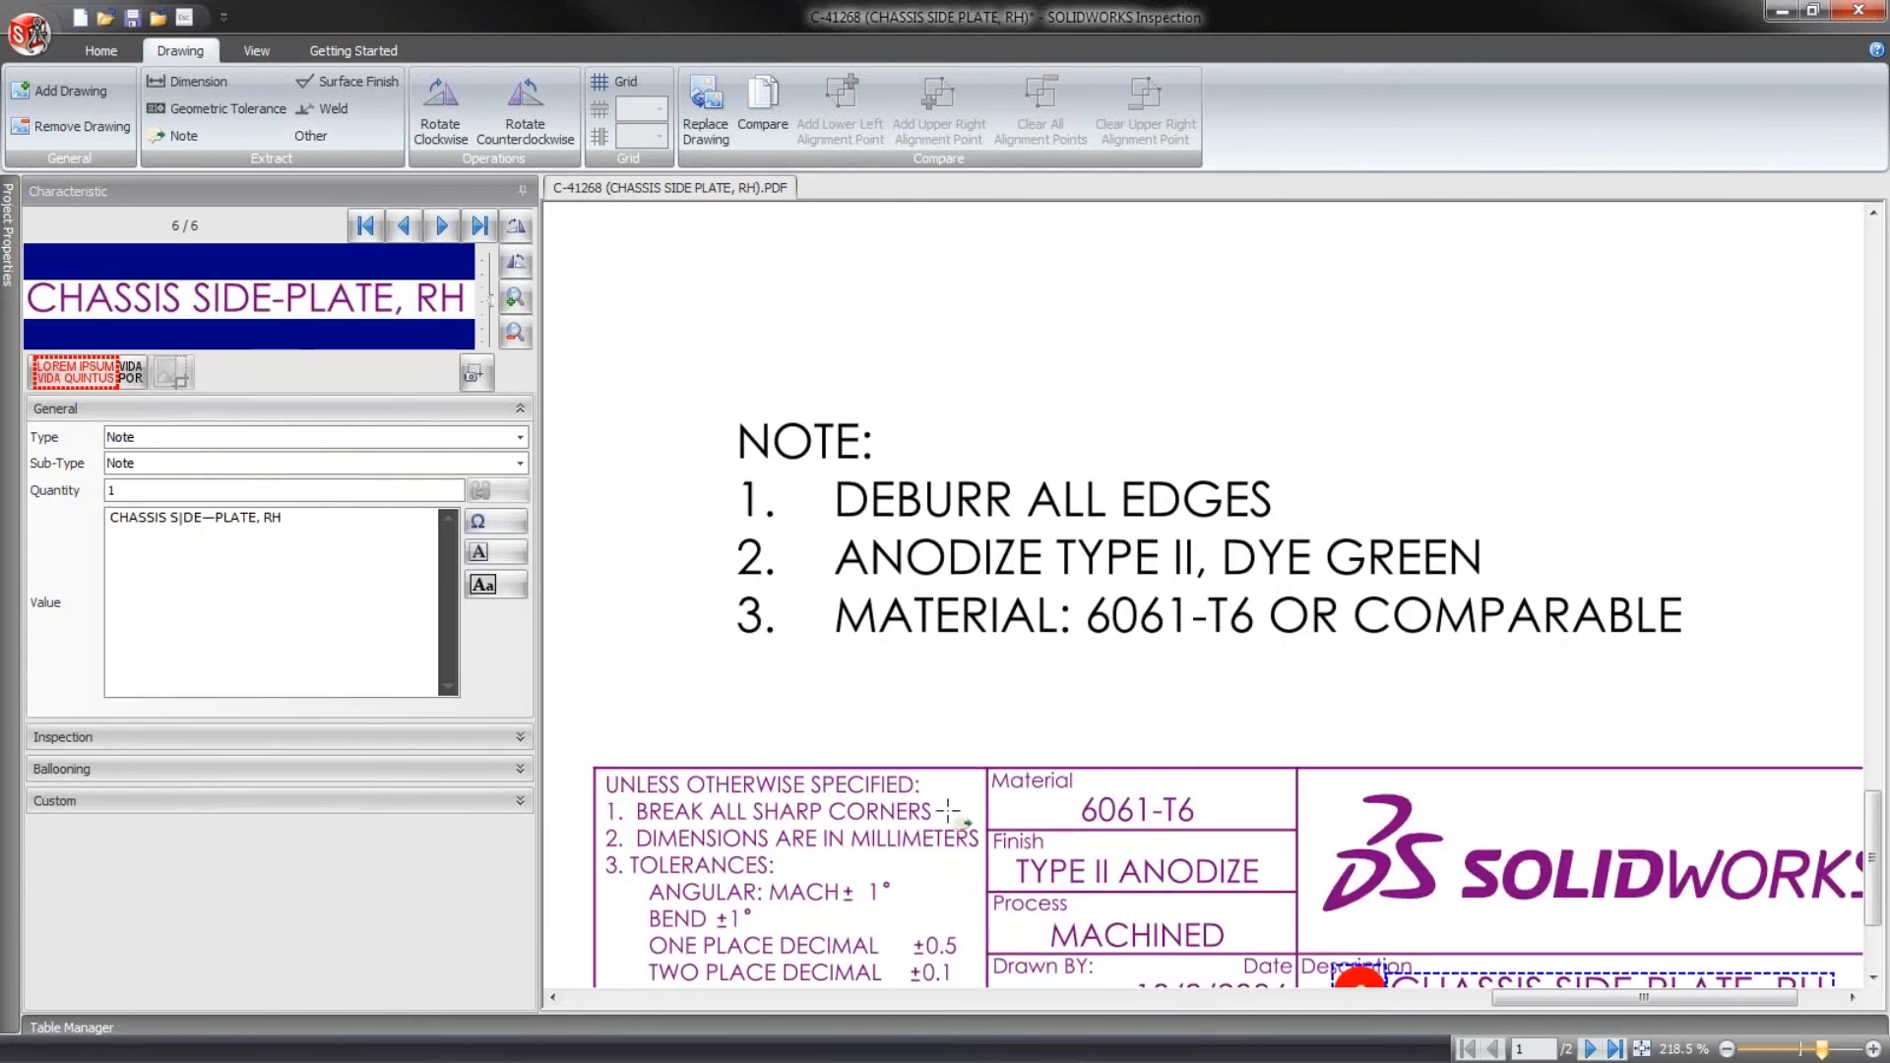
click(184, 522)
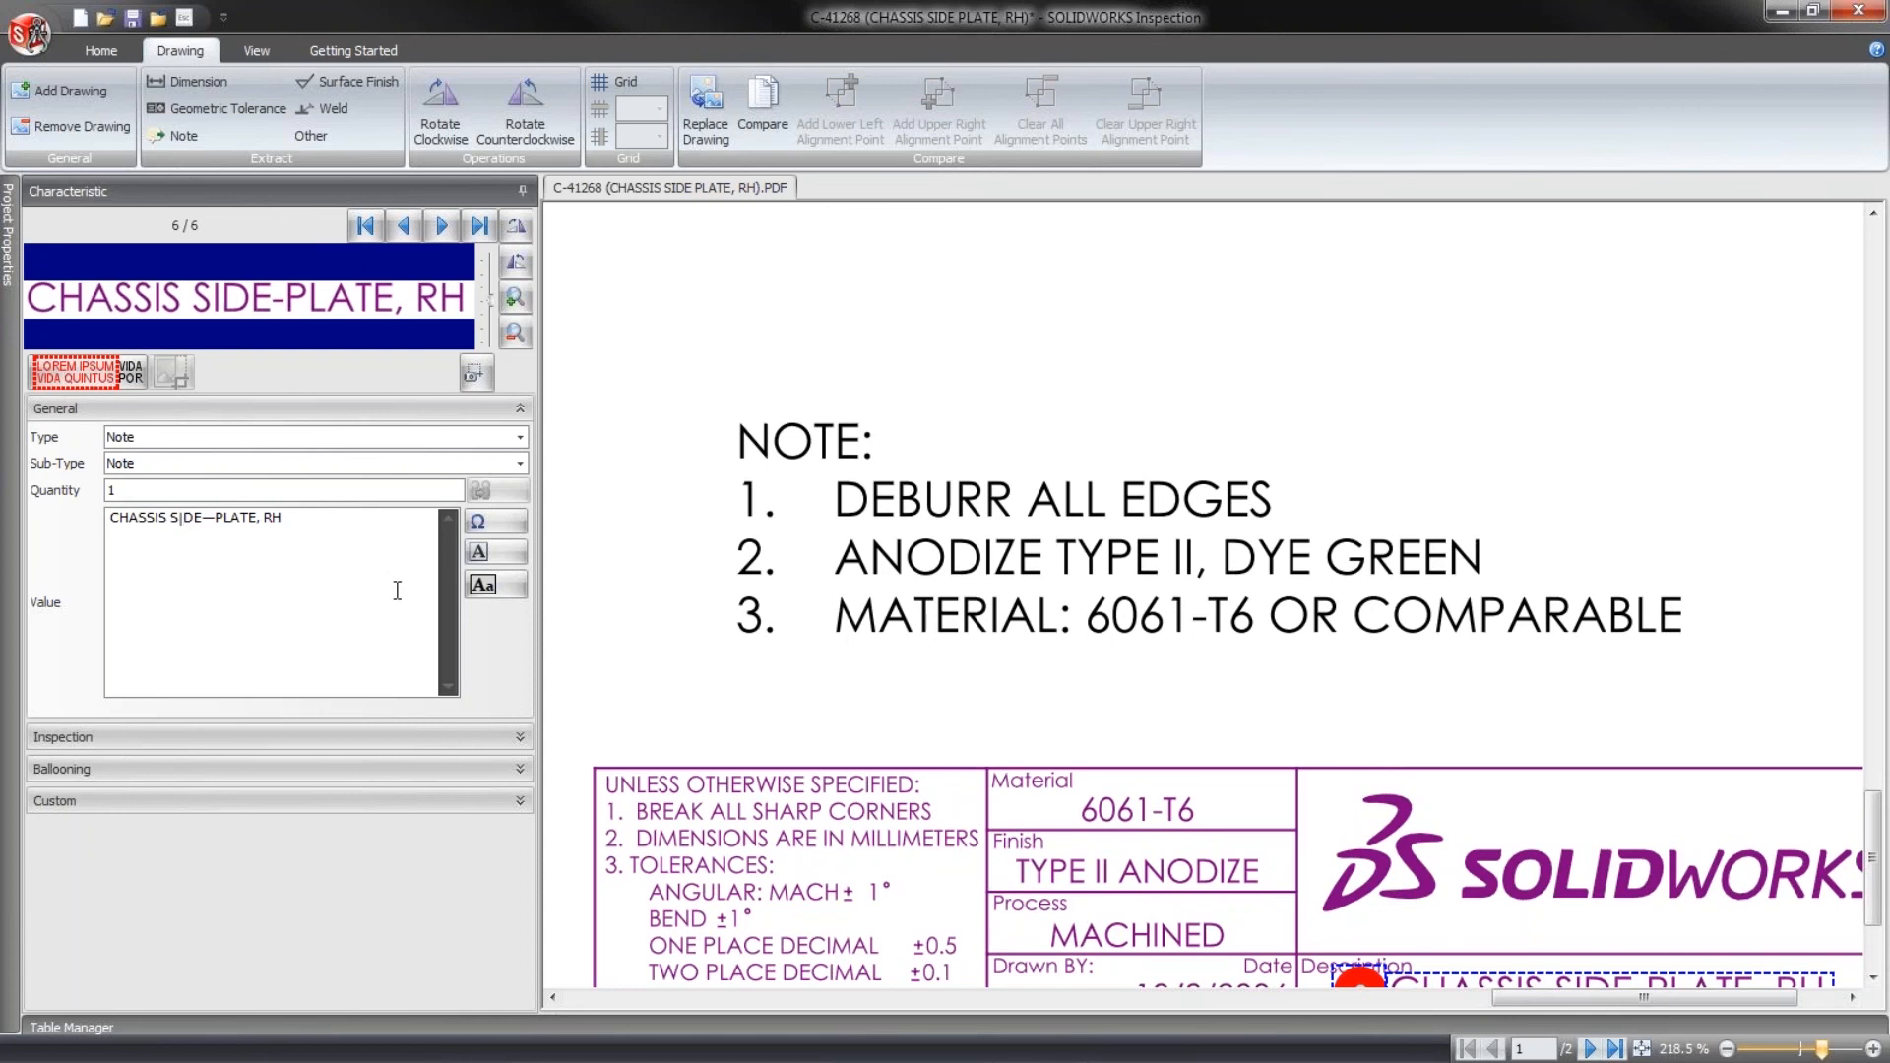
key(BackSpace)
text(I)
- Examine the OCR dictionary fonts available for dimensions in the project's Imaging/OCR options, leaving the options without changing anything
scroll(726, 367, up, 1)
scroll(726, 366, down, 8)
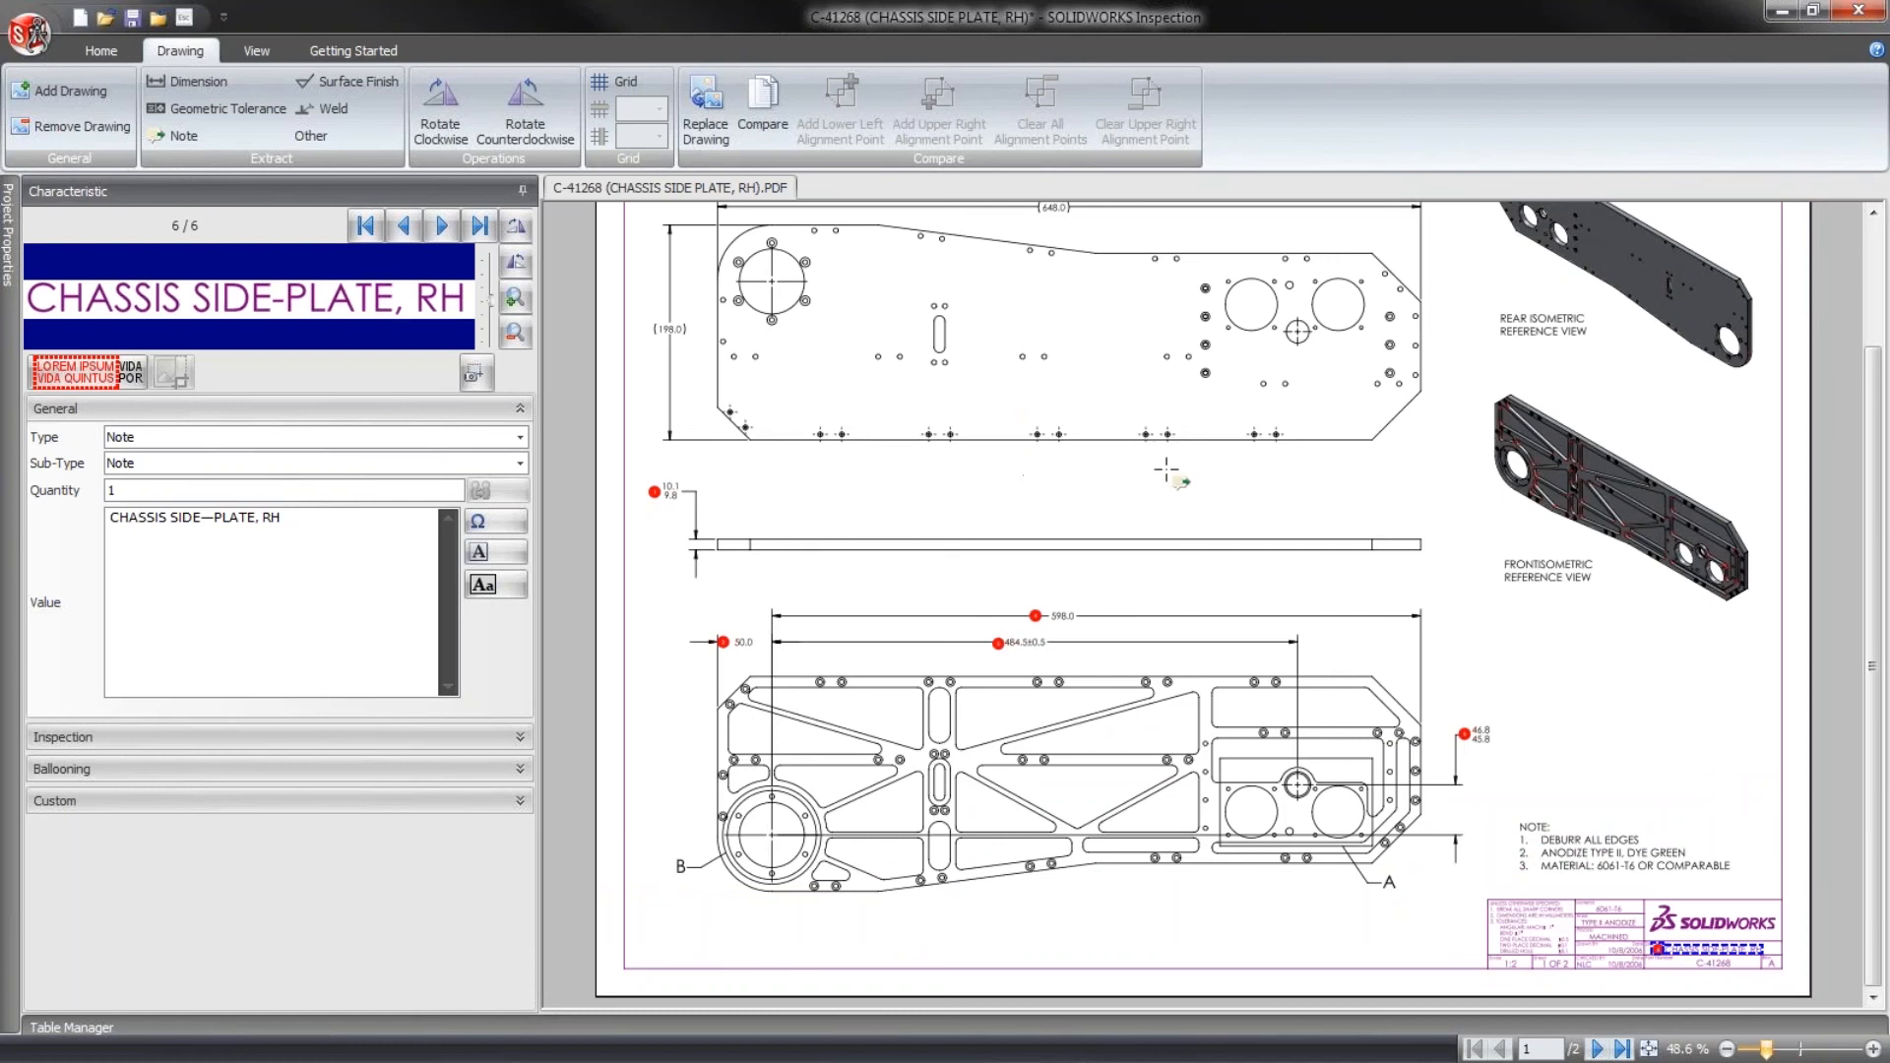
scroll(1158, 469, up, 2)
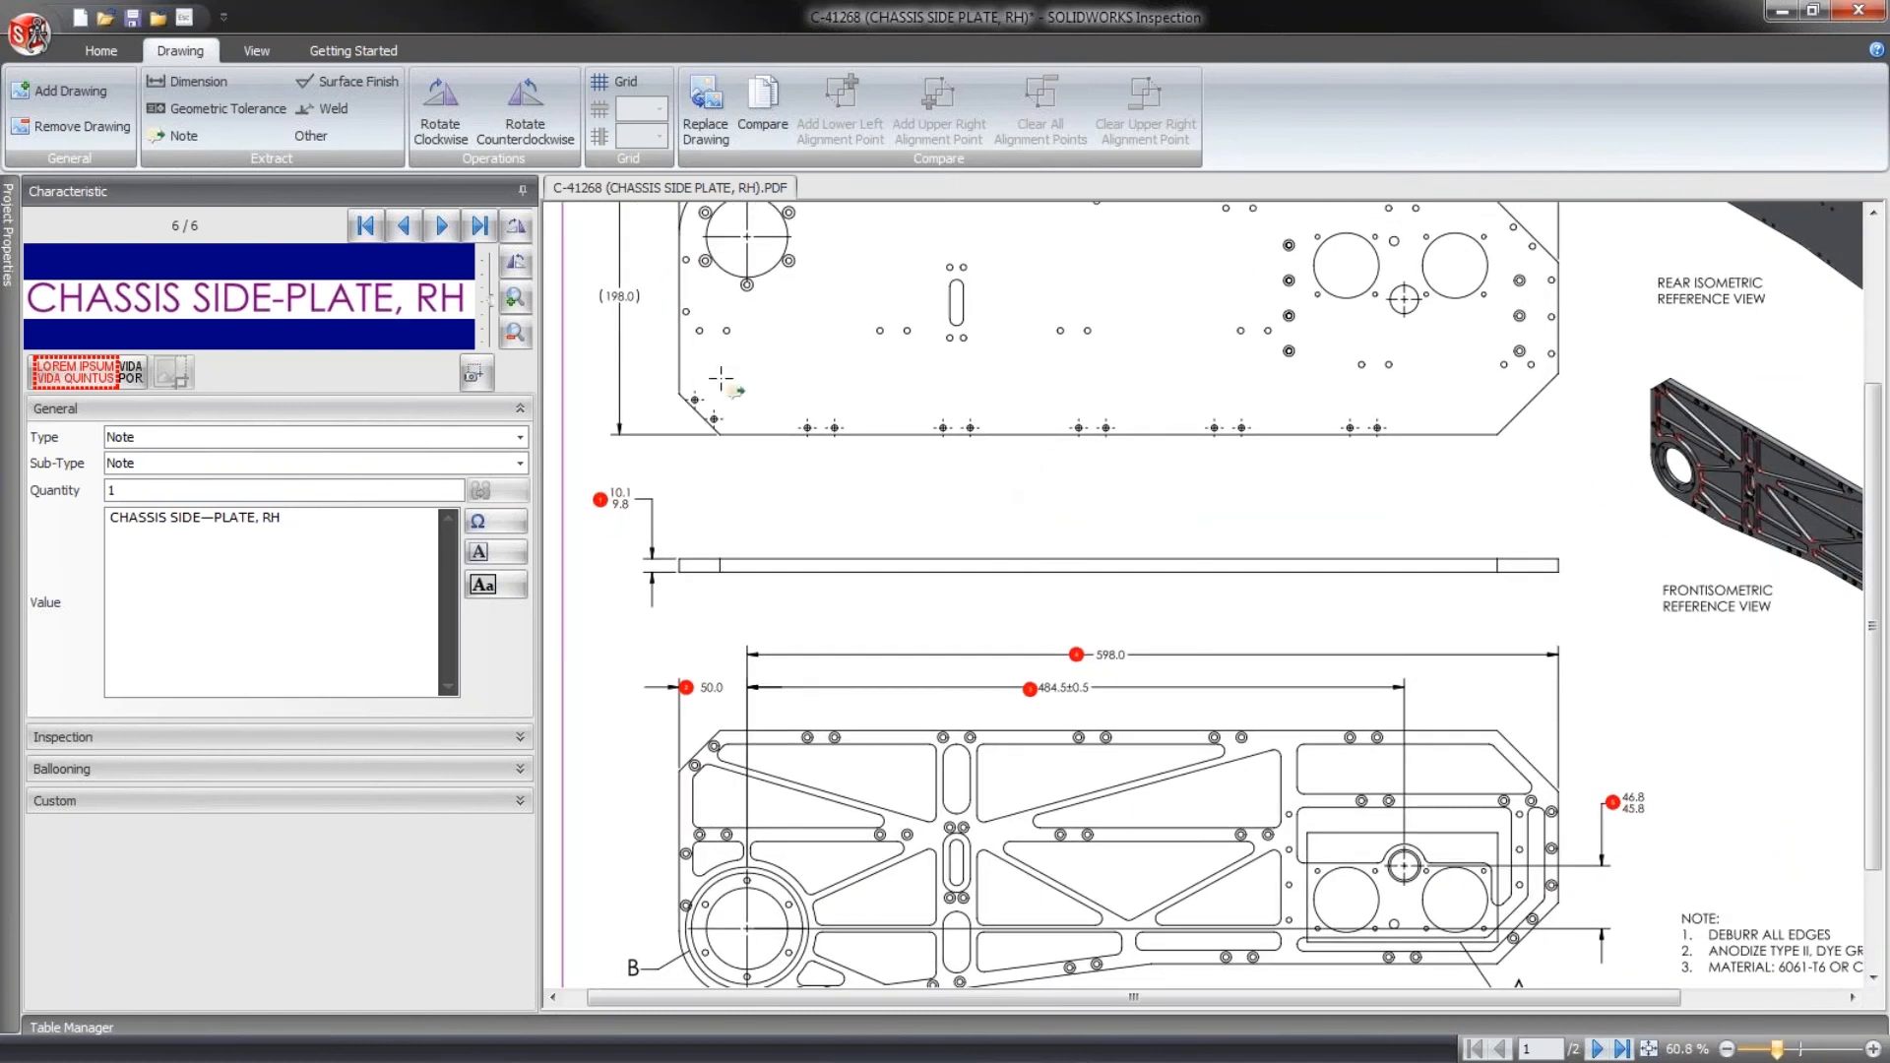
click(31, 35)
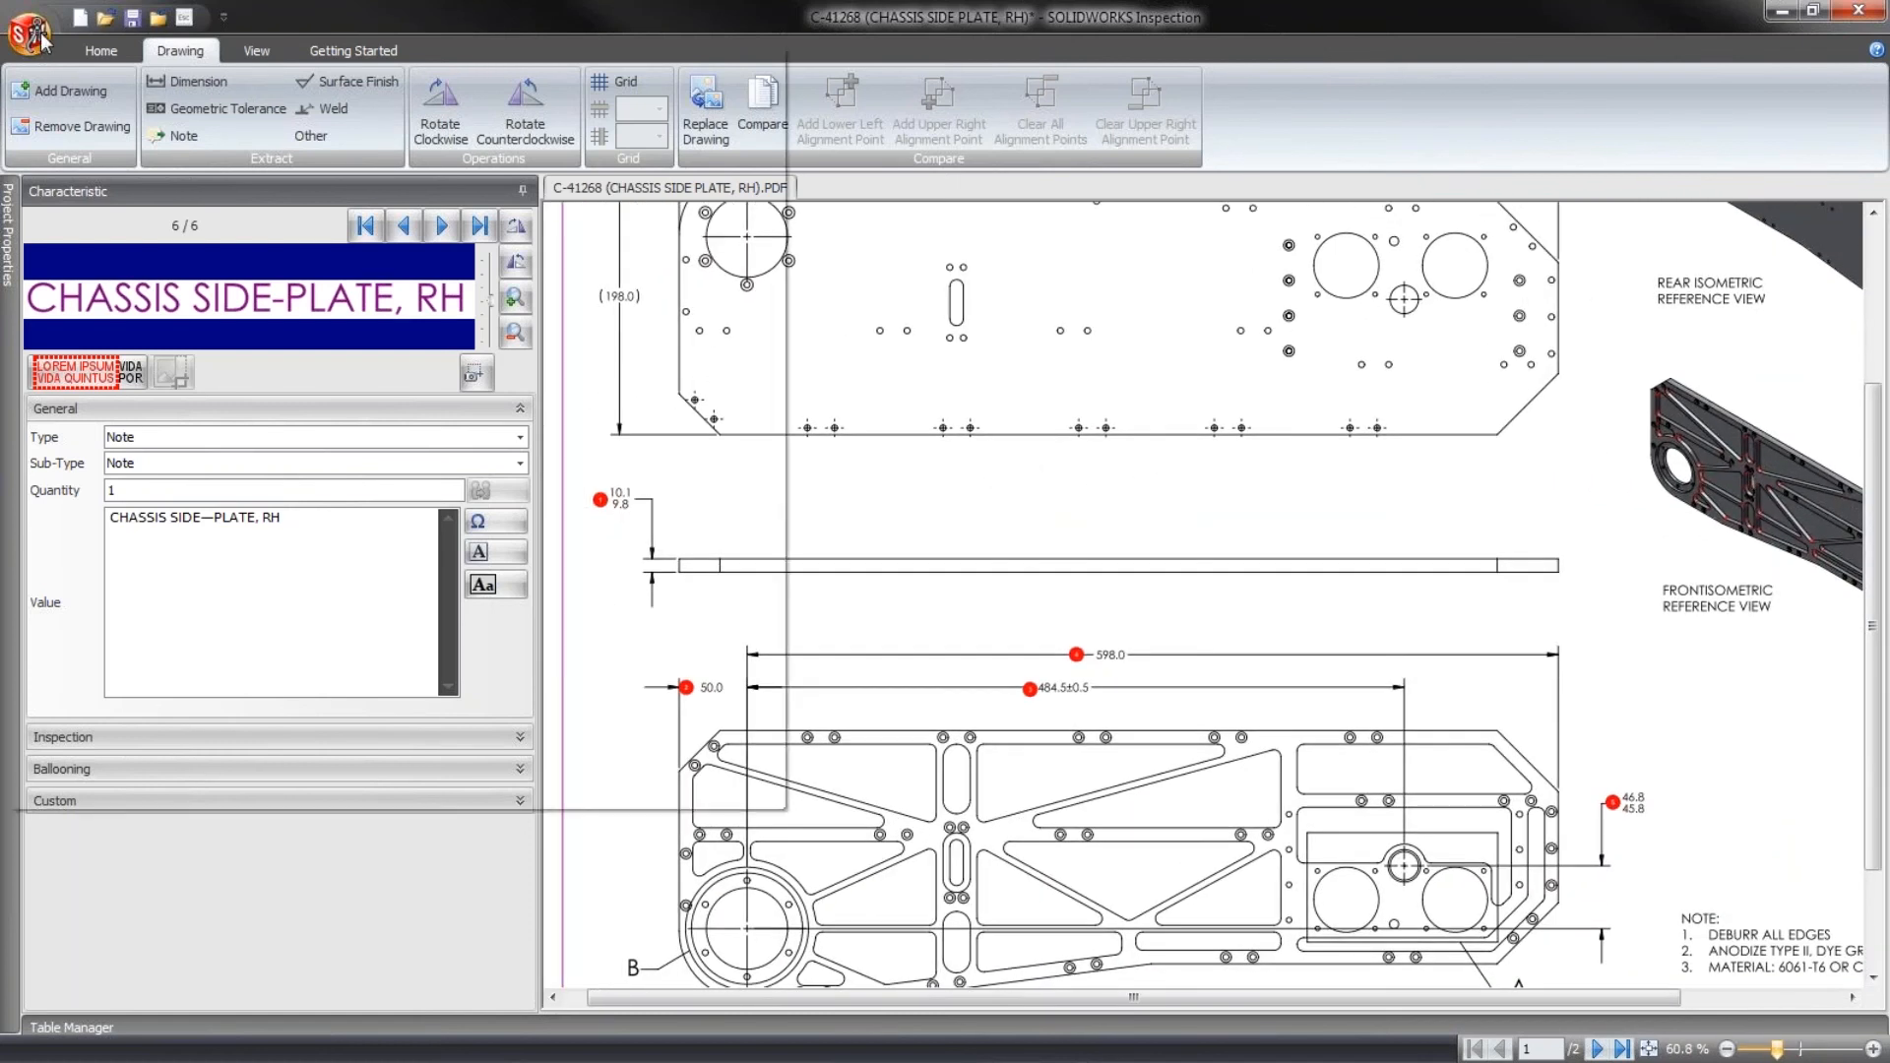
click(631, 788)
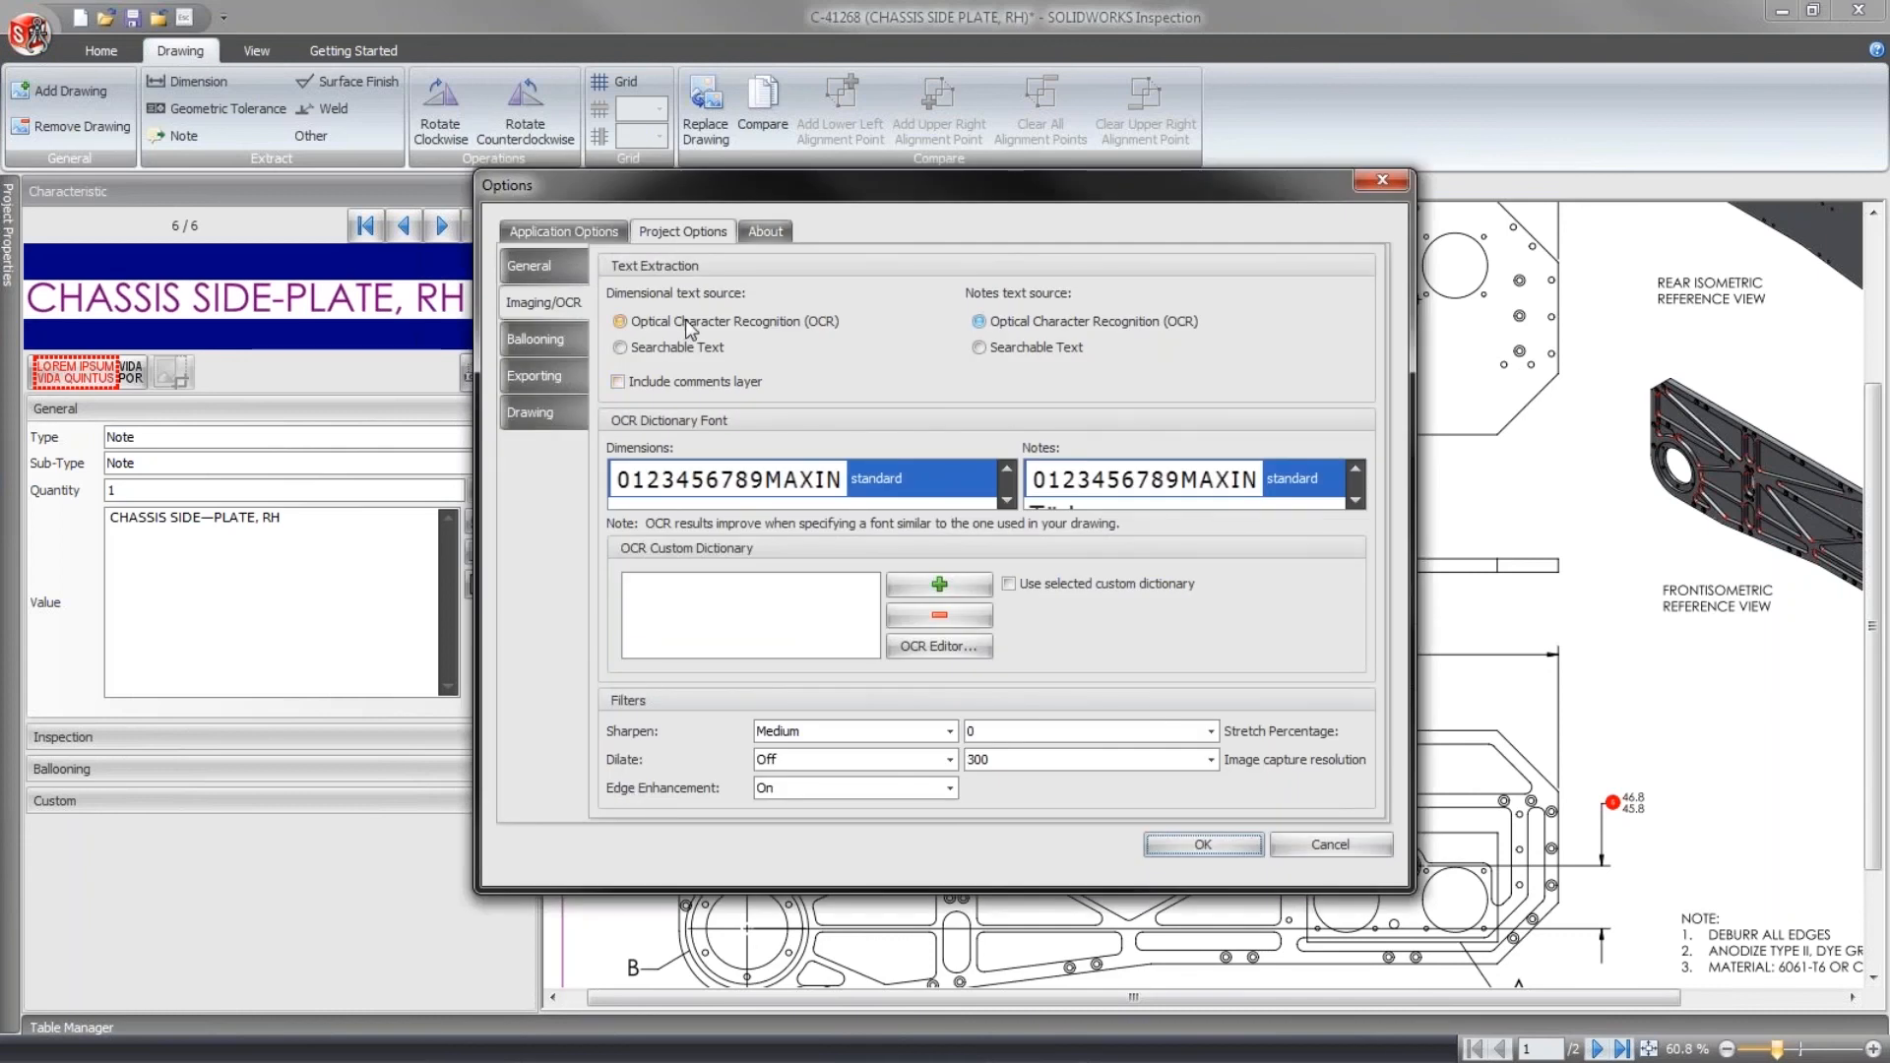
click(1006, 470)
click(1006, 470)
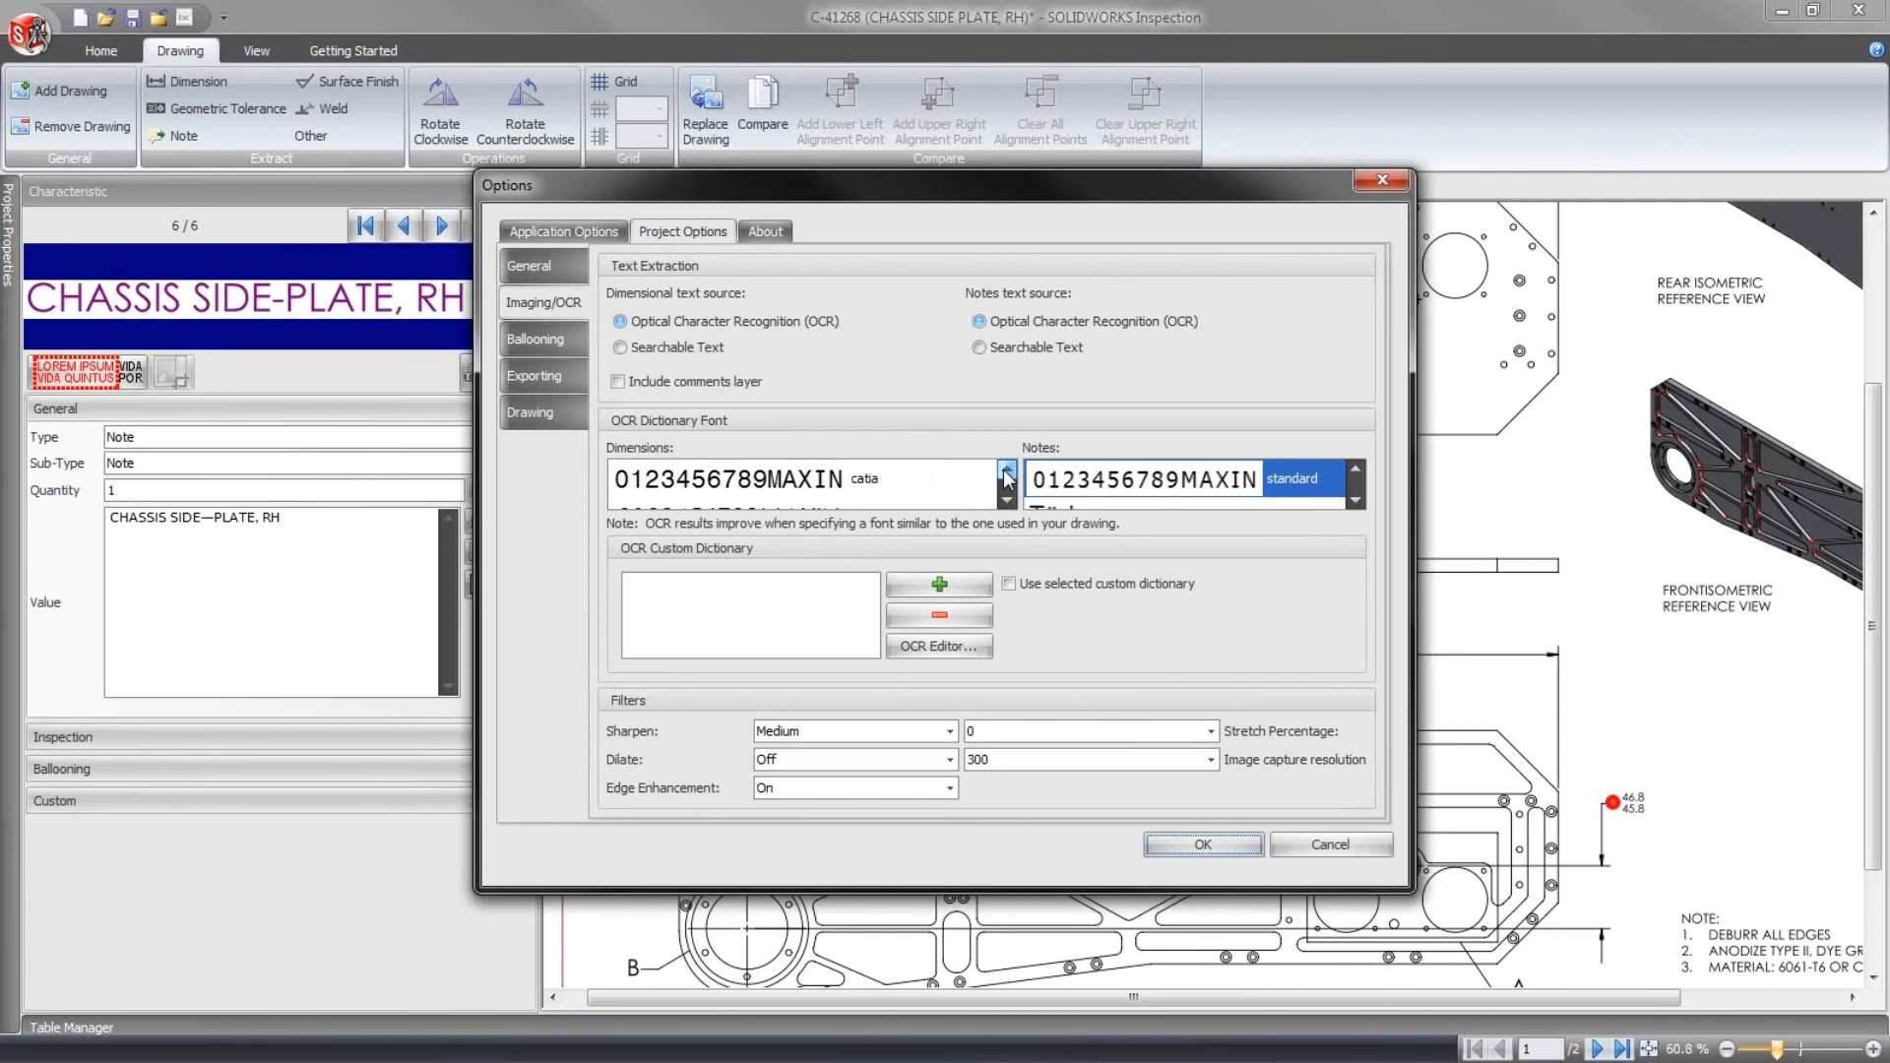
click(1006, 471)
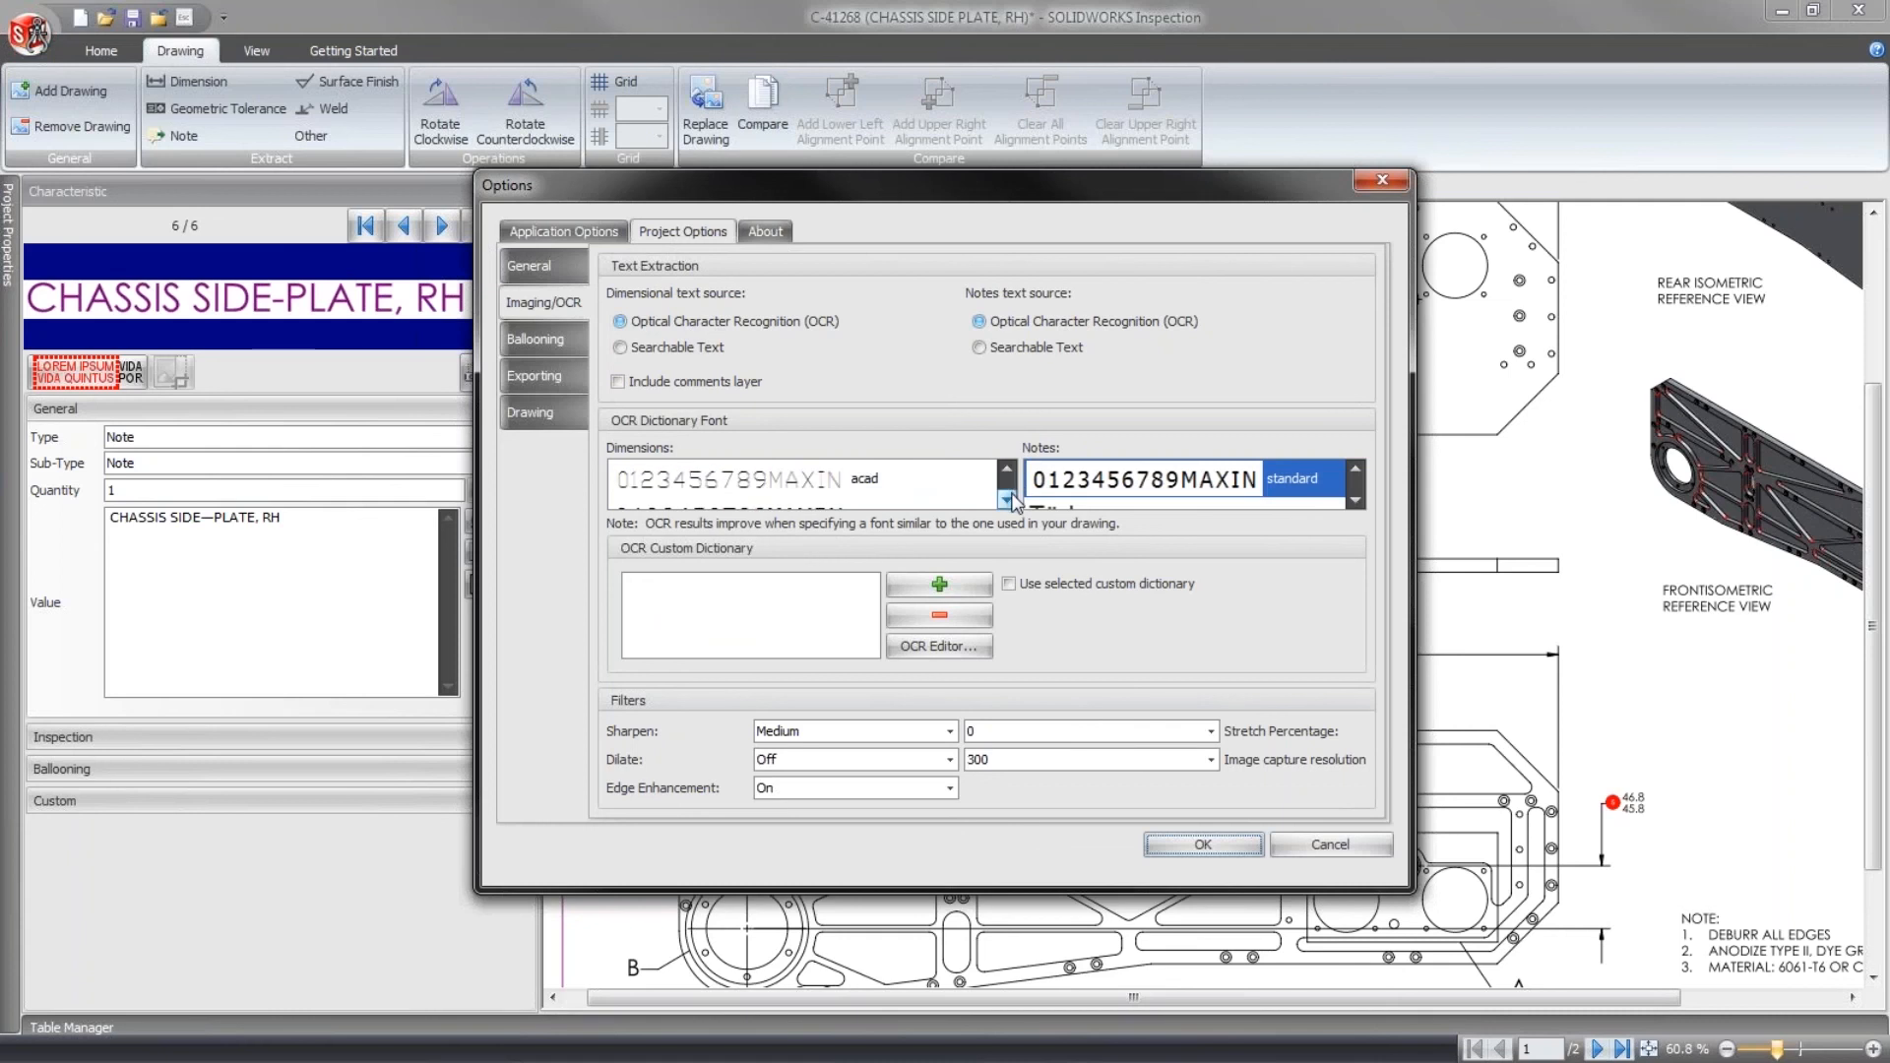
click(1008, 500)
click(1006, 469)
click(1006, 501)
click(1006, 501)
click(1006, 501)
click(1006, 502)
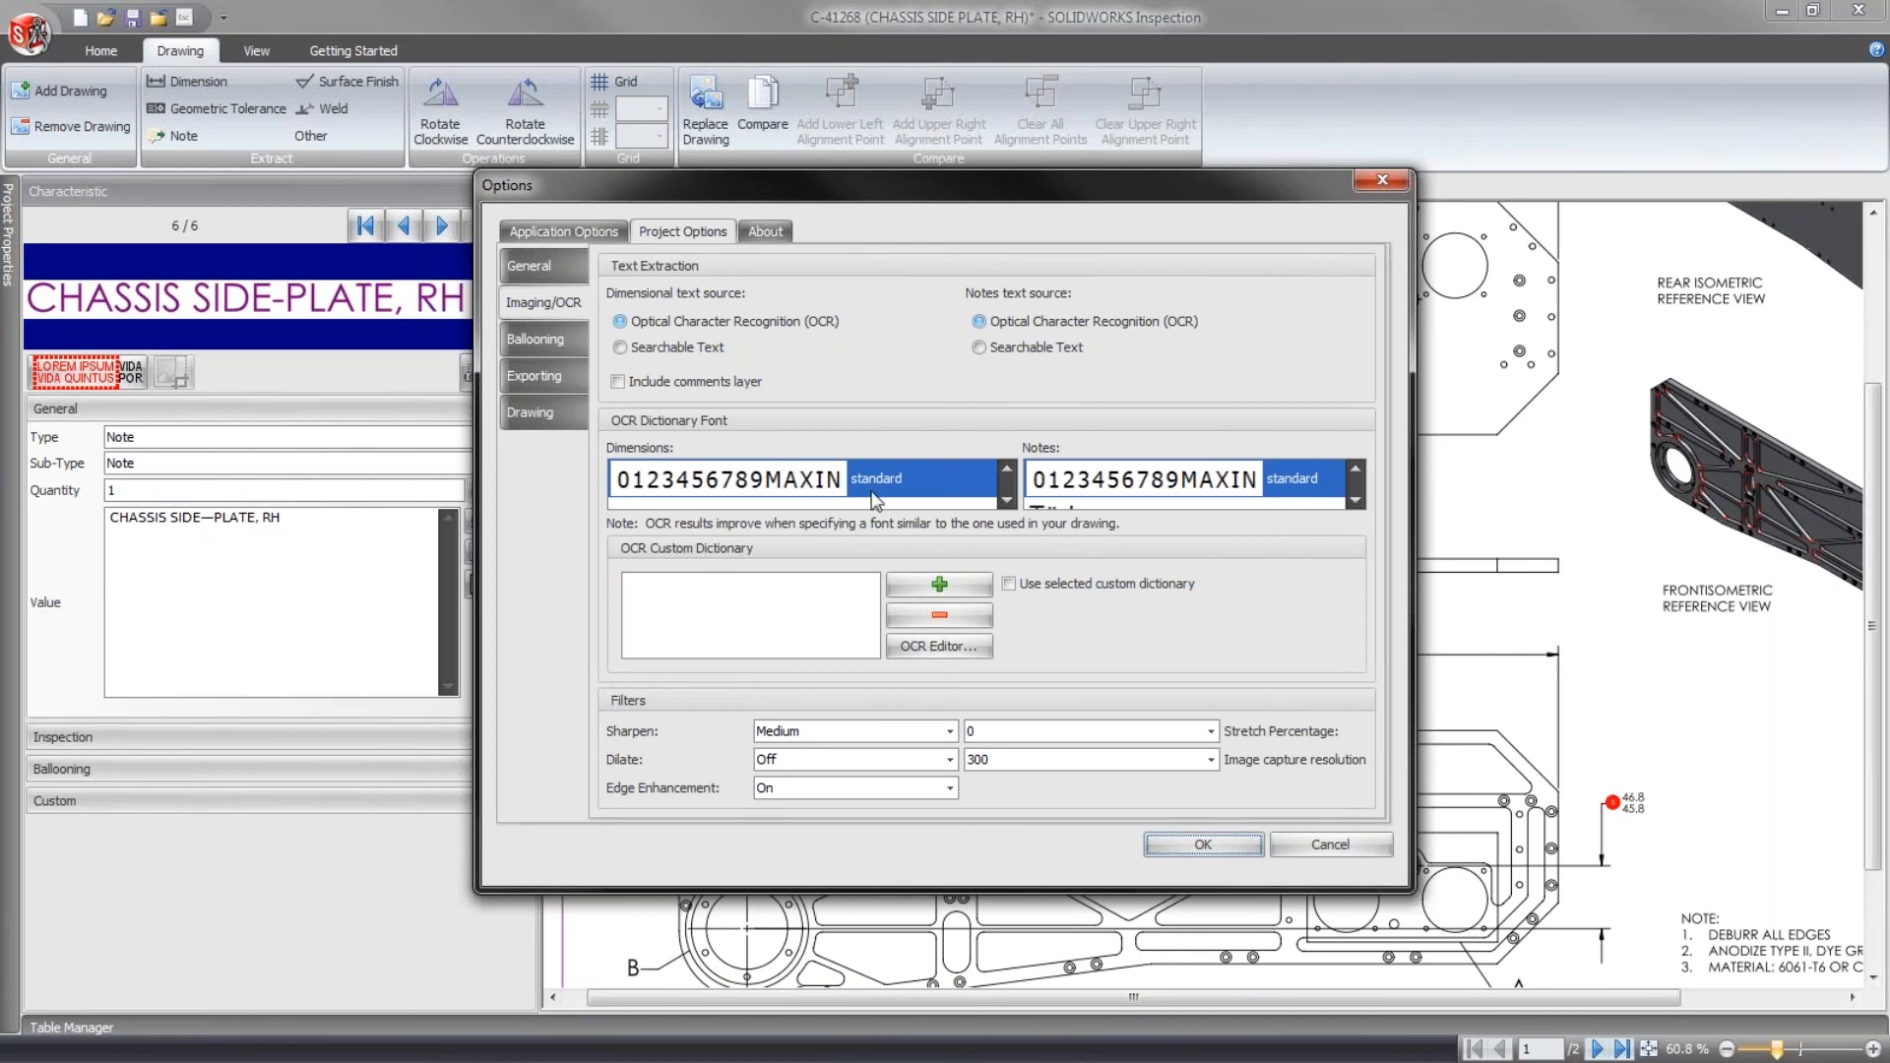
click(1007, 470)
click(1007, 470)
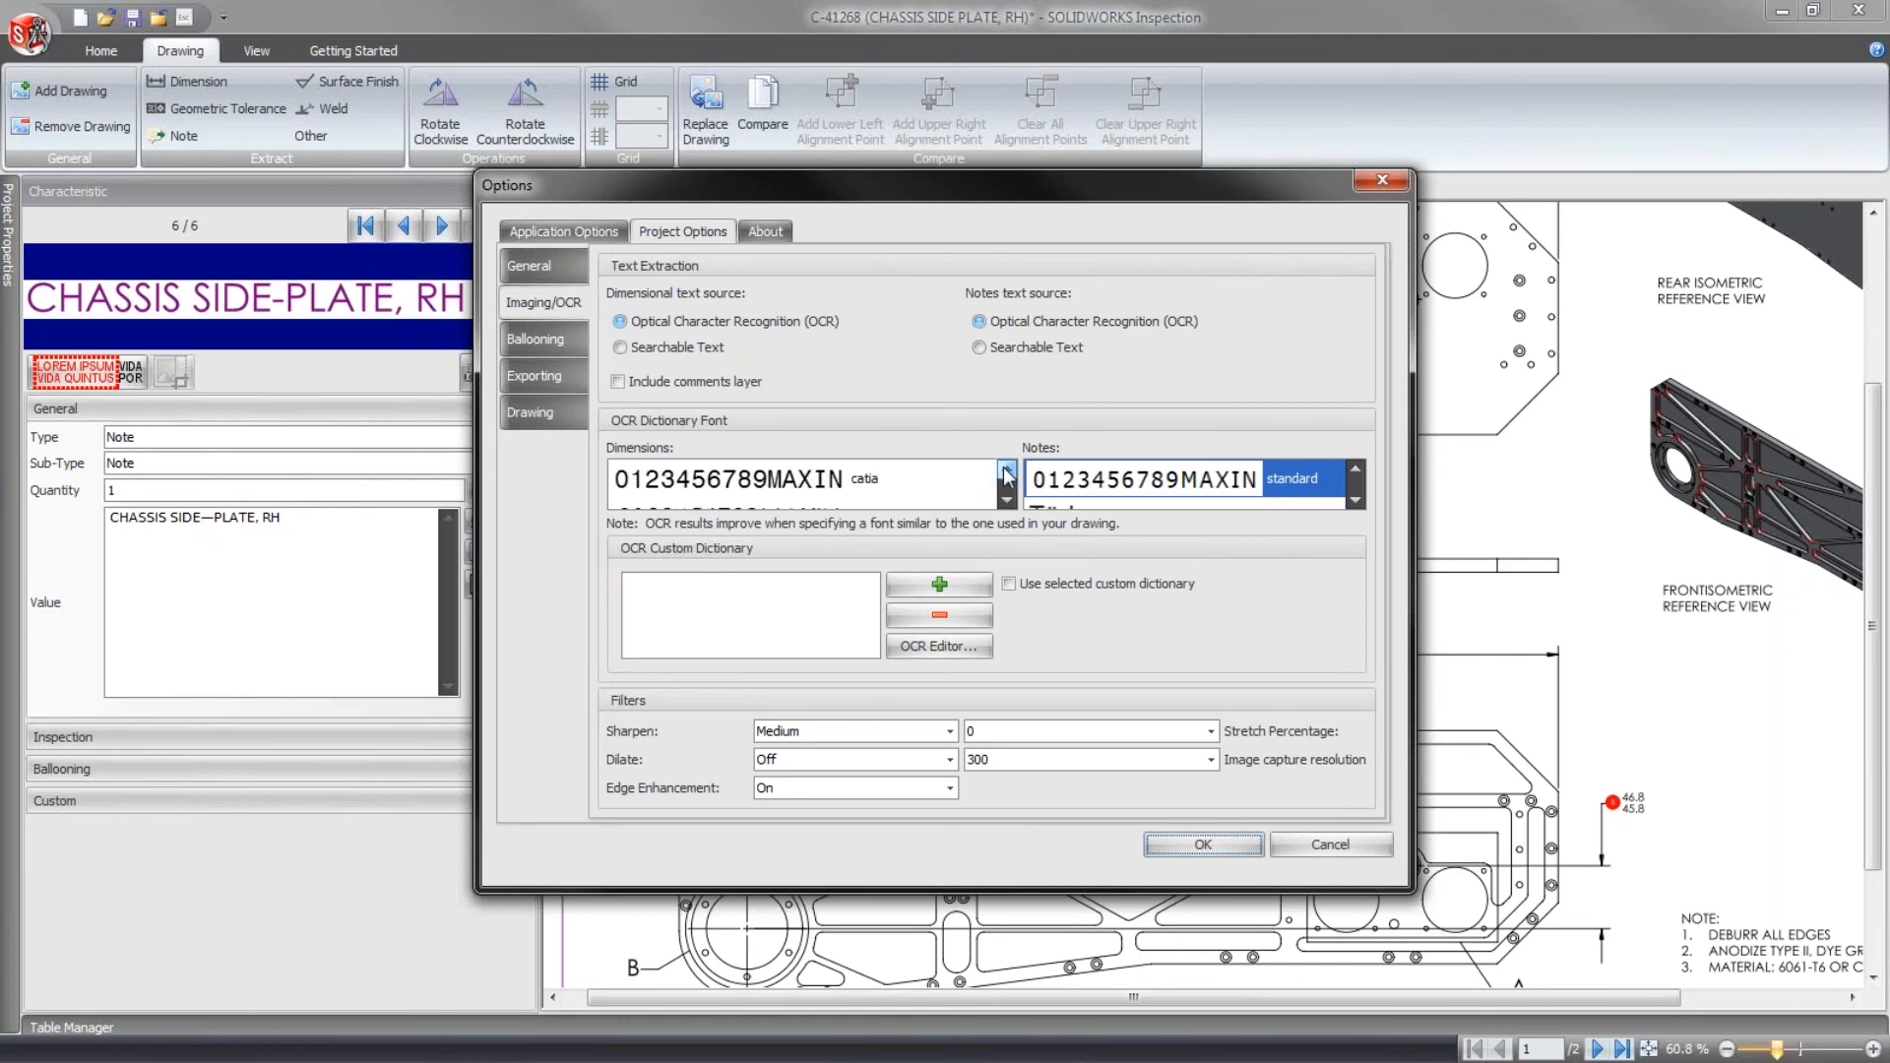
click(1007, 471)
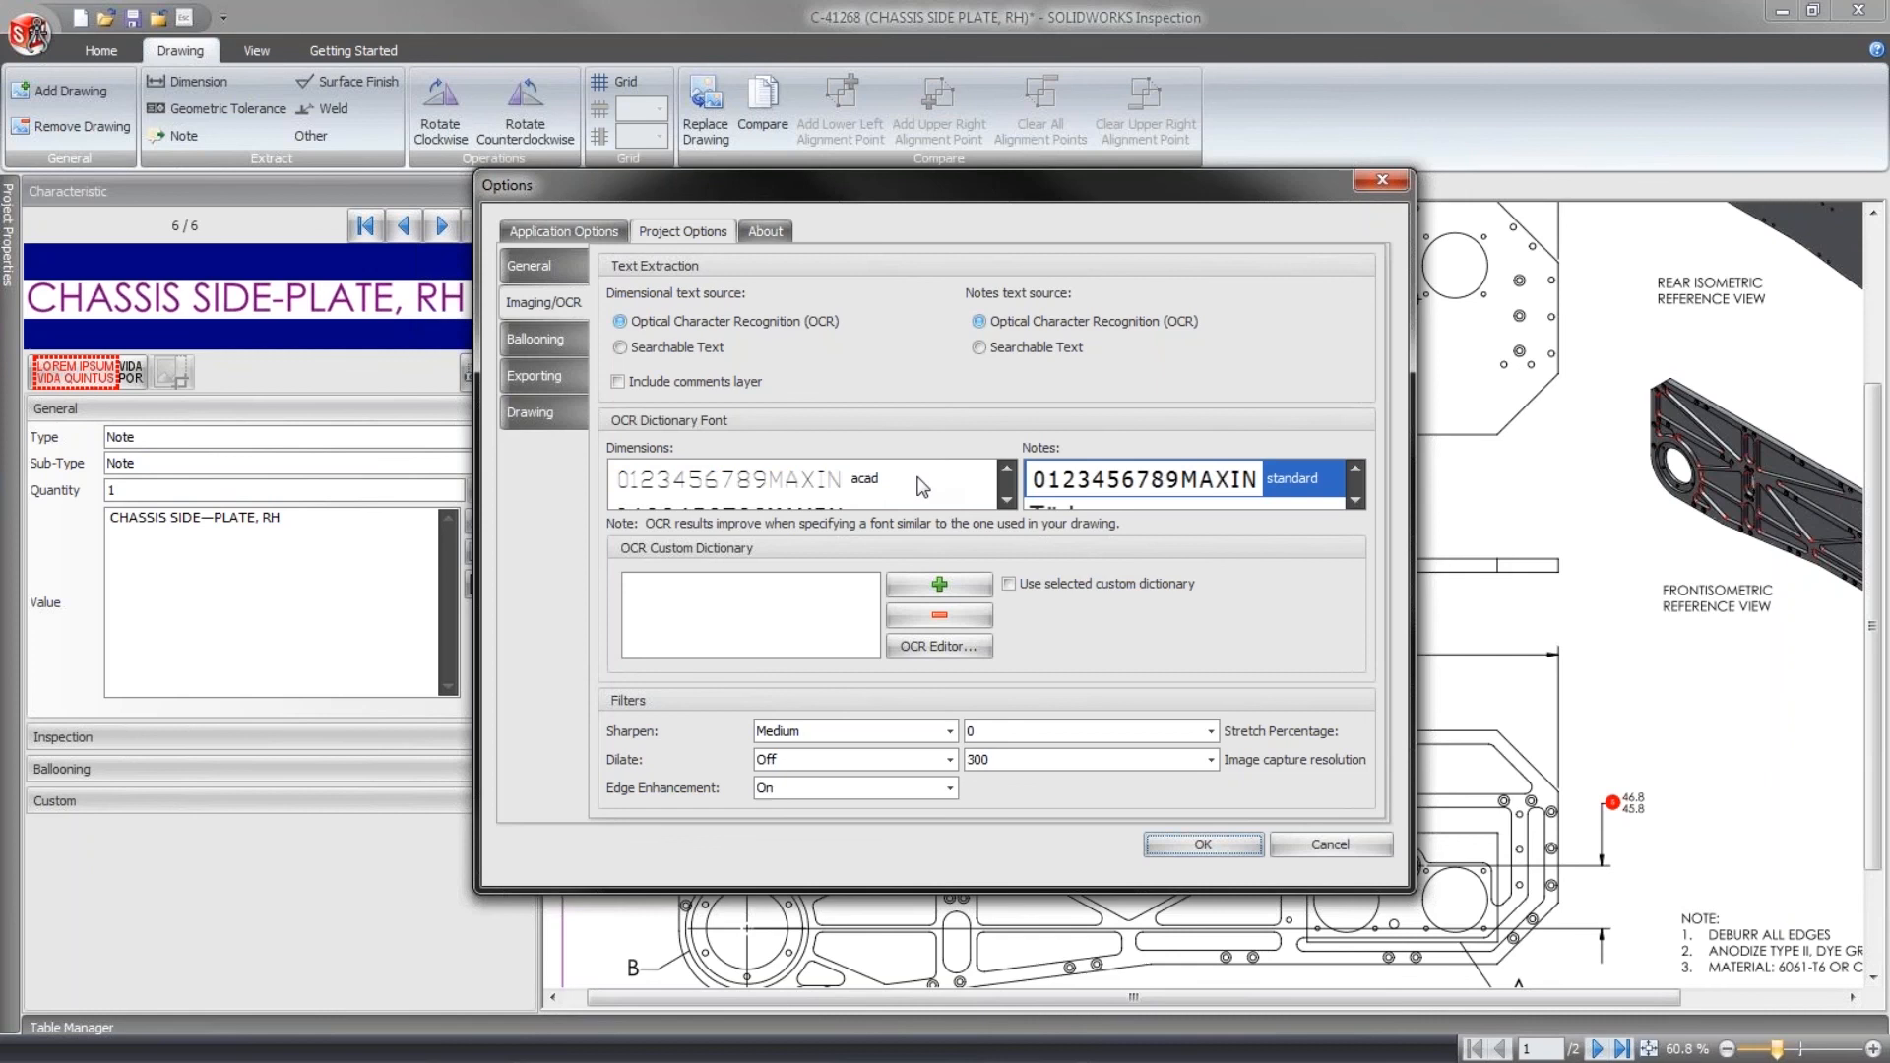
click(1007, 500)
click(1007, 500)
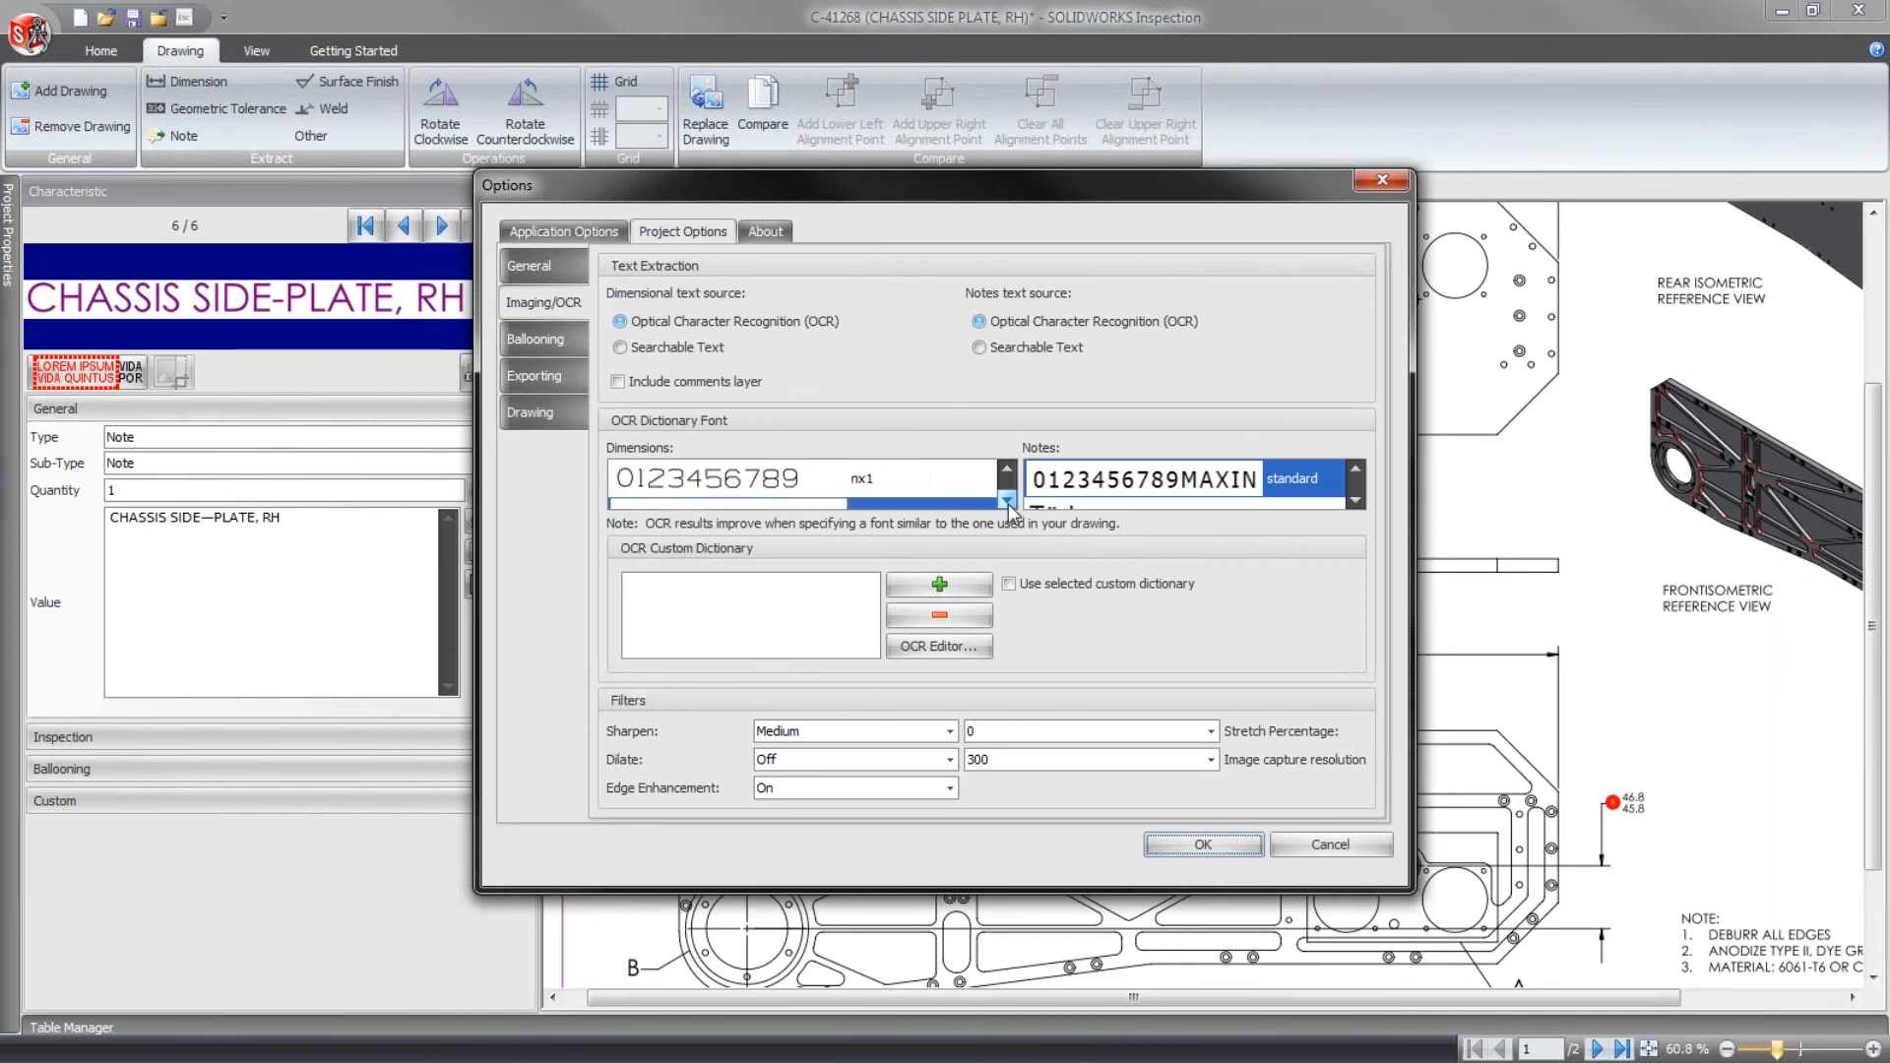
click(1338, 845)
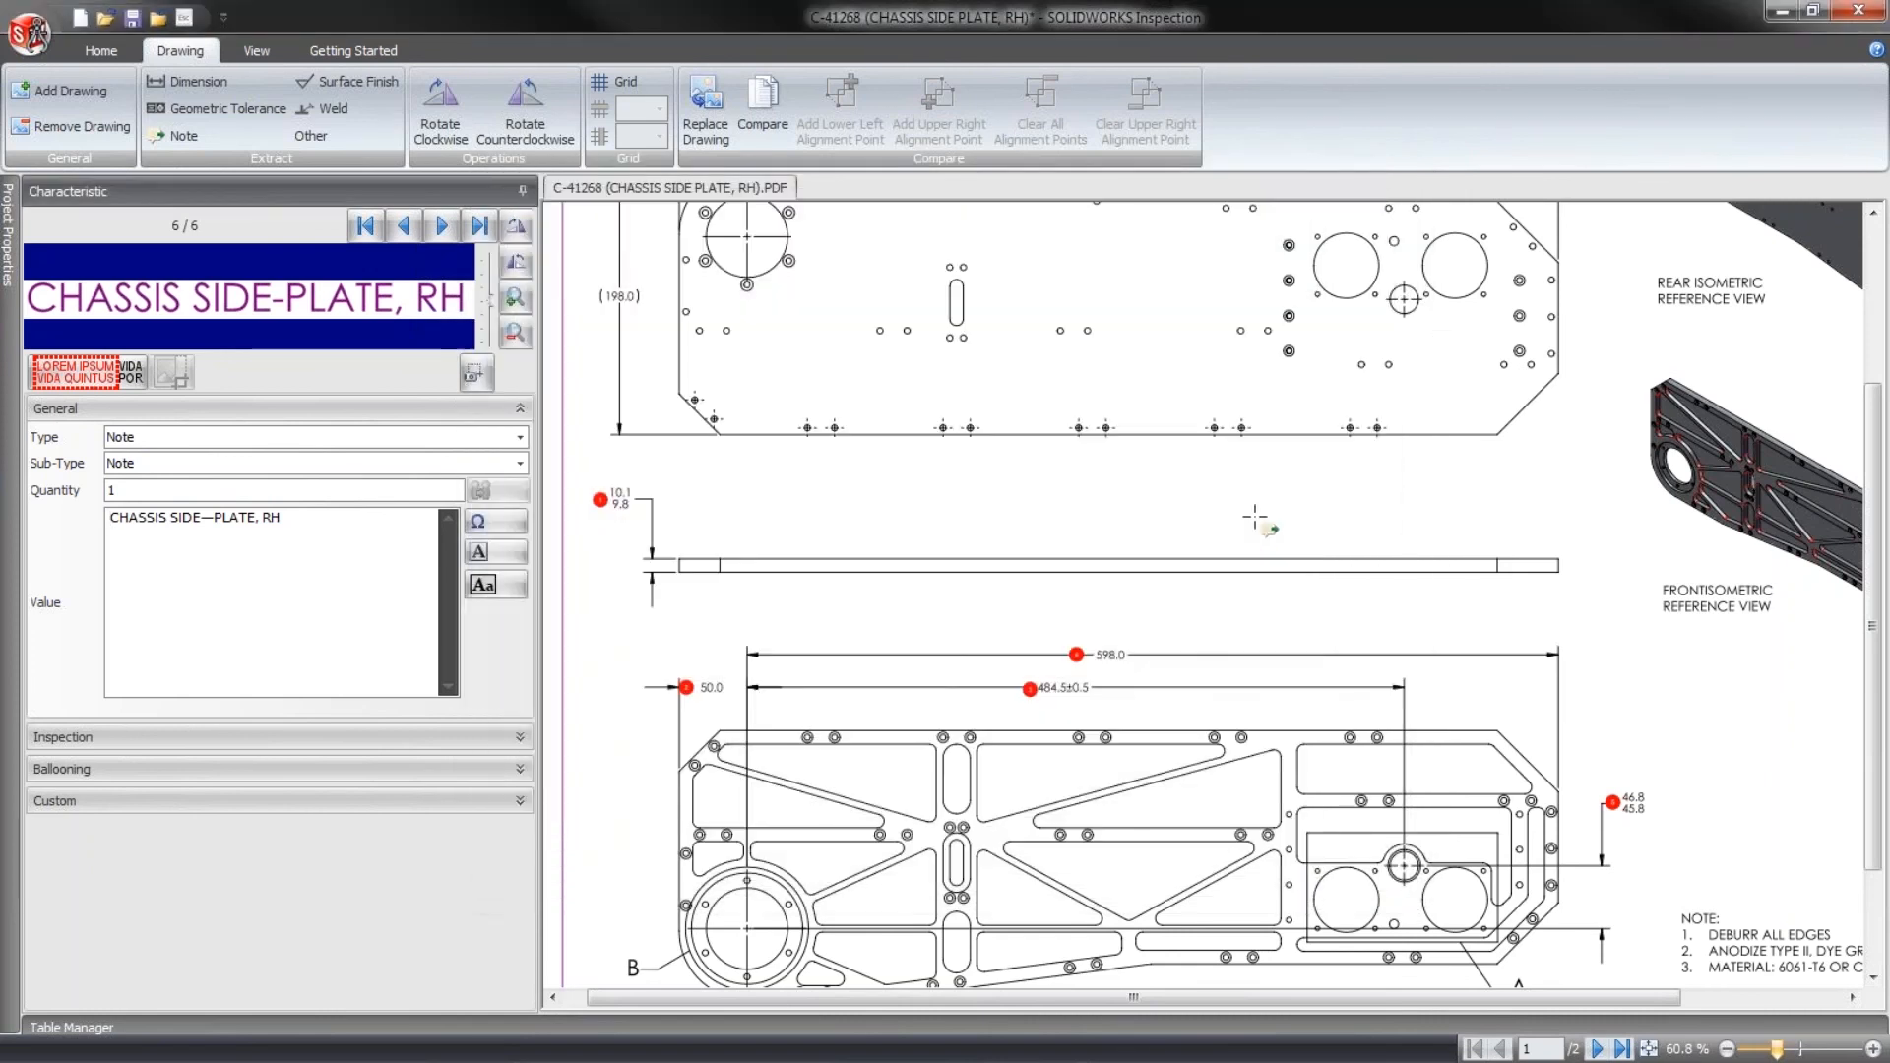
- Open the OCR Editor for training a custom character dictionary
mouse_move(1257, 696)
middle_down()
mouse_move(1125, 530)
mouse_move(1176, 542)
middle_up()
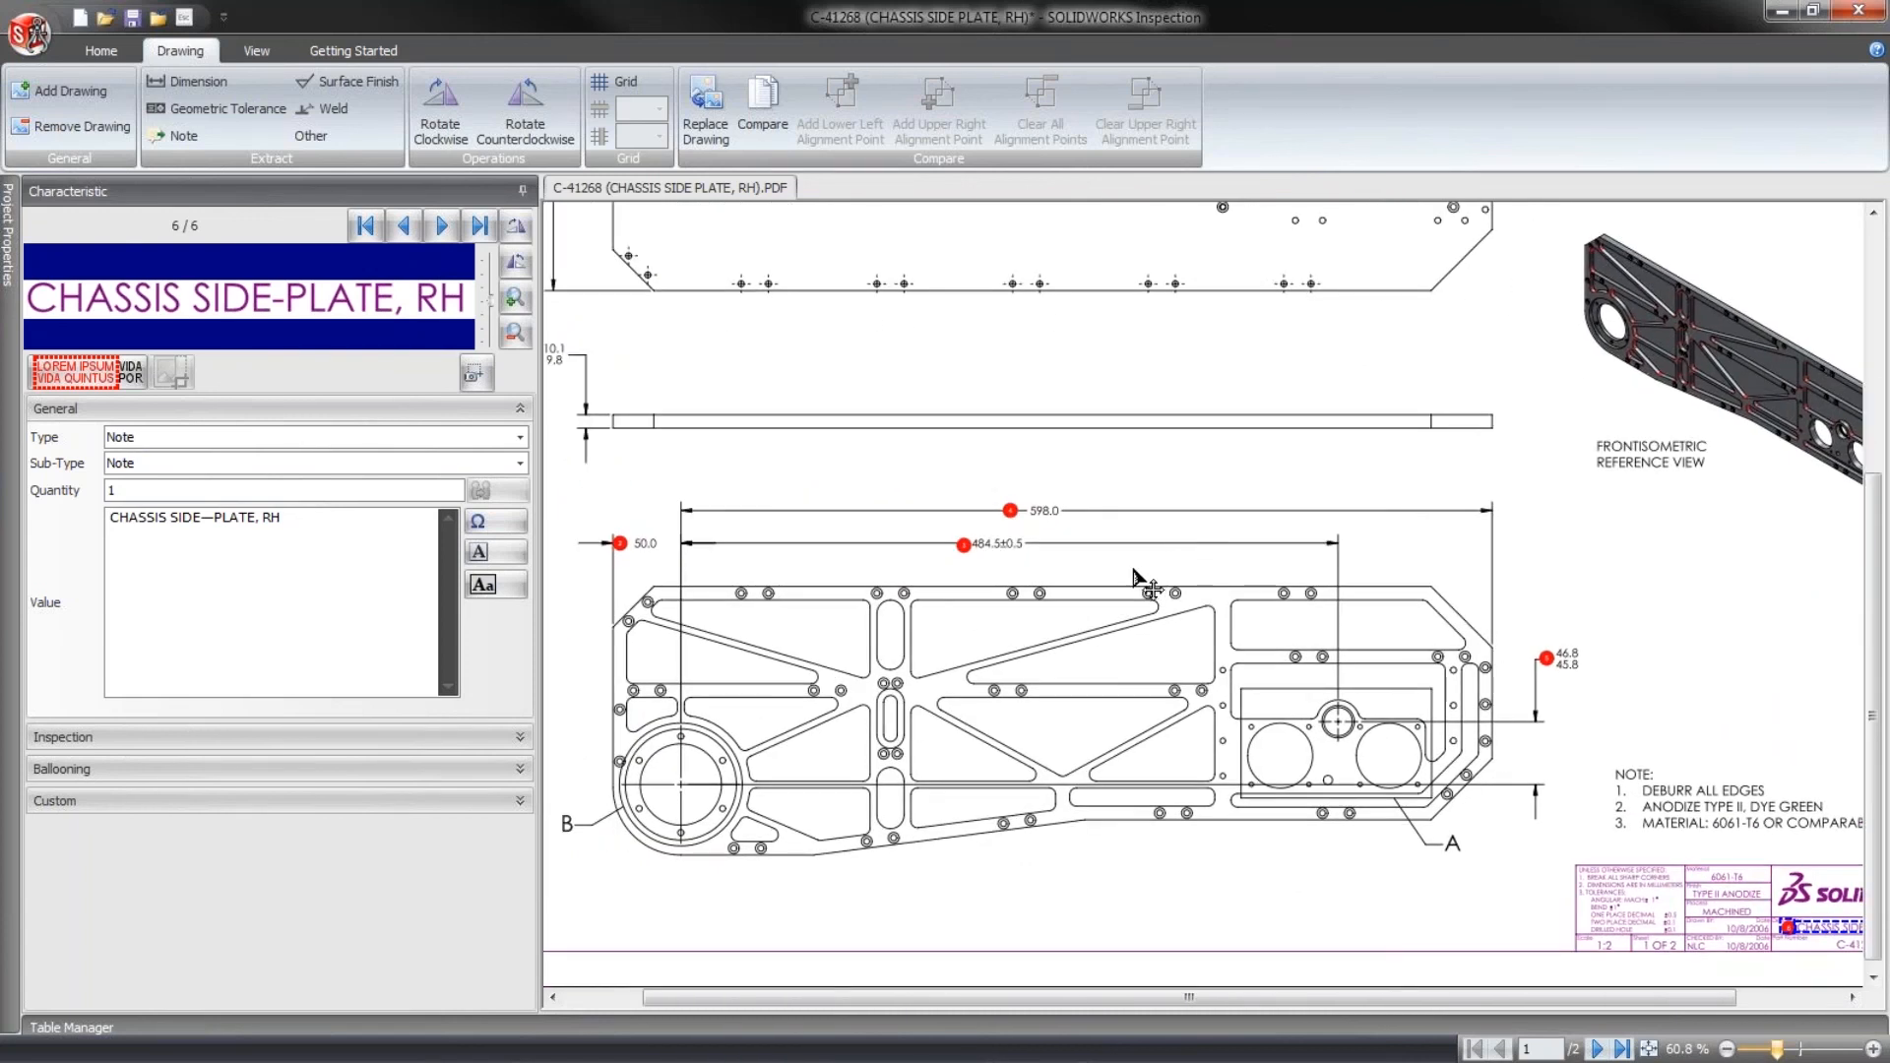
middle_drag(1132, 570, 1173, 576)
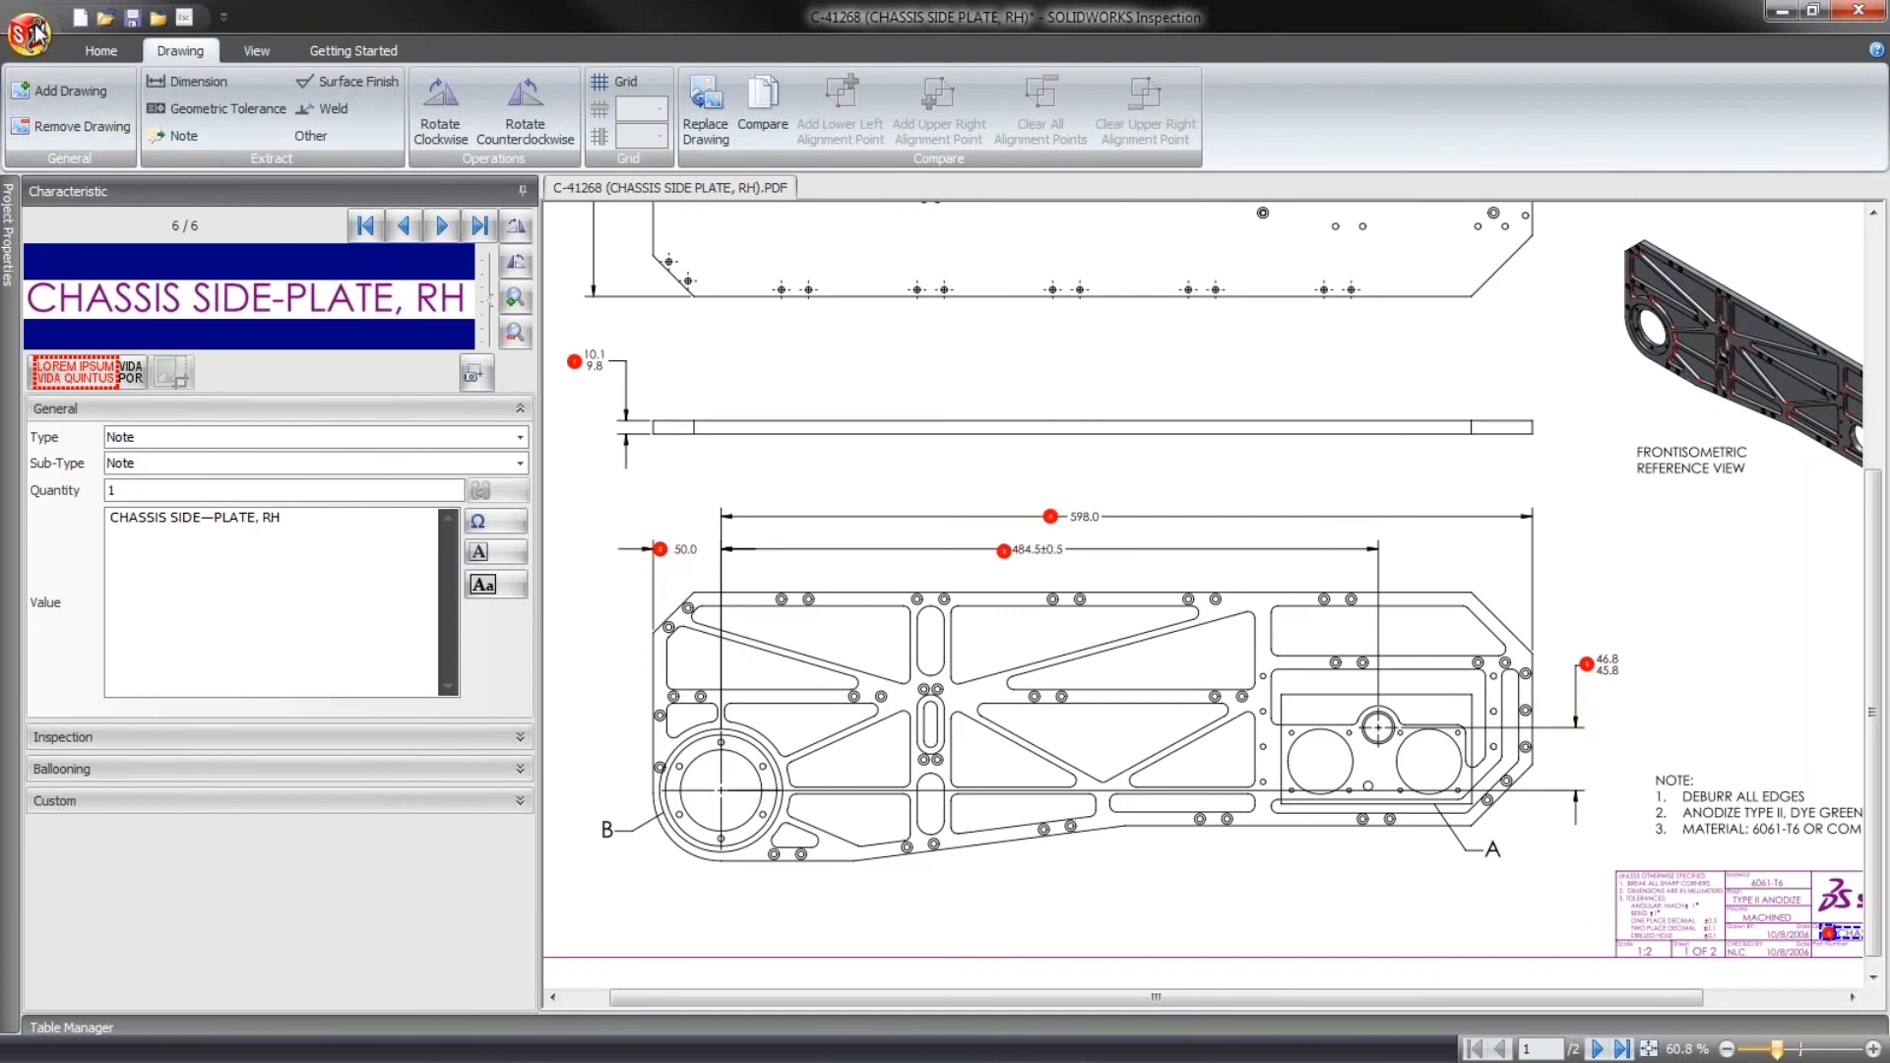
click(33, 32)
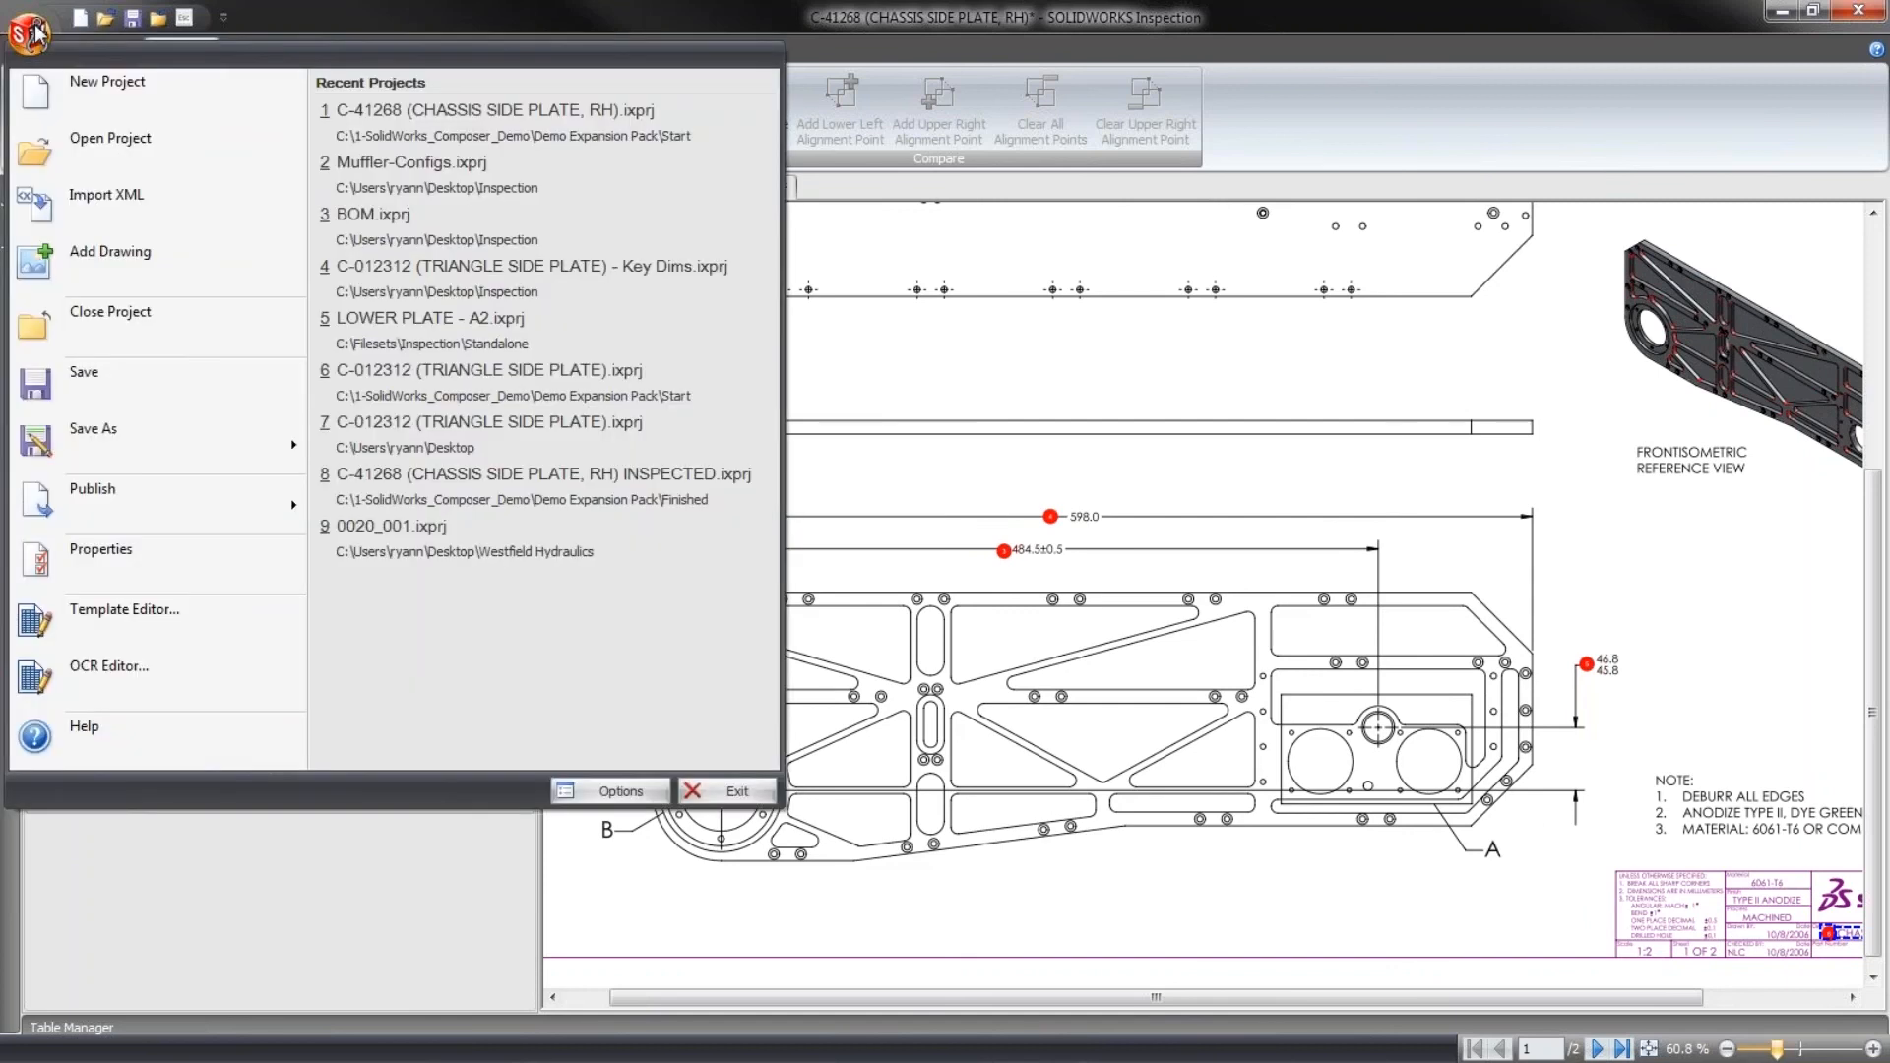
click(205, 671)
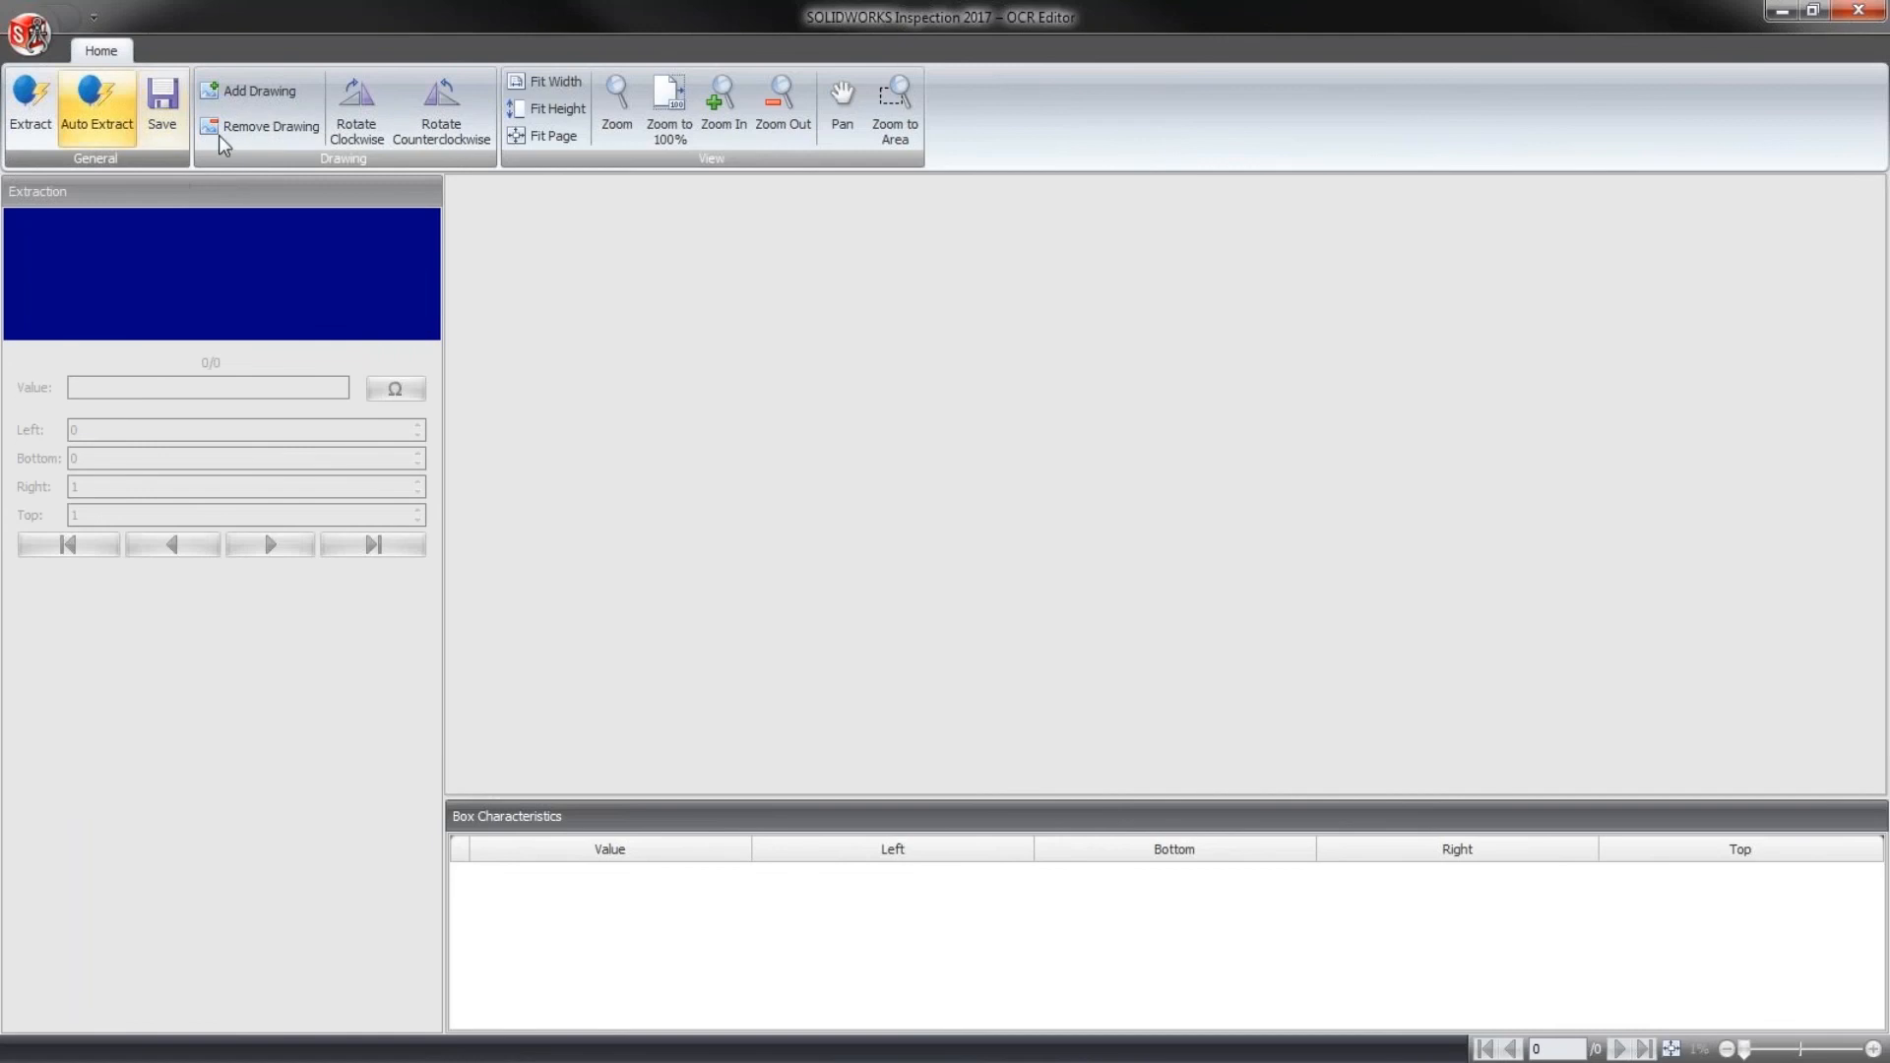
- Add the drawing Knuckle Kit-v2.PDF from the Desktop's Inspection folder to the OCR Editor
click(236, 98)
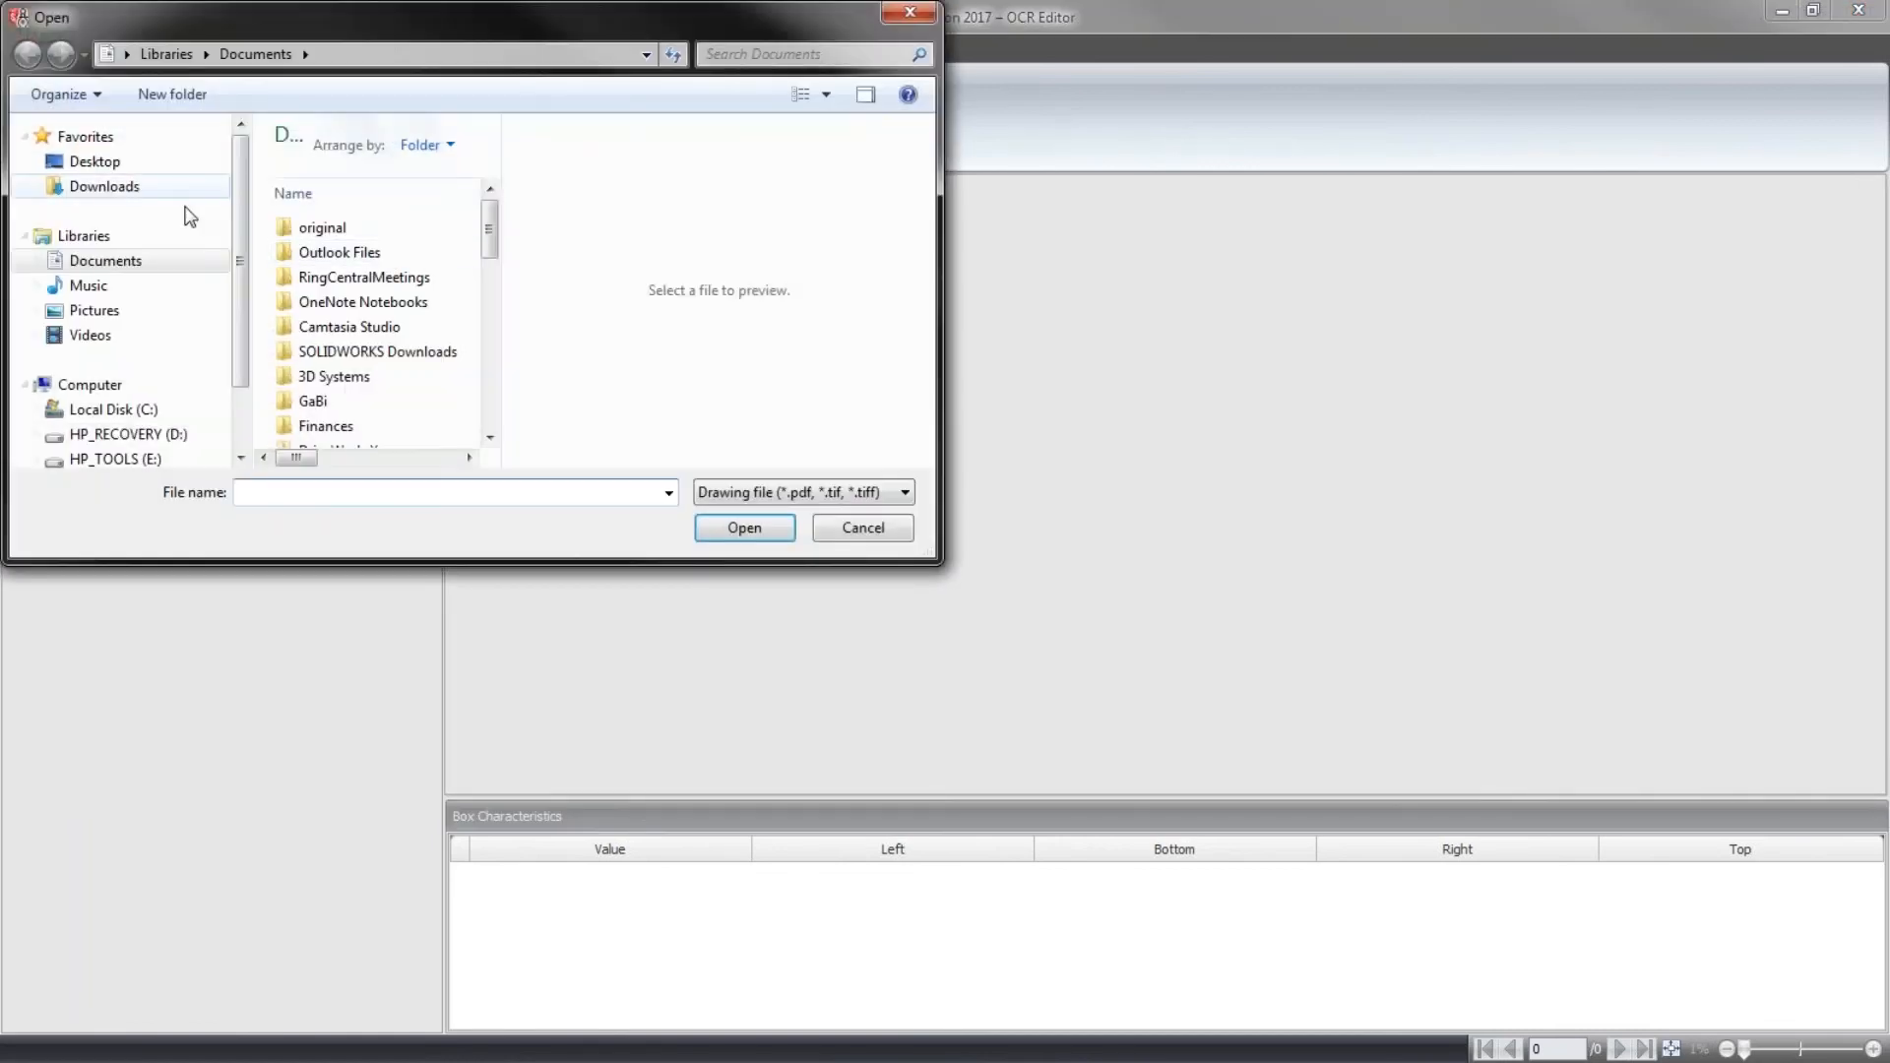
click(94, 161)
drag(491, 354, 465, 222)
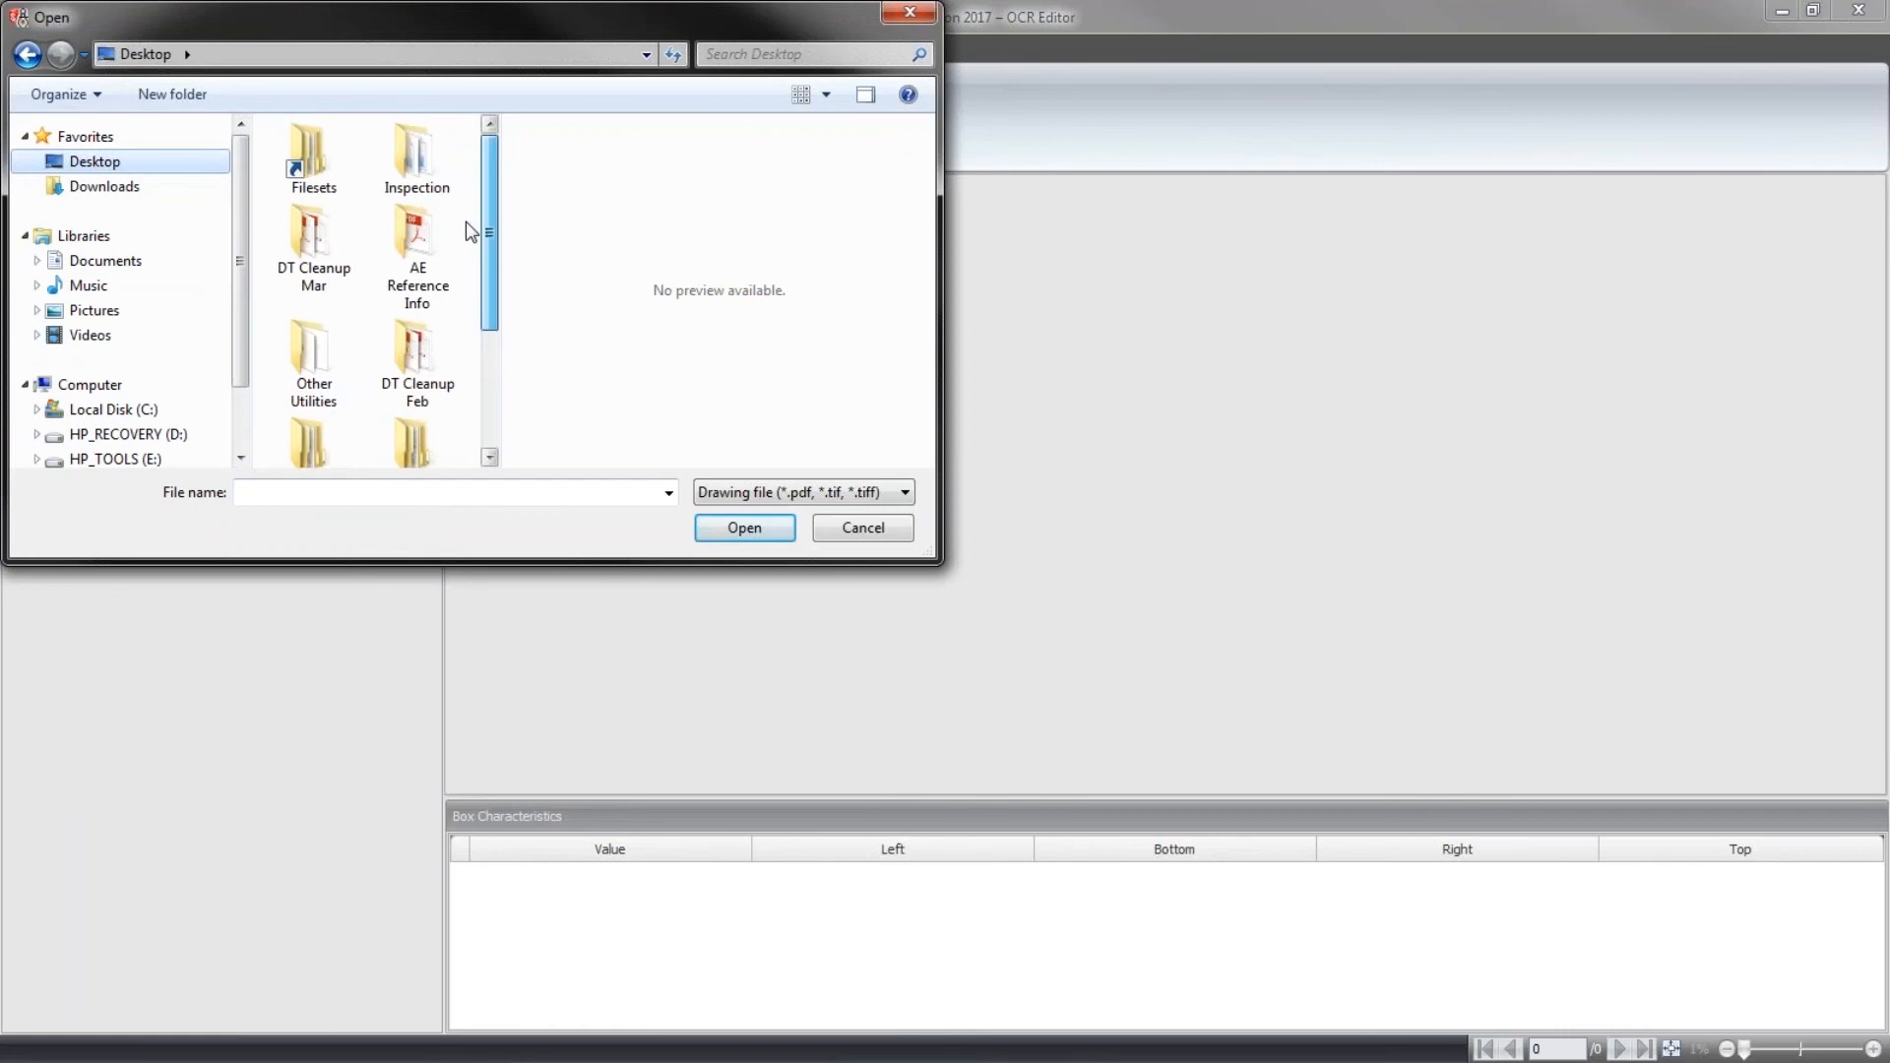
double_click(412, 179)
click(399, 237)
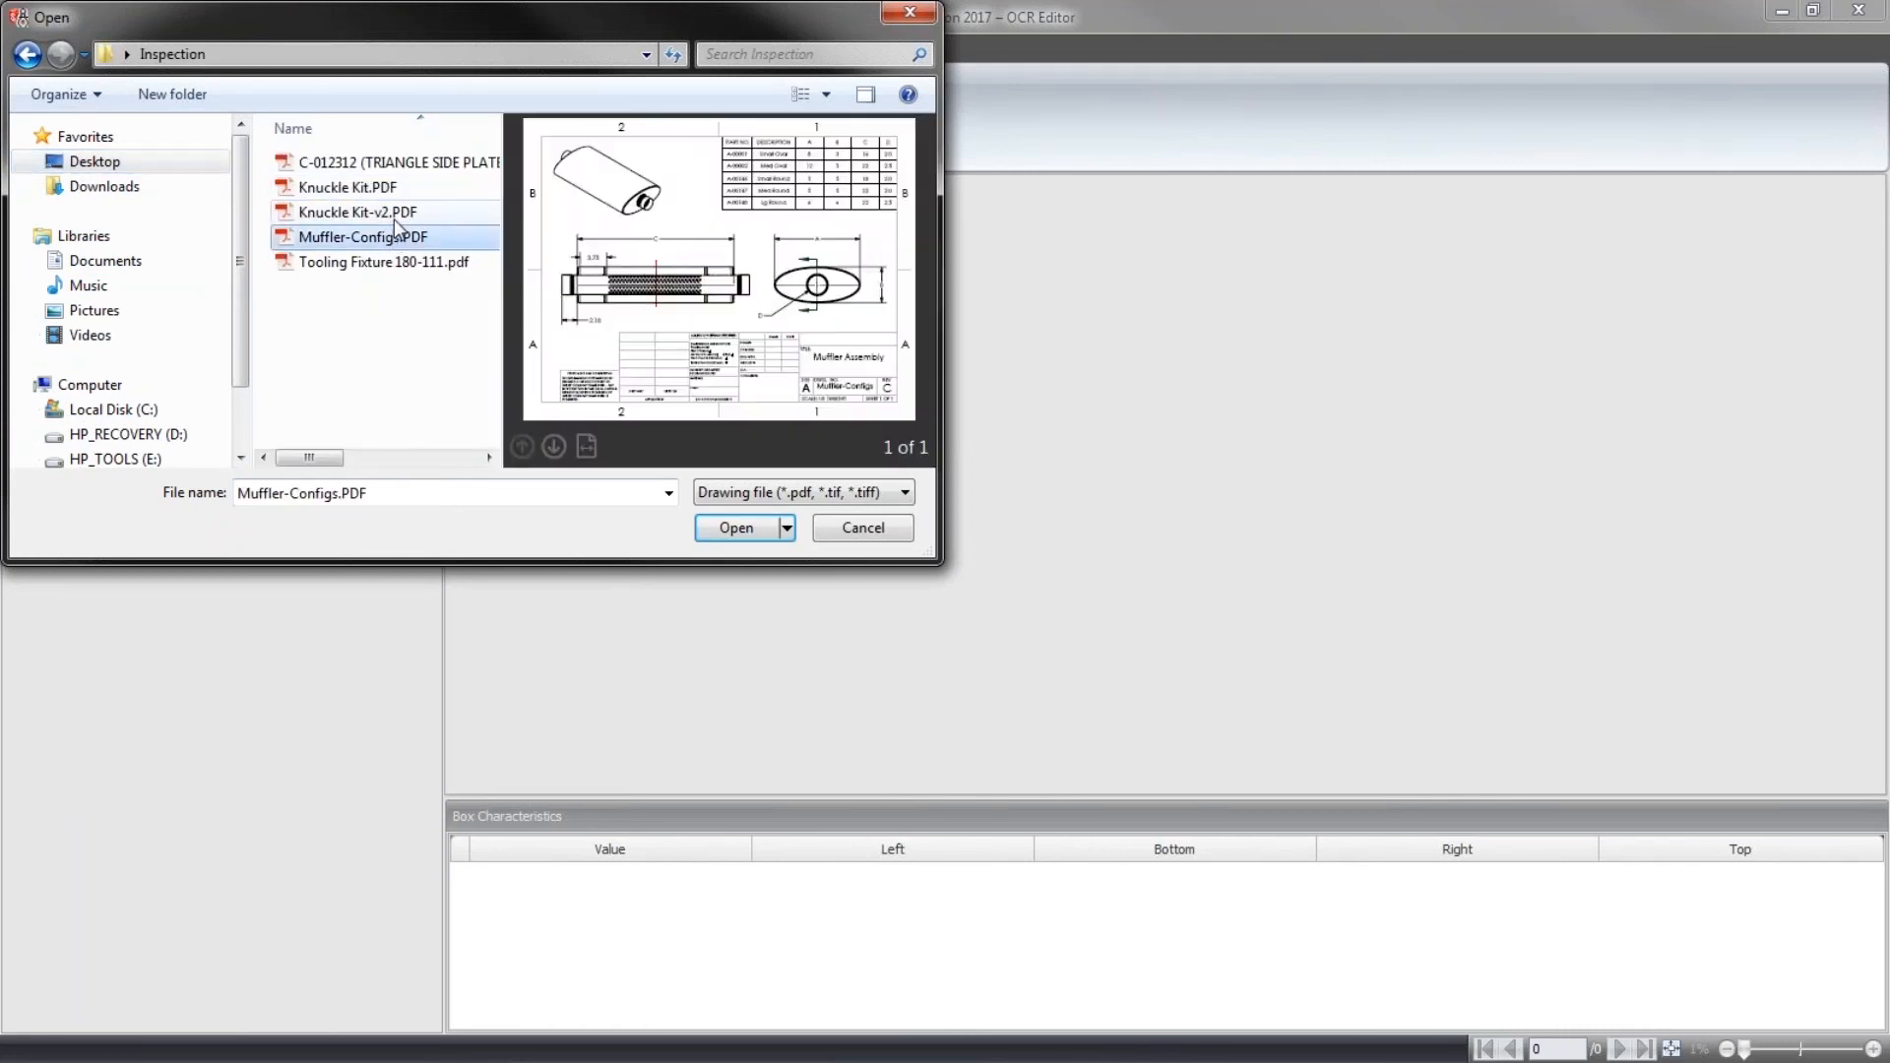
click(393, 214)
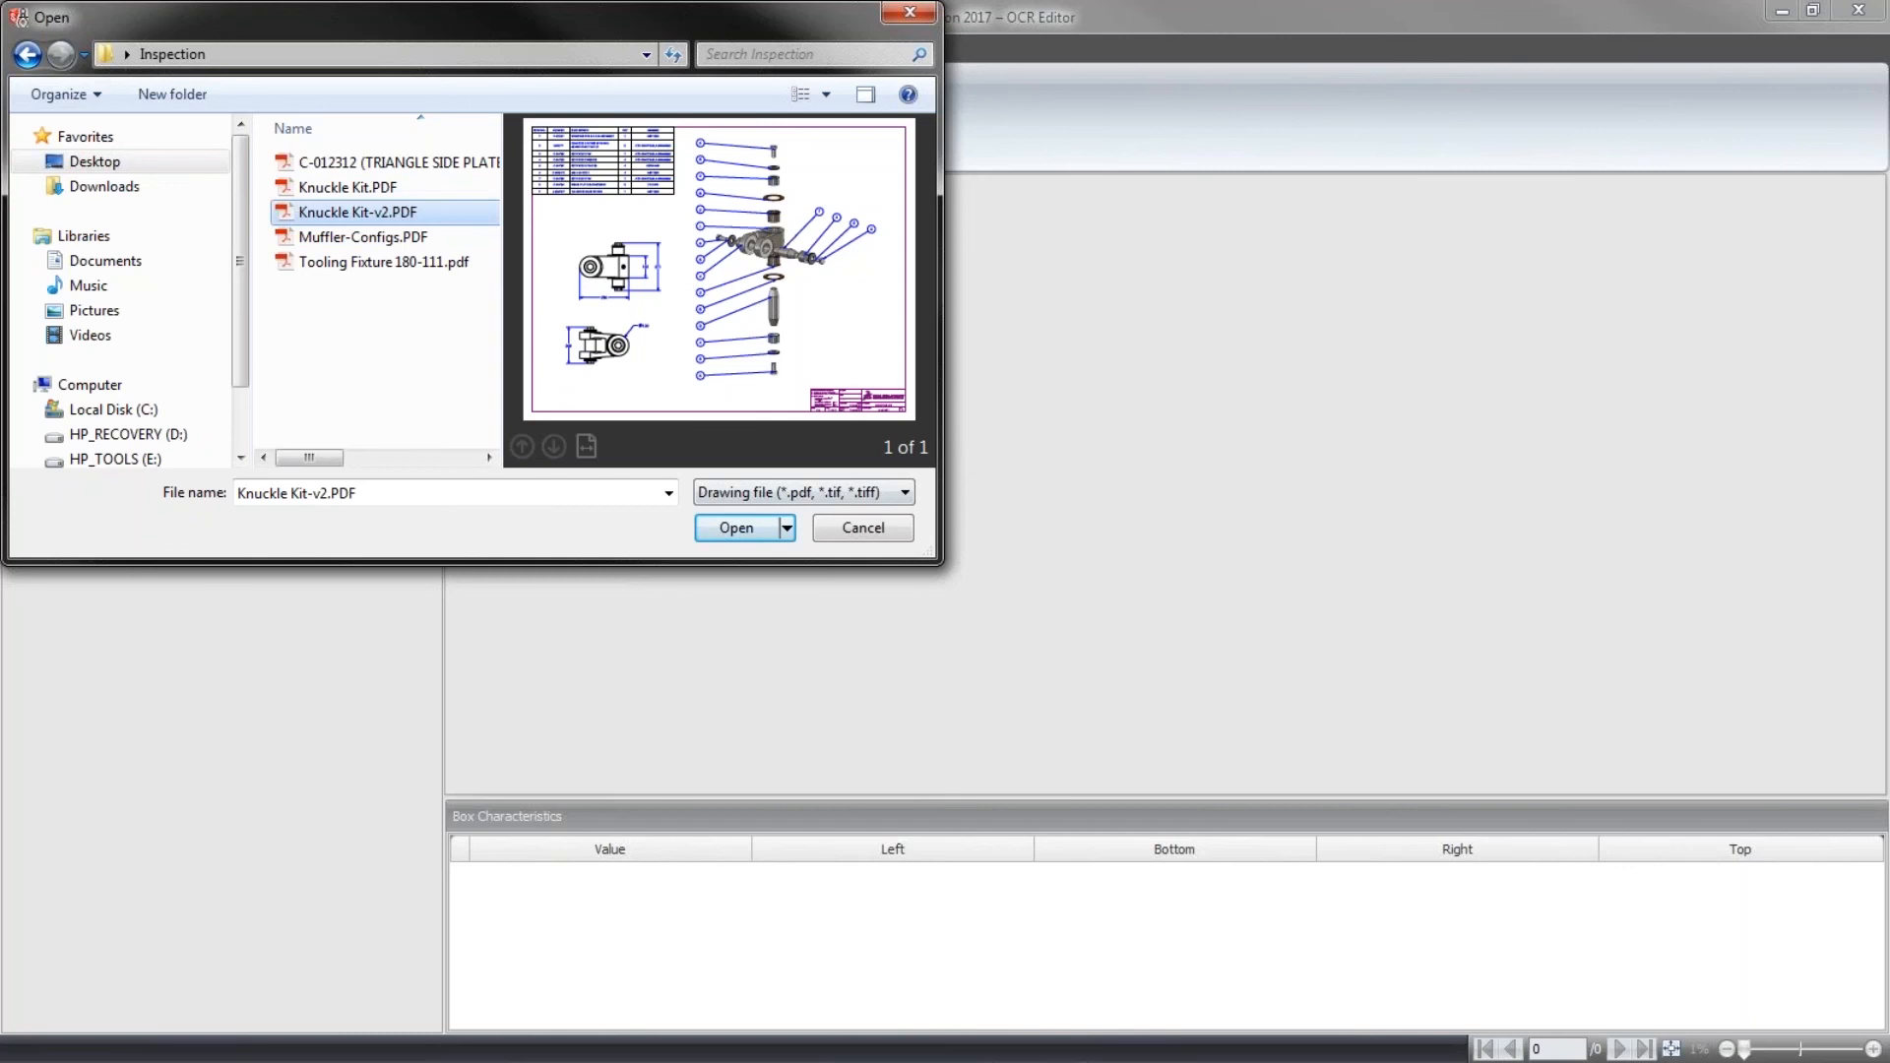
click(746, 531)
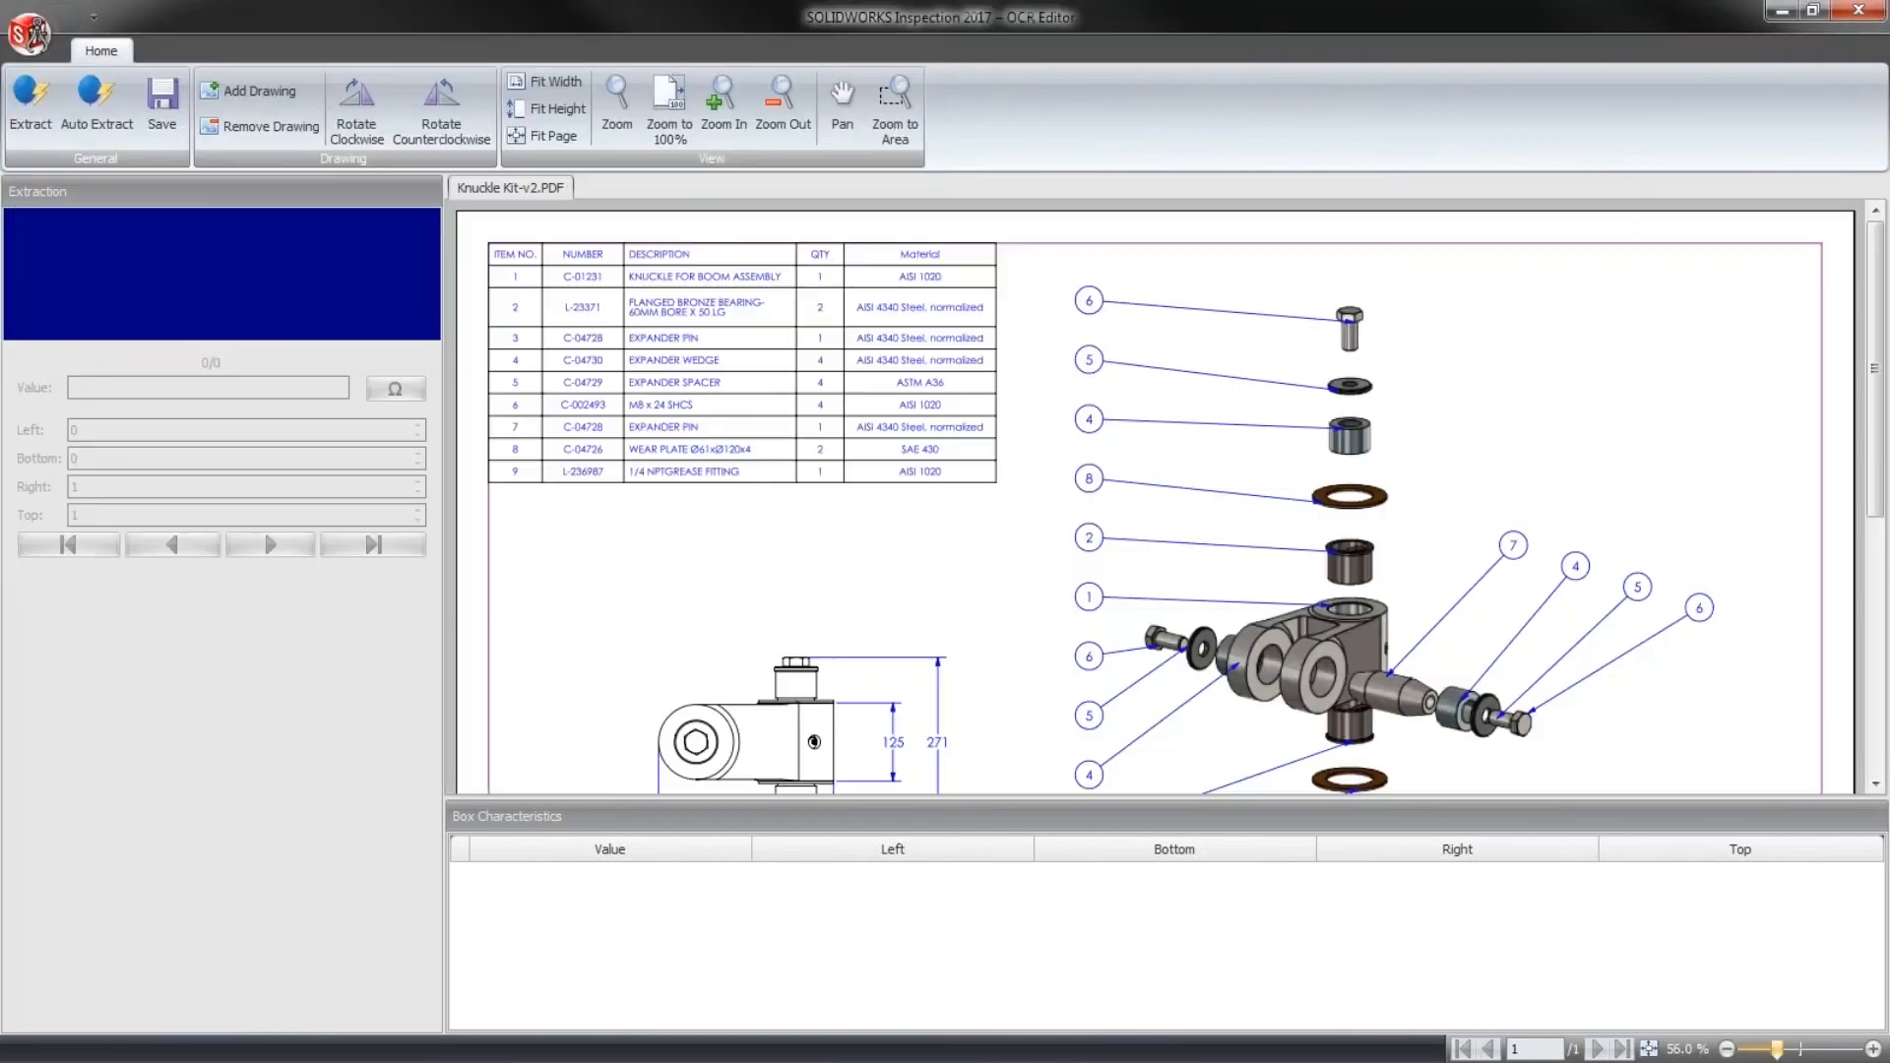
- Extract the first digit of the 125 dimension beside the upper view and set its character value to 1
scroll(965, 595, down, 3)
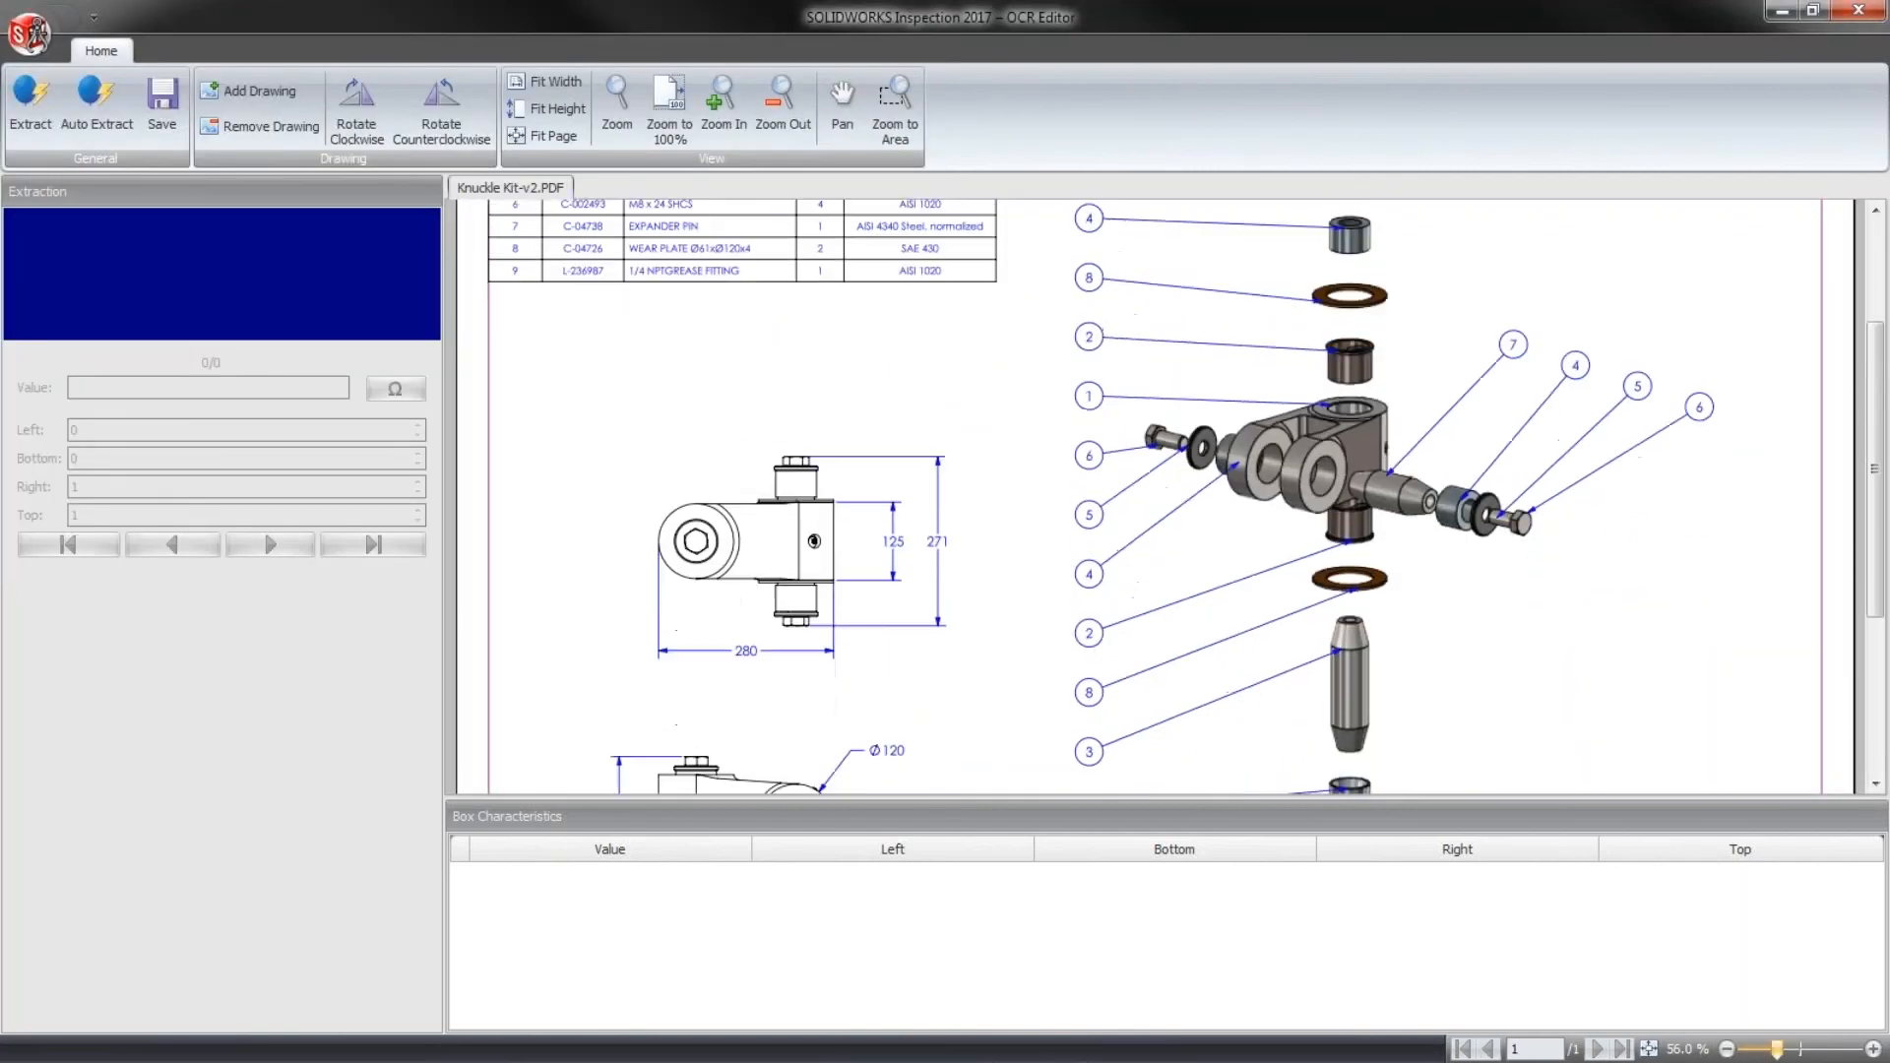
scroll(973, 565, down, 1)
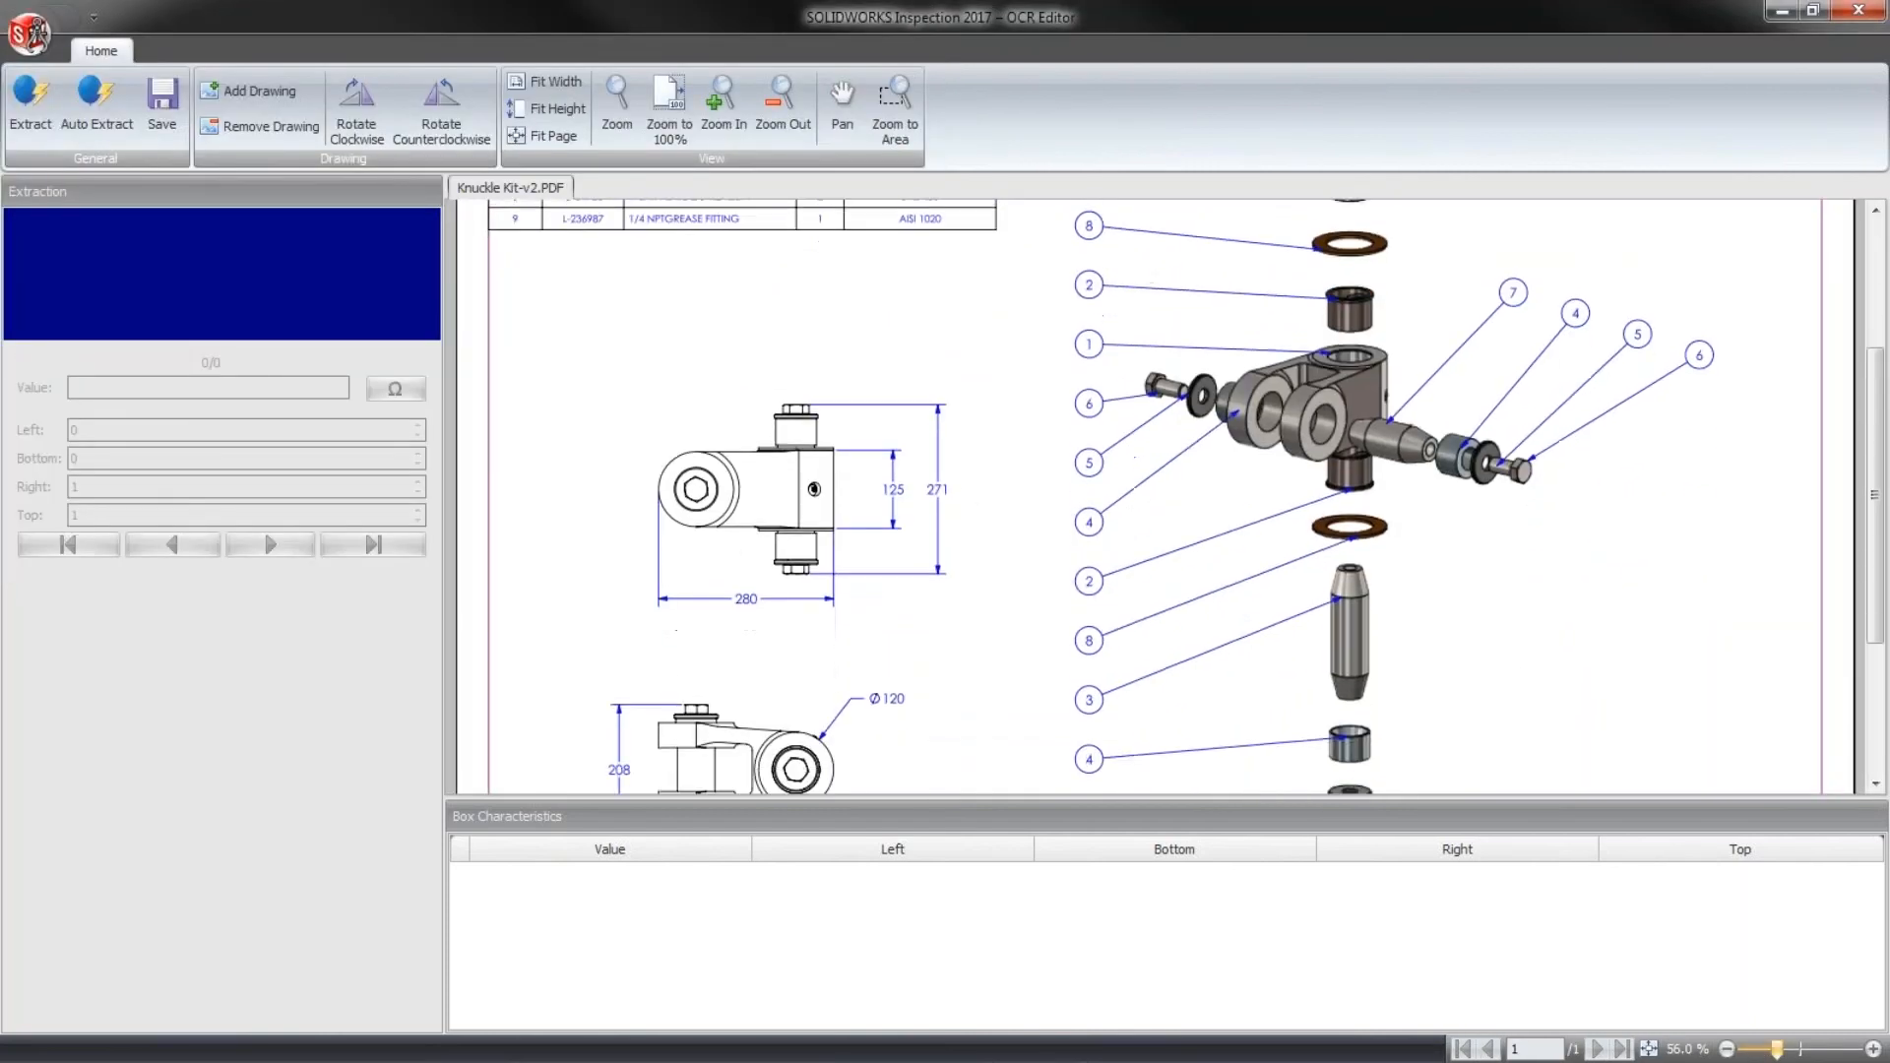
click(1874, 1049)
click(1874, 1050)
mouse_move(1209, 780)
mouse_down()
mouse_move(1049, 766)
mouse_move(1135, 784)
mouse_move(1084, 783)
mouse_up()
click(1873, 1049)
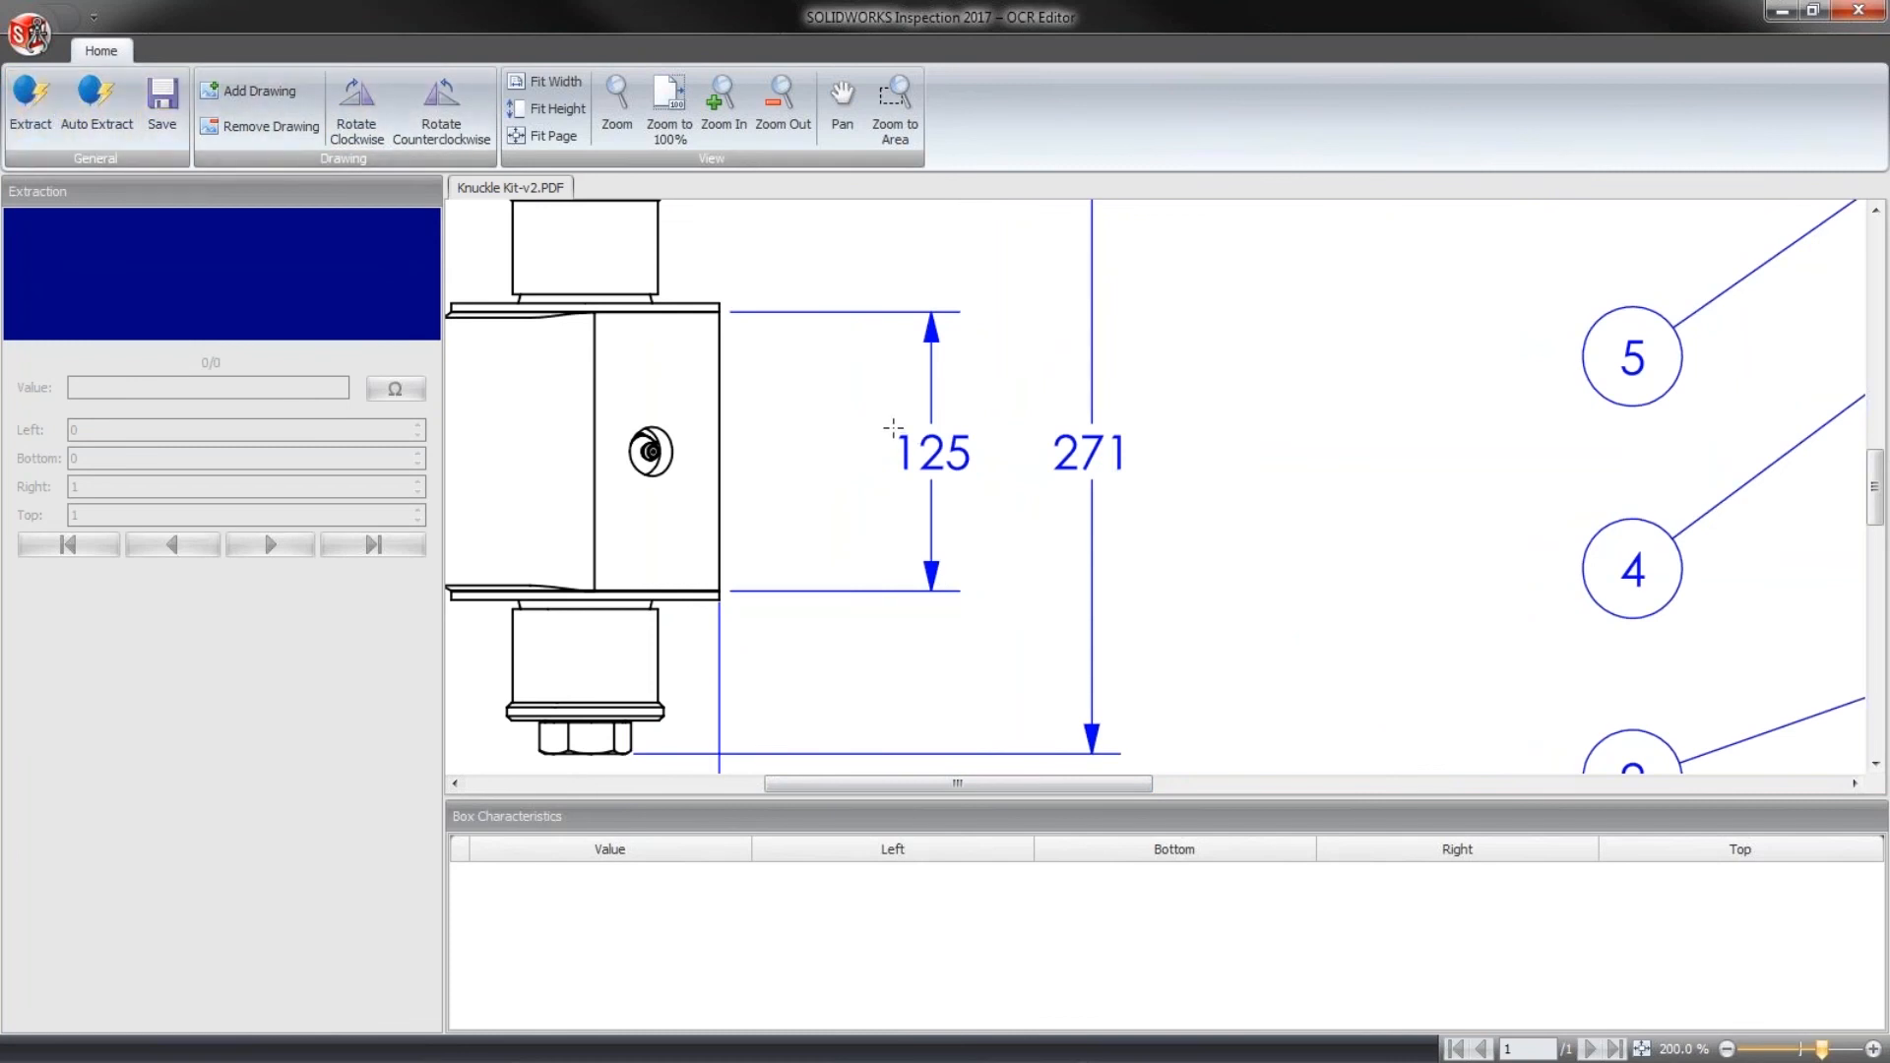
drag(890, 430, 917, 473)
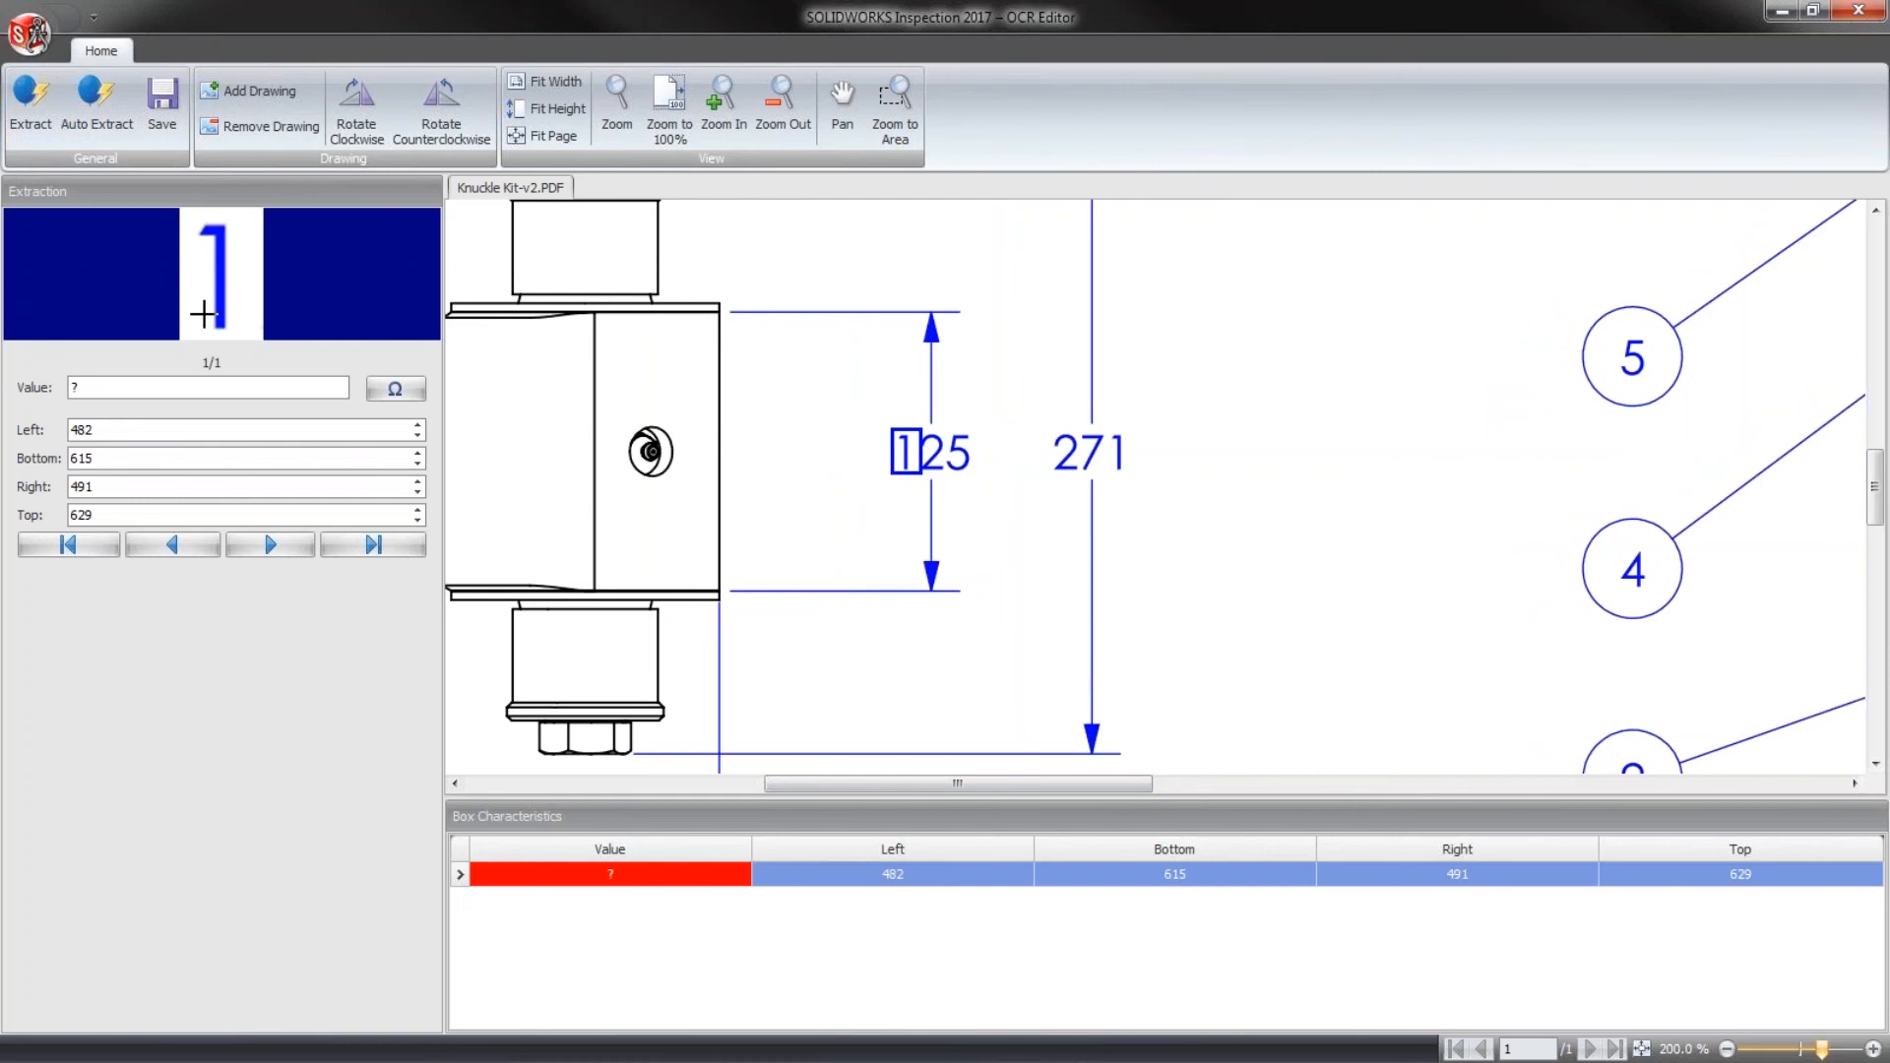
click(204, 386)
text(1)
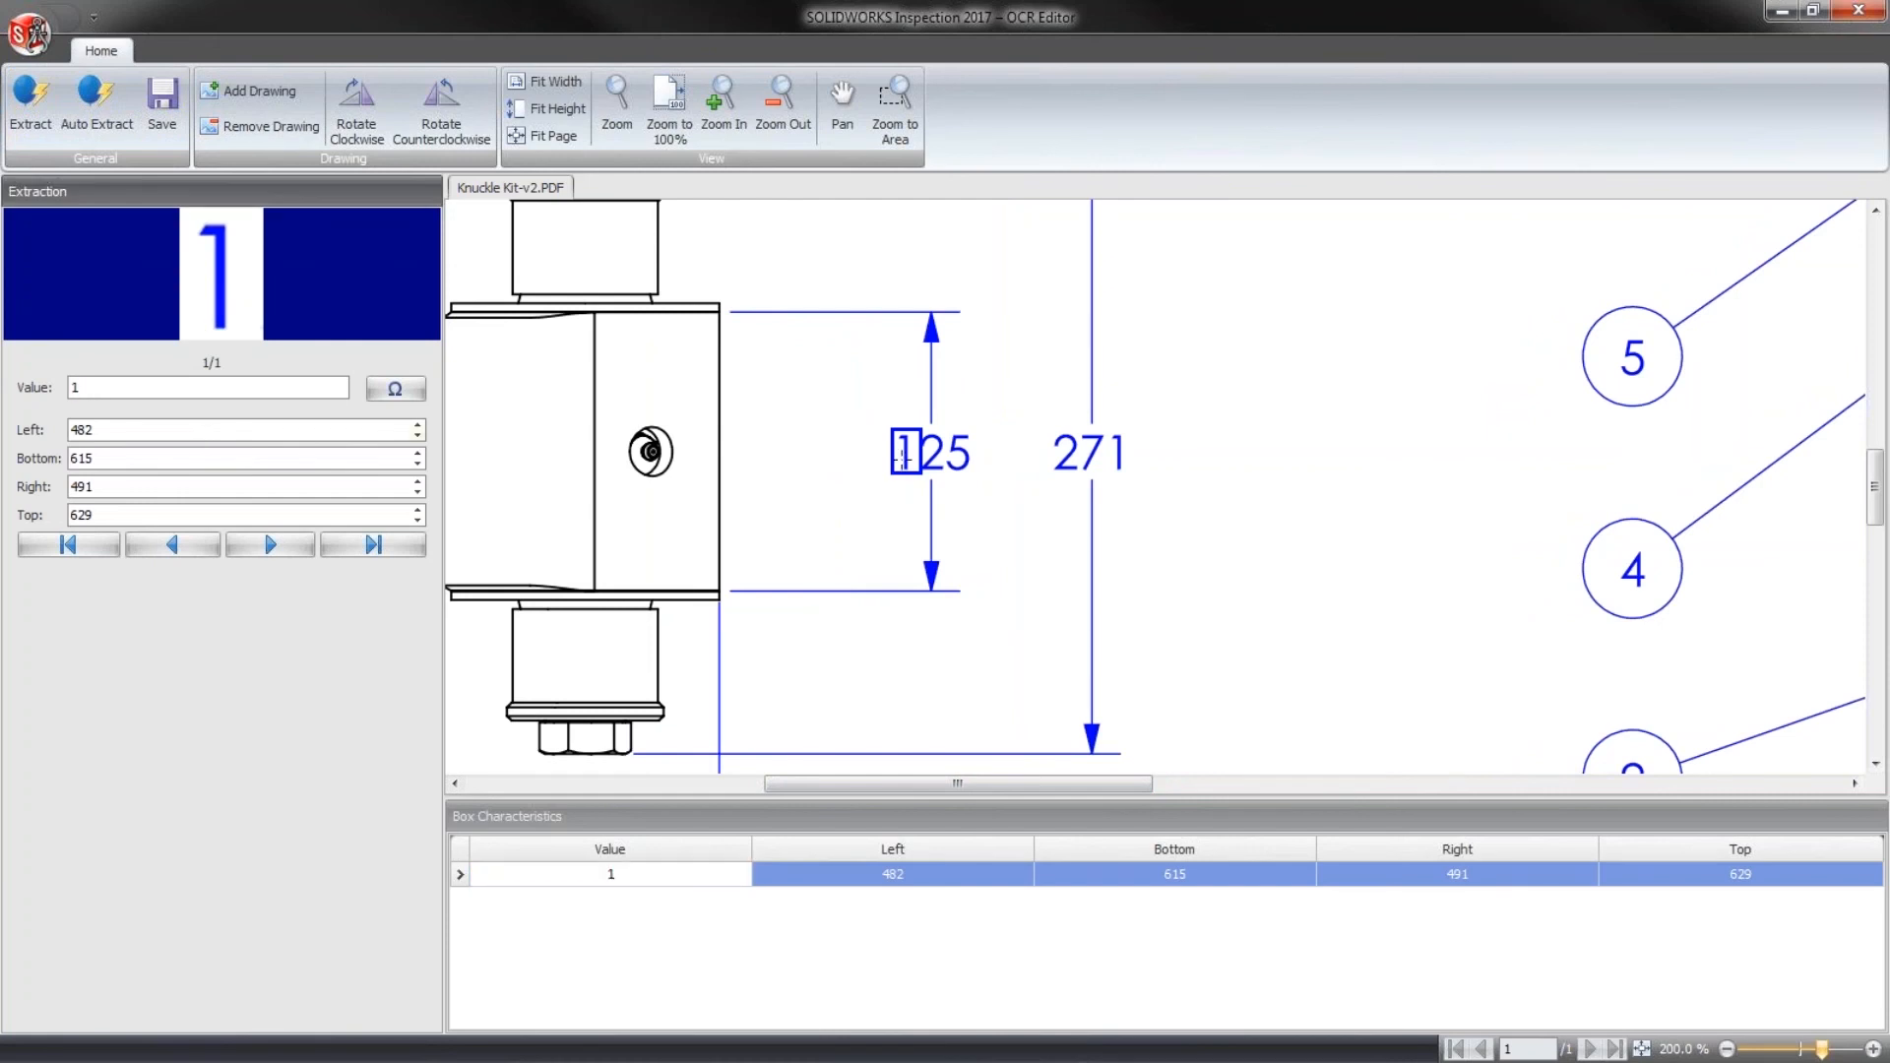
- Extract the remaining two digits of the 125 dimension separately and set their character values to 2 and 5
drag(917, 429, 946, 474)
click(93, 390)
text(2)
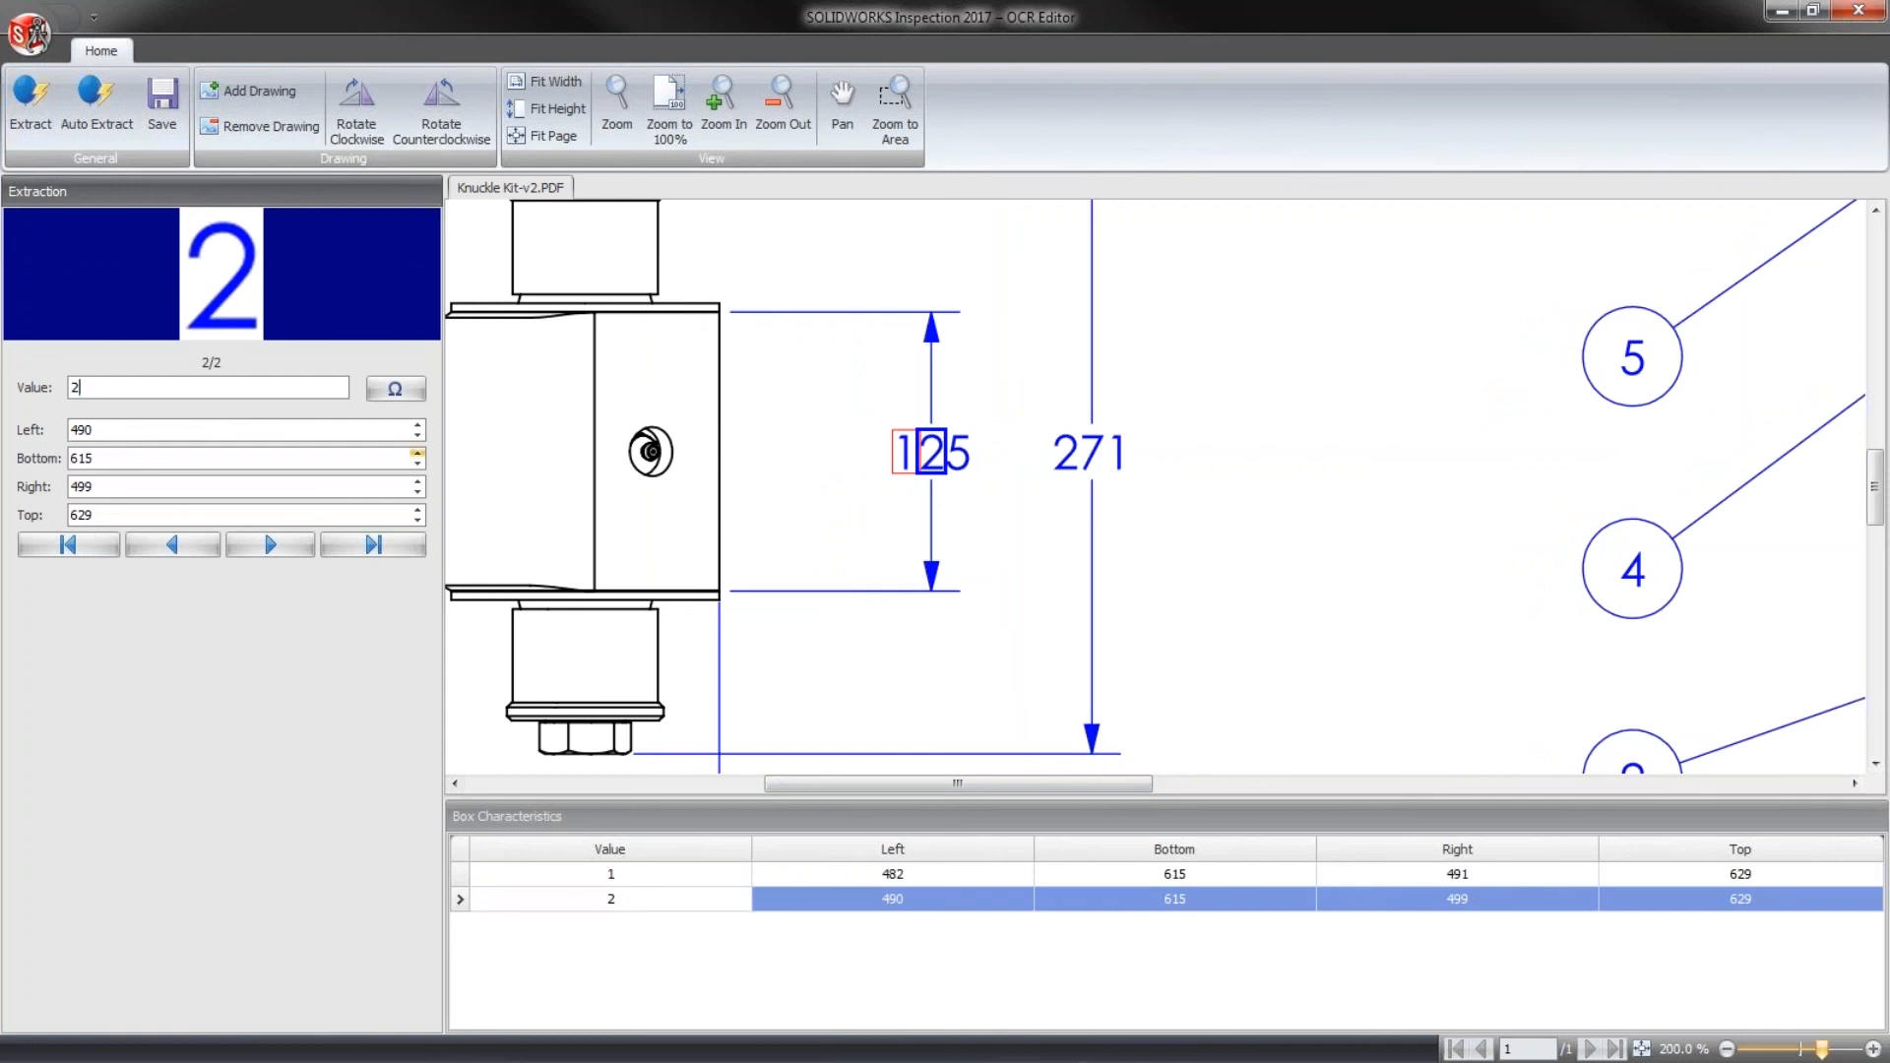
drag(945, 430, 978, 474)
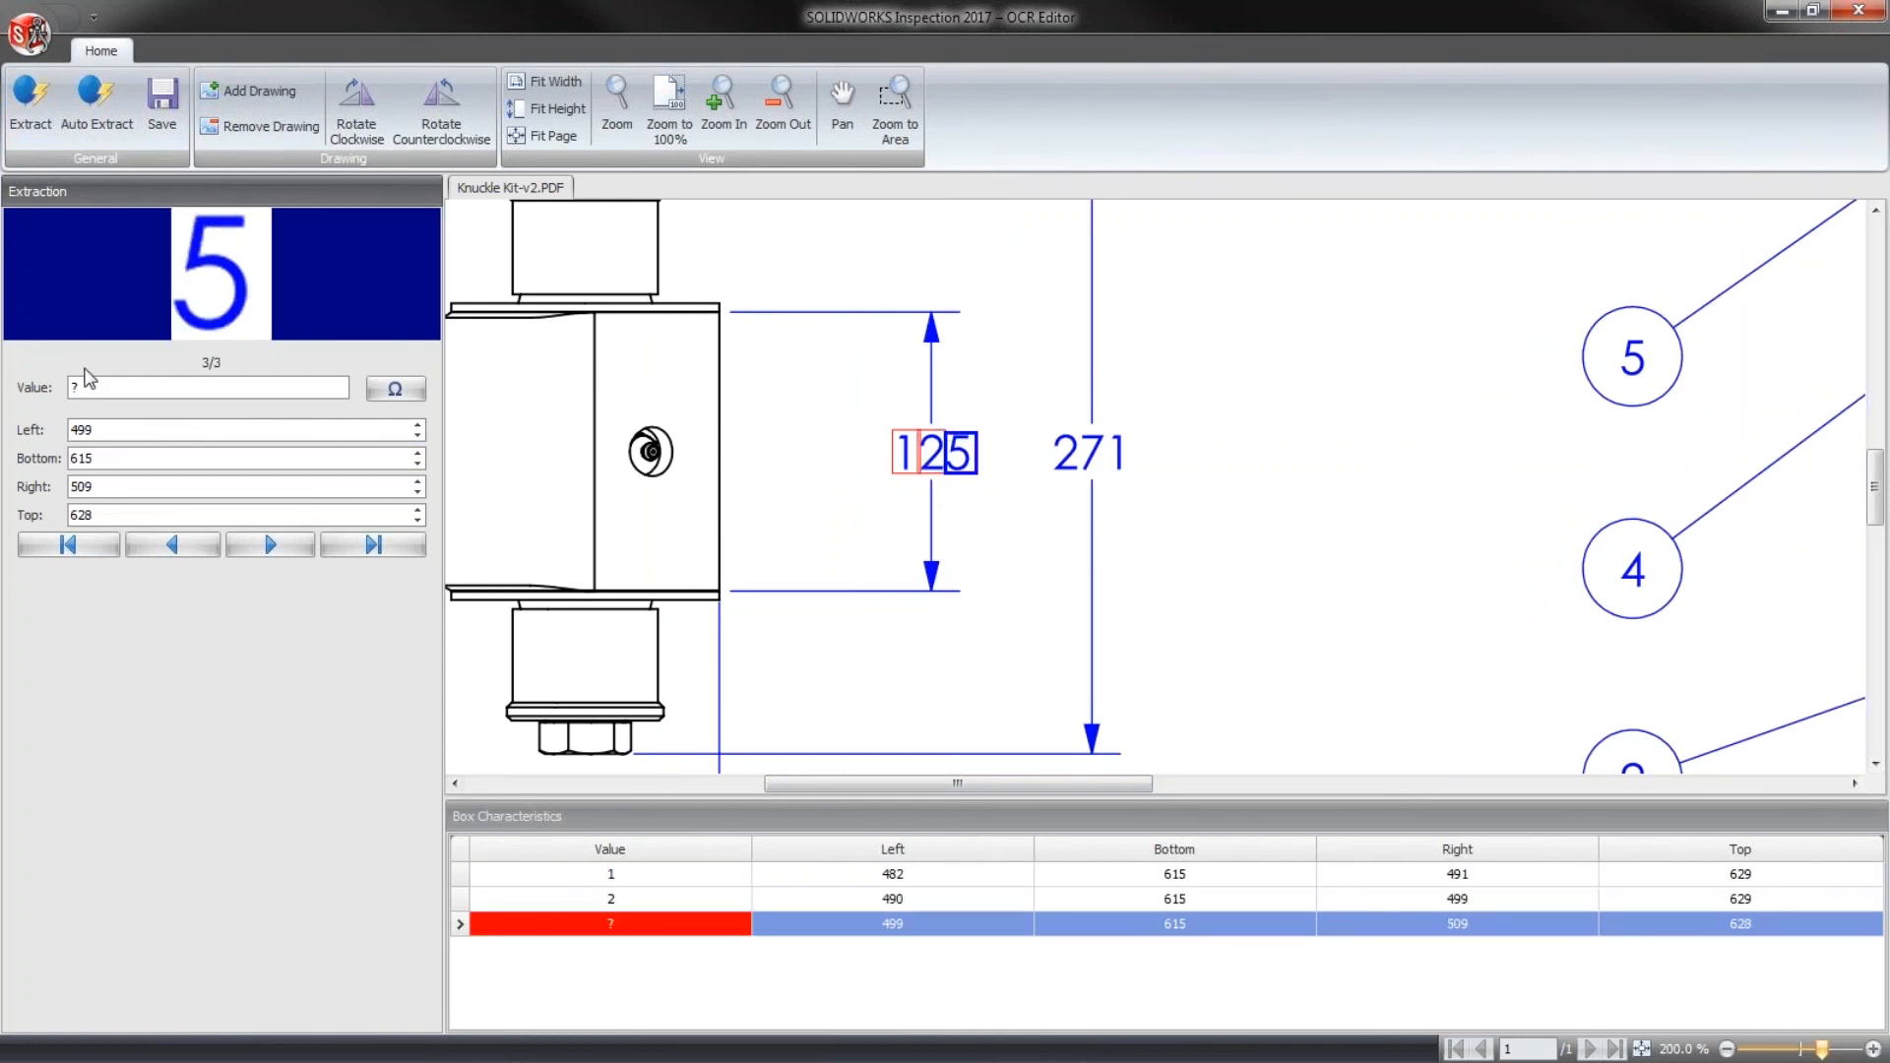
click(89, 387)
text(5)
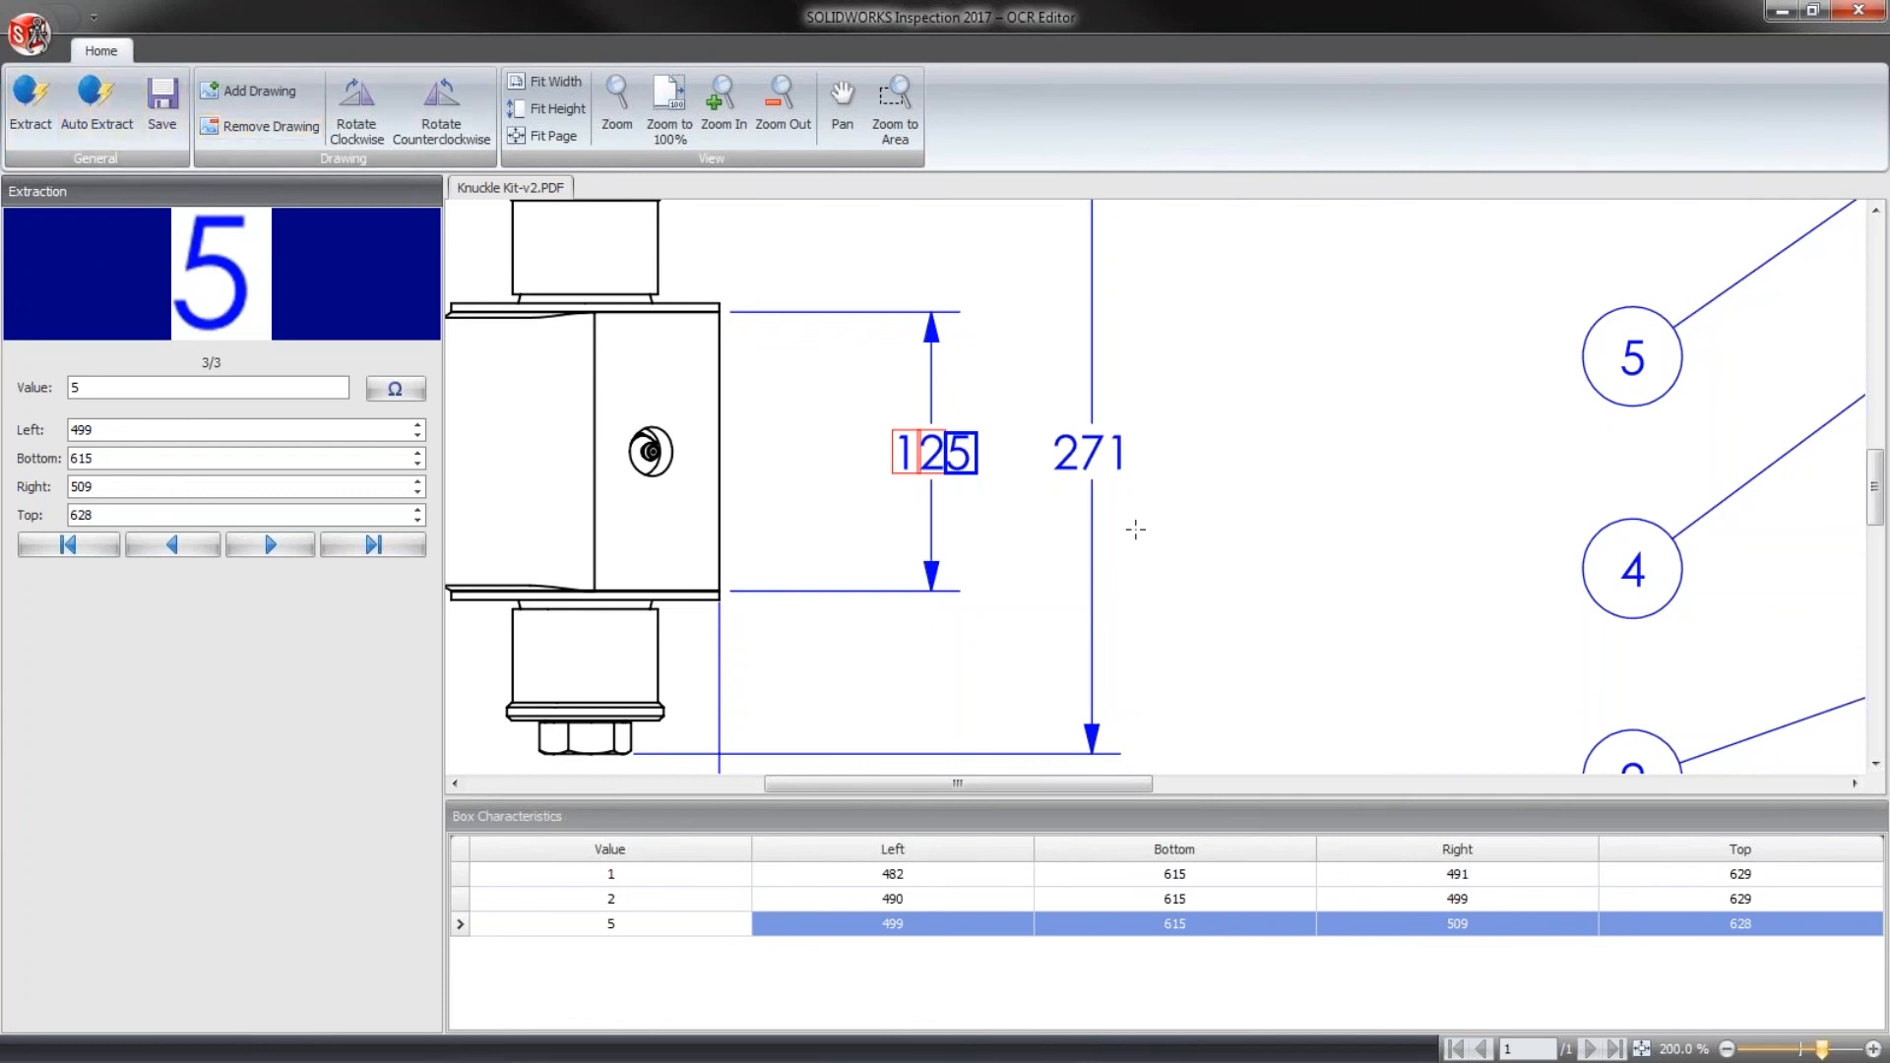
- Extract all digits of the 271 and Ø120 dimensions as characters, and view the dictionary file's save options without saving
drag(1048, 427, 1134, 479)
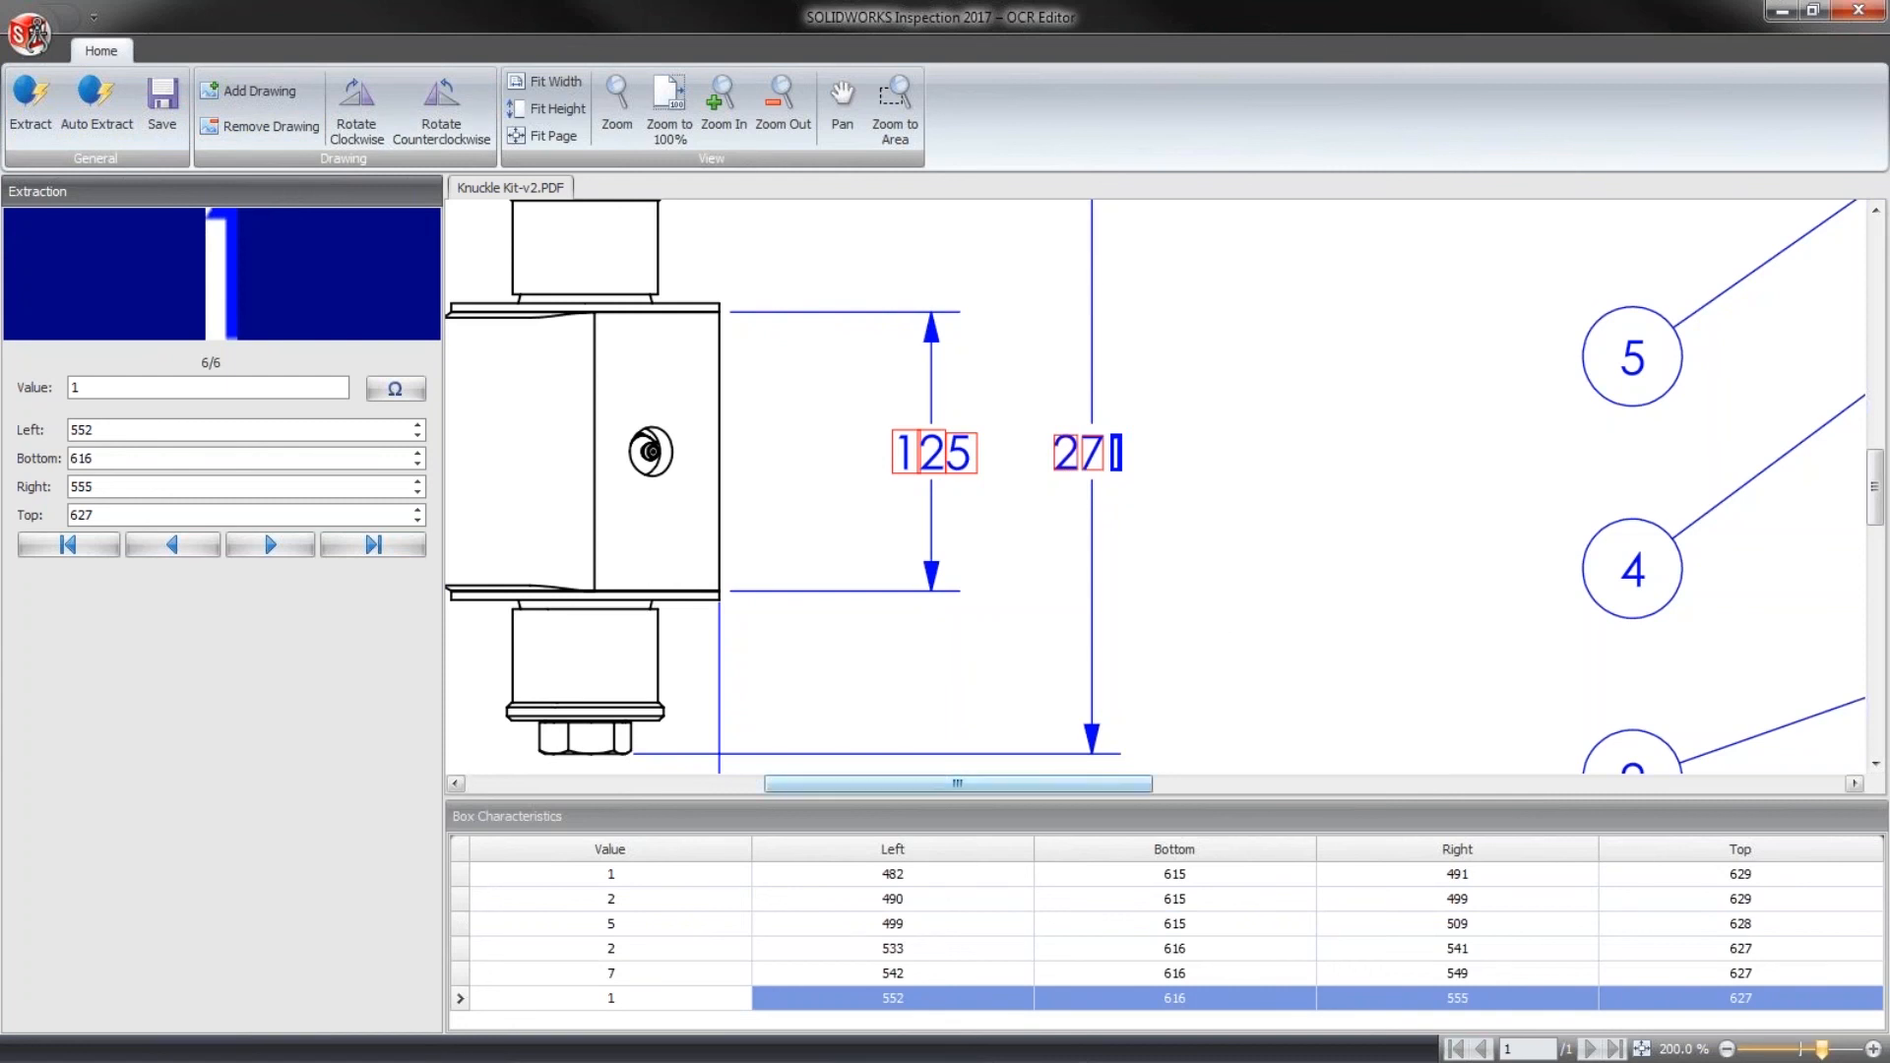
drag(1872, 528, 1870, 612)
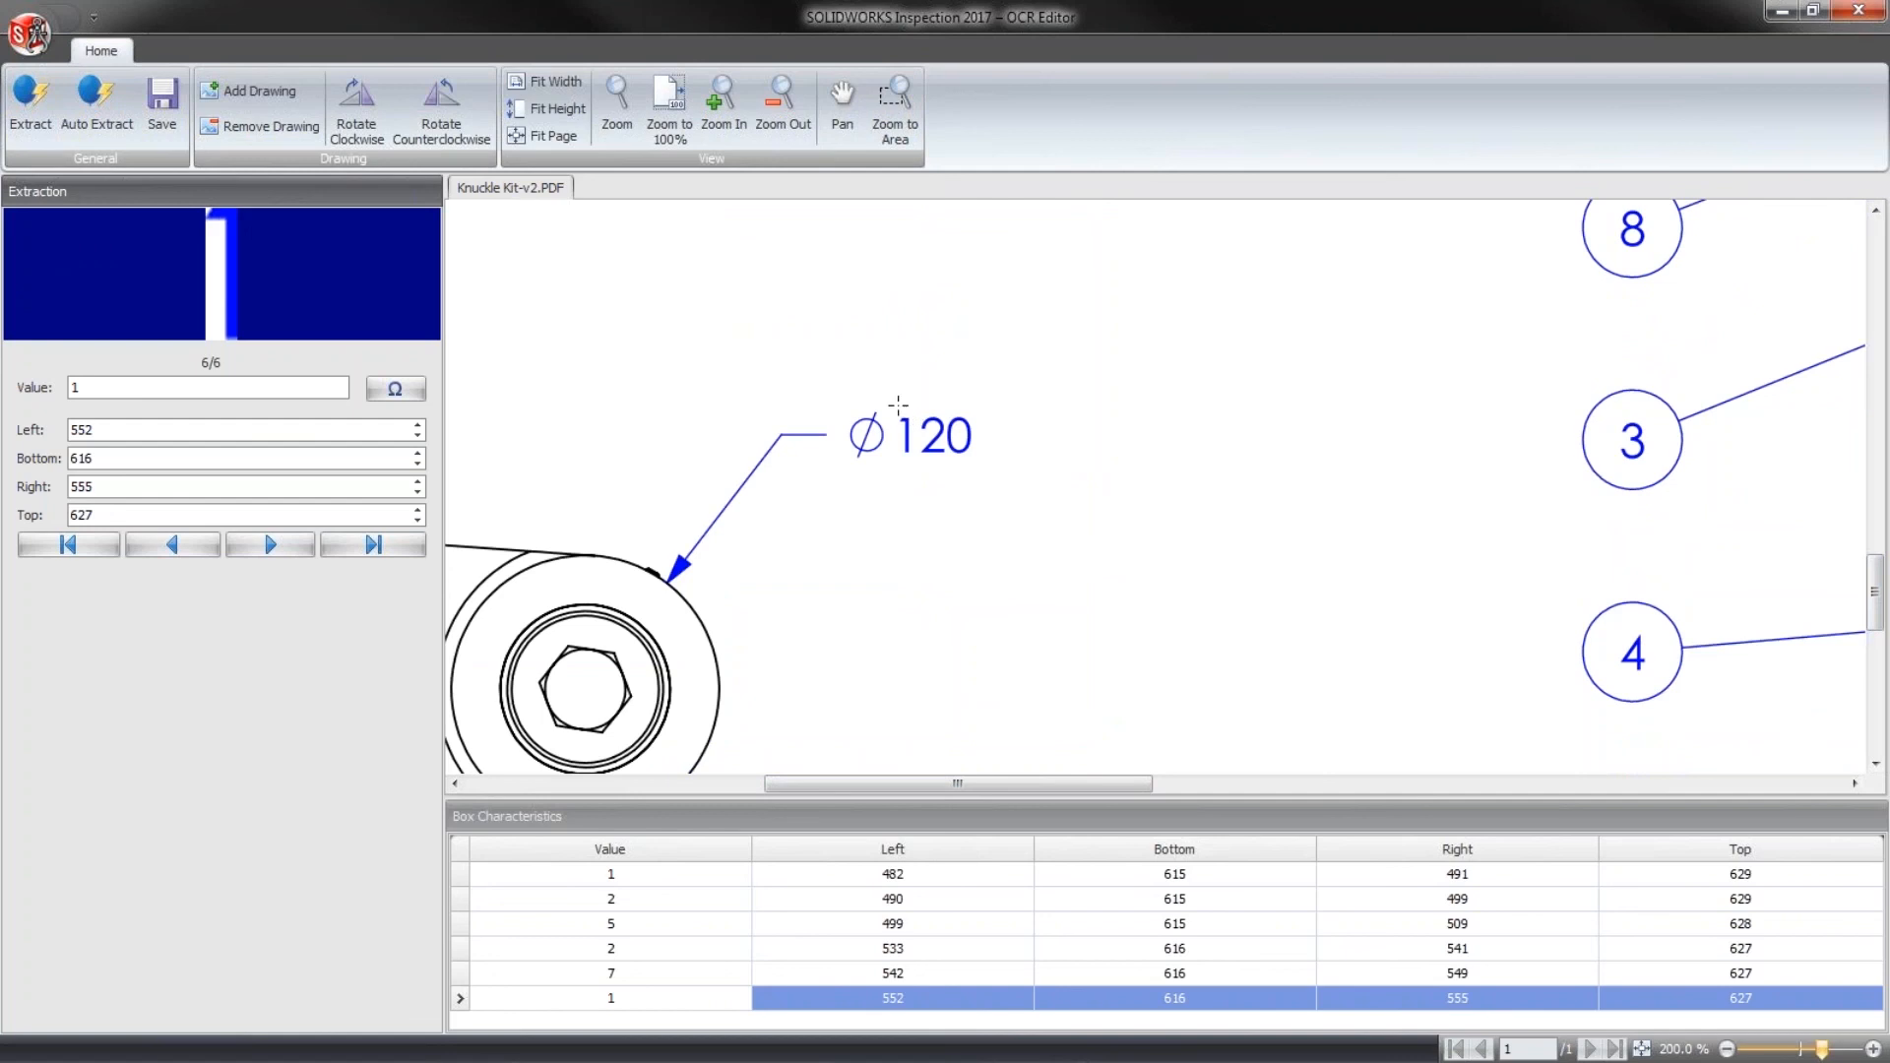
drag(898, 405, 985, 461)
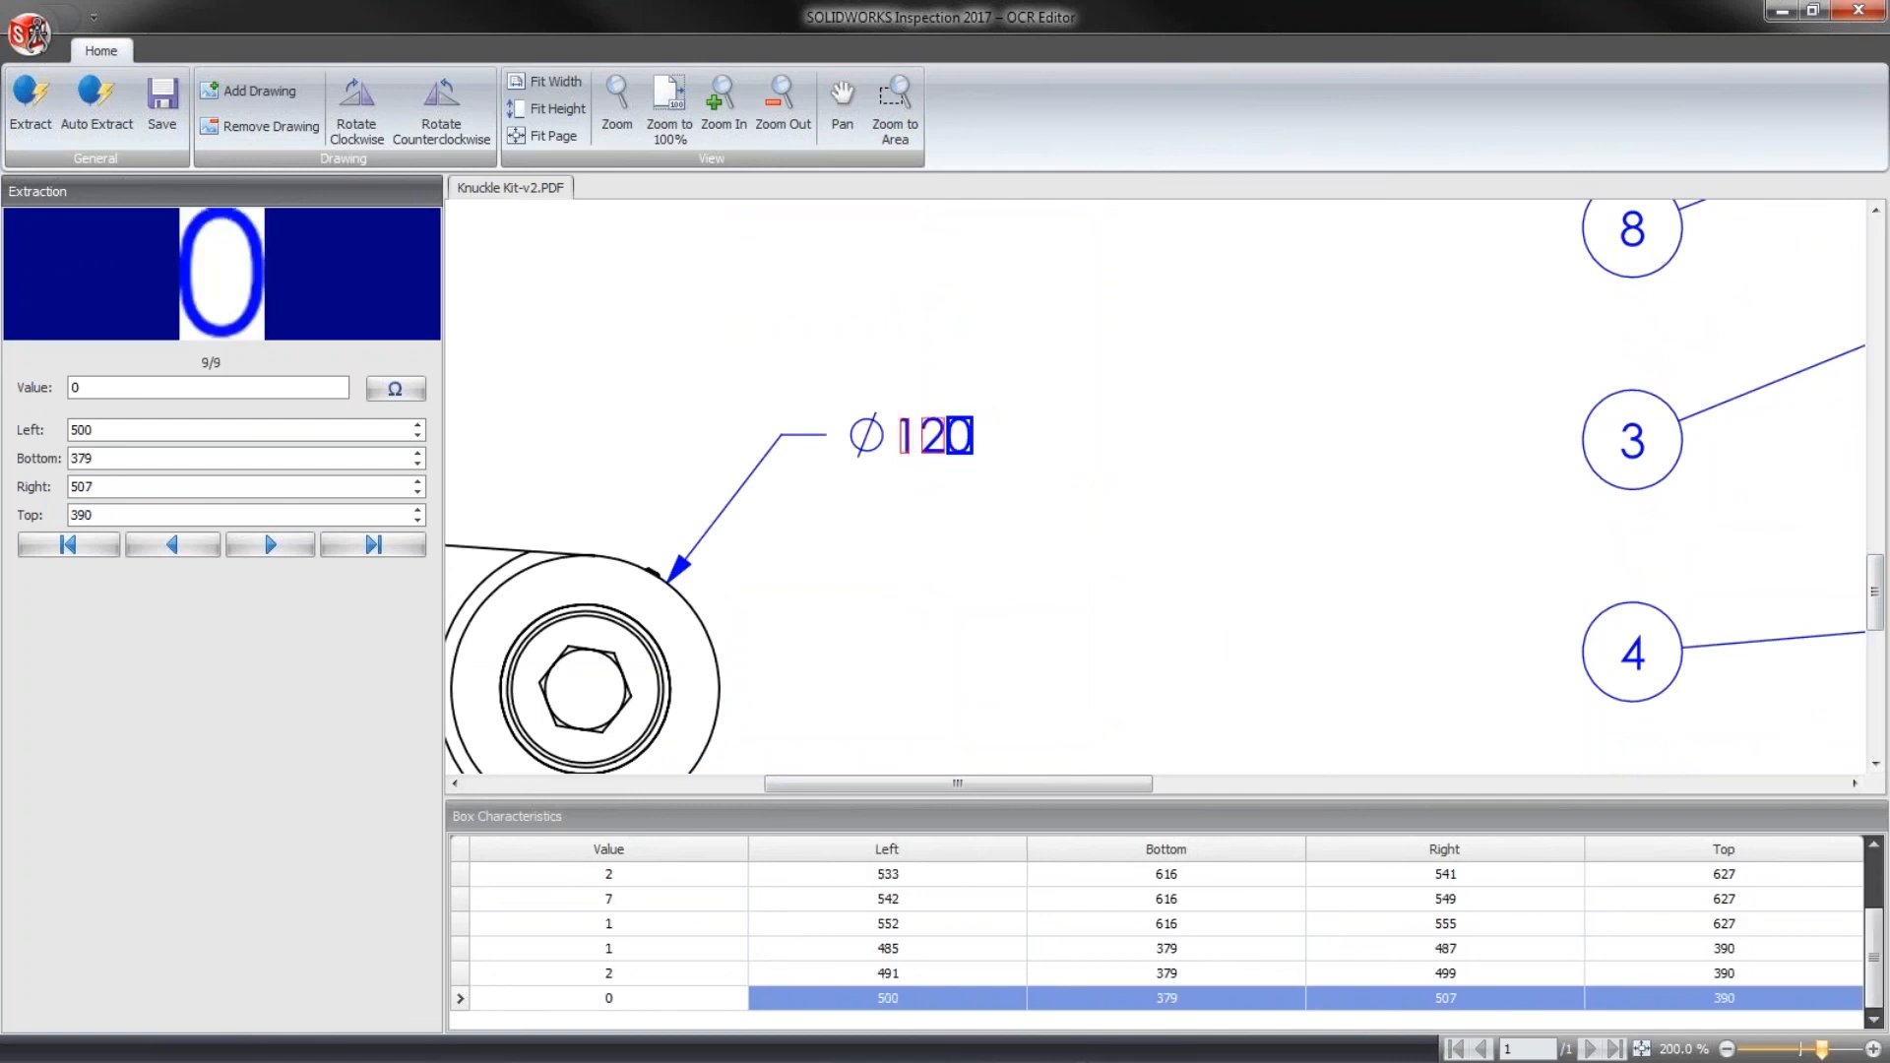
click(162, 103)
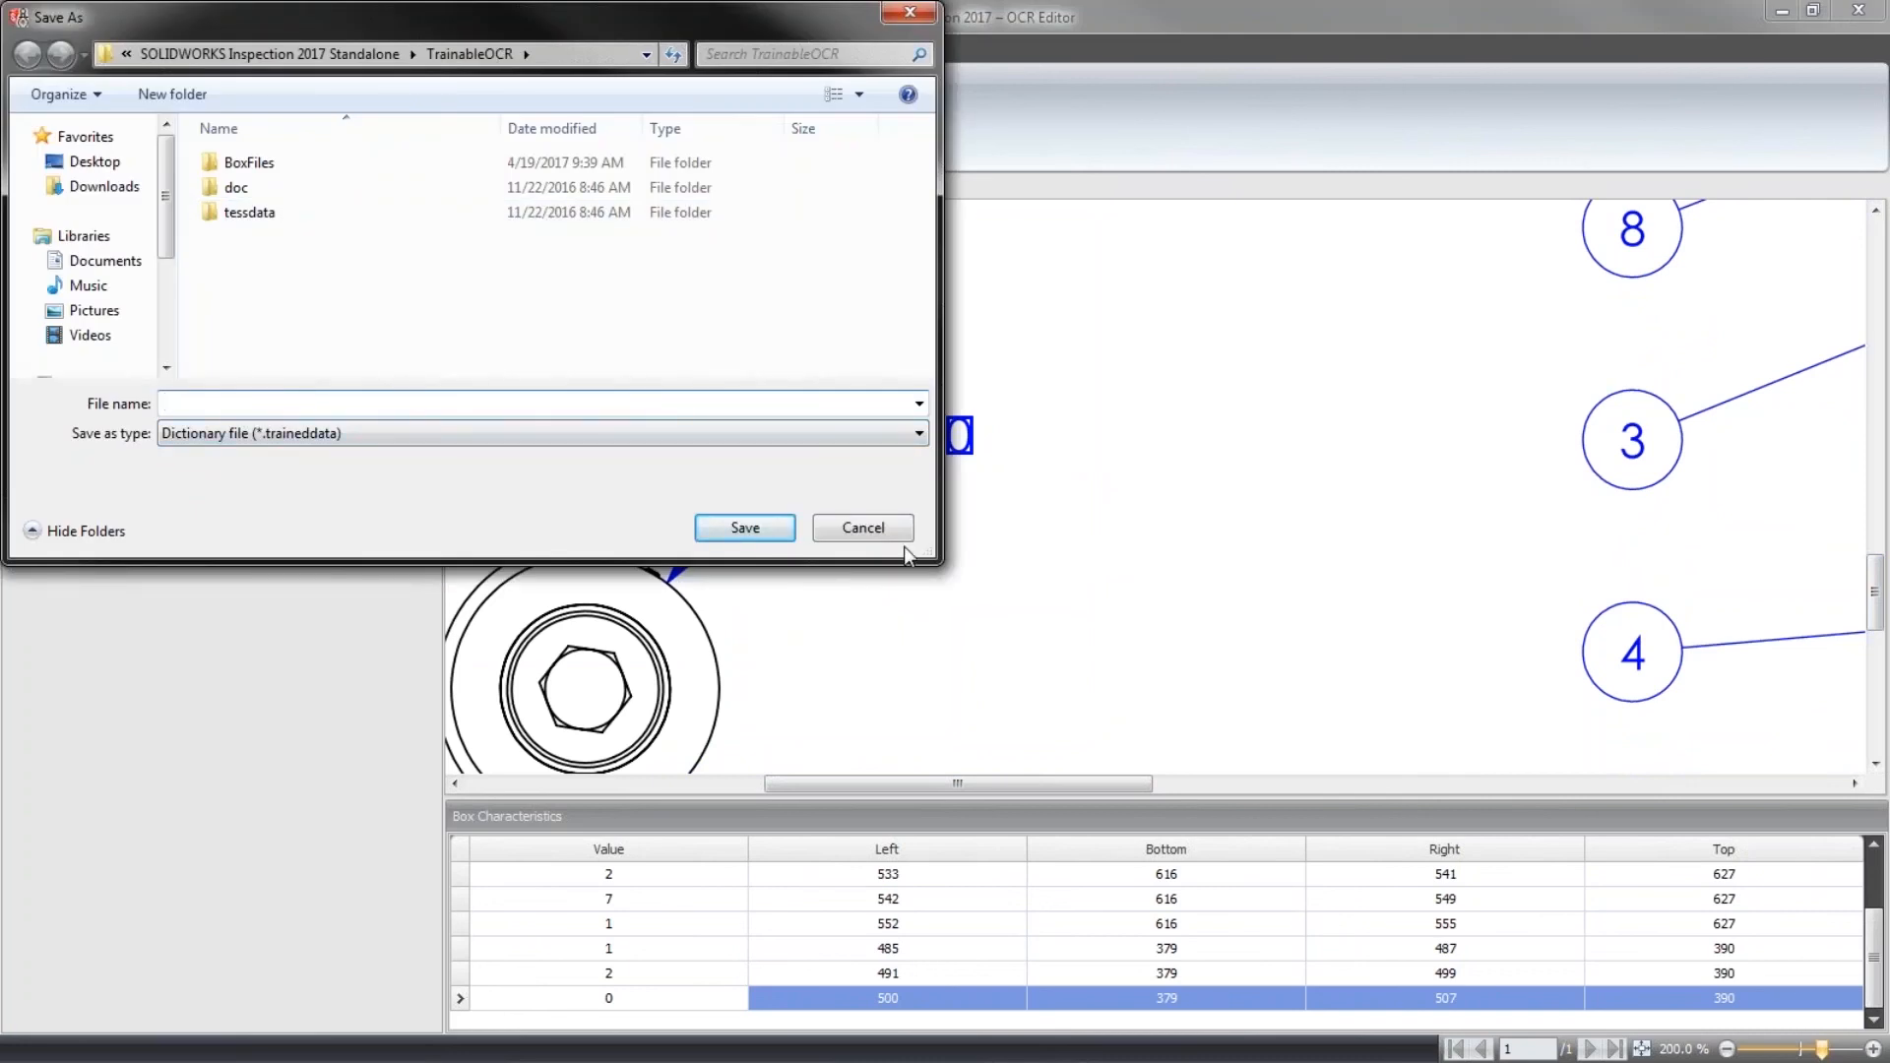
click(863, 527)
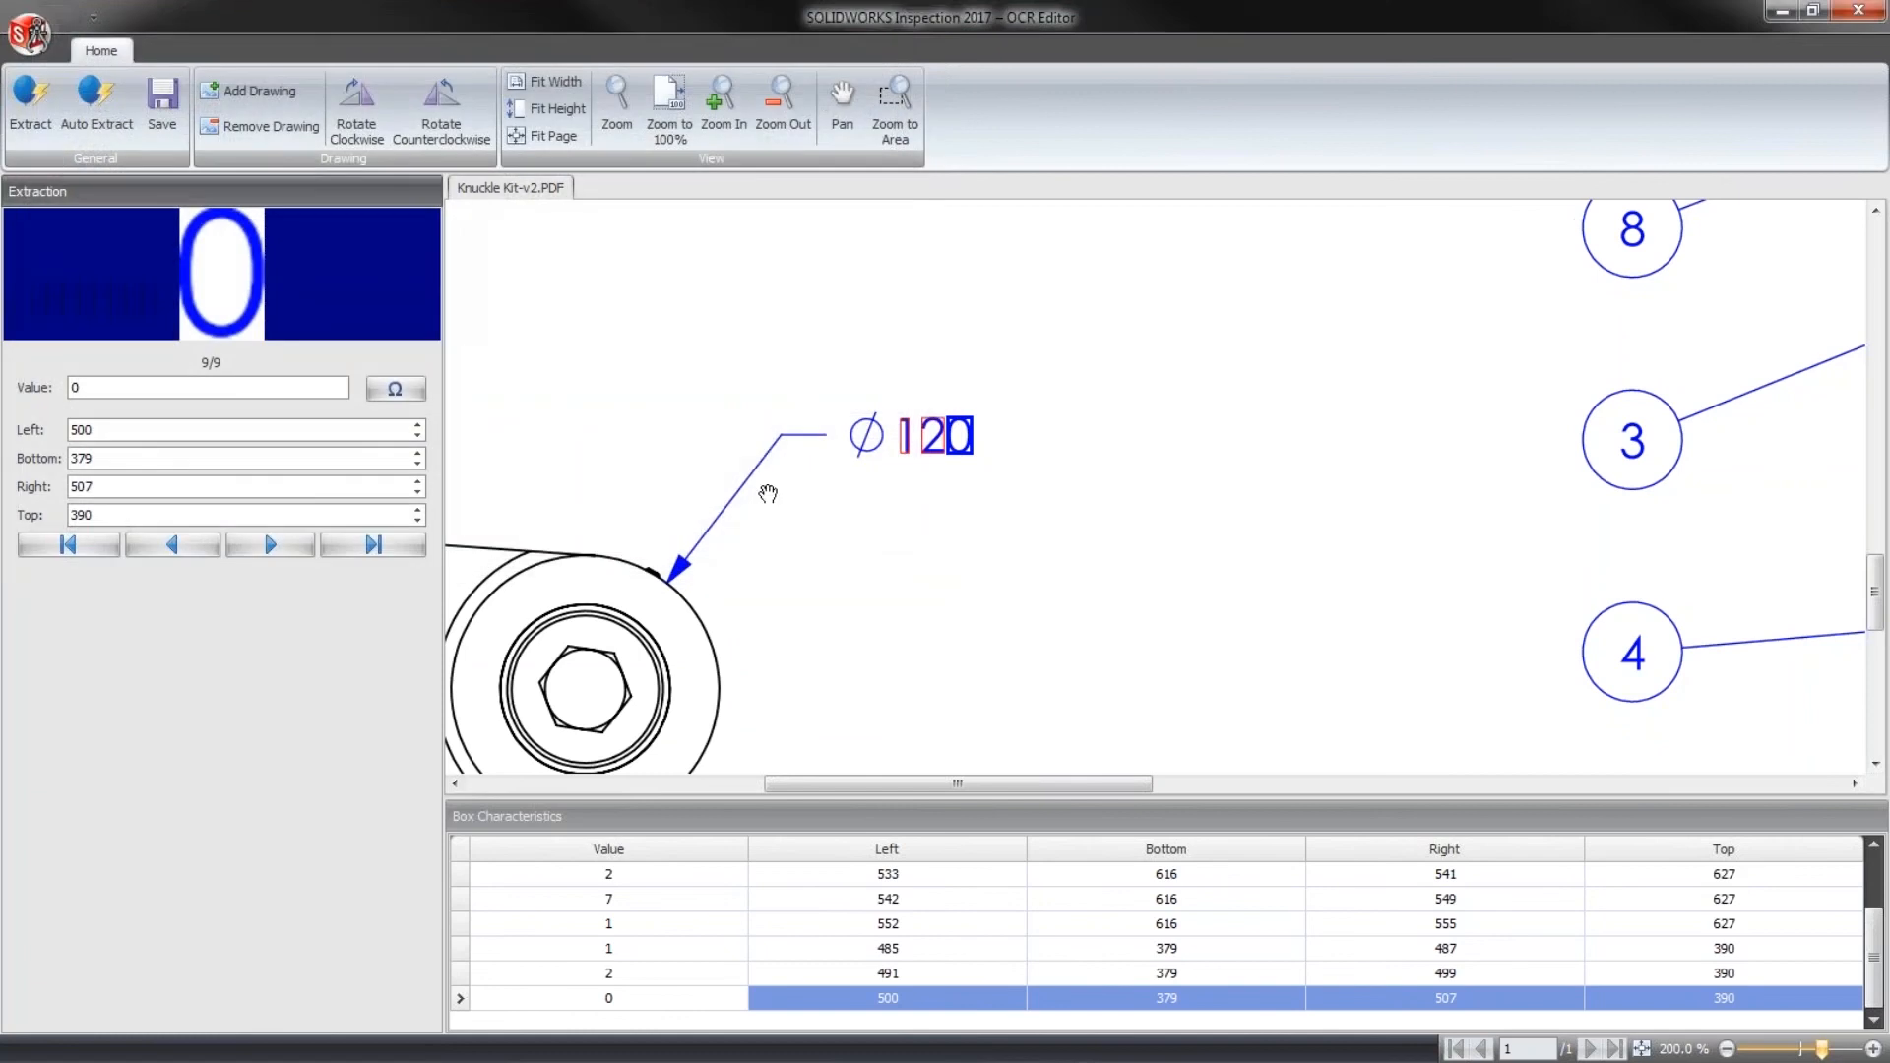
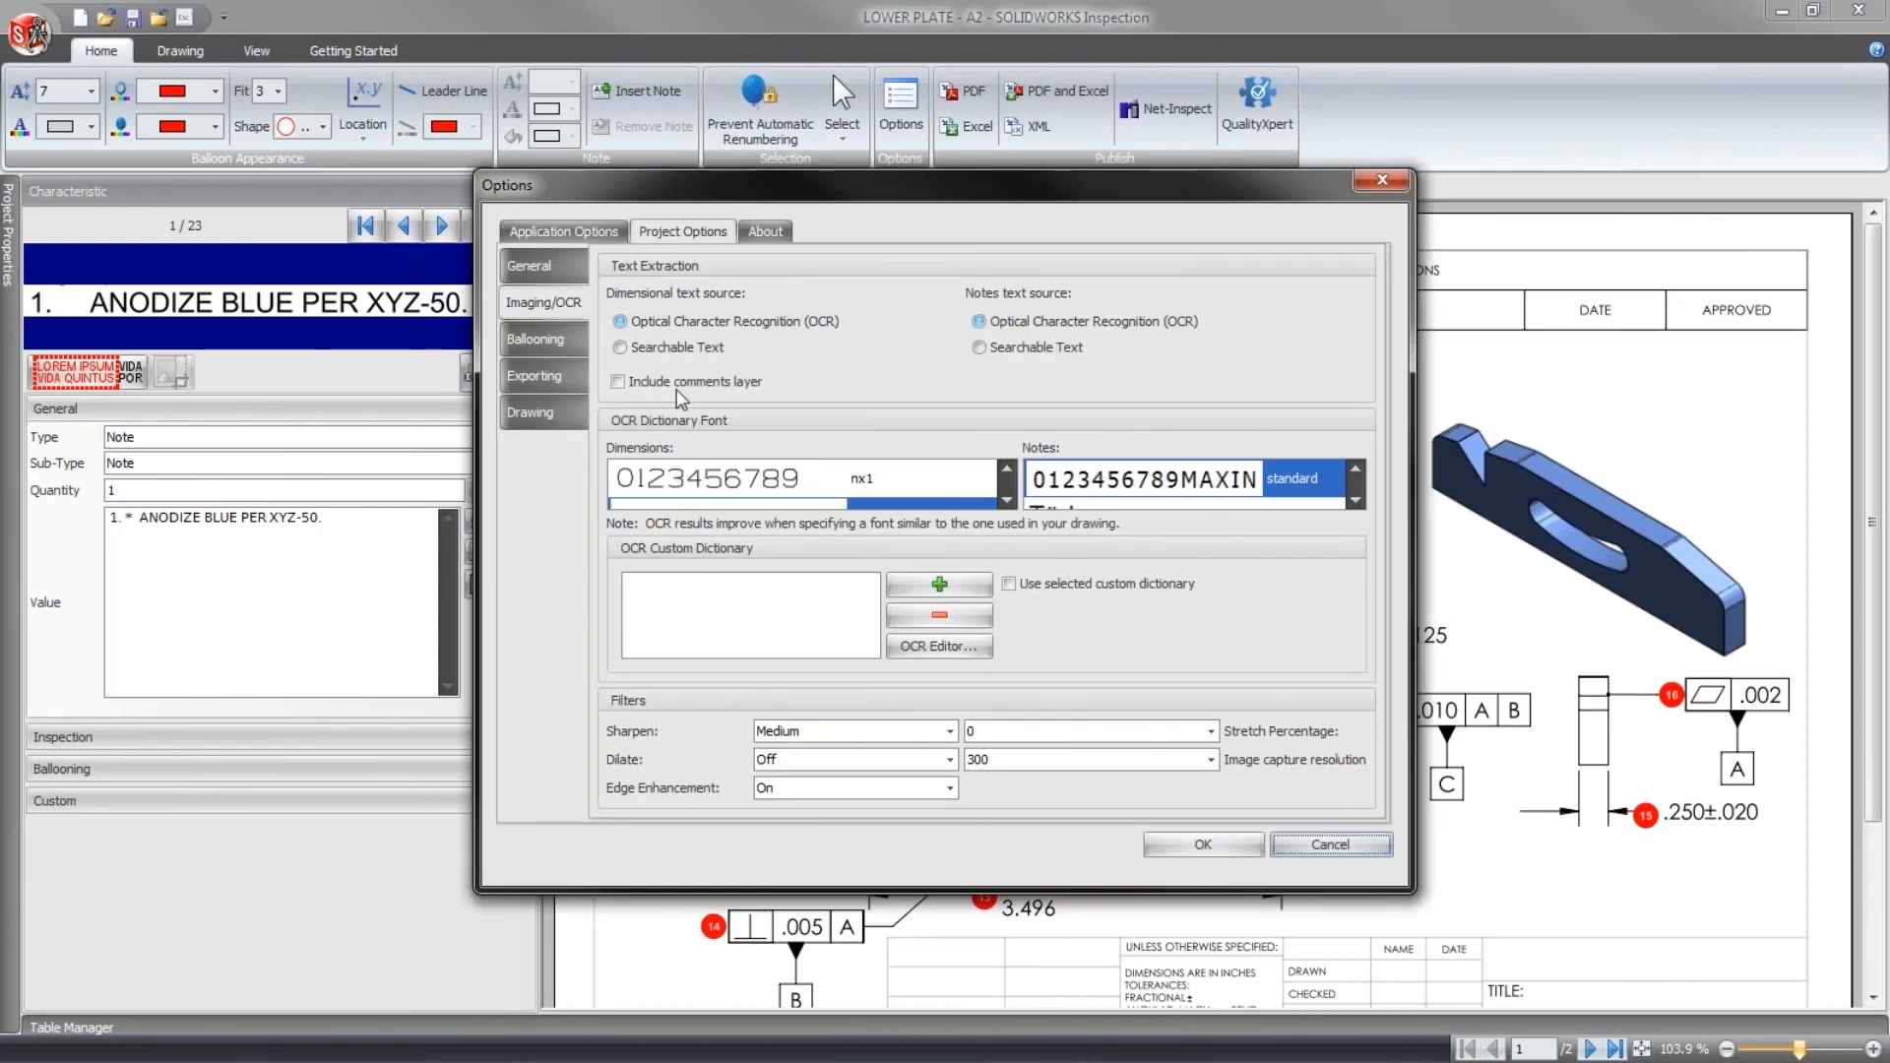
- Enable the Measurements Input and CMM Data Import add-in in the application options
click(561, 264)
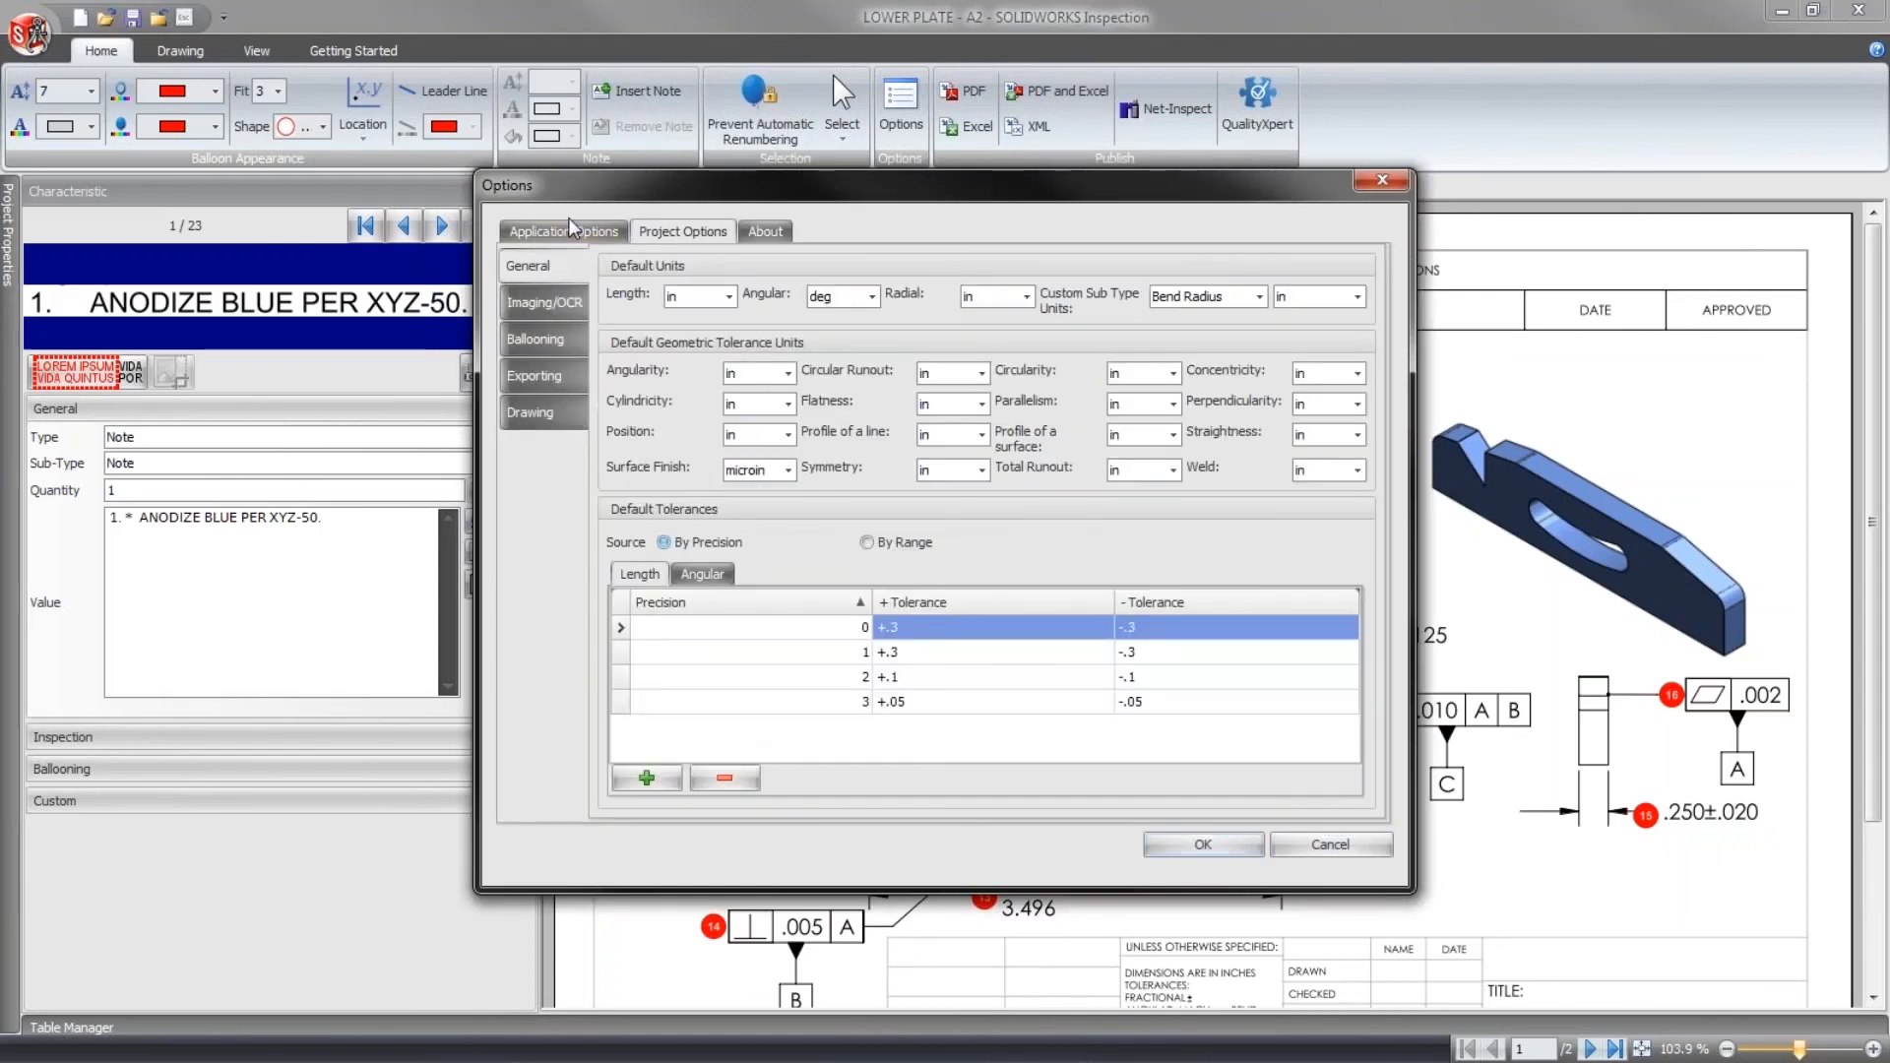
click(574, 232)
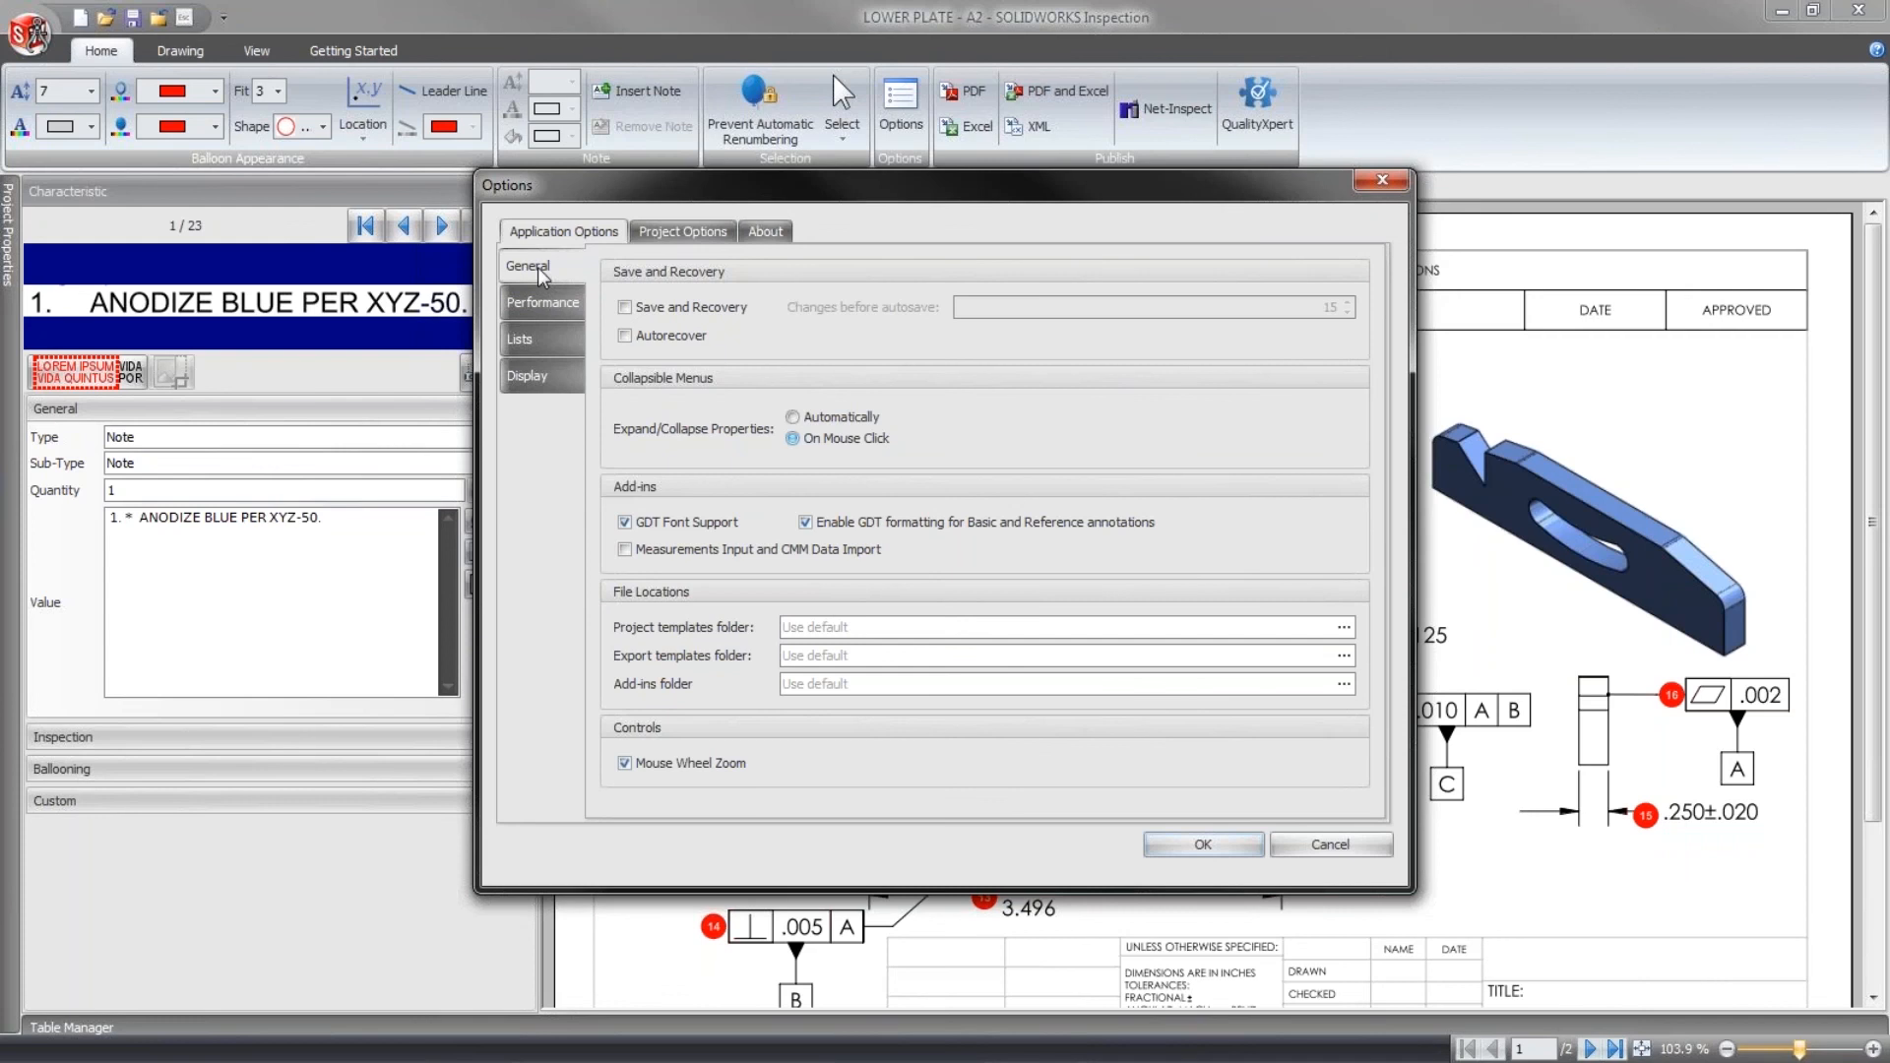
click(679, 551)
click(1199, 851)
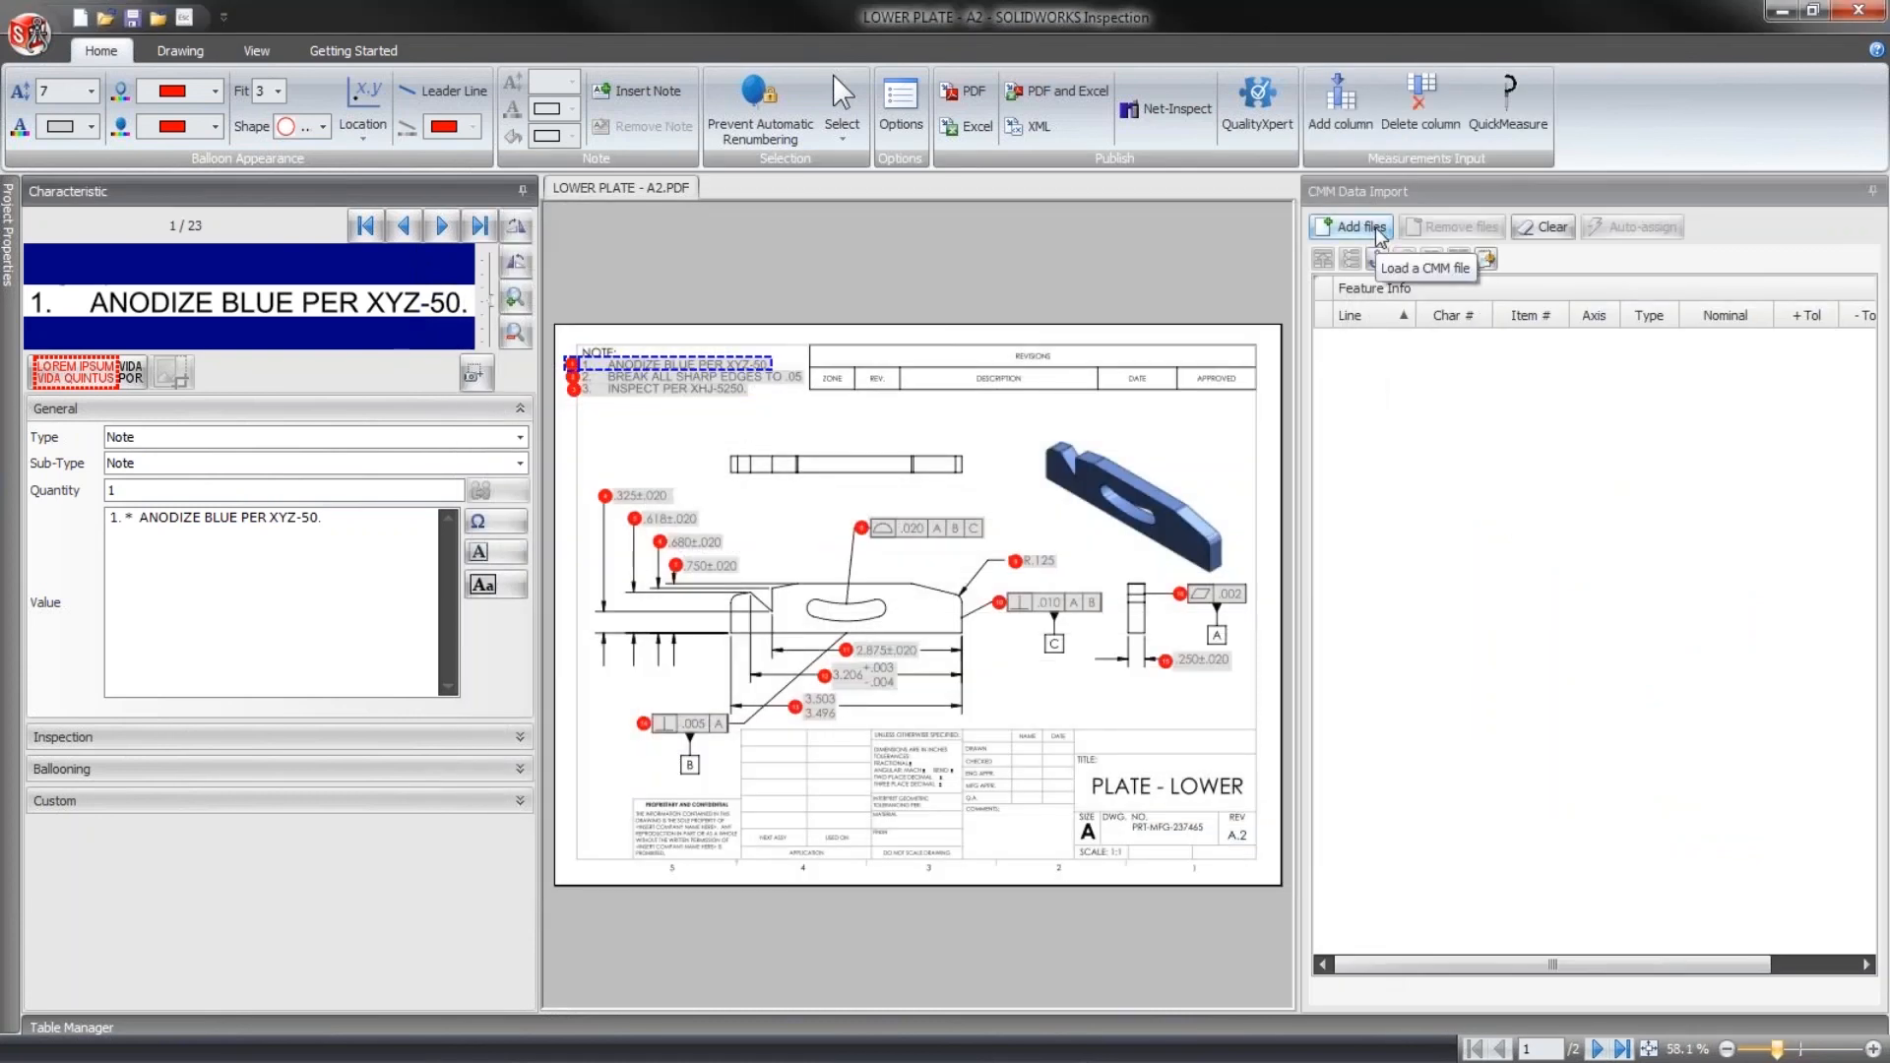
- Load the CMM file PCDMIS C001 - NEW.txt from C:\Filesets\Inspection\Standalone into the CMM data import
click(1378, 234)
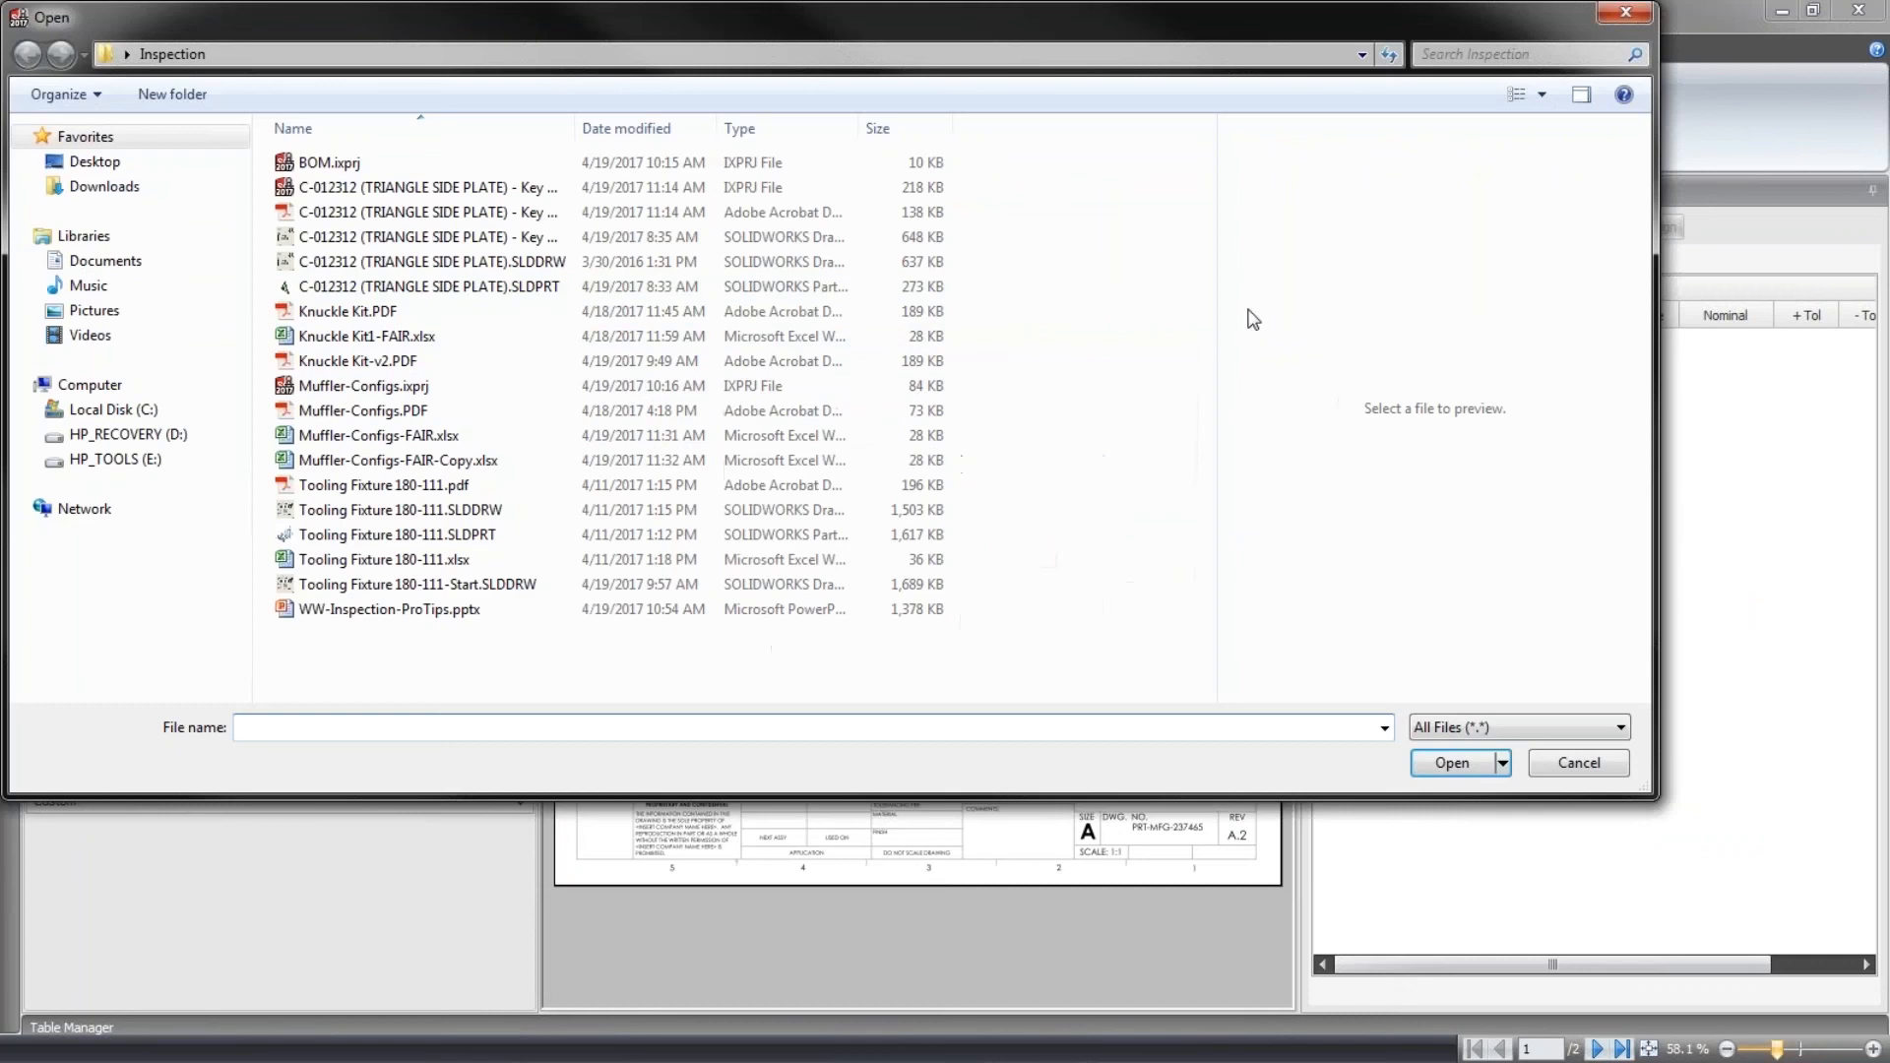
click(113, 410)
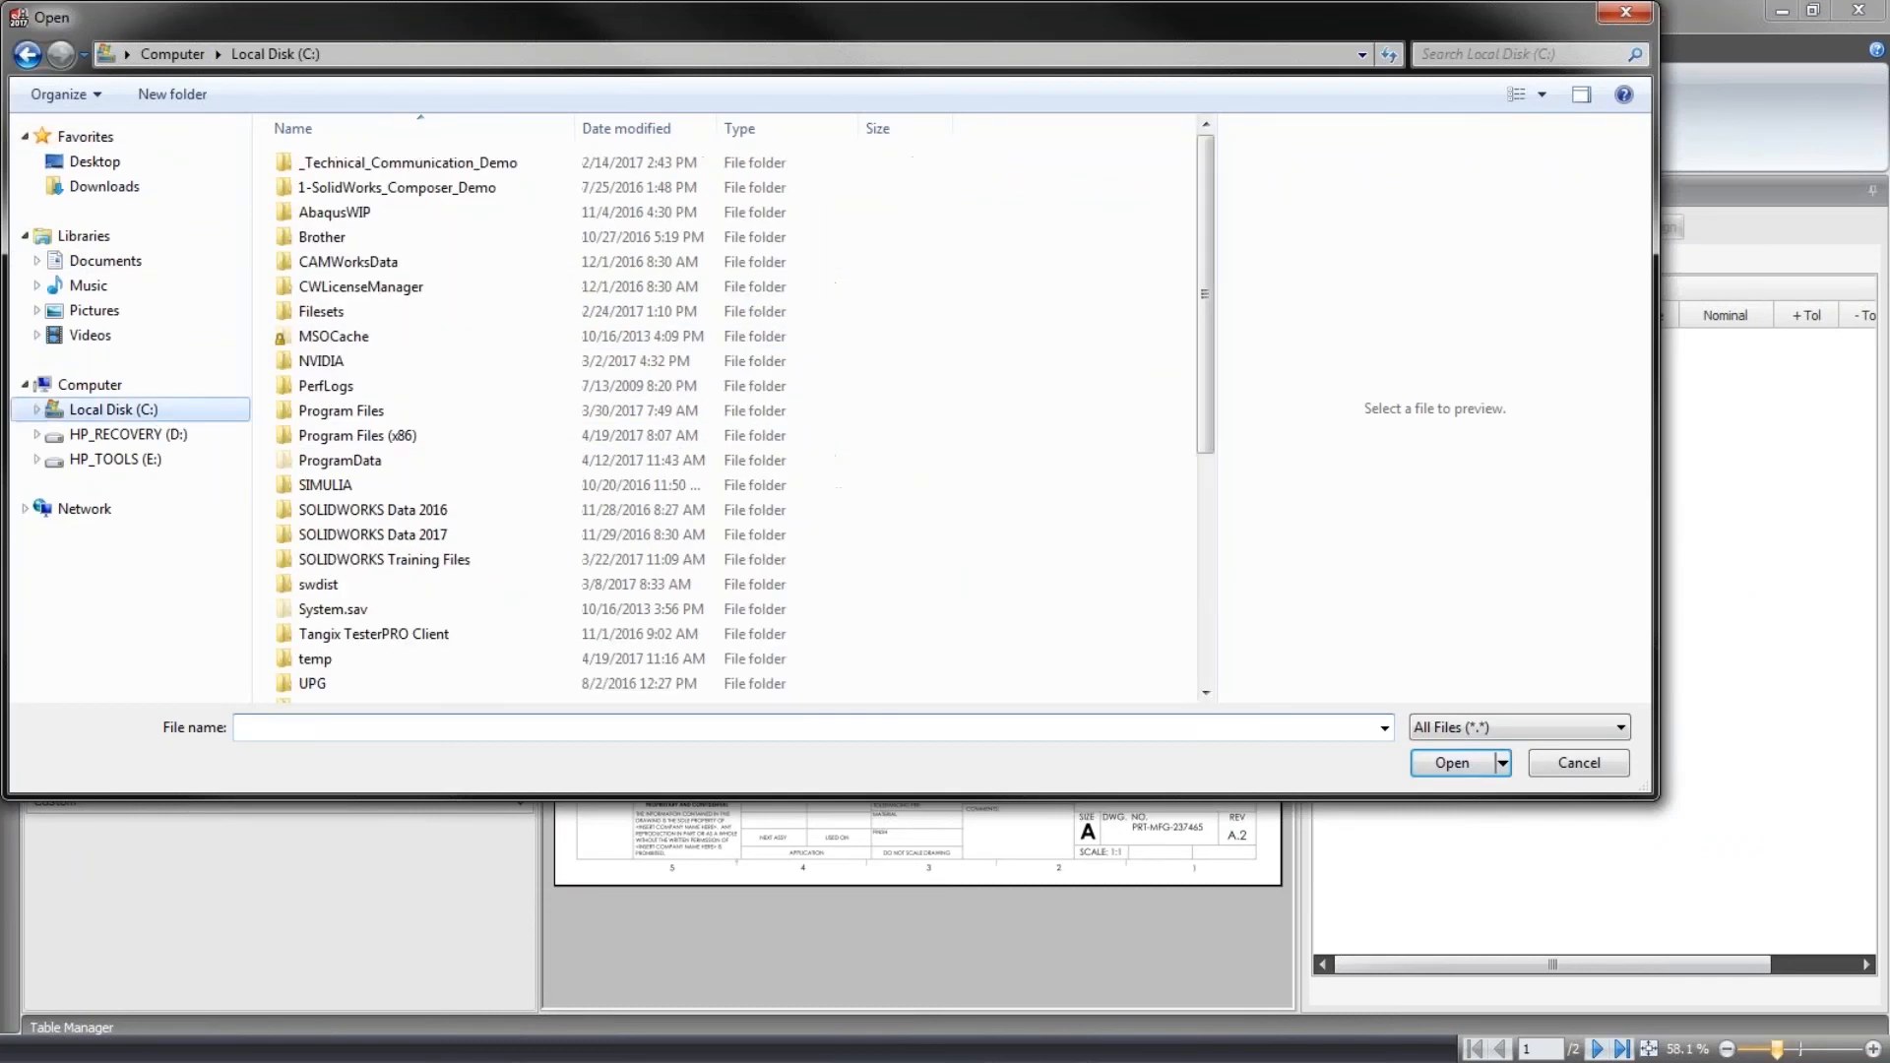
double_click(382, 309)
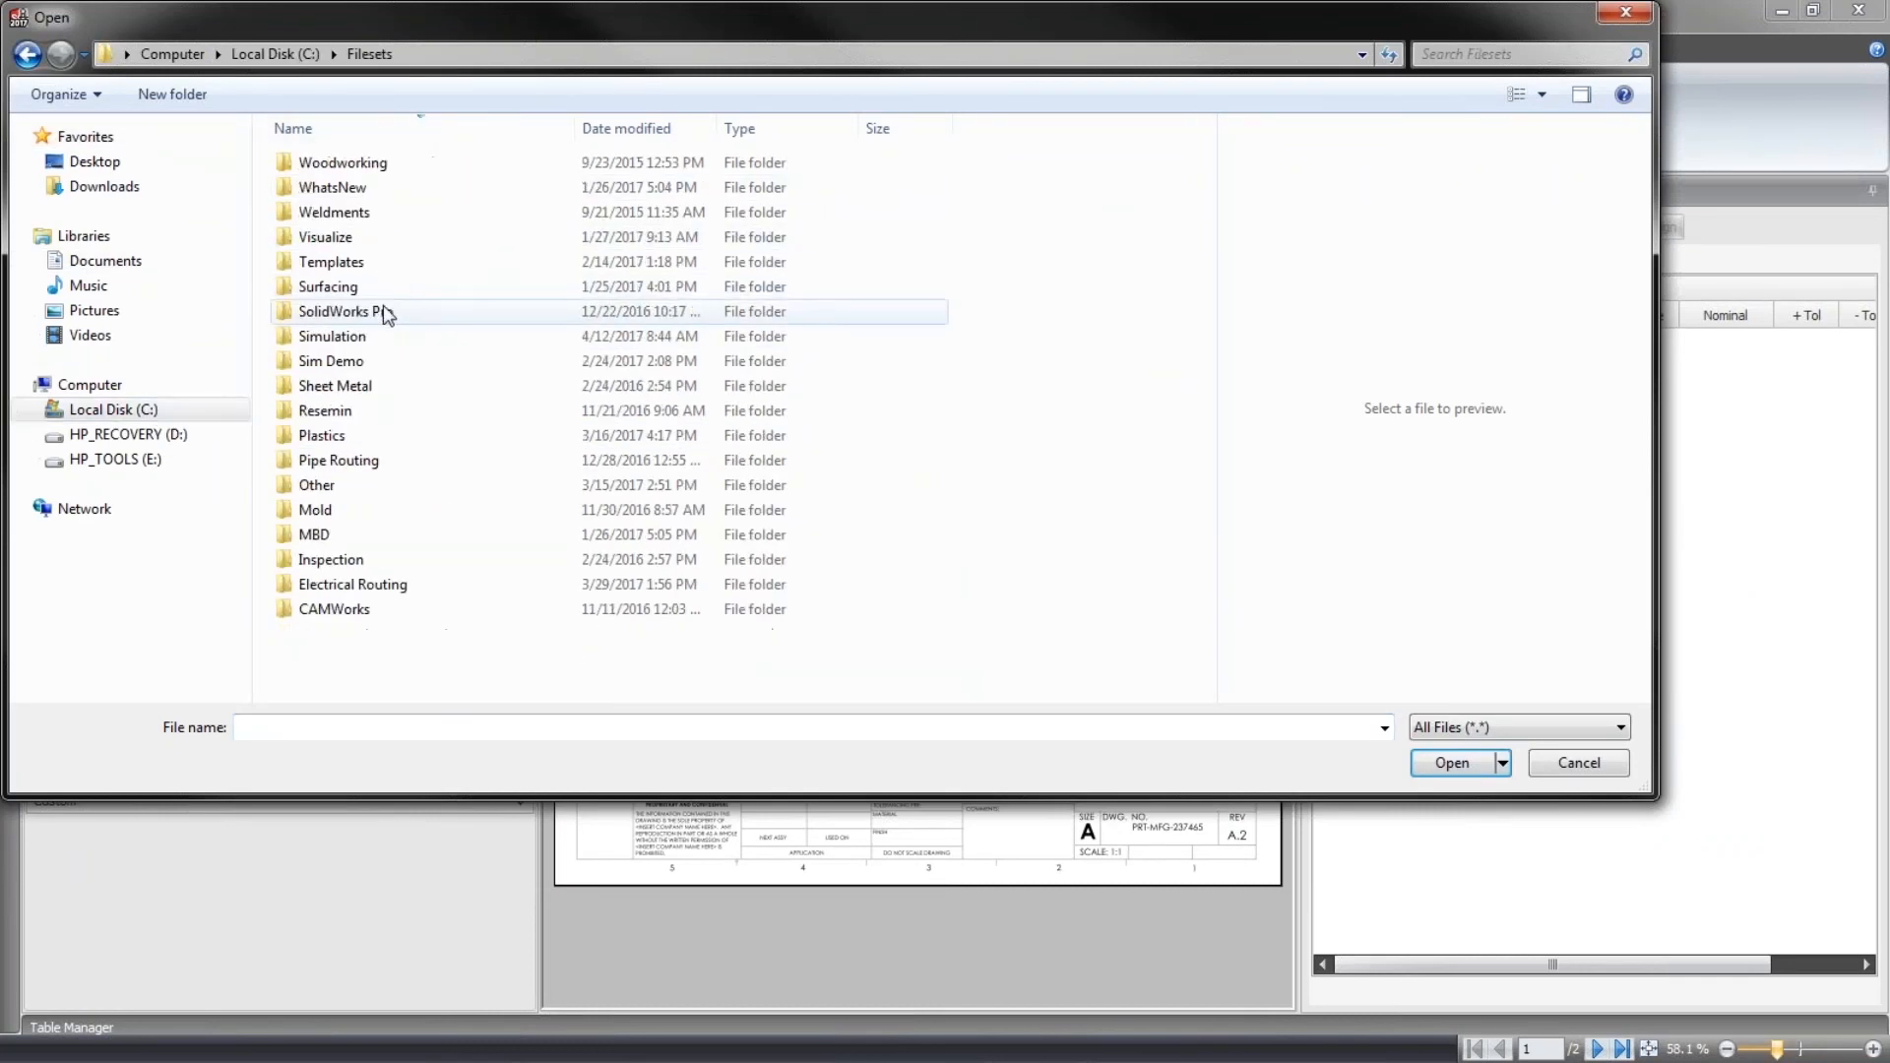
double_click(354, 486)
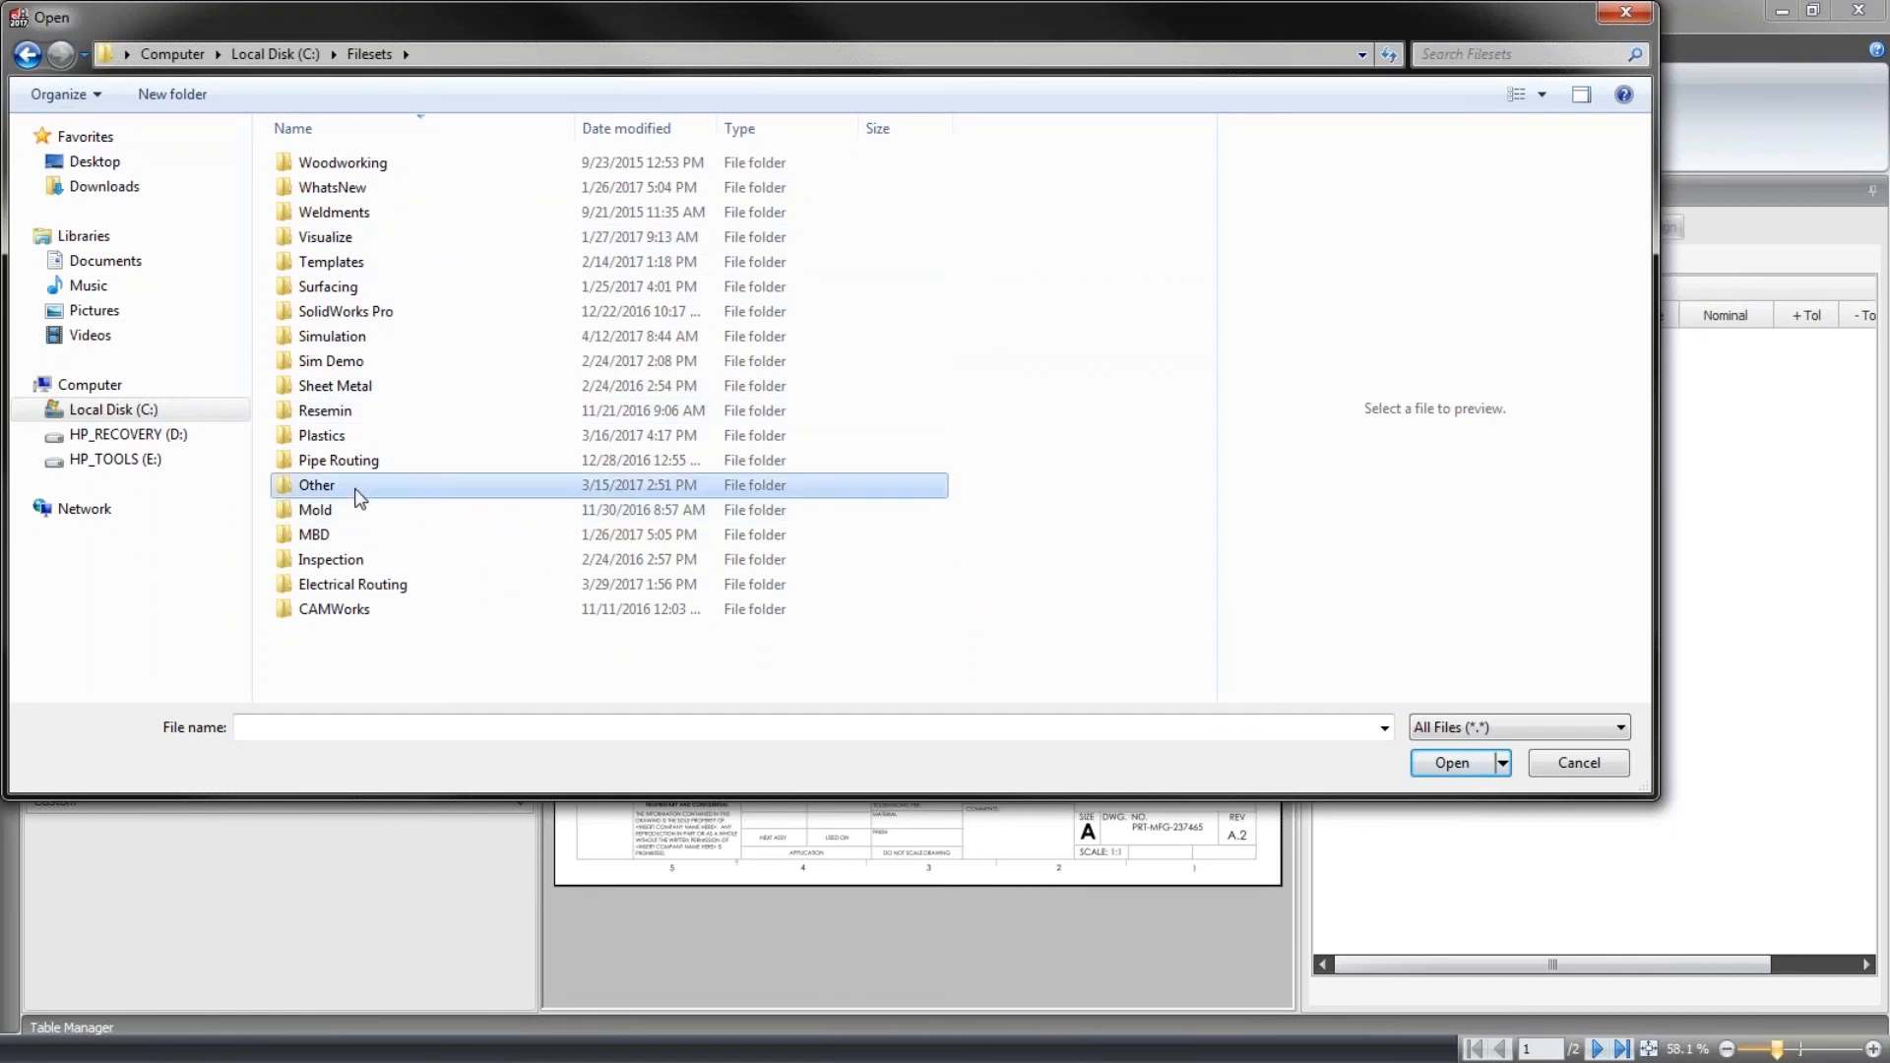
click(369, 54)
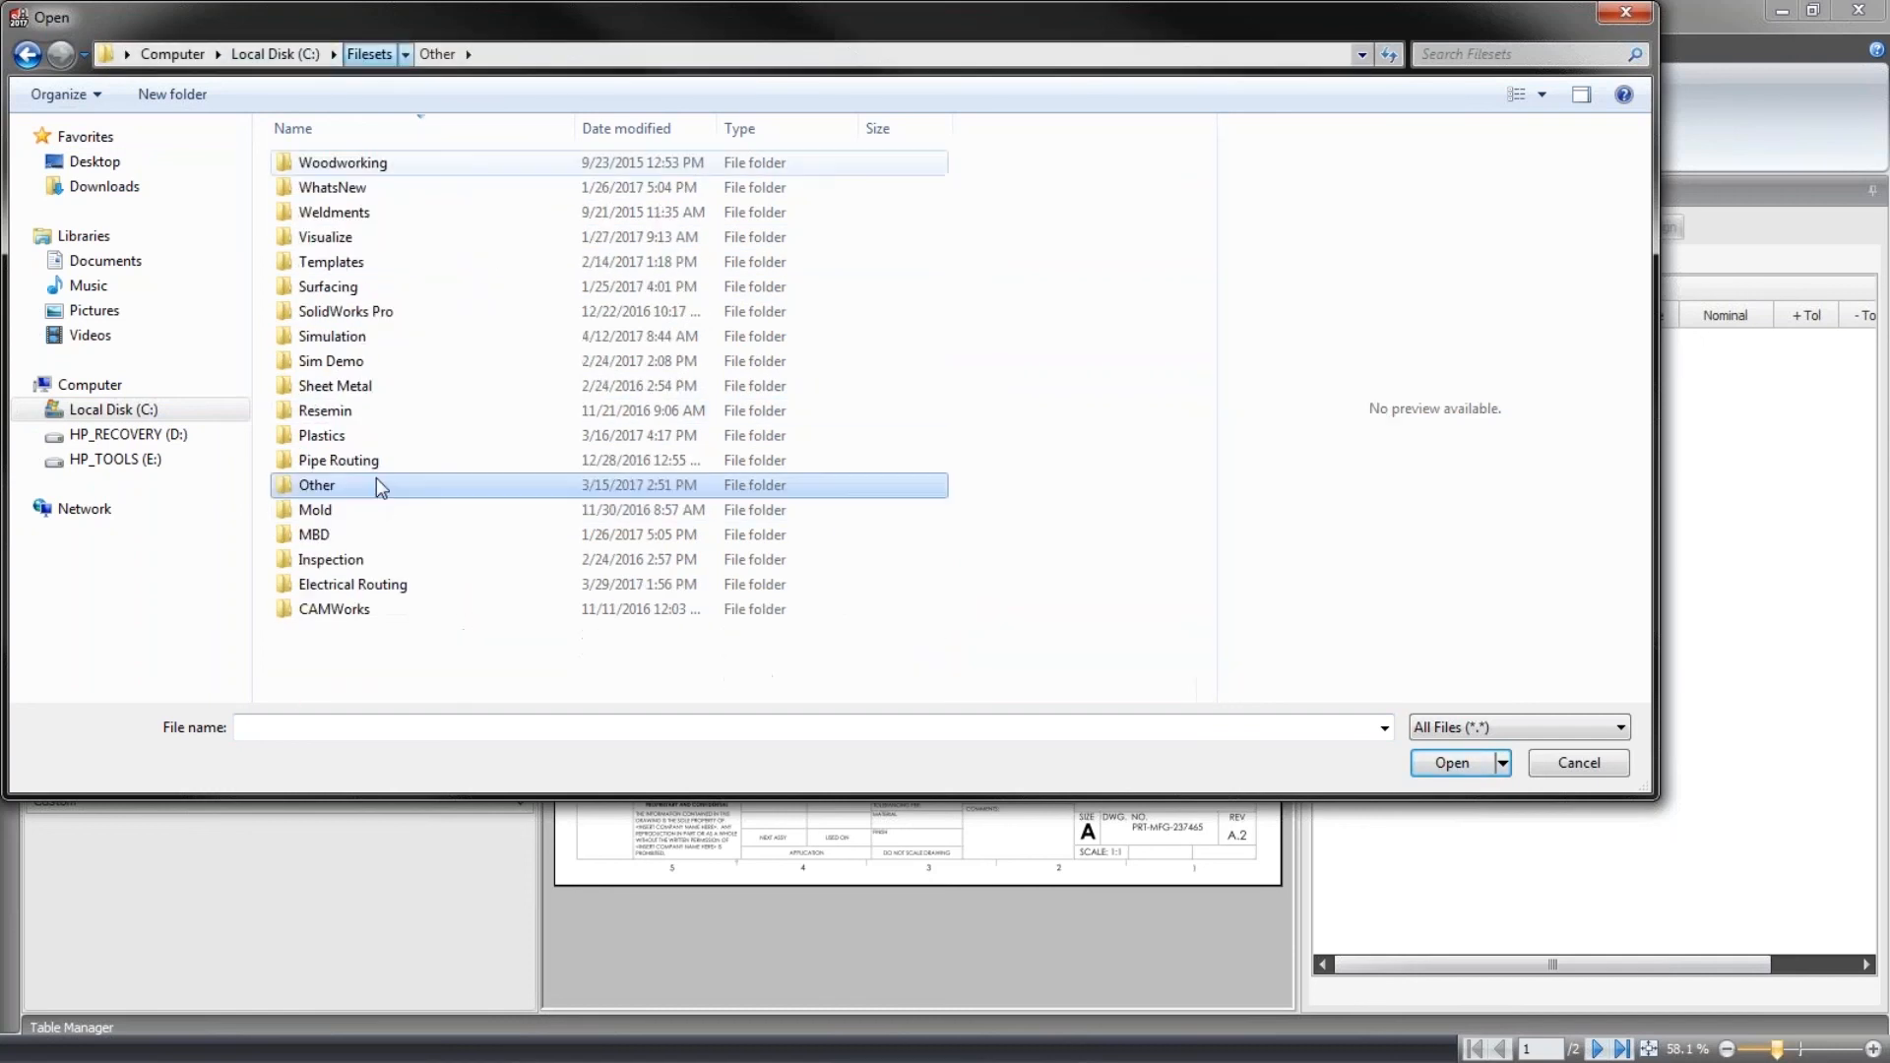
double_click(380, 558)
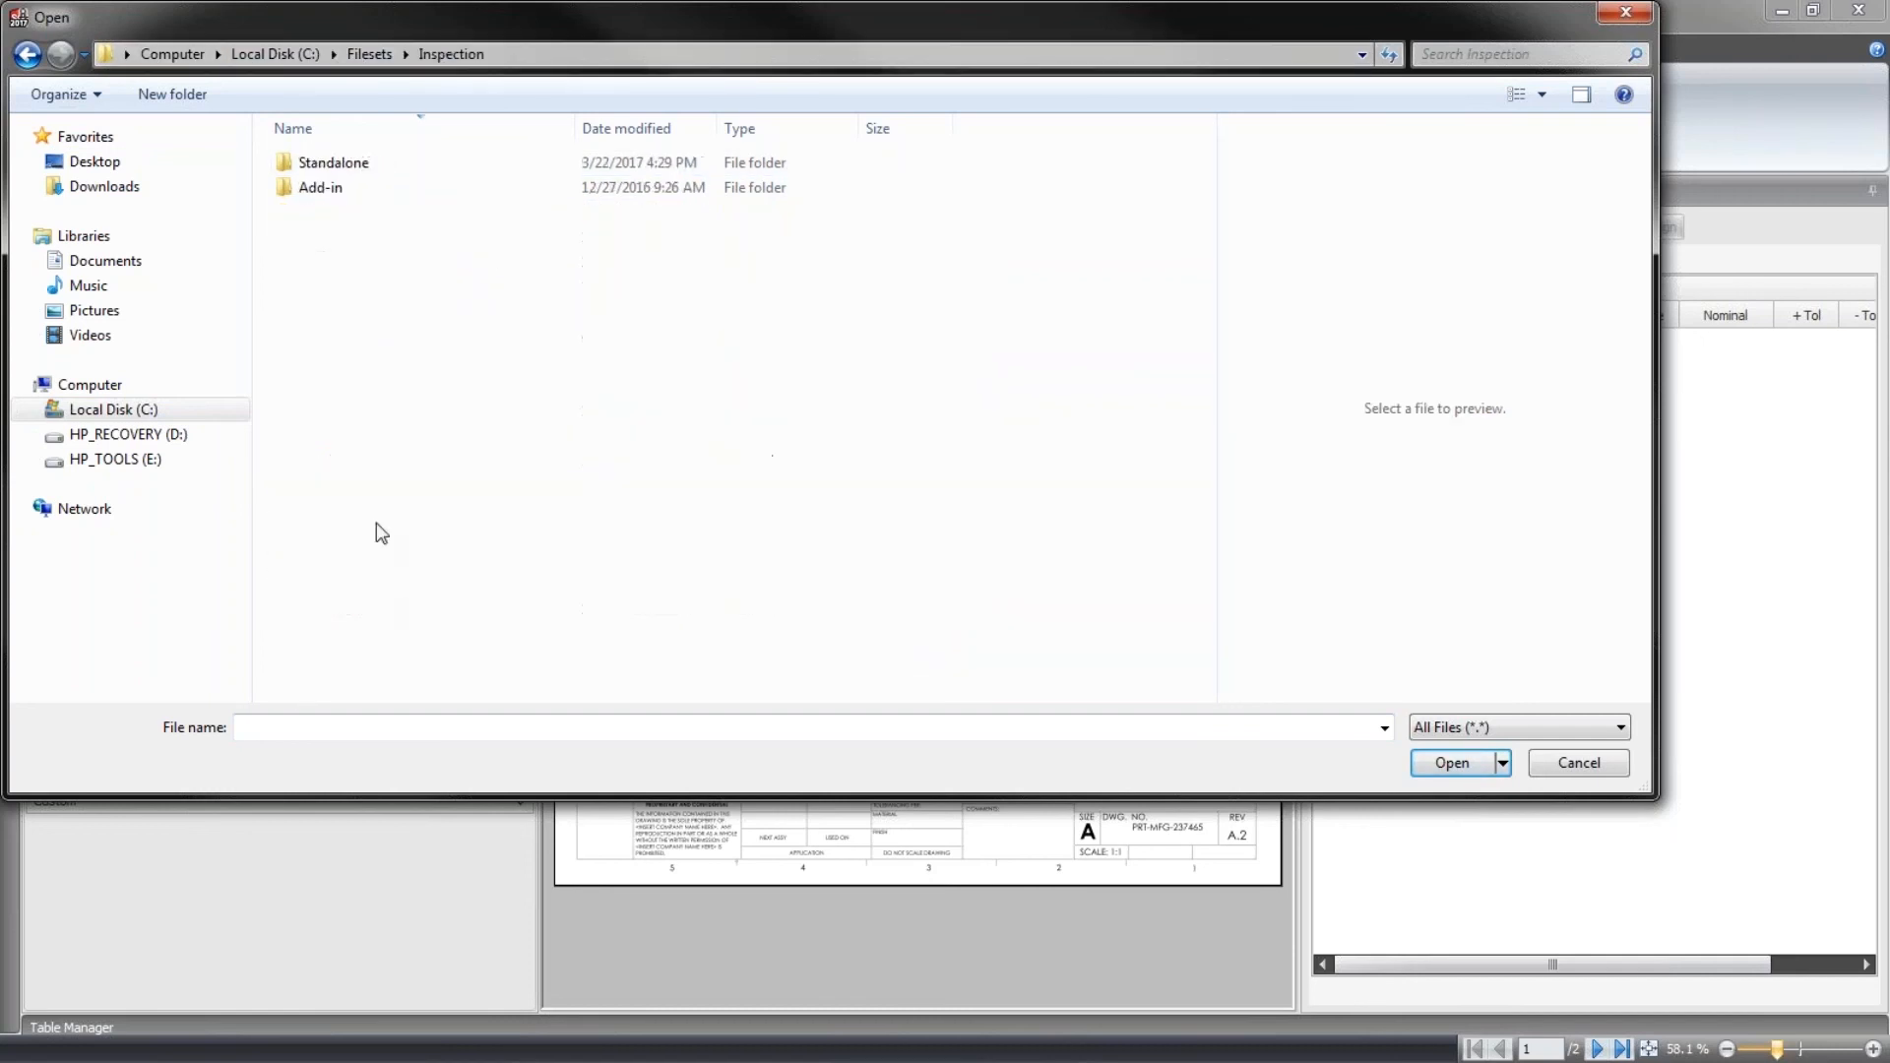
double_click(385, 171)
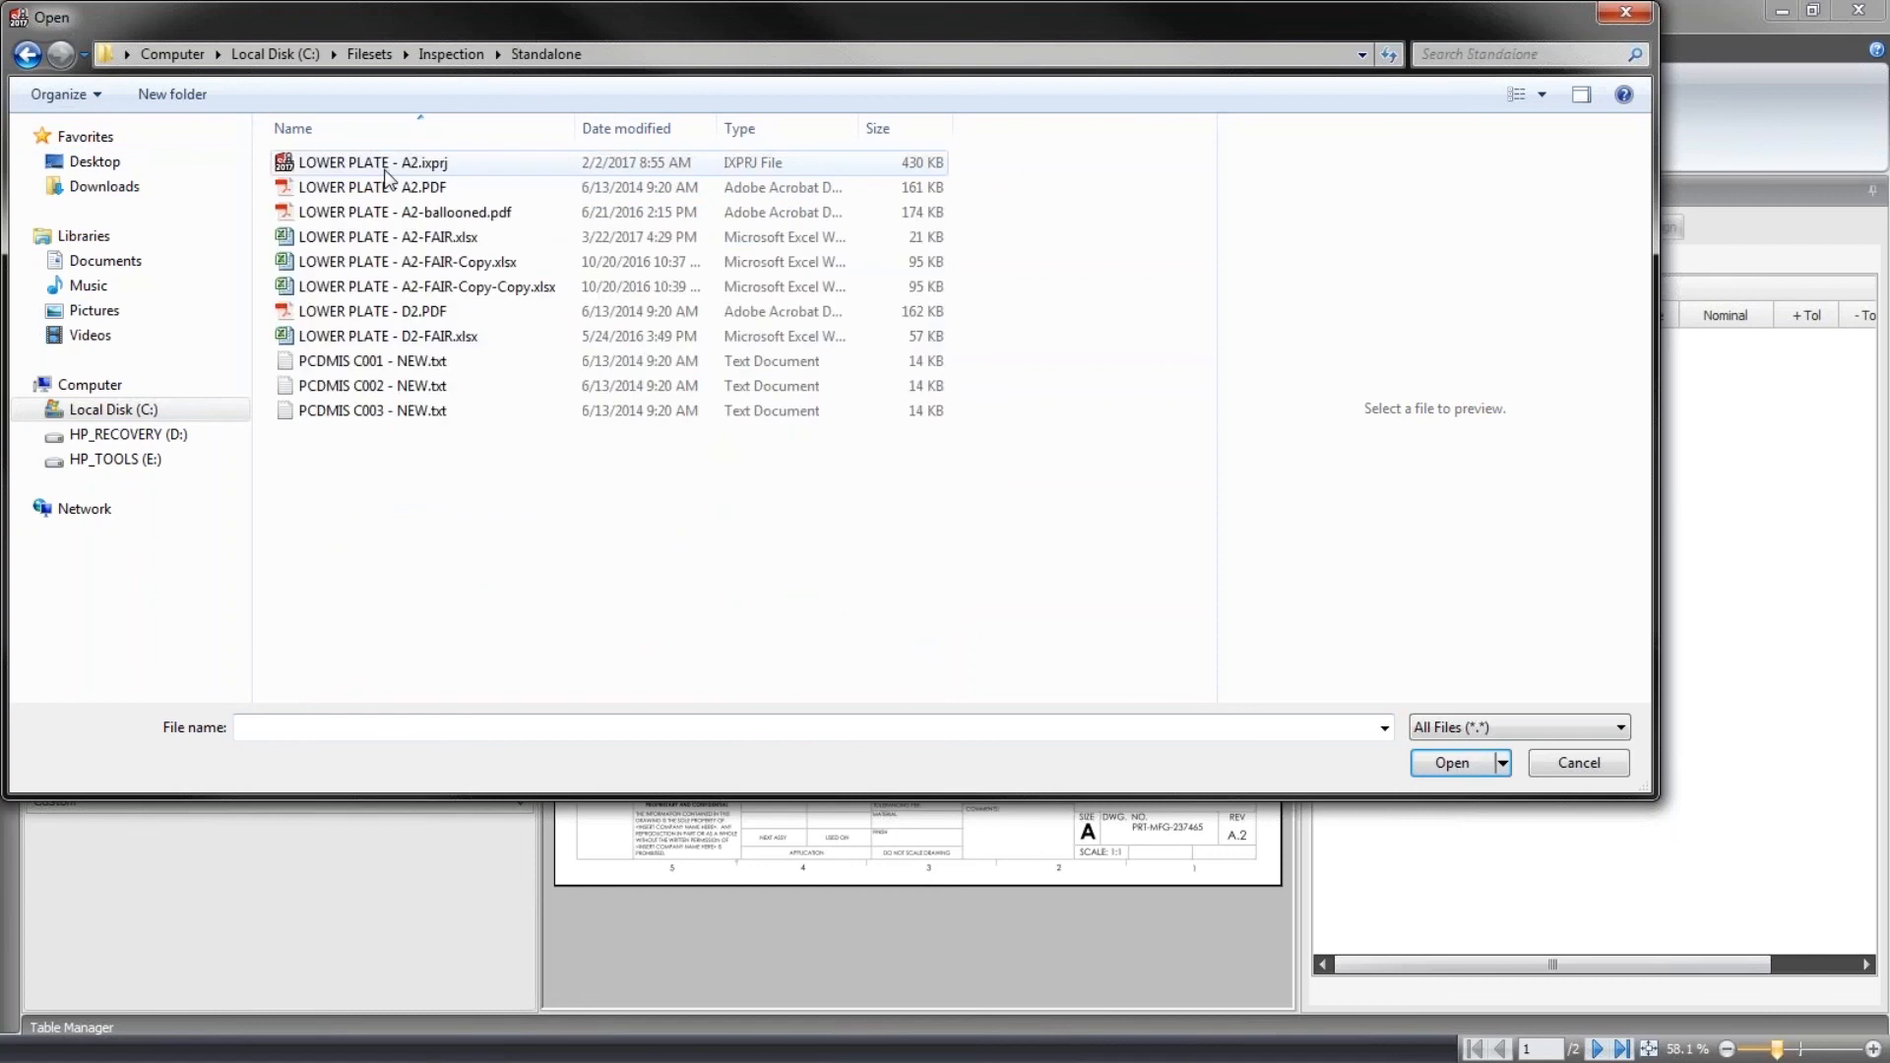
double_click(369, 356)
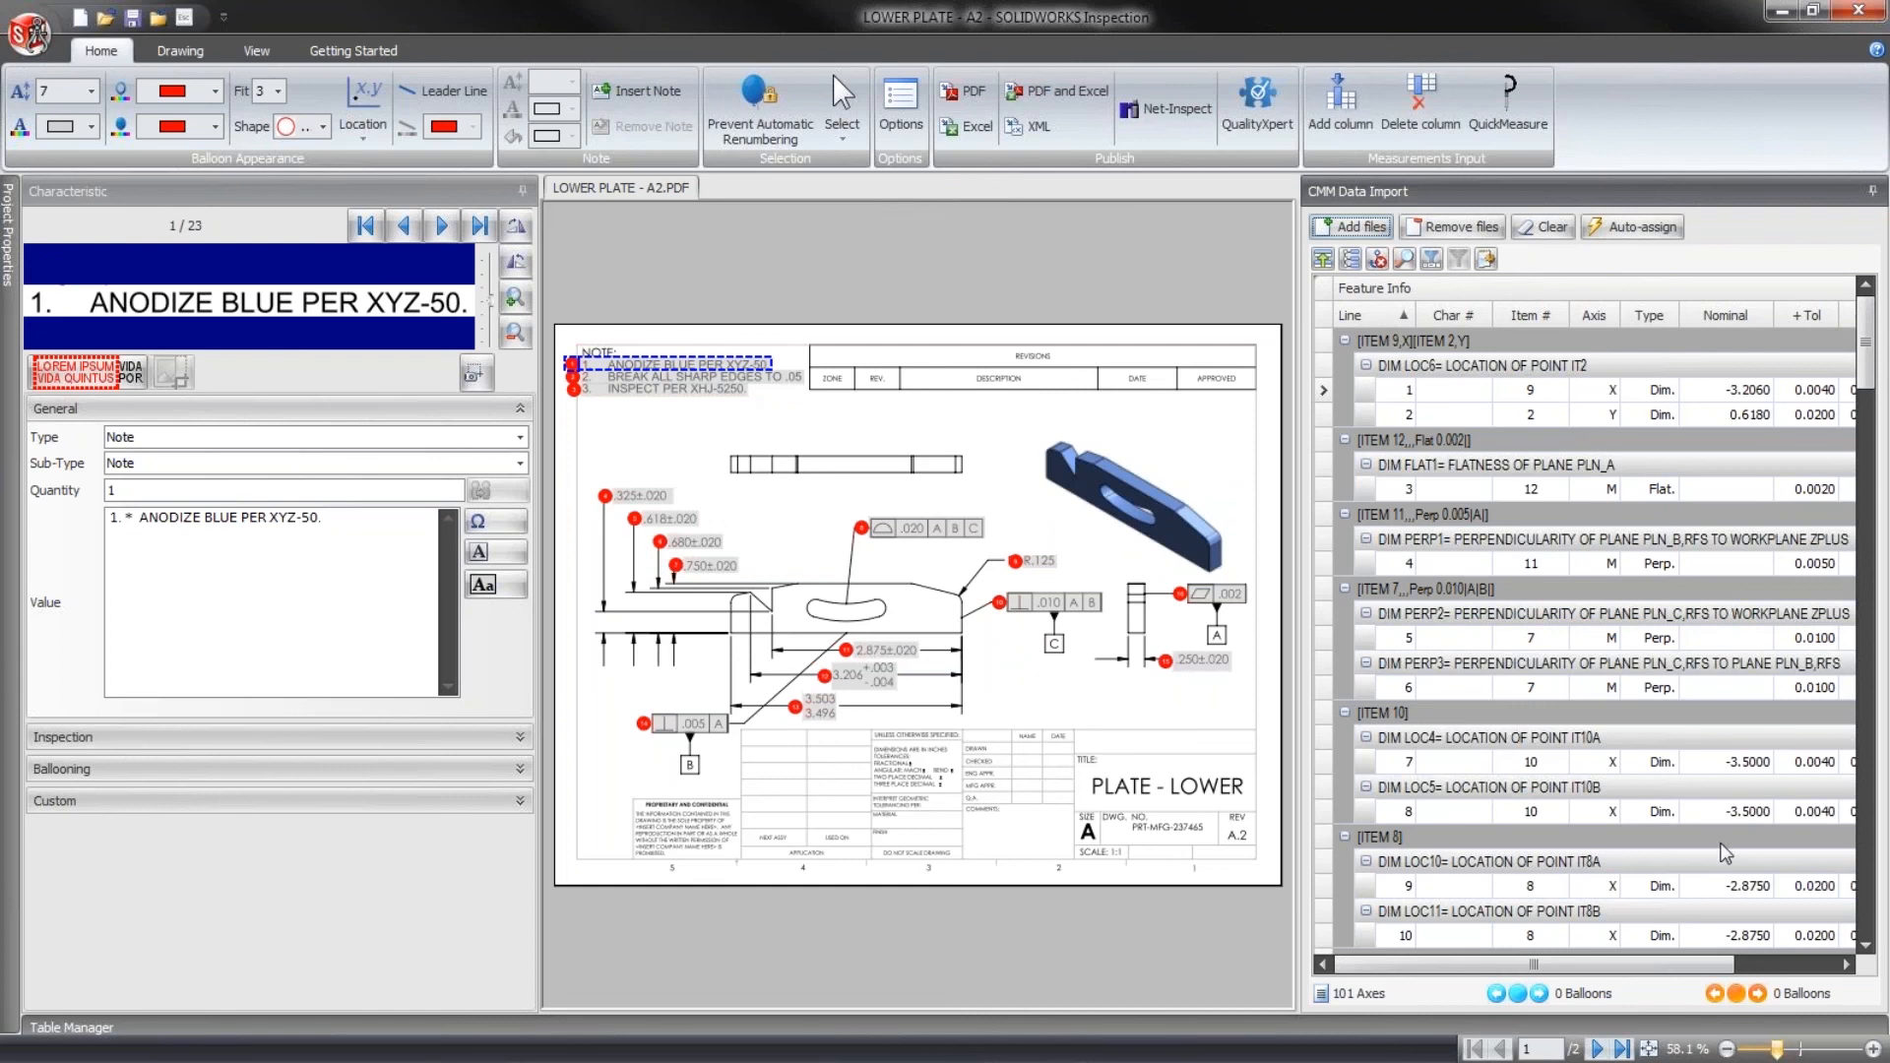
- Open the CMM import settings and examine the list of available CMM report templates
click(1485, 260)
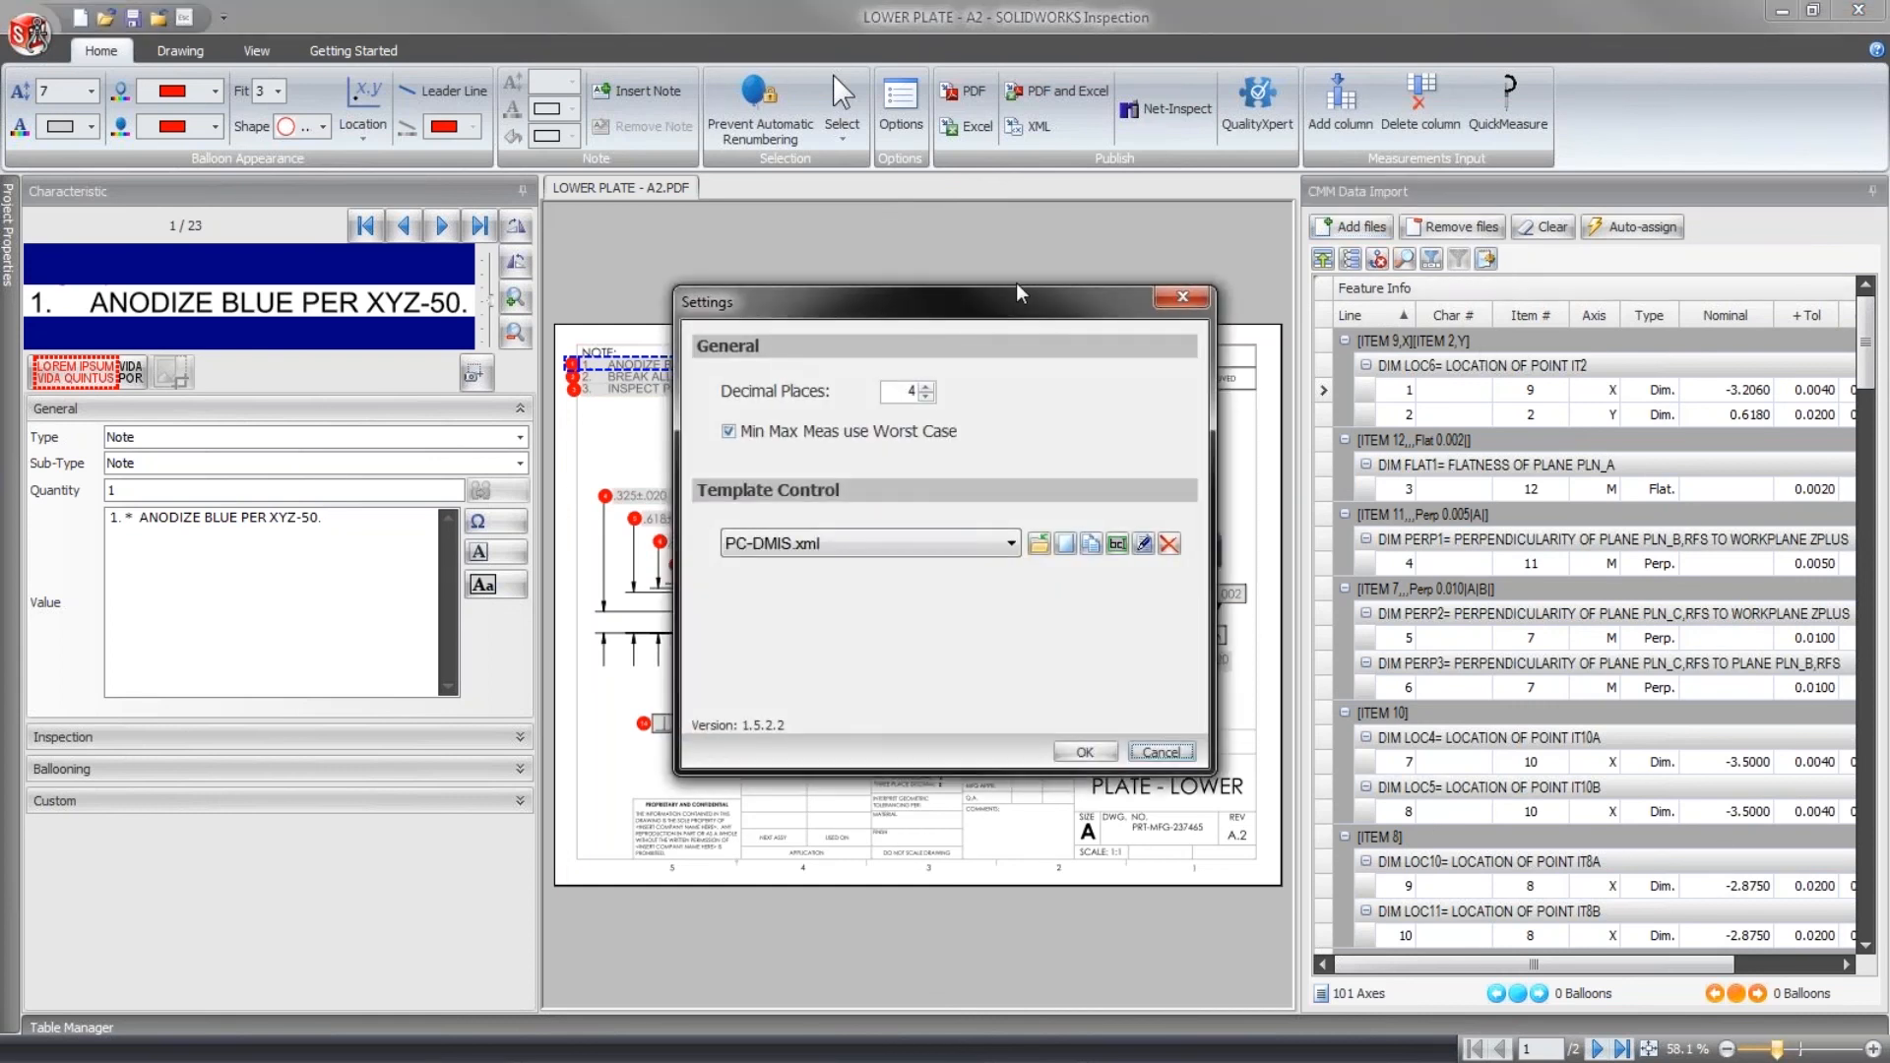
drag(1016, 282, 823, 163)
click(831, 409)
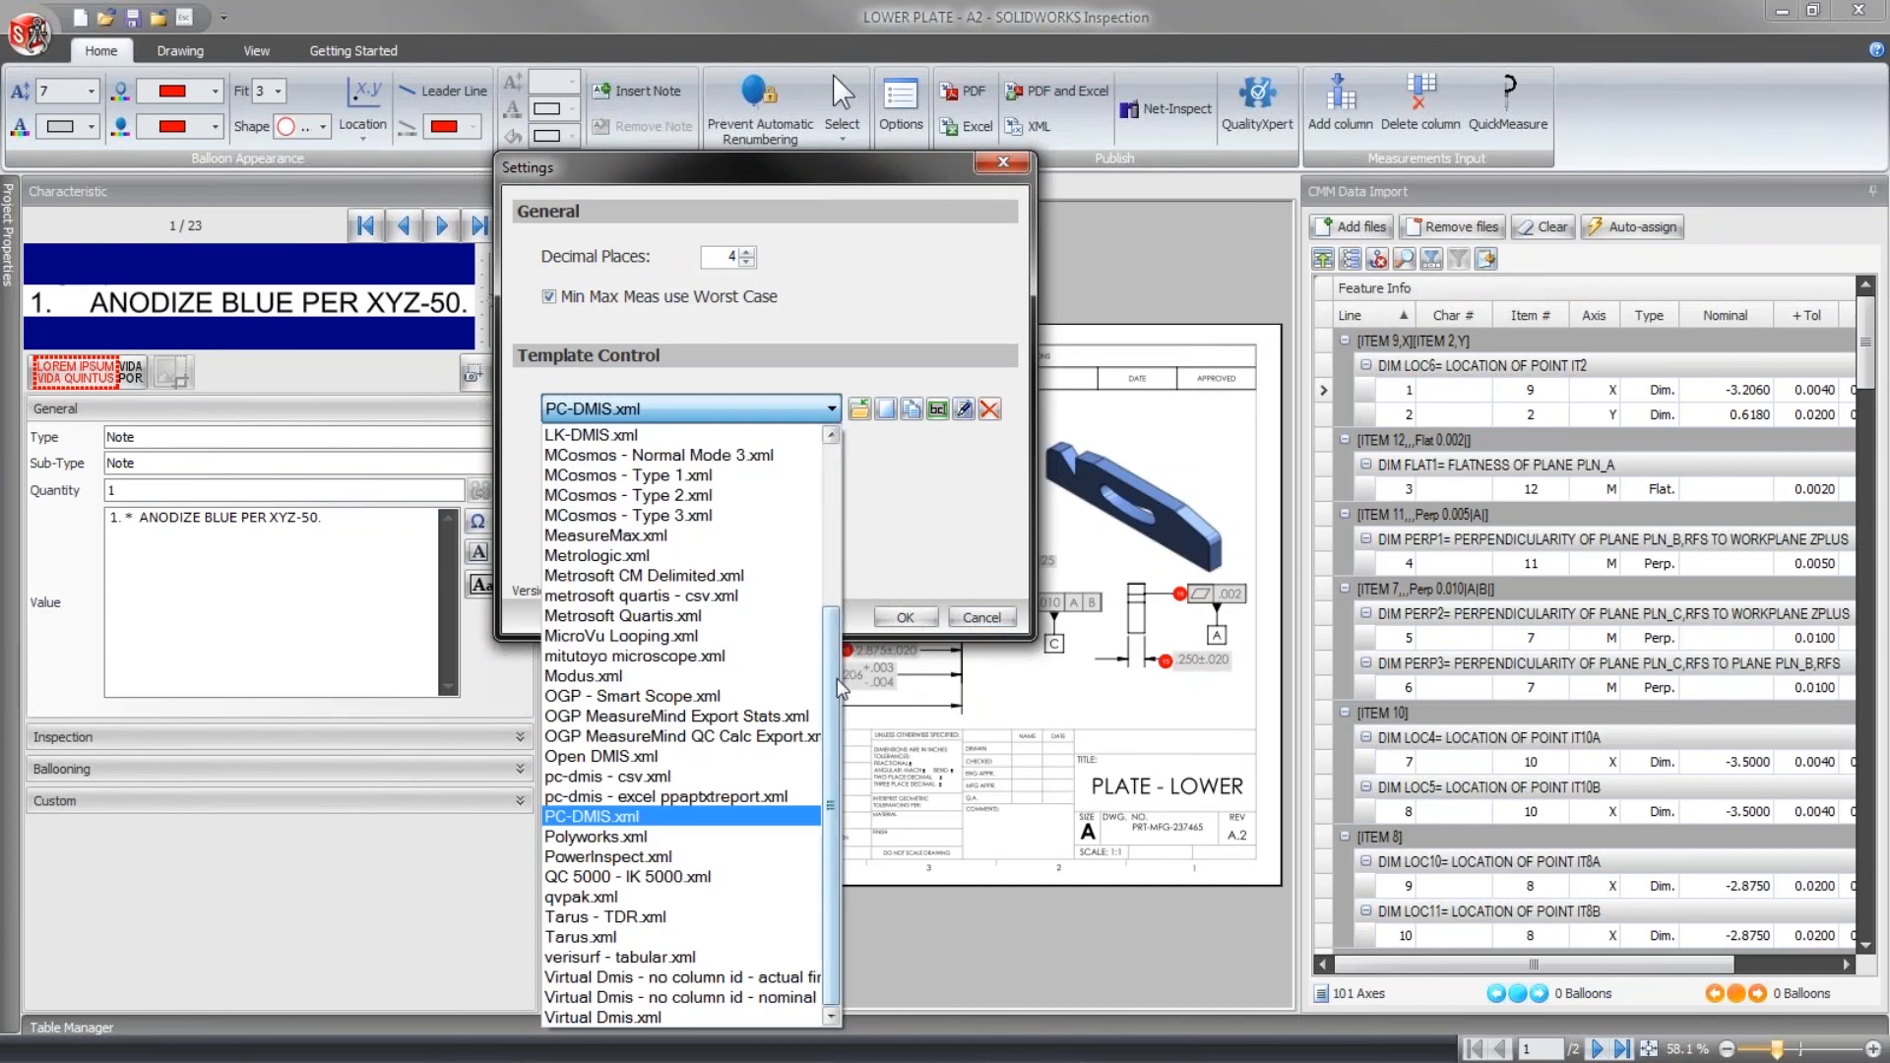
drag(837, 689, 801, 506)
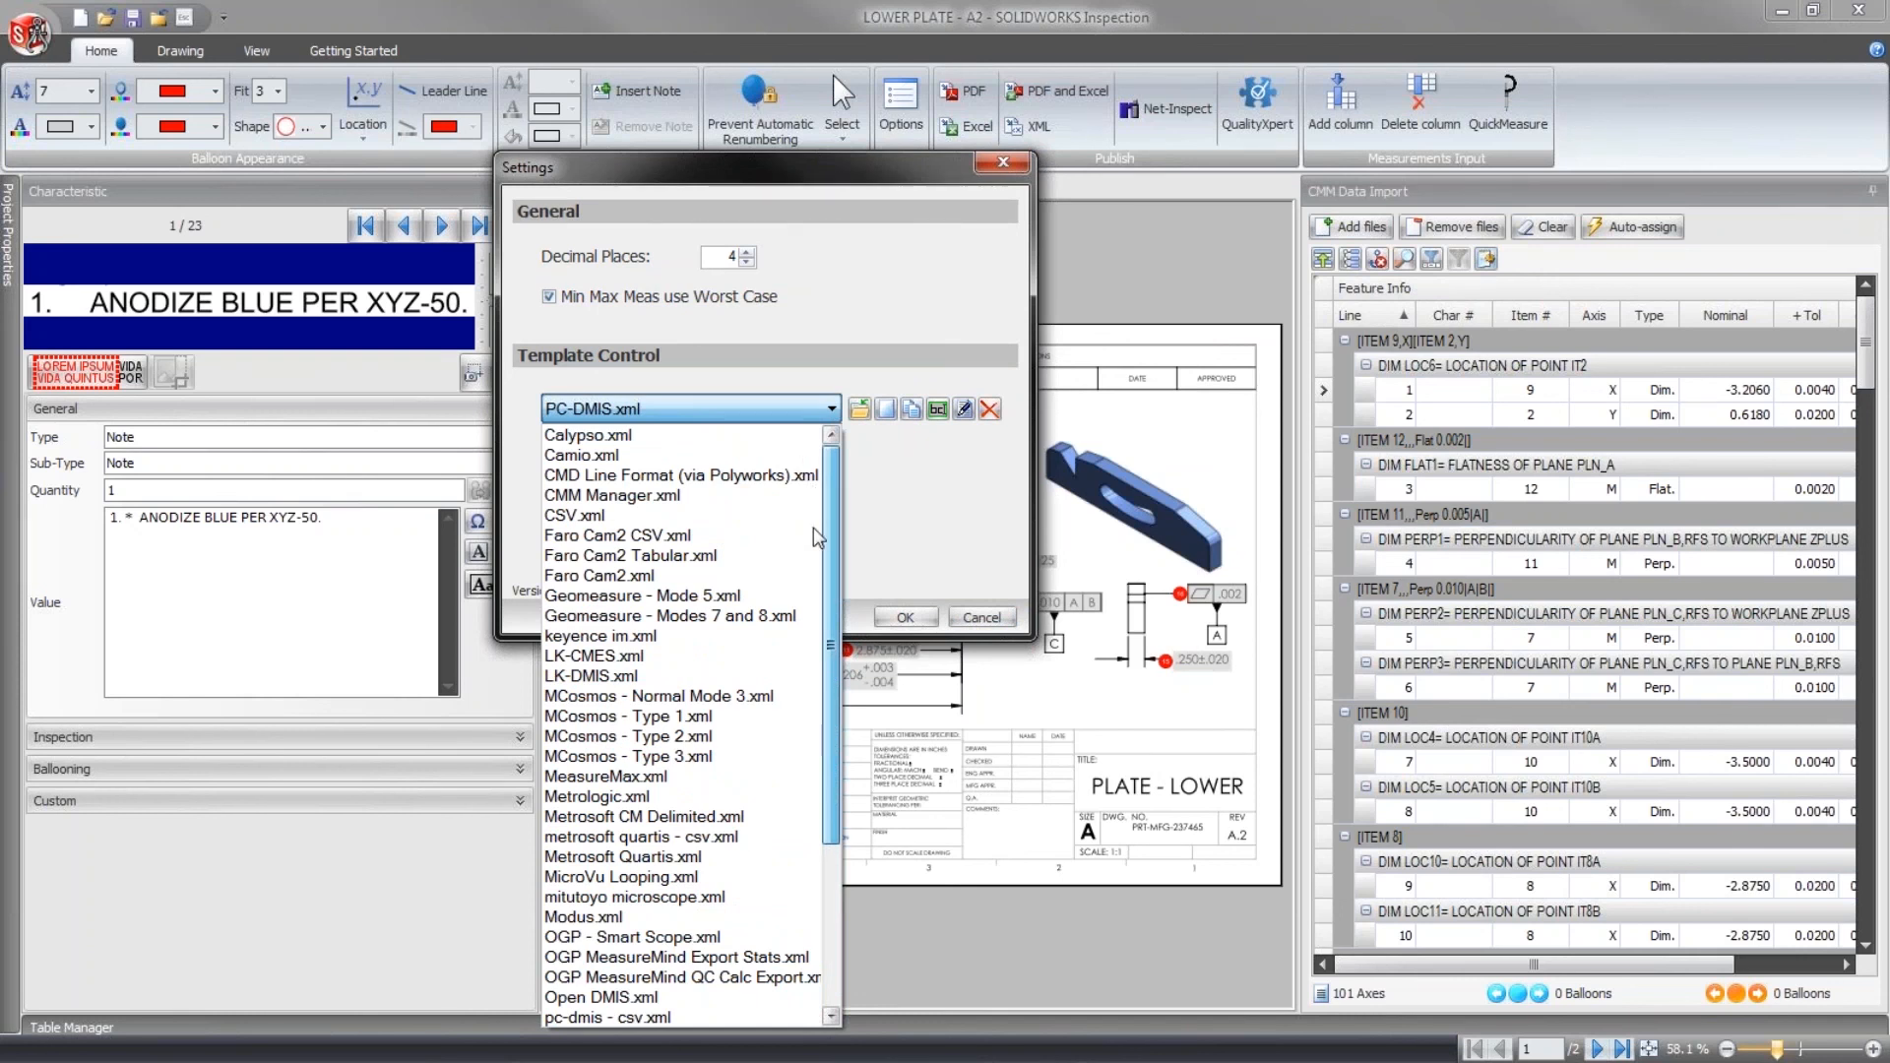
scroll(810, 551, down, 2)
scroll(807, 630, down, 2)
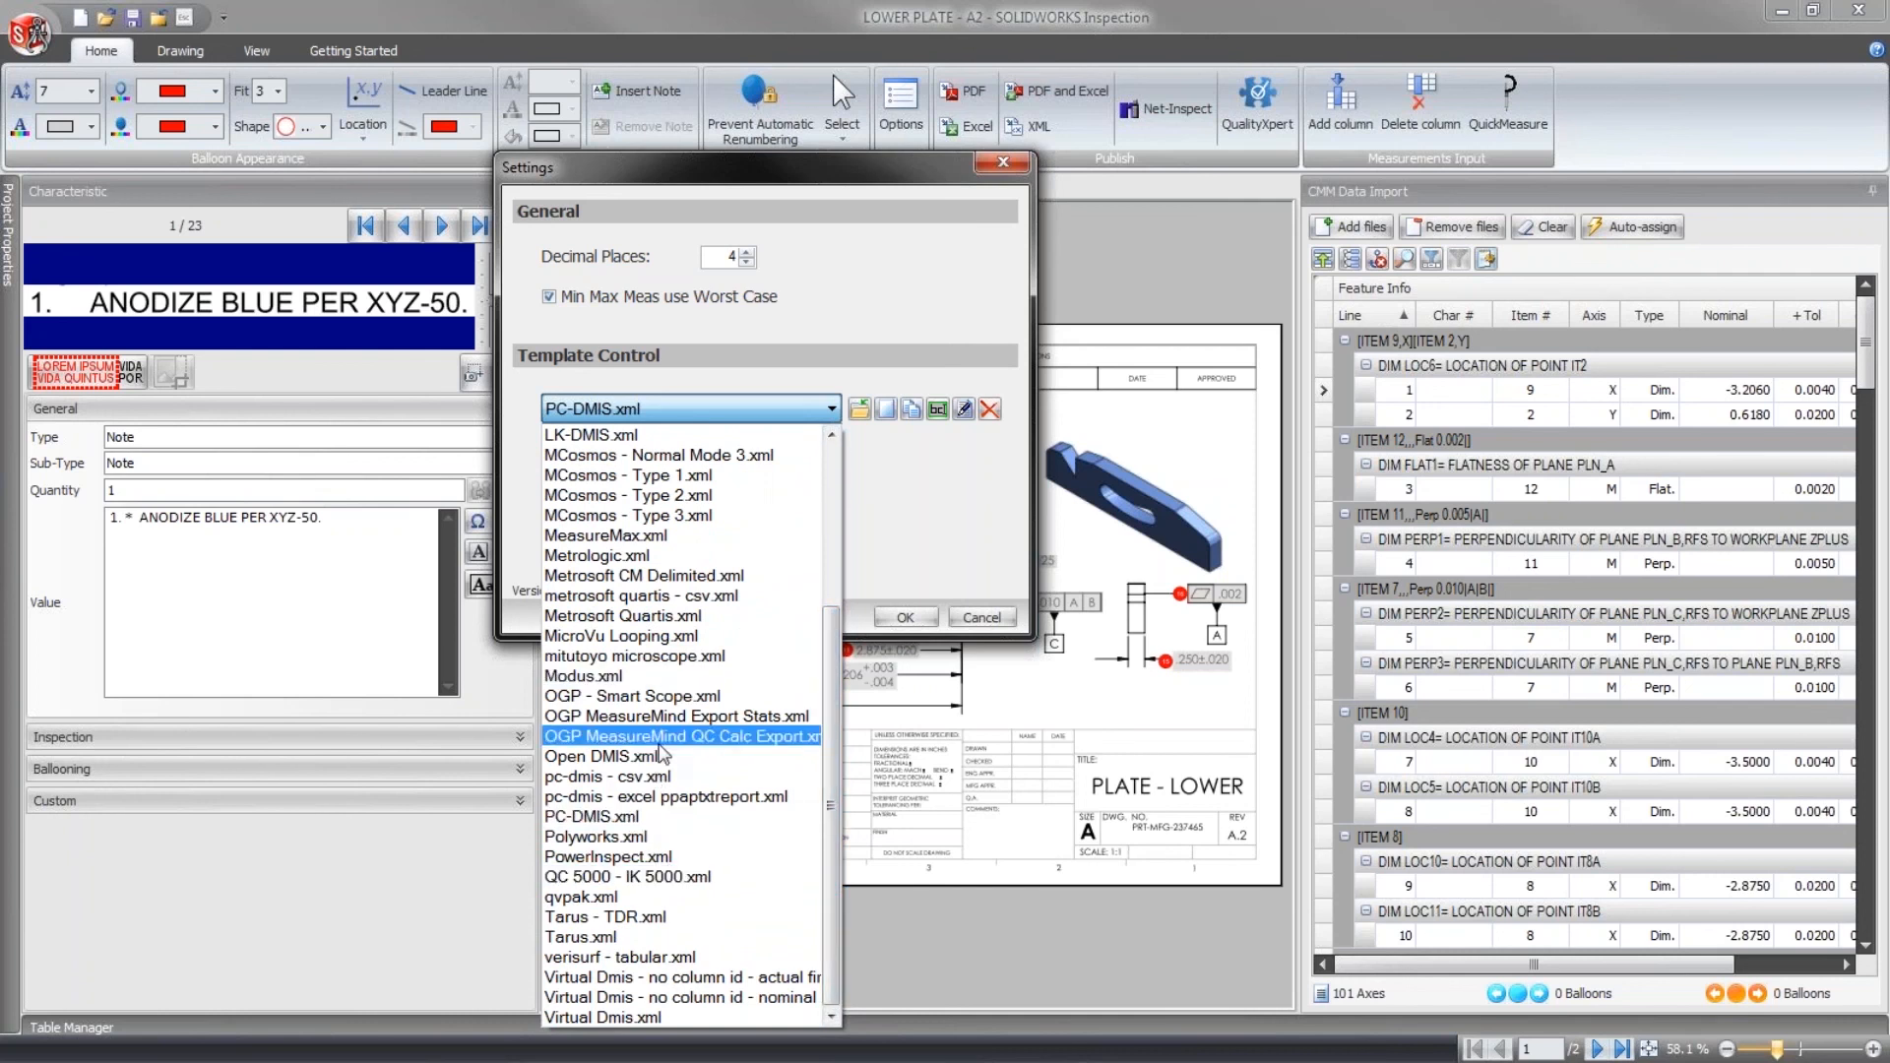
click(881, 549)
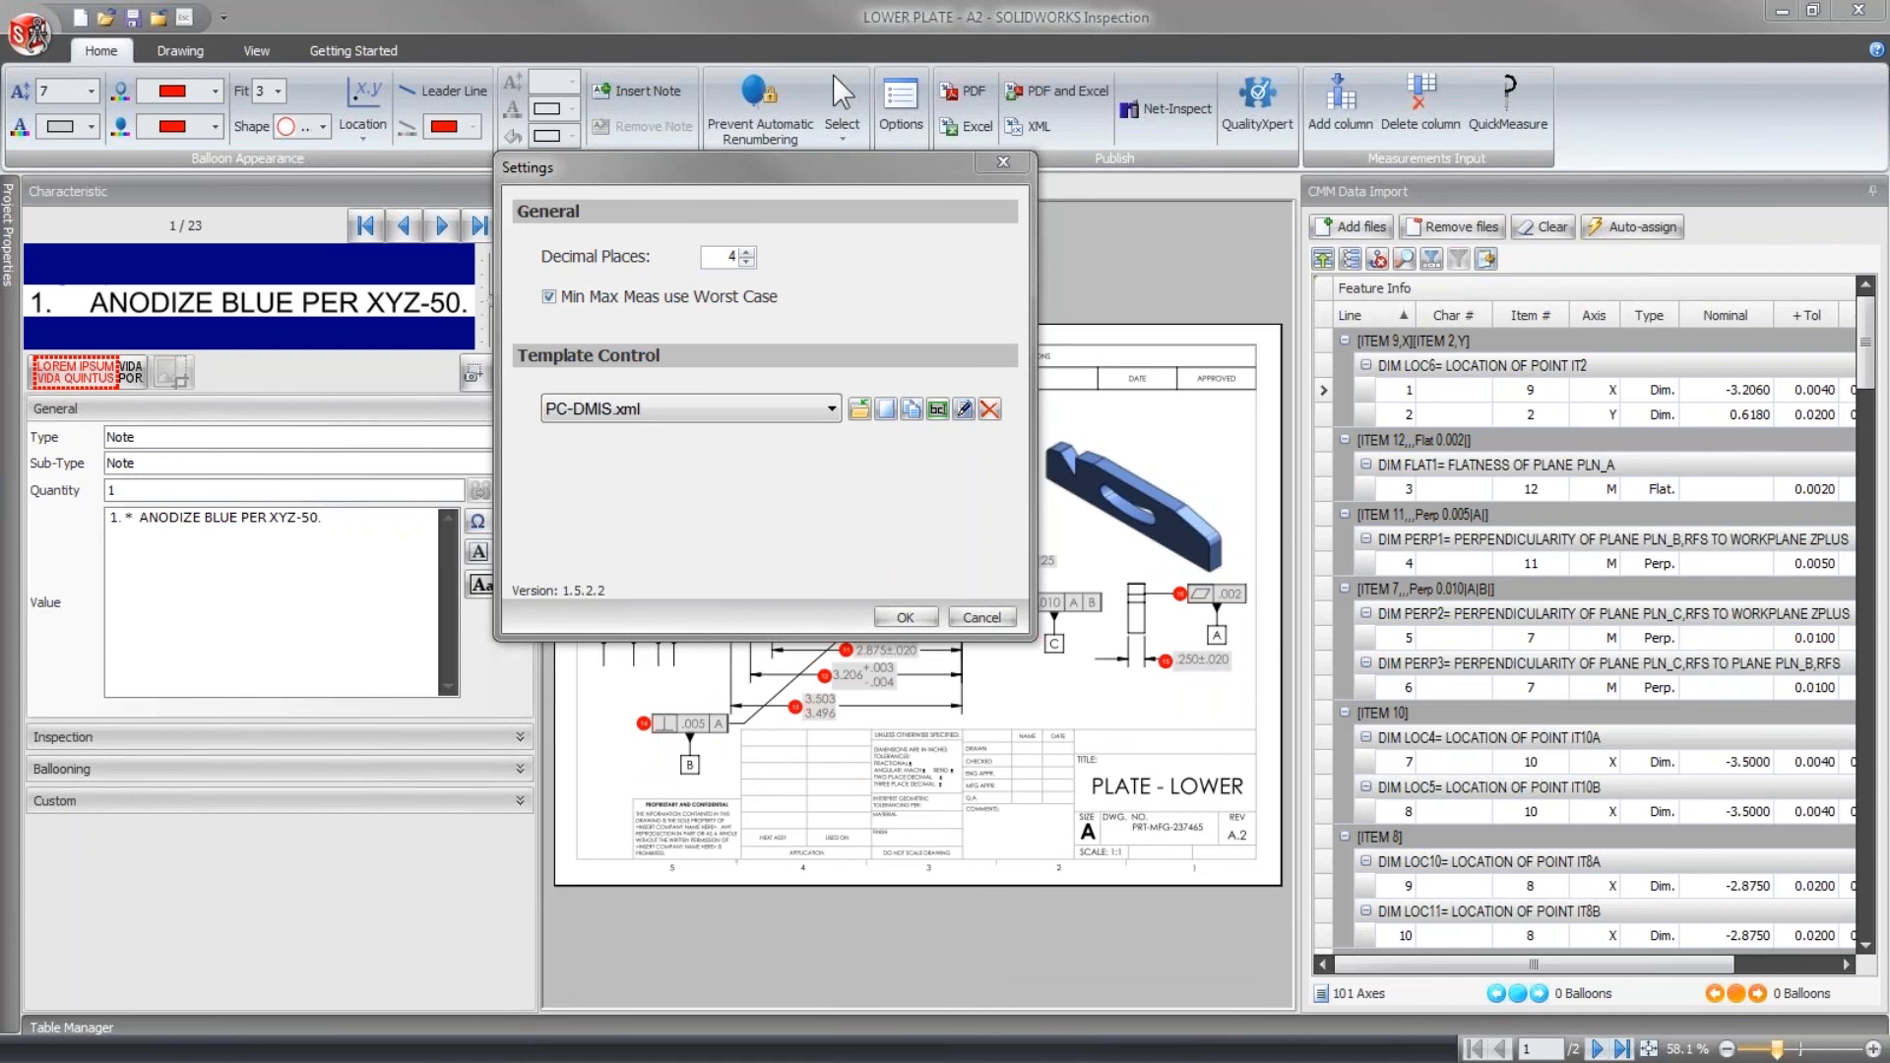
- Examine the PC-DMIS.xml template's axes, columns, features, measurement start and miscellaneous settings, then cancel the template editor
click(963, 410)
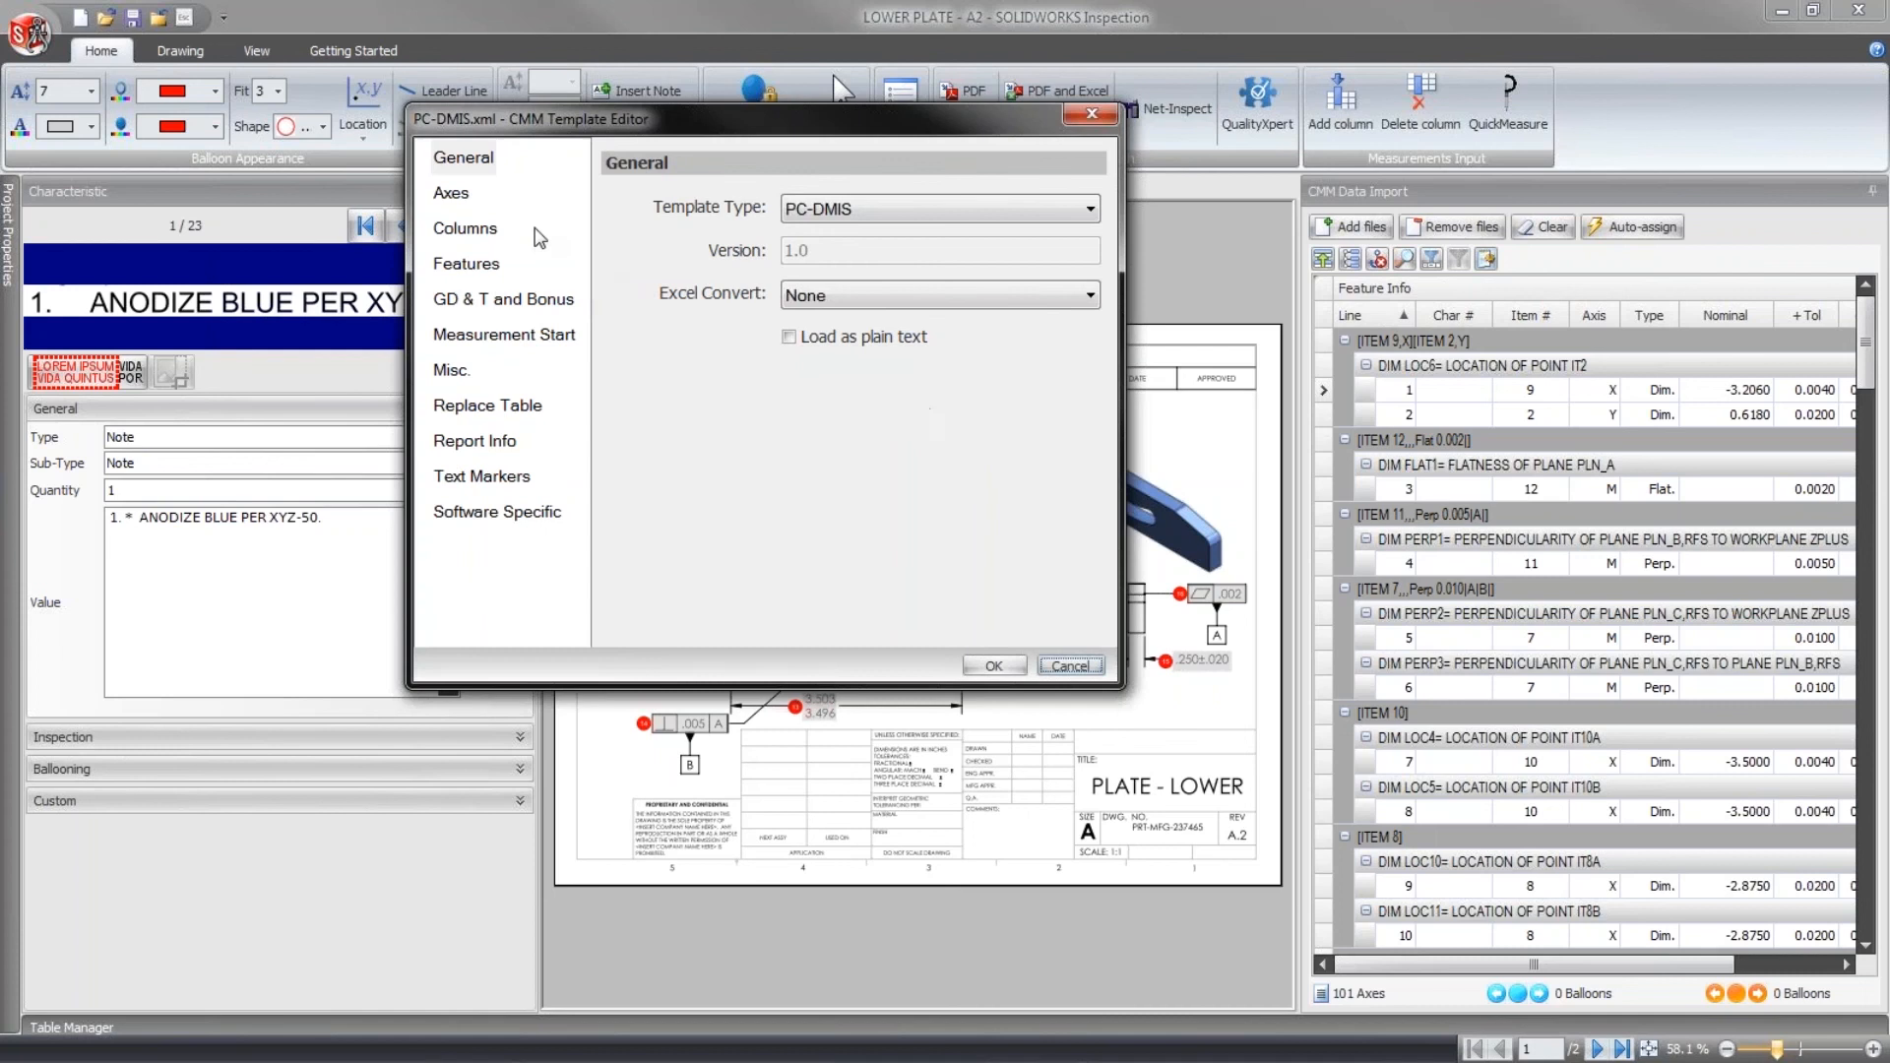
click(452, 193)
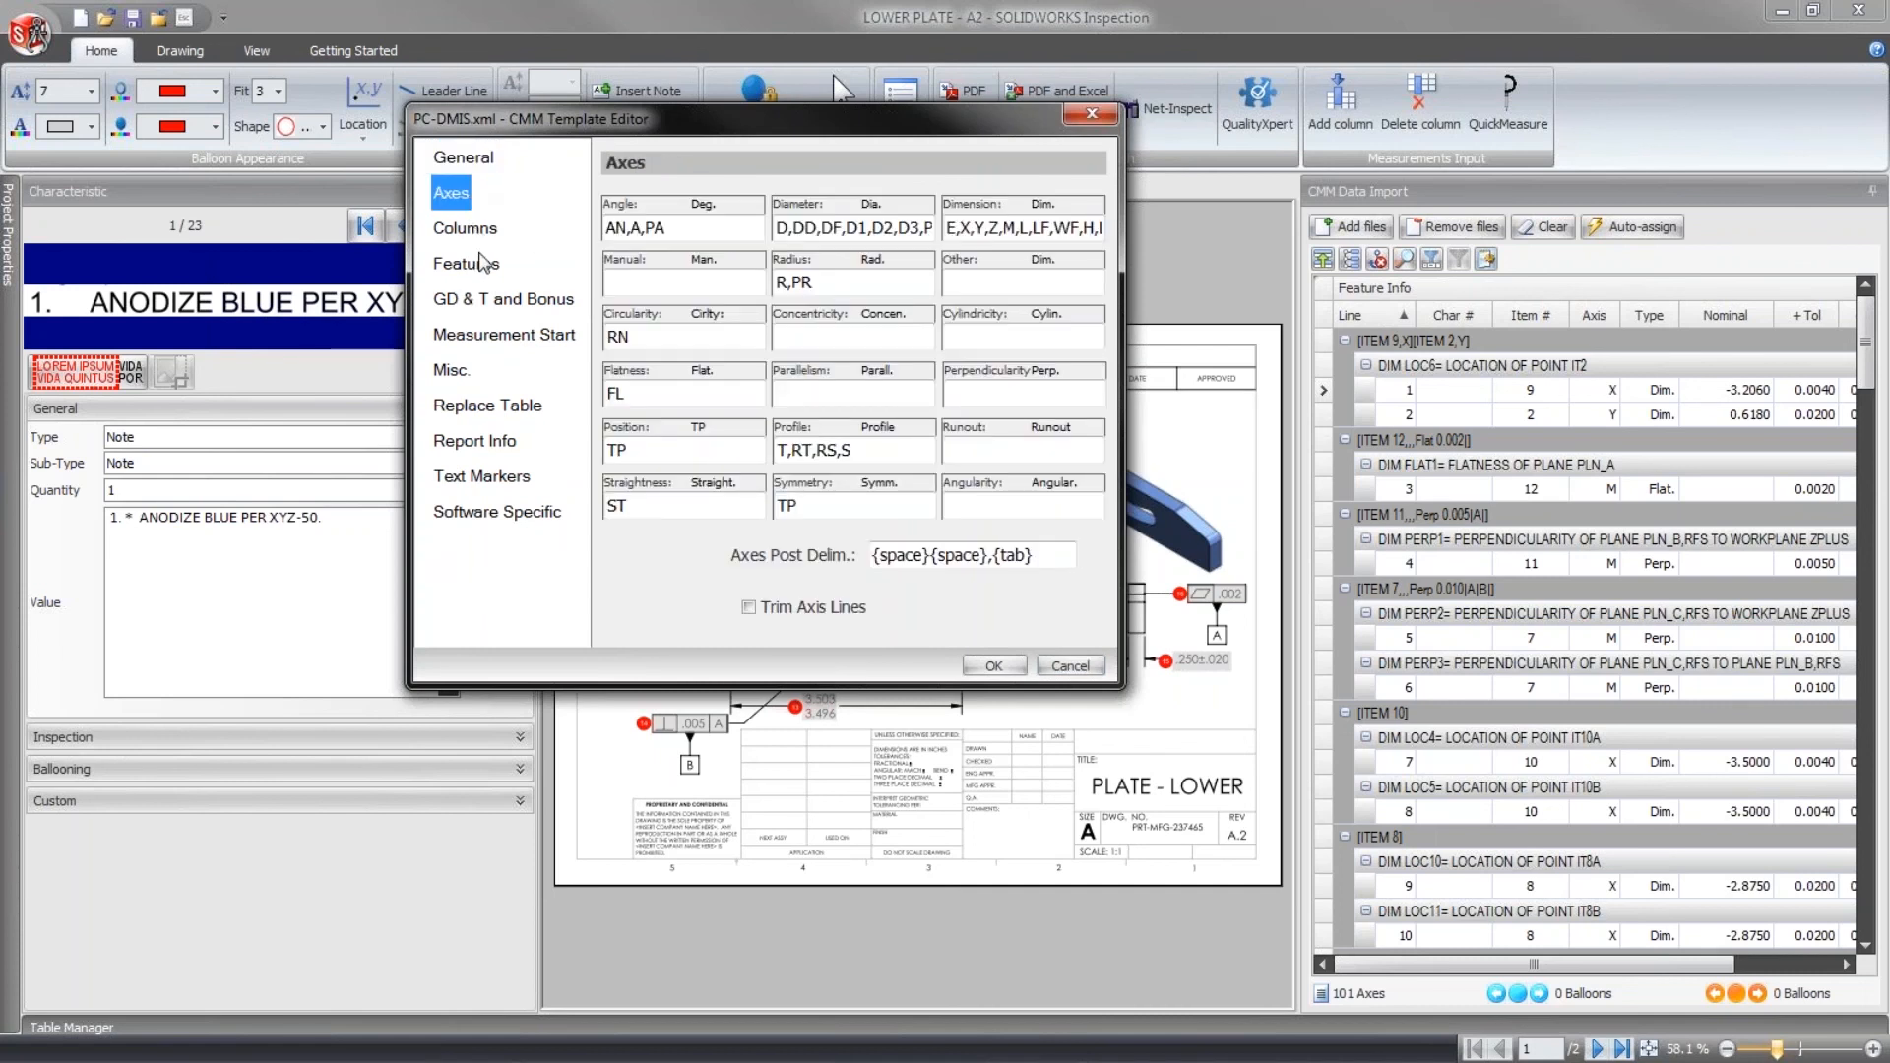
click(478, 237)
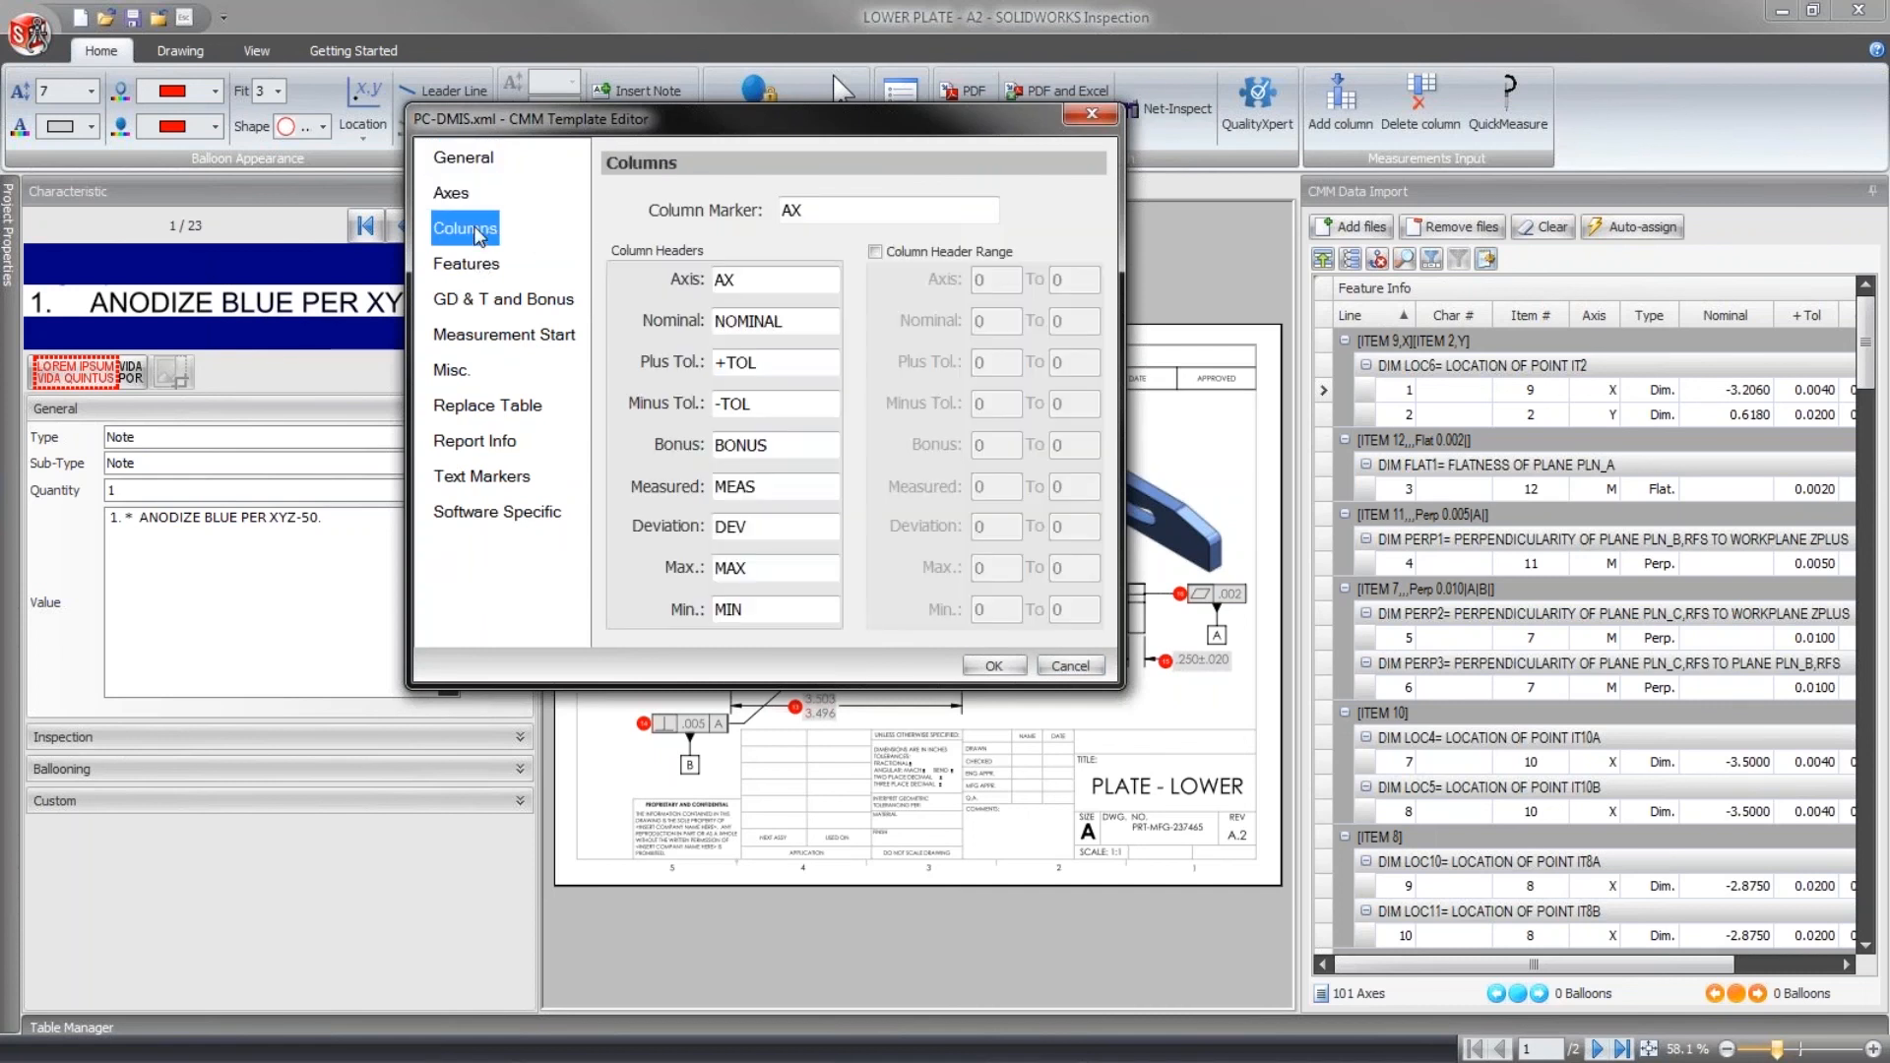
click(478, 266)
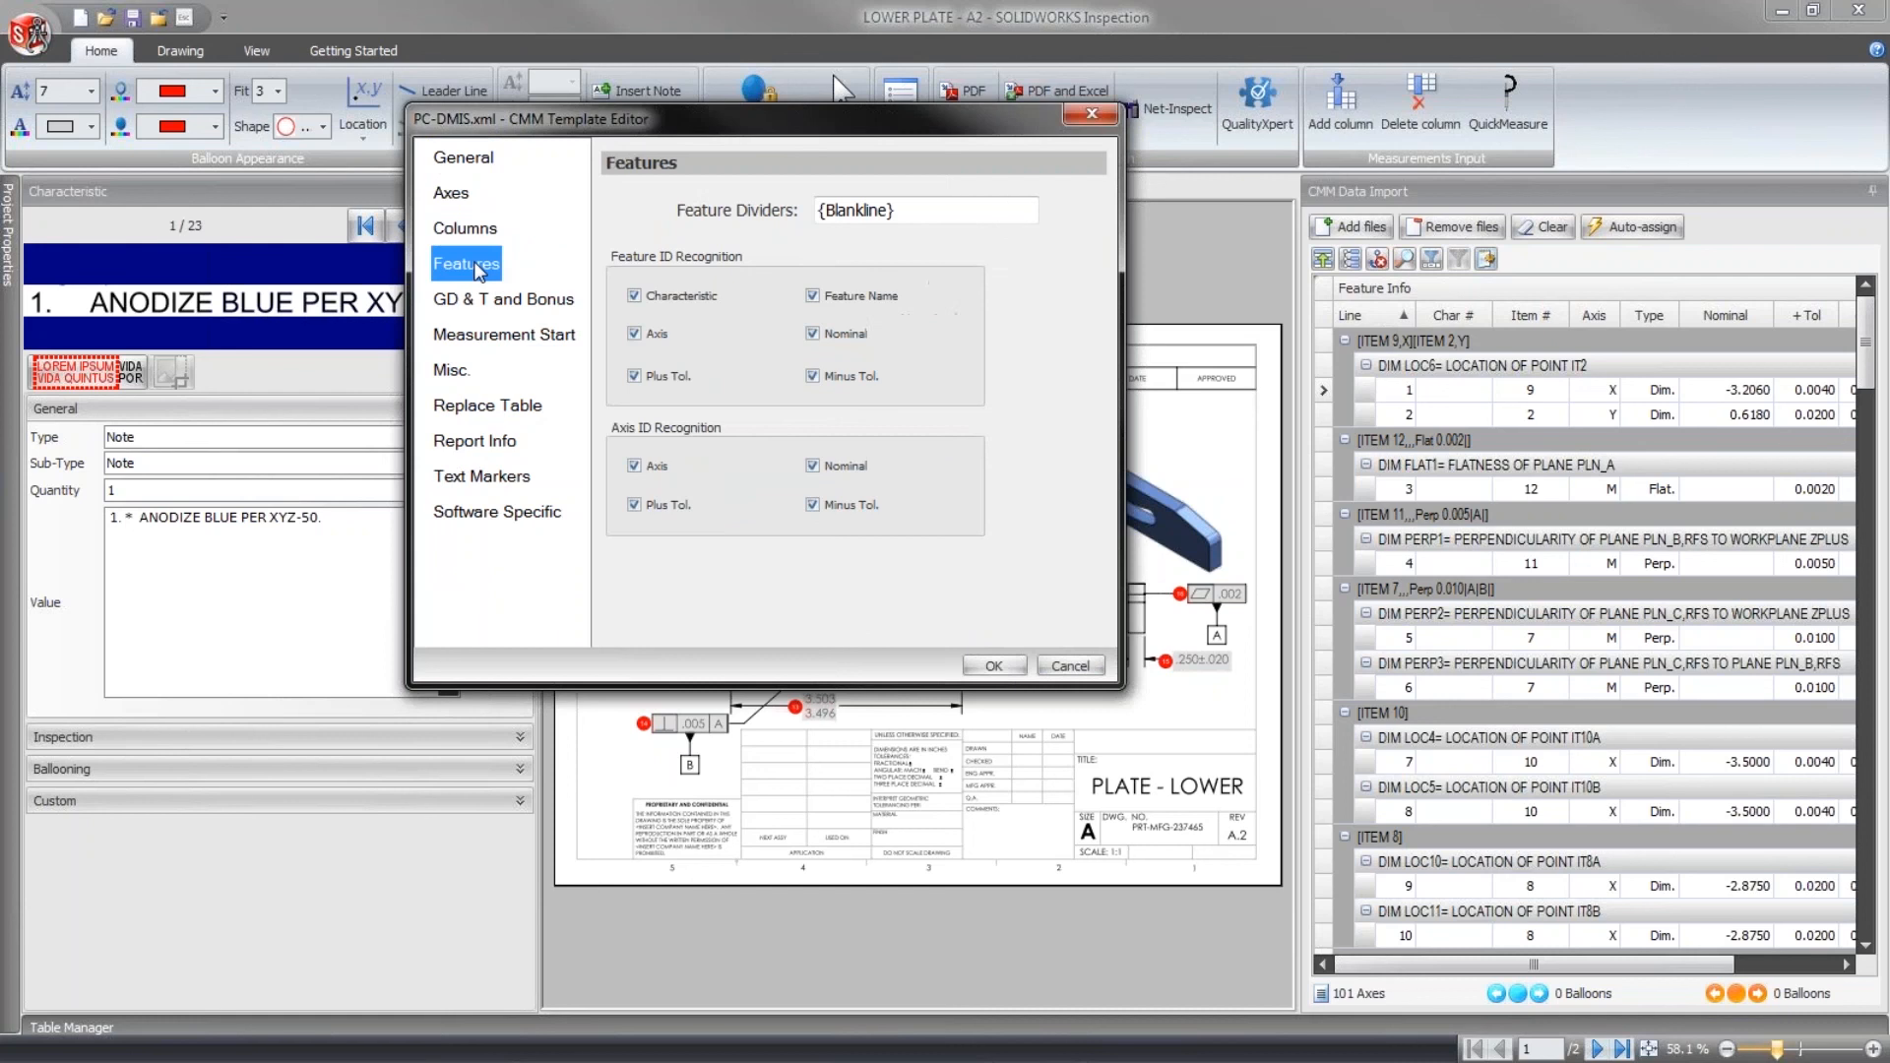
click(482, 301)
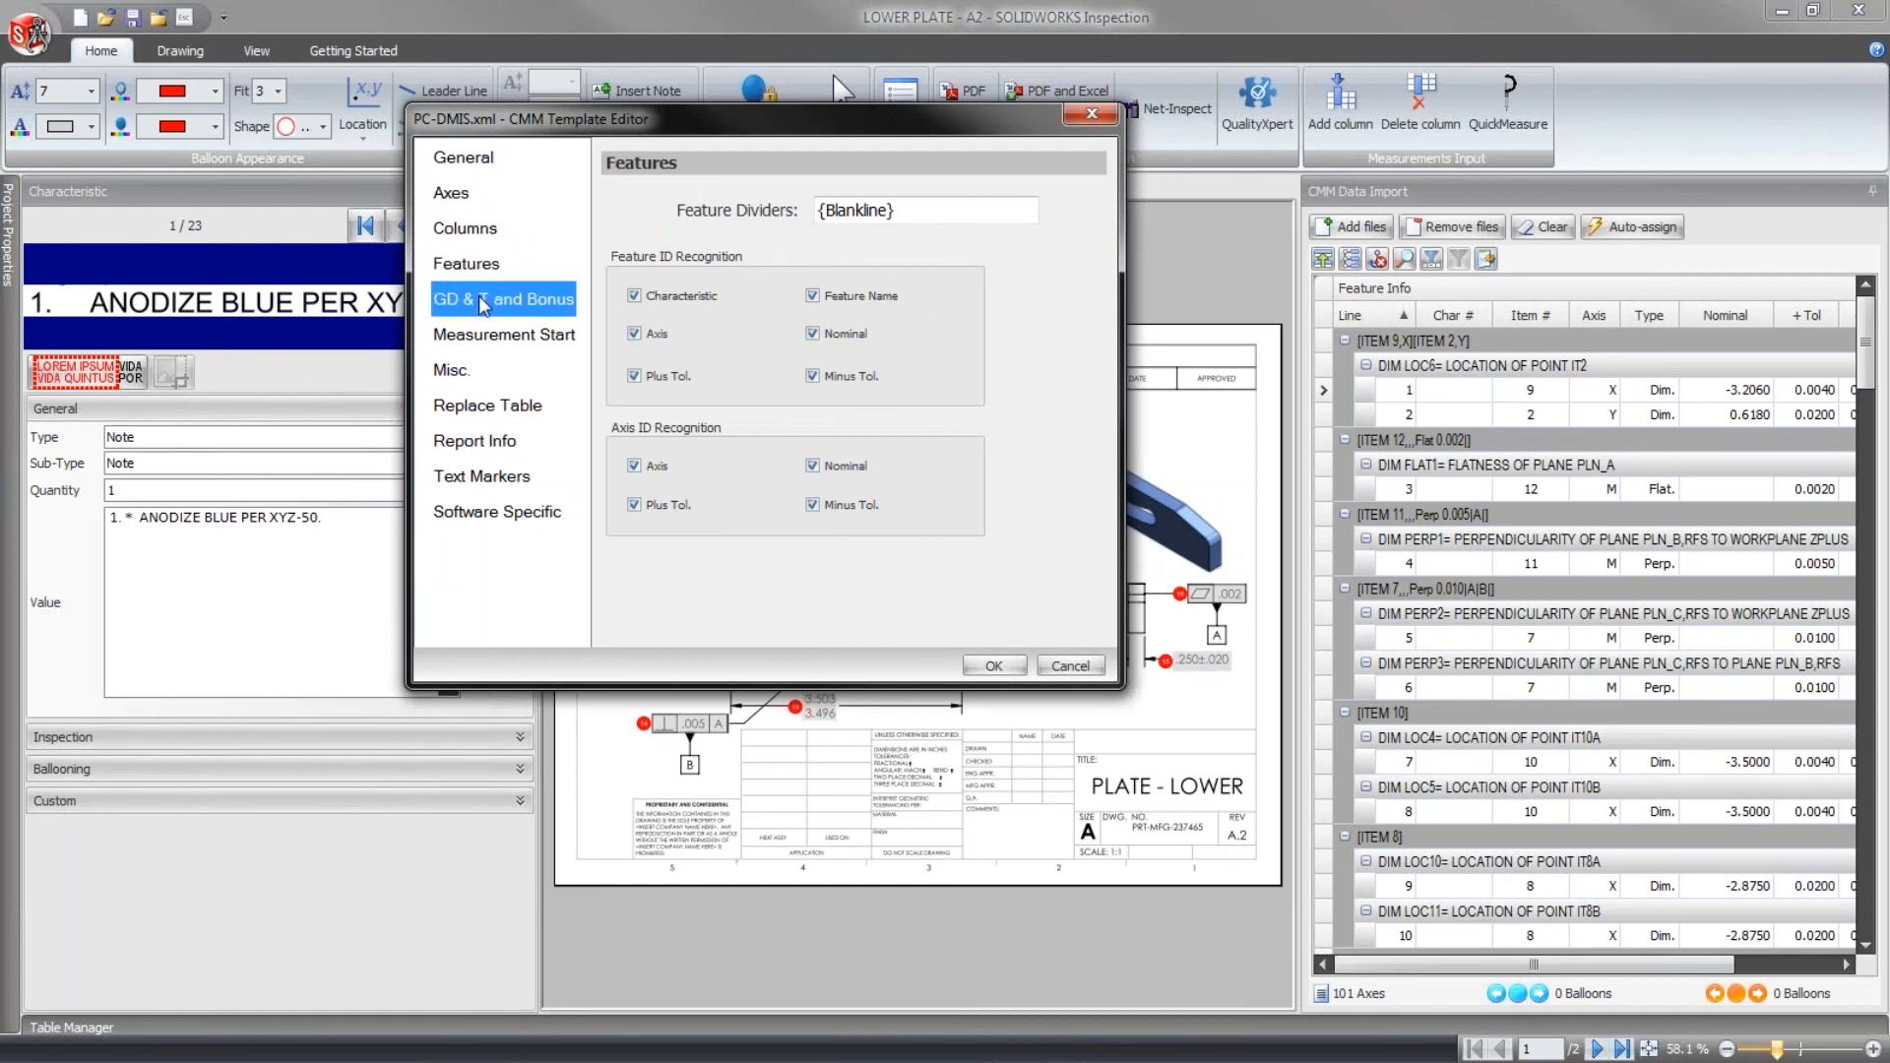
click(479, 336)
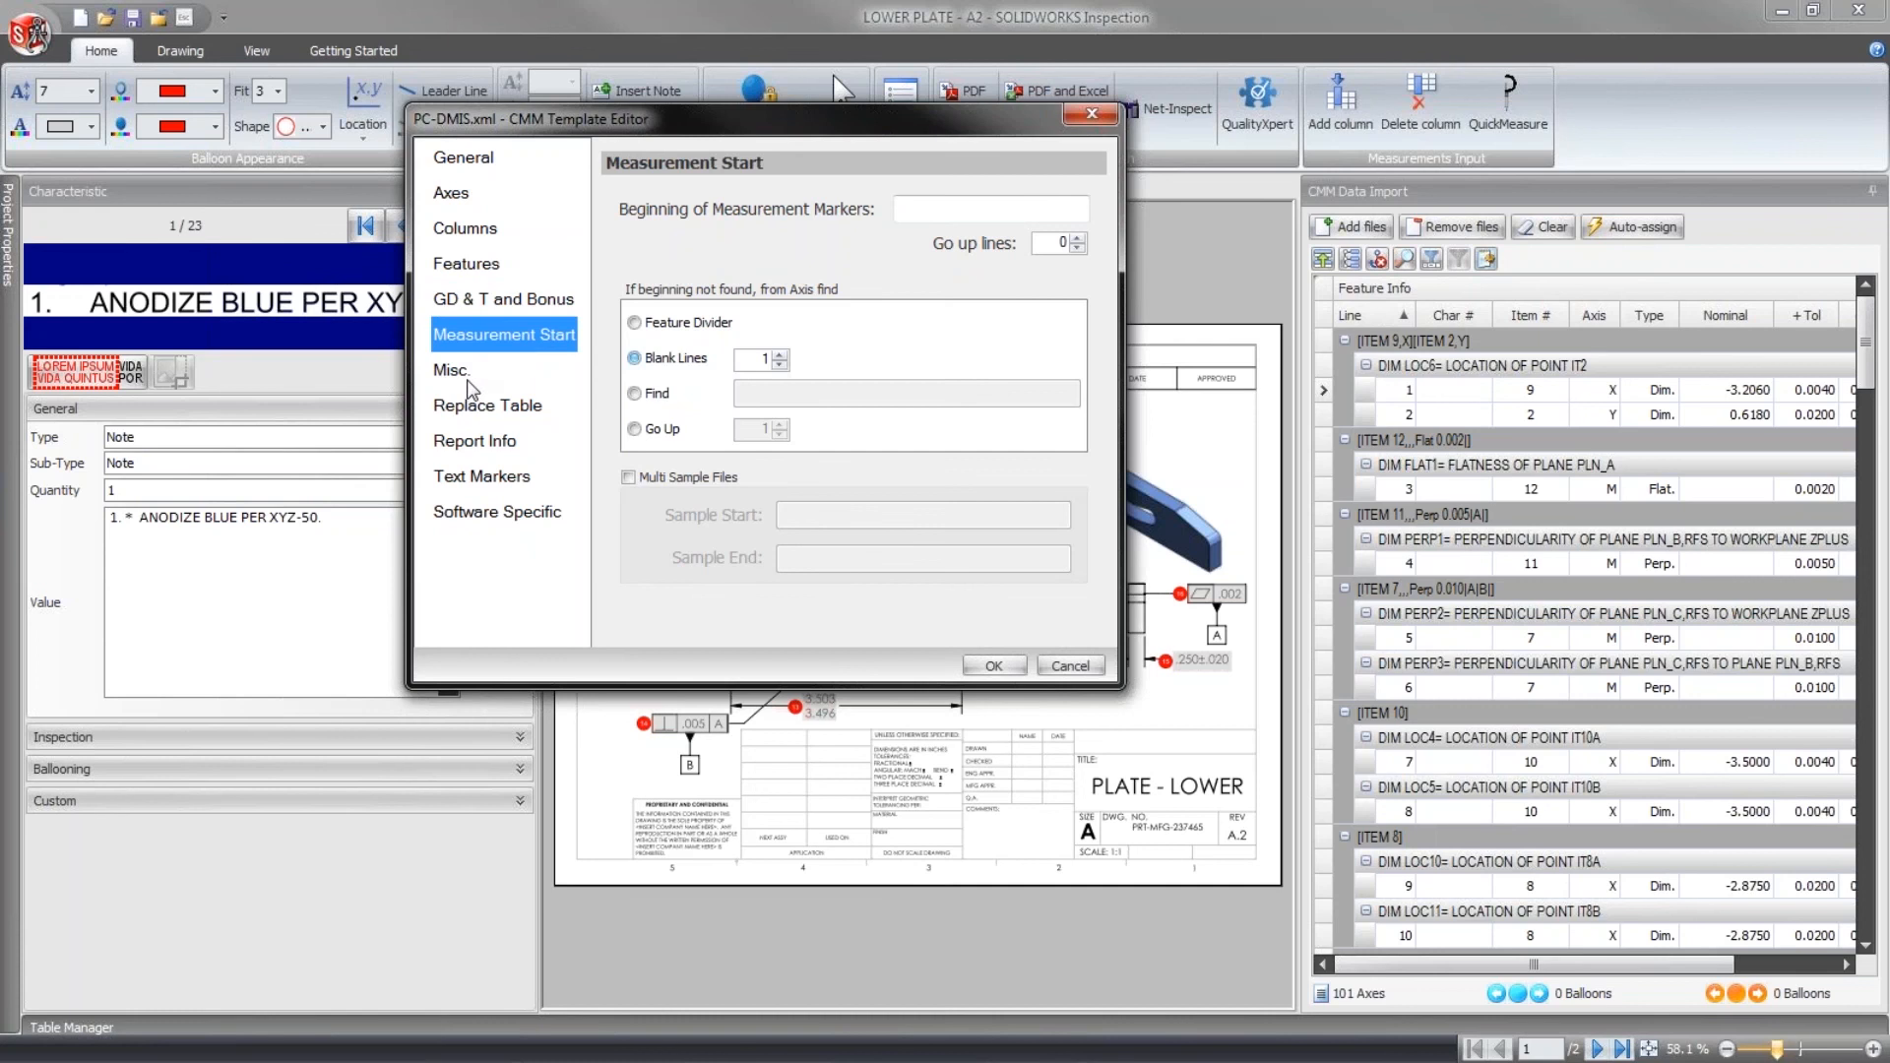
click(468, 374)
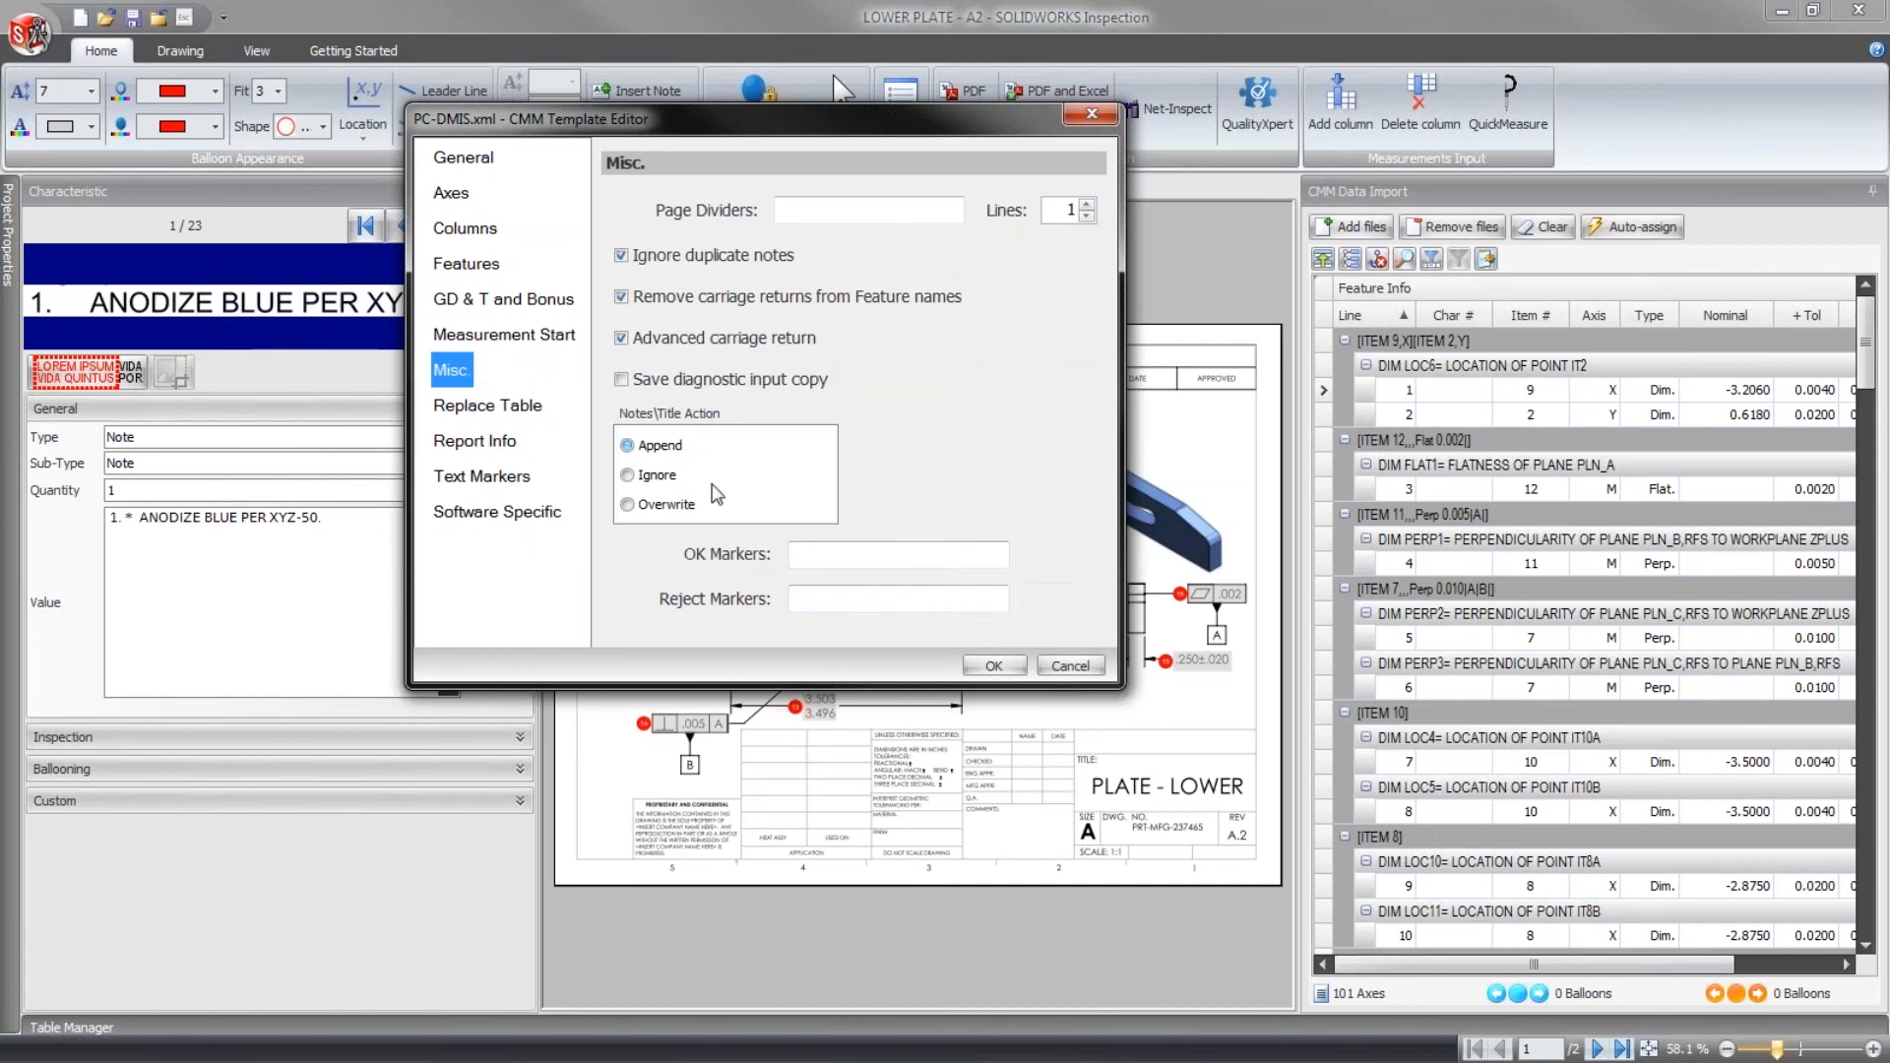
click(1070, 665)
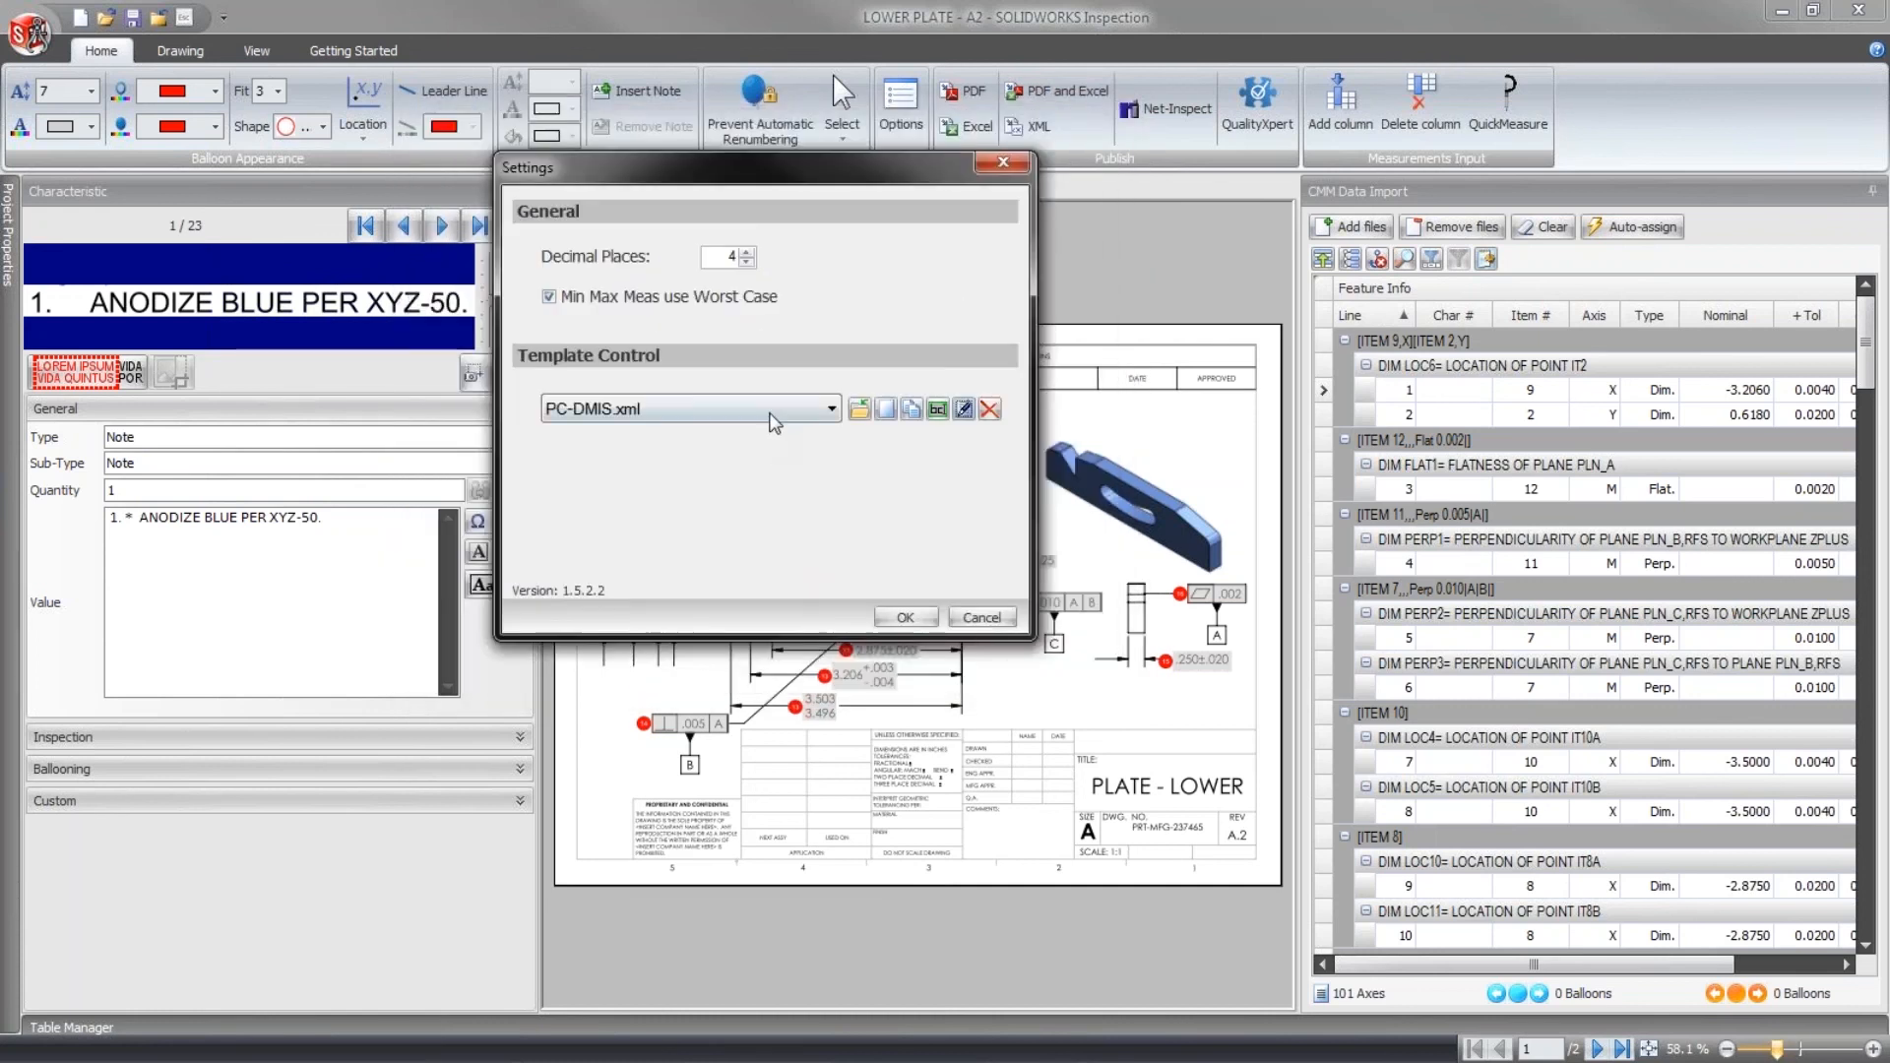
- Look through the CMM template choices once more and cancel the import settings
click(767, 407)
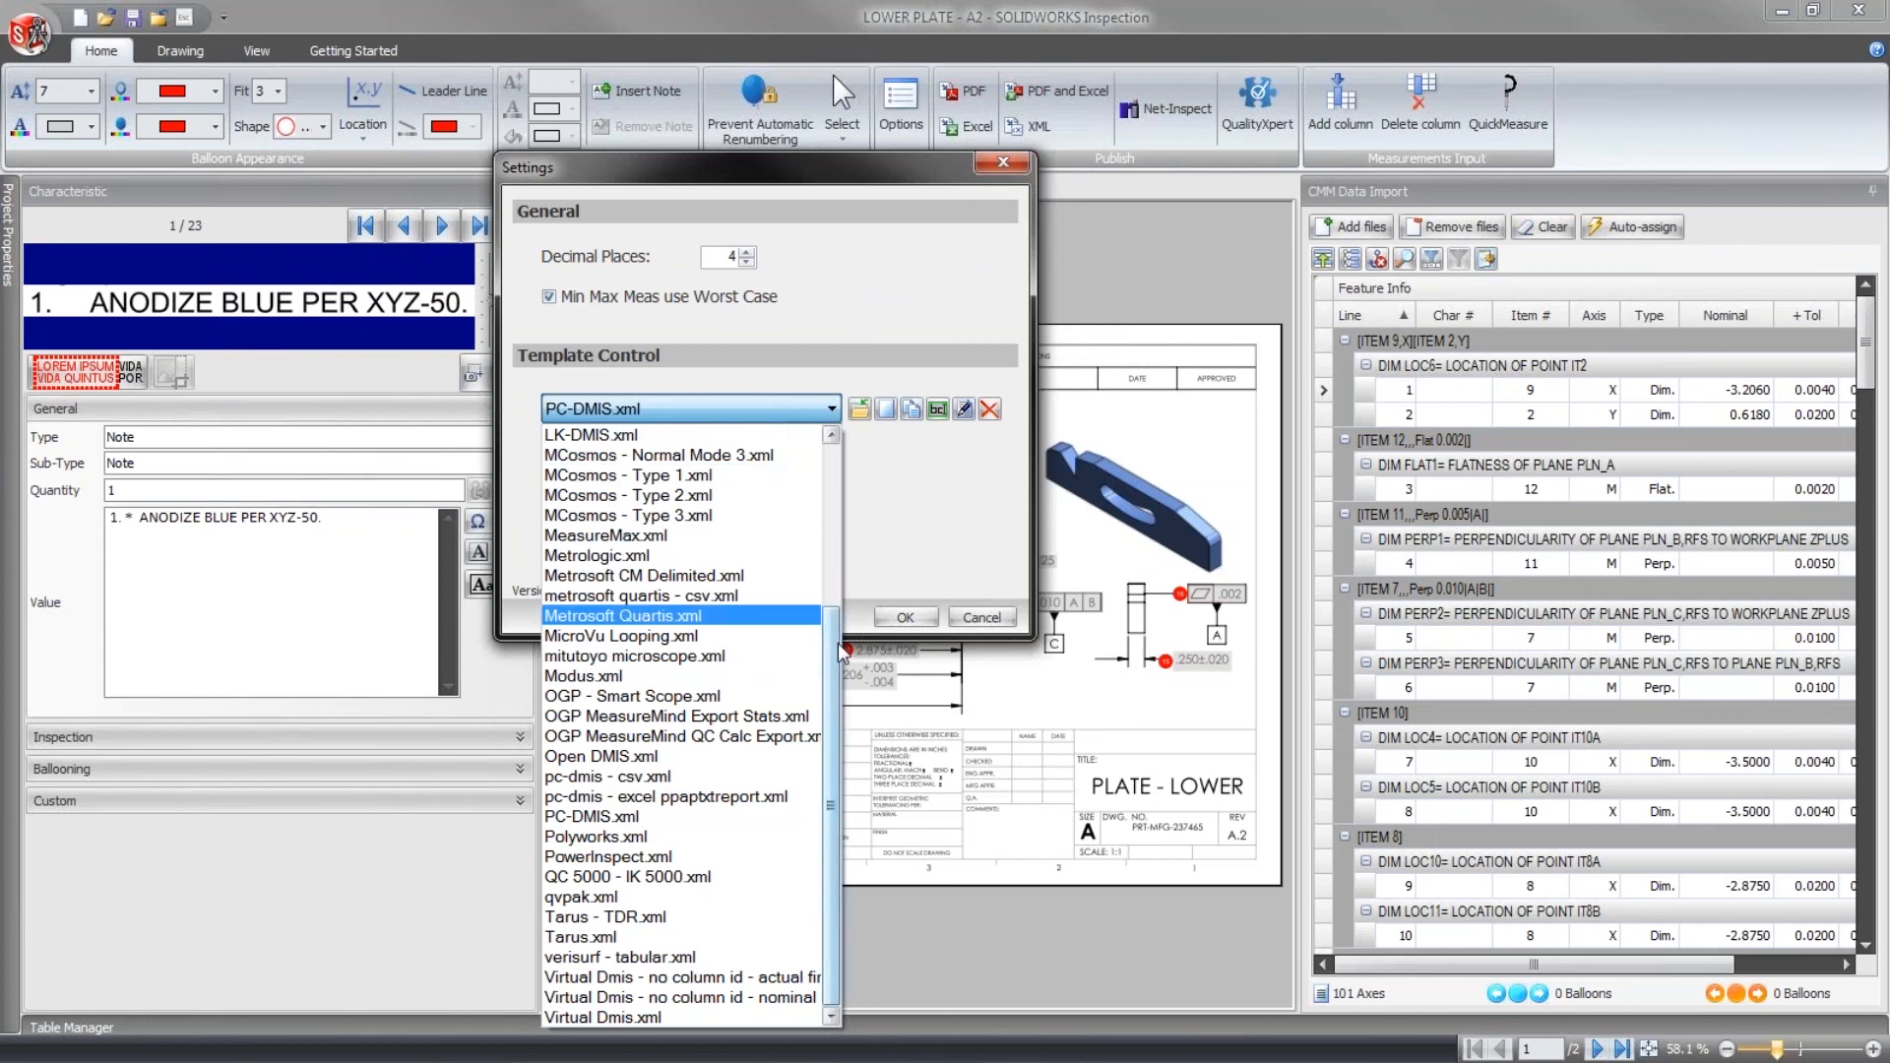
drag(842, 649, 832, 461)
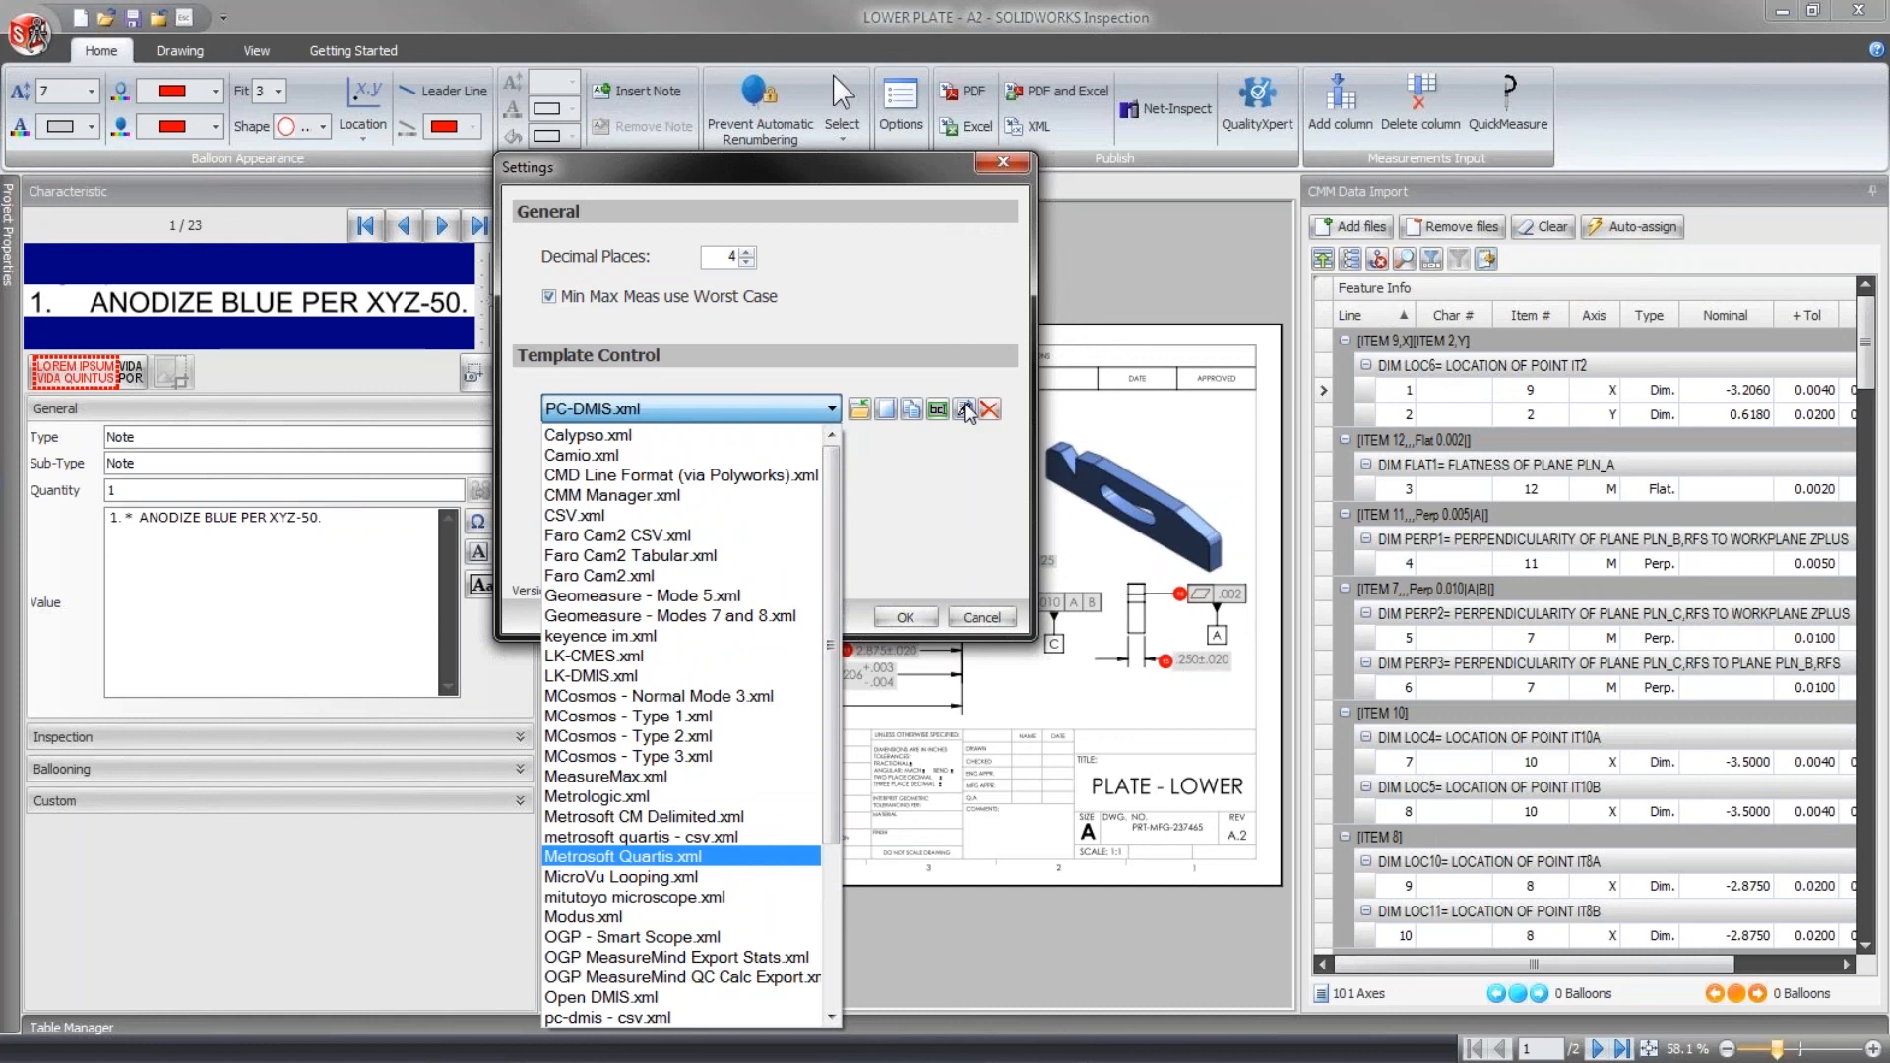
click(955, 437)
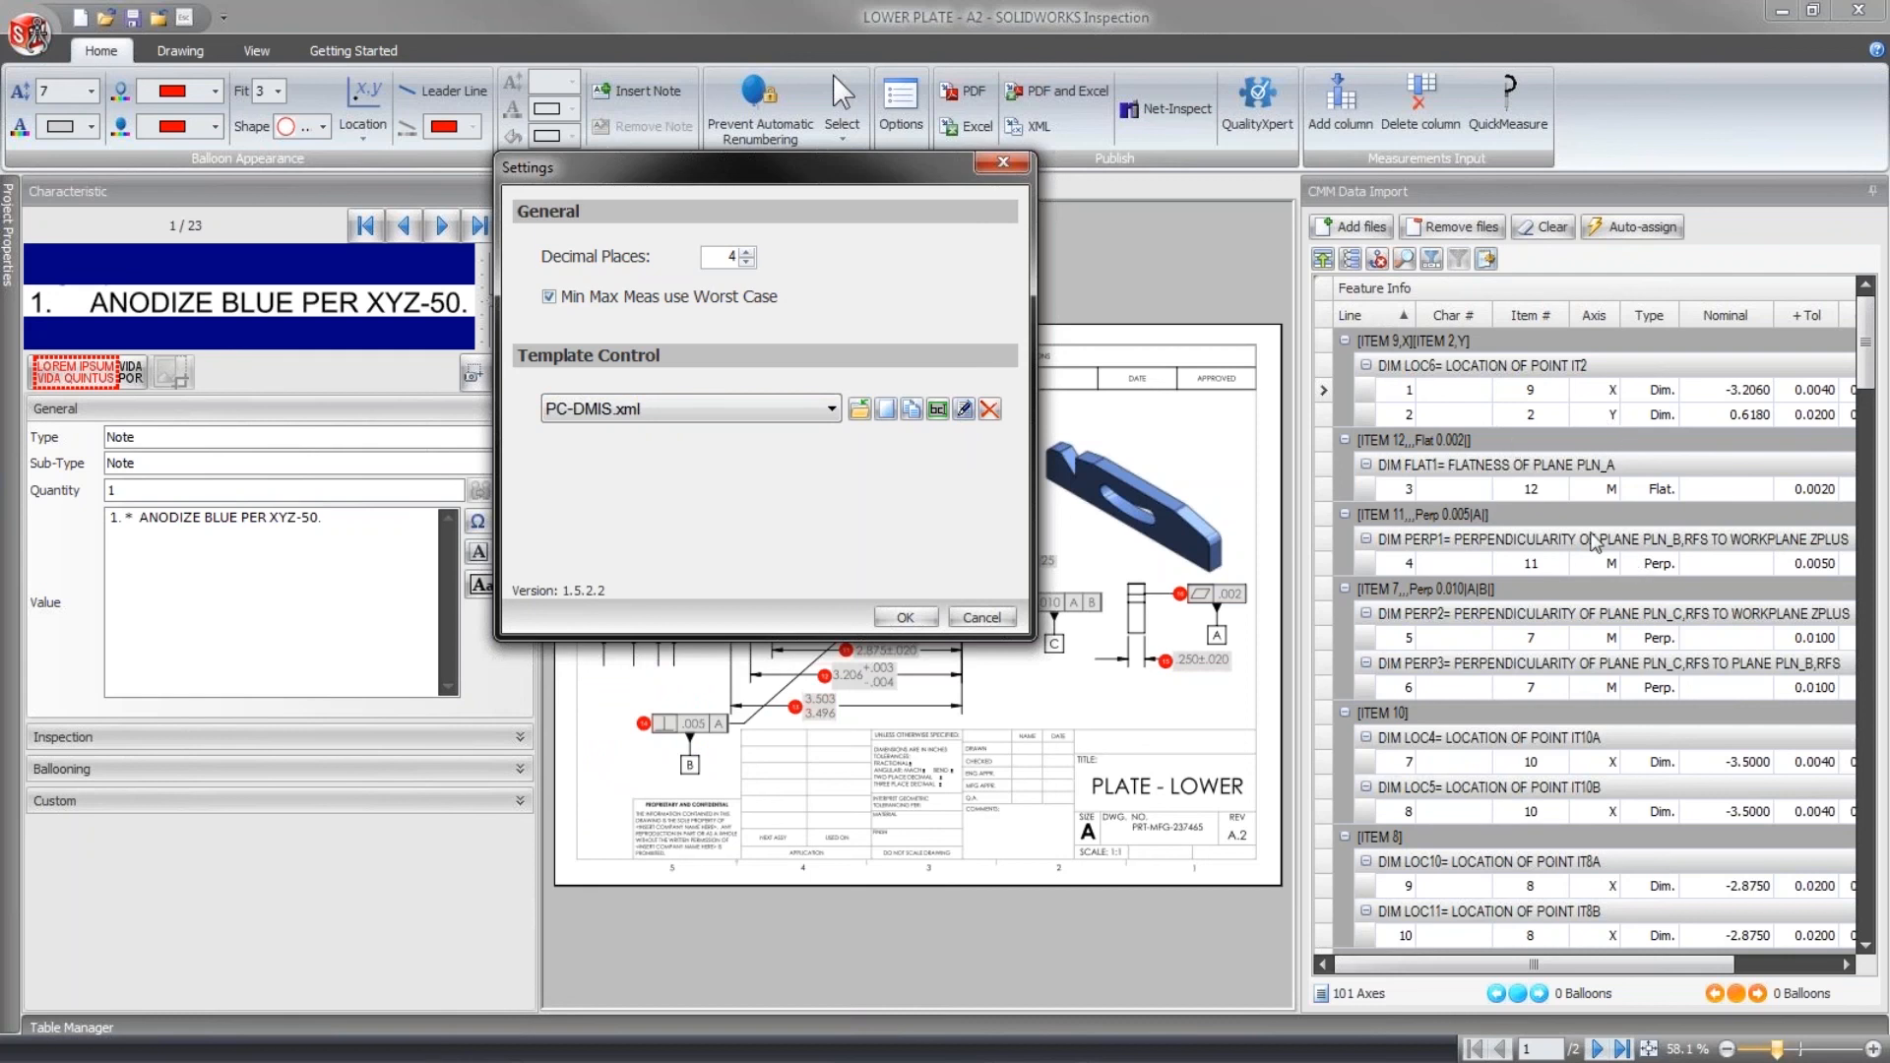
click(984, 618)
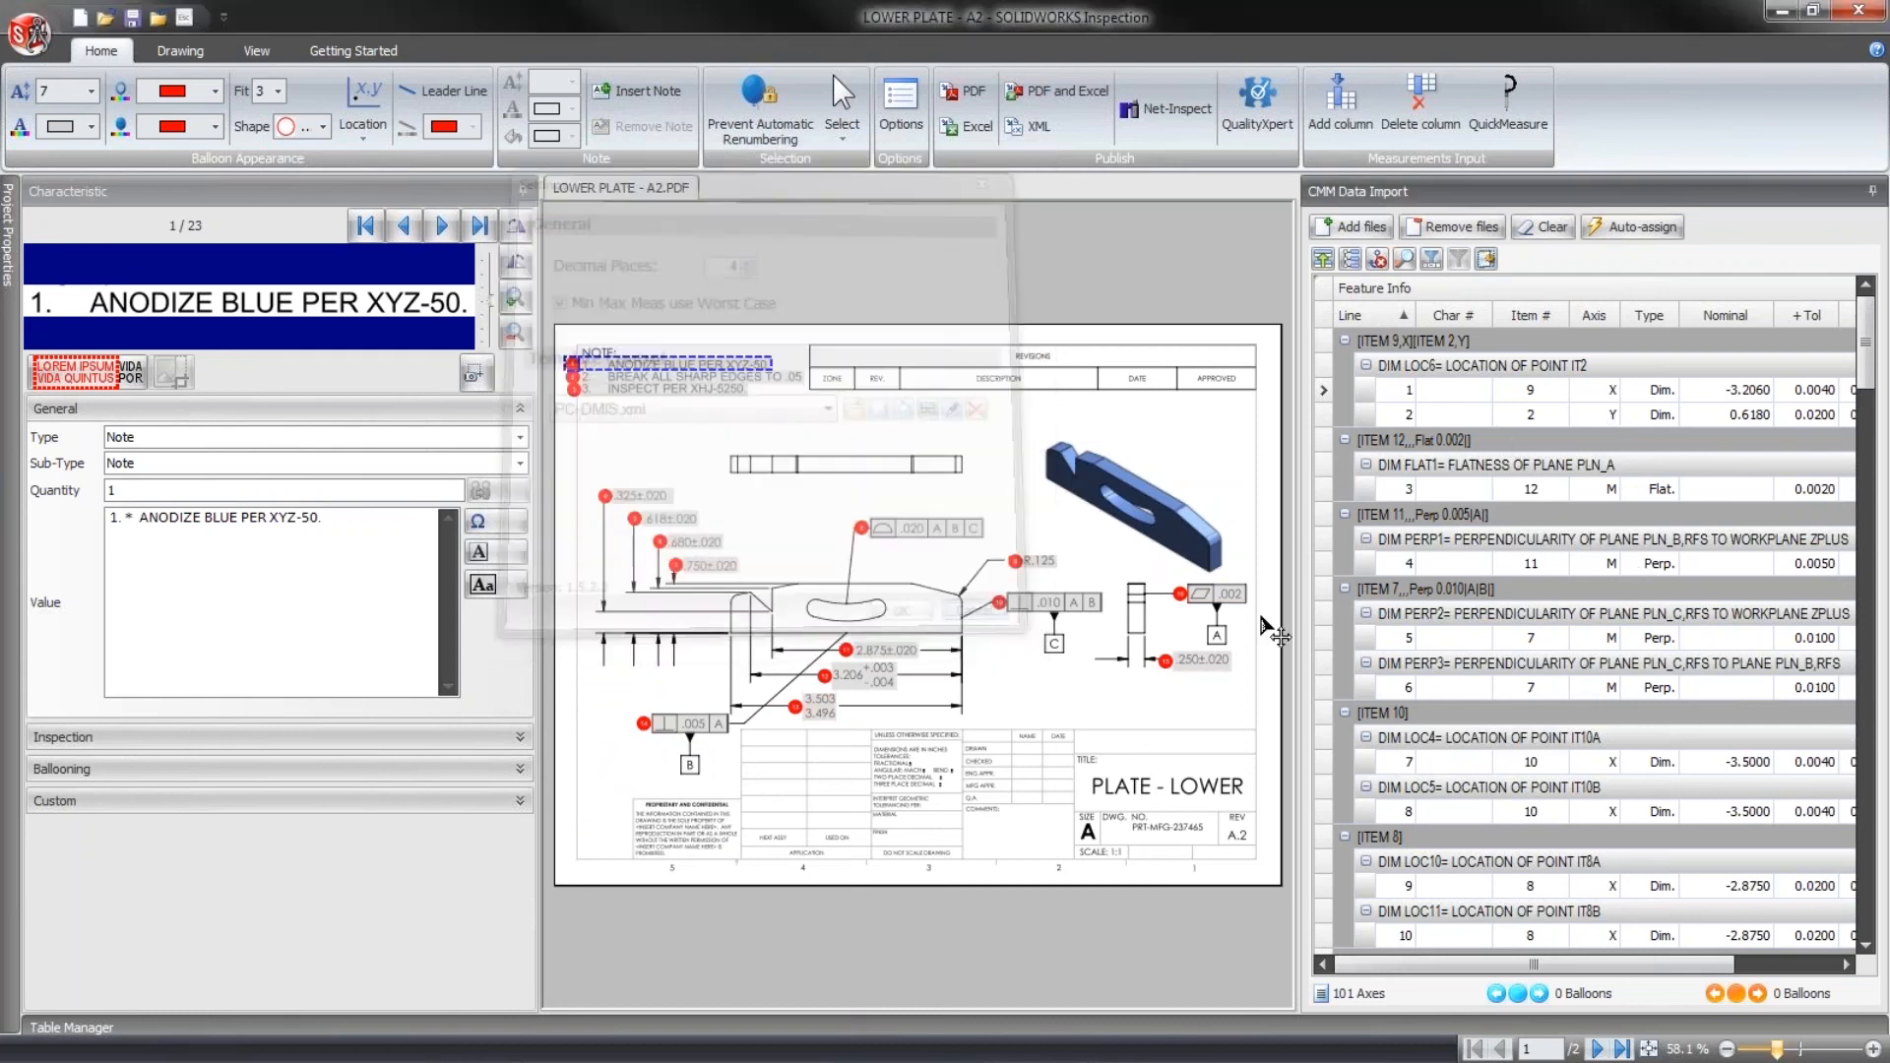
- Collapse the CMM import data to make more room for the ballooned drawing
click(1633, 227)
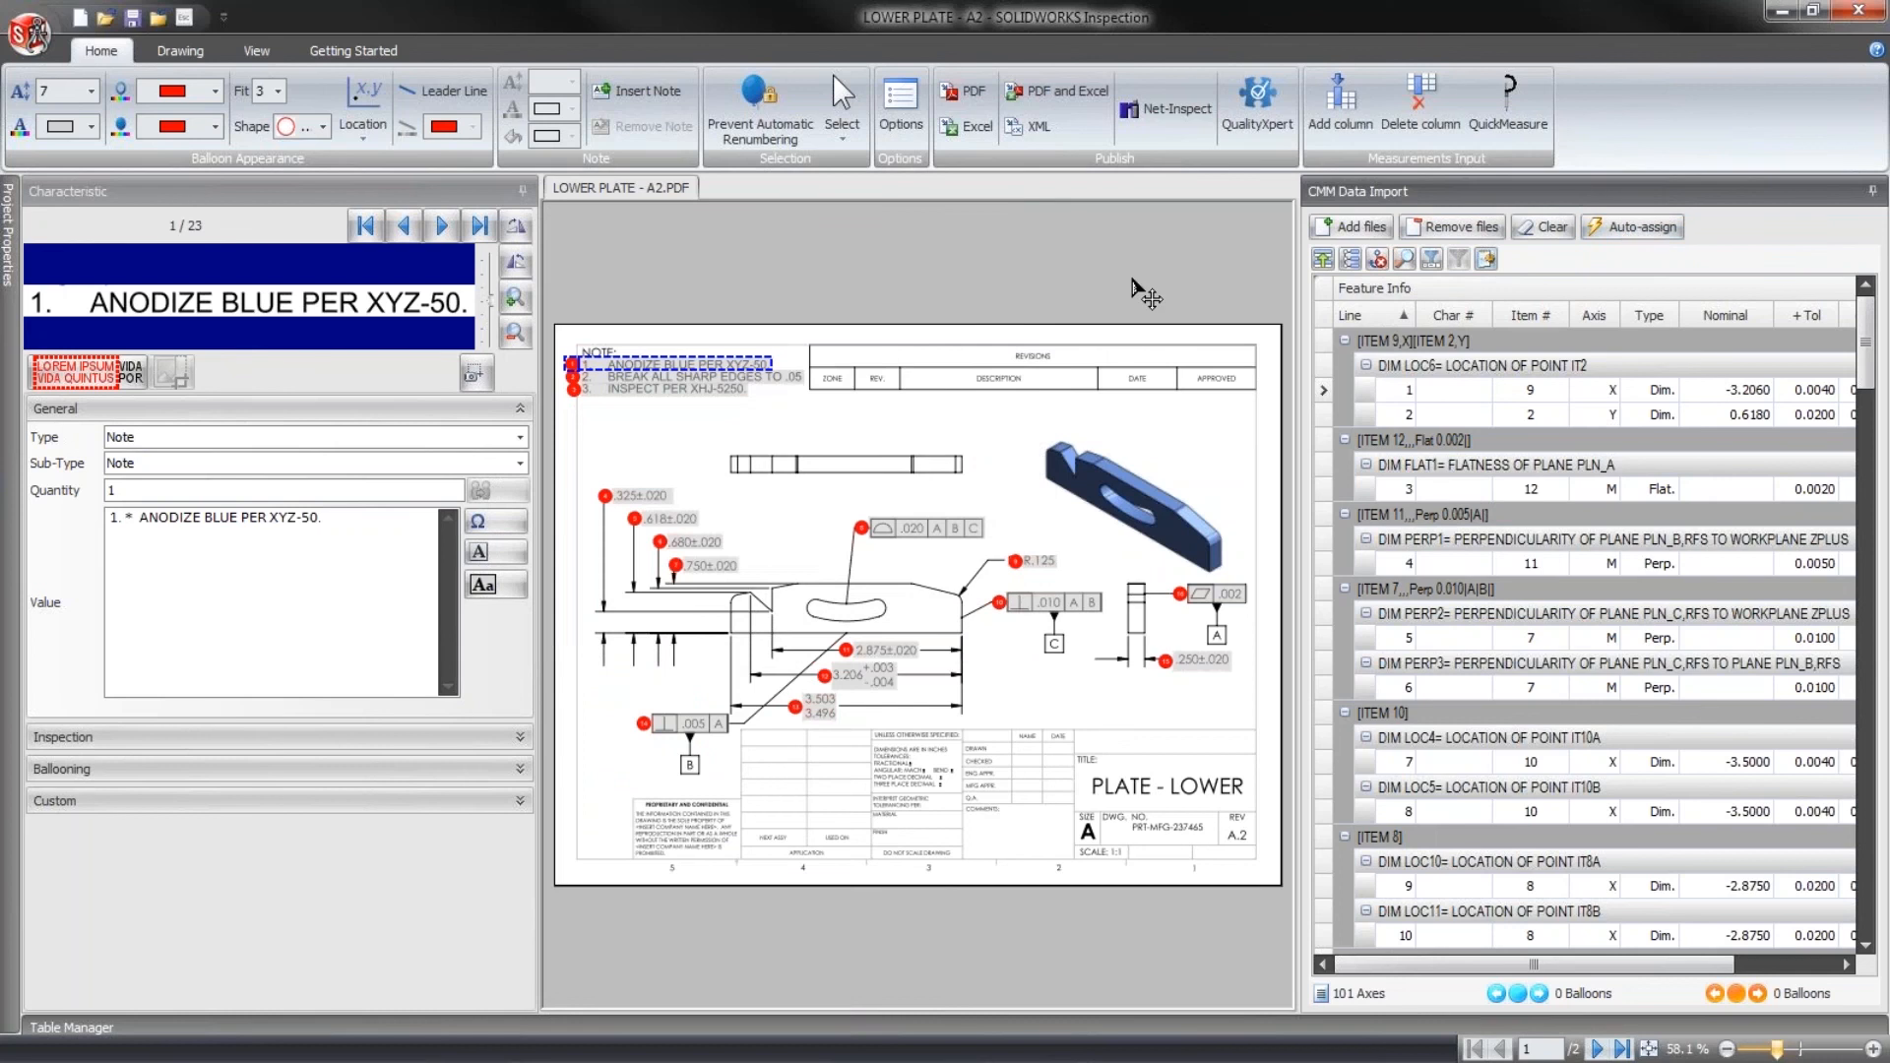
click(1873, 190)
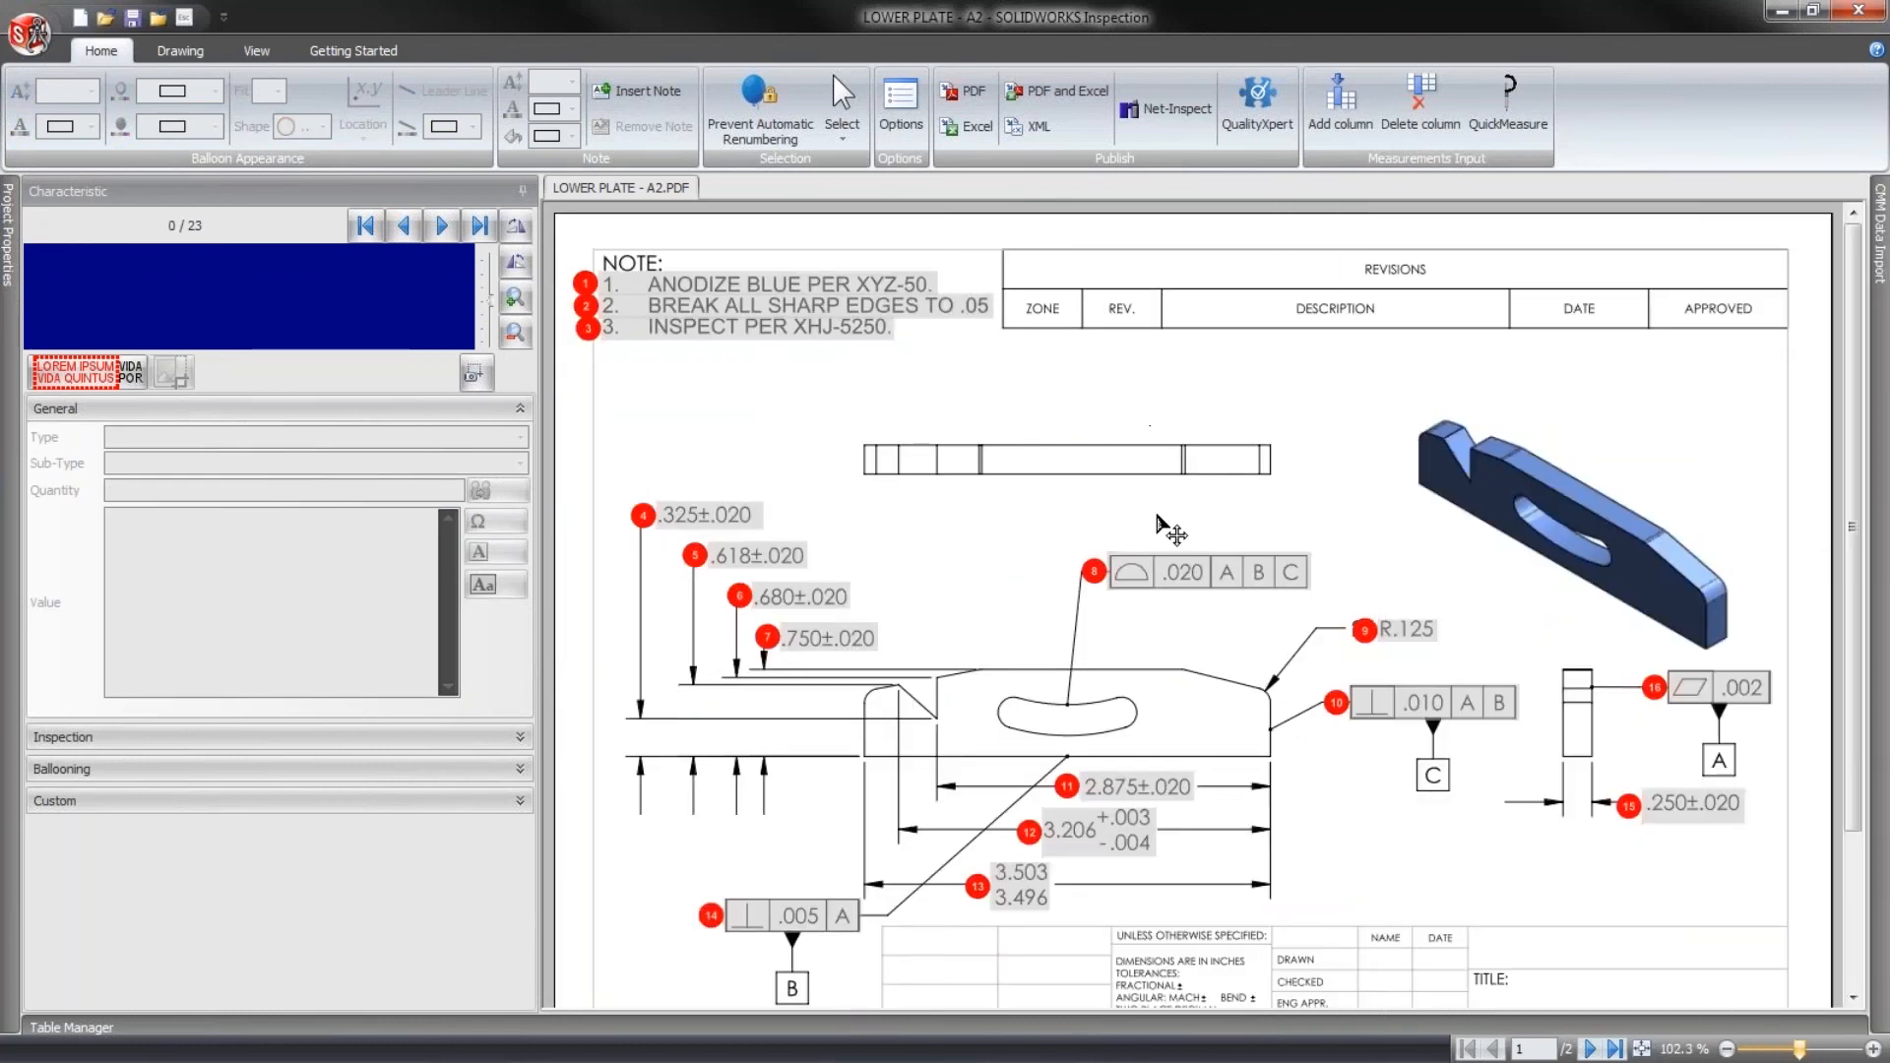
scroll(1130, 408, down, 1)
scroll(1147, 346, down, 1)
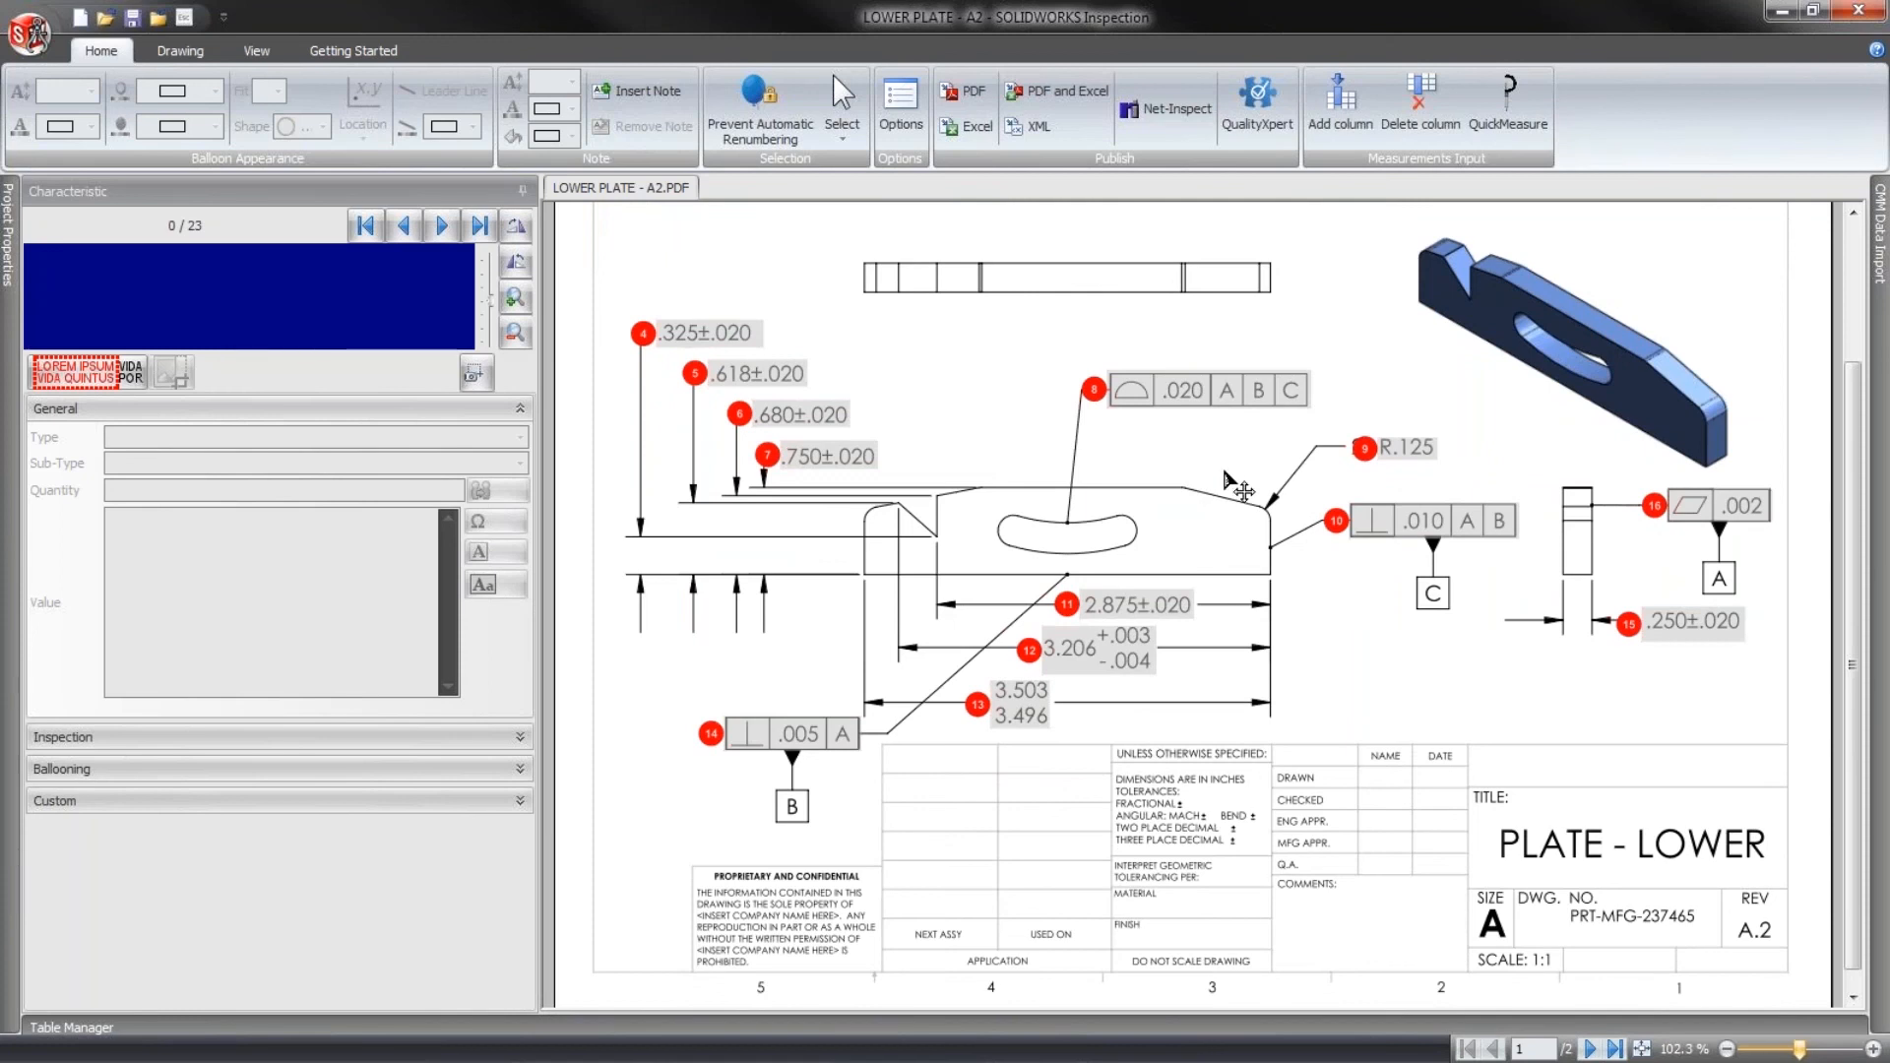
- Show the bill of characteristics and enter .325 as the first measurement for characteristic 4
click(84, 1028)
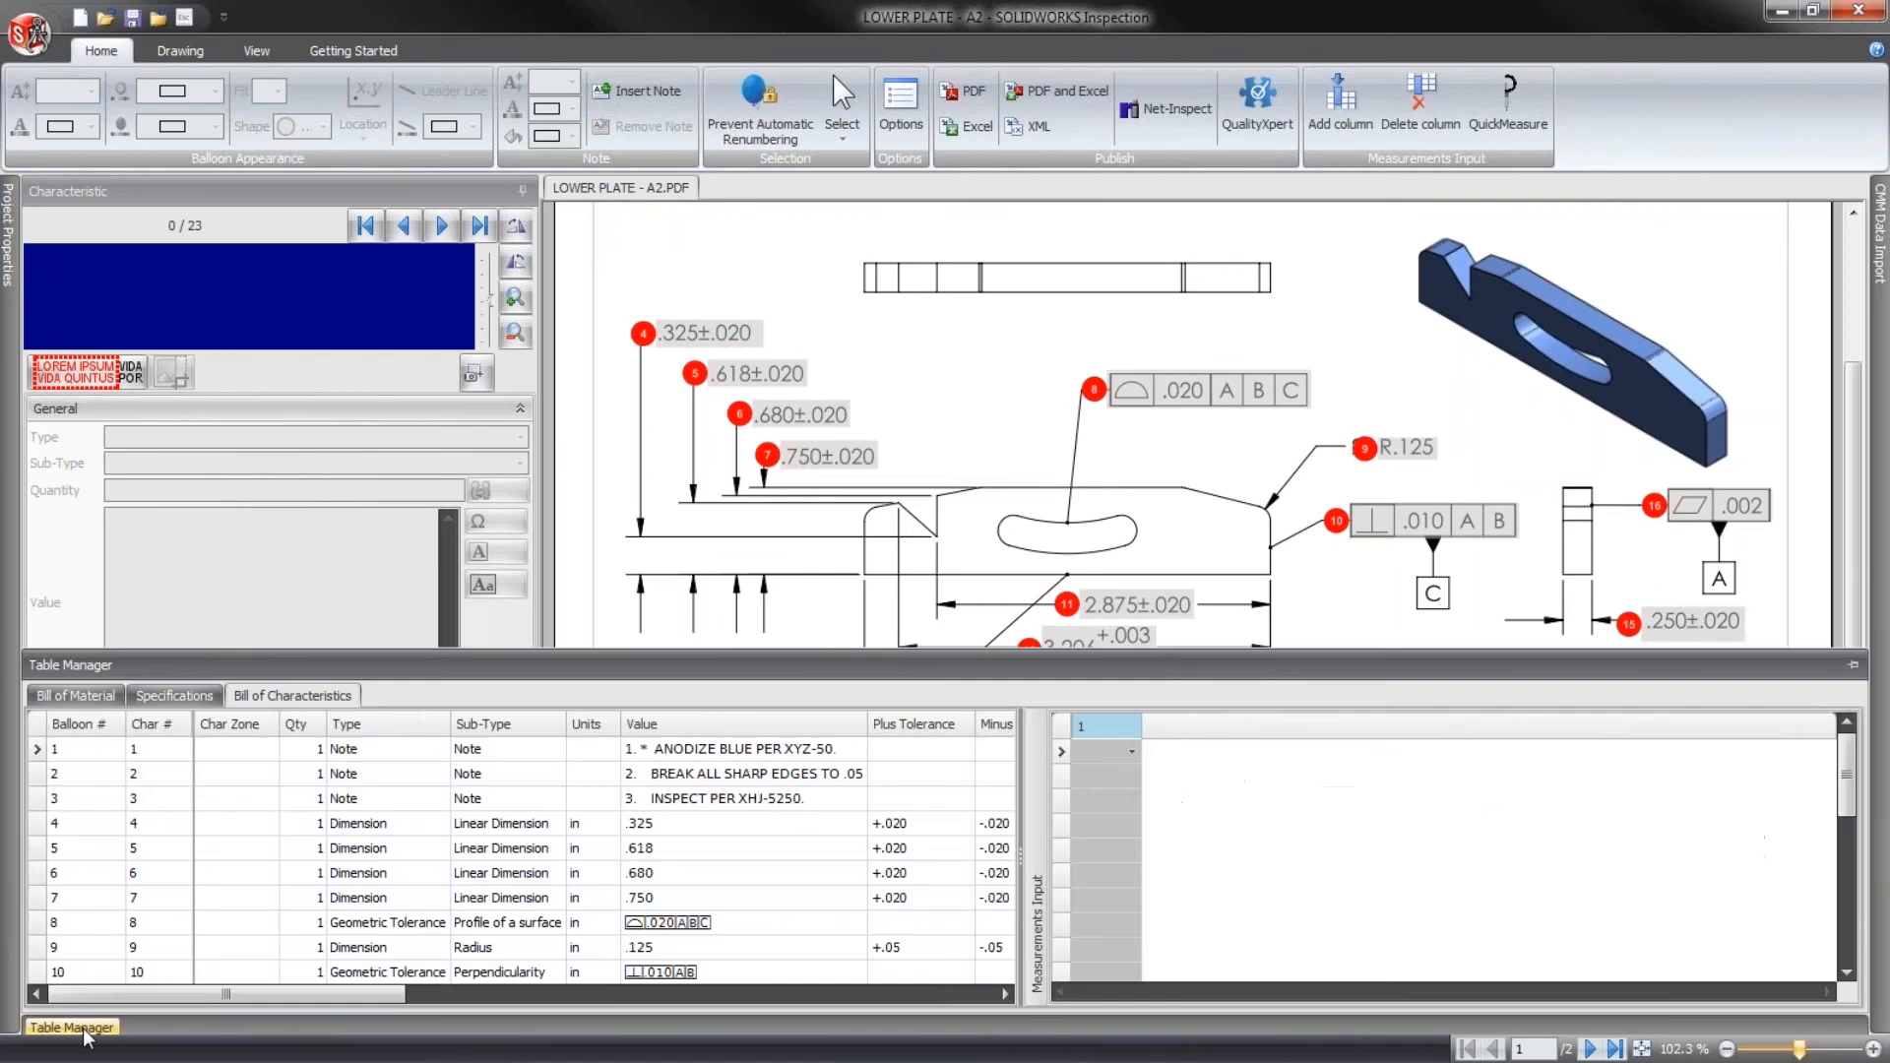
click(1088, 754)
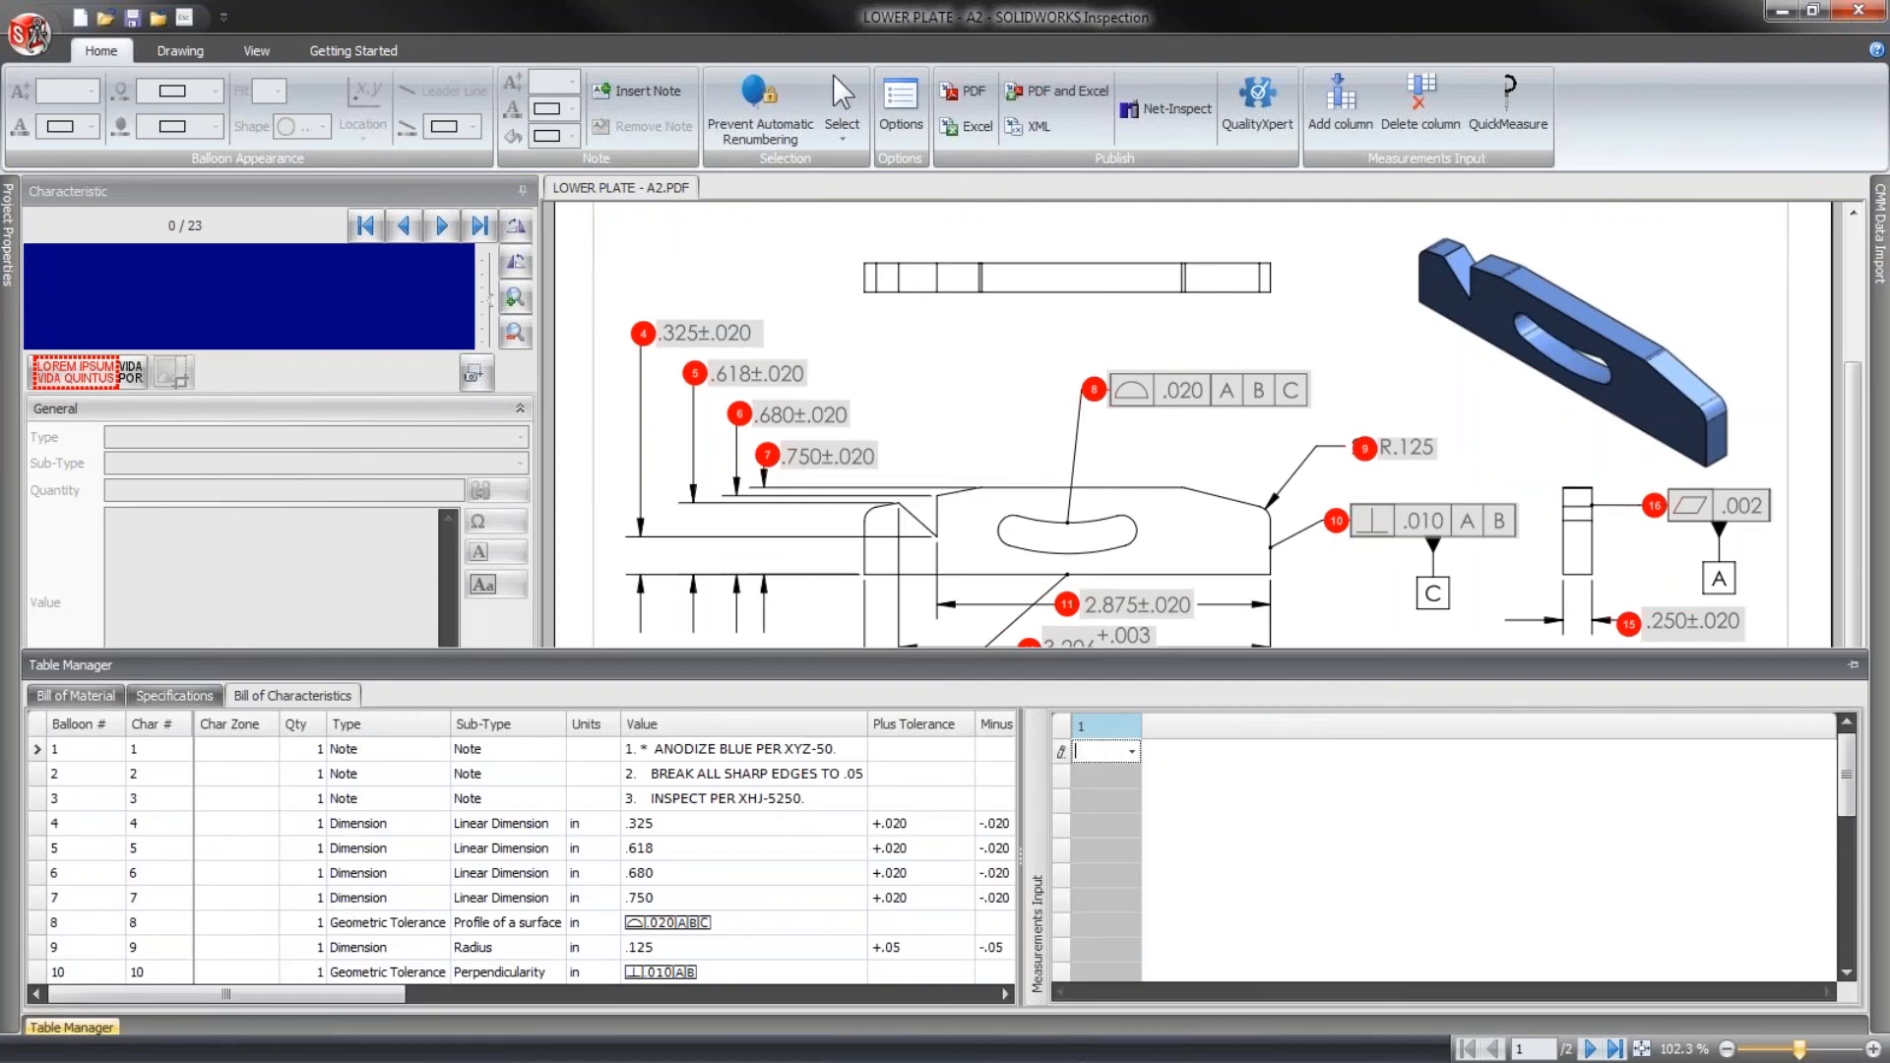
click(1093, 827)
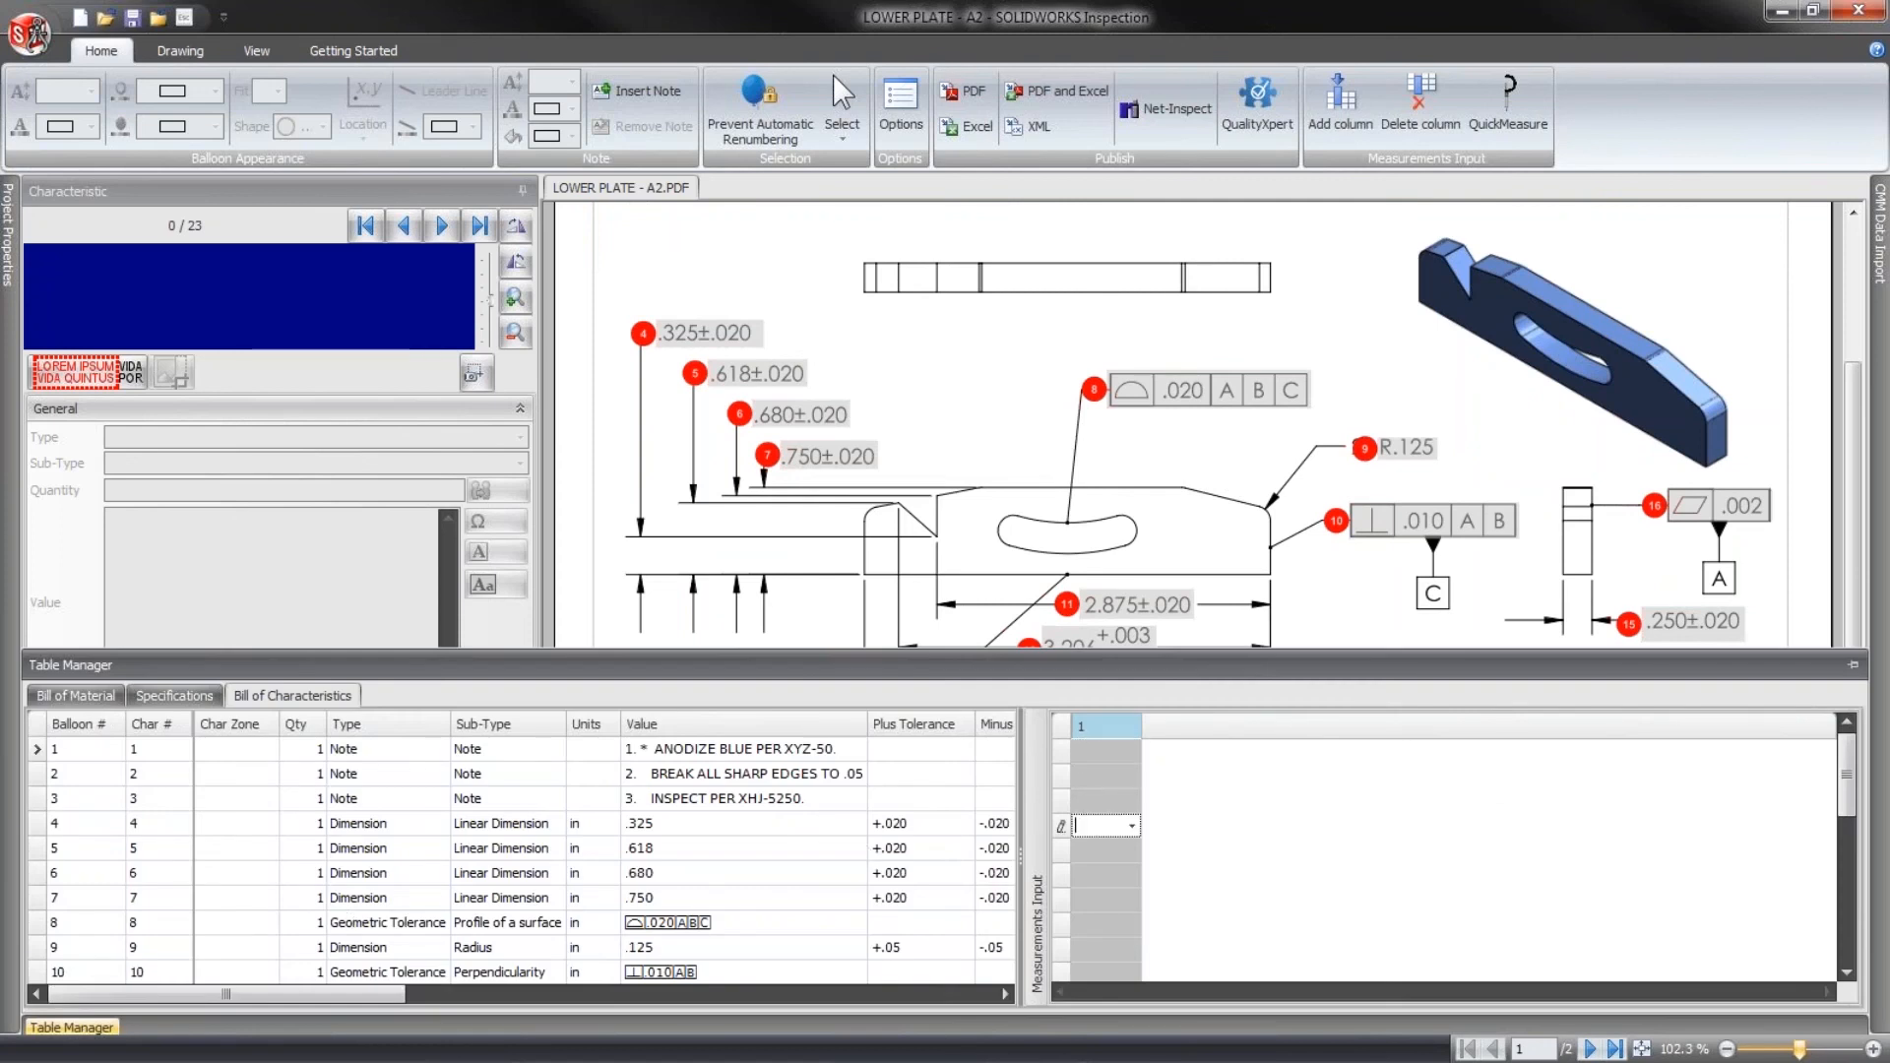
text(.325)
key(Return)
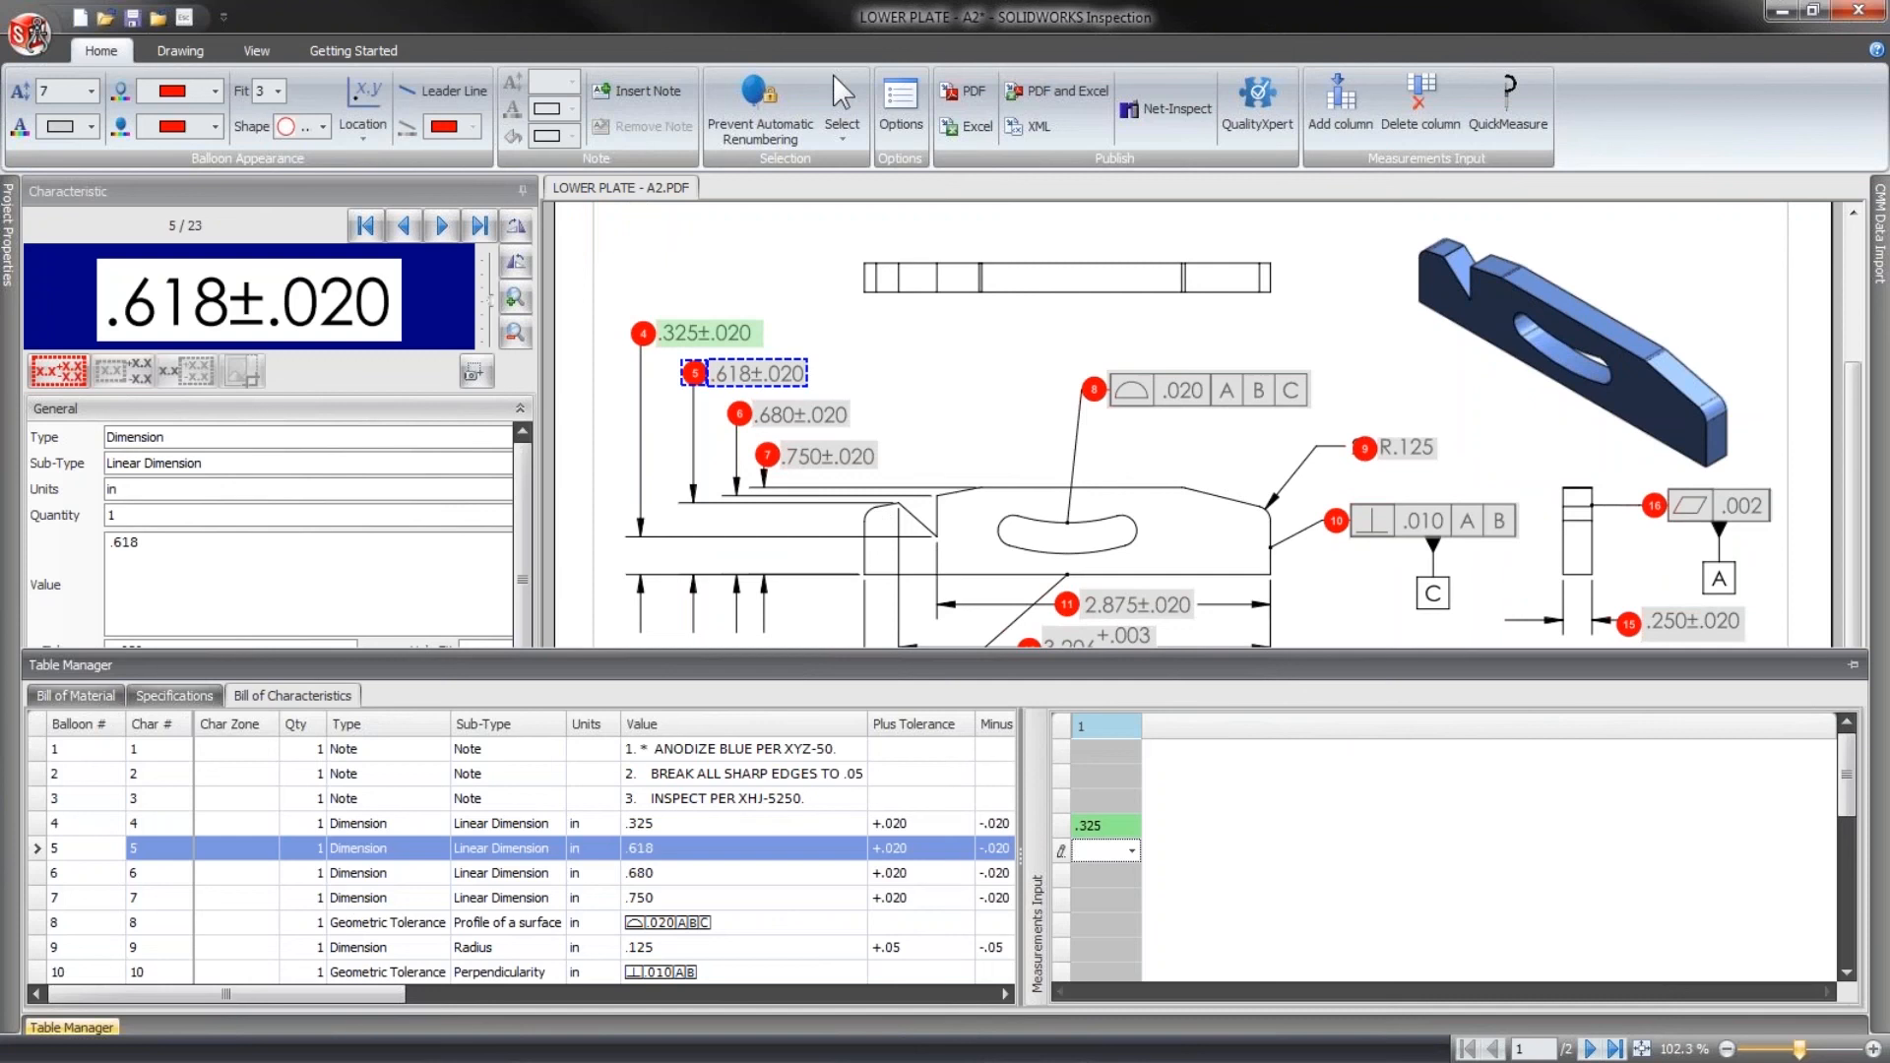
- Enter the measurements .618, .679 and .85 for characteristics 5, 6 and 7 in the first measurement column
text(.618)
key(Return)
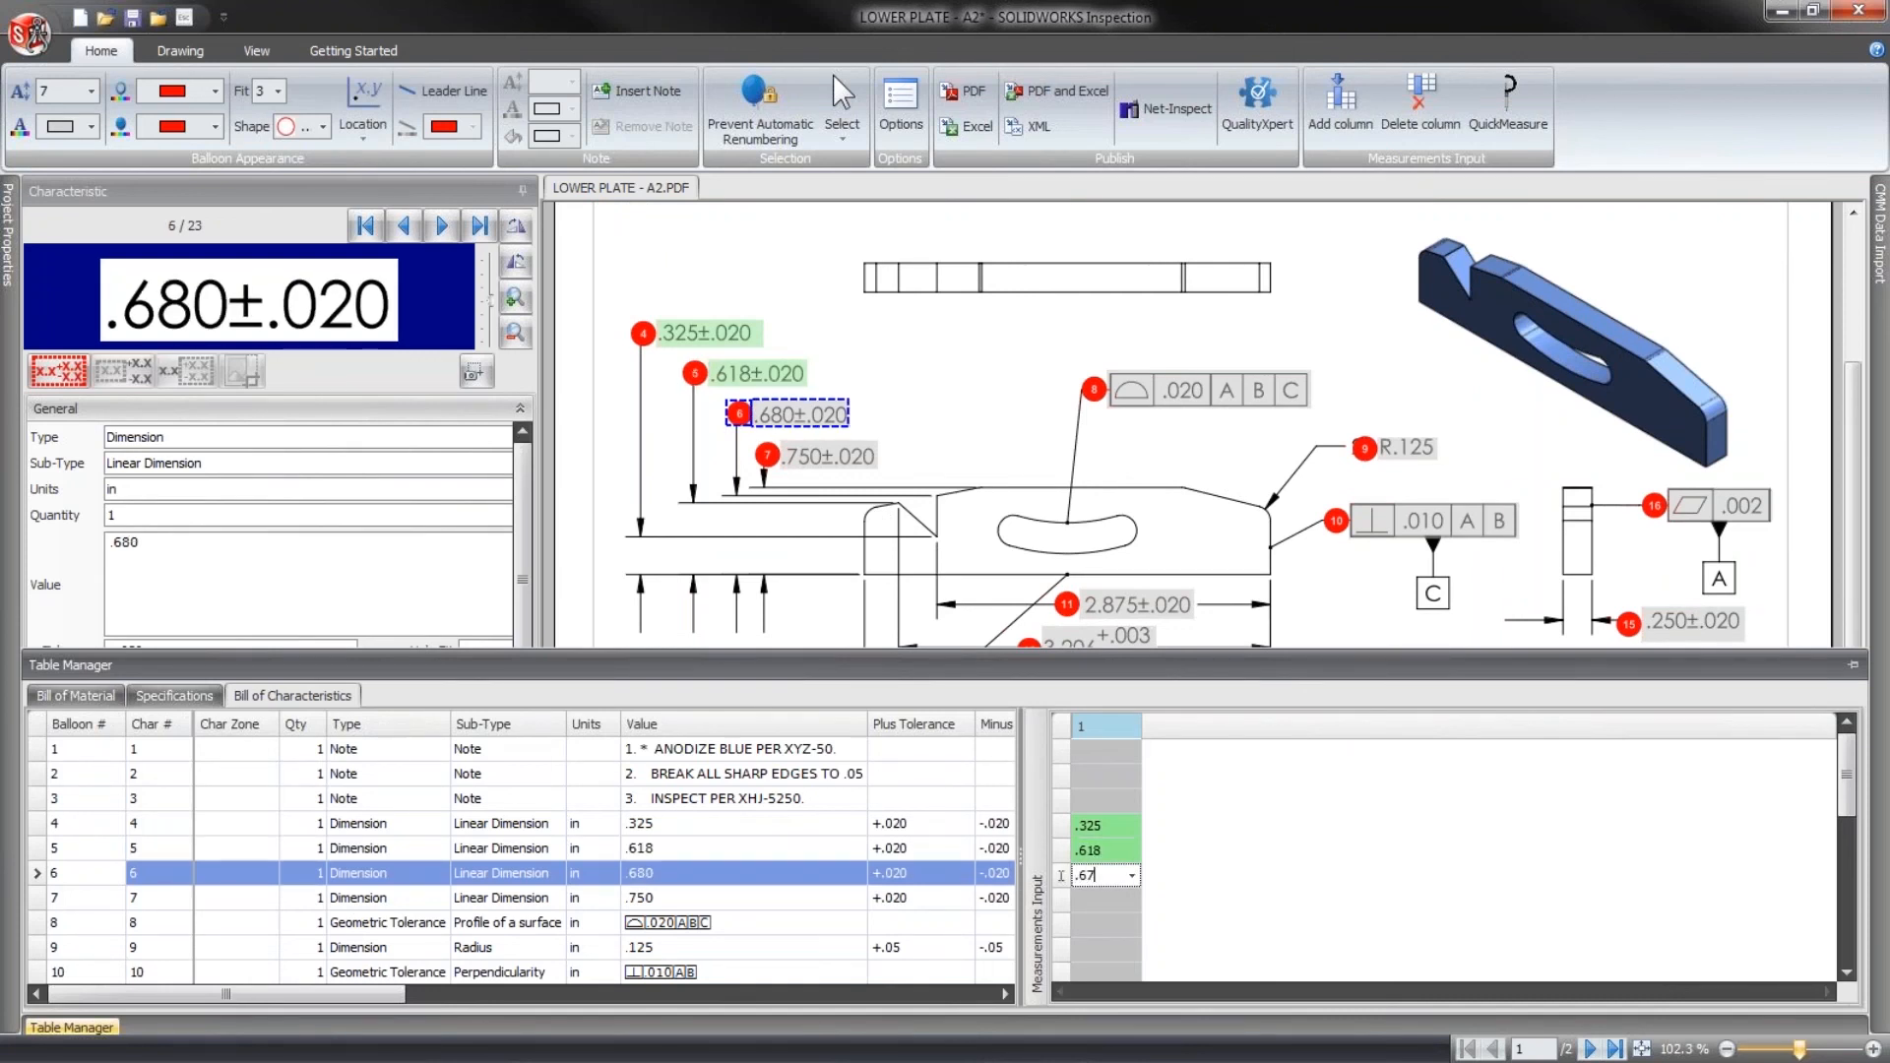
key(Return)
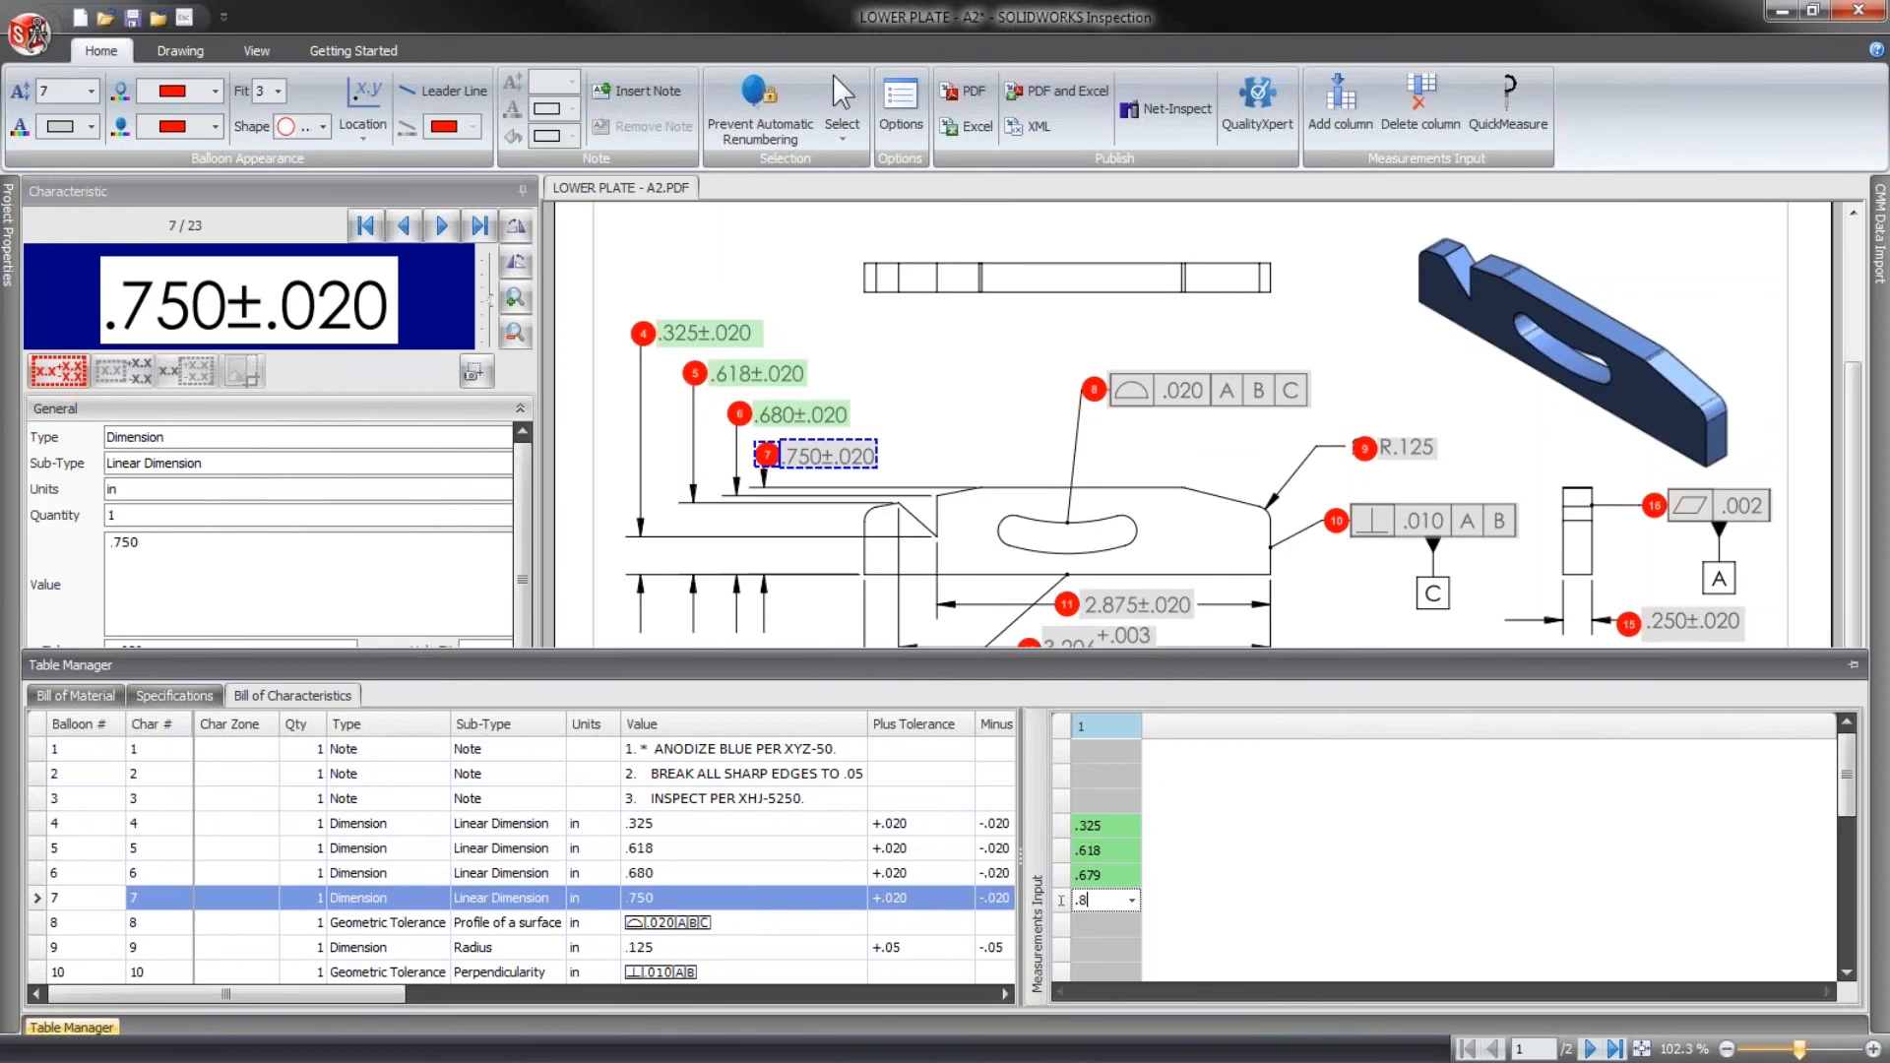
key(Return)
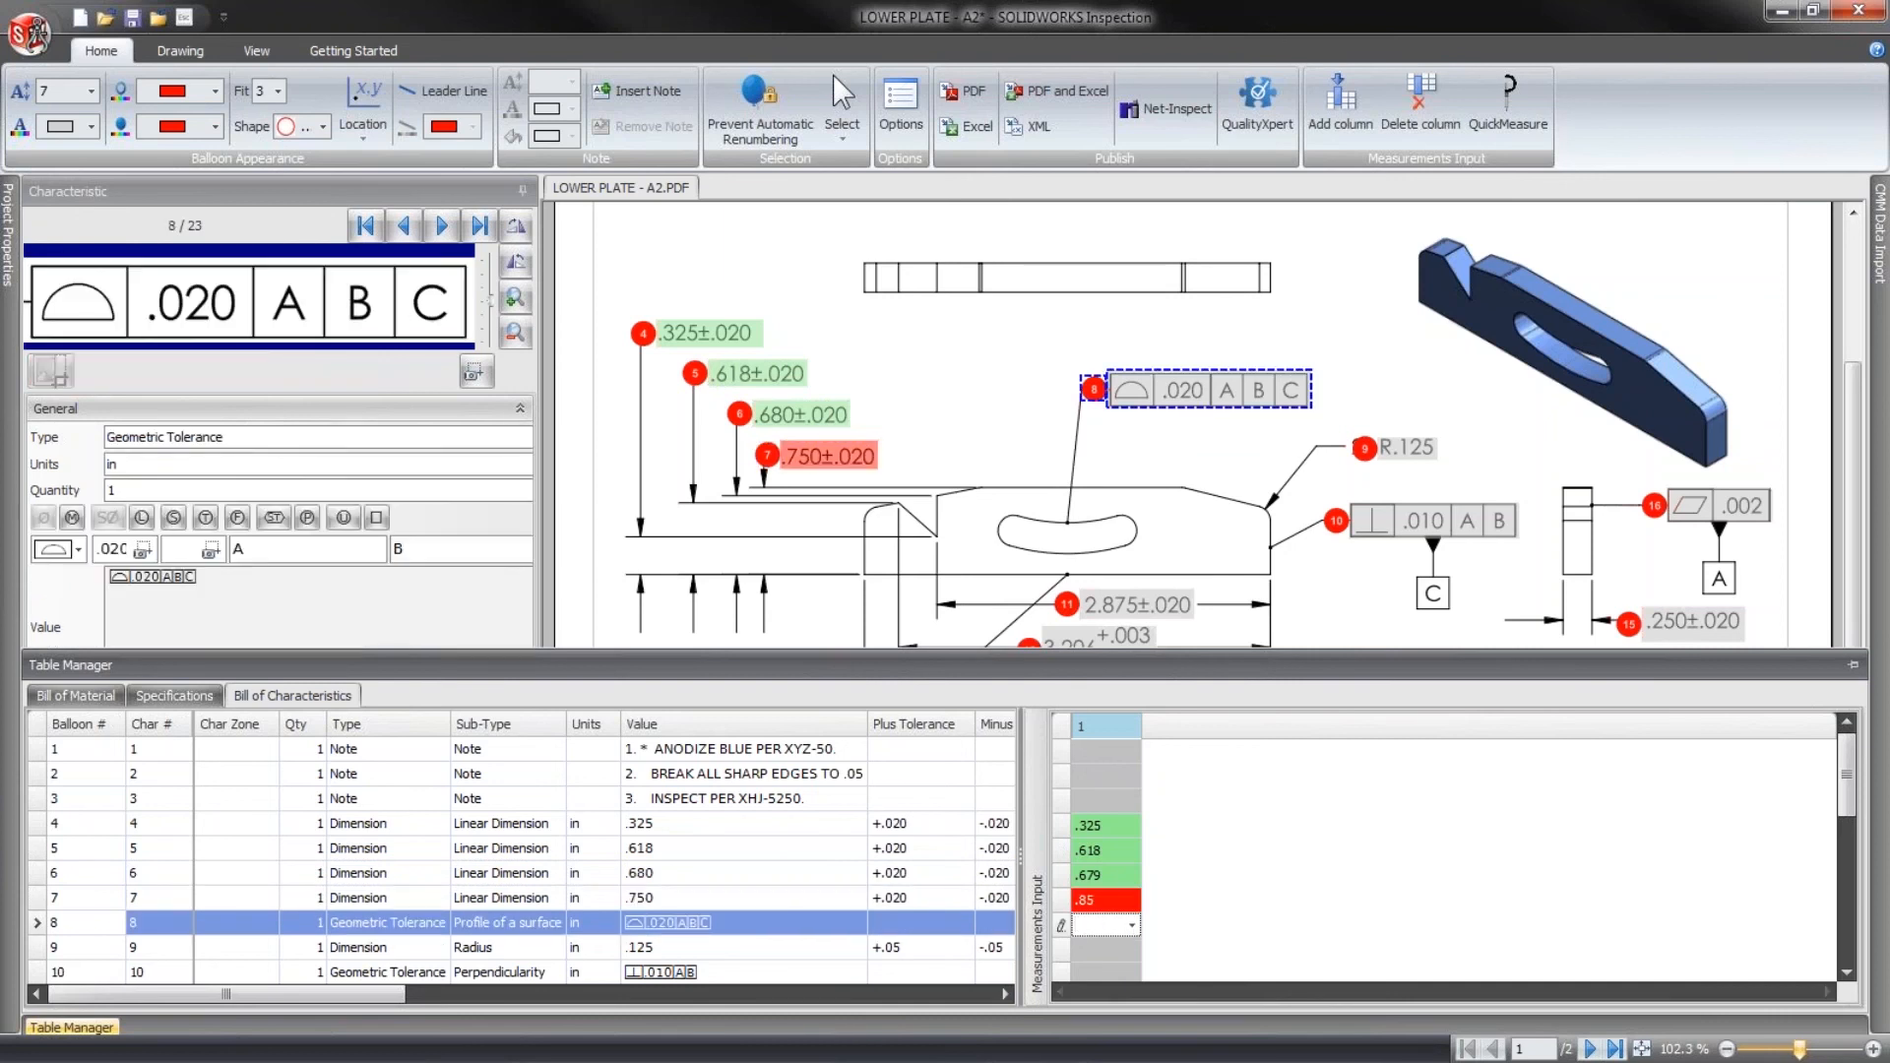
click(918, 399)
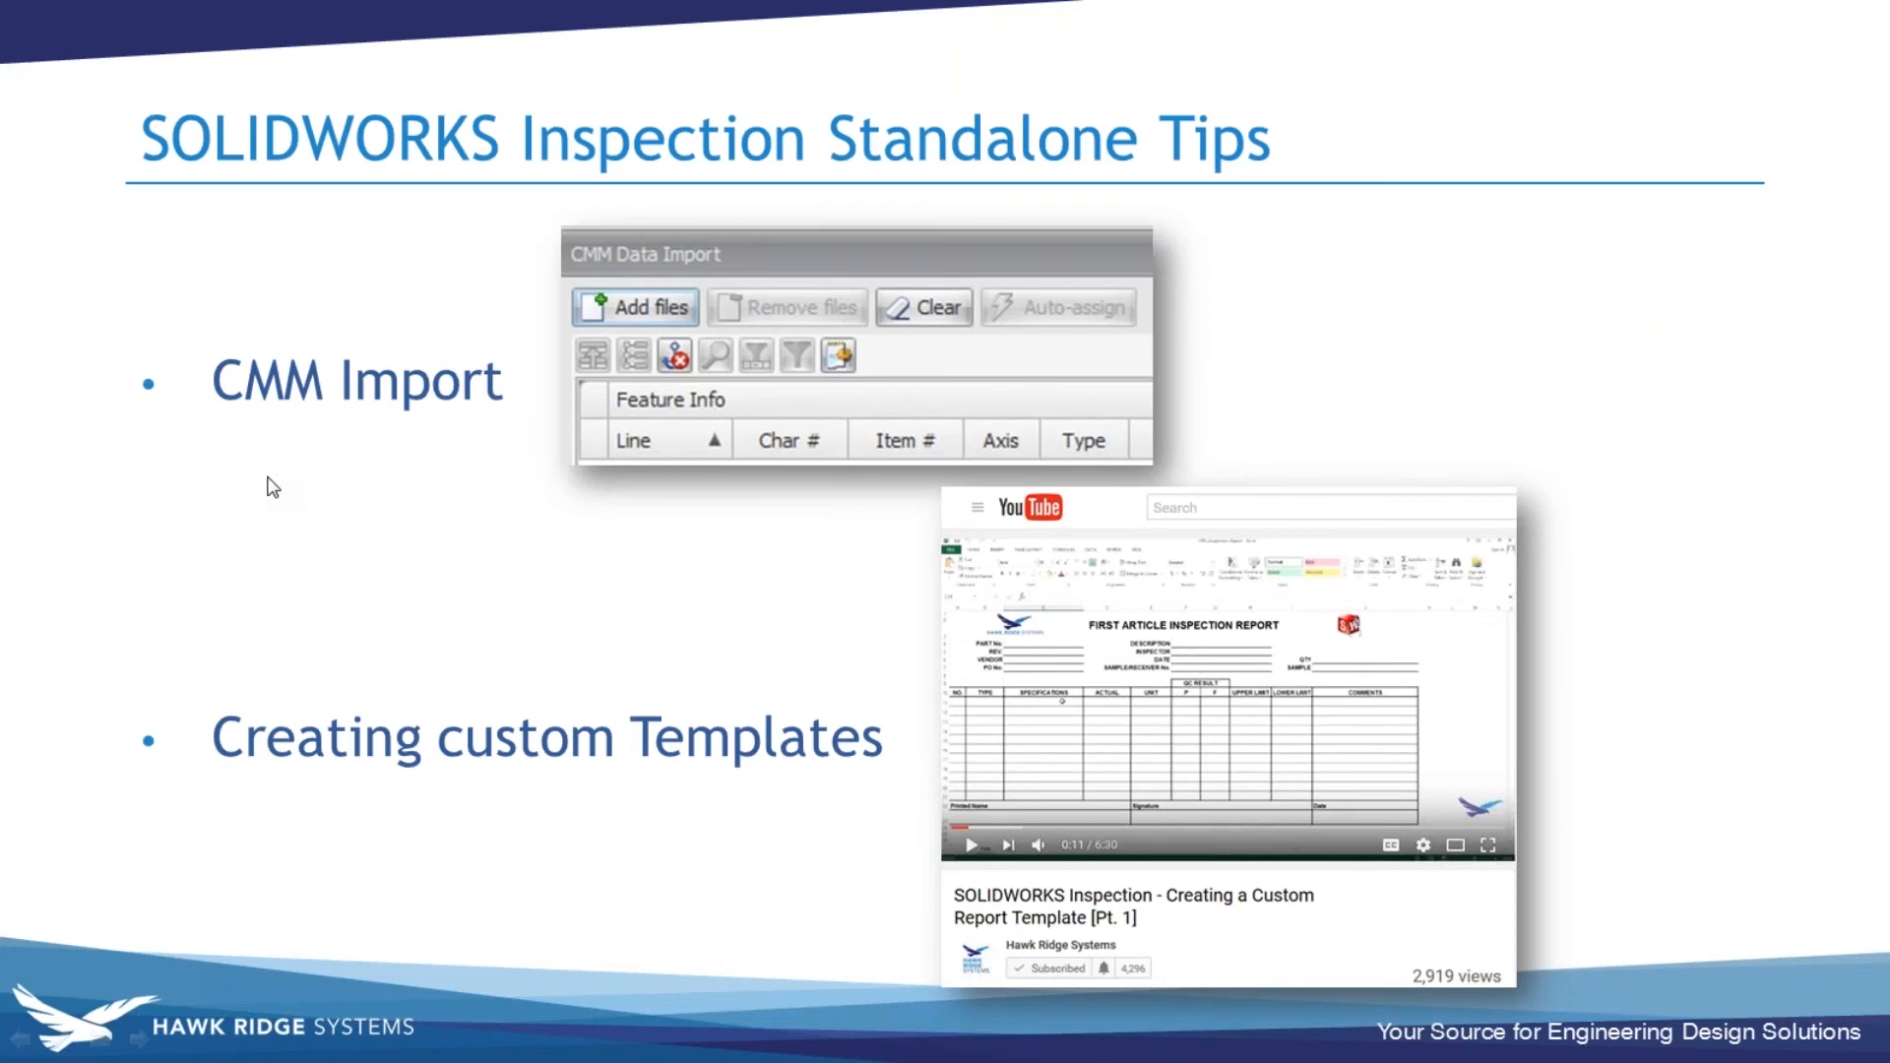
- Switch to the browser and skim the YouTube video "SOLIDWORKS Inspection - Creating a Custom Report Template [Pt. 1]" up to about 4:24
drag(0, 246, 657, 111)
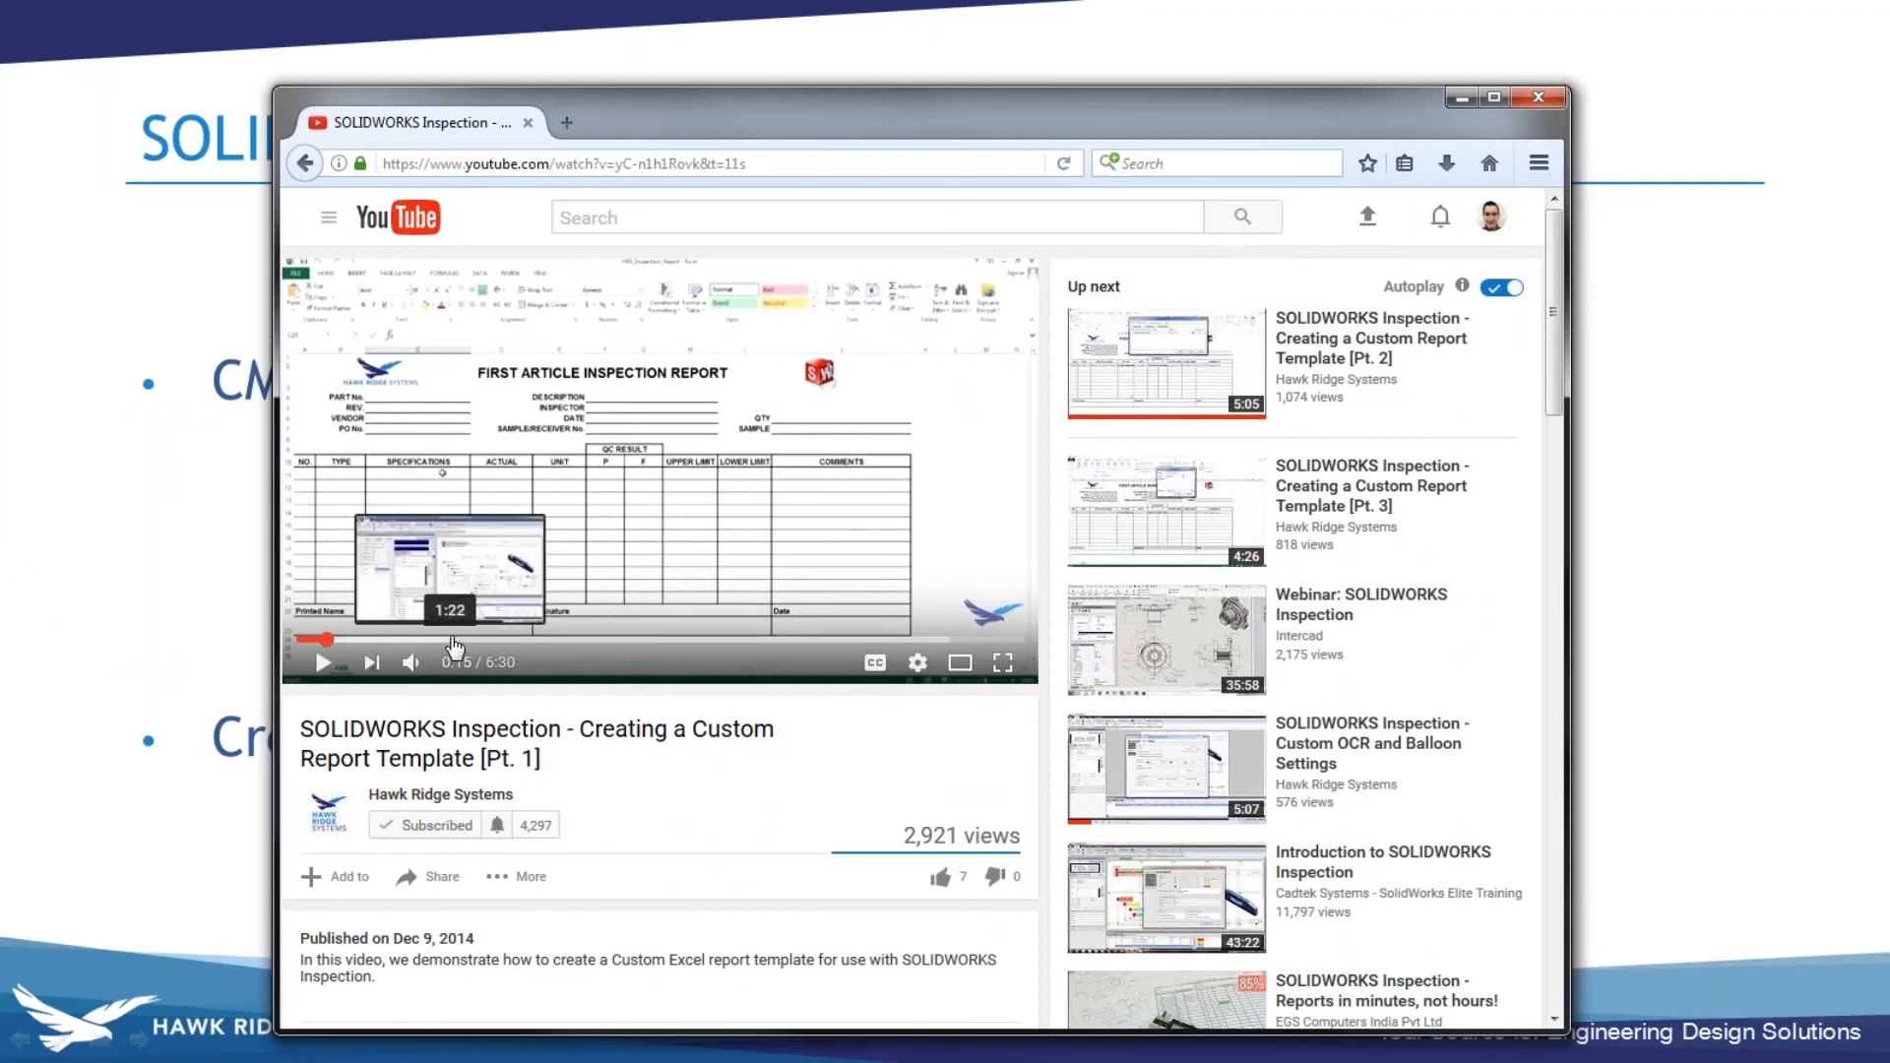
click(455, 640)
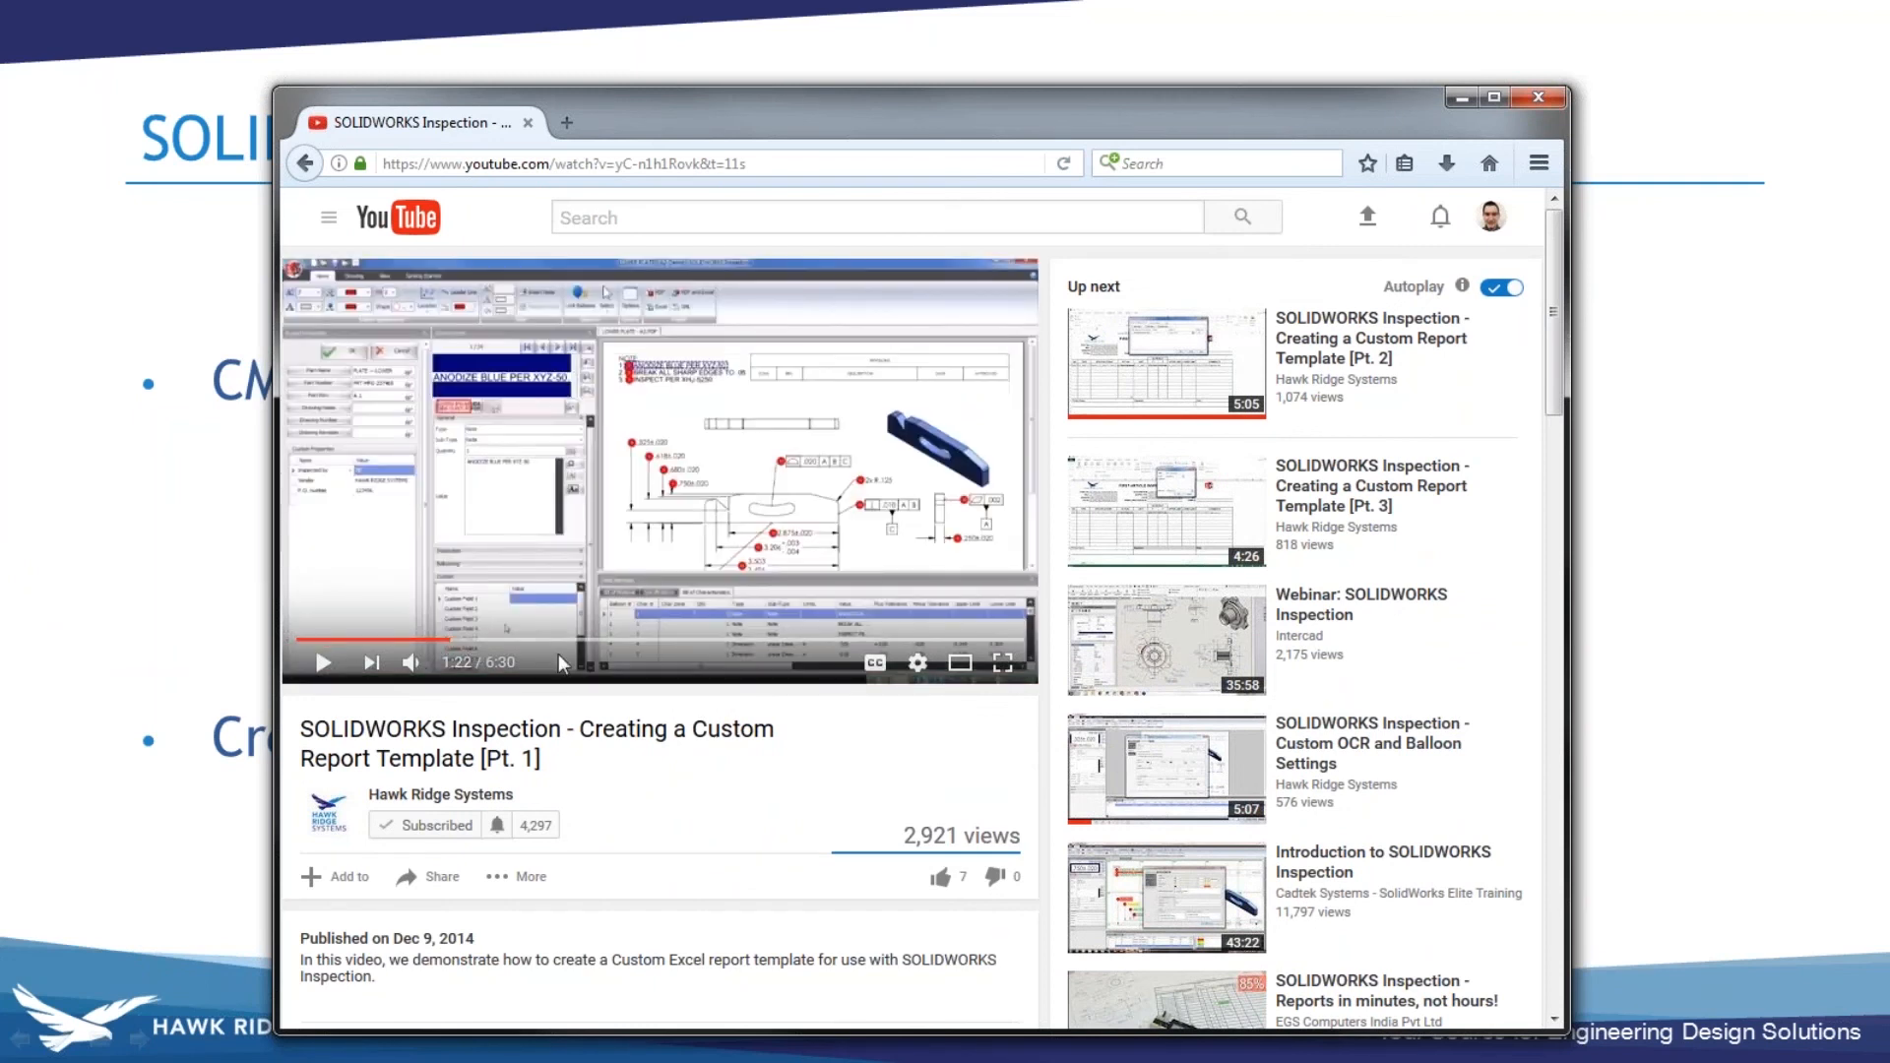
click(563, 641)
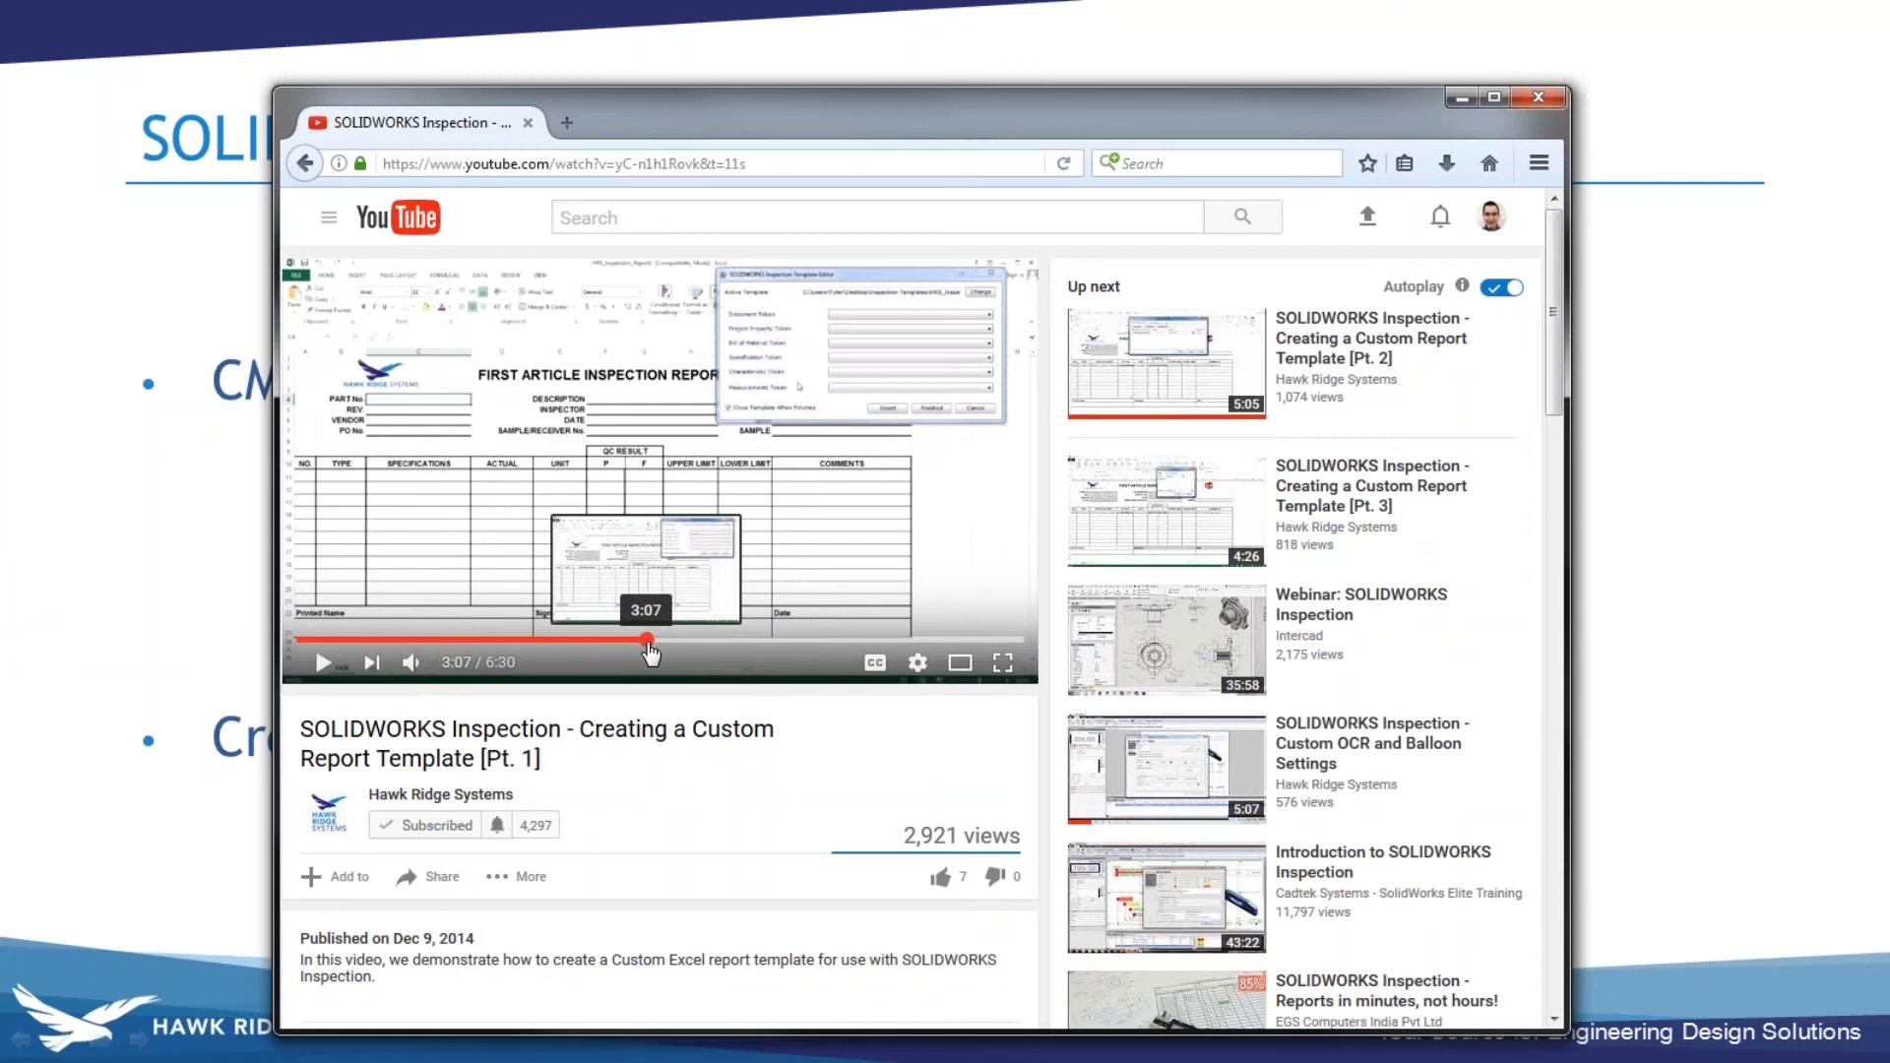
click(647, 642)
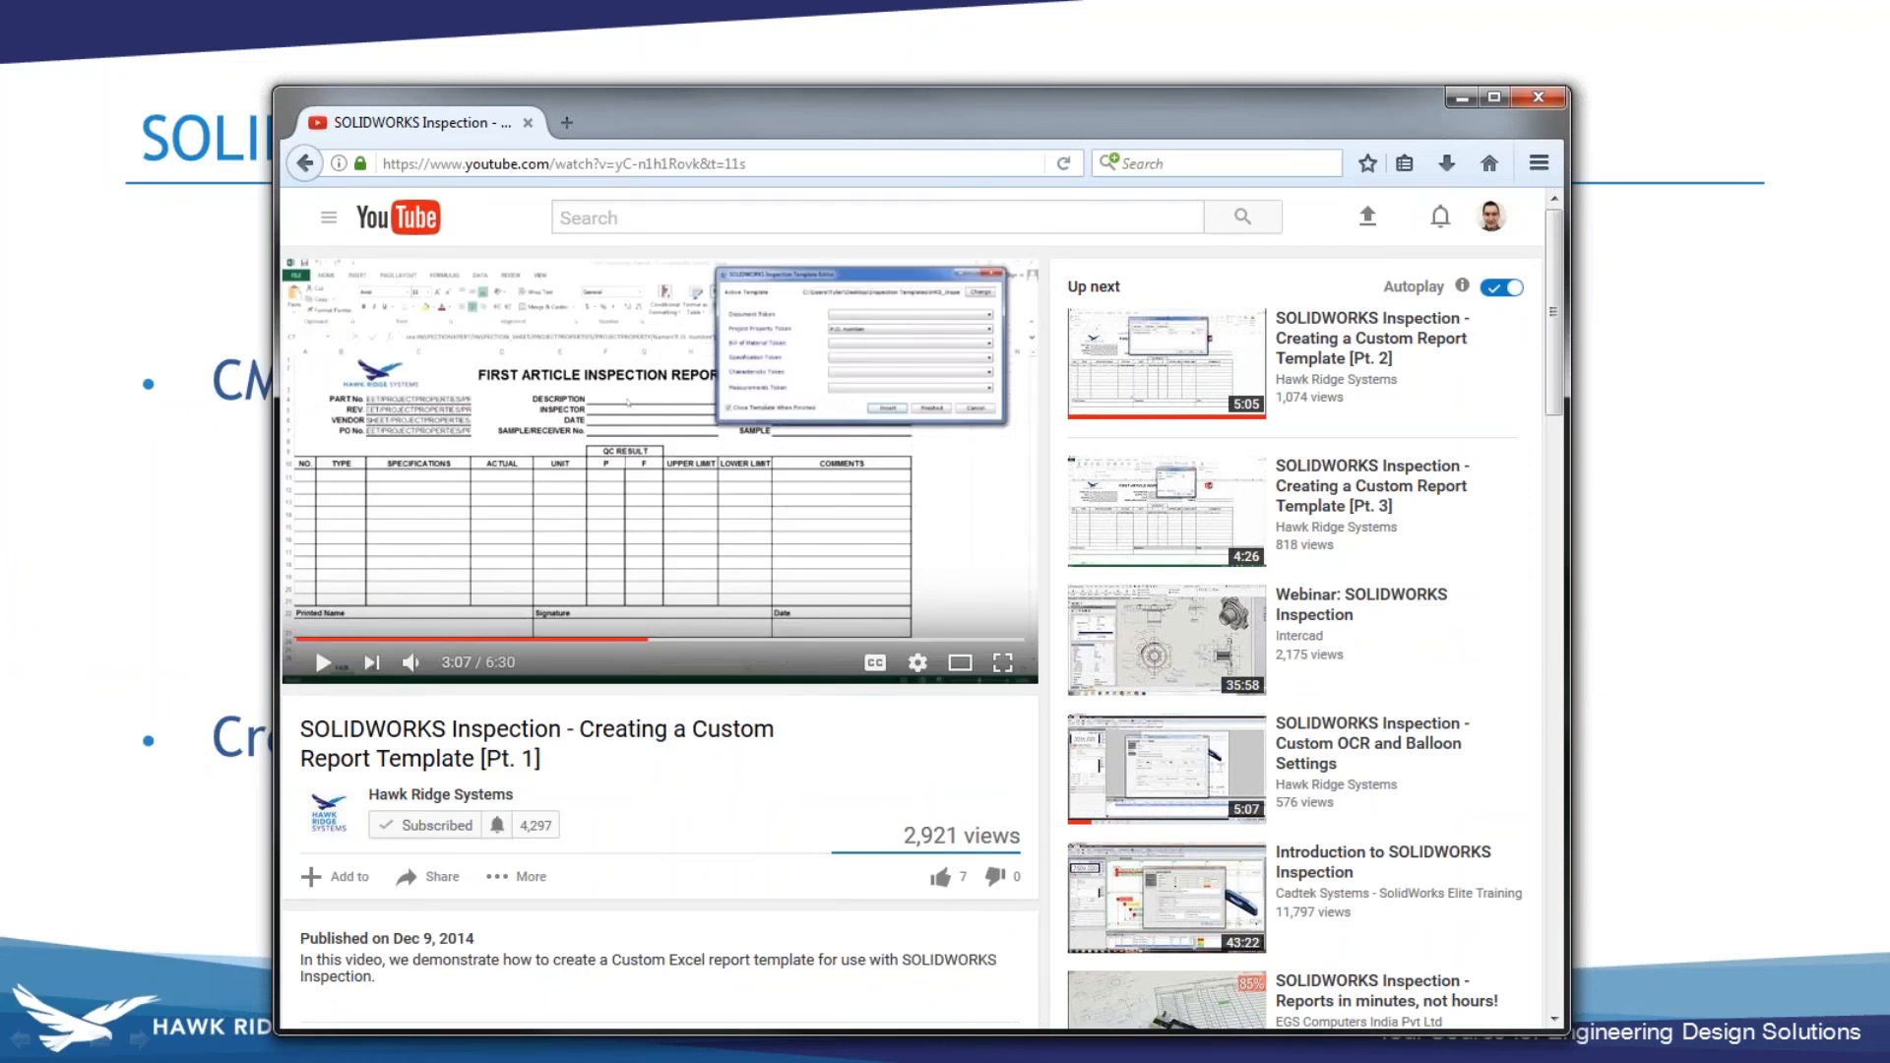
click(790, 642)
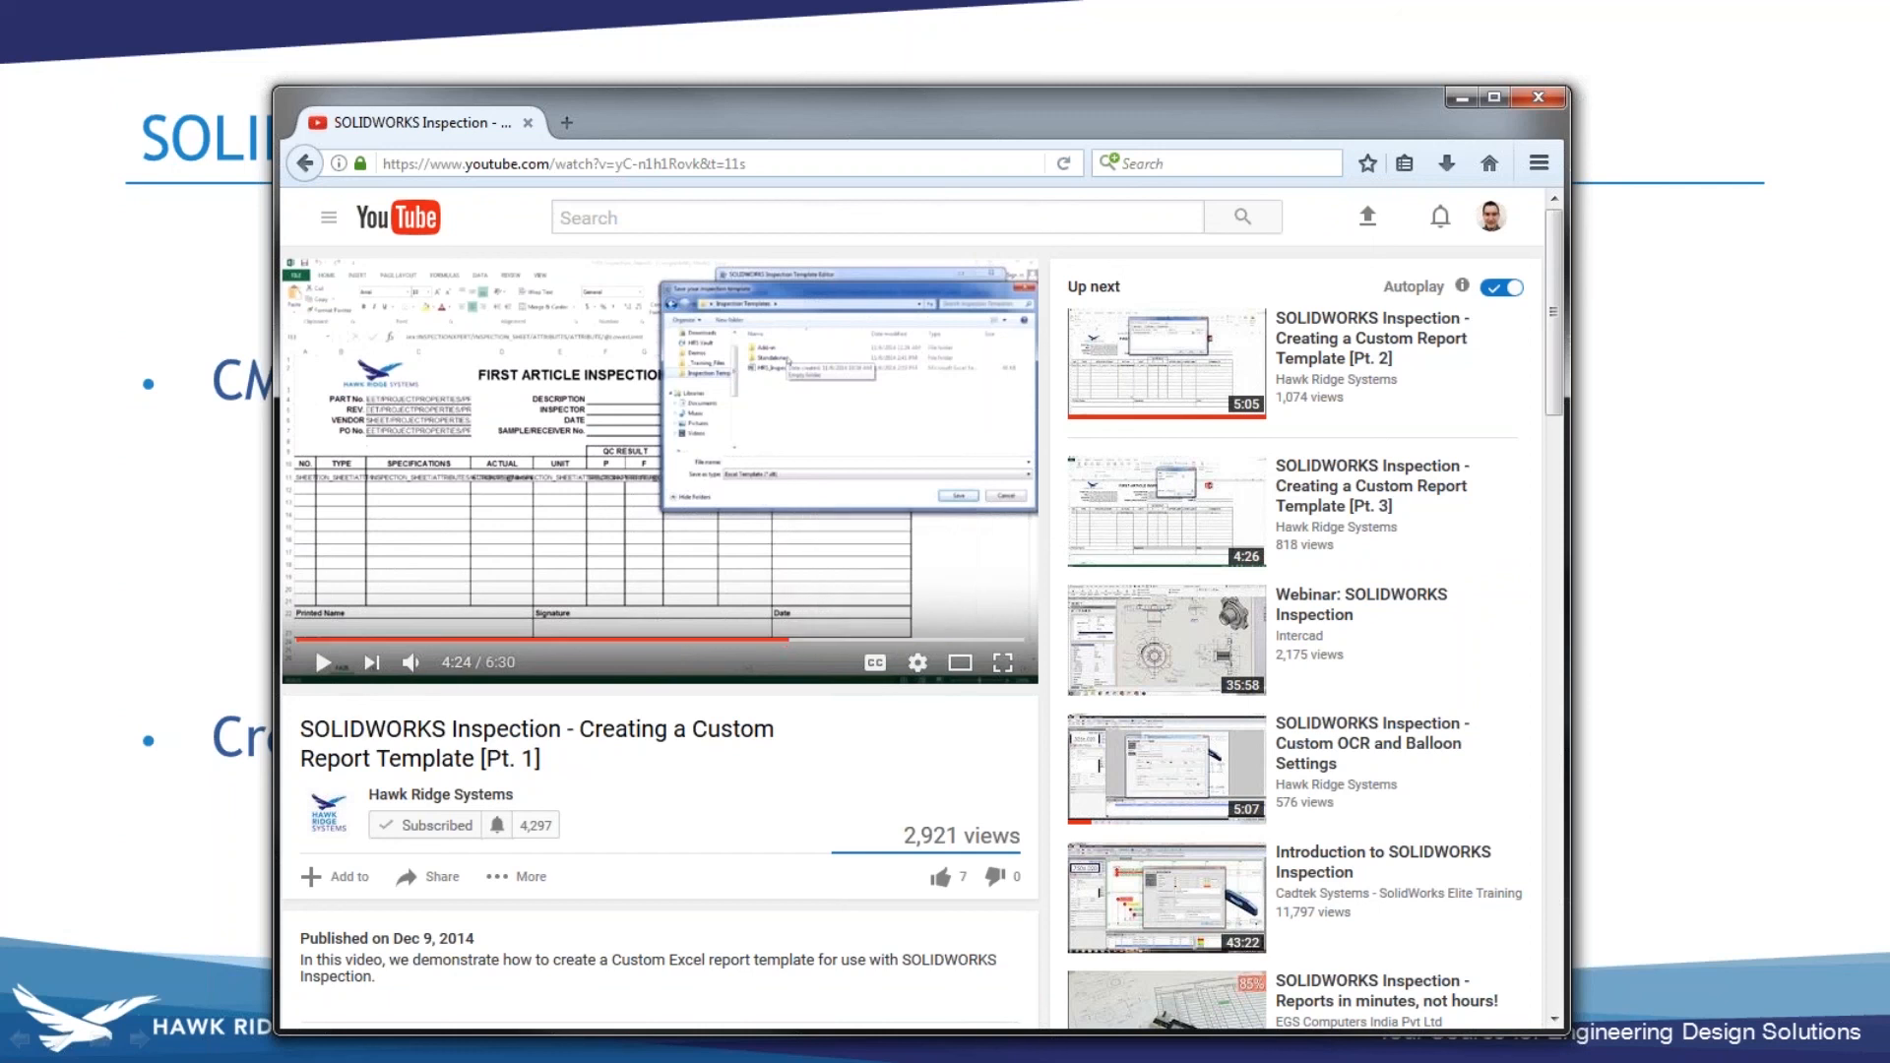
drag(546, 758, 290, 733)
click(595, 769)
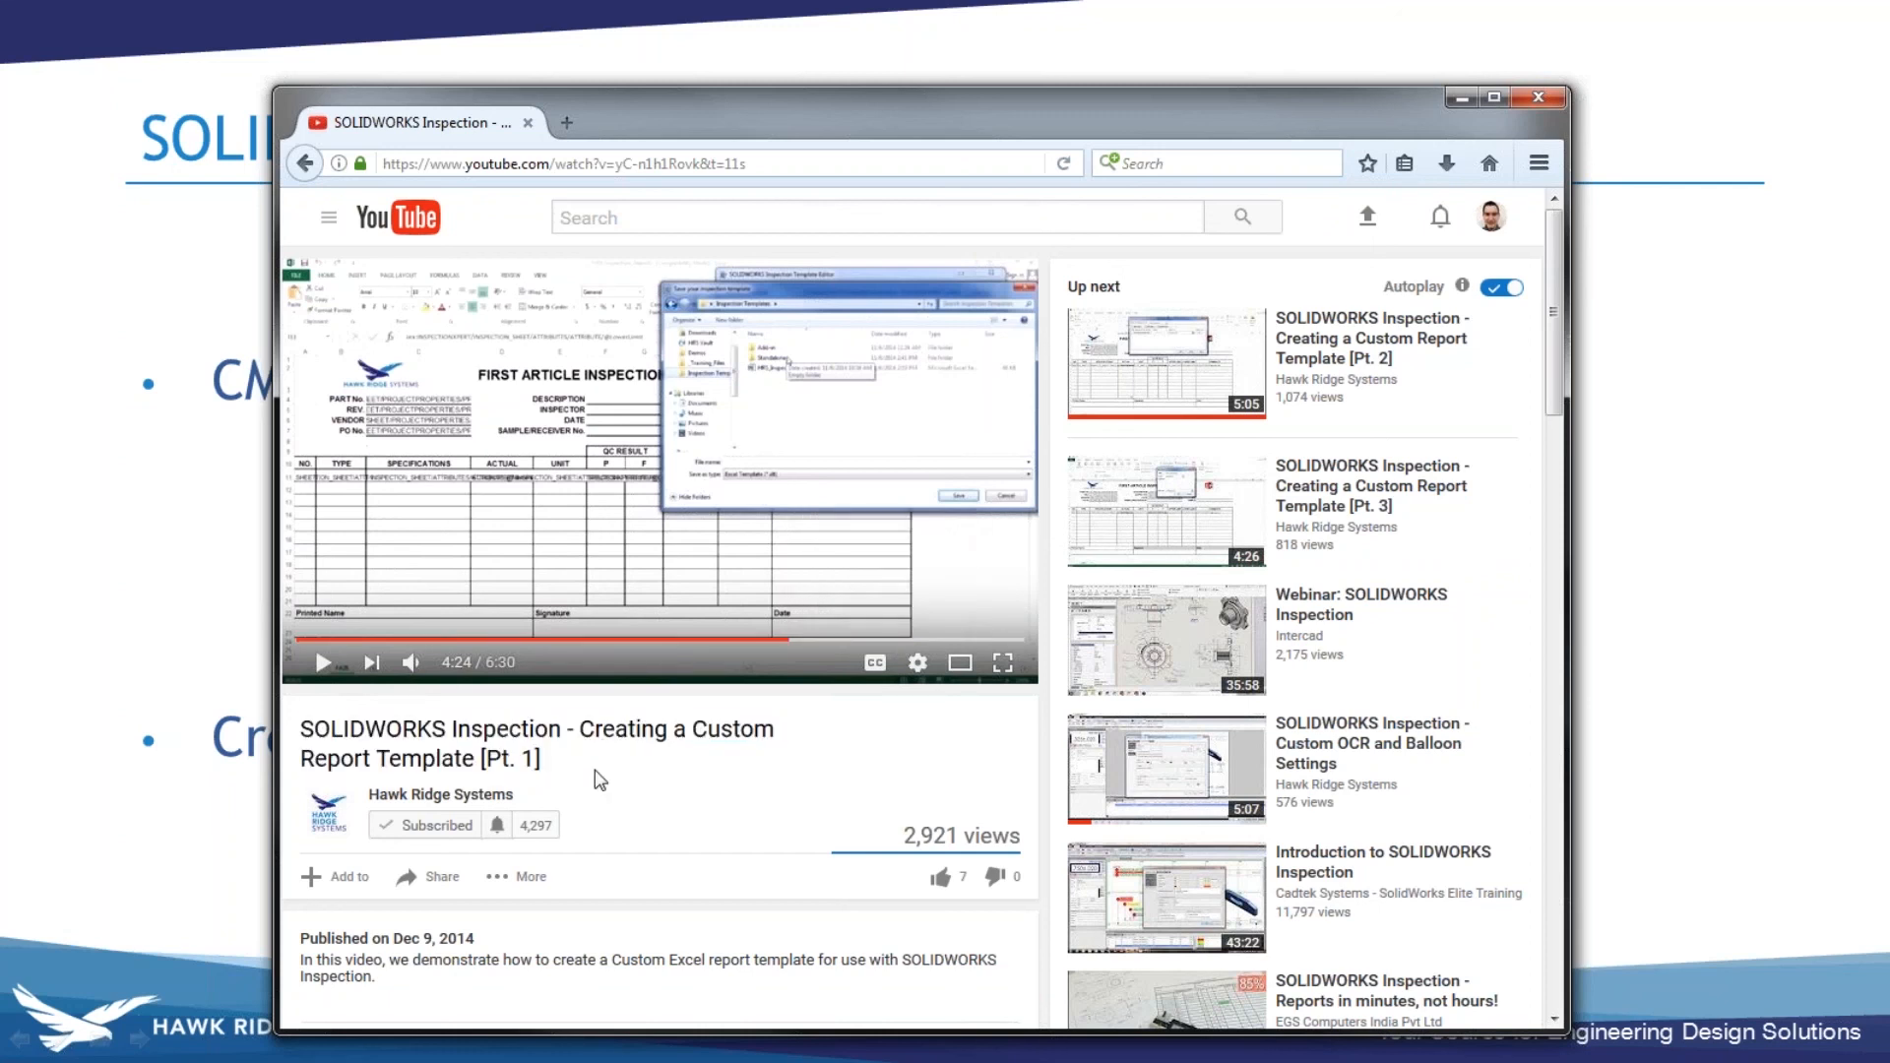